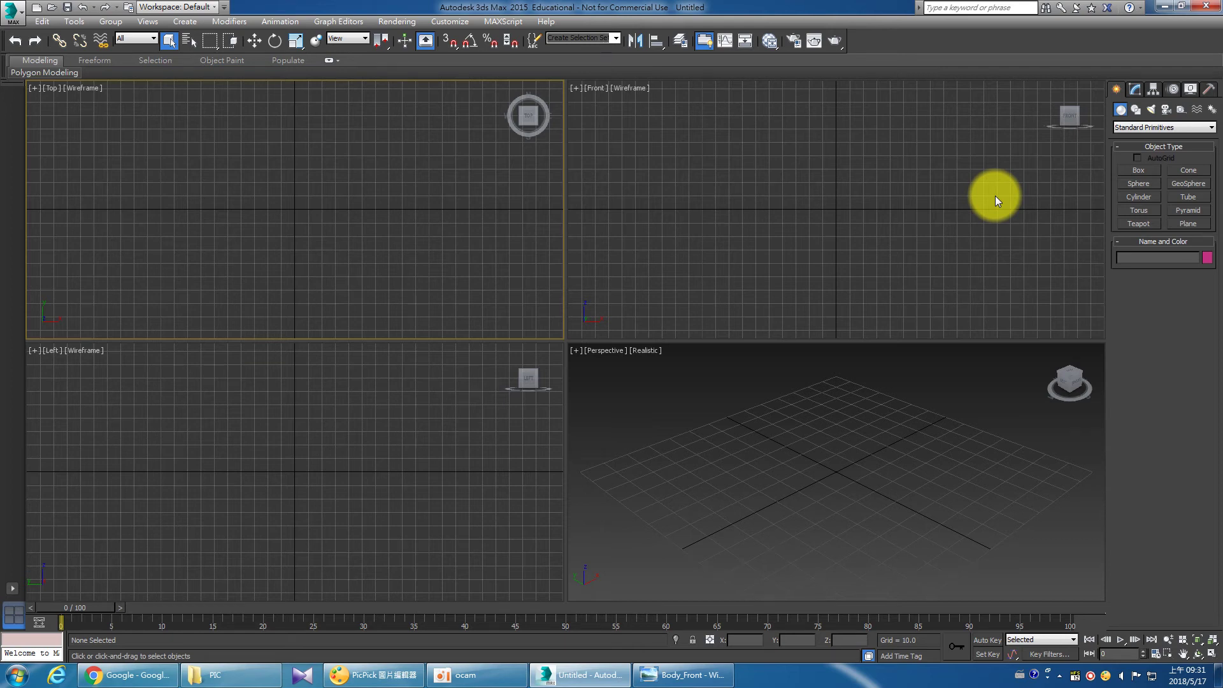
# Preview the Body_Front, Body_Left and Body_Top_Resize references and select Body_Front in the PIC folder.
pyautogui.click(691, 675)
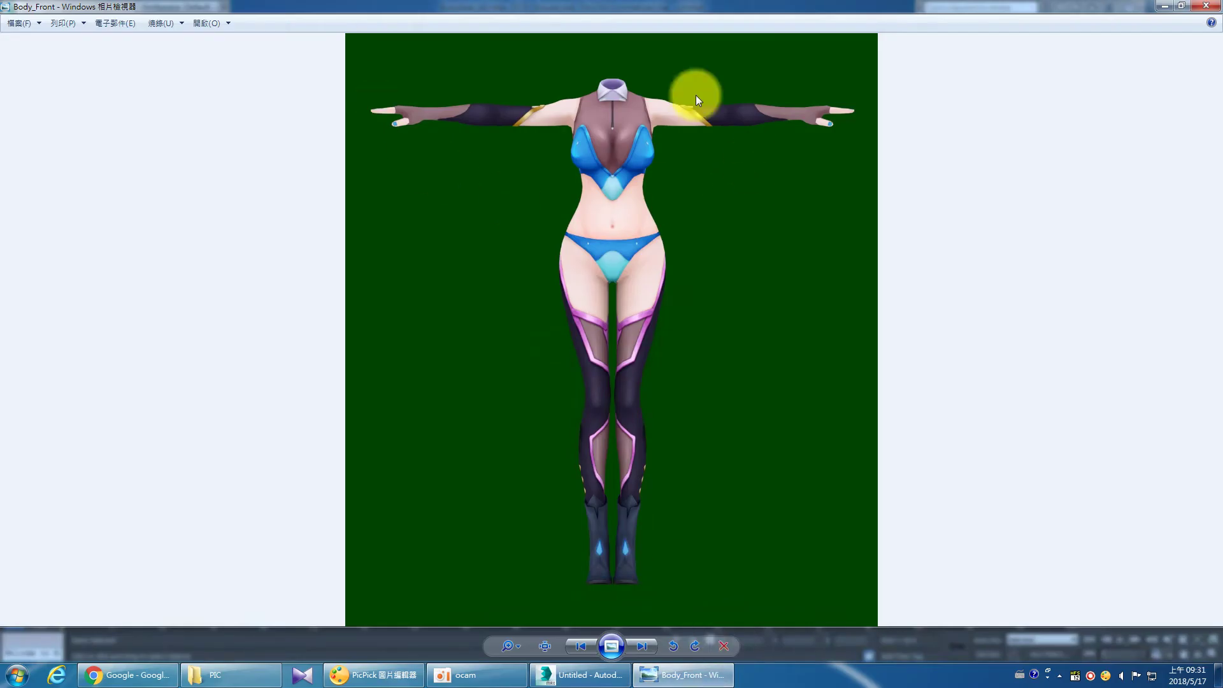
pyautogui.click(643, 643)
pyautogui.click(643, 647)
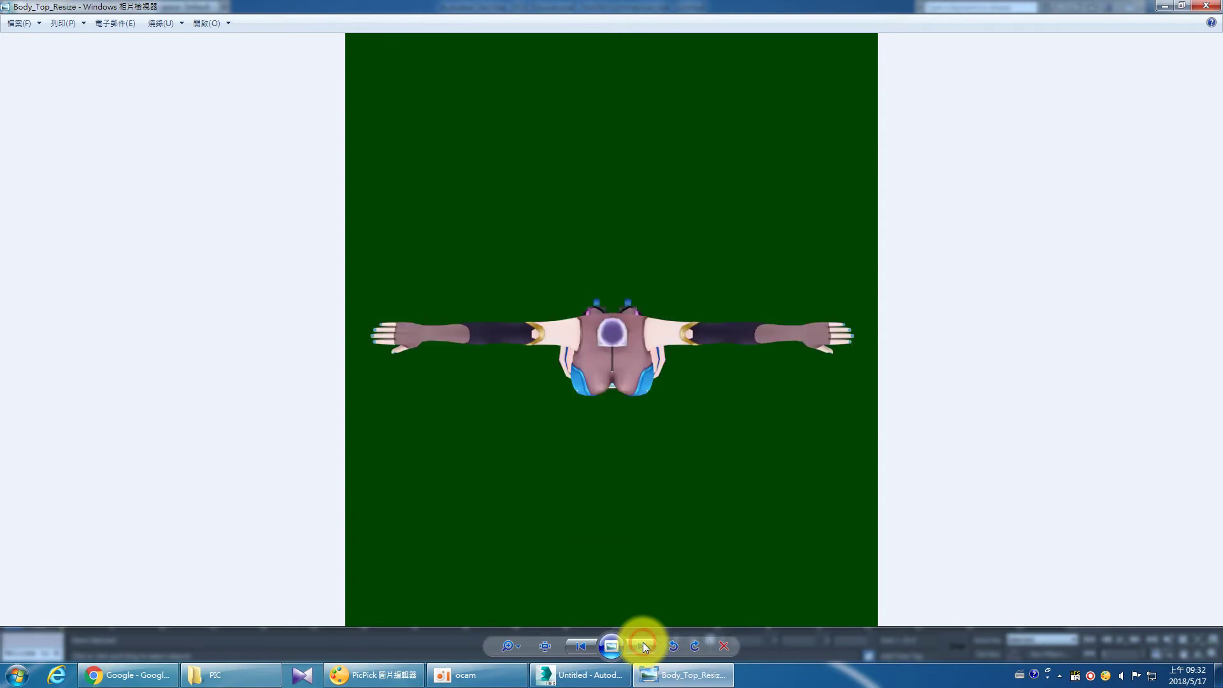
pyautogui.click(643, 647)
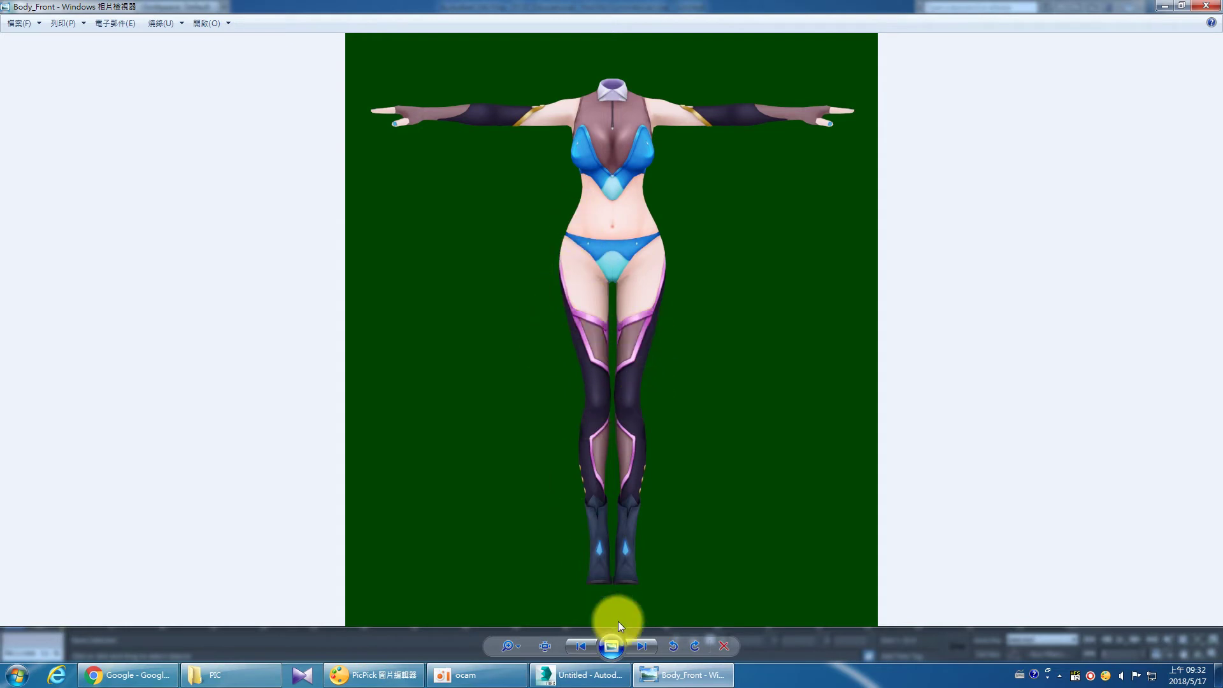
pyautogui.click(663, 681)
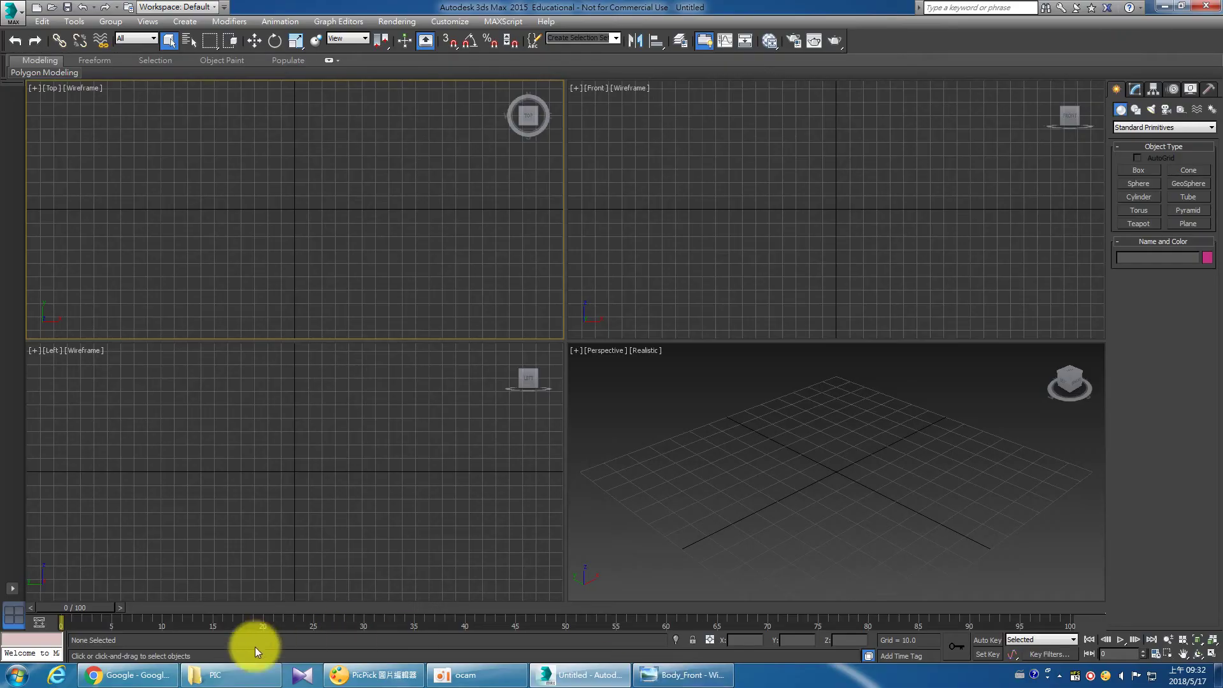
pyautogui.click(268, 674)
pyautogui.click(458, 260)
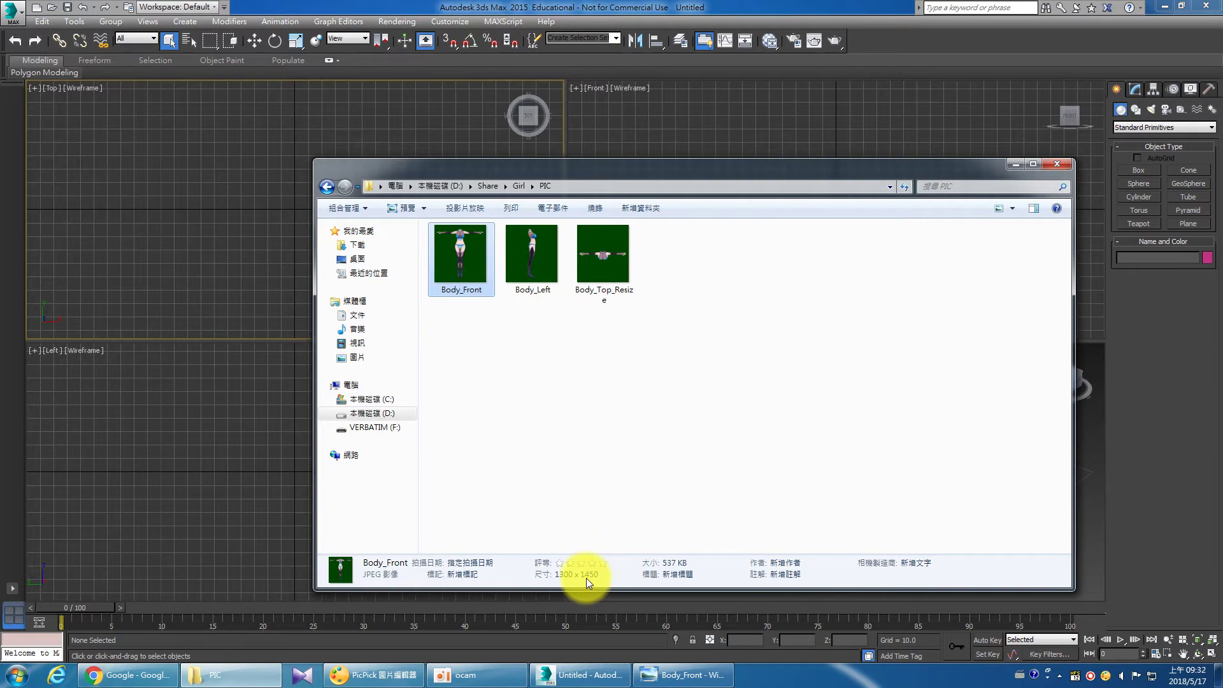
pyautogui.click(1012, 165)
pyautogui.click(926, 227)
# Draw a plane in the Front view, 1300 wide by 1450 long.
pyautogui.click(1188, 224)
pyautogui.moveTo(740, 144)
pyautogui.mouseDown()
pyautogui.moveTo(951, 285)
pyautogui.moveTo(915, 290)
pyautogui.mouseUp()
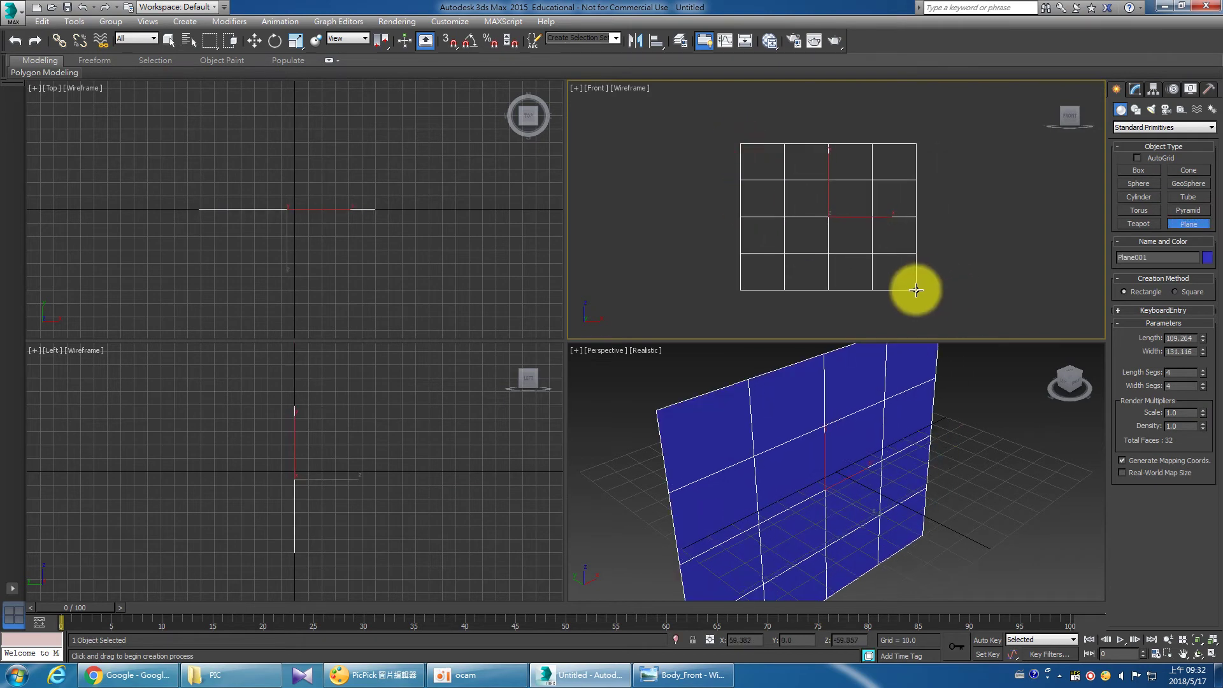
pyautogui.click(1135, 88)
pyautogui.click(1186, 283)
pyautogui.write('13')
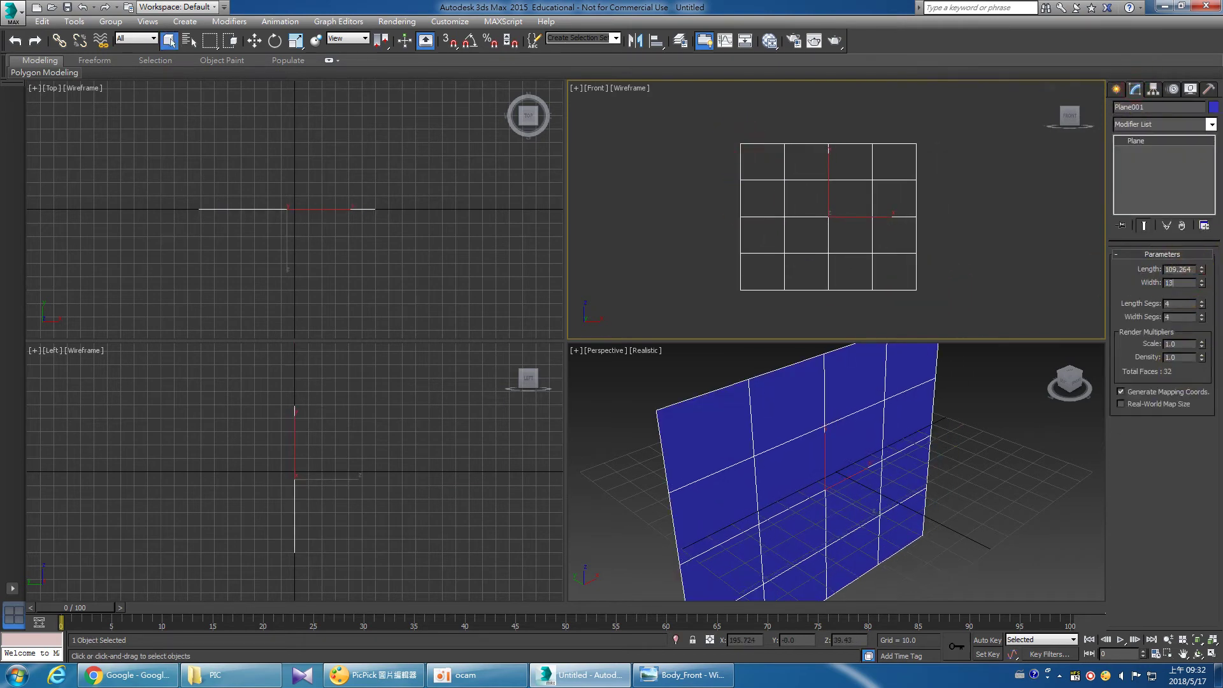
pyautogui.hotkey('shift', 'Tab')
pyautogui.write('14')
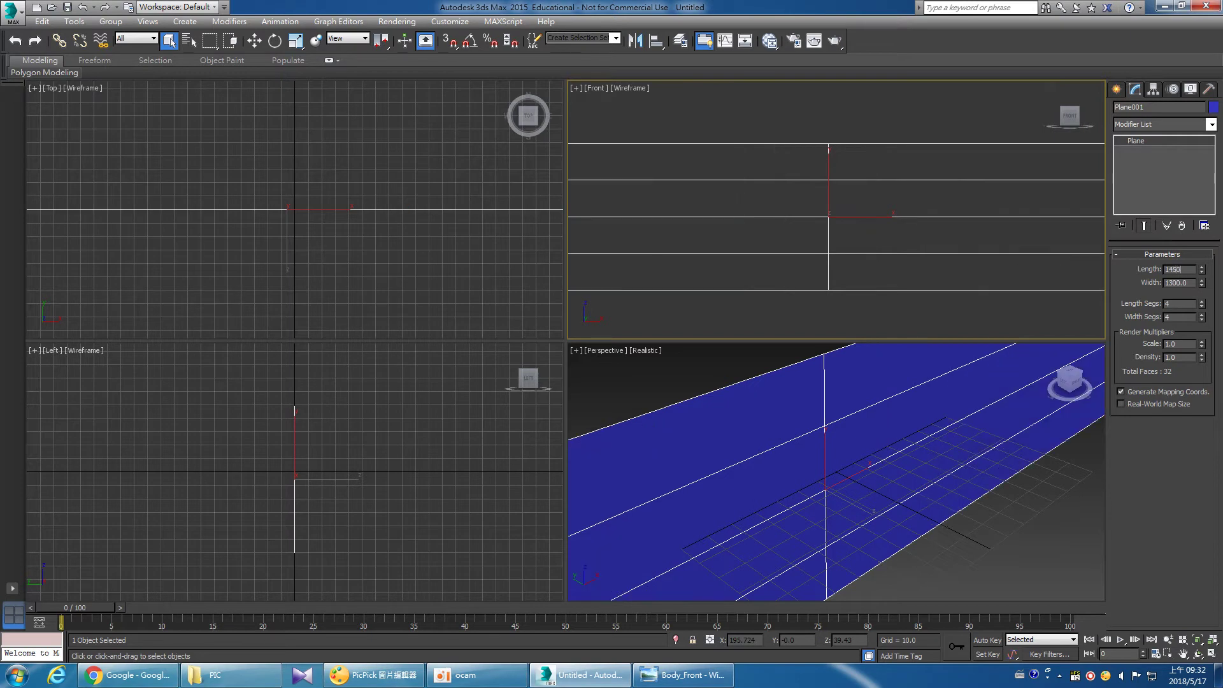
pyautogui.press('Return')
# Give the plane 1 length segment and 1 width segment.
pyautogui.click(1180, 304)
pyautogui.write('1')
pyautogui.press('Return')
pyautogui.write('1')
pyautogui.press('Return')
pyautogui.scroll(-5, 886, 446)
pyautogui.press('z')
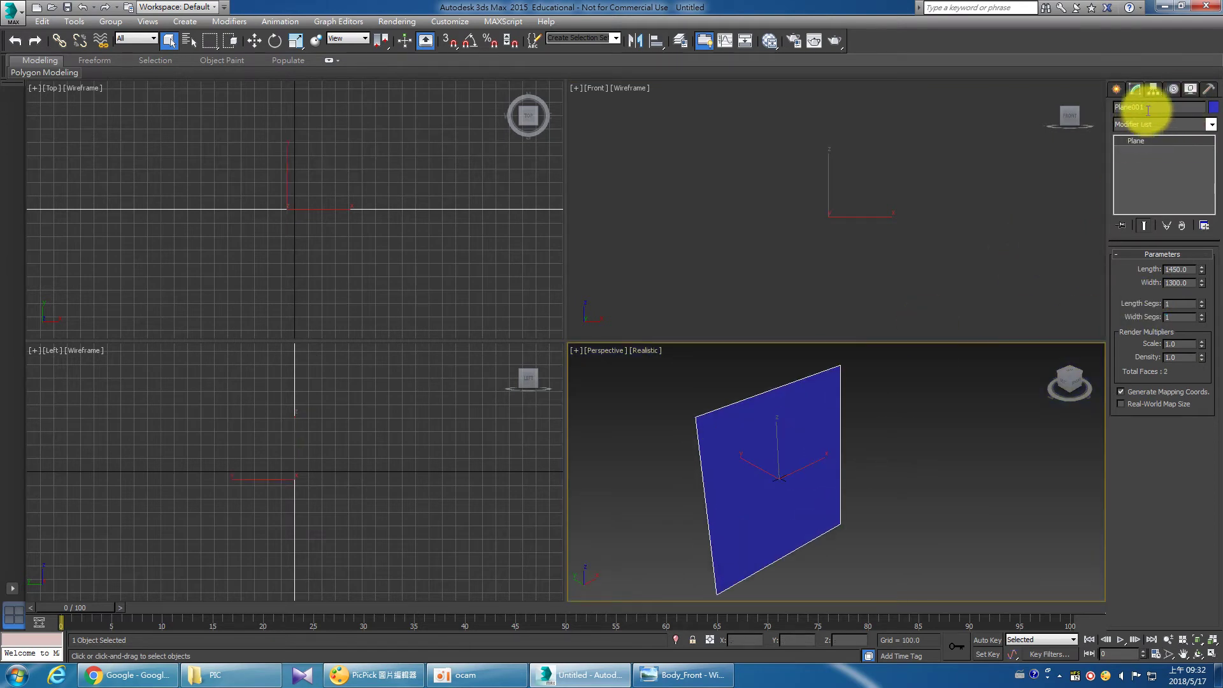
# Rename the plane Front and position it at X 0, Z 0.
pyautogui.click(1153, 106)
pyautogui.write('Front')
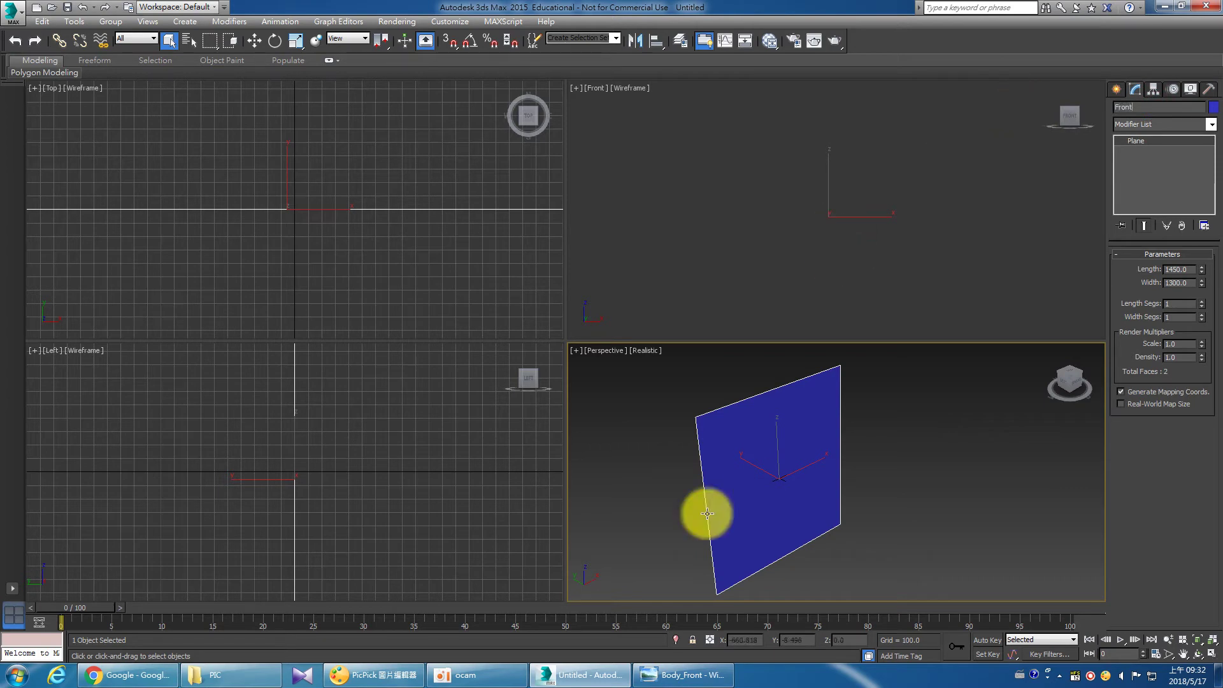
pyautogui.click(251, 43)
pyautogui.write('0')
pyautogui.press('Tab')
pyautogui.press('Tab')
pyautogui.write('0')
pyautogui.press('Return')
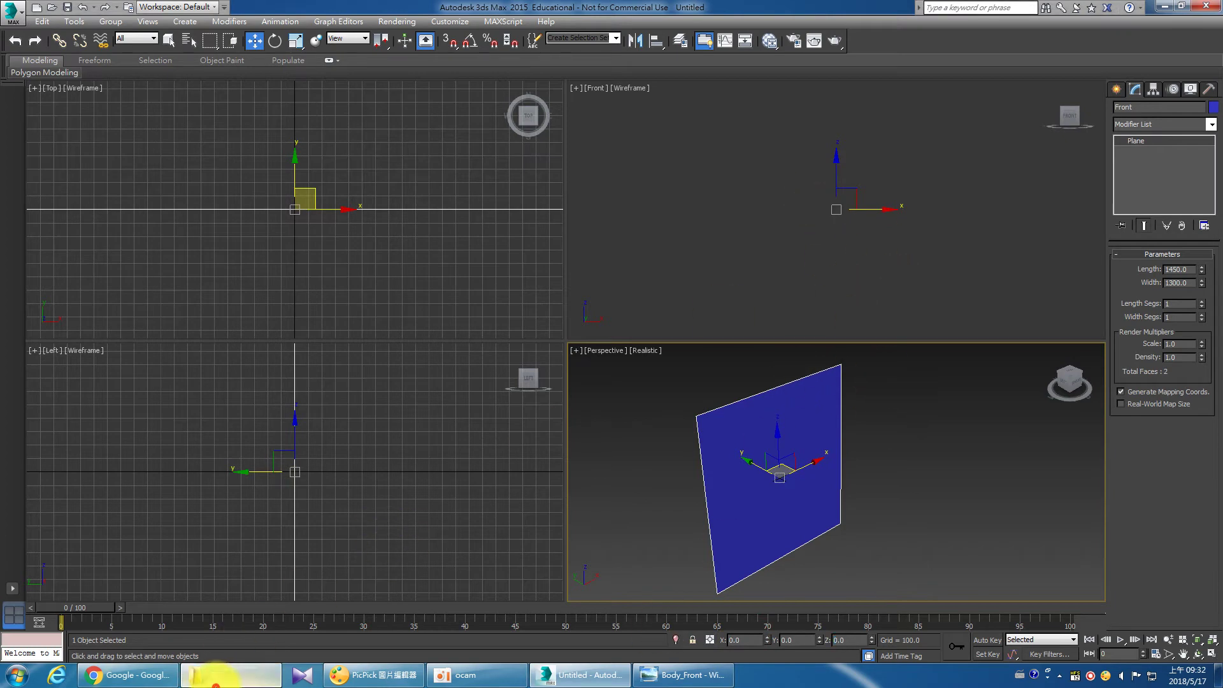
# Drag the Body_Front image from the folder onto the plane.
pyautogui.click(211, 674)
pyautogui.moveTo(693, 180); pyautogui.dragTo(270, 97)
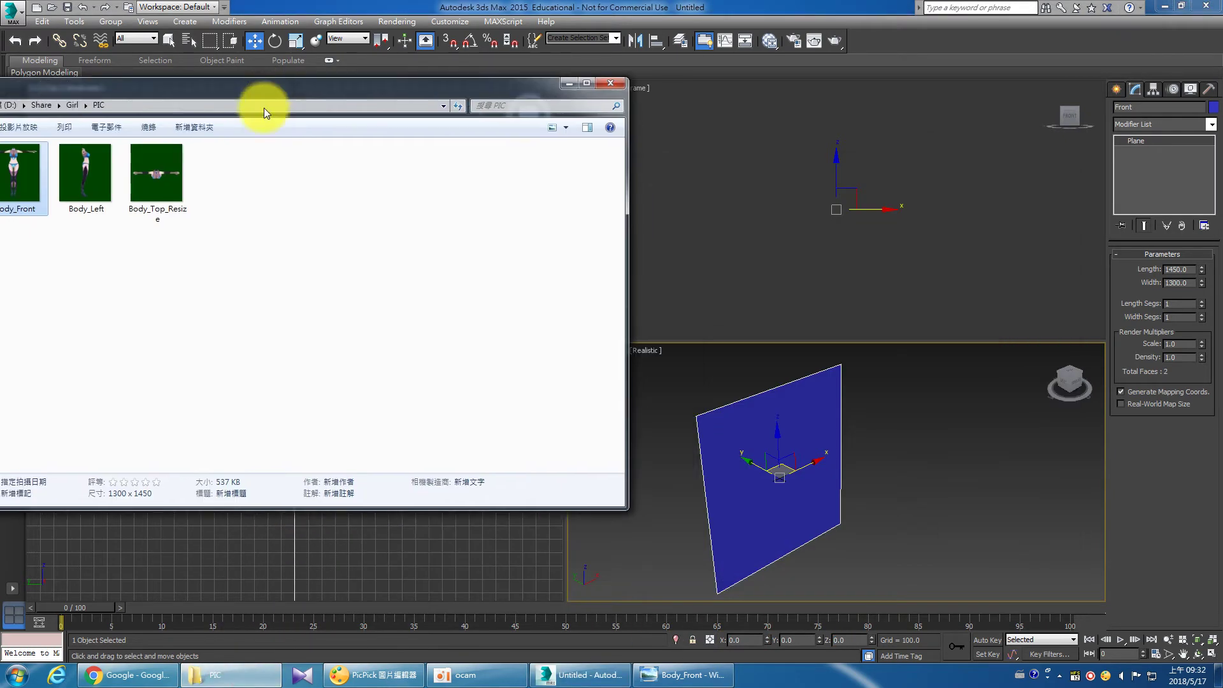
pyautogui.moveTo(19, 174); pyautogui.dragTo(757, 468)
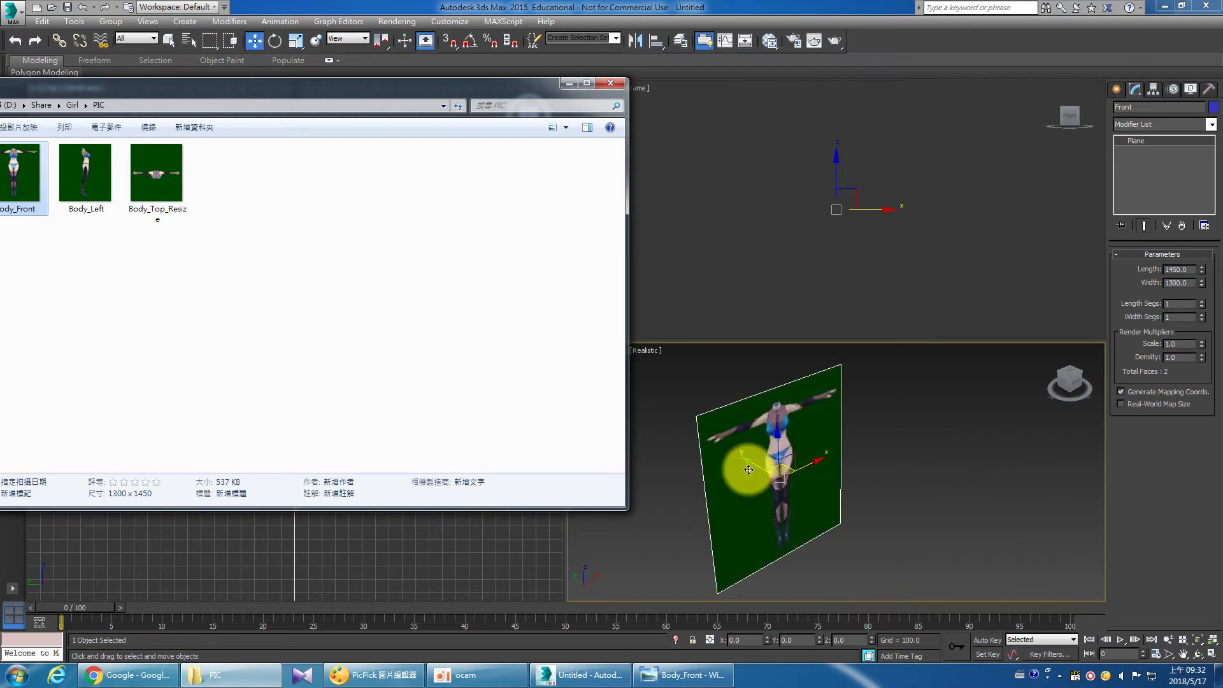
pyautogui.click(569, 84)
# Zoom extents all views and shade the Front and Perspective views with texture and edged faces.
pyautogui.middleClick(768, 291)
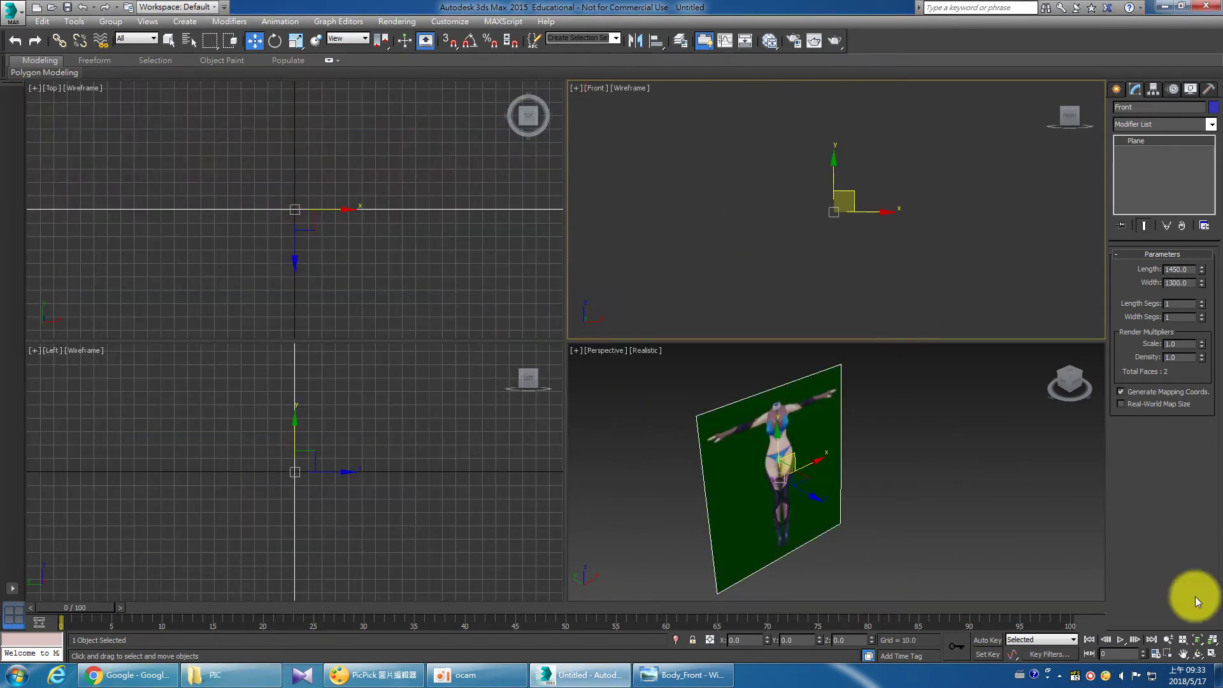
pyautogui.click(1197, 640)
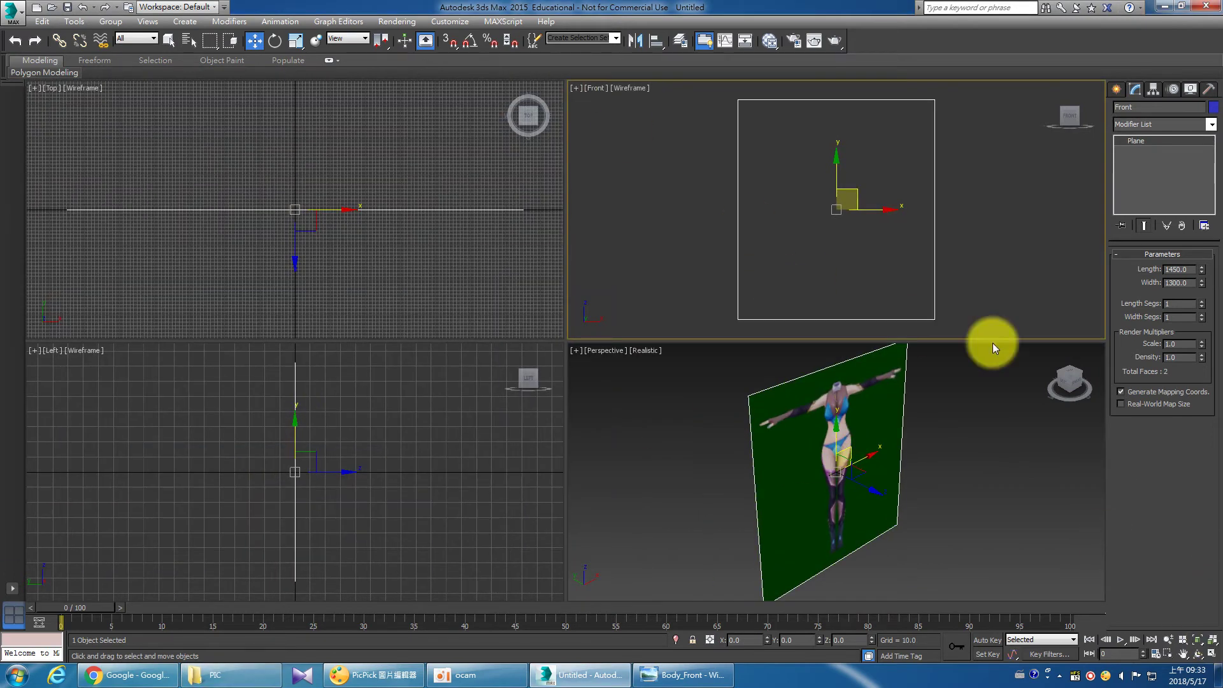
pyautogui.click(997, 257)
pyautogui.press('F3')
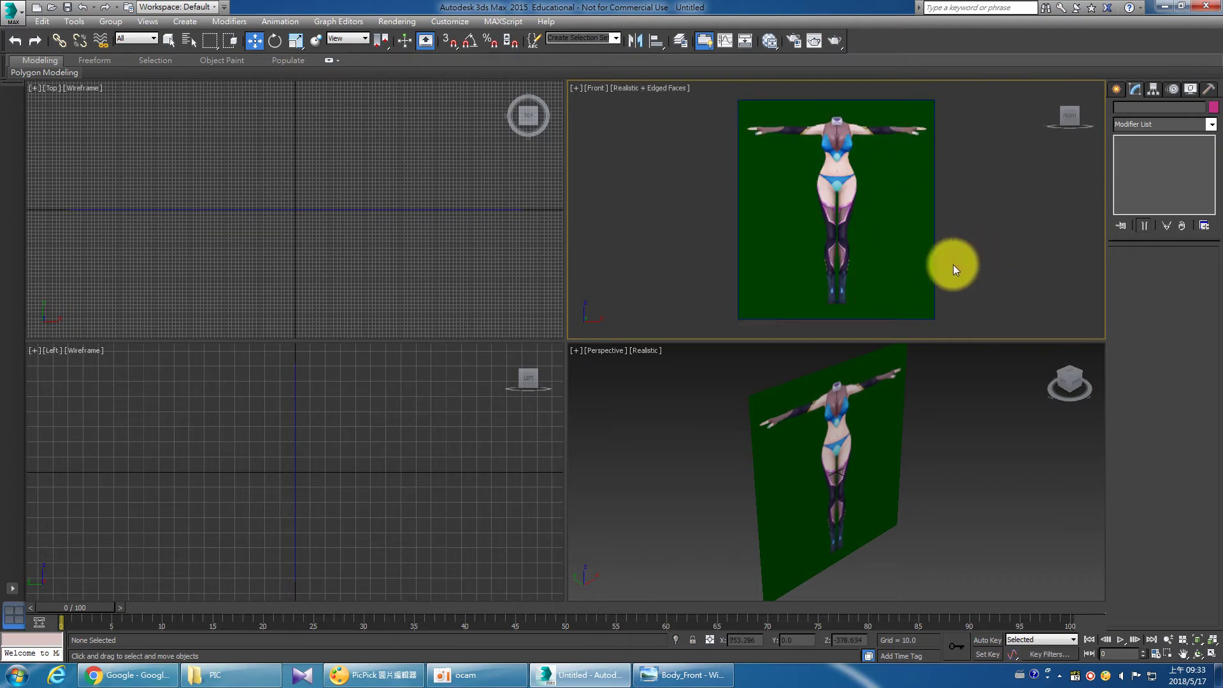
pyautogui.click(651, 464)
pyautogui.press('F3')
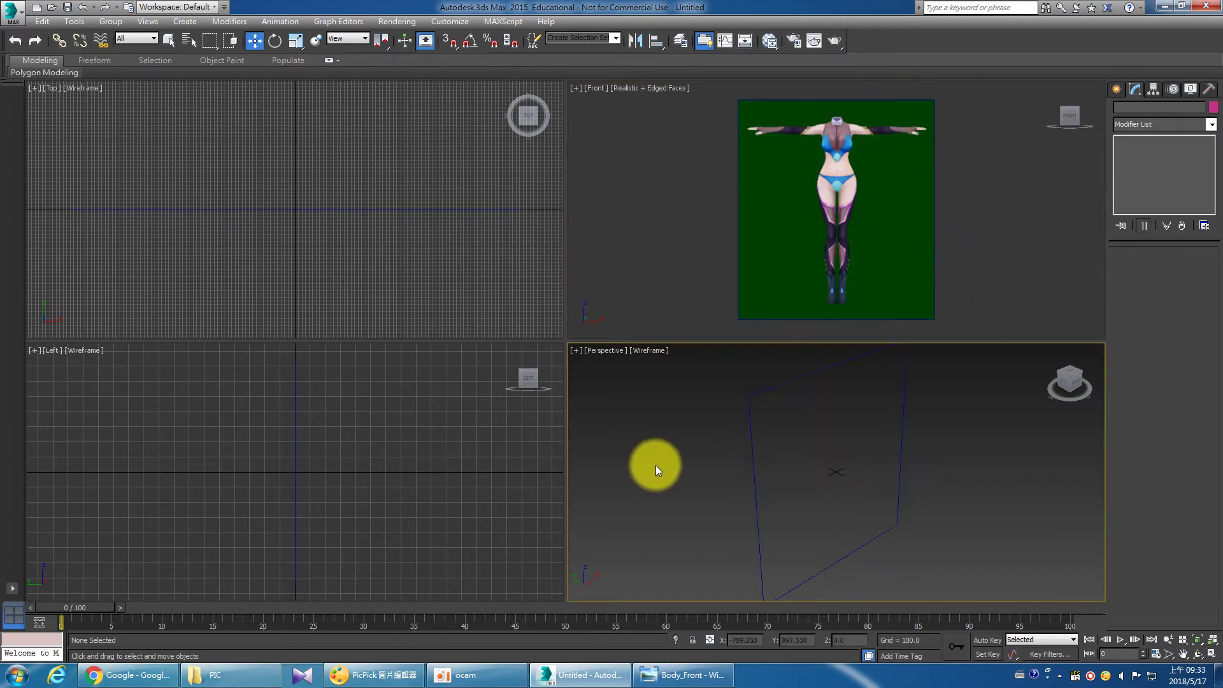
pyautogui.press('F3')
# Hide the home grid in the Left and Top views.
pyautogui.click(341, 403)
pyautogui.click(388, 226)
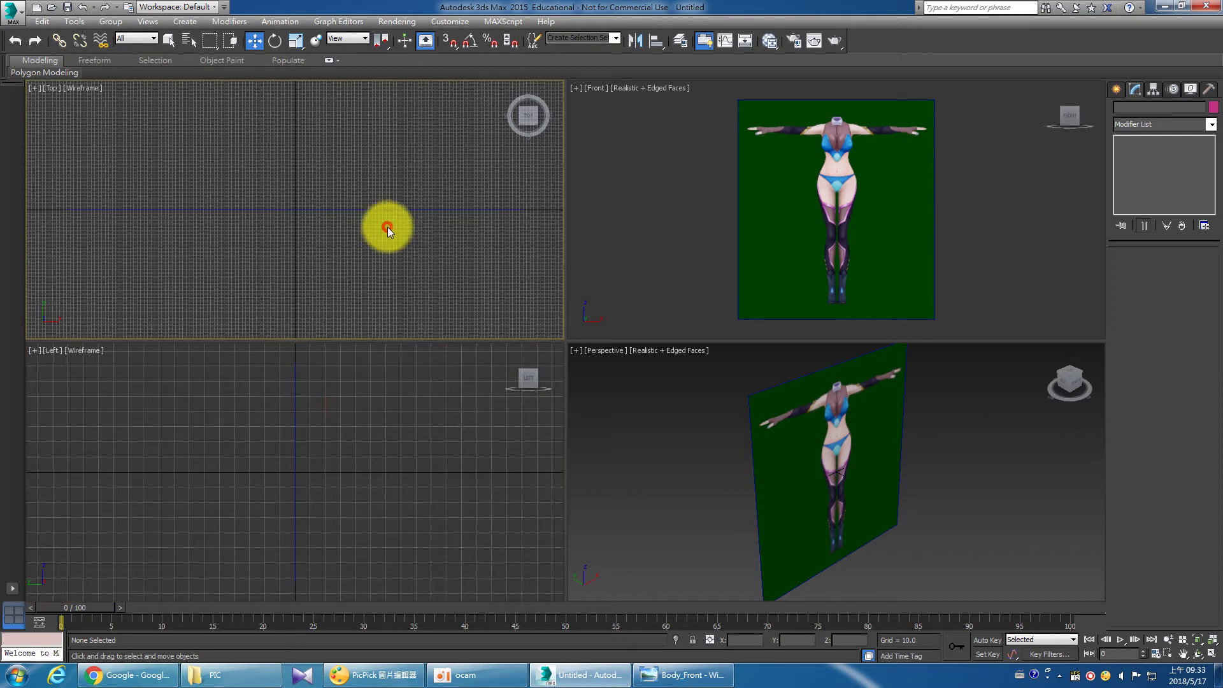
pyautogui.press('g')
pyautogui.click(361, 449)
pyautogui.press('g')
pyautogui.click(395, 244)
# Change the Front plane's object colour to yellow.
pyautogui.click(377, 248)
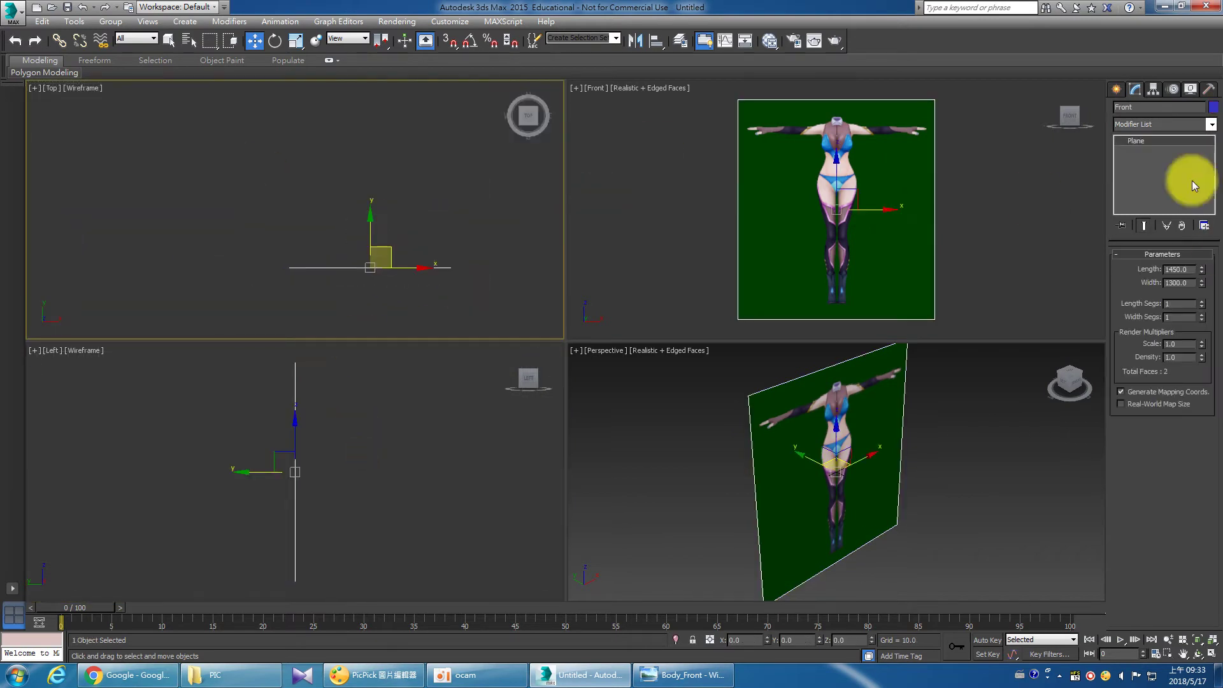
pyautogui.click(1212, 107)
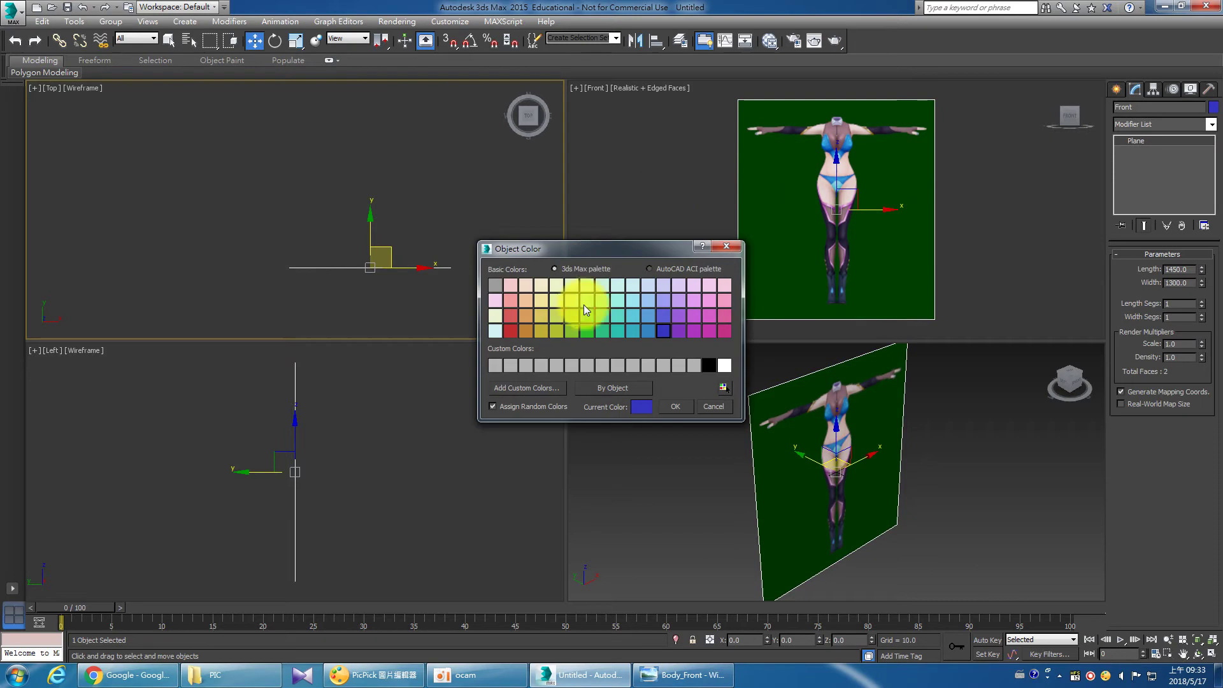
pyautogui.click(526, 317)
pyautogui.click(675, 406)
pyautogui.click(497, 255)
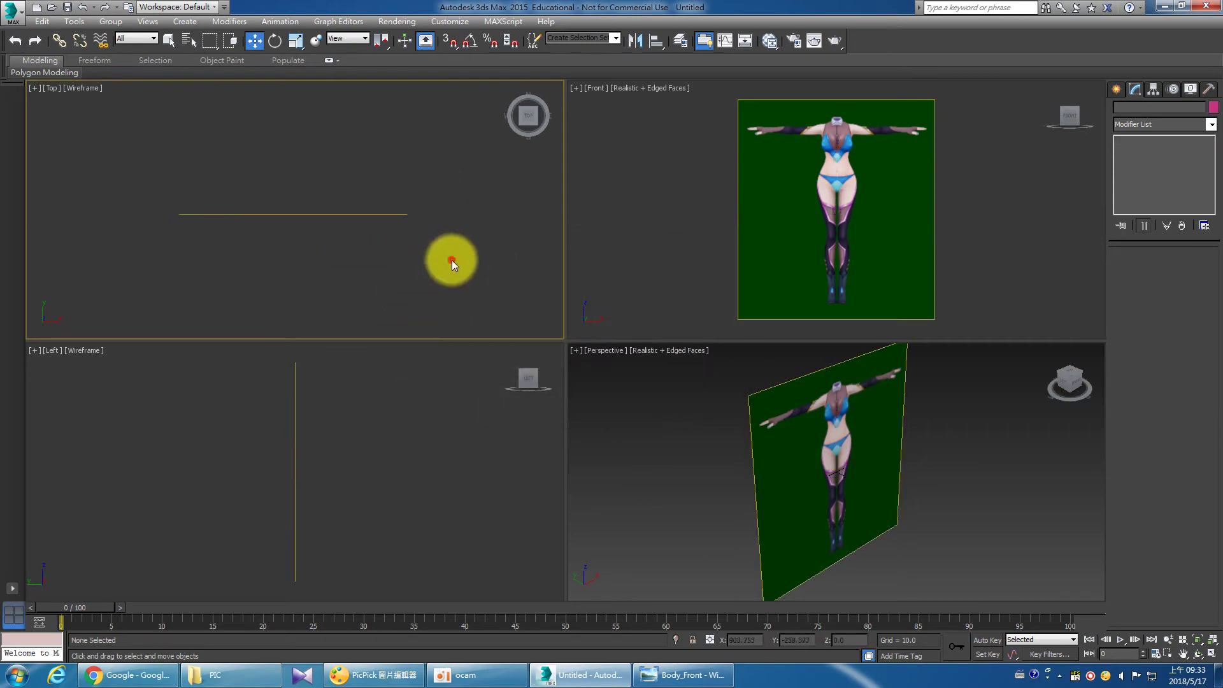
# Shift-rotate a copy of the Front plane 90° in the Left view to lie horizontal.
pyautogui.moveTo(452, 260); pyautogui.dragTo(138, 136)
pyautogui.click(275, 40)
pyautogui.rightClick(418, 429)
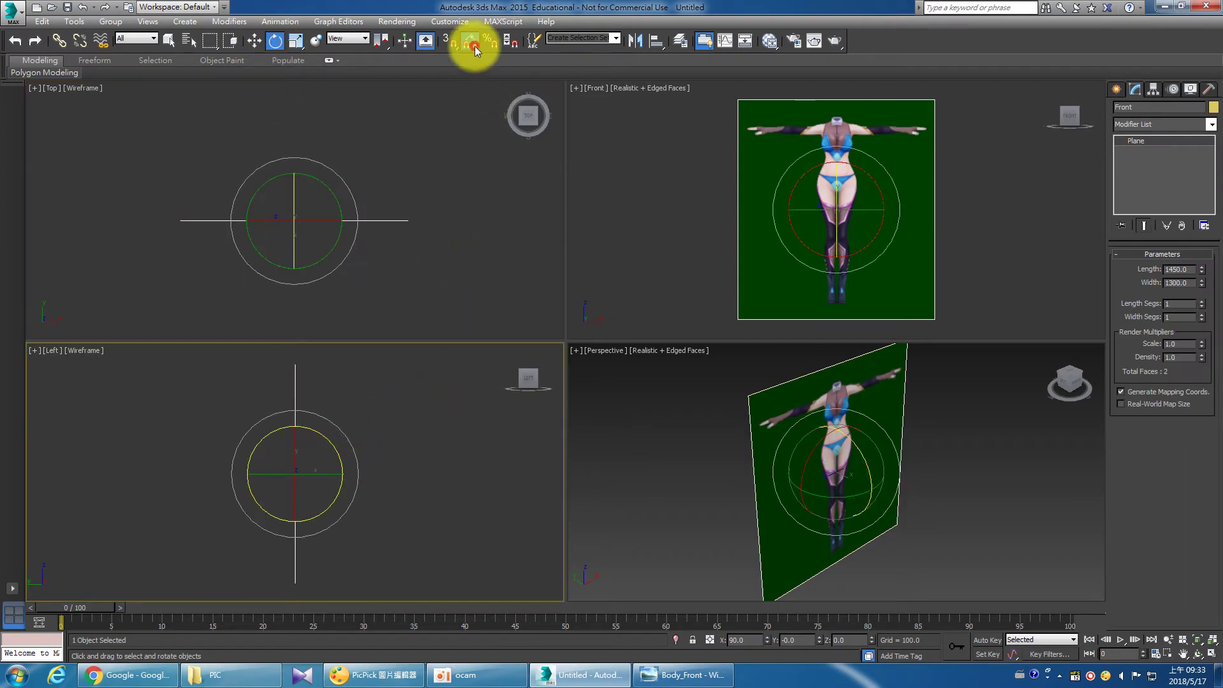
pyautogui.keyDown('shift'); pyautogui.moveTo(360, 454); pyautogui.dragTo(338, 406); pyautogui.keyUp('shift')
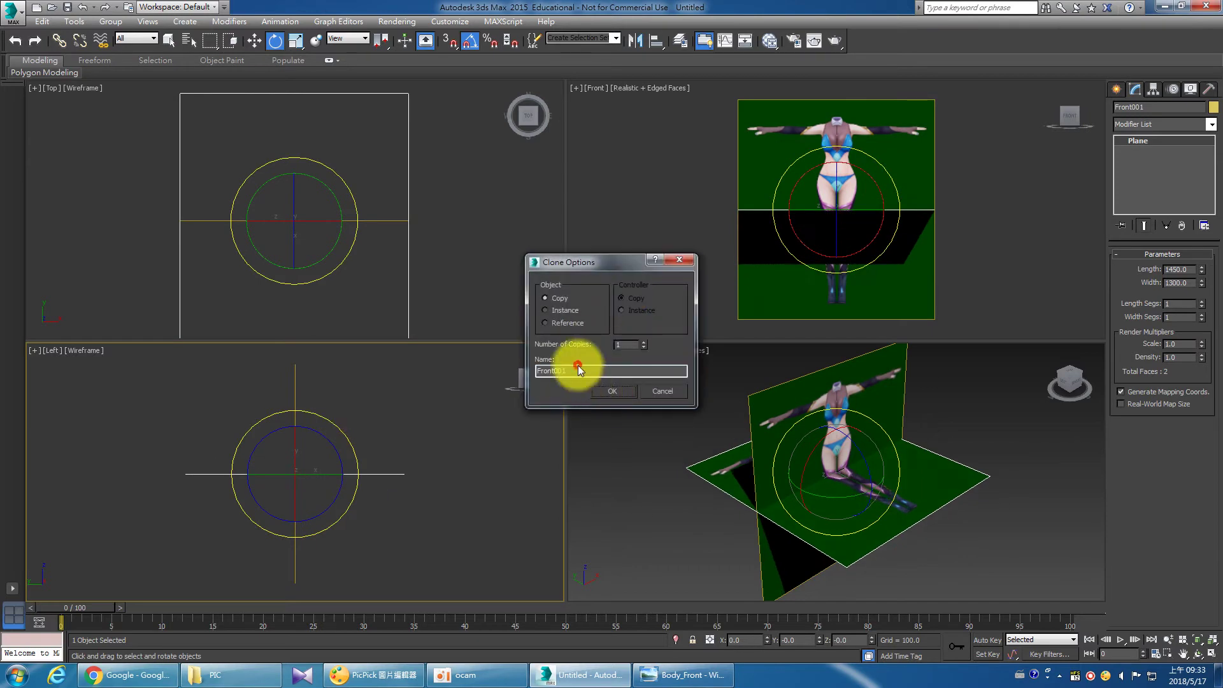
# Name the copy Top and map the Body_Top_Resize image onto it.
pyautogui.doubleClick(578, 368)
pyautogui.write('Top')
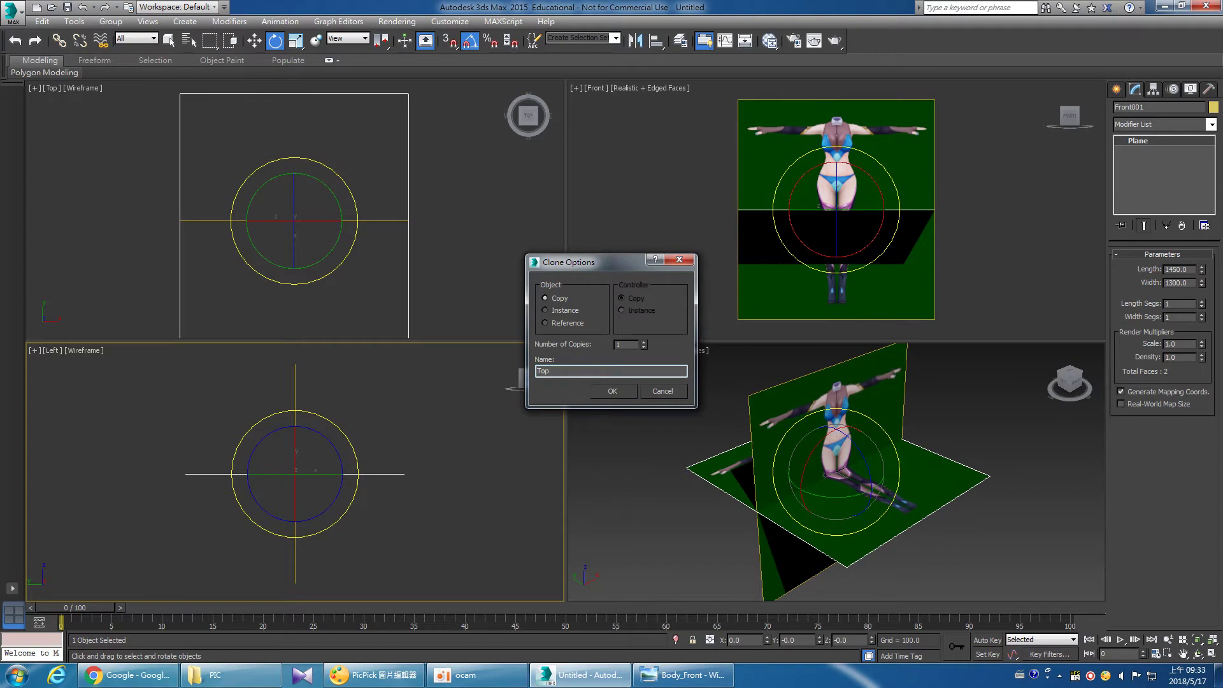
pyautogui.click(609, 393)
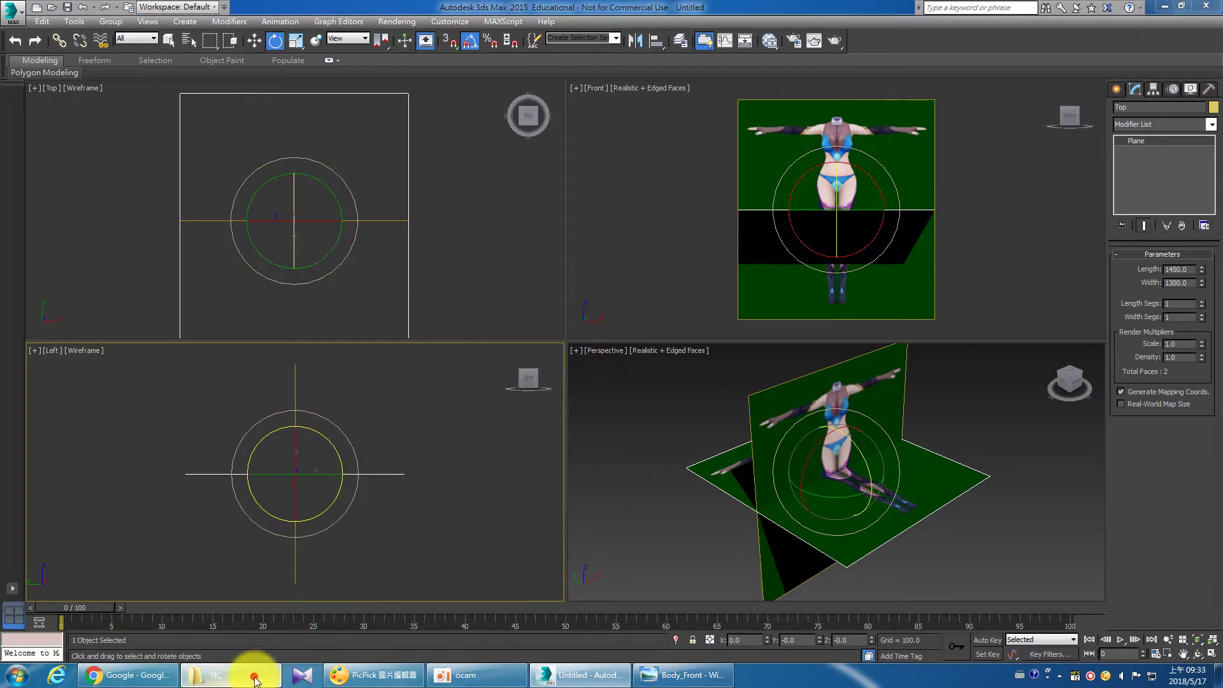
pyautogui.click(230, 675)
pyautogui.moveTo(157, 182)
pyautogui.mouseDown()
pyautogui.moveTo(346, 261)
pyautogui.moveTo(849, 538)
pyautogui.mouseUp()
# Clone the Front plane rotated 90° as Left and map Body_Left onto it.
pyautogui.click(563, 82)
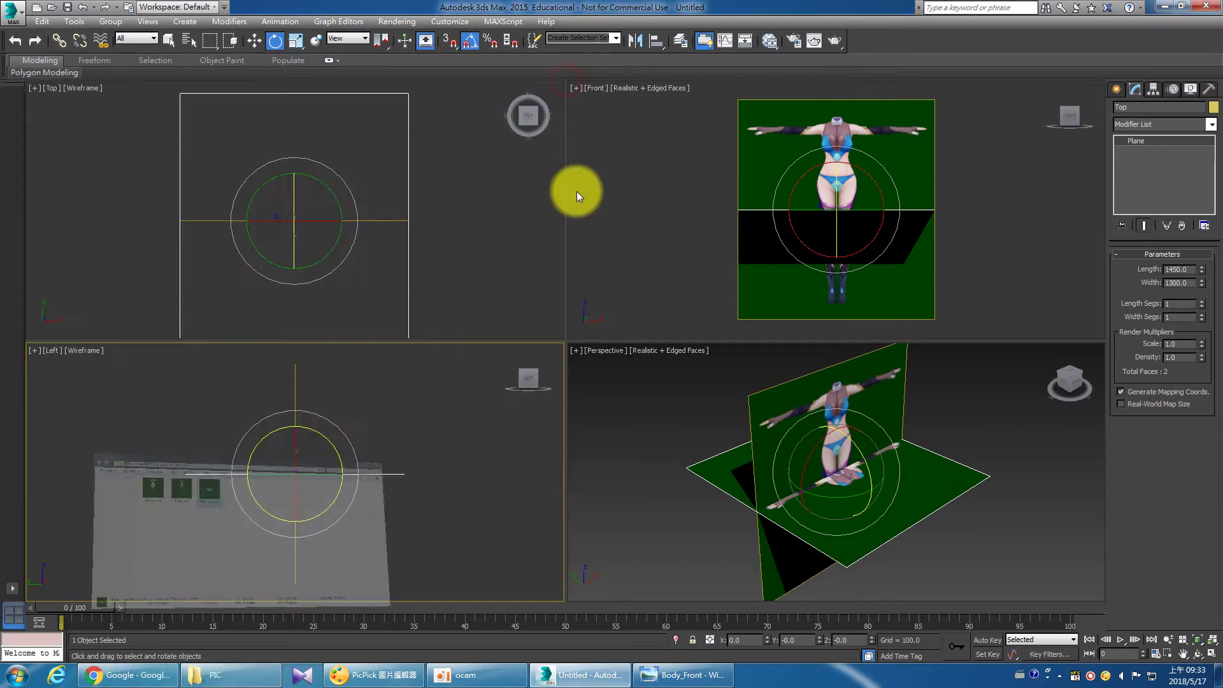
pyautogui.click(476, 388)
pyautogui.click(352, 219)
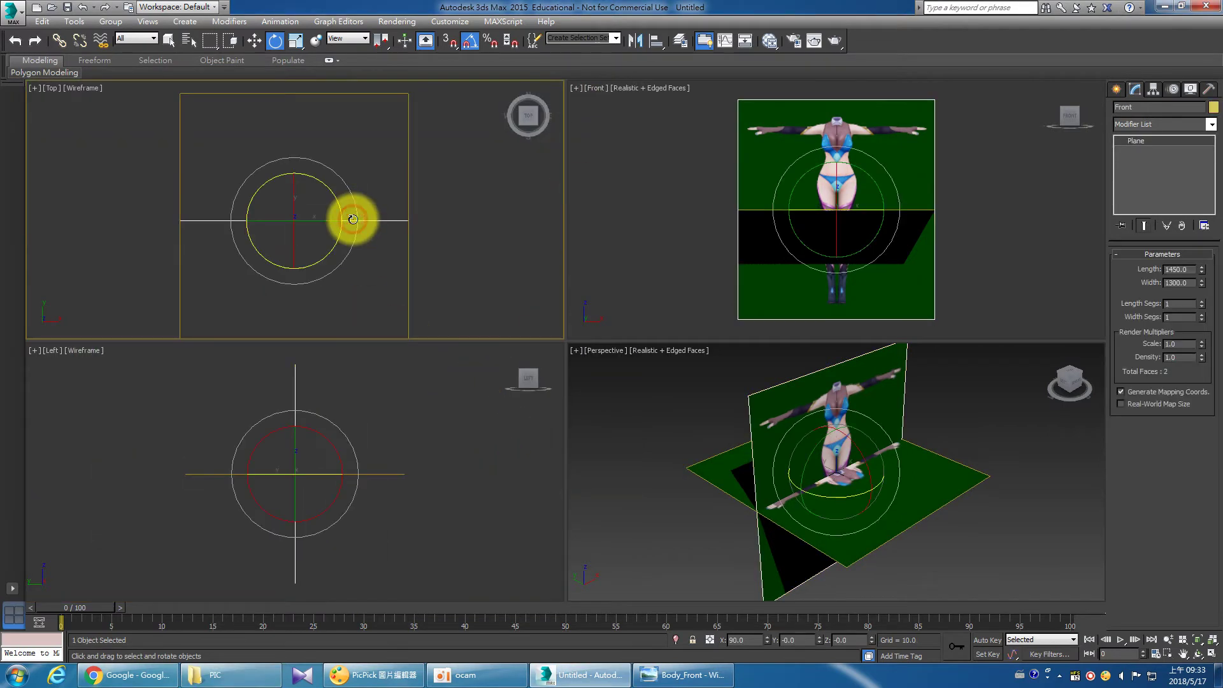
pyautogui.keyDown('shift'); pyautogui.moveTo(355, 201); pyautogui.dragTo(342, 271); pyautogui.keyUp('shift')
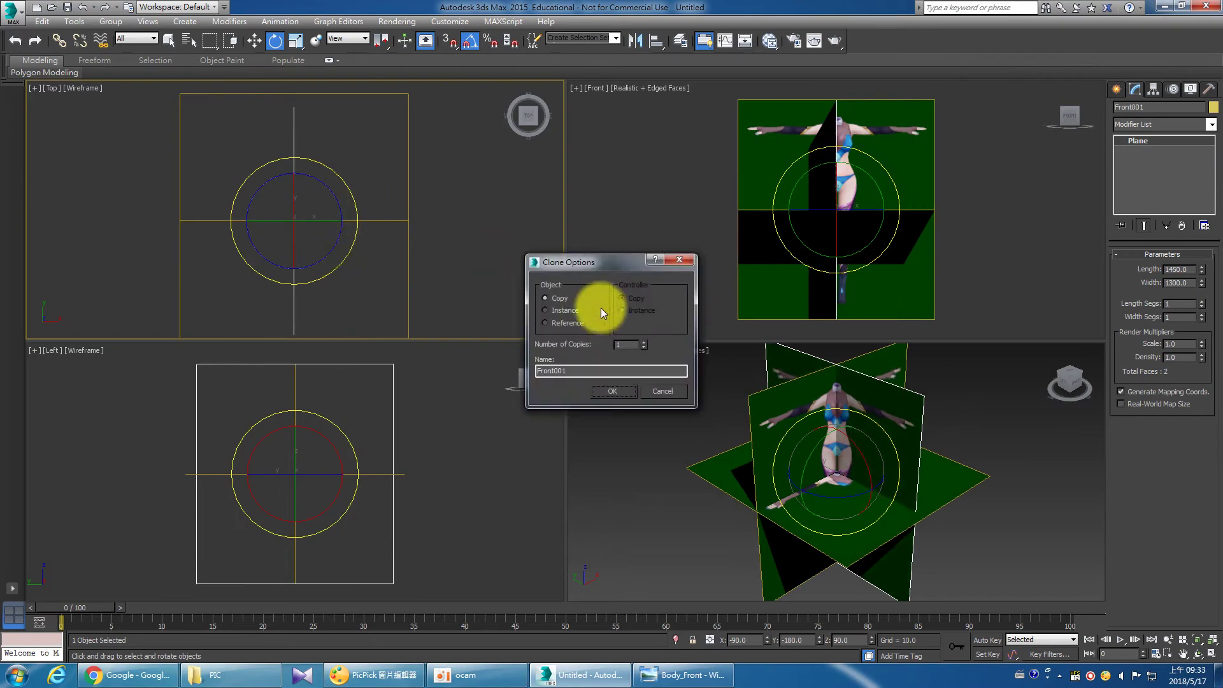
pyautogui.moveTo(579, 371); pyautogui.dragTo(516, 370)
pyautogui.write('Left')
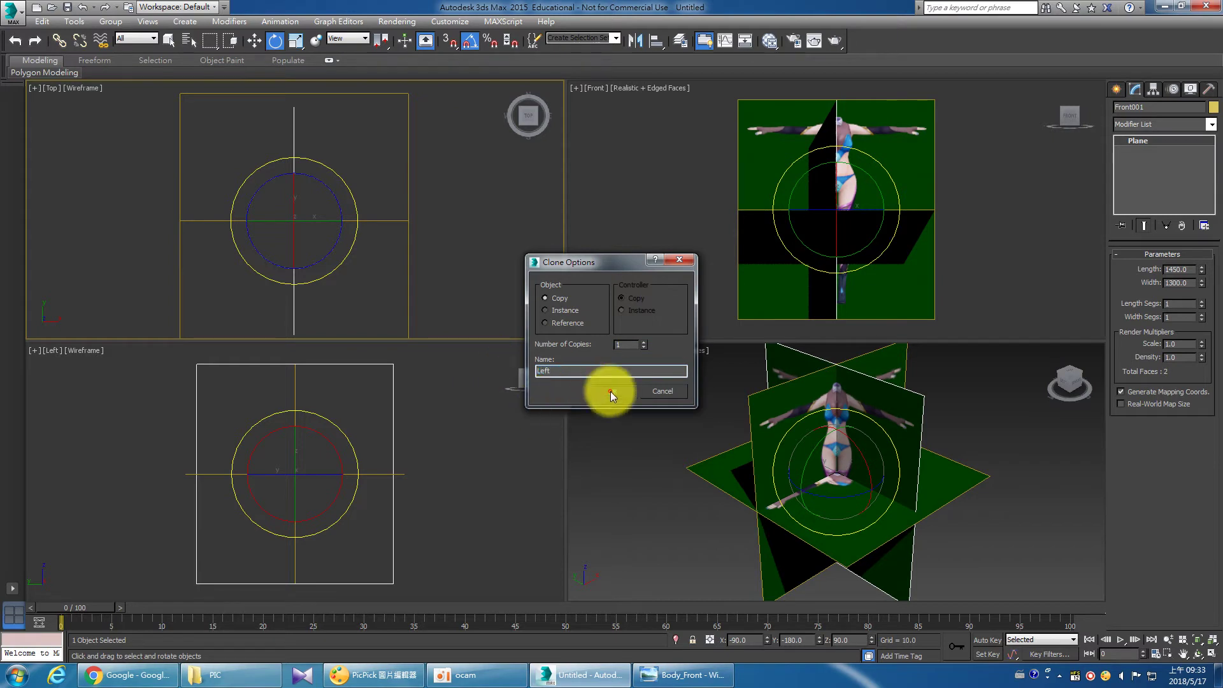
pyautogui.click(610, 391)
pyautogui.click(230, 674)
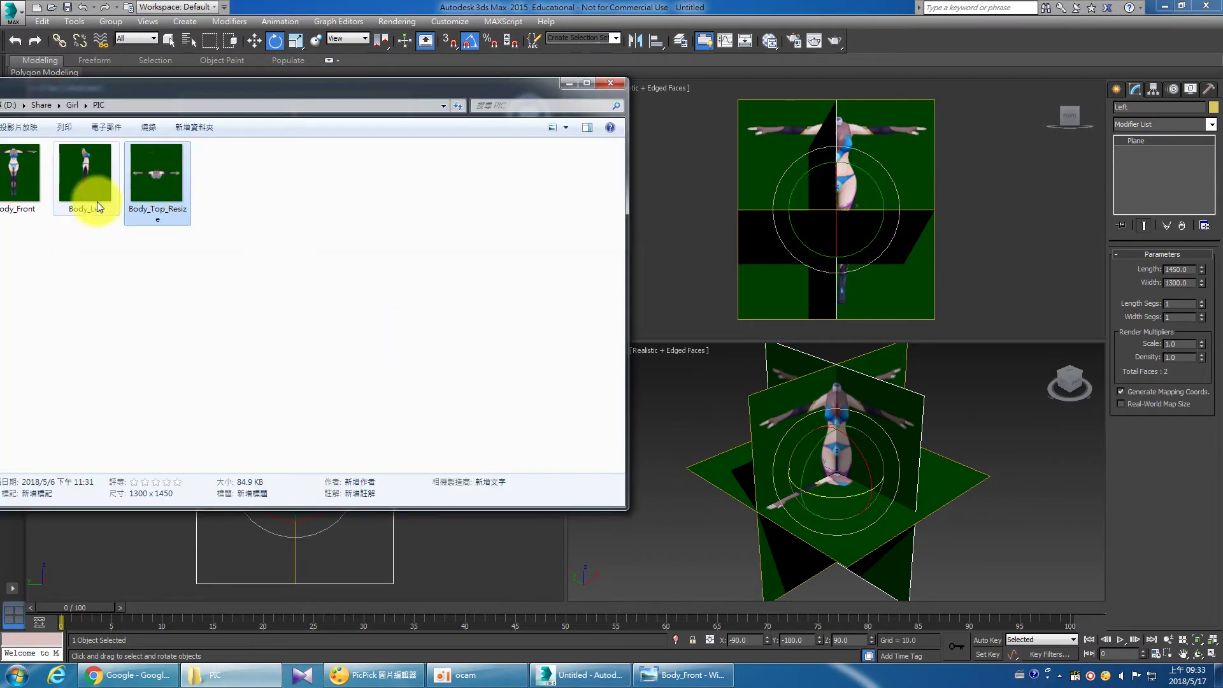
pyautogui.moveTo(97, 201); pyautogui.dragTo(911, 421)
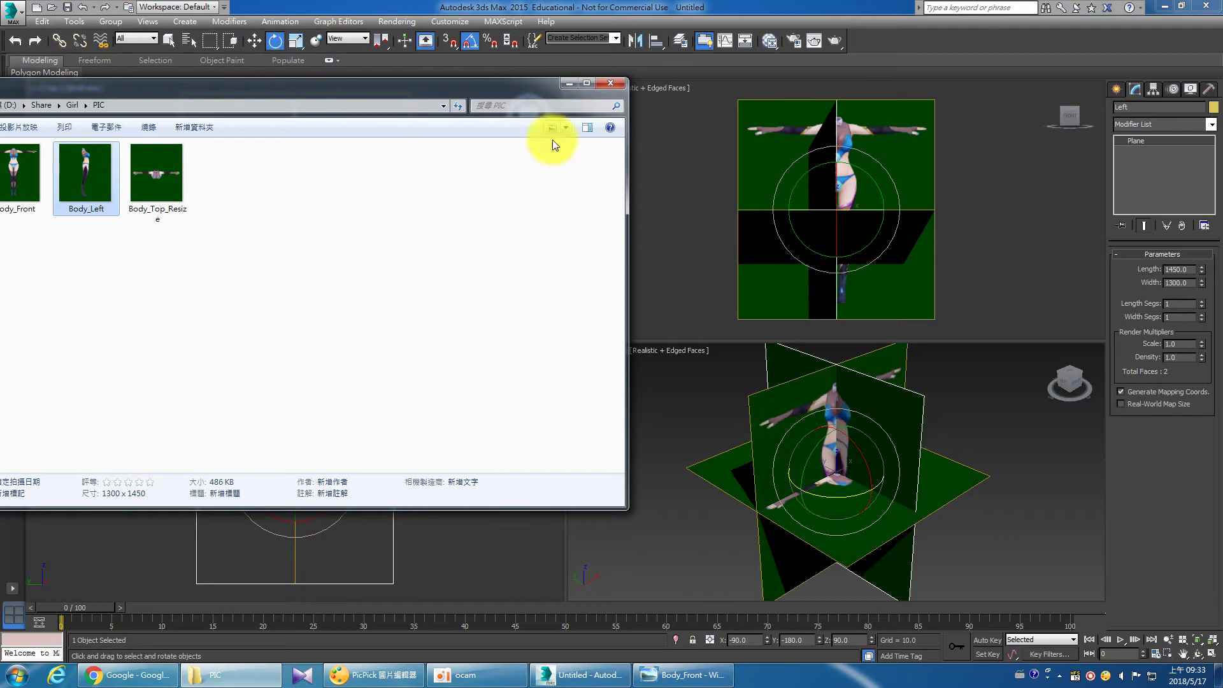
# Maximize the Perspective view, adjust its zoom, and select the horizontal Top plane.
pyautogui.click(569, 83)
pyautogui.moveTo(987, 432); pyautogui.dragTo(975, 434, button='middle')
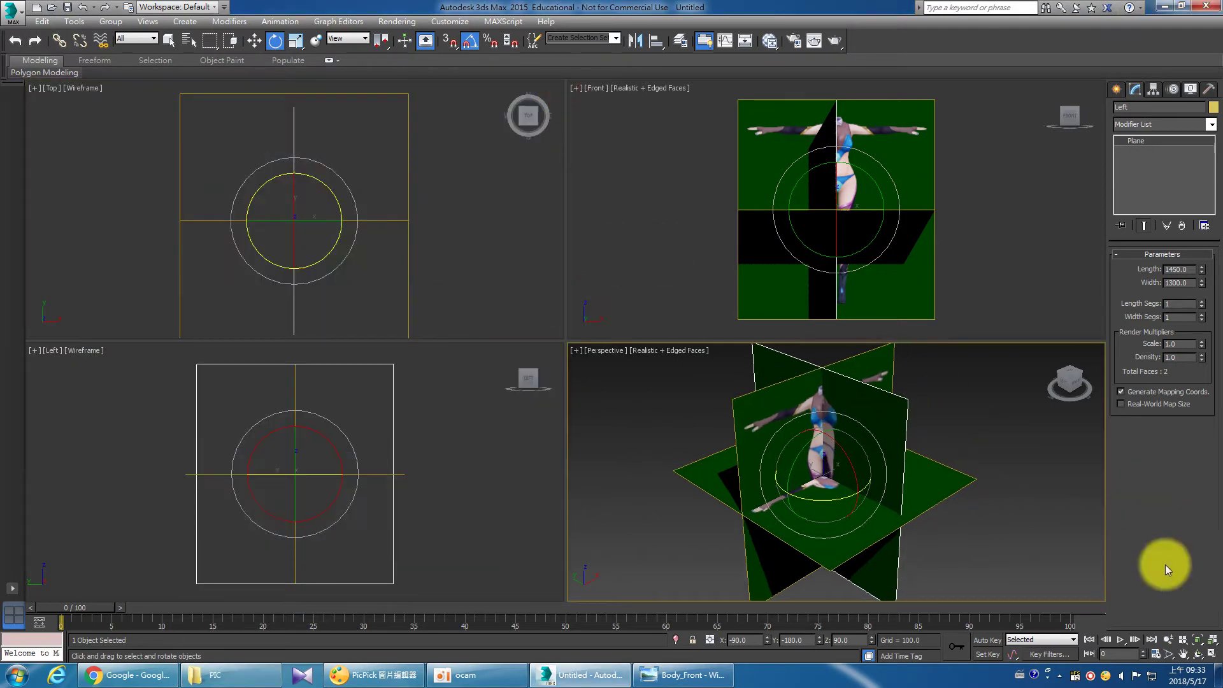
pyautogui.click(1212, 653)
pyautogui.scroll(-5, 886, 495)
pyautogui.scroll(3, 882, 490)
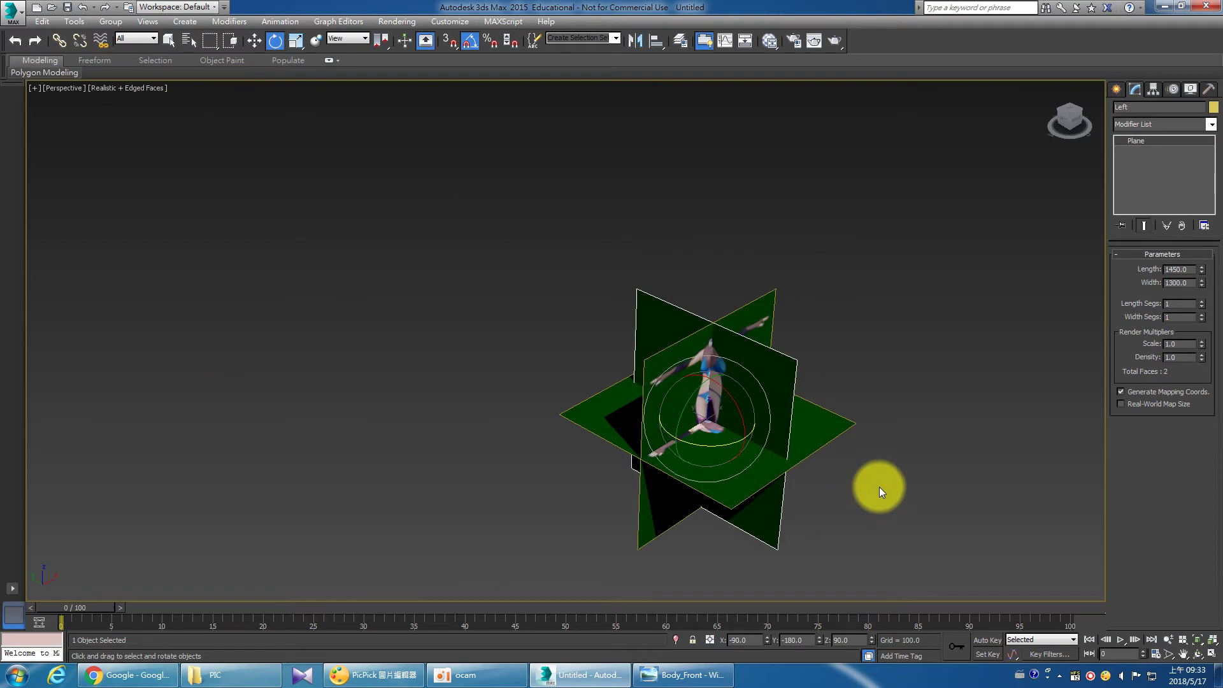
pyautogui.click(822, 431)
# Recentre the view, return to Move mode, and enable the 3D Snaps Toggle with S.
pyautogui.moveTo(908, 445)
pyautogui.mouseDown(button='middle')
pyautogui.moveTo(873, 456)
pyautogui.moveTo(832, 445)
pyautogui.mouseUp(button='middle')
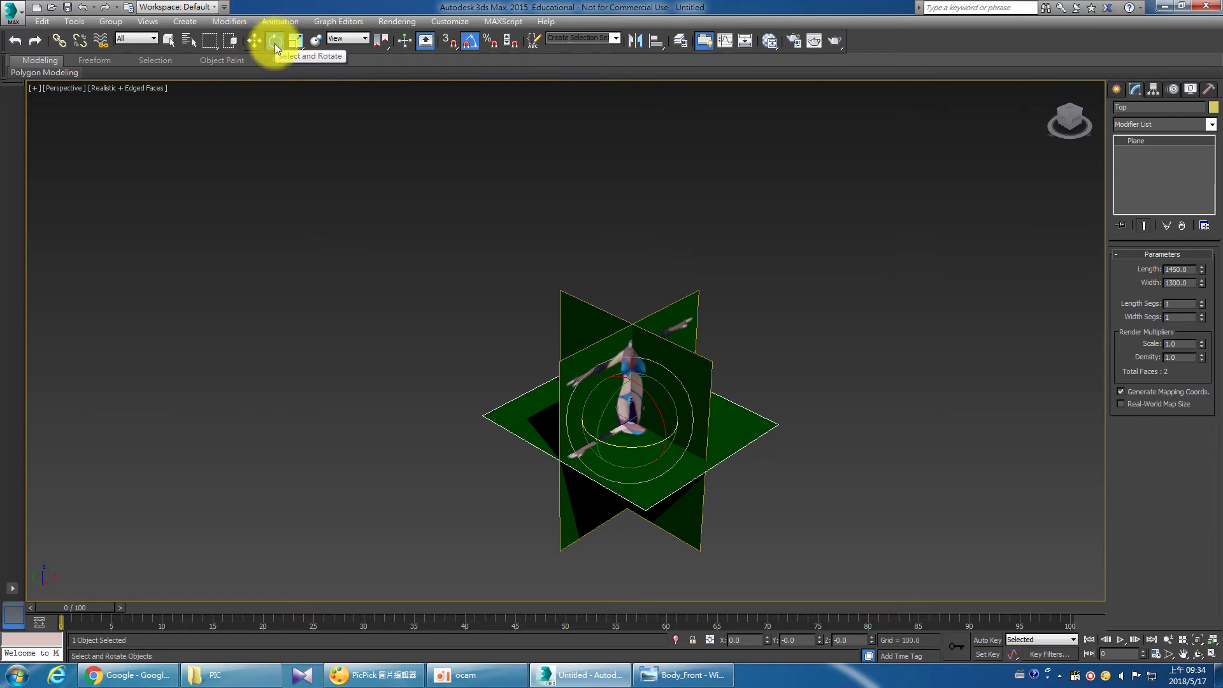
pyautogui.press('w')
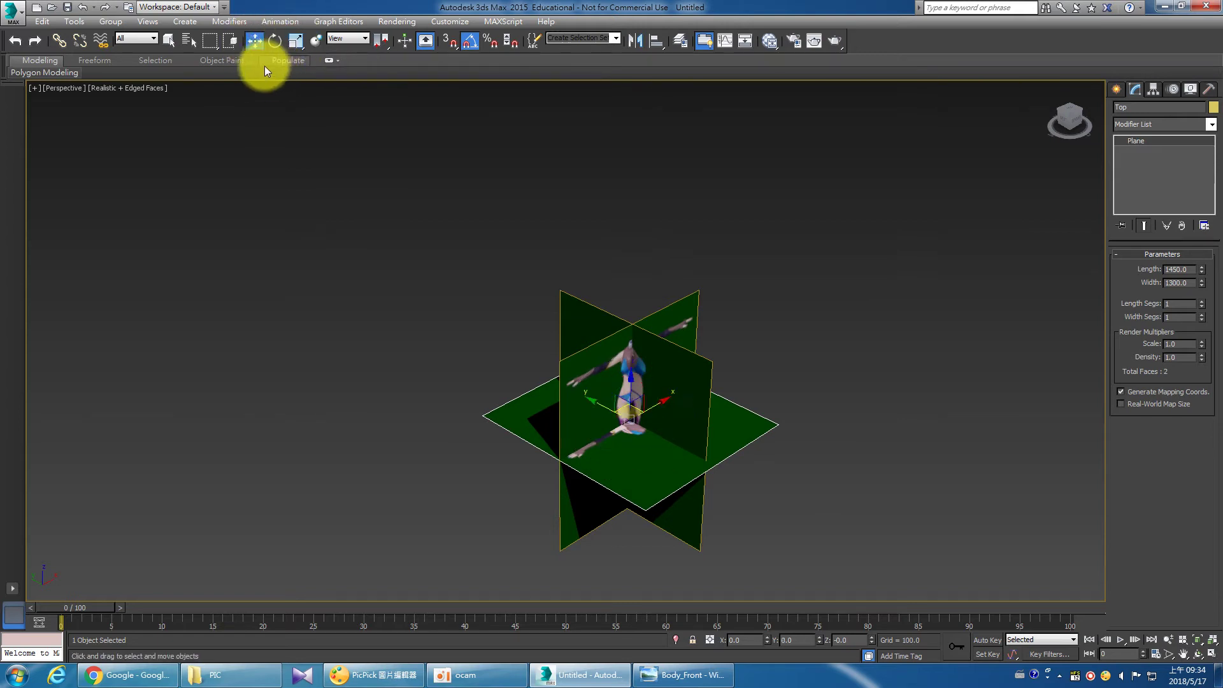
pyautogui.press('e')
pyautogui.press('w')
pyautogui.press('e')
pyautogui.click(255, 40)
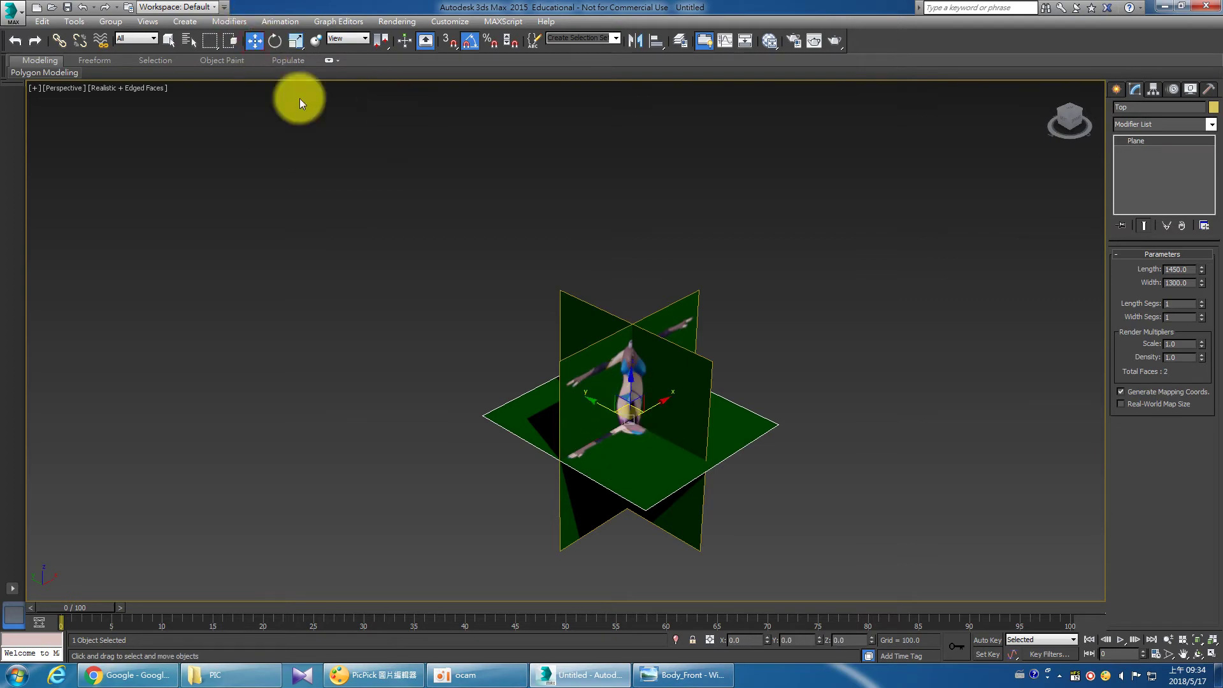
pyautogui.press('s')
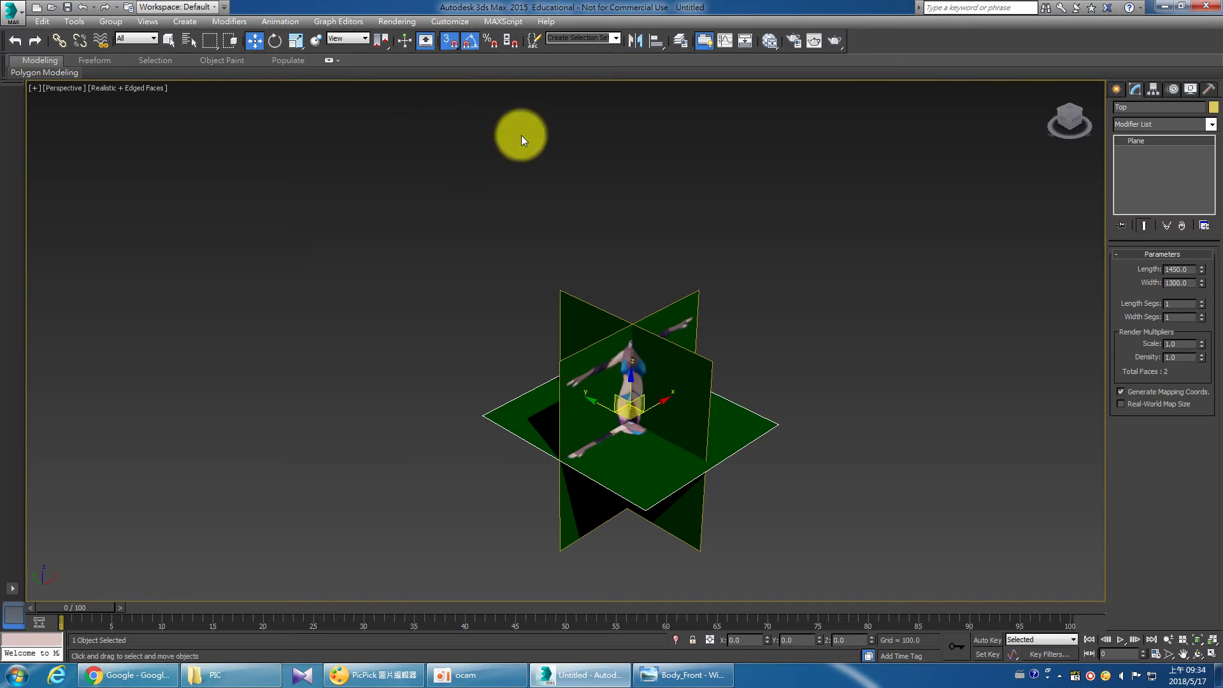
# Set snapping to Vertex instead of Grid Points.
pyautogui.rightClick(450, 45)
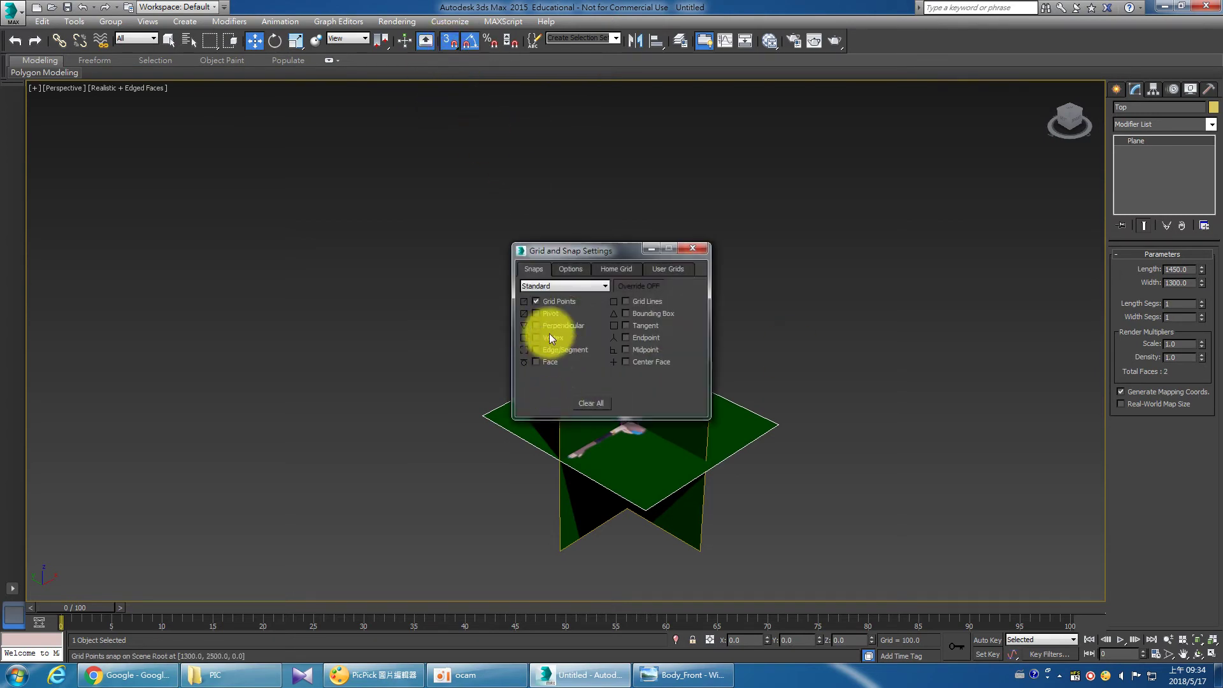
pyautogui.click(552, 337)
pyautogui.click(546, 300)
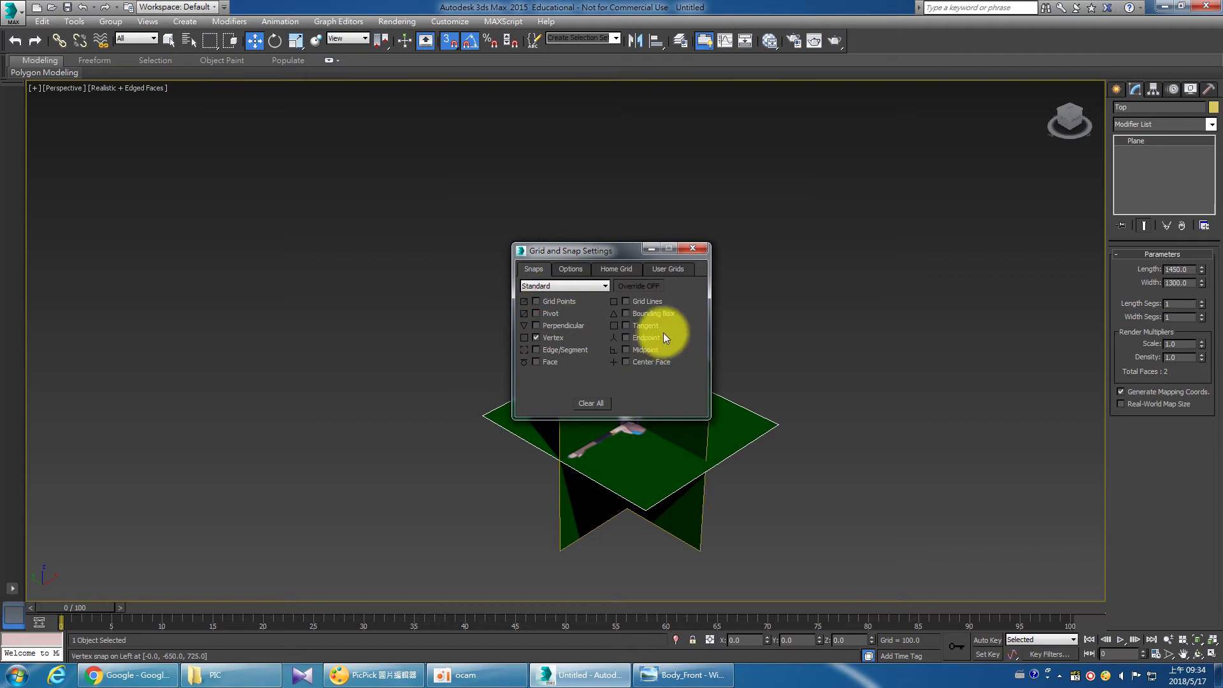
pyautogui.click(702, 246)
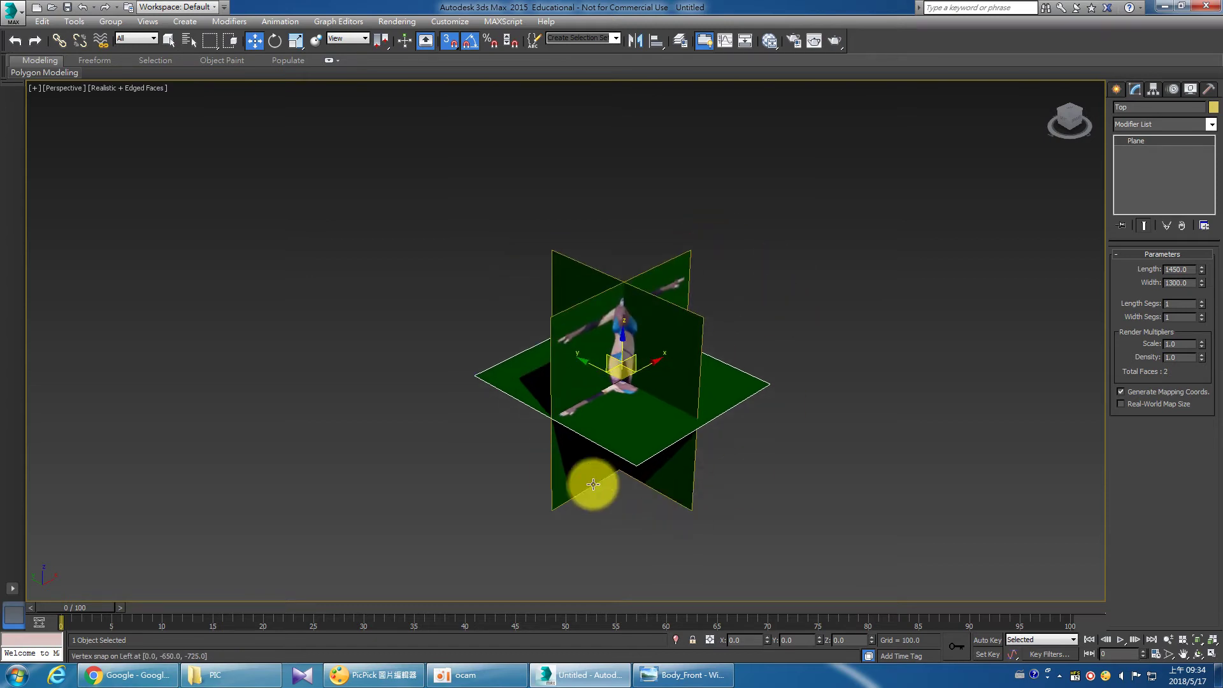
# Vertex-snap the Front and Left planes onto the Top plane's edges, then restore the four-view layout.
pyautogui.moveTo(551, 508)
pyautogui.mouseDown()
pyautogui.moveTo(682, 508)
pyautogui.moveTo(770, 390)
pyautogui.mouseUp()
pyautogui.click(682, 508)
pyautogui.click(813, 429)
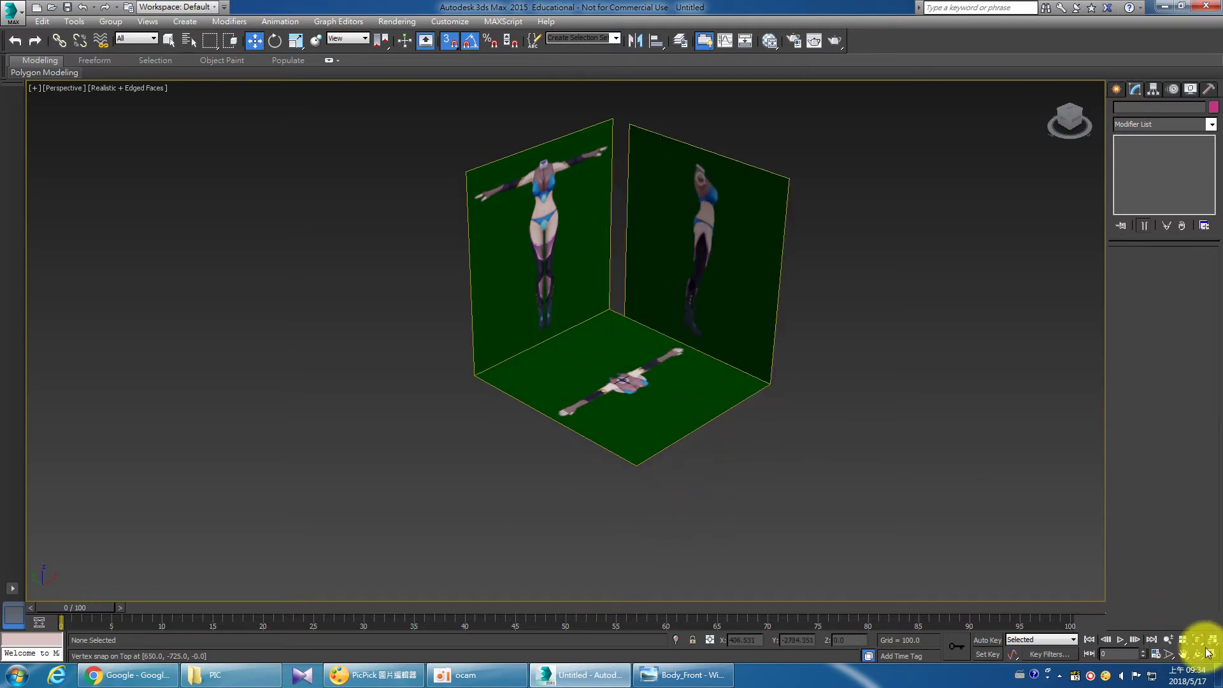
pyautogui.click(1213, 644)
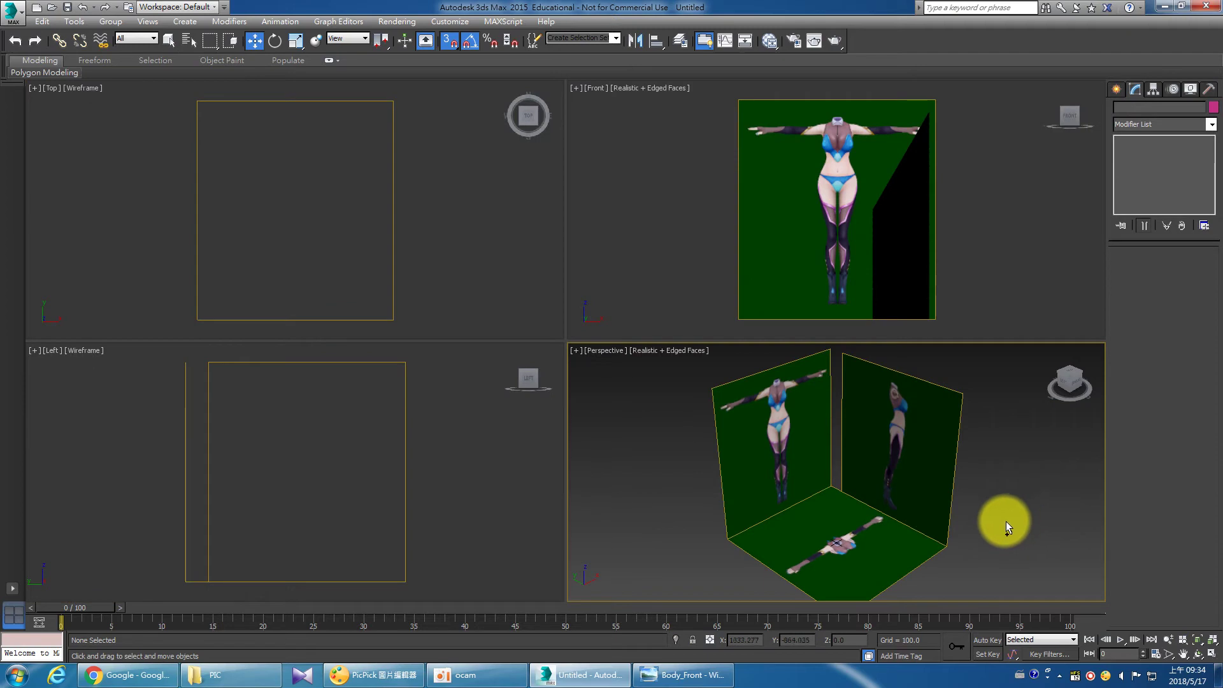
pyautogui.hotkey('ctrl', 'r')
pyautogui.moveTo(855, 482); pyautogui.dragTo(851, 483)
pyautogui.rightClick(506, 481)
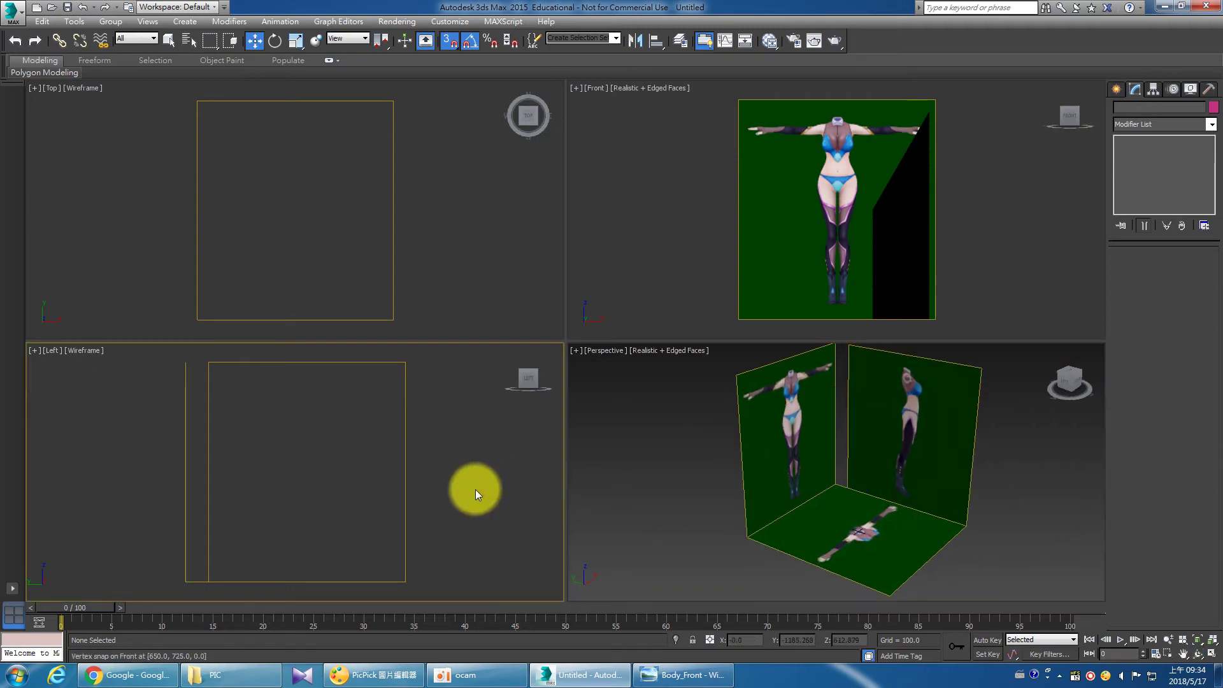
# Turn on shading and edged faces in the Left and Top views.
pyautogui.press('F3')
pyautogui.press('F4')
pyautogui.rightClick(464, 293)
pyautogui.press('F3')
pyautogui.press('F4')
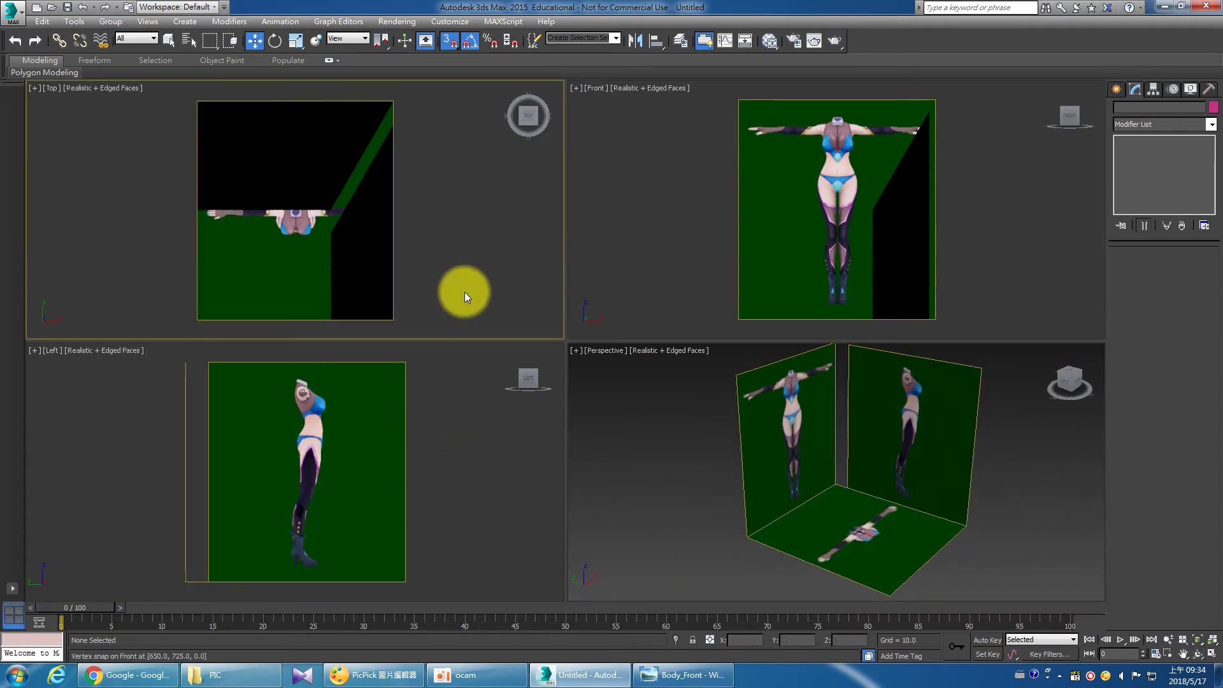
# Set the Left, Top, Front and Perspective views to Shaded from their shading menus.
pyautogui.click(95, 350)
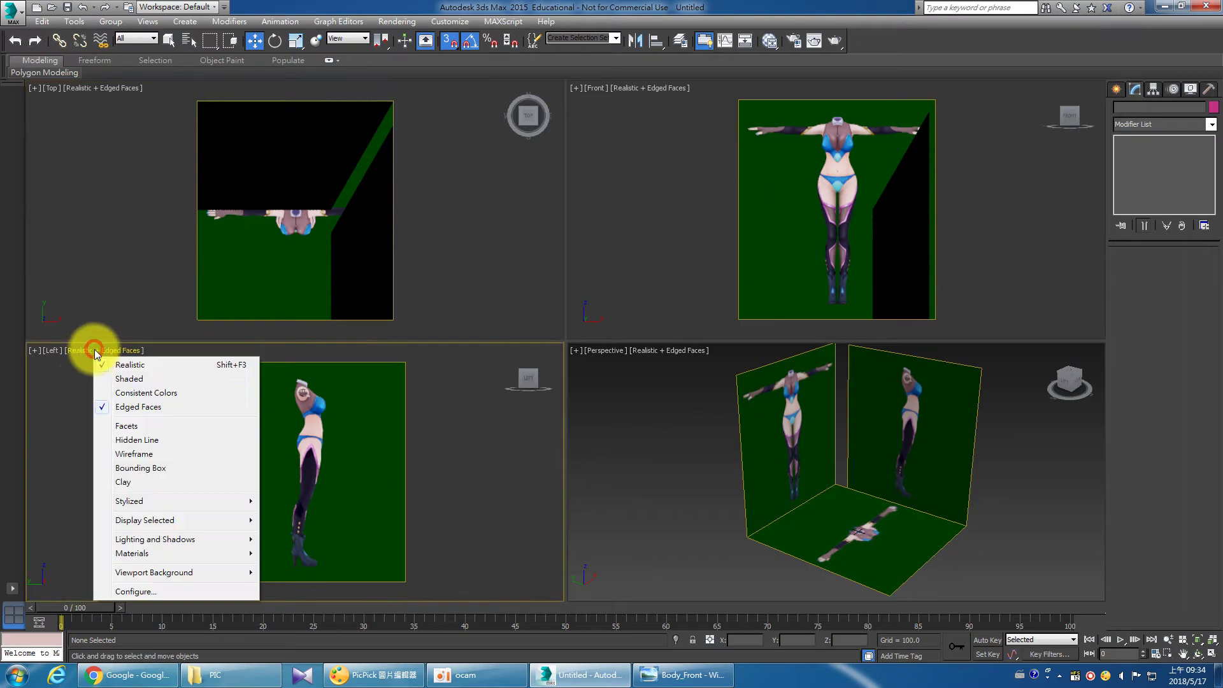
pyautogui.click(128, 379)
pyautogui.click(106, 89)
pyautogui.click(128, 116)
pyautogui.click(646, 91)
pyautogui.click(668, 116)
pyautogui.click(672, 351)
pyautogui.click(678, 379)
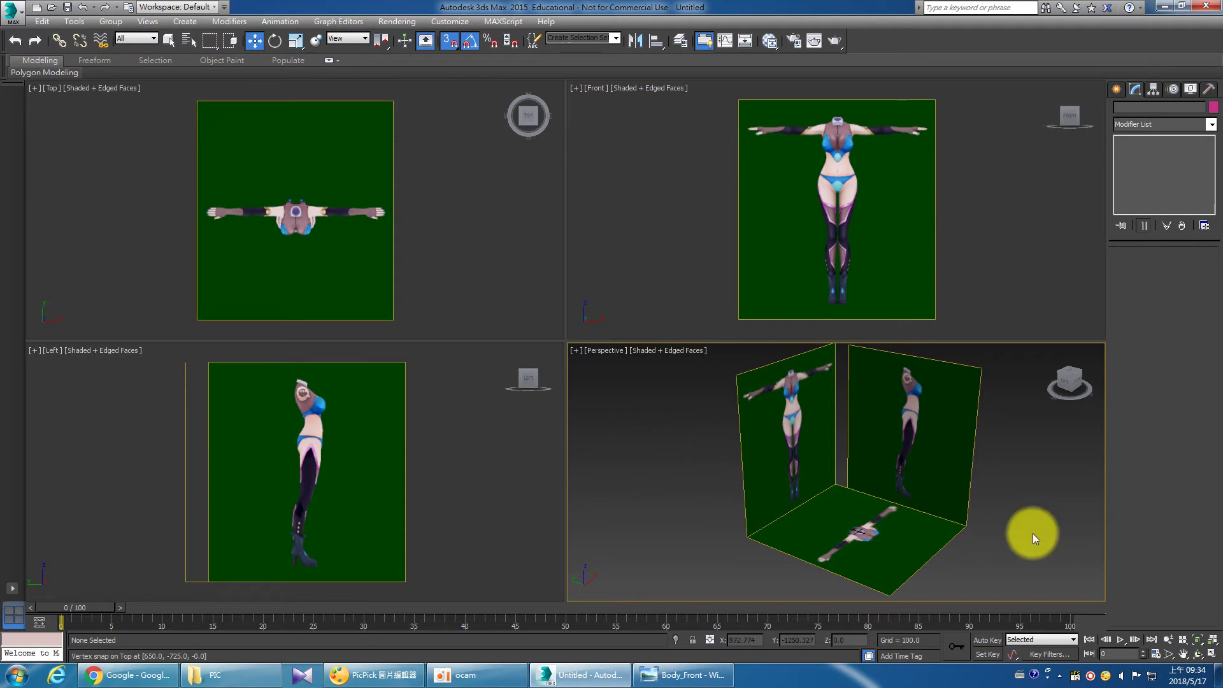
pyautogui.scroll(-5, 994, 534)
# Give the three reference planes Backface Cull and turn off Show Frozen in Gray.
pyautogui.scroll(5, 986, 535)
pyautogui.moveTo(988, 576); pyautogui.dragTo(622, 409)
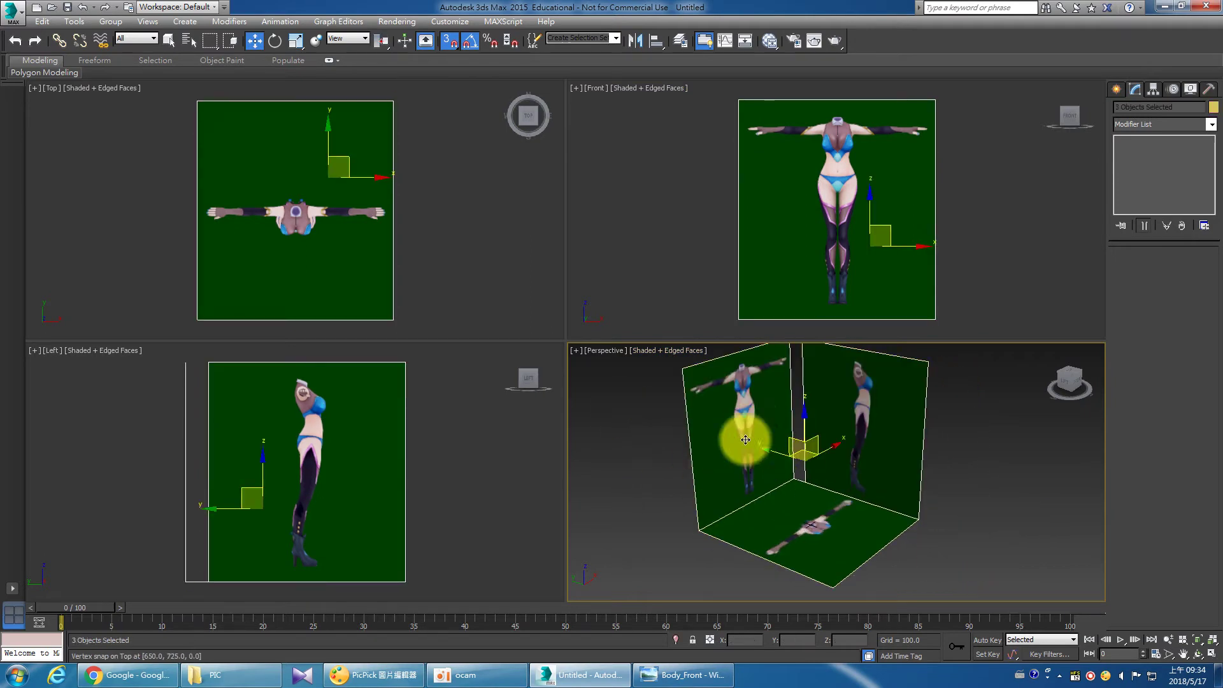
pyautogui.rightClick(768, 472)
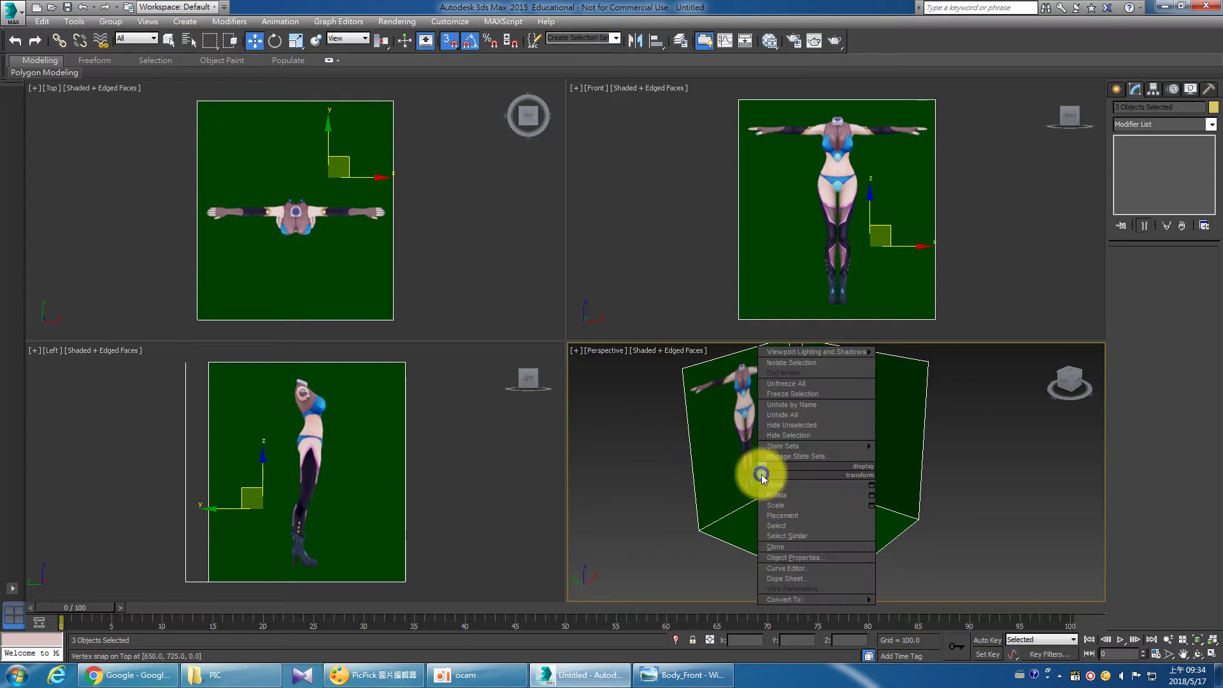
pyautogui.click(816, 558)
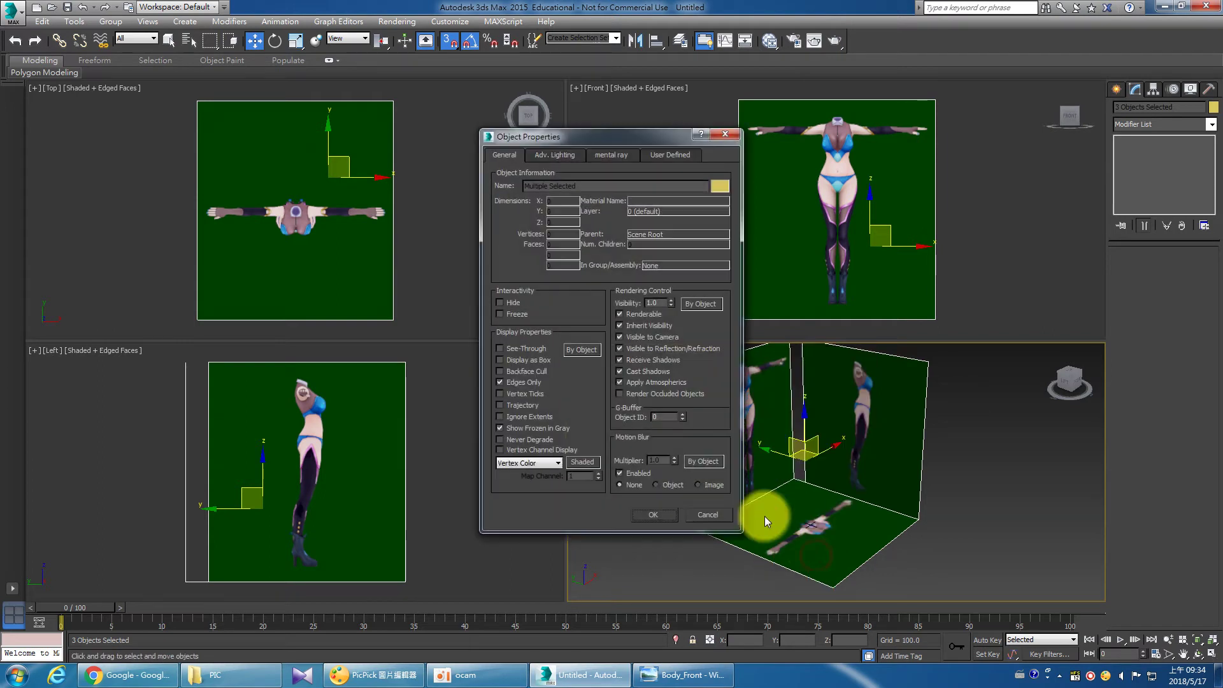
pyautogui.click(512, 371)
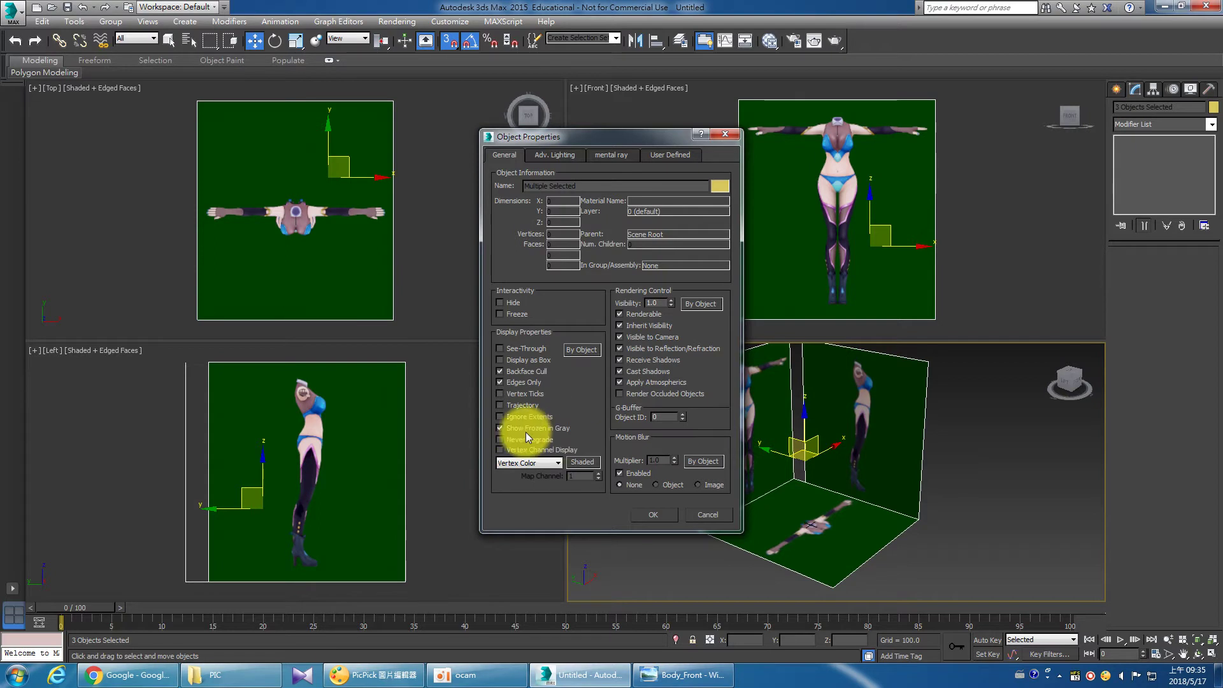
pyautogui.click(500, 428)
pyautogui.click(650, 513)
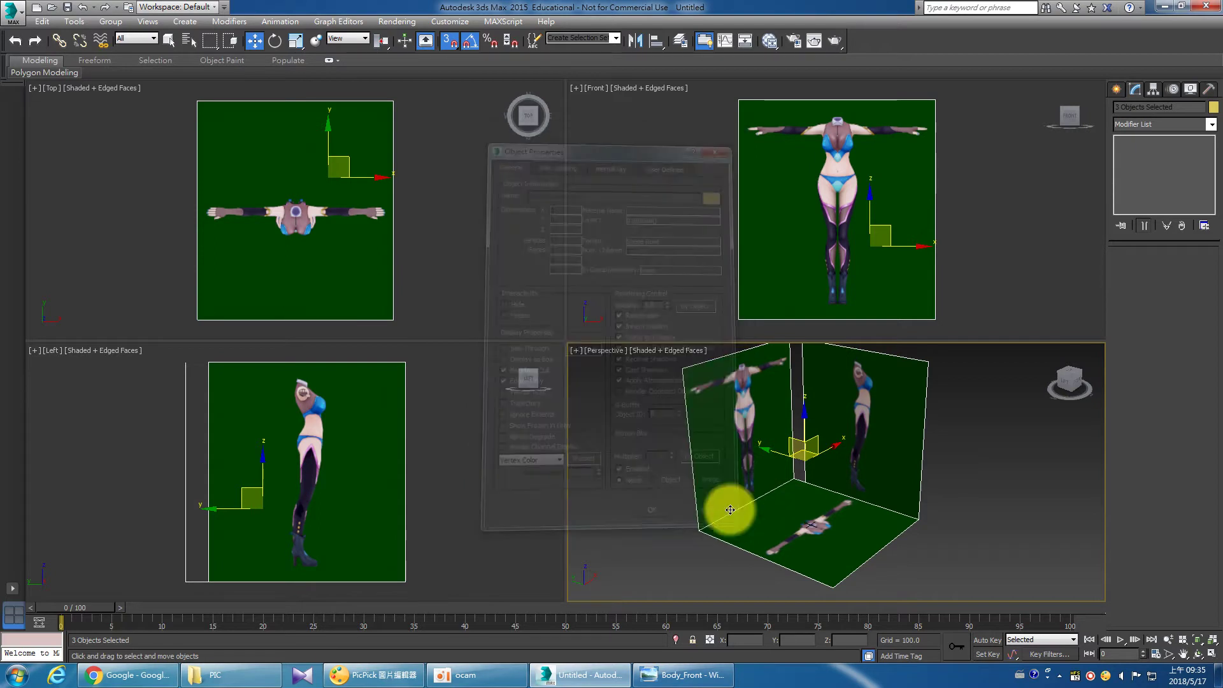
# Freeze the three reference planes with Freeze Selection.
pyautogui.rightClick(937, 471)
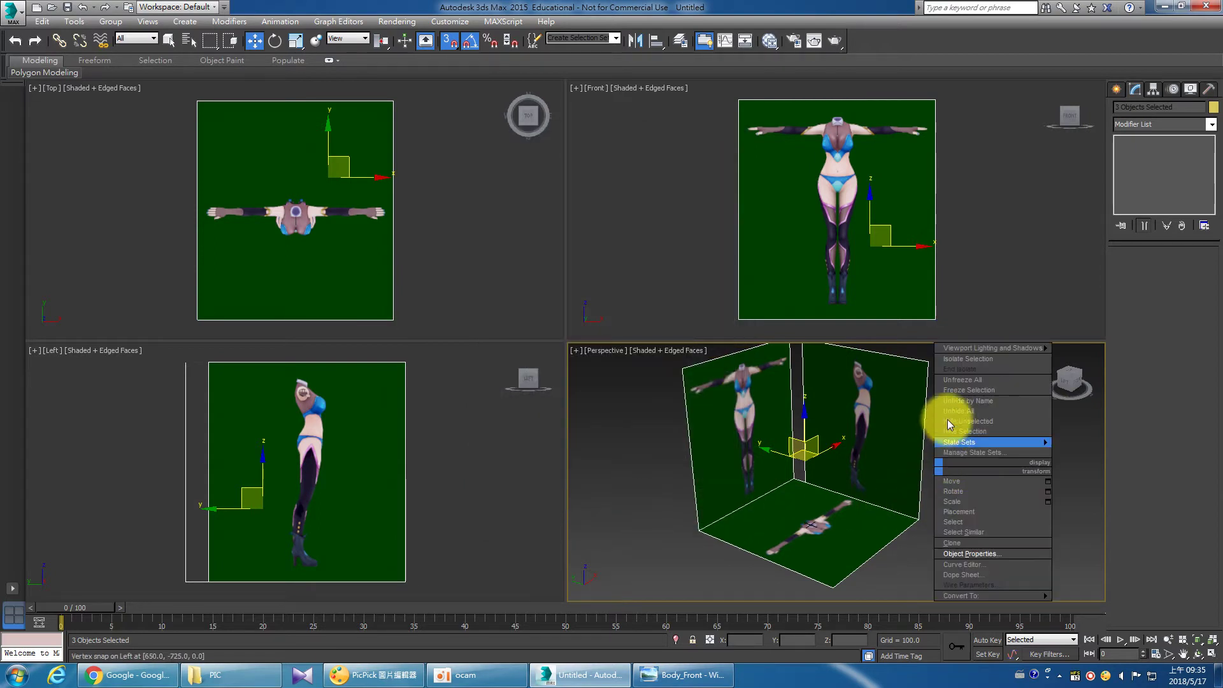
pyautogui.click(966, 390)
pyautogui.moveTo(957, 484); pyautogui.dragTo(967, 526)
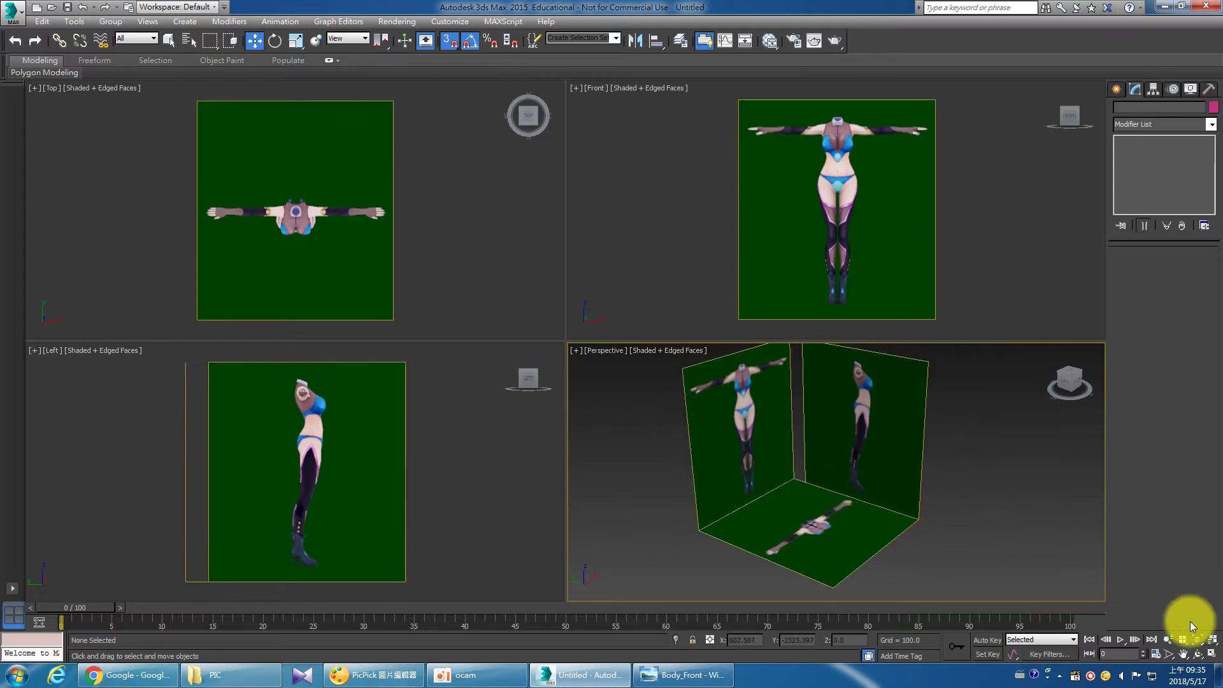
pyautogui.click(1198, 654)
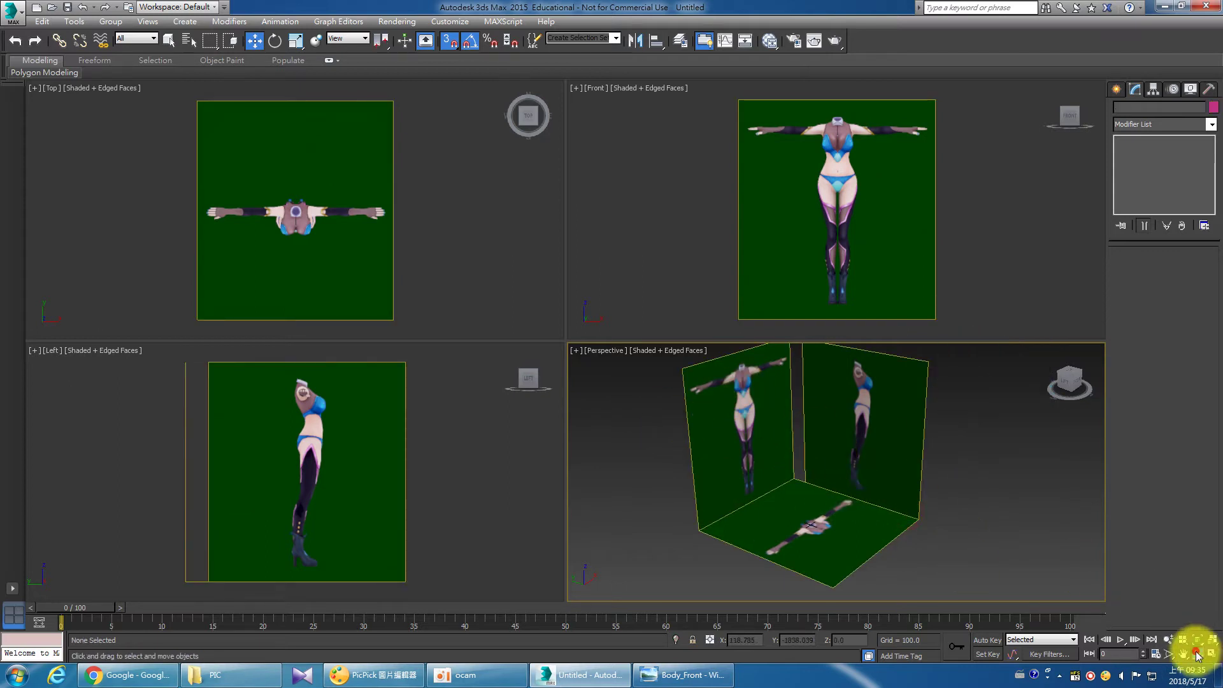
# Orbit the Perspective view and draw a box at the floor centre in the Top view.
pyautogui.moveTo(841, 500)
pyautogui.mouseDown()
pyautogui.moveTo(991, 494)
pyautogui.moveTo(800, 480)
pyautogui.moveTo(909, 483)
pyautogui.moveTo(810, 494)
pyautogui.moveTo(827, 499)
pyautogui.mouseUp()
pyautogui.rightClick(828, 499)
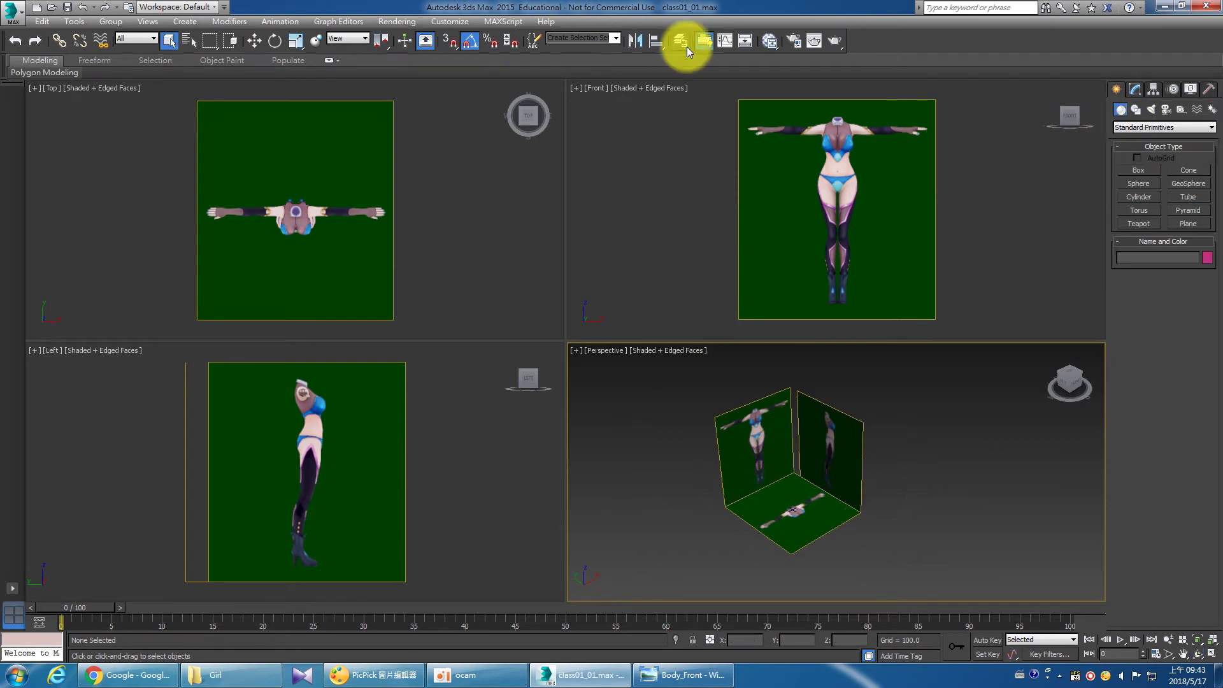
pyautogui.click(1143, 168)
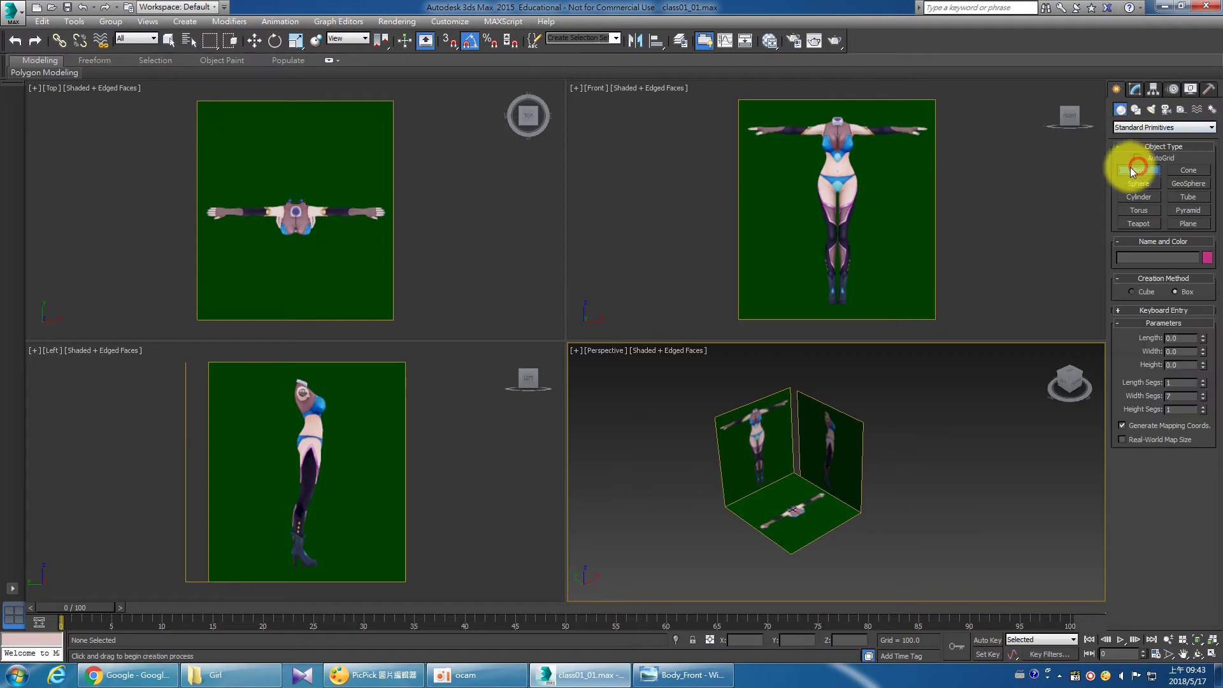
pyautogui.moveTo(270, 186); pyautogui.dragTo(320, 242)
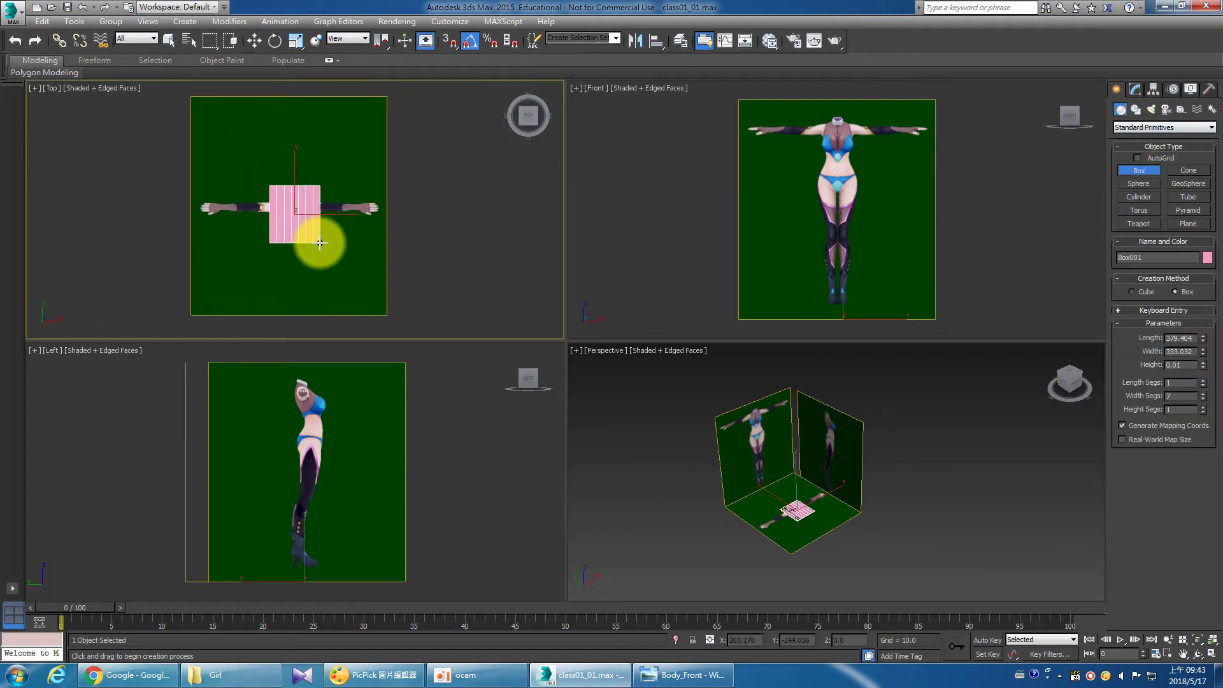
pyautogui.click(357, 191)
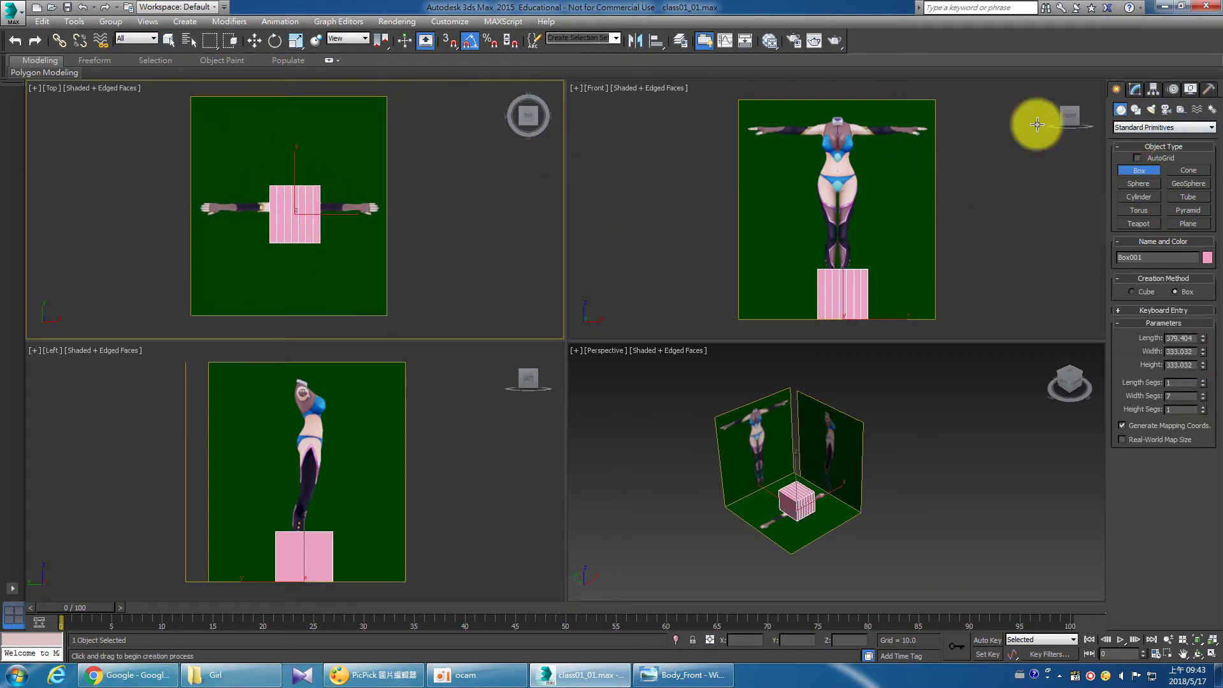
# Enter 300 for the box's Length and Width in the Modify panel.
pyautogui.click(1135, 89)
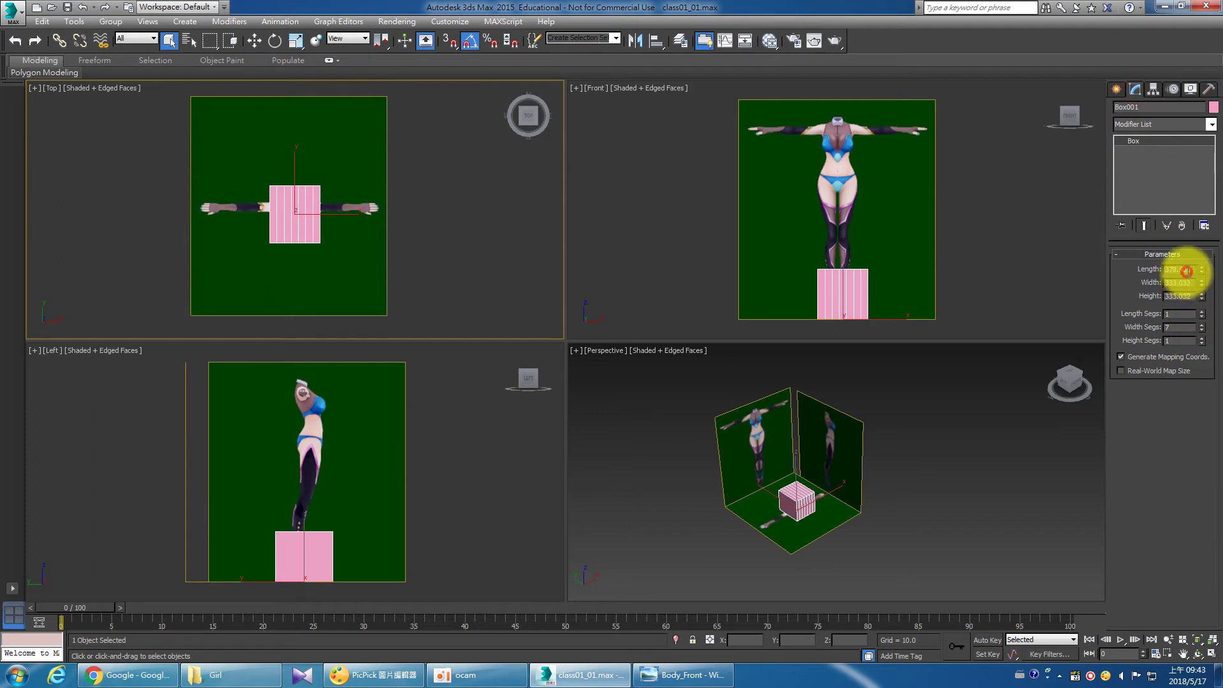
pyautogui.doubleClick(1192, 272)
pyautogui.write('300')
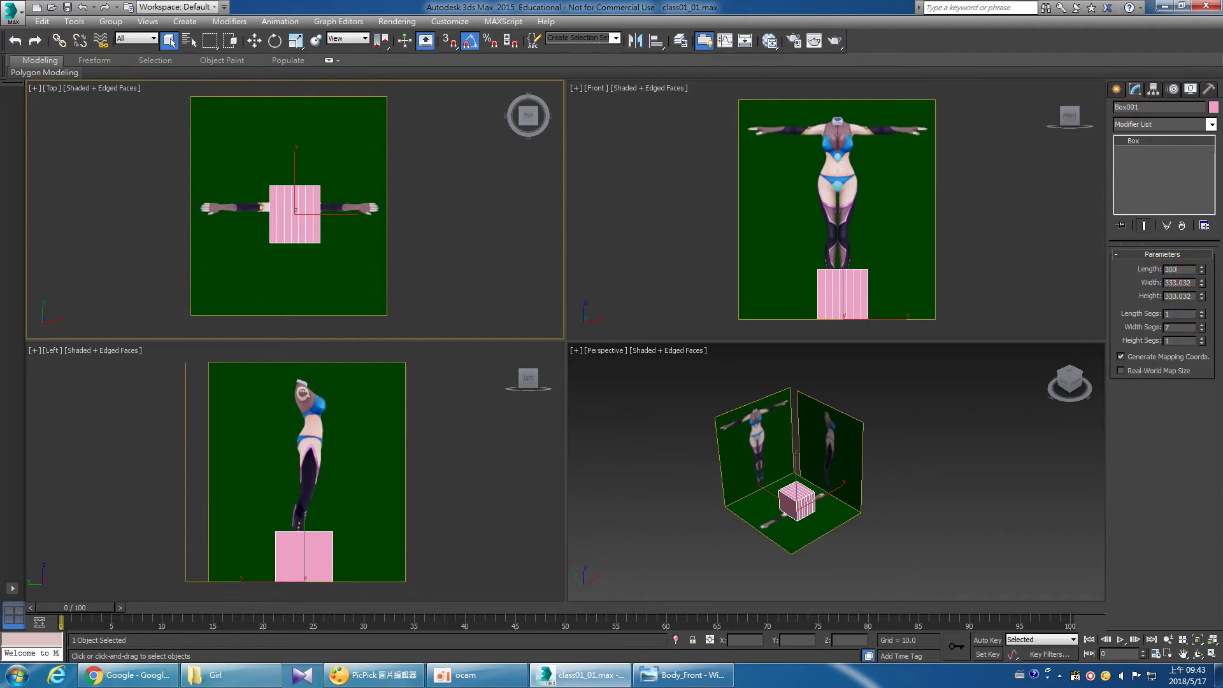
pyautogui.press('Tab')
pyautogui.press('Tab')
pyautogui.write('3')
pyautogui.write('1')
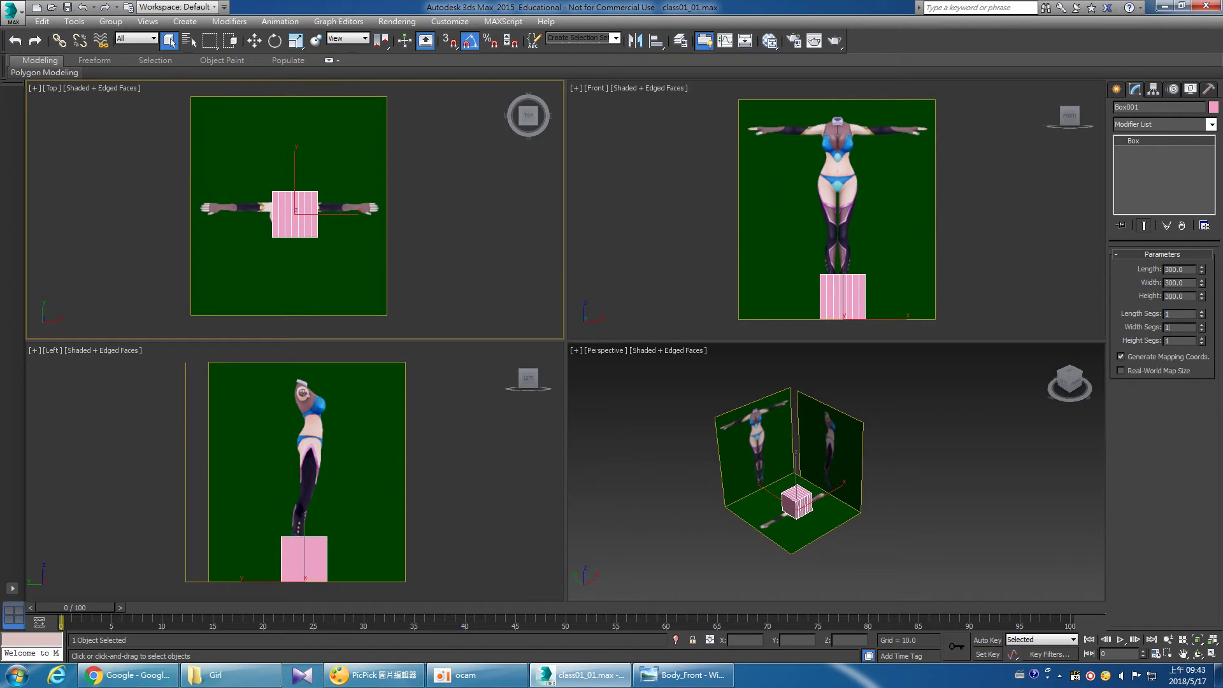
# Add a TurboSmooth modifier to the box.
pyautogui.click(1154, 125)
pyautogui.scroll(-5, 1156, 128)
pyautogui.press('t')
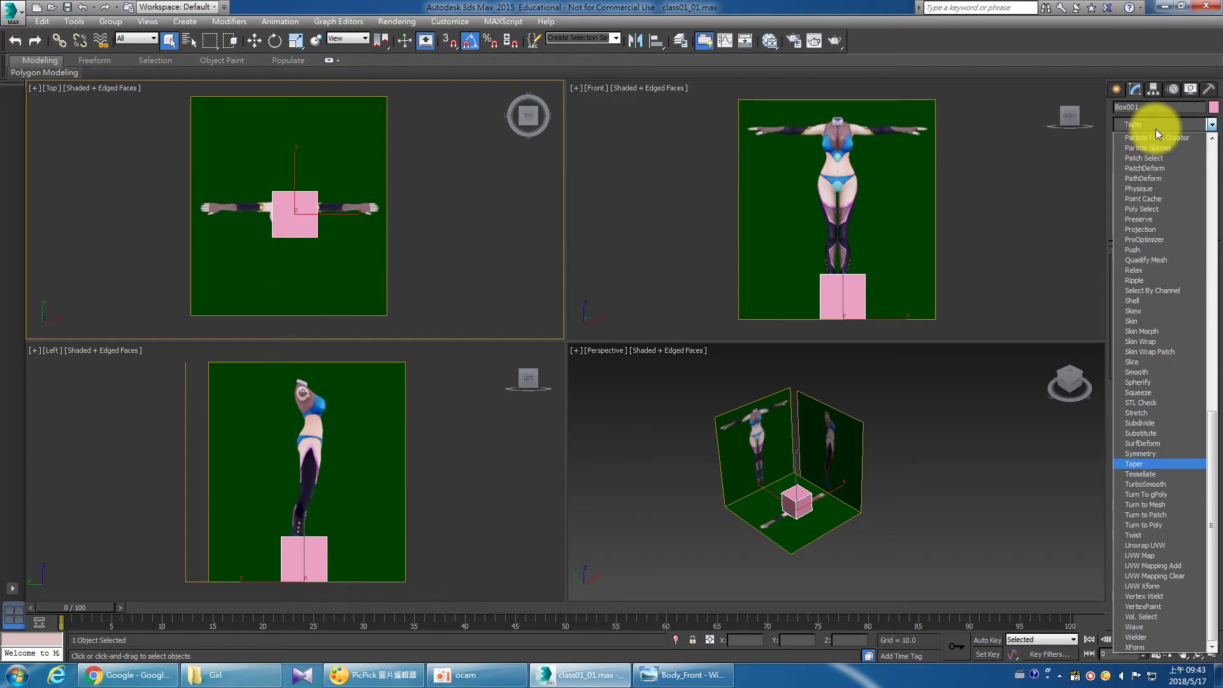
pyautogui.press('Return')
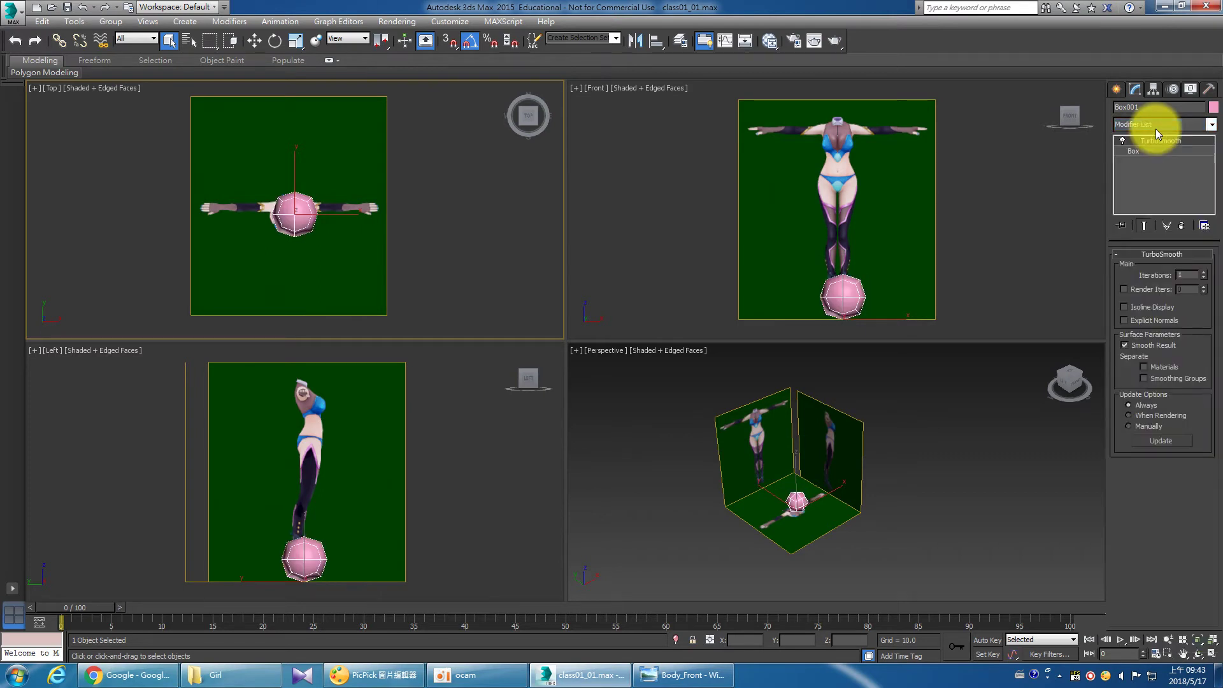
# Center the box at X 0, Y 0 using the Move Transform Type-In.
pyautogui.click(255, 40)
pyautogui.rightClick(255, 40)
pyautogui.doubleClick(573, 310)
pyautogui.write('0')
pyautogui.press('Tab')
pyautogui.write('0')
pyautogui.press('Return')
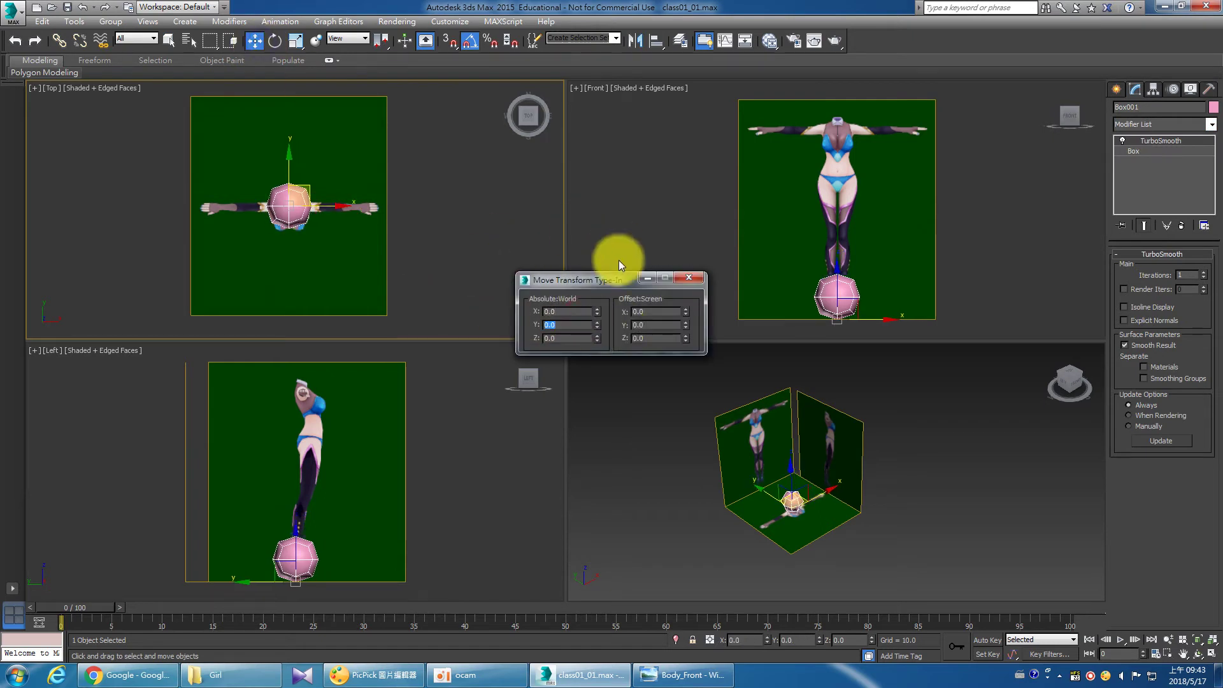
pyautogui.click(688, 278)
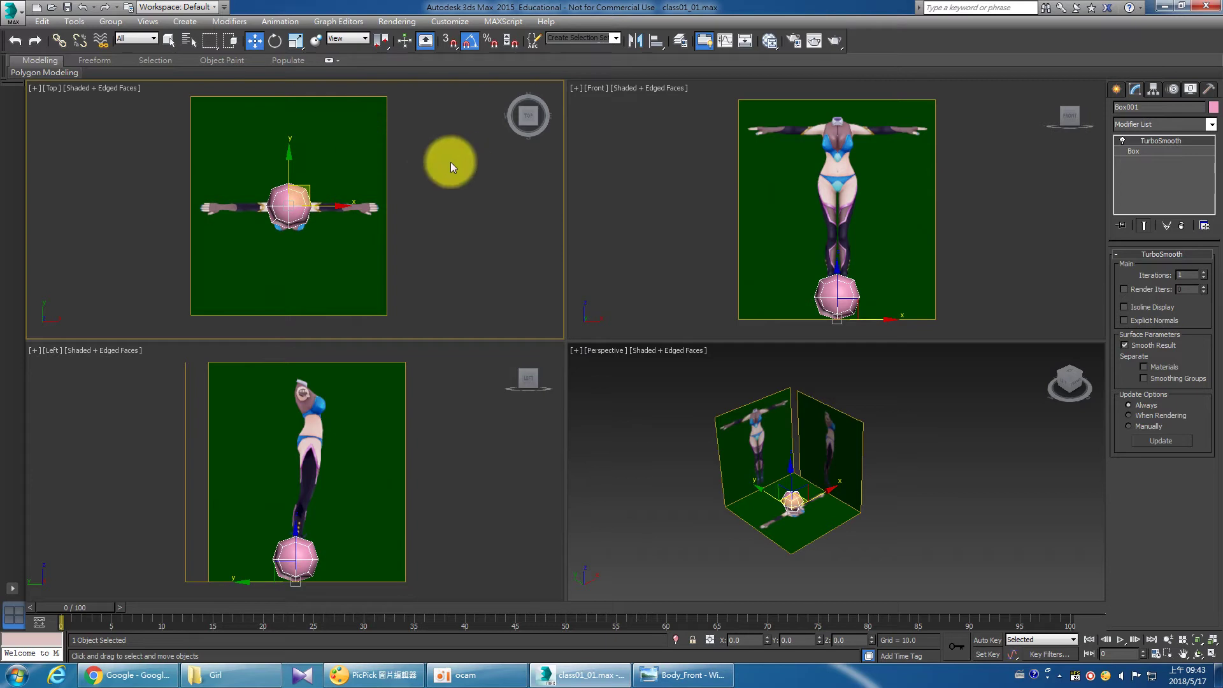
# Enable See-Through in the box's Object Properties.
pyautogui.rightClick(291, 203)
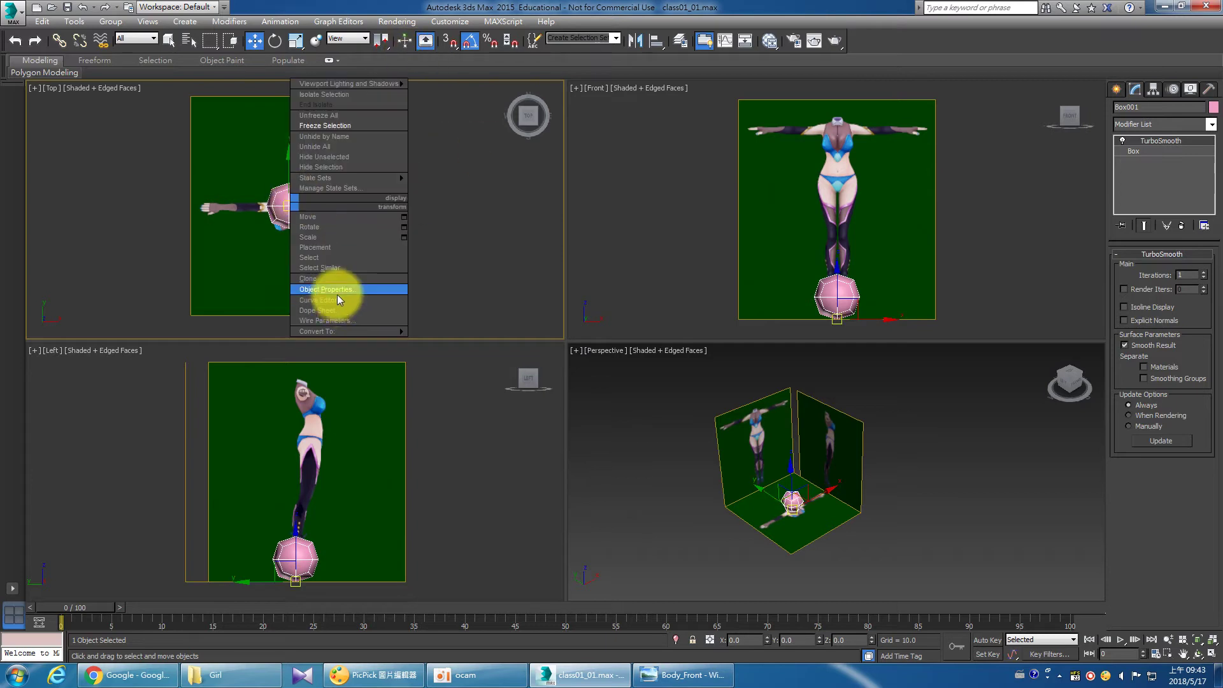
pyautogui.click(338, 291)
pyautogui.click(513, 350)
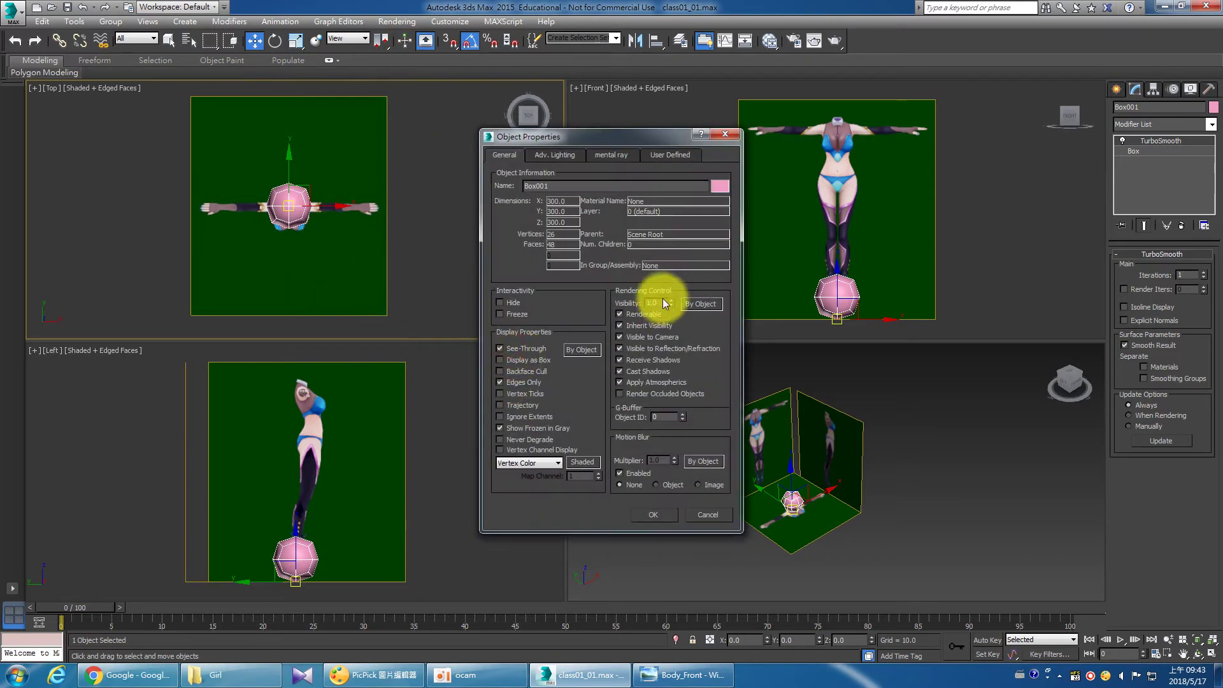
pyautogui.write('0.1')
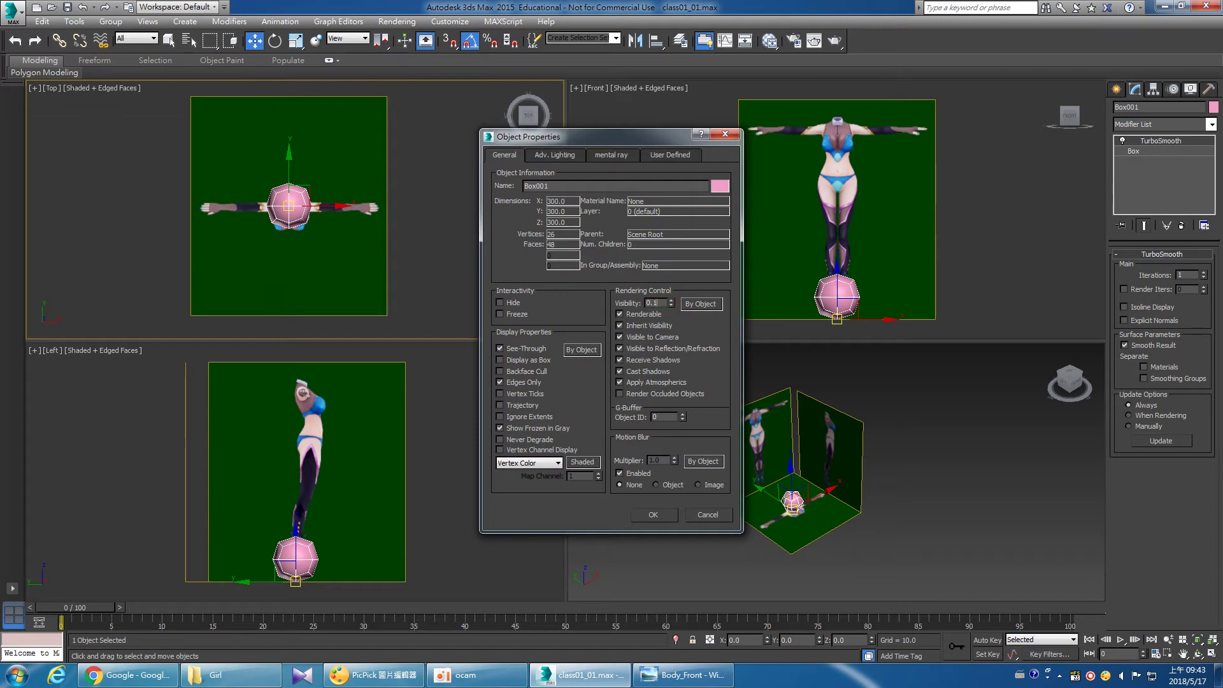
# Confirm the property changes and raise the box from the feet up to the chest in the Front view.
pyautogui.click(641, 511)
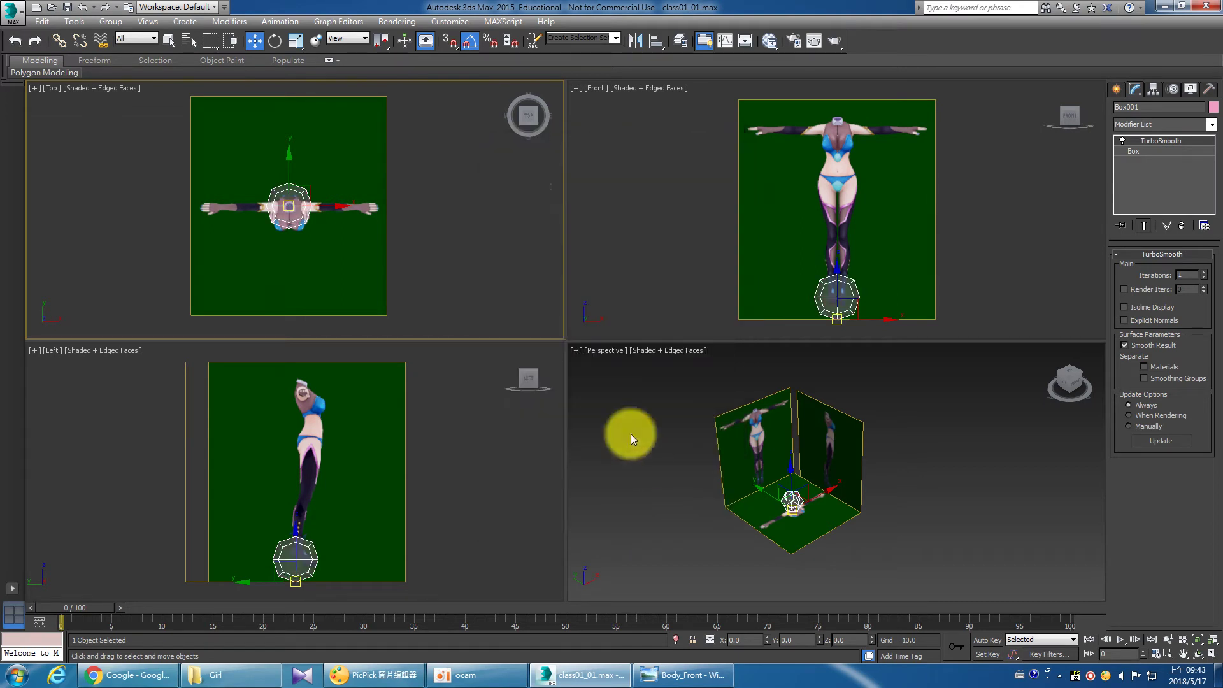
pyautogui.scroll(5, 848, 287)
pyautogui.moveTo(849, 287); pyautogui.dragTo(837, 212)
pyautogui.hotkey('ctrl', 'z')
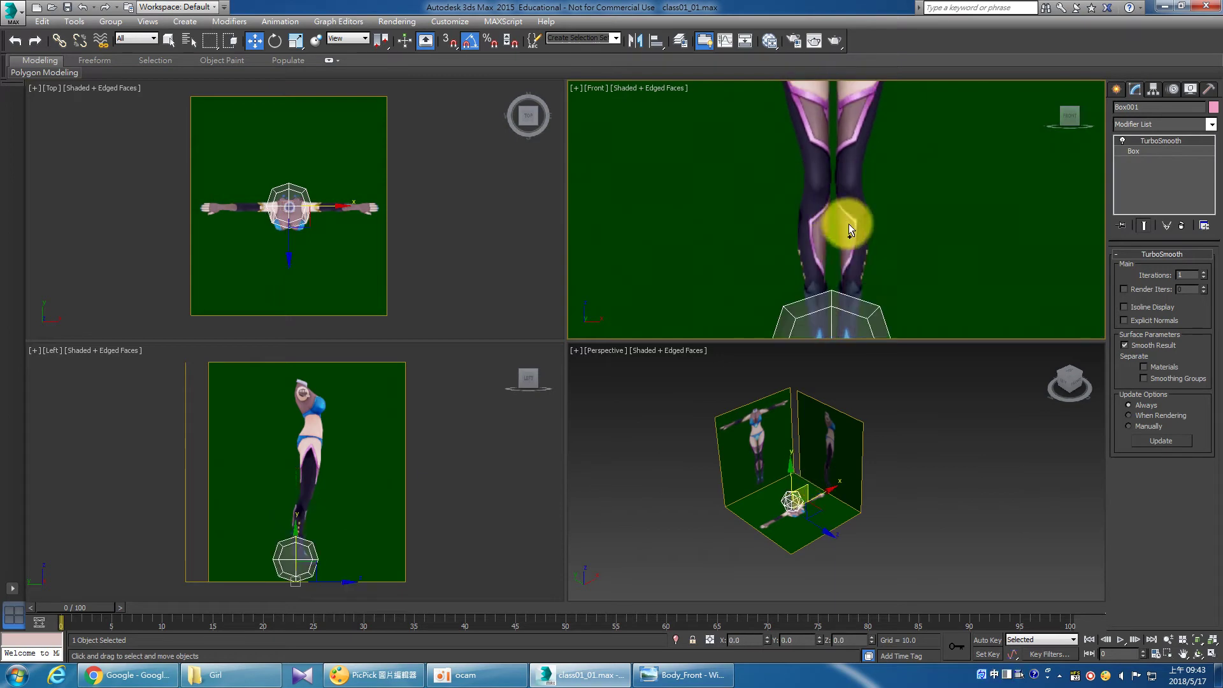
pyautogui.scroll(-2, 837, 269)
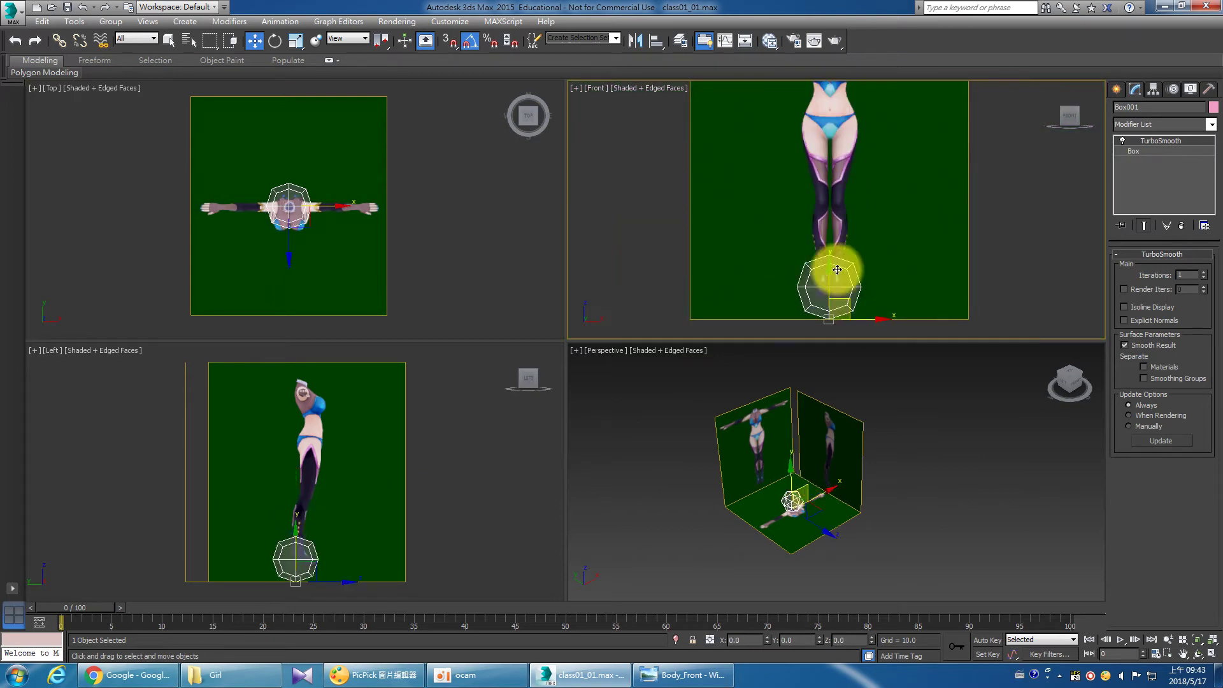
pyautogui.moveTo(836, 269); pyautogui.dragTo(842, 123)
pyautogui.scroll(-2, 836, 276)
pyautogui.moveTo(822, 278); pyautogui.dragTo(823, 167)
# Maximize the Front view and nudge the box slightly right over the chest.
pyautogui.click(1212, 656)
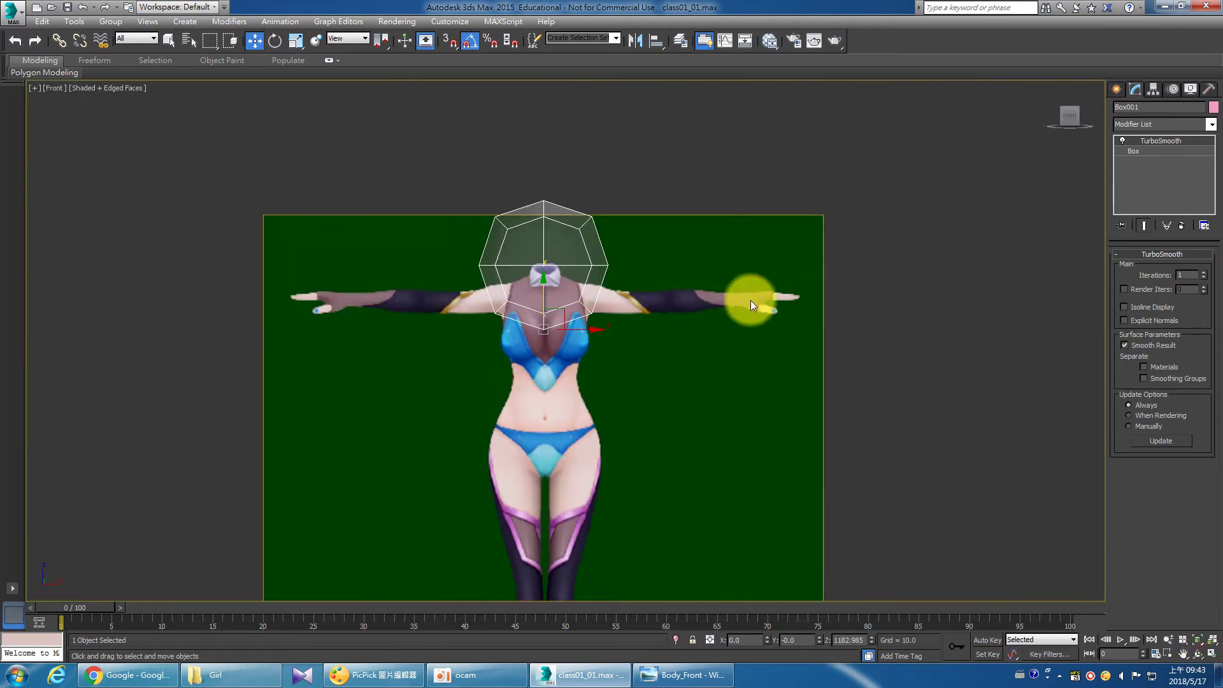
pyautogui.scroll(5, 750, 292)
pyautogui.scroll(3, 499, 289)
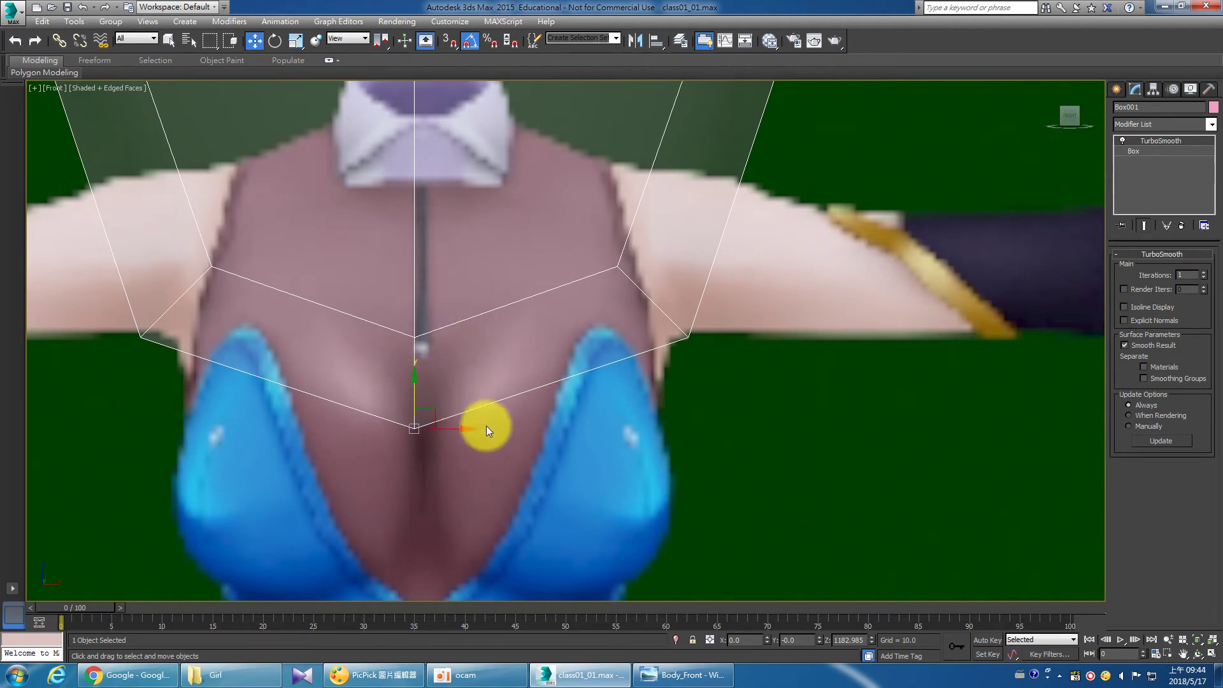
pyautogui.moveTo(465, 428); pyautogui.dragTo(468, 429)
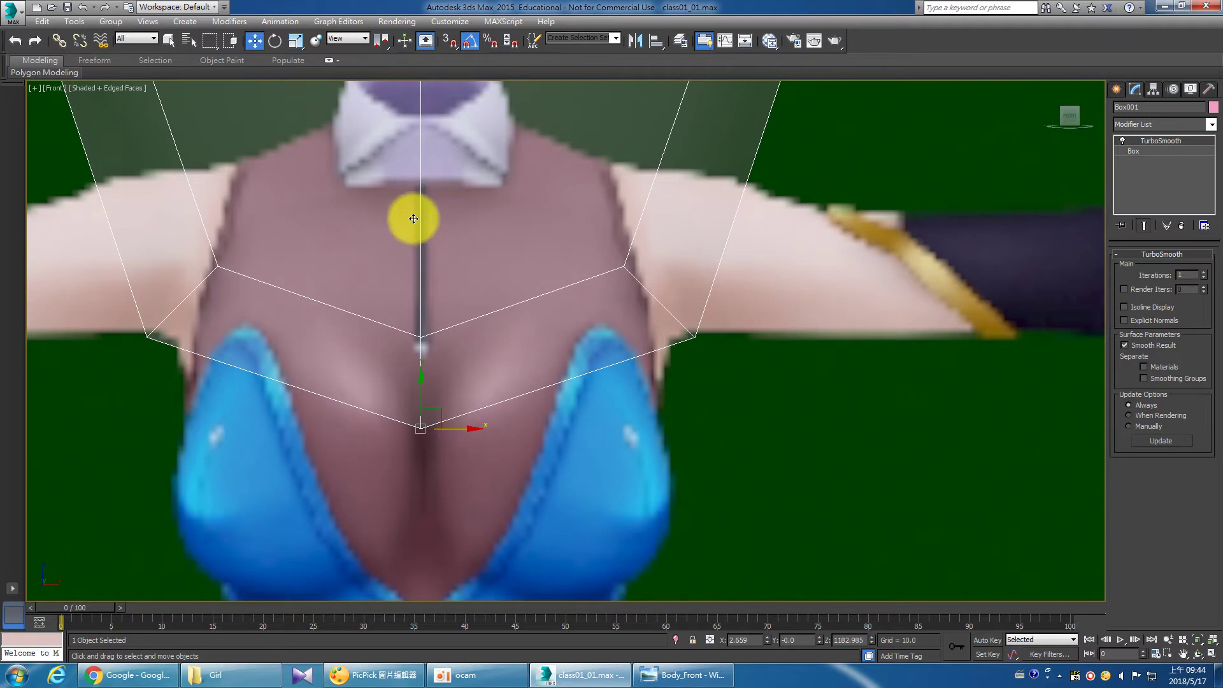
pyautogui.scroll(-1, 437, 338)
pyautogui.scroll(-2, 437, 338)
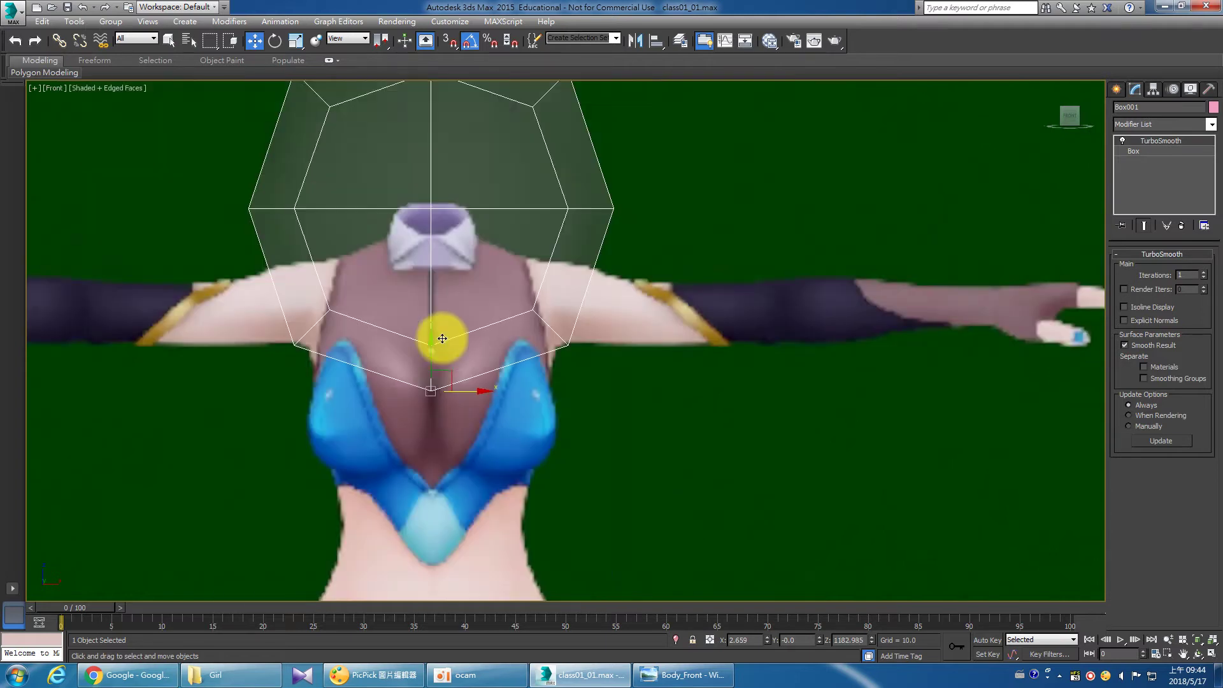
pyautogui.scroll(-1, 437, 338)
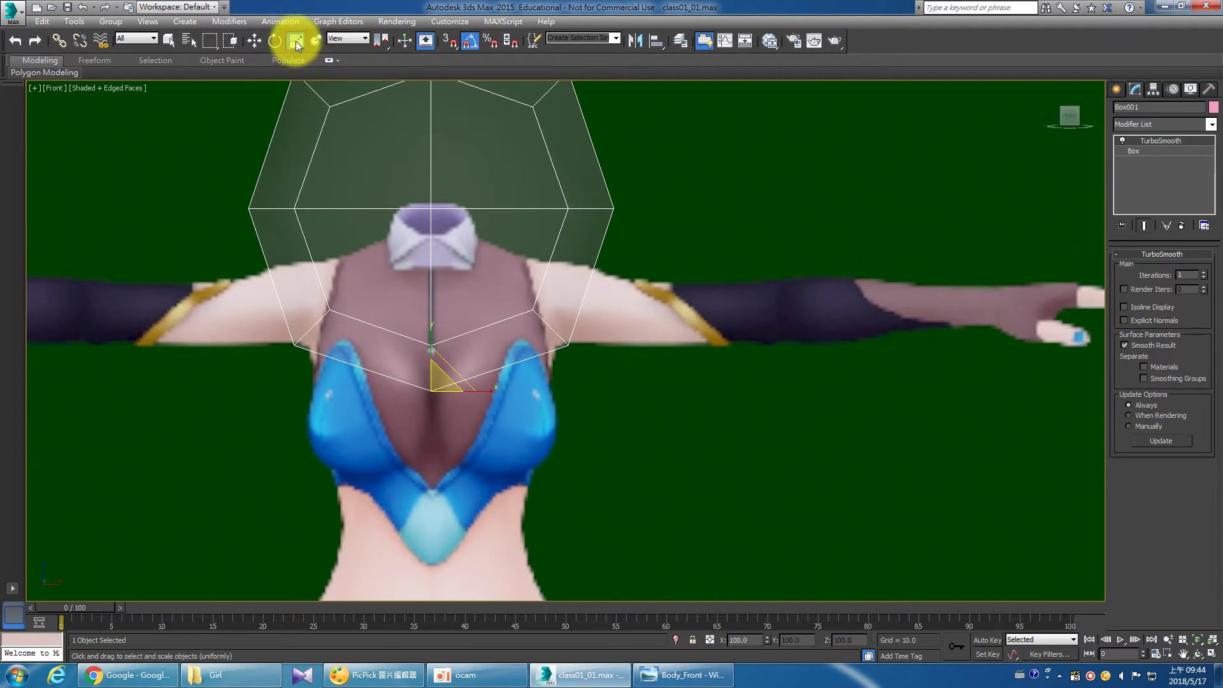
# Scale the box uniformly to about 53% and fine-tune its height to about Z 1182.588.
pyautogui.click(448, 390)
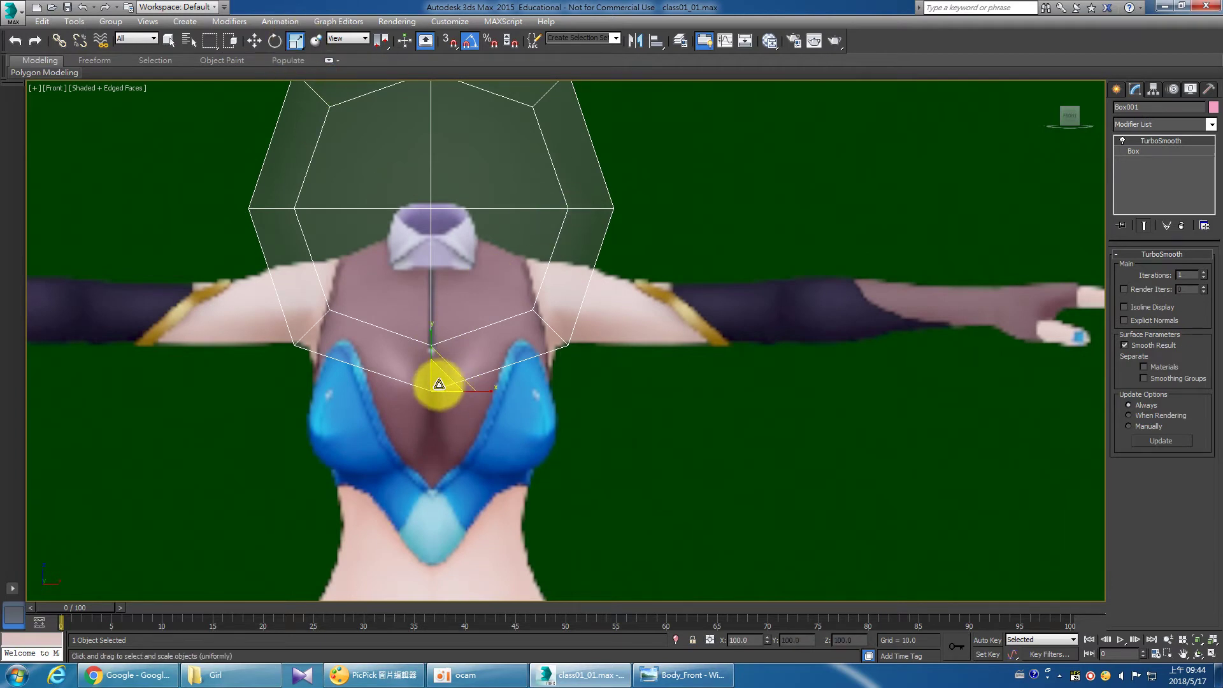
pyautogui.moveTo(439, 384); pyautogui.dragTo(411, 450)
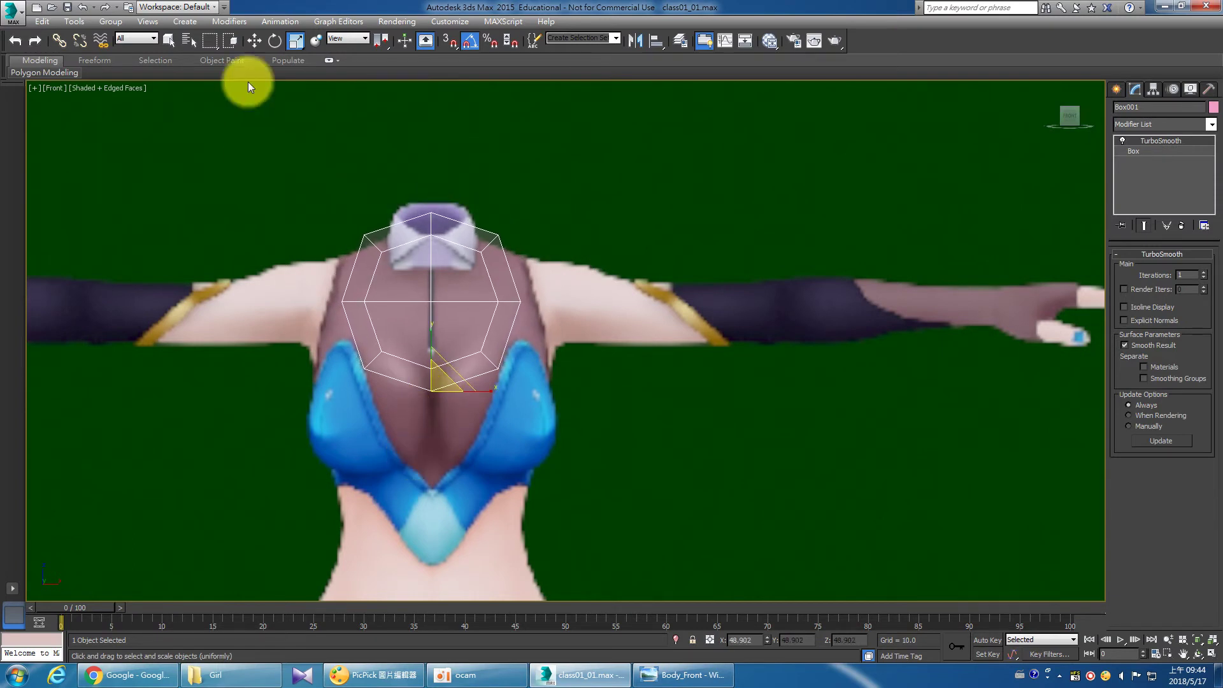
pyautogui.moveTo(433, 353); pyautogui.dragTo(428, 352)
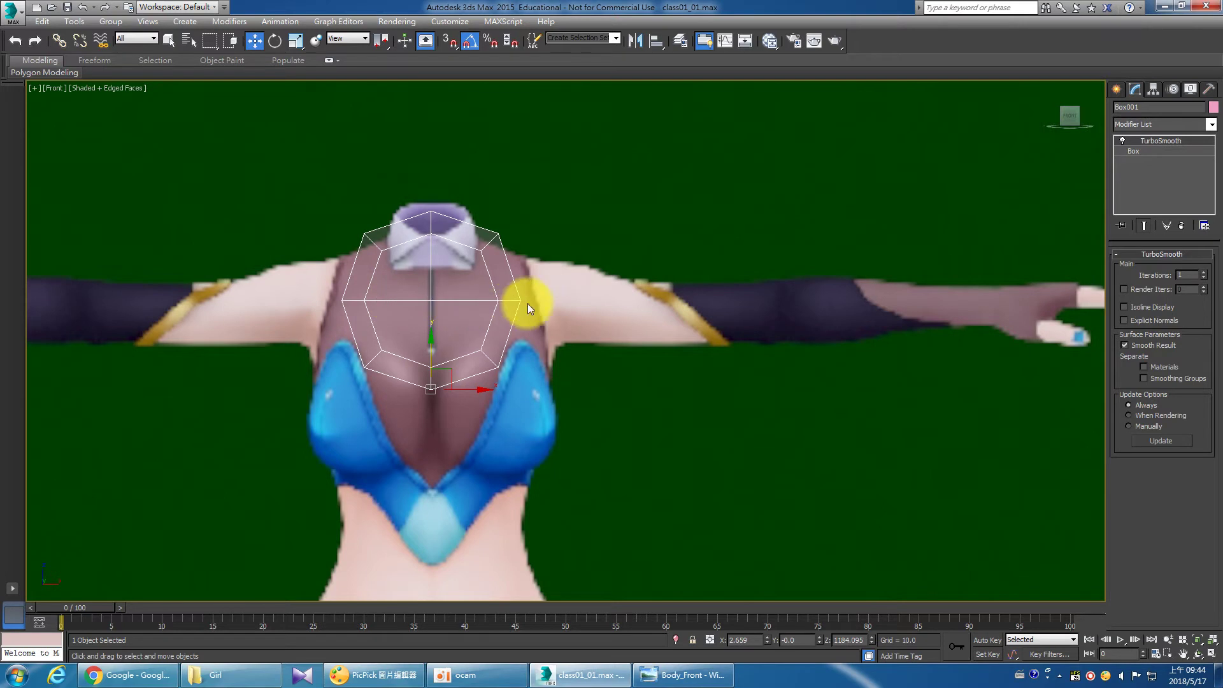
pyautogui.moveTo(428, 349); pyautogui.dragTo(427, 352)
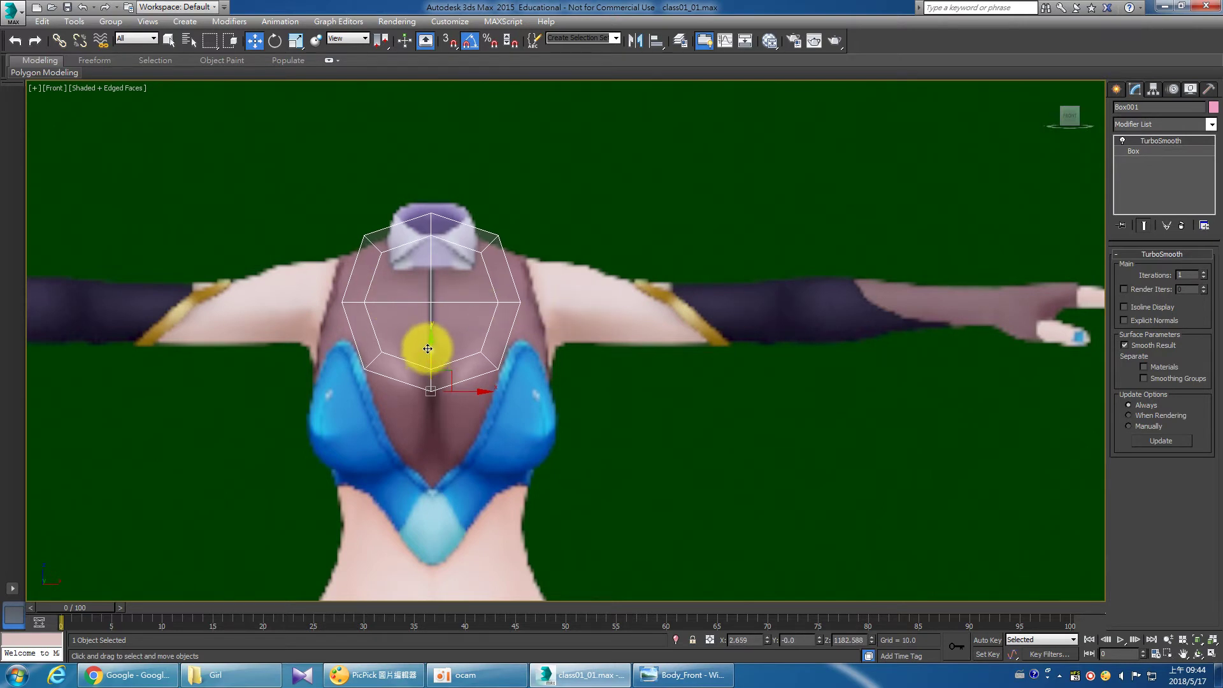
pyautogui.moveTo(437, 342); pyautogui.dragTo(437, 338, button='middle')
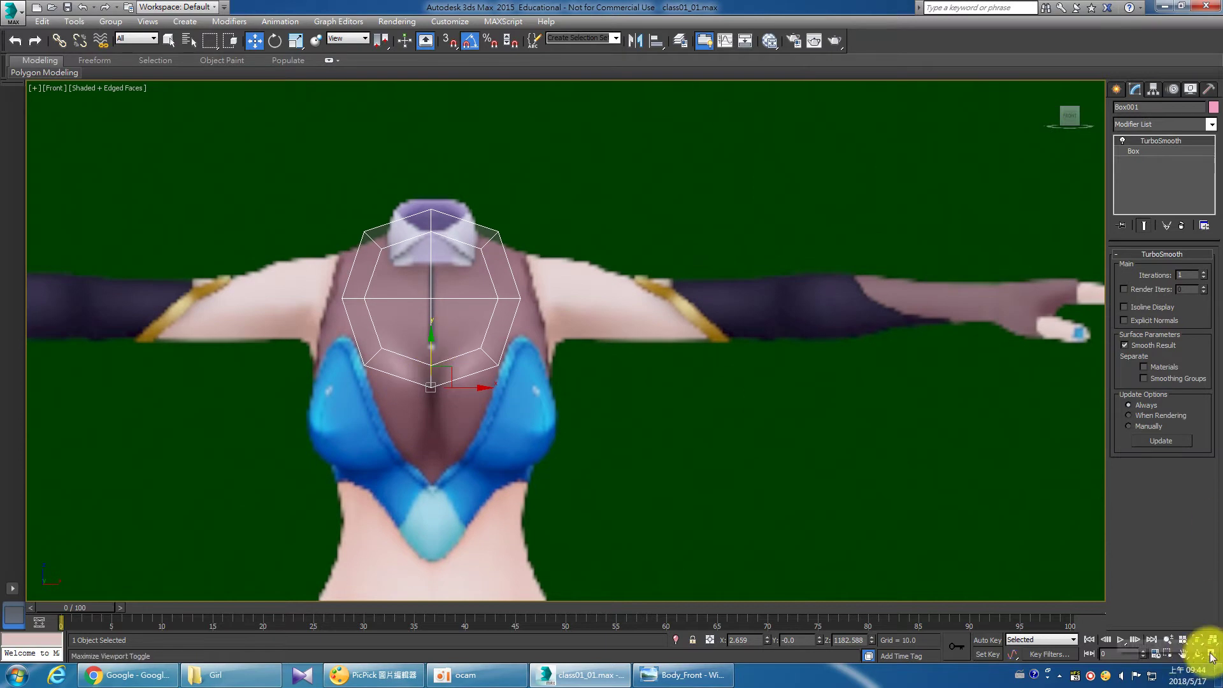
# Restore four viewports and zoom and pan the Top and Left views to check the box.
pyautogui.click(1212, 656)
pyautogui.scroll(3, 305, 407)
pyautogui.scroll(2, 284, 402)
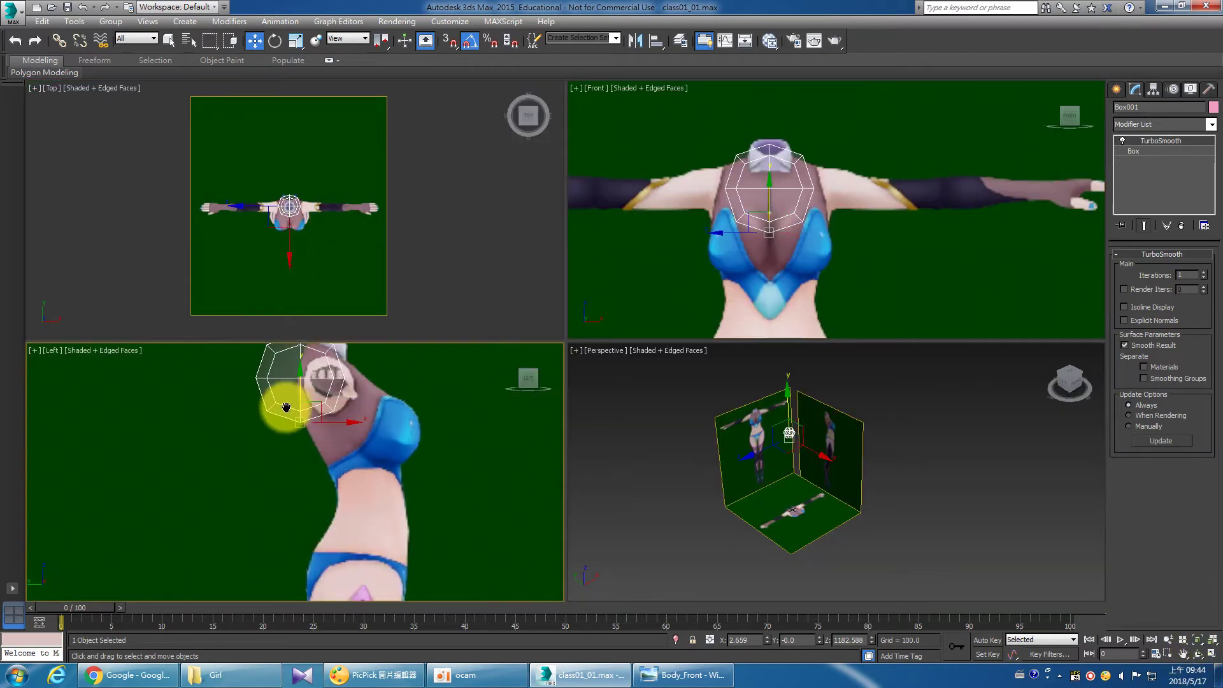
pyautogui.scroll(-2, 284, 403)
pyautogui.scroll(6, 295, 254)
pyautogui.moveTo(302, 192); pyautogui.dragTo(326, 242, button='middle')
pyautogui.scroll(2, 322, 229)
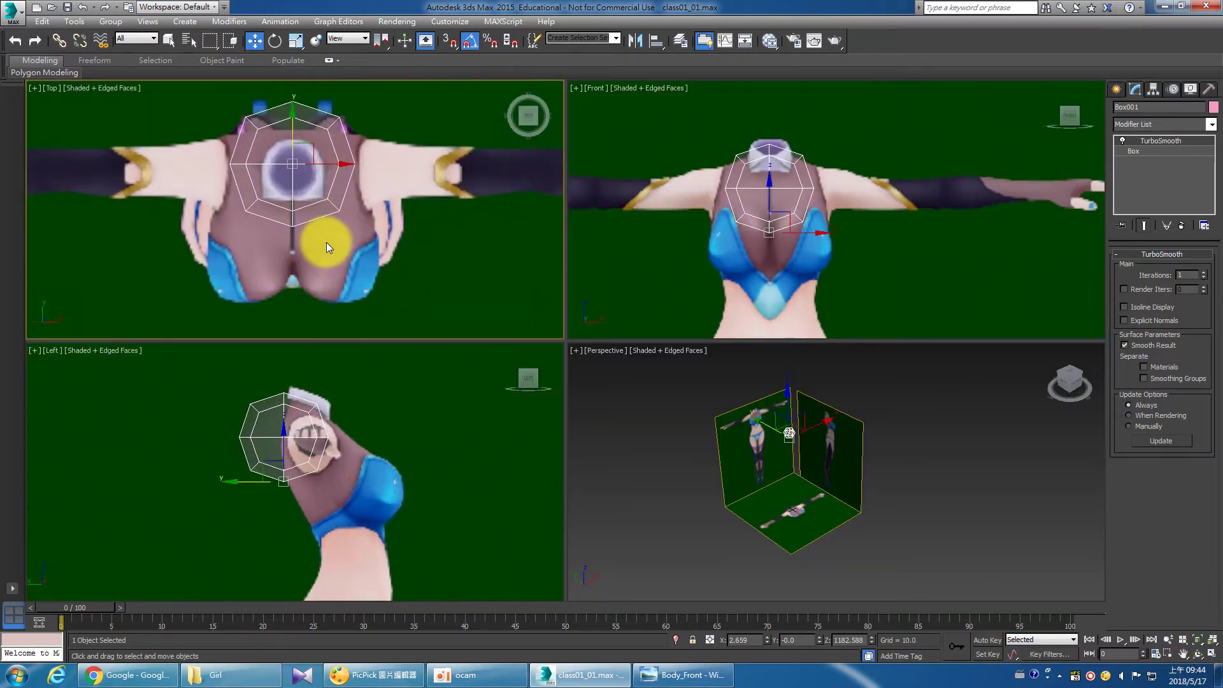
pyautogui.scroll(-8, 318, 407)
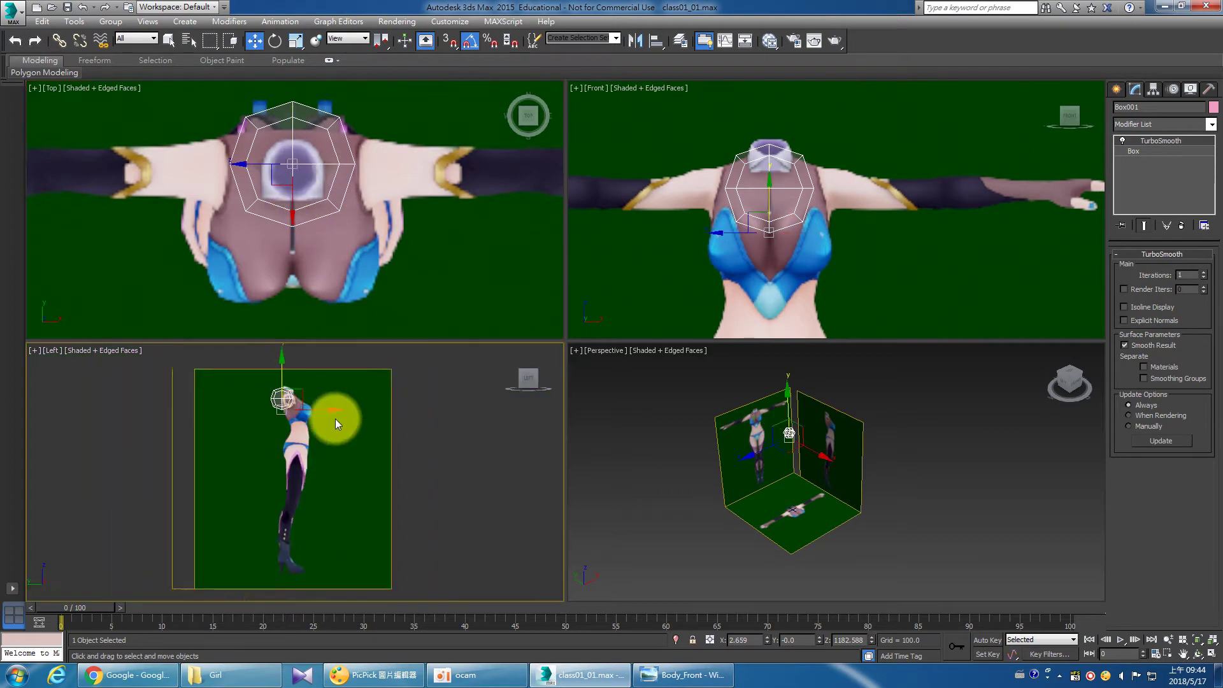
pyautogui.scroll(2, 346, 425)
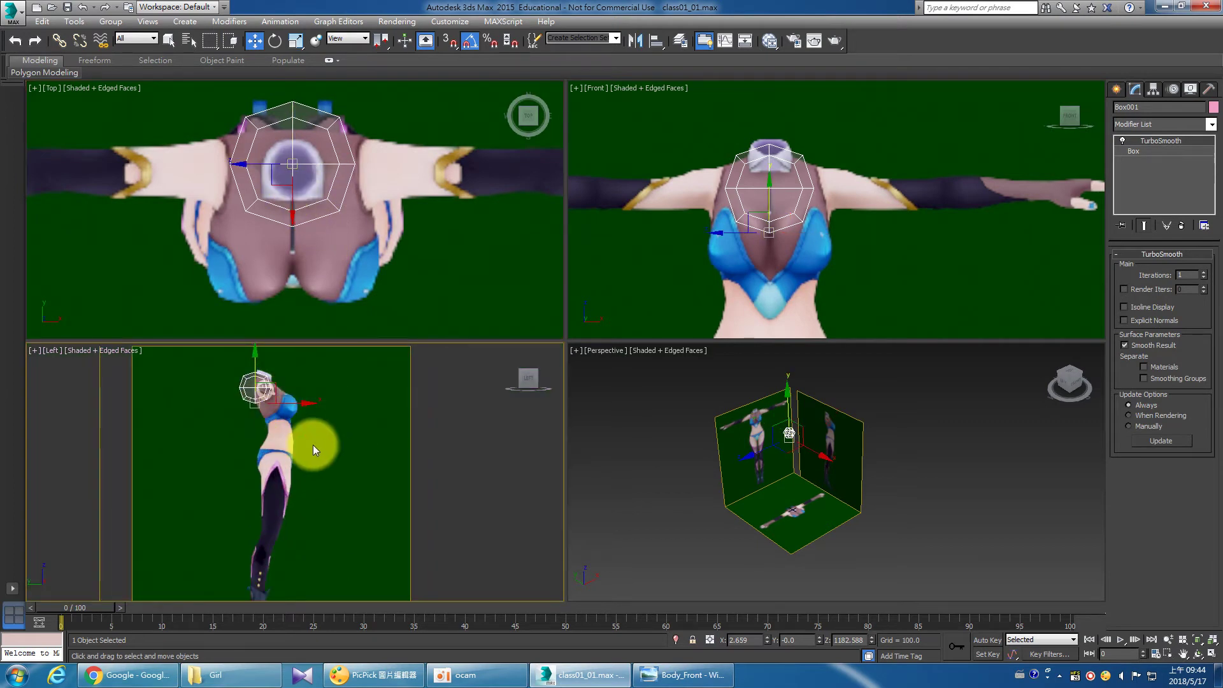
pyautogui.scroll(-2, 315, 445)
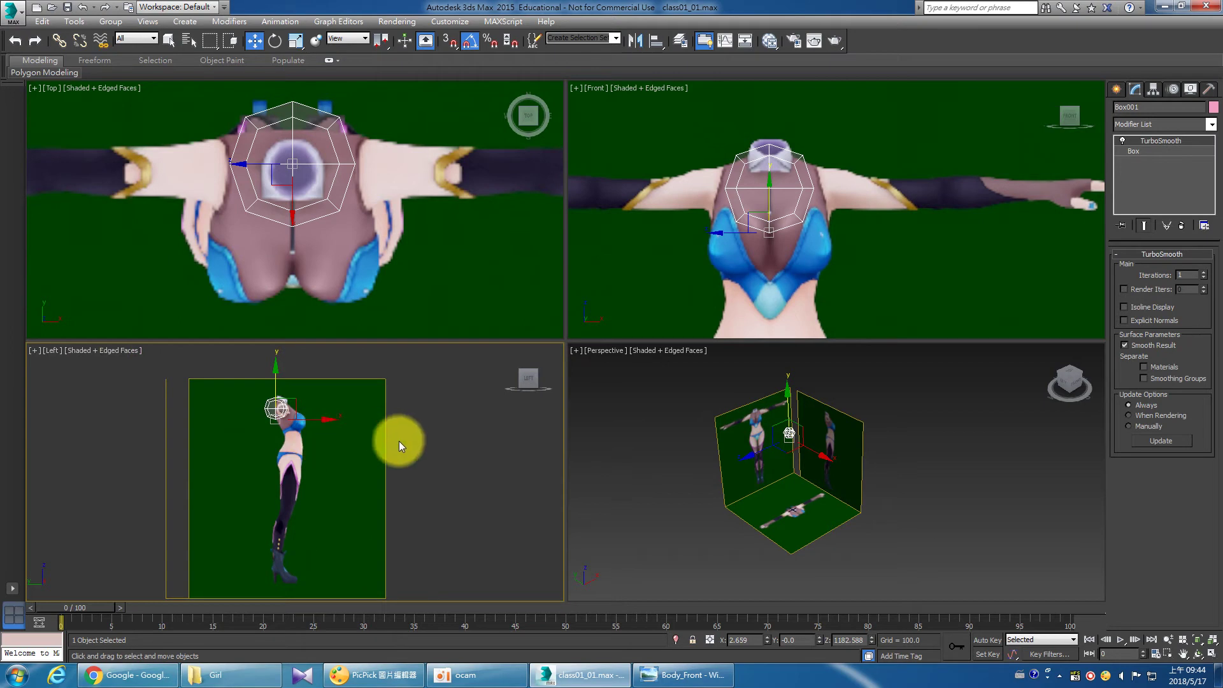
# Unfreeze all reference planes and nudge the Left reference plane slightly along X.
pyautogui.rightClick(431, 455)
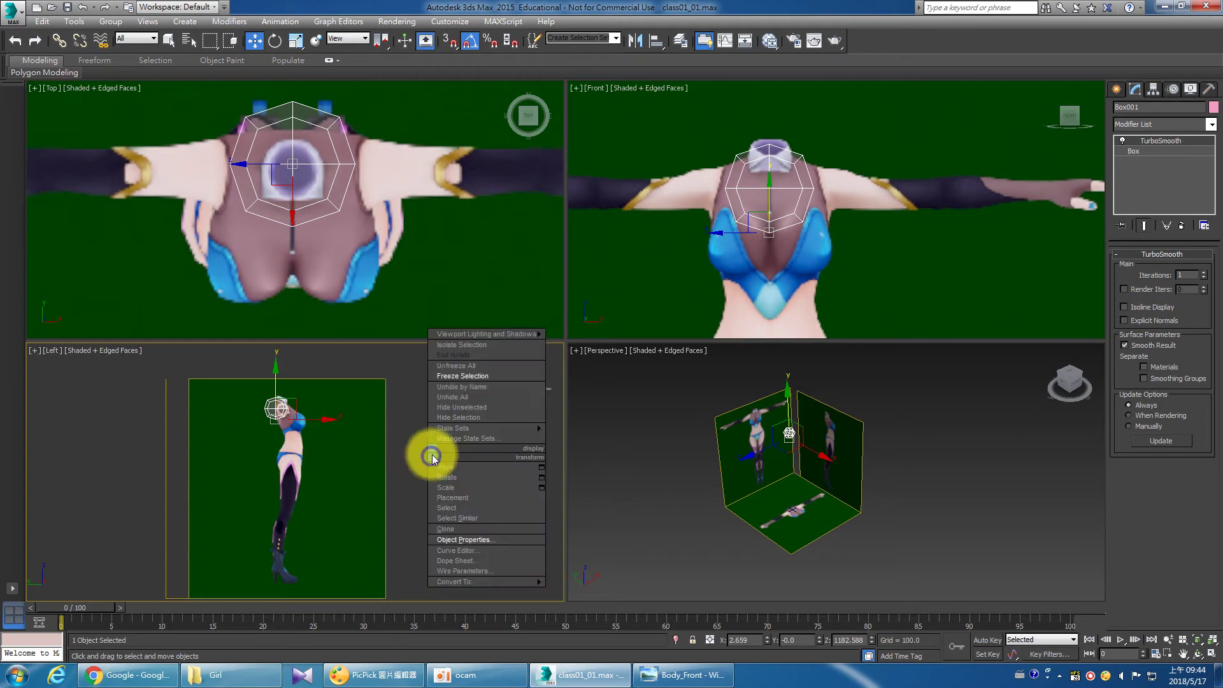
pyautogui.click(448, 368)
pyautogui.click(376, 461)
pyautogui.moveTo(318, 488); pyautogui.dragTo(312, 488)
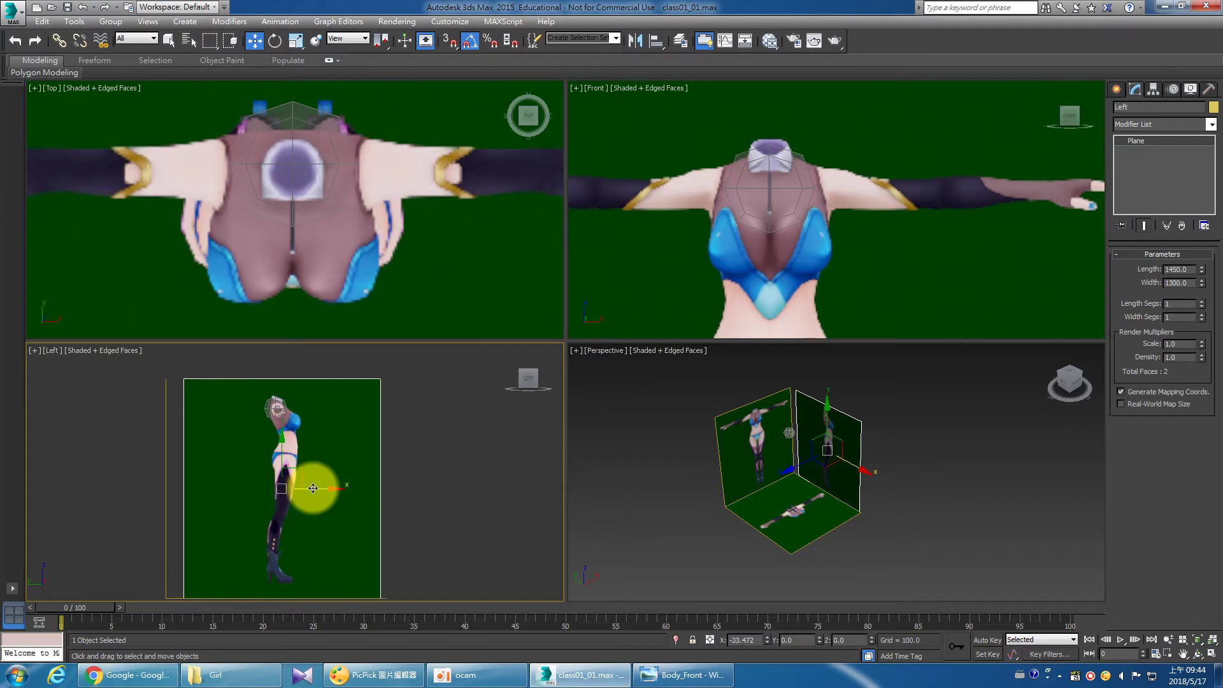
pyautogui.click(1211, 655)
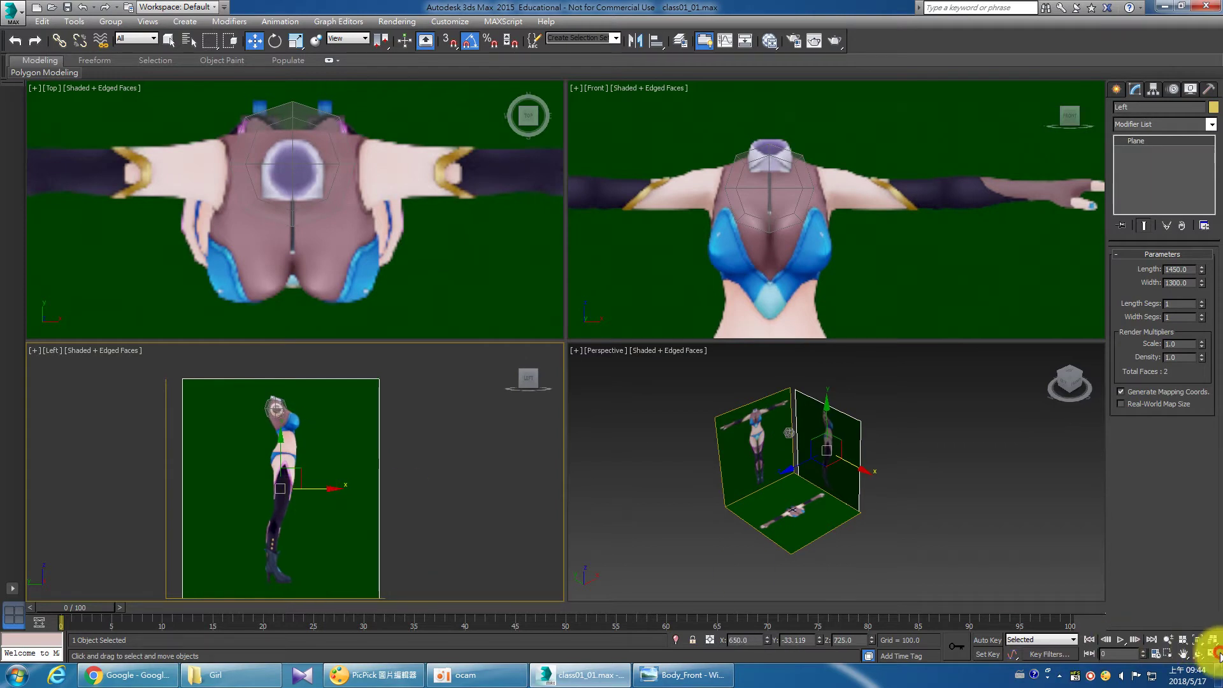
# Zoom around the head in the maximized Left view and nudge the Left plane to Y -30.206.
pyautogui.scroll(5, 513, 333)
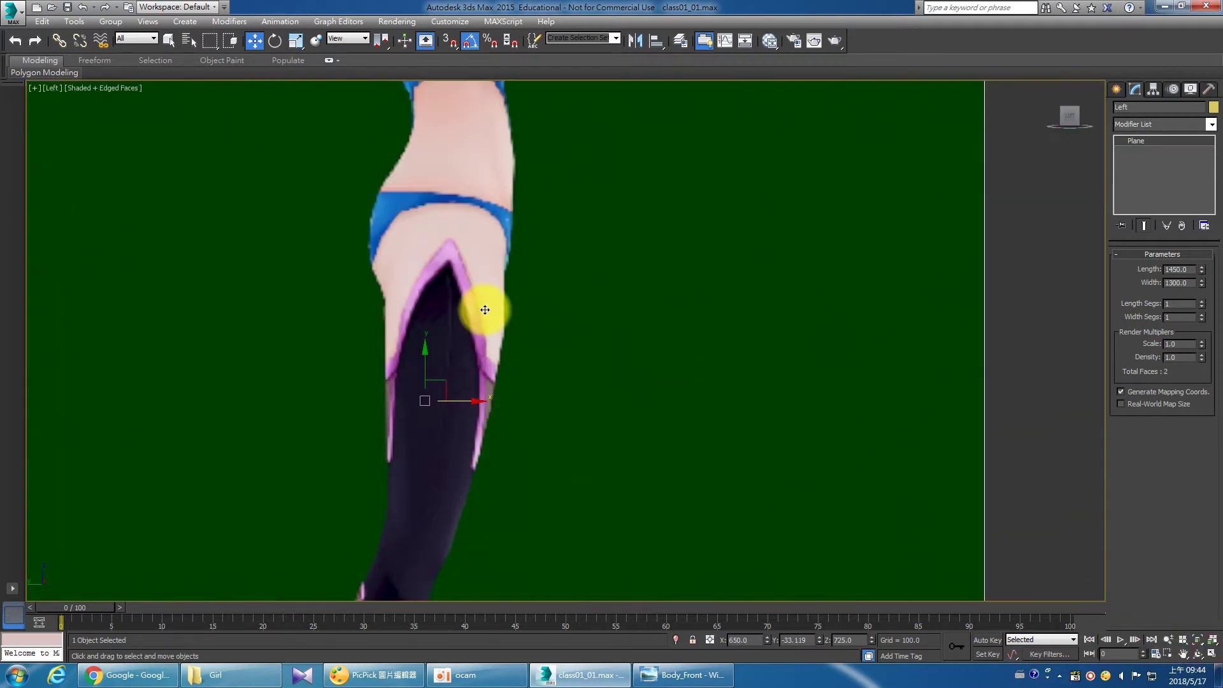
pyautogui.scroll(-2, 476, 363)
pyautogui.scroll(3, 470, 371)
pyautogui.scroll(-1, 437, 258)
pyautogui.scroll(1, 429, 240)
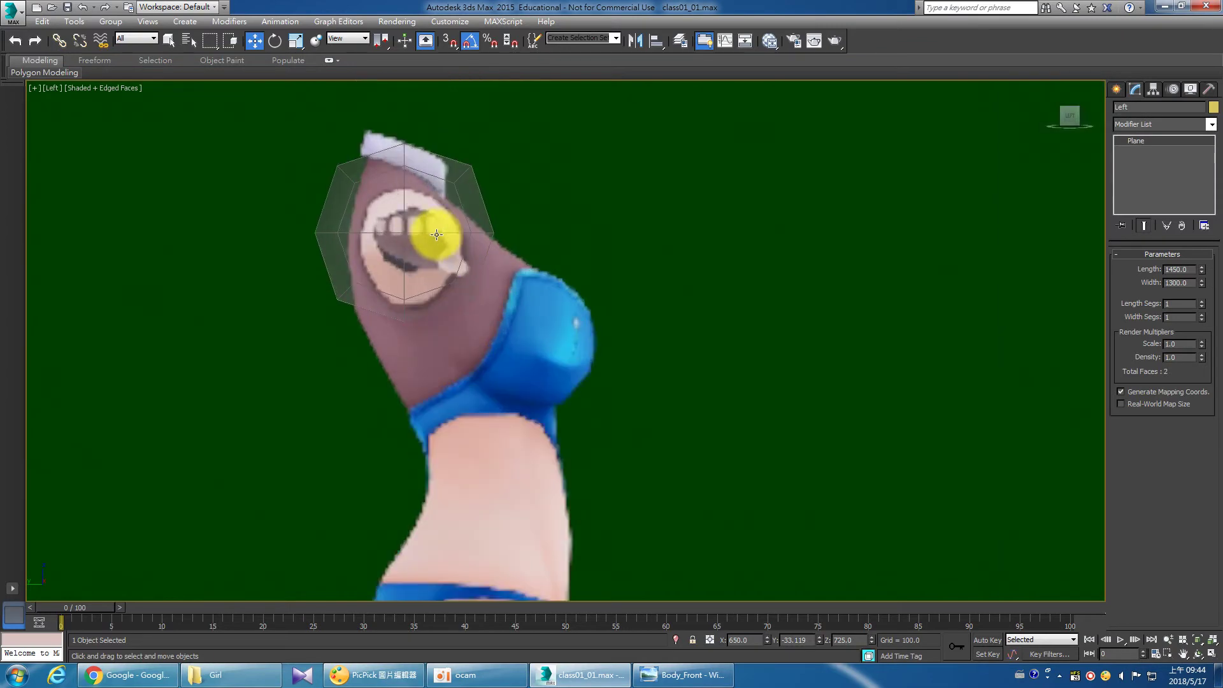
pyautogui.scroll(1, 424, 240)
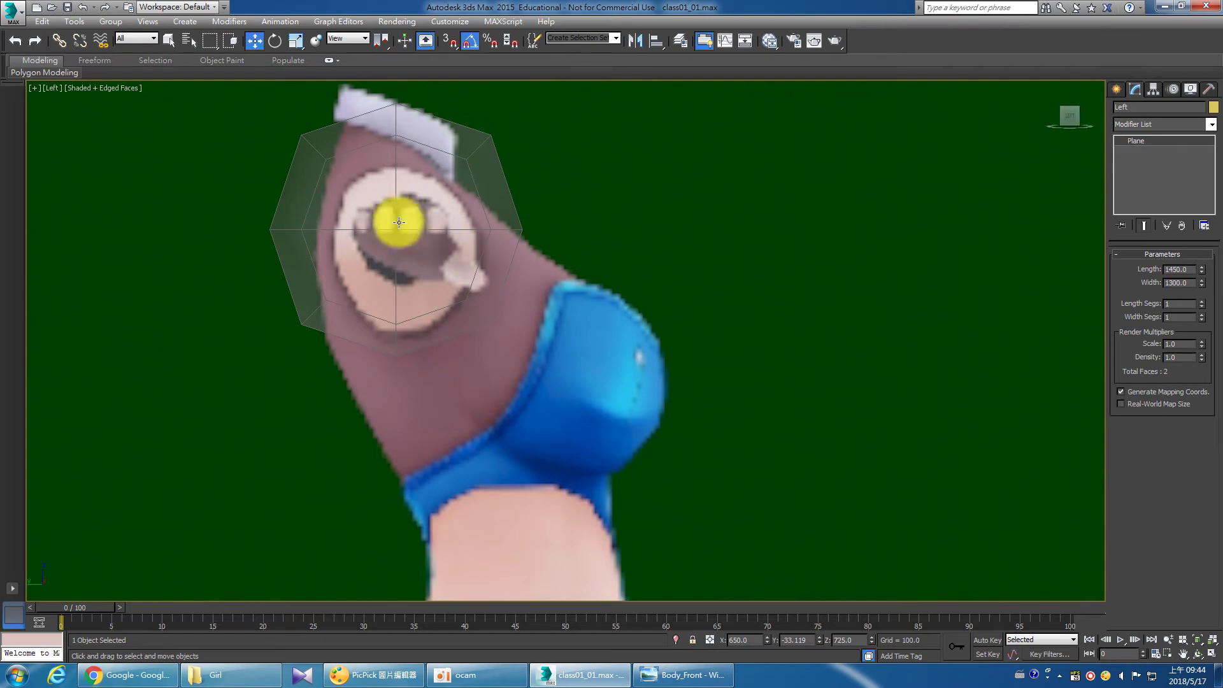
pyautogui.scroll(-3, 391, 322)
pyautogui.scroll(2, 410, 360)
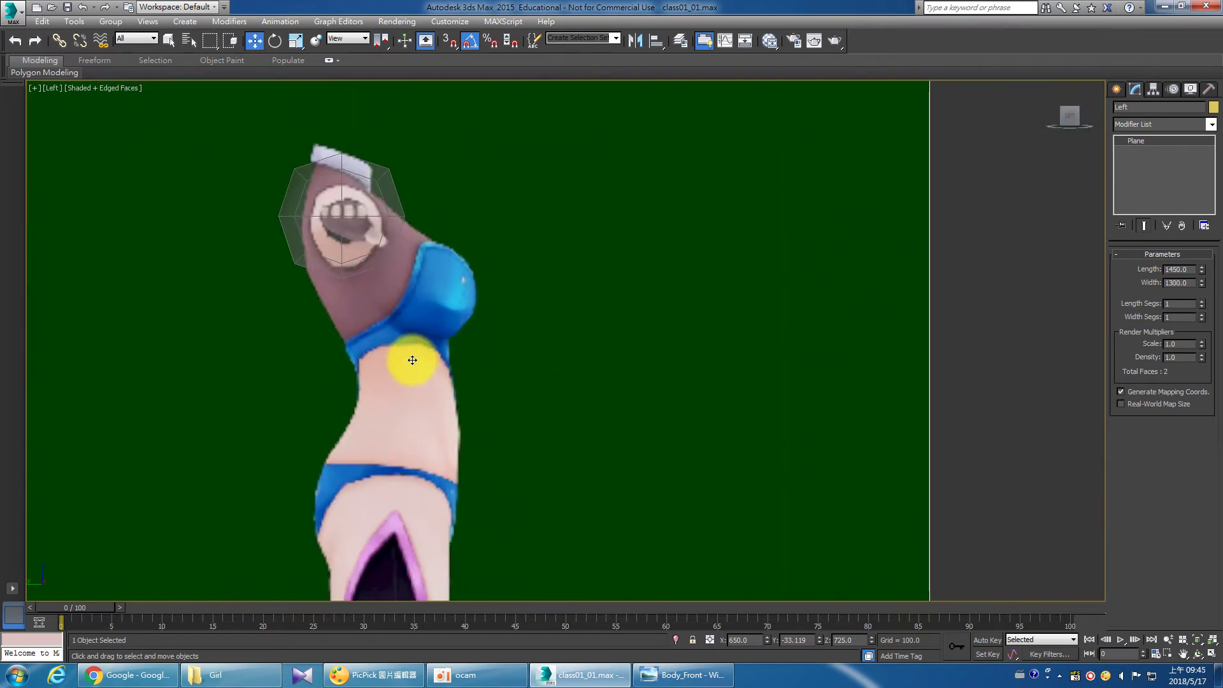
pyautogui.scroll(-2, 383, 315)
pyautogui.scroll(2, 382, 316)
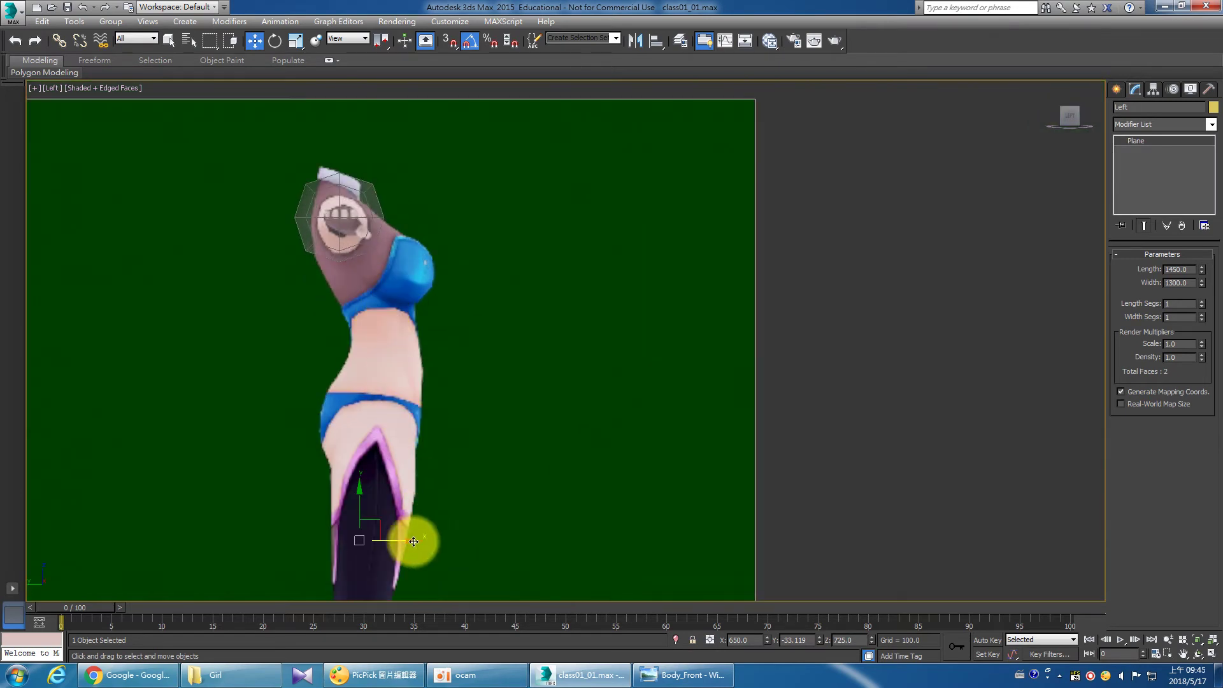
pyautogui.moveTo(413, 541); pyautogui.dragTo(412, 542)
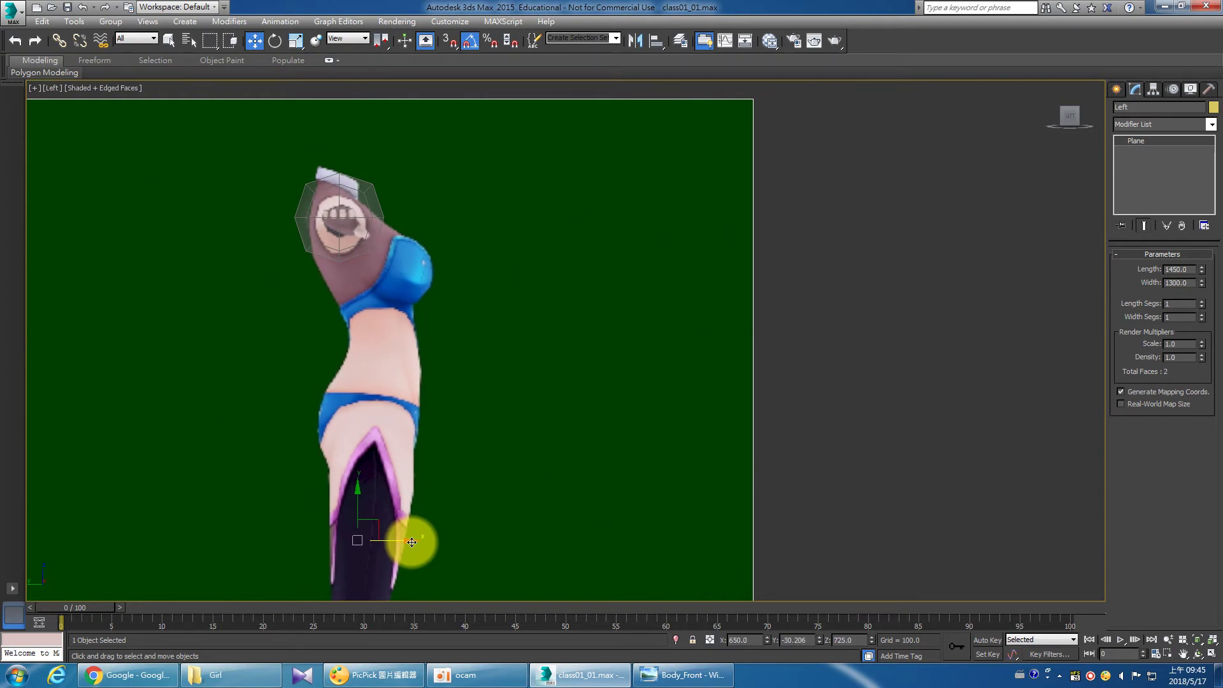
# Zoom back out and restore the four-viewport layout.
pyautogui.scroll(2, 353, 217)
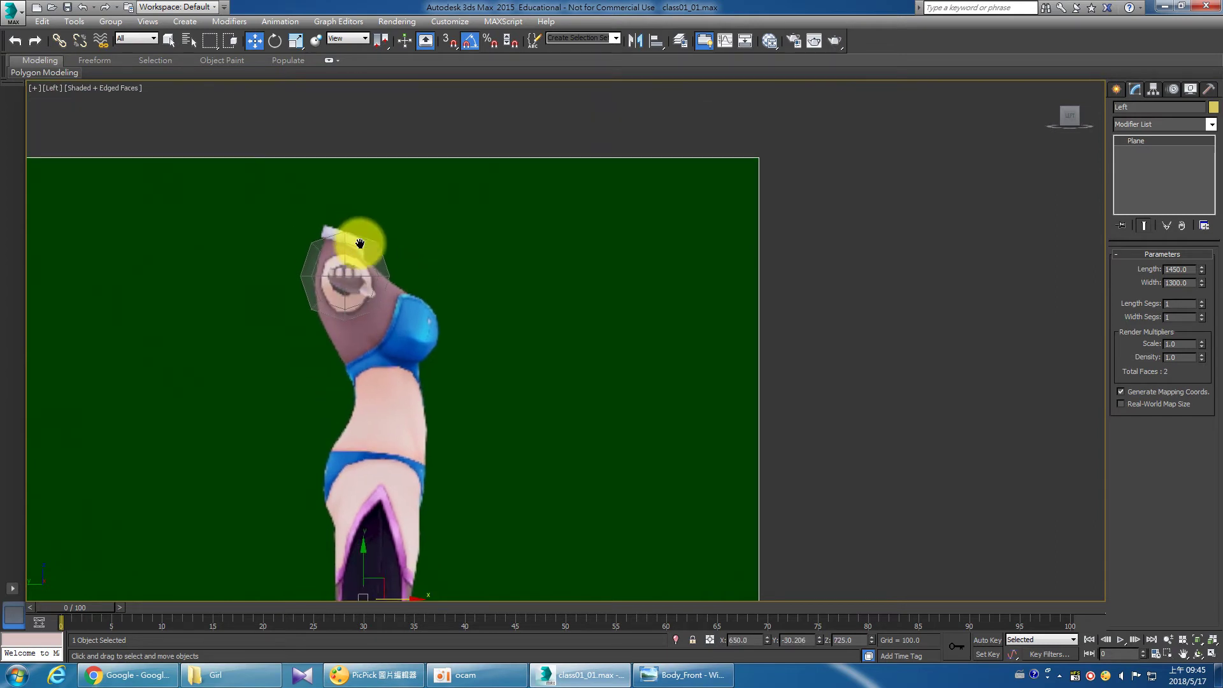
pyautogui.scroll(3, 354, 262)
pyautogui.scroll(2, 349, 277)
pyautogui.scroll(-4, 339, 292)
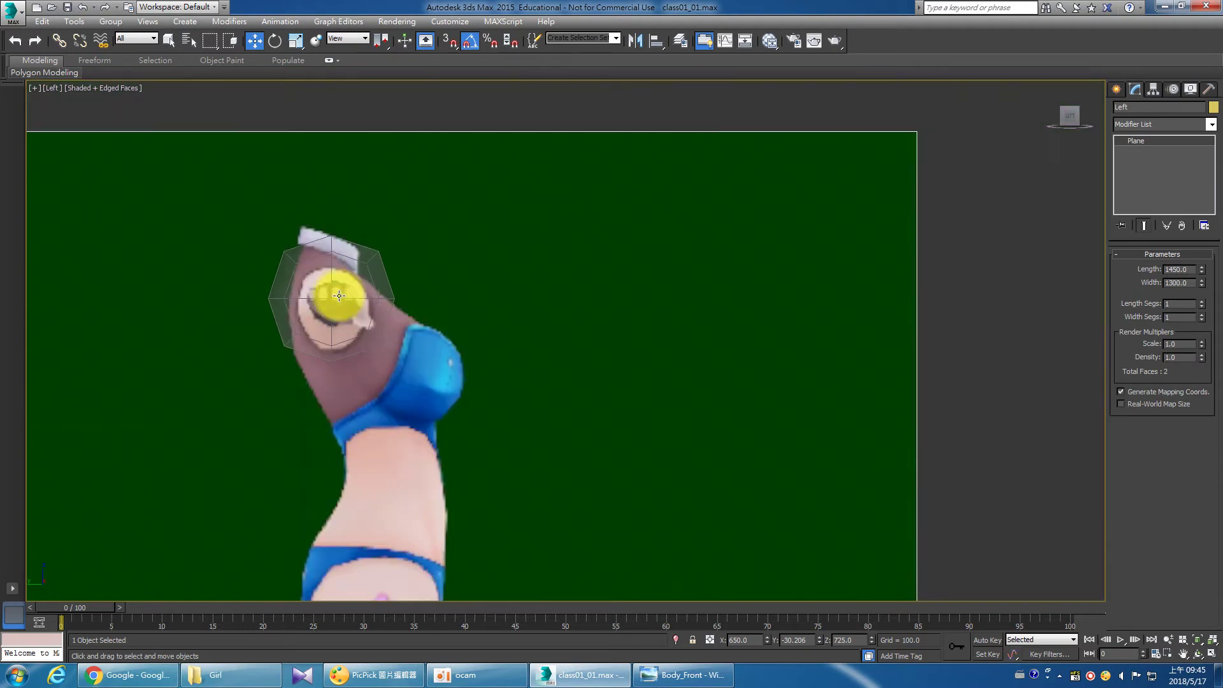
pyautogui.scroll(-1, 363, 304)
pyautogui.scroll(-2, 437, 421)
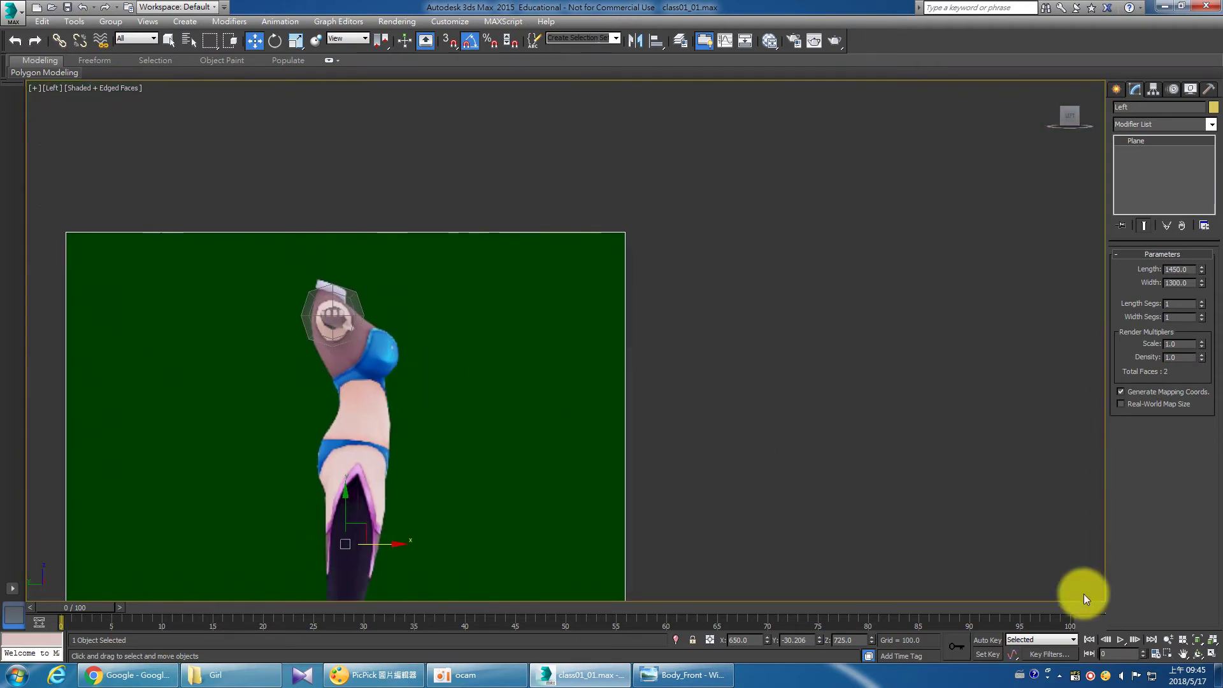
pyautogui.click(1211, 654)
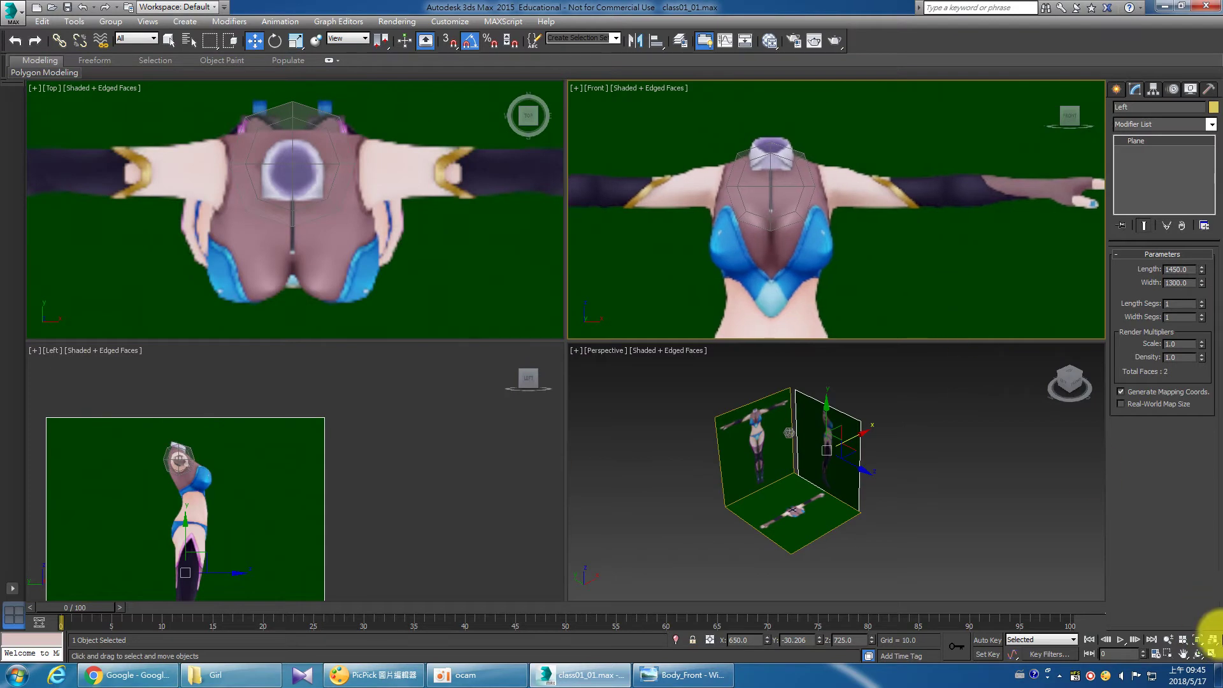
# Select Box001 and frame the figure's upper body in the maximized Front view.
pyautogui.click(1211, 653)
pyautogui.click(1168, 638)
pyautogui.moveTo(802, 370); pyautogui.dragTo(806, 375)
pyautogui.click(382, 199)
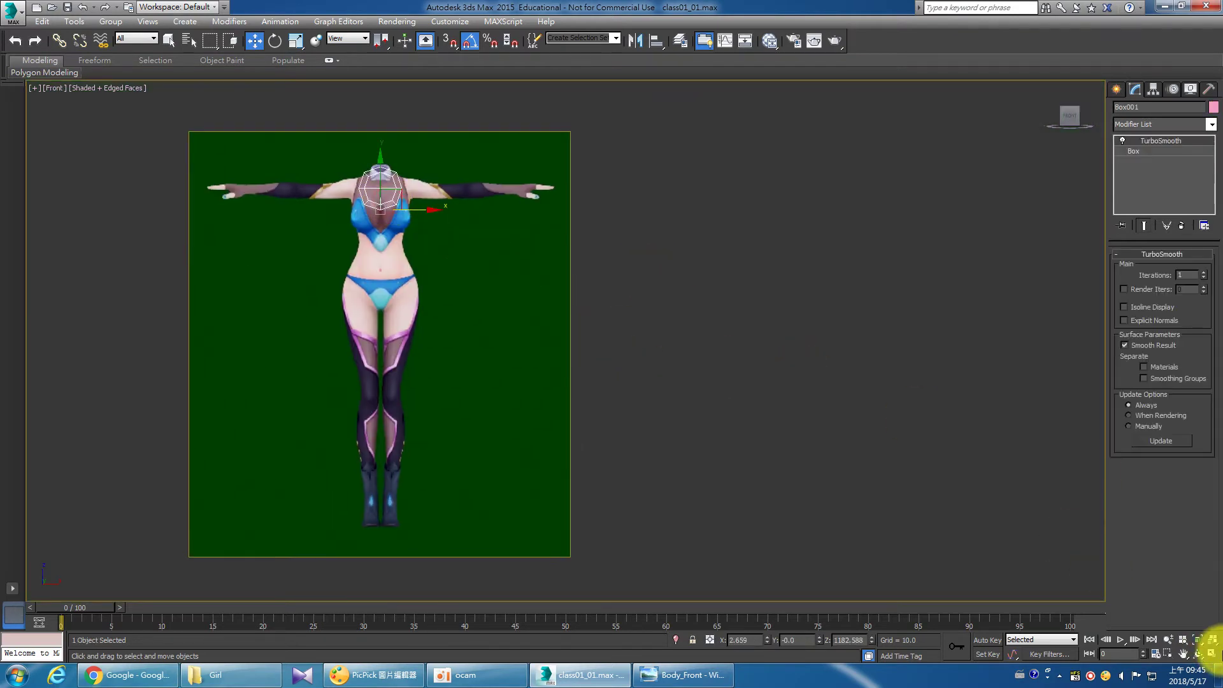
pyautogui.click(1213, 652)
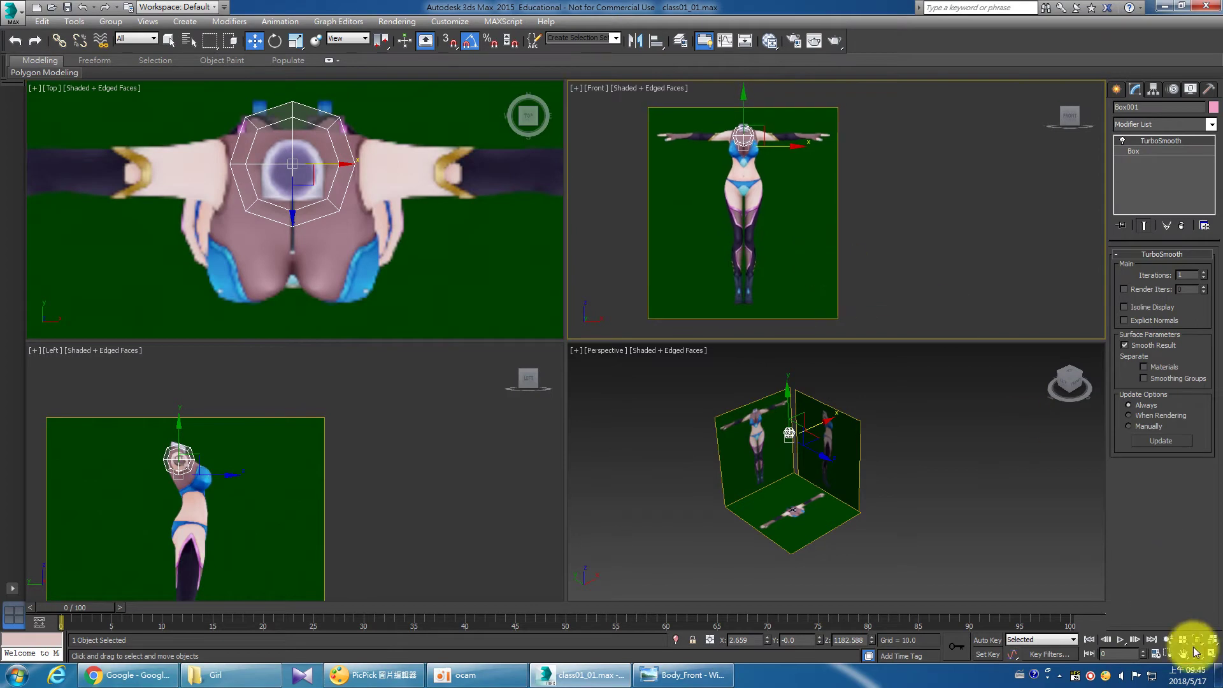
pyautogui.click(1213, 652)
pyautogui.moveTo(638, 348); pyautogui.dragTo(696, 386, button='middle')
pyautogui.scroll(3, 532, 333)
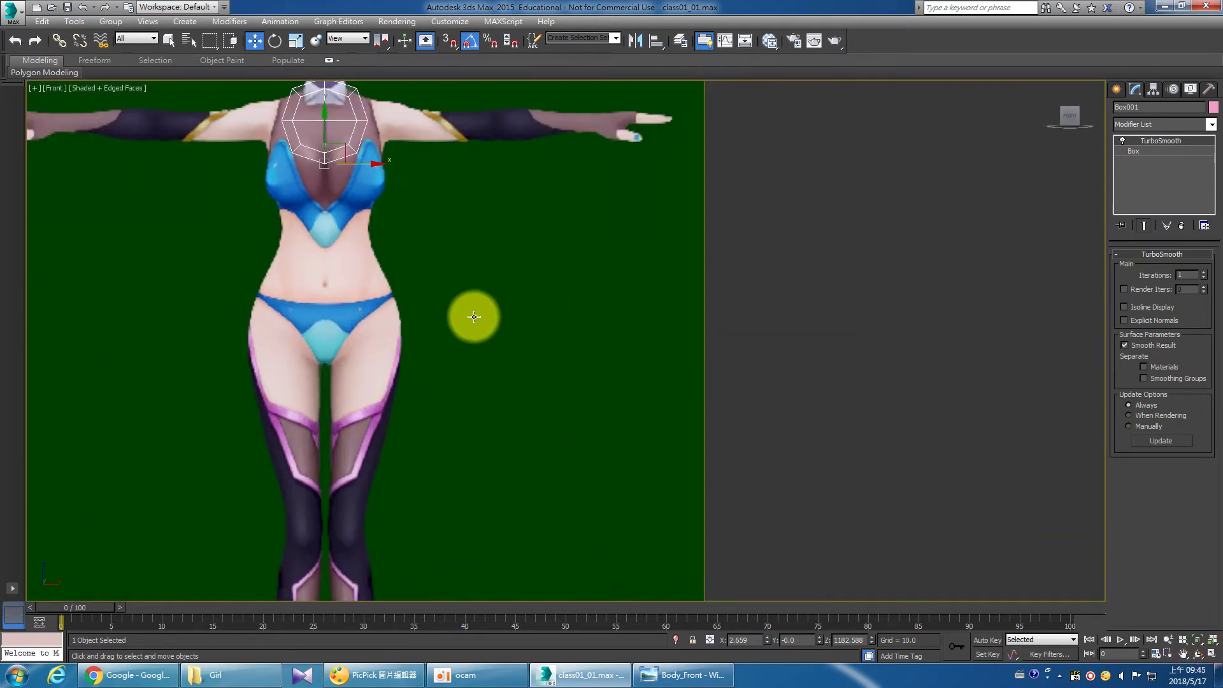
pyautogui.moveTo(533, 333); pyautogui.dragTo(592, 412, button='middle')
# Shift-drag independent copies of the box down to the chest, the hips and one thigh.
pyautogui.keyDown('shift'); pyautogui.moveTo(441, 227); pyautogui.dragTo(445, 333); pyautogui.keyUp('shift')
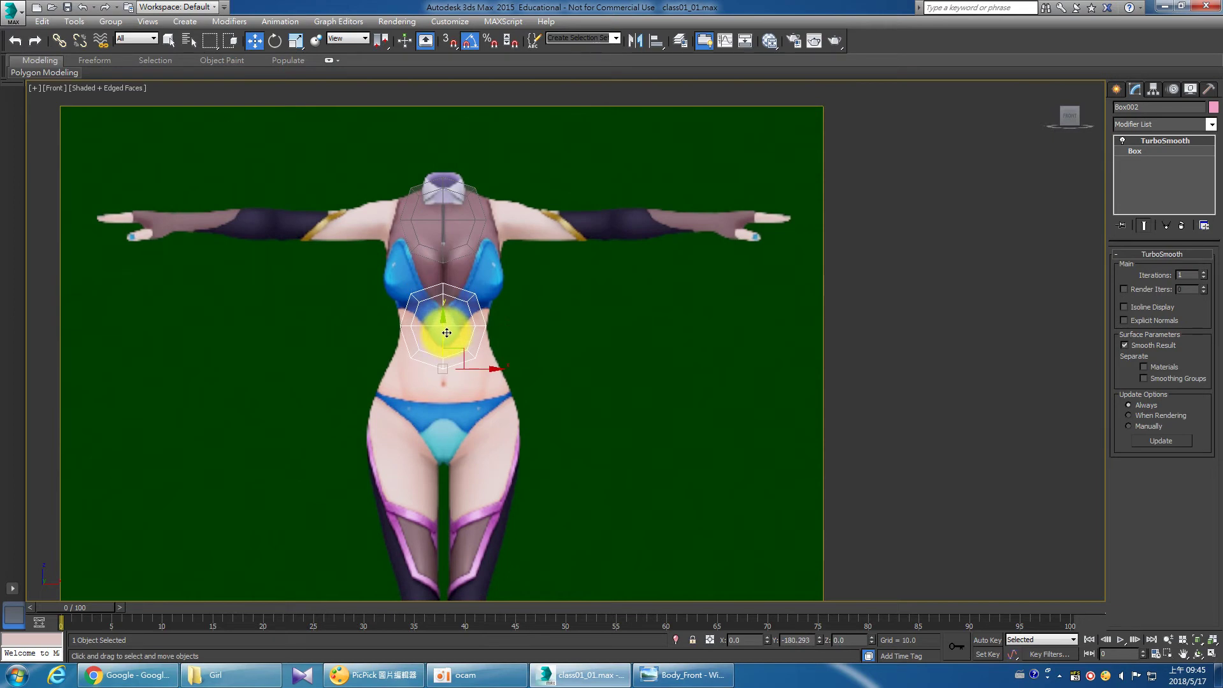
pyautogui.keyDown('shift'); pyautogui.moveTo(447, 332); pyautogui.dragTo(447, 333); pyautogui.keyUp('shift')
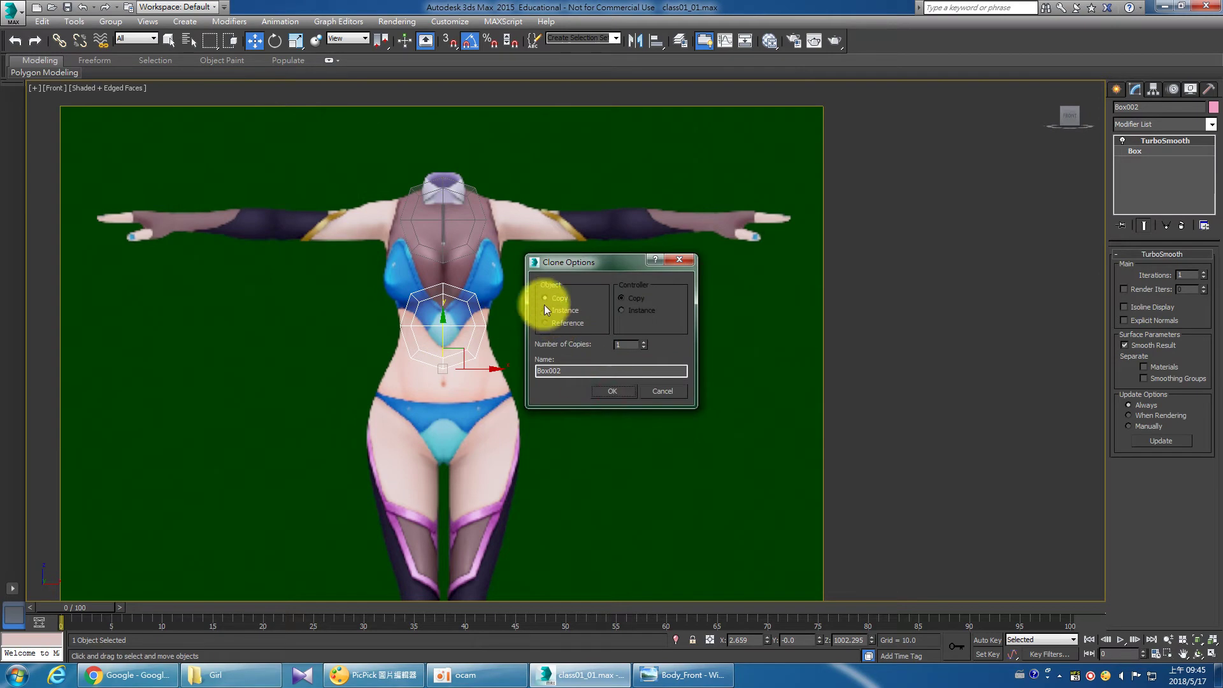
pyautogui.click(606, 391)
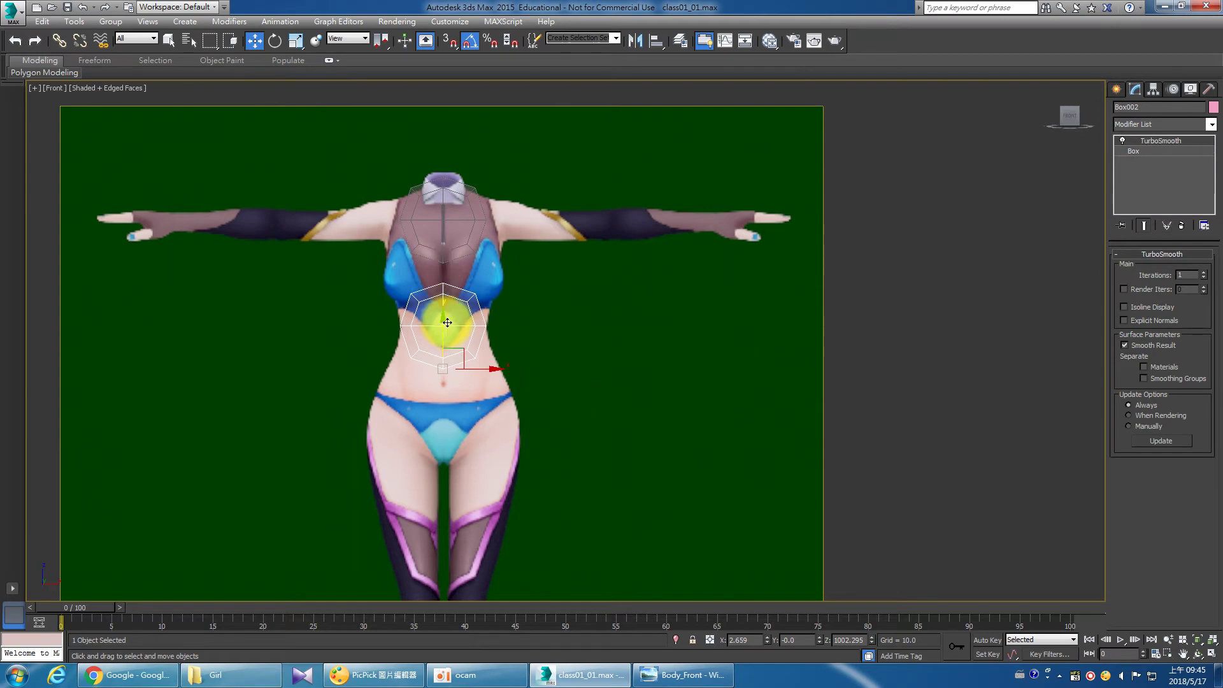
pyautogui.moveTo(444, 323); pyautogui.dragTo(444, 320)
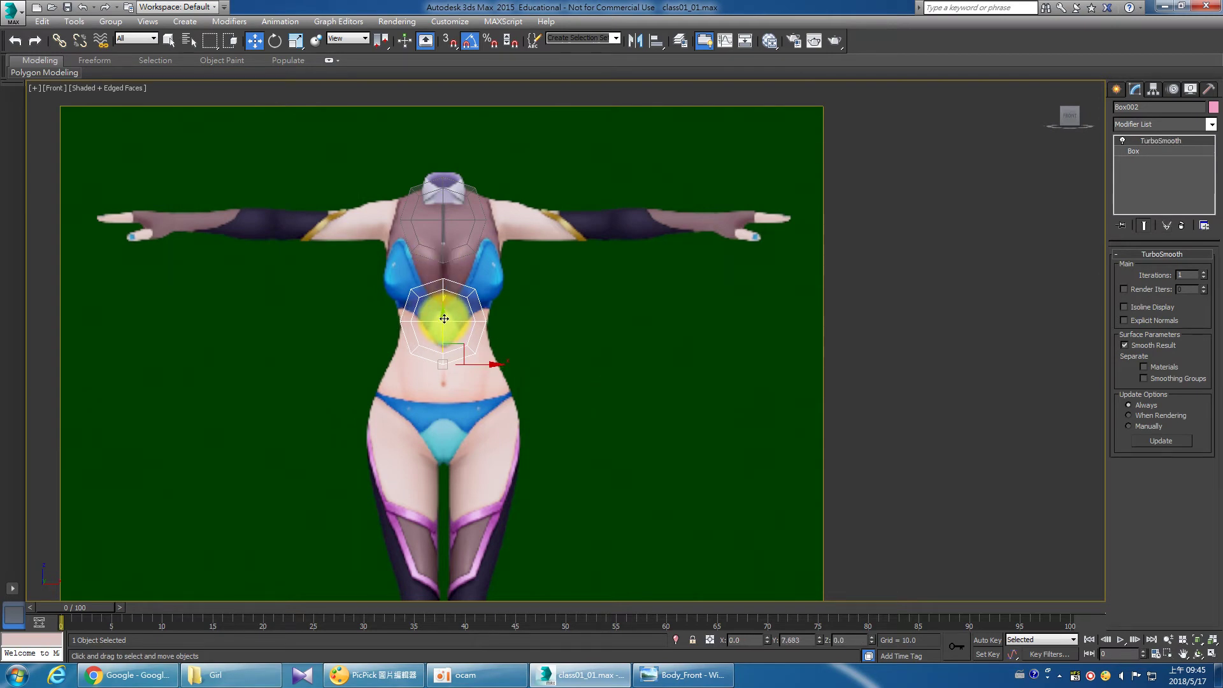
pyautogui.keyDown('shift'); pyautogui.moveTo(440, 321); pyautogui.dragTo(446, 415); pyautogui.keyUp('shift')
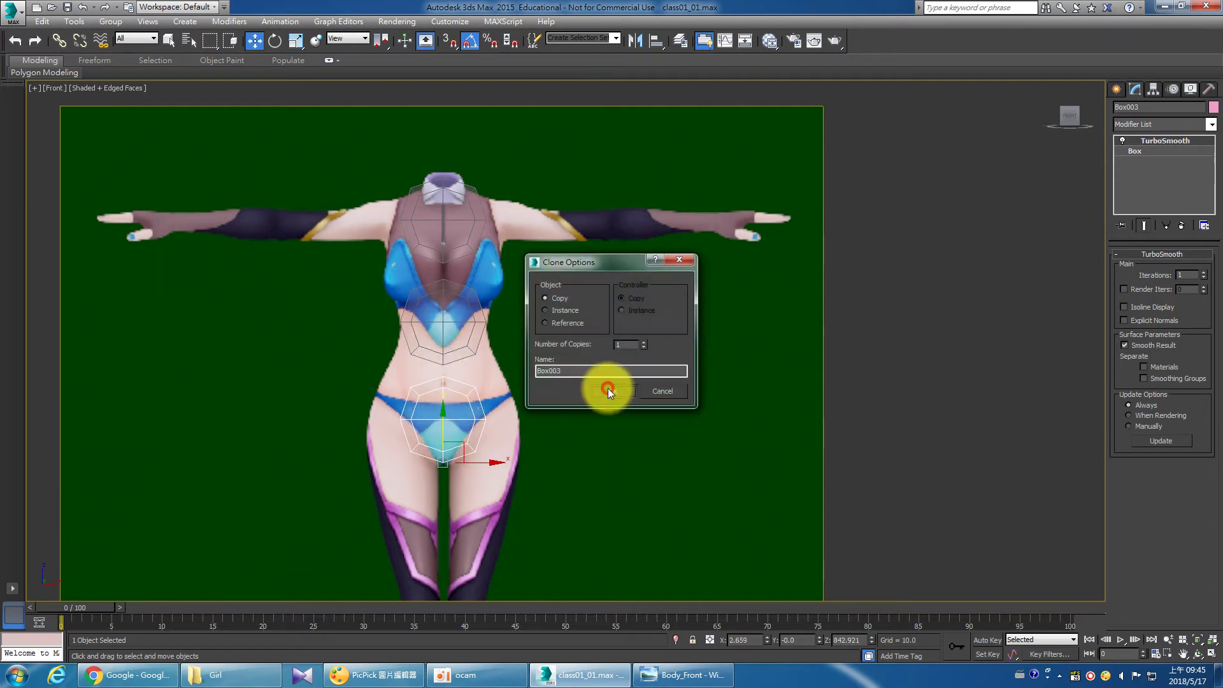
pyautogui.click(606, 390)
pyautogui.moveTo(472, 447); pyautogui.dragTo(513, 364, button='middle')
pyautogui.keyDown('shift'); pyautogui.moveTo(503, 367); pyautogui.dragTo(471, 462); pyautogui.keyUp('shift')
# Scale down the thigh copy Box004 to fit the leg and lower it slightly.
pyautogui.click(613, 391)
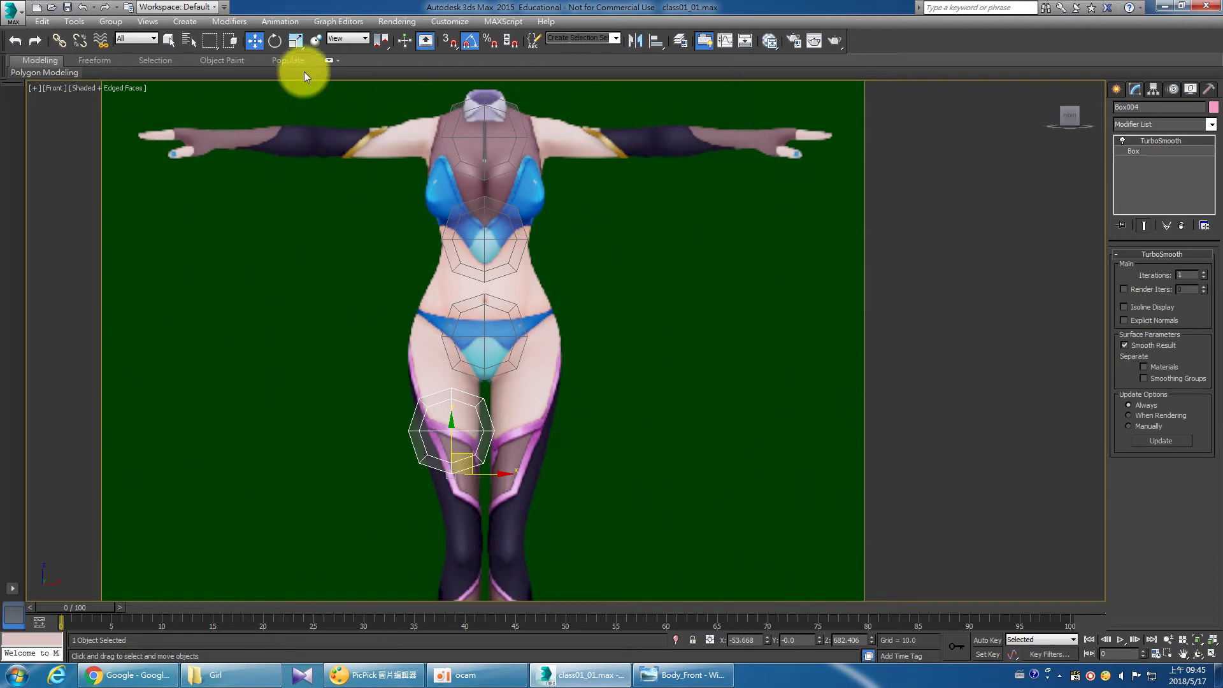
pyautogui.moveTo(474, 454); pyautogui.dragTo(453, 495)
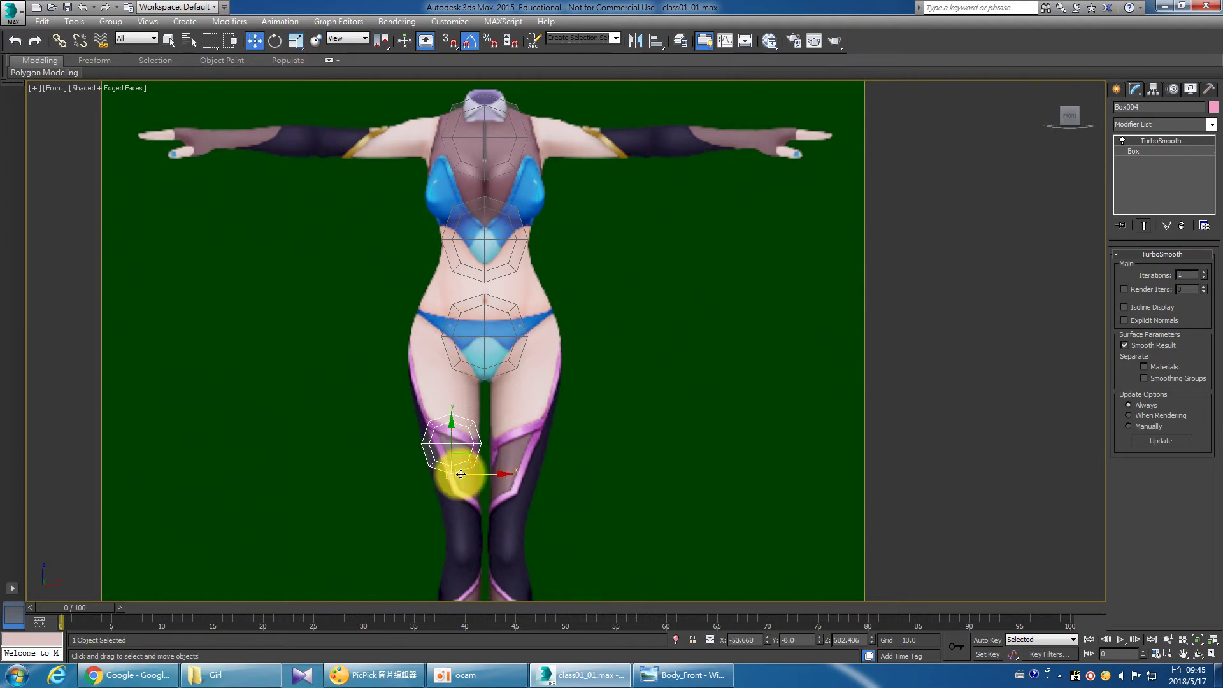
pyautogui.press('w')
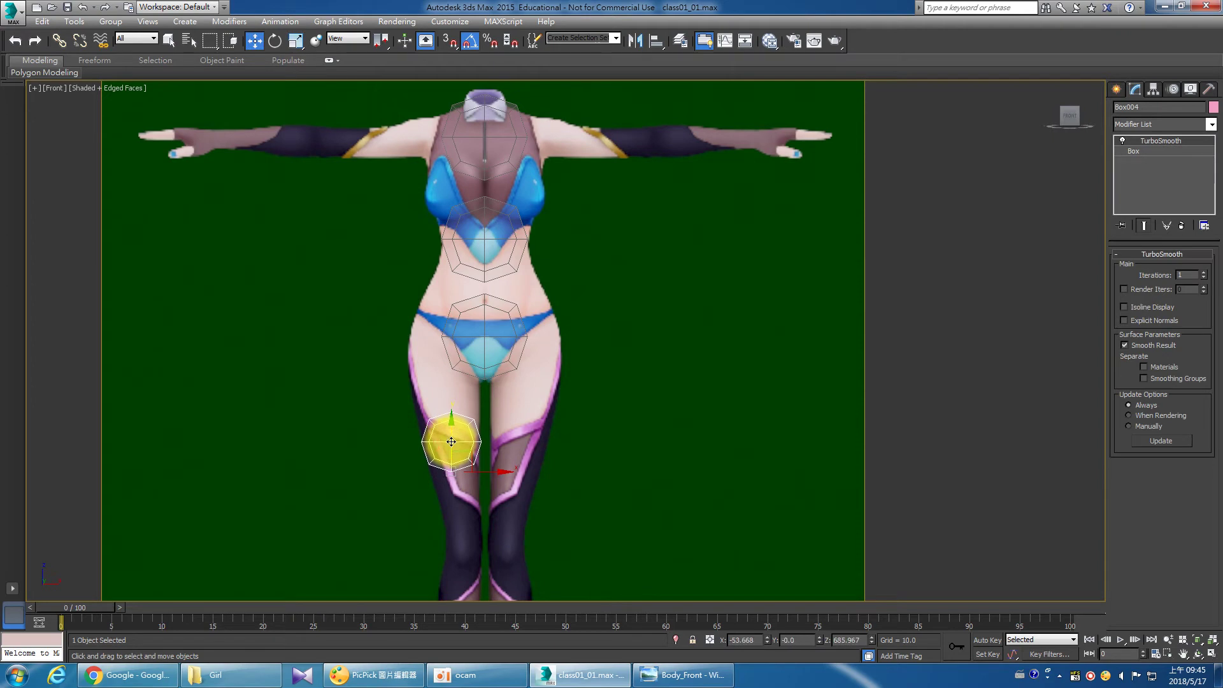
pyautogui.moveTo(451, 441); pyautogui.dragTo(451, 447)
# Enlarge the hip shape Box003 slightly, then shrink and raise the waist shape Box002.
pyautogui.click(484, 337)
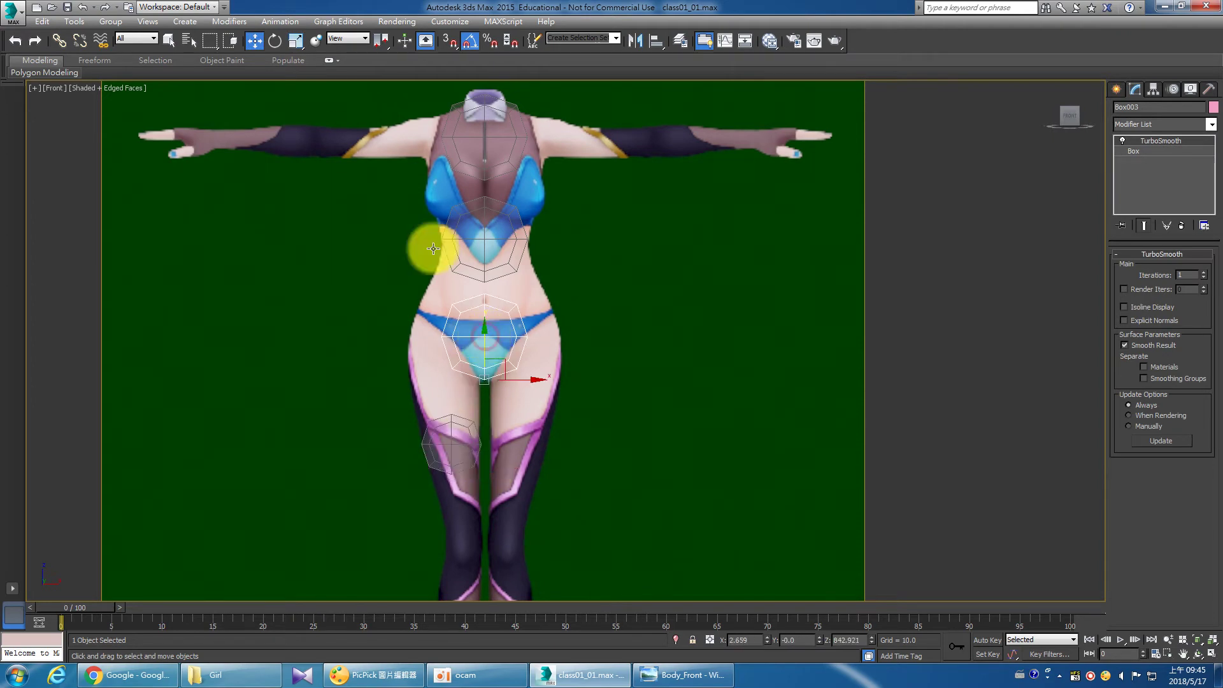
pyautogui.moveTo(500, 368); pyautogui.dragTo(505, 370)
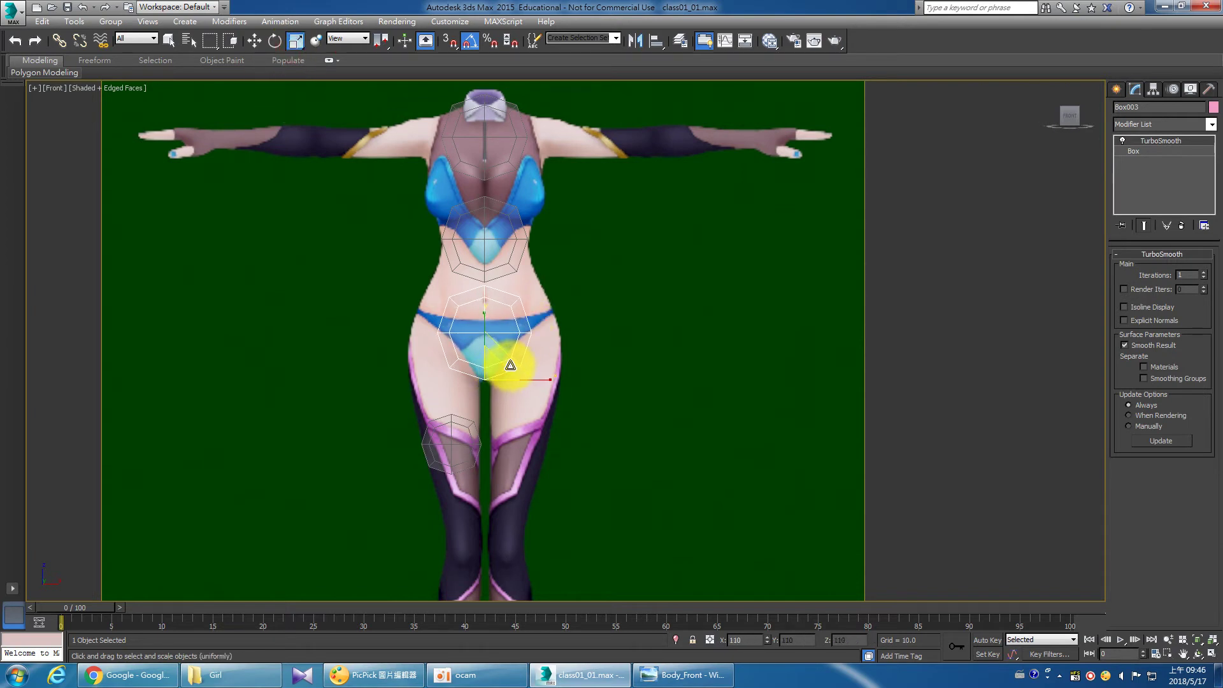
pyautogui.moveTo(510, 364); pyautogui.dragTo(510, 364)
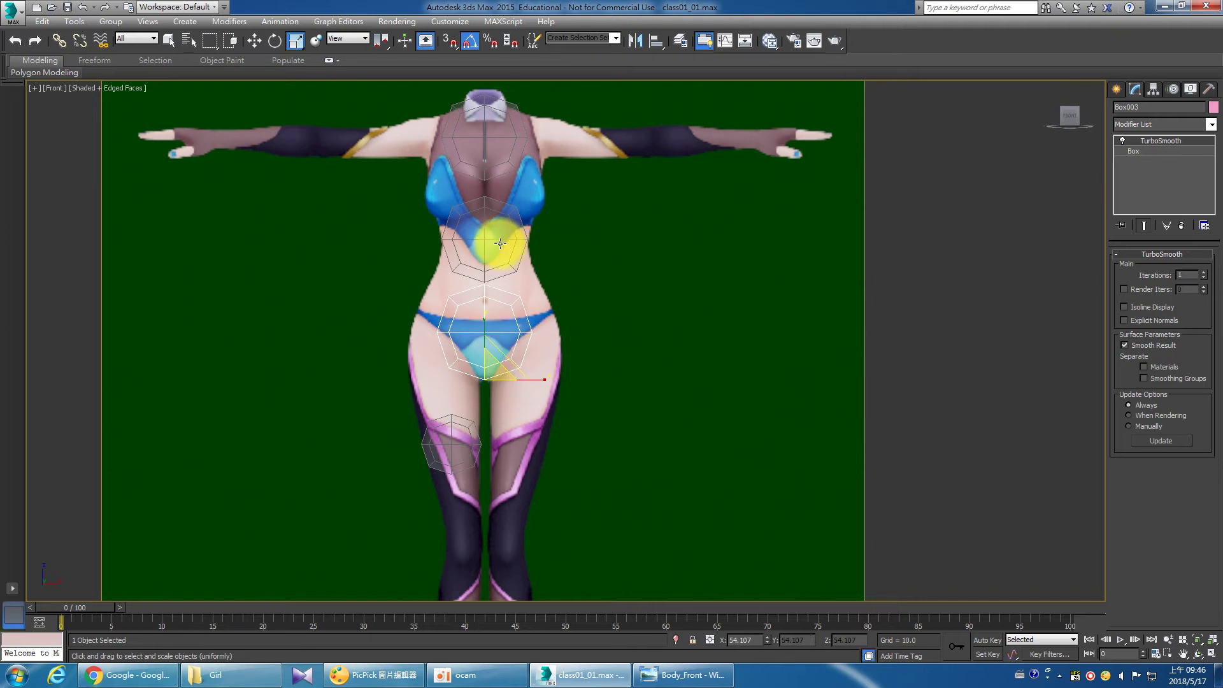
pyautogui.click(498, 240)
pyautogui.moveTo(495, 271); pyautogui.dragTo(492, 280)
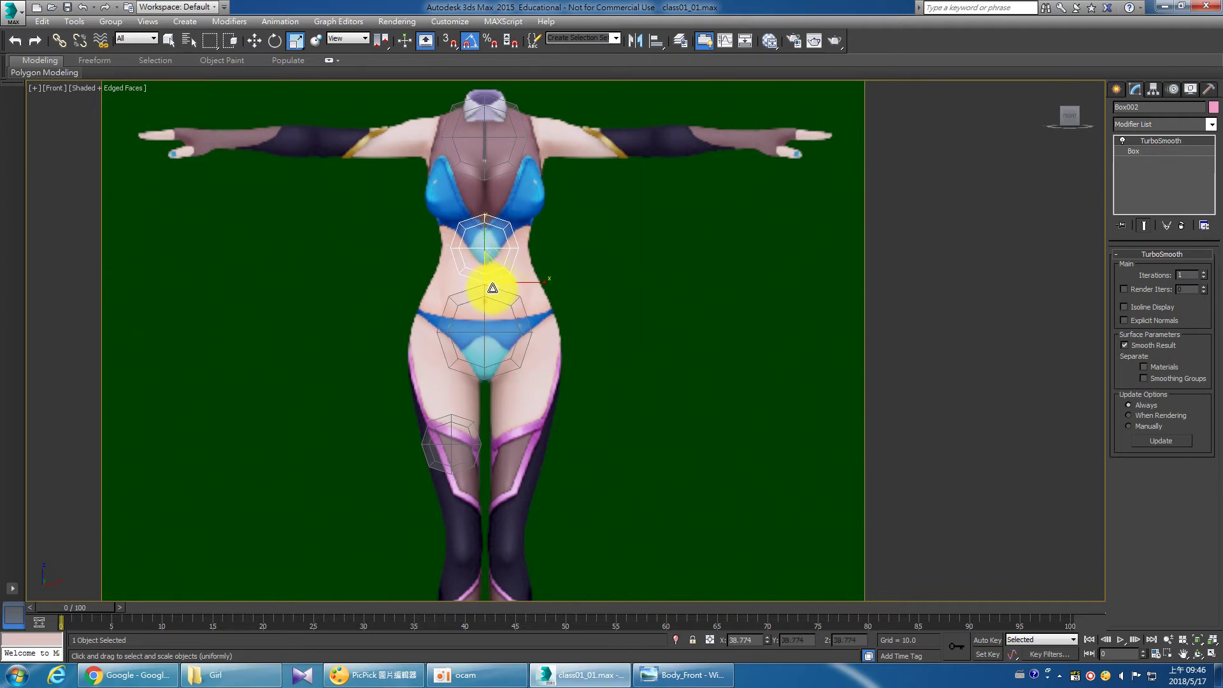
pyautogui.press('w')
pyautogui.moveTo(482, 249); pyautogui.dragTo(482, 245)
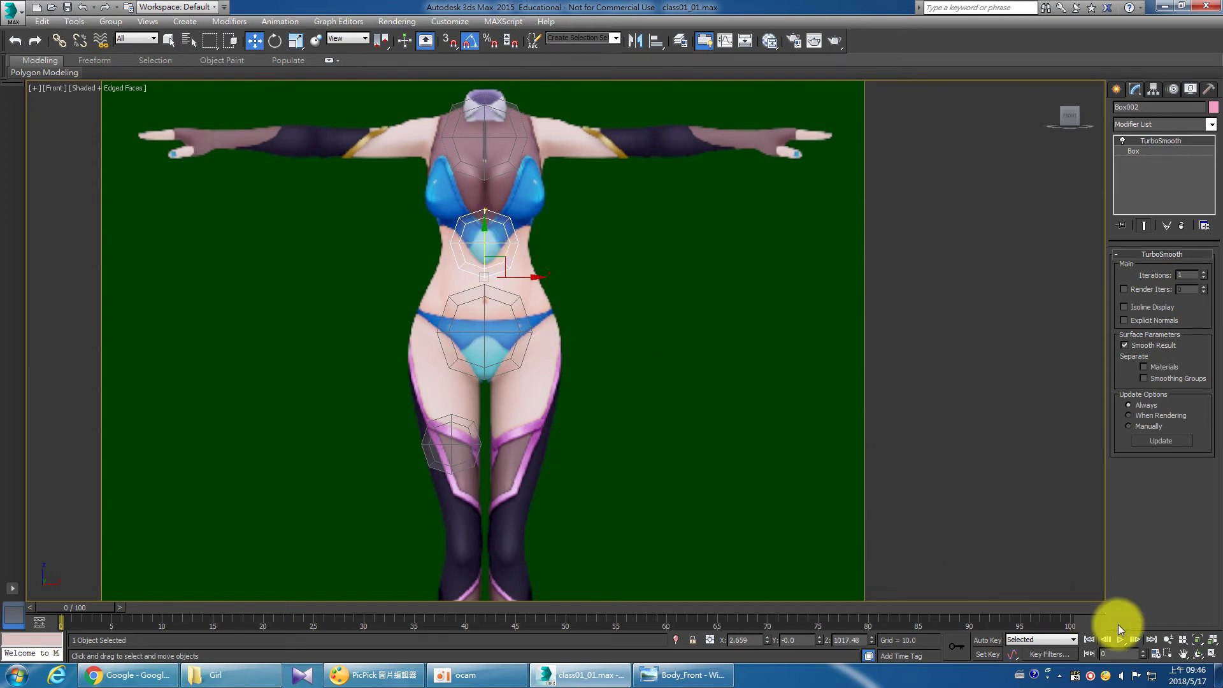
# In the maximized Left view, move the waist box Box002 forward onto the side silhouette.
pyautogui.click(1210, 654)
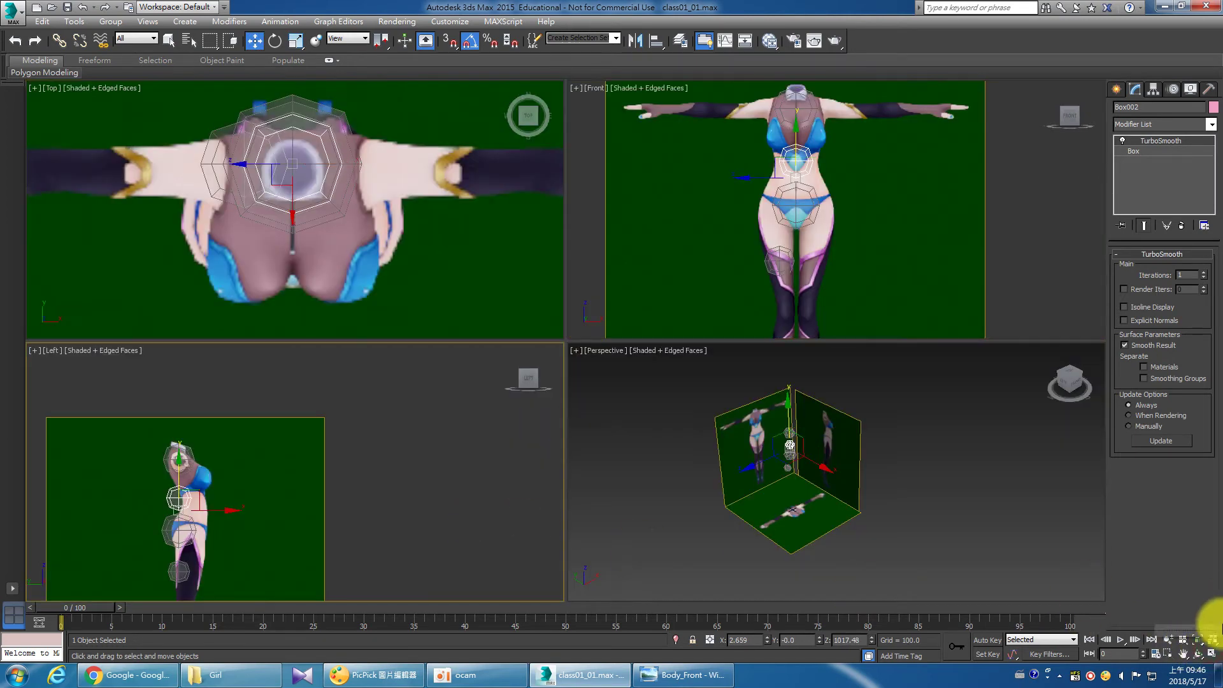
pyautogui.click(1210, 654)
pyautogui.moveTo(526, 376)
pyautogui.mouseDown(button='middle')
pyautogui.moveTo(546, 355)
pyautogui.moveTo(586, 406)
pyautogui.moveTo(598, 365)
pyautogui.mouseUp(button='middle')
pyautogui.scroll(3, 570, 380)
pyautogui.scroll(-1, 605, 364)
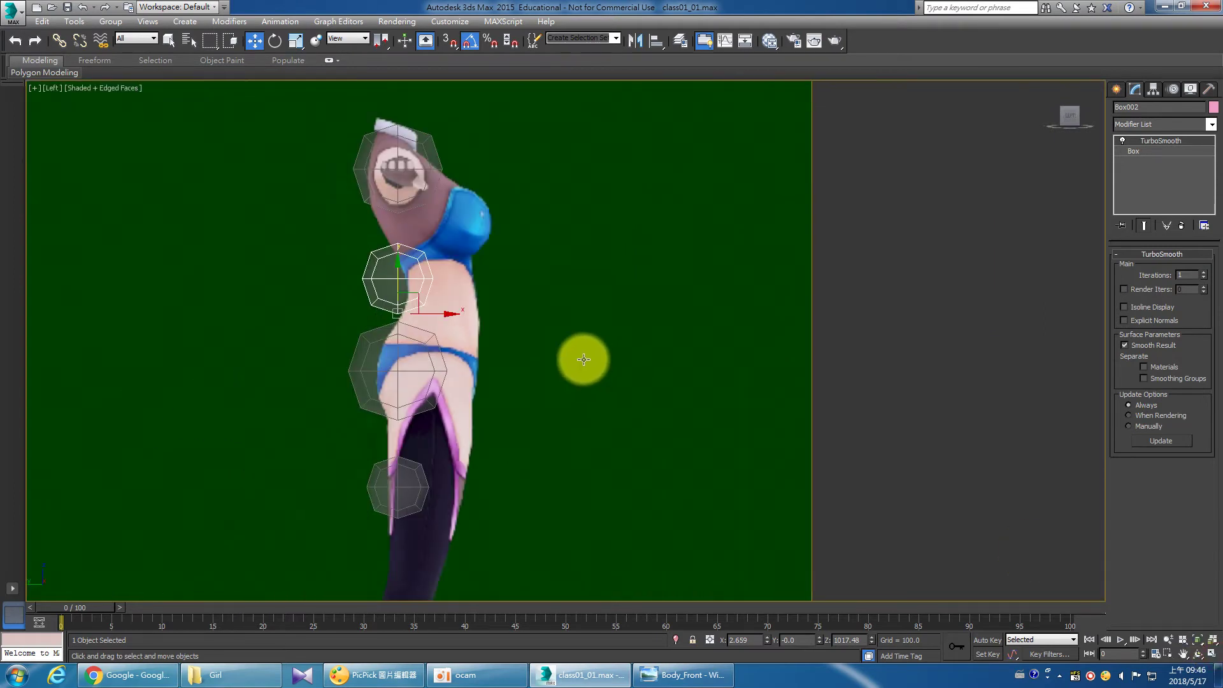
pyautogui.moveTo(437, 315); pyautogui.dragTo(478, 325)
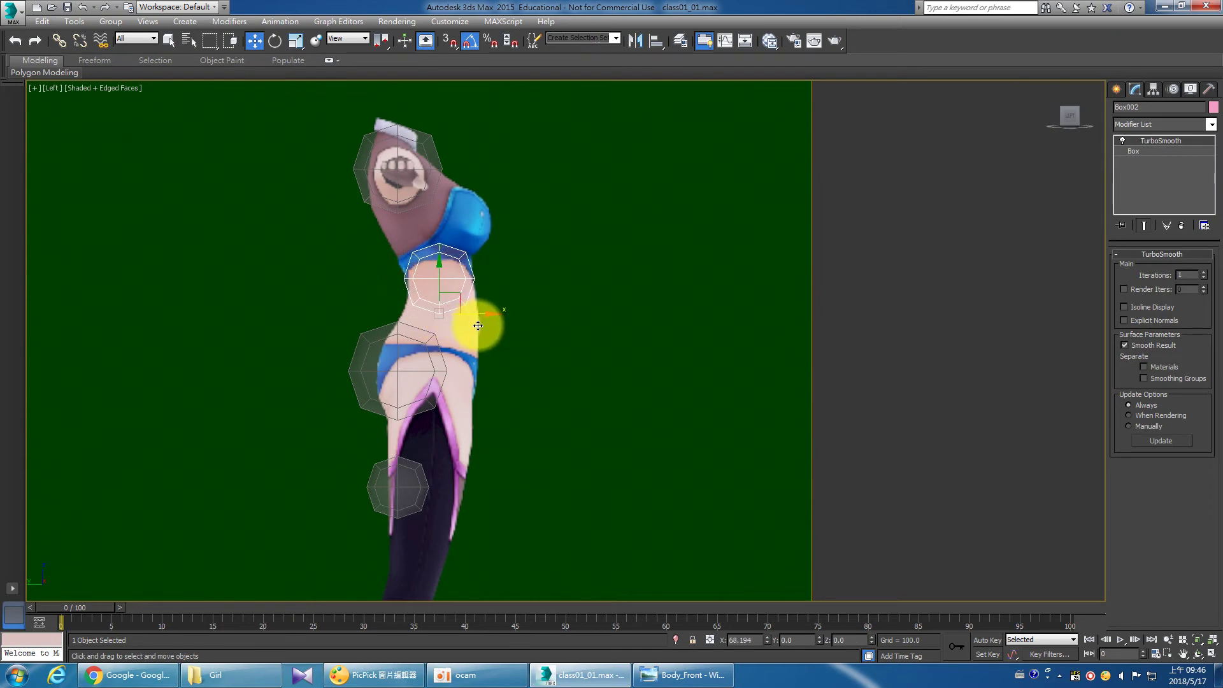
pyautogui.moveTo(478, 325); pyautogui.dragTo(478, 325)
pyautogui.click(296, 40)
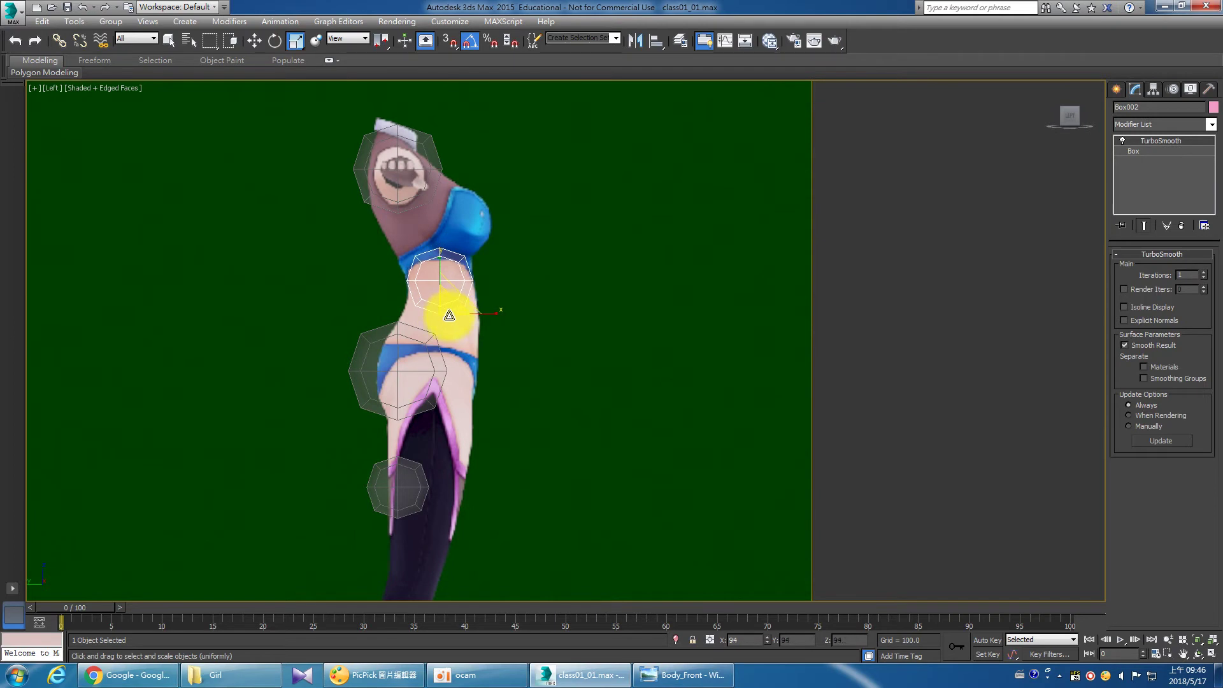
pyautogui.press('w')
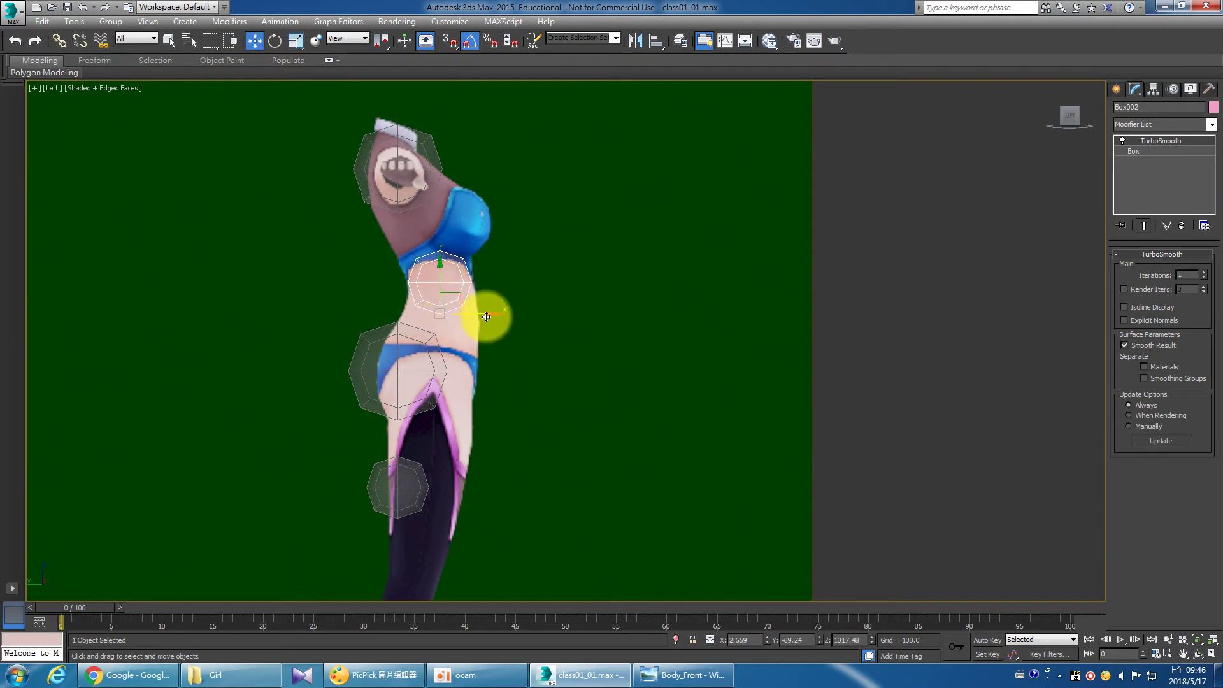
# Move the hip box Box003 and knee box Box004 along X onto the figure's profile.
pyautogui.click(401, 374)
pyautogui.moveTo(442, 421); pyautogui.dragTo(472, 428)
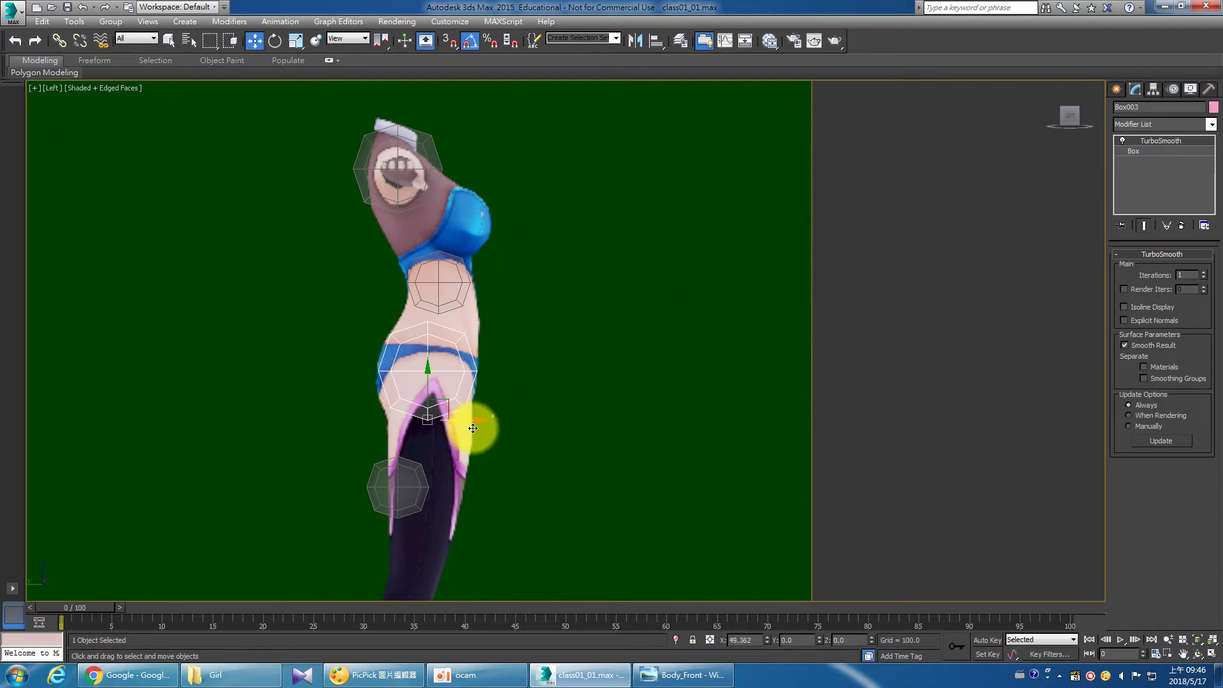
pyautogui.moveTo(414, 487); pyautogui.dragTo(374, 423, button='middle')
pyautogui.click(374, 423)
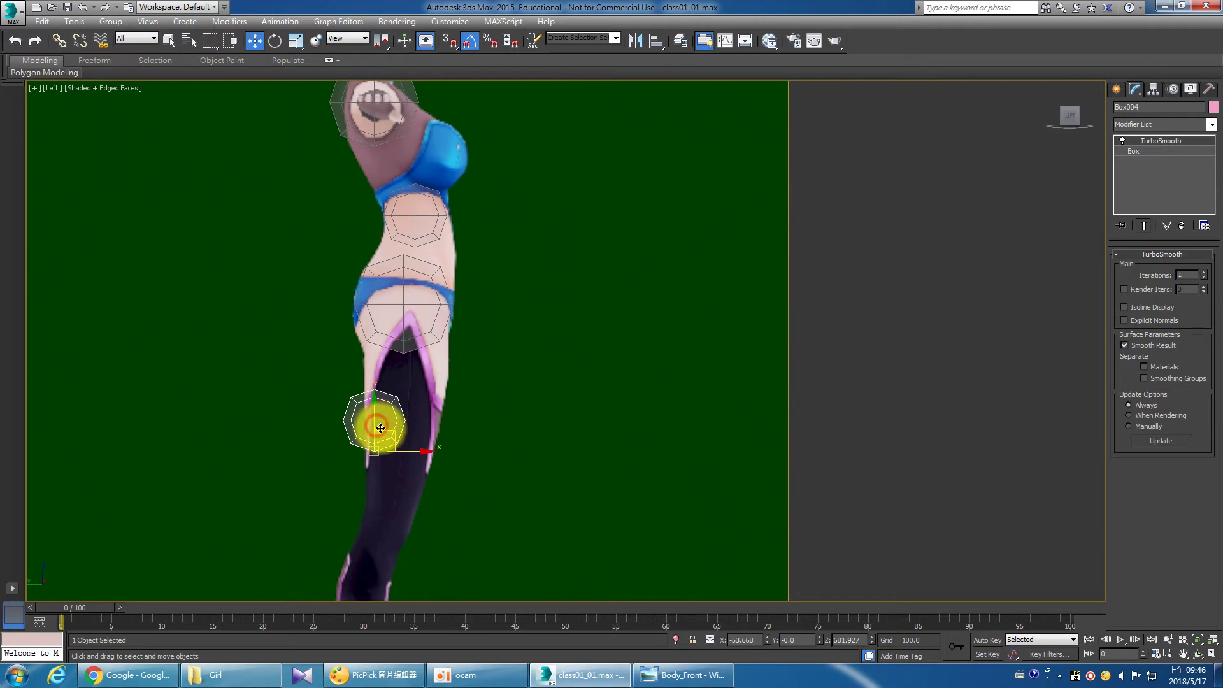
pyautogui.moveTo(411, 454); pyautogui.dragTo(439, 459)
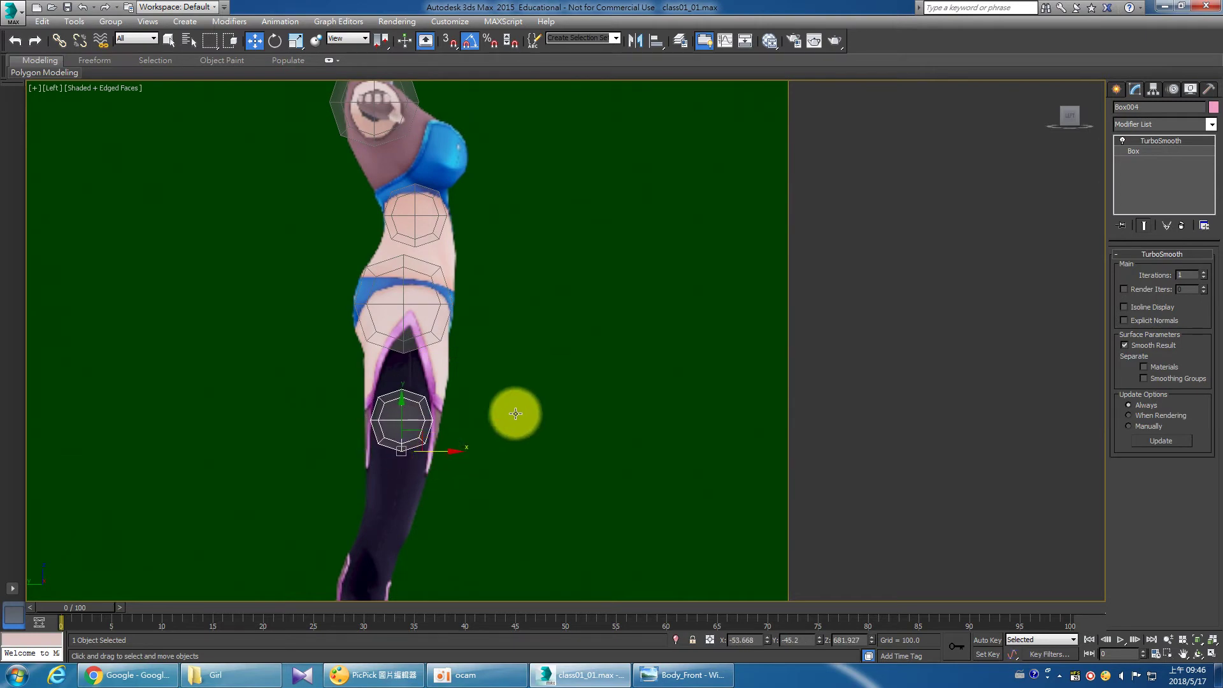
pyautogui.scroll(-3, 484, 426)
# Ctrl-select all four body boxes together.
pyautogui.keyDown('ctrl'); pyautogui.click(367, 224); pyautogui.keyUp('ctrl')
pyautogui.keyDown('ctrl'); pyautogui.click(389, 299); pyautogui.keyUp('ctrl')
pyautogui.keyDown('ctrl'); pyautogui.click(381, 363); pyautogui.keyUp('ctrl')
pyautogui.keyDown('ctrl'); pyautogui.click(387, 442); pyautogui.keyUp('ctrl')
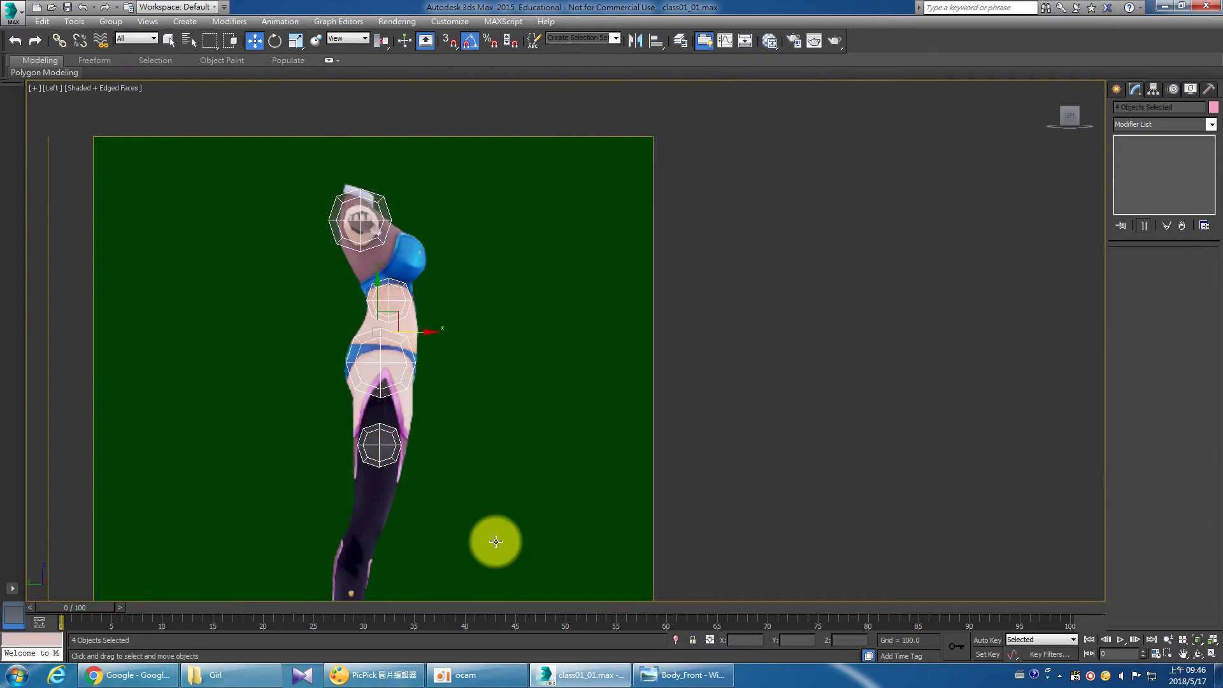
pyautogui.click(1210, 656)
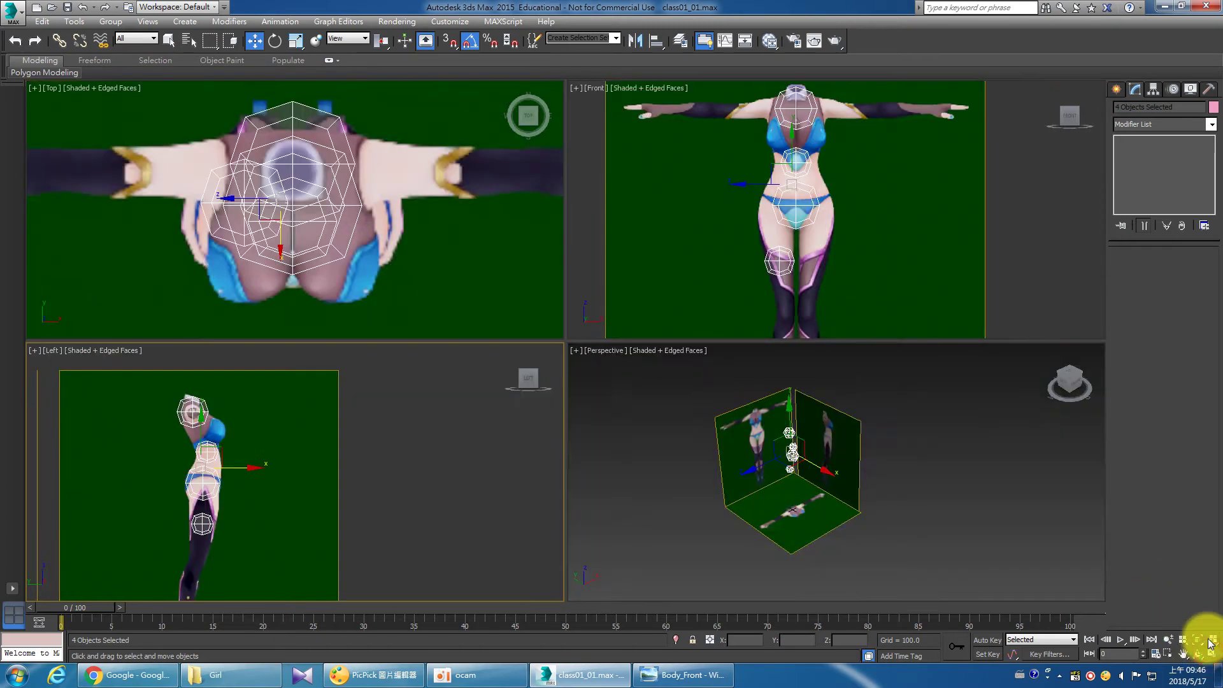
pyautogui.scroll(5, 1037, 546)
pyautogui.click(1015, 541)
pyautogui.scroll(-5, 911, 519)
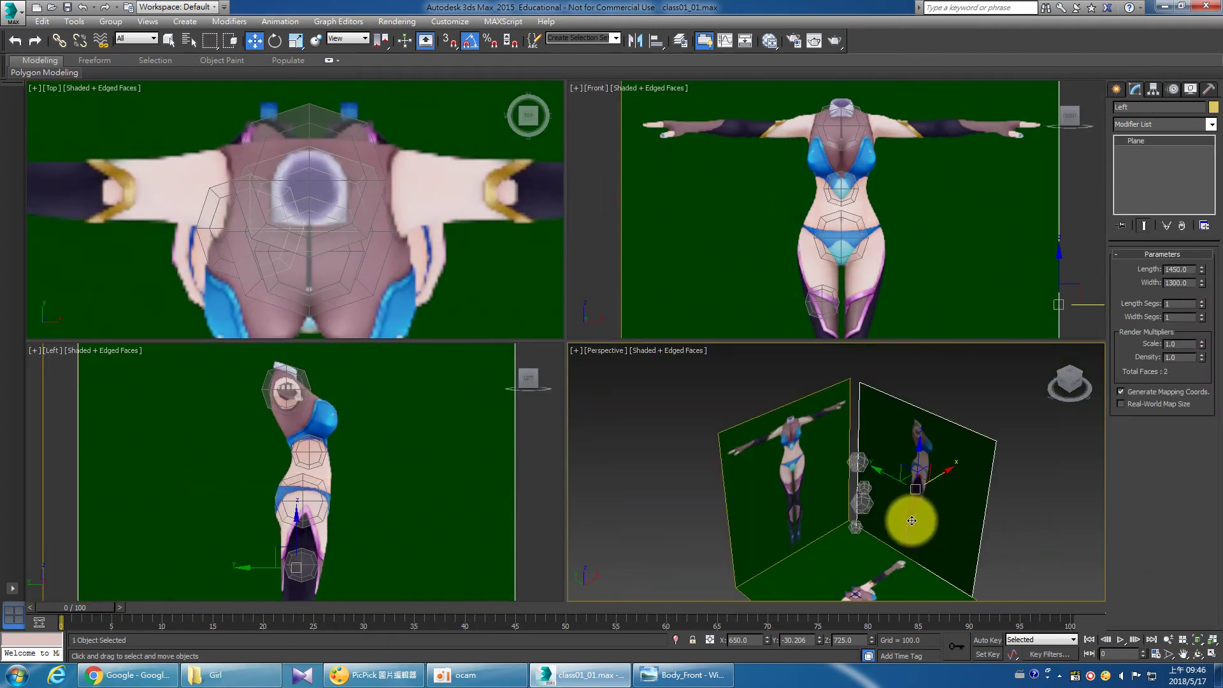
pyautogui.click(1202, 656)
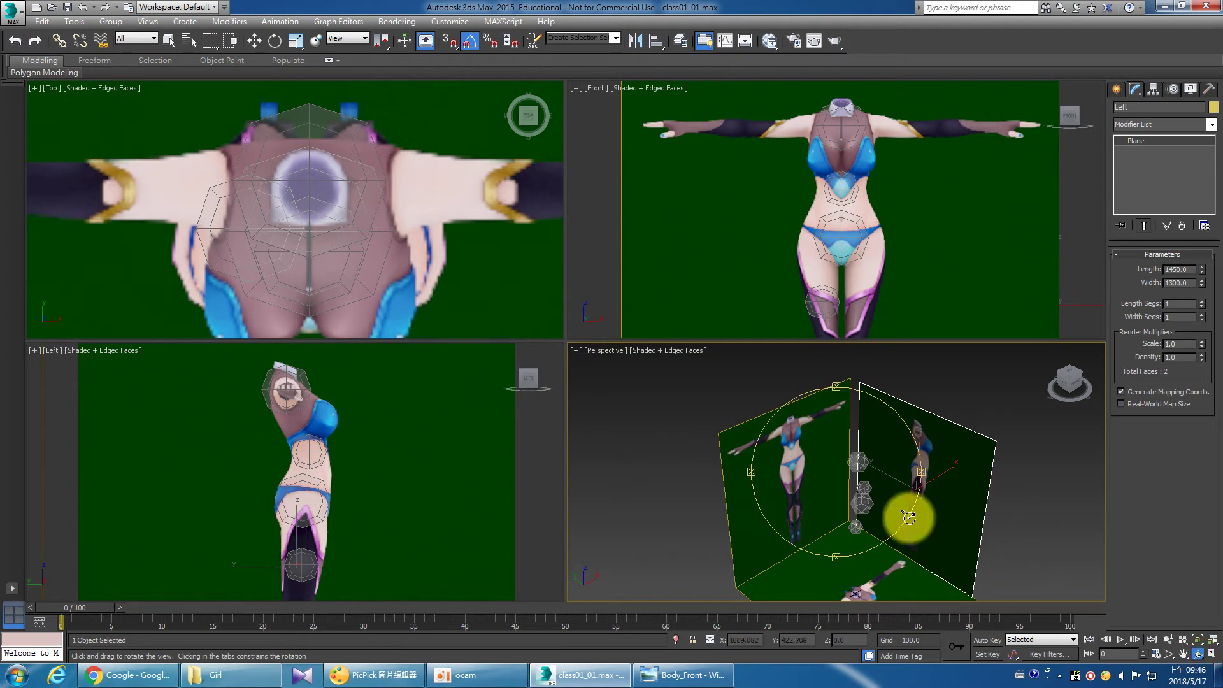
pyautogui.moveTo(868, 491); pyautogui.dragTo(855, 488)
pyautogui.press('w')
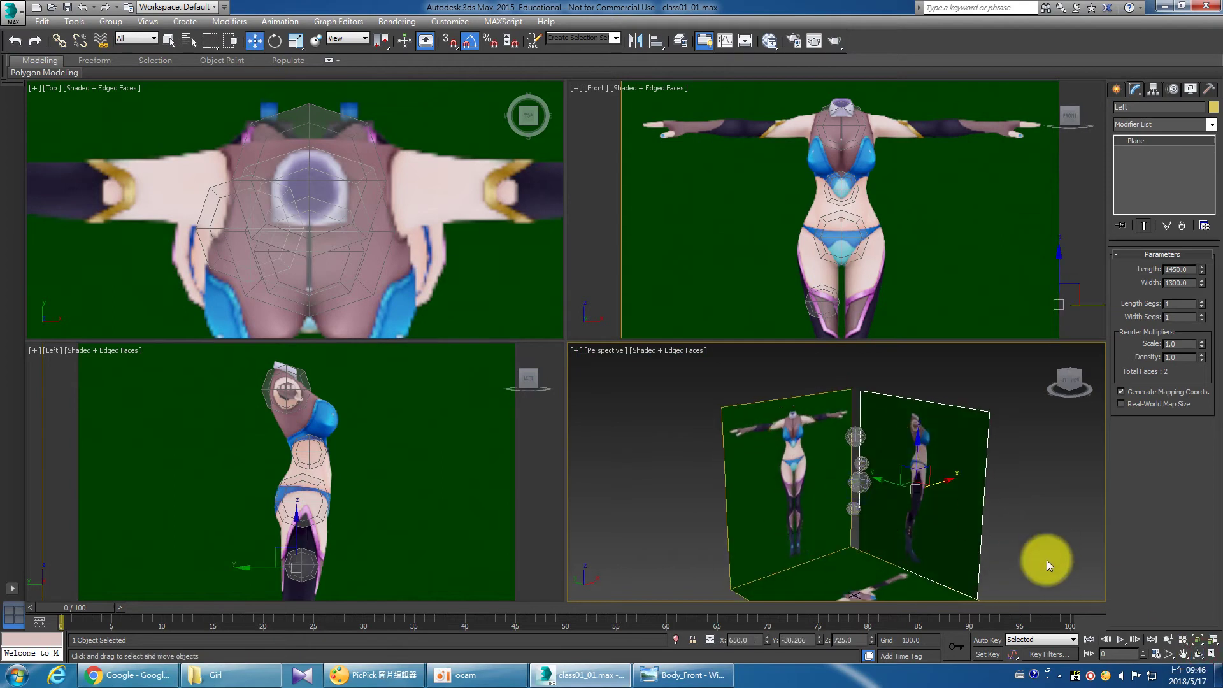
pyautogui.click(703, 341)
# Add an Edit Poly modifier to the torso sphere Box001 and enter Polygon level.
pyautogui.press('q')
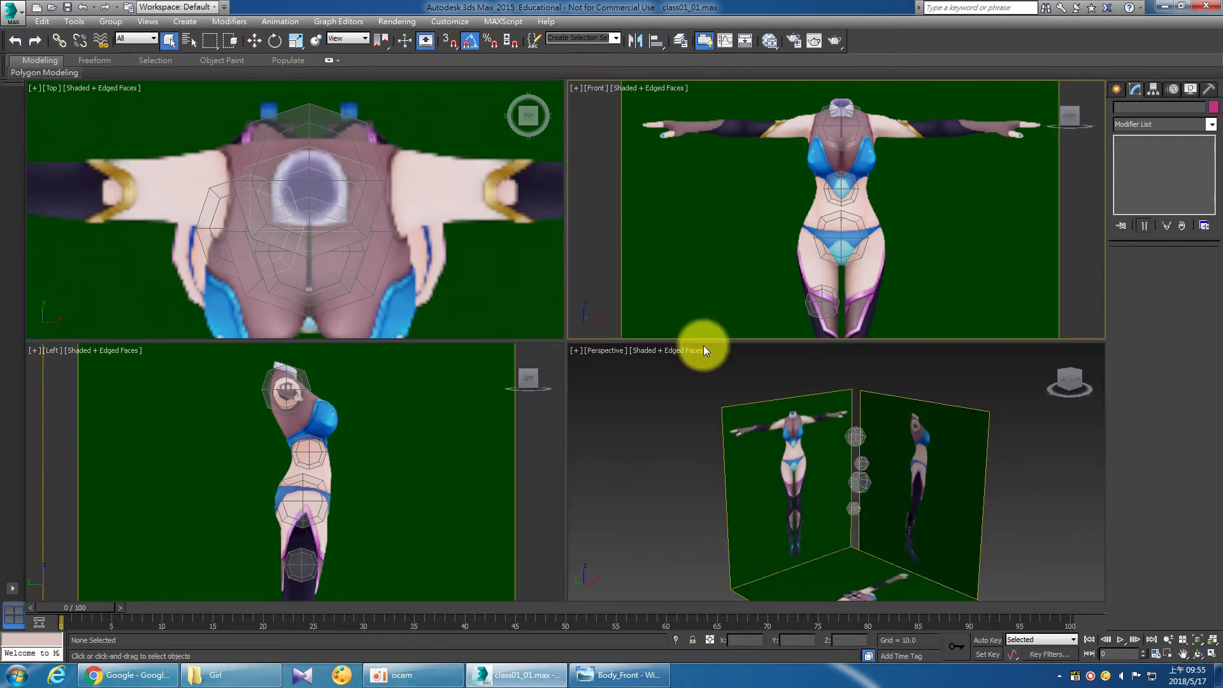
pyautogui.click(836, 124)
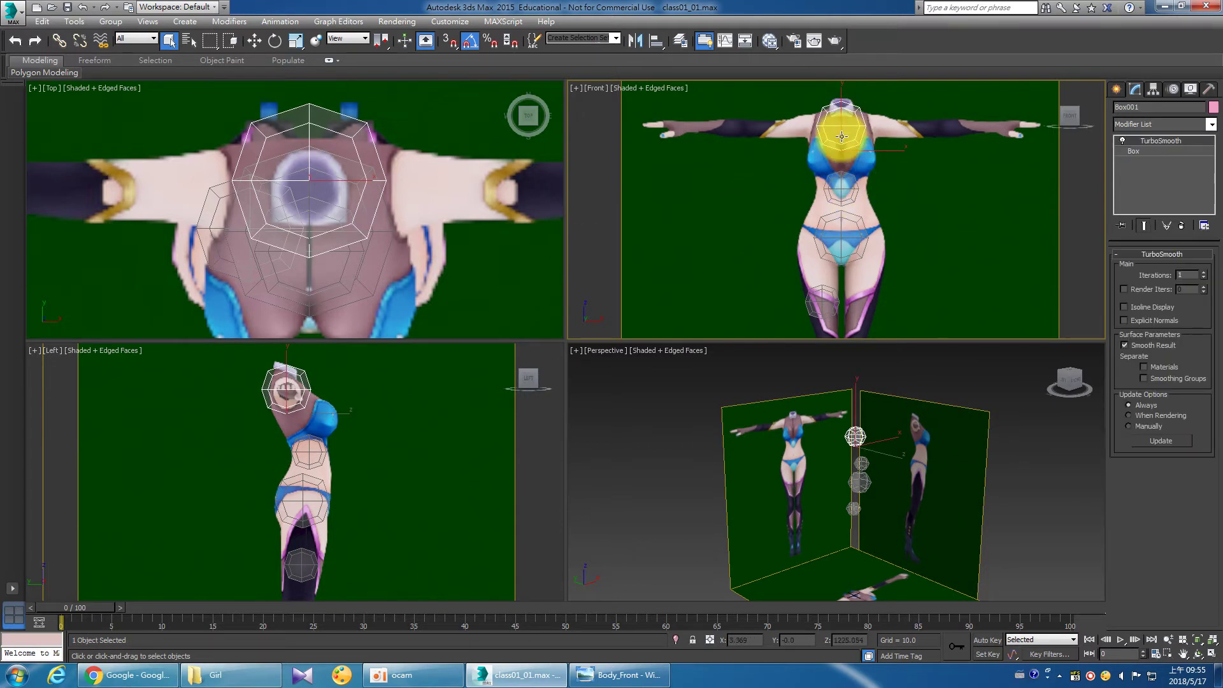
pyautogui.scroll(2, 841, 136)
pyautogui.scroll(3, 844, 150)
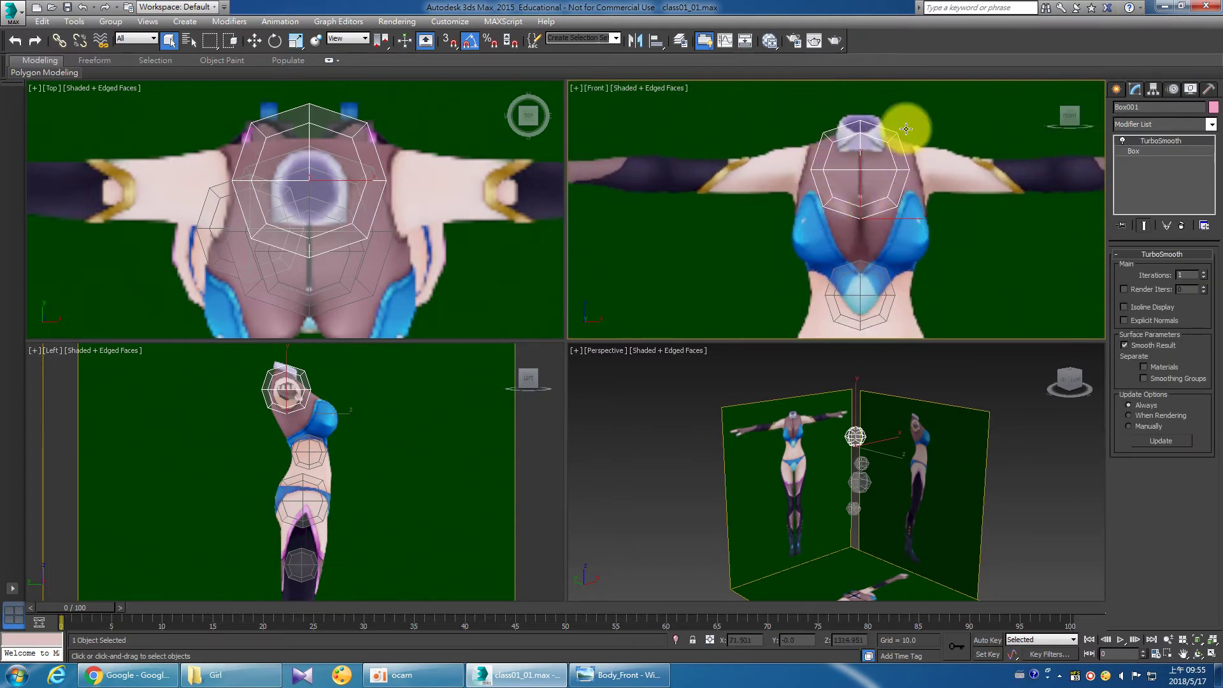
pyautogui.click(1165, 124)
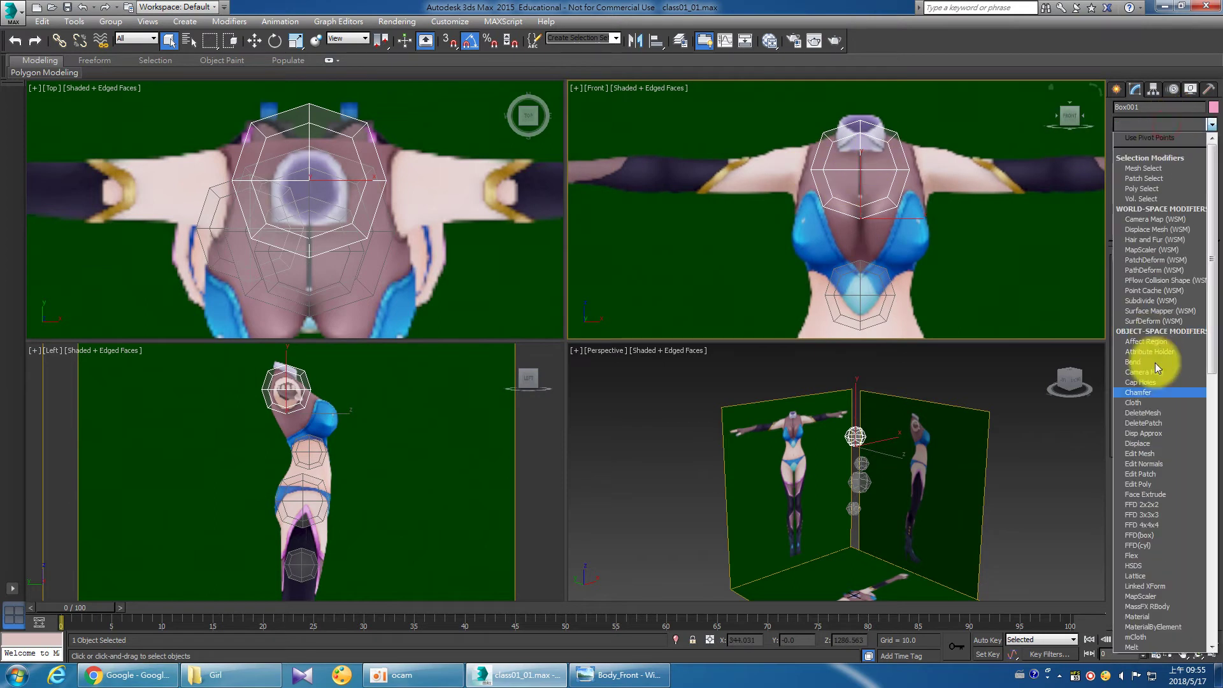
pyautogui.click(1160, 484)
pyautogui.click(1133, 140)
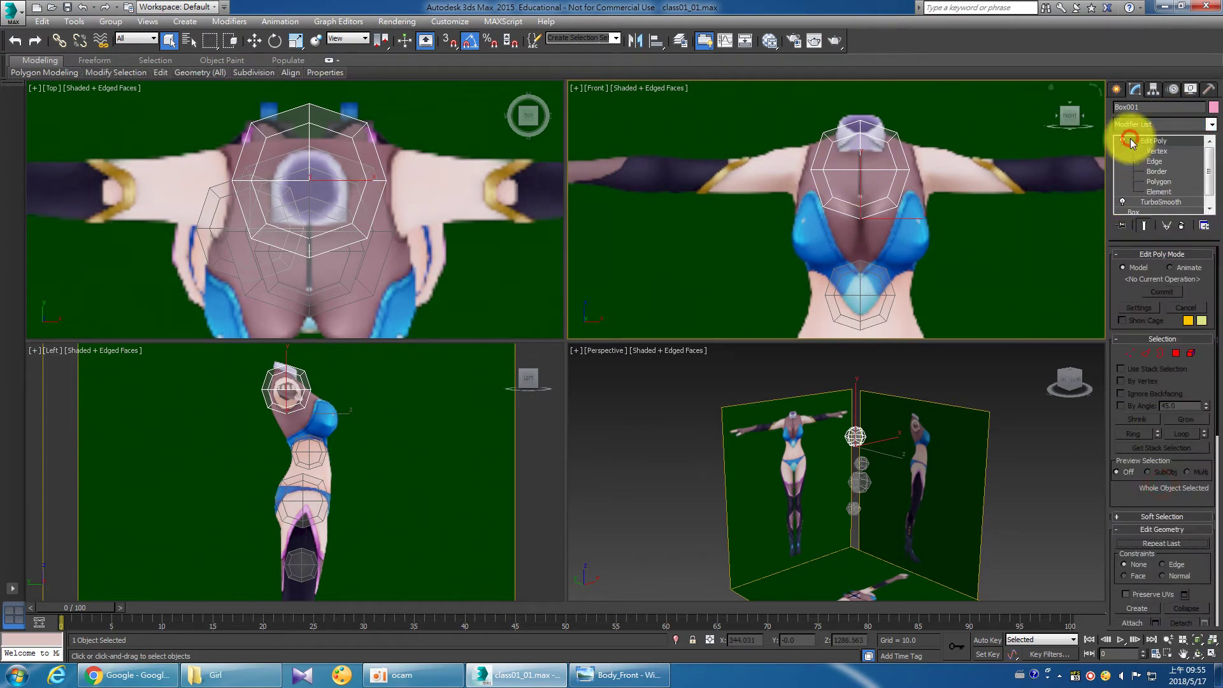
pyautogui.click(1159, 181)
pyautogui.click(1011, 451)
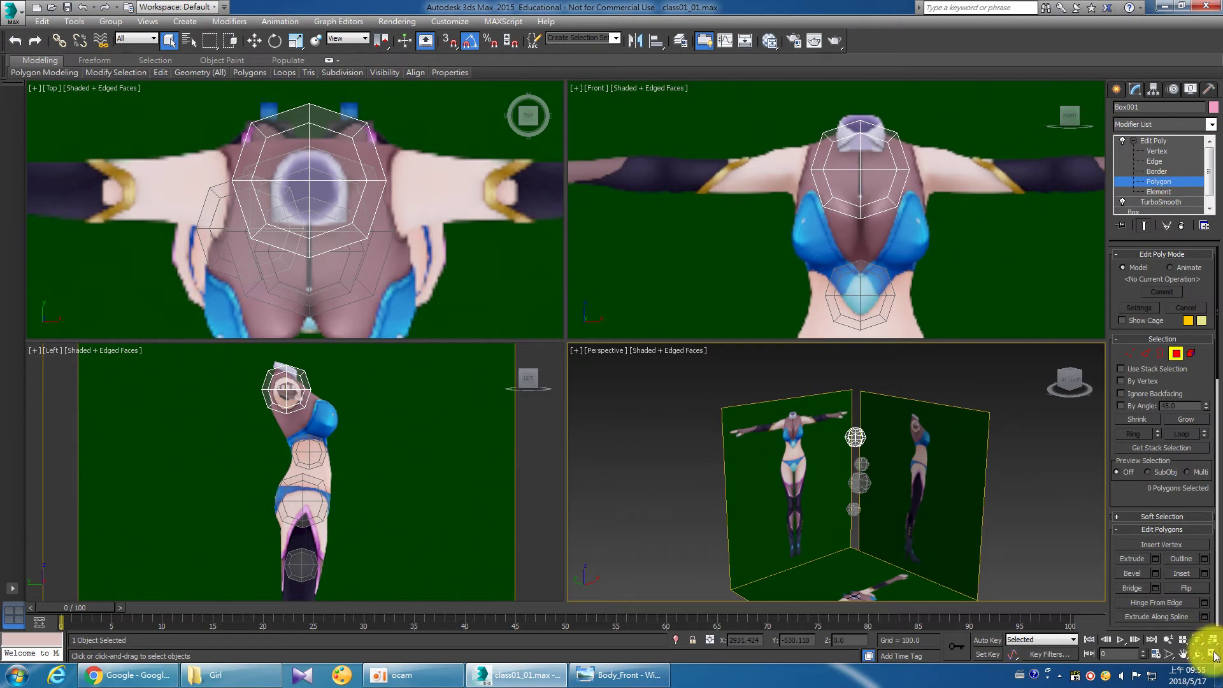
# Select the right half of the sphere's polygons in the Front view and delete them.
pyautogui.click(1212, 654)
pyautogui.scroll(5, 661, 408)
pyautogui.moveTo(661, 408)
pyautogui.mouseDown()
pyautogui.moveTo(655, 385)
pyautogui.moveTo(658, 412)
pyautogui.moveTo(637, 412)
pyautogui.moveTo(684, 412)
pyautogui.moveTo(554, 404)
pyautogui.mouseUp()
pyautogui.rightClick(559, 404)
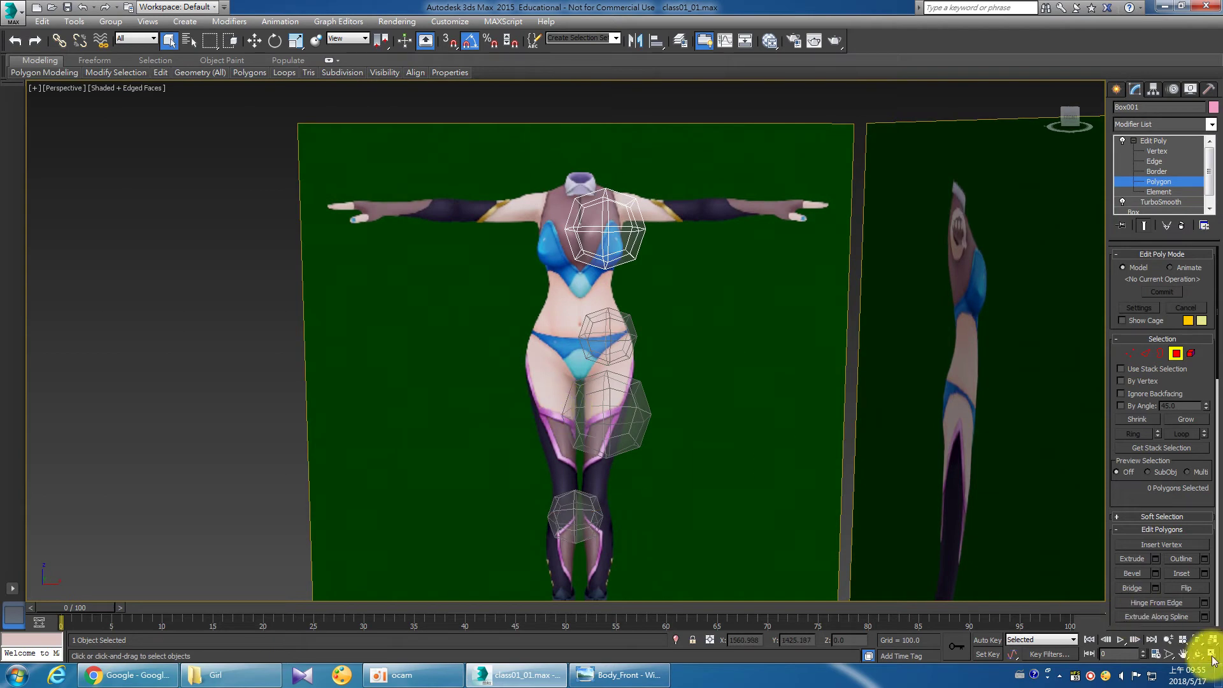
pyautogui.click(1212, 654)
pyautogui.click(897, 218)
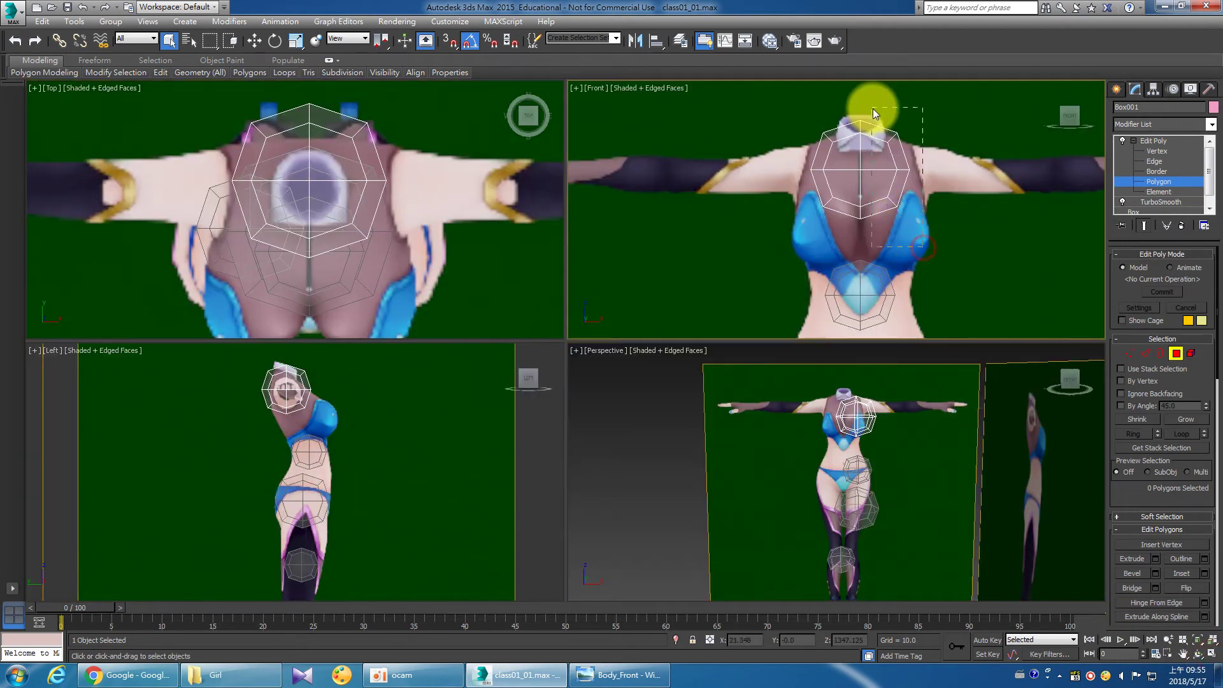
pyautogui.moveTo(876, 113); pyautogui.dragTo(871, 108)
pyautogui.press('Delete')
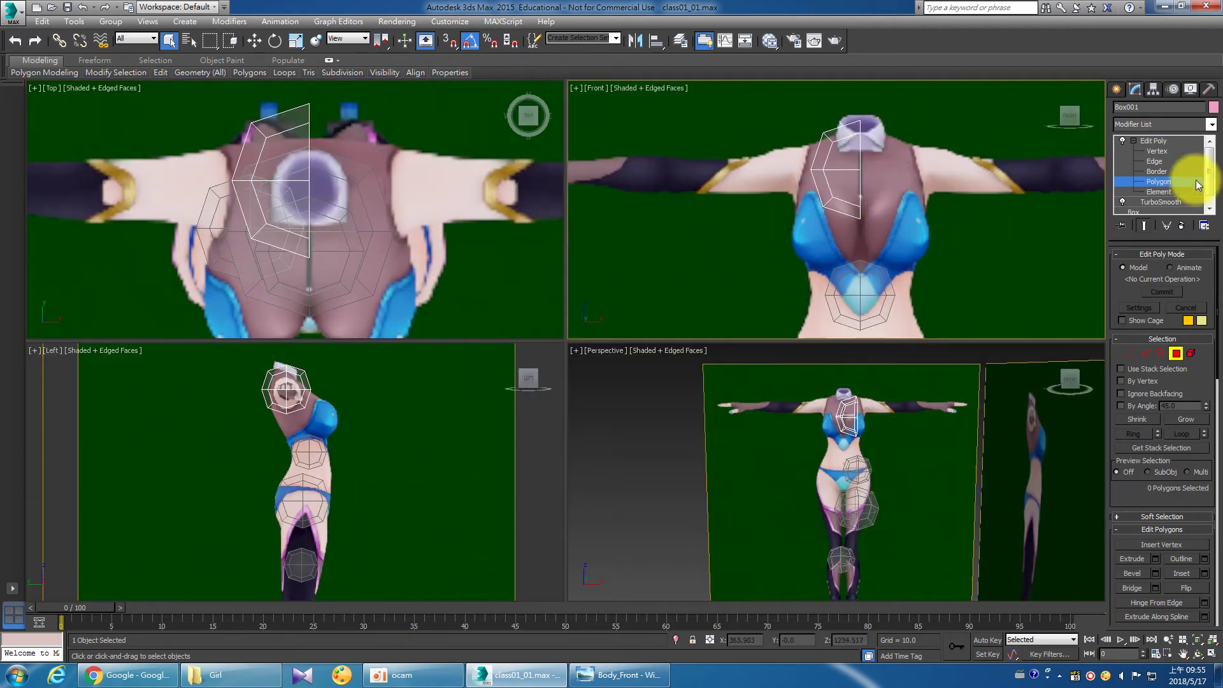
pyautogui.click(1072, 402)
pyautogui.click(1197, 654)
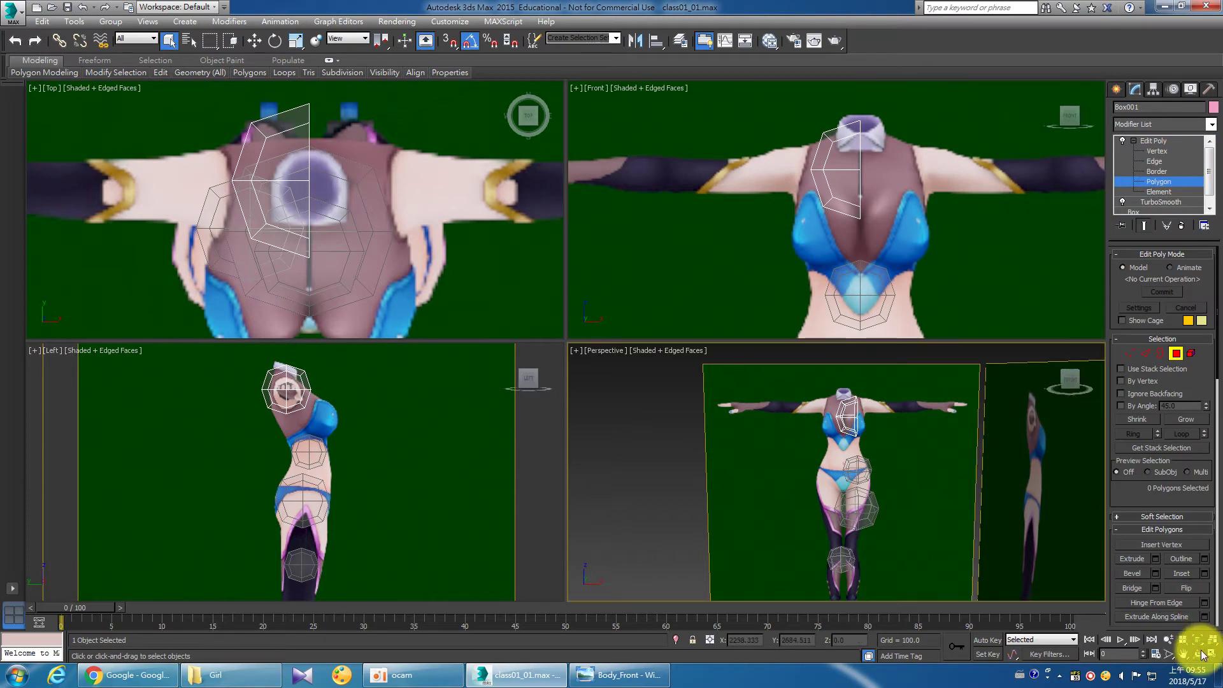
pyautogui.moveTo(836, 463)
pyautogui.mouseDown()
pyautogui.moveTo(863, 474)
pyautogui.moveTo(877, 454)
pyautogui.moveTo(864, 446)
pyautogui.moveTo(891, 494)
pyautogui.moveTo(846, 464)
pyautogui.mouseUp()
# Extrude four side polygons of the half torso about 800 units out to the reference wrist.
pyautogui.rightClick(846, 464)
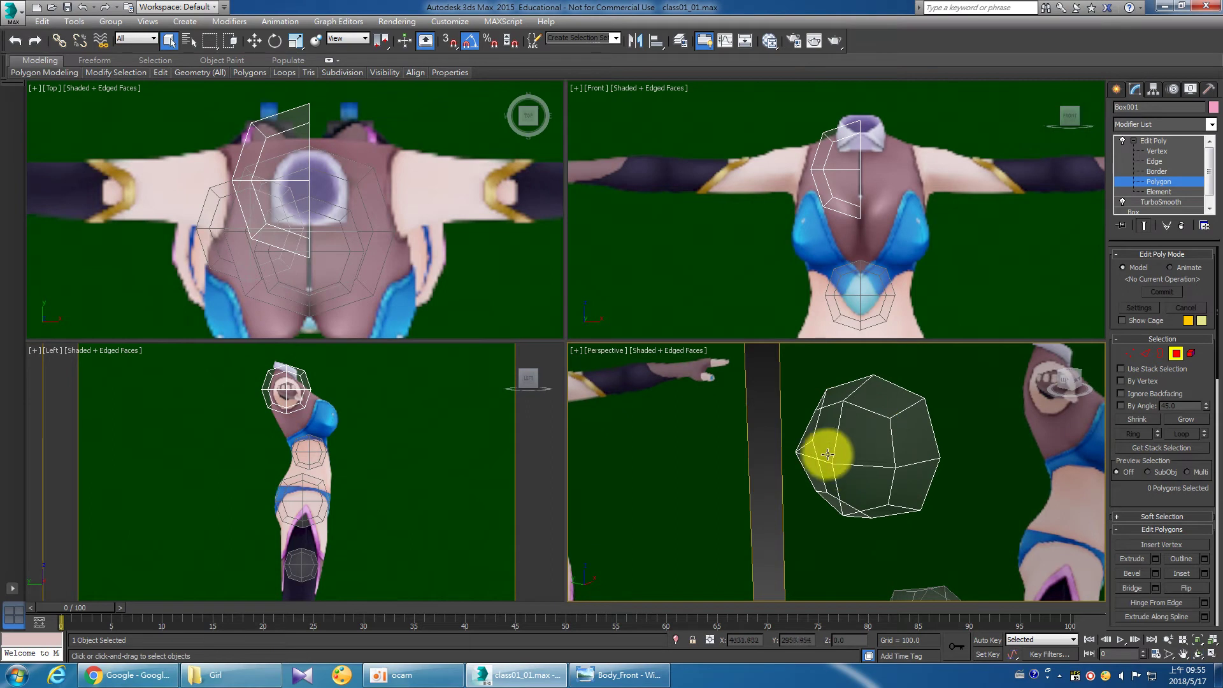
pyautogui.click(819, 440)
pyautogui.keyDown('ctrl'); pyautogui.click(831, 480); pyautogui.keyUp('ctrl')
pyautogui.keyDown('ctrl'); pyautogui.click(866, 487); pyautogui.keyUp('ctrl')
pyautogui.keyDown('ctrl'); pyautogui.click(868, 437); pyautogui.keyUp('ctrl')
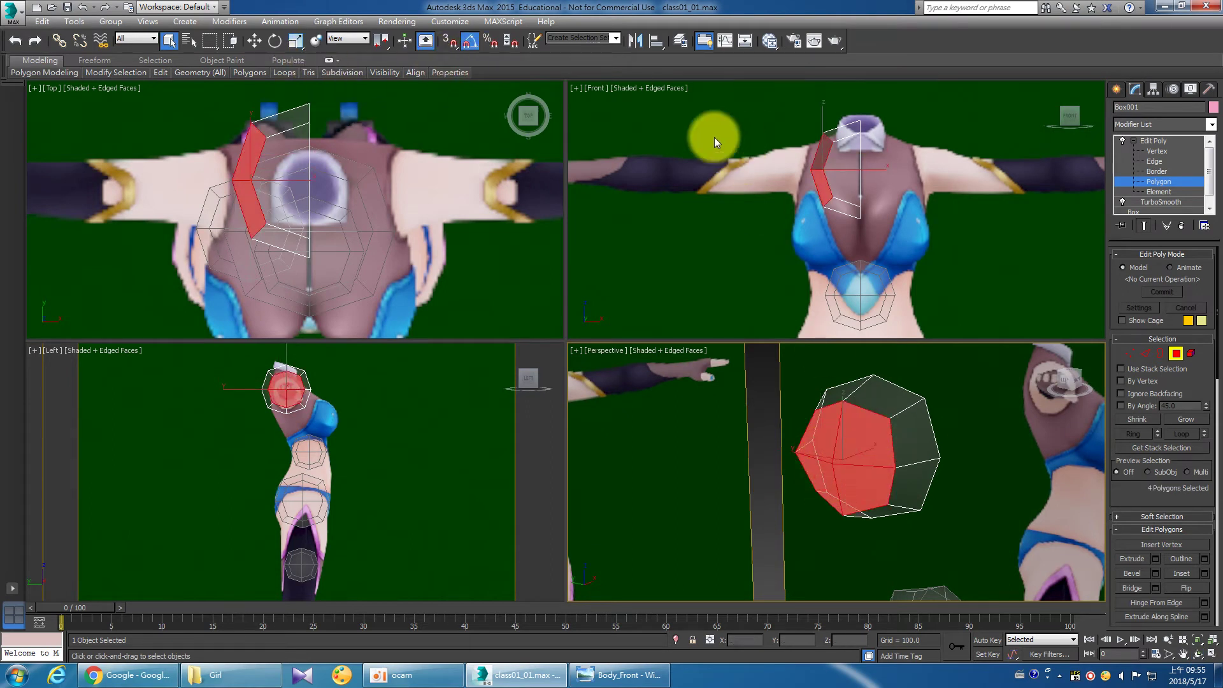
pyautogui.scroll(-4, 764, 139)
pyautogui.scroll(2, 755, 140)
pyautogui.rightClick(742, 195)
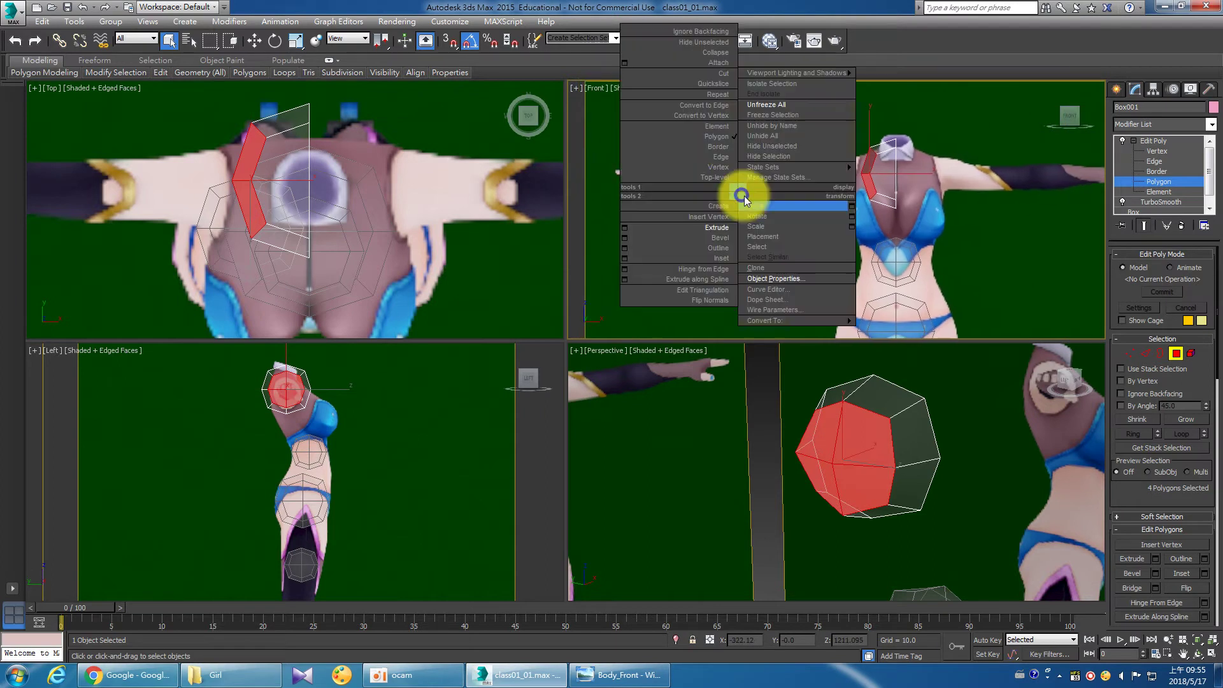
pyautogui.click(625, 228)
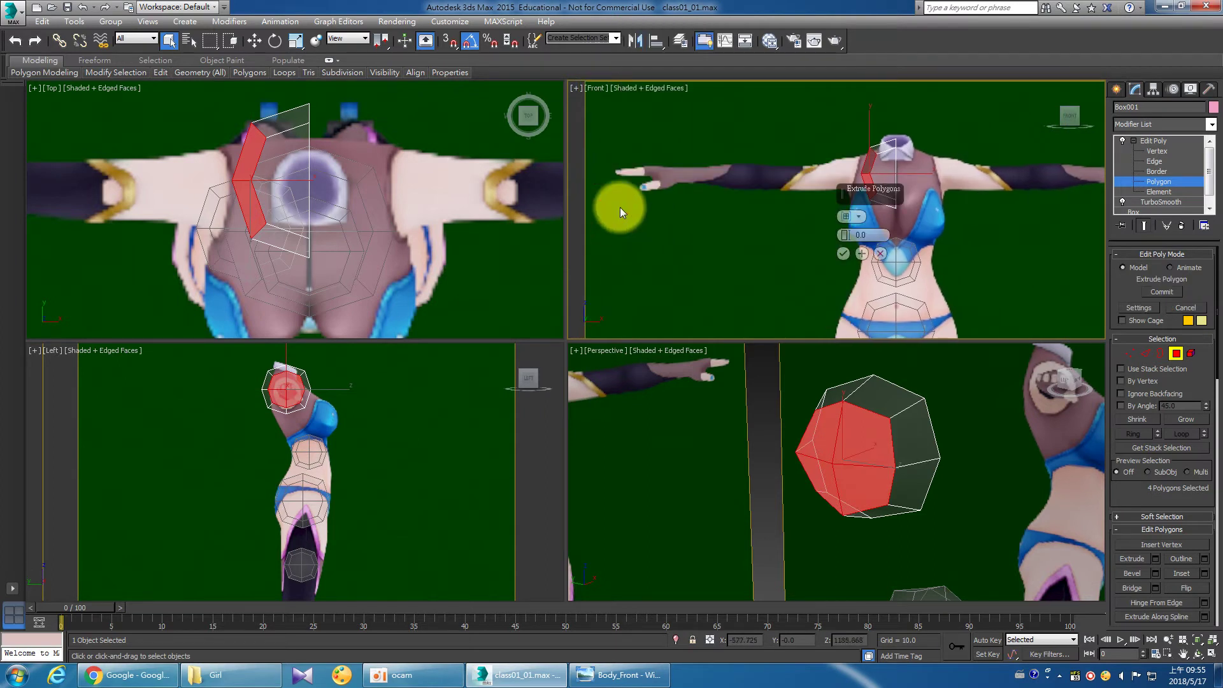
pyautogui.moveTo(846, 235)
pyautogui.mouseDown()
pyautogui.moveTo(847, 607)
pyautogui.moveTo(822, 543)
pyautogui.mouseUp()
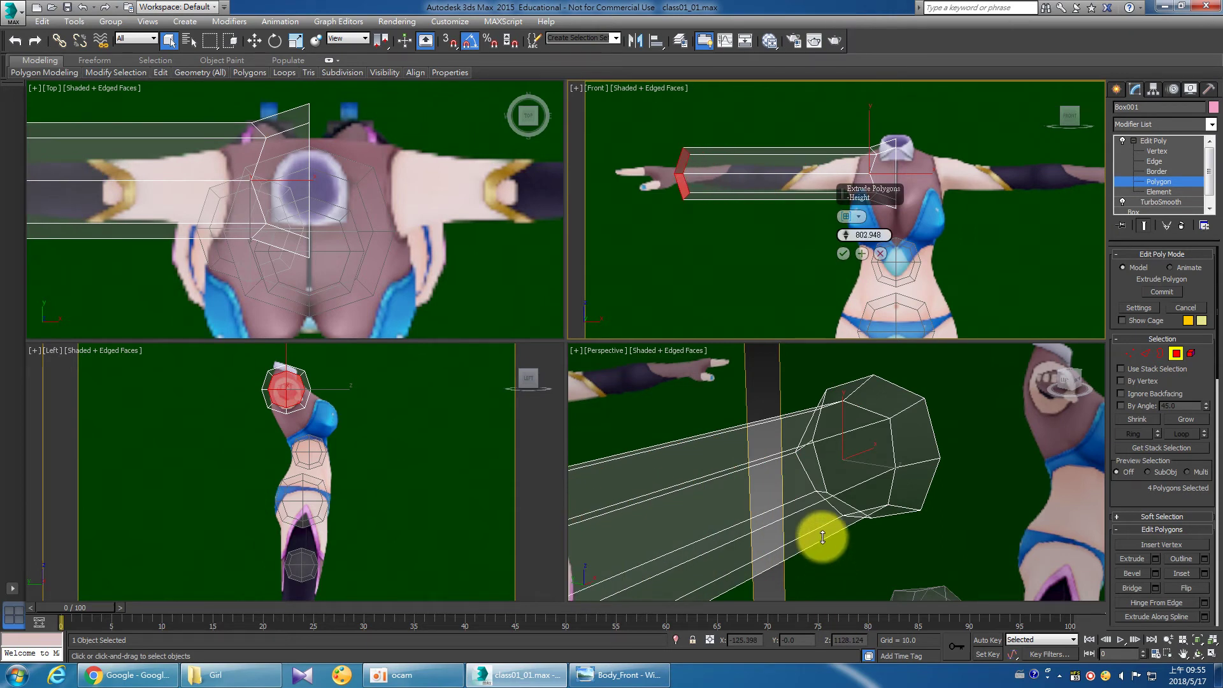
pyautogui.click(845, 252)
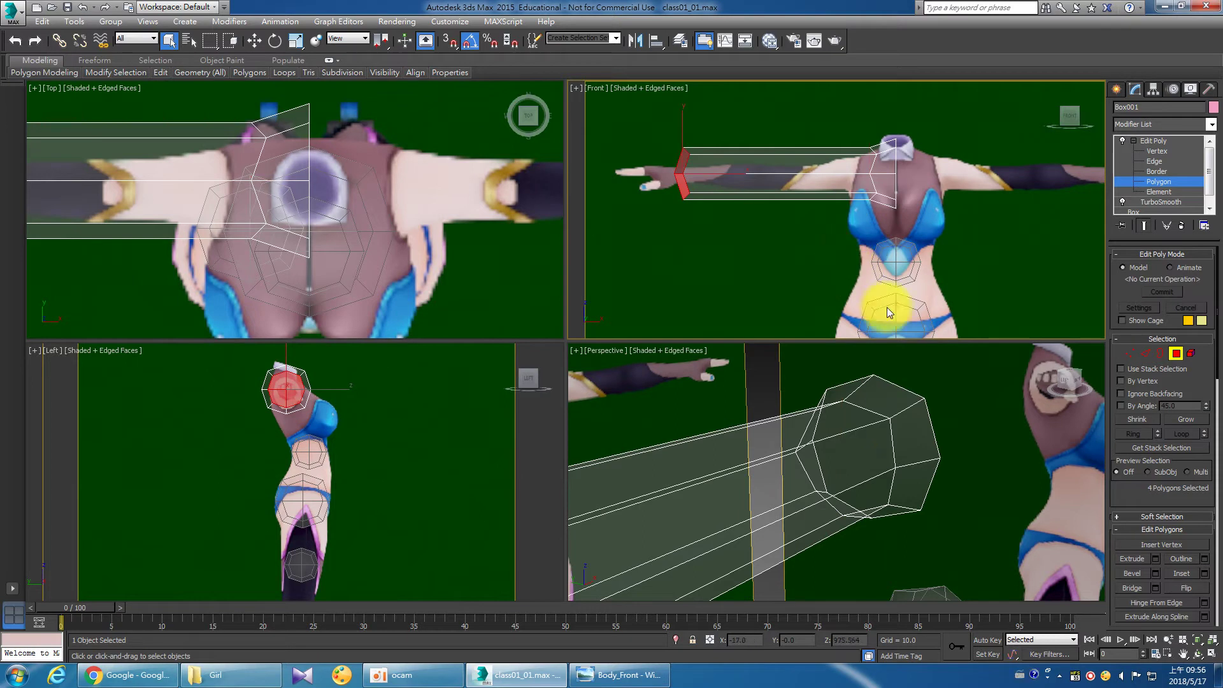
# Uniform-scale the arm's end polygons in local space to about 40% over the reference wrist.
pyautogui.click(296, 40)
pyautogui.moveTo(254, 128); pyautogui.dragTo(396, 210, button='middle')
pyautogui.moveTo(244, 194); pyautogui.dragTo(193, 204, button='middle')
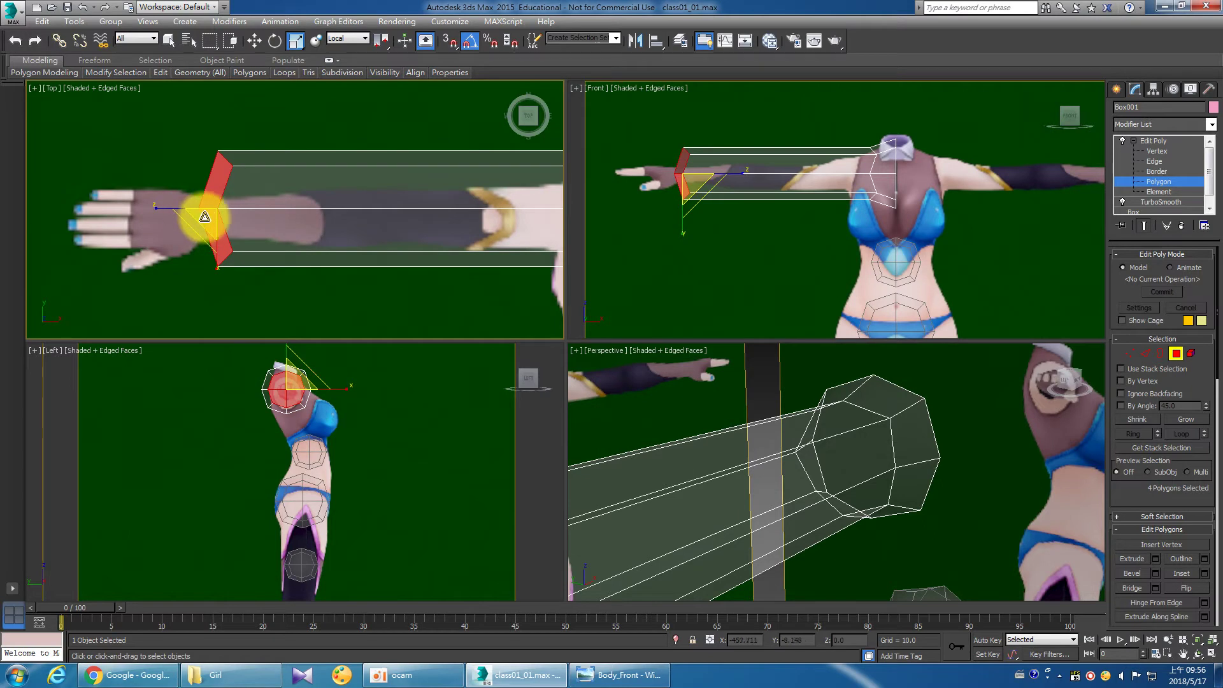
pyautogui.moveTo(205, 216); pyautogui.dragTo(218, 341)
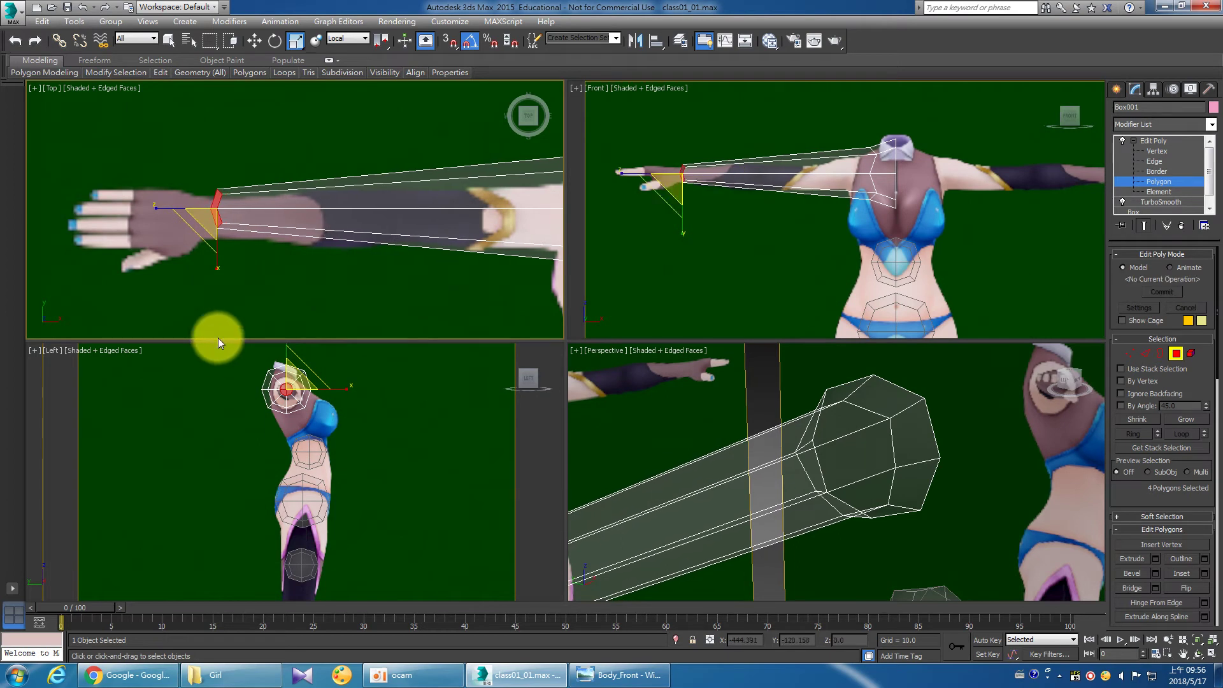
# Switch to the Move tool and reframe the top view on the shoulder polygons.
pyautogui.click(254, 46)
pyautogui.scroll(-2, 287, 226)
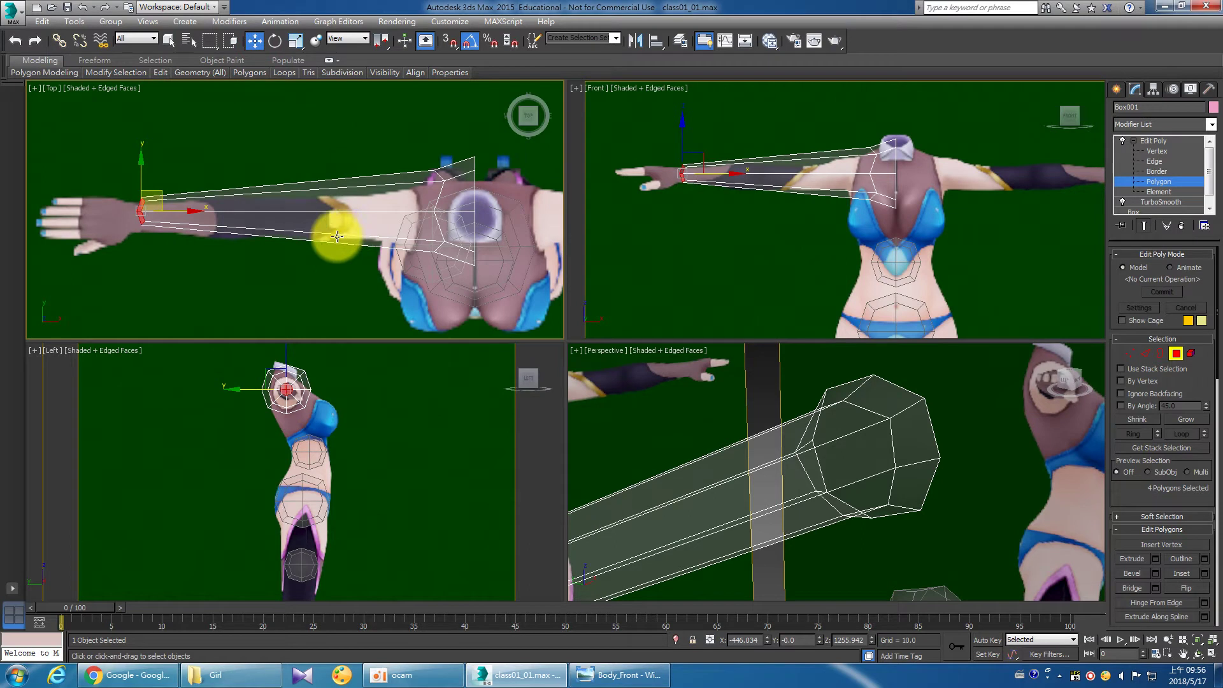
pyautogui.moveTo(317, 212); pyautogui.dragTo(328, 215, button='middle')
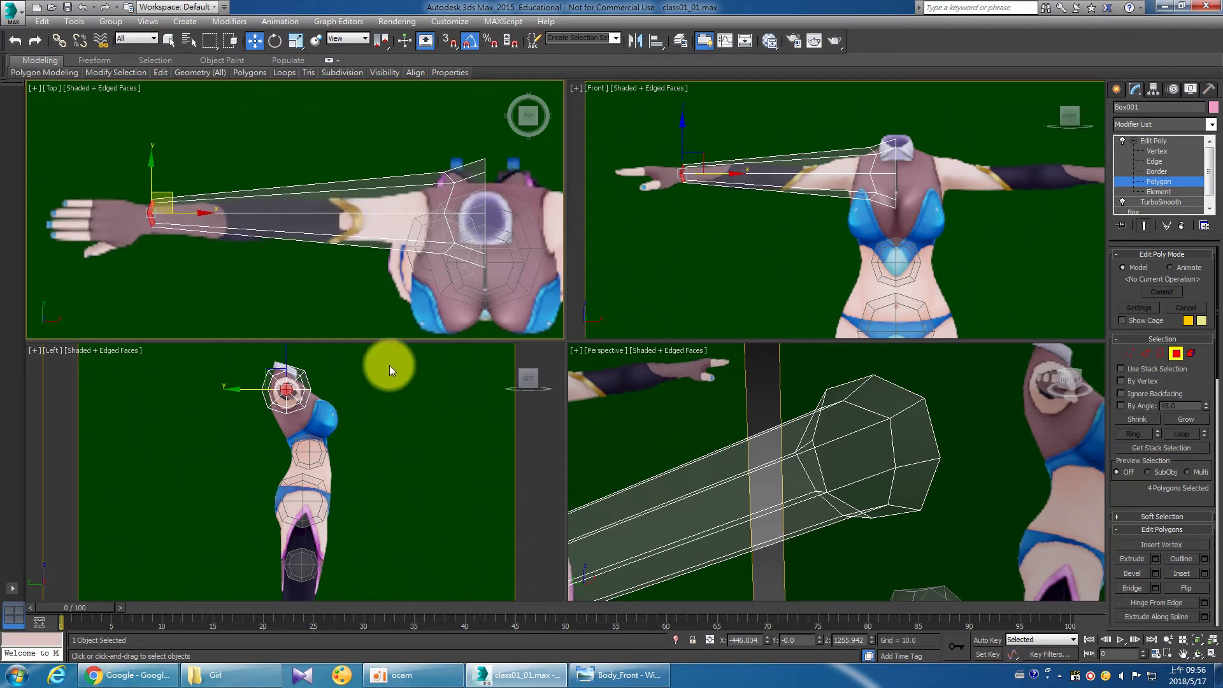
pyautogui.scroll(2, 357, 420)
pyautogui.scroll(2, 274, 411)
pyautogui.scroll(3, 308, 431)
pyautogui.moveTo(308, 431)
pyautogui.mouseDown(button='middle')
pyautogui.moveTo(285, 425)
pyautogui.moveTo(293, 439)
pyautogui.mouseUp(button='middle')
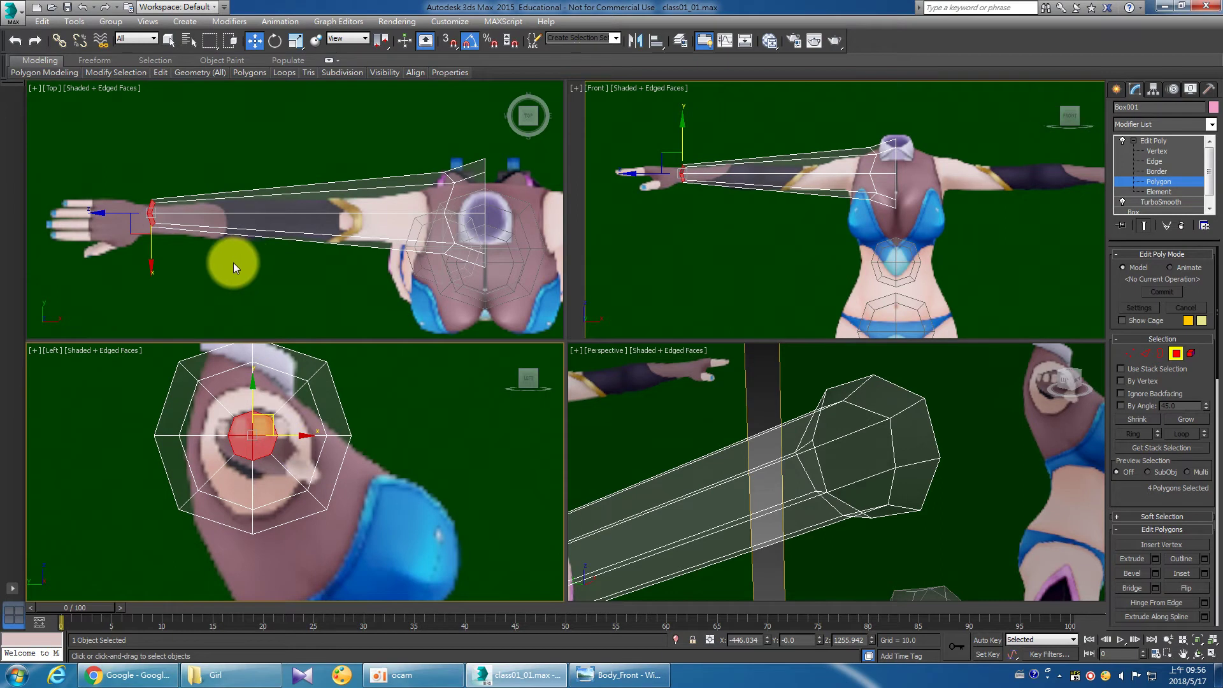
# At object level, shift the Box001 arm-and-torso mesh slightly along Y.
pyautogui.click(1156, 141)
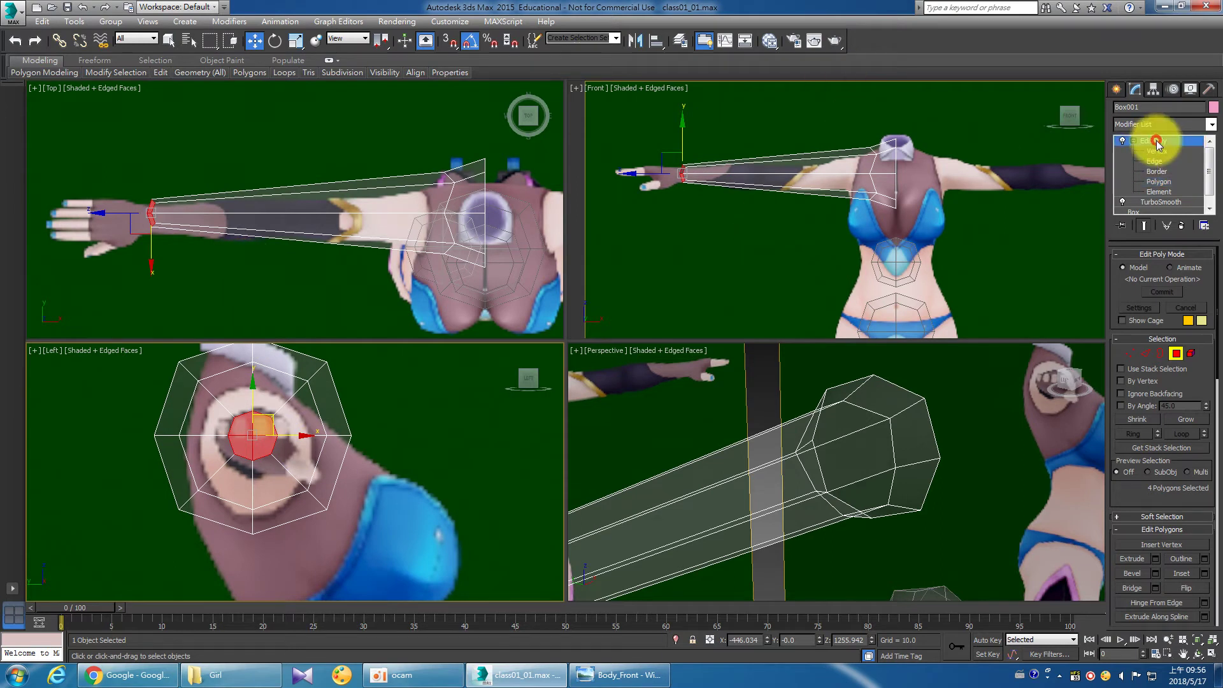
pyautogui.click(499, 260)
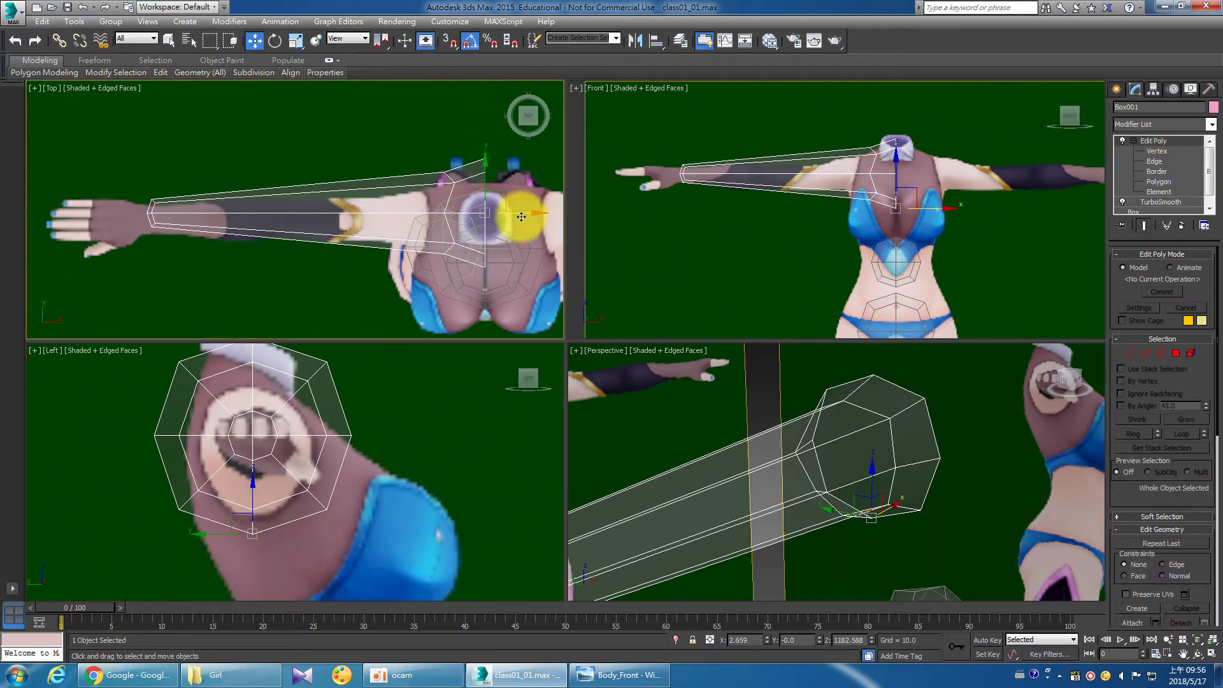
pyautogui.click(501, 187)
pyautogui.click(488, 179)
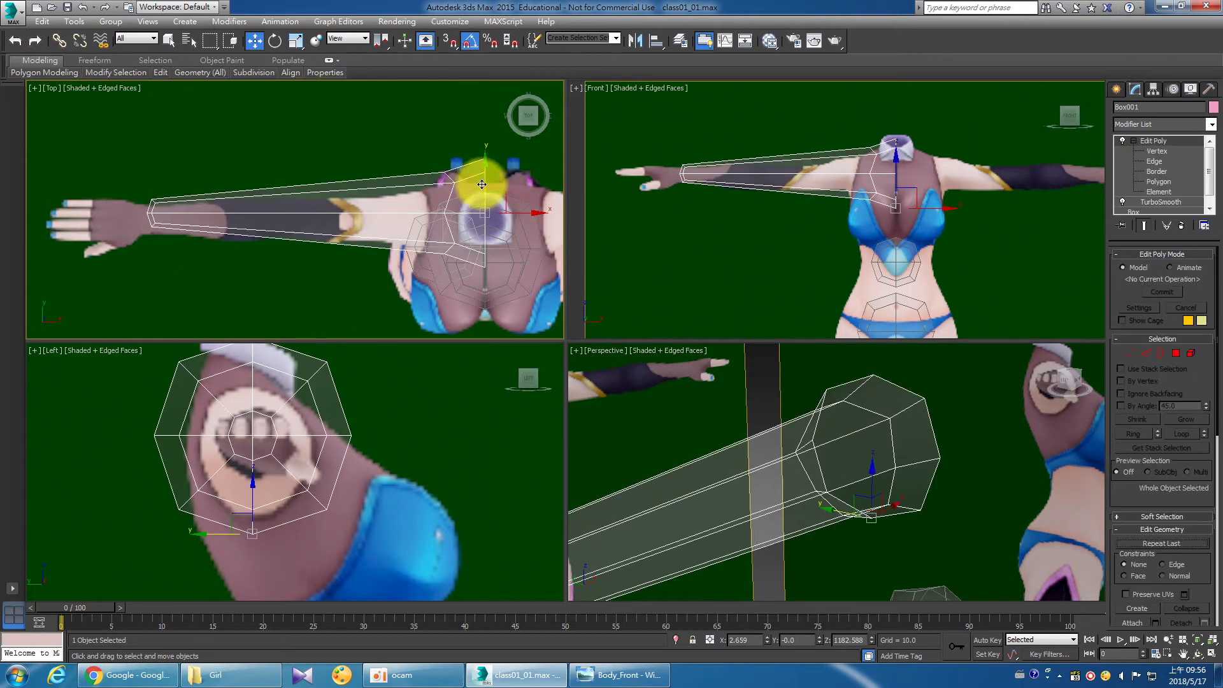
pyautogui.moveTo(484, 172); pyautogui.dragTo(484, 177)
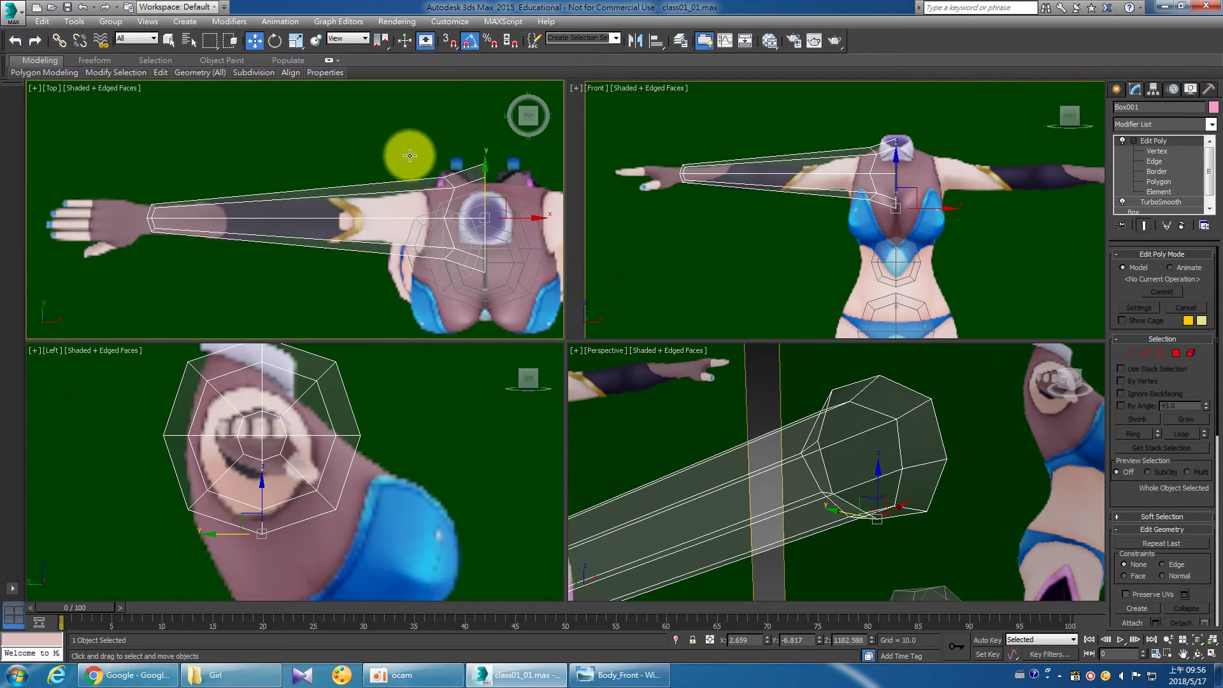
pyautogui.moveTo(485, 179); pyautogui.dragTo(483, 181)
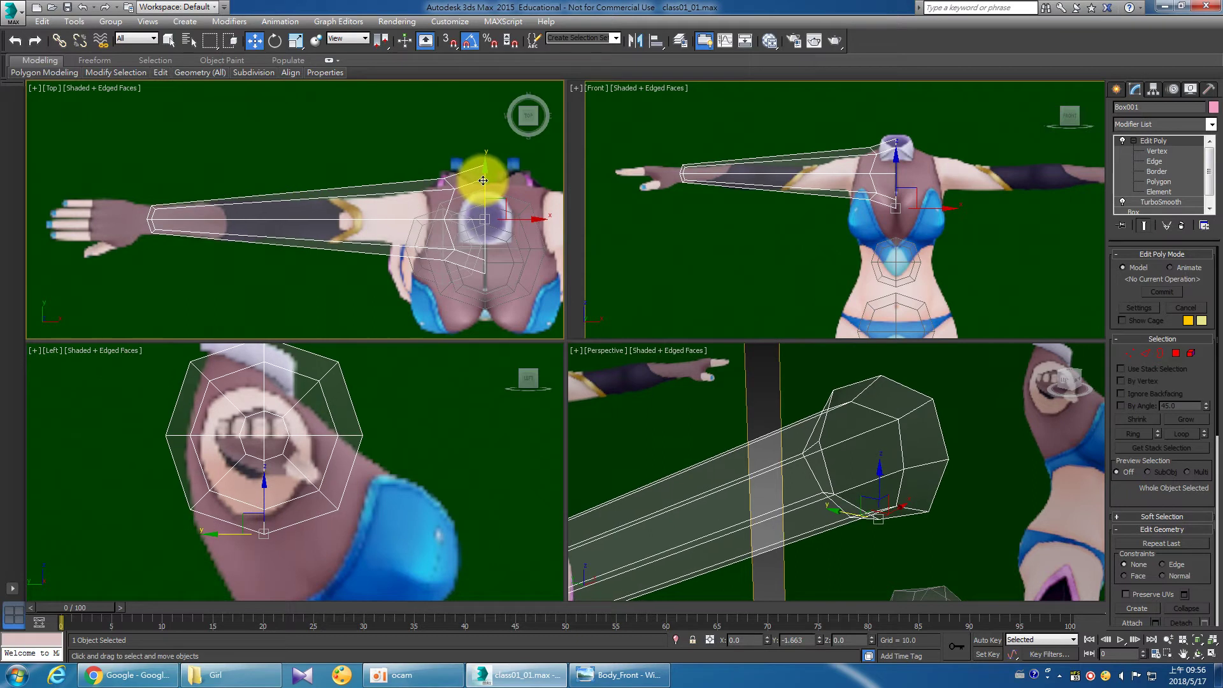
# Nudge the wrist-end vertices left to line up with the reference hand.
pyautogui.click(1156, 151)
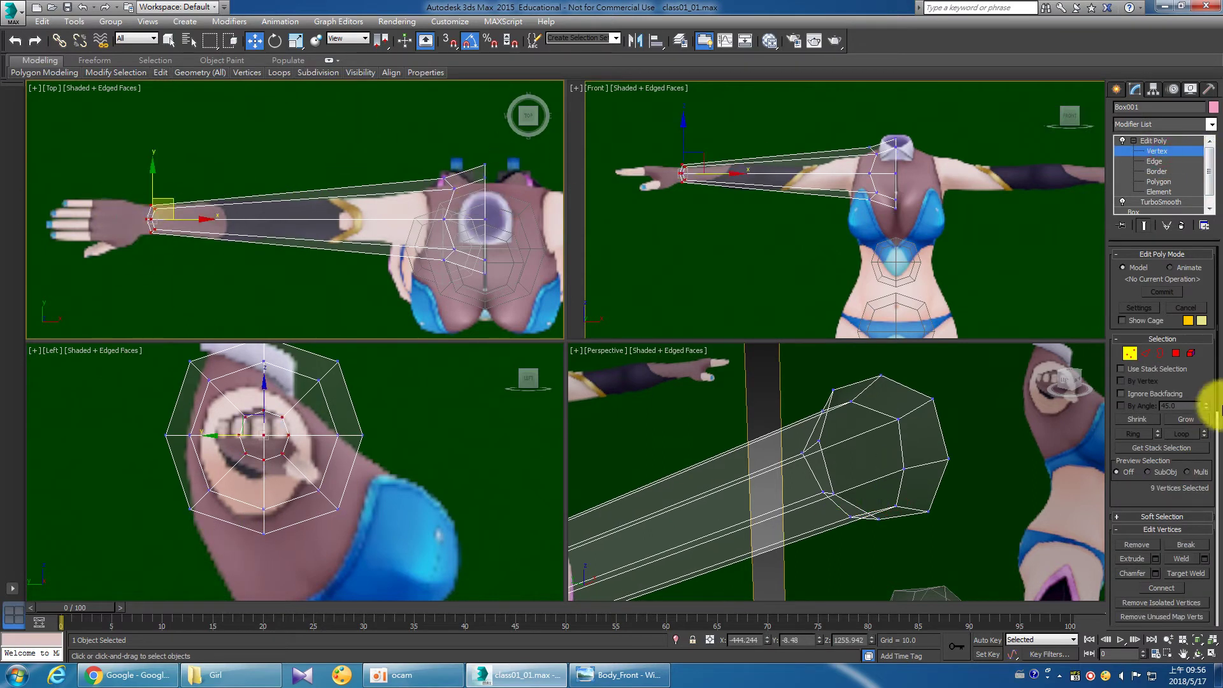
pyautogui.scroll(-5, 1172, 454)
pyautogui.scroll(-5, 1172, 454)
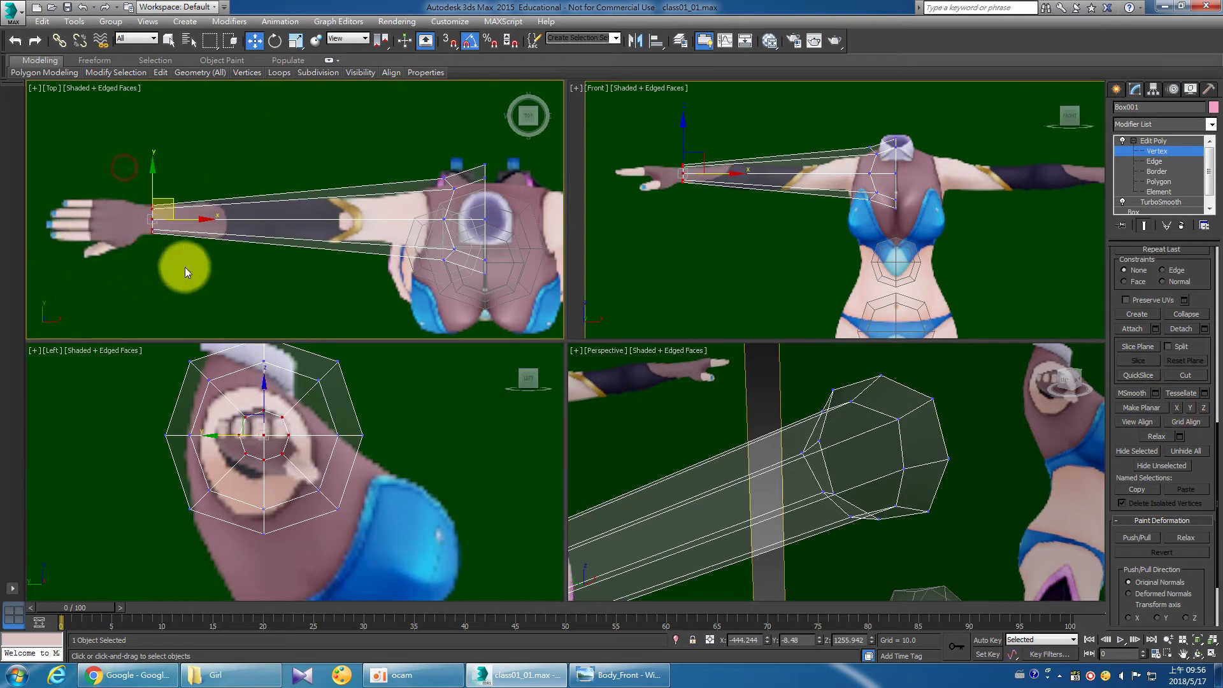
pyautogui.scroll(2, 232, 240)
pyautogui.scroll(1, 188, 234)
pyautogui.scroll(1, 189, 234)
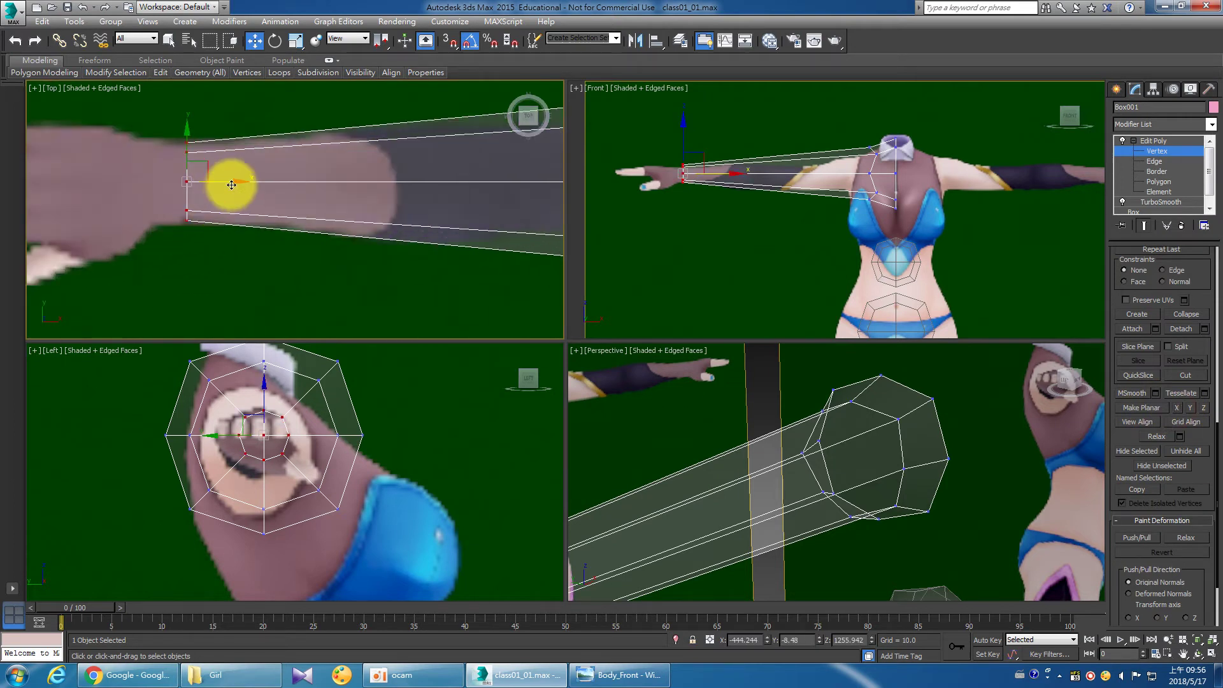
pyautogui.moveTo(207, 183); pyautogui.dragTo(204, 182)
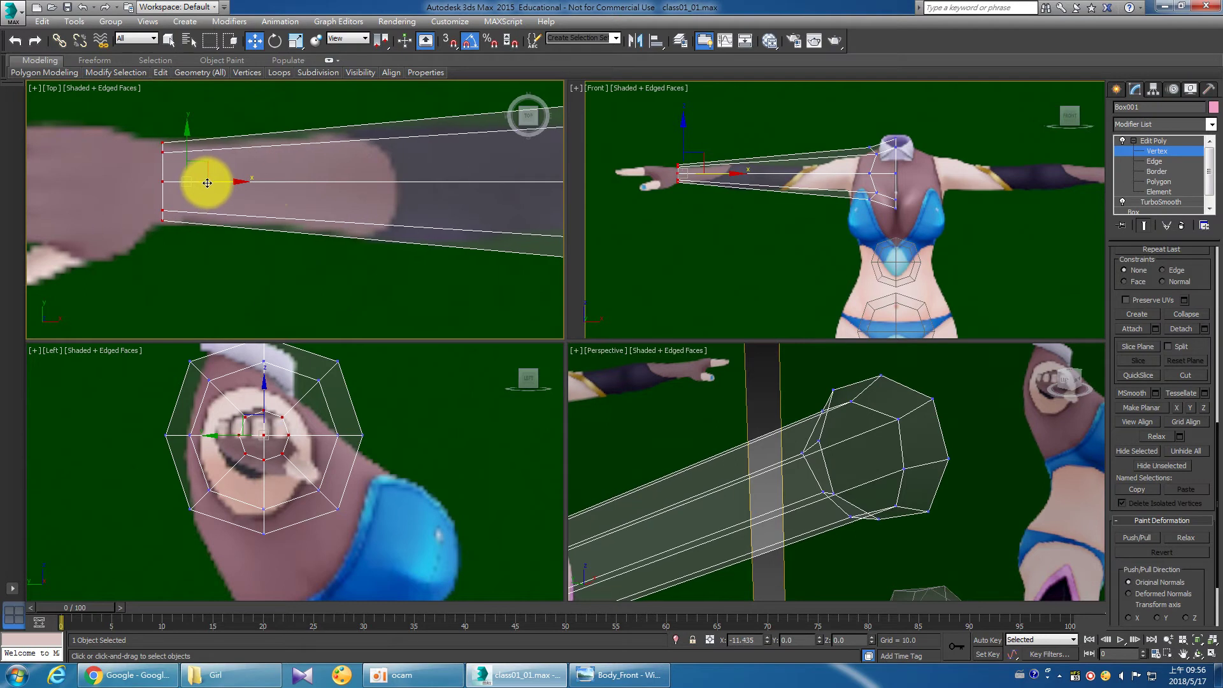
pyautogui.scroll(-5, 411, 233)
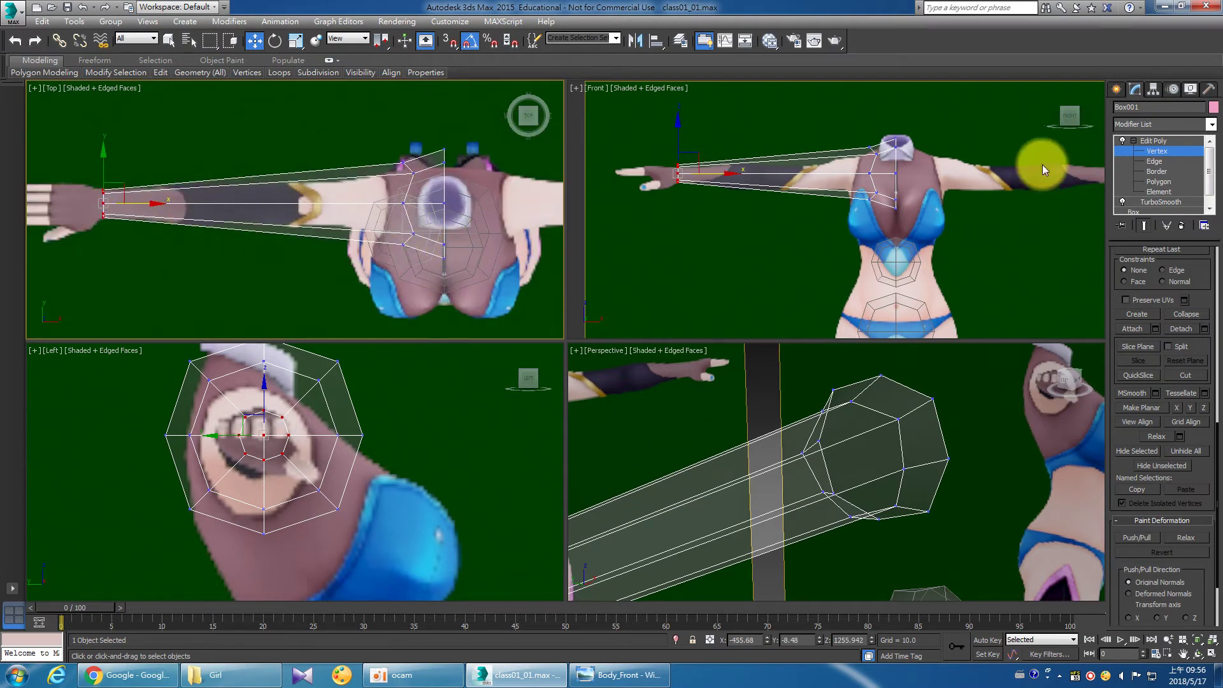
pyautogui.click(1153, 163)
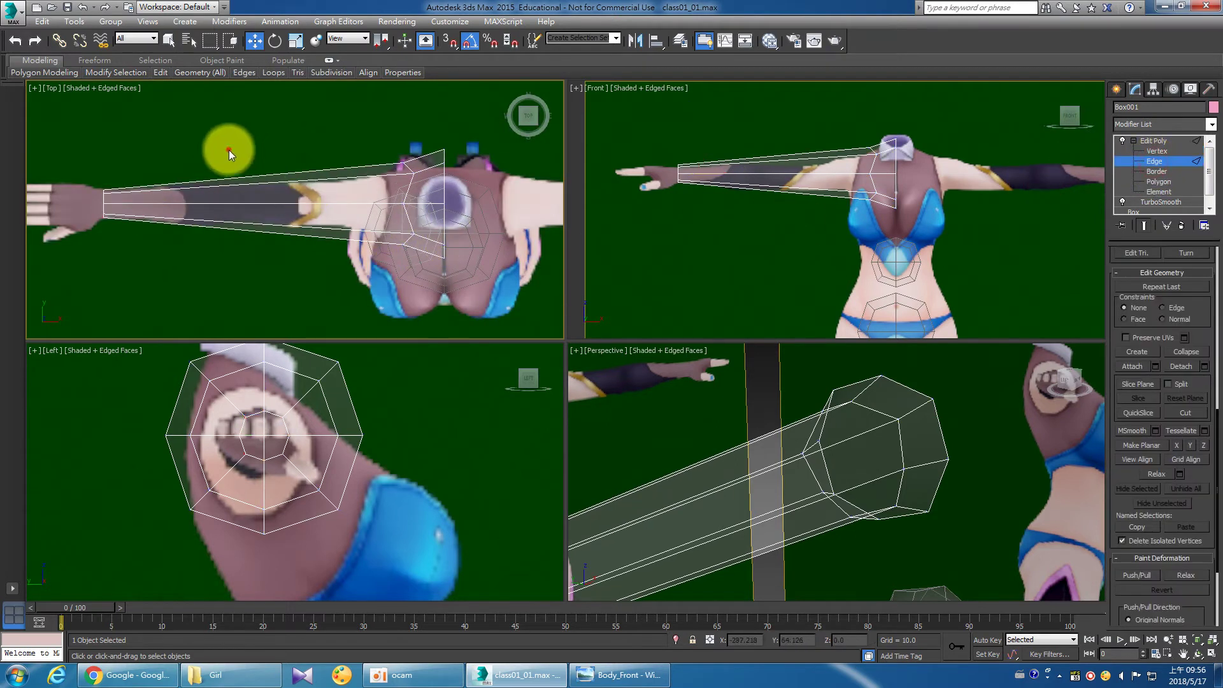
# Connect the arm's lengthwise edges to add one edge loop near the elbow.
pyautogui.moveTo(228, 150); pyautogui.dragTo(375, 225)
pyautogui.rightClick(284, 244)
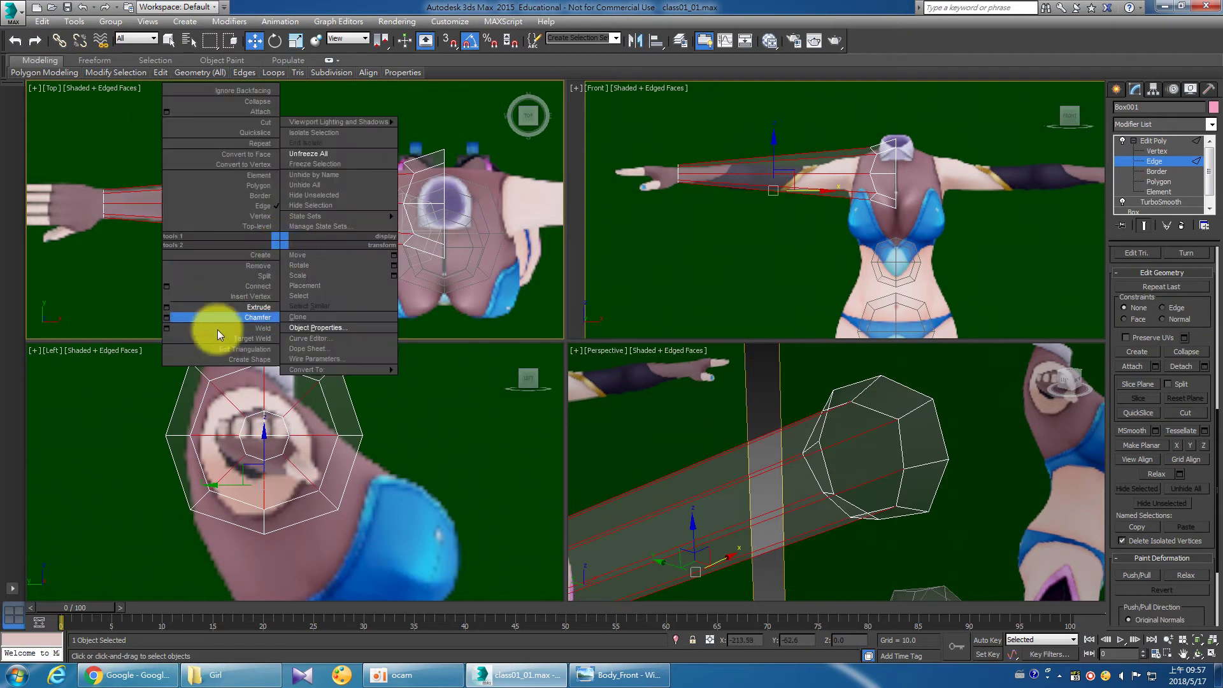
pyautogui.click(166, 286)
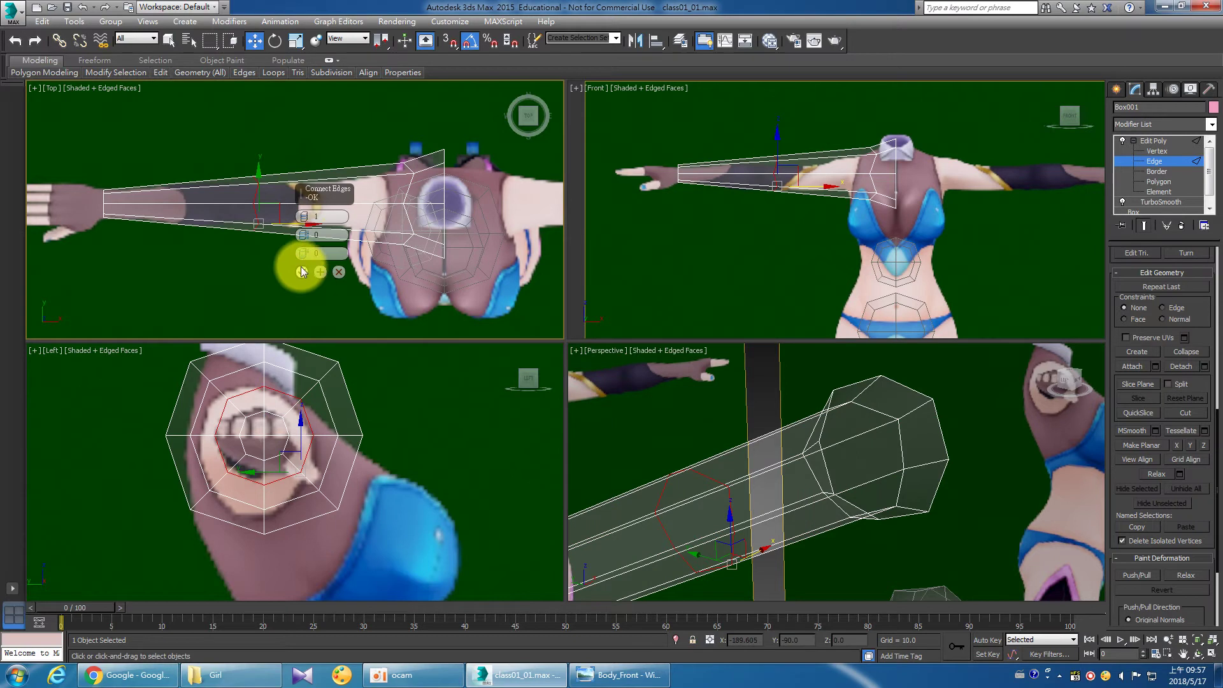
pyautogui.click(301, 270)
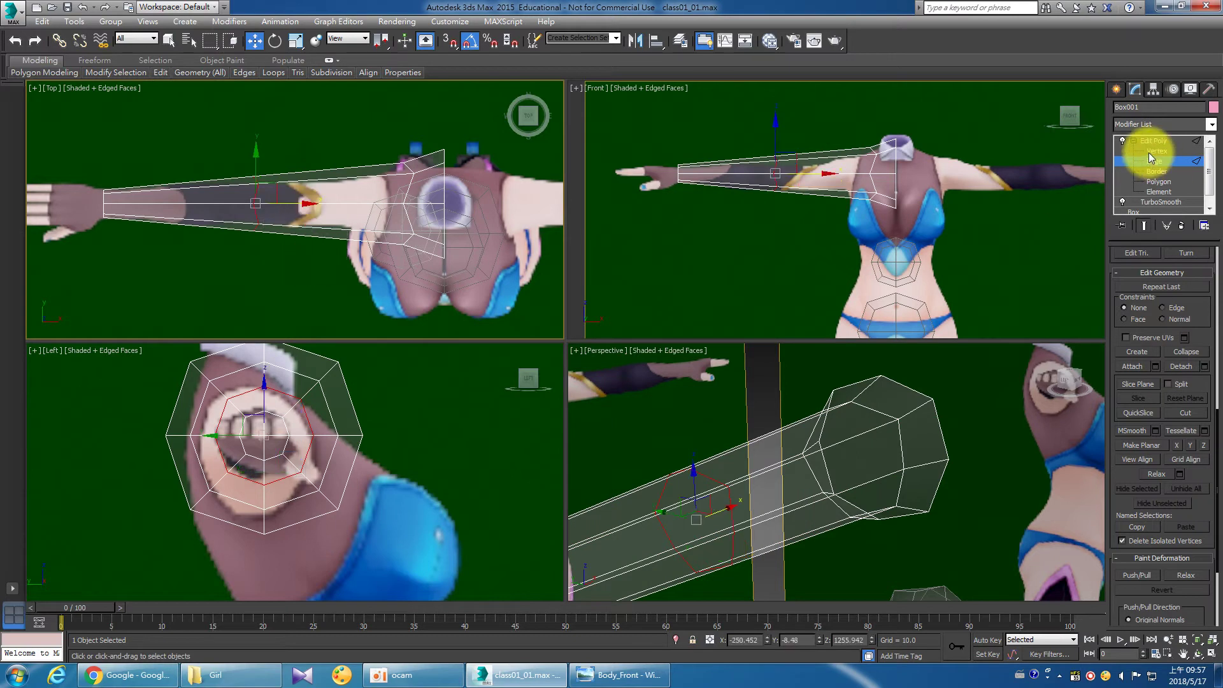
# Cycle through polygon, vertex and edge sub-object levels, ending in Vertex mode.
pyautogui.press('4')
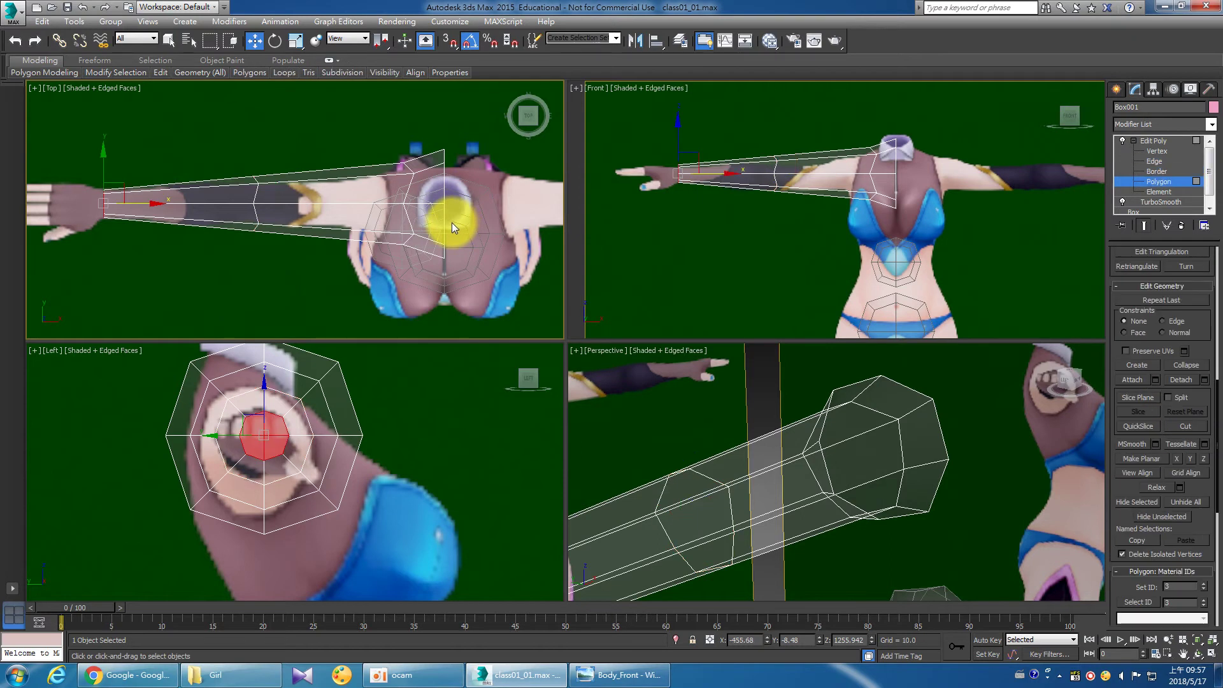
pyautogui.click(1156, 151)
pyautogui.click(1155, 161)
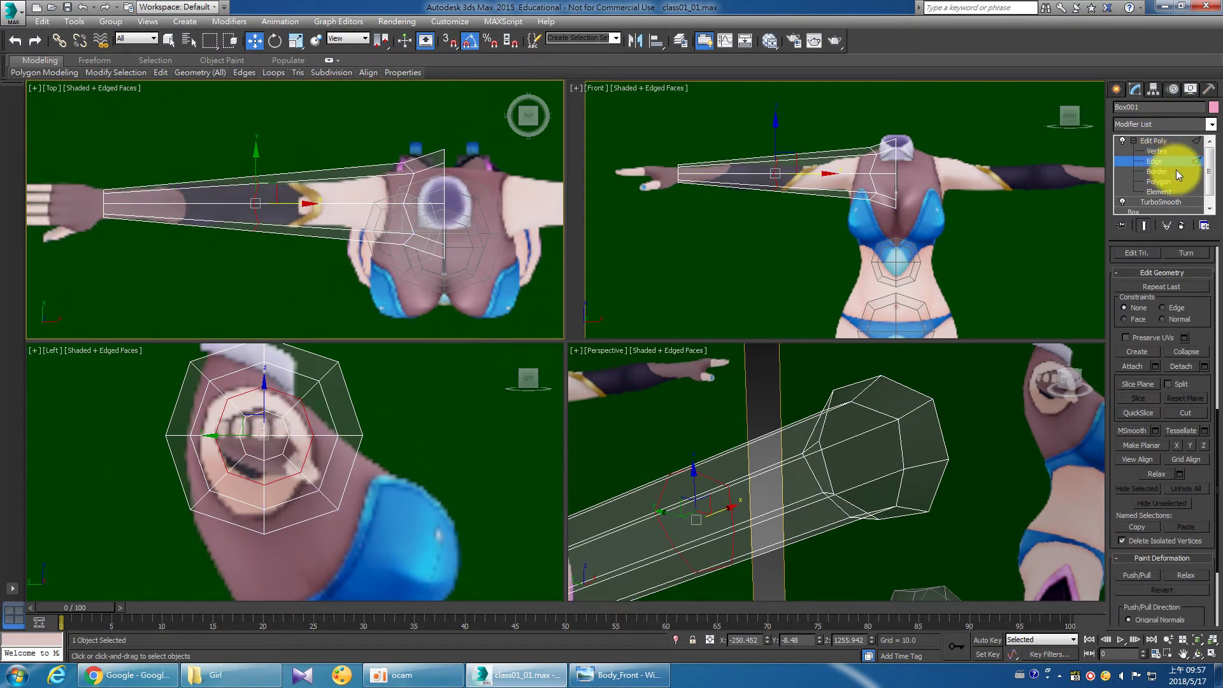
pyautogui.click(1176, 169)
pyautogui.press('4')
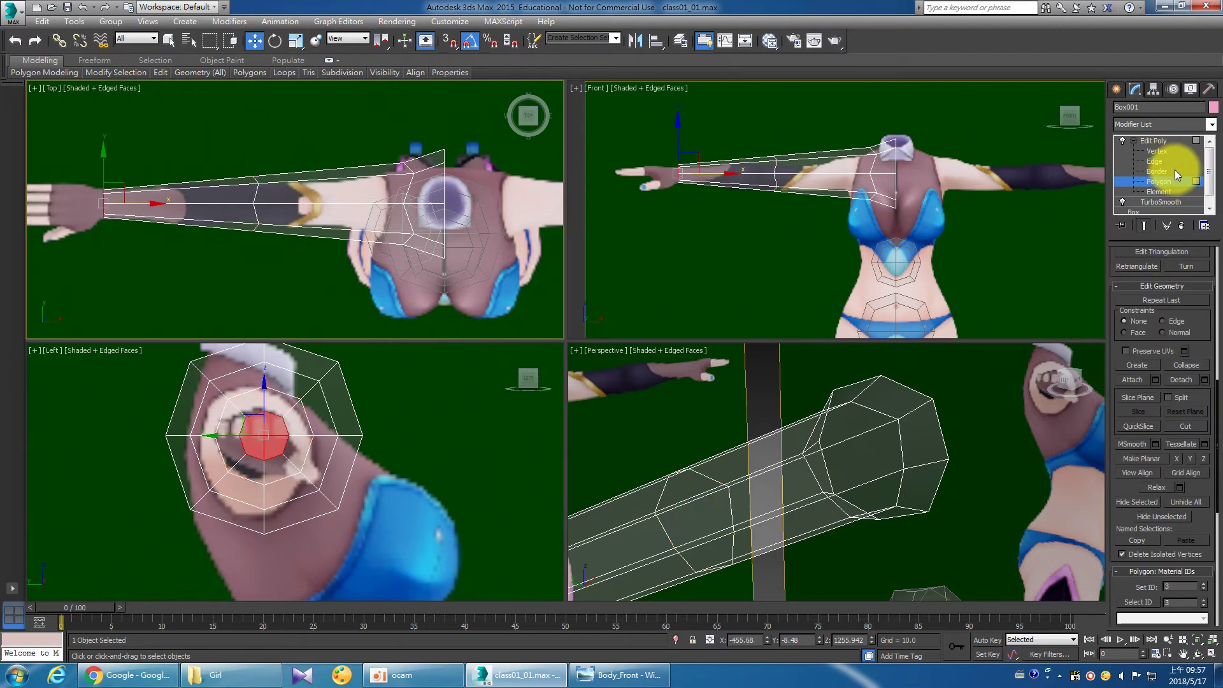
pyautogui.press('1')
pyautogui.click(235, 188)
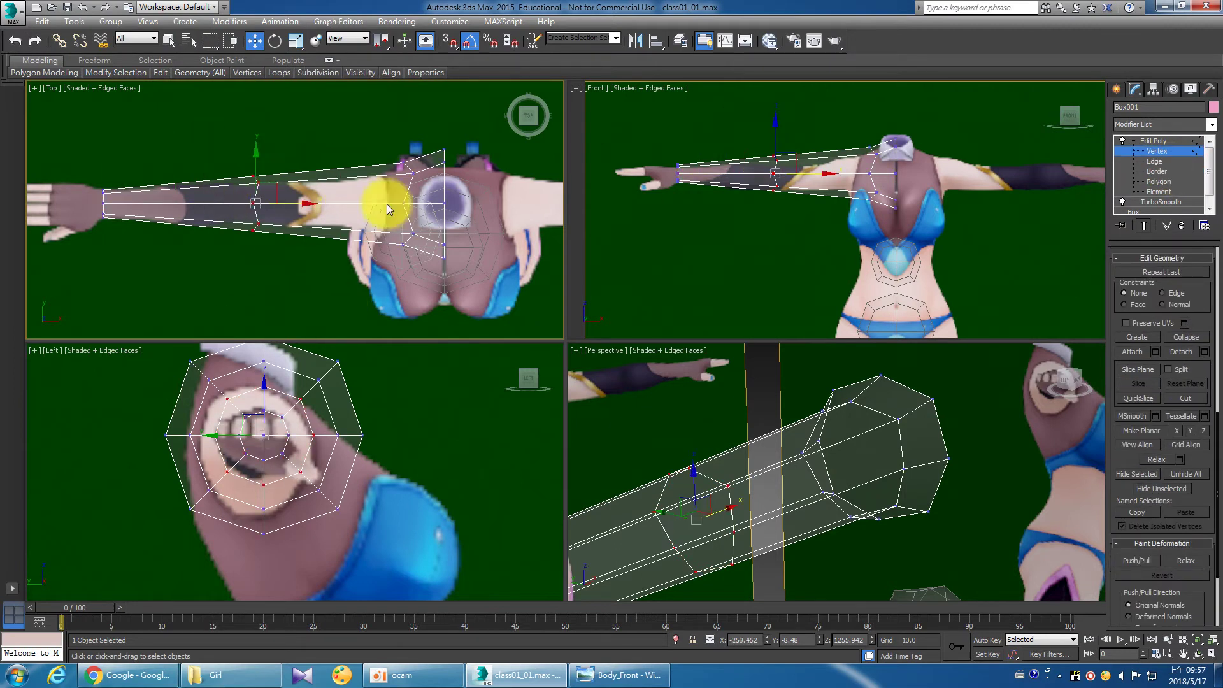
# Slide the new middle vertex ring toward the hand and pull its top vertex onto the arm outline.
pyautogui.scroll(-3, 1163, 357)
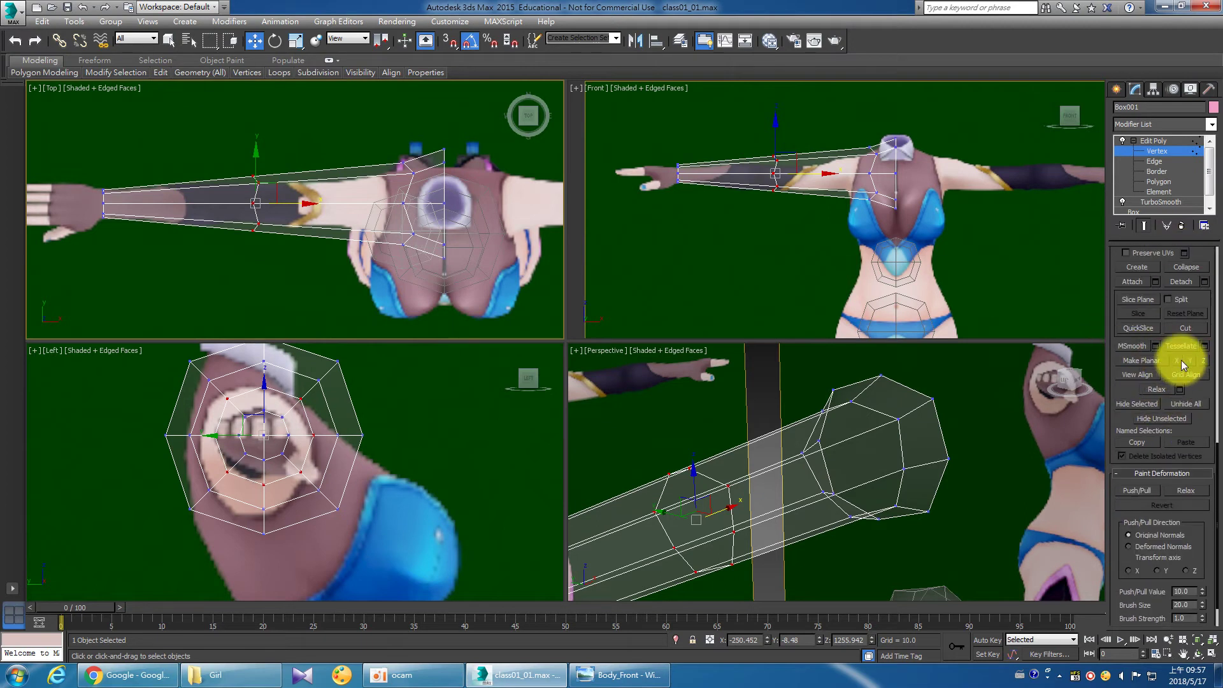
pyautogui.scroll(4, 261, 260)
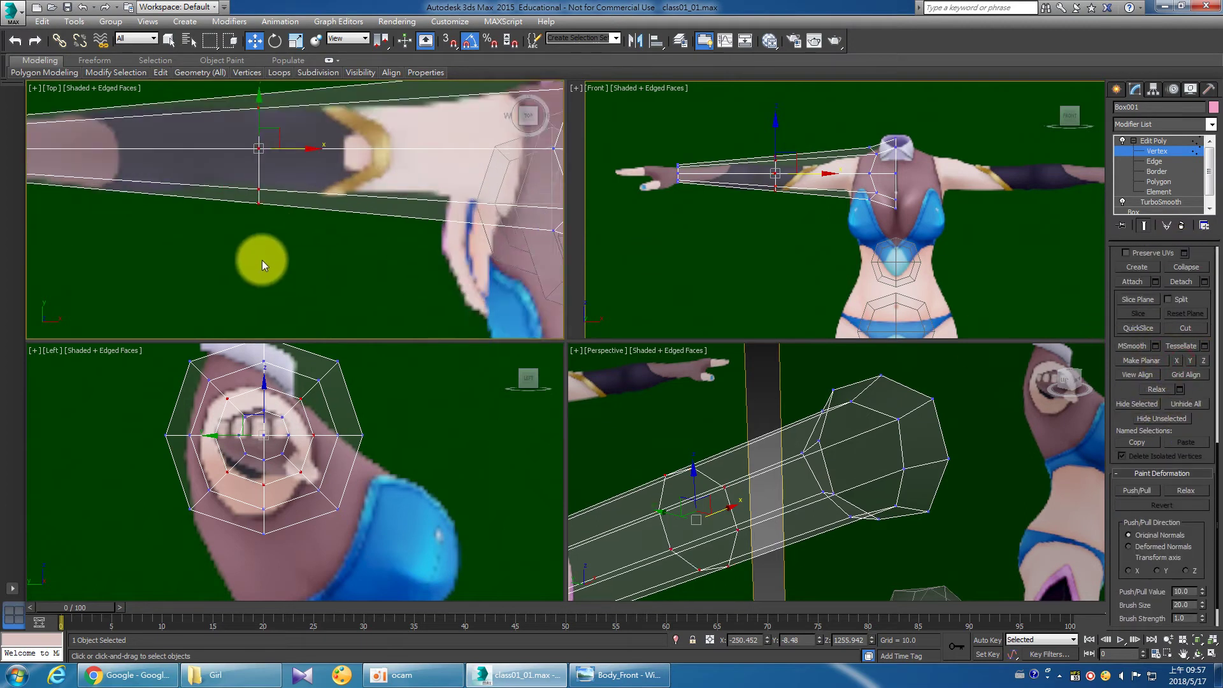
pyautogui.moveTo(262, 260); pyautogui.dragTo(350, 300, button='middle')
pyautogui.scroll(2, 343, 292)
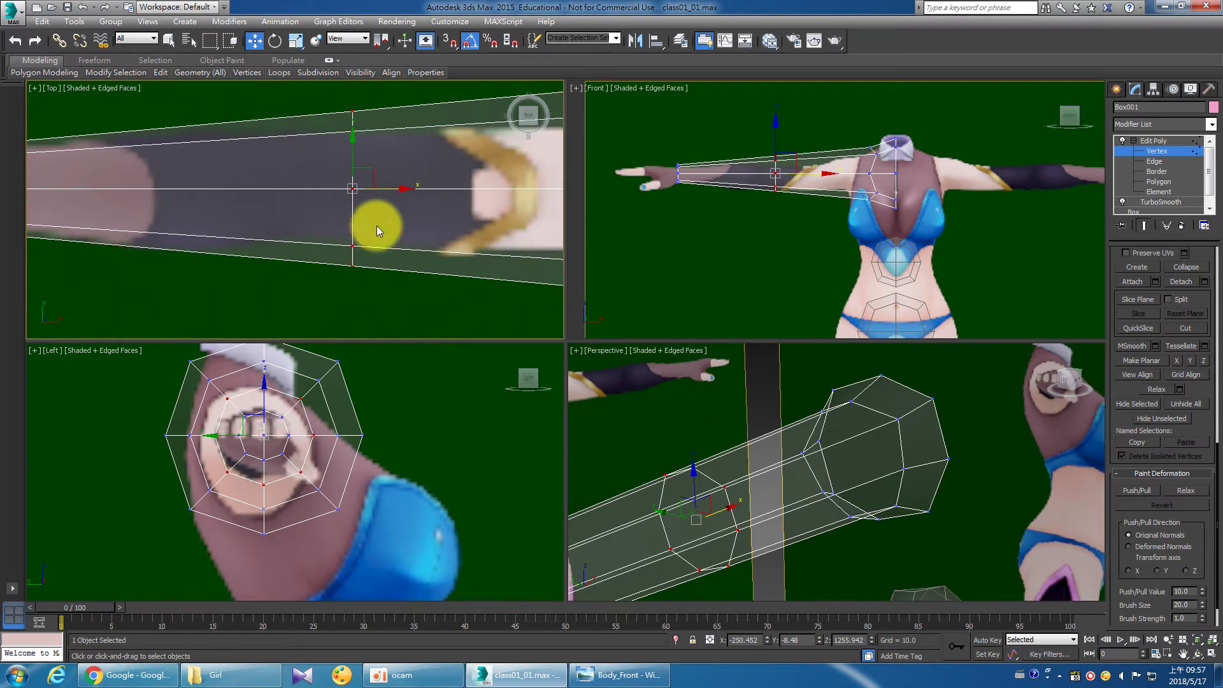
pyautogui.moveTo(402, 189); pyautogui.dragTo(312, 189)
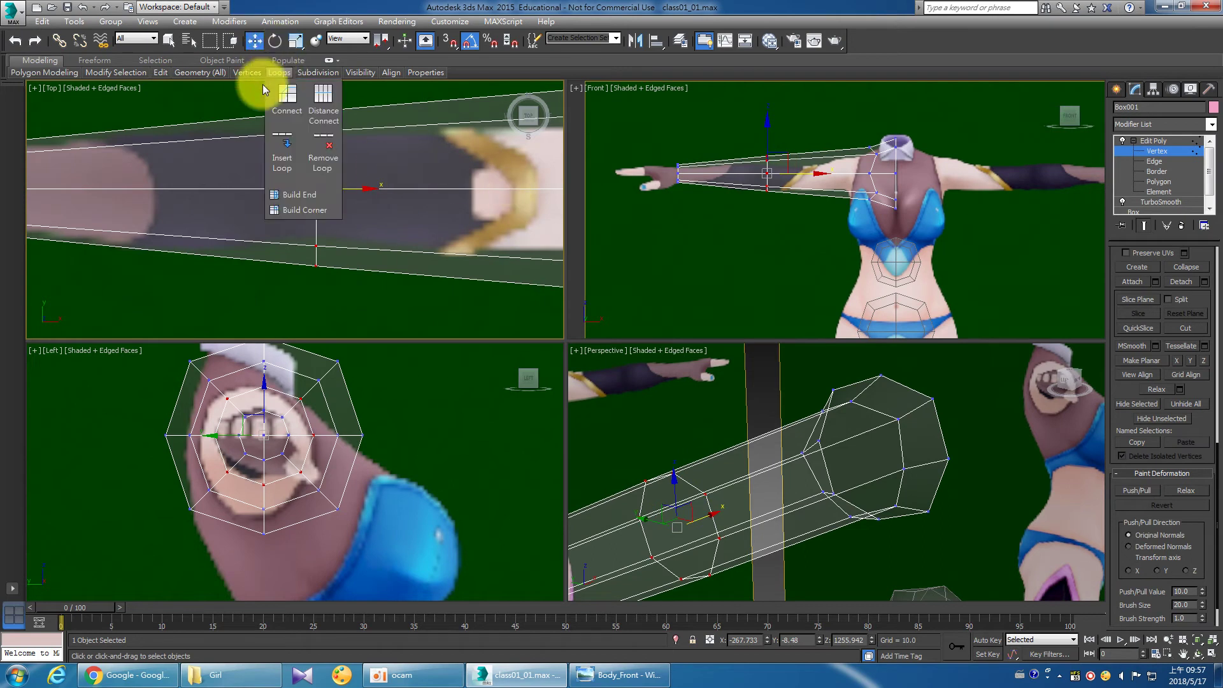
pyautogui.moveTo(278, 72)
pyautogui.click(225, 97)
pyautogui.moveTo(323, 124); pyautogui.dragTo(347, 147, button='middle')
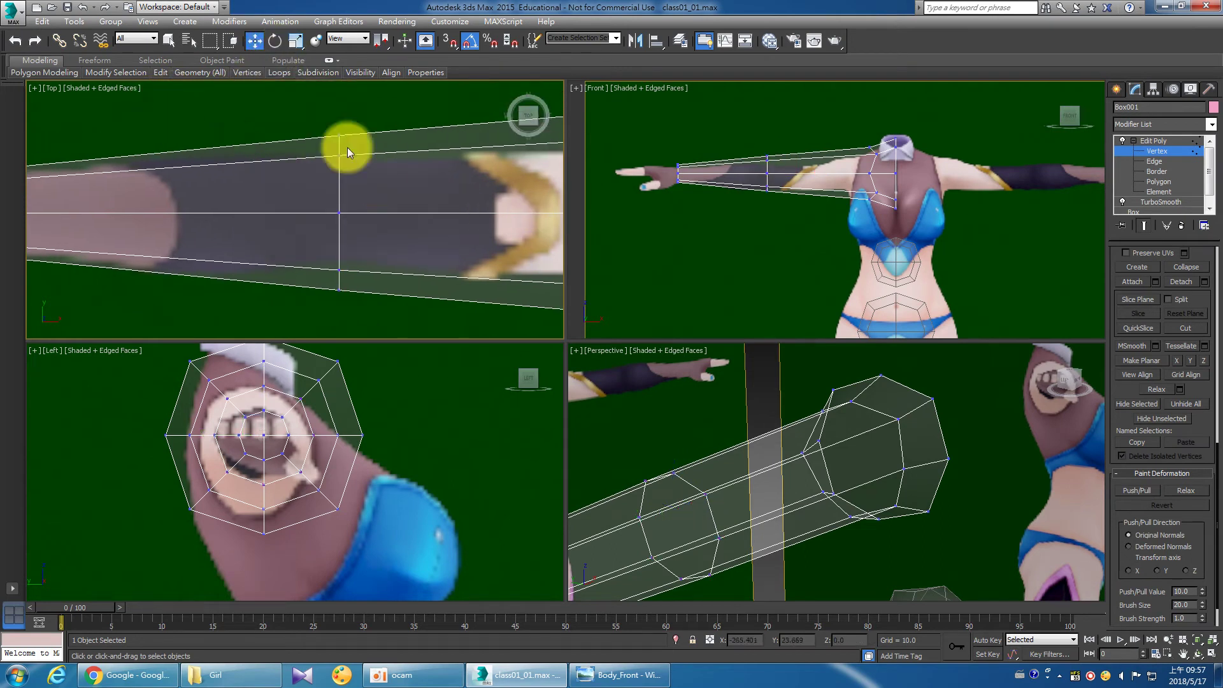
pyautogui.moveTo(340, 109); pyautogui.dragTo(343, 136)
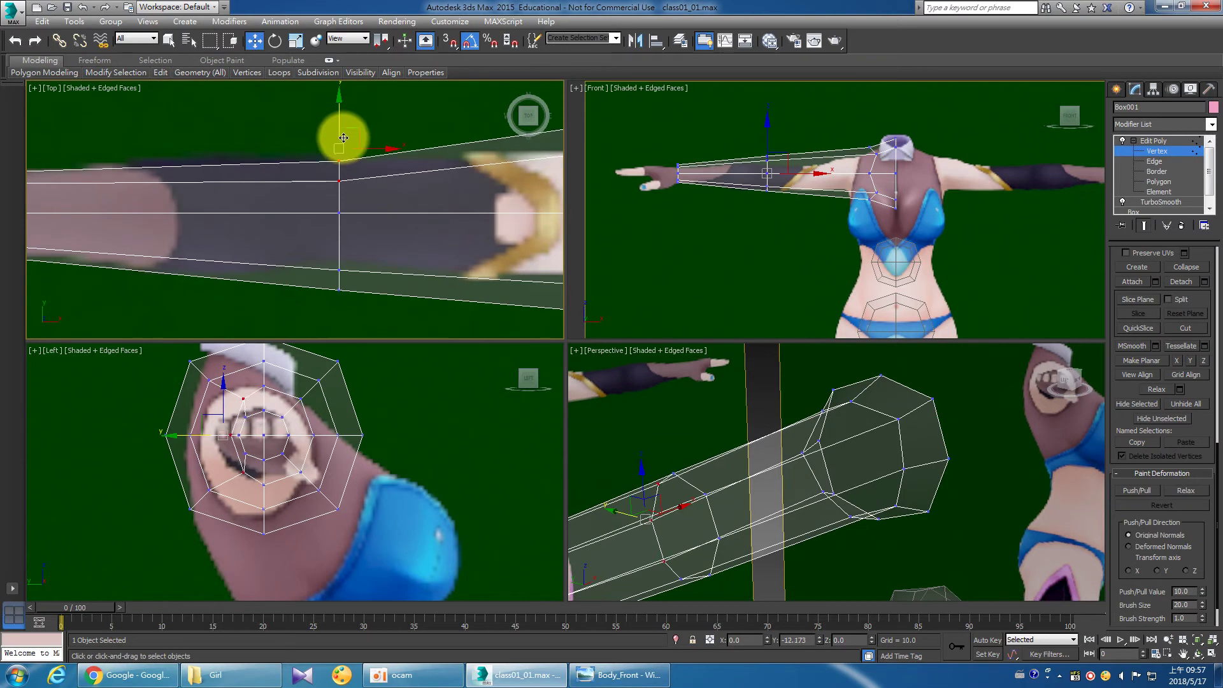
pyautogui.click(342, 242)
# Raise the loop's bottom vertex and nudge the vertex column along the arm, undoing a bad bend.
pyautogui.click(354, 304)
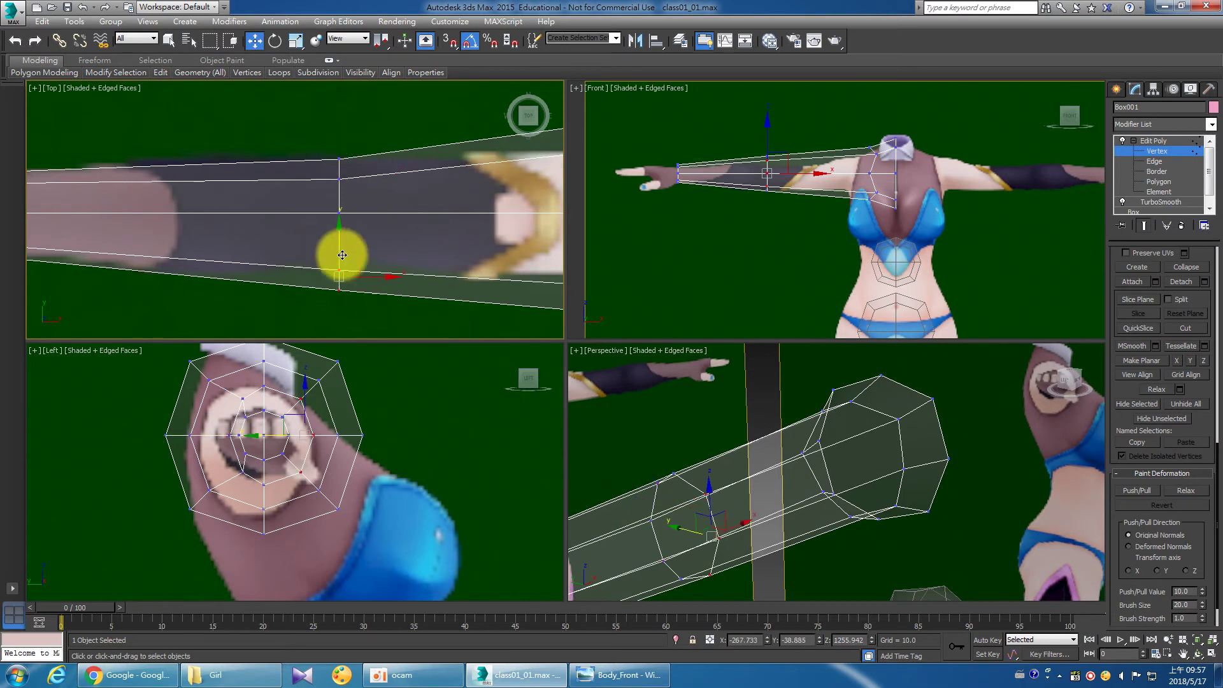
pyautogui.moveTo(339, 254); pyautogui.dragTo(342, 219)
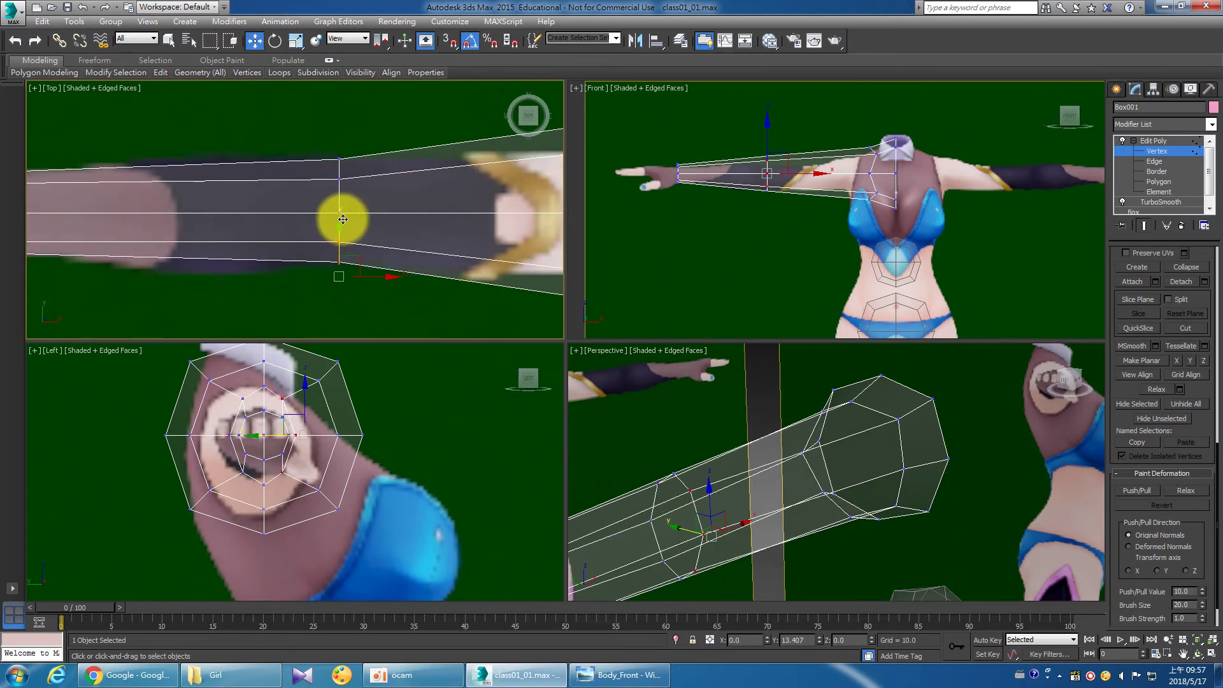
pyautogui.scroll(-5, 363, 198)
pyautogui.scroll(6, 764, 192)
pyautogui.scroll(2, 764, 191)
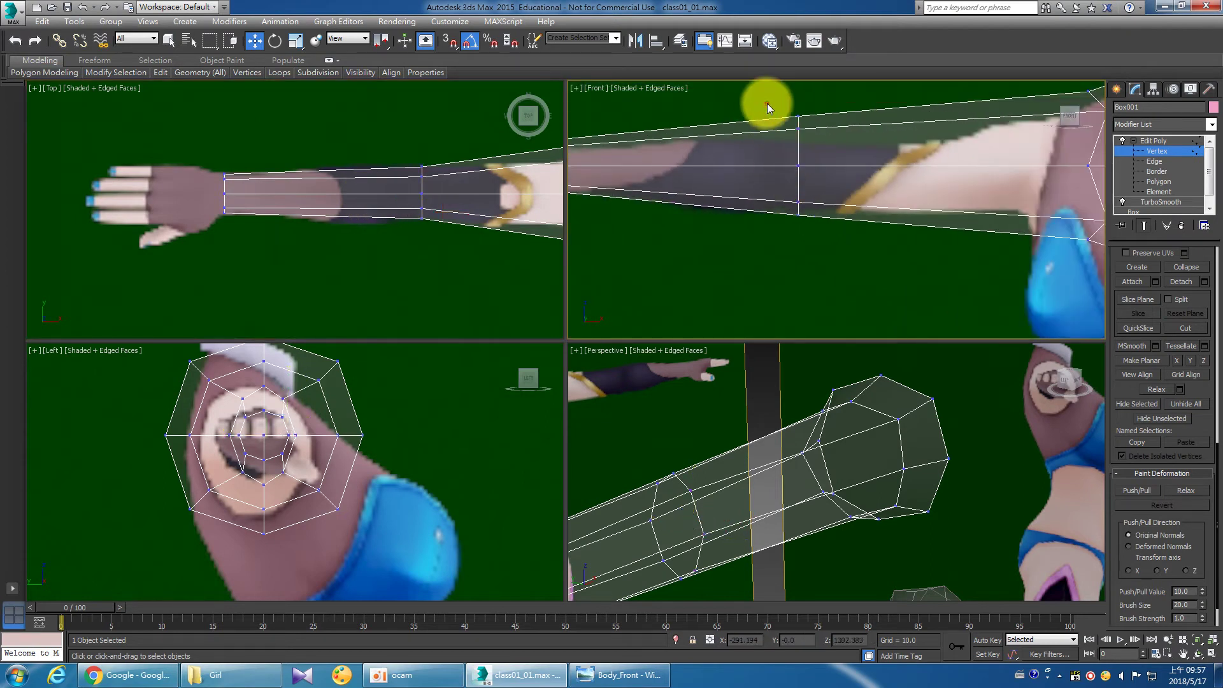
pyautogui.moveTo(769, 112); pyautogui.dragTo(826, 251)
pyautogui.moveTo(798, 120); pyautogui.dragTo(805, 277)
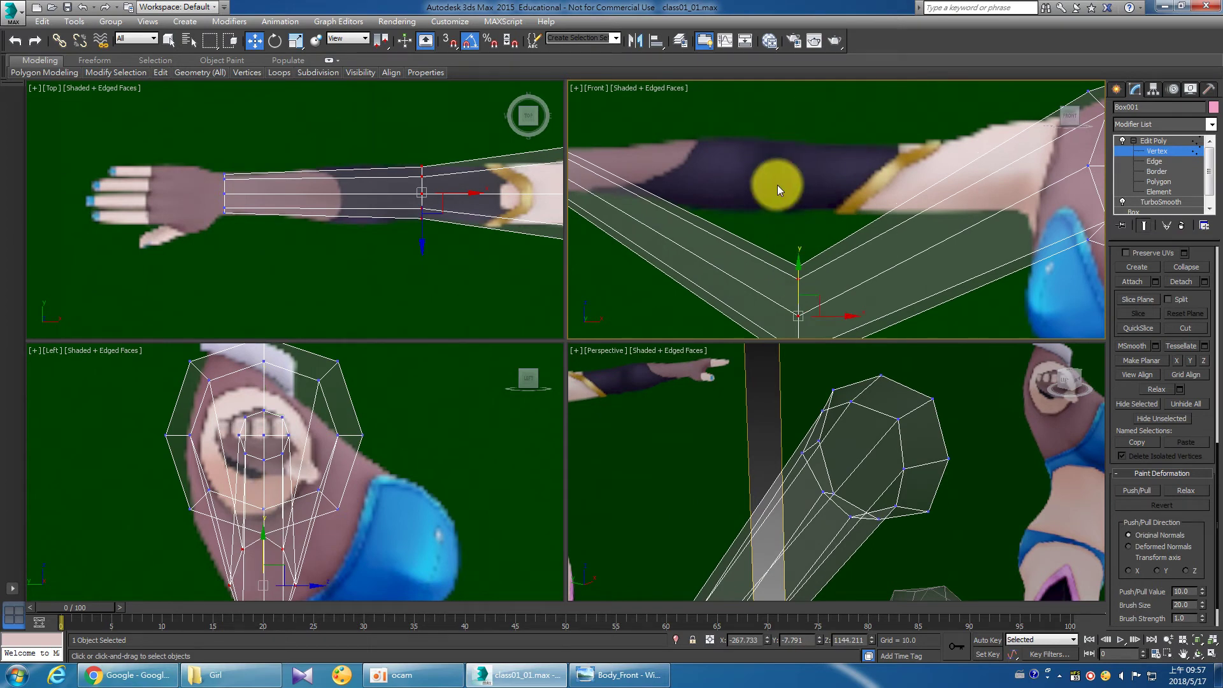
pyautogui.hotkey('ctrl', 'z')
pyautogui.moveTo(817, 166); pyautogui.dragTo(818, 166)
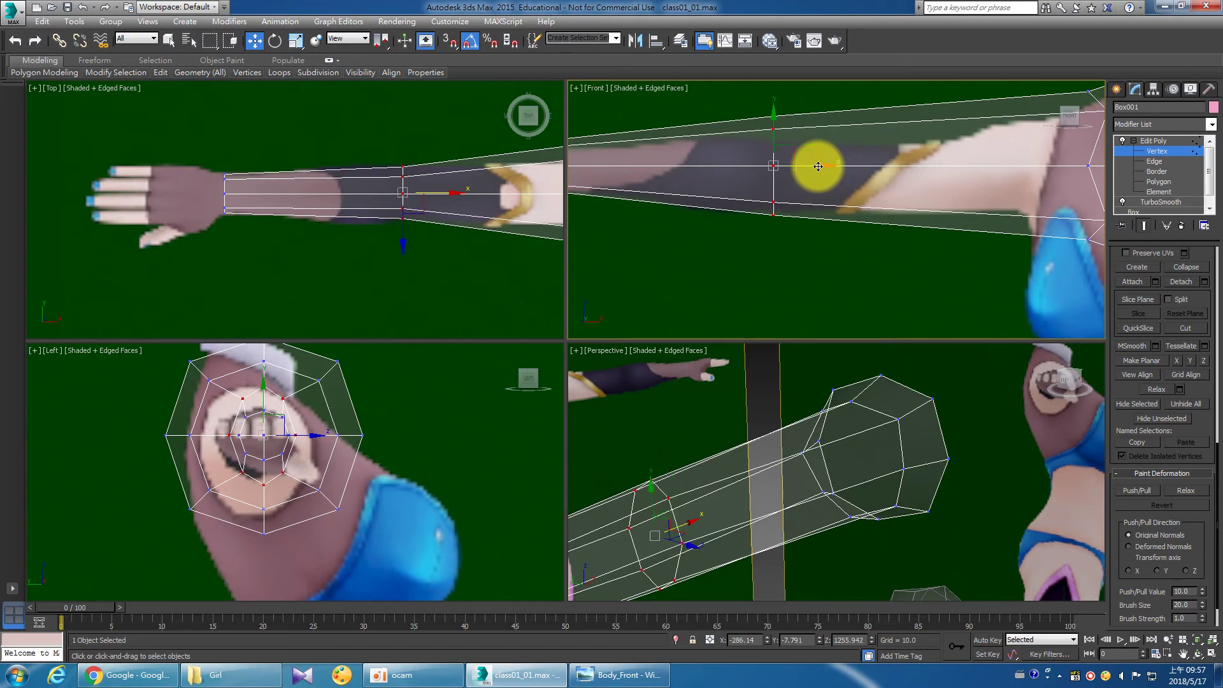
pyautogui.click(344, 267)
# Lift the loop's bottom vertex again to sit on the reference arm outline.
pyautogui.scroll(3, 327, 239)
pyautogui.scroll(2, 287, 159)
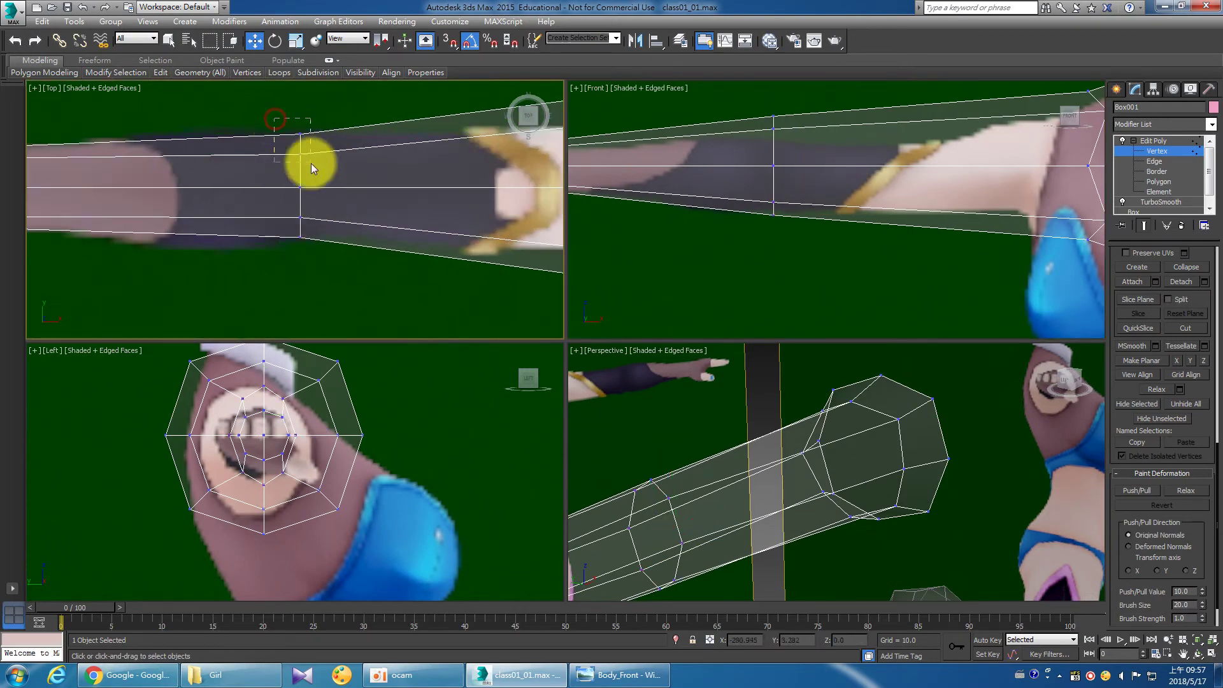
pyautogui.moveTo(309, 159); pyautogui.dragTo(292, 109)
pyautogui.moveTo(307, 255); pyautogui.dragTo(285, 213)
pyautogui.moveTo(300, 197); pyautogui.dragTo(301, 191)
pyautogui.scroll(-3, 204, 241)
pyautogui.moveTo(204, 241); pyautogui.dragTo(310, 244, button='middle')
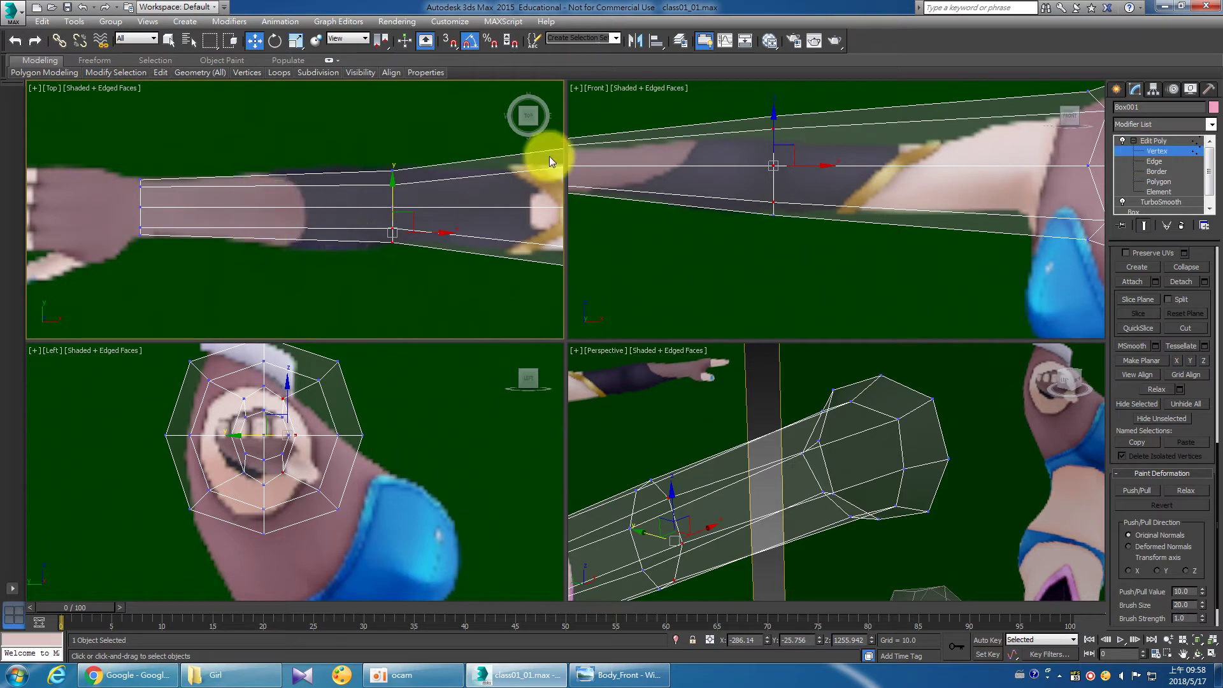
# Add two edge loops across the forearm using Connect with 2 segments.
pyautogui.click(1154, 161)
pyautogui.moveTo(288, 184); pyautogui.dragTo(240, 118)
pyautogui.rightClick(288, 217)
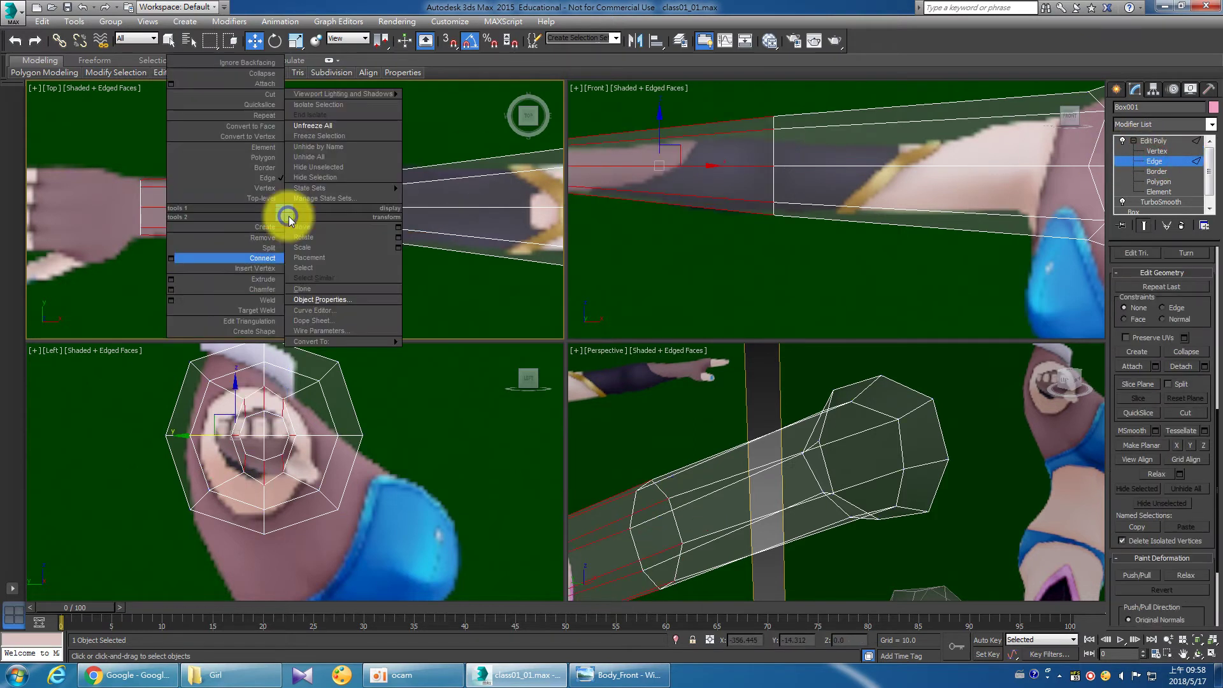
pyautogui.click(169, 258)
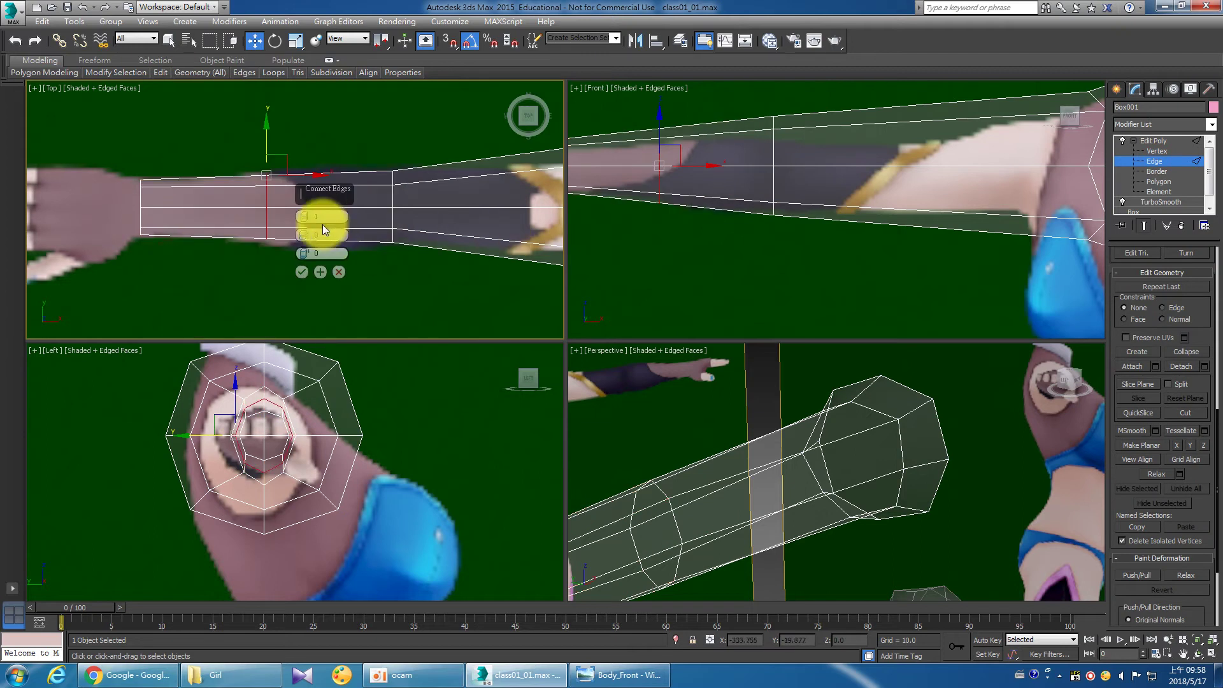
pyautogui.moveTo(303, 218); pyautogui.dragTo(308, 209)
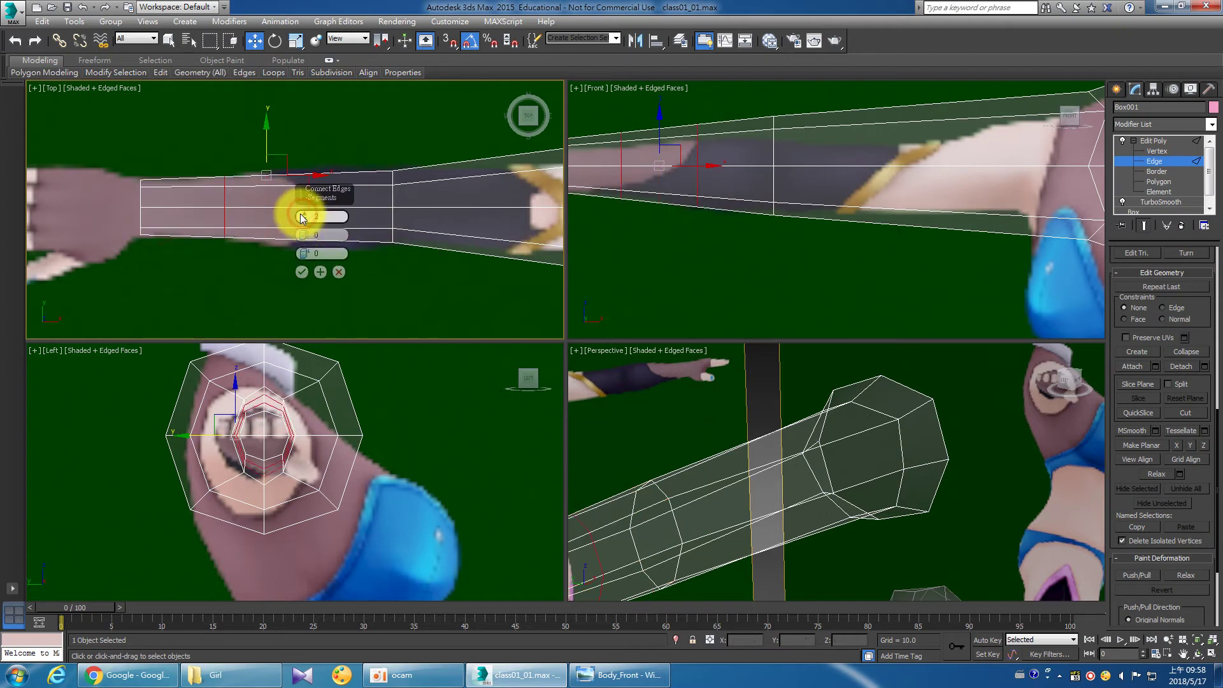
pyautogui.click(301, 271)
# Slide the first new vertex ring toward the elbow and fit its top and bottom vertices to the outline.
pyautogui.press('1')
pyautogui.click(312, 181)
pyautogui.moveTo(308, 152); pyautogui.dragTo(307, 147)
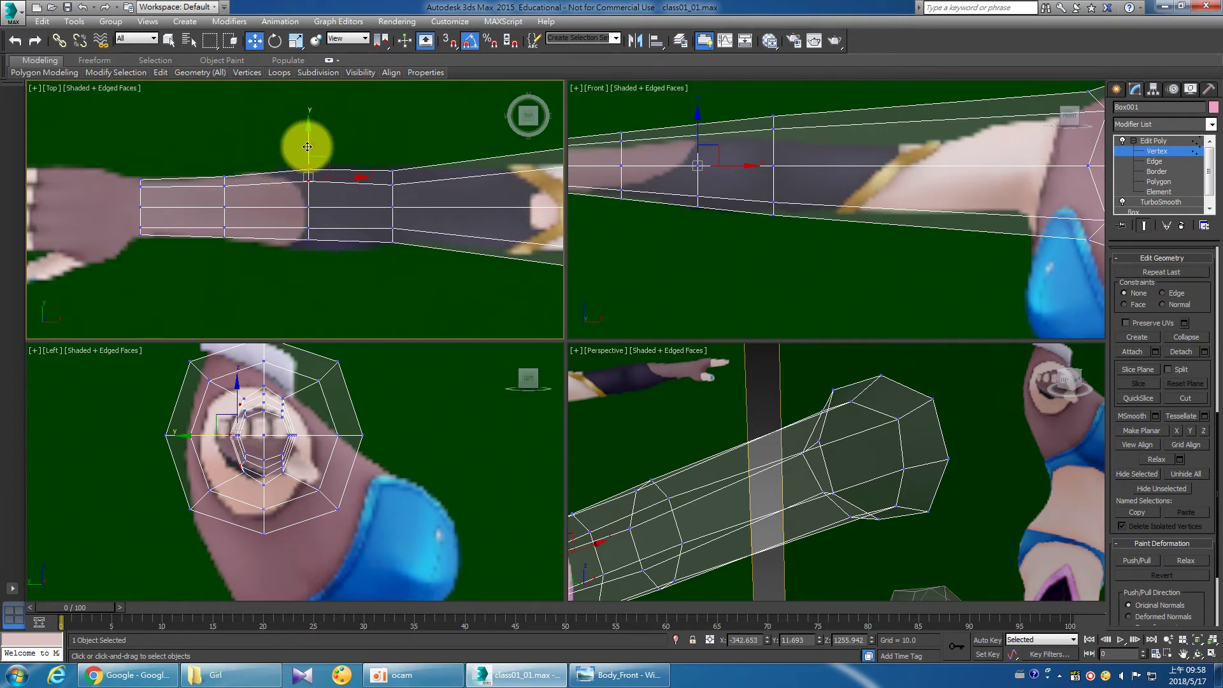
pyautogui.moveTo(280, 150)
pyautogui.mouseDown()
pyautogui.moveTo(317, 240)
pyautogui.moveTo(383, 215)
pyautogui.mouseUp()
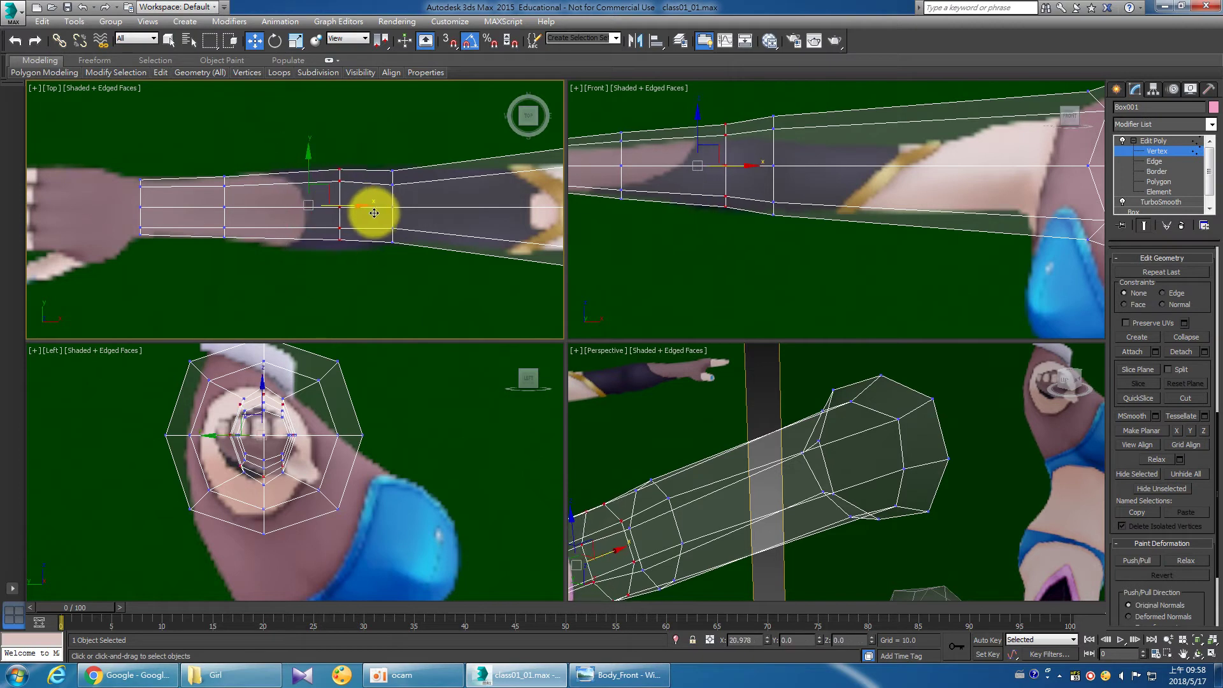
pyautogui.moveTo(383, 215); pyautogui.dragTo(389, 214)
pyautogui.click(333, 146)
pyautogui.moveTo(333, 148); pyautogui.dragTo(368, 177)
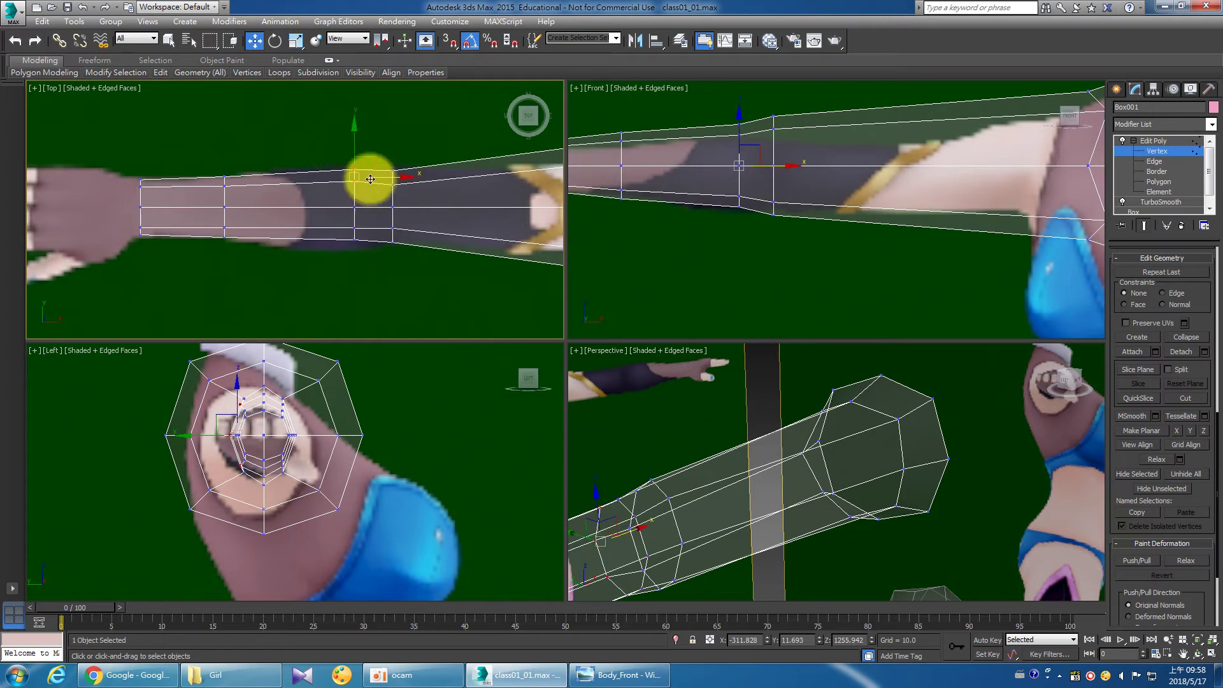
pyautogui.moveTo(363, 270)
pyautogui.mouseDown()
pyautogui.moveTo(338, 218)
pyautogui.moveTo(354, 216)
pyautogui.mouseUp()
pyautogui.click(259, 260)
# Slide the wrist-side vertex ring toward the hand and nudge its lower vertex.
pyautogui.scroll(1, 237, 254)
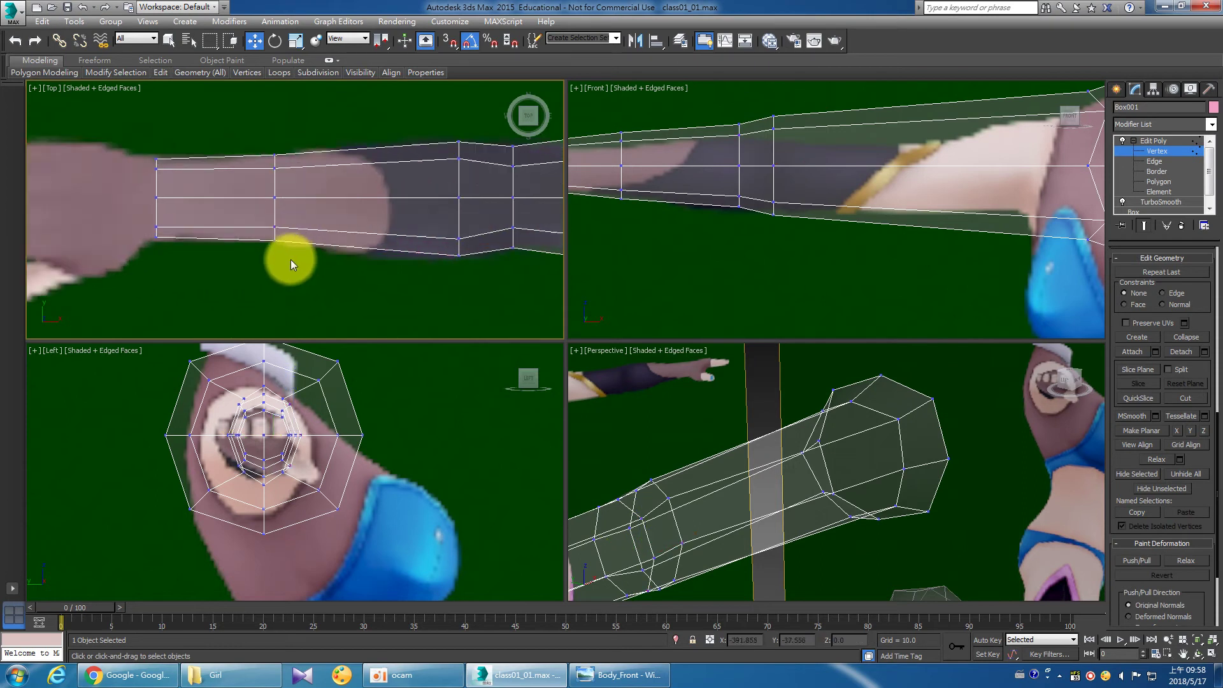
pyautogui.scroll(1, 316, 266)
pyautogui.moveTo(385, 300); pyautogui.dragTo(287, 147)
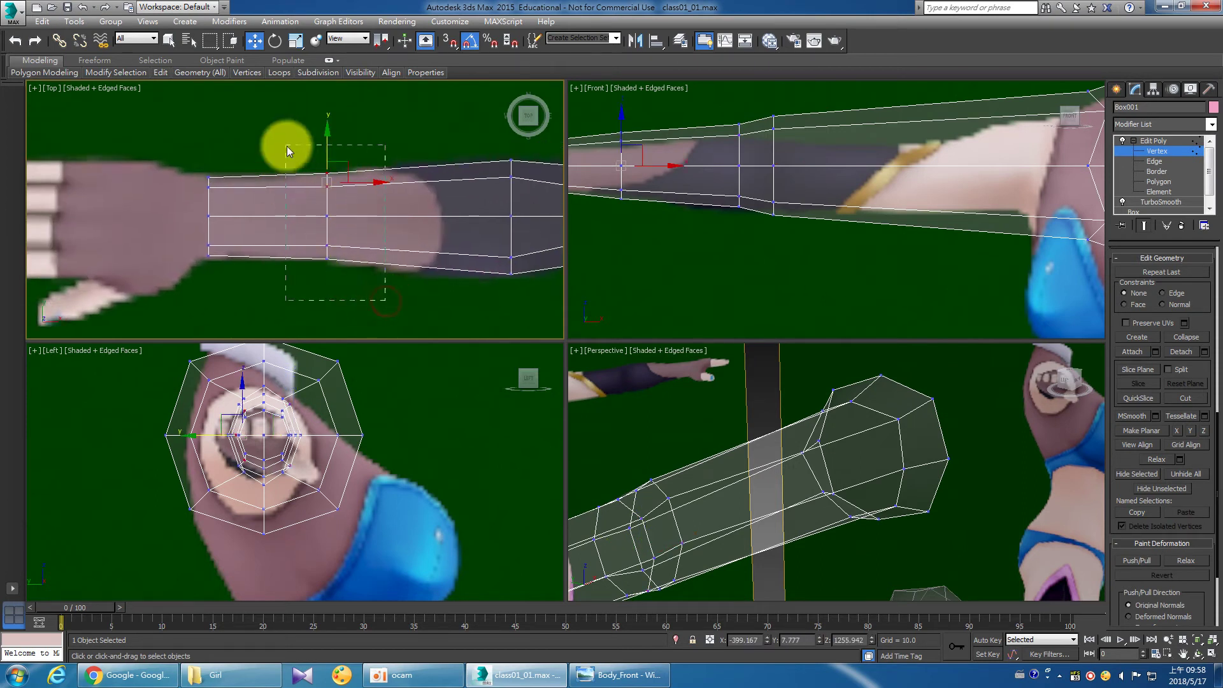
pyautogui.moveTo(370, 214); pyautogui.dragTo(326, 214)
pyautogui.click(309, 292)
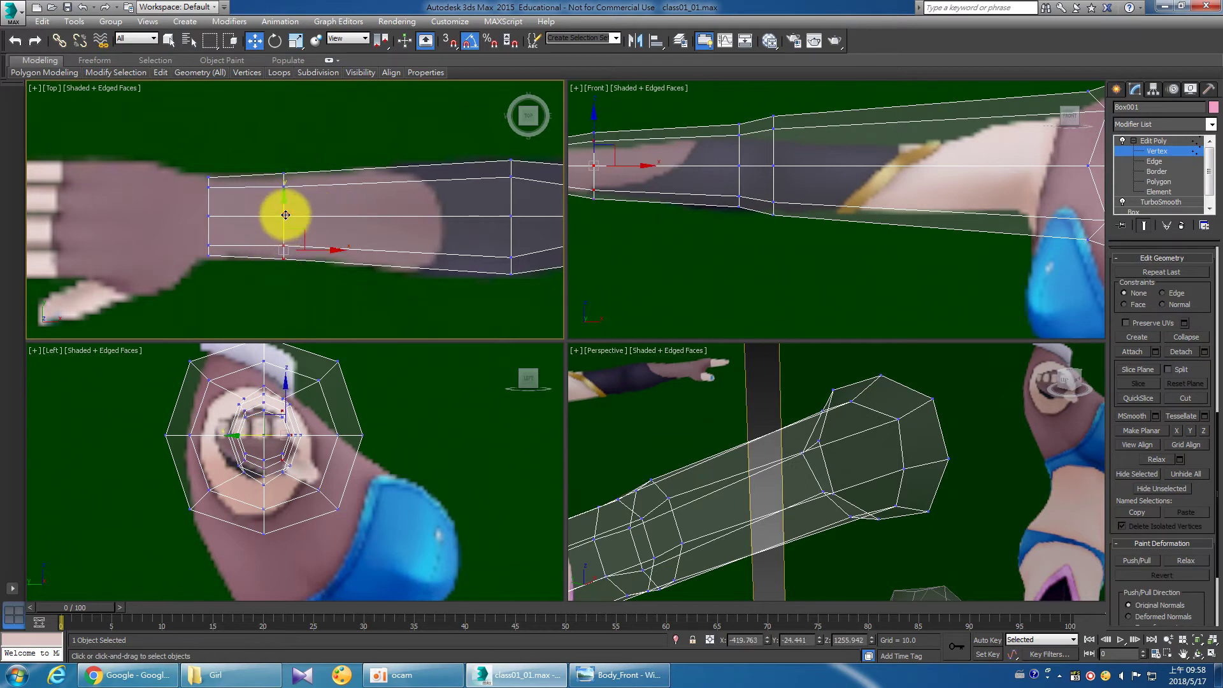
pyautogui.moveTo(284, 210); pyautogui.dragTo(284, 208)
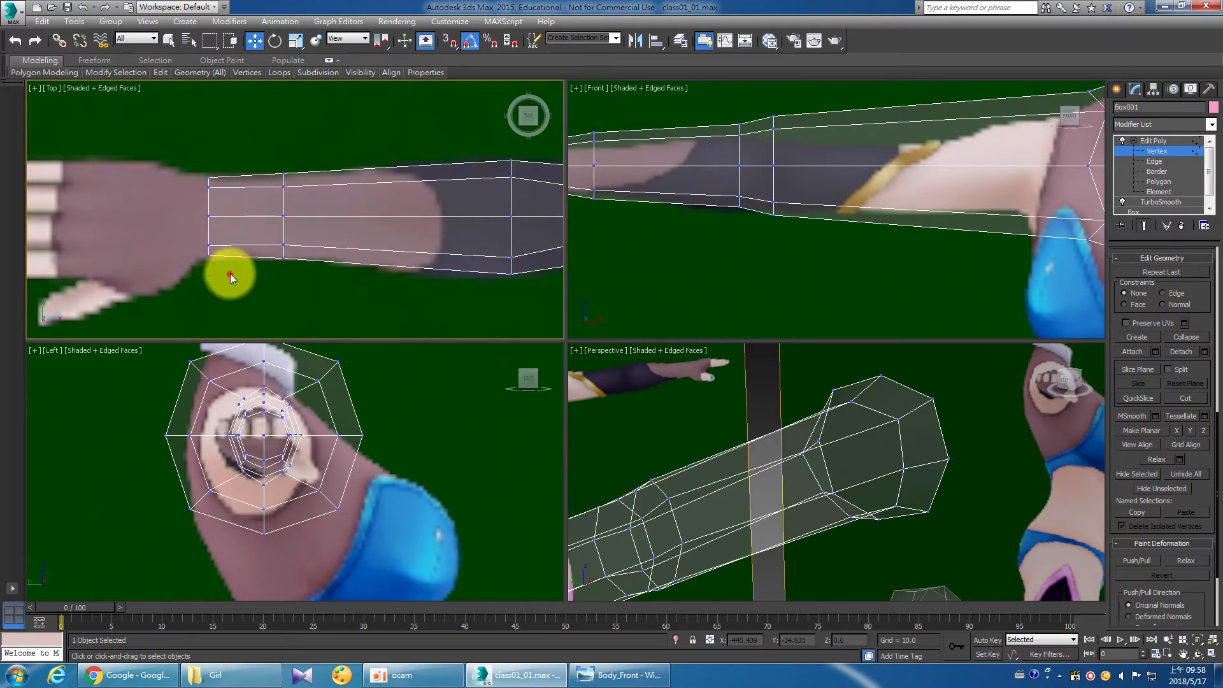
# Nudge the upper wrist vertices inward to hug the reference forearm.
pyautogui.moveTo(191, 174); pyautogui.dragTo(224, 193)
pyautogui.click(284, 183)
pyautogui.moveTo(290, 163); pyautogui.dragTo(285, 146)
pyautogui.click(200, 160)
pyautogui.moveTo(220, 189); pyautogui.dragTo(220, 189)
pyautogui.moveTo(210, 142); pyautogui.dragTo(212, 151)
pyautogui.click(312, 147)
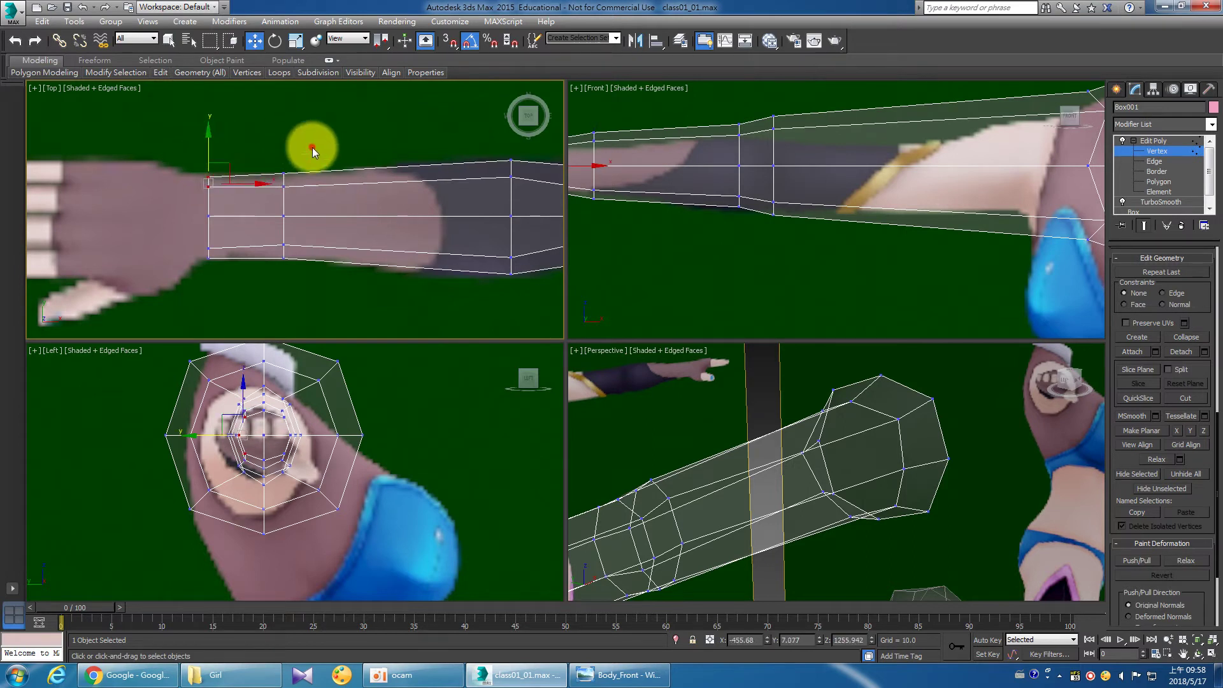
pyautogui.moveTo(384, 192); pyautogui.dragTo(300, 186, button='middle')
pyautogui.press('2')
pyautogui.keyDown('shift'); pyautogui.click(347, 213); pyautogui.keyUp('shift')
# Connect the forearm edge ring with two new edge loops.
pyautogui.rightClick(347, 213)
pyautogui.click(234, 258)
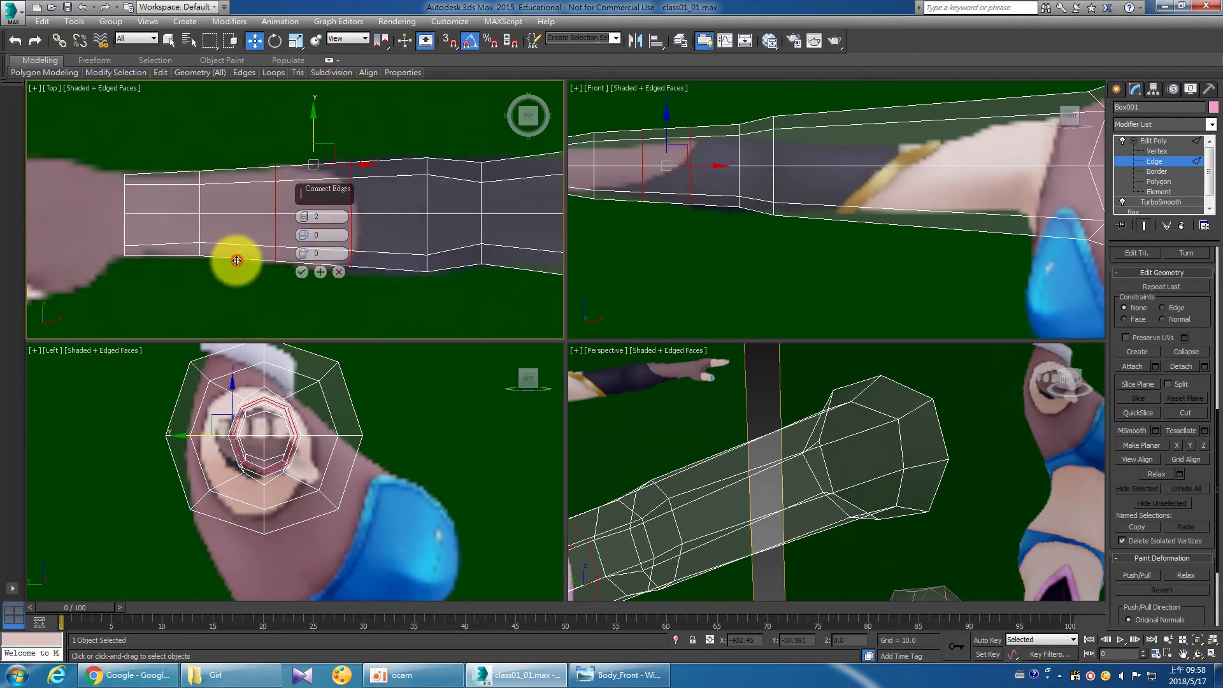
pyautogui.click(304, 215)
pyautogui.click(302, 272)
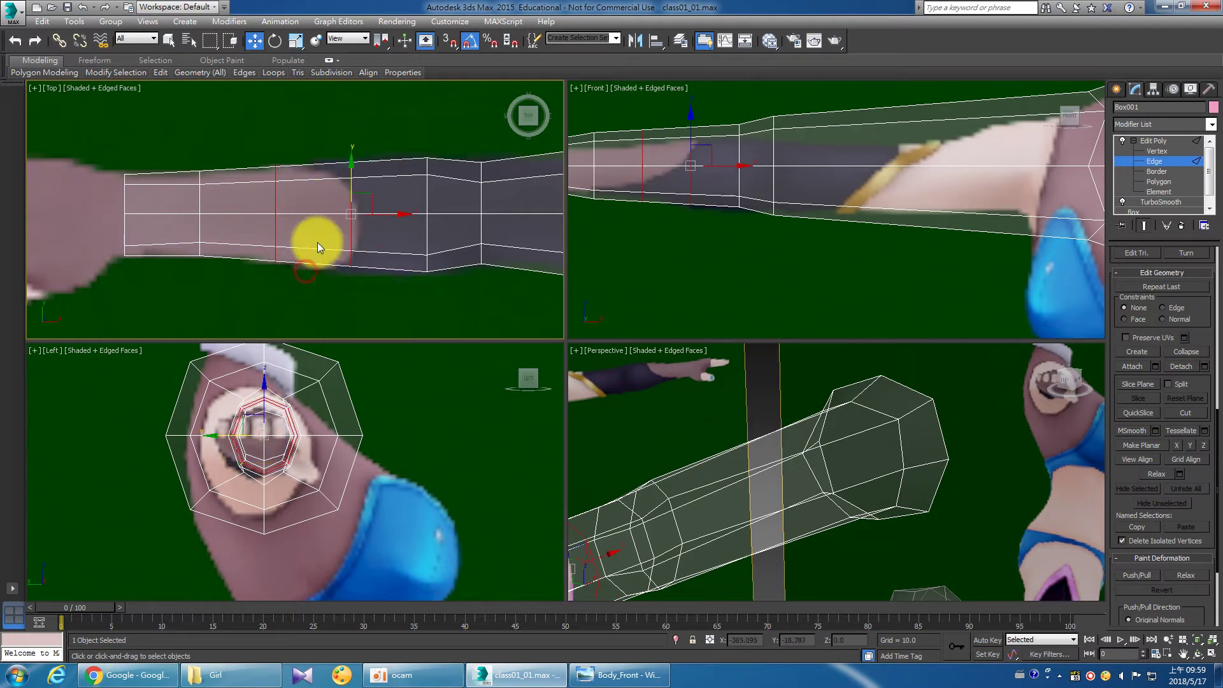
# Shift a forearm vertex column and pull its top and bottom vertices onto the arm outline.
pyautogui.press('1')
pyautogui.moveTo(368, 182); pyautogui.dragTo(410, 213)
pyautogui.moveTo(342, 142); pyautogui.dragTo(376, 185)
pyautogui.moveTo(362, 138); pyautogui.dragTo(363, 128)
pyautogui.moveTo(342, 267); pyautogui.dragTo(374, 286)
pyautogui.moveTo(362, 222); pyautogui.dragTo(362, 230)
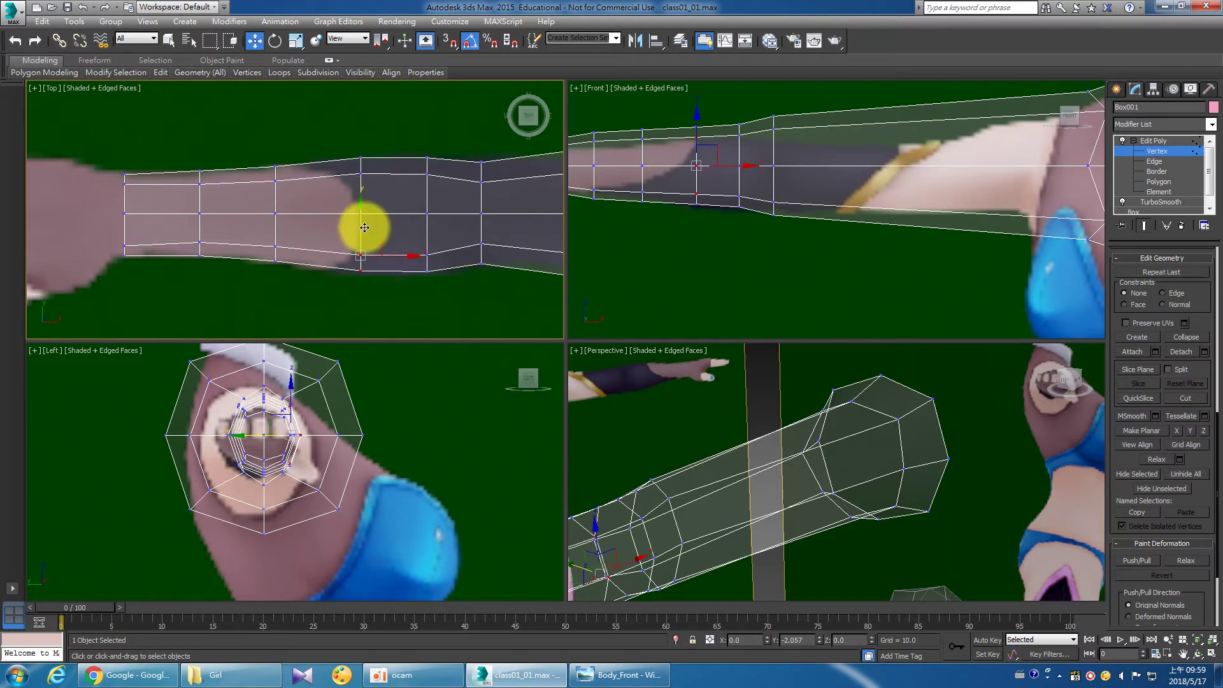
# Slide another vertex column along the arm and nudge forearm and wrist vertices onto the outline.
pyautogui.moveTo(300, 290); pyautogui.dragTo(266, 250)
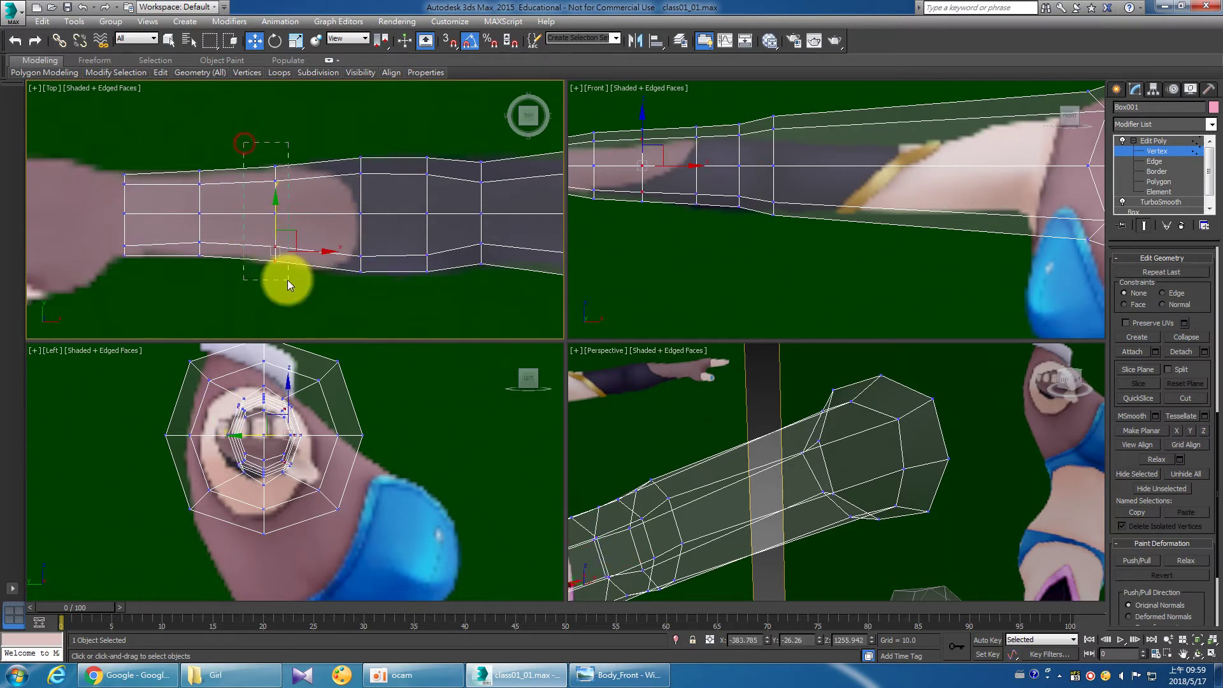
pyautogui.moveTo(314, 212); pyautogui.dragTo(322, 218)
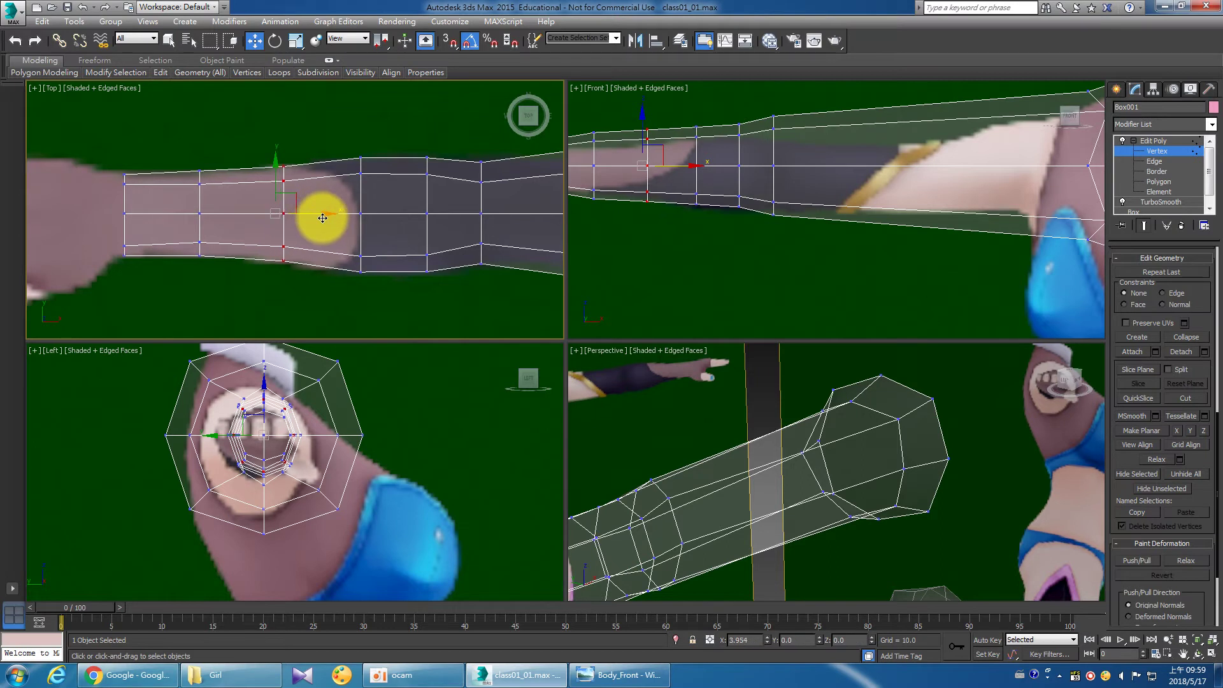
pyautogui.click(258, 126)
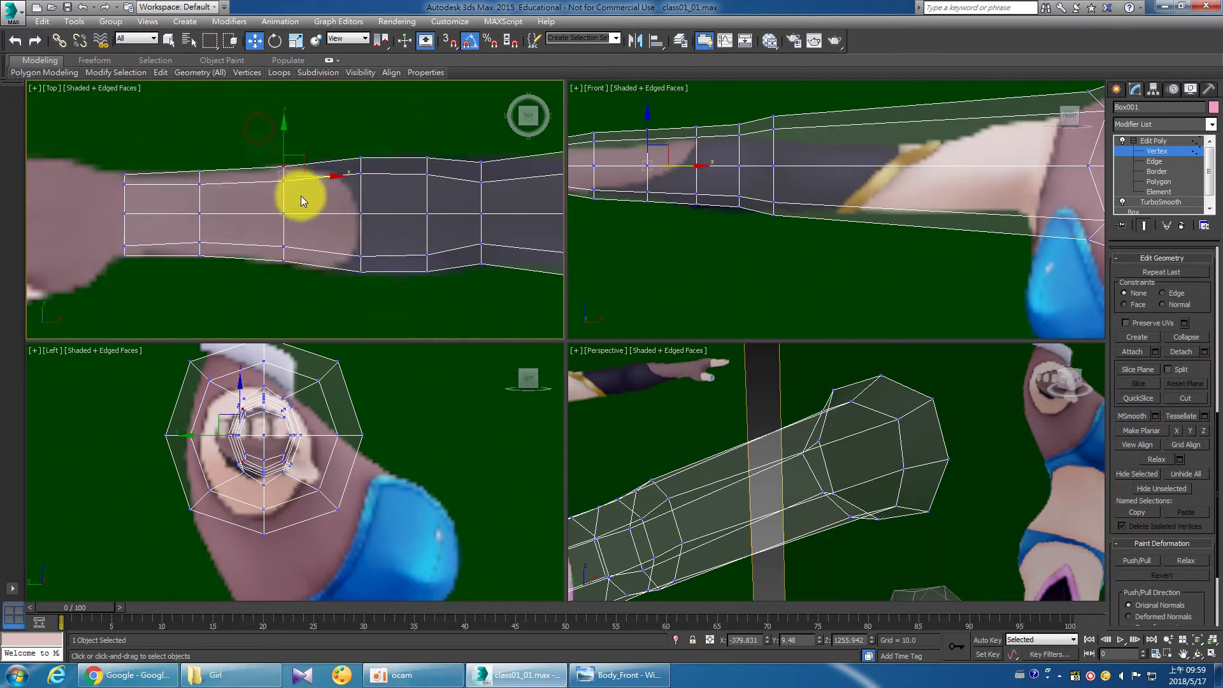
pyautogui.moveTo(283, 127); pyautogui.dragTo(288, 224)
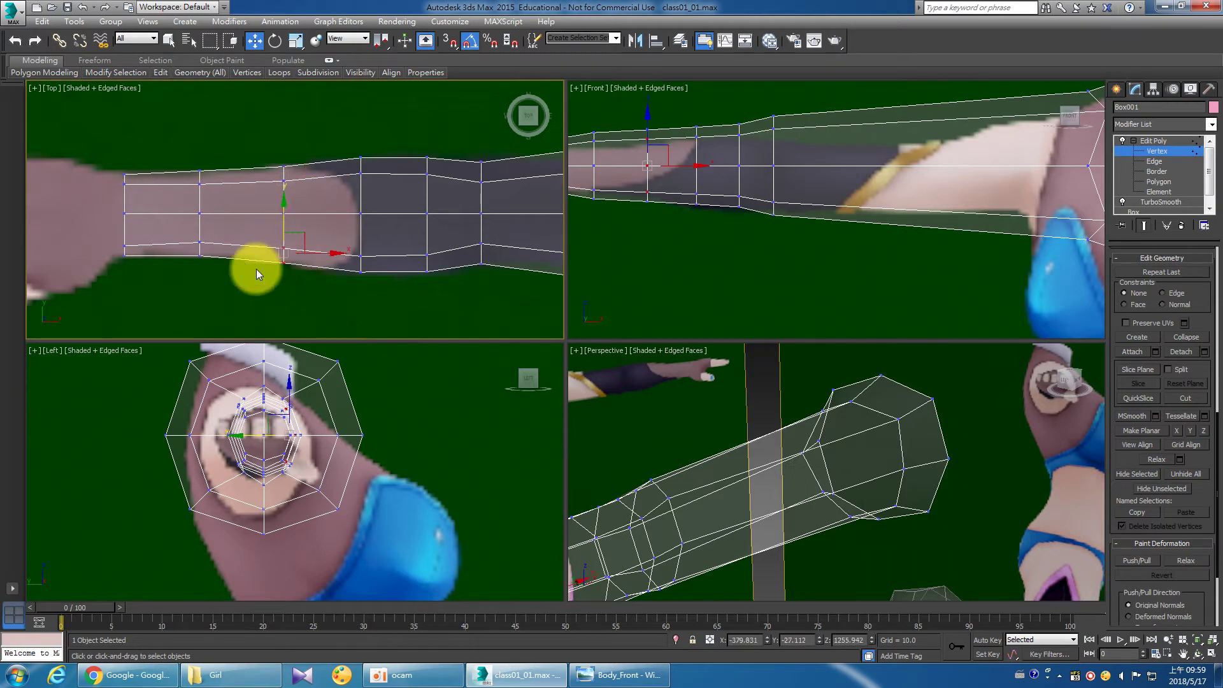
pyautogui.moveTo(202, 142); pyautogui.dragTo(206, 144)
pyautogui.click(124, 177)
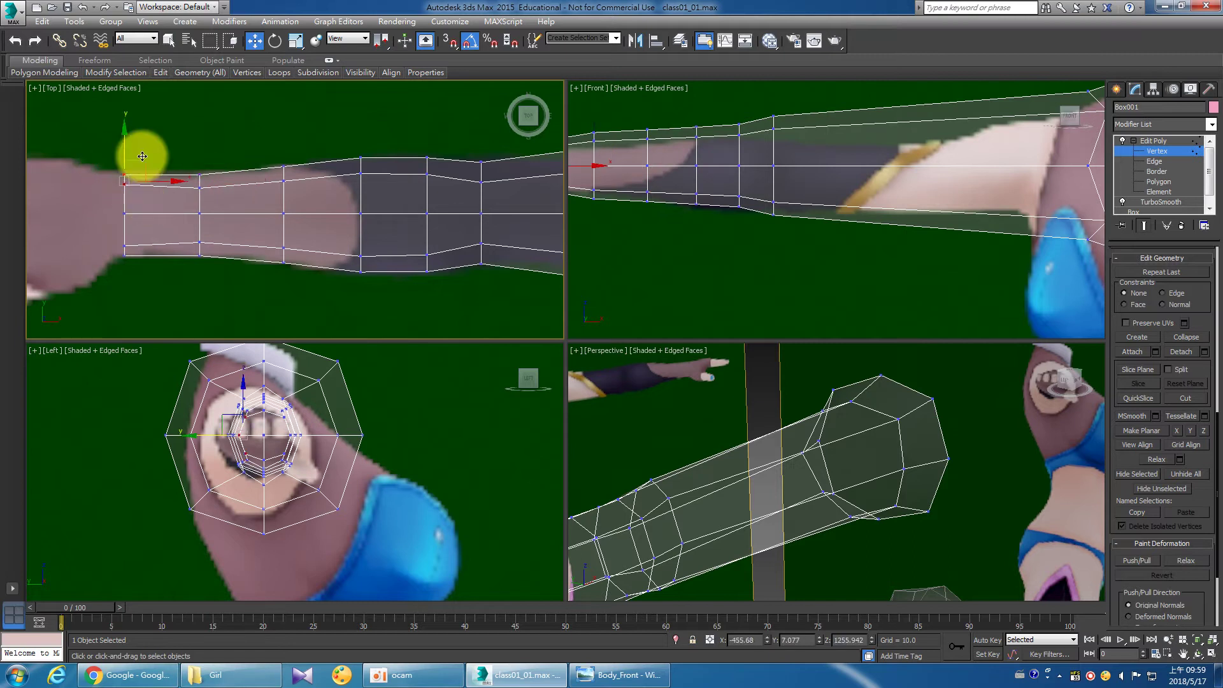
pyautogui.moveTo(122, 140); pyautogui.dragTo(131, 142)
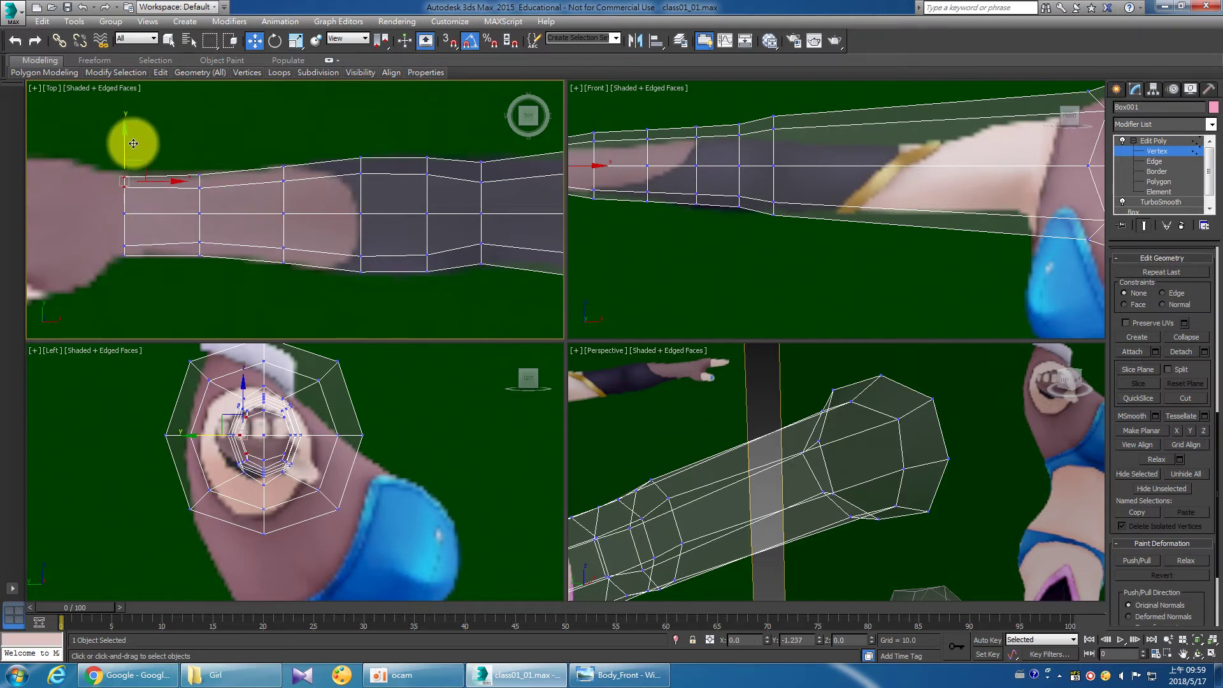
pyautogui.click(155, 191)
pyautogui.moveTo(220, 273); pyautogui.dragTo(194, 224)
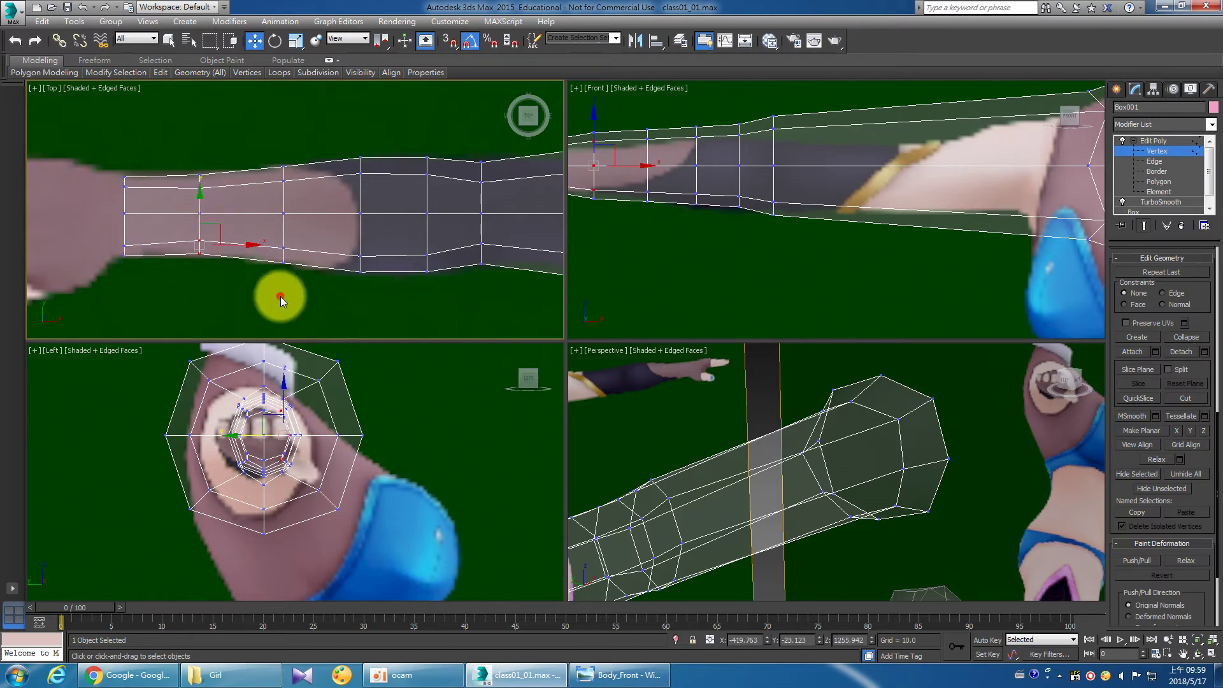
pyautogui.click(298, 291)
pyautogui.moveTo(276, 250); pyautogui.dragTo(285, 231)
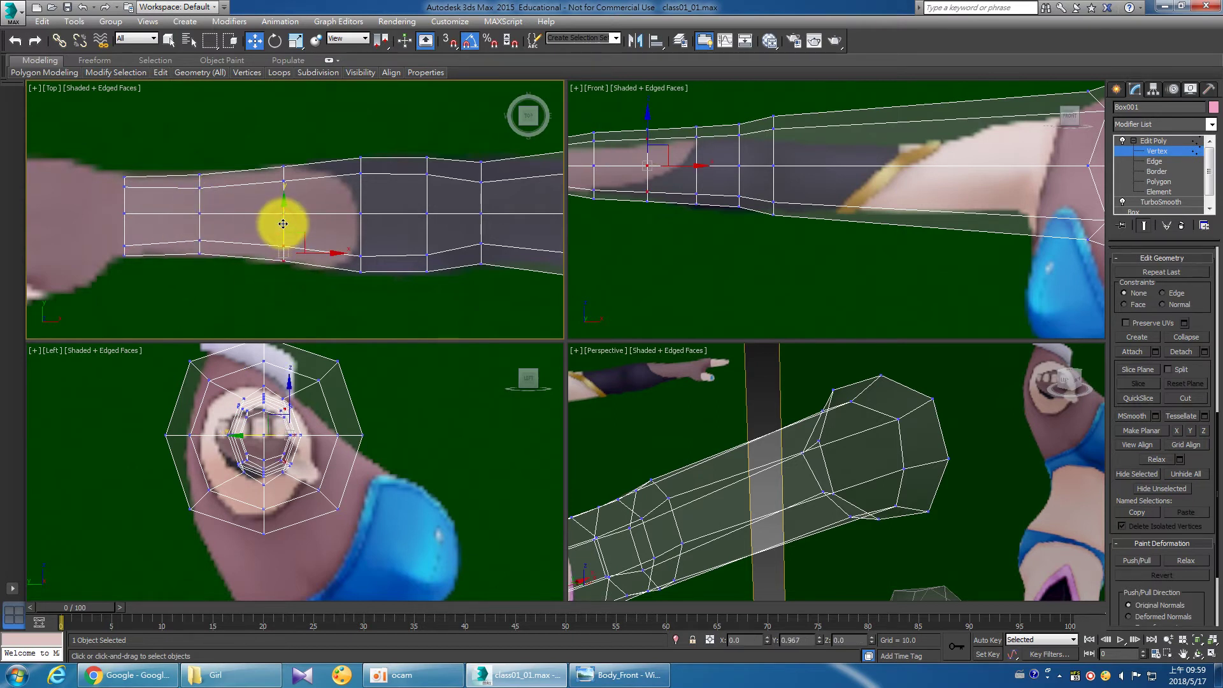
pyautogui.moveTo(283, 224)
pyautogui.mouseDown(button='middle')
pyautogui.moveTo(246, 246)
pyautogui.moveTo(272, 265)
pyautogui.moveTo(327, 265)
pyautogui.moveTo(283, 256)
pyautogui.mouseUp(button='middle')
# Centre and zoom the Front viewport on the arm at Vertex level.
pyautogui.press('2')
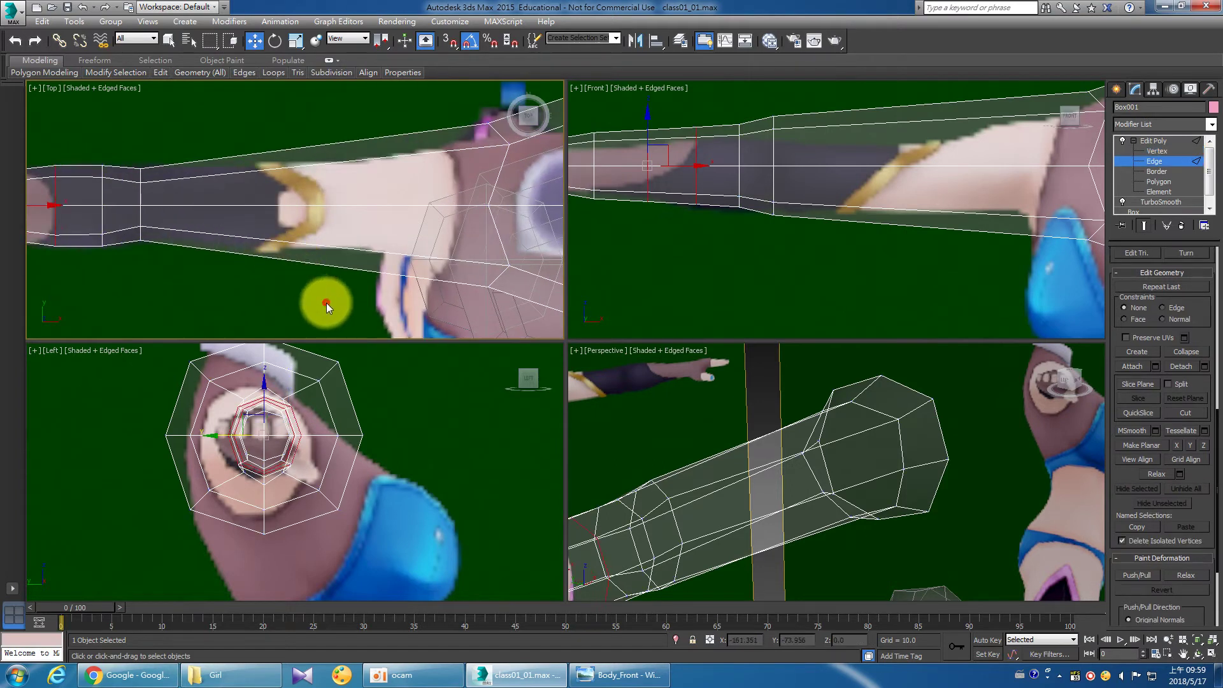
pyautogui.moveTo(348, 320); pyautogui.dragTo(272, 118)
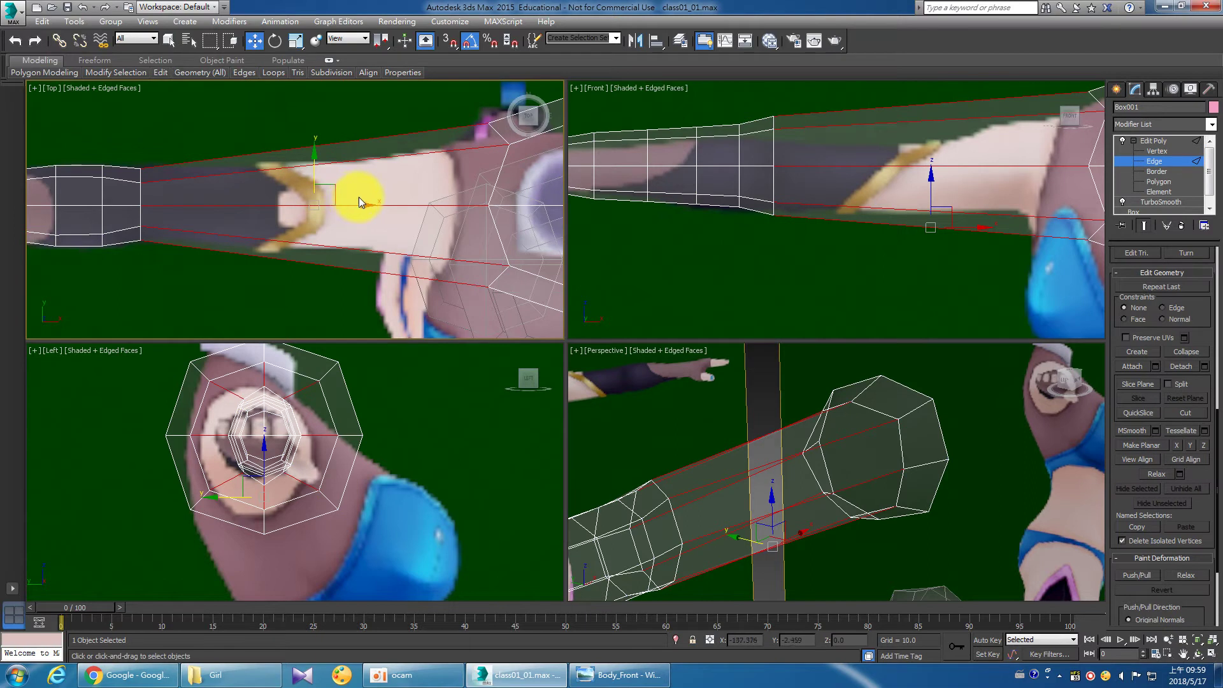
pyautogui.moveTo(358, 197); pyautogui.dragTo(308, 185, button='middle')
pyautogui.rightClick(876, 236)
pyautogui.moveTo(877, 235); pyautogui.dragTo(898, 241, button='middle')
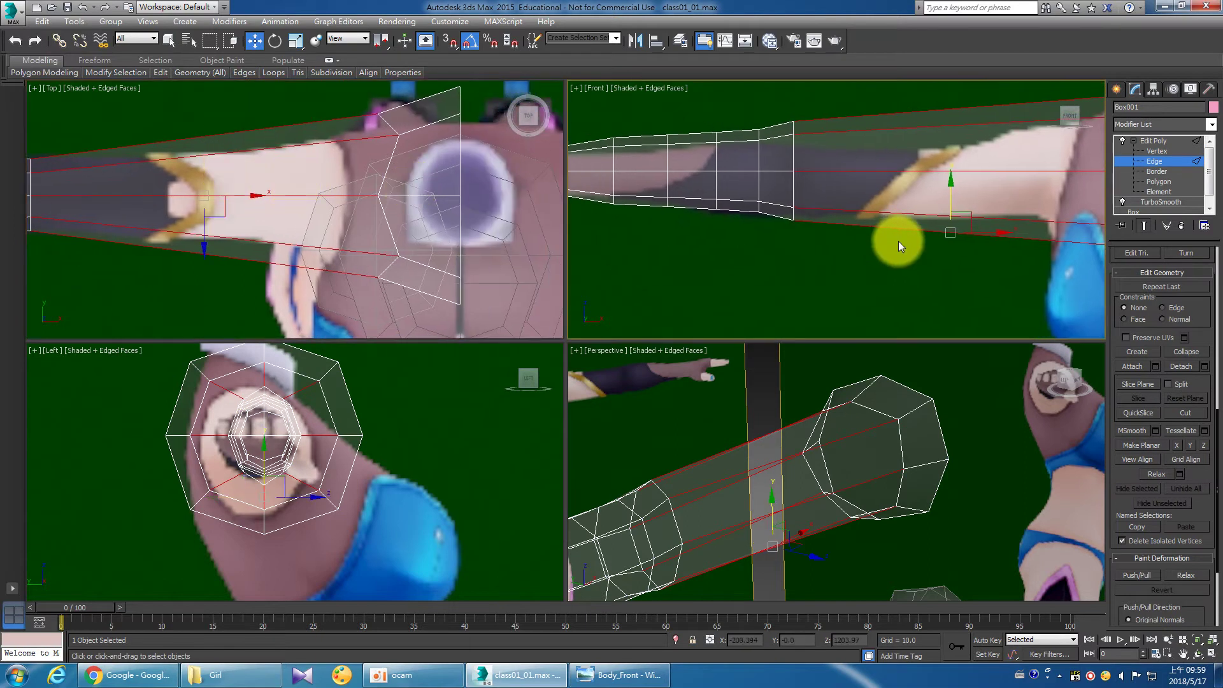
pyautogui.moveTo(712, 236); pyautogui.dragTo(800, 236, button='middle')
pyautogui.press('1')
pyautogui.scroll(1, 724, 232)
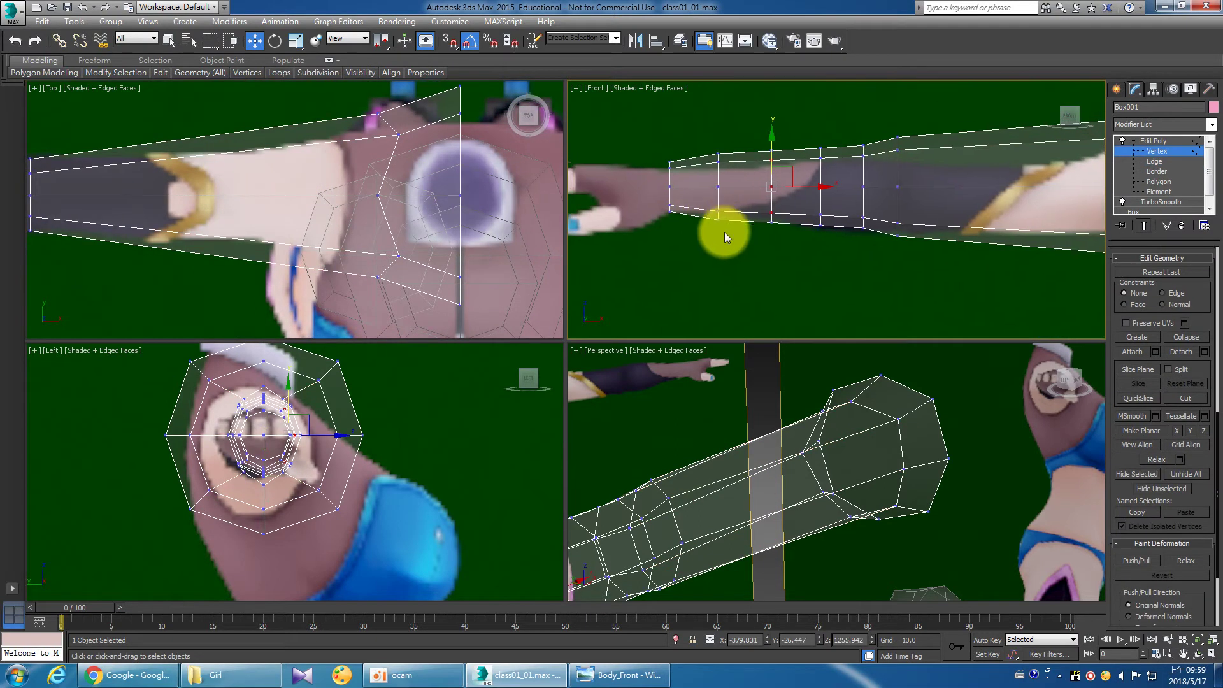
pyautogui.scroll(2, 682, 227)
pyautogui.scroll(1, 649, 113)
# Fit the forearm's first top and bottom vertices to the reference outline.
pyautogui.moveTo(673, 100); pyautogui.dragTo(676, 120)
pyautogui.click(675, 271)
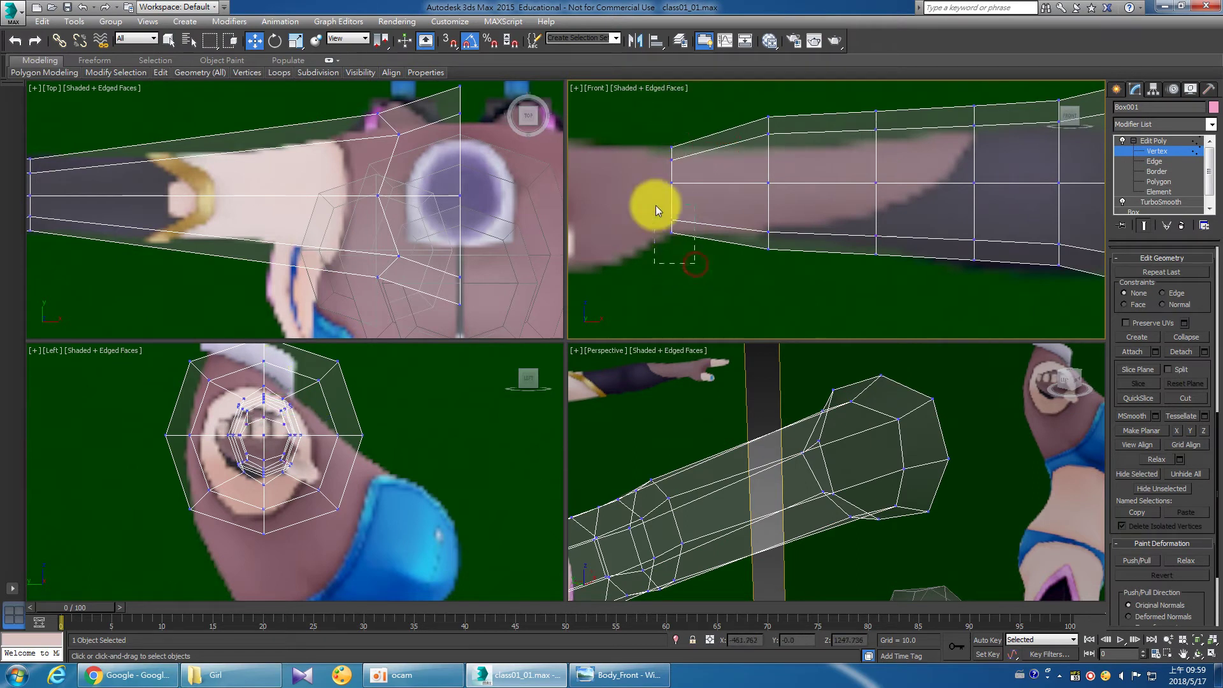
pyautogui.moveTo(743, 102)
pyautogui.mouseDown()
pyautogui.moveTo(784, 153)
pyautogui.moveTo(775, 124)
pyautogui.mouseUp()
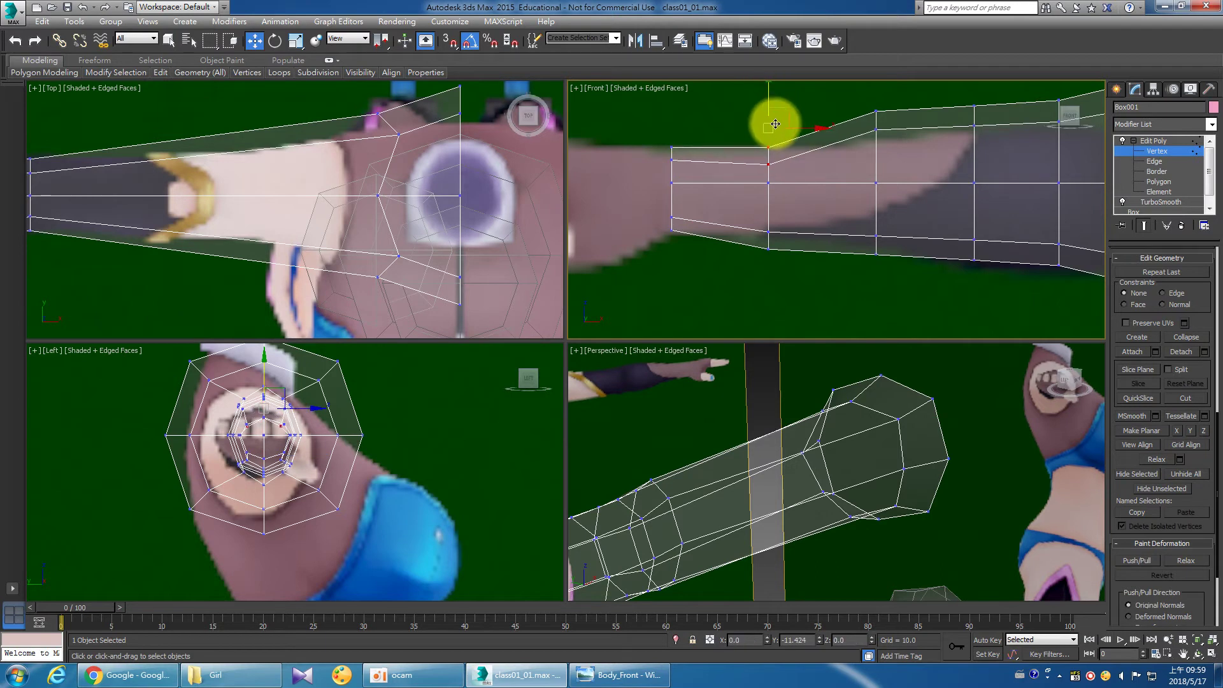
pyautogui.click(789, 249)
pyautogui.moveTo(771, 203); pyautogui.dragTo(774, 191)
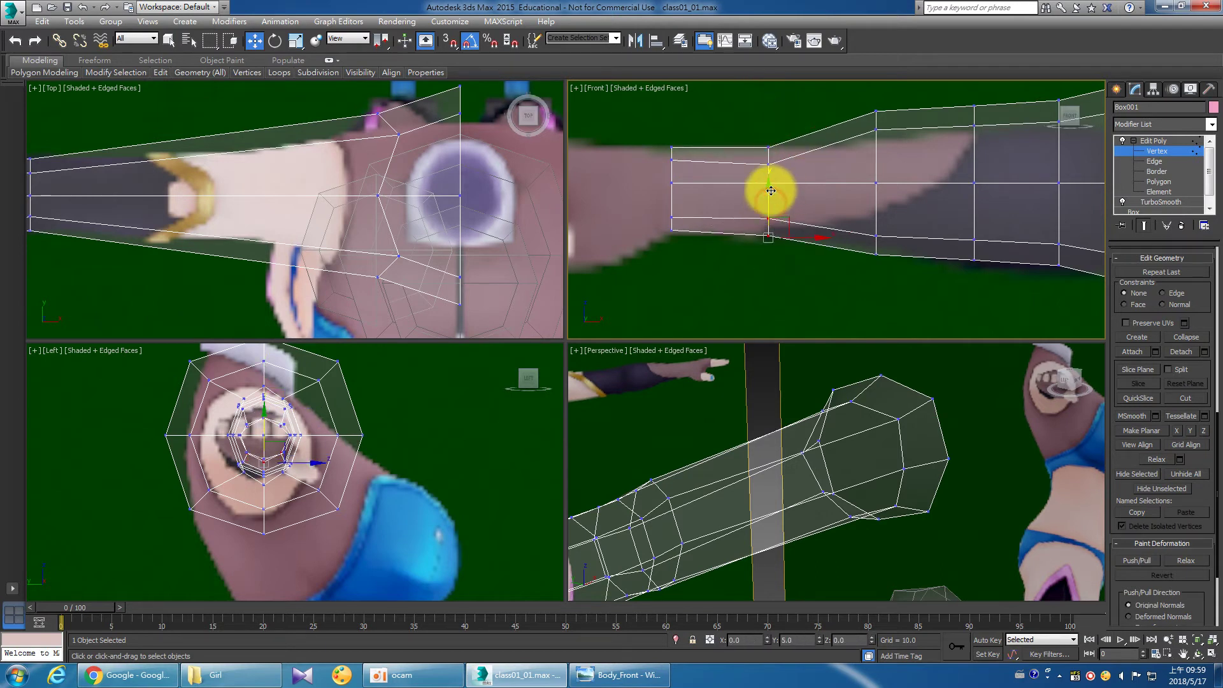
# Move the next columns' top and bottom vertices onto the reference arm outline.
pyautogui.moveTo(851, 221); pyautogui.dragTo(775, 231, button='middle')
pyautogui.click(800, 141)
pyautogui.moveTo(799, 92); pyautogui.dragTo(797, 121)
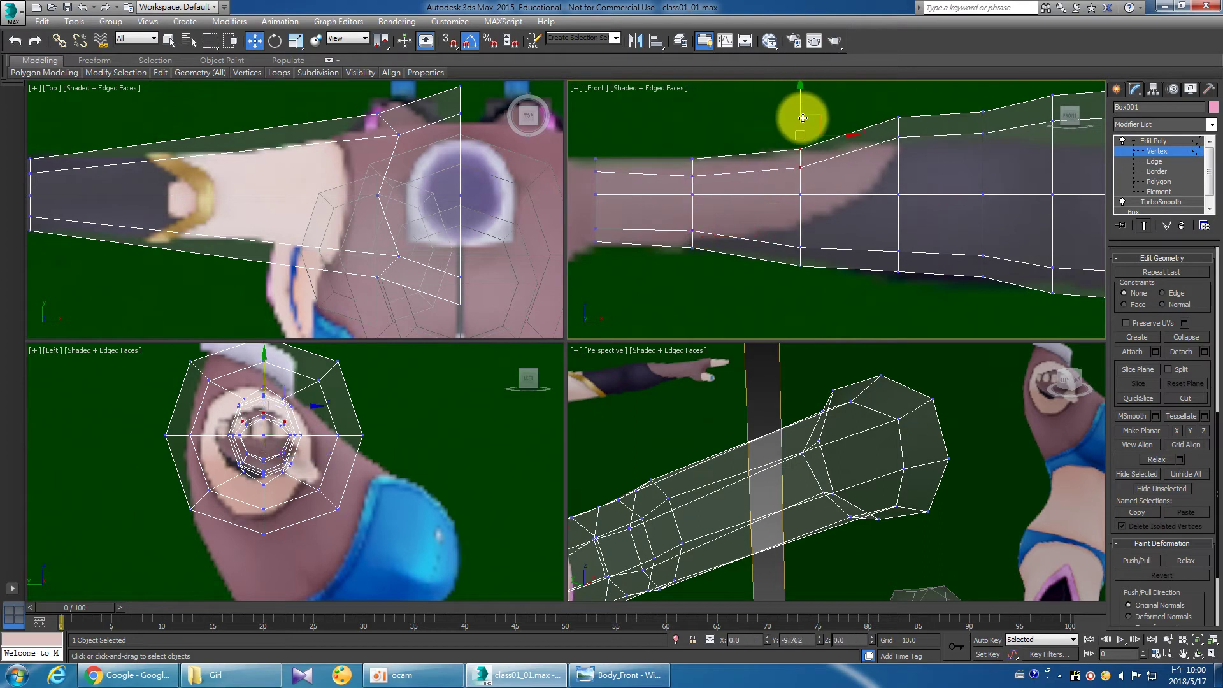
pyautogui.moveTo(808, 292)
pyautogui.mouseDown()
pyautogui.moveTo(776, 254)
pyautogui.moveTo(801, 213)
pyautogui.mouseUp()
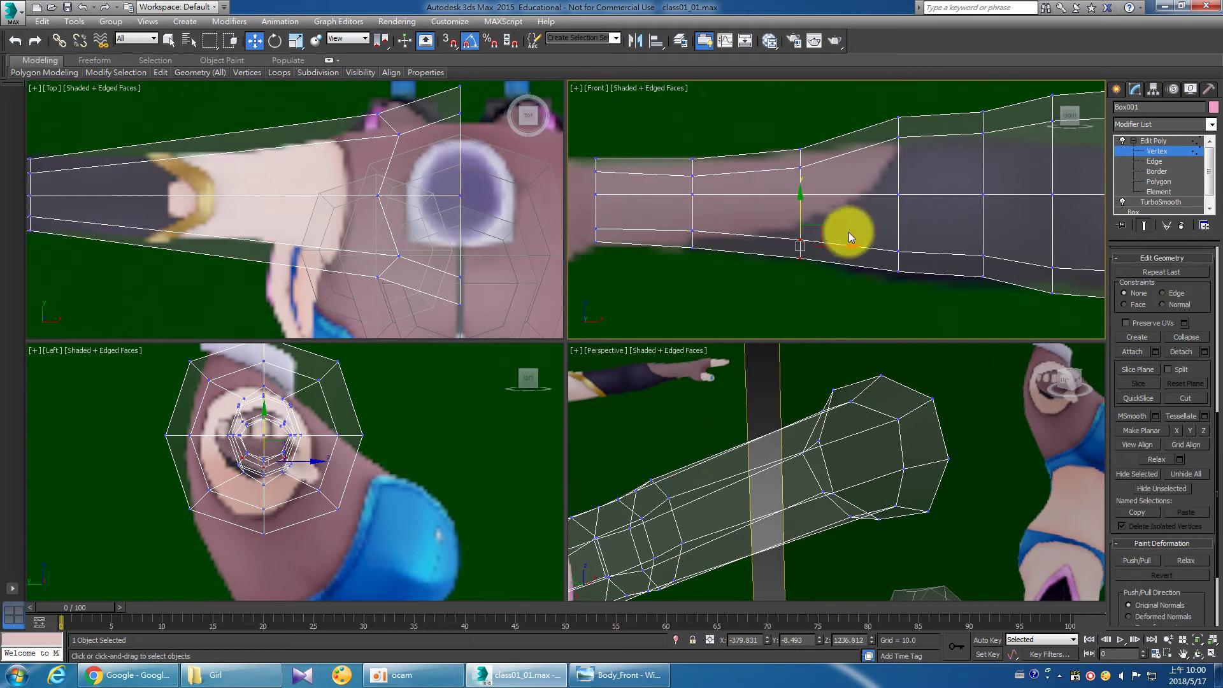
pyautogui.moveTo(851, 231); pyautogui.dragTo(745, 197, button='middle')
pyautogui.click(761, 146)
pyautogui.moveTo(759, 114); pyautogui.dragTo(765, 126)
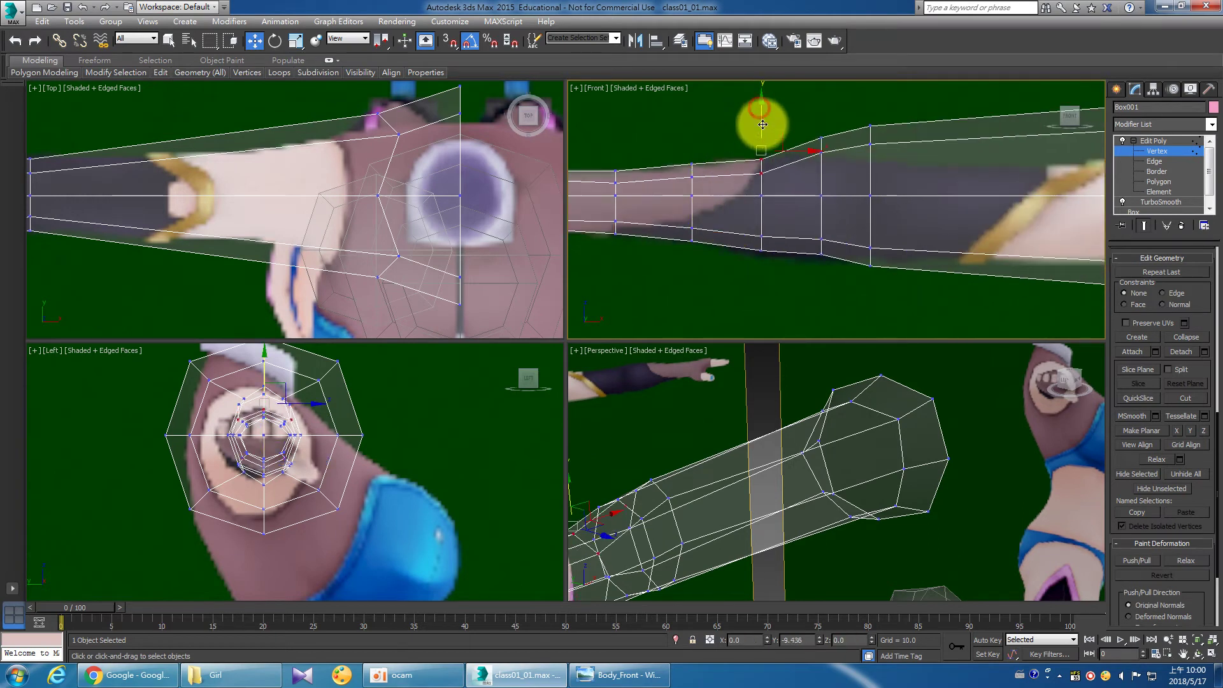
pyautogui.click(762, 251)
pyautogui.moveTo(760, 213); pyautogui.dragTo(767, 222)
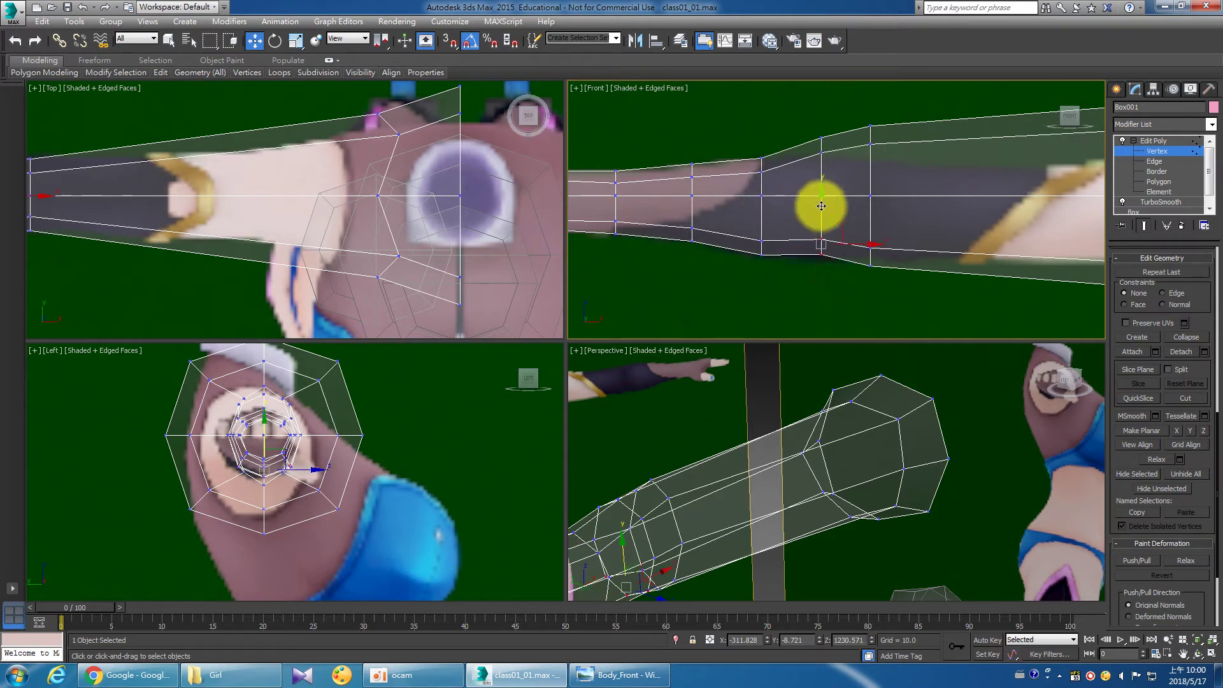
# Lower the top vertices near the shoulder and align the bottom vertices to the outline.
pyautogui.moveTo(832, 160)
pyautogui.mouseDown()
pyautogui.moveTo(818, 107)
pyautogui.moveTo(826, 123)
pyautogui.mouseUp()
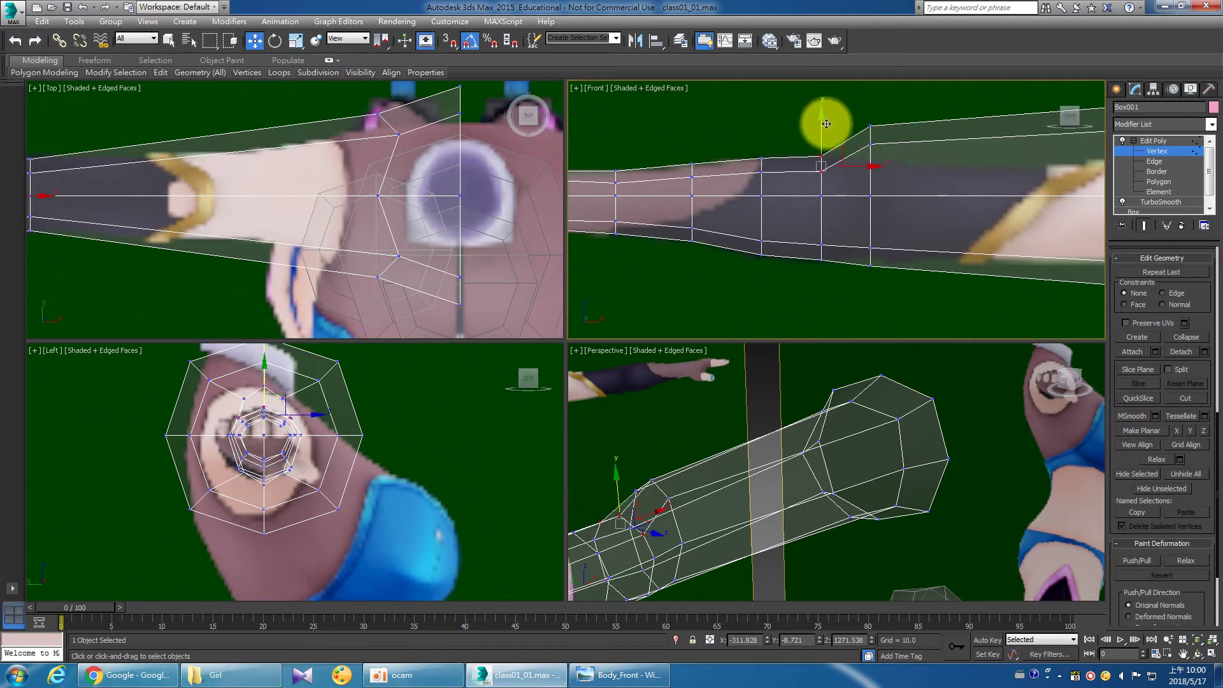
pyautogui.moveTo(892, 184)
pyautogui.mouseDown()
pyautogui.moveTo(847, 90)
pyautogui.moveTo(876, 133)
pyautogui.mouseUp()
pyautogui.click(876, 183)
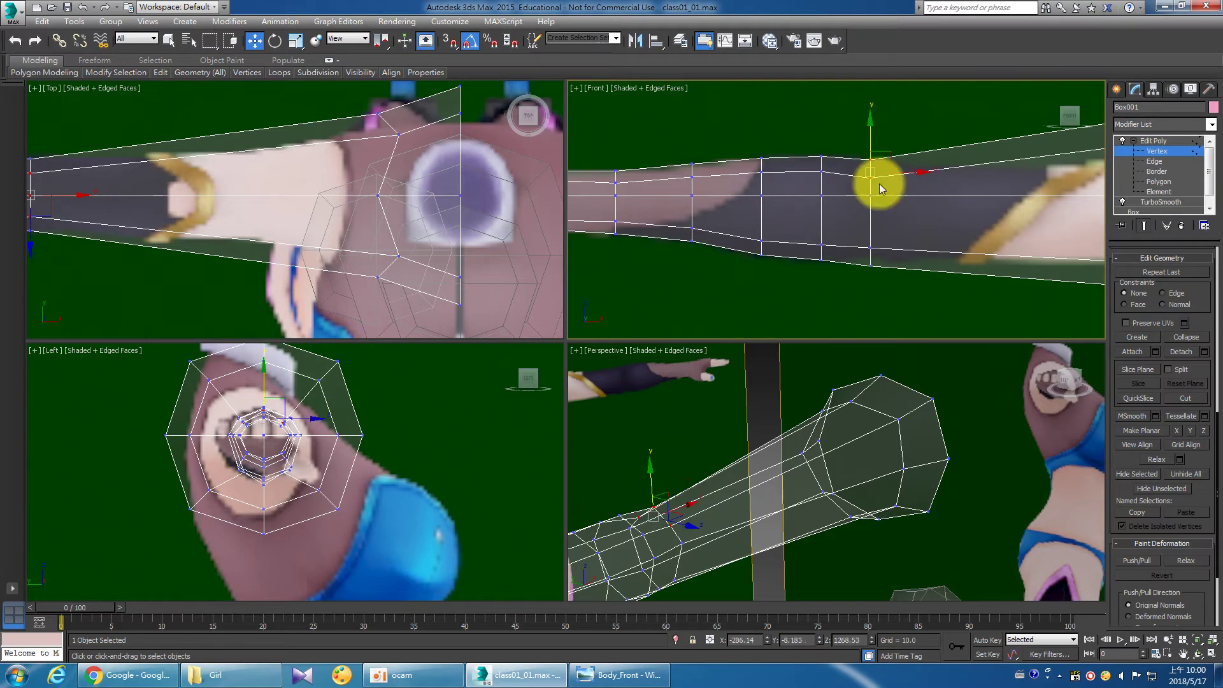
pyautogui.moveTo(876, 182); pyautogui.dragTo(772, 199, button='middle')
pyautogui.moveTo(742, 237); pyautogui.dragTo(763, 176)
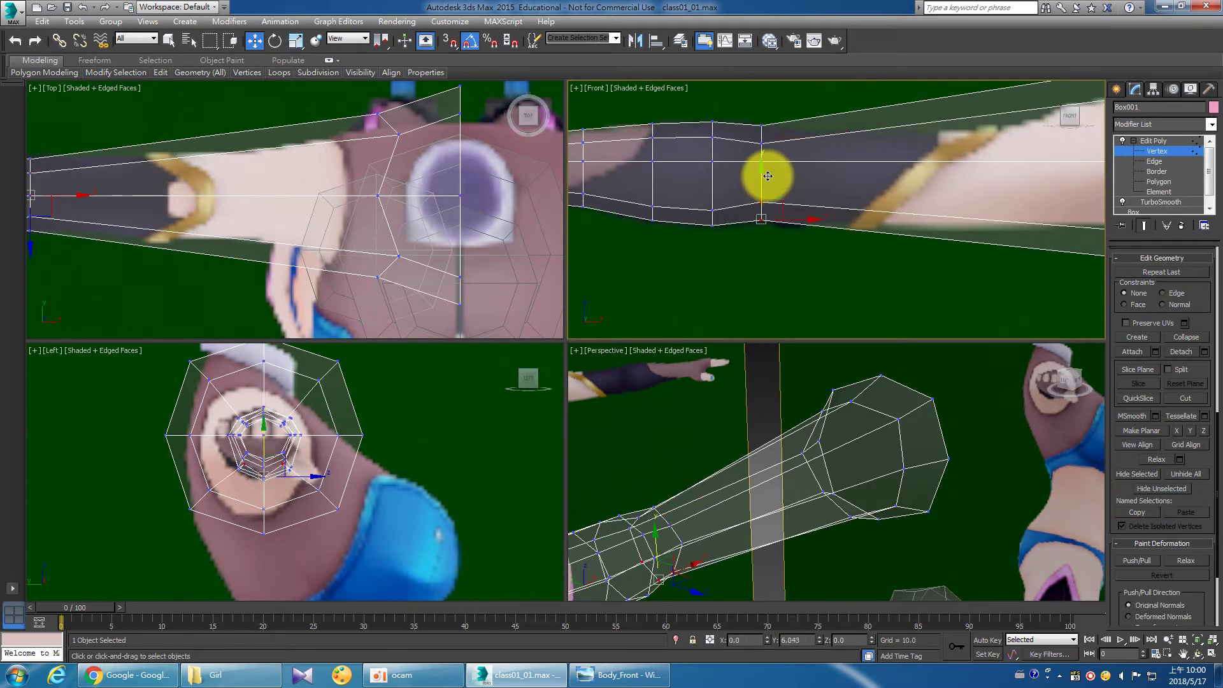
pyautogui.scroll(-3, 824, 205)
pyautogui.moveTo(824, 205); pyautogui.dragTo(792, 210, button='middle')
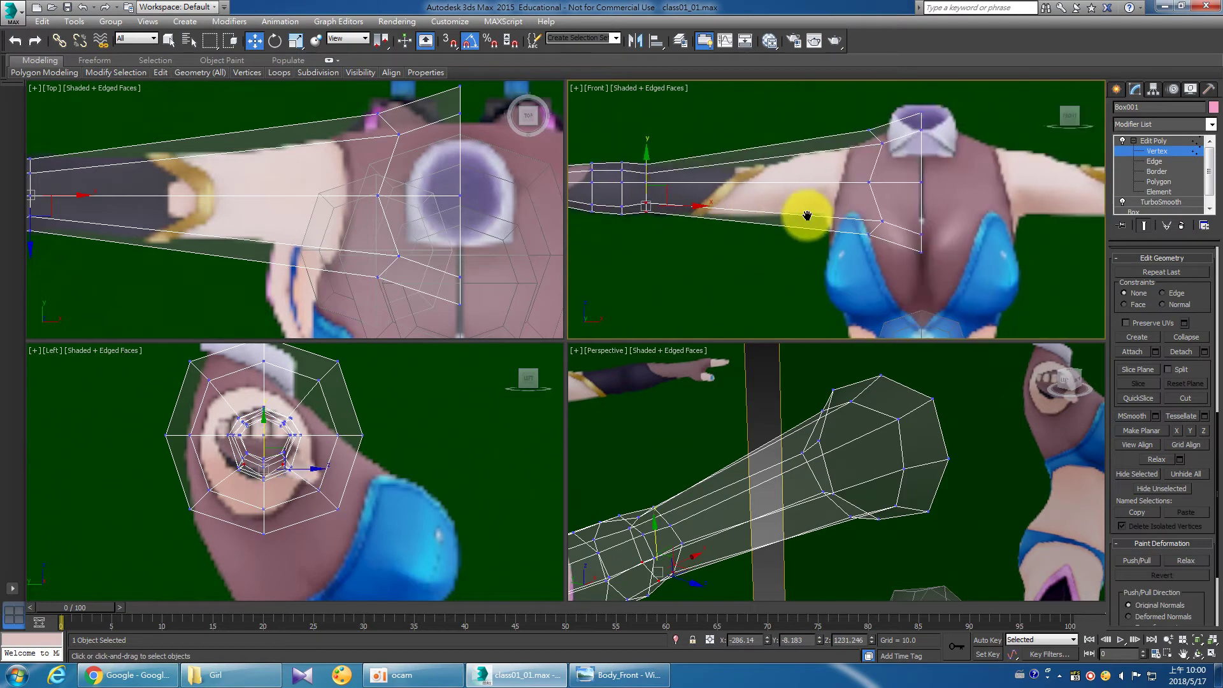
# Flatten the shoulder-end vertices with Make Planar X and shift the column along the arm.
pyautogui.click(841, 126)
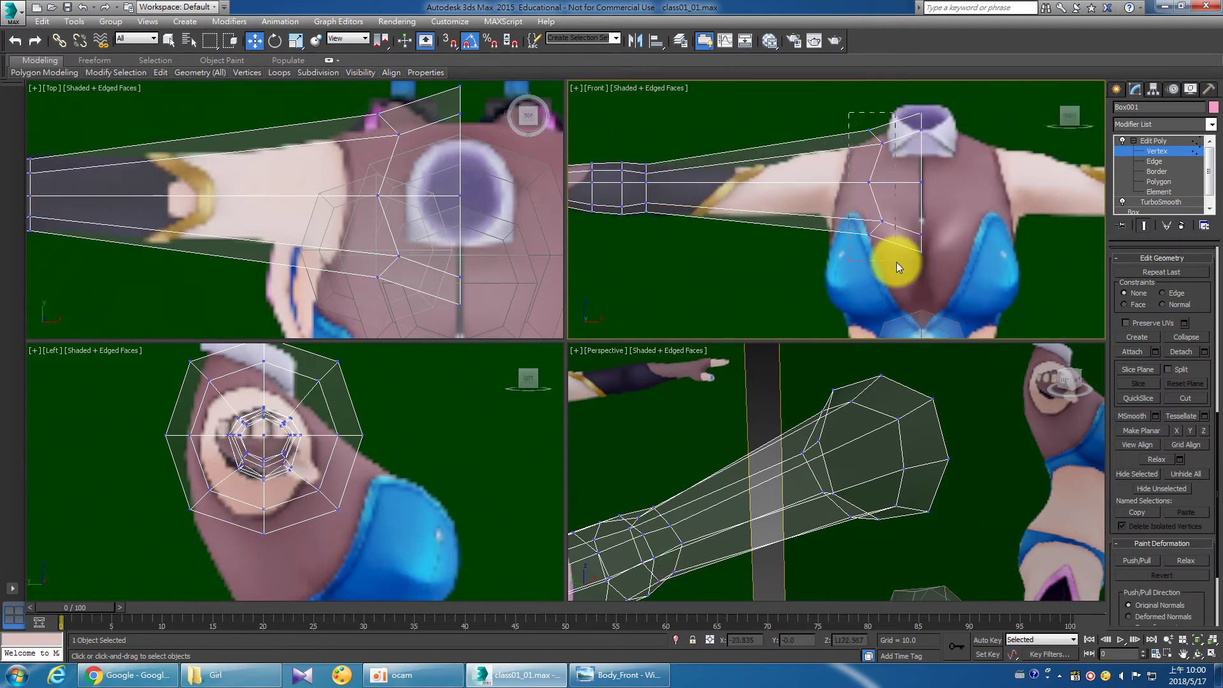
pyautogui.moveTo(897, 262); pyautogui.dragTo(896, 262)
pyautogui.click(1177, 432)
pyautogui.click(834, 164)
pyautogui.moveTo(852, 121); pyautogui.dragTo(896, 167)
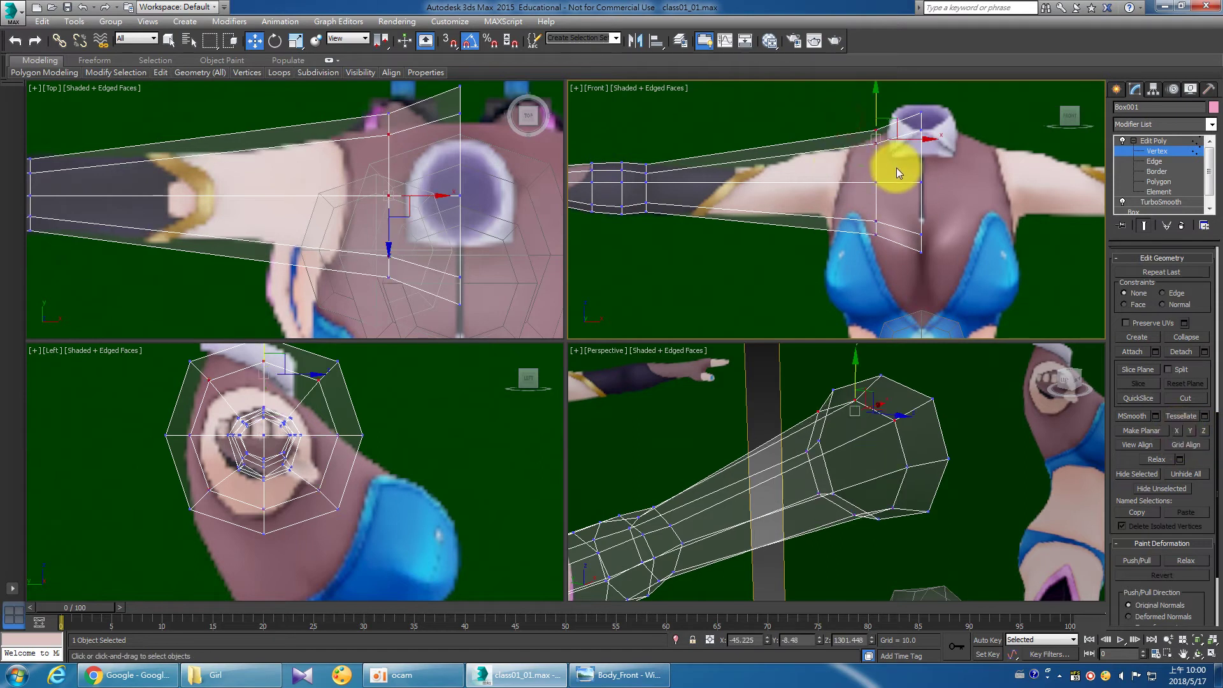
pyautogui.moveTo(857, 118); pyautogui.dragTo(889, 264)
pyautogui.moveTo(912, 181); pyautogui.dragTo(892, 173)
# Fit the shoulder column's top and bottom vertices to the reference shoulder outline.
pyautogui.click(857, 136)
pyautogui.moveTo(866, 118); pyautogui.dragTo(860, 118)
pyautogui.click(857, 234)
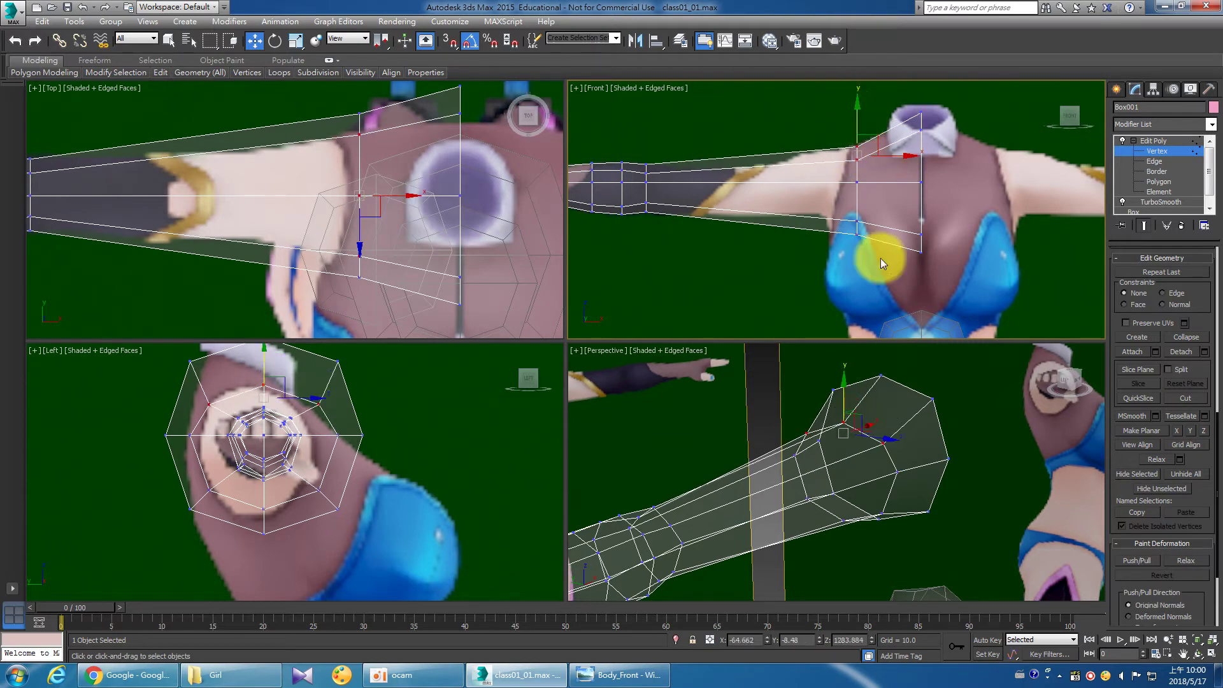
pyautogui.moveTo(854, 191)
pyautogui.mouseDown()
pyautogui.moveTo(828, 195)
pyautogui.moveTo(867, 207)
pyautogui.moveTo(898, 185)
pyautogui.moveTo(879, 158)
pyautogui.mouseUp()
pyautogui.click(859, 184)
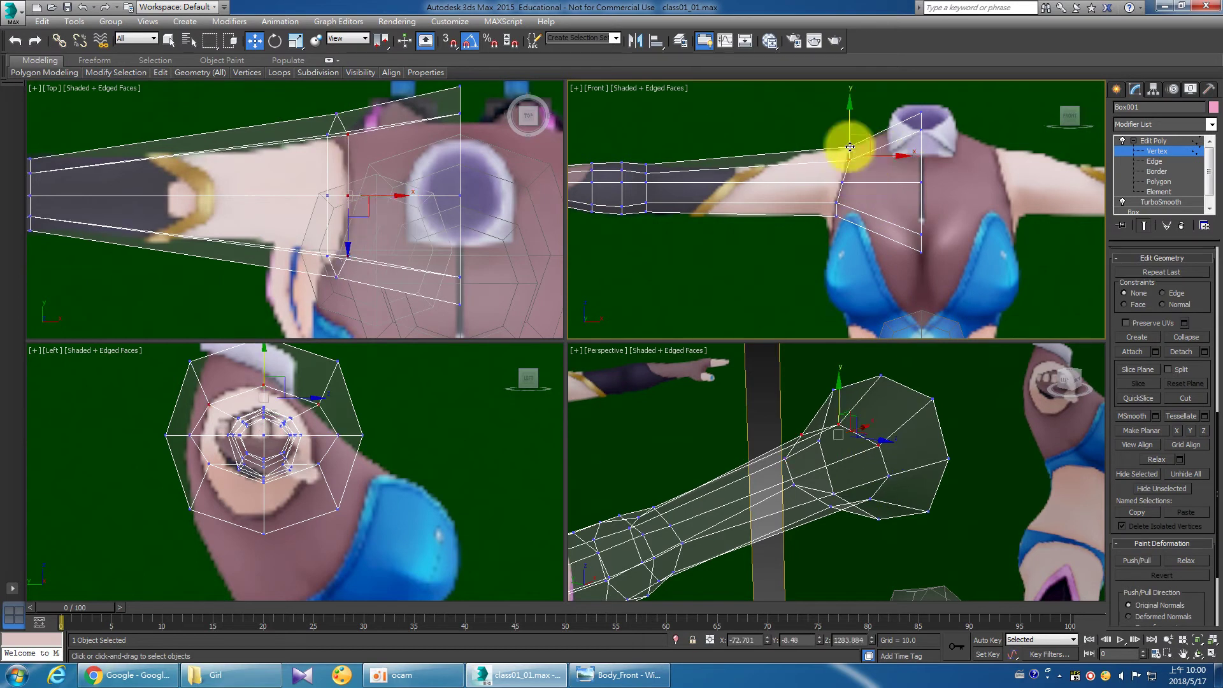
pyautogui.moveTo(808, 228); pyautogui.dragTo(838, 232, button='middle')
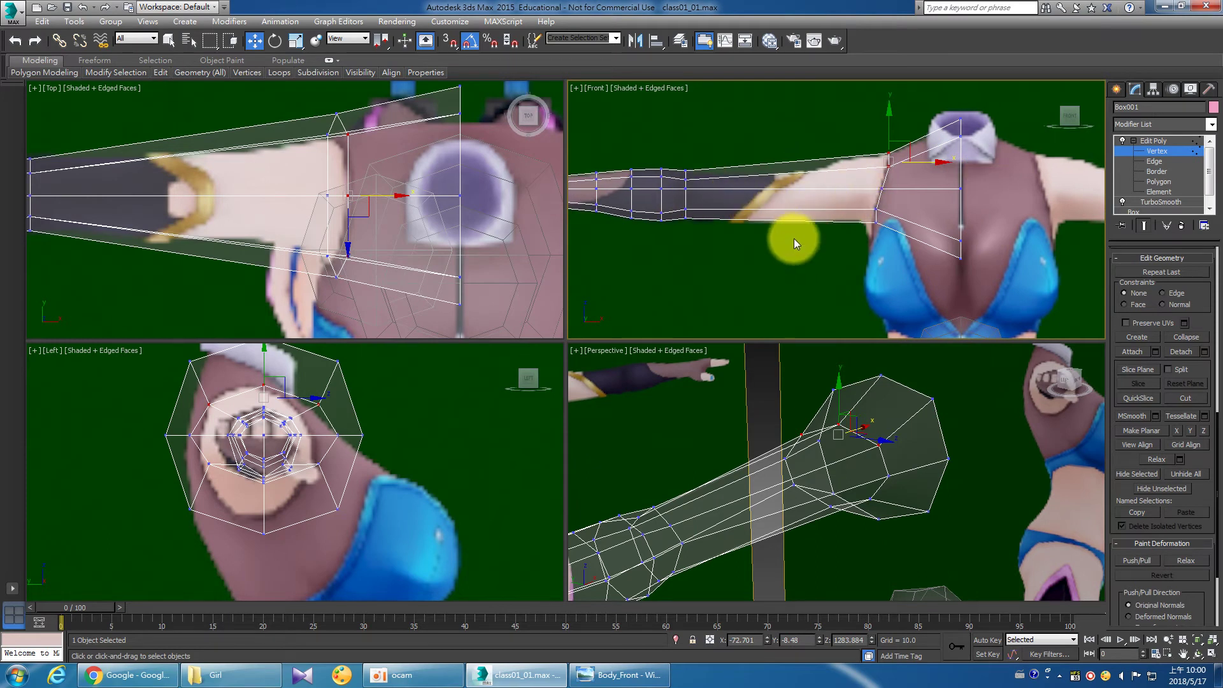
pyautogui.press('2')
pyautogui.moveTo(796, 251); pyautogui.dragTo(763, 163)
# Connect the arm edges with 2 new edge loops and slide one toward the shoulder.
pyautogui.rightClick(774, 160)
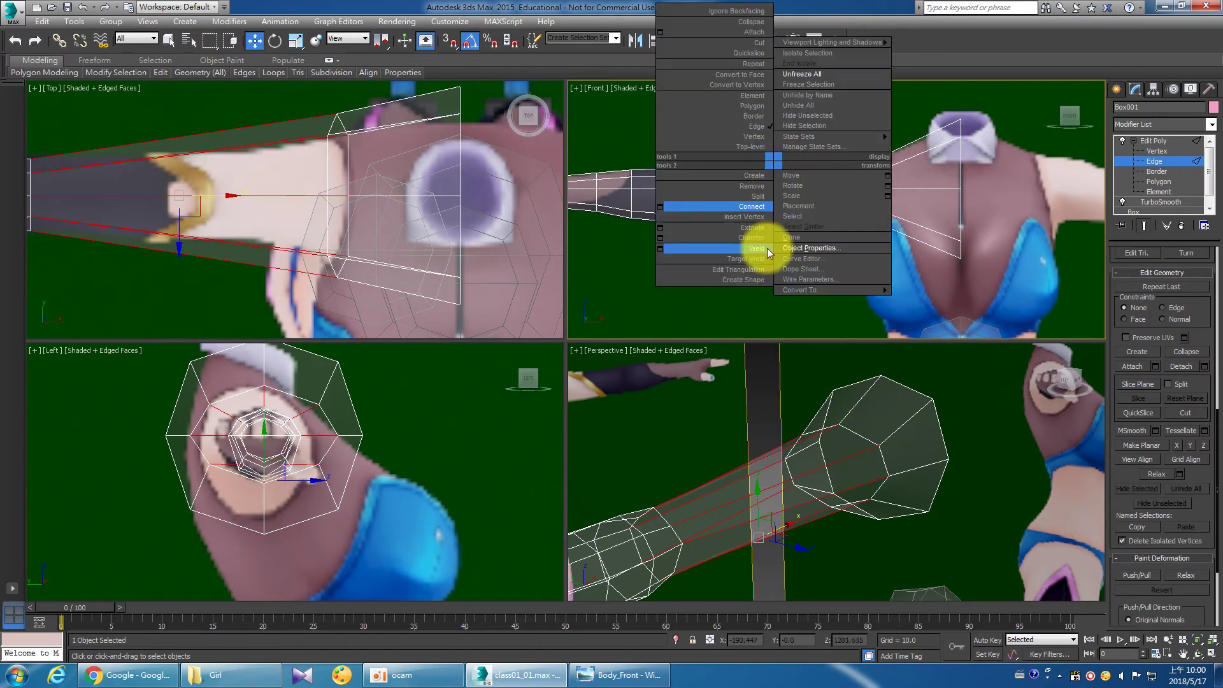
pyautogui.click(663, 205)
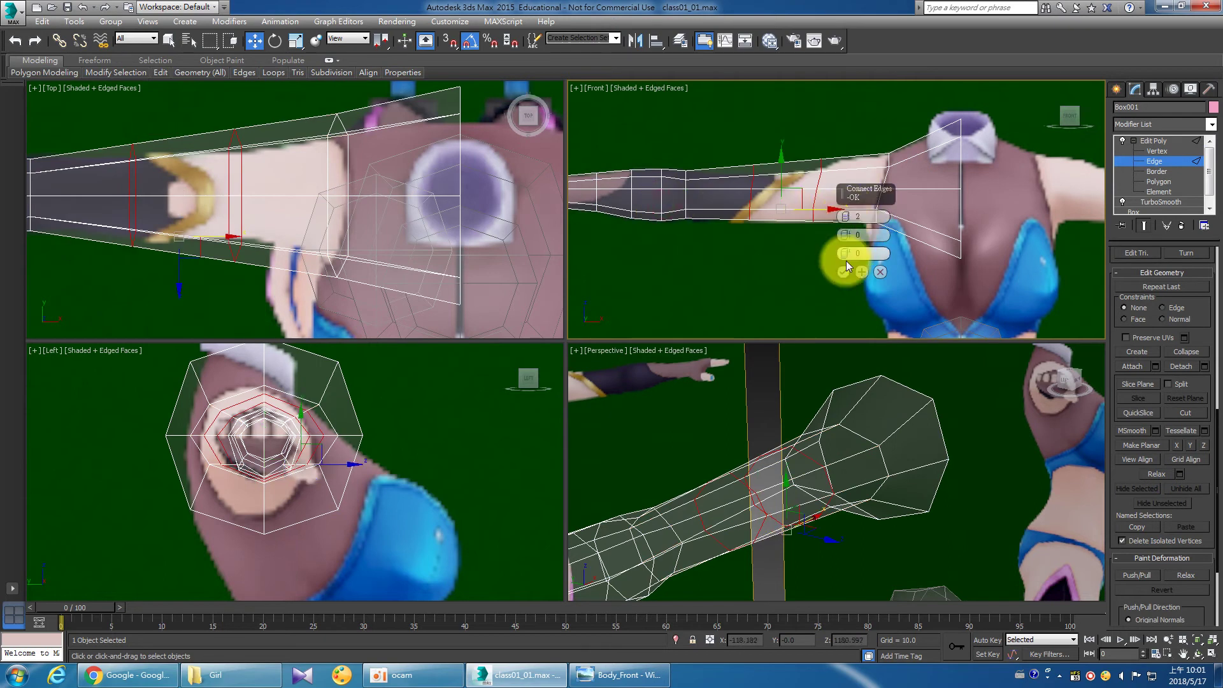
pyautogui.click(844, 271)
pyautogui.press('1')
pyautogui.moveTo(732, 153); pyautogui.dragTo(783, 220)
pyautogui.moveTo(794, 137); pyautogui.dragTo(845, 269)
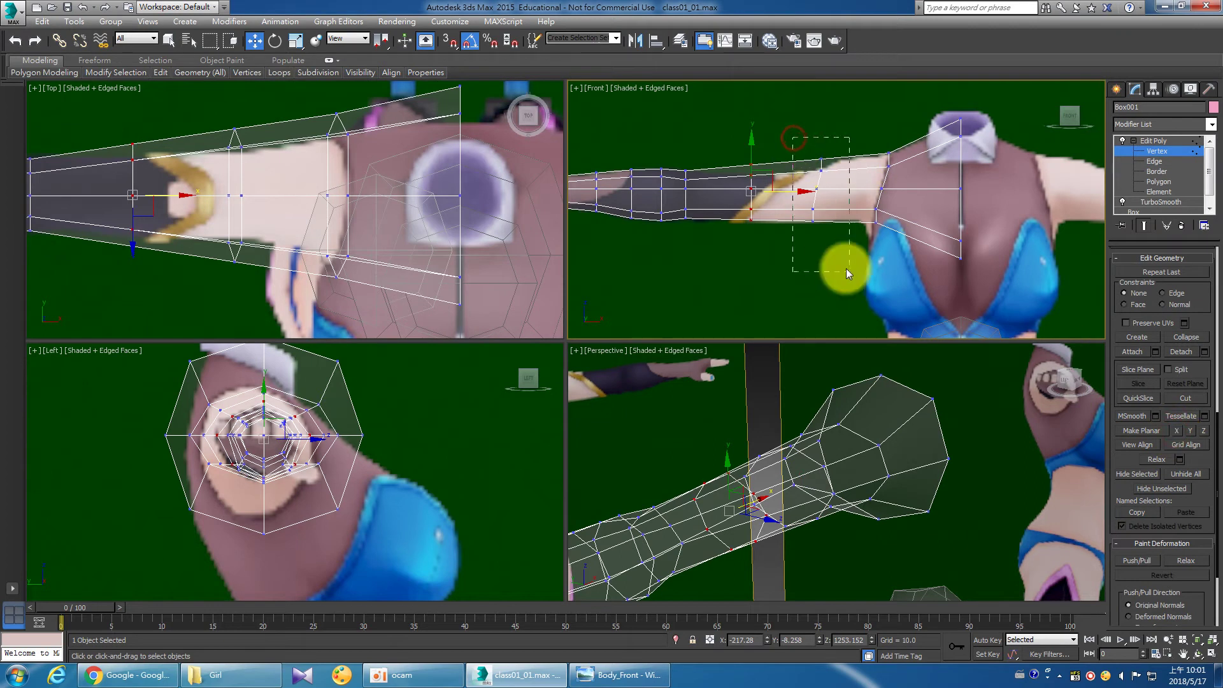
# Lower the middle column's top vertex onto the reference arm outline.
pyautogui.click(839, 319)
pyautogui.scroll(5, 722, 225)
pyautogui.moveTo(724, 225); pyautogui.dragTo(752, 244, button='middle')
pyautogui.moveTo(764, 98)
pyautogui.mouseDown()
pyautogui.moveTo(858, 197)
pyautogui.moveTo(774, 176)
pyautogui.mouseUp()
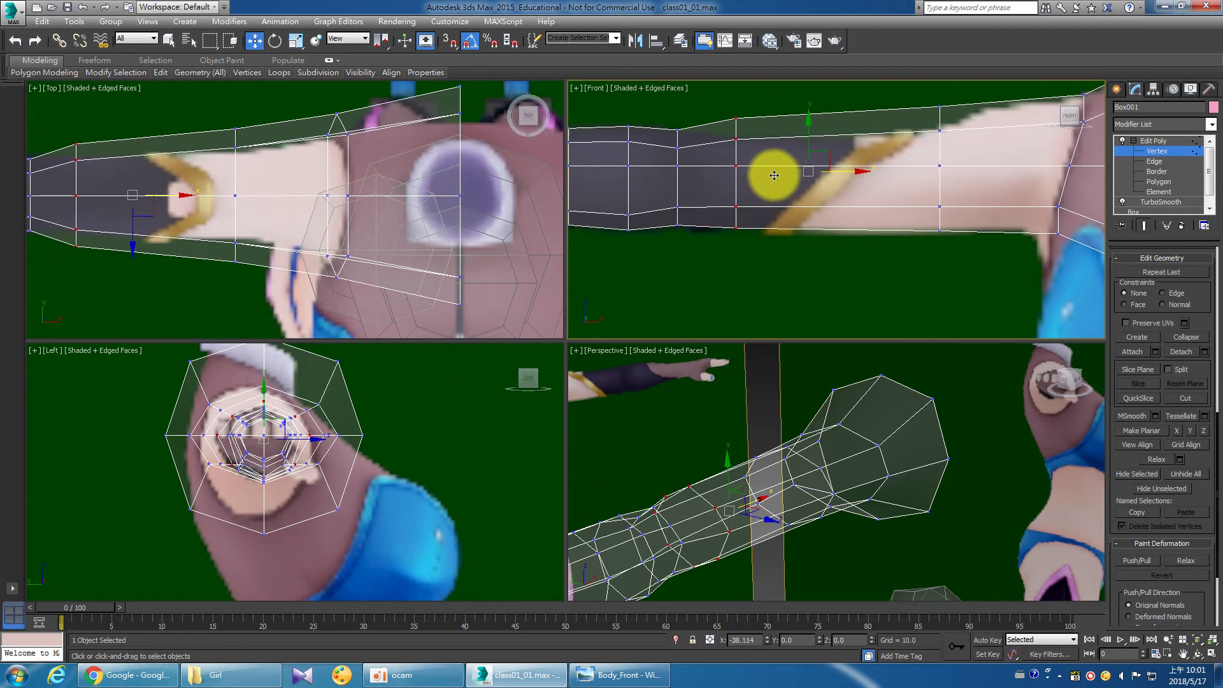
pyautogui.moveTo(715, 90); pyautogui.dragTo(756, 142)
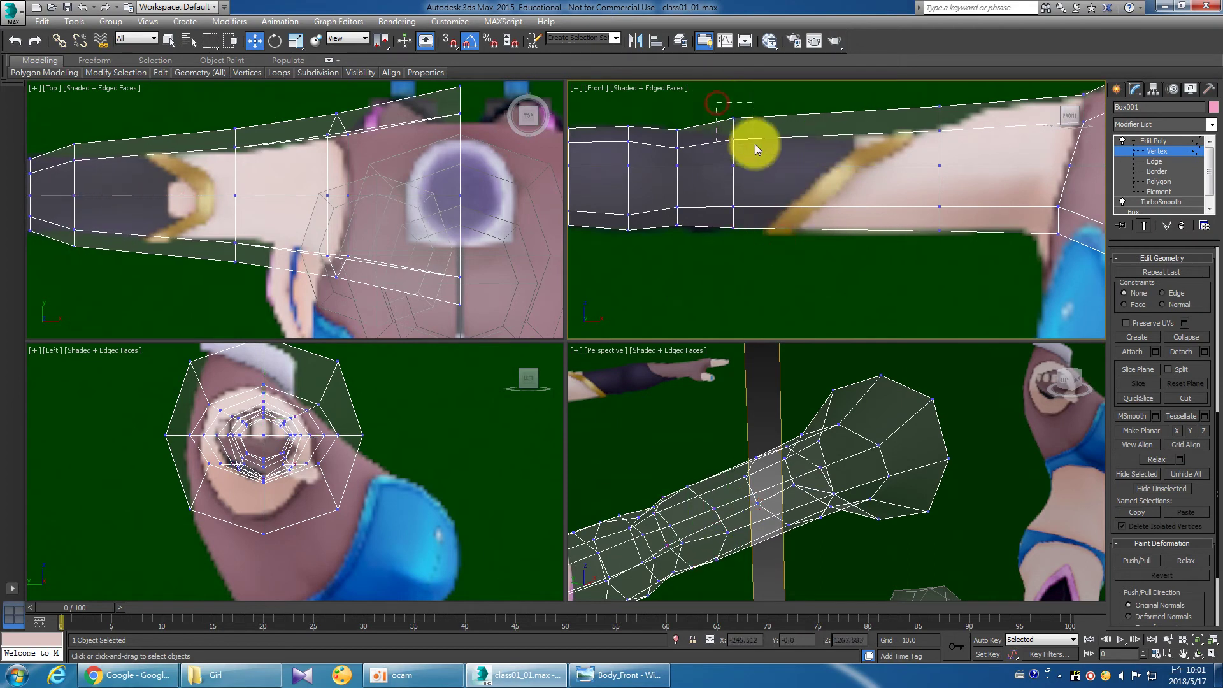
pyautogui.moveTo(733, 96); pyautogui.dragTo(736, 117)
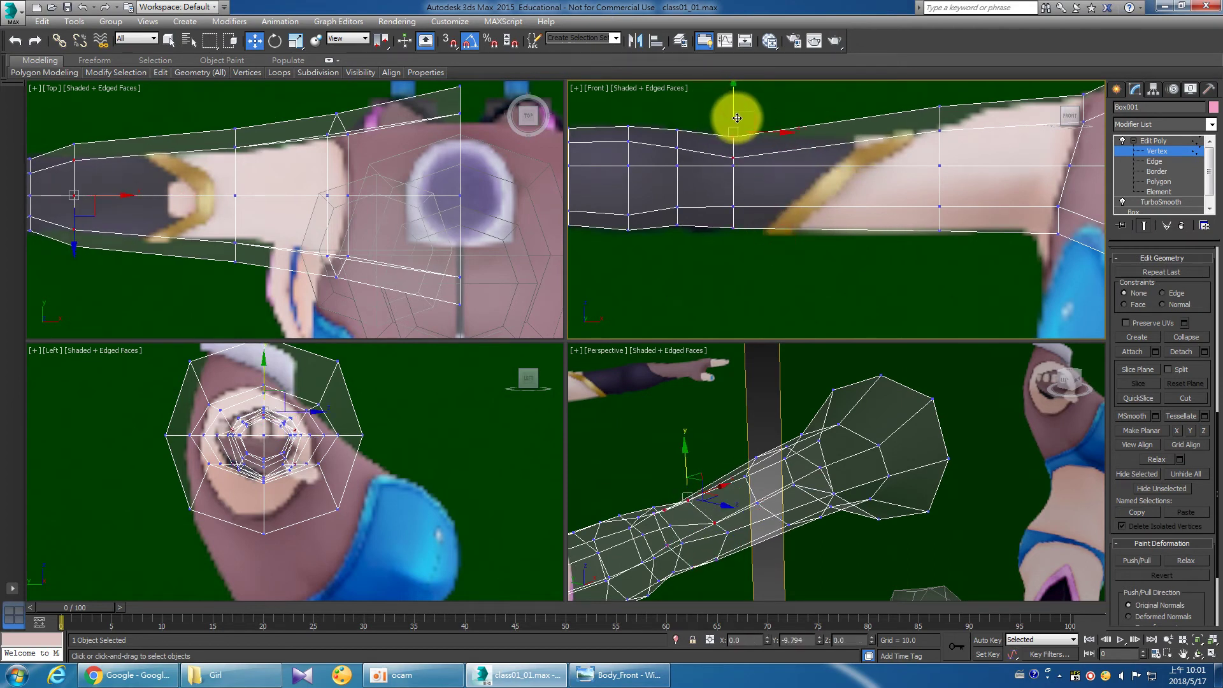
pyautogui.moveTo(717, 210); pyautogui.dragTo(745, 267)
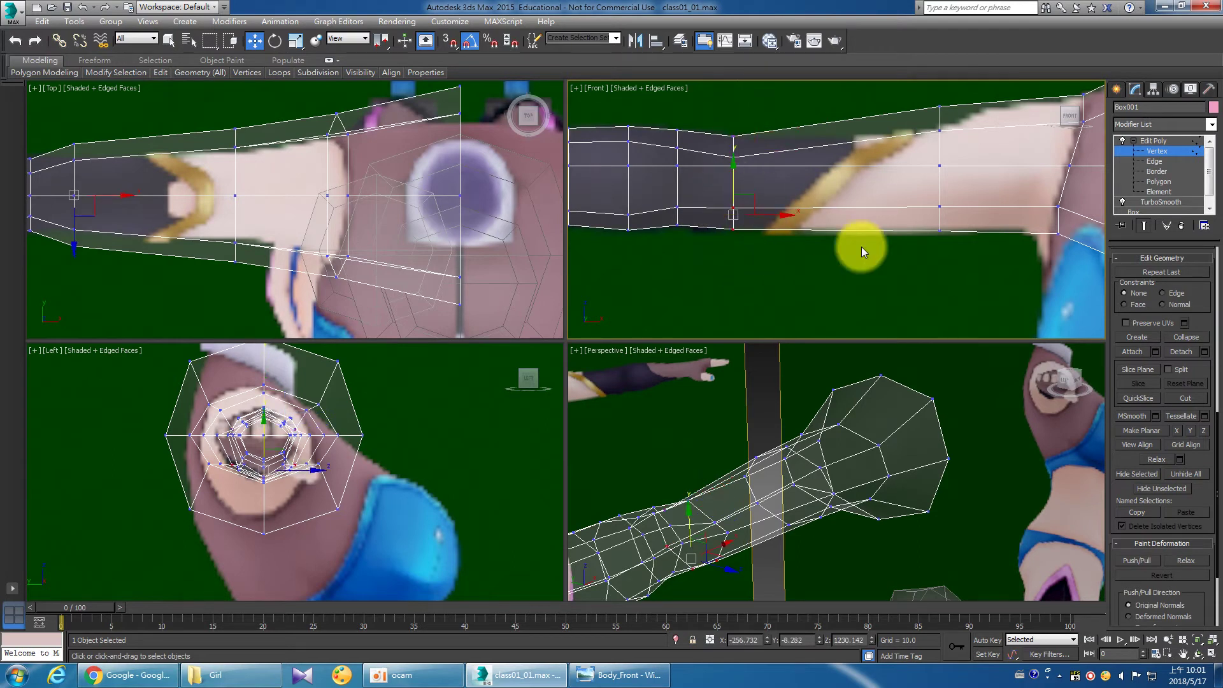
pyautogui.moveTo(862, 247); pyautogui.dragTo(825, 223, button='middle')
pyautogui.moveTo(895, 95); pyautogui.dragTo(892, 109, button='middle')
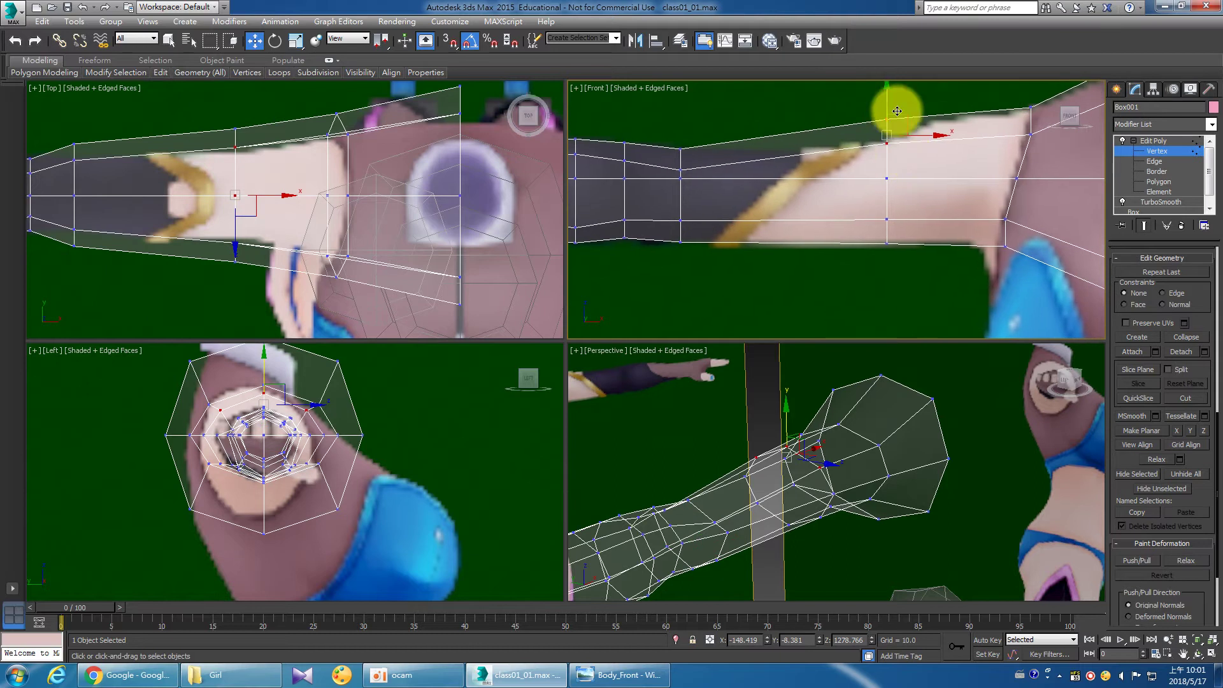
# Move the elbow-side vertex column toward the shoulder and fit its vertices to the outline.
pyautogui.click(909, 311)
pyautogui.moveTo(907, 251); pyautogui.dragTo(850, 253, button='middle')
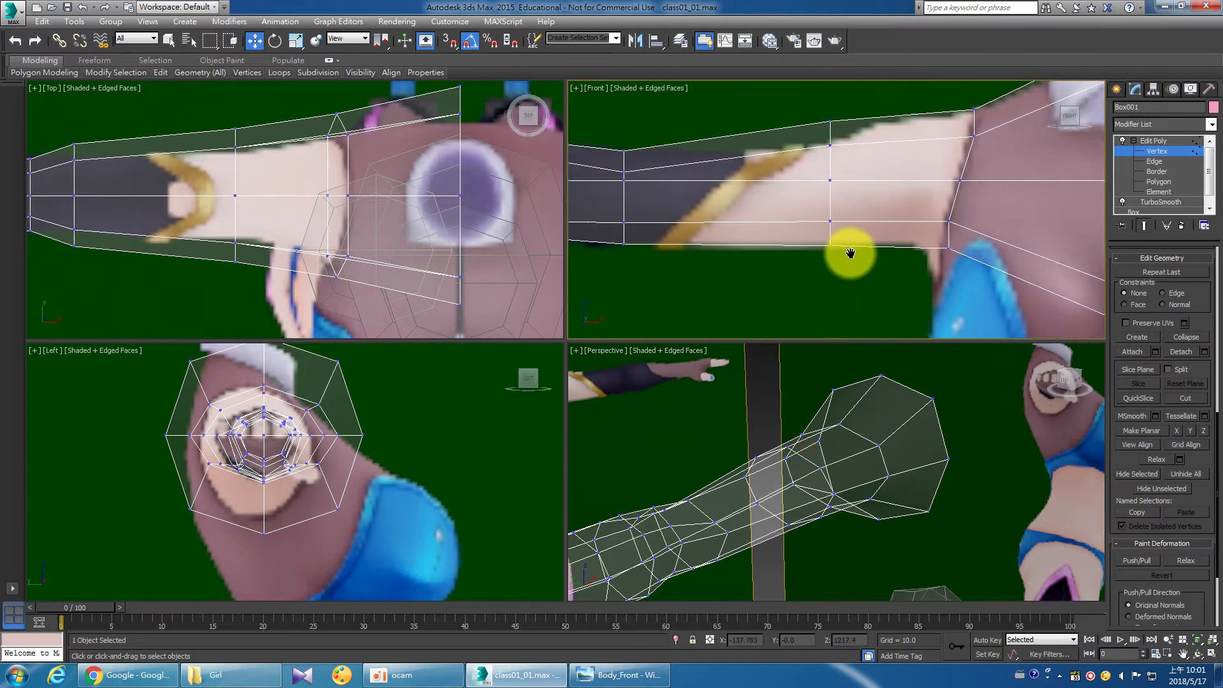
pyautogui.moveTo(860, 266); pyautogui.dragTo(861, 265)
pyautogui.moveTo(848, 182); pyautogui.dragTo(912, 188)
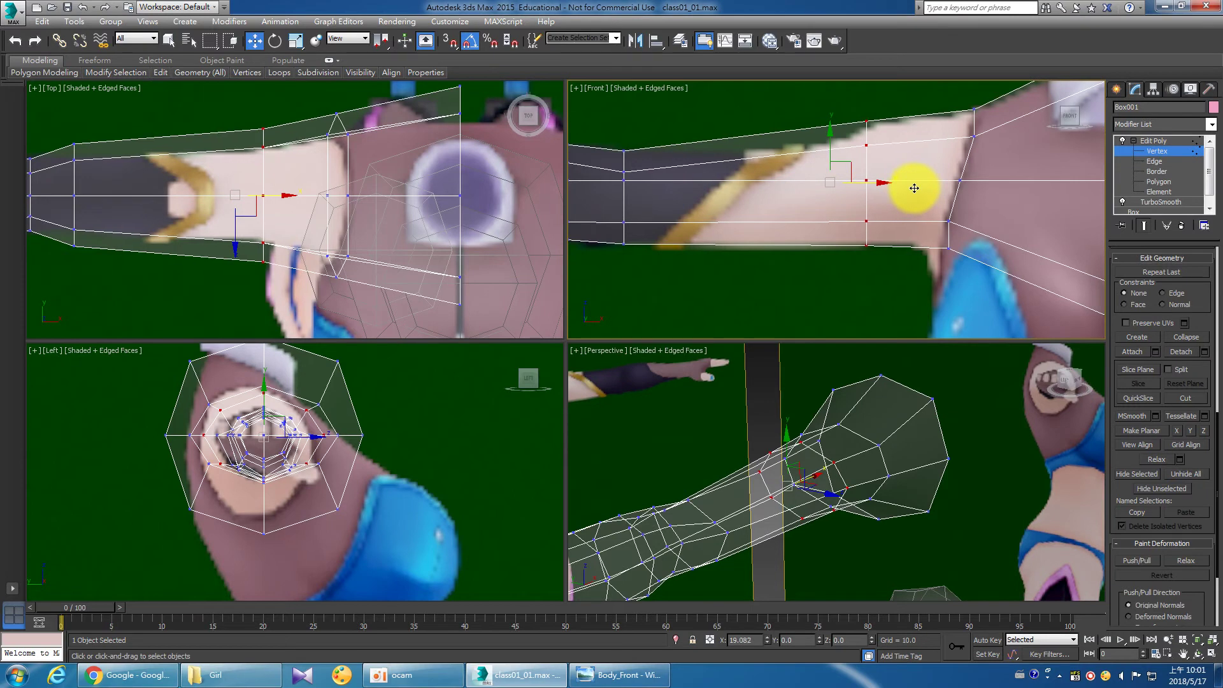
pyautogui.moveTo(836, 101); pyautogui.dragTo(879, 154)
pyautogui.moveTo(864, 101); pyautogui.dragTo(864, 105)
pyautogui.click(876, 255)
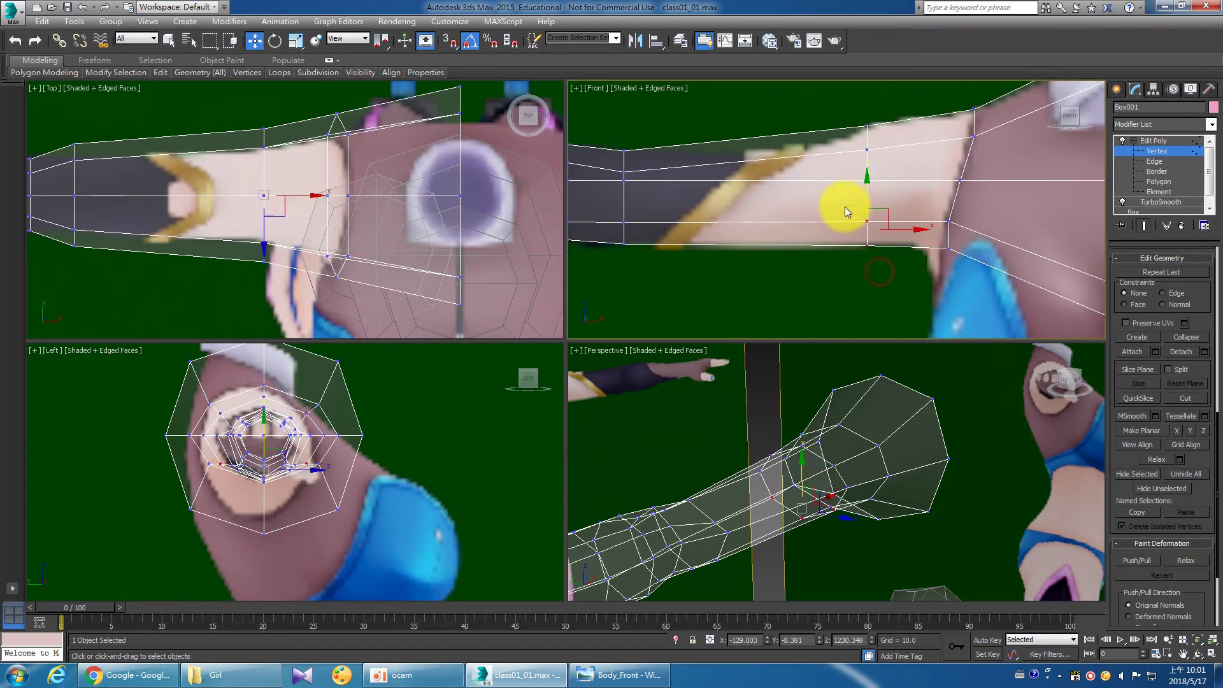
pyautogui.moveTo(873, 191); pyautogui.dragTo(822, 245)
pyautogui.moveTo(823, 236)
pyautogui.mouseDown(button='middle')
pyautogui.moveTo(854, 255)
pyautogui.moveTo(834, 252)
pyautogui.moveTo(839, 289)
pyautogui.mouseUp(button='middle')
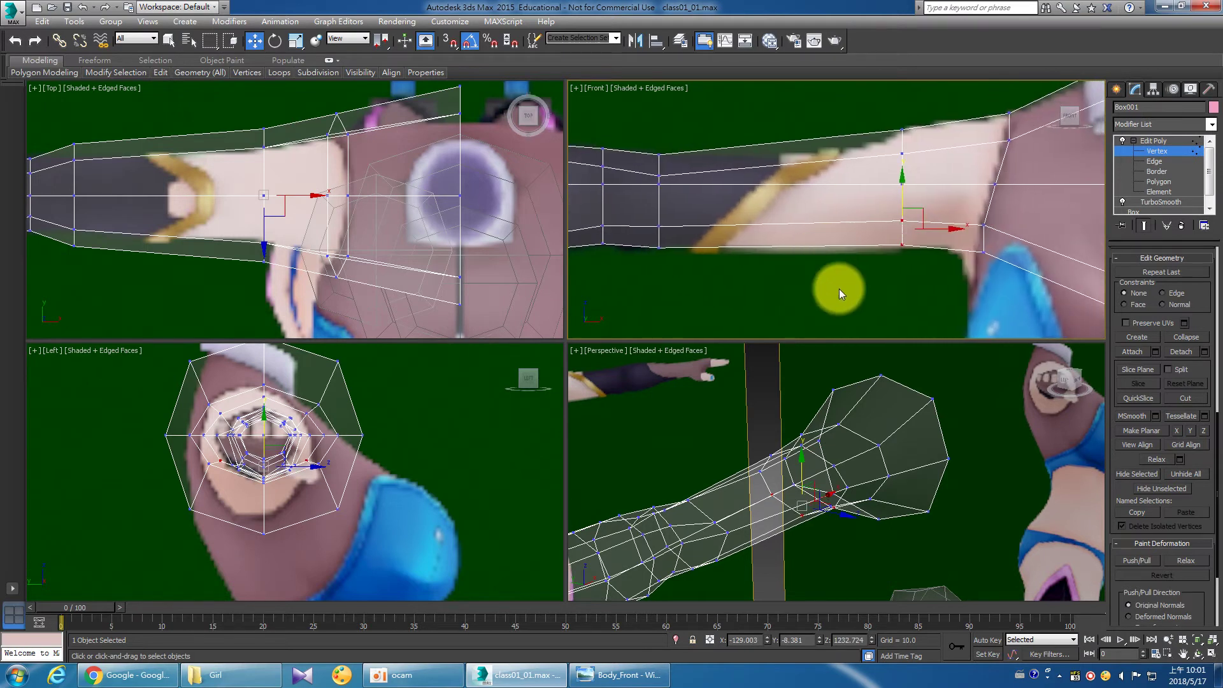
# Connect the selected arm edges with a single centred edge loop.
pyautogui.press('2')
pyautogui.rightClick(797, 190)
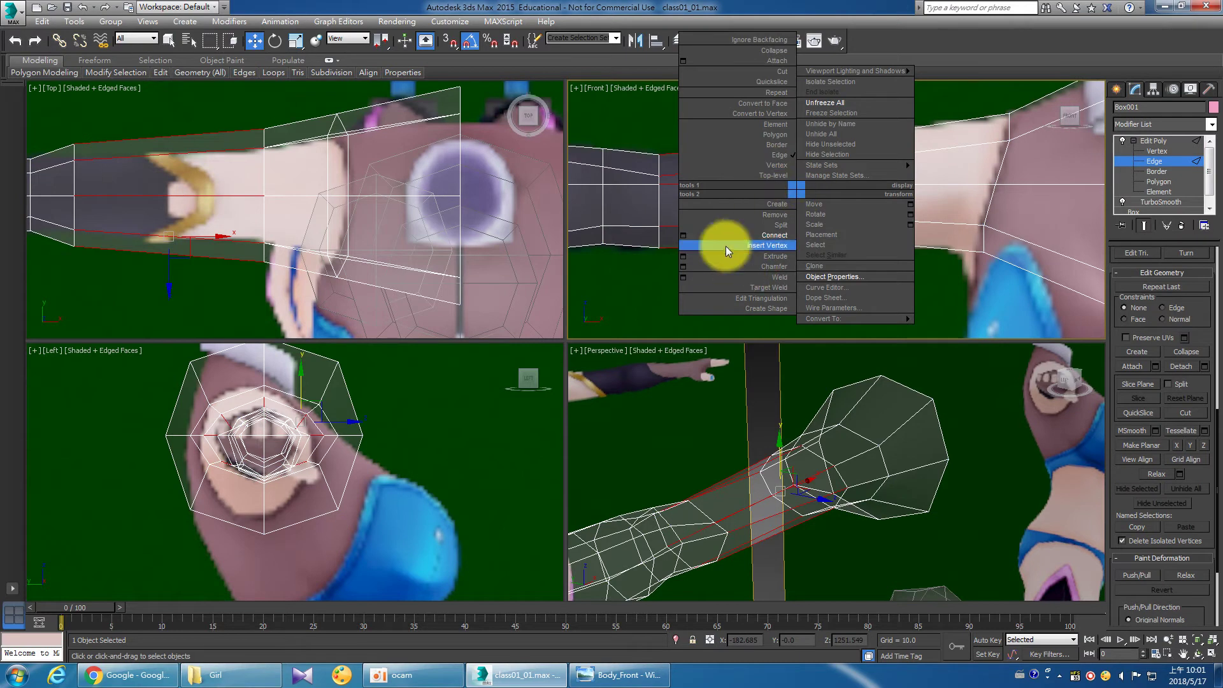
pyautogui.click(684, 235)
pyautogui.moveTo(845, 227); pyautogui.dragTo(845, 218)
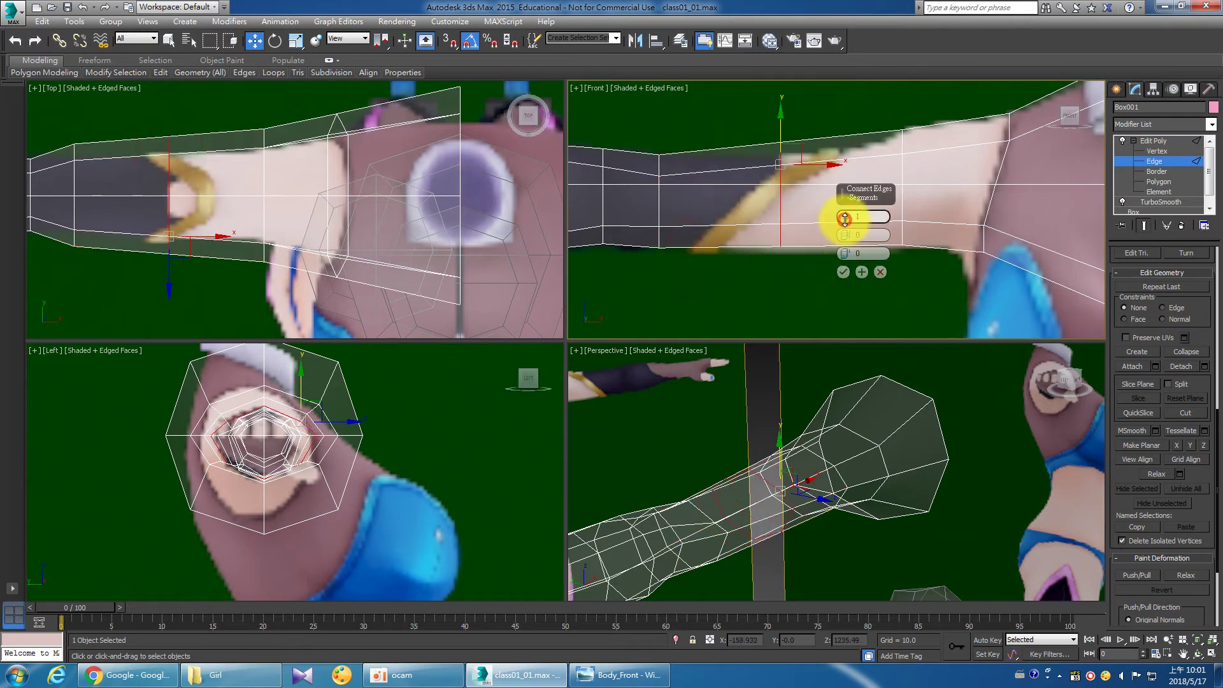
pyautogui.click(843, 268)
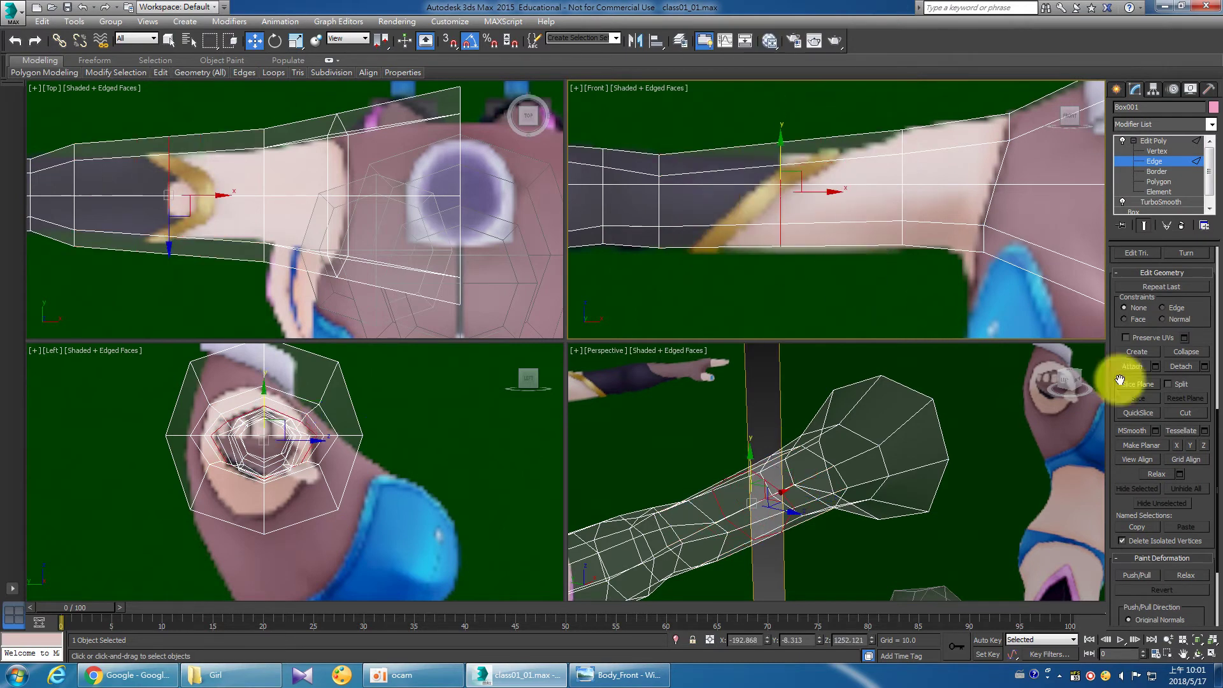
pyautogui.press('1')
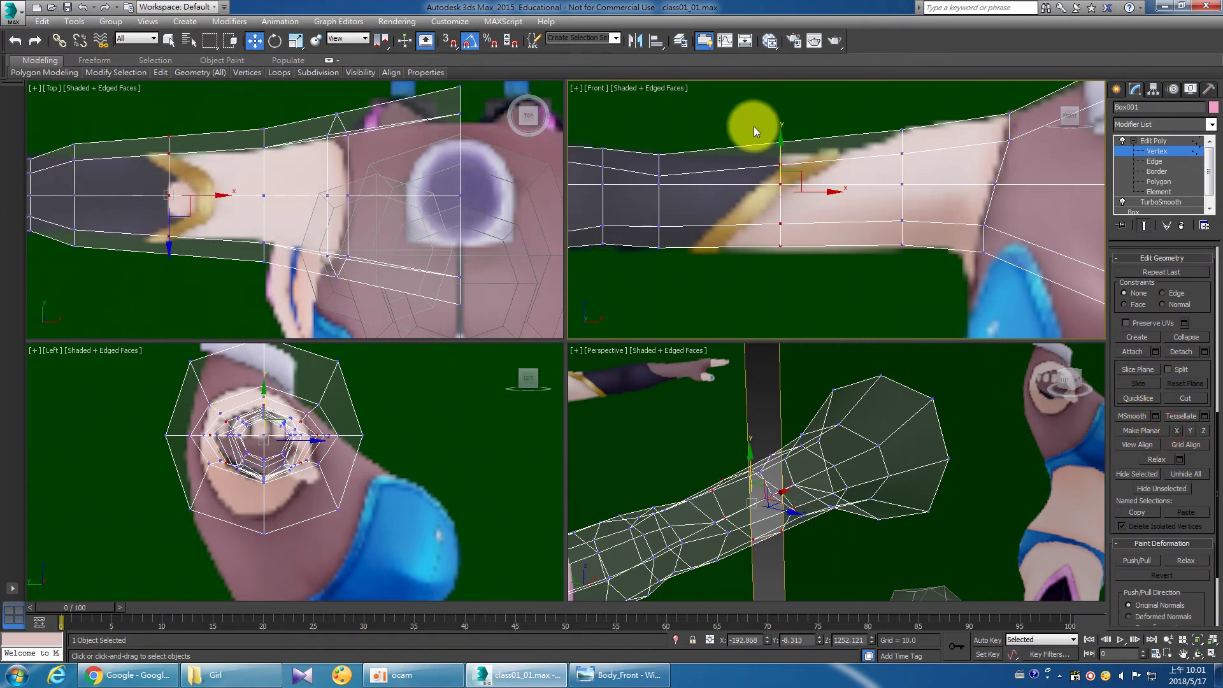
# Nudge the new vertex column slightly toward the shoulder.
pyautogui.moveTo(786, 167); pyautogui.dragTo(781, 115)
pyautogui.hotkey('ctrl', 'z')
pyautogui.click(781, 114)
pyautogui.moveTo(800, 275)
pyautogui.mouseDown()
pyautogui.moveTo(770, 214)
pyautogui.moveTo(783, 206)
pyautogui.moveTo(817, 276)
pyautogui.mouseUp()
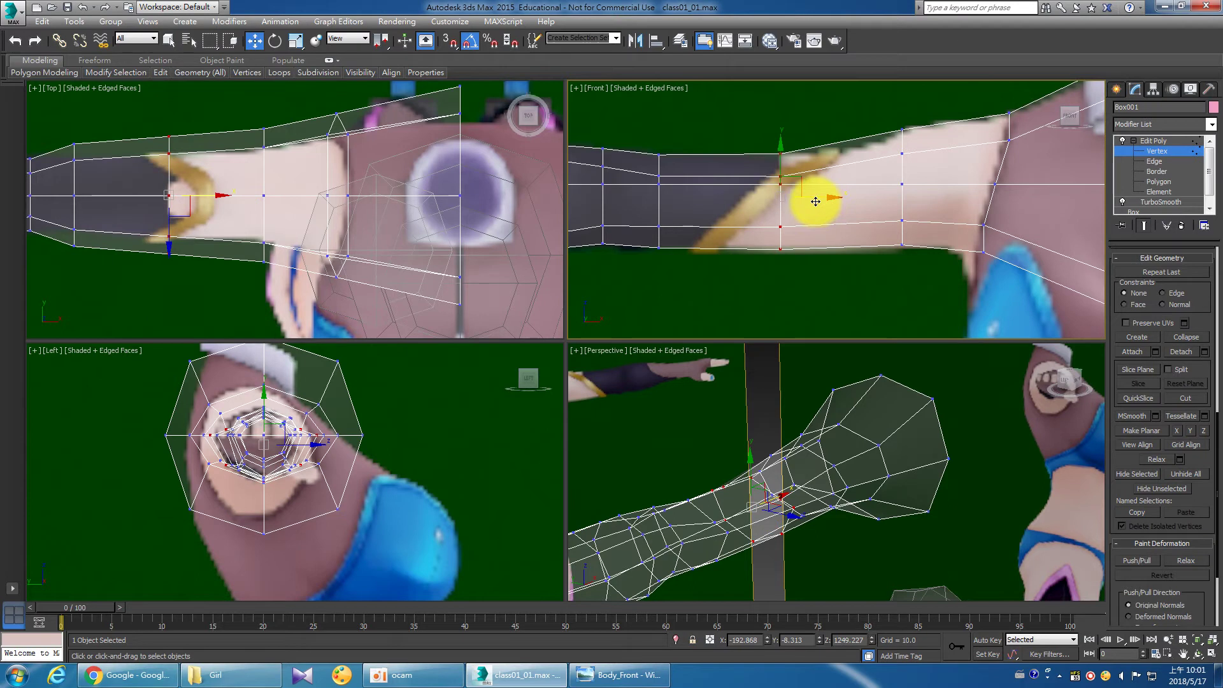
pyautogui.moveTo(815, 201)
pyautogui.mouseDown()
pyautogui.moveTo(877, 206)
pyautogui.moveTo(856, 181)
pyautogui.mouseUp()
pyautogui.click(823, 125)
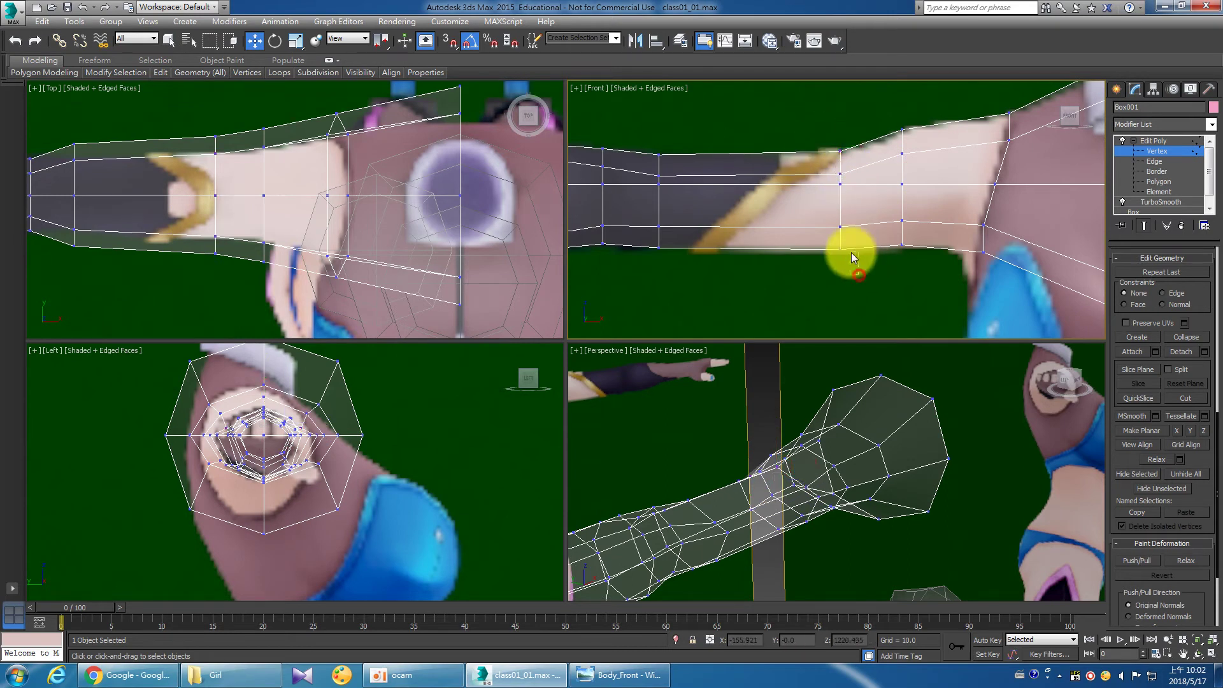
# Raise the upper vertices near the shoulder onto the reference arm outline.
pyautogui.moveTo(865, 254); pyautogui.dragTo(839, 212)
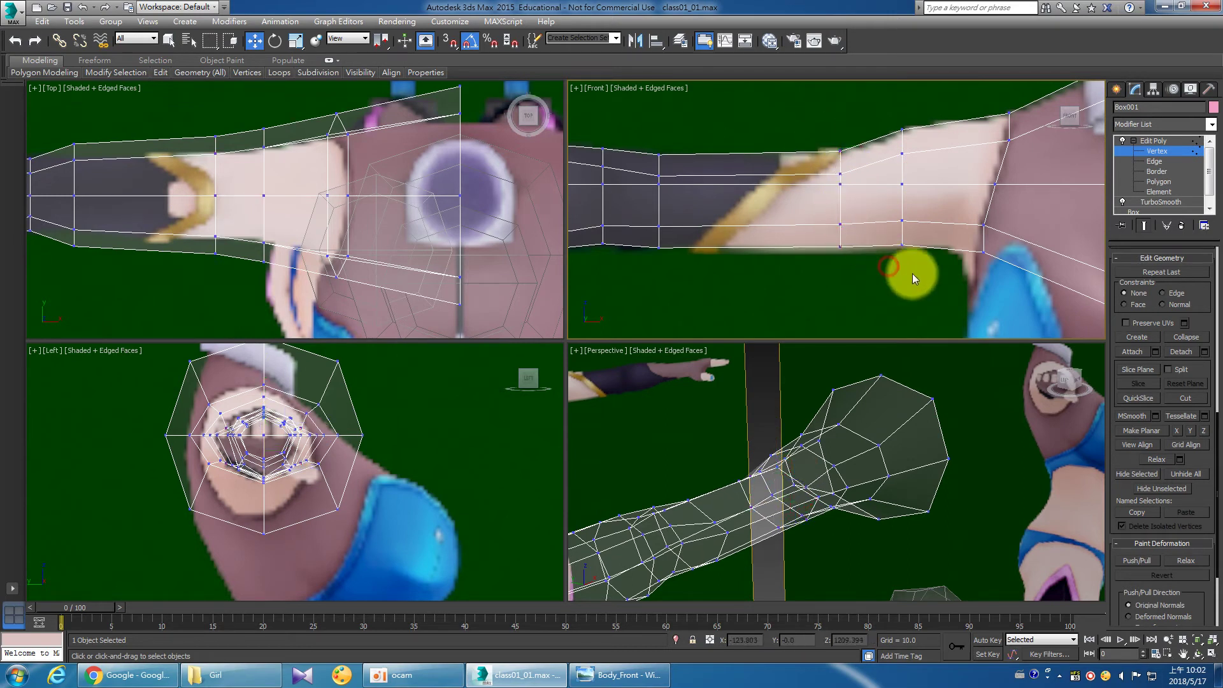
pyautogui.moveTo(912, 273); pyautogui.dragTo(902, 196)
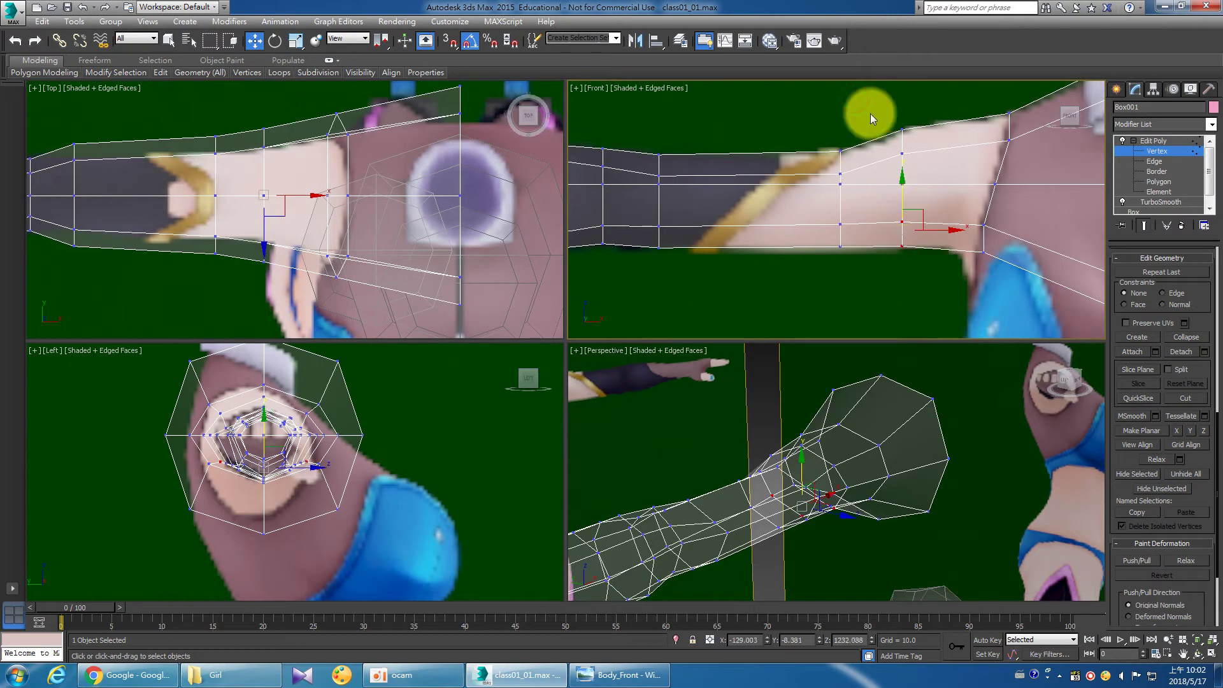
pyautogui.moveTo(879, 115); pyautogui.dragTo(923, 156)
pyautogui.moveTo(898, 109); pyautogui.dragTo(903, 90)
pyautogui.click(824, 136)
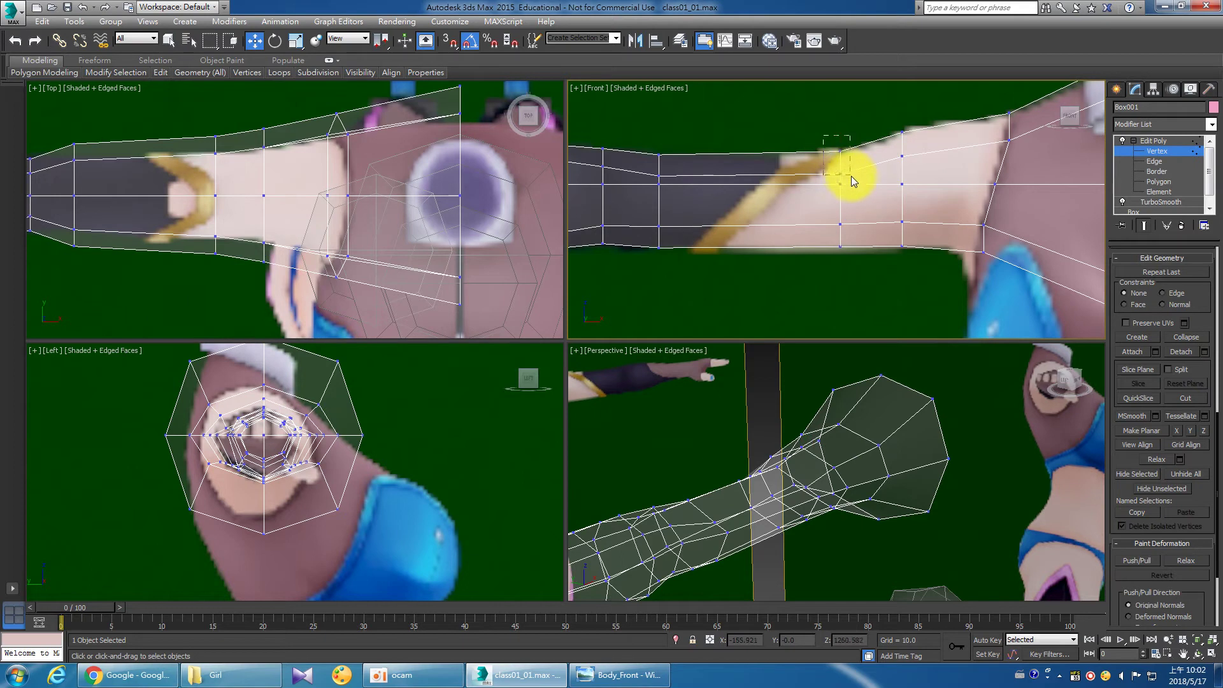
pyautogui.moveTo(825, 137); pyautogui.dragTo(851, 176)
pyautogui.moveTo(841, 131); pyautogui.dragTo(841, 130)
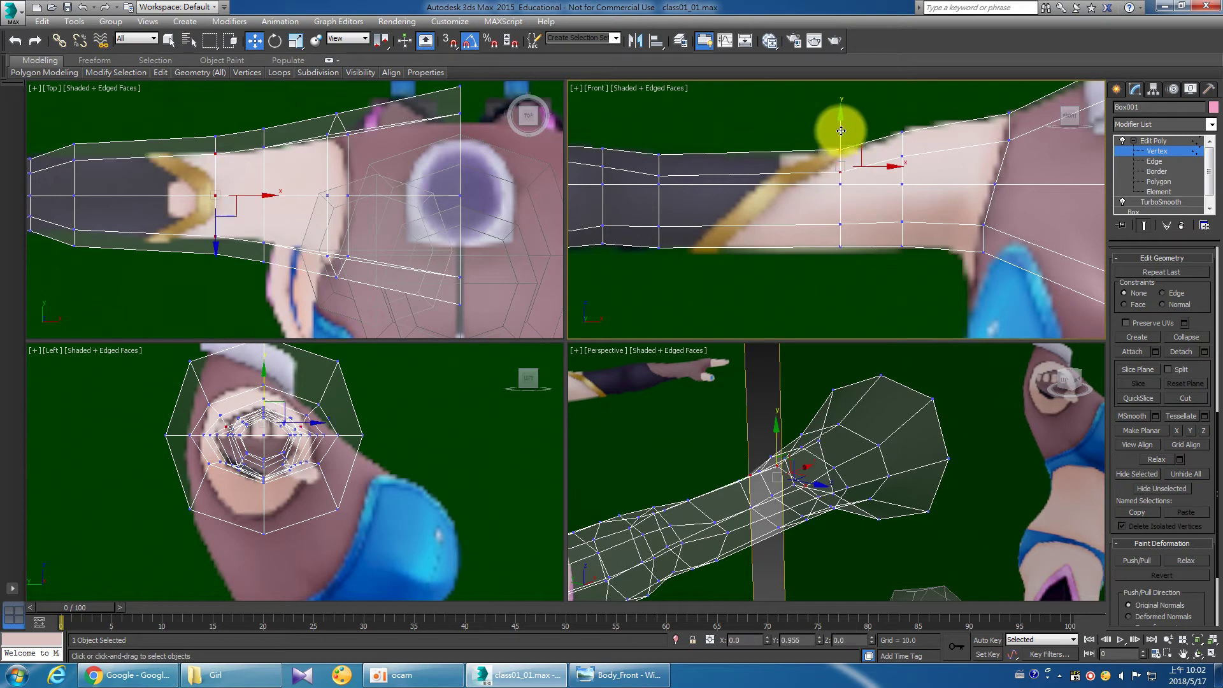
pyautogui.click(759, 150)
pyautogui.moveTo(336, 219)
pyautogui.mouseDown(button='middle')
pyautogui.moveTo(301, 218)
pyautogui.moveTo(399, 215)
pyautogui.mouseUp(button='middle')
pyautogui.moveTo(309, 145)
pyautogui.mouseDown()
pyautogui.moveTo(368, 178)
pyautogui.moveTo(350, 145)
pyautogui.moveTo(361, 151)
pyautogui.mouseUp()
pyautogui.click(379, 180)
# Pull the forearm column's top and bottom vertices inward in the Top view.
pyautogui.moveTo(374, 281)
pyautogui.mouseDown()
pyautogui.moveTo(336, 248)
pyautogui.moveTo(356, 219)
pyautogui.mouseUp()
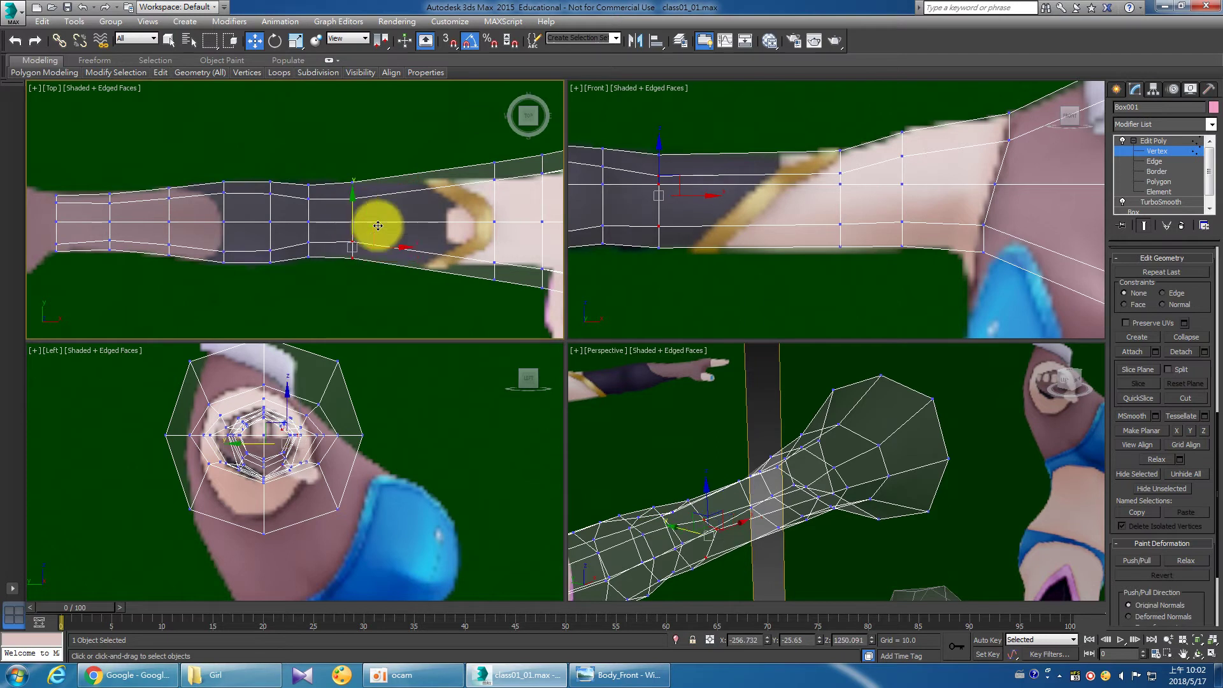
pyautogui.moveTo(450, 219); pyautogui.dragTo(350, 212, button='middle')
pyautogui.moveTo(369, 143); pyautogui.dragTo(402, 184)
pyautogui.moveTo(390, 131); pyautogui.dragTo(402, 142)
pyautogui.moveTo(409, 308)
pyautogui.mouseDown()
pyautogui.moveTo(377, 250)
pyautogui.moveTo(396, 217)
pyautogui.mouseUp()
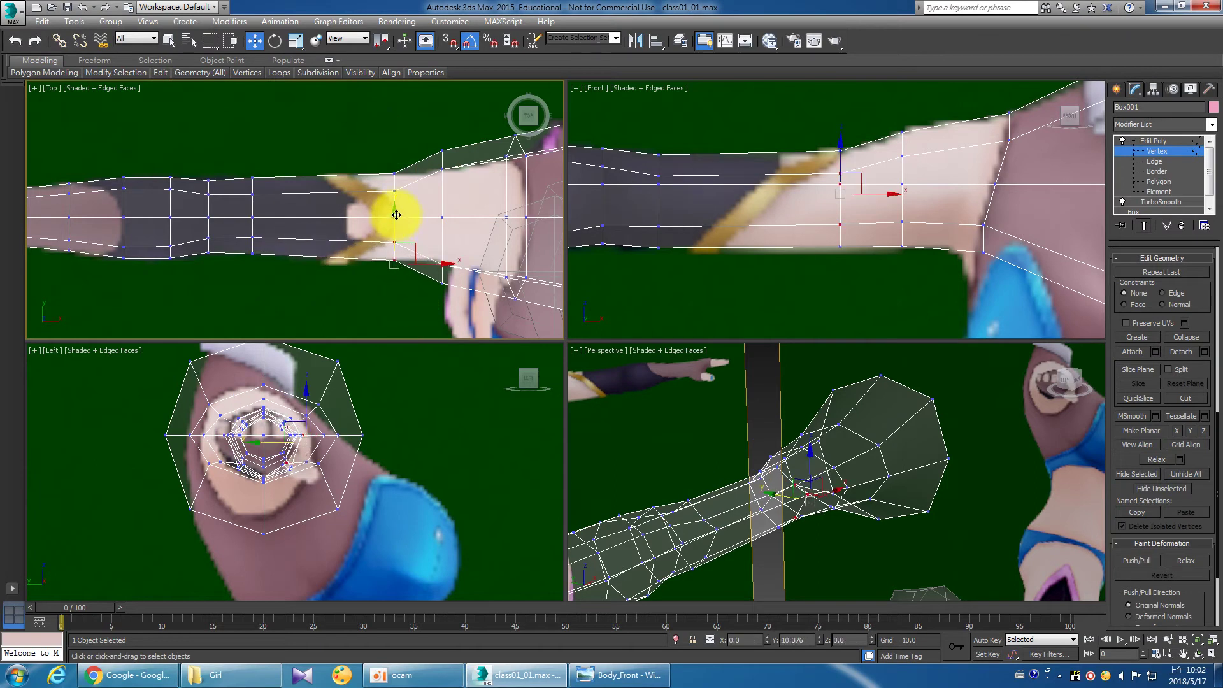
# Narrow the next column by moving its top and bottom vertices inward.
pyautogui.click(442, 153)
pyautogui.moveTo(445, 127); pyautogui.dragTo(452, 153)
pyautogui.click(457, 311)
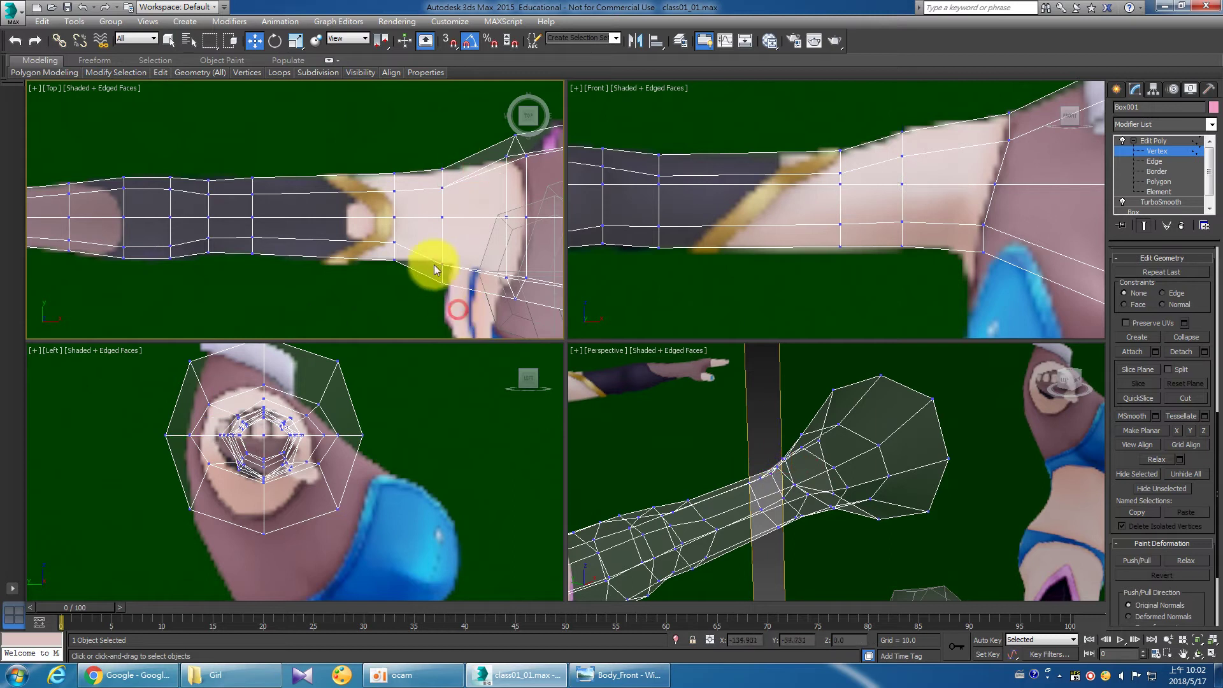
pyautogui.click(433, 255)
pyautogui.moveTo(443, 235); pyautogui.dragTo(443, 220)
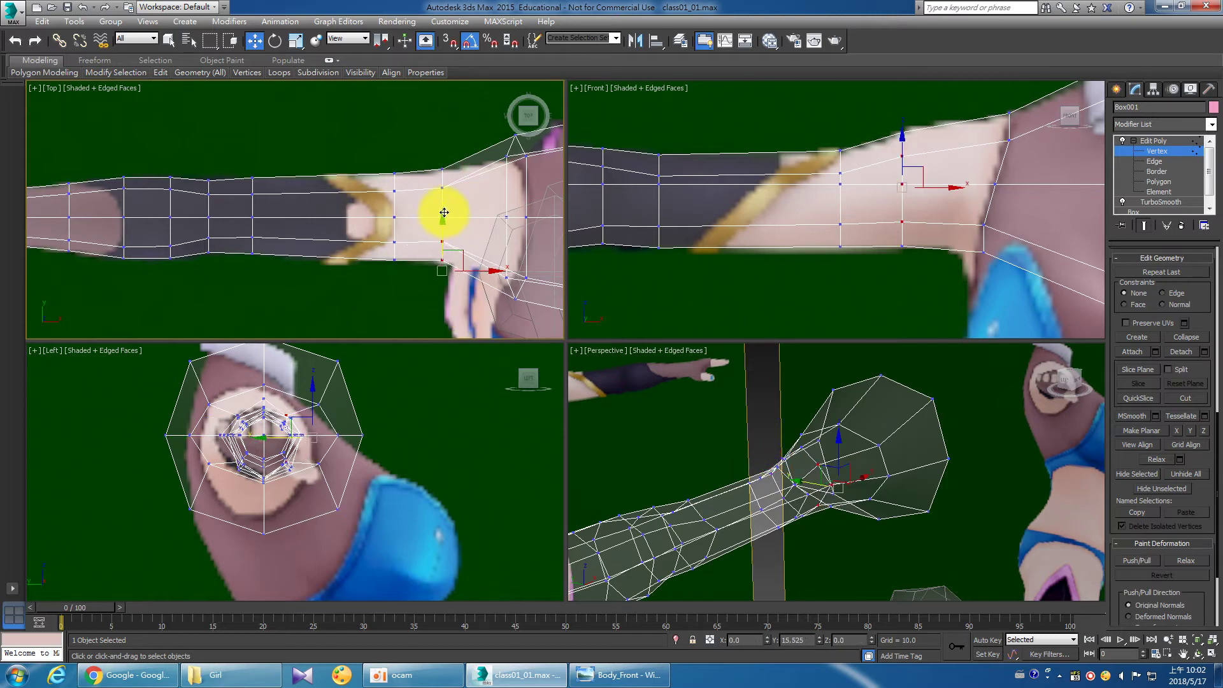
pyautogui.click(443, 183)
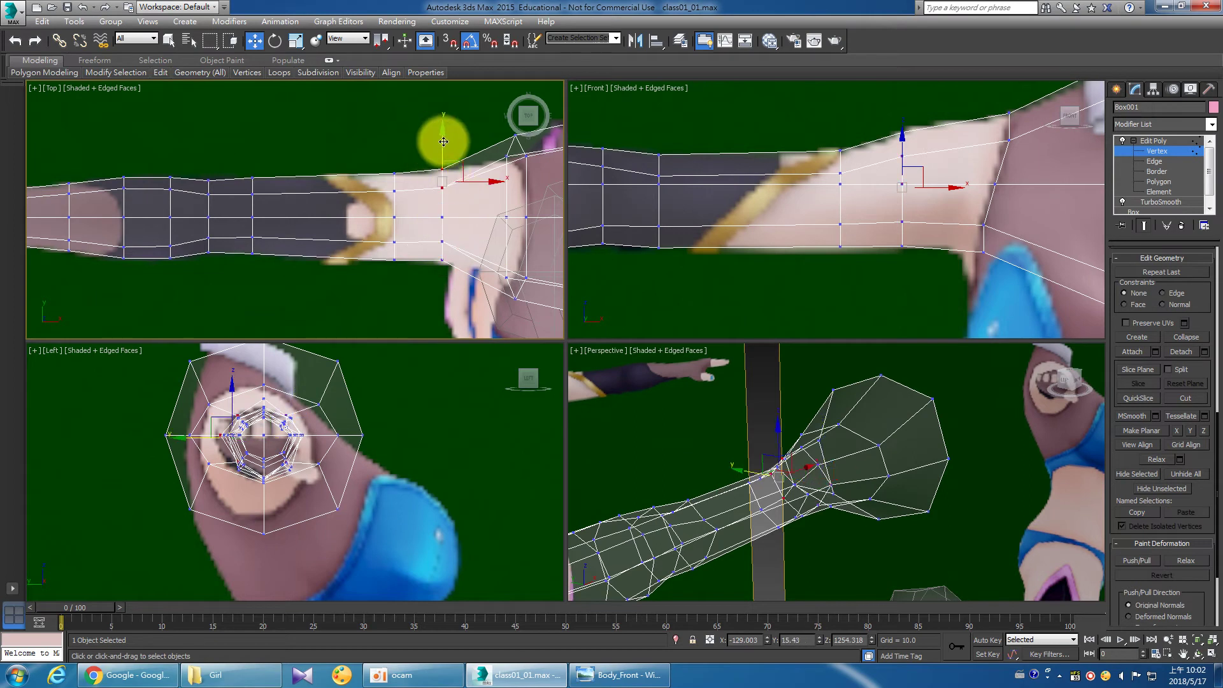
pyautogui.click(469, 131)
# Check the arm in perspective, then select the shoulder-end vertex ring in the Left view.
pyautogui.moveTo(756, 232); pyautogui.dragTo(735, 234, button='middle')
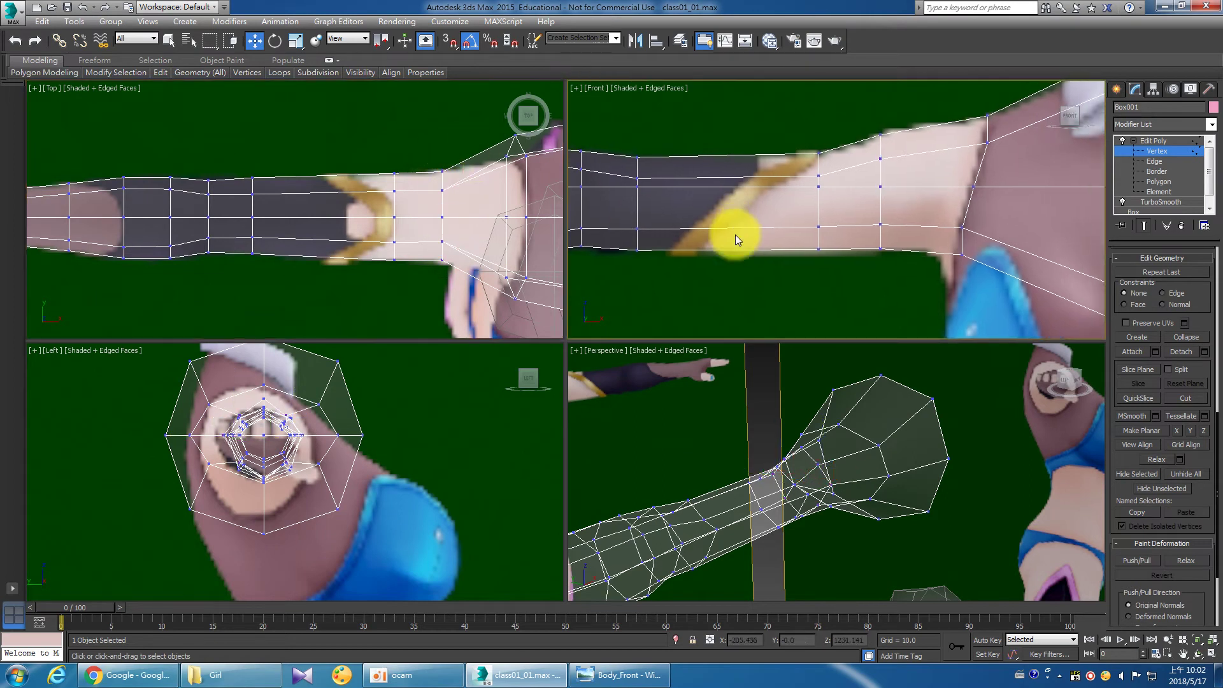
pyautogui.scroll(-5, 724, 410)
pyautogui.moveTo(723, 409)
pyautogui.mouseDown(button='middle')
pyautogui.moveTo(765, 458)
pyautogui.moveTo(807, 477)
pyautogui.moveTo(790, 475)
pyautogui.mouseUp(button='middle')
pyautogui.rightClick(376, 471)
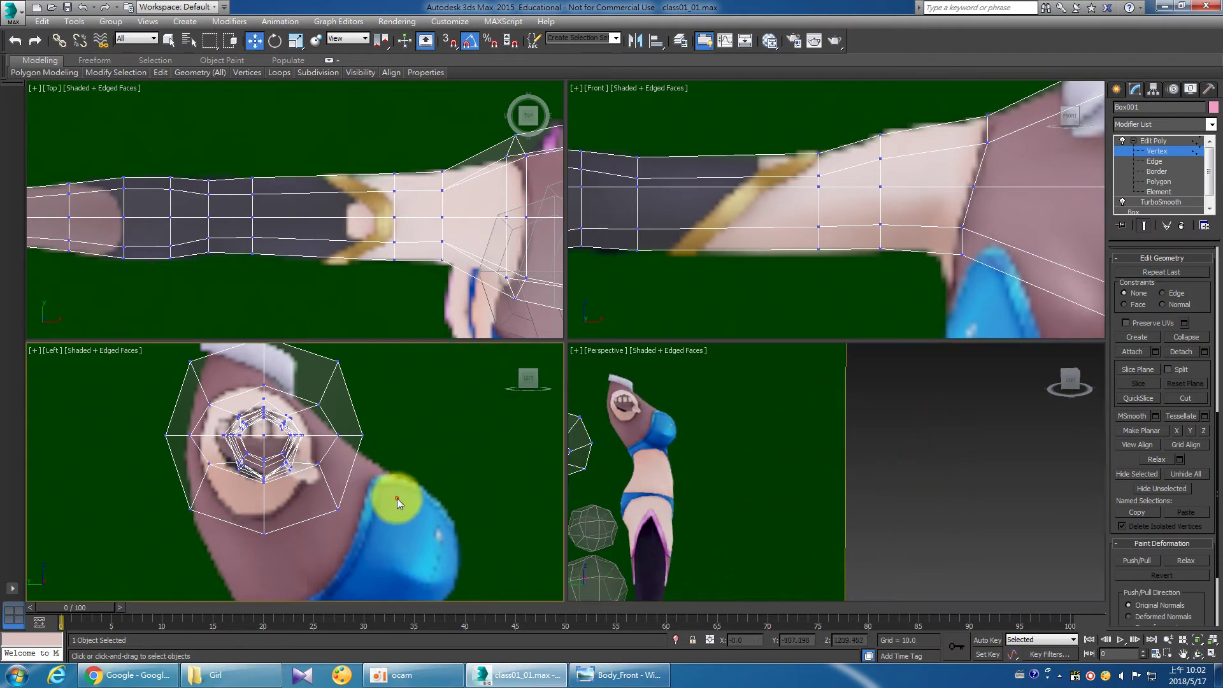
pyautogui.moveTo(185, 401); pyautogui.dragTo(221, 482)
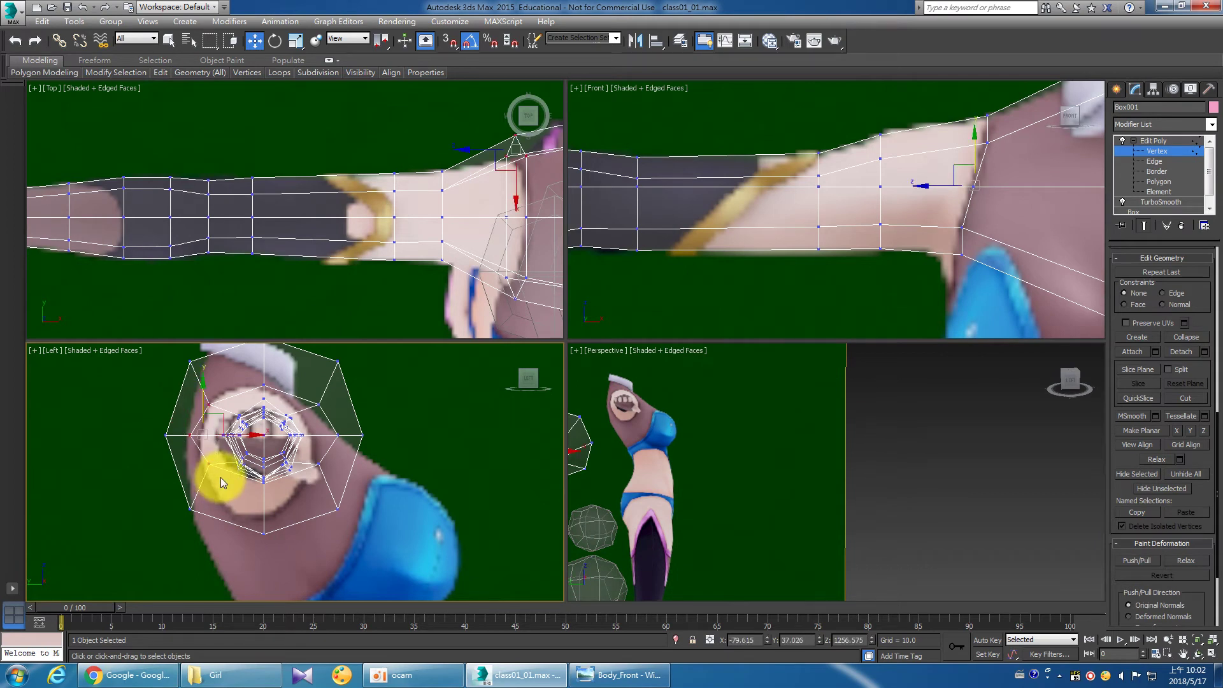
pyautogui.keyDown('ctrl'); pyautogui.moveTo(329, 483); pyautogui.dragTo(304, 390); pyautogui.keyUp('ctrl')
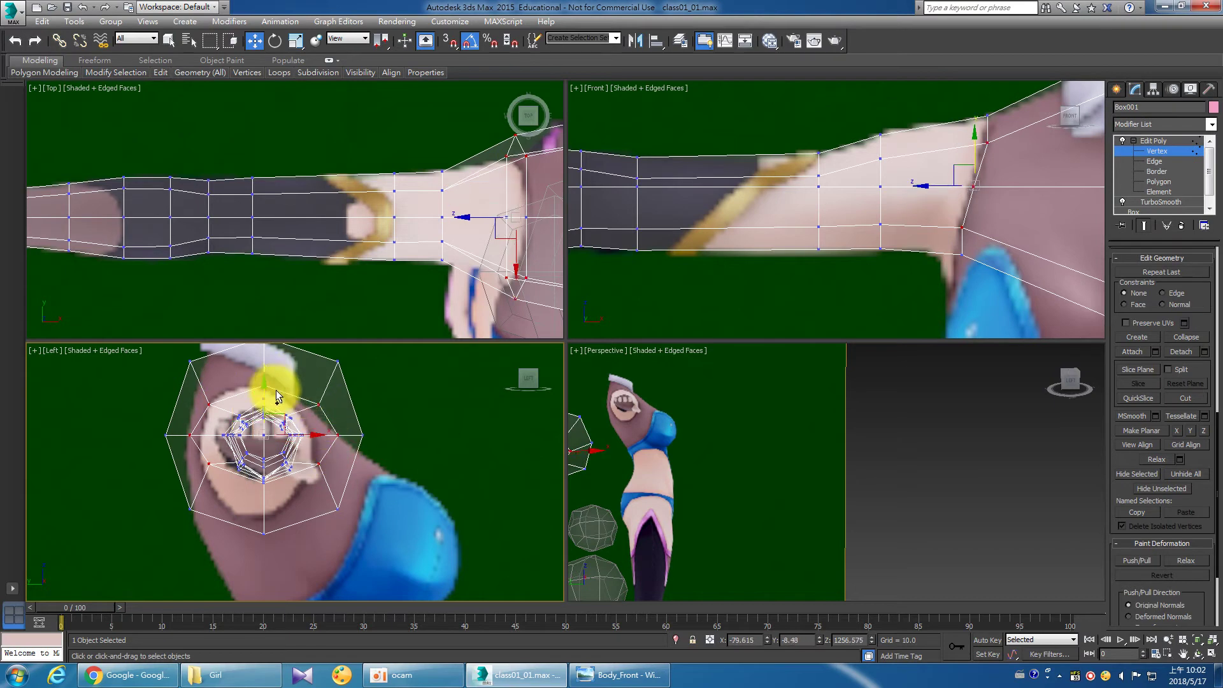
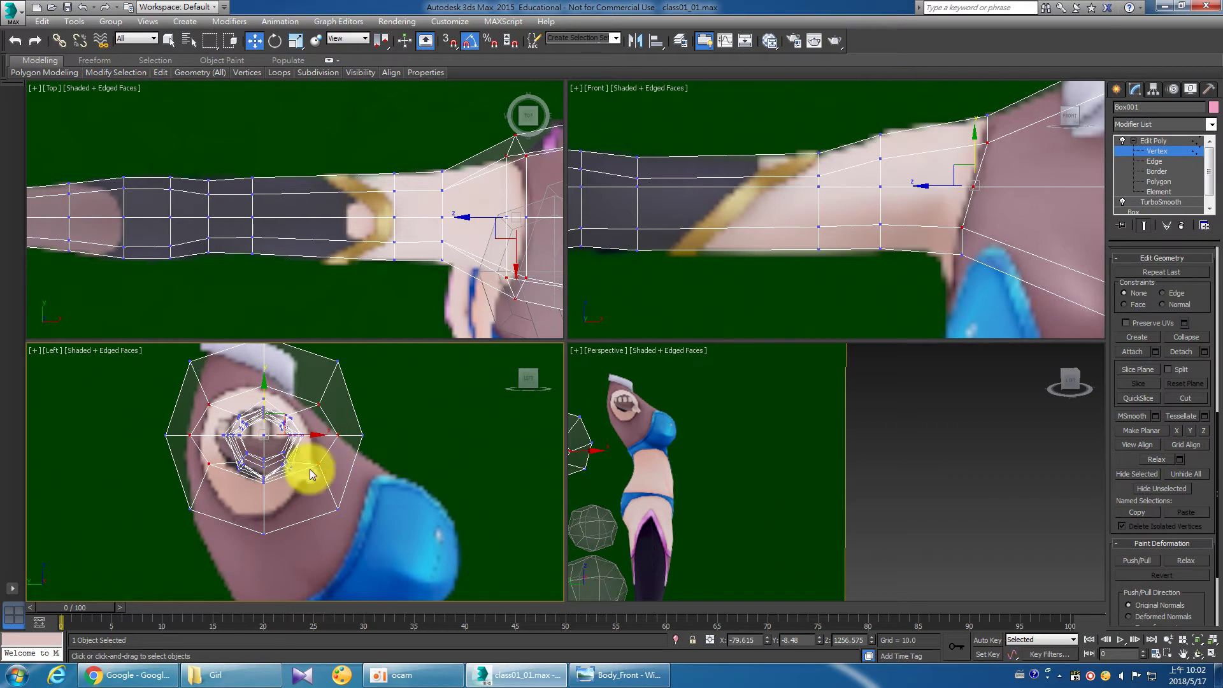
# Scale the shoulder-end ring of the arm to 85% across on local X.
pyautogui.click(296, 41)
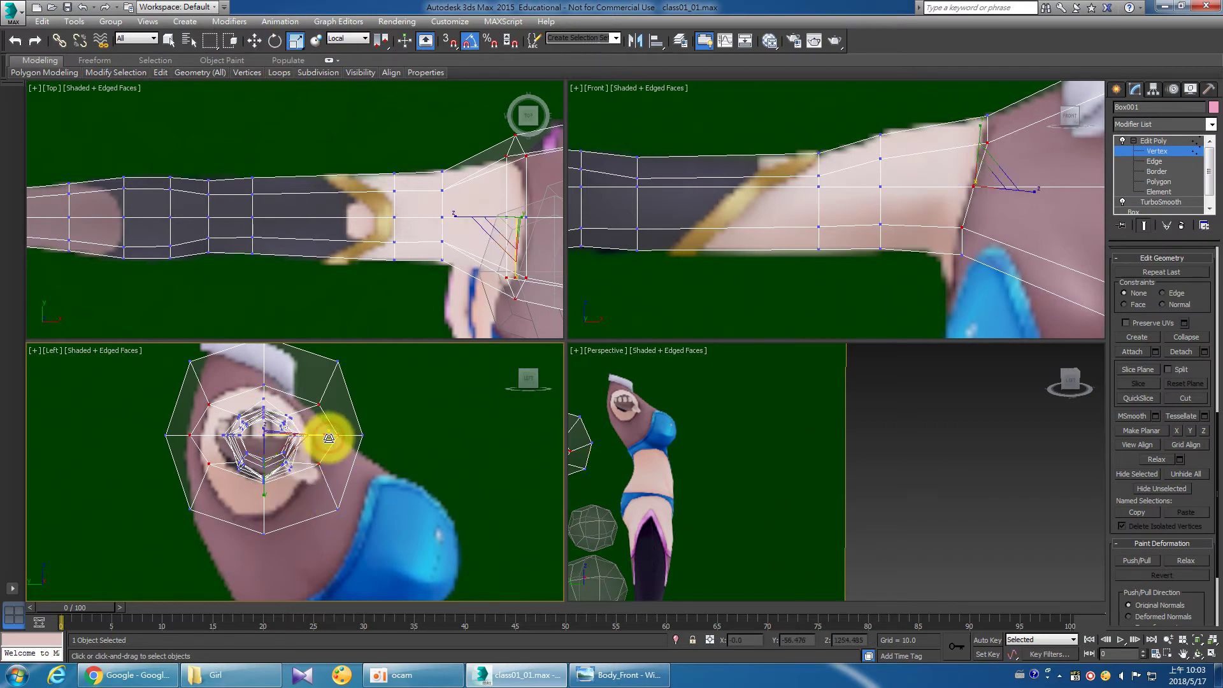
pyautogui.moveTo(327, 438); pyautogui.dragTo(317, 439)
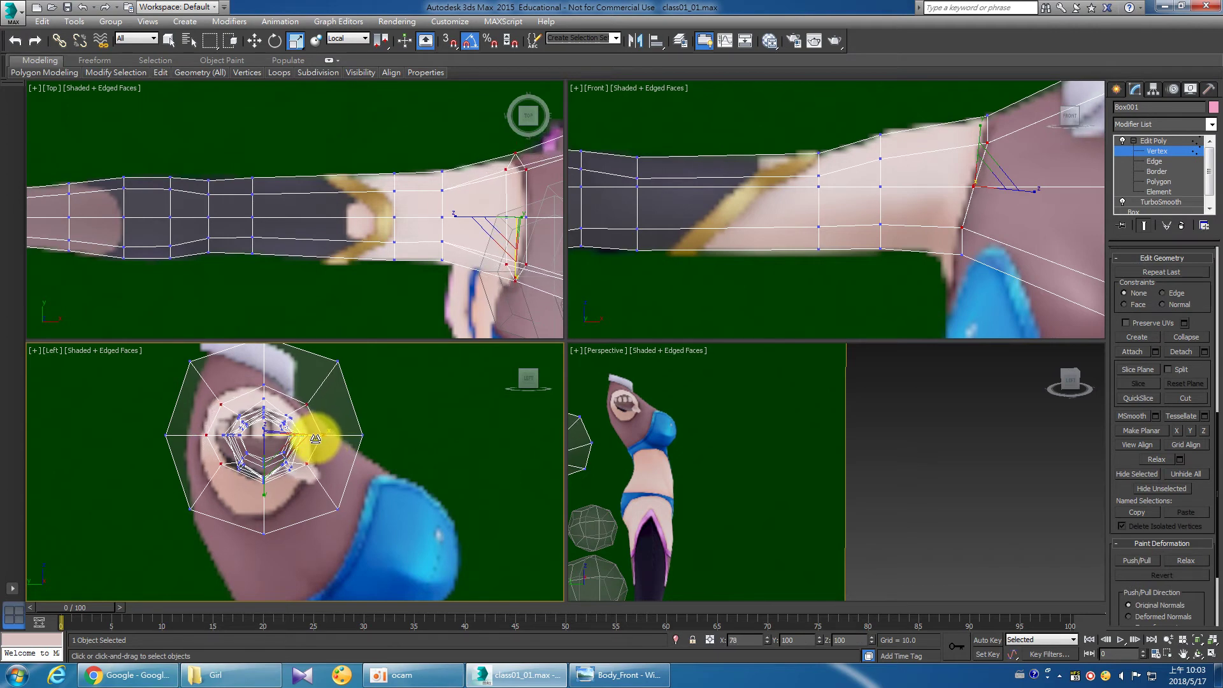
pyautogui.middleClick(474, 146)
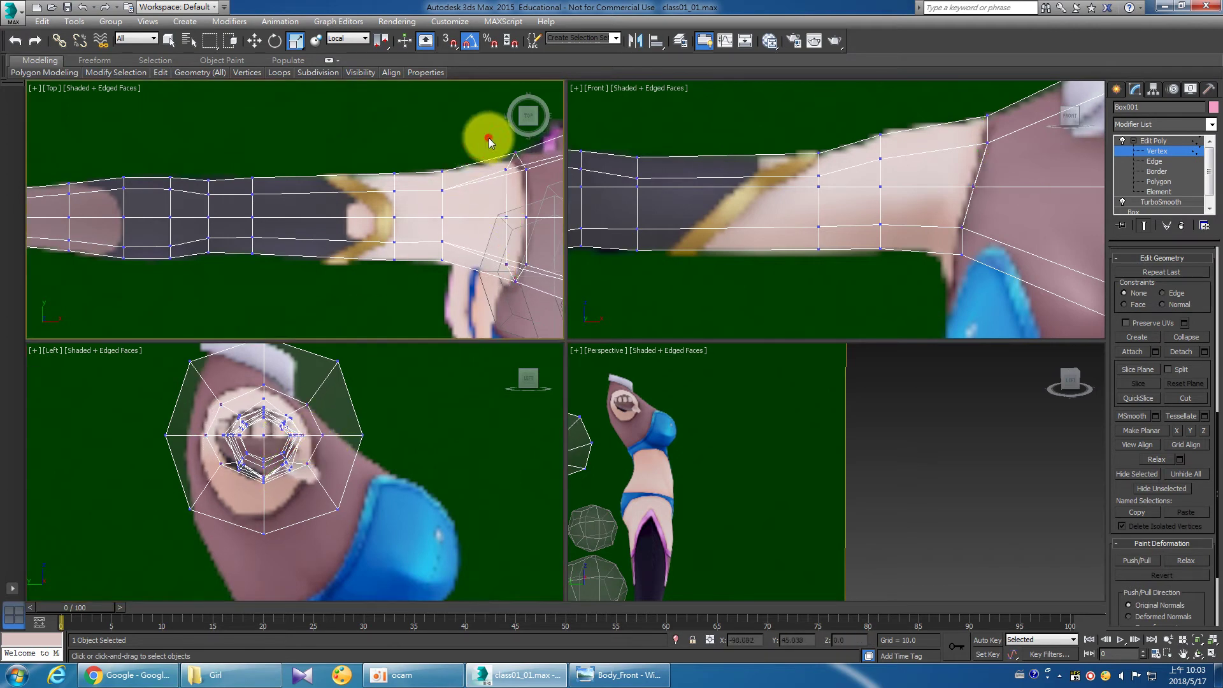
pyautogui.moveTo(541, 194)
pyautogui.mouseDown(button='middle')
pyautogui.moveTo(503, 243)
pyautogui.moveTo(394, 241)
pyautogui.mouseUp(button='middle')
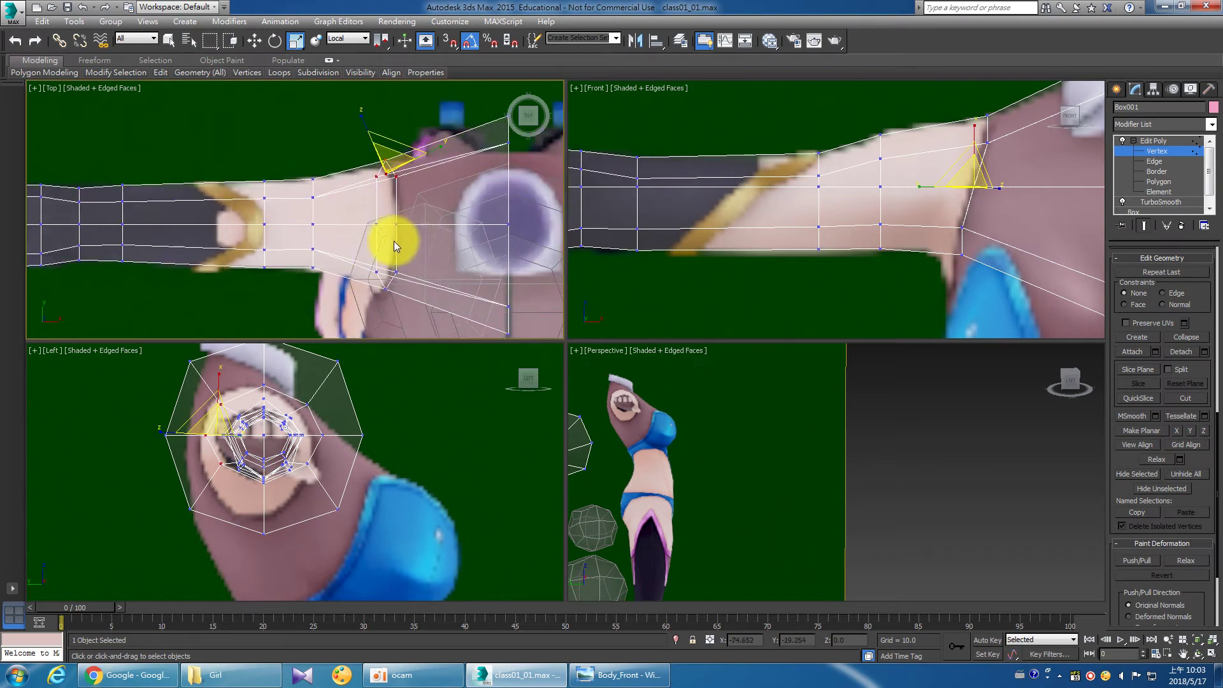
# Switch the reference coordinate system to View and nudge the top shoulder vertex slightly down.
pyautogui.moveTo(412, 193); pyautogui.dragTo(399, 187)
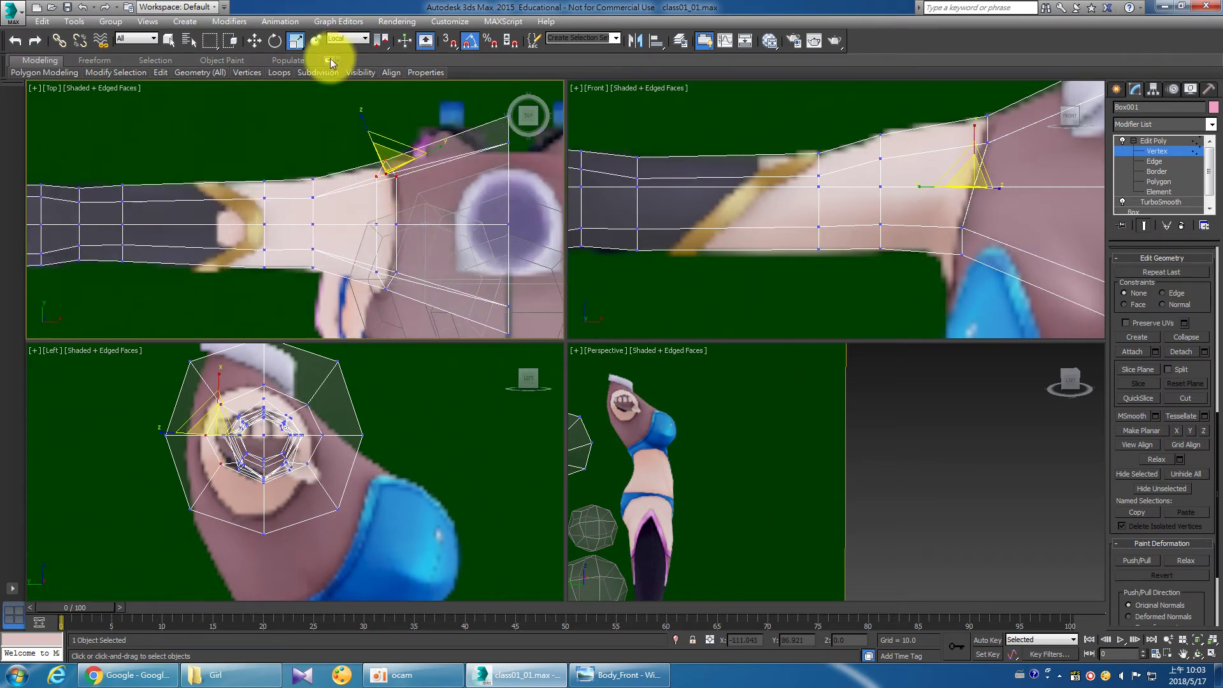
pyautogui.click(349, 39)
pyautogui.click(350, 50)
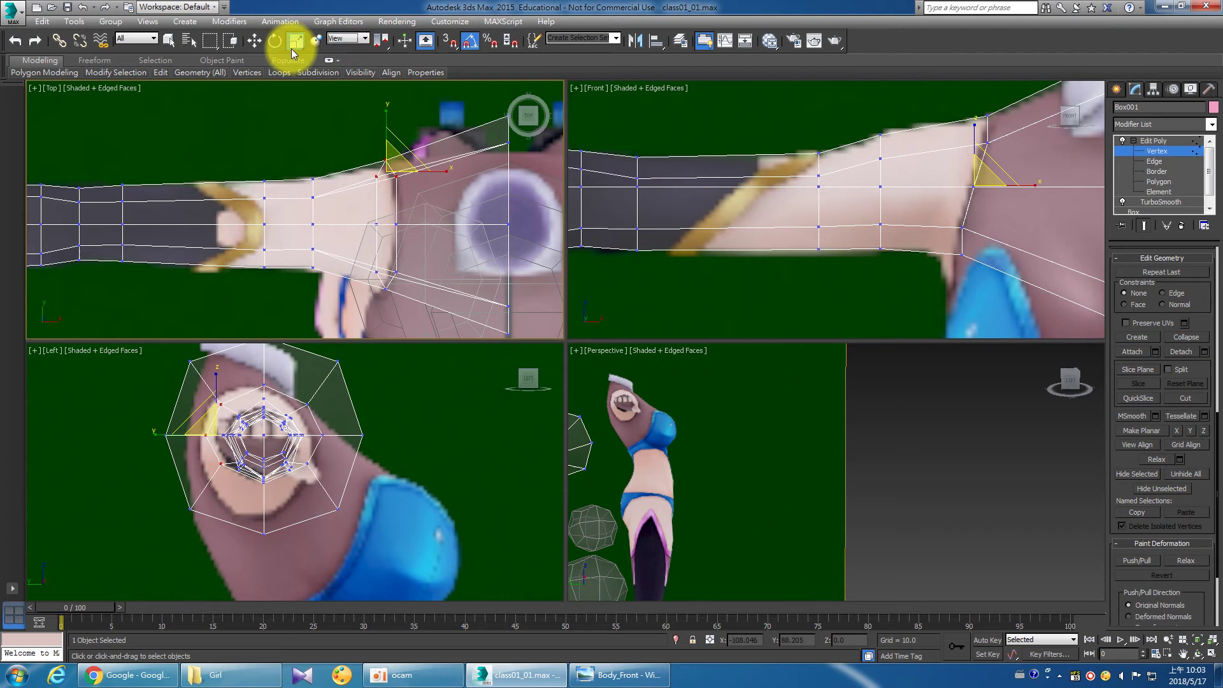
pyautogui.click(254, 41)
pyautogui.moveTo(388, 121); pyautogui.dragTo(388, 125)
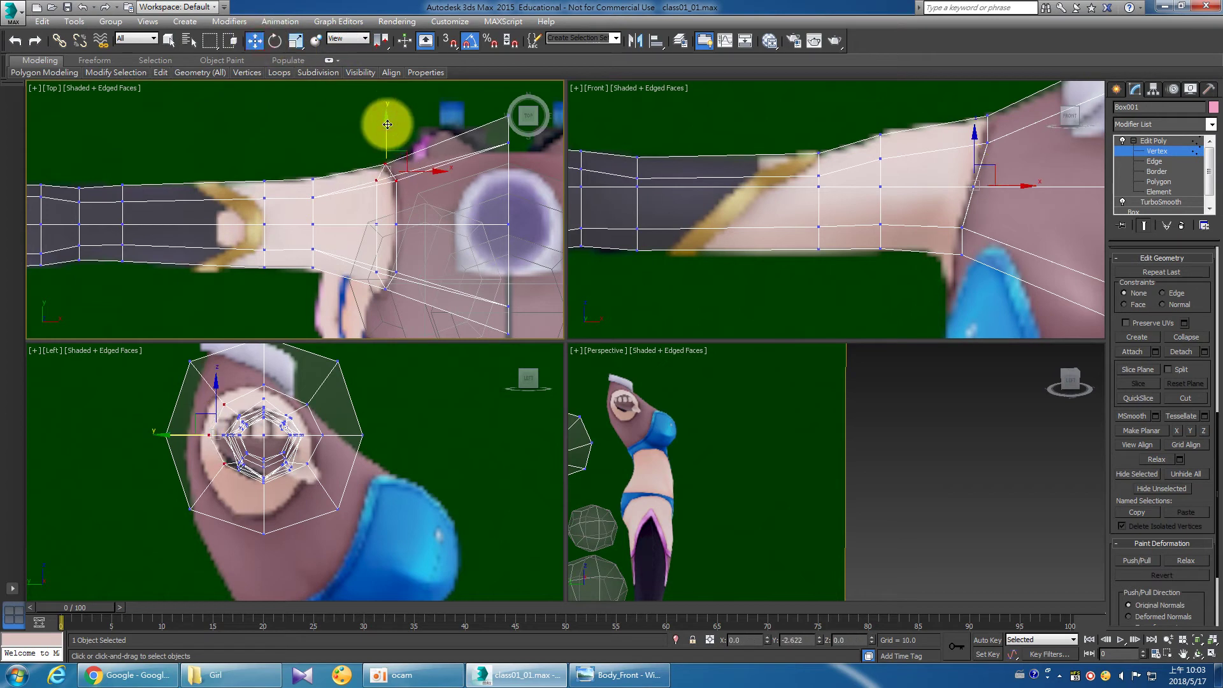
# In the Left view, move the leftmost and upper-left ring vertices right to fit the reference outline.
pyautogui.moveTo(365, 258); pyautogui.dragTo(412, 300)
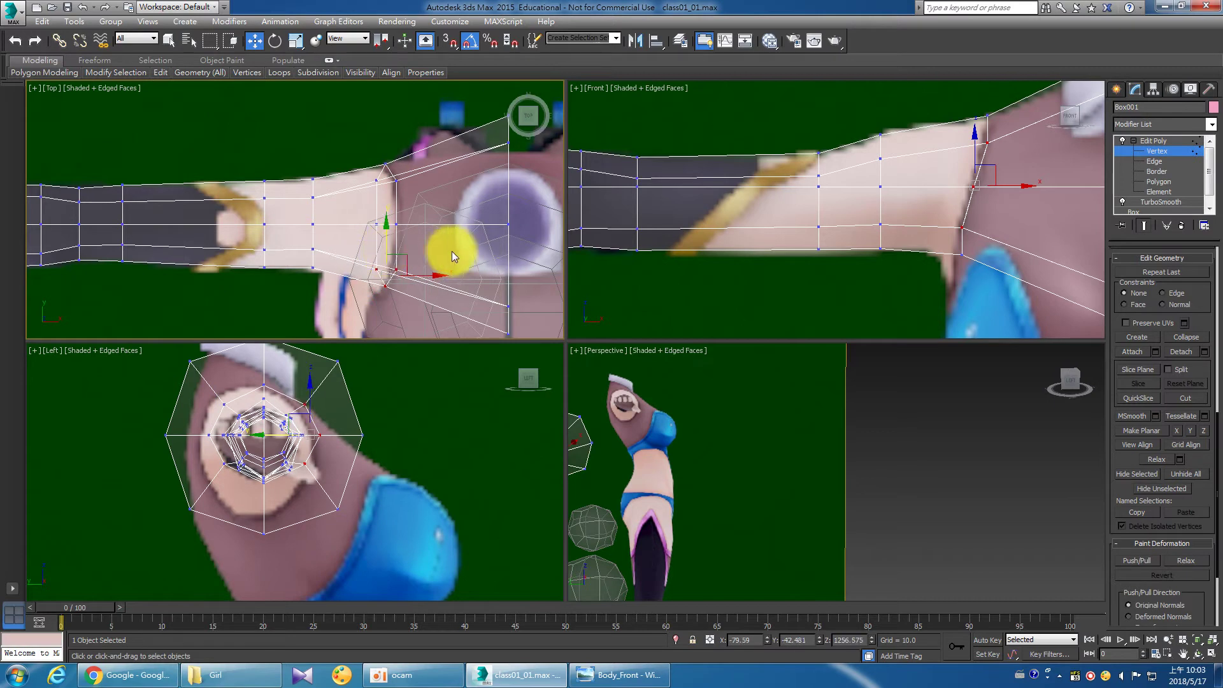
pyautogui.moveTo(465, 199); pyautogui.dragTo(388, 249, button='middle')
pyautogui.moveTo(213, 409); pyautogui.dragTo(219, 414, button='middle')
pyautogui.moveTo(127, 426); pyautogui.dragTo(223, 449)
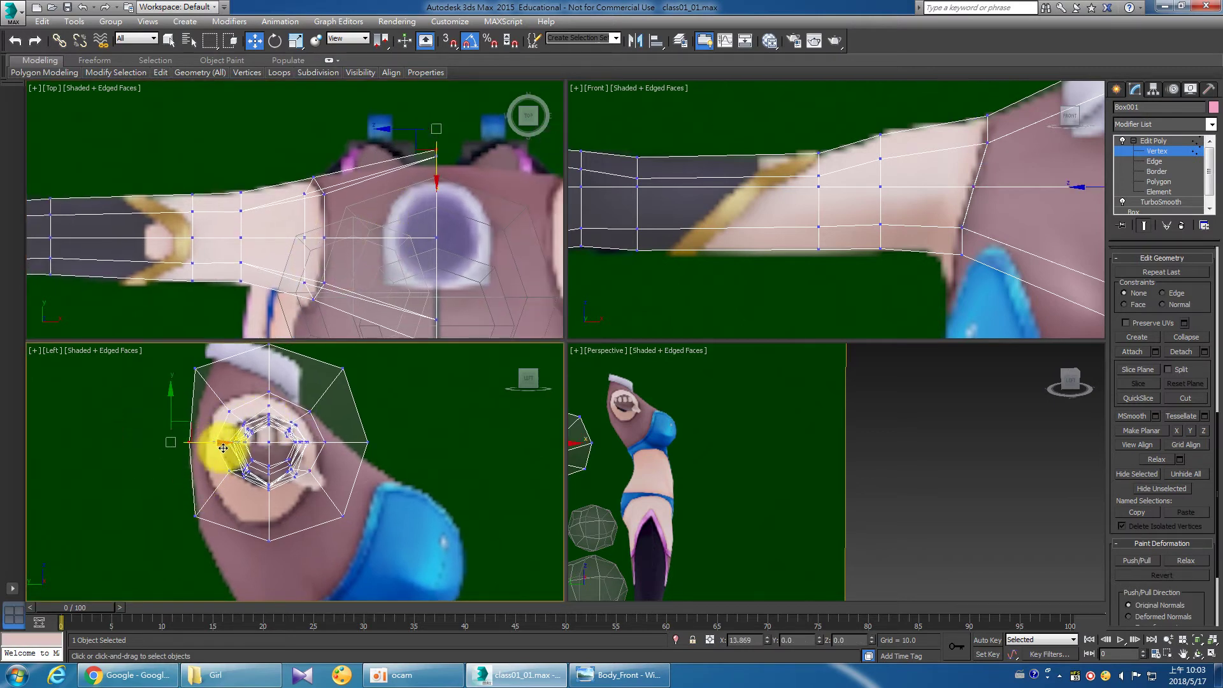
pyautogui.moveTo(170, 508); pyautogui.dragTo(247, 519)
pyautogui.click(195, 368)
pyautogui.moveTo(219, 376); pyautogui.dragTo(233, 374)
pyautogui.click(320, 360)
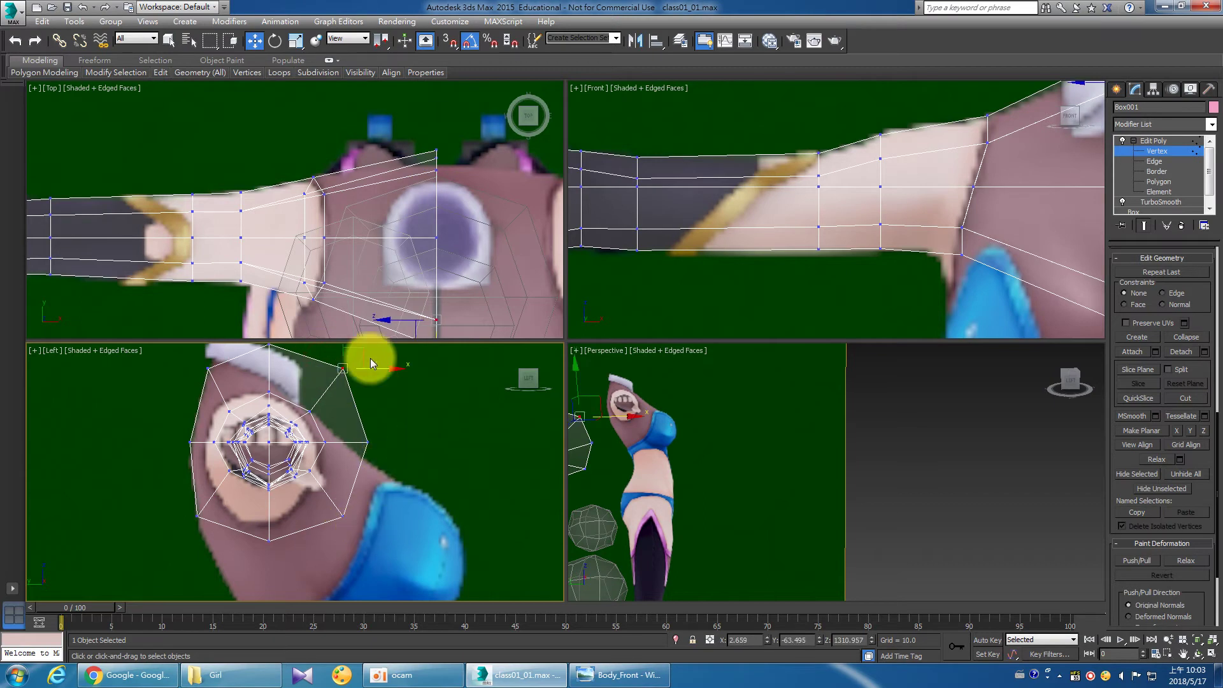
pyautogui.moveTo(888, 247); pyautogui.dragTo(804, 237, button='middle')
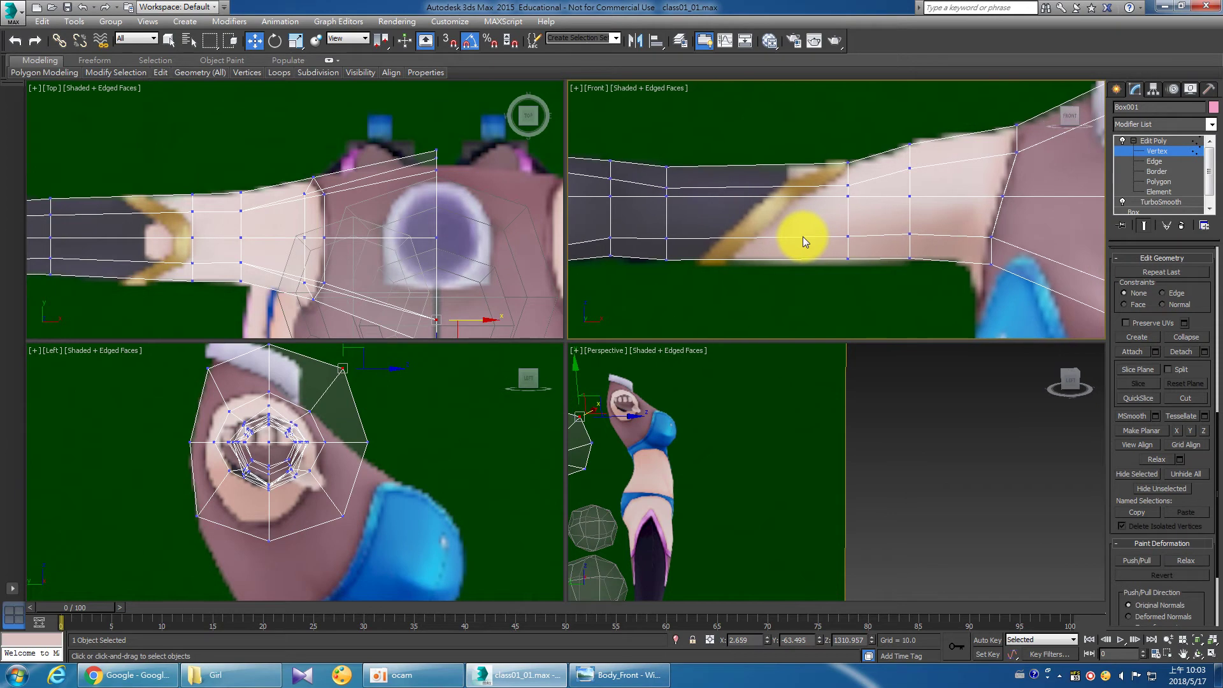
pyautogui.moveTo(205, 241); pyautogui.dragTo(309, 240, button='middle')
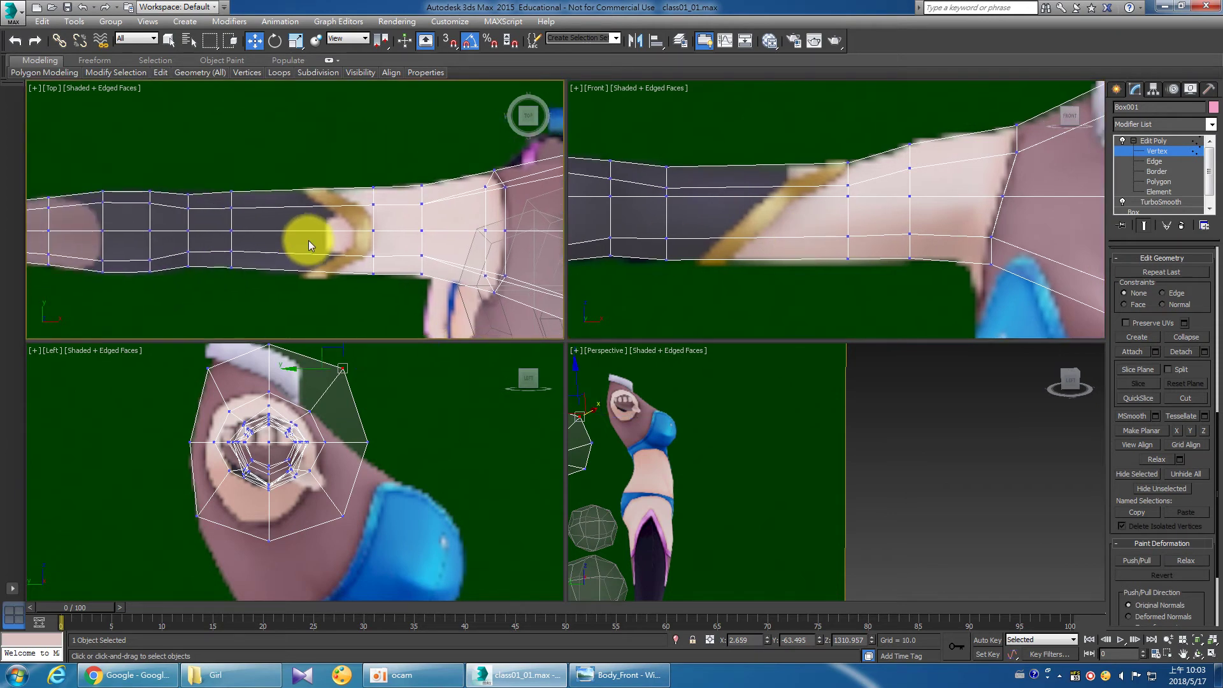
# Orbit the perspective and front views around the arm's shoulder end.
pyautogui.scroll(-5, 336, 230)
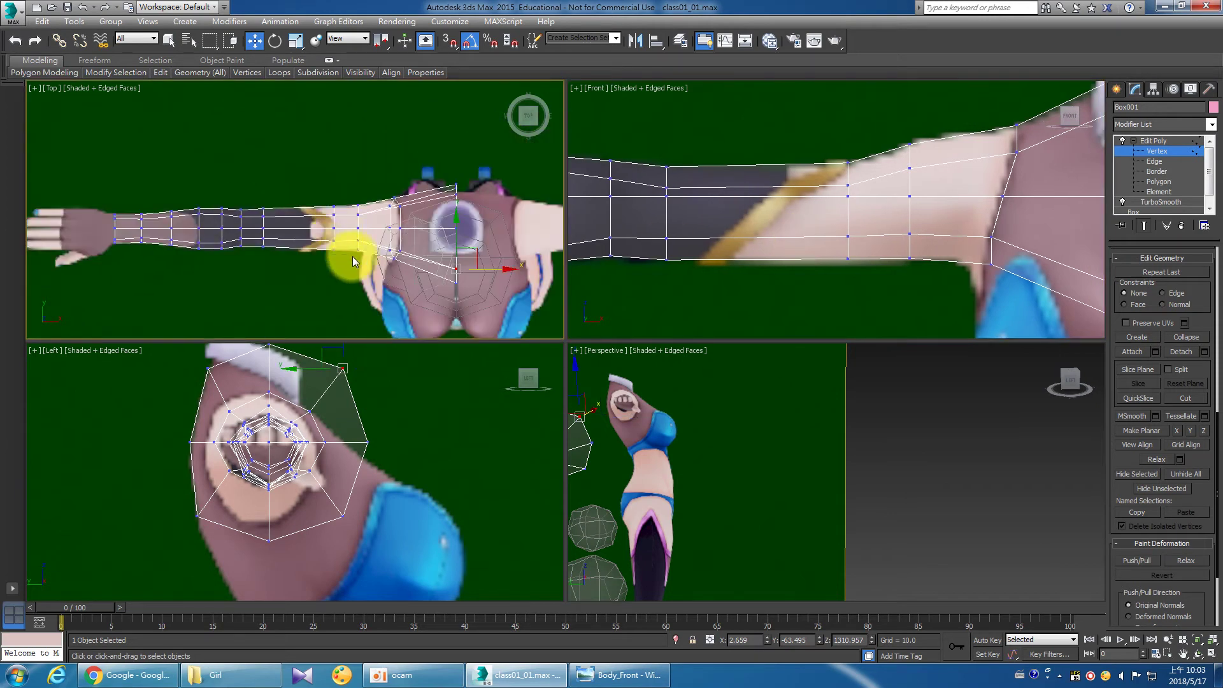
pyautogui.scroll(-2, 353, 256)
pyautogui.scroll(-1, 353, 256)
pyautogui.middleClick(777, 419)
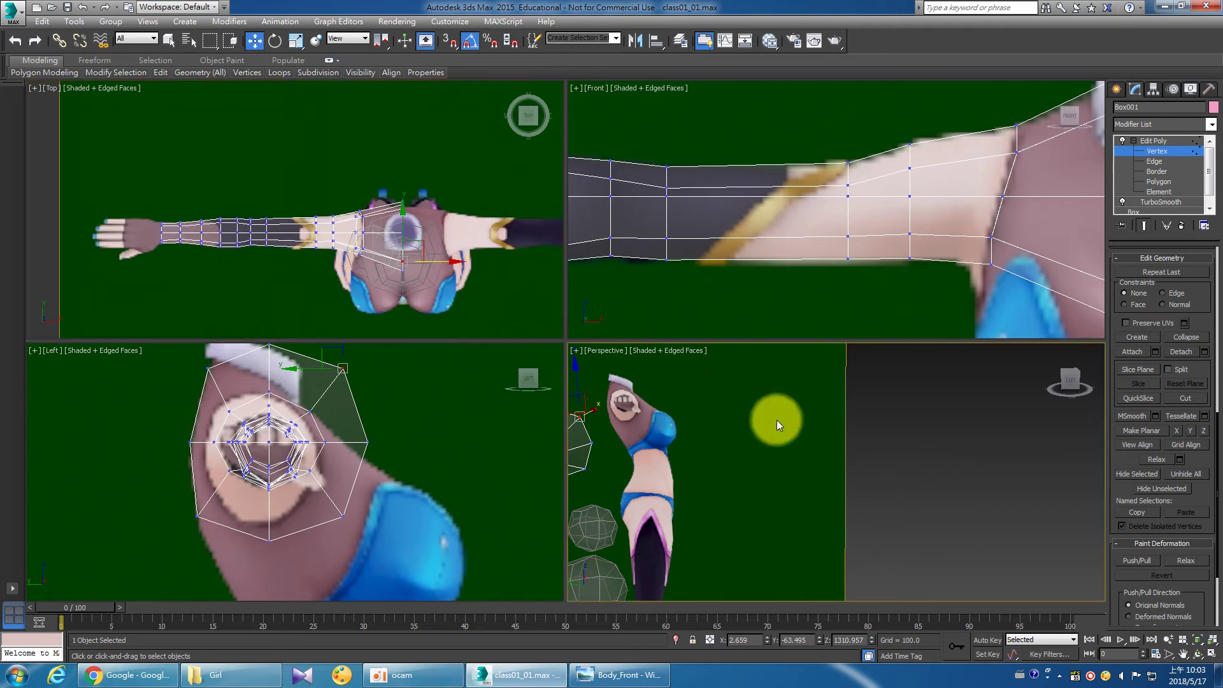
pyautogui.click(1197, 654)
pyautogui.moveTo(846, 491)
pyautogui.mouseDown()
pyautogui.moveTo(811, 500)
pyautogui.moveTo(803, 487)
pyautogui.moveTo(816, 508)
pyautogui.mouseUp()
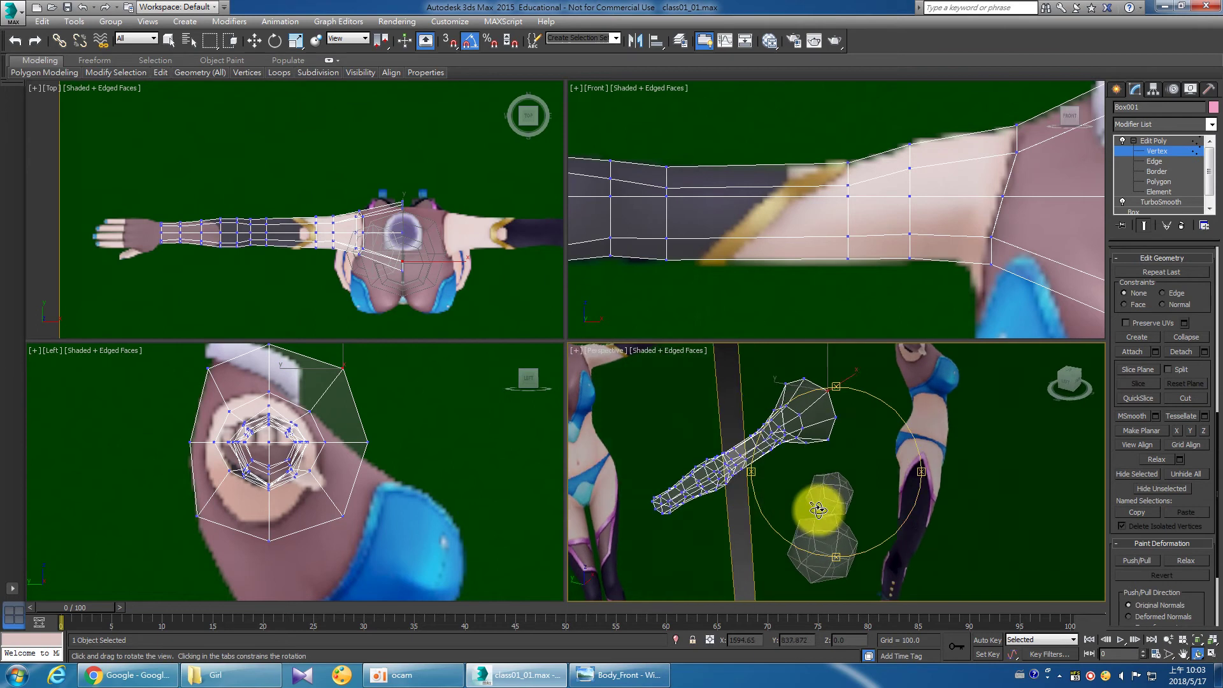
pyautogui.moveTo(936, 286)
pyautogui.mouseDown()
pyautogui.moveTo(851, 267)
pyautogui.moveTo(895, 266)
pyautogui.mouseUp()
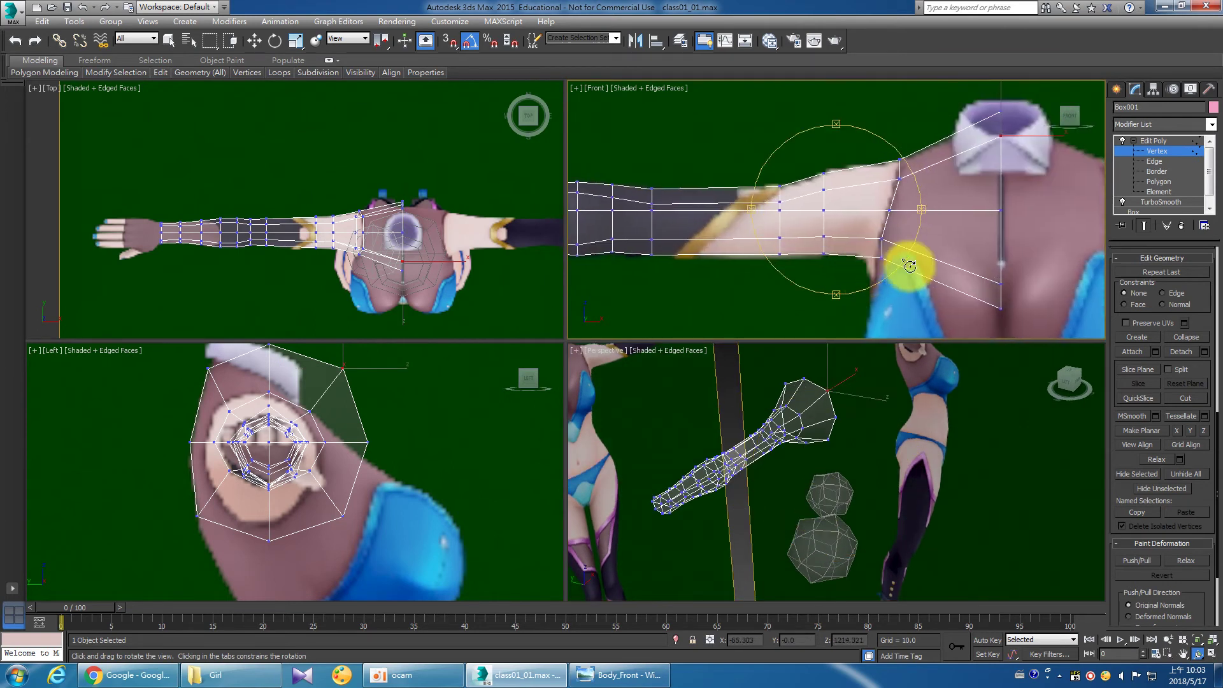
pyautogui.rightClick(892, 272)
# In Front view, raise the top shoulder vertex to the reference shoulder and shift nearby vertices slightly left.
pyautogui.click(881, 258)
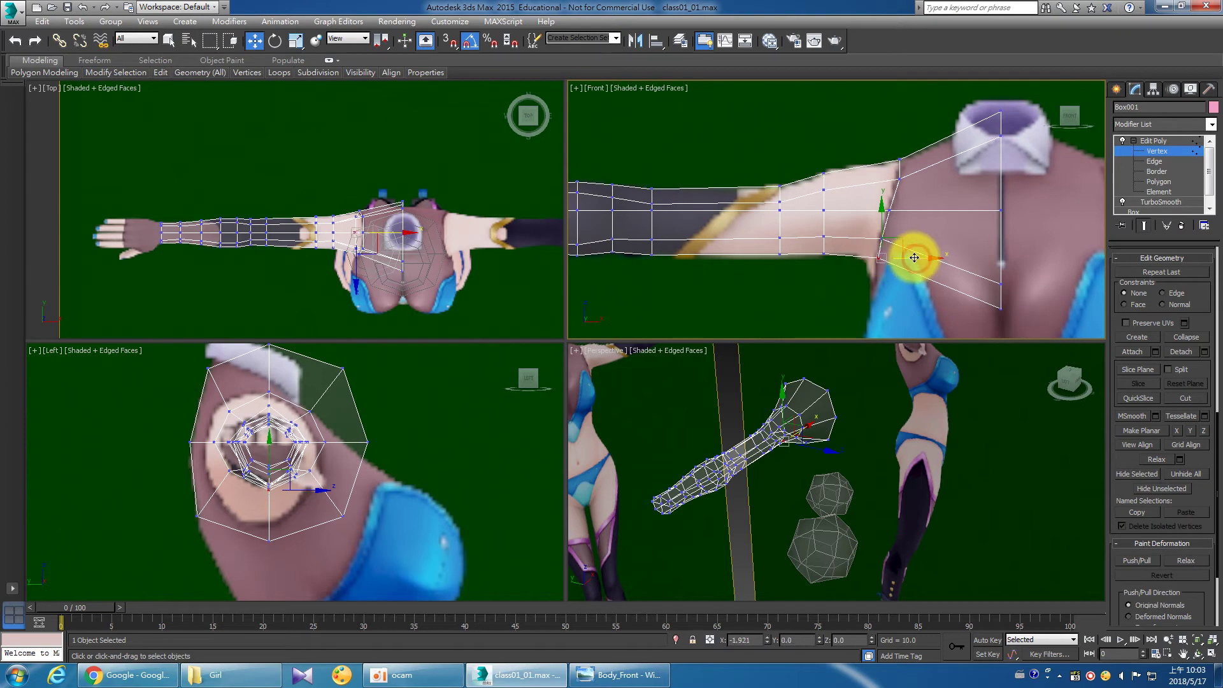
pyautogui.click(858, 183)
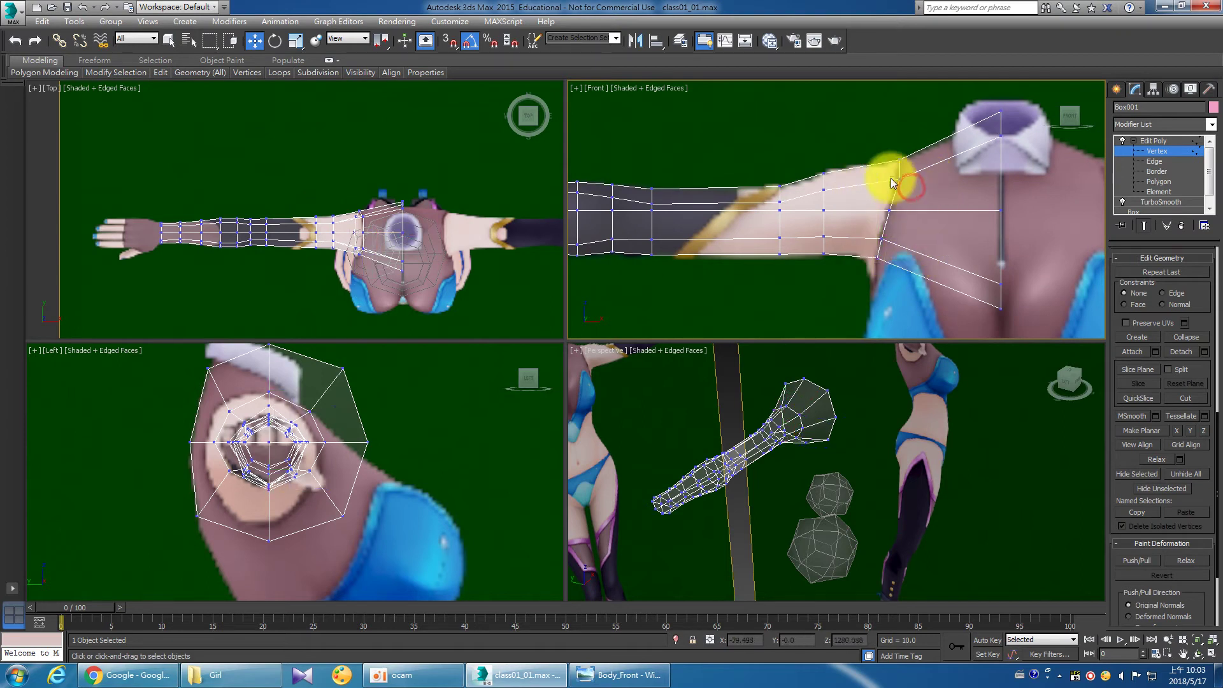
pyautogui.moveTo(937, 177); pyautogui.dragTo(940, 160)
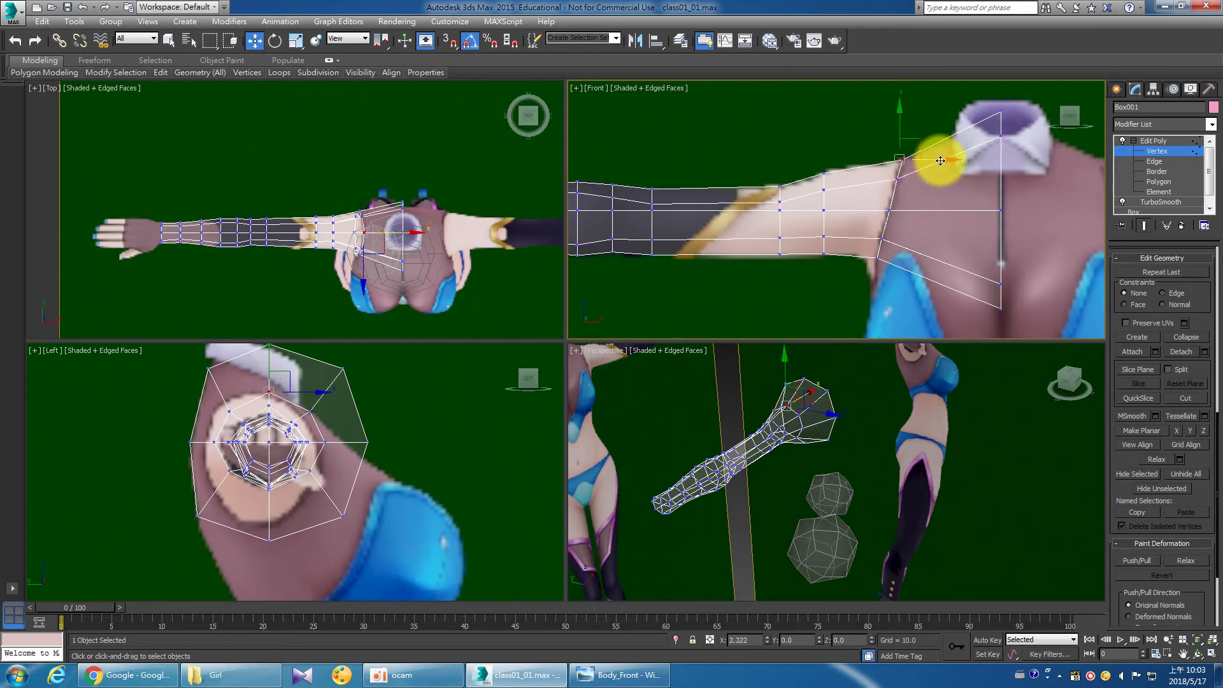
pyautogui.click(946, 196)
pyautogui.moveTo(900, 292); pyautogui.dragTo(902, 290)
pyautogui.moveTo(936, 211); pyautogui.dragTo(933, 210)
pyautogui.click(867, 278)
# Refine the shoulder ring vertices in the Left view, then reframe the whole arm.
pyautogui.scroll(3, 376, 246)
pyautogui.scroll(3, 350, 288)
pyautogui.moveTo(338, 459); pyautogui.dragTo(314, 428)
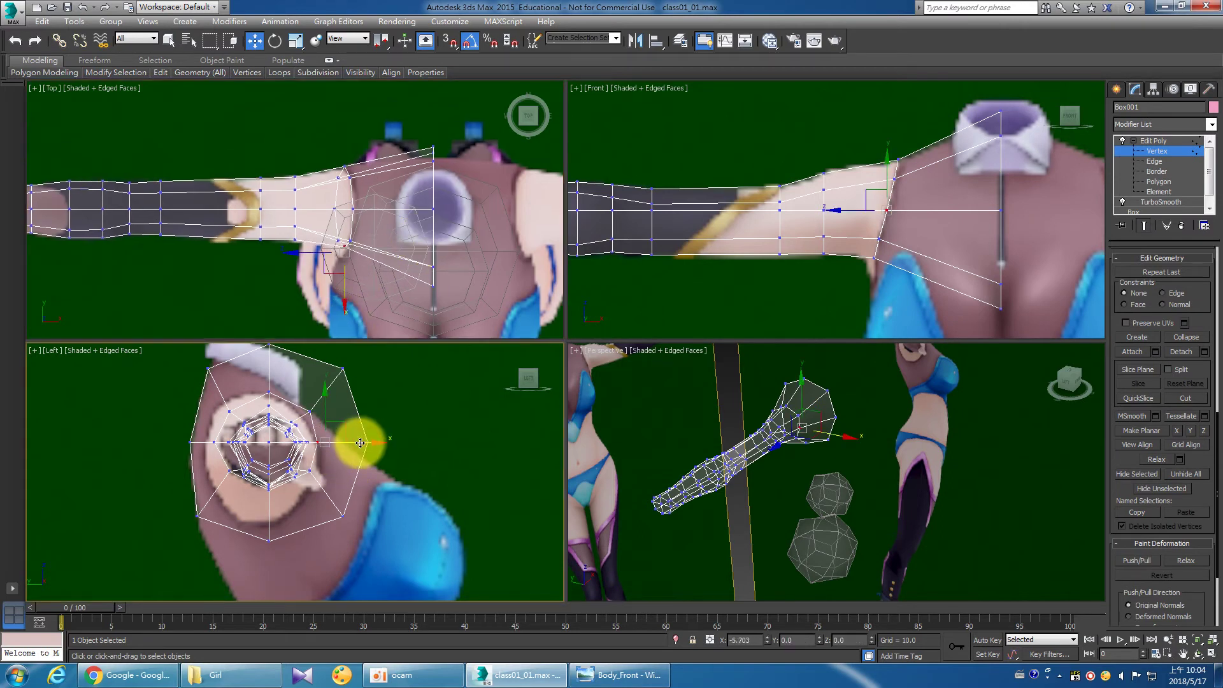
pyautogui.click(336, 414)
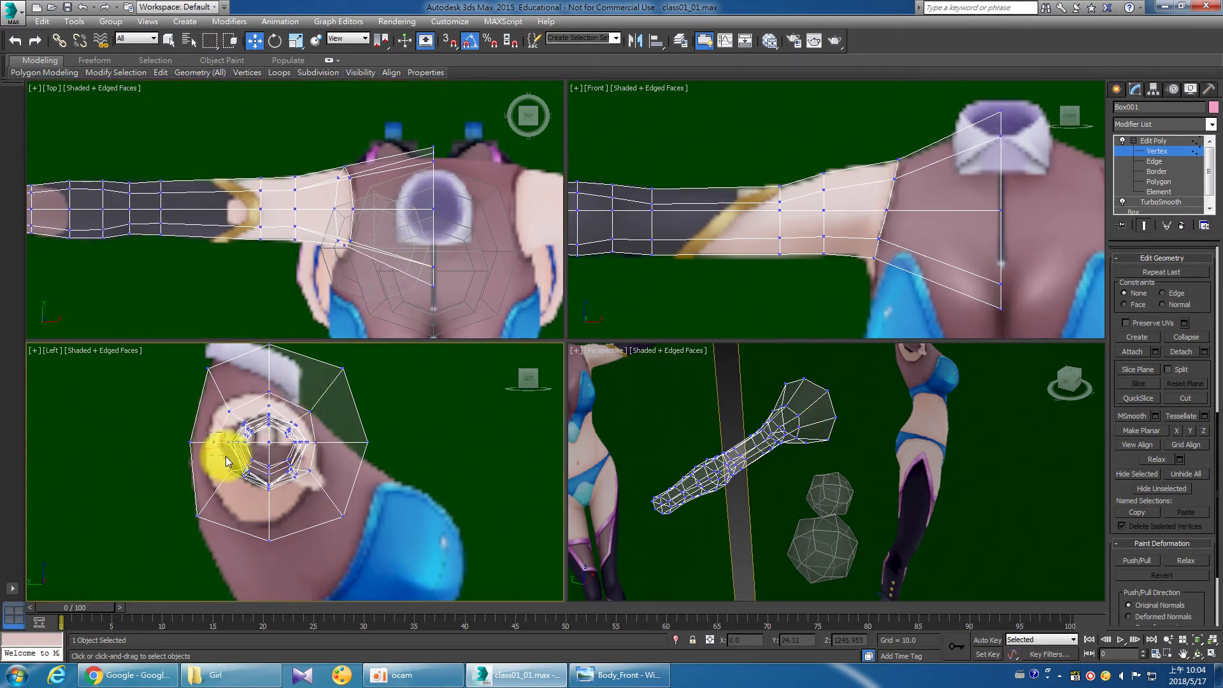
pyautogui.moveTo(204, 437); pyautogui.dragTo(263, 442)
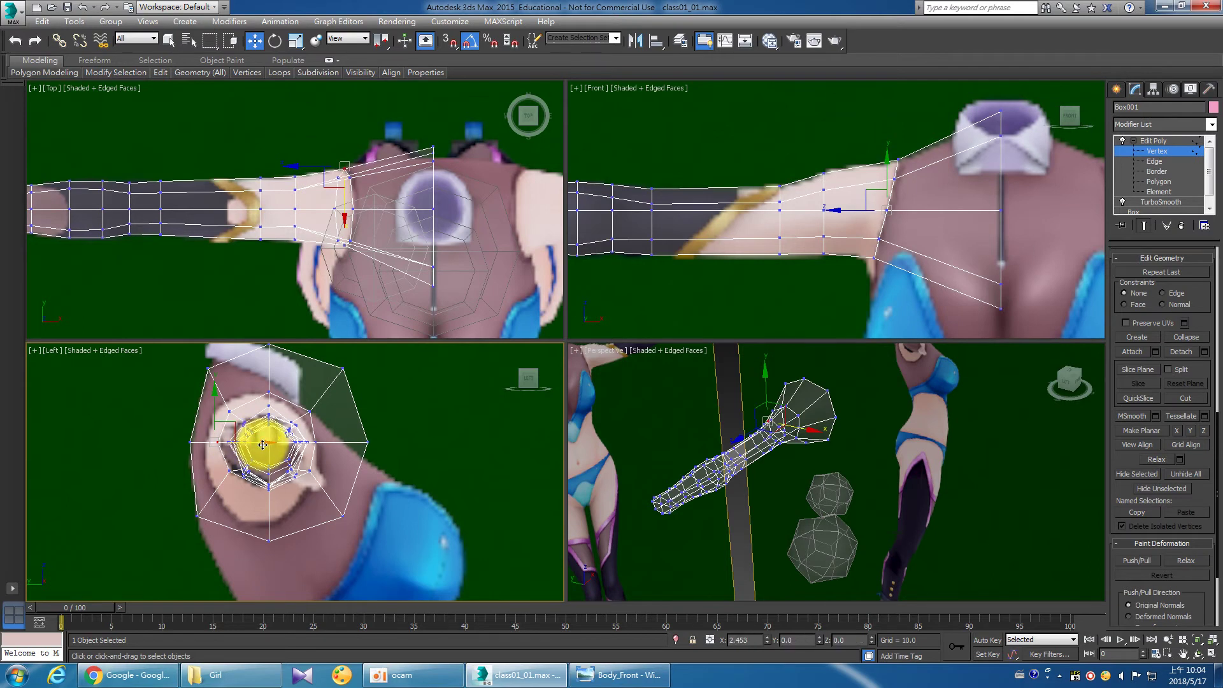
pyautogui.click(374, 439)
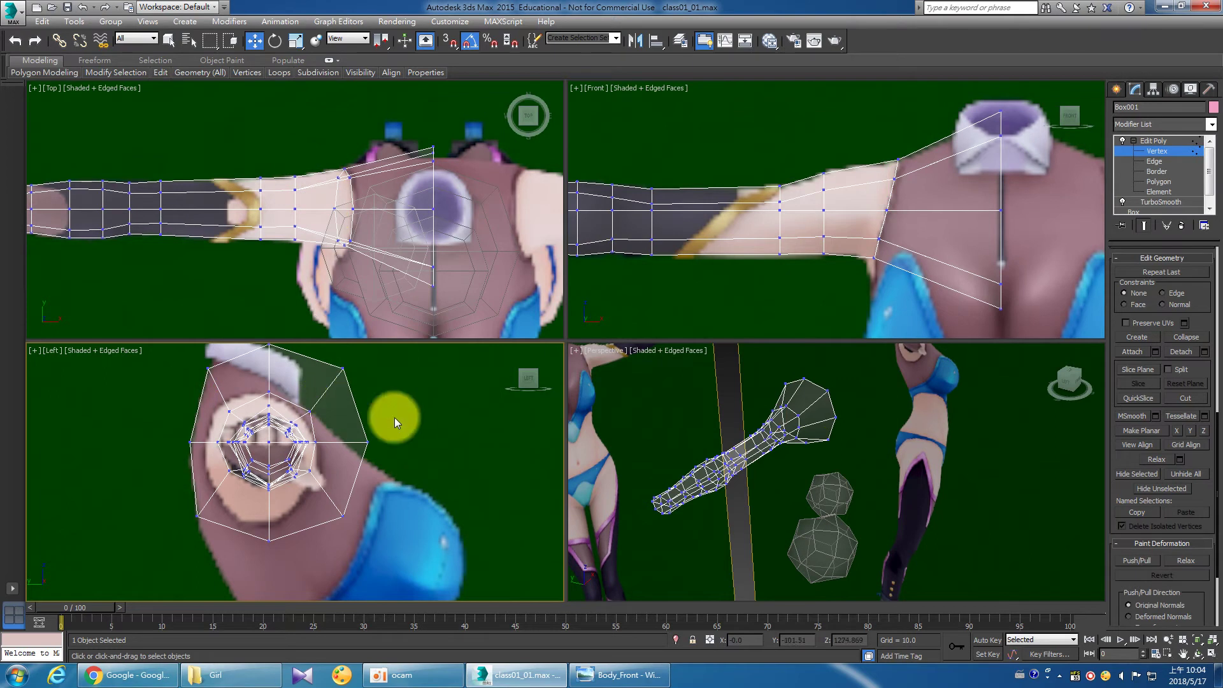
pyautogui.click(778, 464)
pyautogui.click(1198, 654)
pyautogui.moveTo(859, 493); pyautogui.dragTo(838, 491)
pyautogui.moveTo(799, 262)
pyautogui.mouseDown()
pyautogui.moveTo(879, 254)
pyautogui.moveTo(924, 266)
pyautogui.moveTo(868, 256)
pyautogui.mouseUp()
pyautogui.rightClick(868, 257)
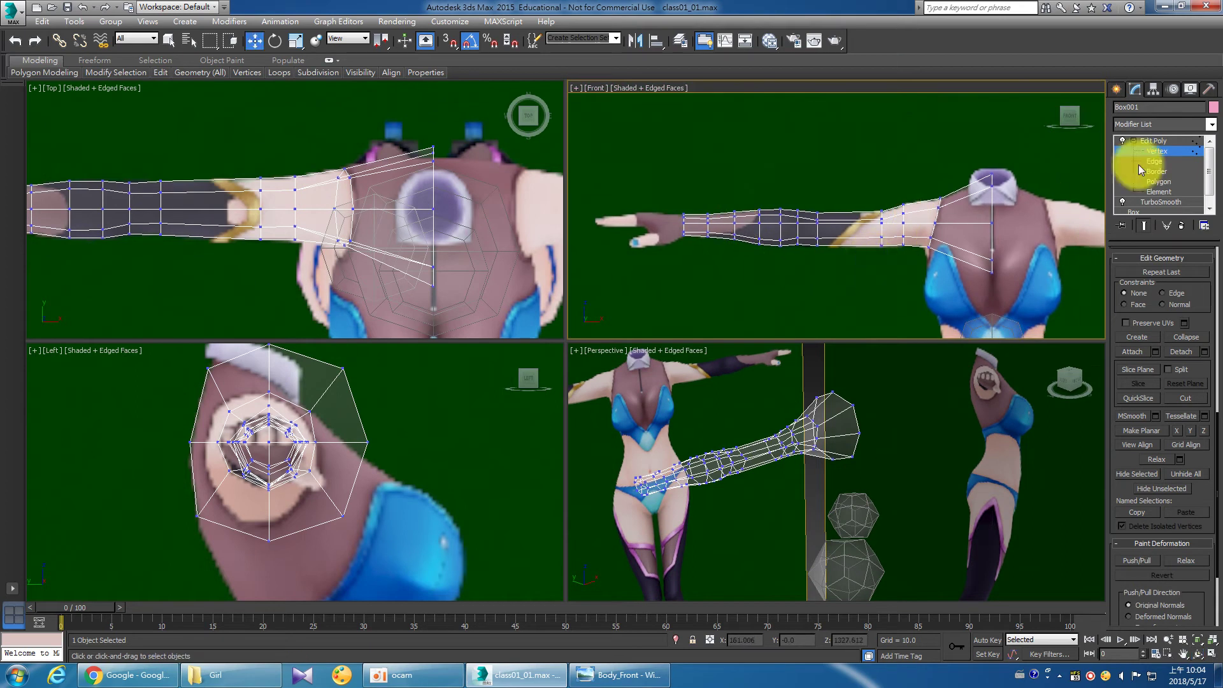
# Return the arm mesh to object level and reframe the front, side and perspective views.
pyautogui.click(1161, 140)
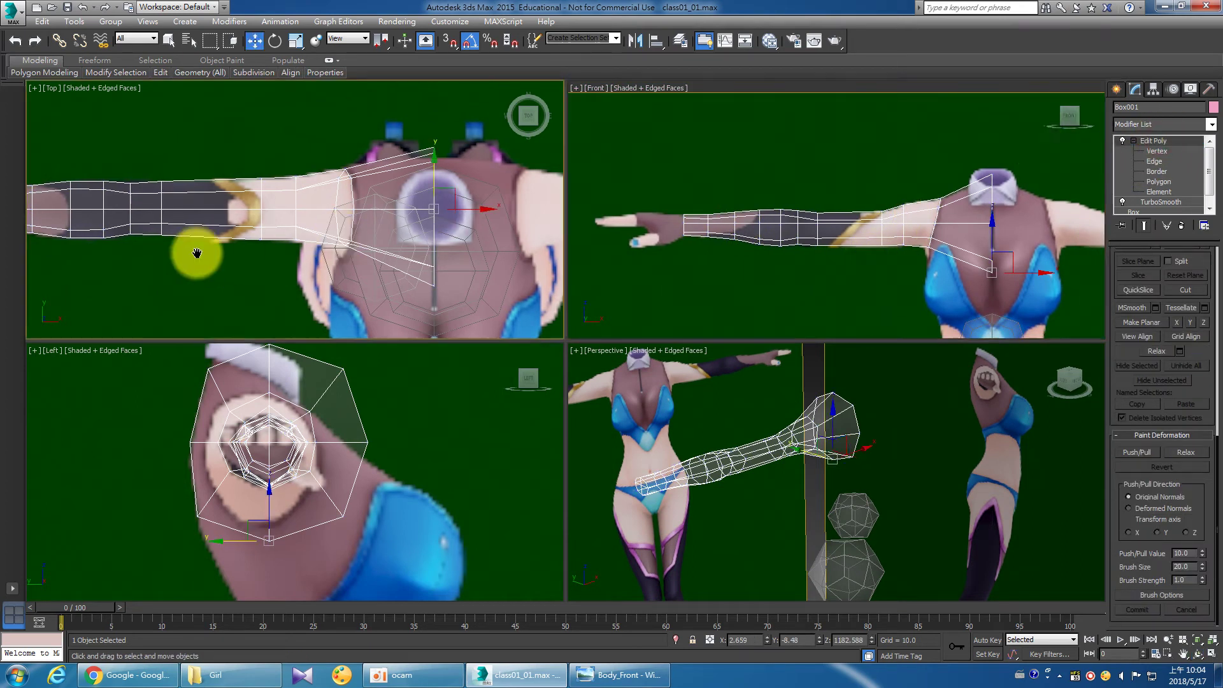
pyautogui.scroll(-2, 300, 260)
pyautogui.scroll(-2, 316, 265)
pyautogui.scroll(2, 321, 276)
pyautogui.scroll(2, 321, 275)
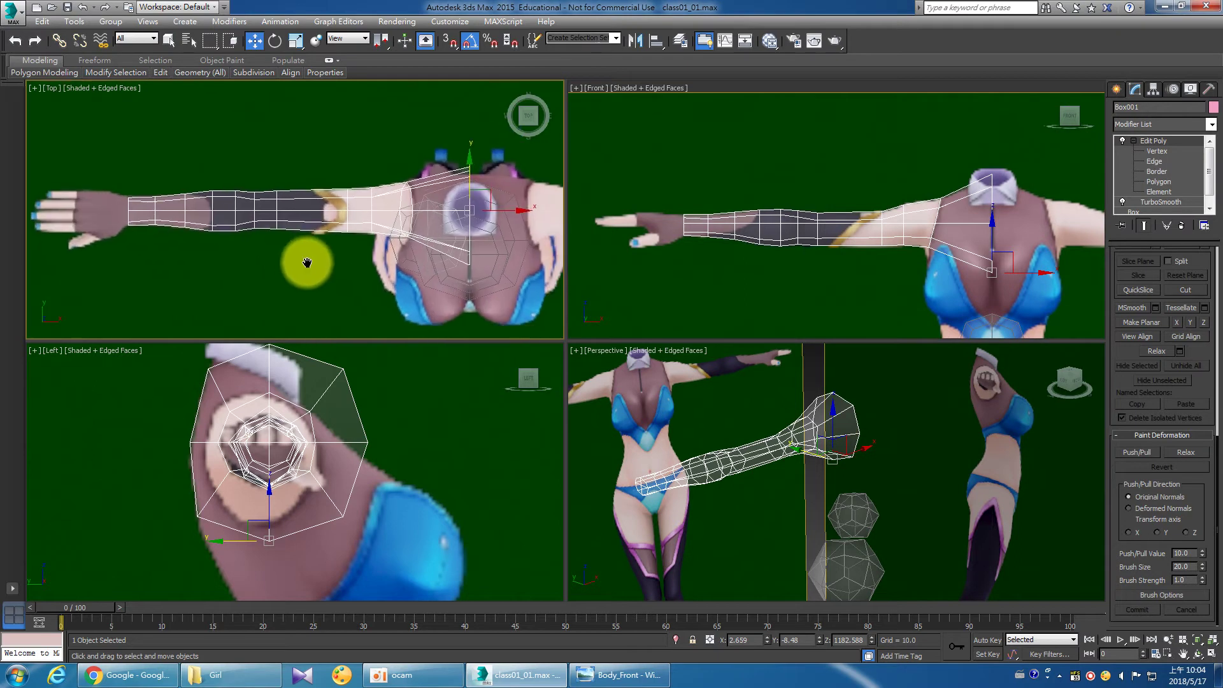
pyautogui.scroll(-2, 305, 259)
pyautogui.middleClick(723, 258)
pyautogui.moveTo(723, 258); pyautogui.dragTo(715, 251, button='middle')
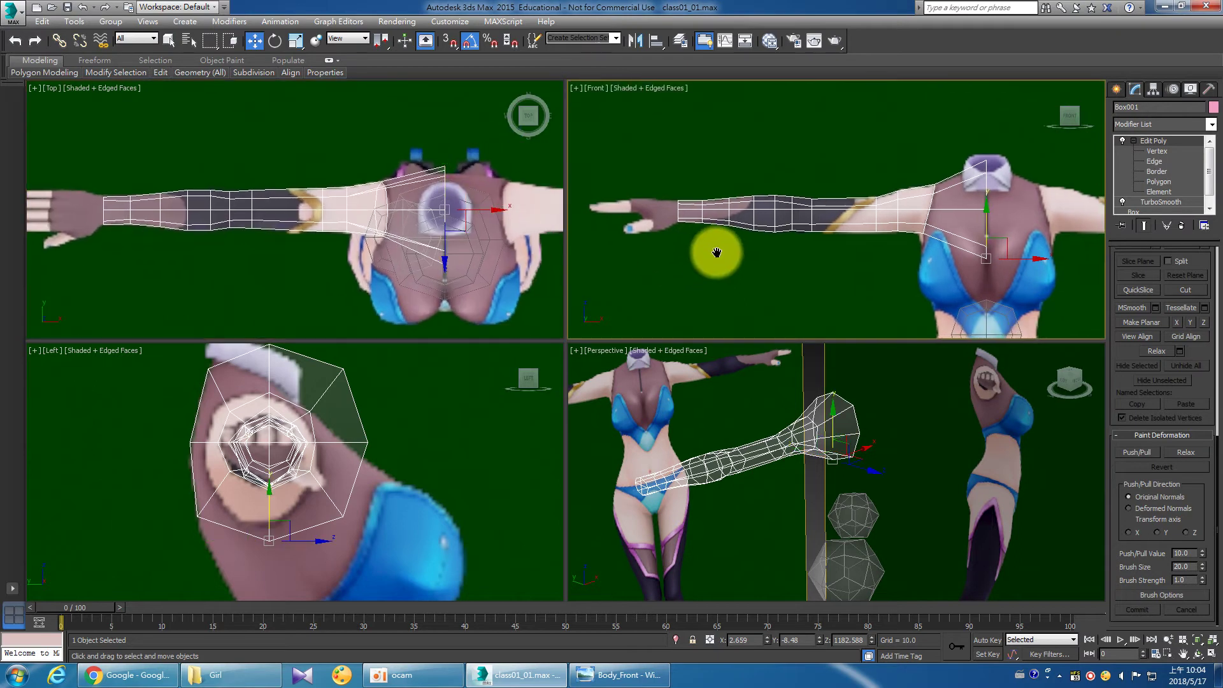
pyautogui.moveTo(402, 459); pyautogui.dragTo(404, 494, button='middle')
pyautogui.middleClick(736, 491)
pyautogui.moveTo(737, 491); pyautogui.dragTo(819, 483, button='middle')
# Maximize the perspective viewport and orbit to face the character front.
pyautogui.press('w')
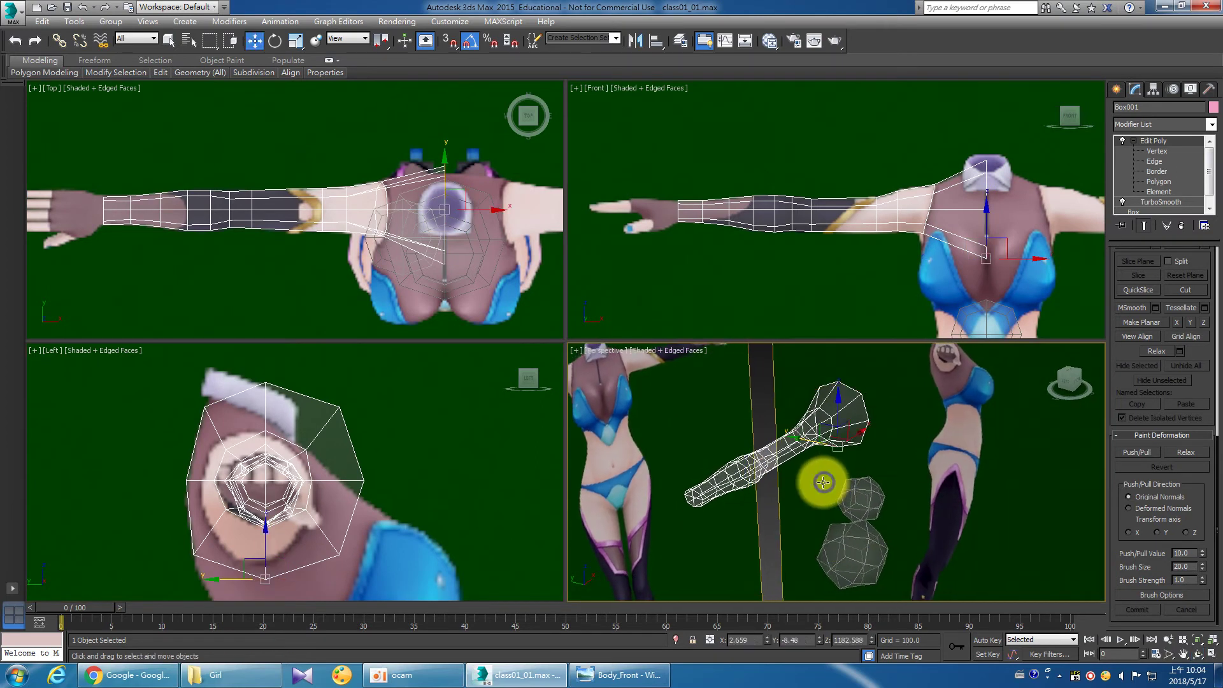
pyautogui.click(167, 42)
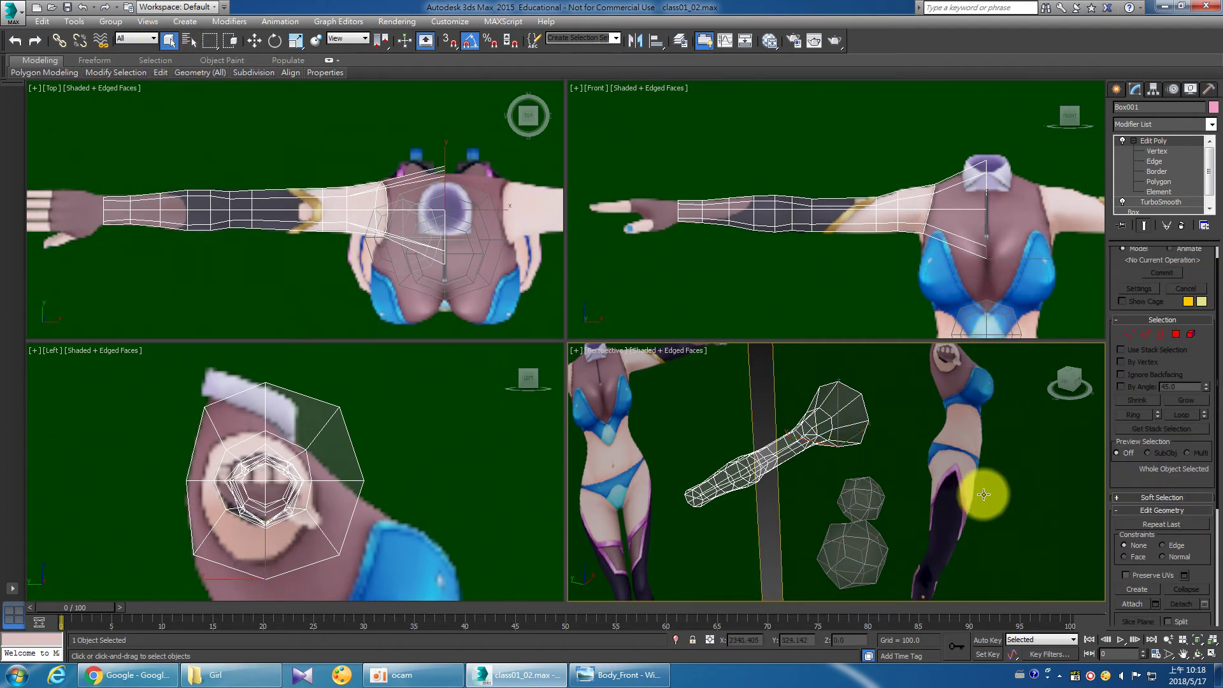
pyautogui.moveTo(983, 491); pyautogui.dragTo(958, 486, button='middle')
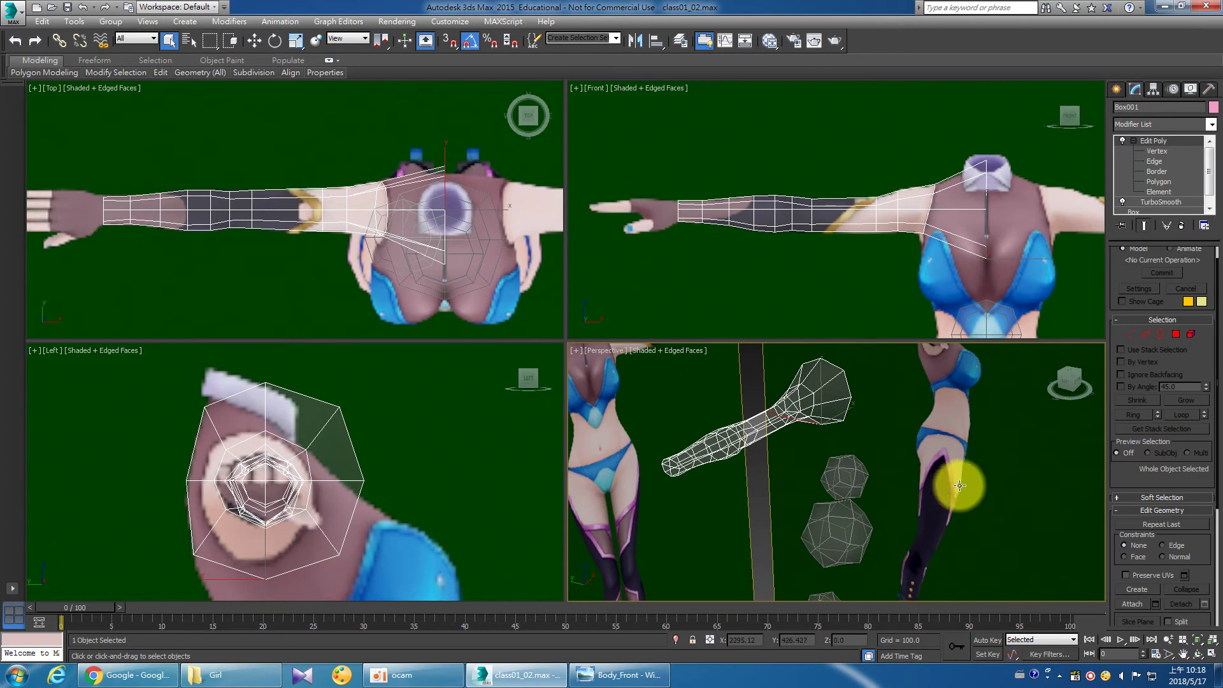
pyautogui.click(1146, 153)
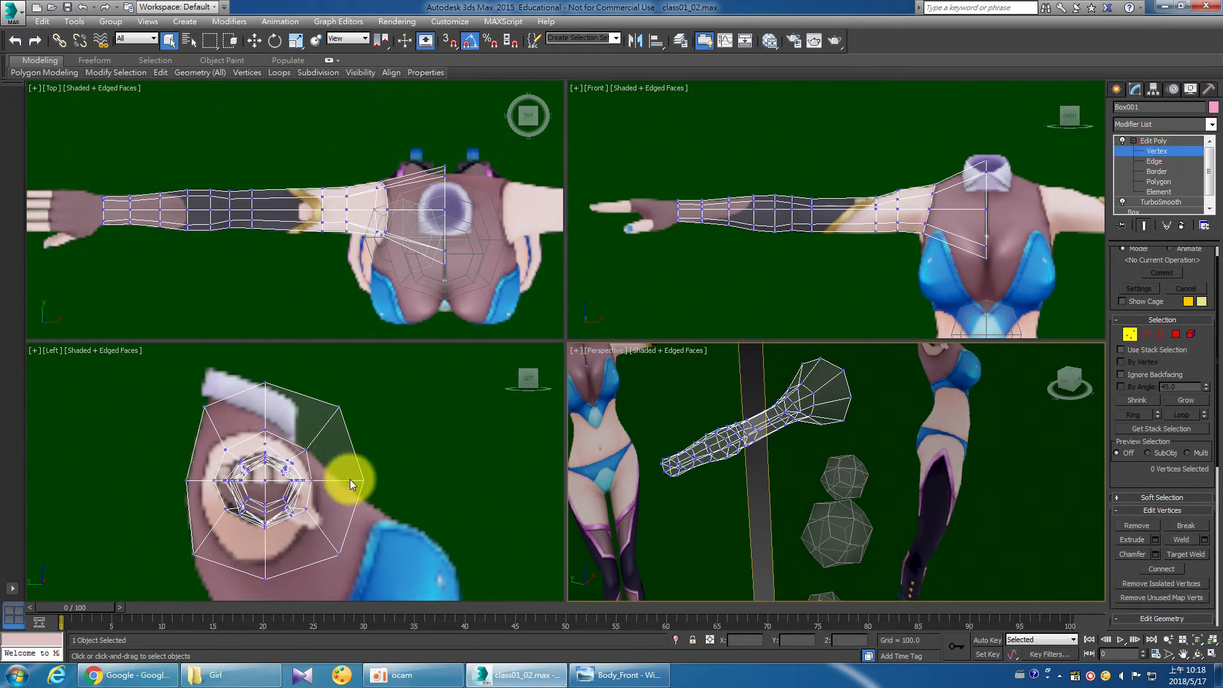
pyautogui.click(1158, 140)
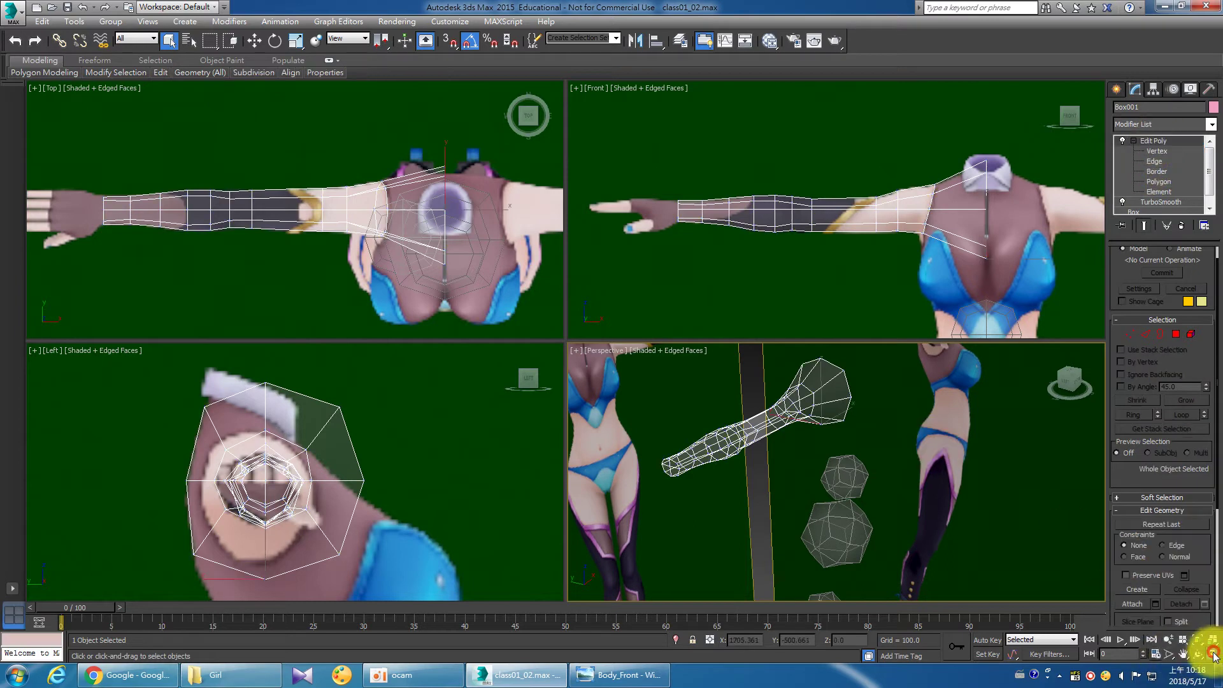
pyautogui.click(1213, 653)
pyautogui.click(1198, 654)
pyautogui.moveTo(668, 439)
pyautogui.mouseDown()
pyautogui.moveTo(565, 423)
pyautogui.moveTo(589, 440)
pyautogui.moveTo(573, 461)
pyautogui.moveTo(549, 429)
pyautogui.moveTo(505, 409)
pyautogui.mouseUp()
pyautogui.rightClick(505, 410)
# Attach the chest, hip and thigh spheres to the arm mesh via the quad-menu Attach.
pyautogui.rightClick(763, 316)
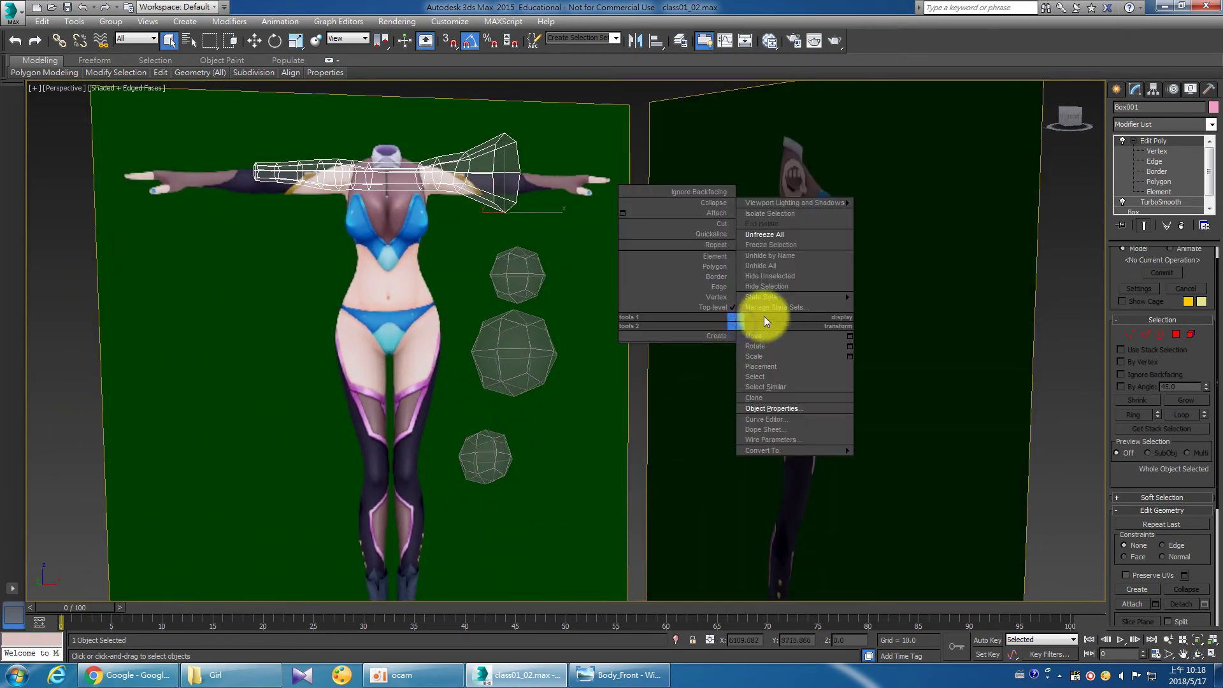
pyautogui.click(713, 213)
pyautogui.click(537, 278)
pyautogui.click(519, 344)
pyautogui.click(483, 457)
# Restore the four-view layout and maximize the Front viewport.
pyautogui.click(1209, 656)
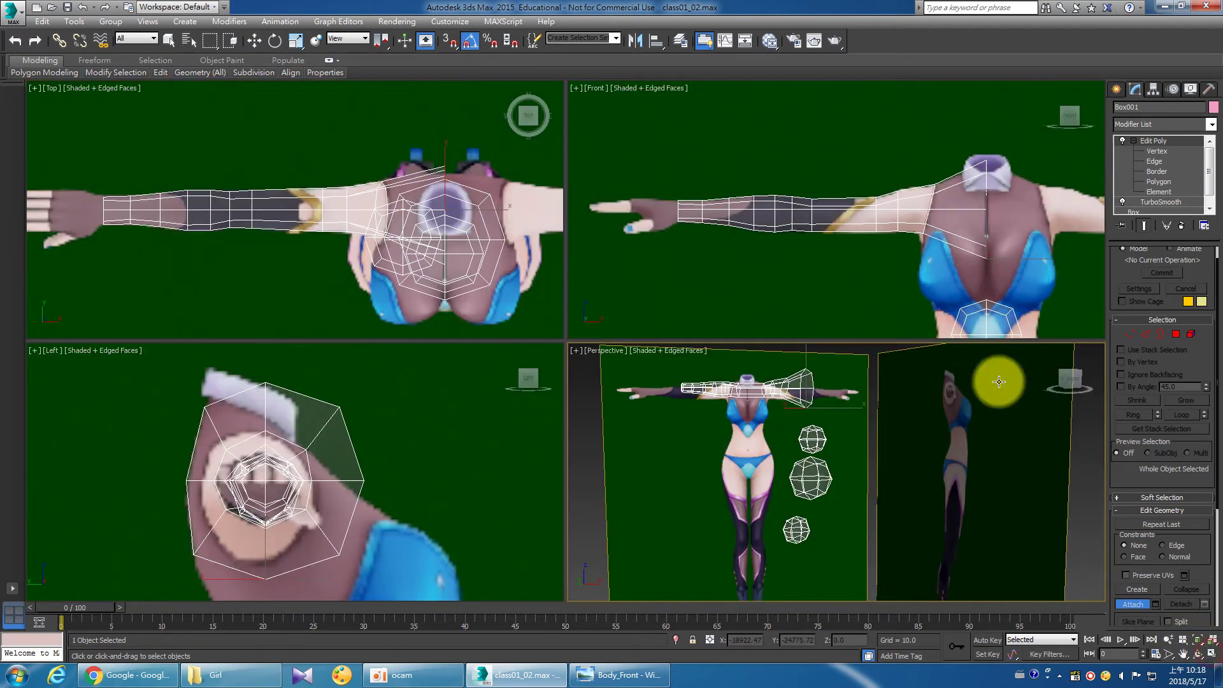
pyautogui.scroll(-3, 811, 240)
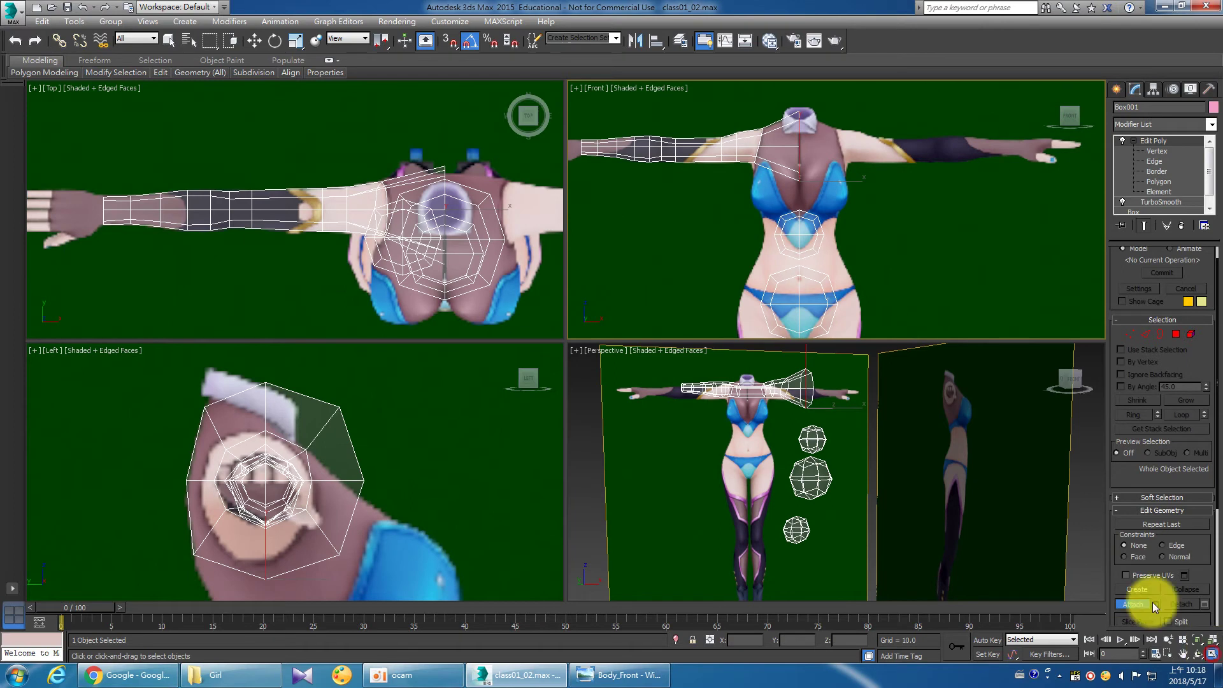
pyautogui.hotkey('alt', 'w')
pyautogui.scroll(-3, 732, 260)
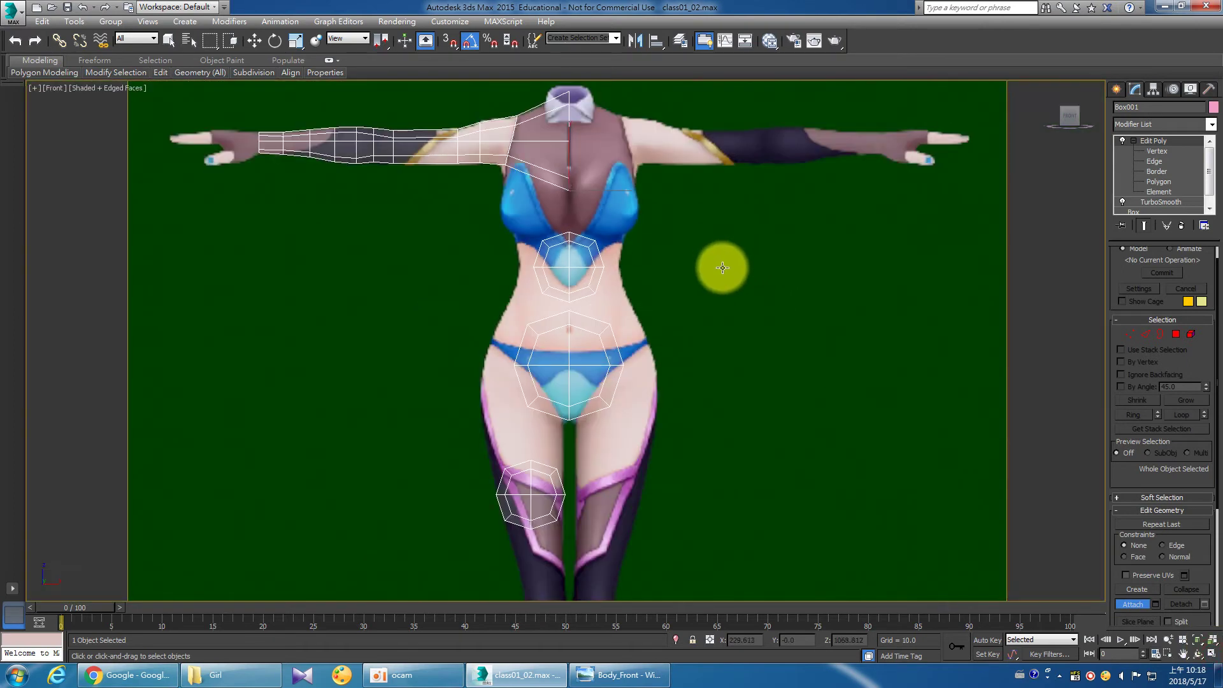
# At Polygon level, select the right-half polygons of the chest and hip pieces in Front view.
pyautogui.rightClick(721, 268)
pyautogui.click(627, 294)
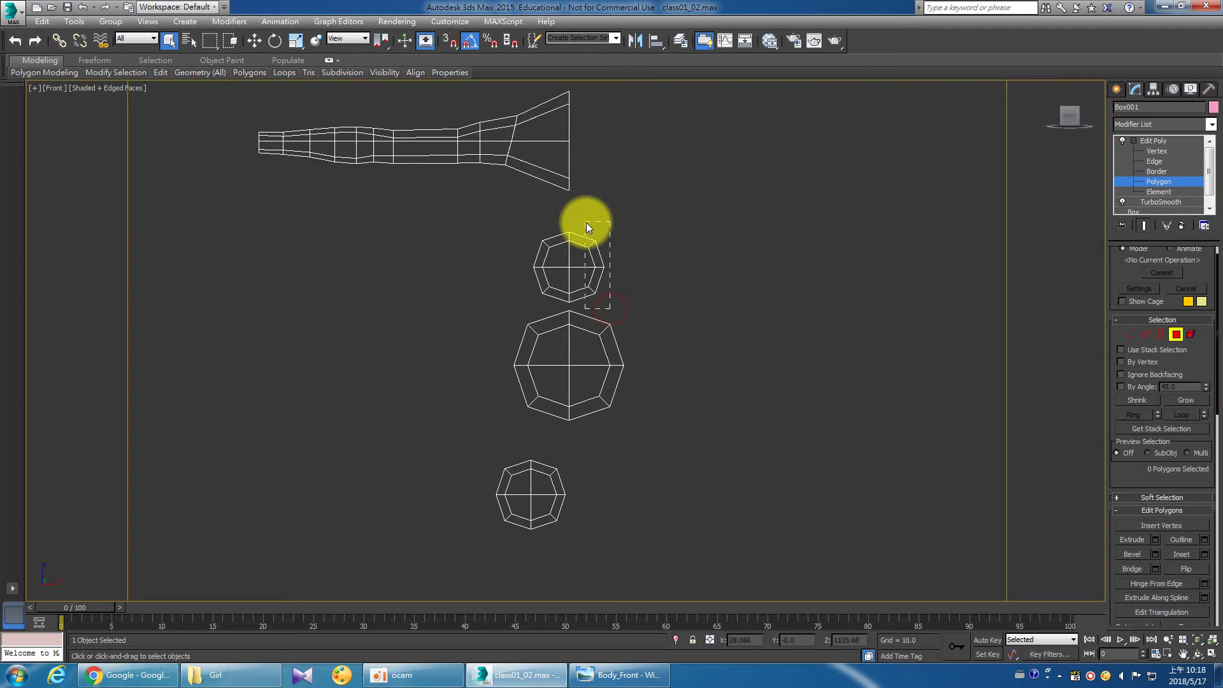
pyautogui.moveTo(586, 223); pyautogui.dragTo(690, 285)
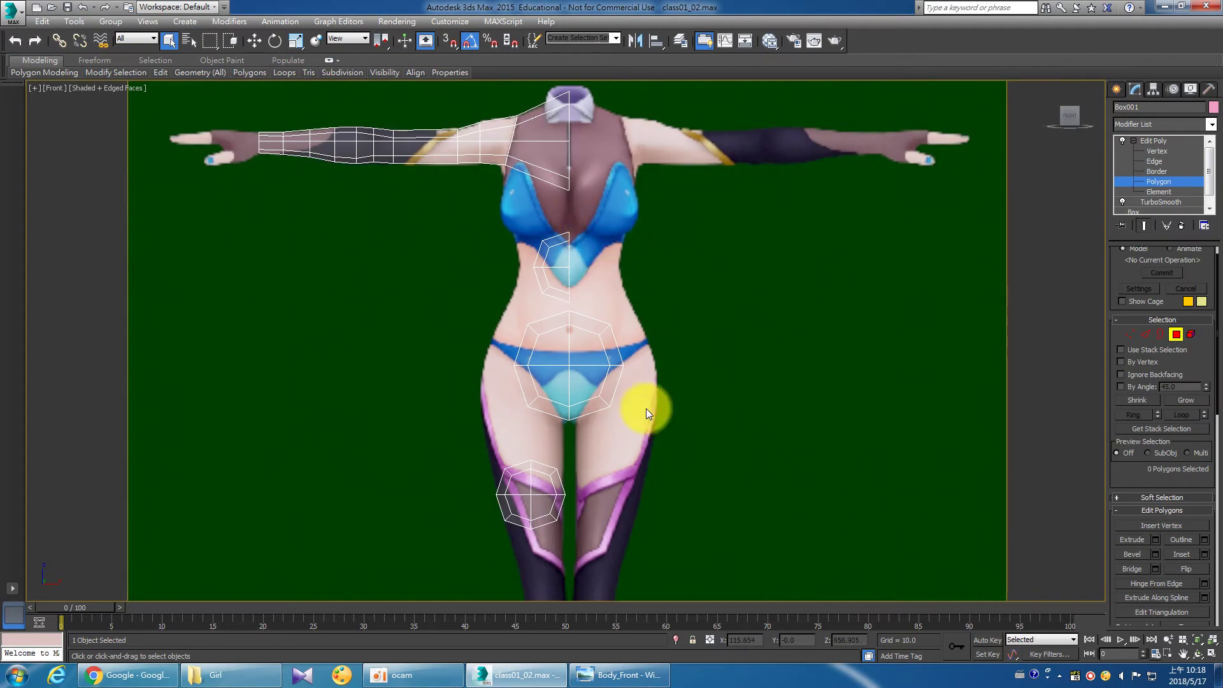
pyautogui.moveTo(597, 474)
pyautogui.mouseDown(button='middle')
pyautogui.moveTo(597, 398)
pyautogui.moveTo(577, 442)
pyautogui.mouseUp(button='middle')
pyautogui.scroll(2, 562, 448)
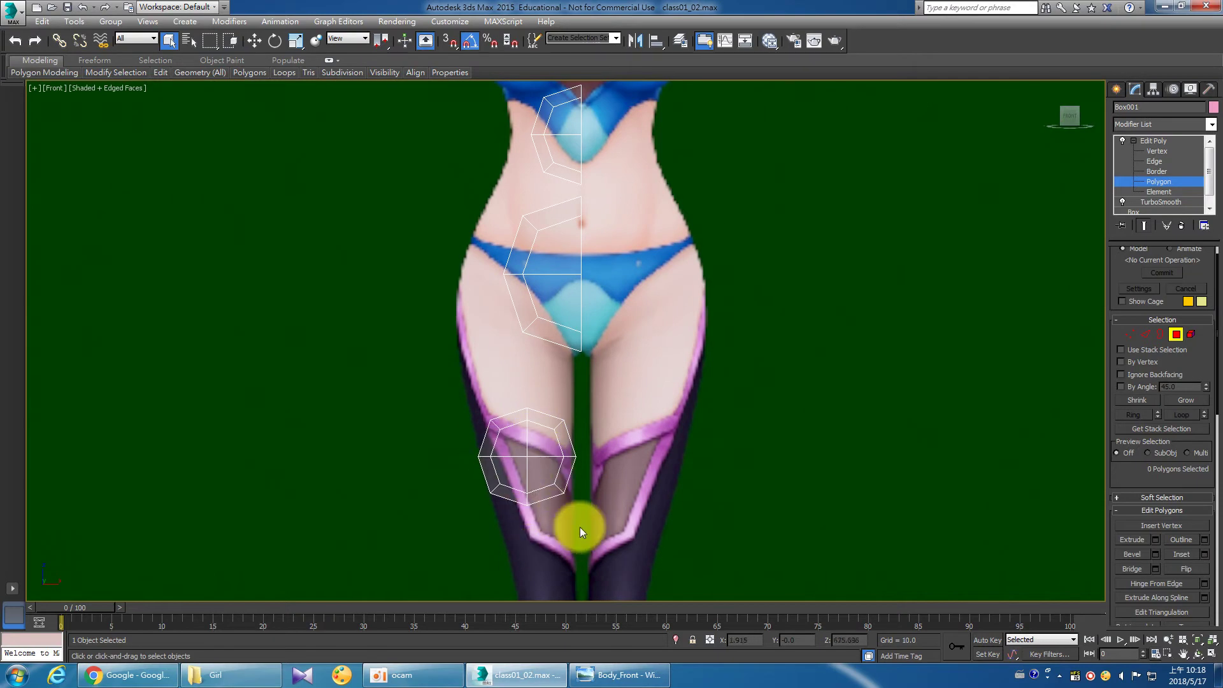
pyautogui.scroll(-1, 554, 331)
pyautogui.scroll(-2, 545, 286)
pyautogui.moveTo(541, 265); pyautogui.dragTo(559, 305, button='middle')
pyautogui.scroll(-1, 560, 304)
pyautogui.click(1210, 654)
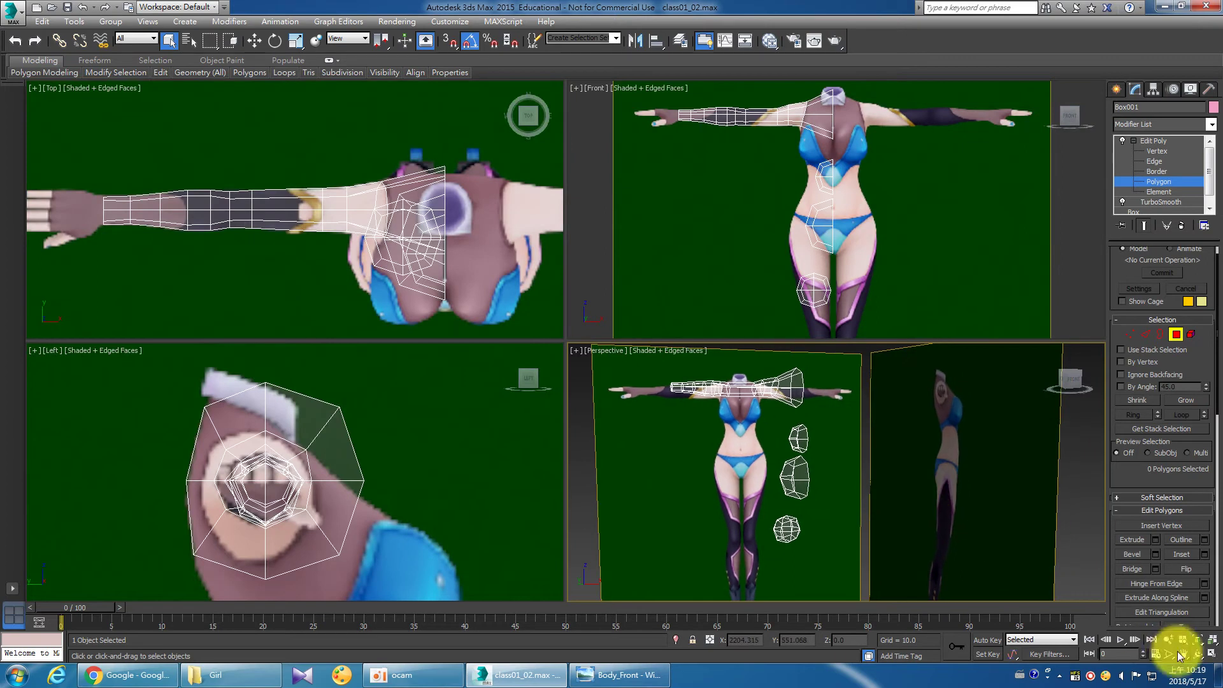
# Add a second Edit Poly modifier to the arm mesh and enter its Polygon level.
pyautogui.click(1197, 654)
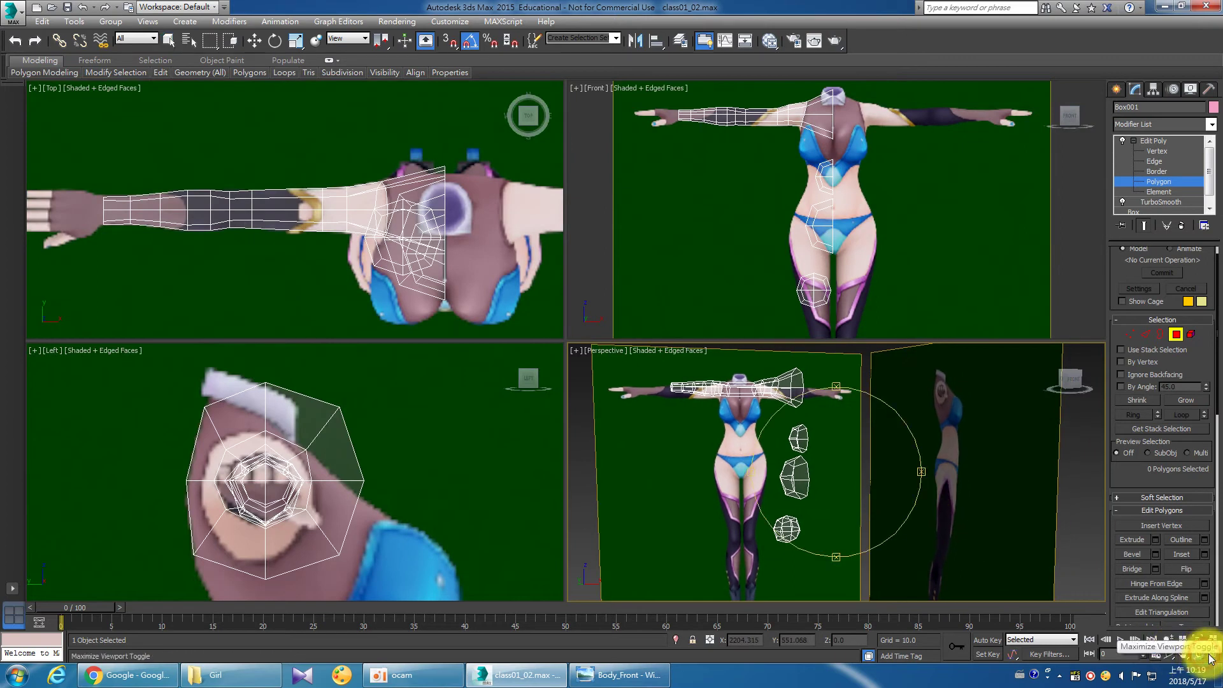
pyautogui.click(1212, 654)
pyautogui.moveTo(538, 368); pyautogui.dragTo(581, 360)
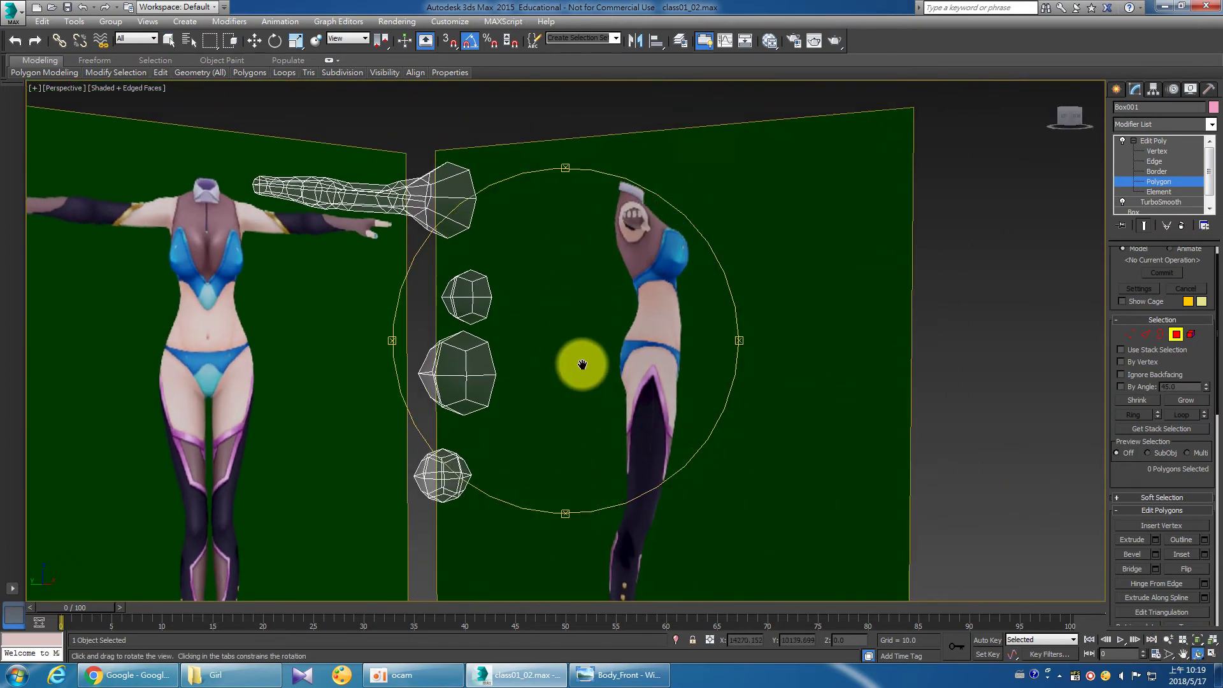
pyautogui.click(1163, 140)
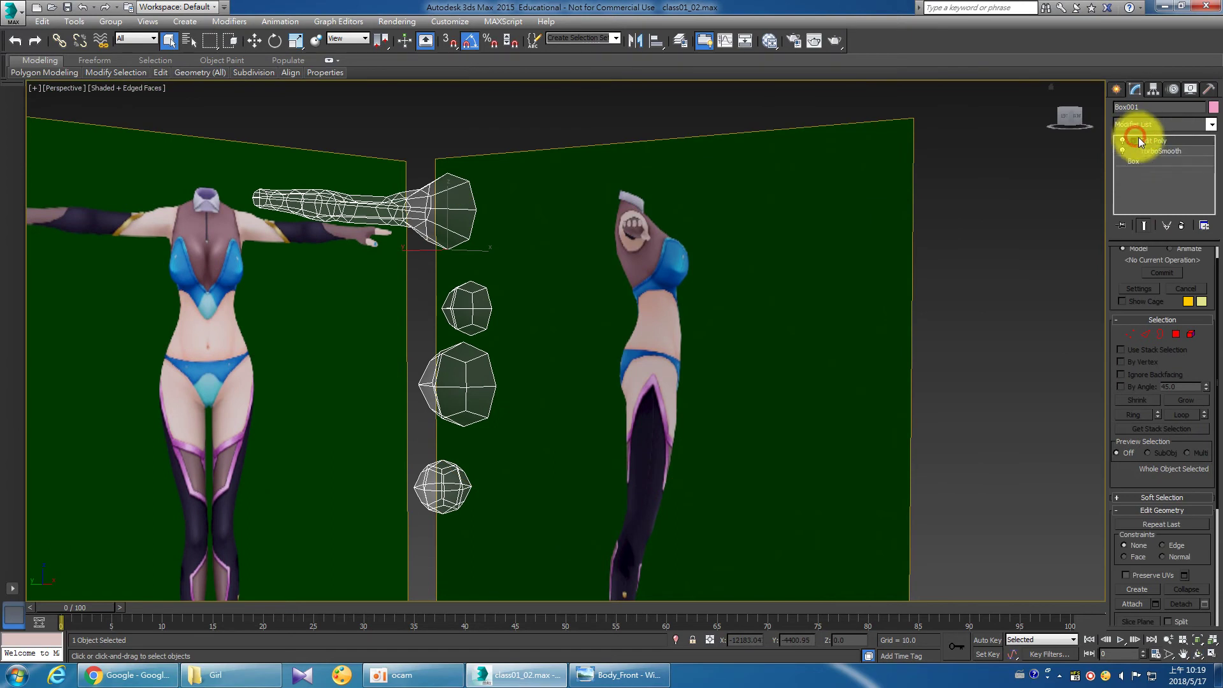
pyautogui.click(1140, 125)
pyautogui.click(1146, 485)
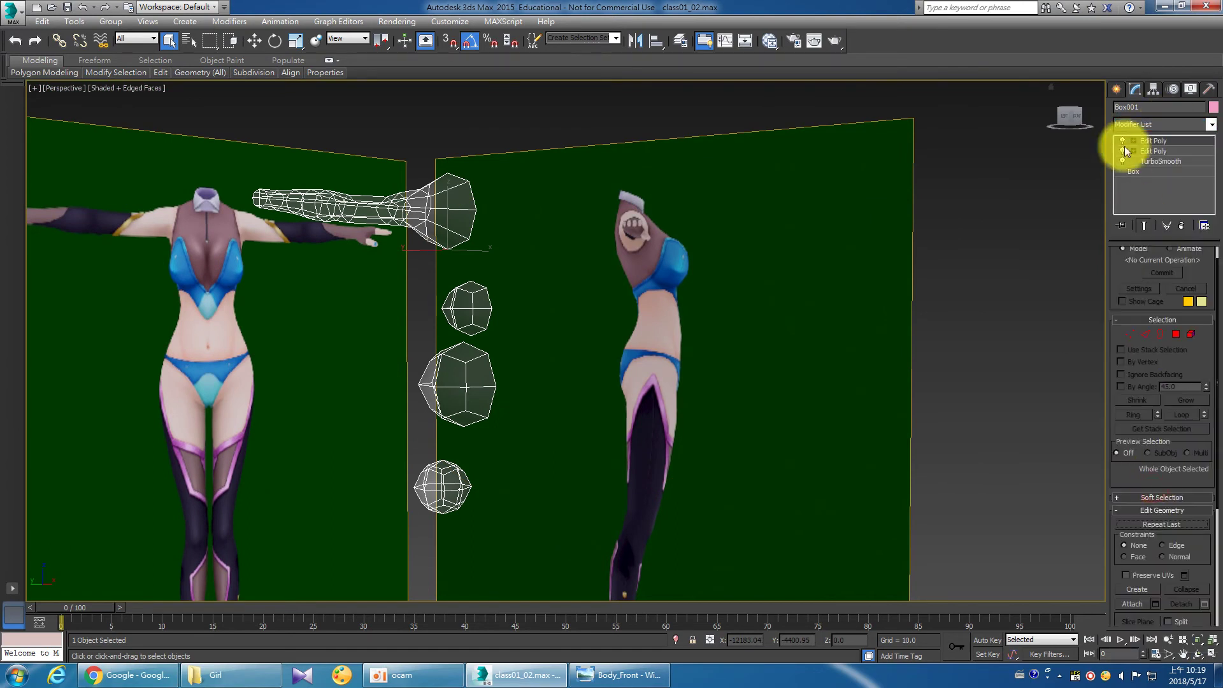
pyautogui.click(1132, 140)
pyautogui.click(1158, 182)
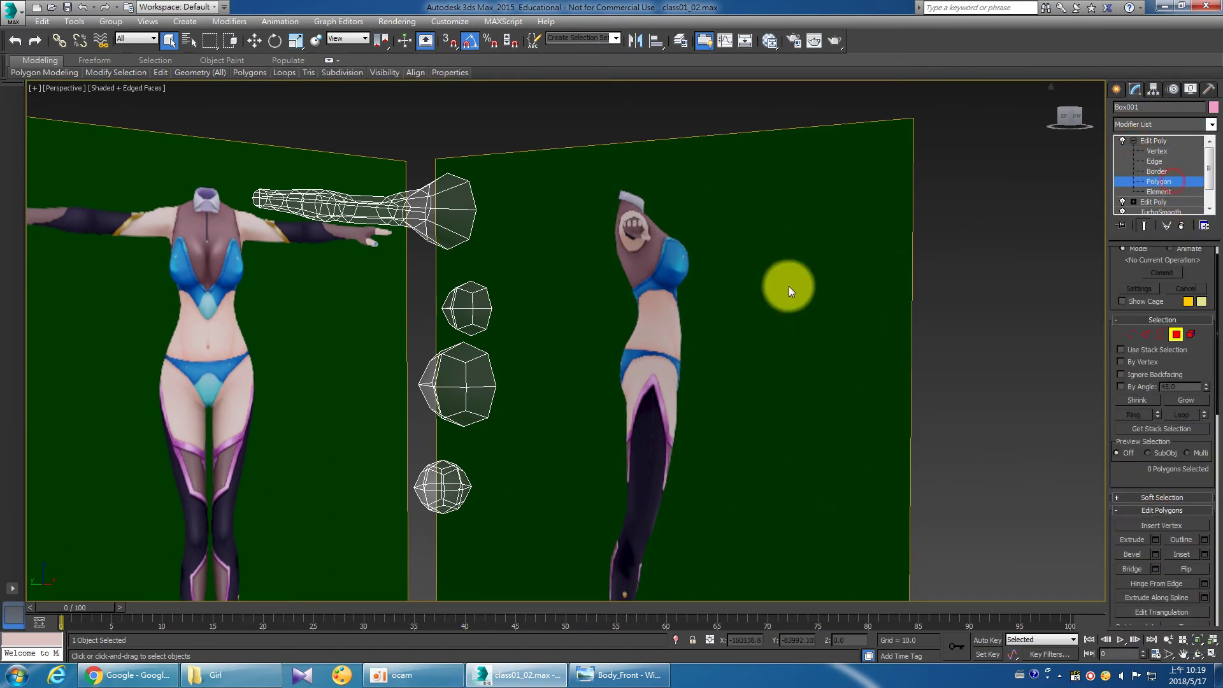
# Bridge the arm's shoulder-end polygon to the chest piece's top polygon.
pyautogui.moveTo(788, 285); pyautogui.dragTo(785, 250, button='middle')
pyautogui.moveTo(560, 303)
pyautogui.keyDown('alt'); pyautogui.mouseDown(button='middle')
pyautogui.moveTo(584, 286)
pyautogui.moveTo(505, 268)
pyautogui.moveTo(448, 312)
pyautogui.moveTo(582, 268)
pyautogui.moveTo(543, 325)
pyautogui.moveTo(483, 325)
pyautogui.moveTo(456, 341)
pyautogui.moveTo(573, 329)
pyautogui.moveTo(560, 328)
pyautogui.mouseUp(button='middle'); pyautogui.keyUp('alt')
pyautogui.click(450, 255)
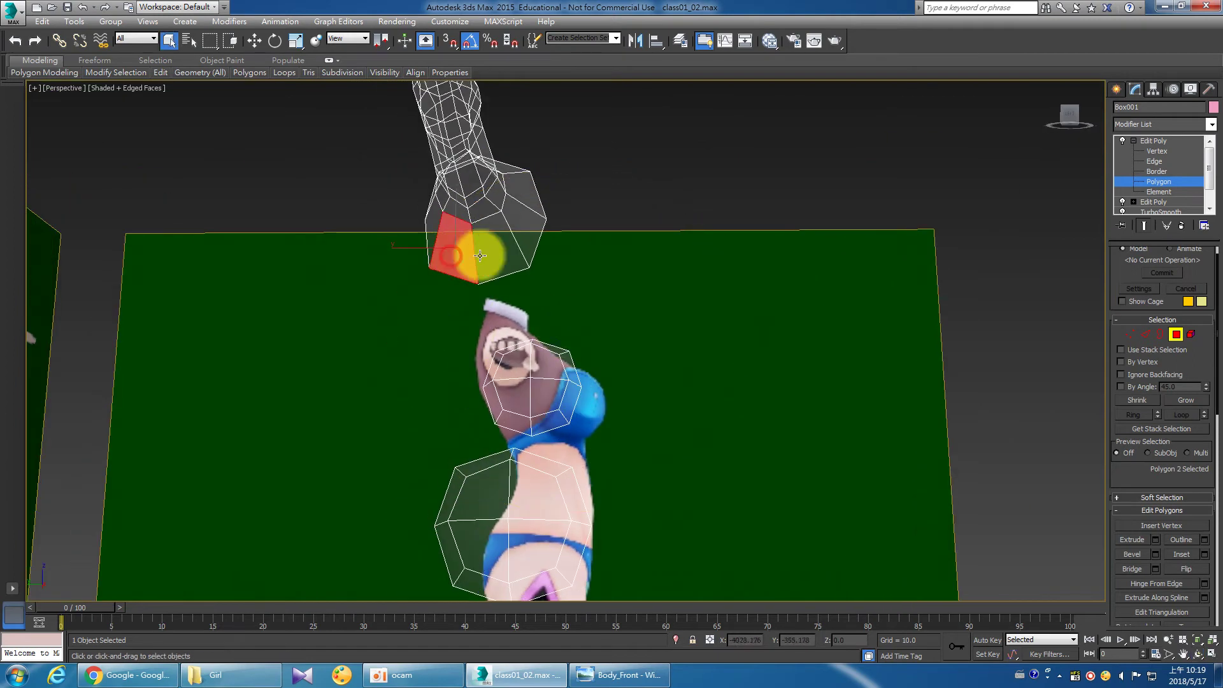
pyautogui.moveTo(532, 278)
pyautogui.keyDown('alt'); pyautogui.mouseDown(button='middle')
pyautogui.moveTo(537, 356)
pyautogui.moveTo(527, 363)
pyautogui.moveTo(589, 366)
pyautogui.moveTo(554, 352)
pyautogui.moveTo(500, 358)
pyautogui.moveTo(535, 363)
pyautogui.mouseUp(button='middle'); pyautogui.keyUp('alt')
pyautogui.keyDown('ctrl'); pyautogui.click(522, 341); pyautogui.keyUp('ctrl')
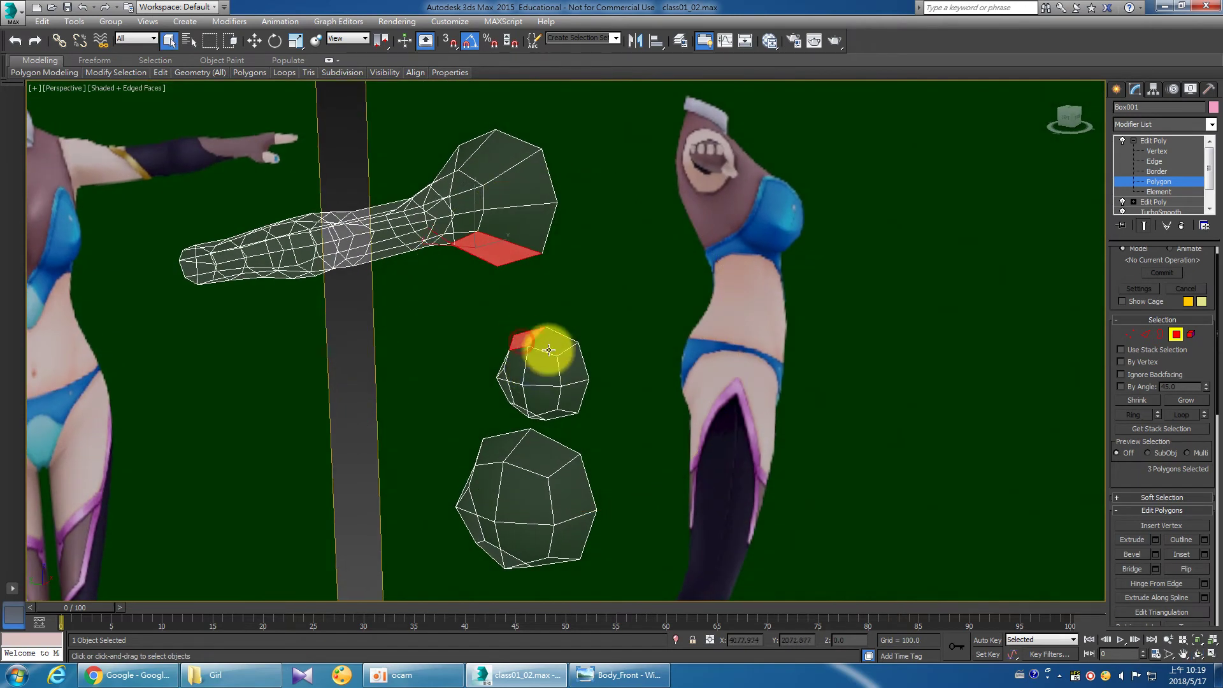
pyautogui.scroll(-1, 1121, 437)
pyautogui.scroll(-2, 1136, 487)
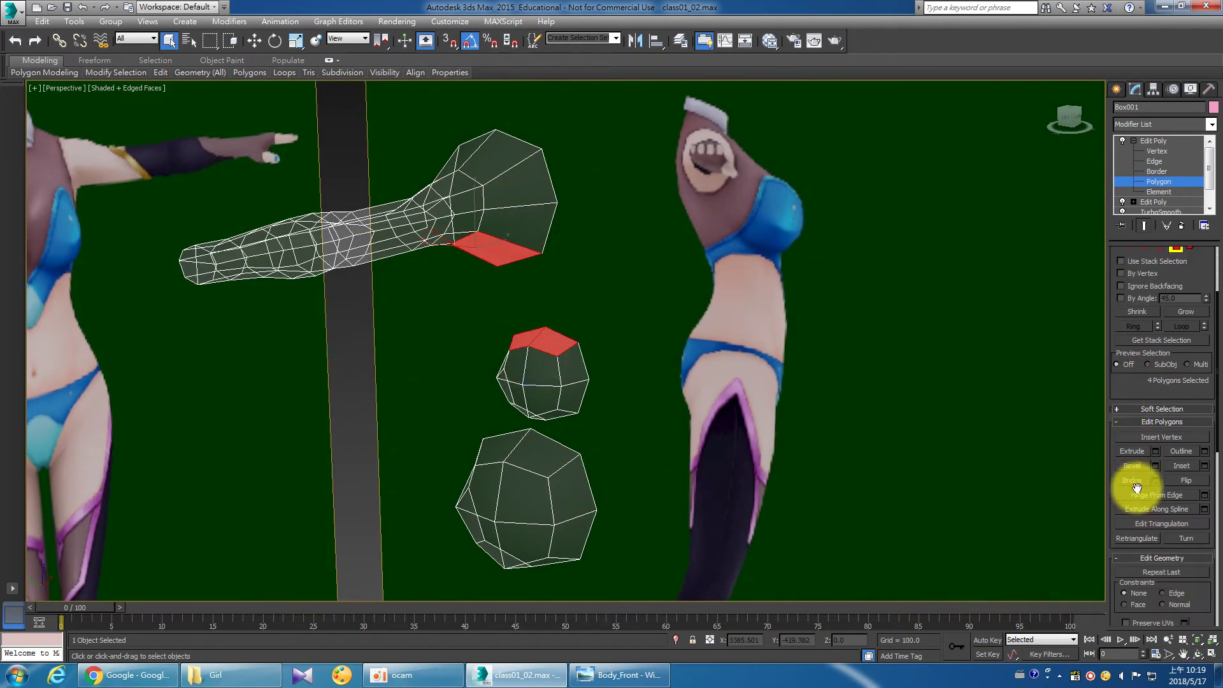
pyautogui.click(1133, 480)
# Orbit around the new bridge and frame the chest and hip pieces.
pyautogui.hotkey('ctrl', 'r')
pyautogui.moveTo(759, 409); pyautogui.dragTo(546, 390)
pyautogui.rightClick(549, 389)
pyautogui.click(606, 397)
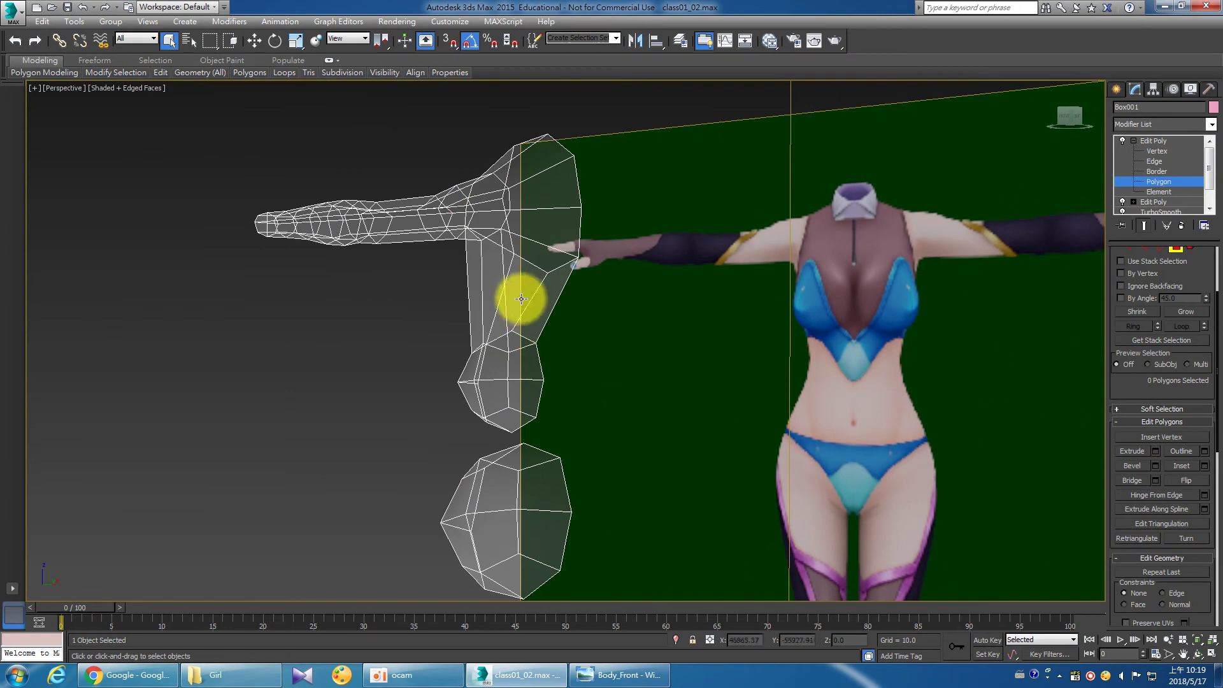
pyautogui.click(531, 315)
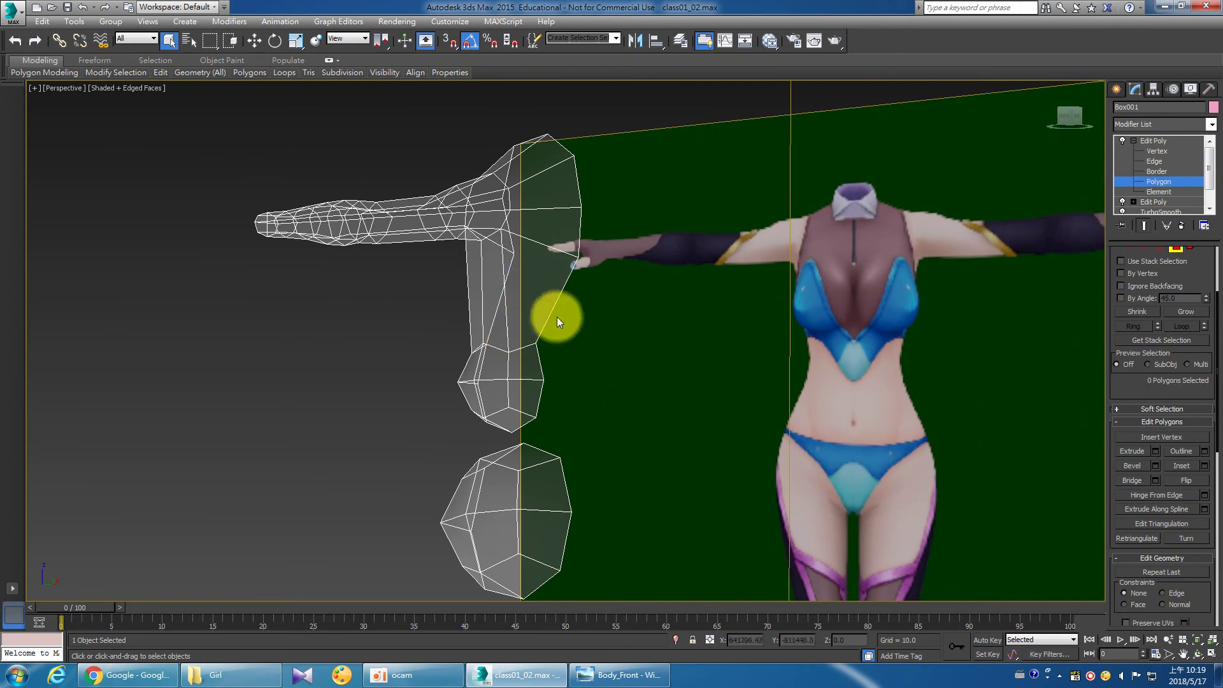
pyautogui.hotkey('ctrl', 'r')
pyautogui.moveTo(541, 341)
pyautogui.mouseDown()
pyautogui.moveTo(614, 376)
pyautogui.moveTo(553, 379)
pyautogui.mouseUp()
pyautogui.moveTo(527, 431)
pyautogui.mouseDown()
pyautogui.moveTo(494, 388)
pyautogui.moveTo(633, 384)
pyautogui.moveTo(544, 369)
pyautogui.moveTo(567, 385)
pyautogui.moveTo(532, 390)
pyautogui.moveTo(535, 403)
pyautogui.mouseUp()
pyautogui.rightClick(535, 404)
pyautogui.moveTo(535, 404); pyautogui.dragTo(601, 376, button='middle')
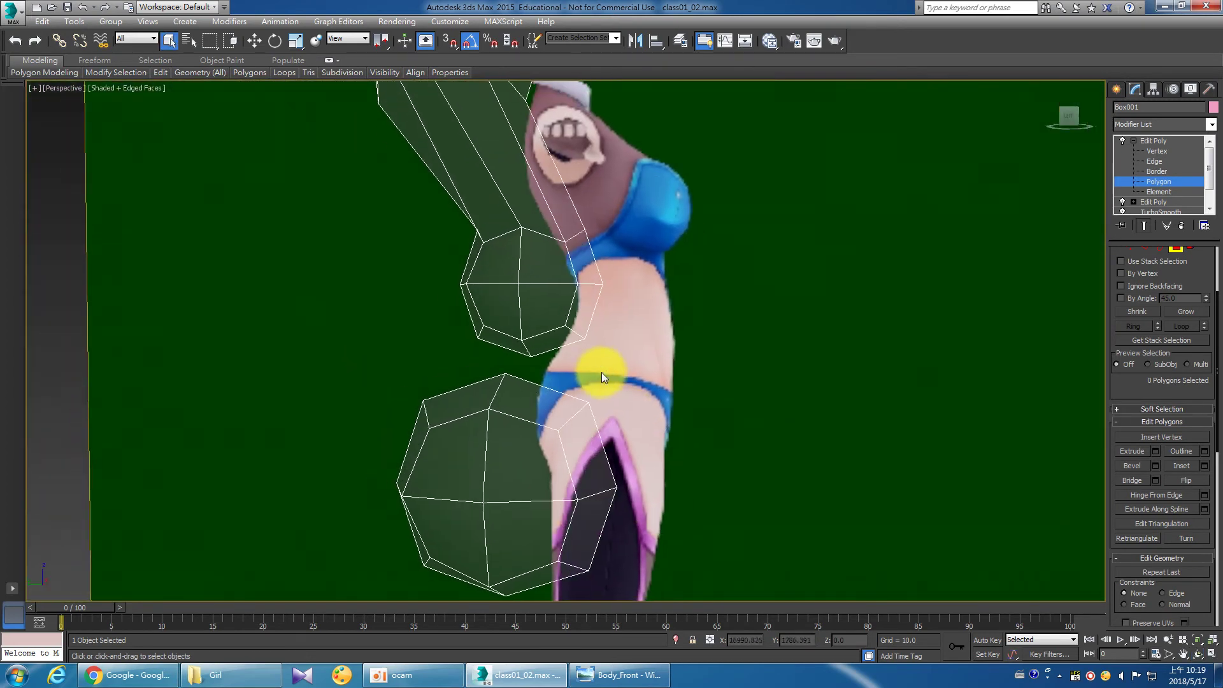
# Bridge two bottom chest polygons to two top hip polygons, then inspect the result.
pyautogui.click(498, 336)
pyautogui.keyDown('ctrl'); pyautogui.click(537, 338); pyautogui.keyUp('ctrl')
pyautogui.keyDown('ctrl'); pyautogui.click(464, 393); pyautogui.keyUp('ctrl')
pyautogui.keyDown('ctrl'); pyautogui.click(517, 398); pyautogui.keyUp('ctrl')
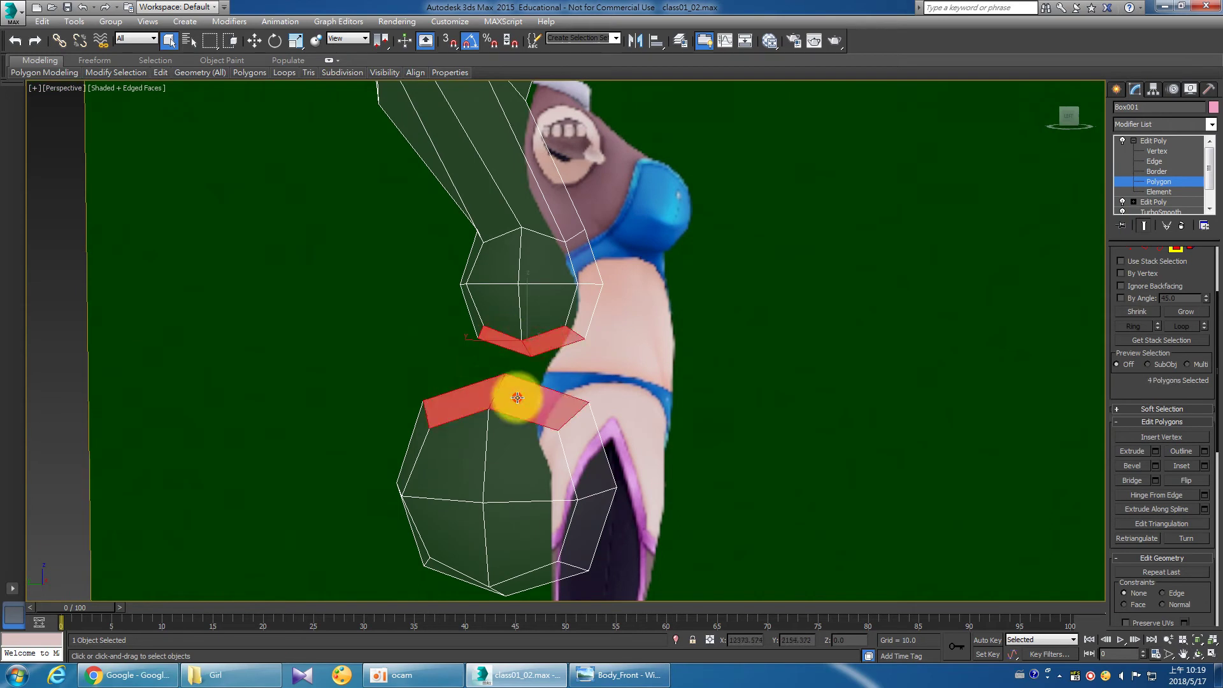
pyautogui.click(1131, 480)
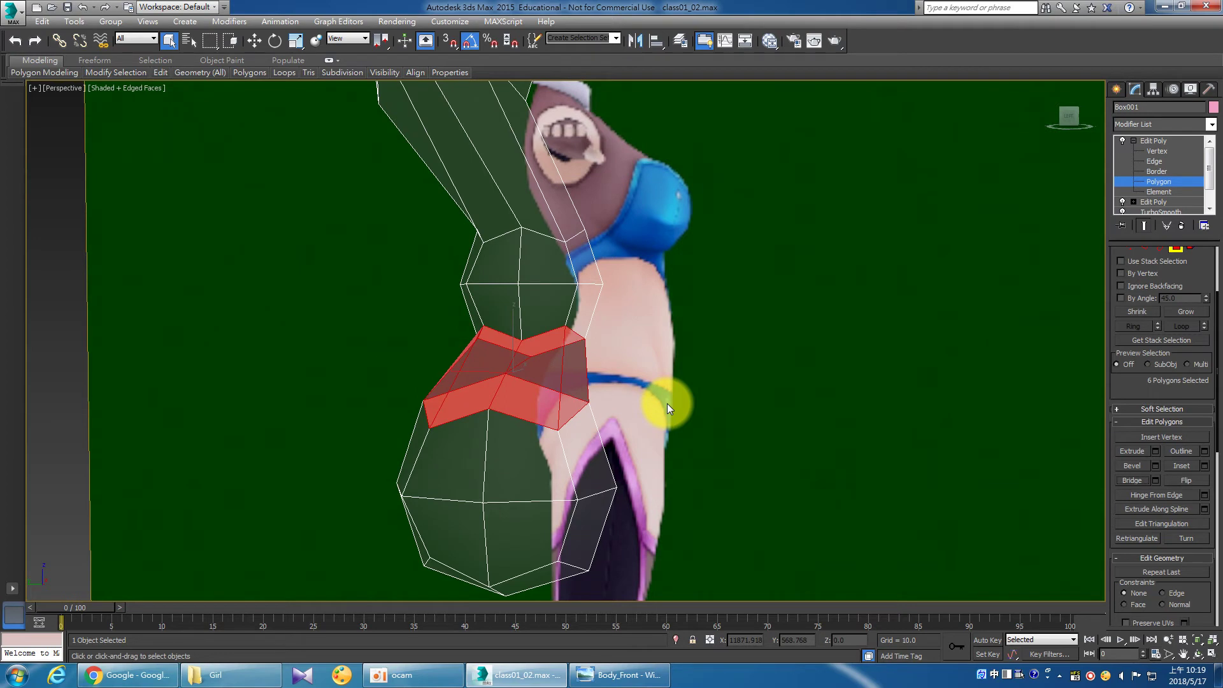
pyautogui.moveTo(670, 404)
pyautogui.keyDown('alt'); pyautogui.mouseDown(button='middle')
pyautogui.moveTo(454, 409)
pyautogui.moveTo(494, 413)
pyautogui.mouseUp(button='middle'); pyautogui.keyUp('alt')
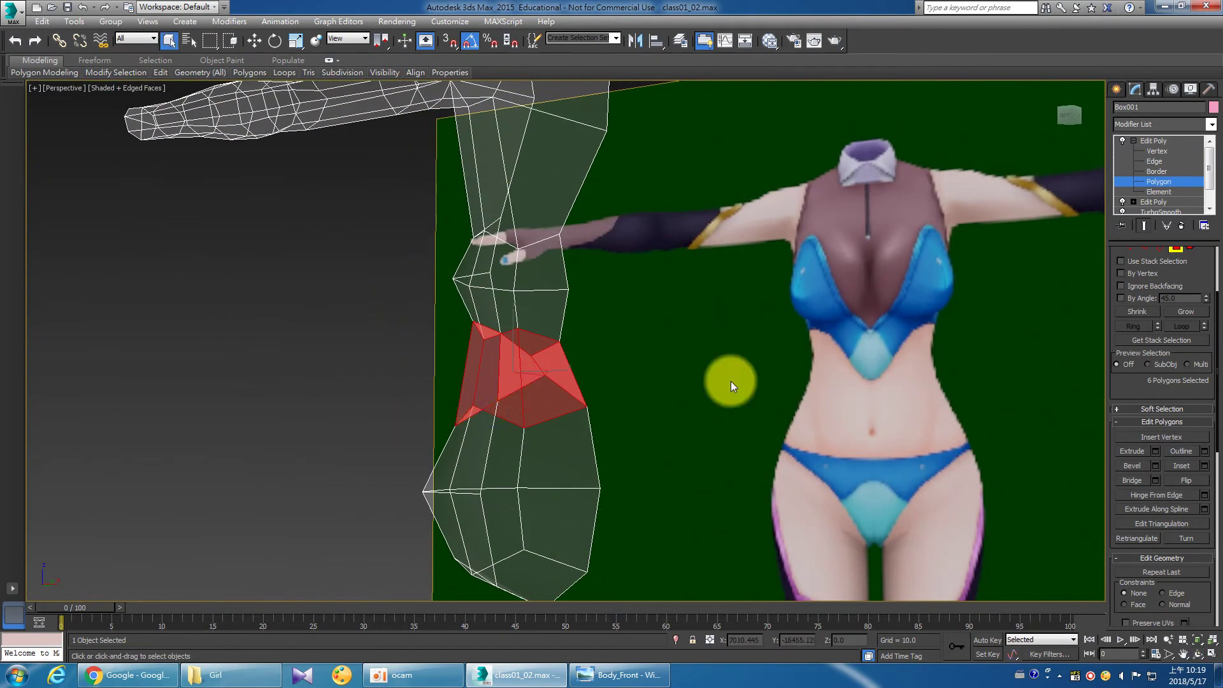
pyautogui.click(727, 376)
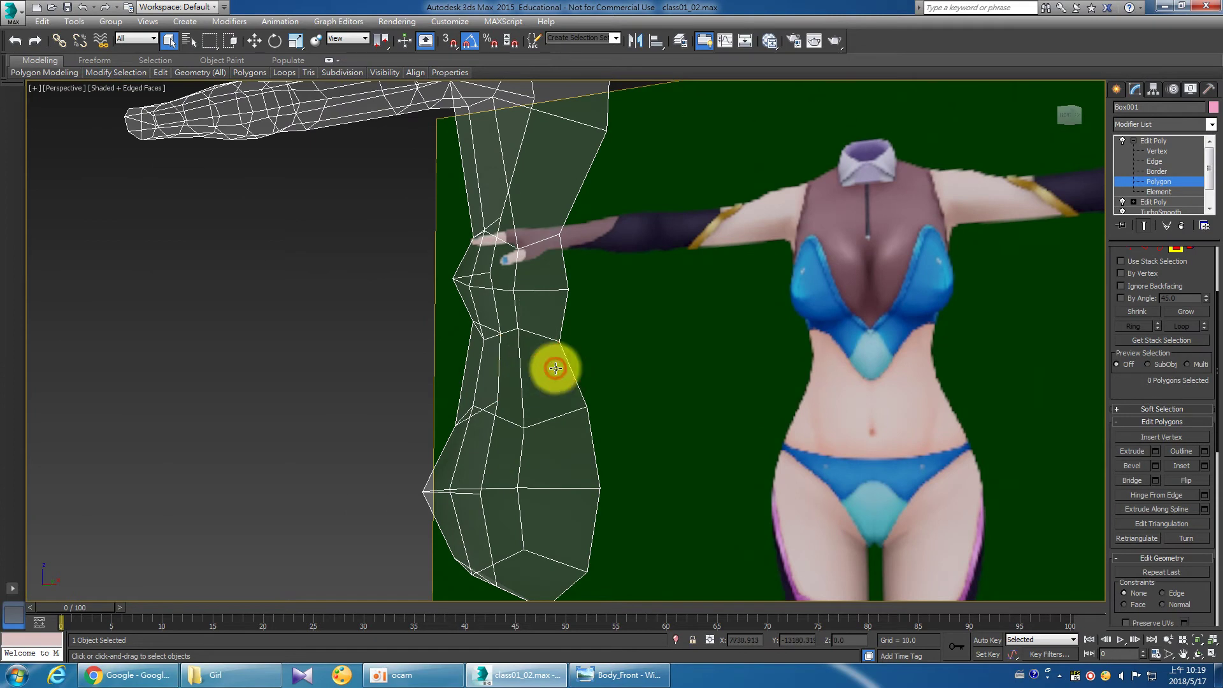
pyautogui.moveTo(532, 418)
pyautogui.keyDown('alt'); pyautogui.mouseDown(button='middle')
pyautogui.moveTo(518, 382)
pyautogui.moveTo(551, 442)
pyautogui.moveTo(527, 457)
pyautogui.moveTo(598, 355)
pyautogui.moveTo(532, 447)
pyautogui.moveTo(570, 407)
pyautogui.moveTo(601, 399)
pyautogui.moveTo(560, 398)
pyautogui.moveTo(601, 382)
pyautogui.mouseUp(button='middle'); pyautogui.keyUp('alt')
# Bridge the hip piece's selected bottom cap to the thigh, then undo that bridge.
pyautogui.rightClick(496, 335)
pyautogui.keyDown('ctrl'); pyautogui.click(544, 293); pyautogui.keyUp('ctrl')
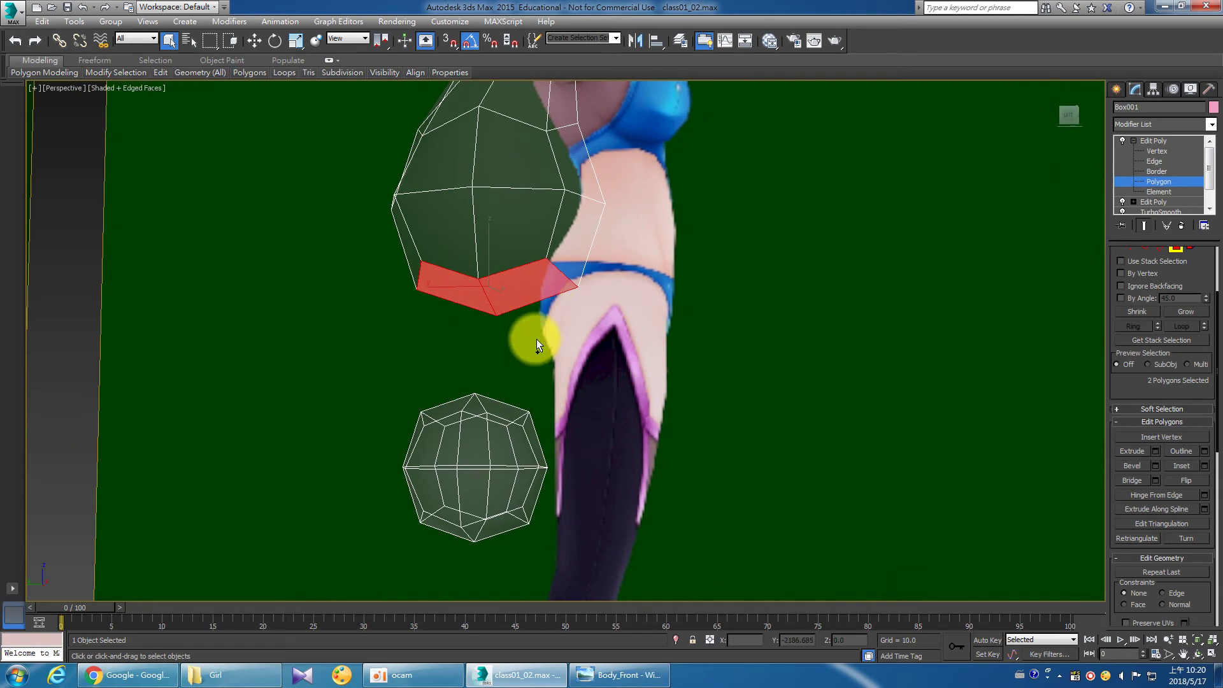
pyautogui.moveTo(495, 409)
pyautogui.keyDown('alt'); pyautogui.mouseDown(button='middle')
pyautogui.moveTo(519, 451)
pyautogui.moveTo(491, 470)
pyautogui.moveTo(526, 486)
pyautogui.moveTo(571, 472)
pyautogui.moveTo(546, 483)
pyautogui.mouseUp(button='middle'); pyautogui.keyUp('alt')
pyautogui.rightClick(513, 445)
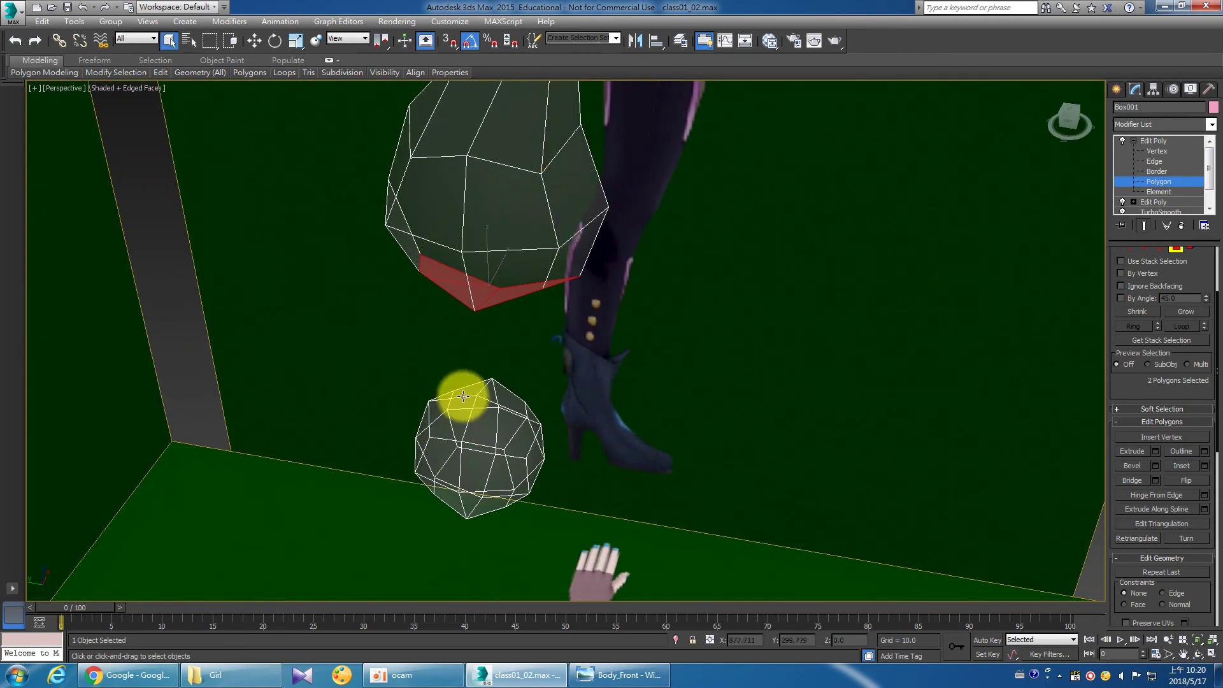
pyautogui.moveTo(538, 418)
pyautogui.keyDown('alt'); pyautogui.mouseDown(button='middle')
pyautogui.moveTo(560, 437)
pyautogui.moveTo(492, 402)
pyautogui.moveTo(525, 406)
pyautogui.mouseUp(button='middle'); pyautogui.keyUp('alt')
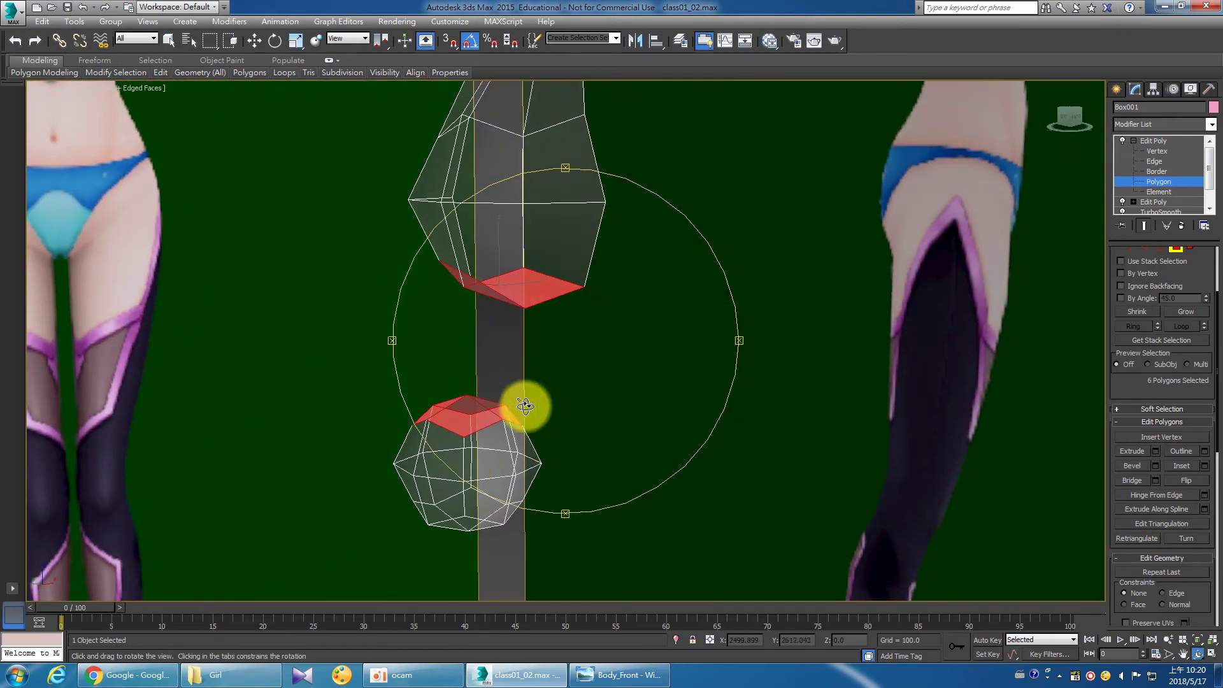
pyautogui.click(1125, 480)
pyautogui.moveTo(476, 369)
pyautogui.keyDown('alt'); pyautogui.mouseDown(button='middle')
pyautogui.moveTo(530, 423)
pyautogui.moveTo(639, 406)
pyautogui.moveTo(541, 418)
pyautogui.mouseUp(button='middle'); pyautogui.keyUp('alt')
pyautogui.hotkey('ctrl', 'z')
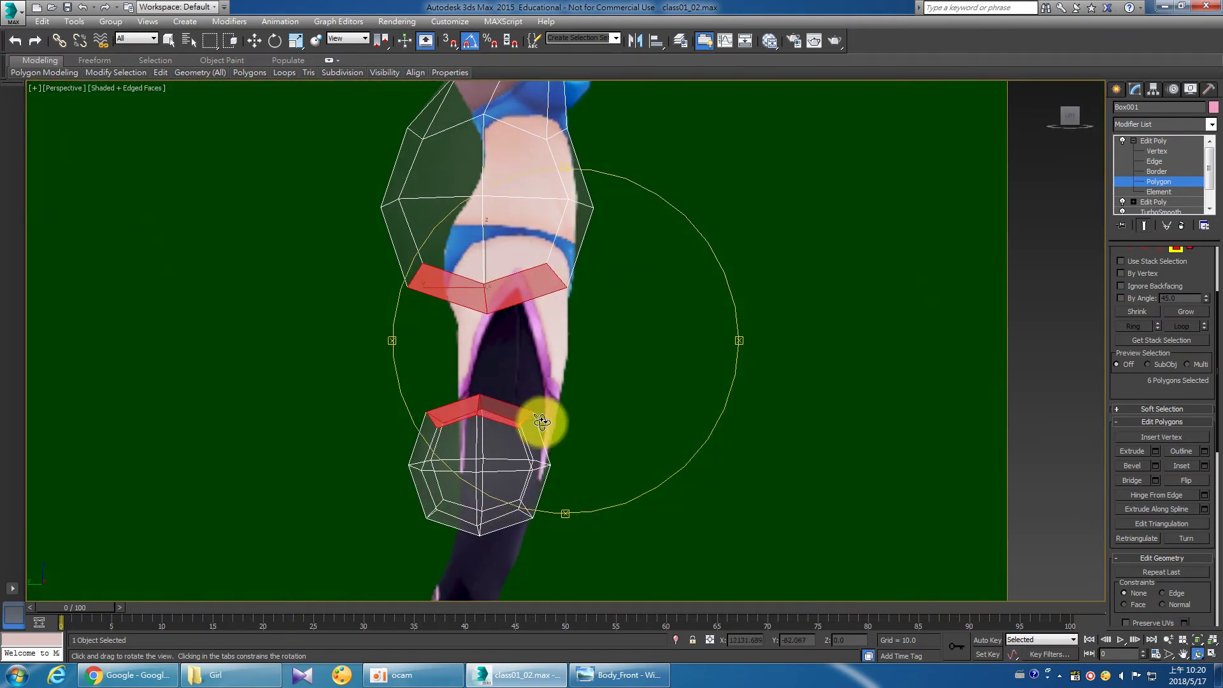
# Select the thigh's bottom faces and a knee-sphere top face, bridge them, then discard the result.
pyautogui.click(484, 294)
pyautogui.keyDown('ctrl'); pyautogui.click(491, 263); pyautogui.keyUp('ctrl')
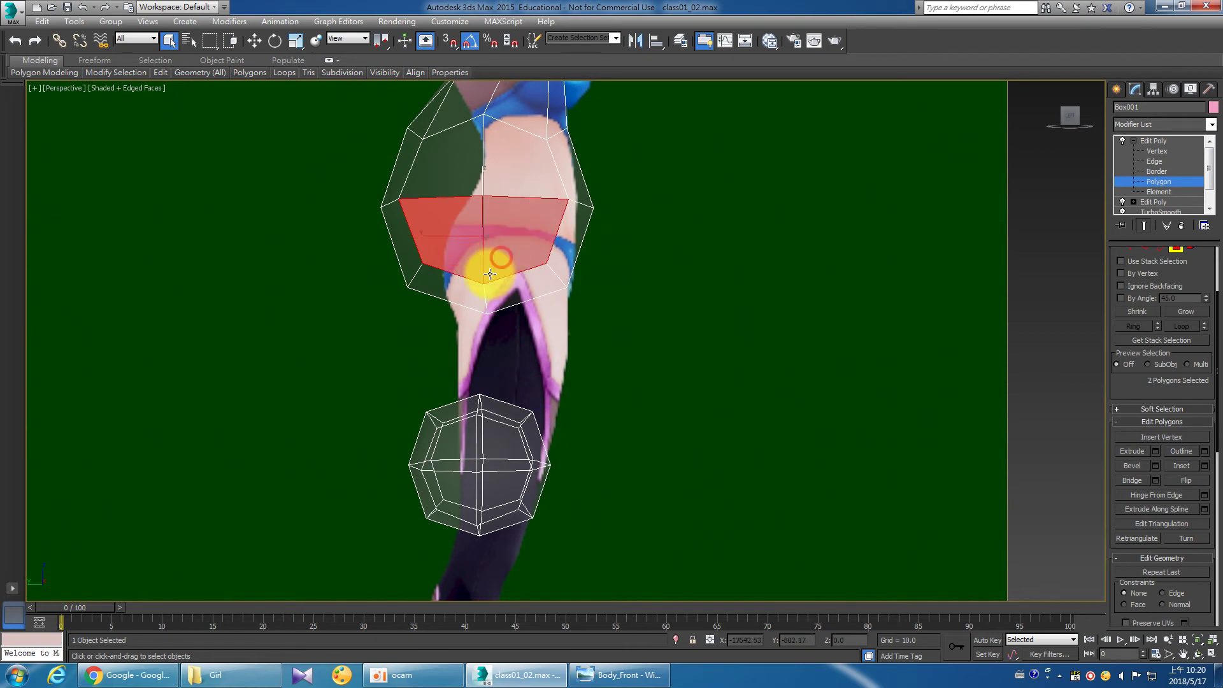
pyautogui.keyDown('ctrl'); pyautogui.click(456, 289); pyautogui.keyUp('ctrl')
pyautogui.moveTo(505, 295)
pyautogui.keyDown('alt'); pyautogui.mouseDown(button='middle')
pyautogui.moveTo(505, 399)
pyautogui.moveTo(470, 427)
pyautogui.moveTo(490, 437)
pyautogui.mouseUp(button='middle'); pyautogui.keyUp('alt')
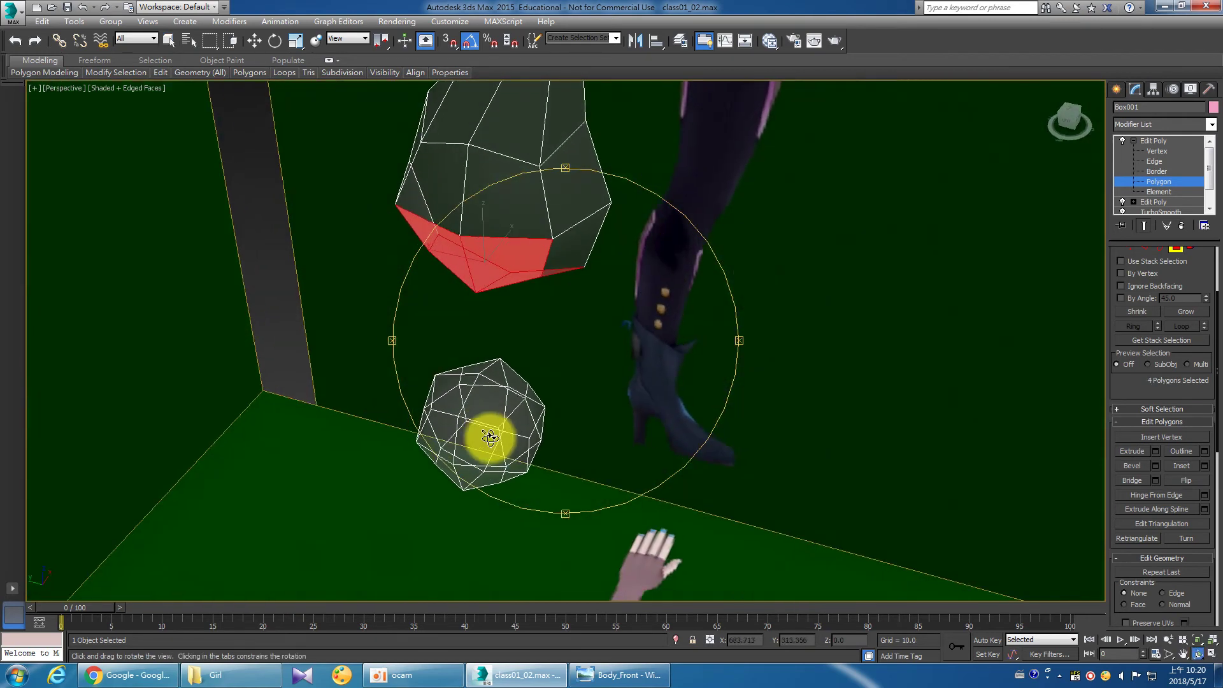
pyautogui.keyDown('ctrl'); pyautogui.click(475, 368); pyautogui.keyUp('ctrl')
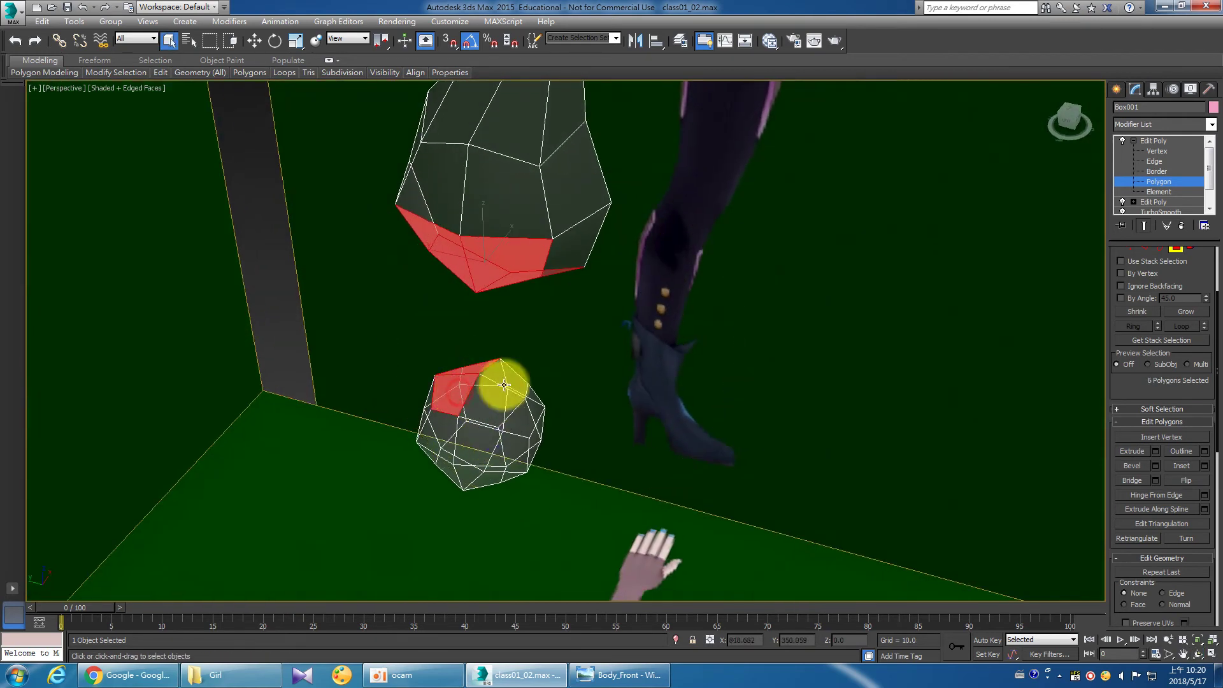
pyautogui.click(1133, 478)
pyautogui.moveTo(759, 401)
pyautogui.keyDown('alt'); pyautogui.mouseDown(button='middle')
pyautogui.moveTo(582, 382)
pyautogui.moveTo(489, 333)
pyautogui.moveTo(653, 317)
pyautogui.moveTo(716, 330)
pyautogui.moveTo(704, 352)
pyautogui.moveTo(602, 349)
pyautogui.moveTo(586, 363)
pyautogui.mouseUp(button='middle'); pyautogui.keyUp('alt')
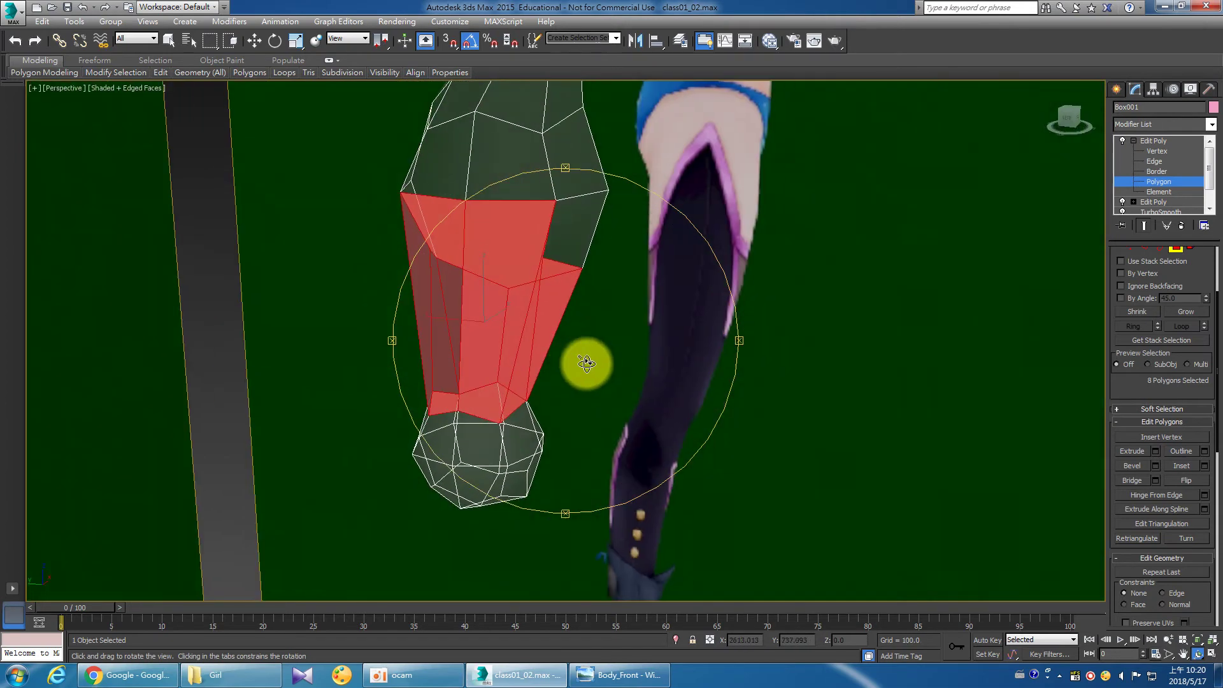
pyautogui.press('Delete')
# Add more knee-sphere top faces and bridge them to the thigh bottom into one leg tube.
pyautogui.rightClick(594, 360)
pyautogui.moveTo(594, 361)
pyautogui.keyDown('alt'); pyautogui.mouseDown(button='middle')
pyautogui.moveTo(545, 346)
pyautogui.moveTo(559, 341)
pyautogui.mouseUp(button='middle'); pyautogui.keyUp('alt')
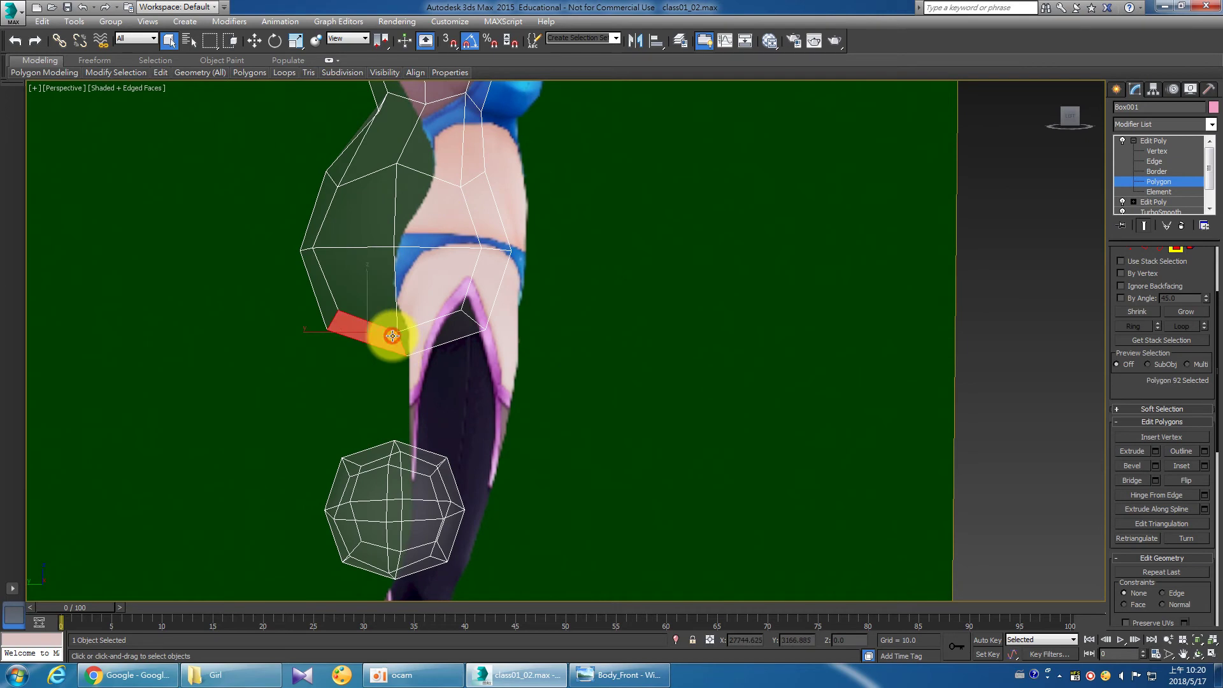
pyautogui.moveTo(456, 341)
pyautogui.keyDown('alt'); pyautogui.mouseDown(button='middle')
pyautogui.moveTo(484, 382)
pyautogui.moveTo(478, 404)
pyautogui.mouseUp(button='middle'); pyautogui.keyUp('alt')
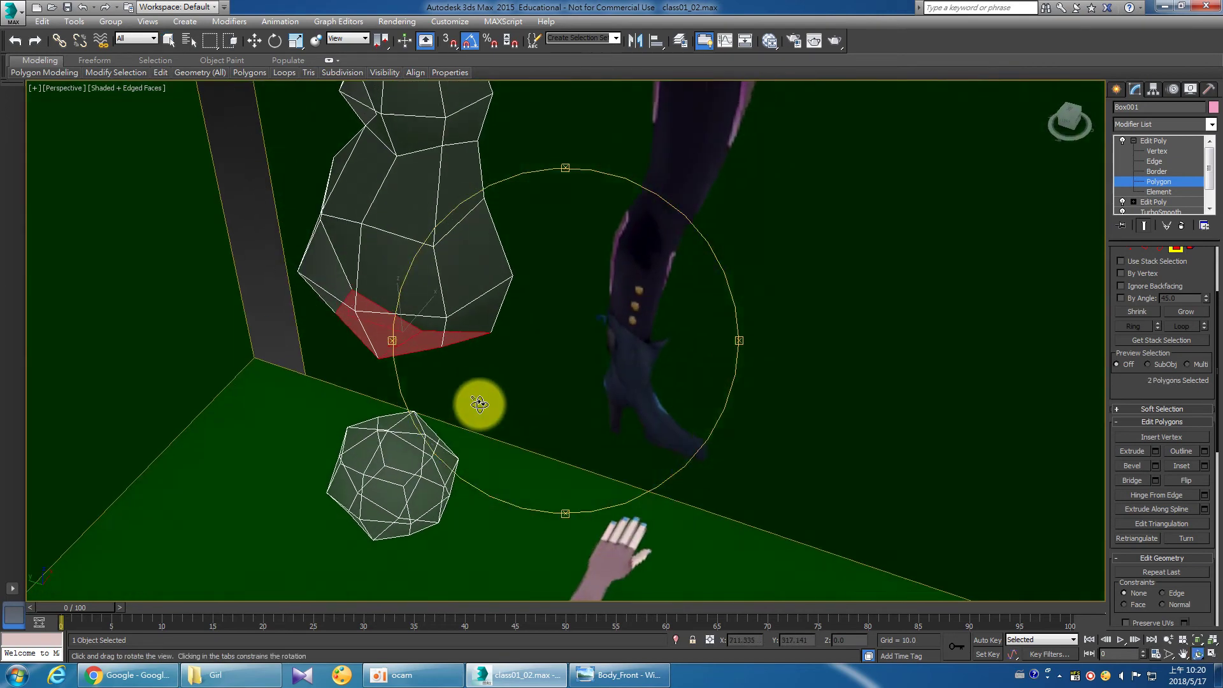
pyautogui.keyDown('ctrl'); pyautogui.click(397, 458); pyautogui.keyUp('ctrl')
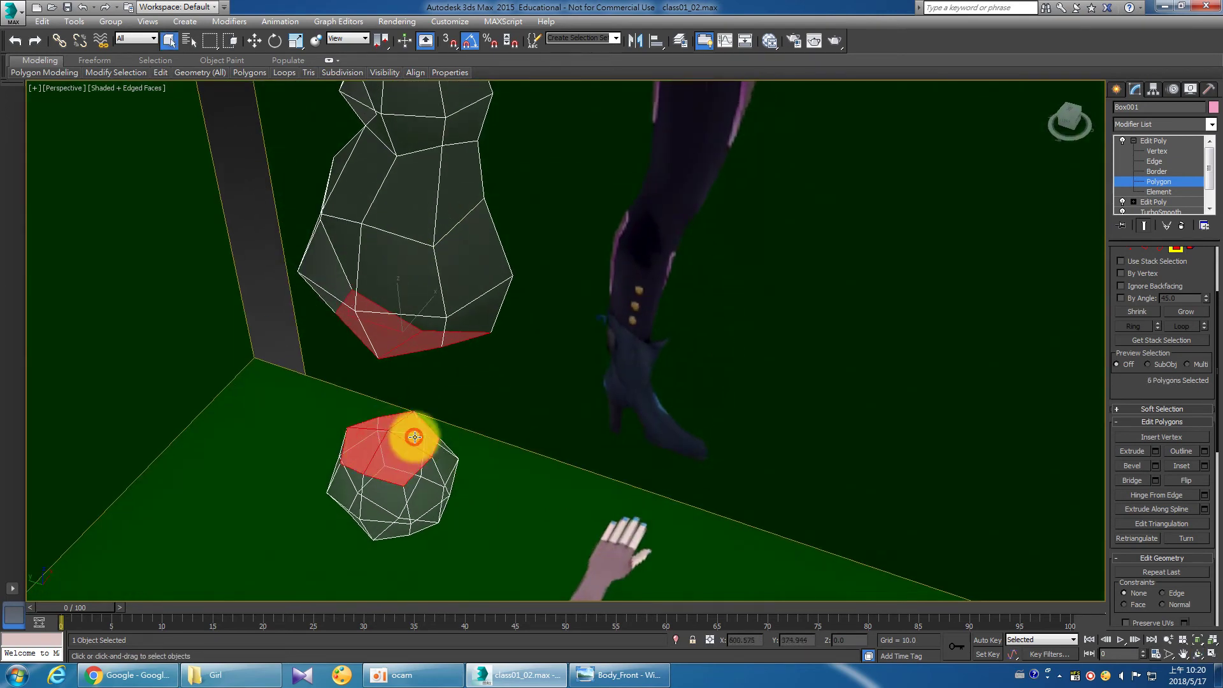
pyautogui.click(1130, 480)
pyautogui.moveTo(704, 423)
pyautogui.keyDown('alt'); pyautogui.mouseDown(button='middle')
pyautogui.moveTo(475, 363)
pyautogui.moveTo(464, 327)
pyautogui.mouseUp(button='middle'); pyautogui.keyUp('alt')
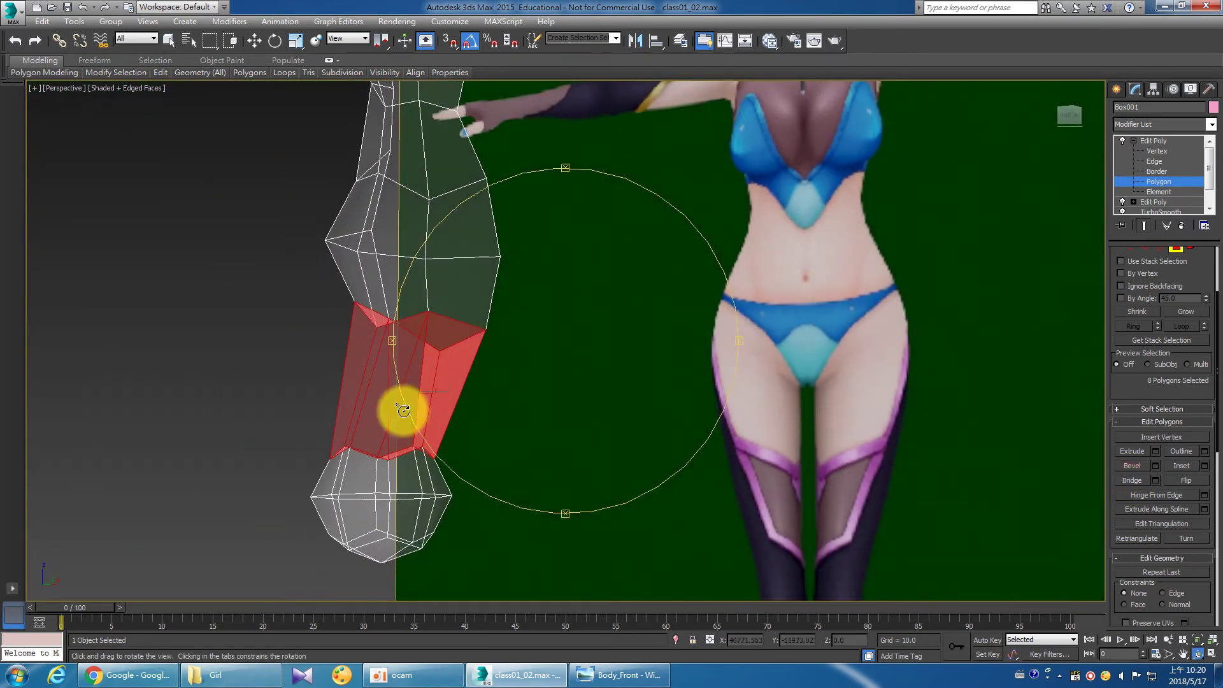
pyautogui.moveTo(454, 412)
pyautogui.keyDown('alt'); pyautogui.mouseDown(button='middle')
pyautogui.moveTo(427, 447)
pyautogui.moveTo(491, 437)
pyautogui.mouseUp(button='middle'); pyautogui.keyUp('alt')
# Select one inner-side polygon on the bridged tube and inspect the leg mesh from the side.
pyautogui.click(536, 420)
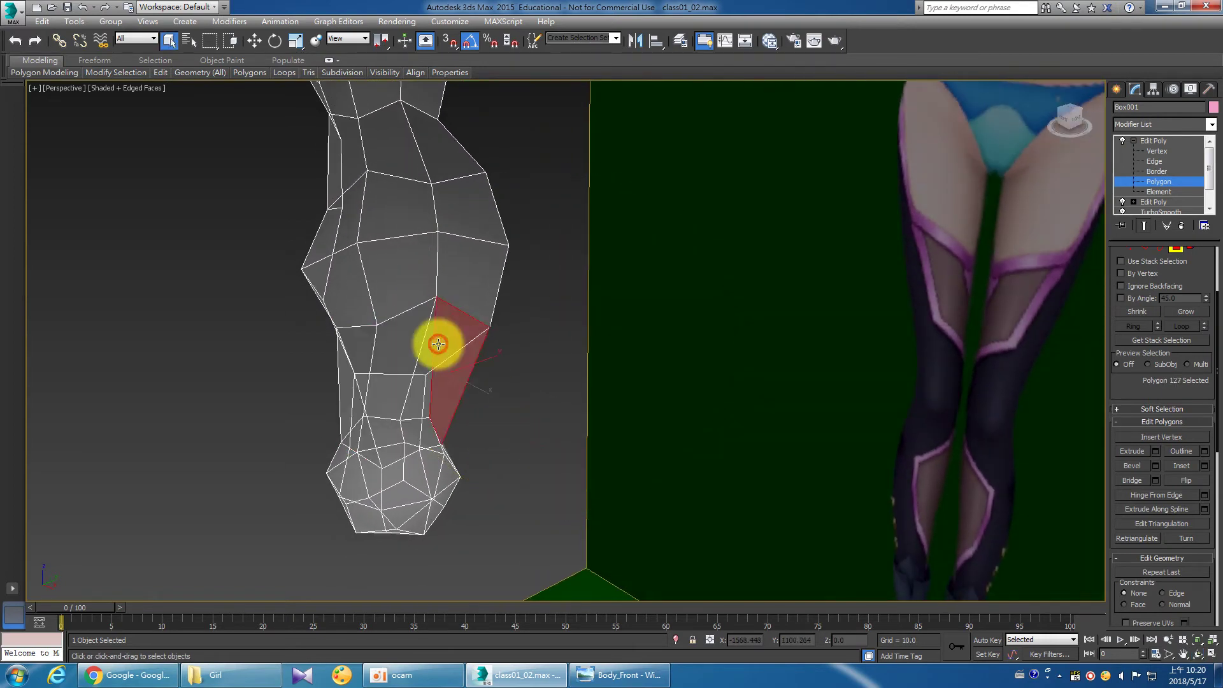
pyautogui.click(411, 352)
pyautogui.moveTo(505, 374)
pyautogui.keyDown('alt'); pyautogui.mouseDown(button='middle')
pyautogui.moveTo(647, 339)
pyautogui.moveTo(633, 317)
pyautogui.moveTo(570, 317)
pyautogui.moveTo(544, 334)
pyautogui.moveTo(606, 341)
pyautogui.moveTo(590, 344)
pyautogui.moveTo(633, 368)
pyautogui.mouseUp(button='middle'); pyautogui.keyUp('alt')
pyautogui.scroll(-5, 695, 374)
pyautogui.scroll(4, 694, 375)
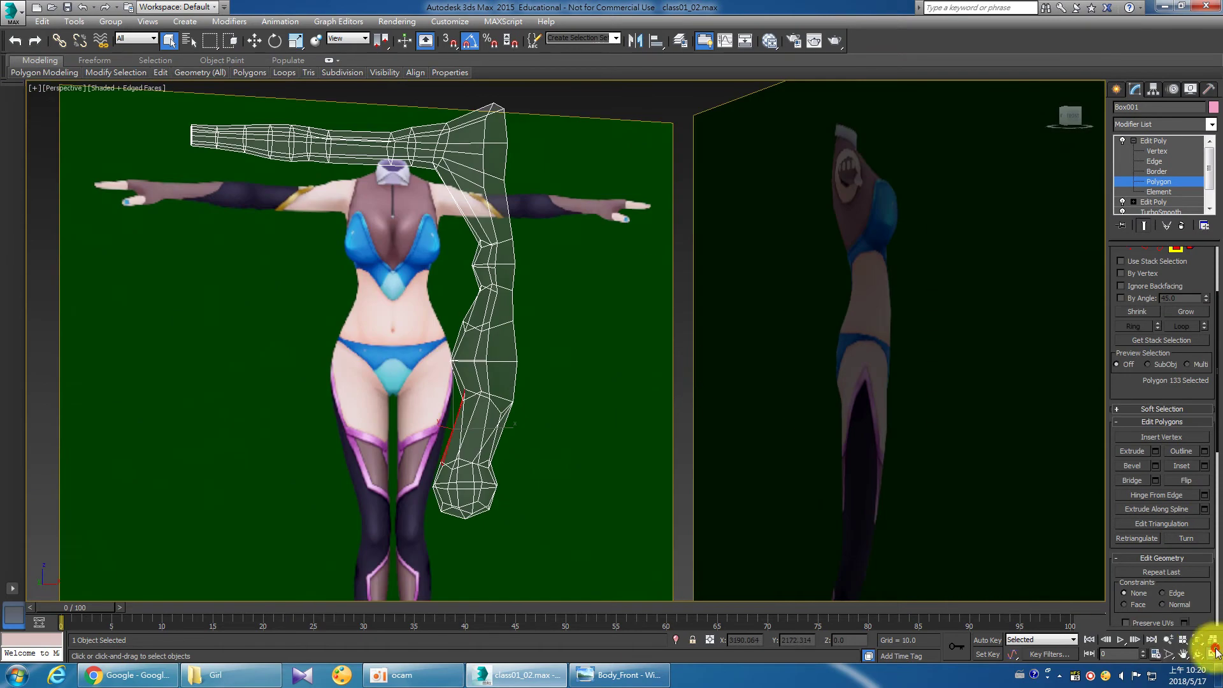
# Maximize the Front view and stack a new Edit Poly modifier, working at Vertex level.
pyautogui.click(1213, 652)
pyautogui.rightClick(896, 277)
pyautogui.click(1213, 652)
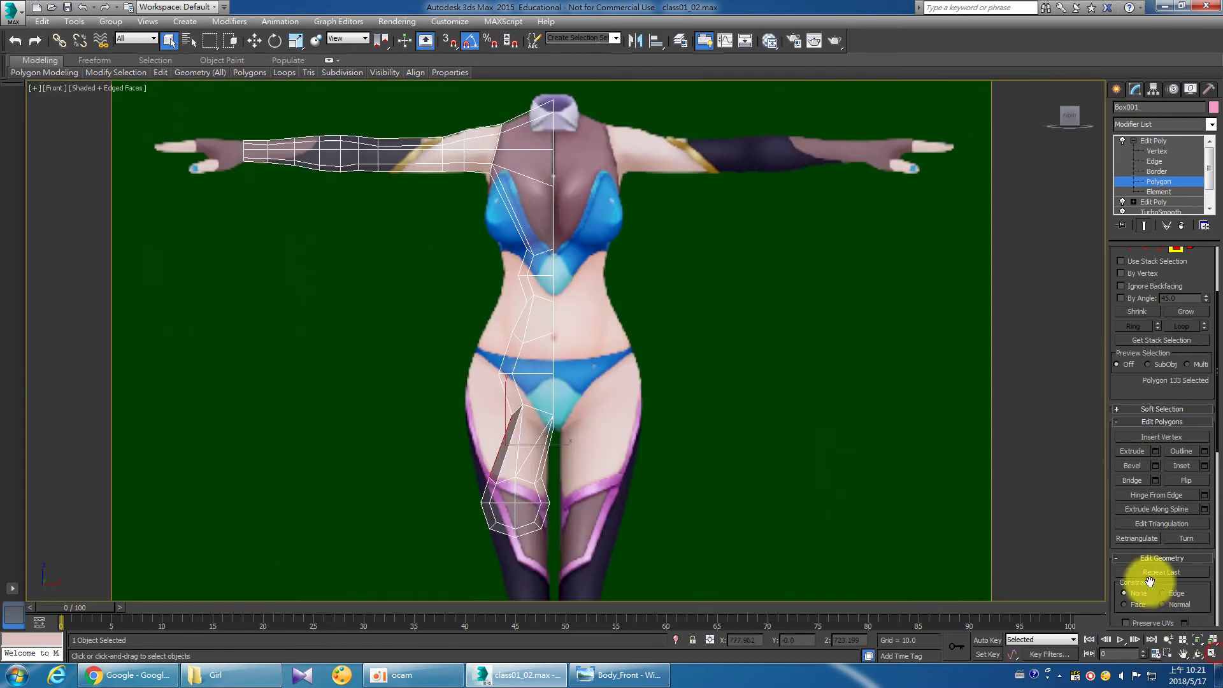
pyautogui.moveTo(893, 279); pyautogui.dragTo(885, 282, button='middle')
pyautogui.click(1148, 143)
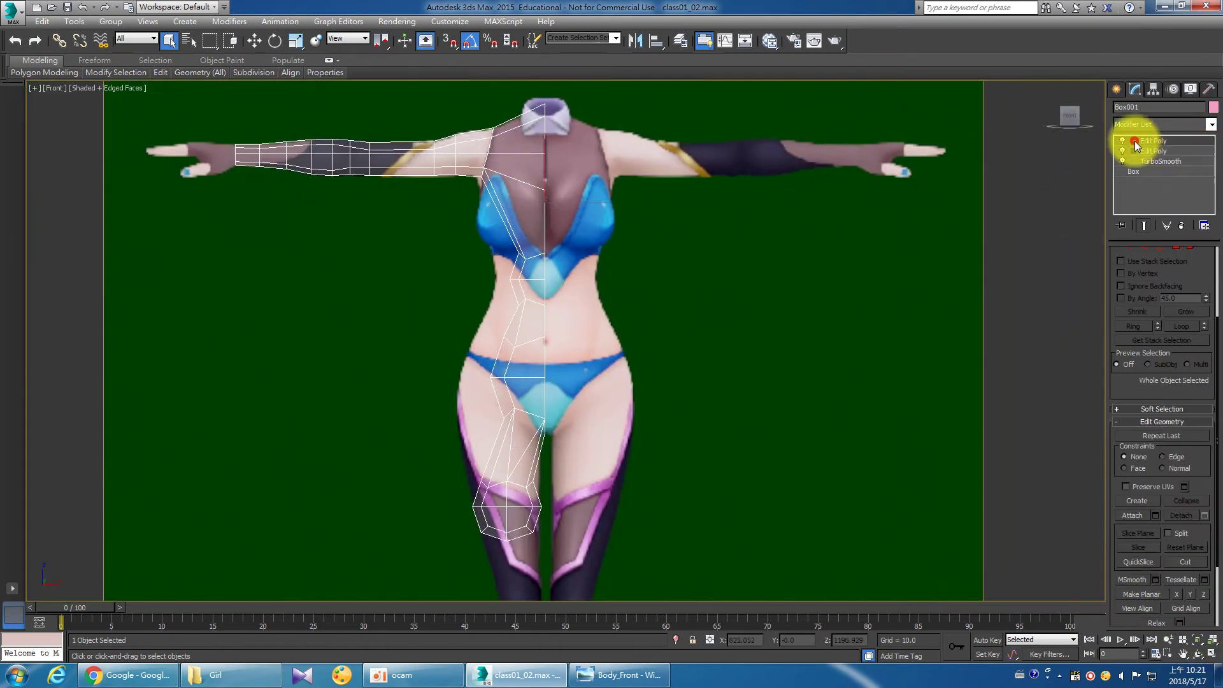
pyautogui.click(1147, 126)
pyautogui.click(1146, 487)
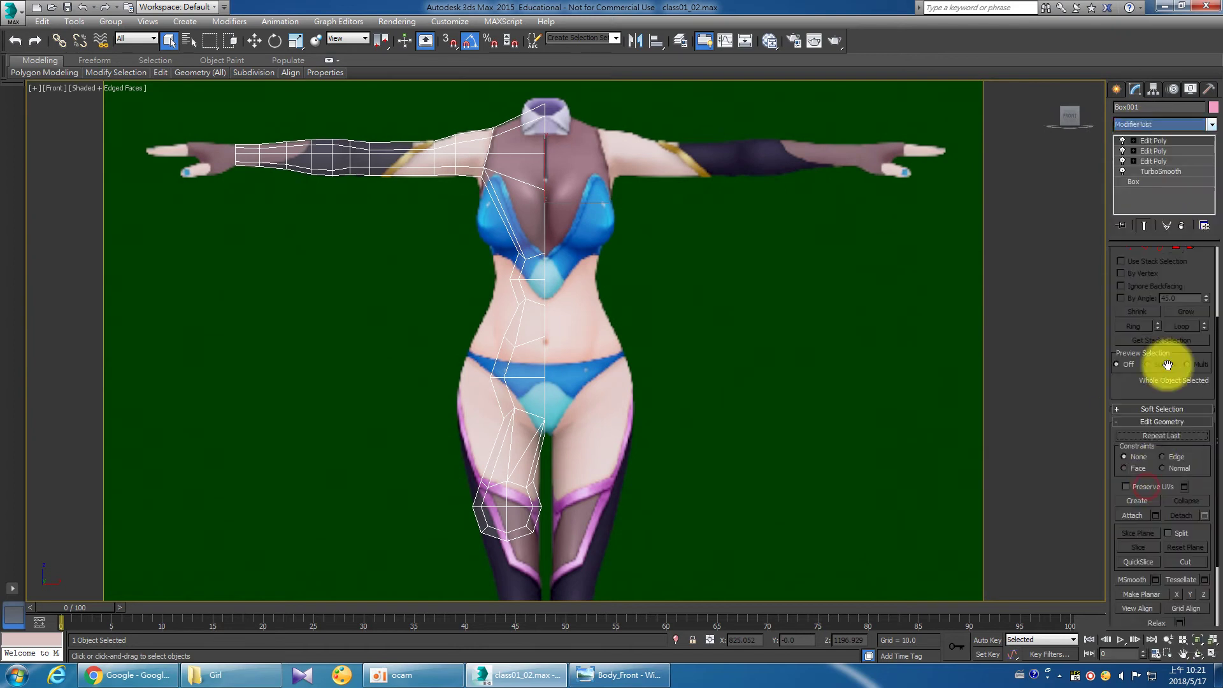
pyautogui.click(1156, 151)
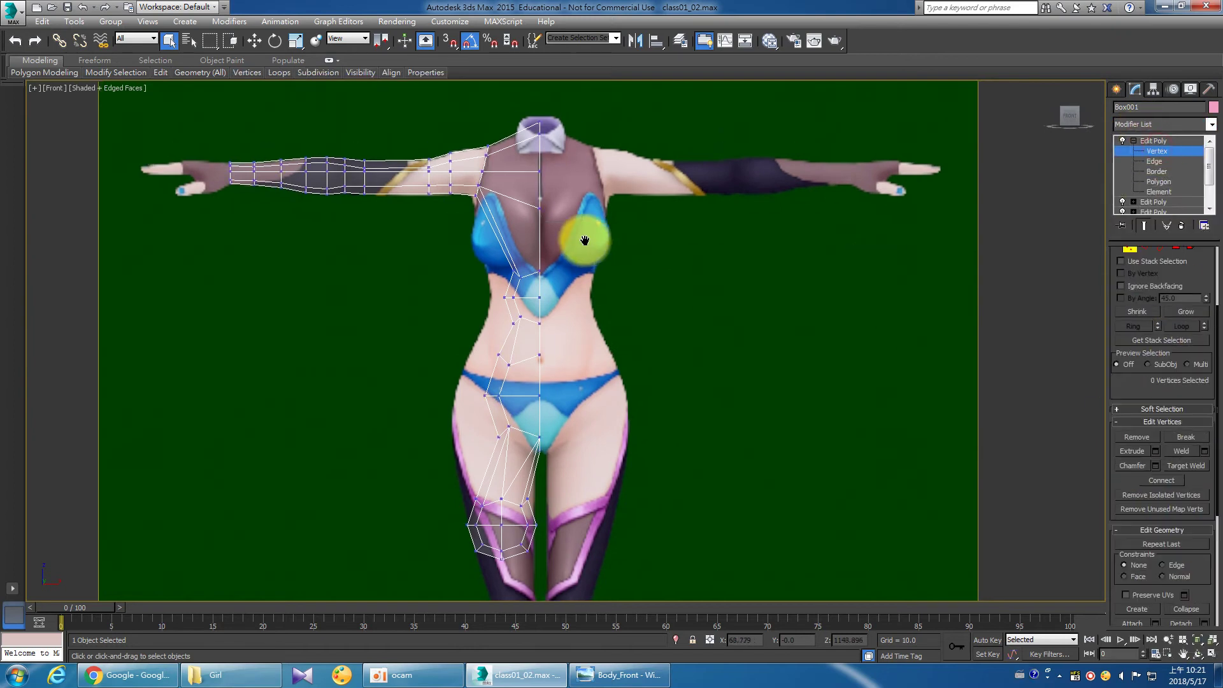
# Flatten the chest vertex row with Make Planar and slide it left onto the reference outline.
pyautogui.scroll(5, 592, 268)
pyautogui.moveTo(598, 276); pyautogui.dragTo(683, 282, button='middle')
pyautogui.moveTo(516, 322); pyautogui.dragTo(643, 354)
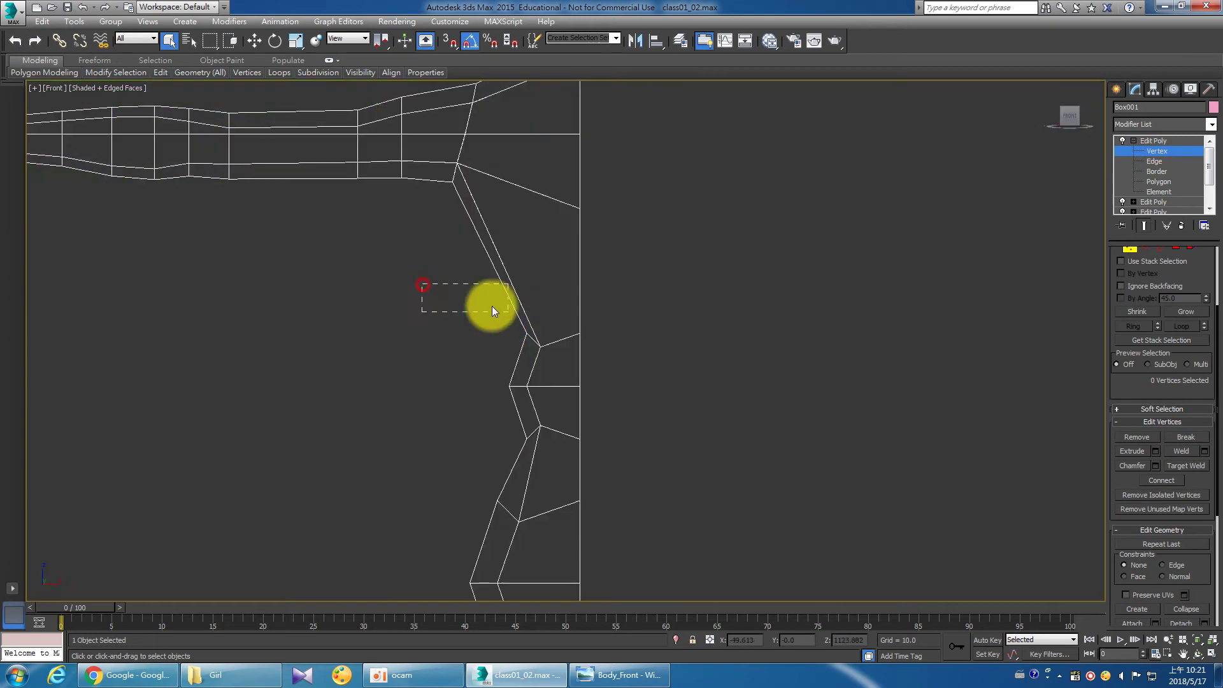
pyautogui.scroll(-3, 1132, 484)
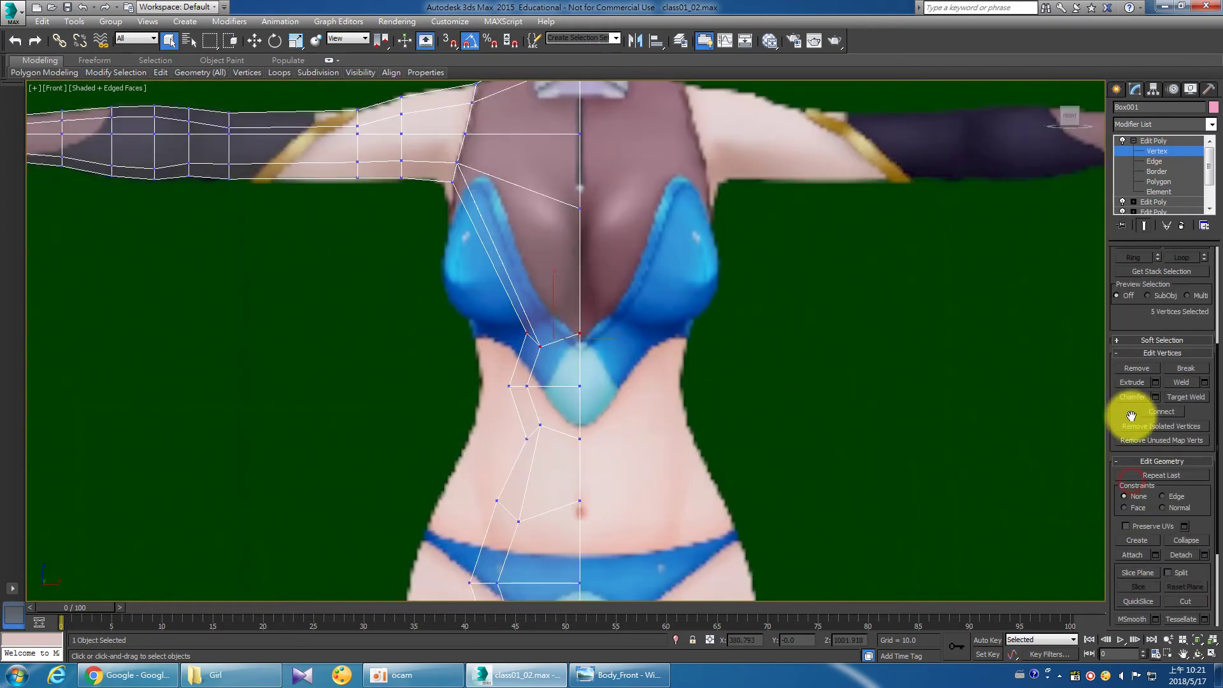
pyautogui.scroll(-3, 1154, 482)
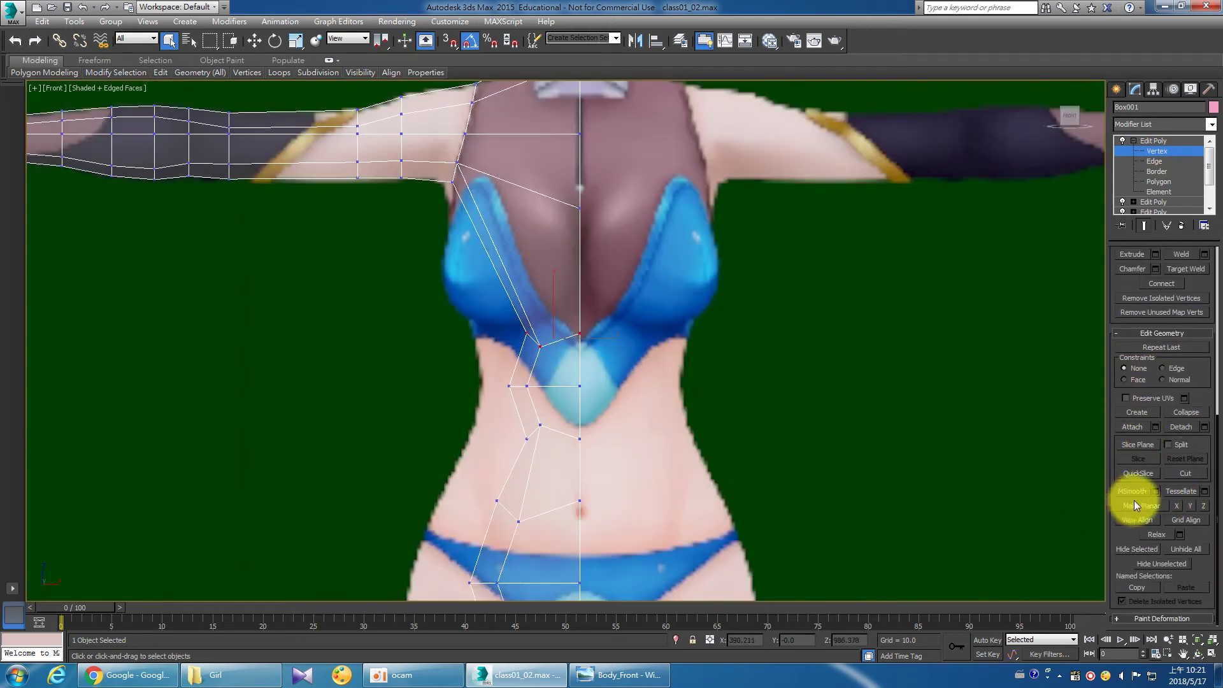
pyautogui.click(1203, 506)
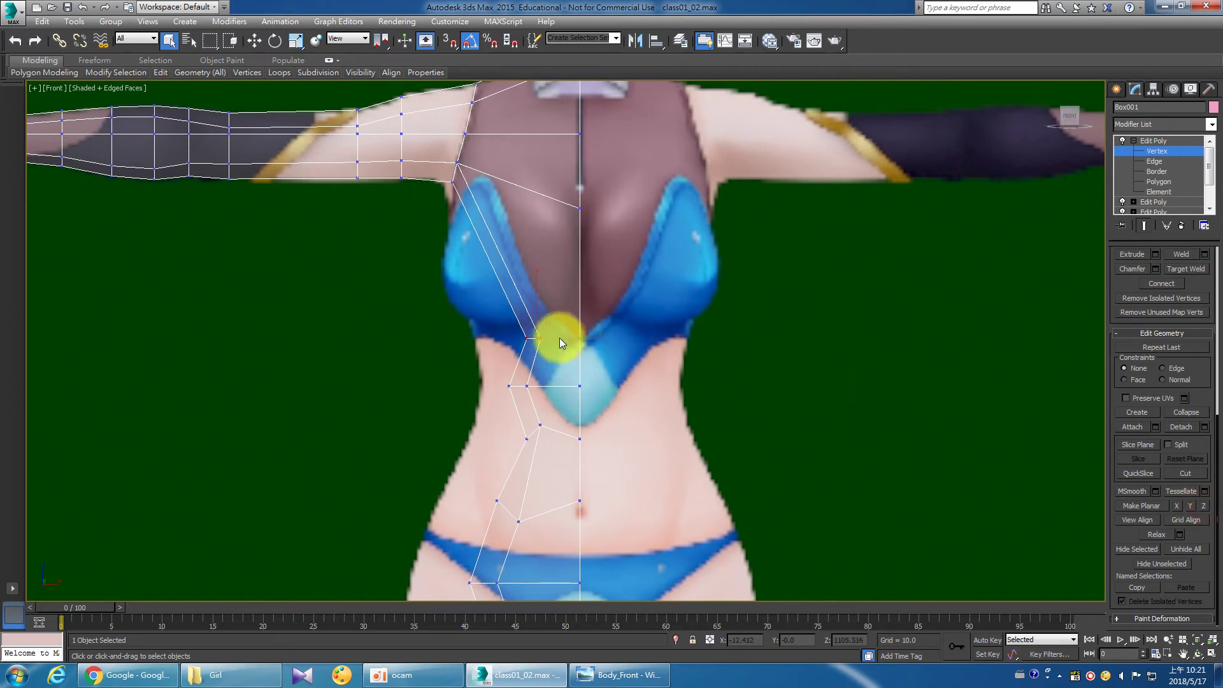
pyautogui.moveTo(562, 344); pyautogui.dragTo(524, 340)
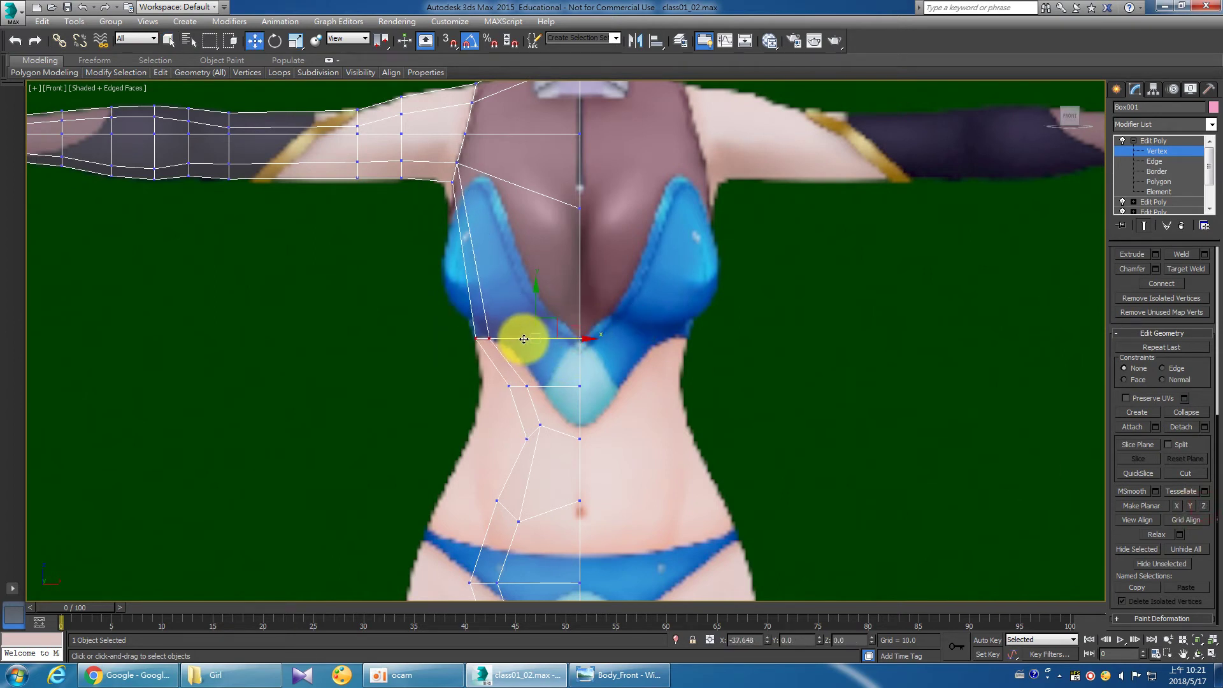
pyautogui.moveTo(537, 404)
pyautogui.mouseDown()
pyautogui.moveTo(548, 403)
pyautogui.moveTo(528, 387)
pyautogui.mouseUp()
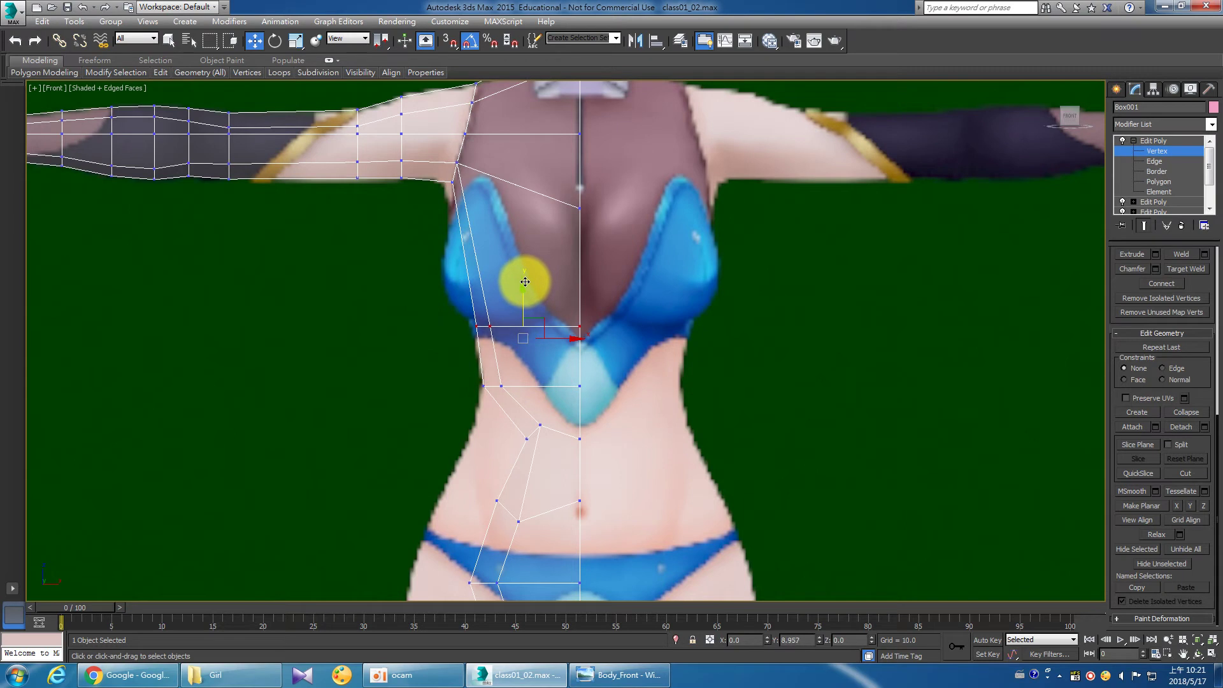
pyautogui.moveTo(437, 303); pyautogui.dragTo(535, 326)
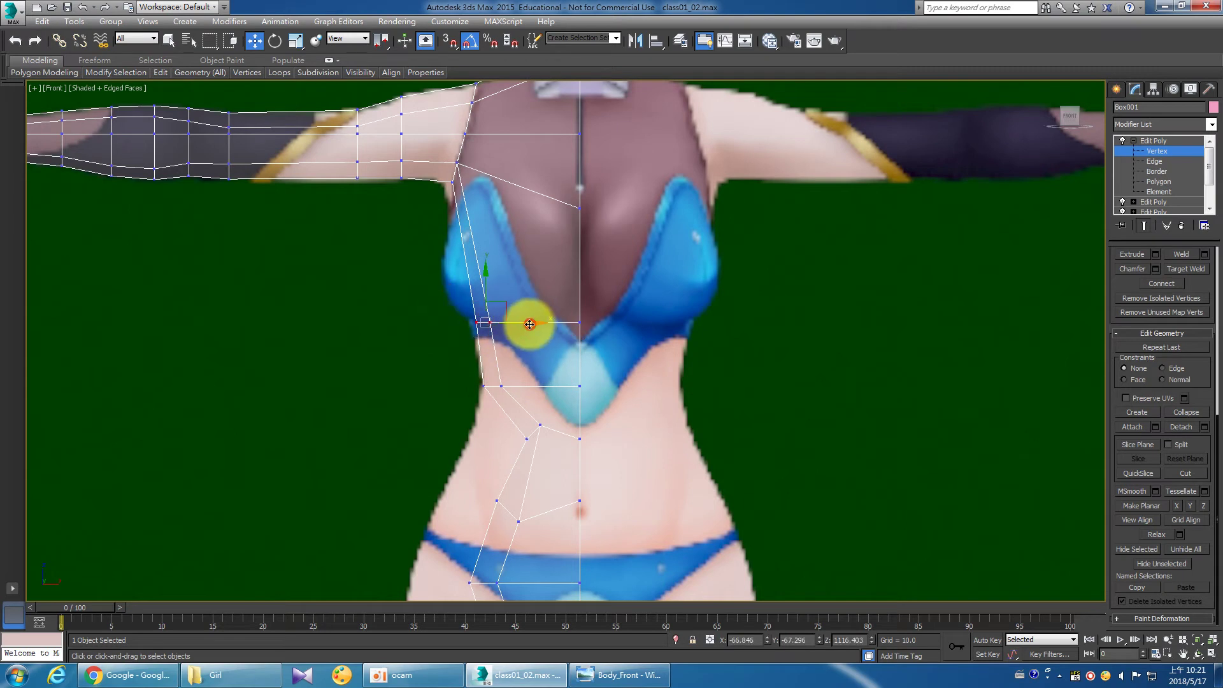
# Level the three waist vertices and move them left to match the reference outline.
pyautogui.moveTo(511, 277); pyautogui.dragTo(490, 223, button='middle')
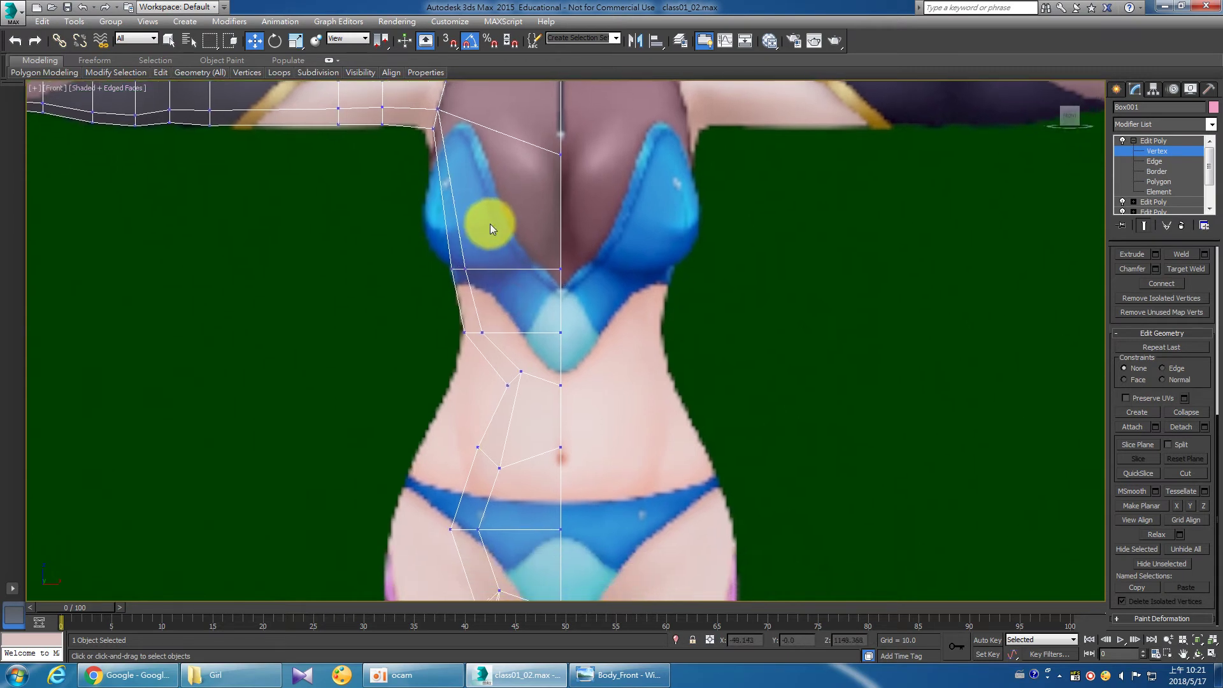
pyautogui.moveTo(459, 355); pyautogui.dragTo(660, 408)
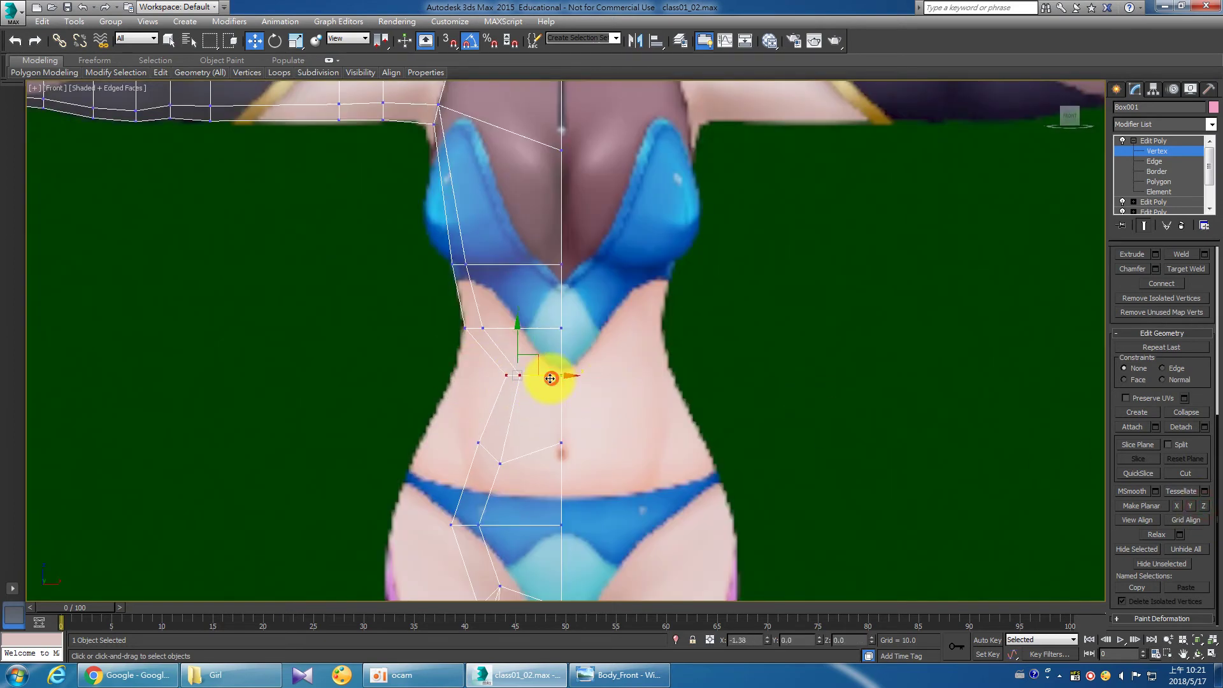
pyautogui.moveTo(506, 423); pyautogui.dragTo(398, 325, button='middle')
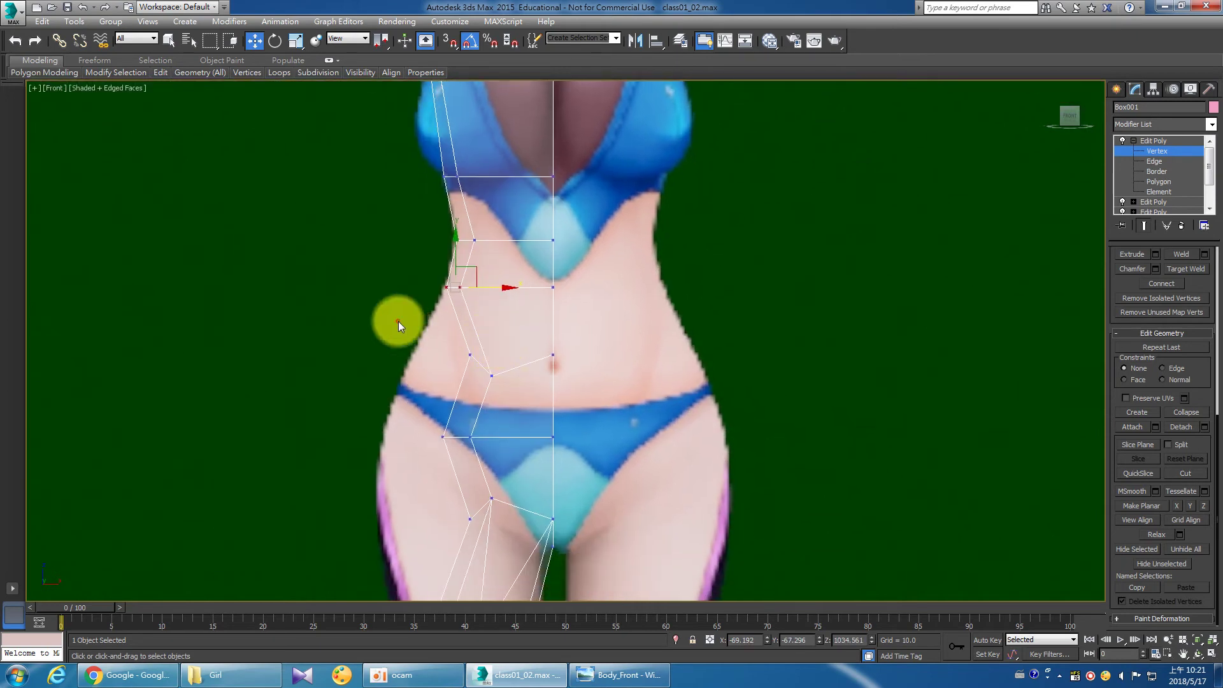
pyautogui.click(1203, 506)
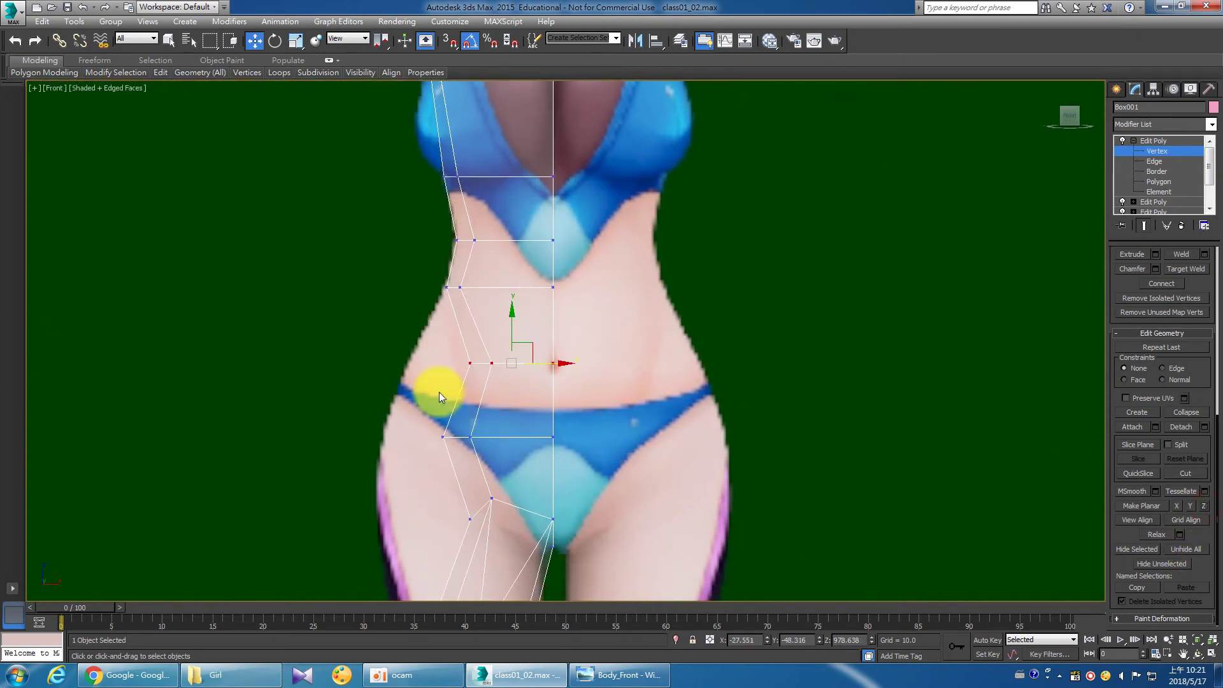
pyautogui.moveTo(524, 366)
pyautogui.mouseDown()
pyautogui.moveTo(451, 355)
pyautogui.moveTo(463, 359)
pyautogui.mouseUp()
pyautogui.click(443, 437)
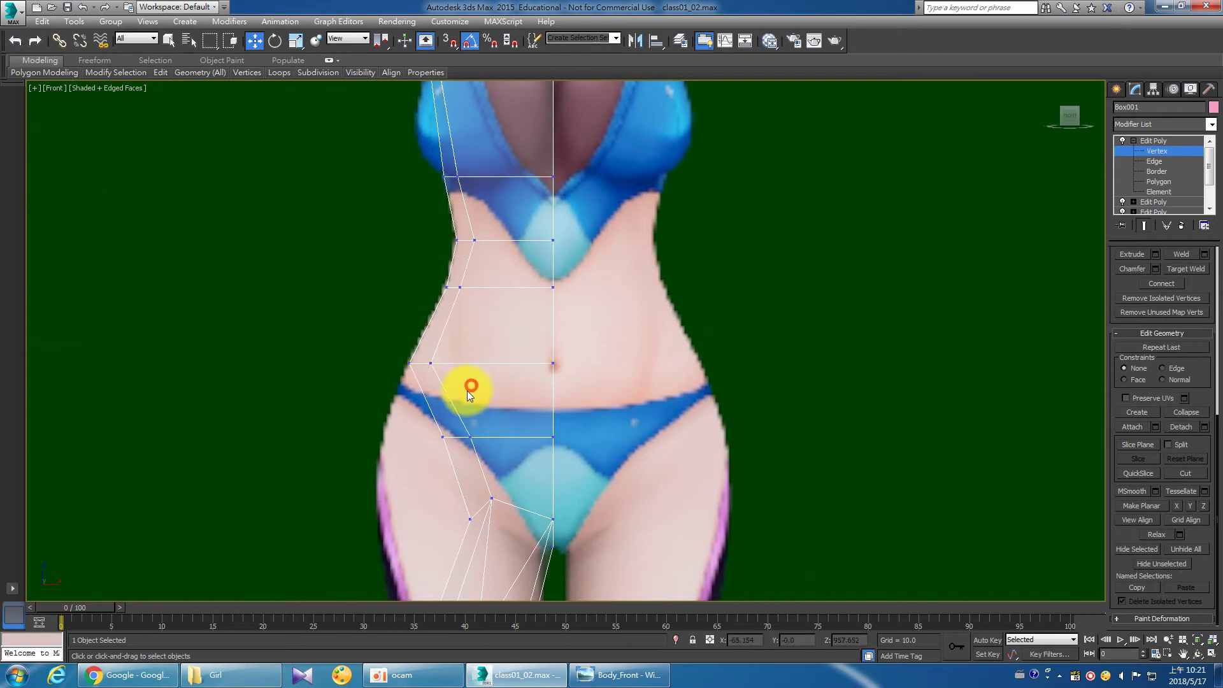
pyautogui.moveTo(467, 391); pyautogui.dragTo(471, 310, button='middle')
# Move the hip vertex onto the outline, then flatten and fit the inner-thigh vertices.
pyautogui.moveTo(485, 353)
pyautogui.mouseDown()
pyautogui.moveTo(486, 341)
pyautogui.moveTo(431, 342)
pyautogui.mouseUp()
pyautogui.moveTo(454, 360); pyautogui.dragTo(446, 323, button='middle')
pyautogui.moveTo(354, 322); pyautogui.dragTo(518, 369)
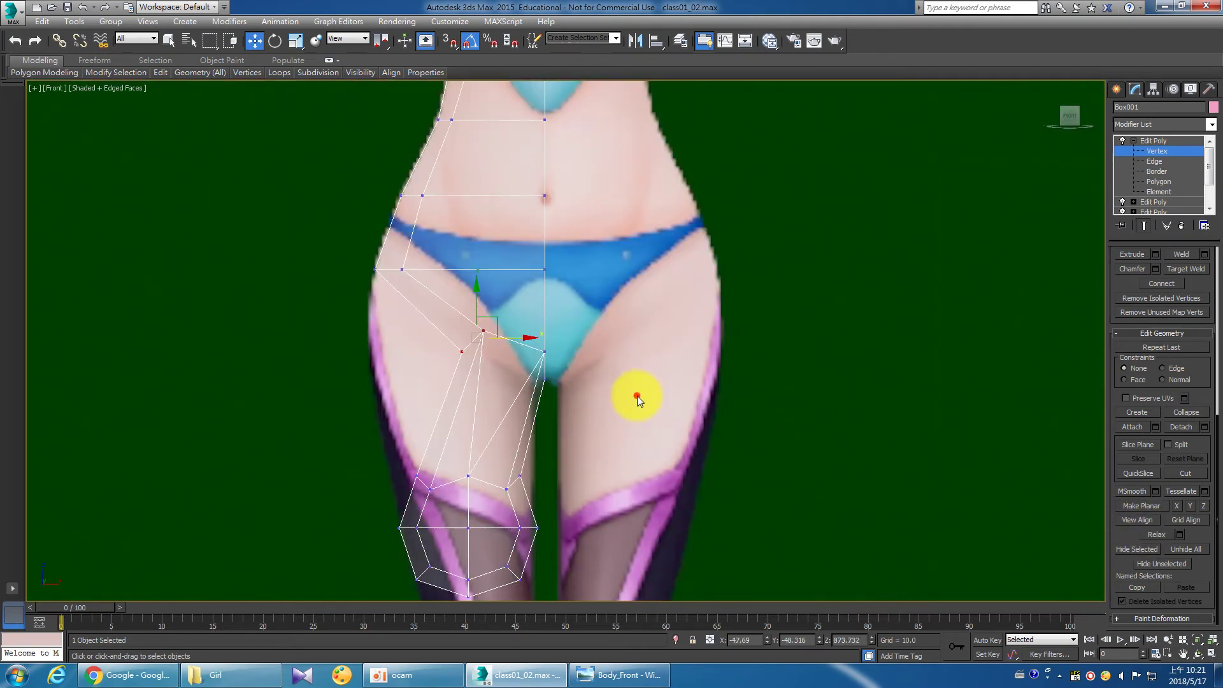
pyautogui.click(637, 396)
pyautogui.moveTo(382, 322); pyautogui.dragTo(565, 364)
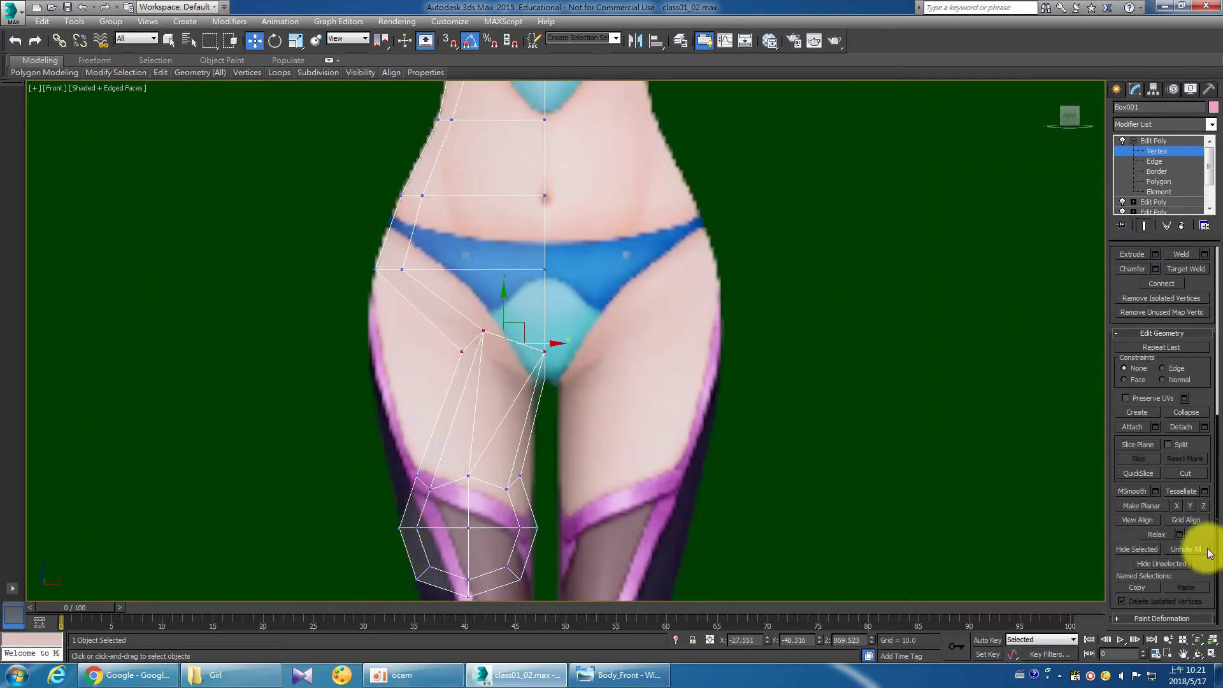
pyautogui.click(1203, 506)
pyautogui.click(369, 352)
pyautogui.moveTo(387, 321)
pyautogui.mouseDown()
pyautogui.moveTo(513, 364)
pyautogui.moveTo(427, 338)
pyautogui.mouseUp()
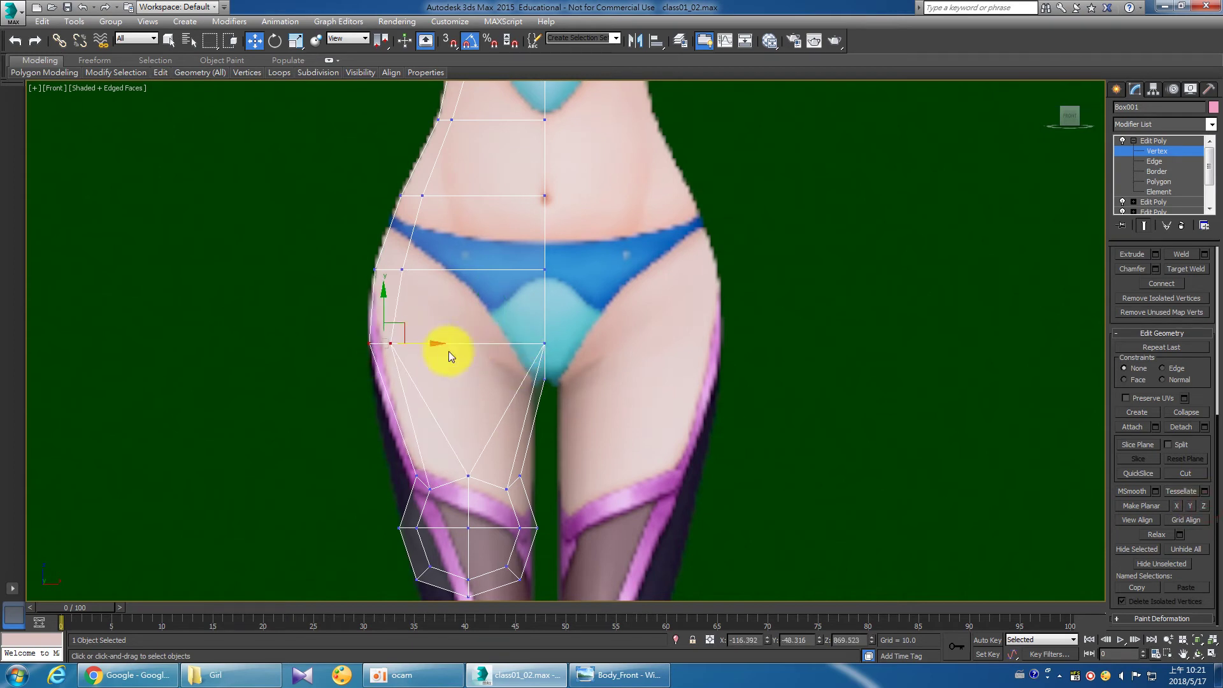
# Flatten the vertex row above the knee and fit its inner and outer ends to the leg edges.
pyautogui.scroll(-2, 449, 319)
pyautogui.scroll(1, 450, 281)
pyautogui.scroll(3, 458, 325)
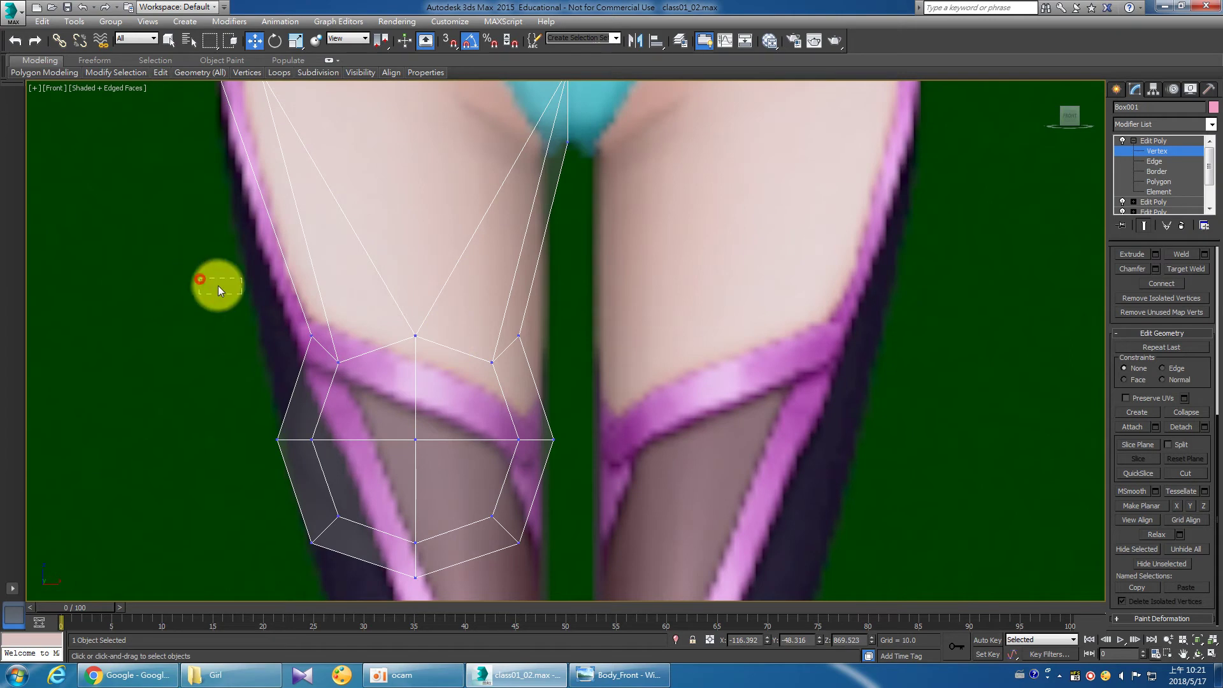
pyautogui.moveTo(199, 278); pyautogui.dragTo(601, 391)
pyautogui.click(1204, 506)
pyautogui.click(686, 352)
pyautogui.click(492, 348)
pyautogui.moveTo(545, 352); pyautogui.dragTo(566, 356)
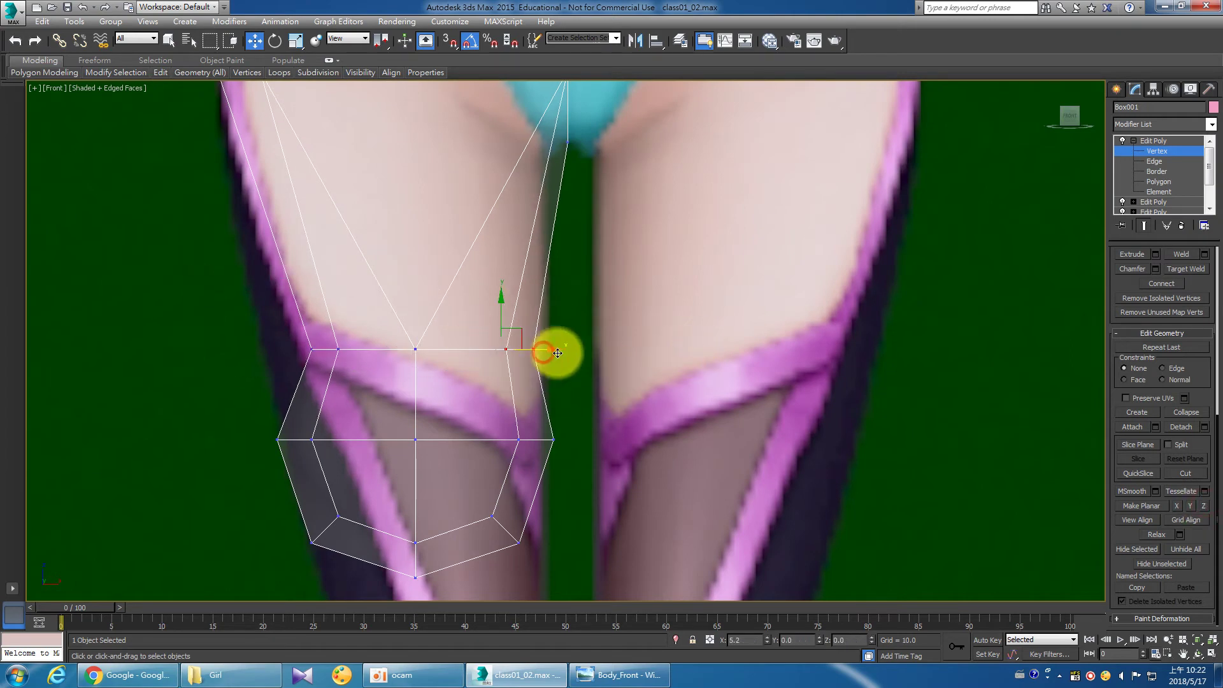
pyautogui.moveTo(307, 331)
pyautogui.mouseDown()
pyautogui.moveTo(366, 351)
pyautogui.moveTo(317, 347)
pyautogui.mouseUp()
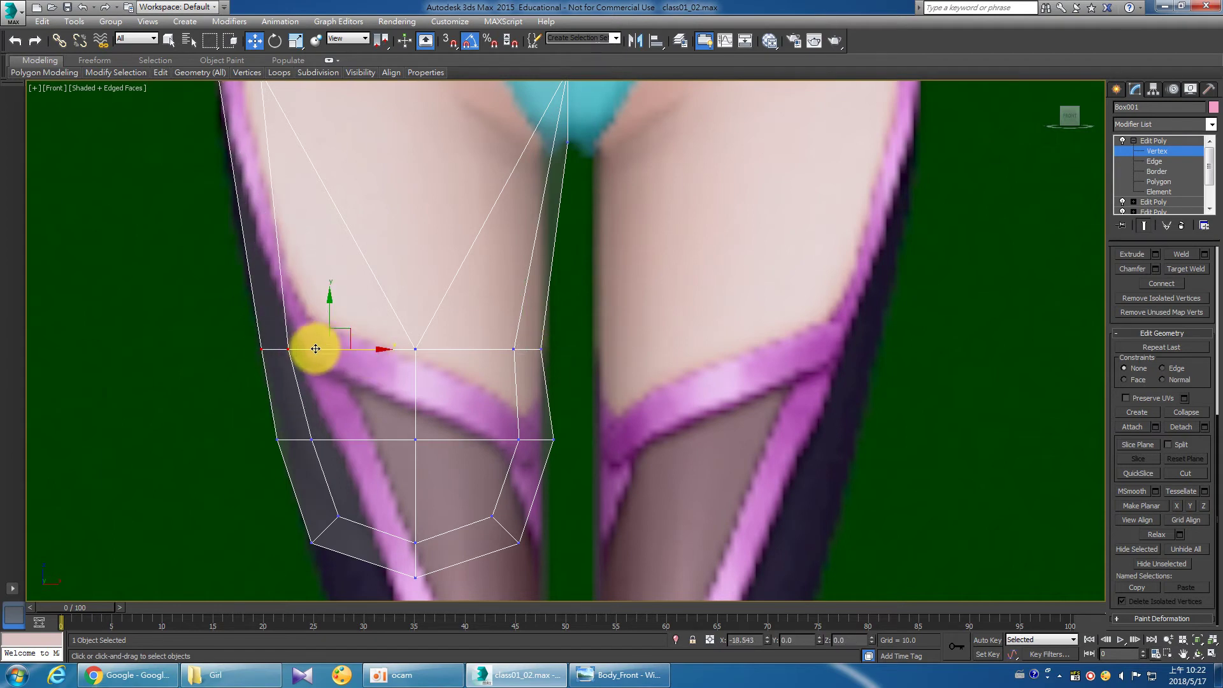
pyautogui.moveTo(405, 426); pyautogui.dragTo(396, 334, button='middle')
pyautogui.moveTo(469, 326)
pyautogui.mouseDown()
pyautogui.moveTo(569, 350)
pyautogui.moveTo(554, 350)
pyautogui.mouseUp()
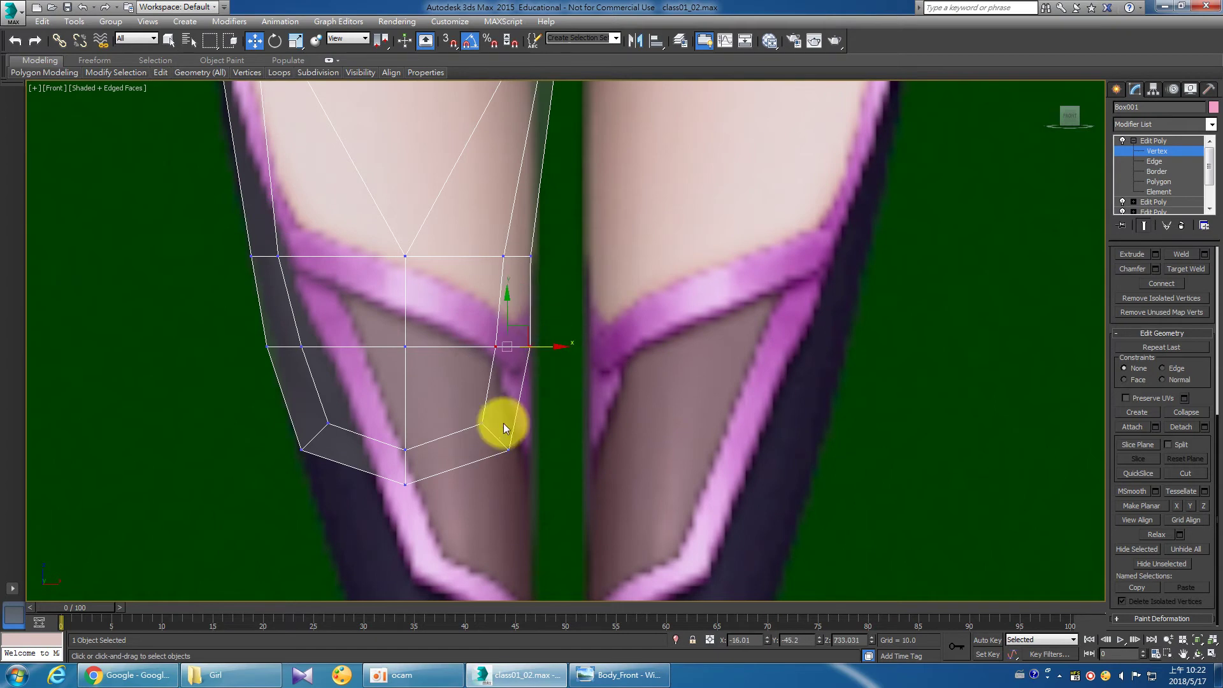
pyautogui.moveTo(231, 331)
pyautogui.mouseDown()
pyautogui.moveTo(334, 376)
pyautogui.moveTo(331, 351)
pyautogui.mouseUp()
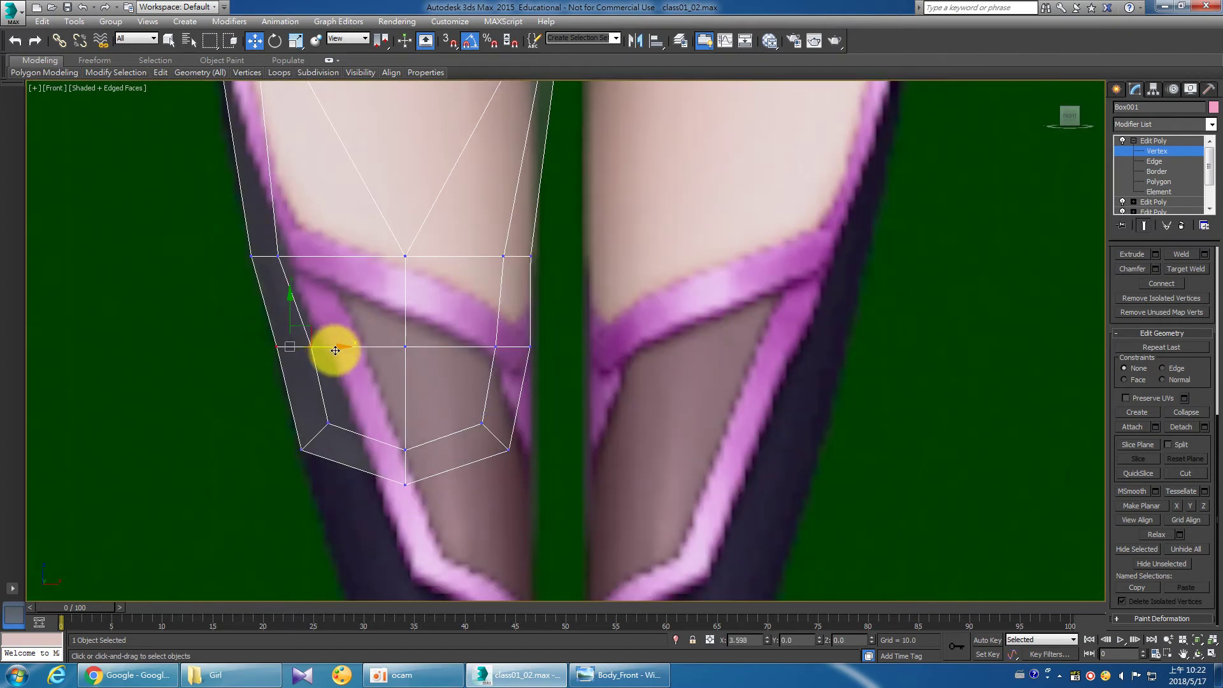
# Flatten the six bottom leg vertices and push their ends out to the knee outline.
pyautogui.moveTo(306, 384); pyautogui.dragTo(282, 305, button='middle')
pyautogui.moveTo(275, 360); pyautogui.dragTo(1168, 491)
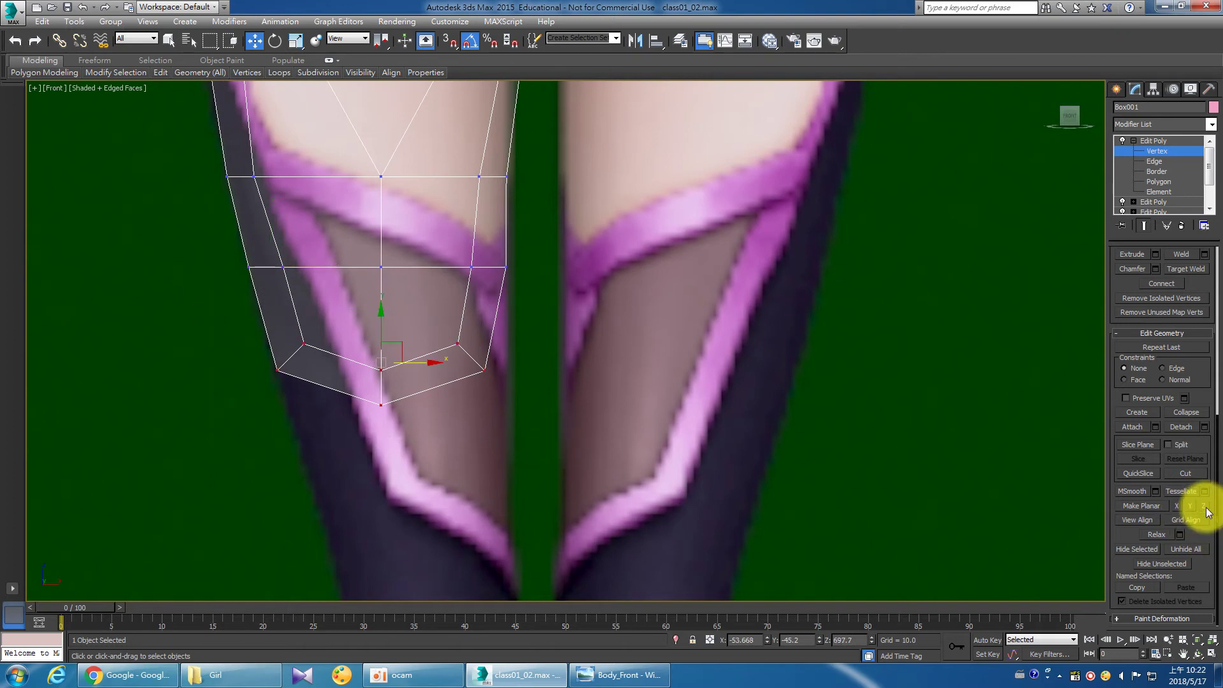
pyautogui.click(1204, 507)
pyautogui.moveTo(223, 349)
pyautogui.mouseDown()
pyautogui.moveTo(341, 376)
pyautogui.moveTo(322, 362)
pyautogui.mouseUp()
pyautogui.moveTo(442, 346)
pyautogui.mouseDown()
pyautogui.moveTo(521, 379)
pyautogui.moveTo(534, 364)
pyautogui.mouseUp()
pyautogui.moveTo(426, 241)
pyautogui.mouseDown()
pyautogui.moveTo(493, 293)
pyautogui.moveTo(516, 268)
pyautogui.mouseUp()
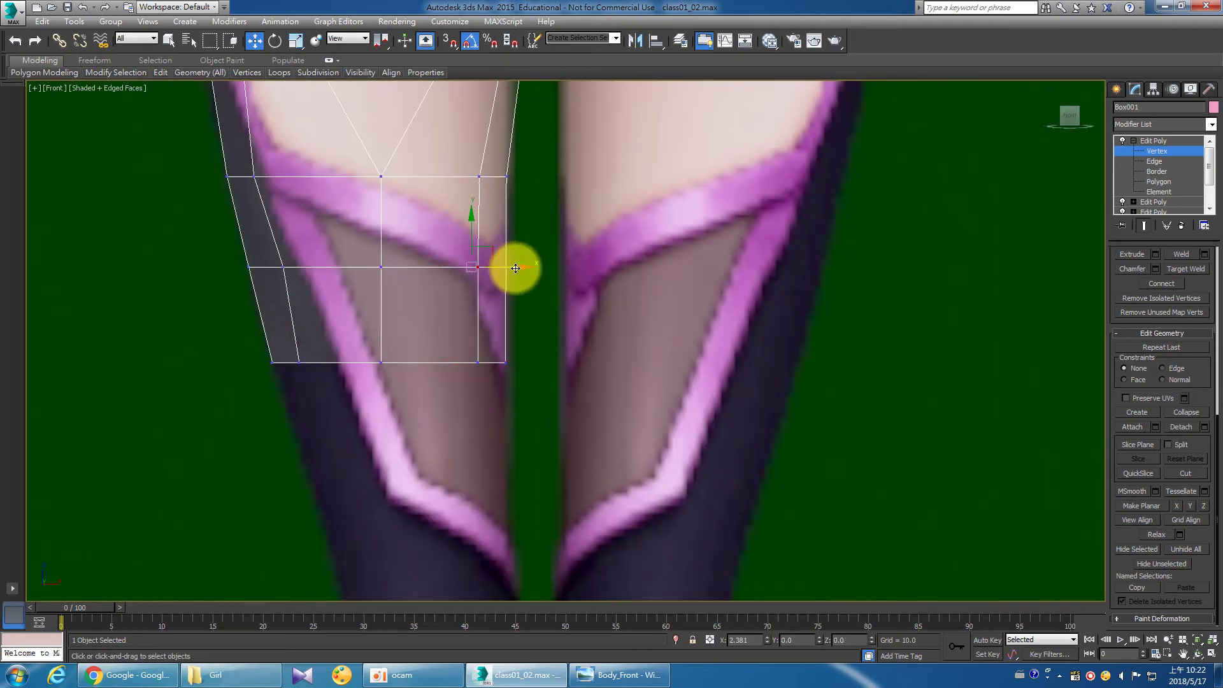
pyautogui.moveTo(297, 295); pyautogui.dragTo(274, 253)
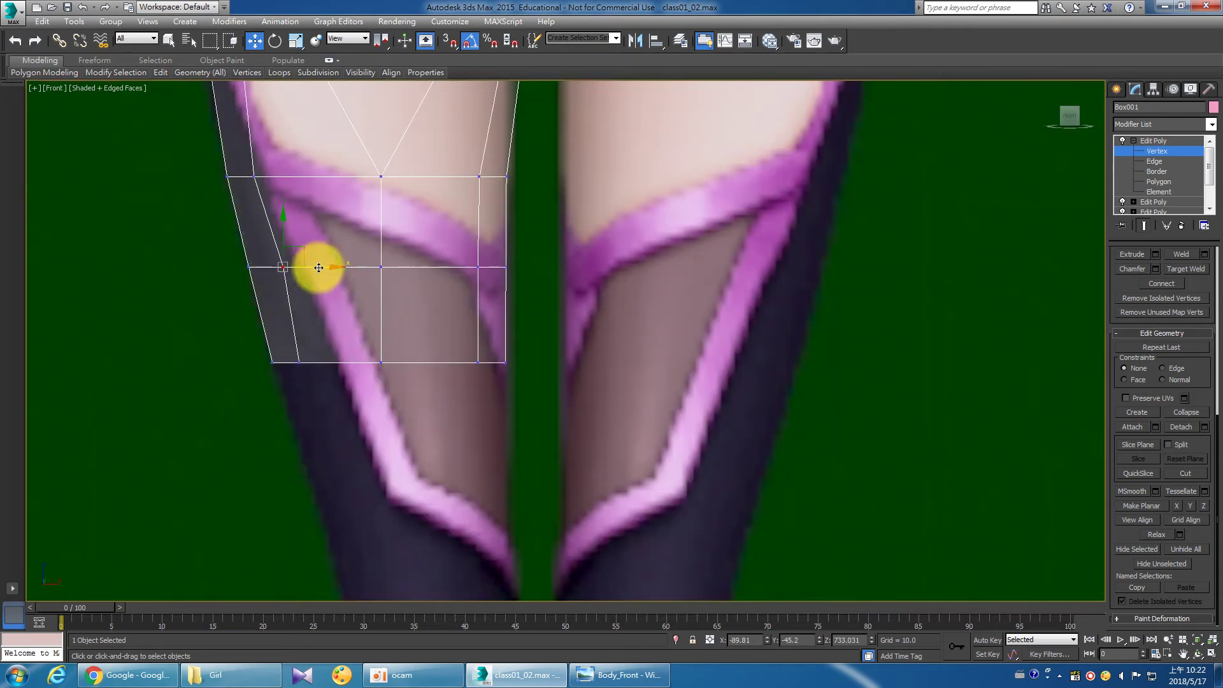
# Zoom out from the maximized Front view and switch to a full-screen Left viewport.
pyautogui.scroll(-5, 494, 430)
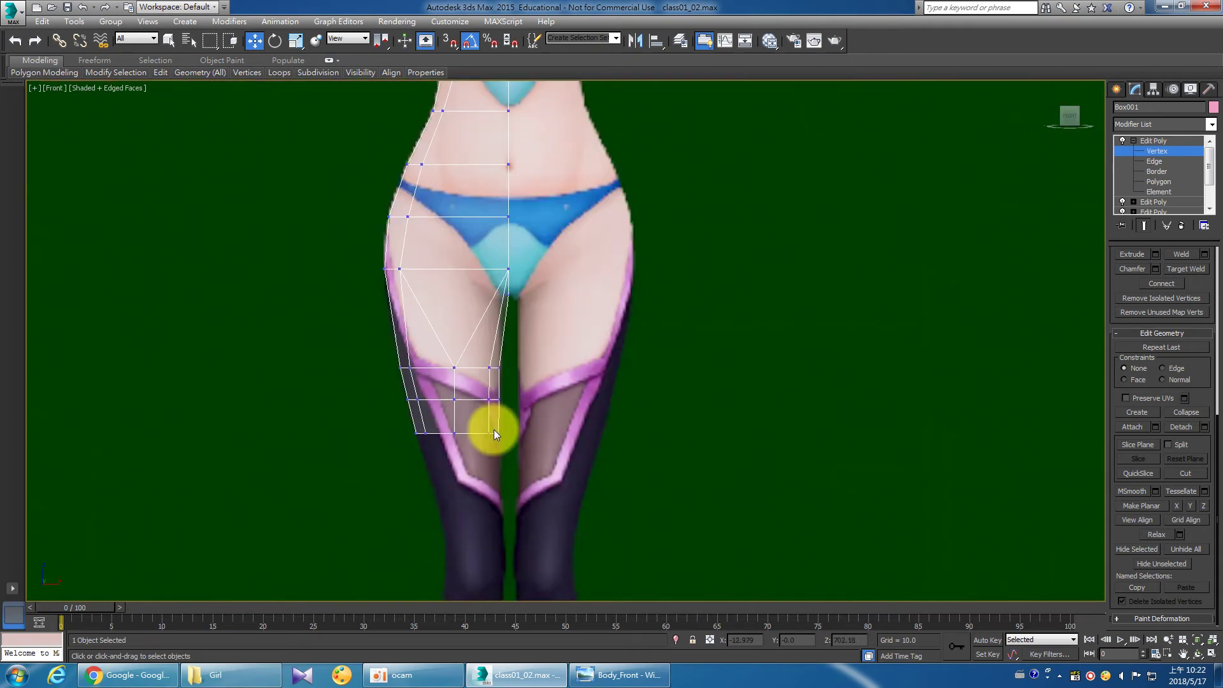
pyautogui.scroll(-2, 495, 429)
pyautogui.scroll(-3, 514, 374)
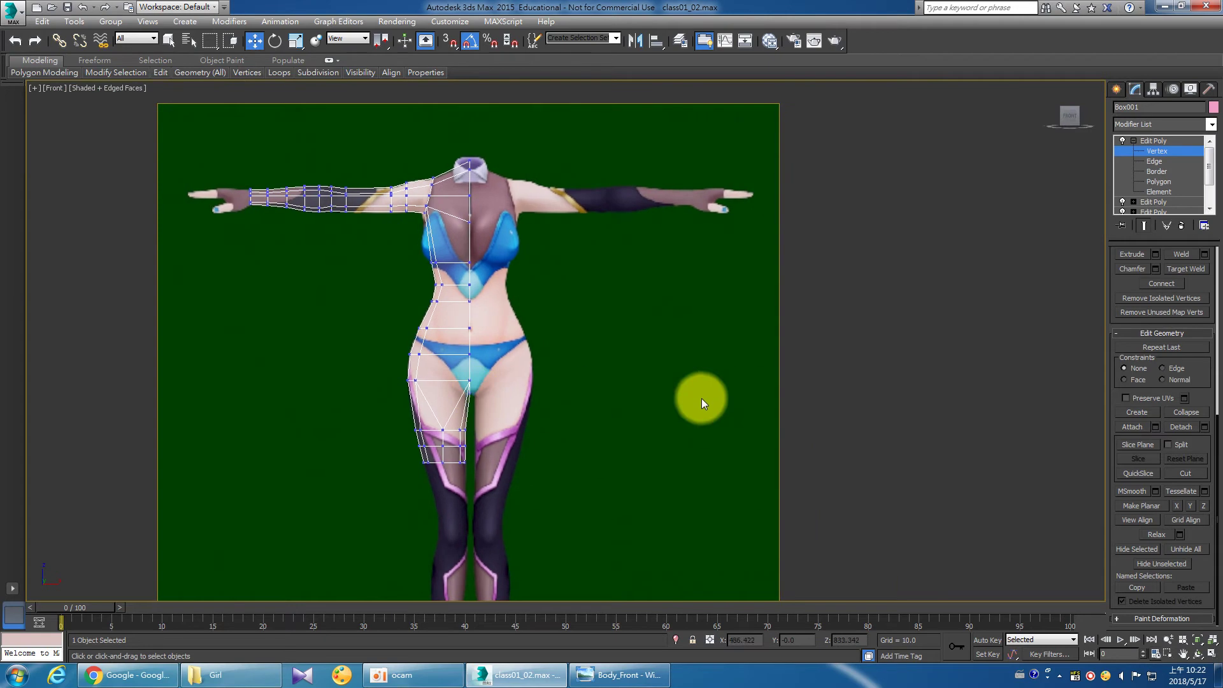
pyautogui.moveTo(550, 308); pyautogui.dragTo(552, 333, button='middle')
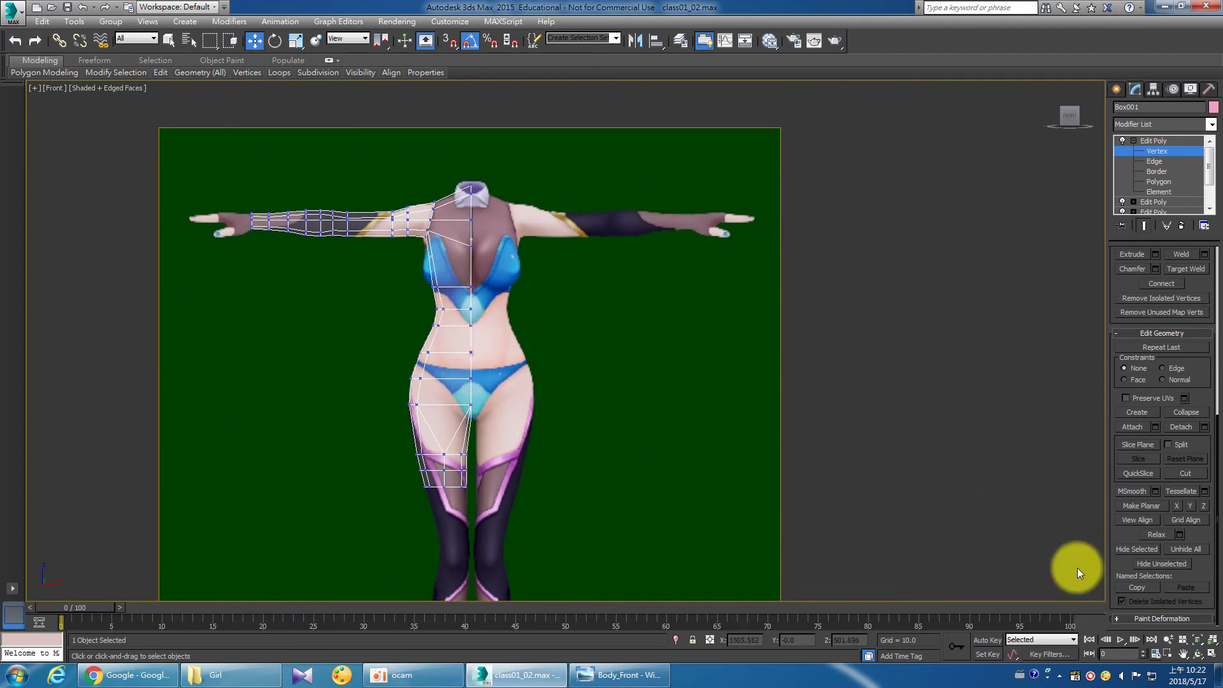
pyautogui.click(1212, 654)
pyautogui.click(508, 380)
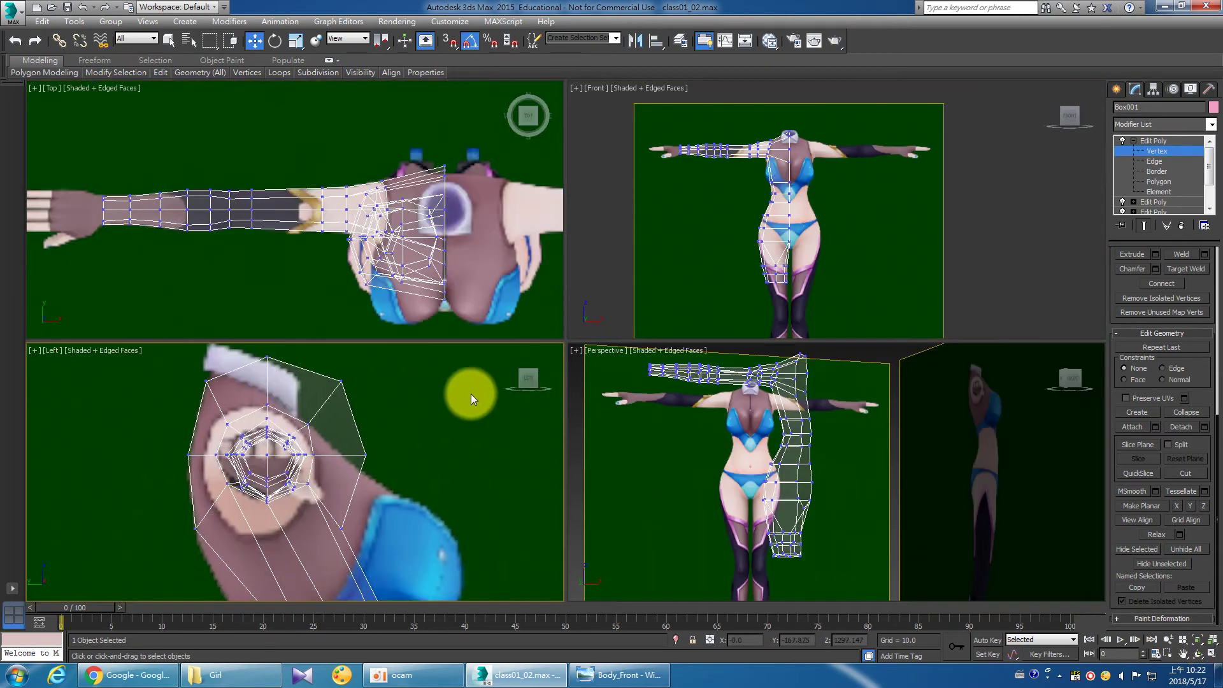
pyautogui.click(1212, 654)
pyautogui.scroll(-4, 449, 360)
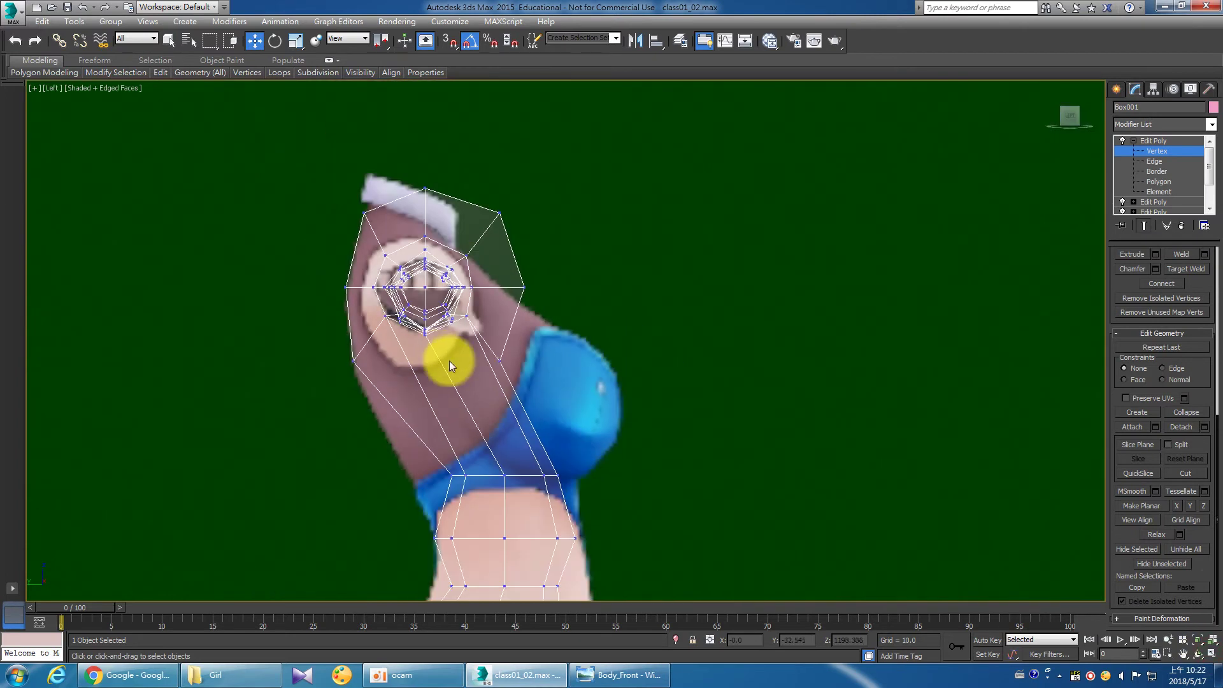
pyautogui.scroll(2, 438, 378)
pyautogui.click(230, 327)
# Move a shoulder vertex up and right onto the side reference outline.
pyautogui.moveTo(300, 322); pyautogui.dragTo(558, 390)
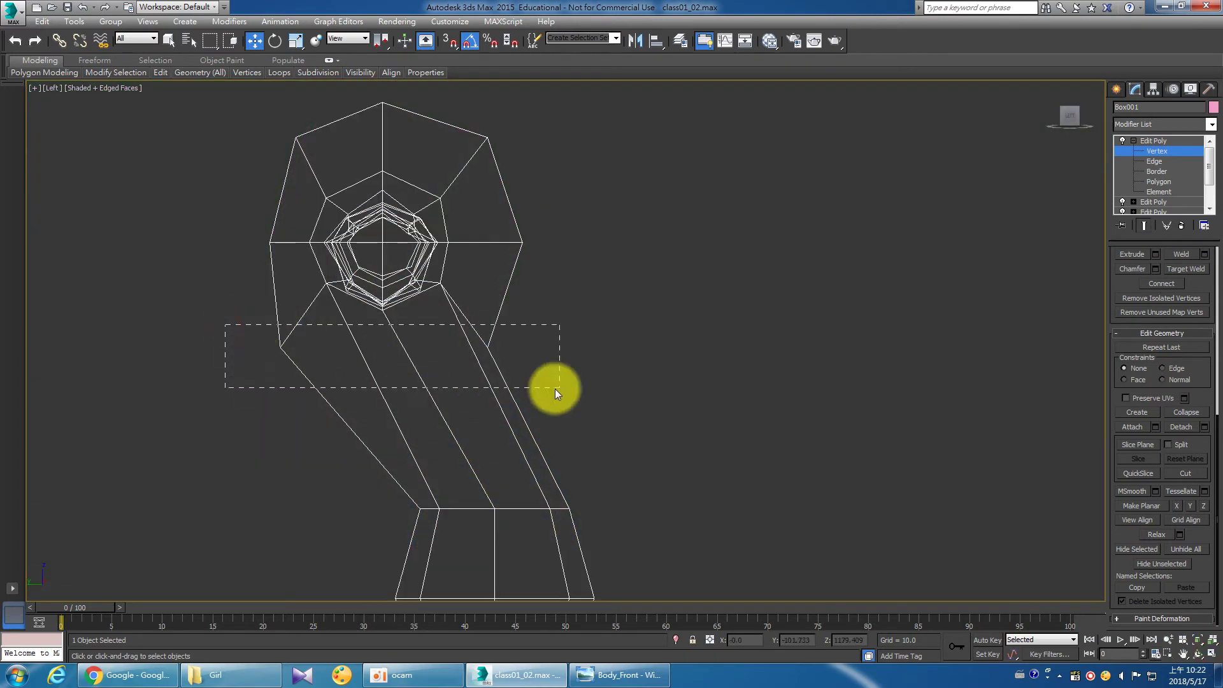
pyautogui.moveTo(526, 348); pyautogui.dragTo(533, 271)
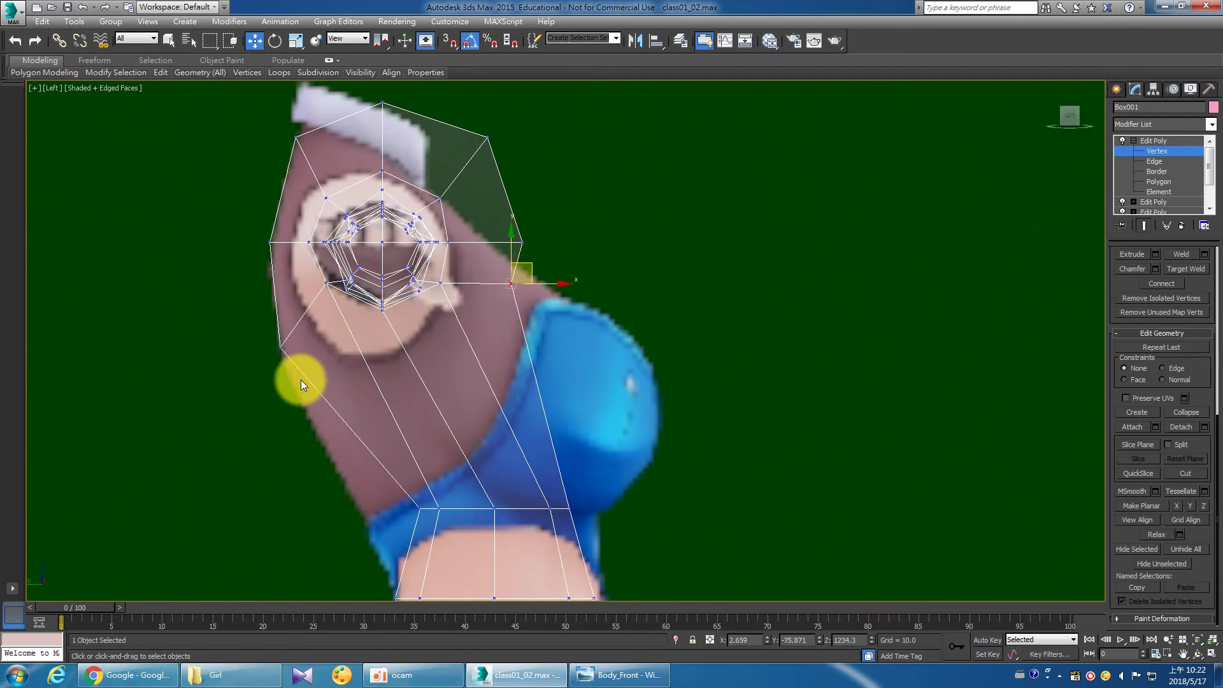
pyautogui.click(282, 347)
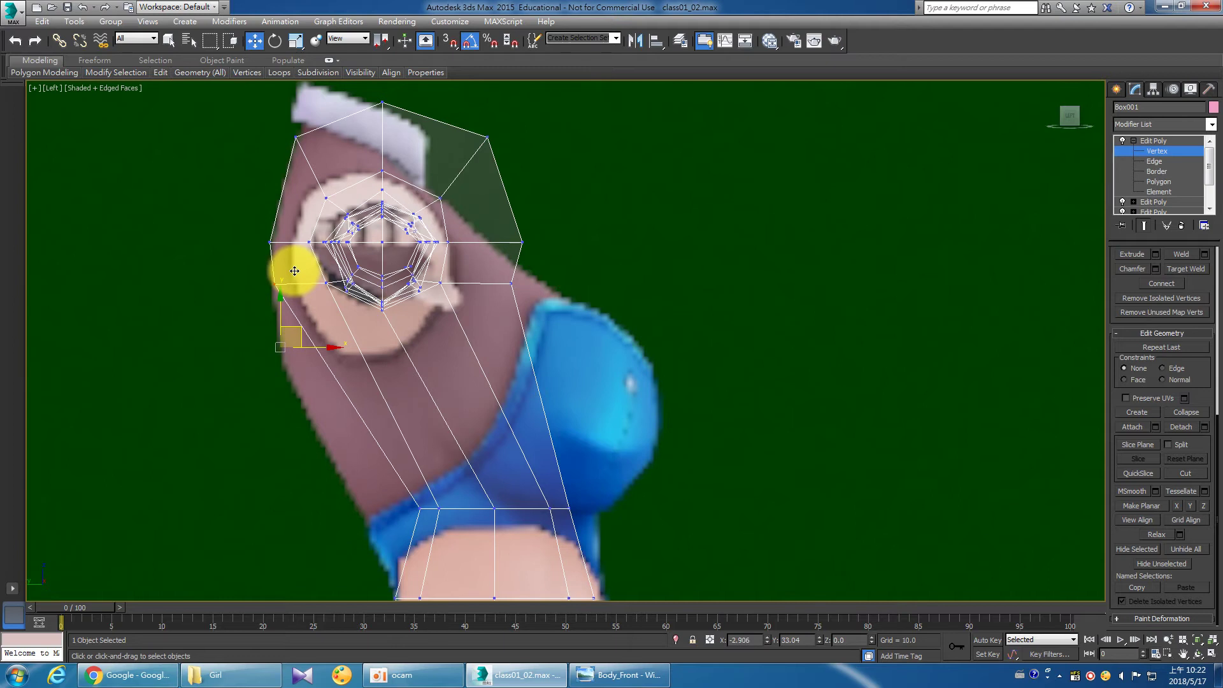
pyautogui.click(309, 300)
pyautogui.scroll(3, 330, 321)
pyautogui.scroll(2, 330, 321)
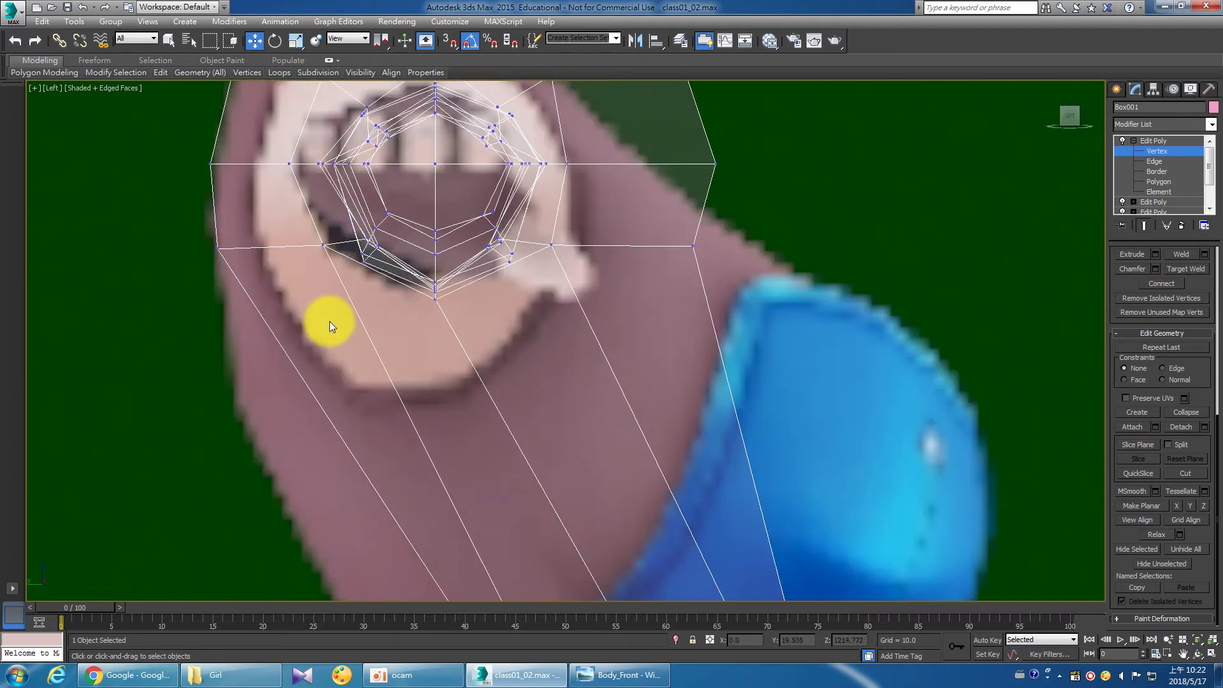
# Flatten the four-vertex shoulder row onto one line with Make Planar.
pyautogui.click(217, 248)
pyautogui.keyDown('ctrl'); pyautogui.click(323, 245); pyautogui.keyUp('ctrl')
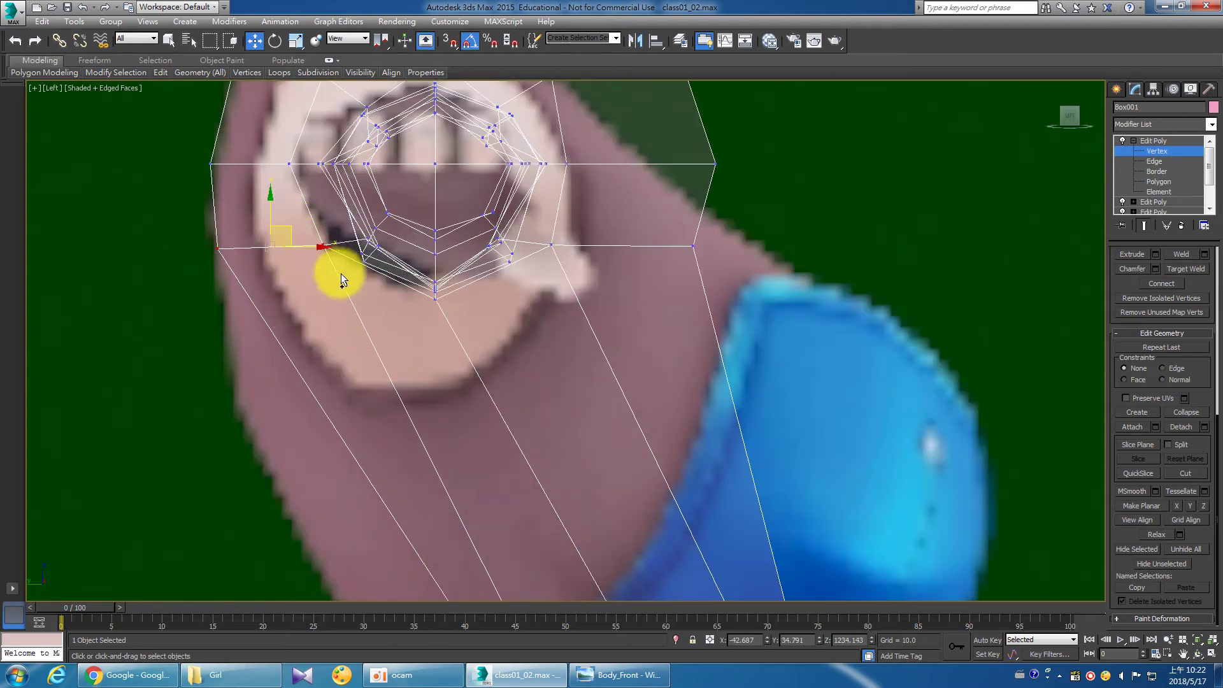
pyautogui.keyDown('ctrl'); pyautogui.click(551, 245); pyautogui.keyUp('ctrl')
pyautogui.keyDown('ctrl'); pyautogui.click(692, 246); pyautogui.keyUp('ctrl')
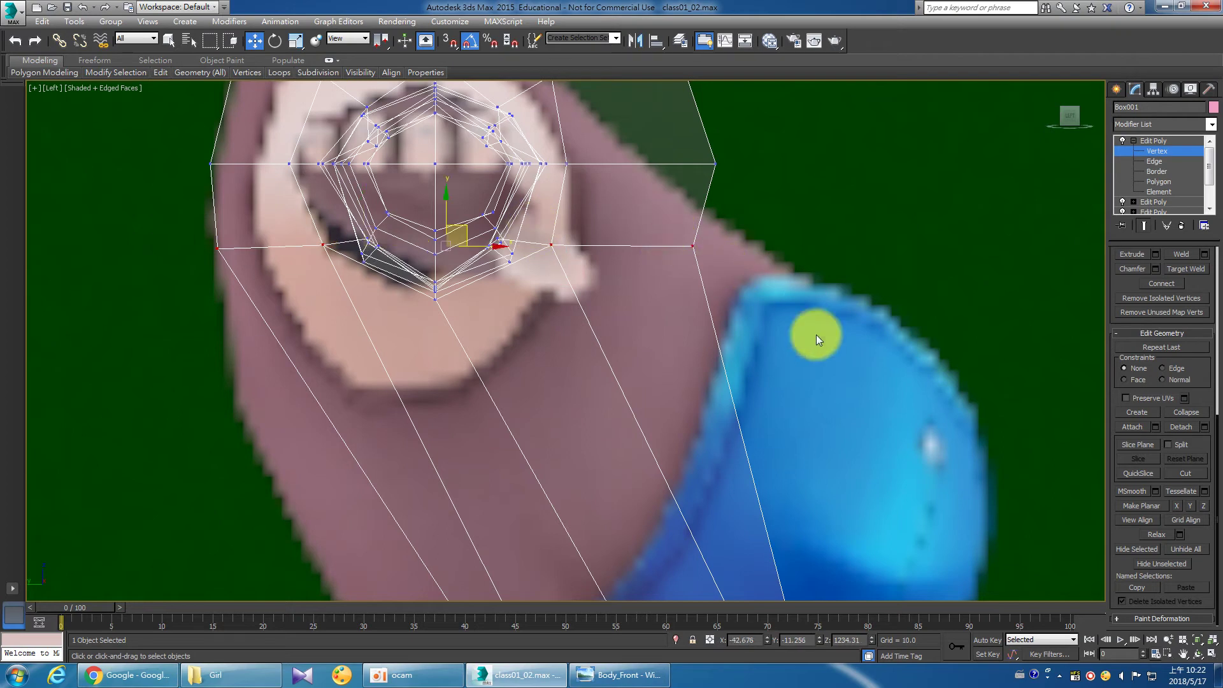
pyautogui.click(1204, 507)
# Fit the shoulder row's left and right end vertices to the reference outline.
pyautogui.click(693, 245)
pyautogui.moveTo(727, 249); pyautogui.dragTo(790, 259)
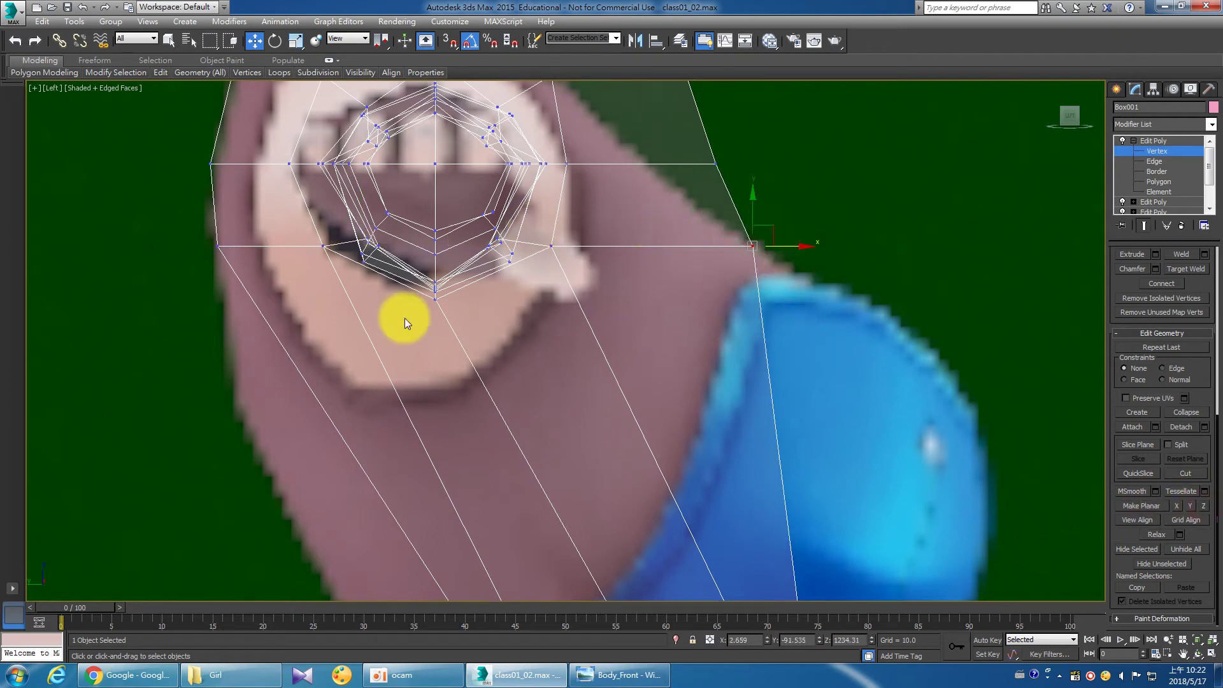
pyautogui.moveTo(162, 220); pyautogui.dragTo(258, 270)
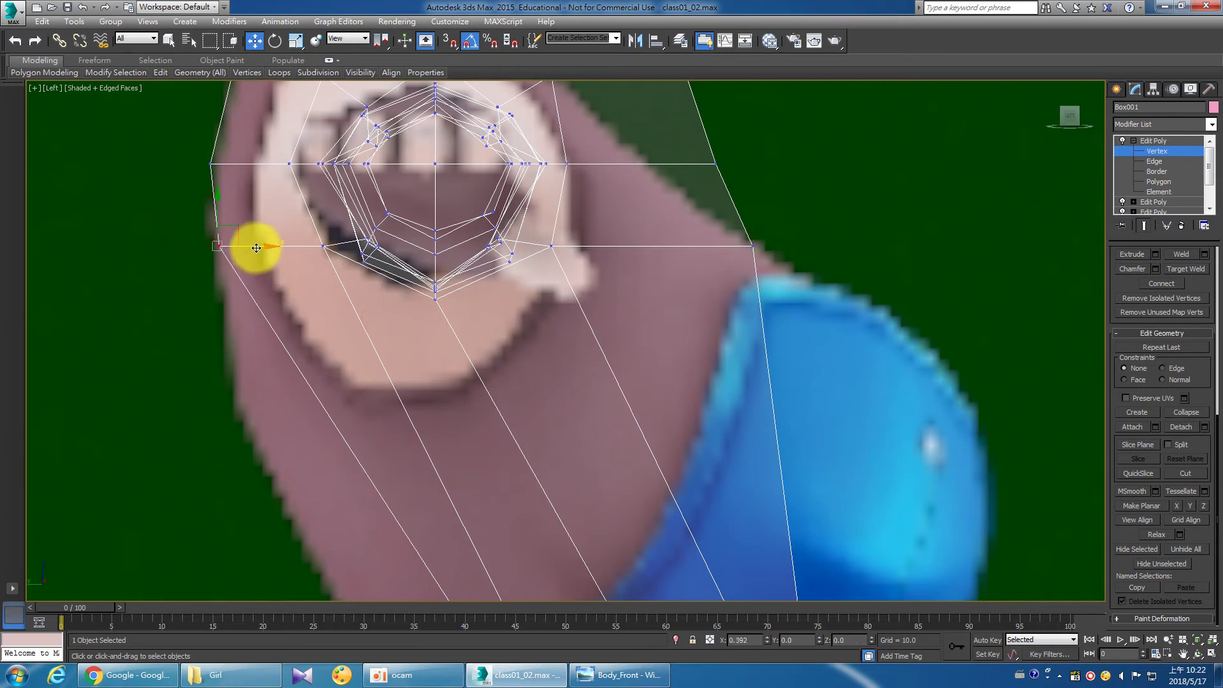
pyautogui.moveTo(254, 246); pyautogui.dragTo(273, 281, button='middle')
pyautogui.moveTo(260, 210); pyautogui.dragTo(267, 210)
pyautogui.moveTo(678, 213); pyautogui.dragTo(670, 236, button='middle')
pyautogui.moveTo(676, 209)
pyautogui.mouseDown()
pyautogui.moveTo(781, 254)
pyautogui.moveTo(696, 232)
pyautogui.mouseUp()
pyautogui.moveTo(677, 212); pyautogui.dragTo(699, 341, button='middle')
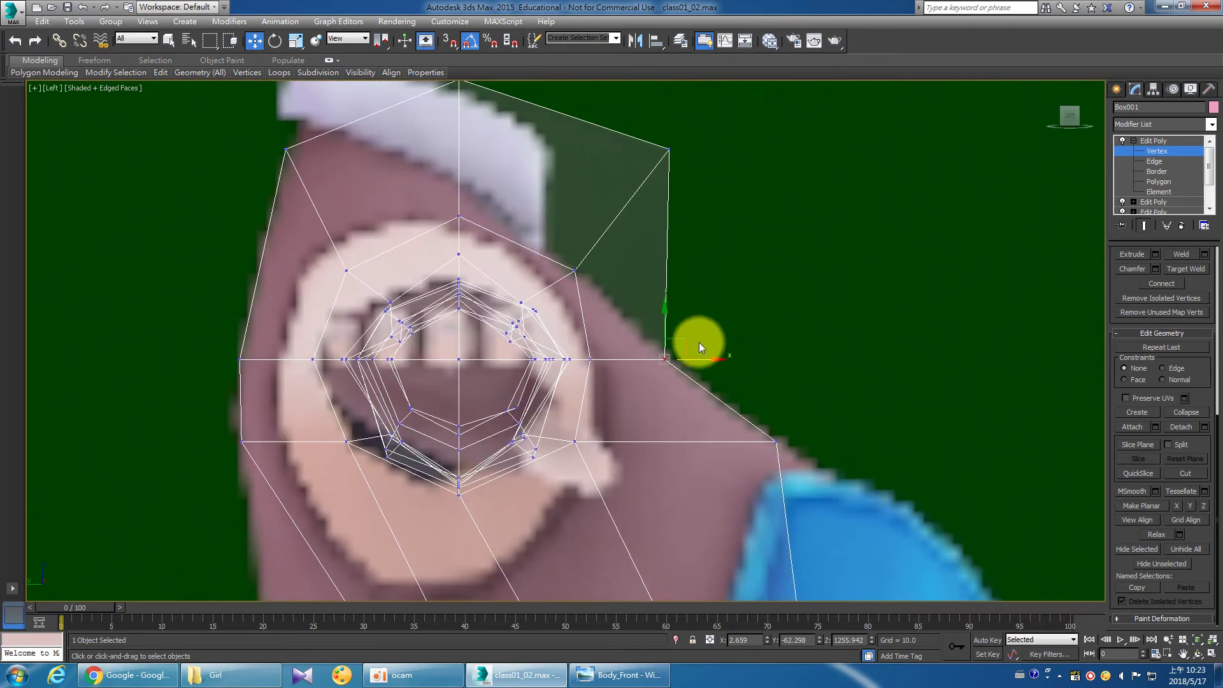
# Drag the upper-right shoulder vertex and the shoulder-edge vertex down-left onto the outline.
pyautogui.click(669, 150)
pyautogui.moveTo(690, 128); pyautogui.dragTo(601, 249)
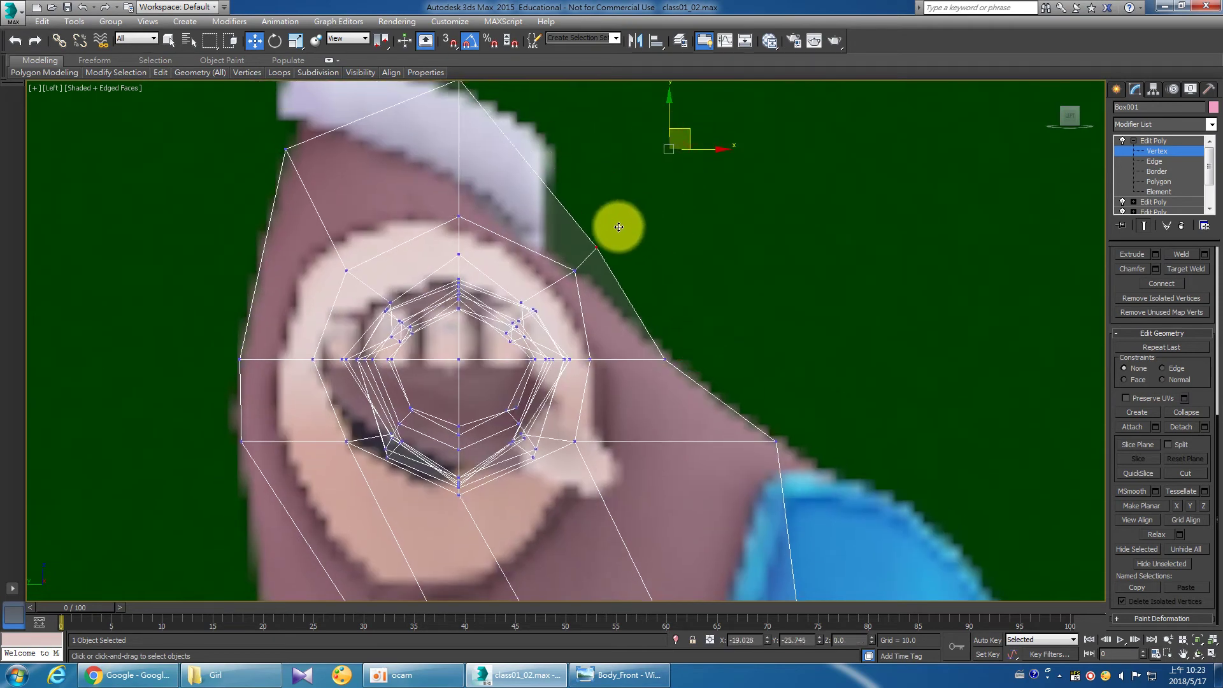
pyautogui.click(565, 265)
pyautogui.click(572, 270)
pyautogui.scroll(2, 576, 281)
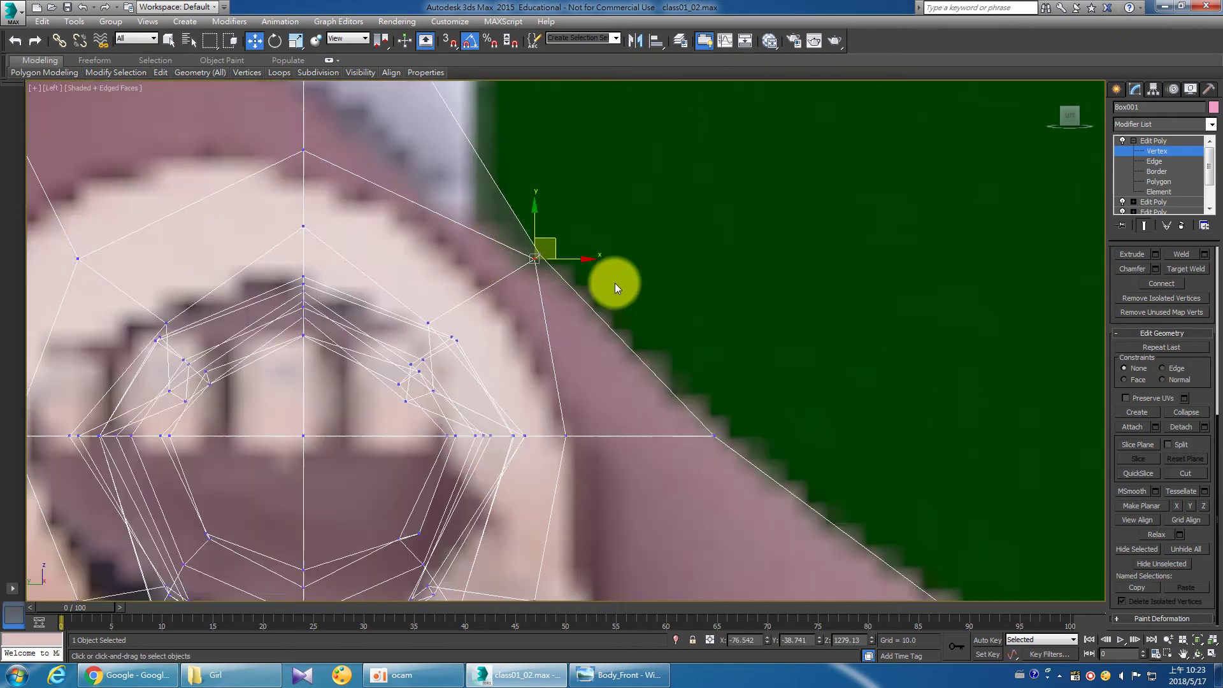
pyautogui.scroll(3, 573, 274)
pyautogui.moveTo(377, 237); pyautogui.dragTo(500, 281, button='middle')
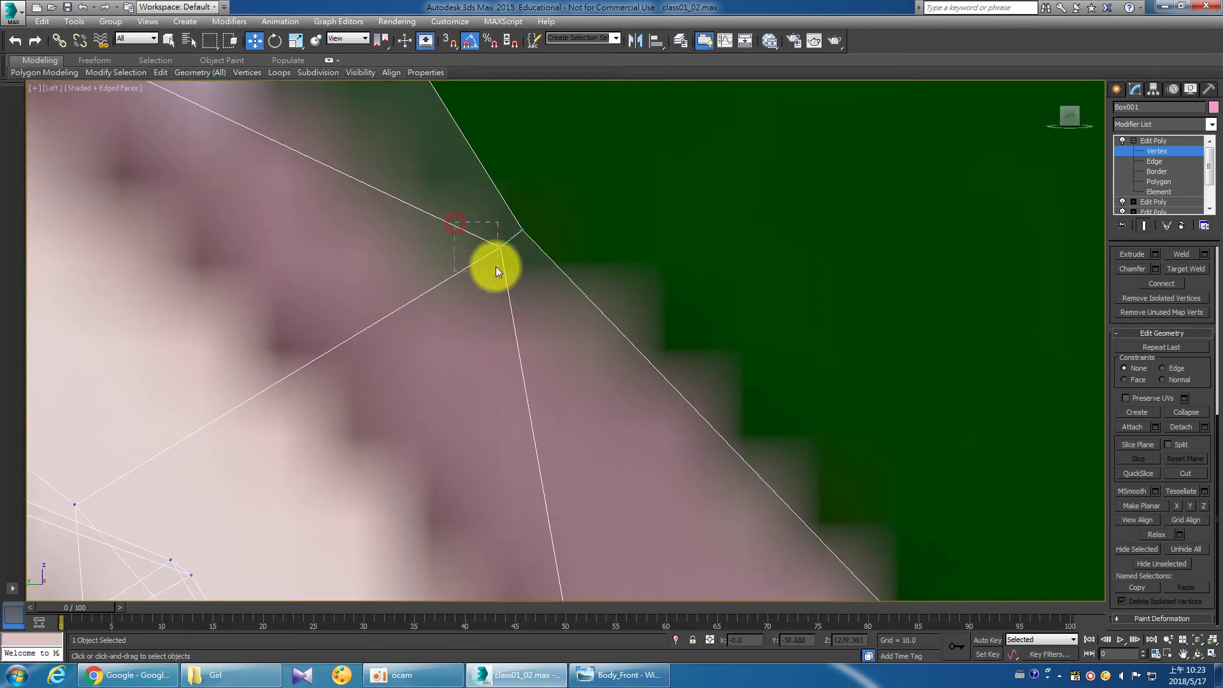
pyautogui.moveTo(520, 226); pyautogui.dragTo(341, 336)
pyautogui.scroll(-3, 456, 333)
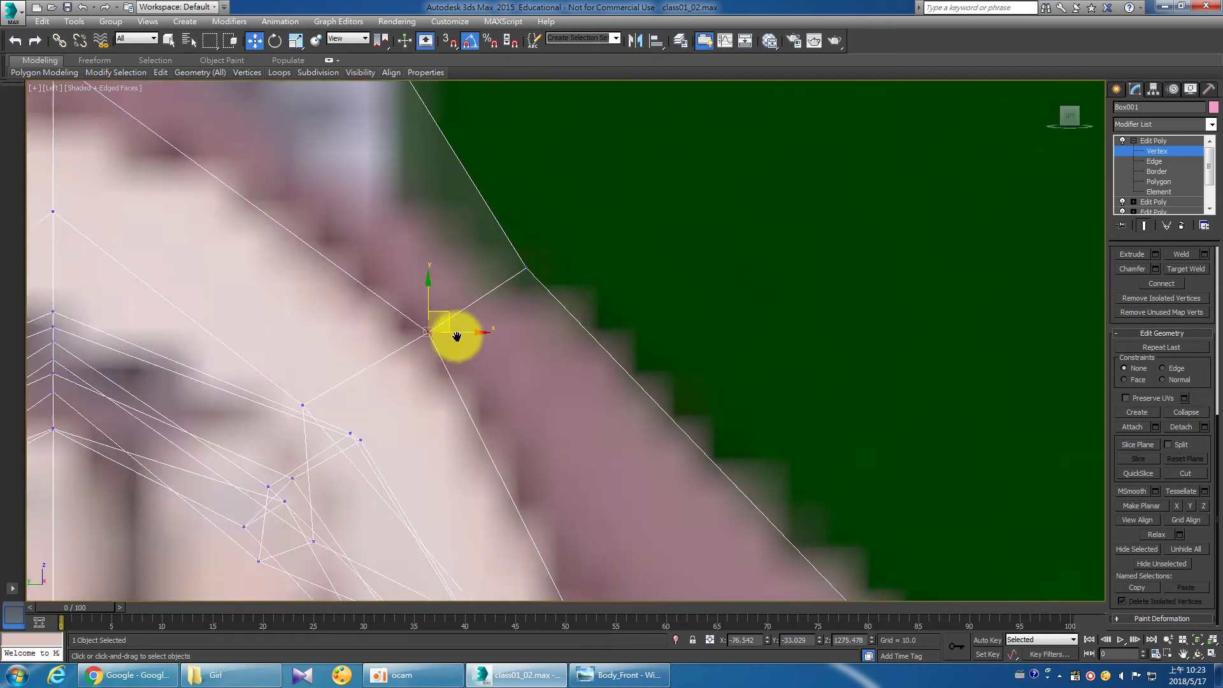
pyautogui.scroll(-2, 517, 385)
pyautogui.scroll(3, 516, 384)
pyautogui.moveTo(495, 341); pyautogui.dragTo(545, 436)
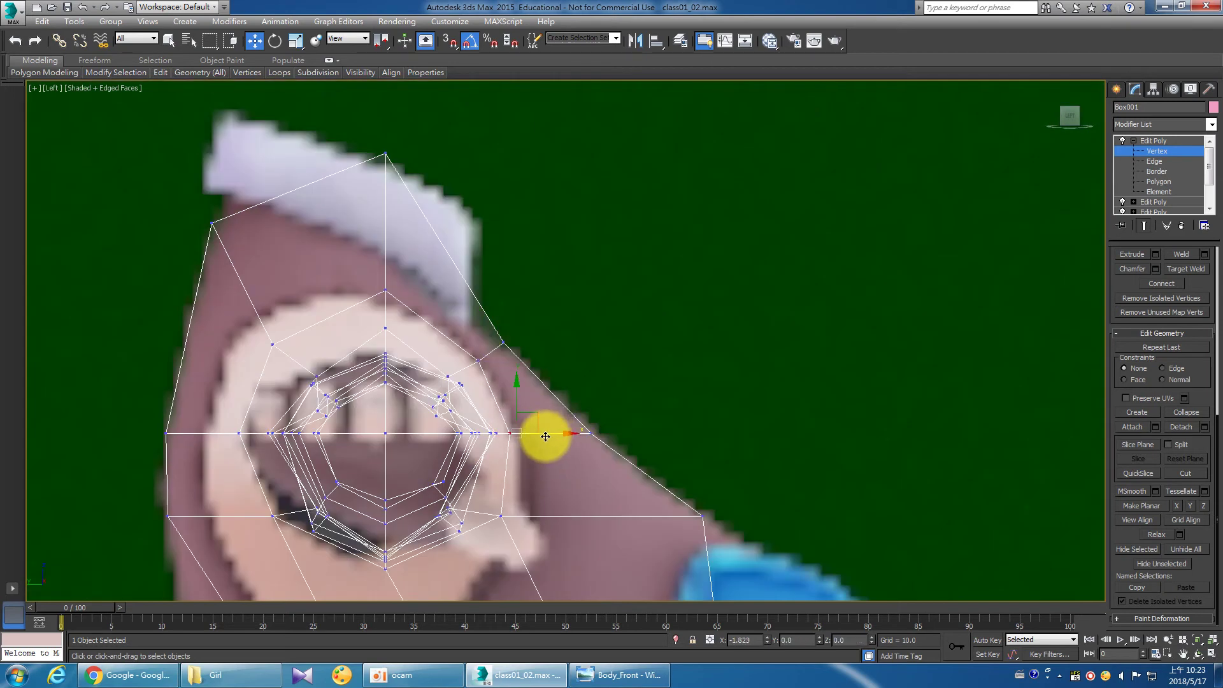
# Level two opposite shoulder-ring vertices with Make Planar Z and lower them together.
pyautogui.click(501, 516)
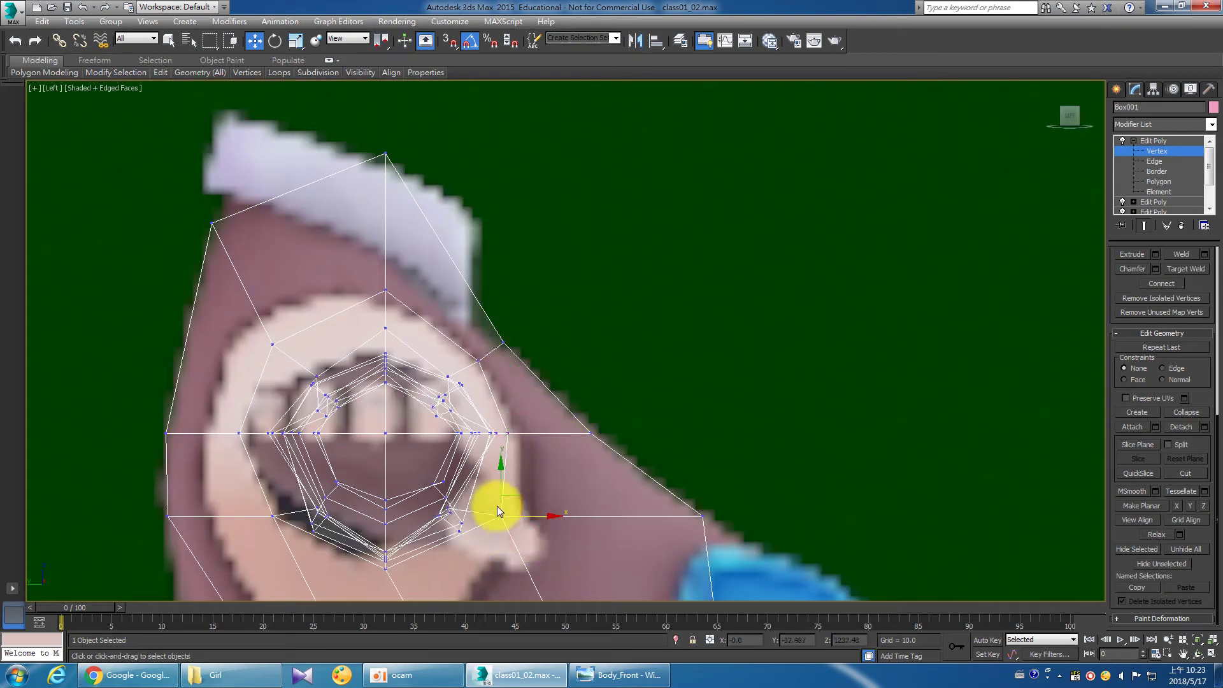
pyautogui.moveTo(551, 518); pyautogui.dragTo(333, 469, button='middle')
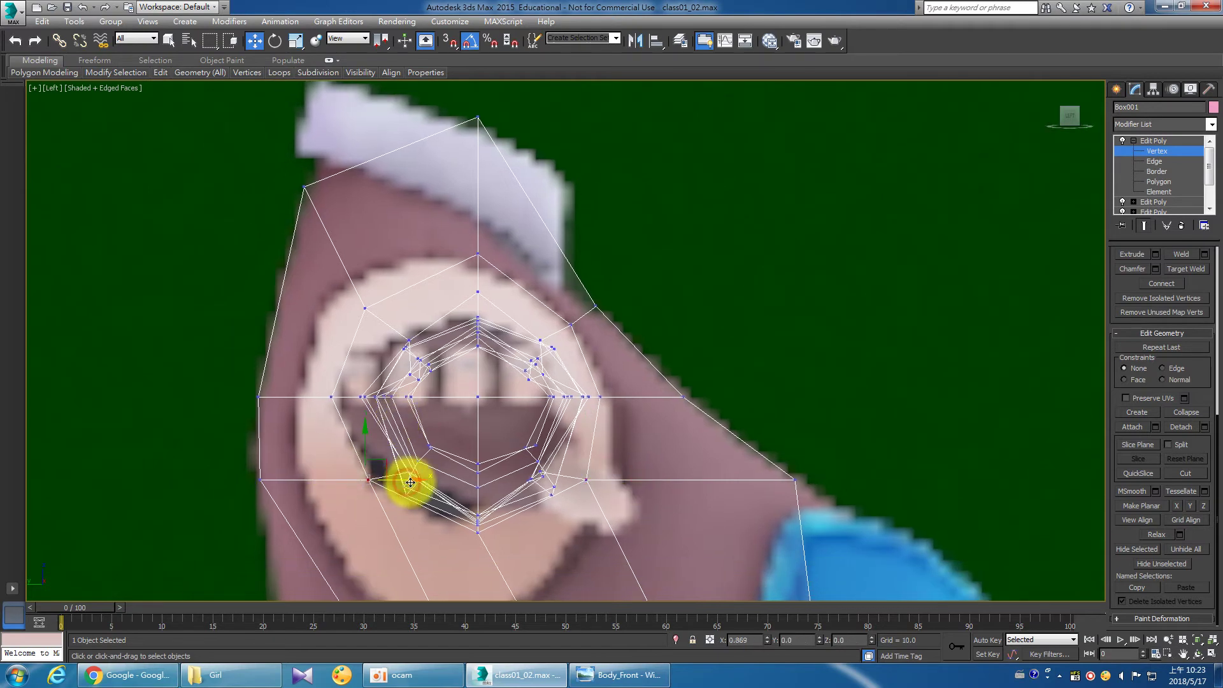
pyautogui.moveTo(376, 503); pyautogui.dragTo(408, 481)
pyautogui.moveTo(316, 369)
pyautogui.mouseDown()
pyautogui.moveTo(343, 423)
pyautogui.moveTo(382, 396)
pyautogui.mouseUp()
pyautogui.moveTo(349, 293); pyautogui.dragTo(379, 318)
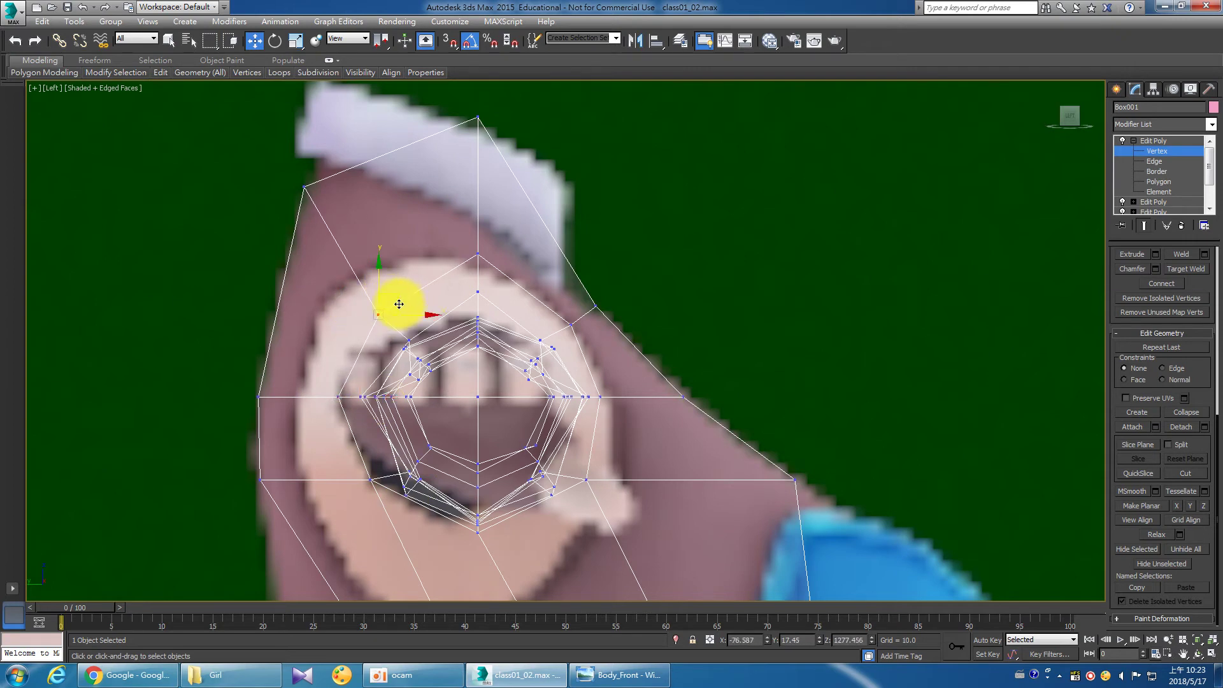
pyautogui.keyDown('ctrl'); pyautogui.click(571, 324); pyautogui.keyUp('ctrl')
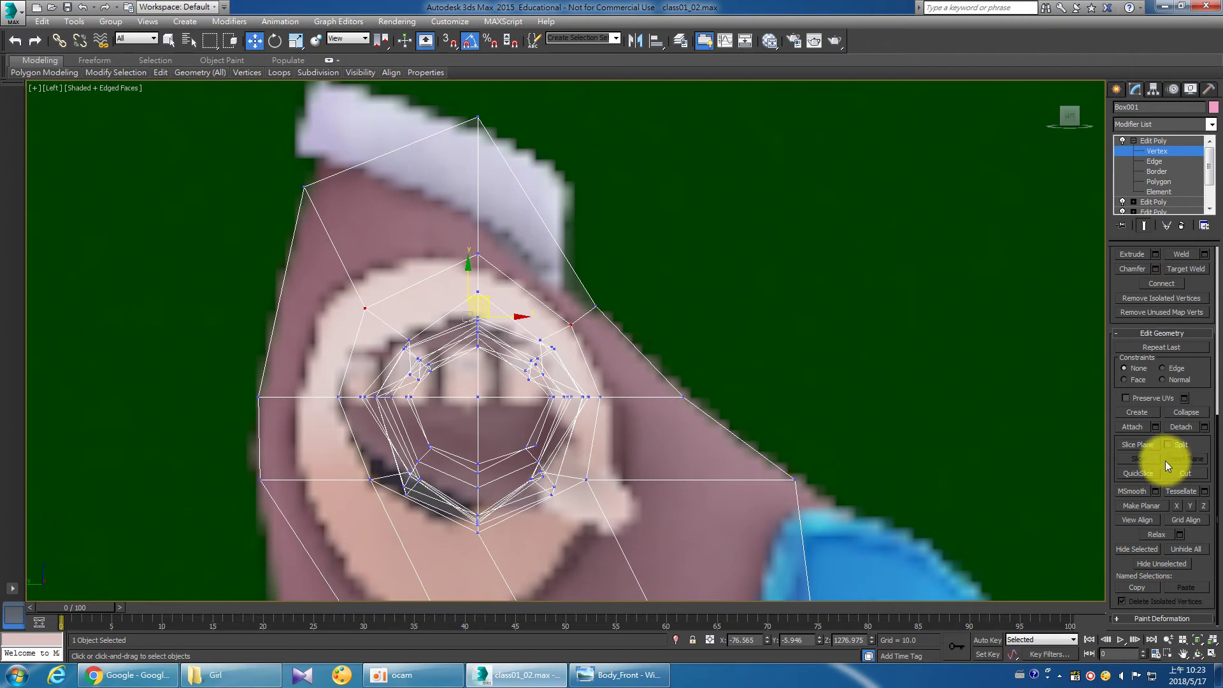
pyautogui.click(1206, 507)
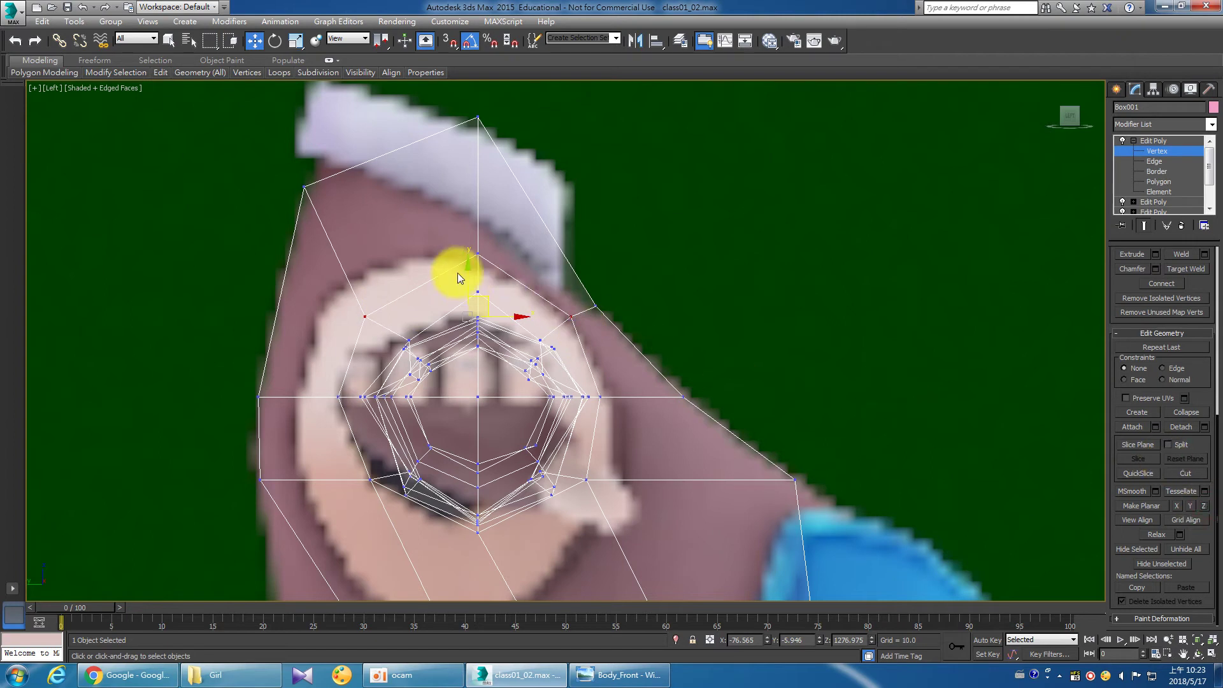
pyautogui.moveTo(464, 277); pyautogui.dragTo(463, 288)
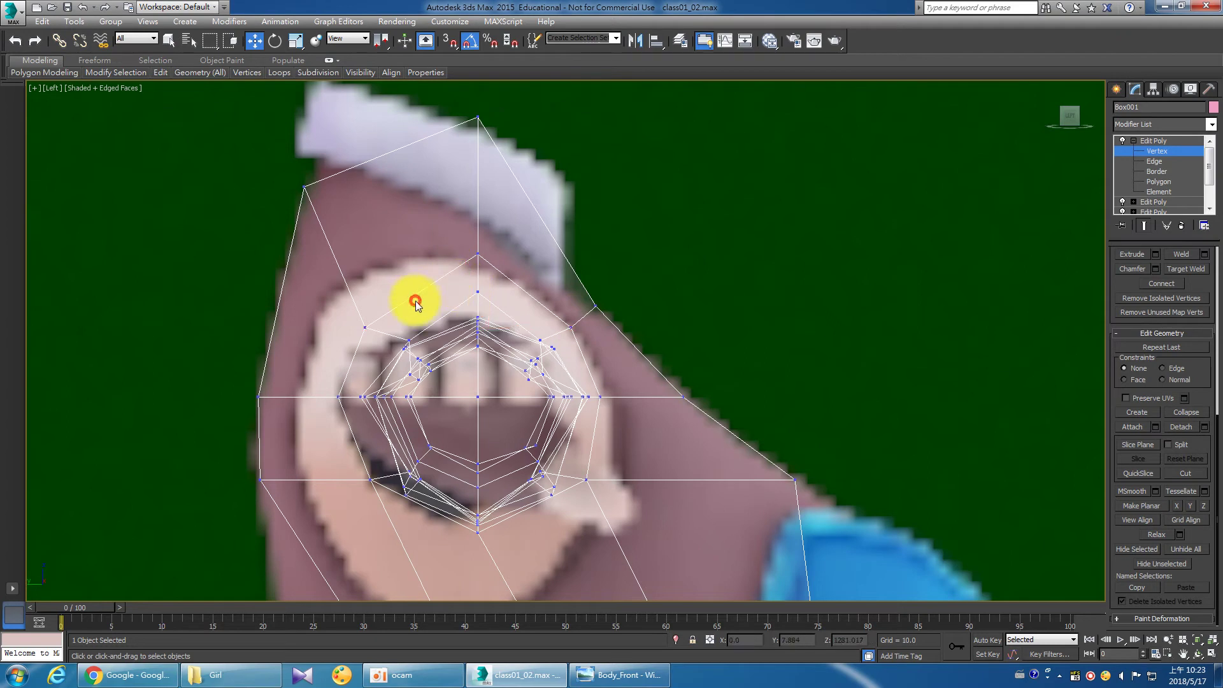
# Shift the right ring vertex inward and lower the top-centre vertex toward the ring.
pyautogui.click(365, 327)
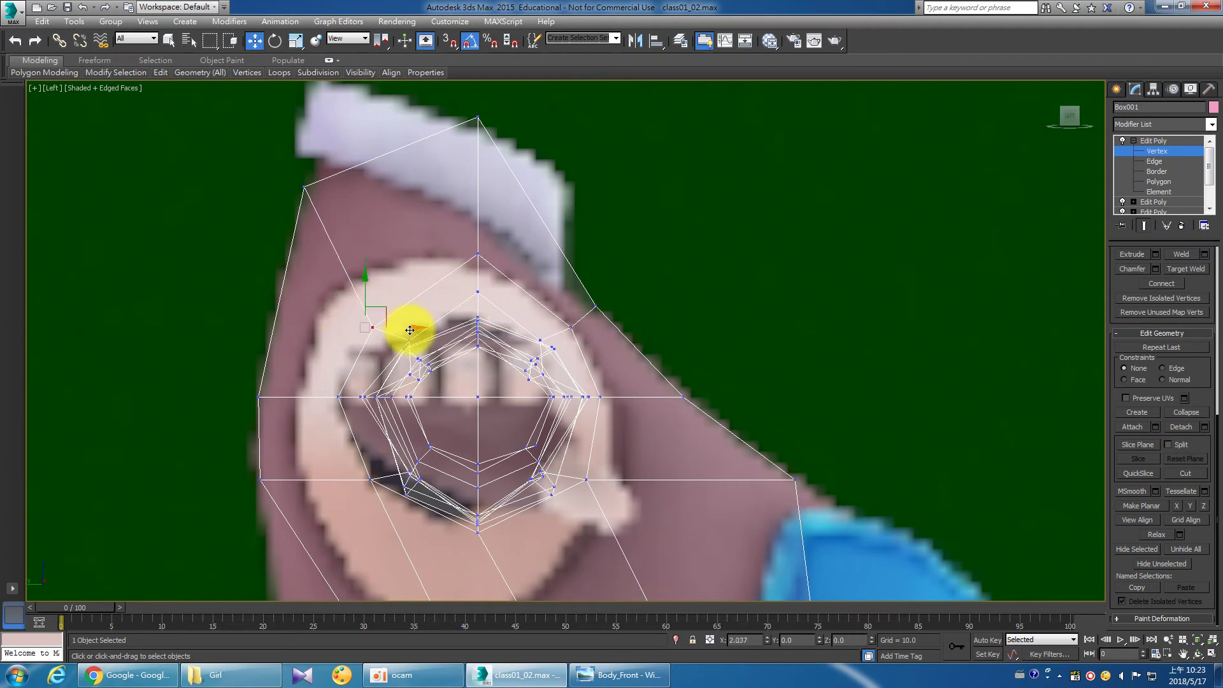
pyautogui.click(571, 326)
pyautogui.moveTo(606, 328); pyautogui.dragTo(604, 330)
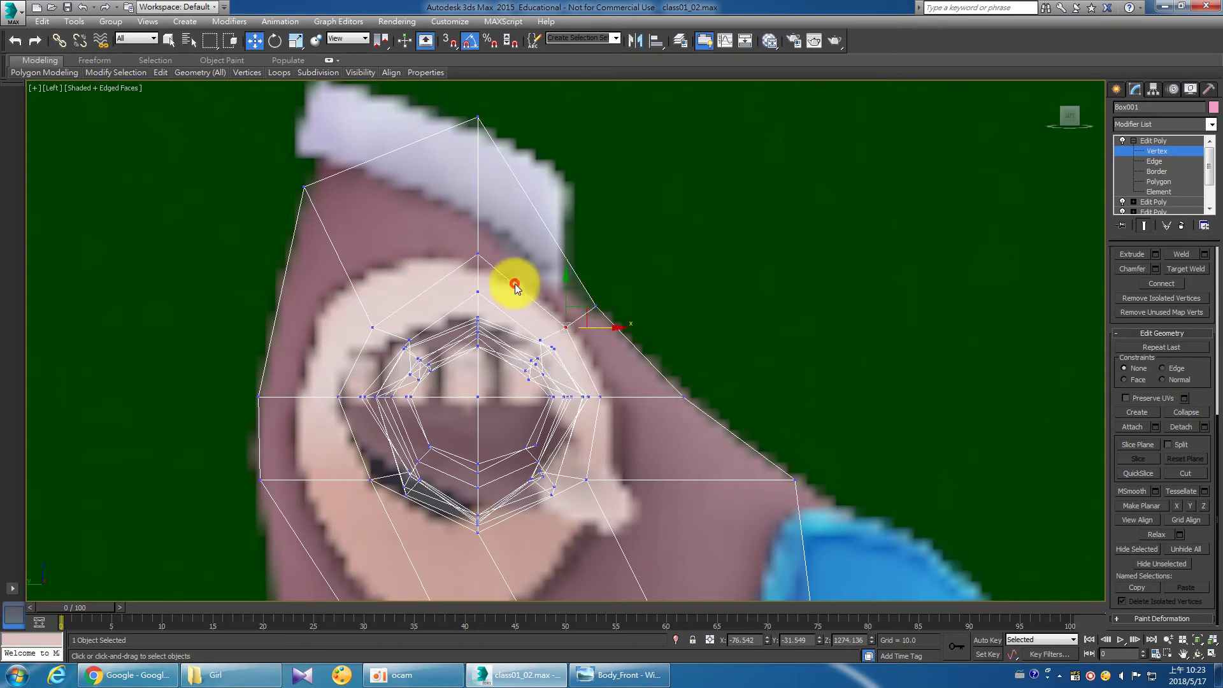
pyautogui.click(478, 254)
pyautogui.moveTo(479, 219); pyautogui.dragTo(477, 232)
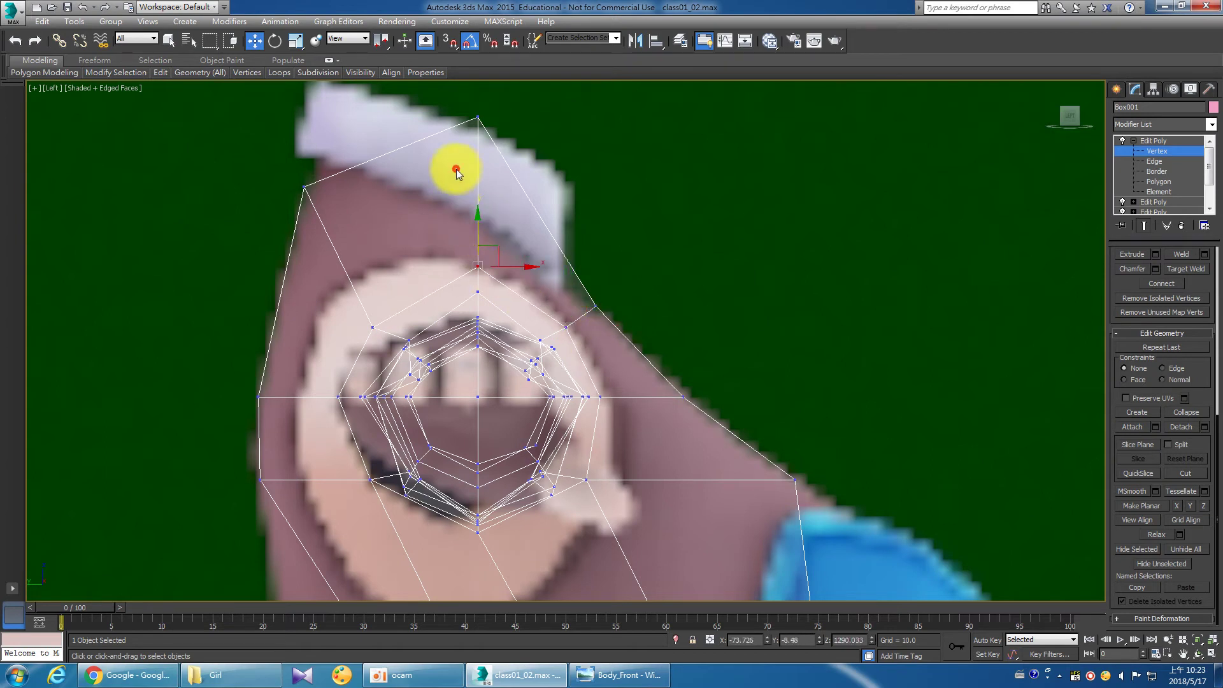
# Pull the upper-left and topmost shoulder vertices down onto the shoulder outline.
pyautogui.click(478, 117)
pyautogui.moveTo(342, 238); pyautogui.dragTo(342, 238)
pyautogui.moveTo(325, 170); pyautogui.dragTo(318, 218)
pyautogui.click(477, 116)
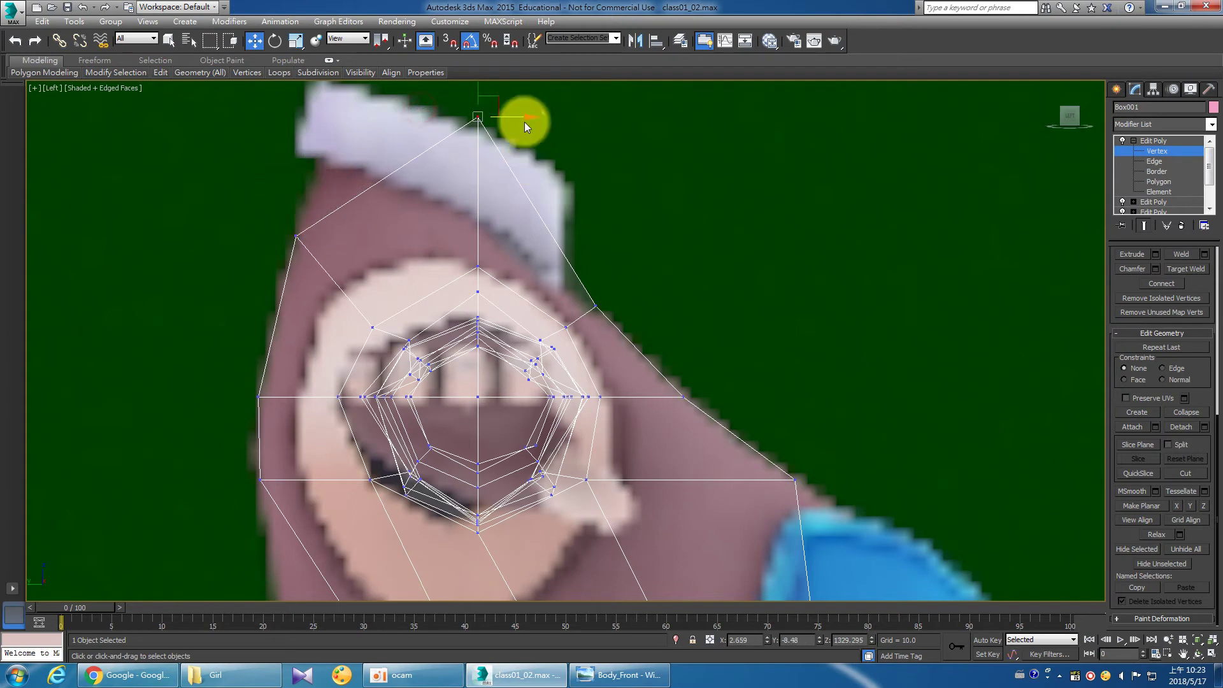
pyautogui.moveTo(502, 101); pyautogui.dragTo(447, 172)
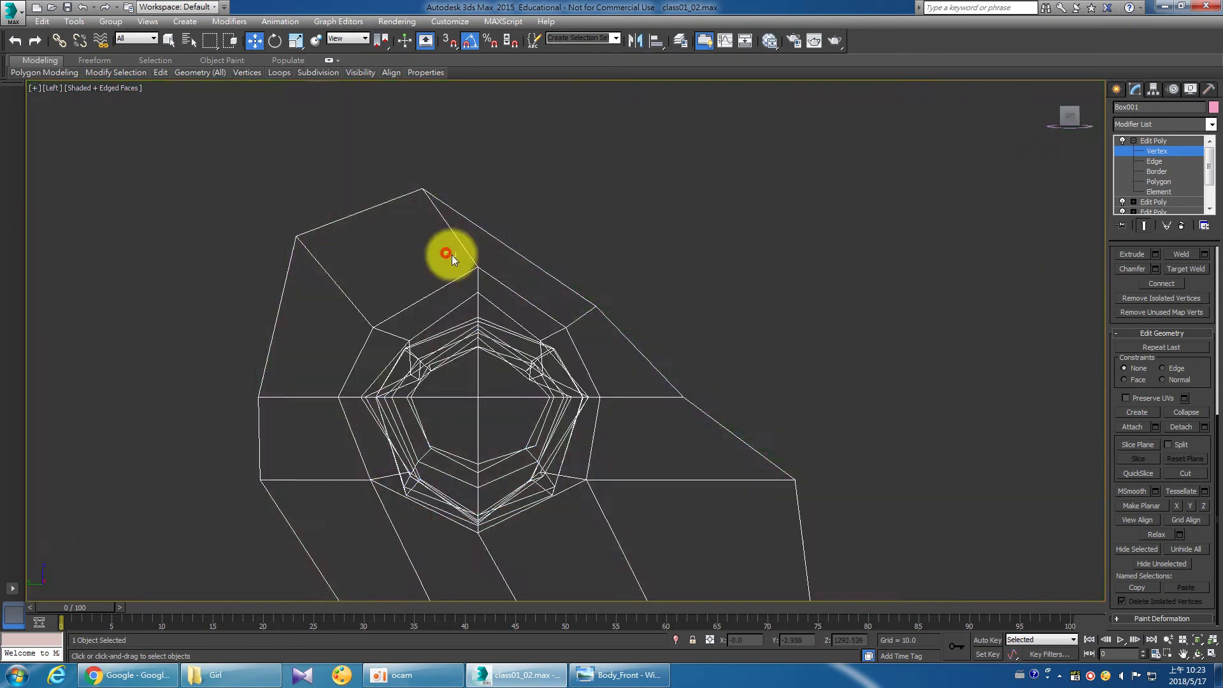
pyautogui.moveTo(453, 255); pyautogui.dragTo(556, 277)
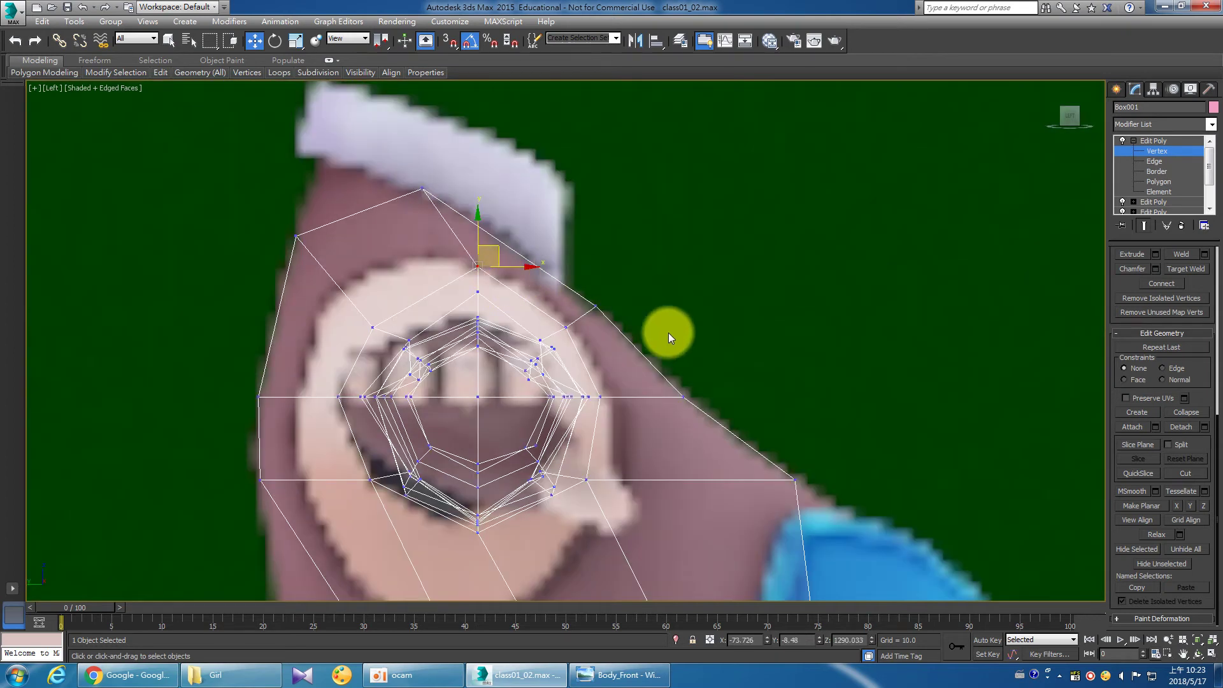
pyautogui.scroll(-3, 667, 332)
pyautogui.moveTo(654, 404)
pyautogui.mouseDown(button='middle')
pyautogui.moveTo(527, 355)
pyautogui.moveTo(525, 272)
pyautogui.mouseUp(button='middle')
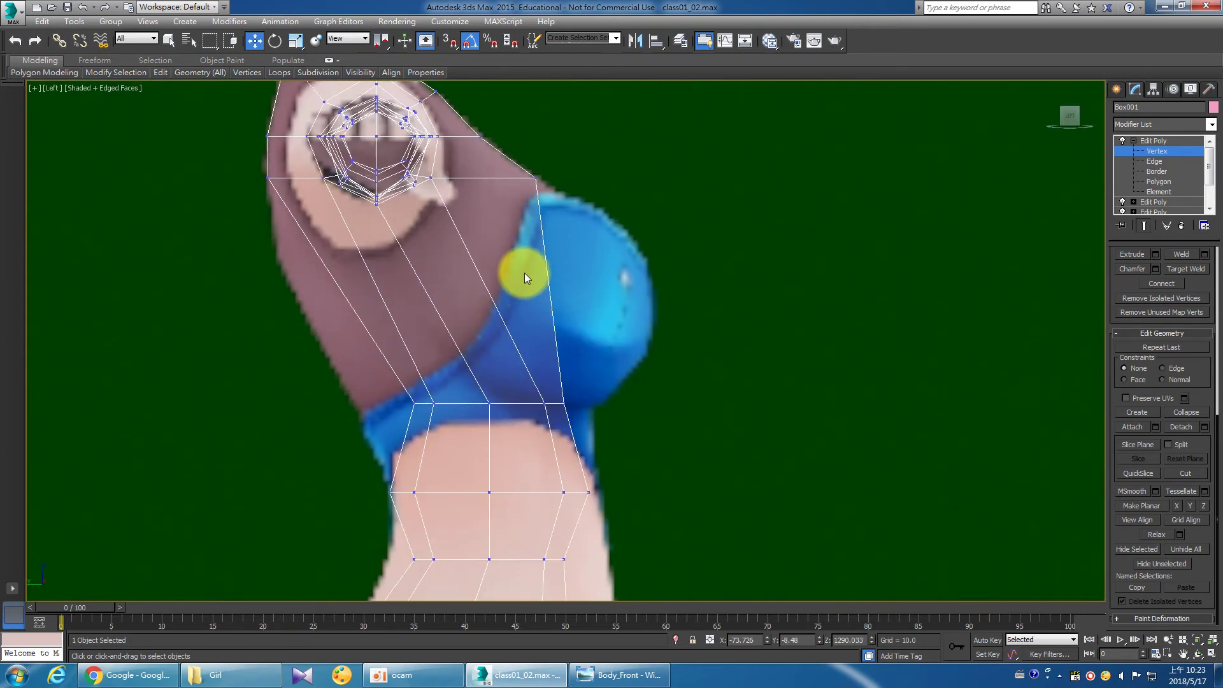
# Pull the bra band's edge vertices out to the chest outline.
pyautogui.click(549, 415)
pyautogui.moveTo(593, 410)
pyautogui.mouseDown()
pyautogui.moveTo(625, 415)
pyautogui.moveTo(615, 420)
pyautogui.mouseUp()
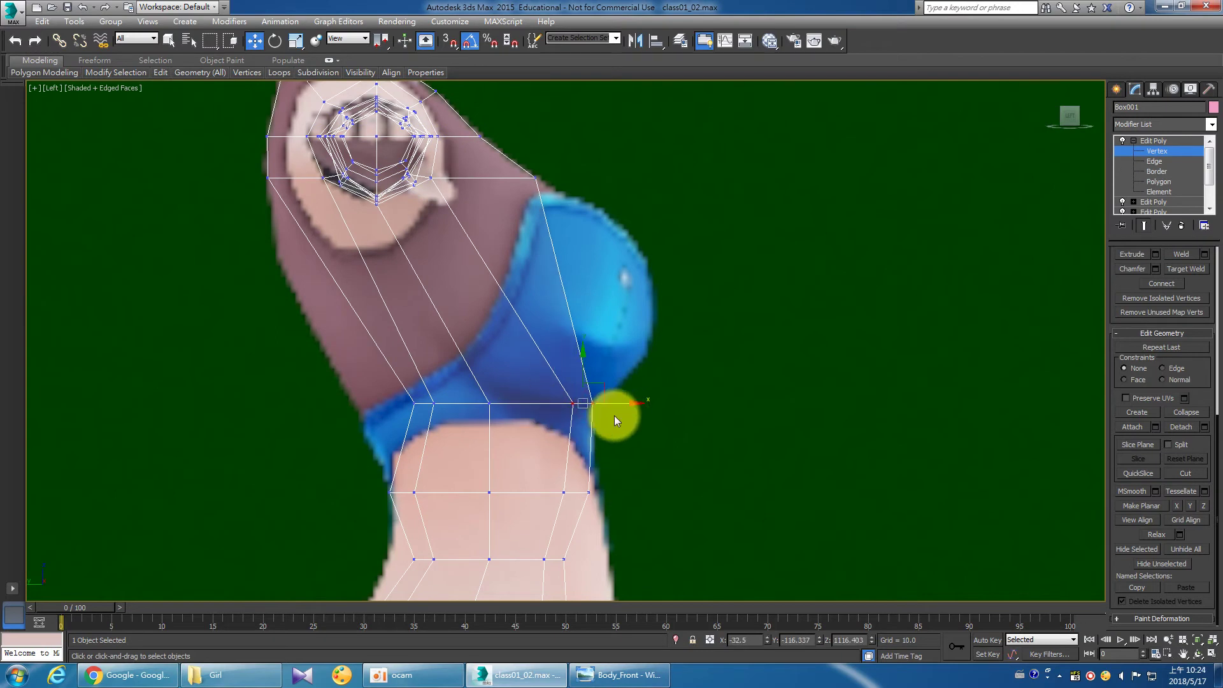
pyautogui.moveTo(401, 385)
pyautogui.mouseDown()
pyautogui.moveTo(449, 424)
pyautogui.moveTo(421, 405)
pyautogui.mouseUp()
pyautogui.moveTo(421, 405)
pyautogui.mouseDown(button='middle')
pyautogui.moveTo(480, 429)
pyautogui.moveTo(526, 327)
pyautogui.mouseUp(button='middle')
# Move the left and right waist vertices onto the side reference body edges.
pyautogui.click(526, 334)
pyautogui.moveTo(576, 336); pyautogui.dragTo(582, 336)
pyautogui.moveTo(395, 349); pyautogui.dragTo(347, 325)
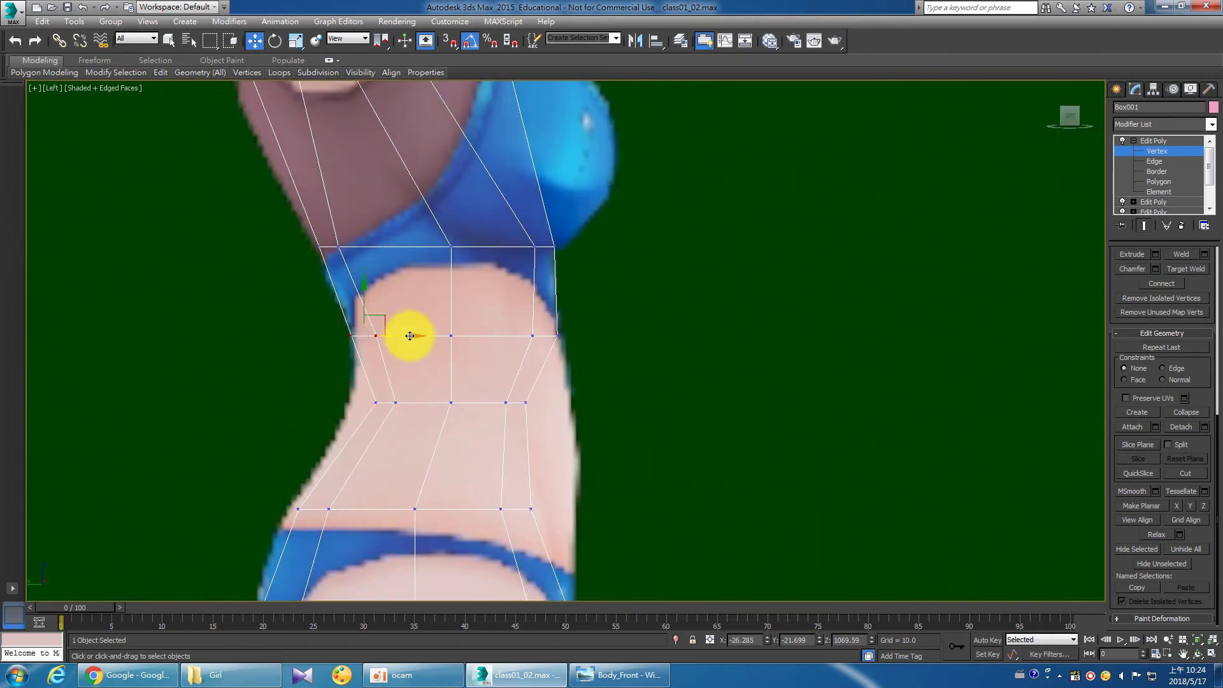
pyautogui.moveTo(361, 399); pyautogui.dragTo(365, 312, button='middle')
pyautogui.moveTo(337, 299)
pyautogui.mouseDown()
pyautogui.moveTo(423, 342)
pyautogui.moveTo(403, 319)
pyautogui.mouseUp()
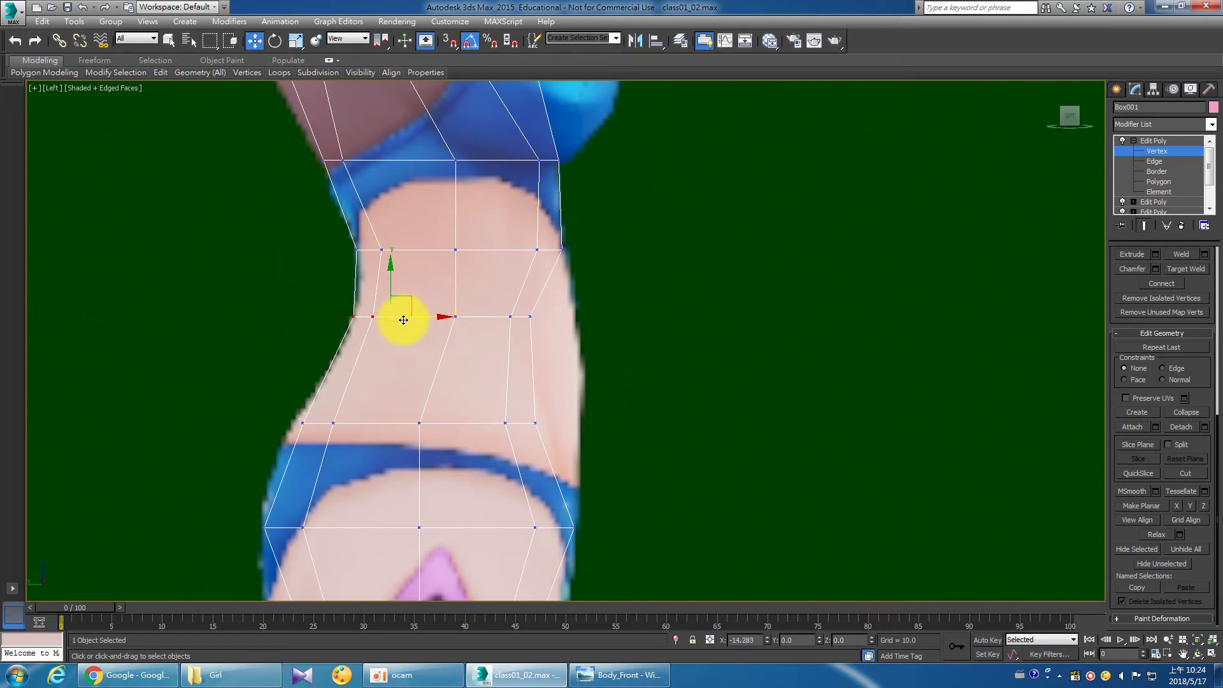
pyautogui.moveTo(489, 295)
pyautogui.mouseDown()
pyautogui.moveTo(551, 326)
pyautogui.moveTo(615, 325)
pyautogui.mouseUp()
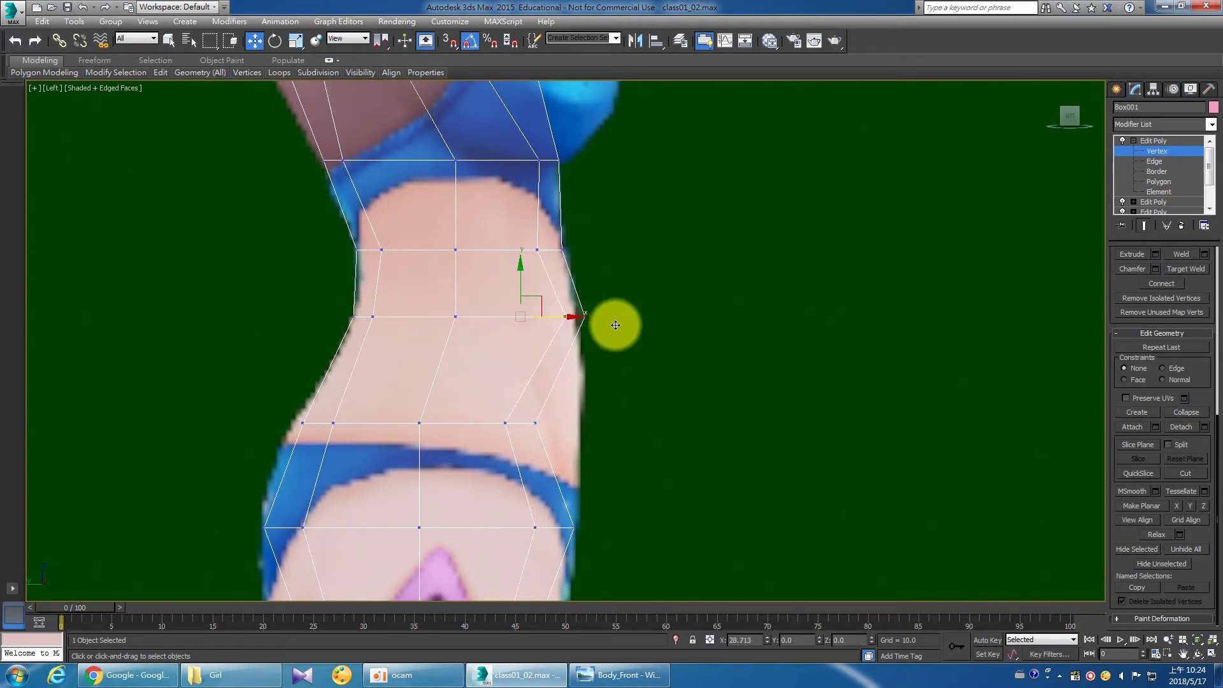
pyautogui.moveTo(525, 242)
pyautogui.mouseDown()
pyautogui.moveTo(569, 277)
pyautogui.moveTo(594, 251)
pyautogui.mouseUp()
pyautogui.moveTo(541, 302); pyautogui.dragTo(599, 319)
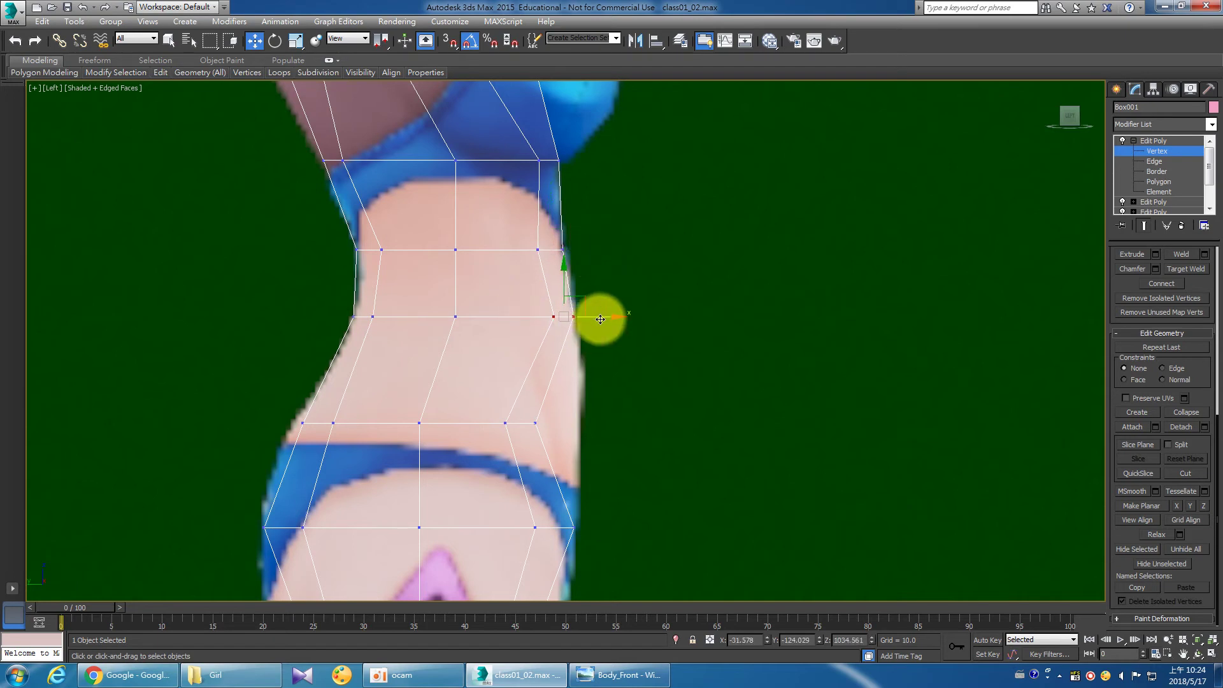
# Widen the hip vertex rows slightly outward to the hip outline.
pyautogui.moveTo(595, 316); pyautogui.dragTo(601, 342, button='middle')
pyautogui.moveTo(495, 323)
pyautogui.mouseDown()
pyautogui.moveTo(570, 361)
pyautogui.moveTo(609, 348)
pyautogui.mouseUp()
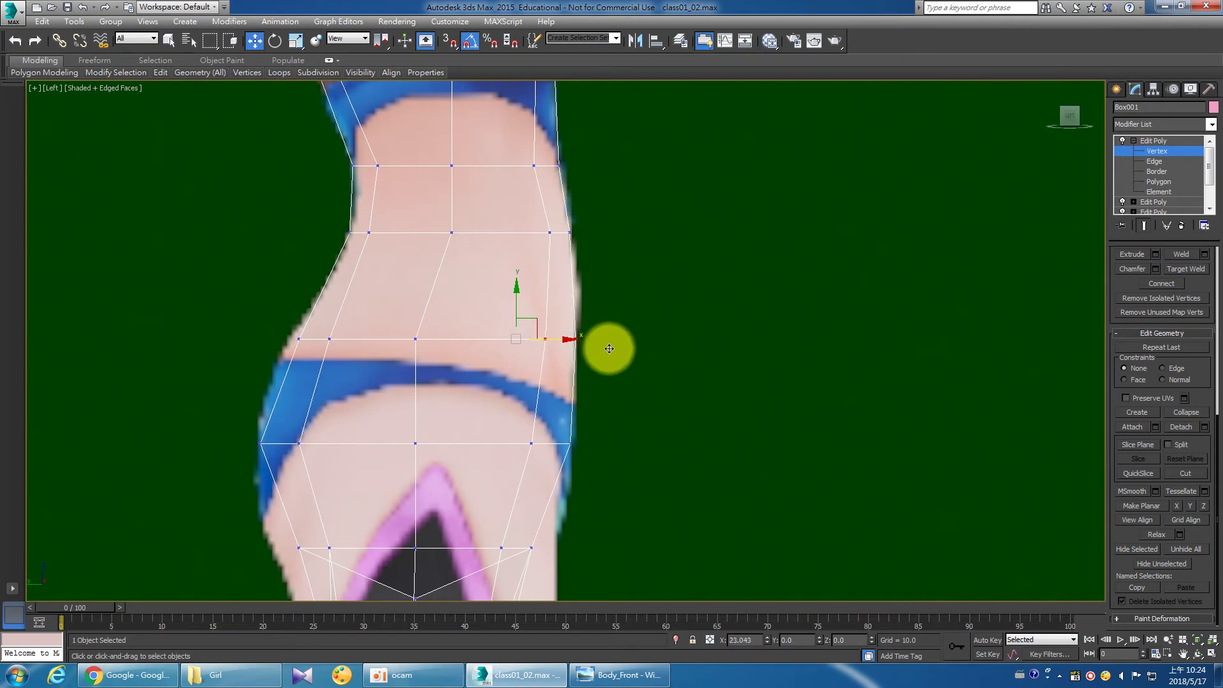
pyautogui.moveTo(240, 308)
pyautogui.mouseDown()
pyautogui.moveTo(354, 344)
pyautogui.moveTo(345, 334)
pyautogui.mouseUp()
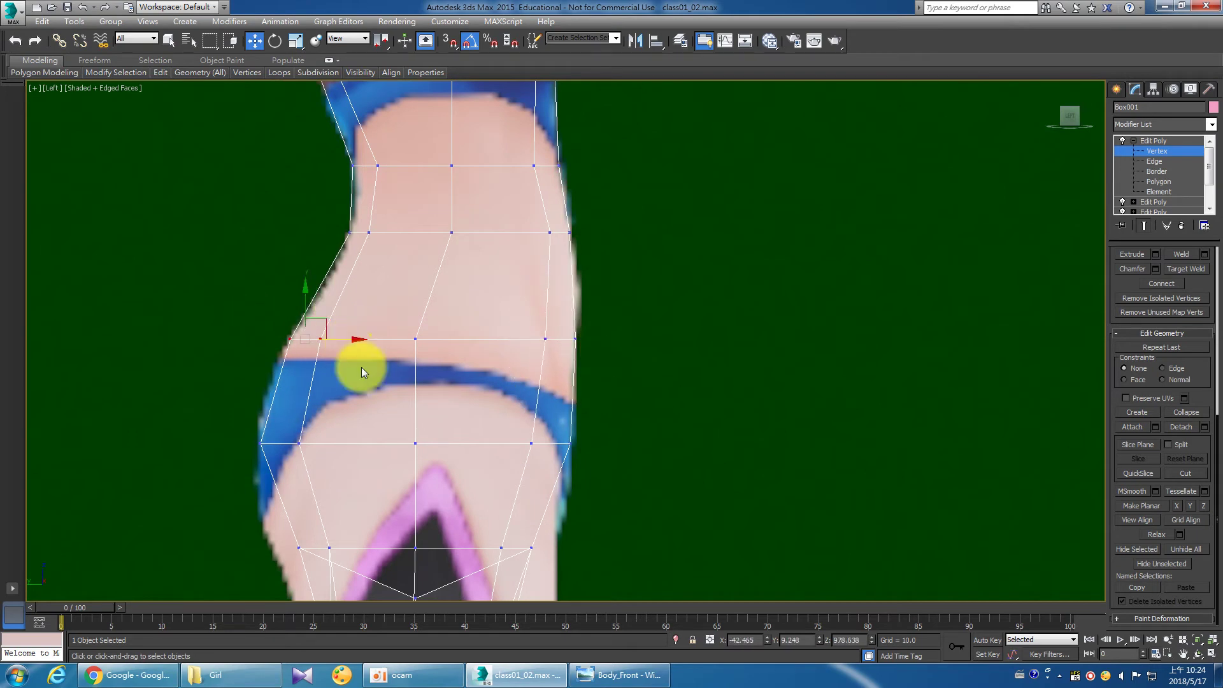
pyautogui.moveTo(361, 367); pyautogui.dragTo(288, 296, button='middle')
pyautogui.moveTo(322, 366); pyautogui.dragTo(323, 363)
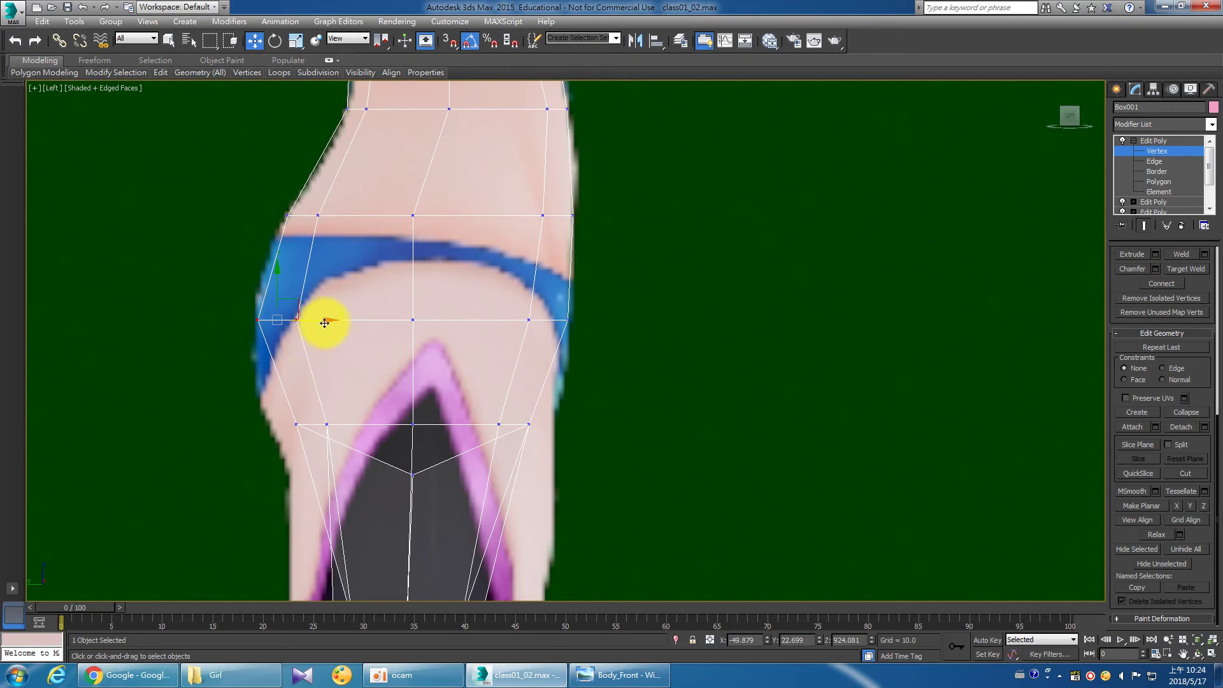
# Move the upper thigh's left and right vertices out to the reference edges.
pyautogui.moveTo(500, 286)
pyautogui.mouseDown()
pyautogui.moveTo(591, 348)
pyautogui.moveTo(595, 323)
pyautogui.mouseUp()
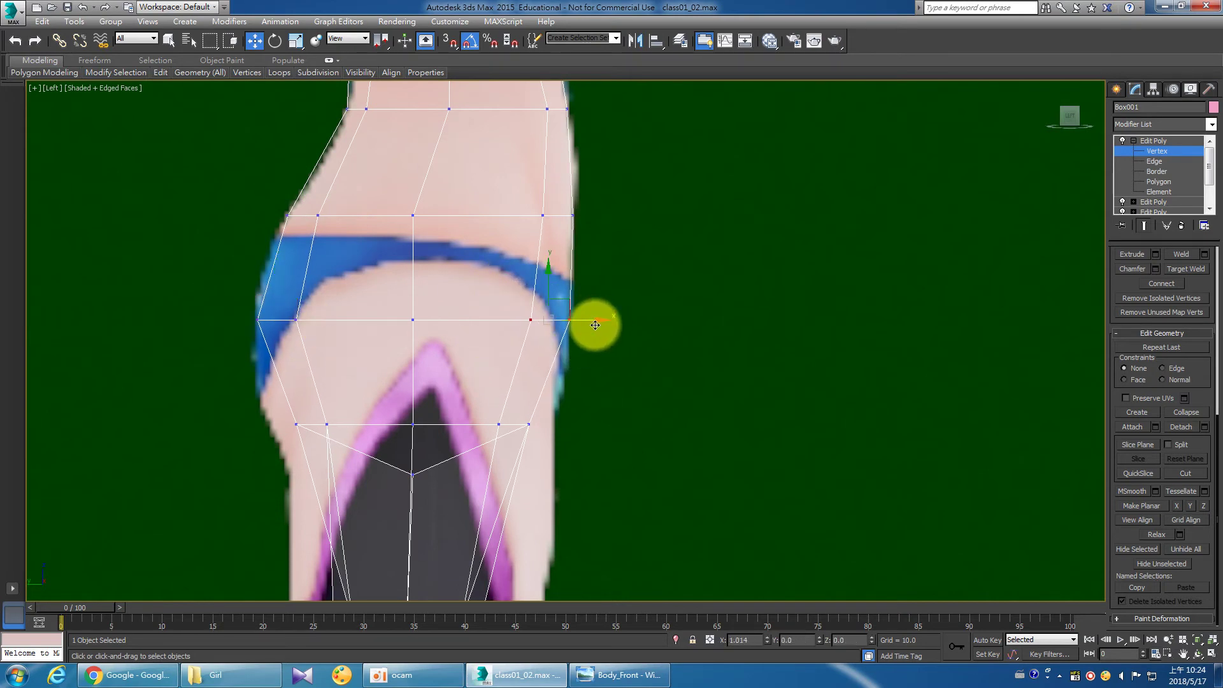
pyautogui.moveTo(583, 430); pyautogui.dragTo(471, 284, button='middle')
pyautogui.moveTo(466, 273); pyautogui.dragTo(564, 343)
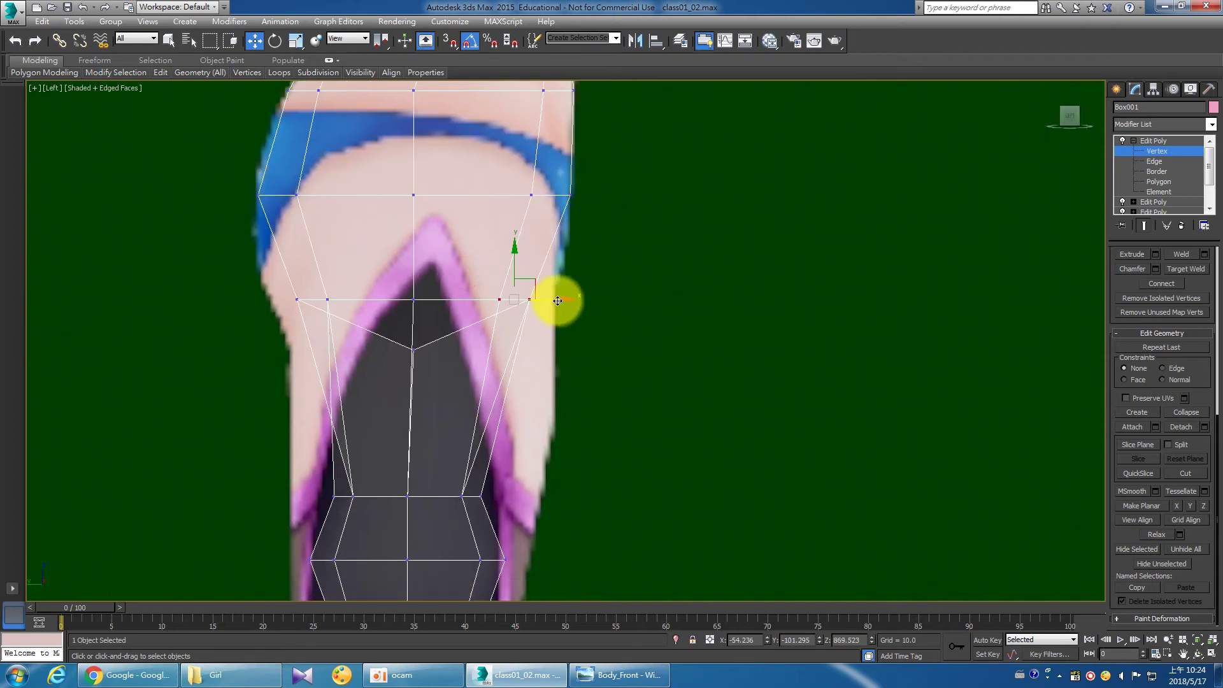
pyautogui.moveTo(560, 297); pyautogui.dragTo(581, 301)
pyautogui.moveTo(255, 287)
pyautogui.mouseDown()
pyautogui.moveTo(356, 309)
pyautogui.moveTo(331, 303)
pyautogui.mouseUp()
# Align the lower leg rows' left and right vertices with the leg outline.
pyautogui.moveTo(336, 429); pyautogui.dragTo(355, 273, button='middle')
pyautogui.moveTo(284, 306)
pyautogui.mouseDown()
pyautogui.moveTo(375, 365)
pyautogui.moveTo(381, 345)
pyautogui.mouseUp()
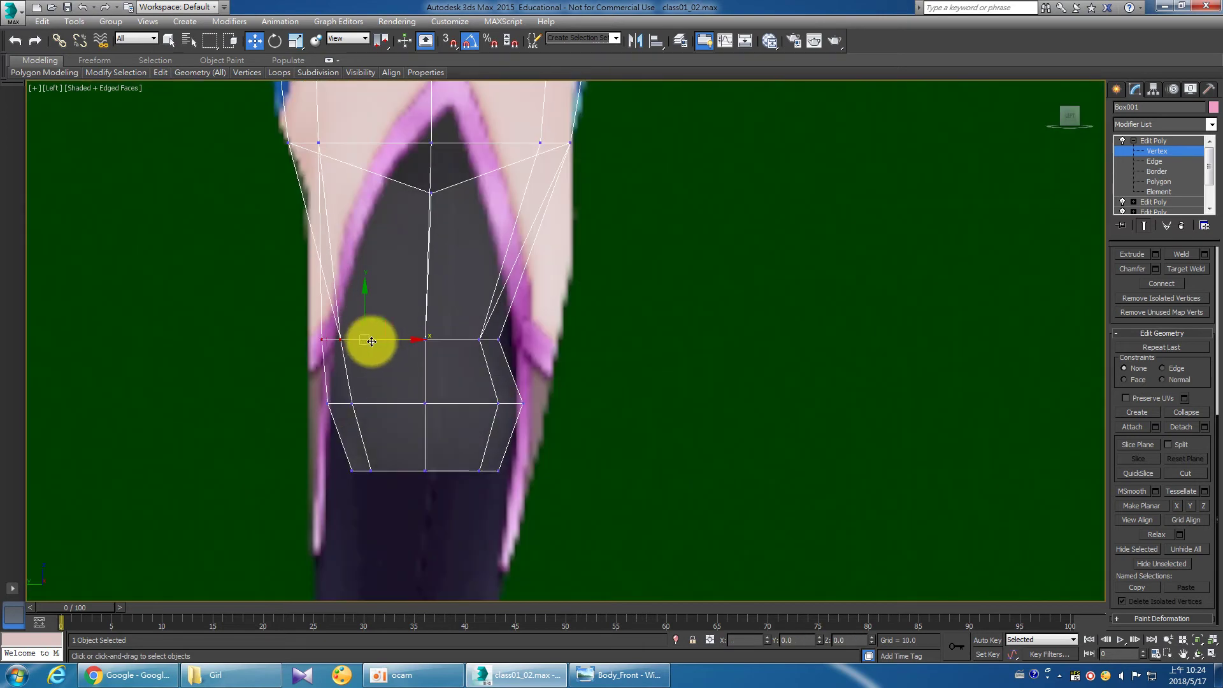
pyautogui.moveTo(460, 323)
pyautogui.mouseDown()
pyautogui.moveTo(525, 353)
pyautogui.moveTo(585, 351)
pyautogui.mouseUp()
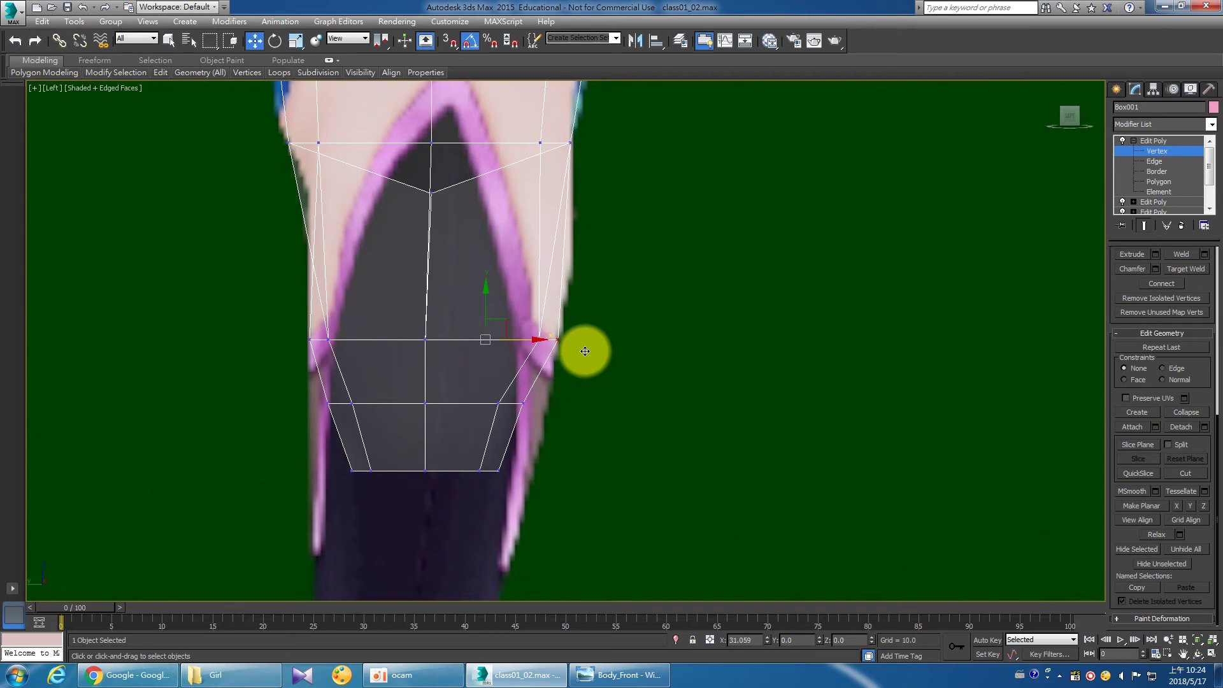
pyautogui.click(586, 345)
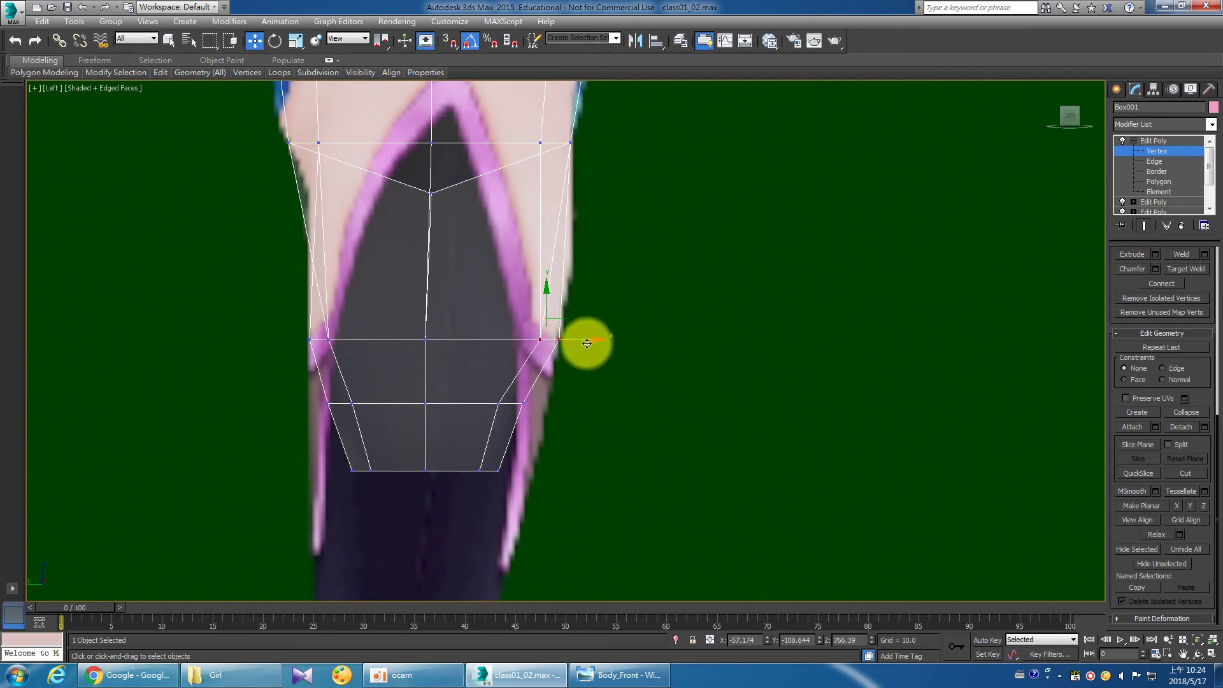
pyautogui.click(498, 403)
pyautogui.moveTo(549, 404); pyautogui.dragTo(568, 407)
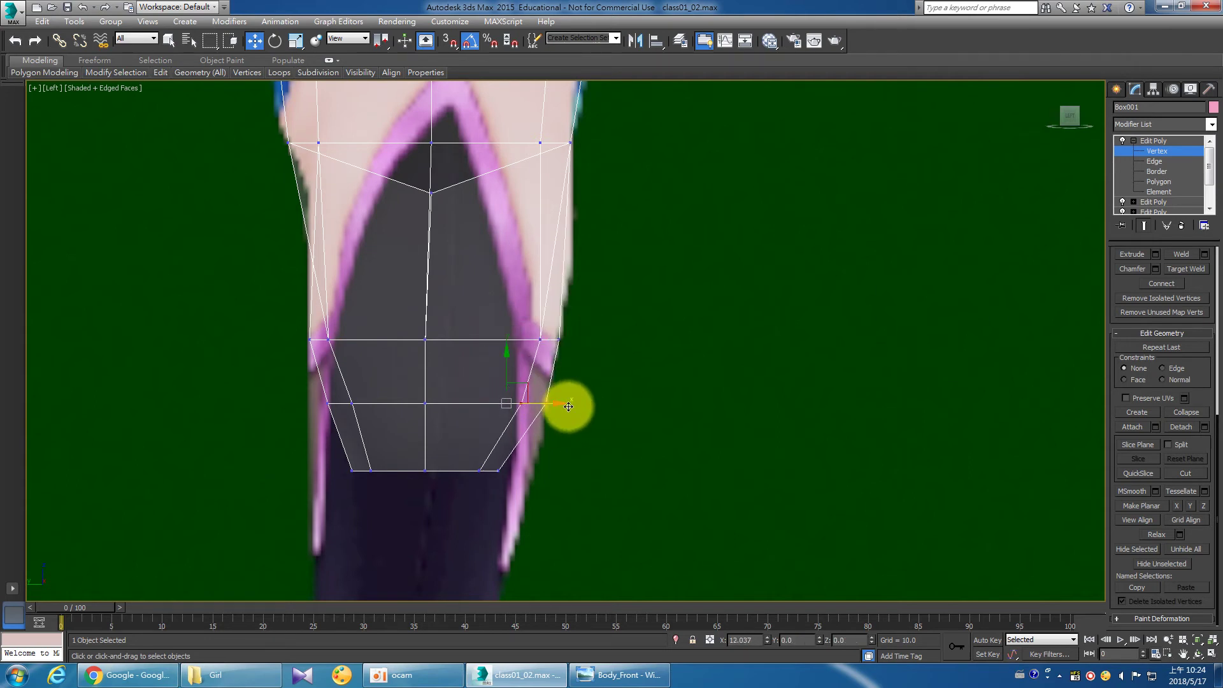
pyautogui.moveTo(295, 395)
pyautogui.mouseDown()
pyautogui.moveTo(363, 420)
pyautogui.moveTo(363, 408)
pyautogui.mouseUp()
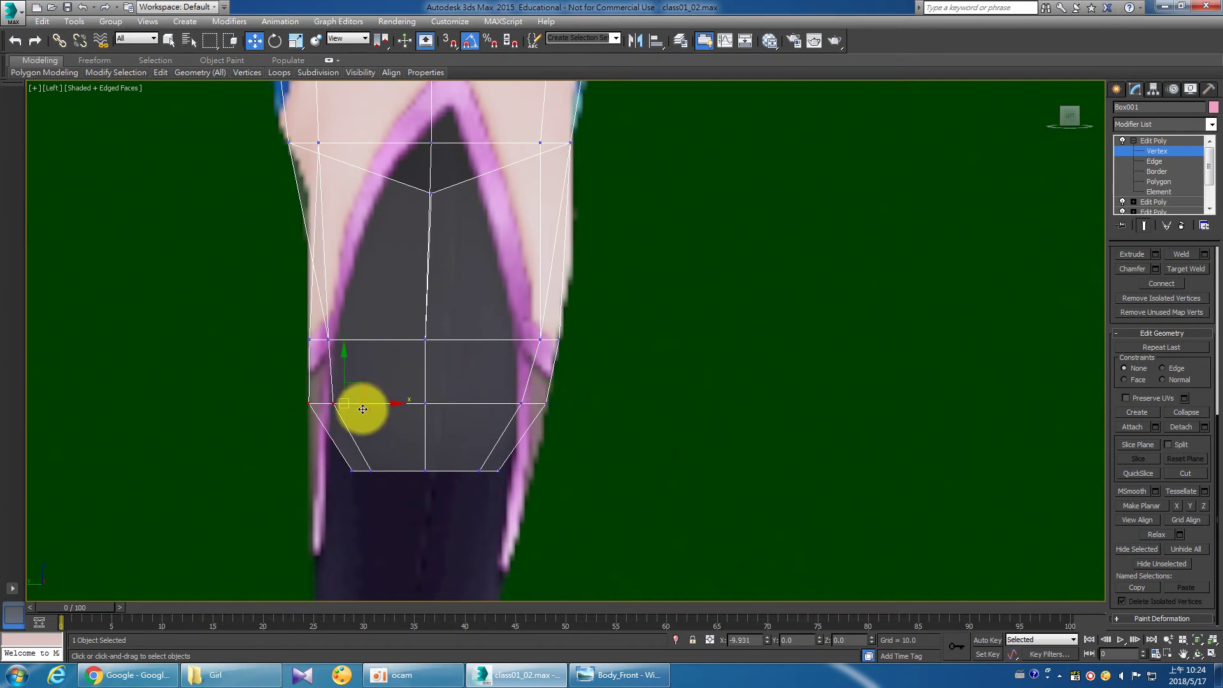
# Slide the bottom and middle thigh vertices onto the reference outline.
pyautogui.moveTo(322, 456)
pyautogui.mouseDown()
pyautogui.moveTo(399, 482)
pyautogui.moveTo(363, 469)
pyautogui.mouseUp()
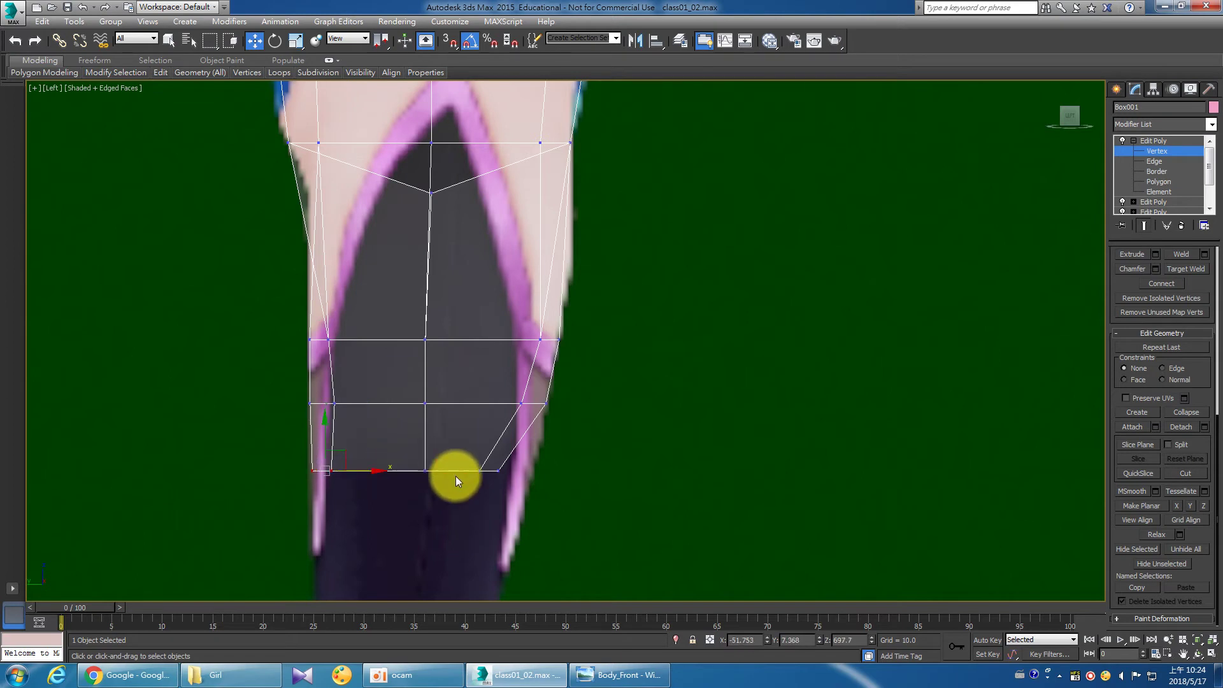
pyautogui.moveTo(467, 464)
pyautogui.mouseDown()
pyautogui.moveTo(512, 487)
pyautogui.moveTo(549, 481)
pyautogui.mouseUp()
pyautogui.moveTo(496, 385); pyautogui.dragTo(534, 420)
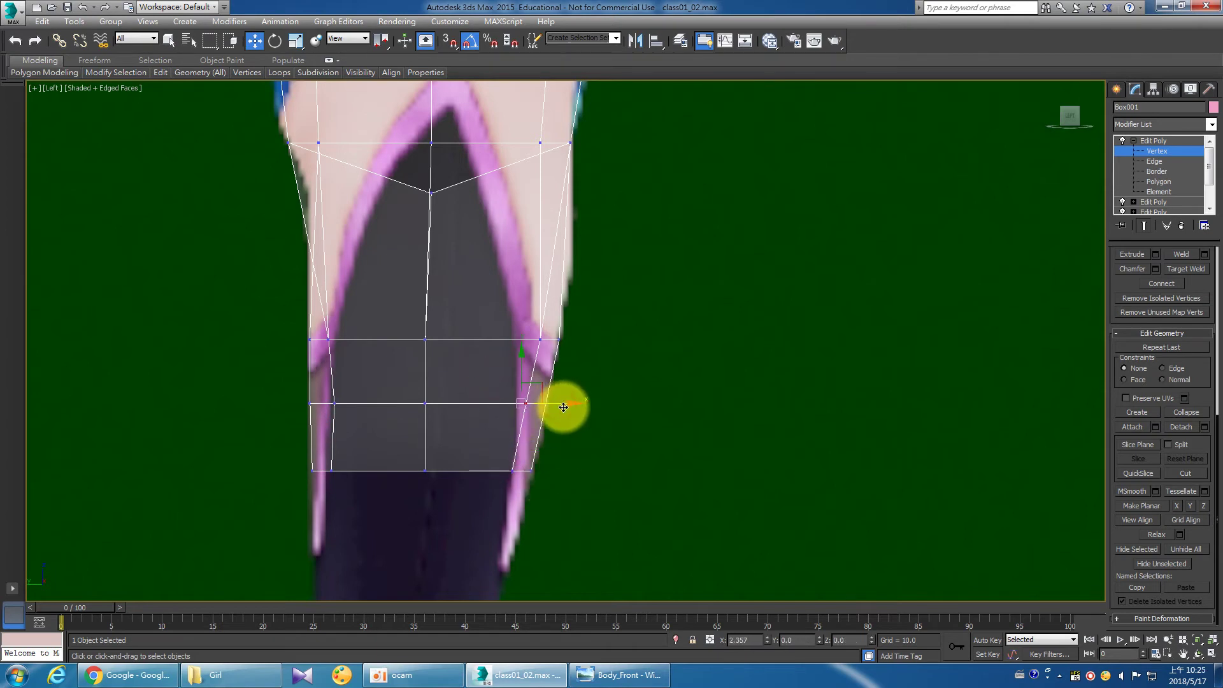
pyautogui.moveTo(563, 407); pyautogui.dragTo(565, 407)
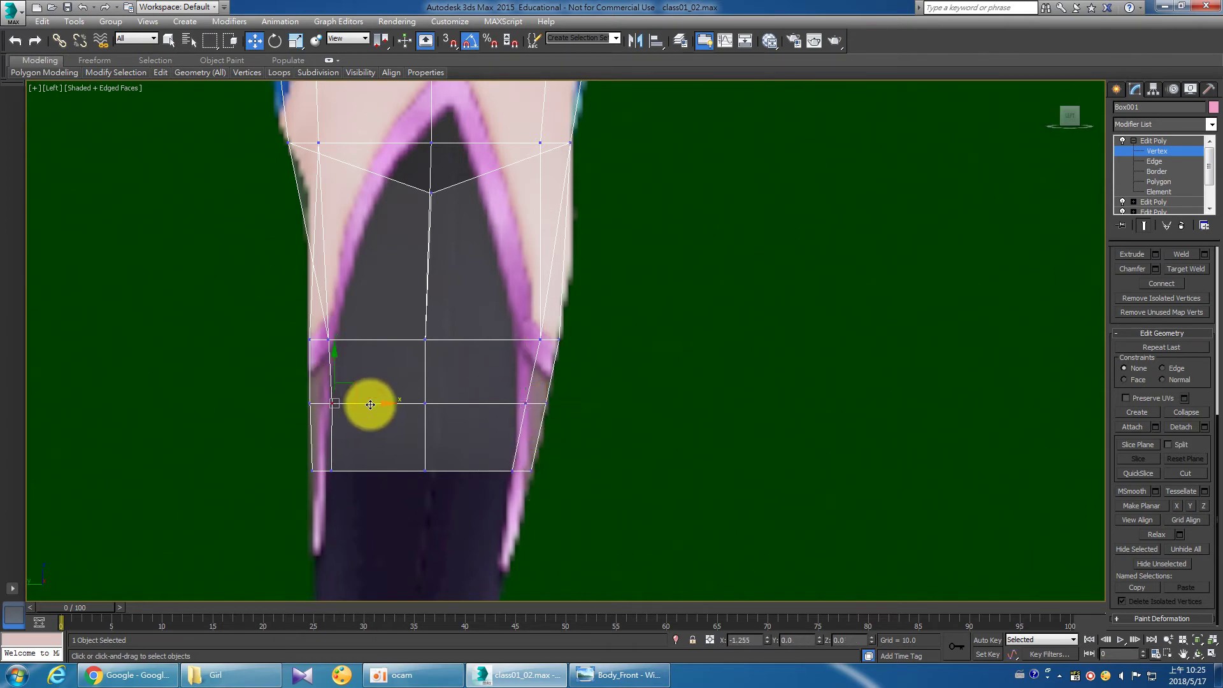
pyautogui.moveTo(370, 404); pyautogui.dragTo(418, 405)
# Pull the waist vertex onto the silhouette, clear the selection, and restore four views.
pyautogui.scroll(-4, 593, 453)
pyautogui.scroll(-2, 592, 452)
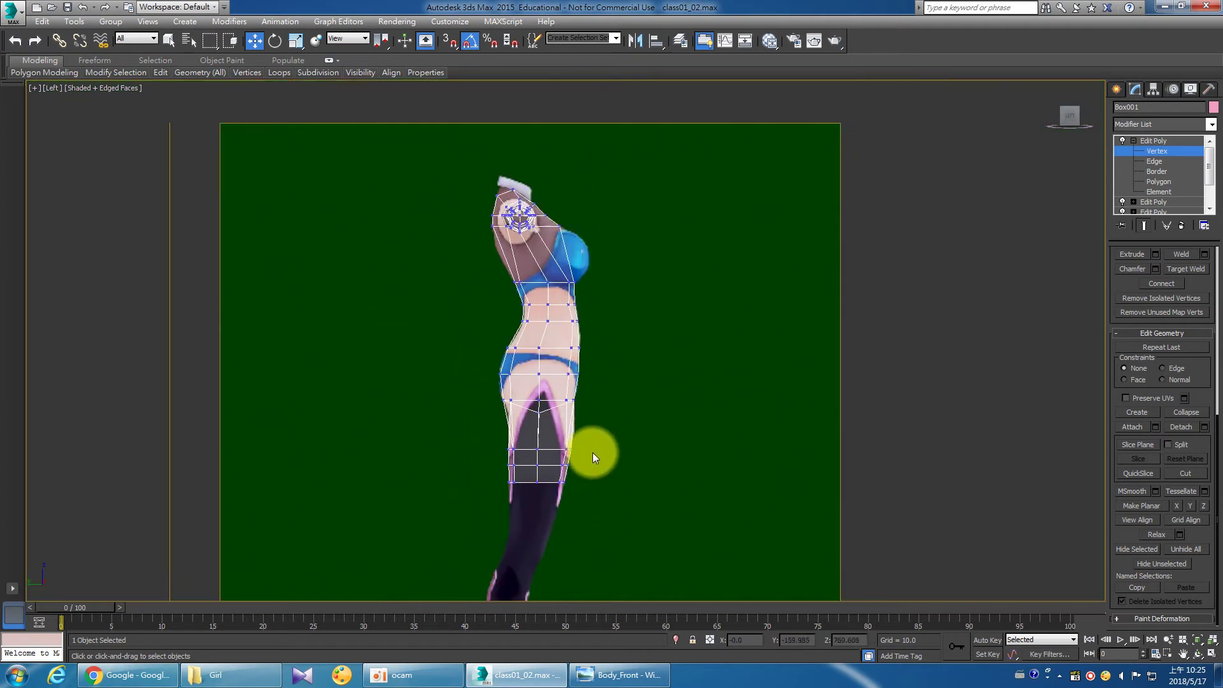
pyautogui.scroll(1, 592, 452)
pyautogui.scroll(1, 570, 412)
pyautogui.scroll(2, 564, 373)
pyautogui.scroll(1, 551, 396)
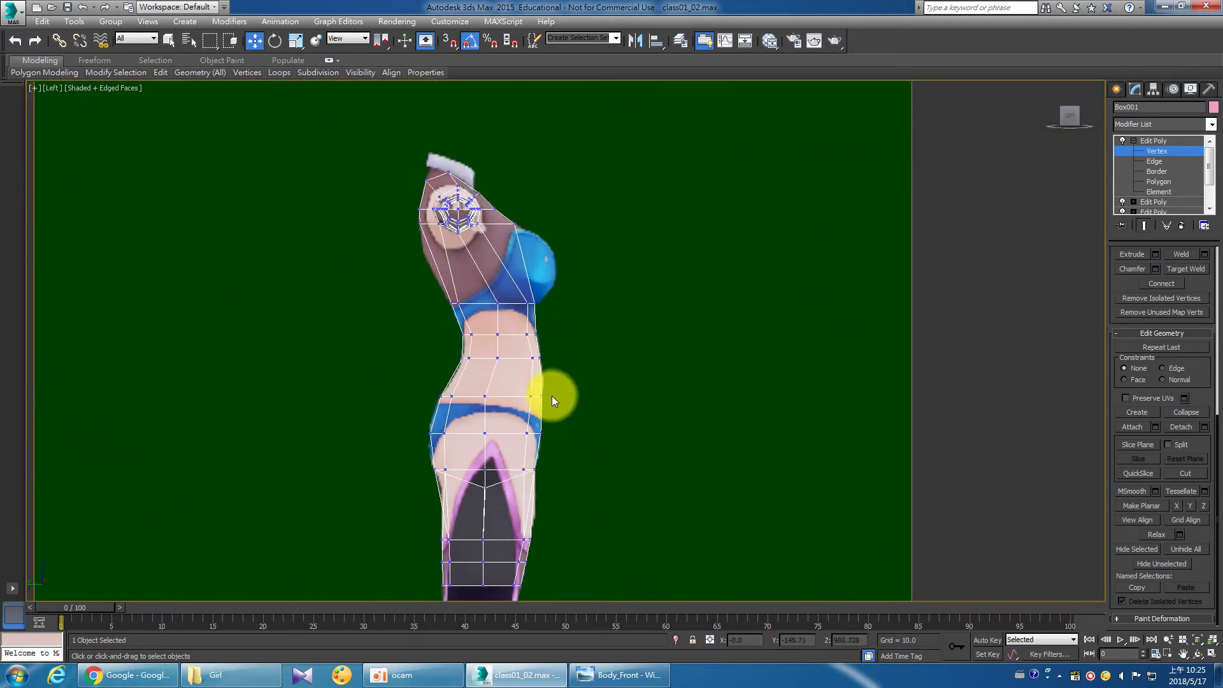
pyautogui.scroll(4, 540, 361)
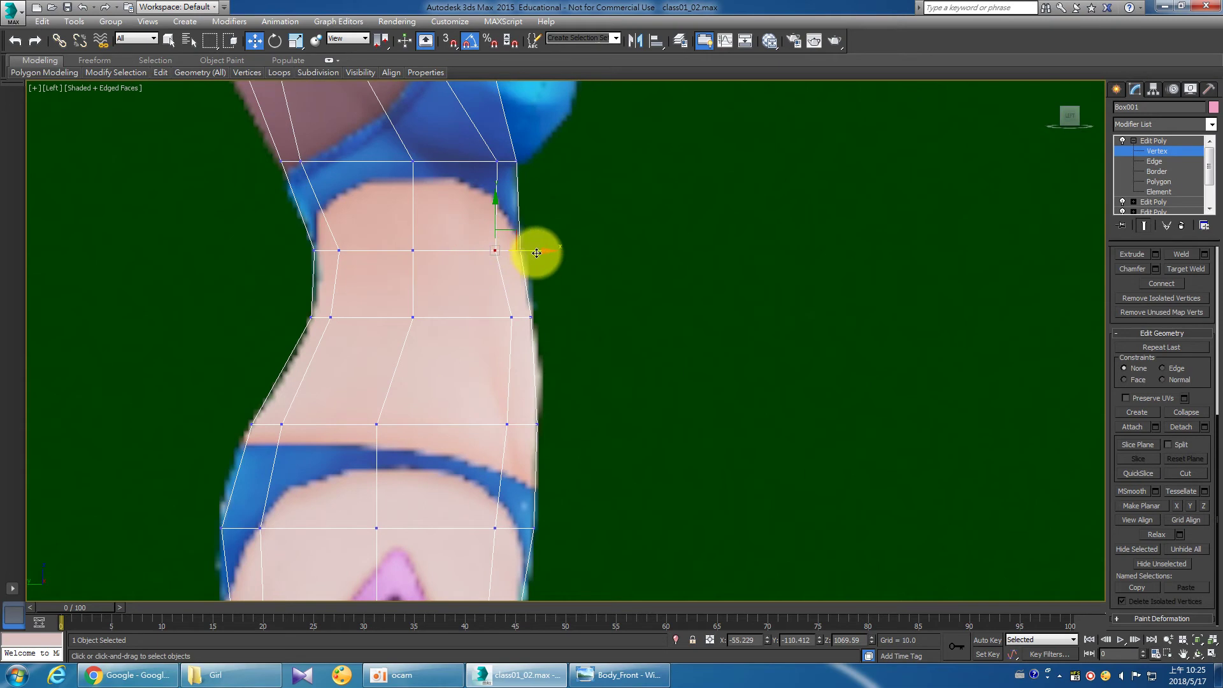
pyautogui.moveTo(542, 254); pyautogui.dragTo(542, 254)
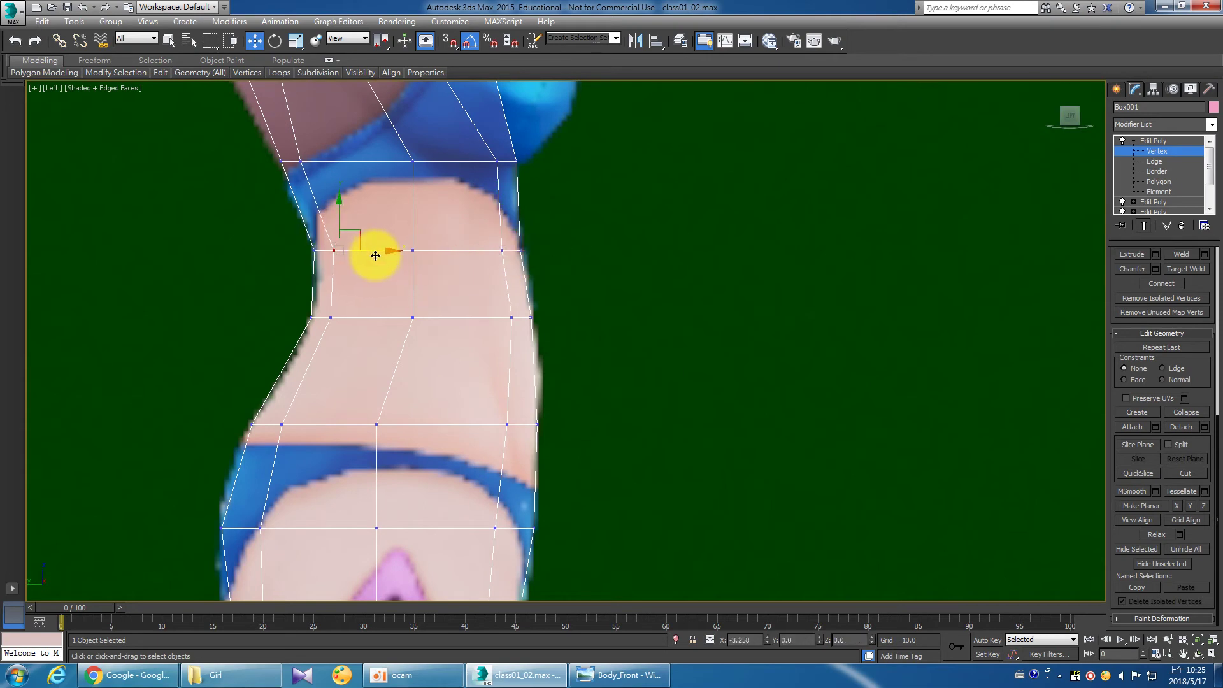
pyautogui.click(391, 293)
pyautogui.scroll(-2, 534, 422)
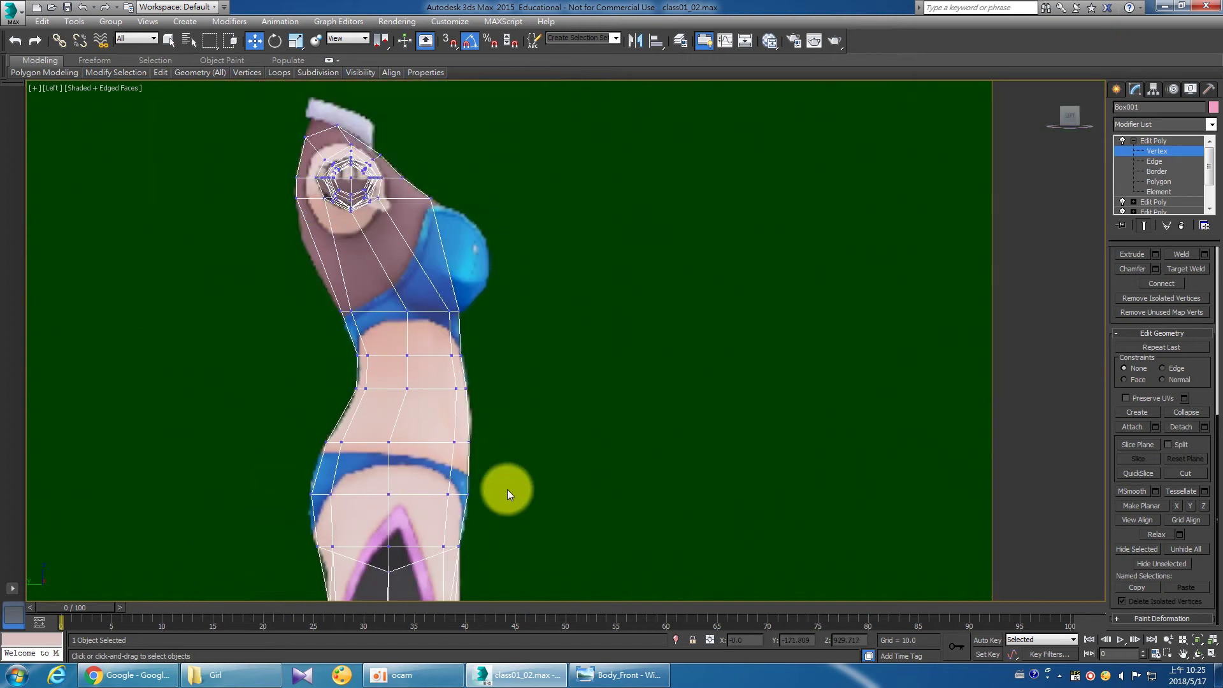
pyautogui.scroll(-1, 507, 489)
pyautogui.scroll(-2, 483, 391)
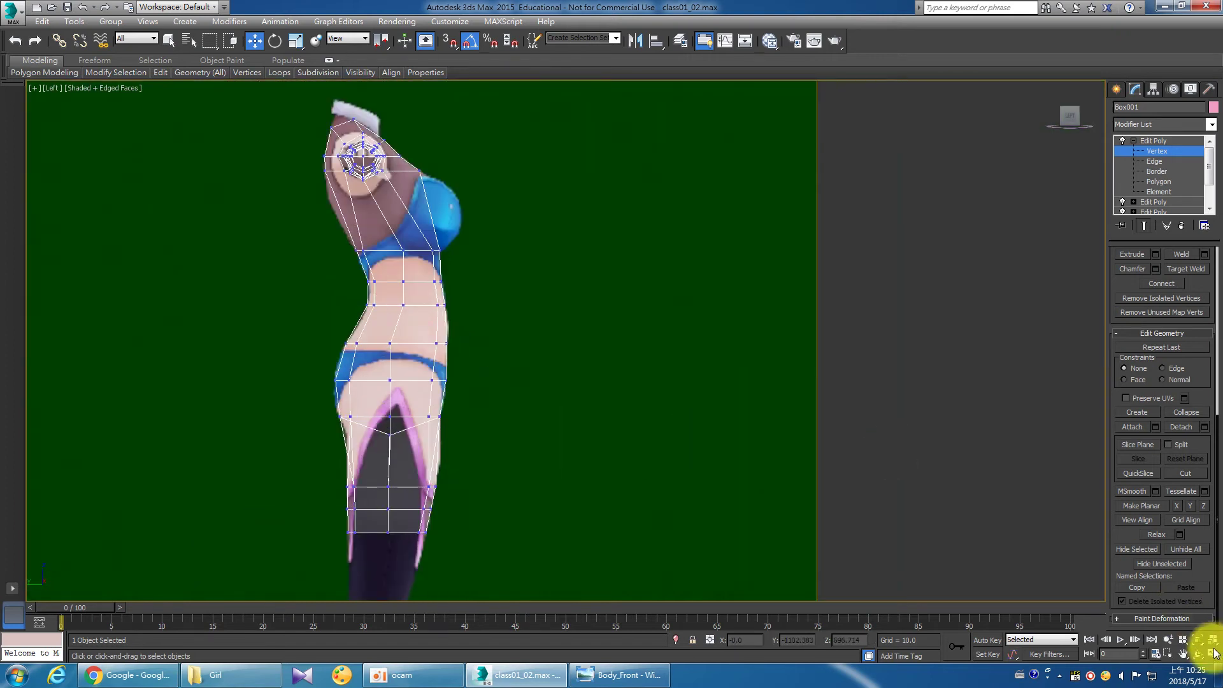
pyautogui.click(1215, 653)
# Review the body mesh by orbiting the Perspective view and panning the Front and Left views.
pyautogui.keyDown('alt'); pyautogui.moveTo(1106, 559); pyautogui.dragTo(915, 483, button='middle'); pyautogui.keyUp('alt')
pyautogui.click(1210, 653)
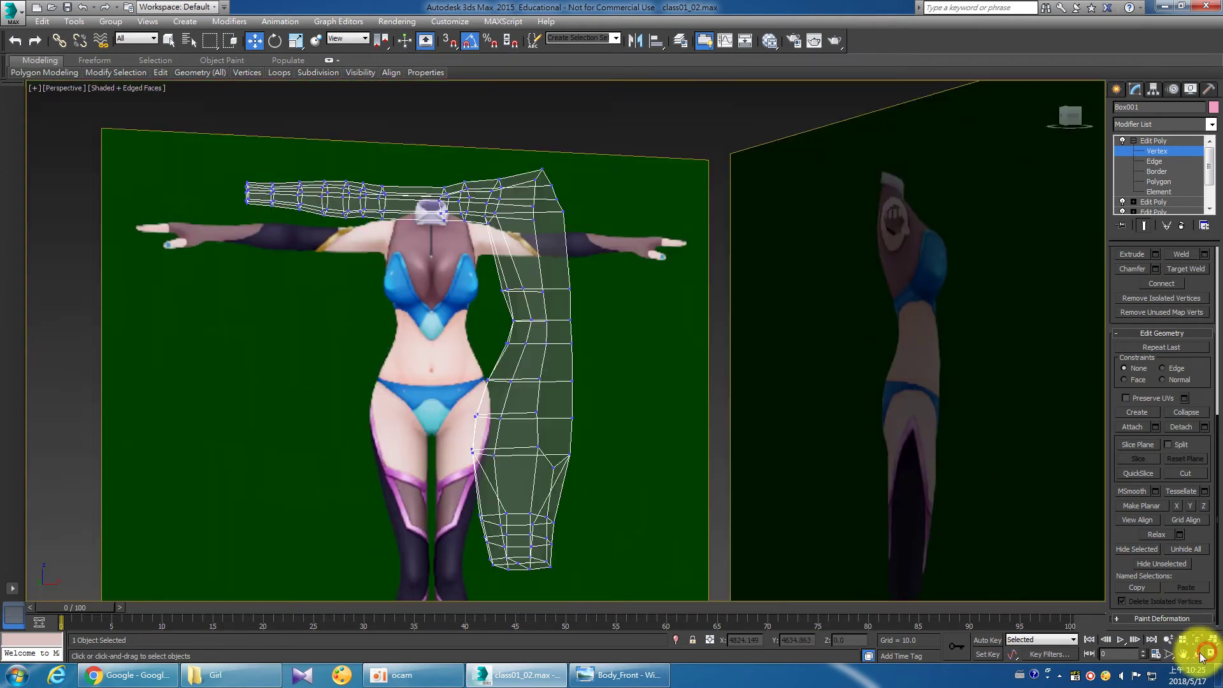
pyautogui.moveTo(658, 407)
pyautogui.mouseDown()
pyautogui.moveTo(605, 404)
pyautogui.moveTo(667, 406)
pyautogui.moveTo(634, 426)
pyautogui.mouseUp()
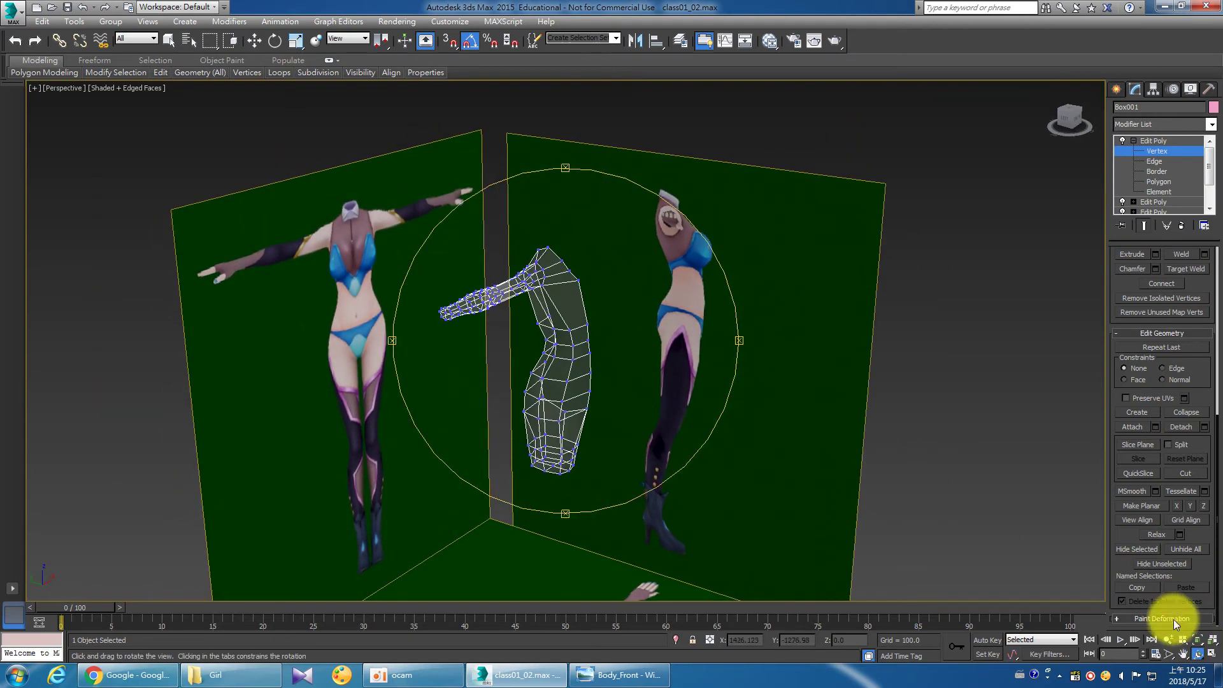
pyautogui.click(1210, 653)
pyautogui.click(879, 287)
pyautogui.scroll(2, 845, 273)
pyautogui.scroll(-4, 833, 264)
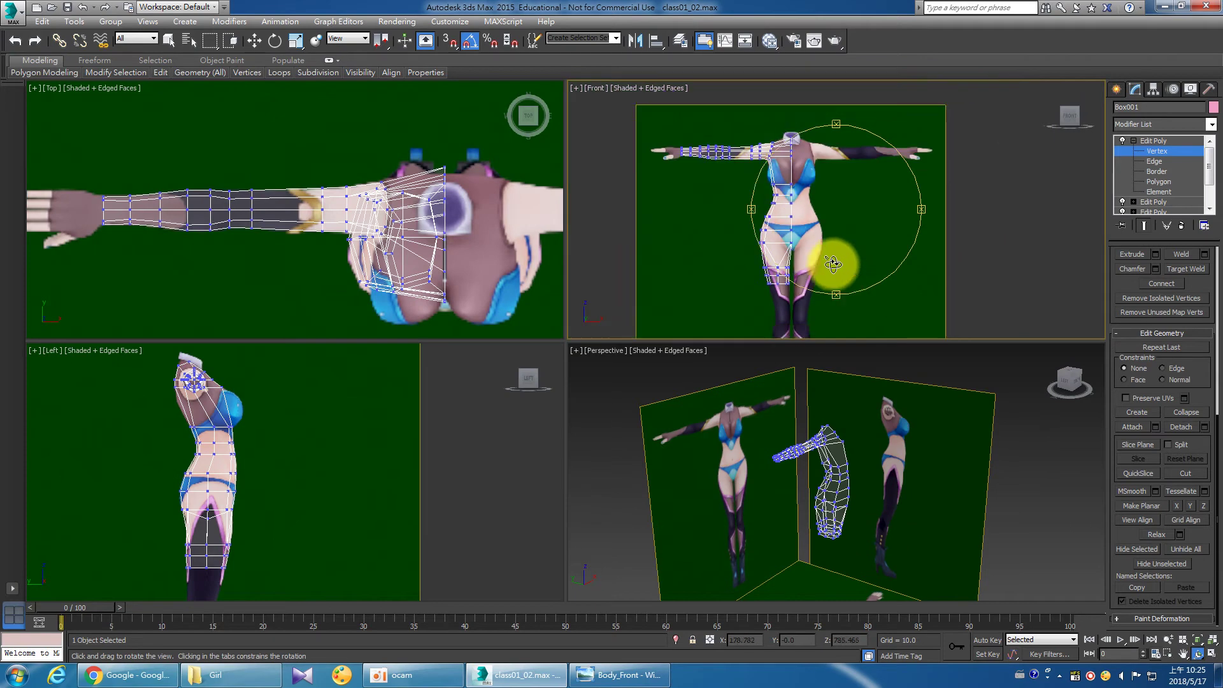
pyautogui.moveTo(833, 263); pyautogui.dragTo(842, 276, button='middle')
pyautogui.click(382, 492)
pyautogui.moveTo(382, 492); pyautogui.dragTo(415, 485, button='middle')
pyautogui.rightClick(416, 485)
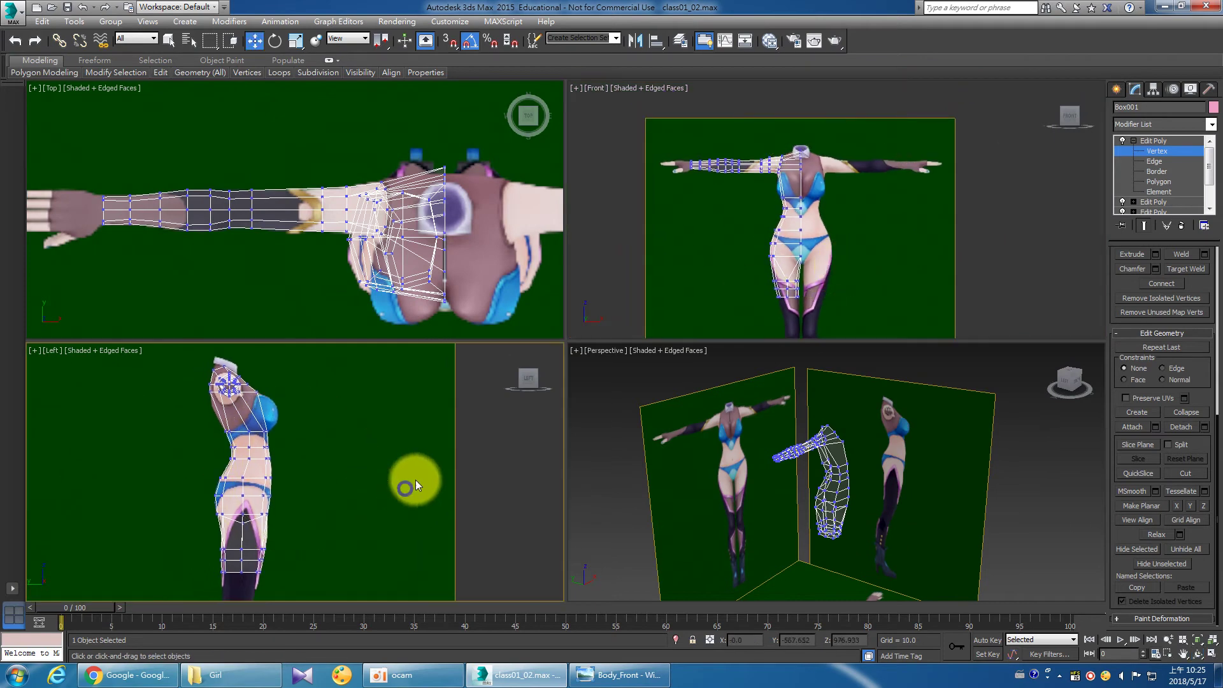
# Return Box001 to object level with Select Object and reframe the four viewports.
pyautogui.click(1158, 141)
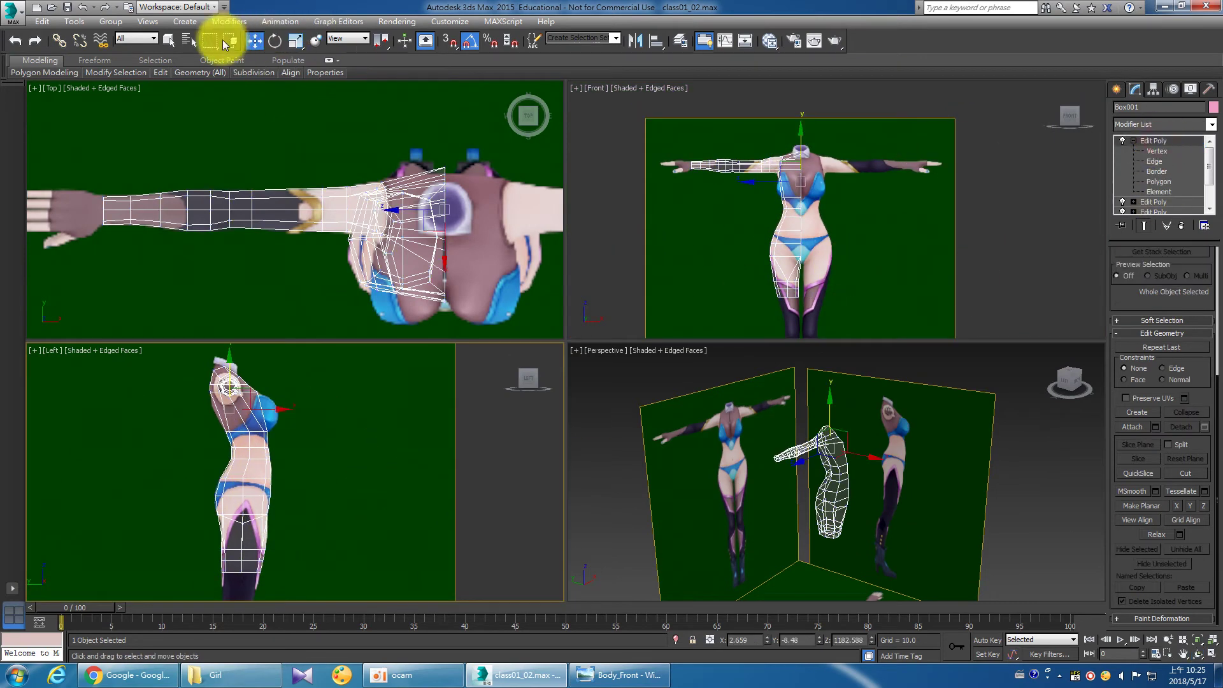
pyautogui.click(170, 40)
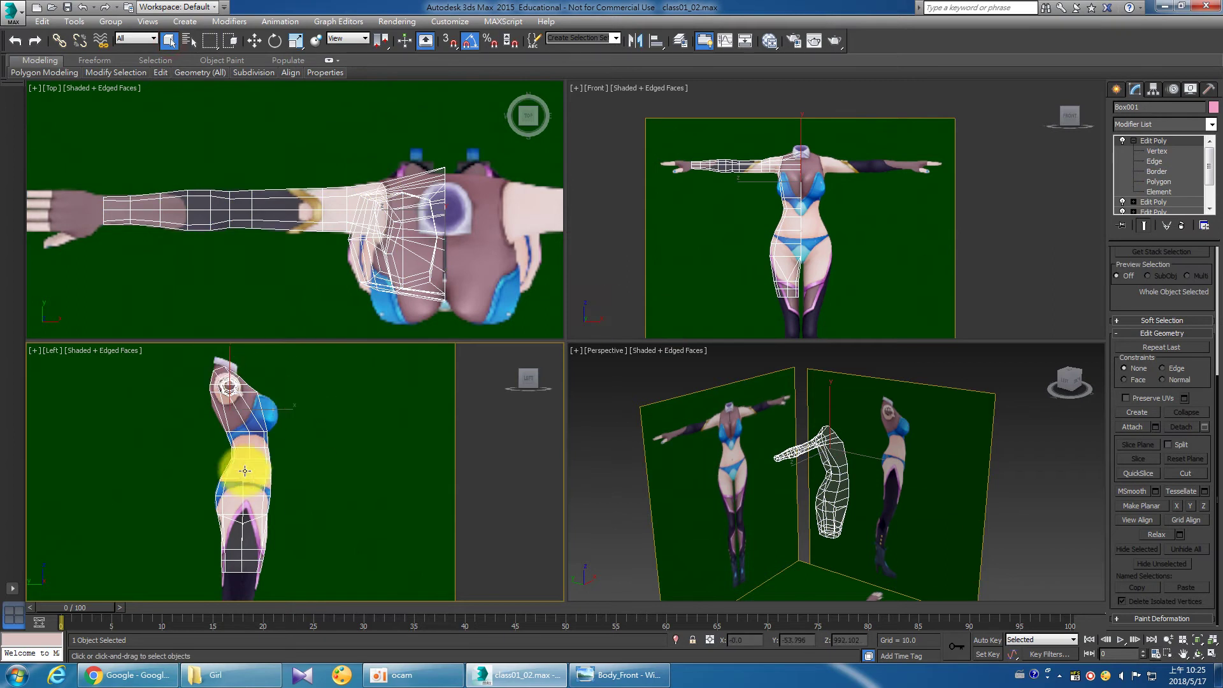
pyautogui.keyDown('alt'); pyautogui.moveTo(753, 469); pyautogui.dragTo(844, 489, button='middle'); pyautogui.keyUp('alt')
pyautogui.moveTo(827, 295); pyautogui.dragTo(851, 259, button='middle')
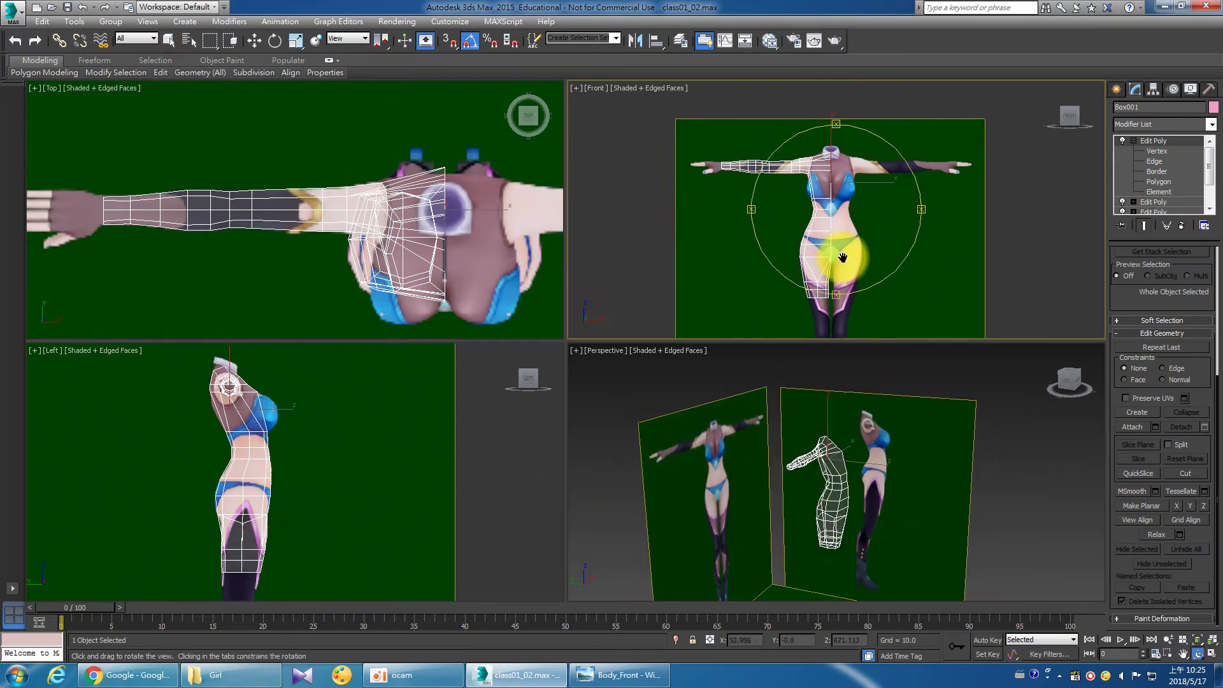
pyautogui.moveTo(437, 273); pyautogui.dragTo(445, 273, button='middle')
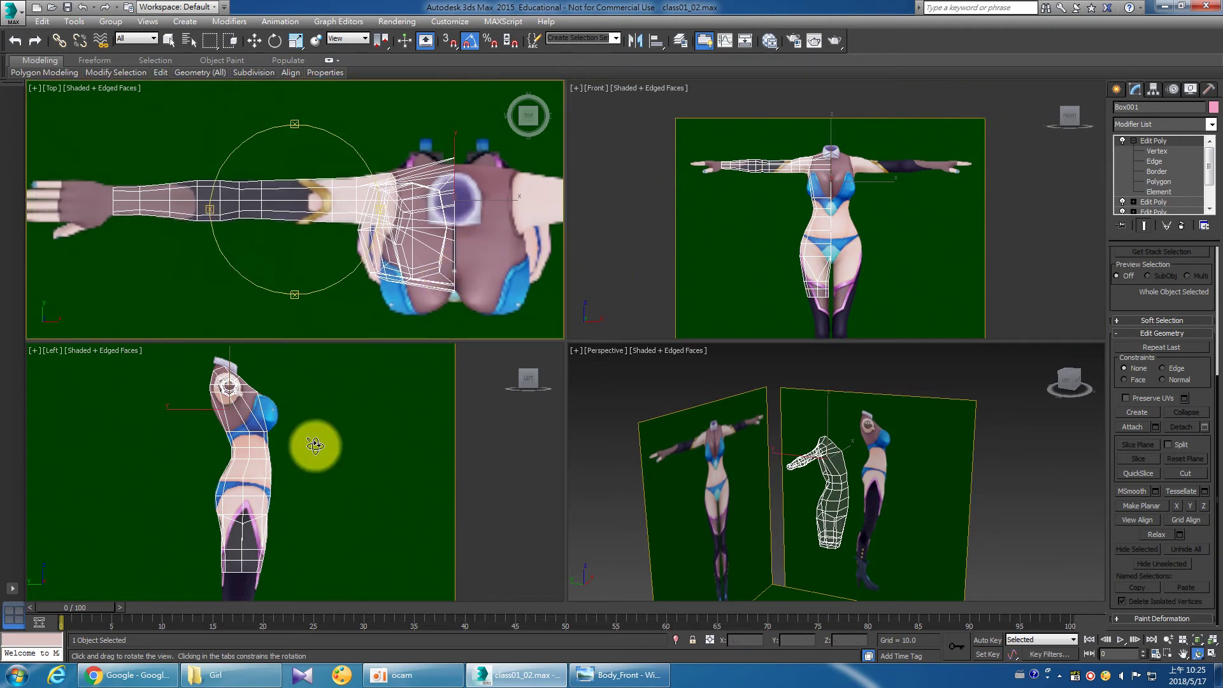
pyautogui.moveTo(314, 445); pyautogui.dragTo(322, 448, button='middle')
pyautogui.rightClick(322, 448)
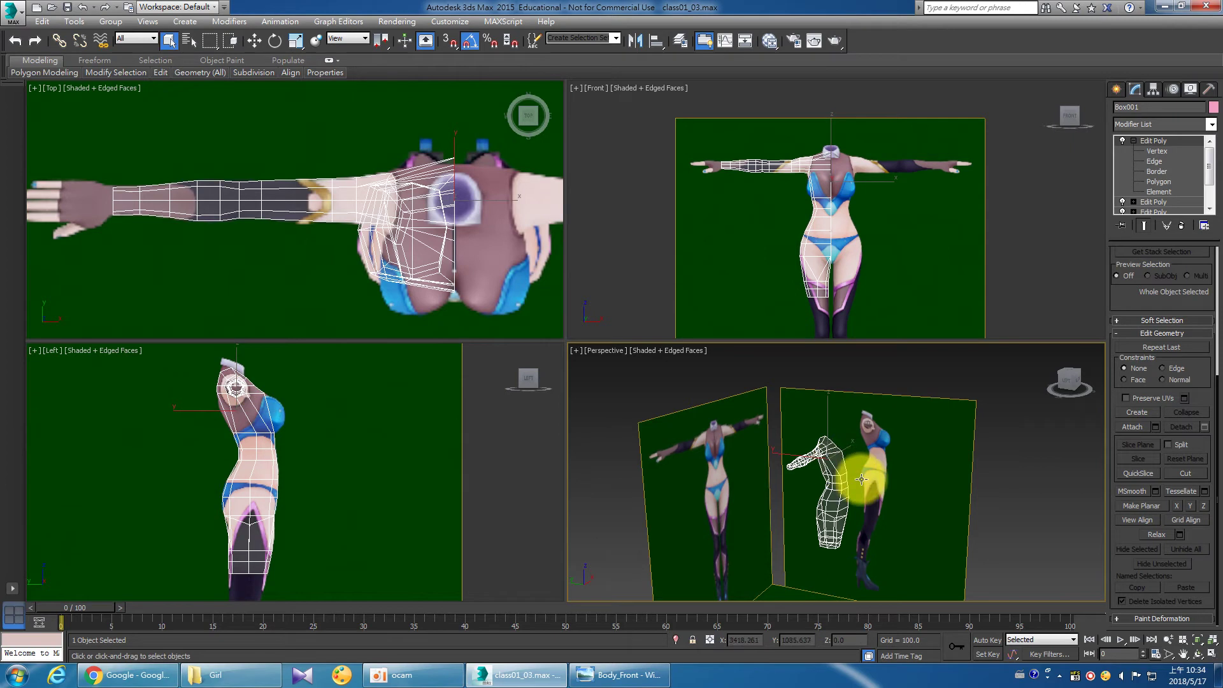
# Check the existing top Edit Poly modifier by toggling it off and back on.
pyautogui.click(1152, 126)
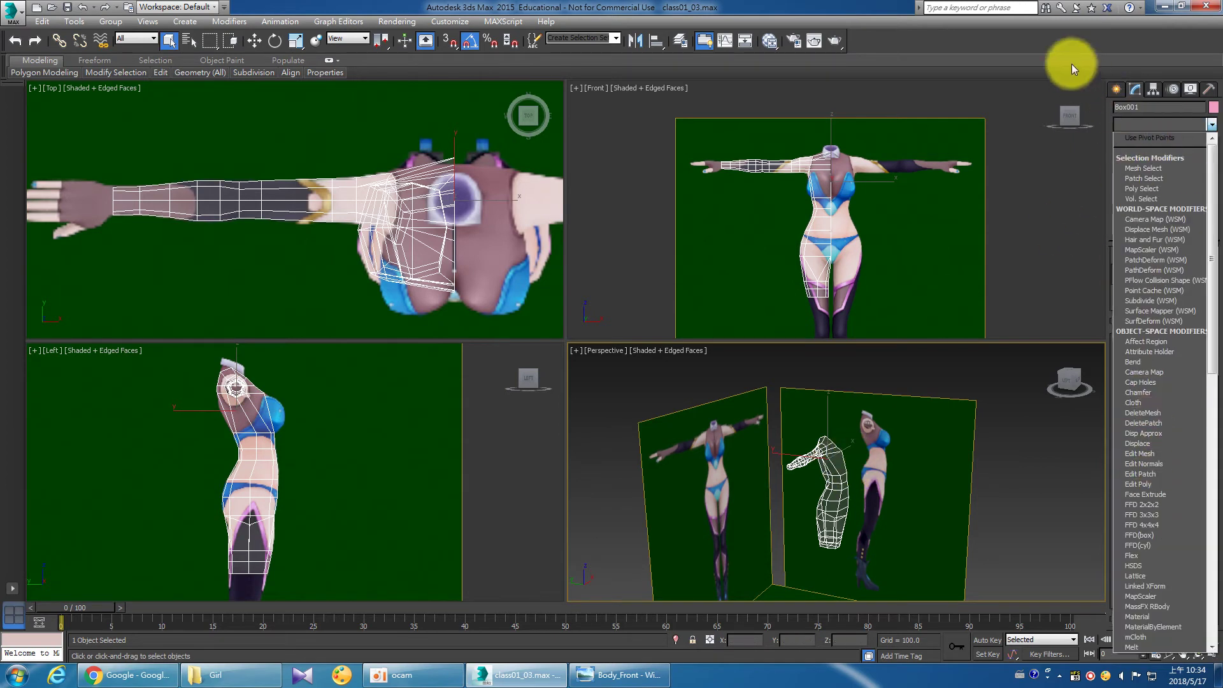
pyautogui.click(1074, 49)
pyautogui.click(1123, 141)
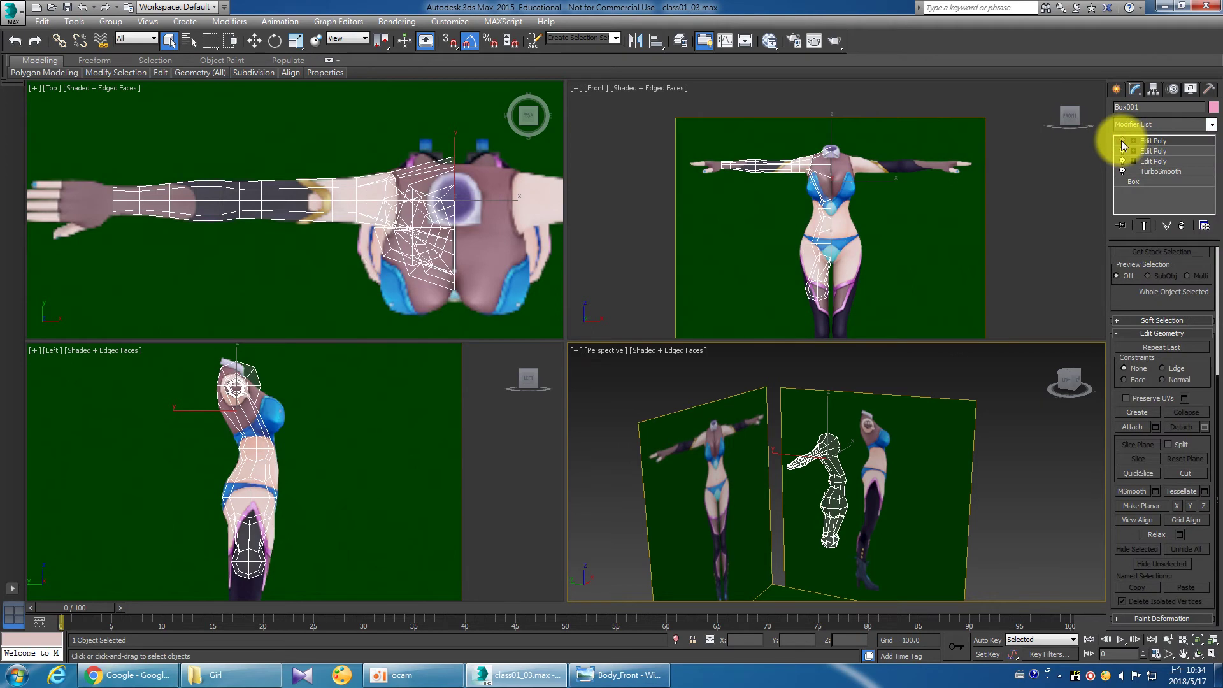
pyautogui.click(1122, 141)
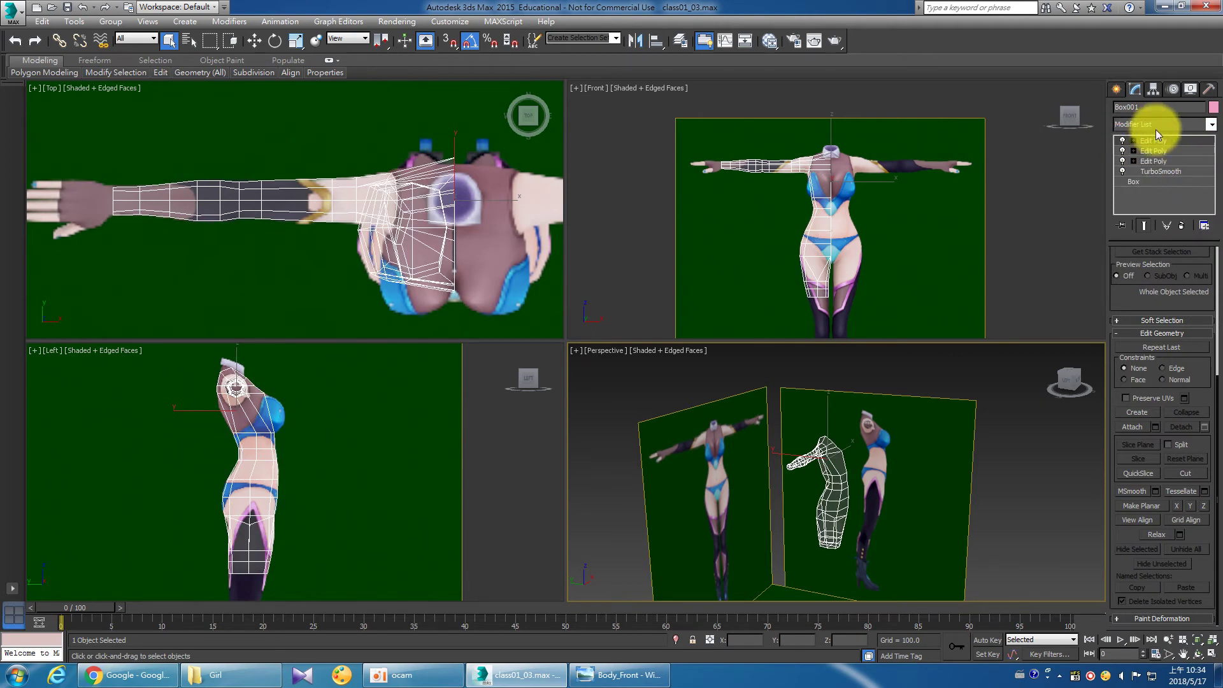
# Add a new Edit Poly modifier to Box001 and set it to Edge level.
pyautogui.click(1178, 126)
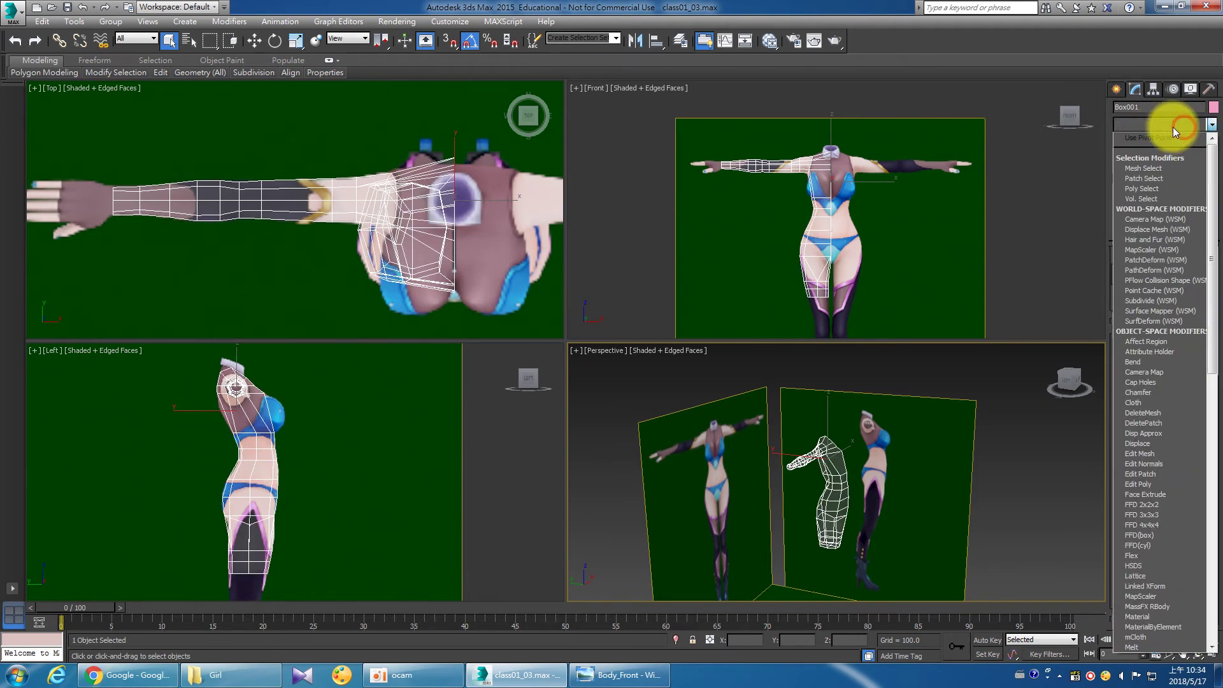
pyautogui.click(1140, 484)
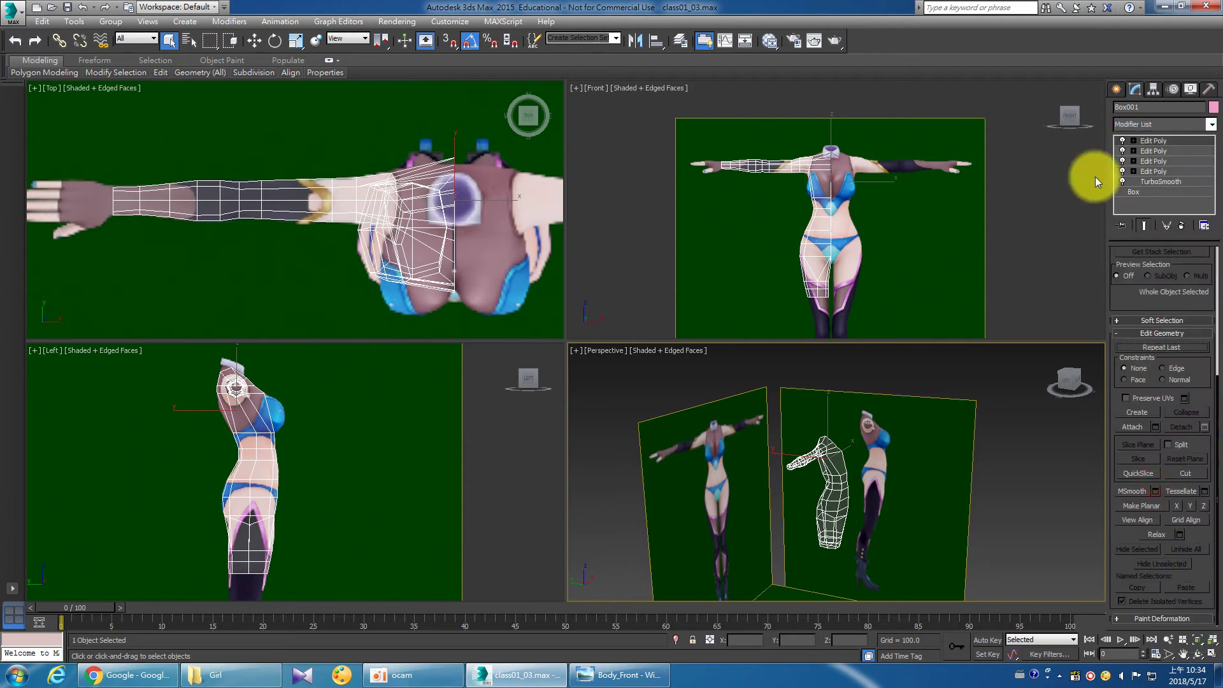
pyautogui.click(1133, 141)
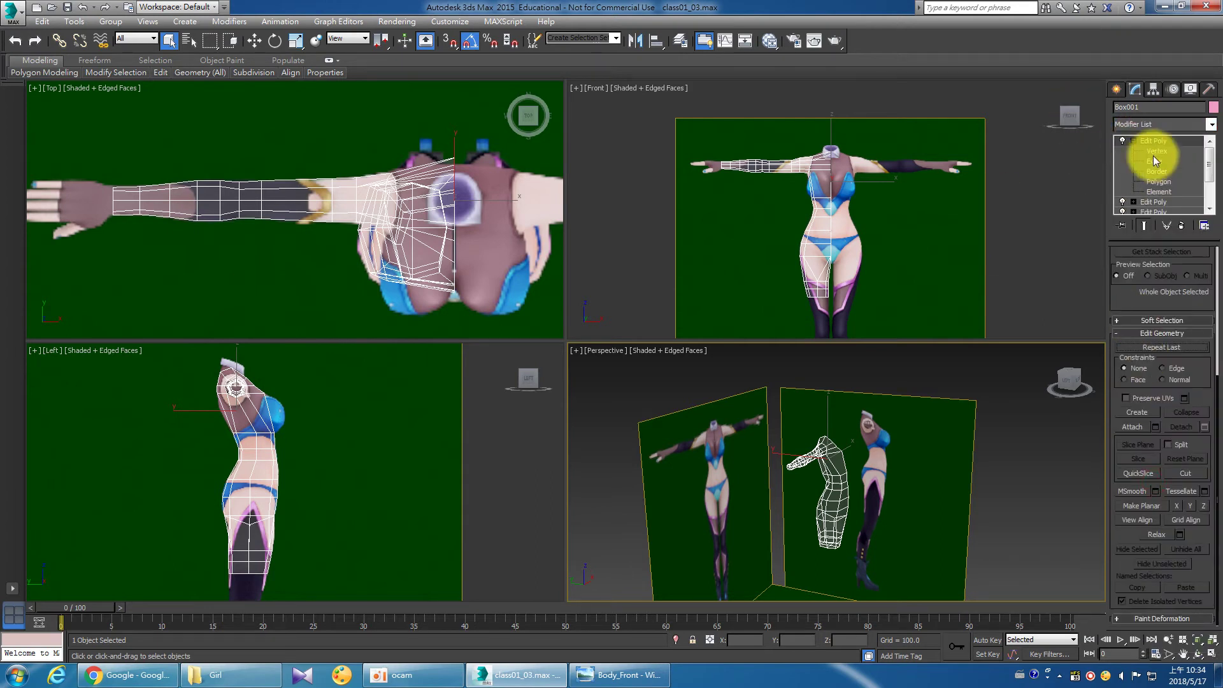
pyautogui.click(1154, 162)
pyautogui.scroll(4, 807, 254)
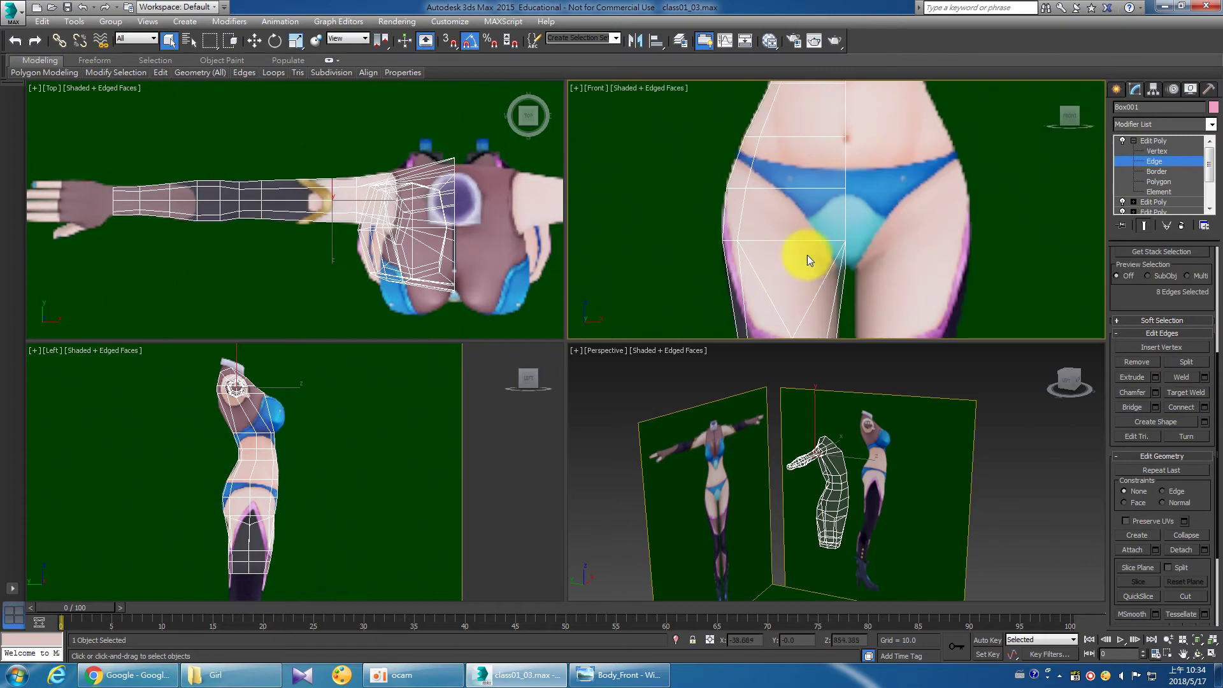
pyautogui.scroll(1, 792, 205)
pyautogui.scroll(8, 909, 469)
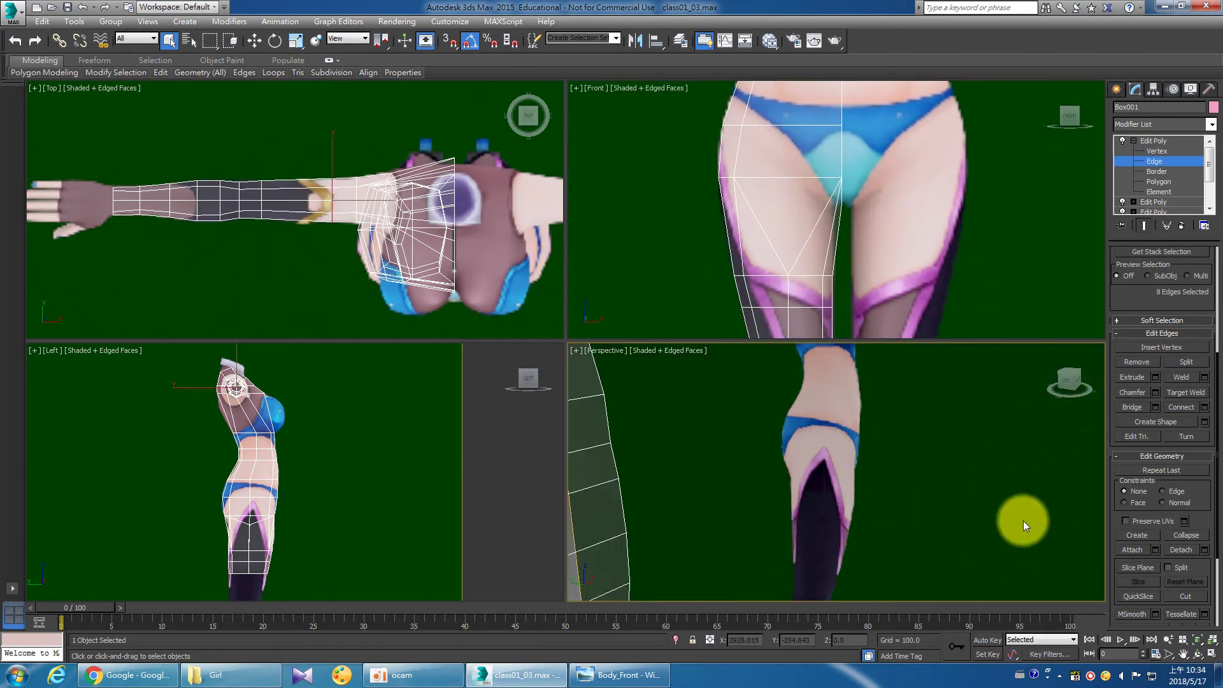
# Maximize the Perspective viewport and orbit to see the whole figure.
pyautogui.click(1210, 656)
pyautogui.click(1197, 654)
pyautogui.moveTo(745, 355)
pyautogui.mouseDown()
pyautogui.moveTo(664, 390)
pyautogui.moveTo(591, 356)
pyautogui.moveTo(622, 418)
pyautogui.moveTo(614, 346)
pyautogui.moveTo(623, 357)
pyautogui.mouseUp()
pyautogui.scroll(4, 614, 347)
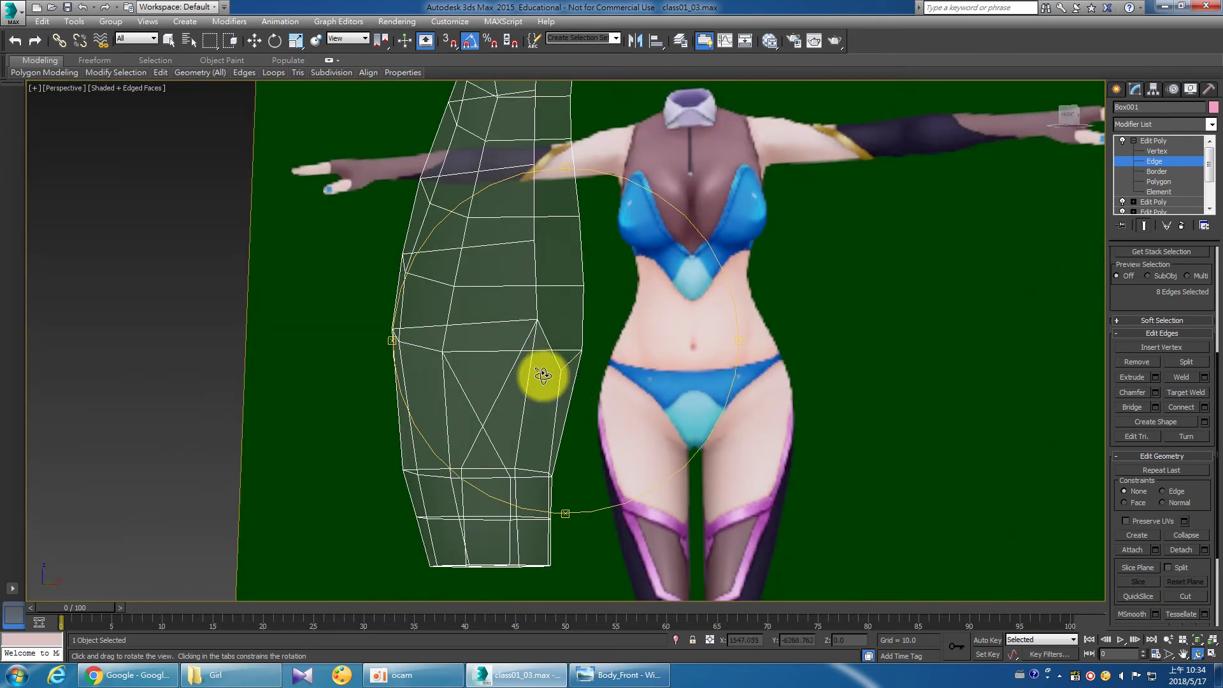
# Select the band of 8 upper-thigh polygons at Polygon level.
pyautogui.click(1172, 182)
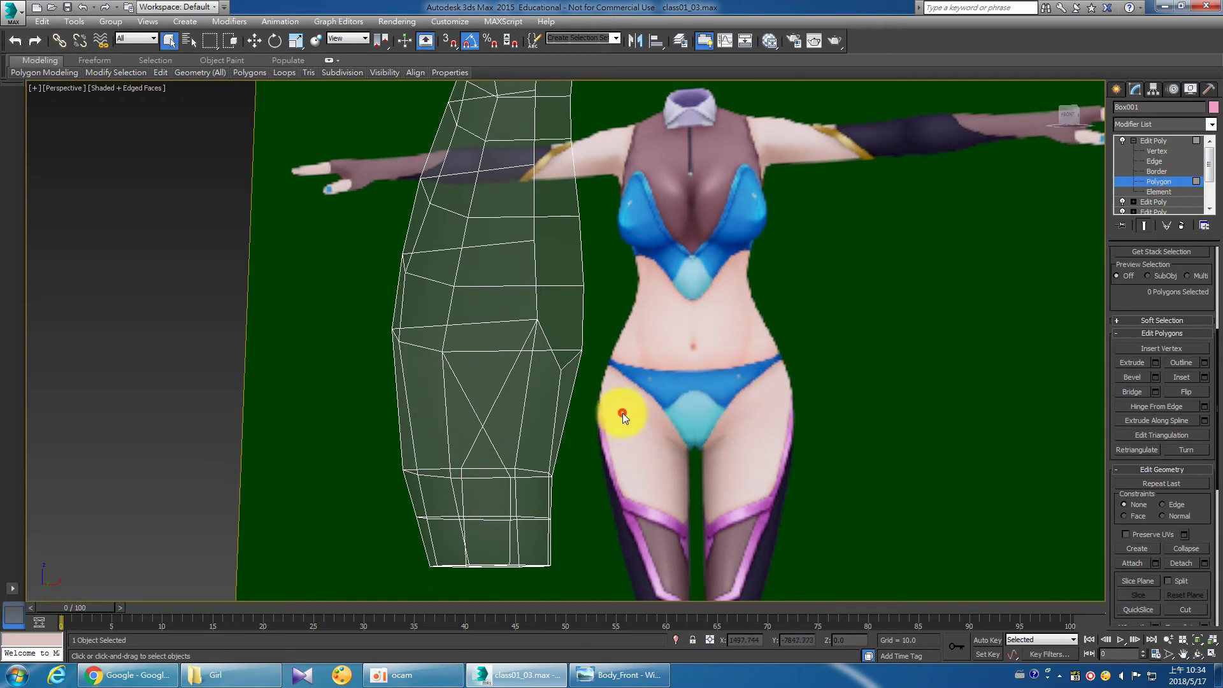
pyautogui.moveTo(621, 413); pyautogui.dragTo(275, 403)
pyautogui.moveTo(616, 411); pyautogui.dragTo(281, 423)
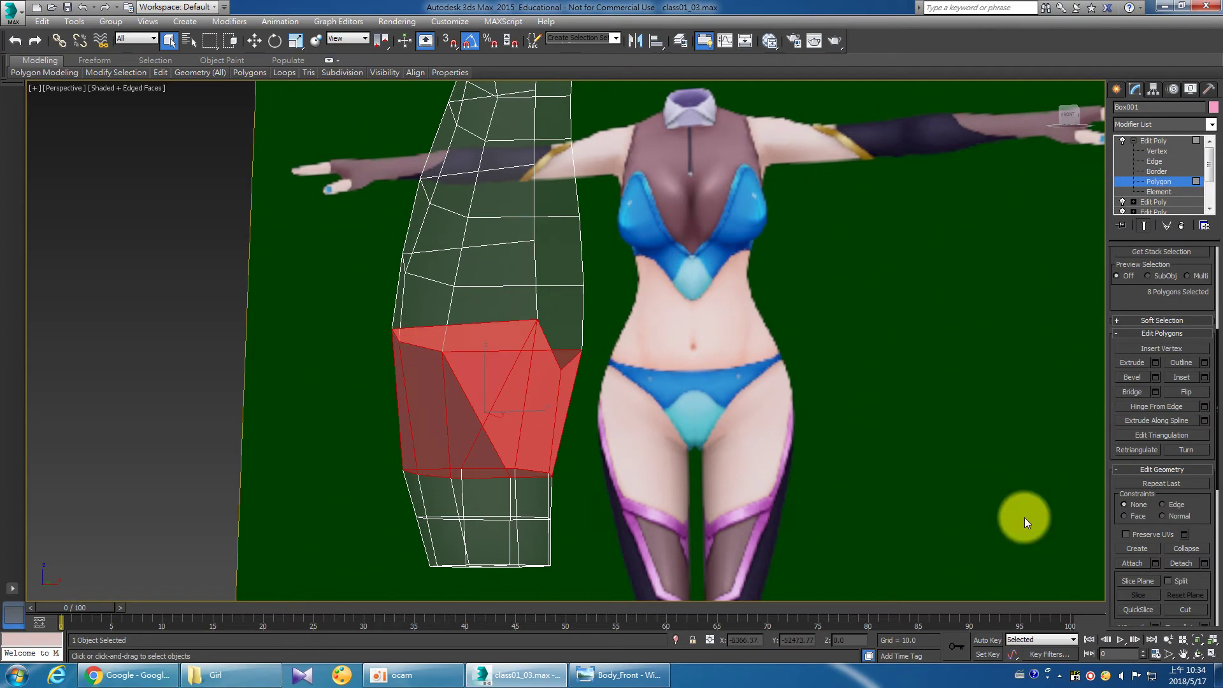
pyautogui.click(1212, 657)
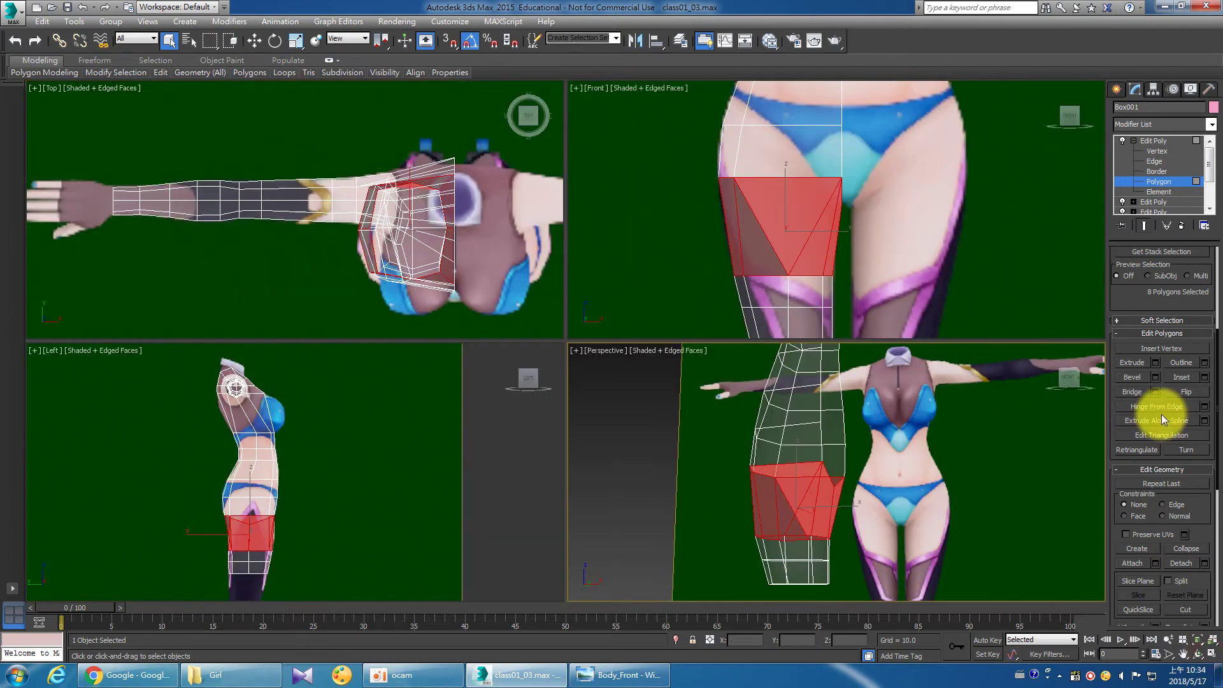
# Enable Slice Plane and lower it to hip height across the thigh polygons.
pyautogui.scroll(-3, 1118, 422)
pyautogui.scroll(-3, 1117, 365)
pyautogui.scroll(-2, 1119, 437)
pyautogui.scroll(-2, 1122, 447)
pyautogui.scroll(1, 1121, 443)
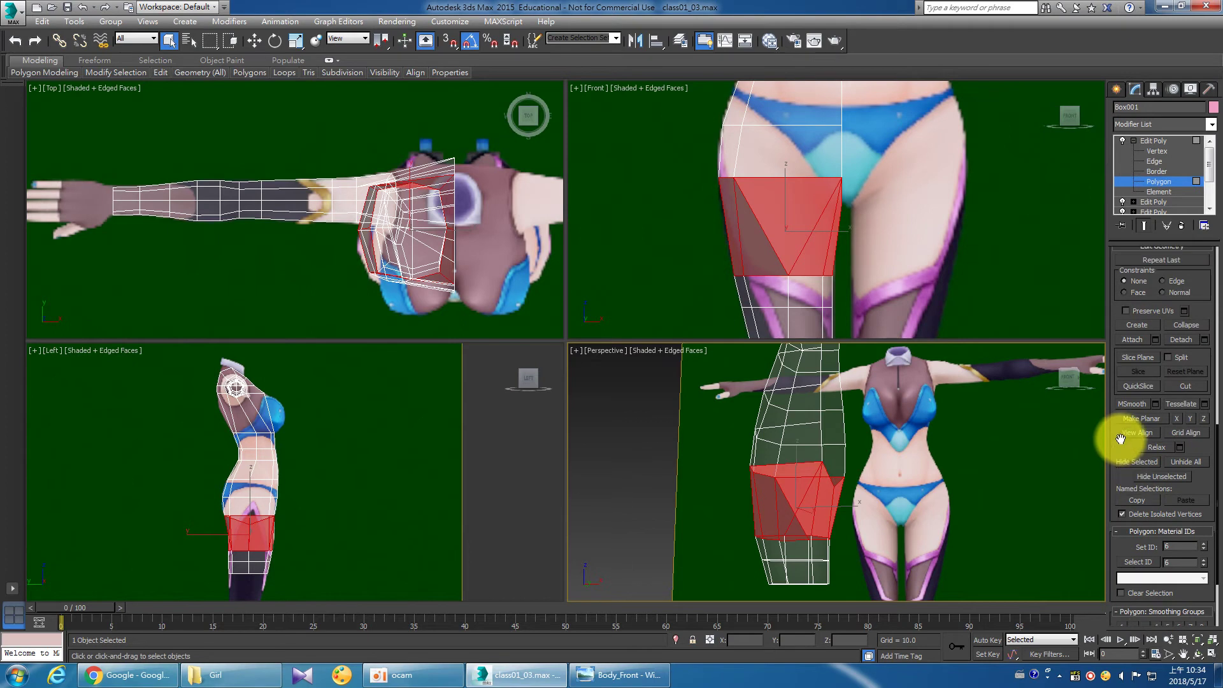
pyautogui.click(1129, 358)
pyautogui.scroll(-3, 819, 240)
pyautogui.scroll(-1, 817, 228)
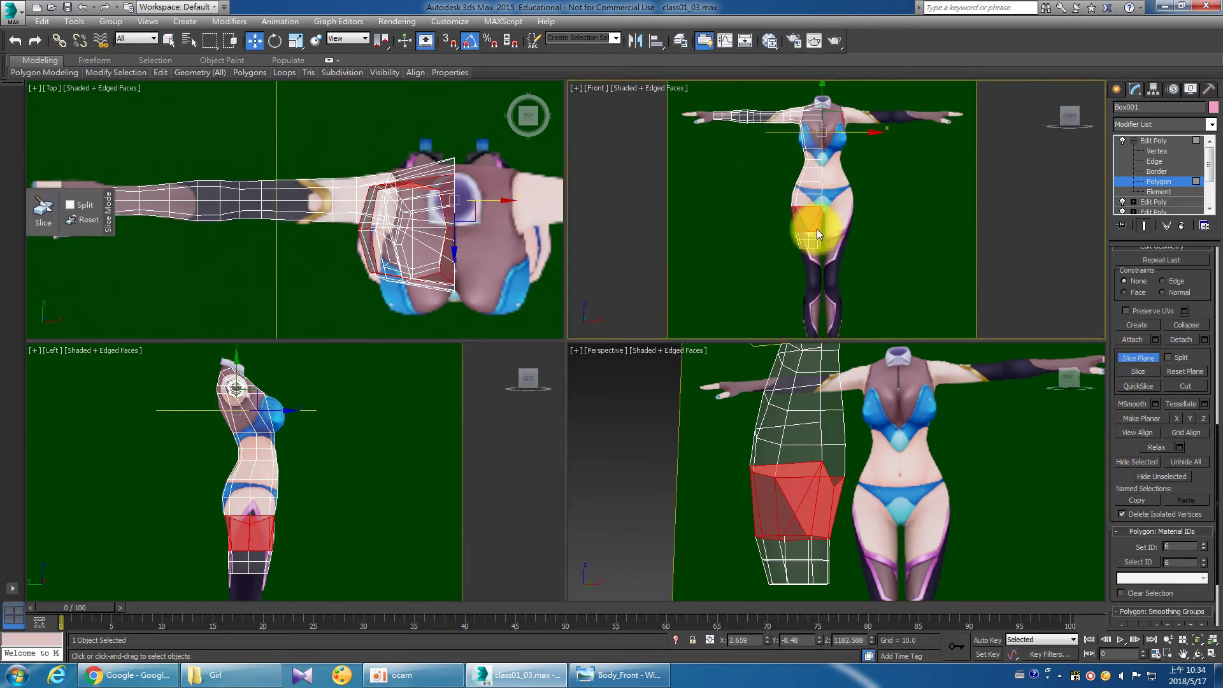
pyautogui.scroll(-2, 781, 216)
pyautogui.scroll(2, 777, 216)
pyautogui.scroll(1, 774, 223)
pyautogui.moveTo(786, 156); pyautogui.dragTo(785, 288)
pyautogui.scroll(2, 783, 289)
pyautogui.moveTo(784, 289); pyautogui.dragTo(777, 154, button='middle')
pyautogui.scroll(4, 770, 199)
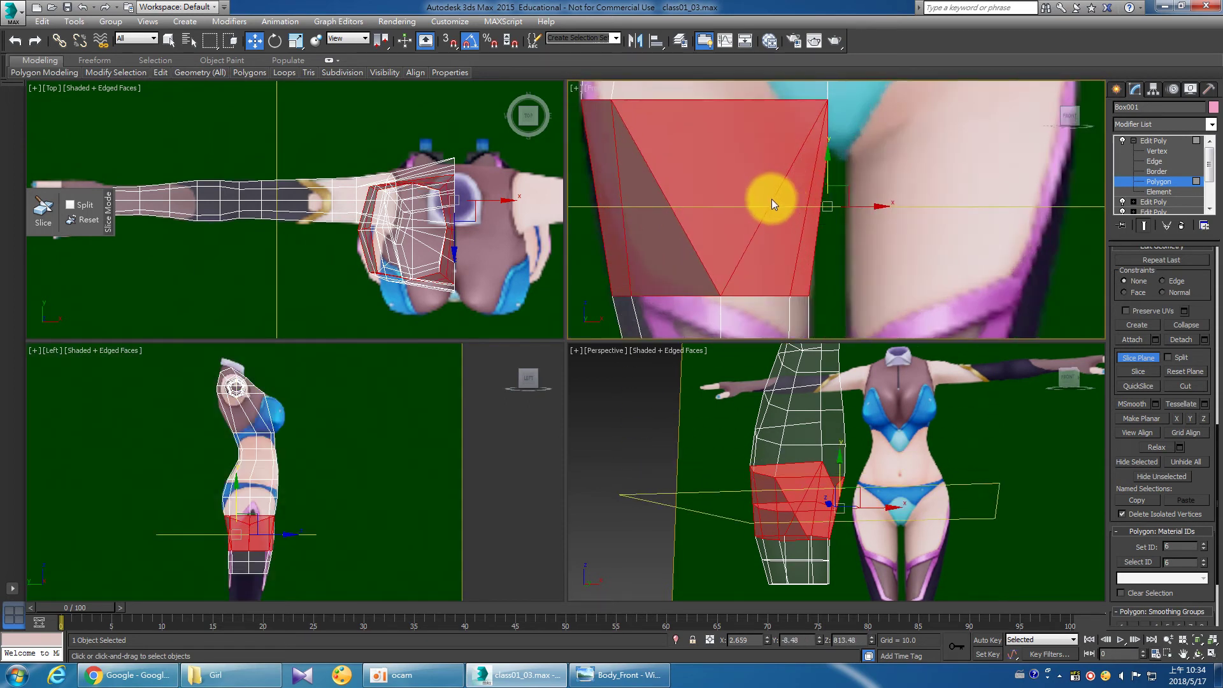
pyautogui.scroll(1, 789, 219)
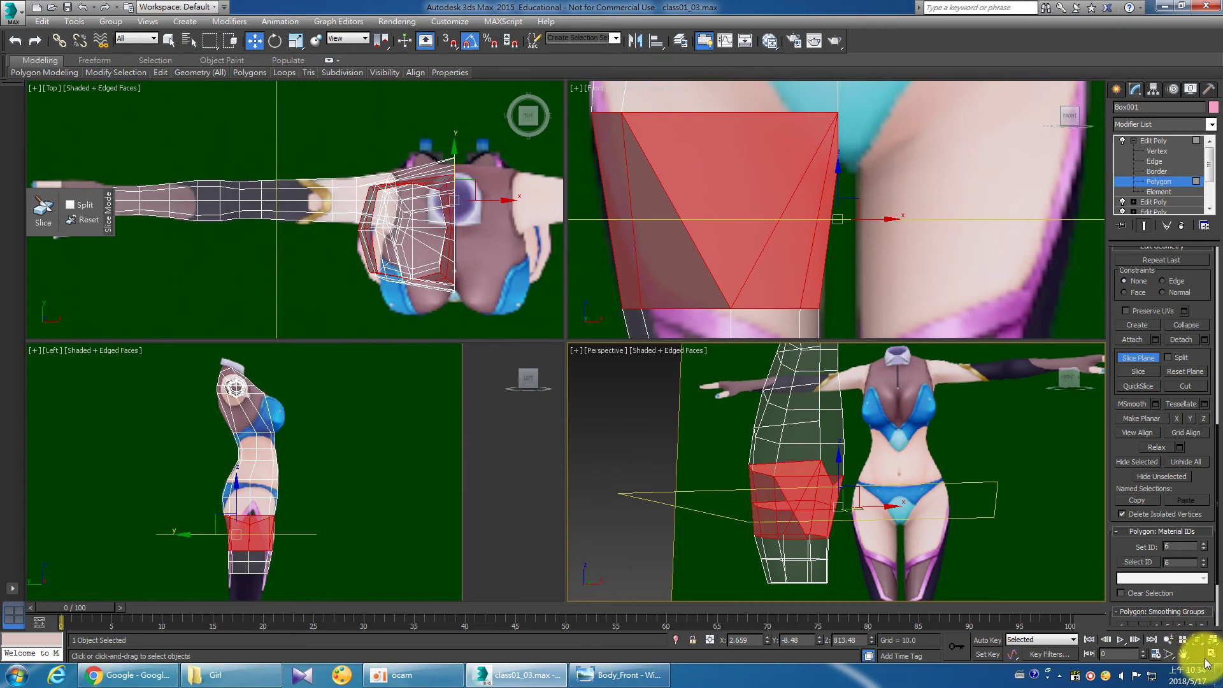
# Raise the slice plane just below the crotch and slice the thigh polygons.
pyautogui.click(1212, 654)
pyautogui.moveTo(582, 429); pyautogui.dragTo(584, 439)
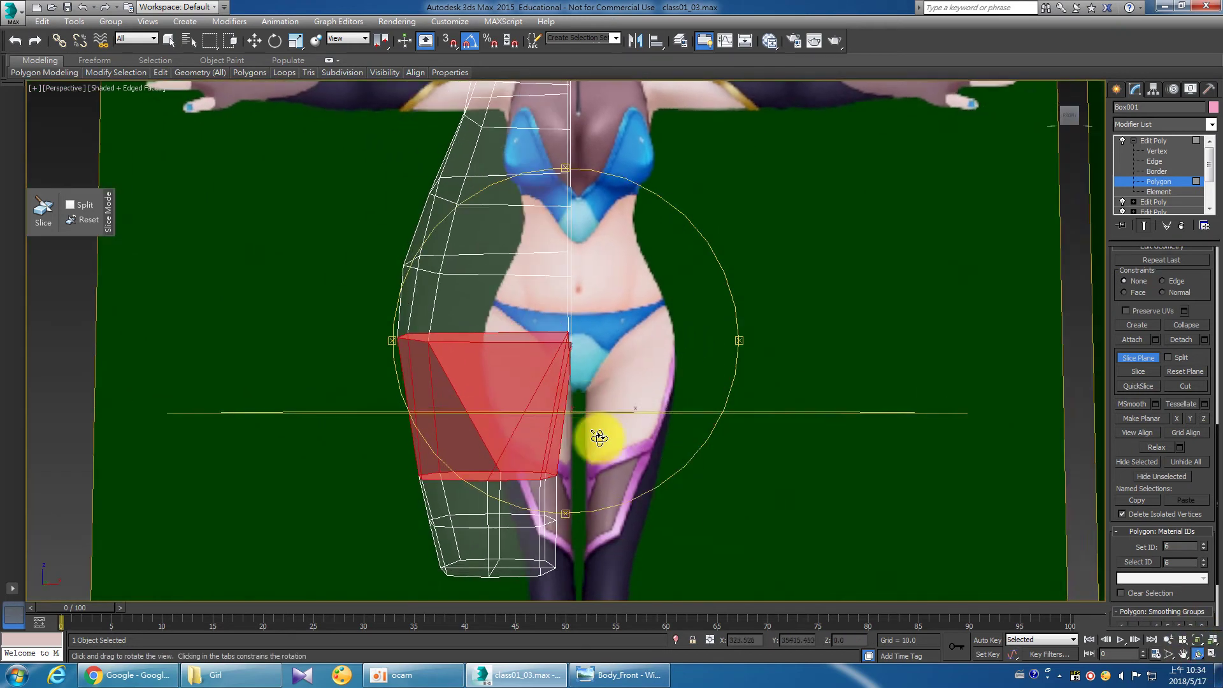
pyautogui.rightClick(534, 376)
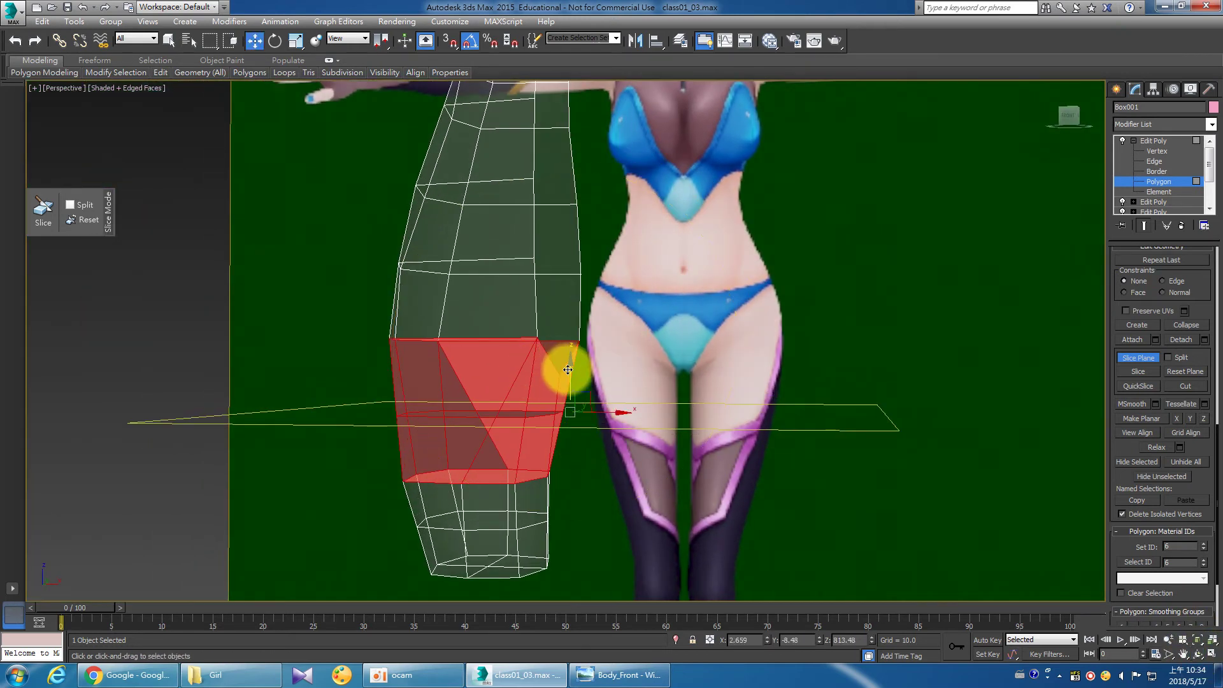
pyautogui.moveTo(567, 369); pyautogui.dragTo(613, 401)
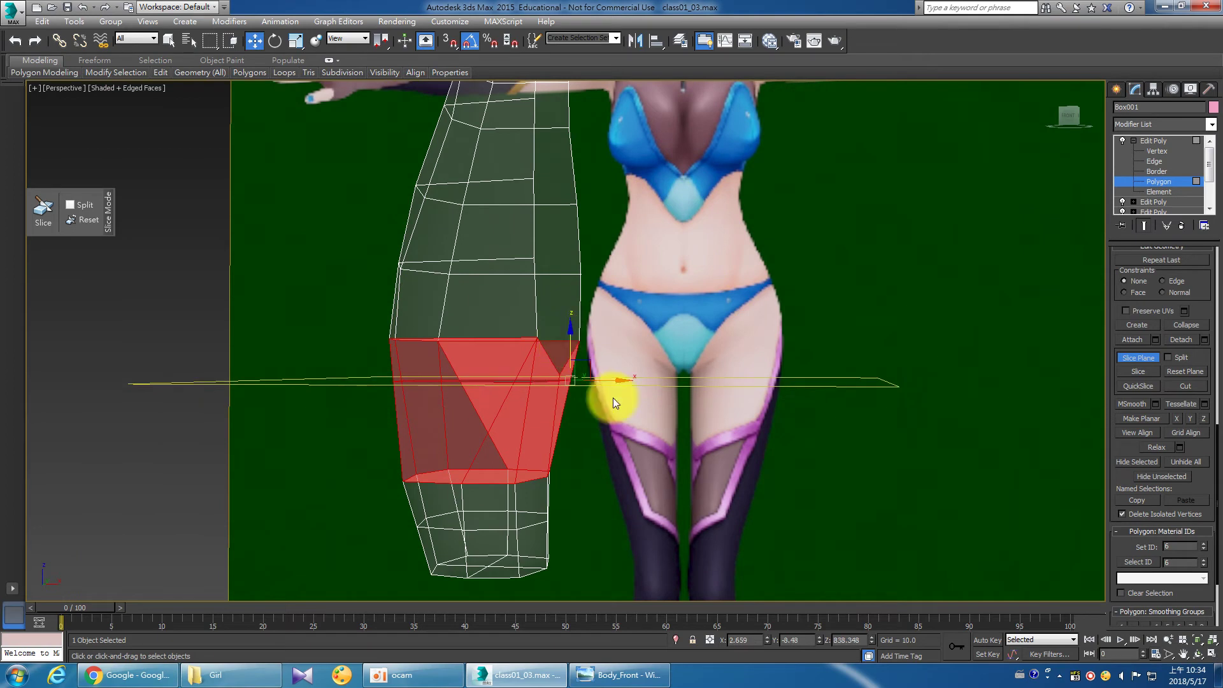
pyautogui.hotkey('ctrl', 'r')
pyautogui.moveTo(819, 494)
pyautogui.mouseDown()
pyautogui.moveTo(672, 426)
pyautogui.moveTo(809, 428)
pyautogui.moveTo(567, 431)
pyautogui.moveTo(584, 435)
pyautogui.mouseUp()
pyautogui.rightClick(584, 435)
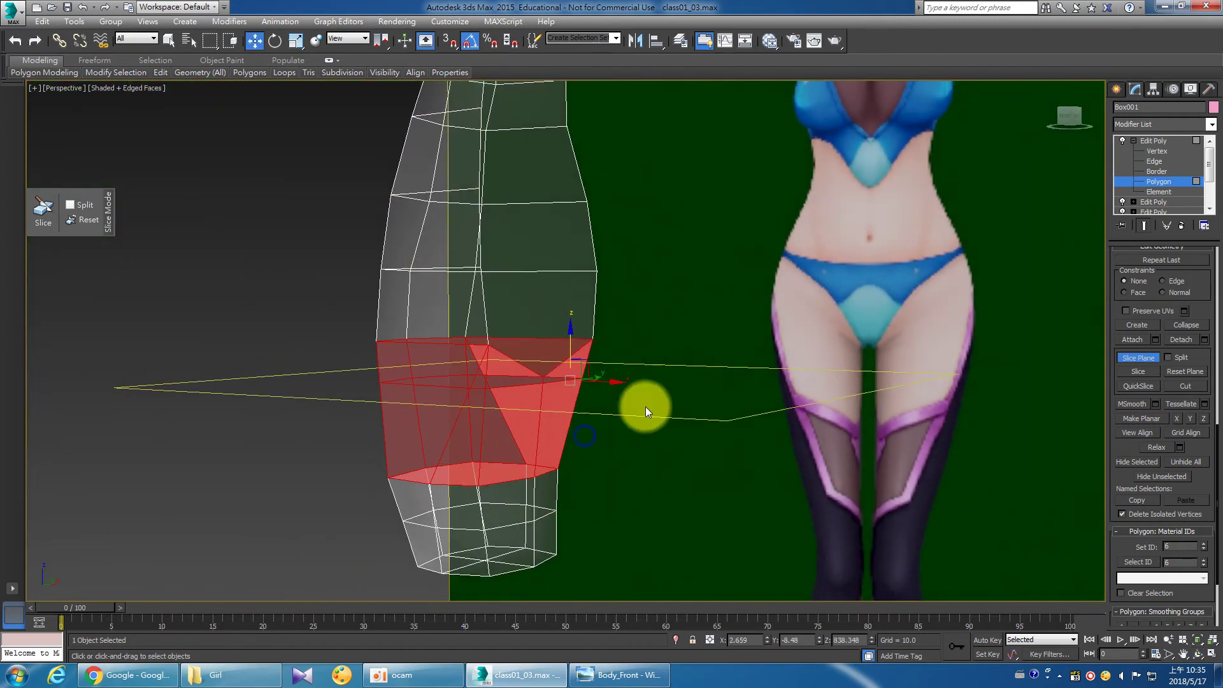
pyautogui.click(1133, 357)
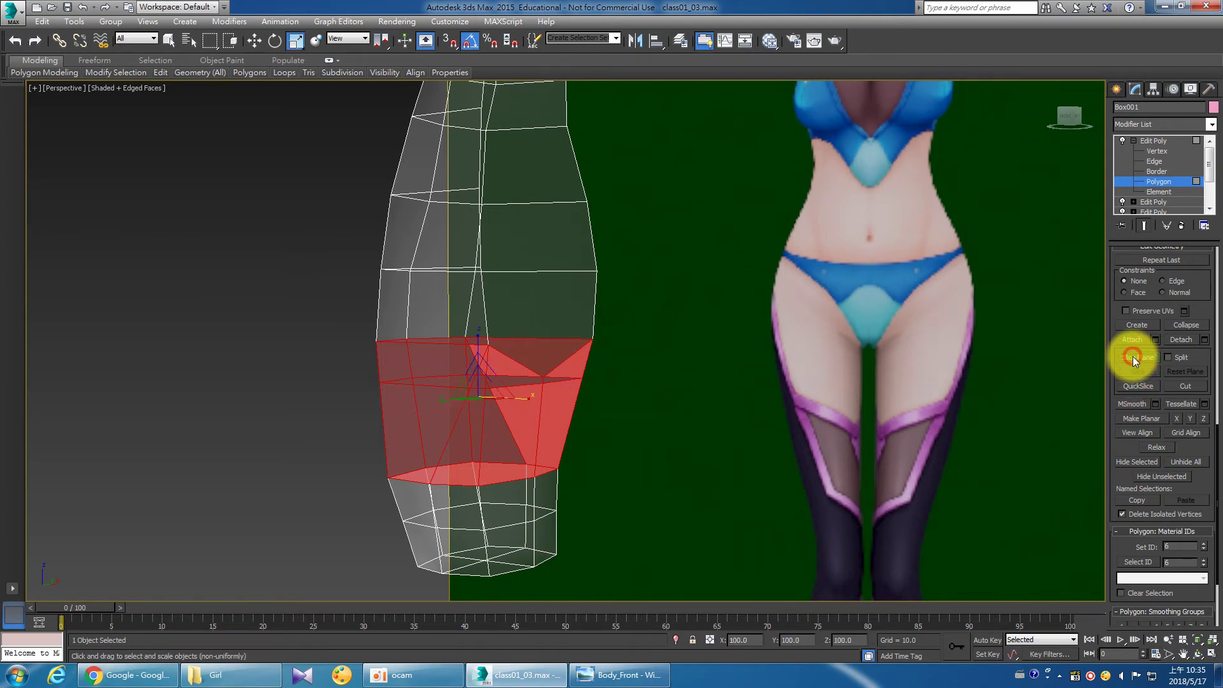
# Turn Slice Plane off and inspect the new thigh edge loop.
pyautogui.press('r')
pyautogui.click(680, 397)
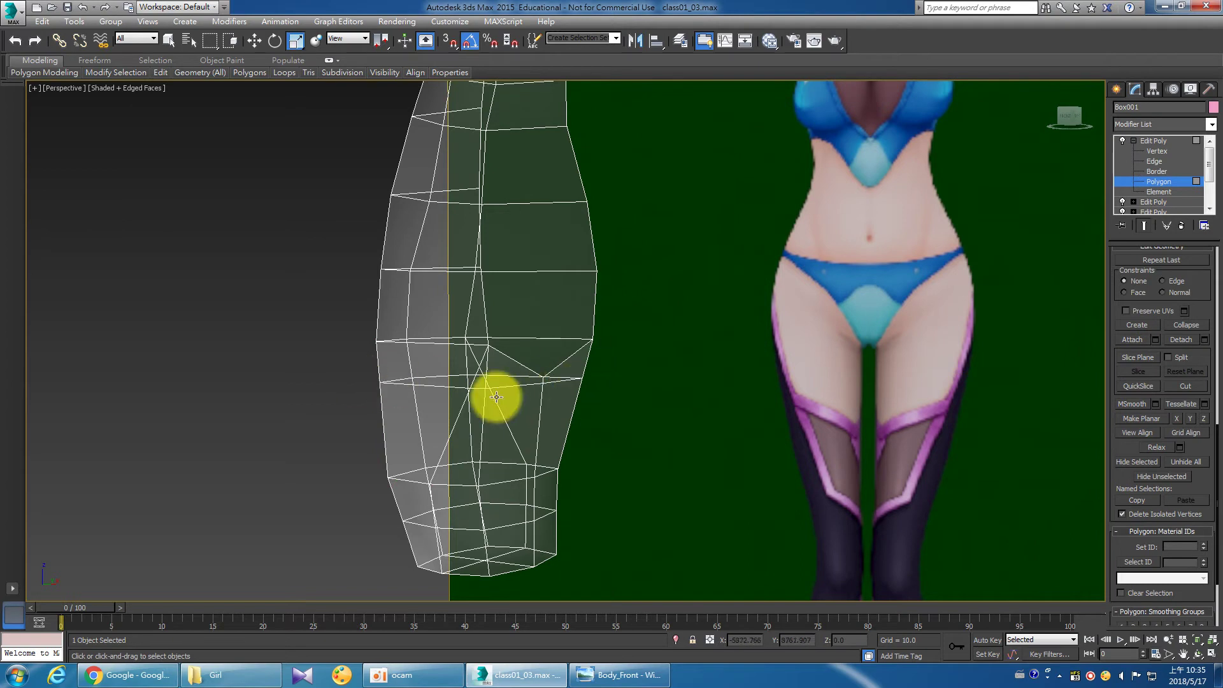
pyautogui.click(1210, 656)
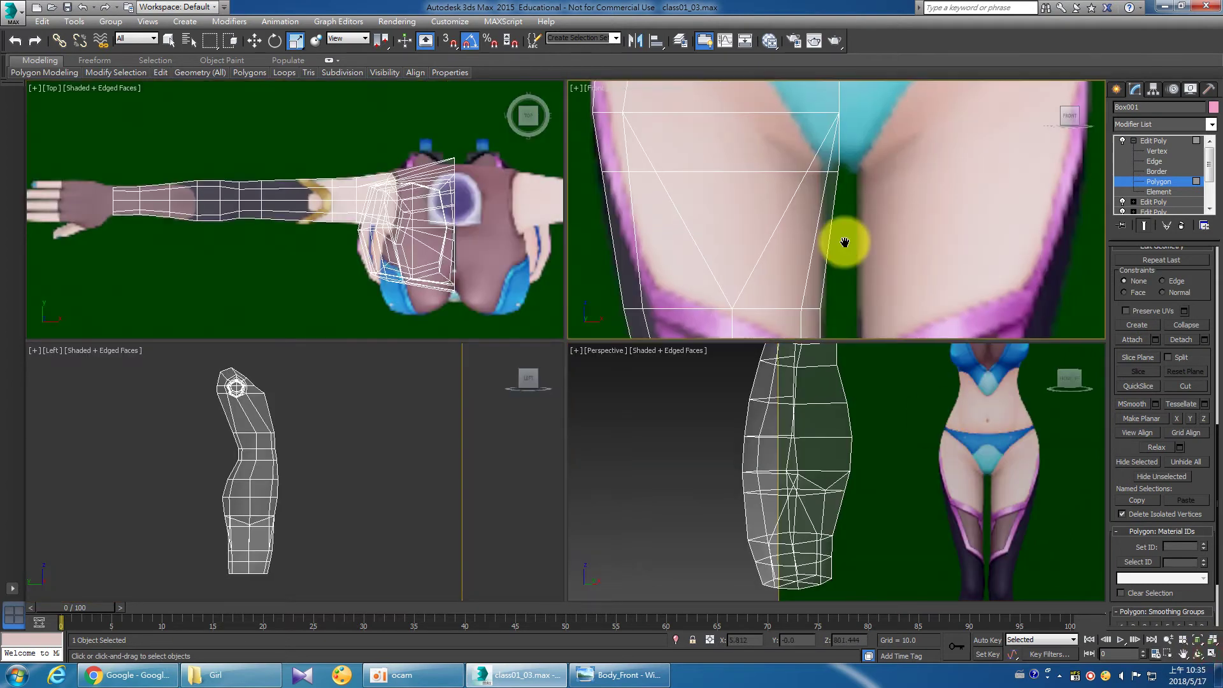
pyautogui.moveTo(849, 227); pyautogui.dragTo(866, 217, button='middle')
pyautogui.click(915, 449)
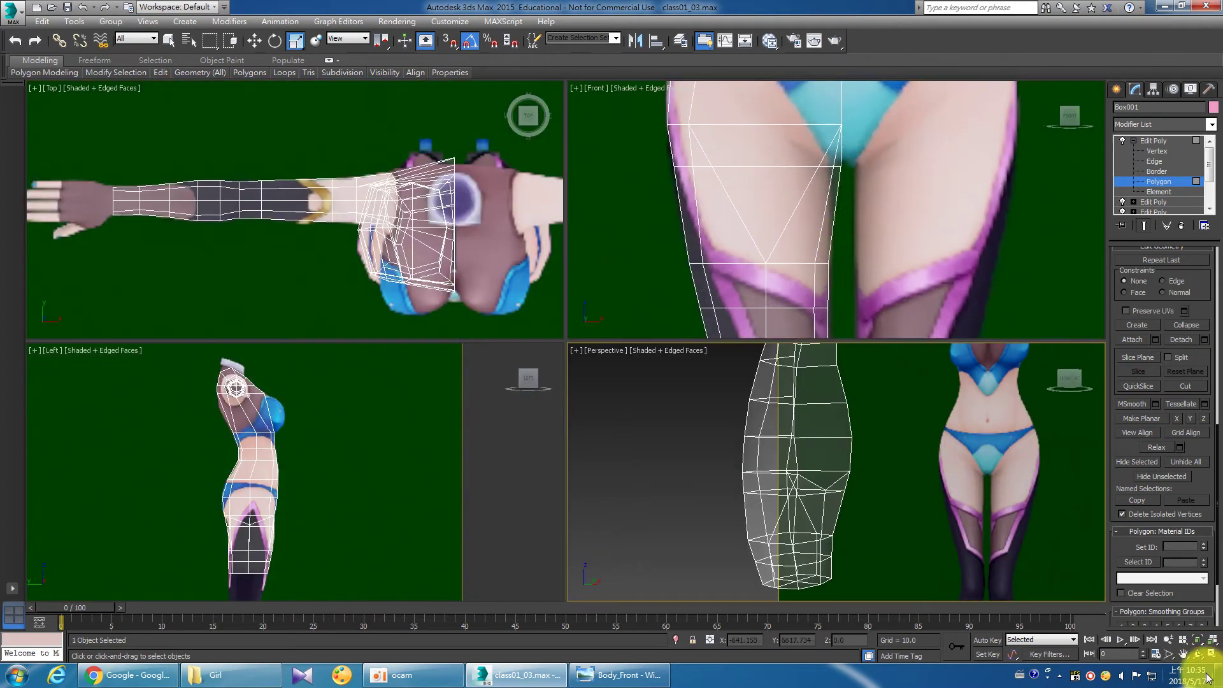
pyautogui.click(1211, 656)
pyautogui.click(1208, 656)
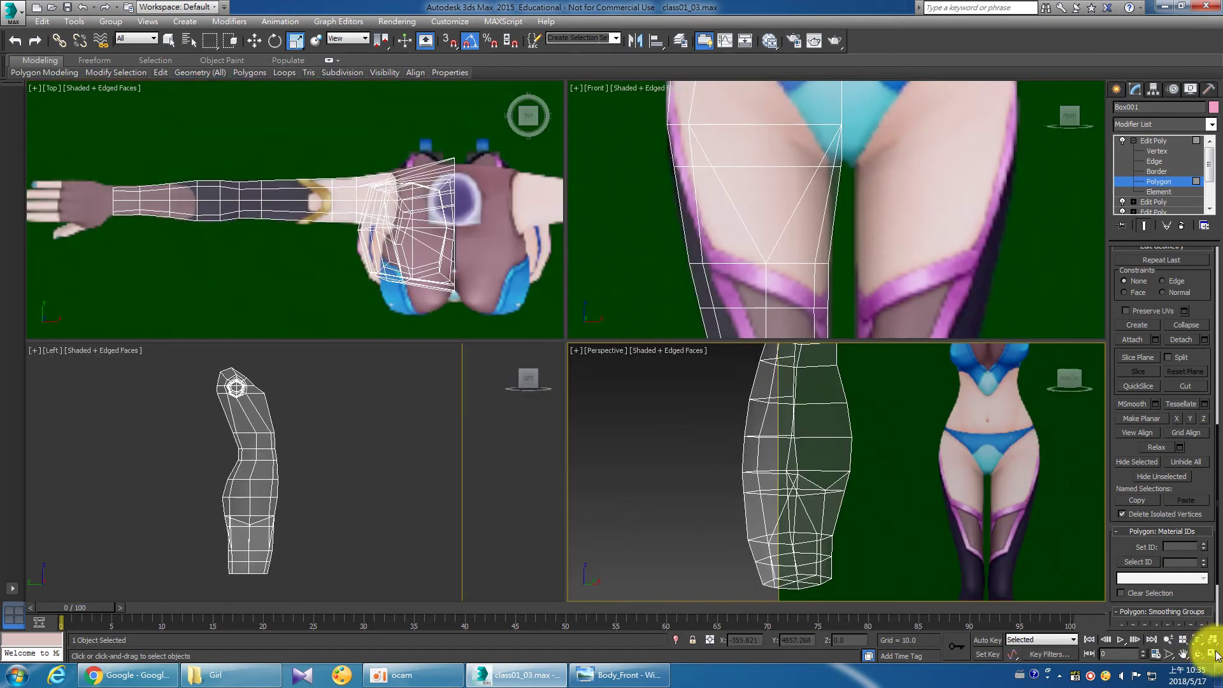
pyautogui.click(1211, 657)
pyautogui.moveTo(792, 437); pyautogui.dragTo(794, 447, button='middle')
pyautogui.hotkey('ctrl', 'r')
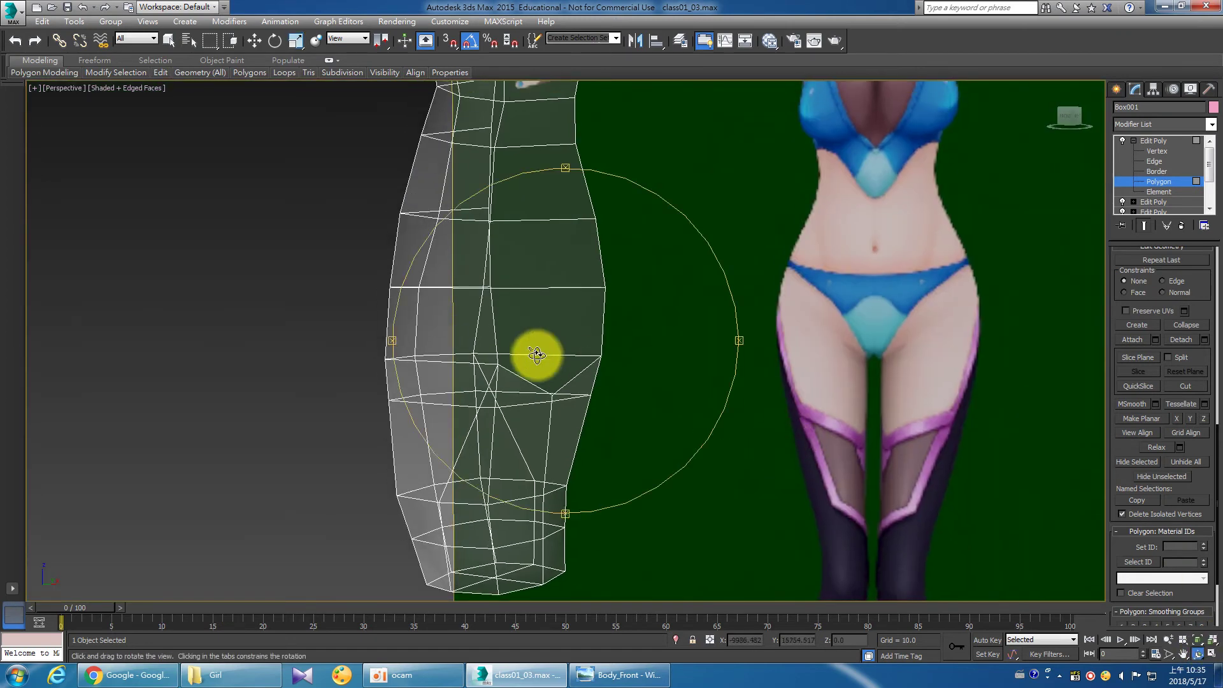
pyautogui.scroll(3, 546, 363)
# At Vertex level, snap the stray inner-thigh vertex onto its neighbour.
pyautogui.scroll(2, 546, 372)
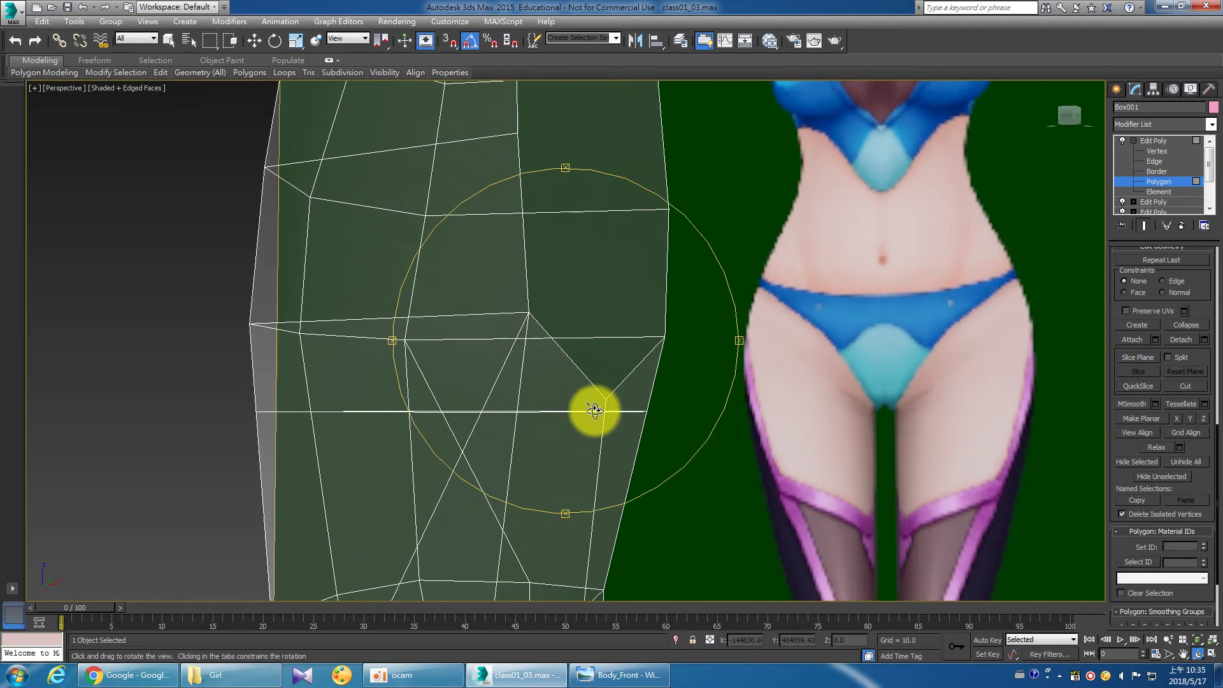
pyautogui.moveTo(594, 411); pyautogui.dragTo(585, 409)
pyautogui.rightClick(585, 410)
pyautogui.click(1154, 151)
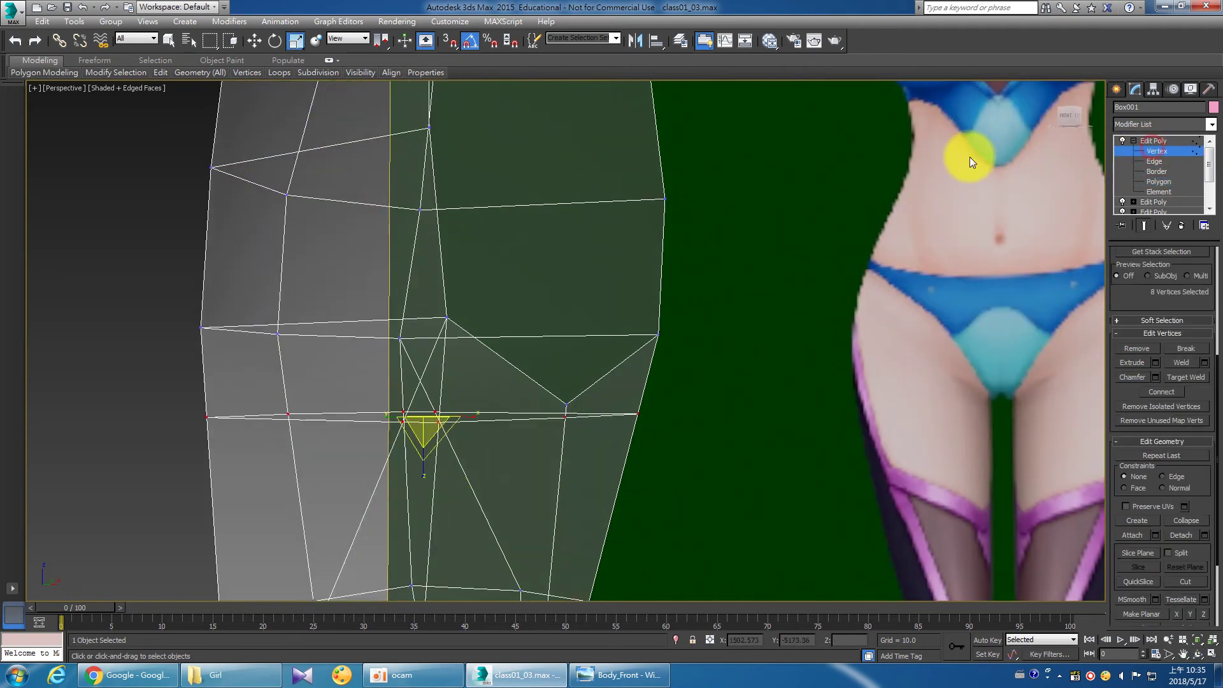
pyautogui.click(605, 446)
pyautogui.click(565, 416)
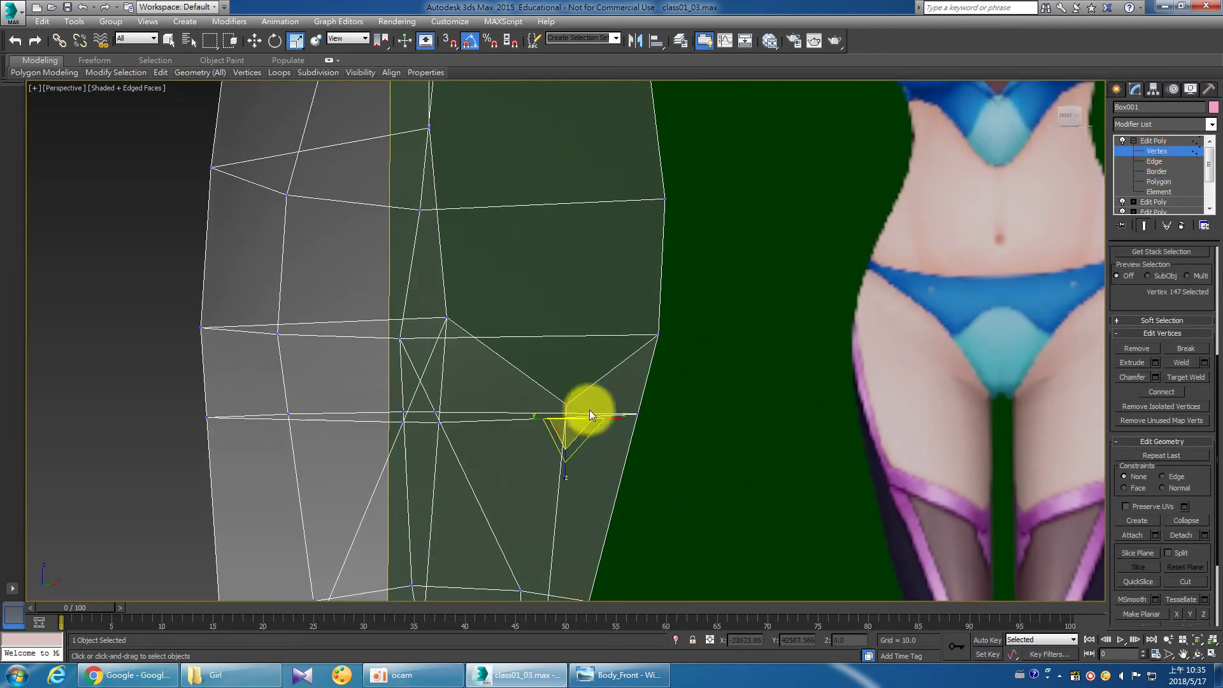
pyautogui.press('w')
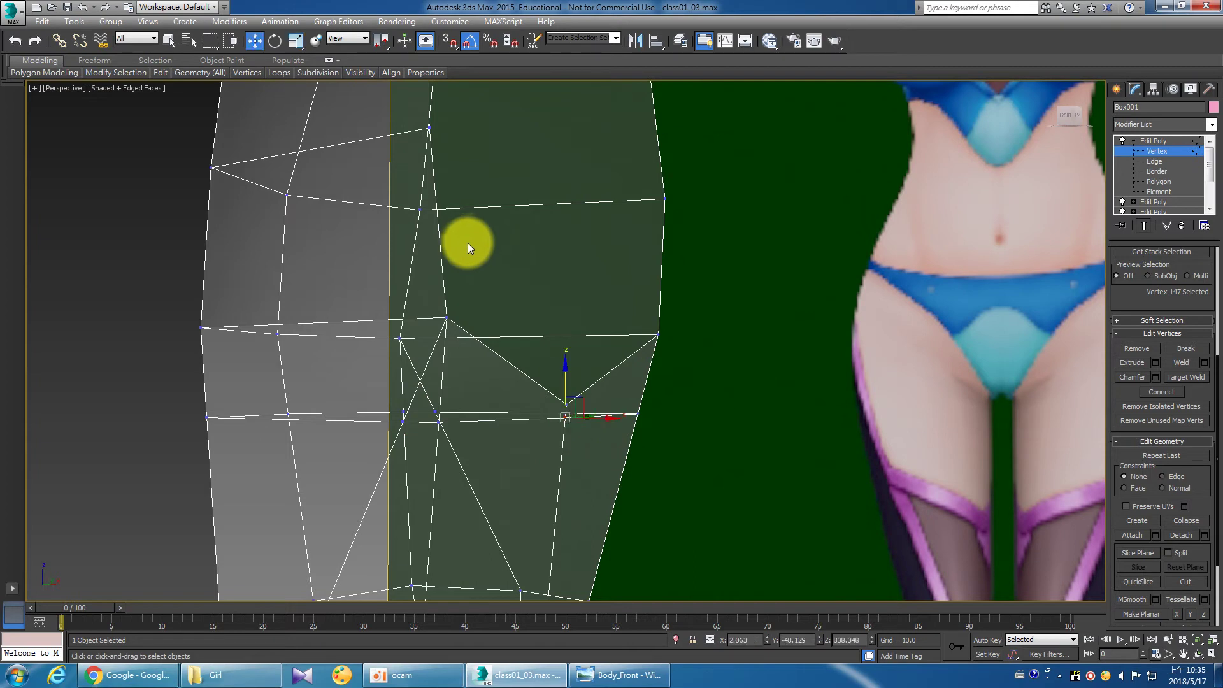
pyautogui.press('s')
pyautogui.moveTo(565, 417)
pyautogui.mouseDown()
pyautogui.moveTo(567, 404)
pyautogui.moveTo(576, 431)
pyautogui.mouseUp()
# Weld the two overlapping vertices, reducing the mesh from 152 to 151 vertices.
pyautogui.rightClick(576, 431)
pyautogui.click(463, 508)
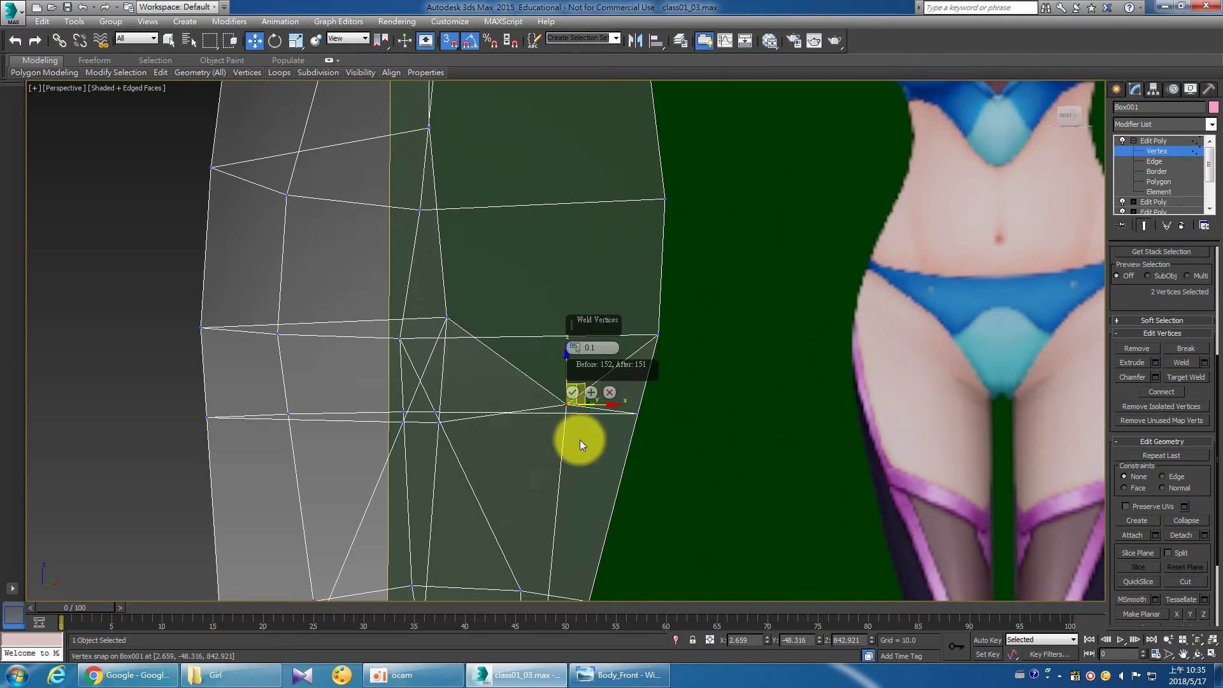
pyautogui.click(572, 392)
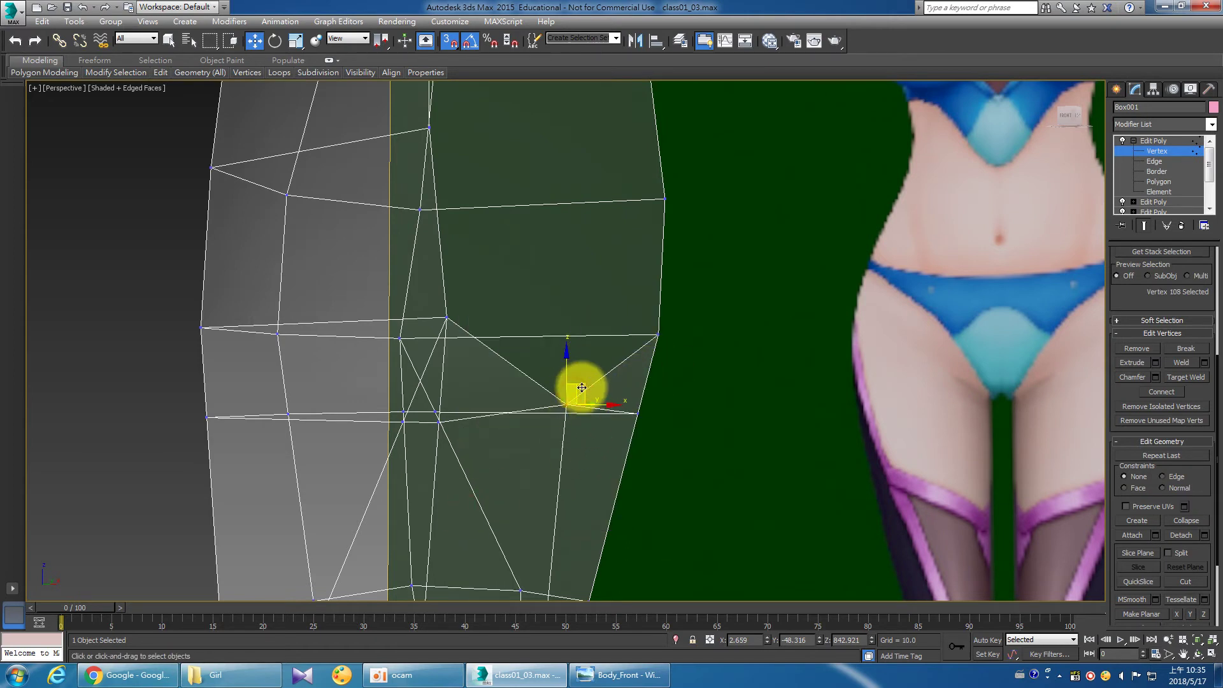
pyautogui.moveTo(579, 386); pyautogui.dragTo(630, 437, button='middle')
pyautogui.click(1208, 656)
pyautogui.rightClick(900, 315)
# Make the thigh vertex row planar in Z, raise it slightly, and move two vertices left to the outline.
pyautogui.click(1212, 656)
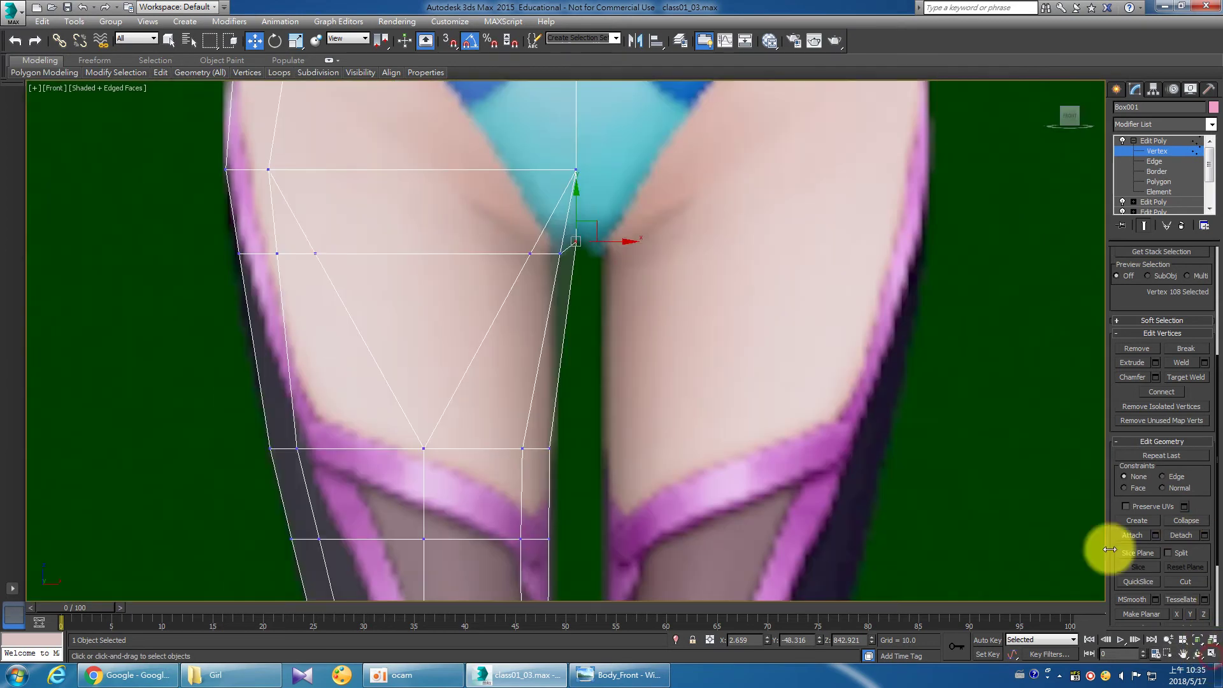
pyautogui.scroll(1, 485, 330)
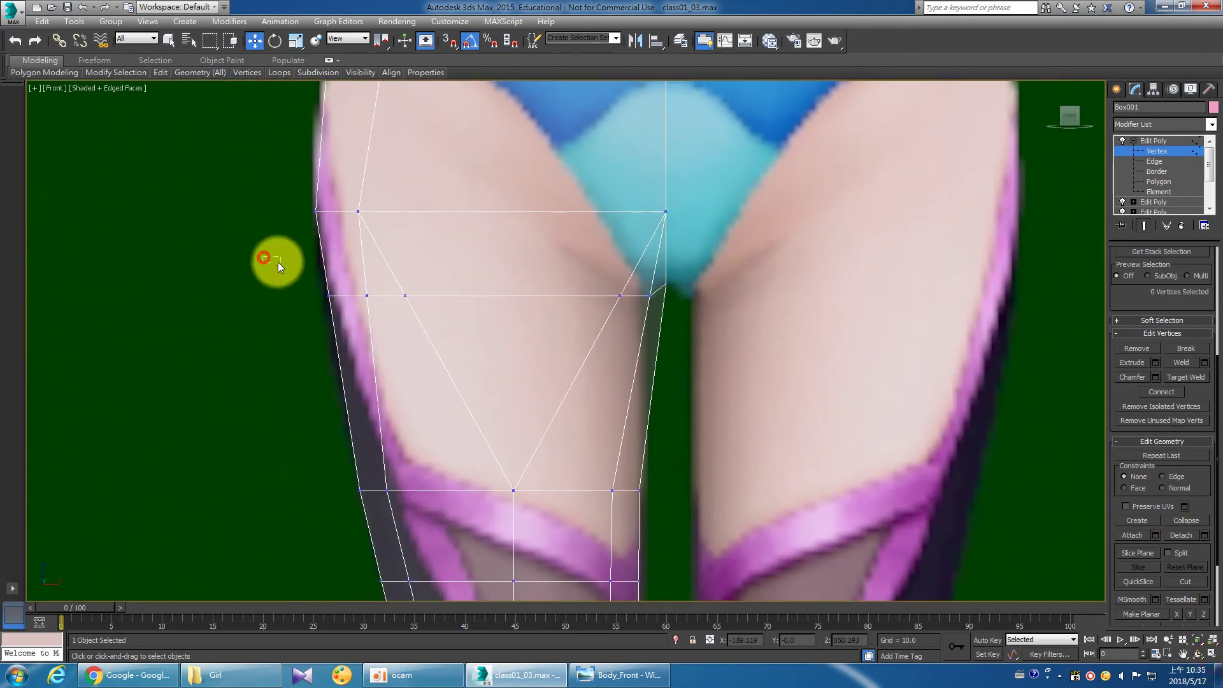
pyautogui.scroll(-3, 1202, 484)
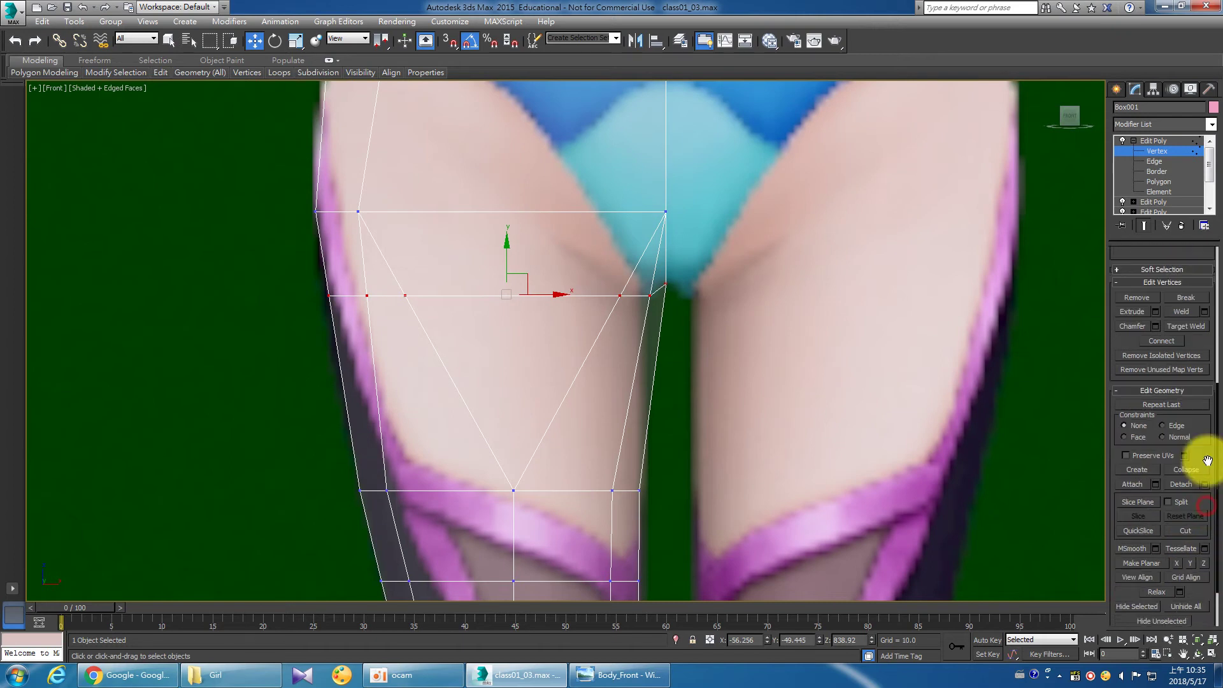
pyautogui.click(1204, 512)
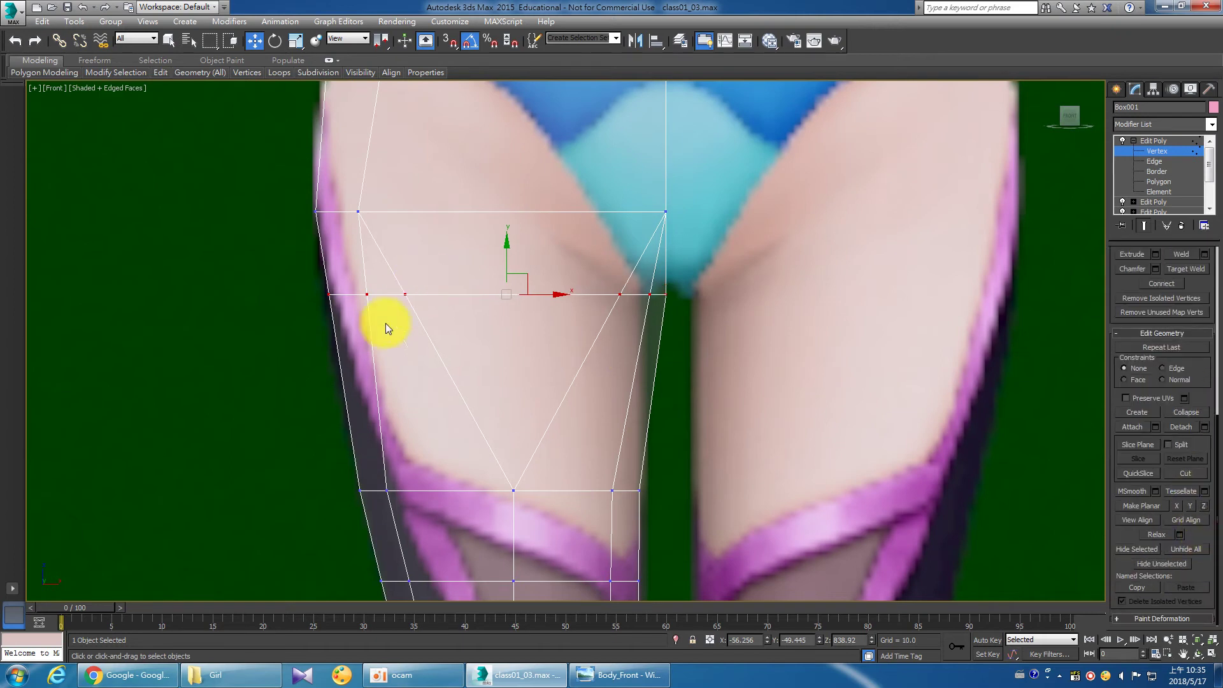
pyautogui.moveTo(507, 248); pyautogui.dragTo(504, 248)
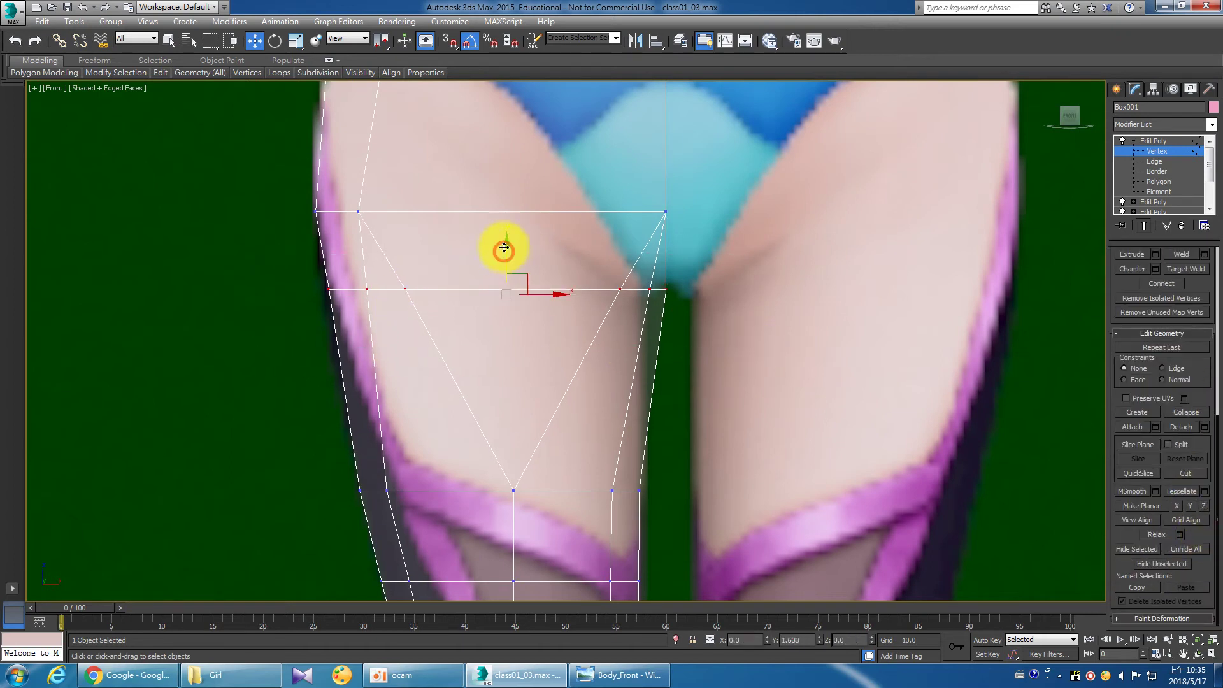
pyautogui.moveTo(276, 262)
pyautogui.mouseDown()
pyautogui.moveTo(381, 324)
pyautogui.moveTo(381, 285)
pyautogui.mouseUp()
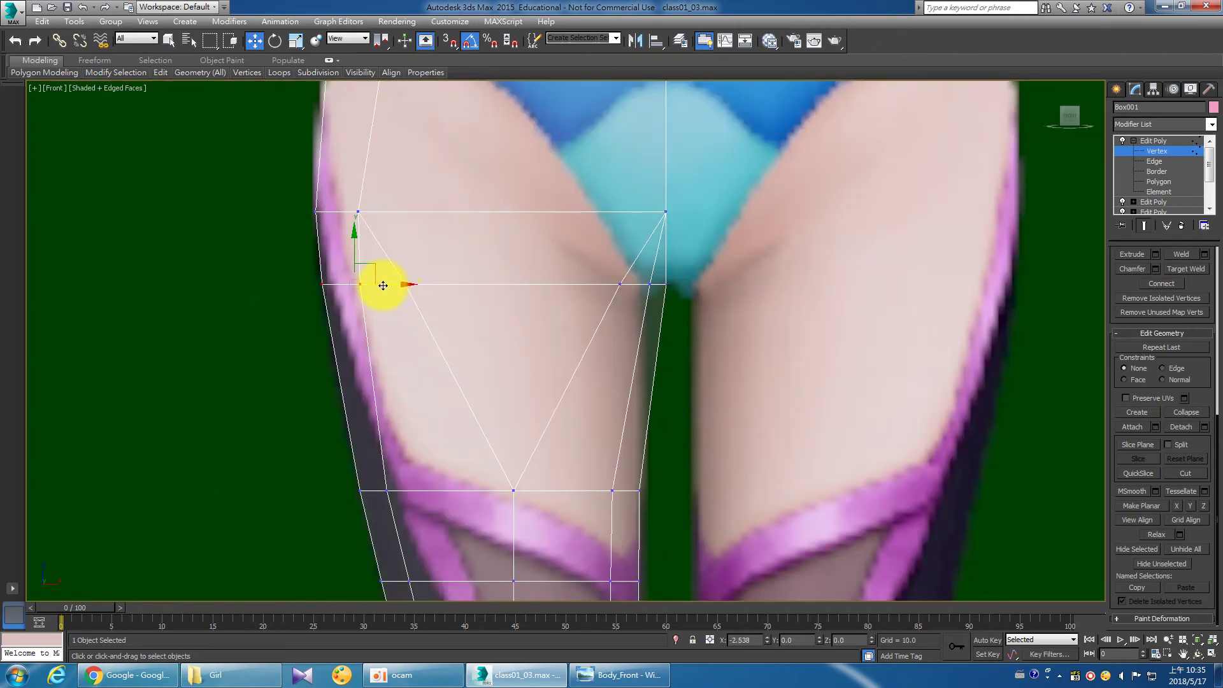
pyautogui.click(1212, 660)
pyautogui.rightClick(910, 510)
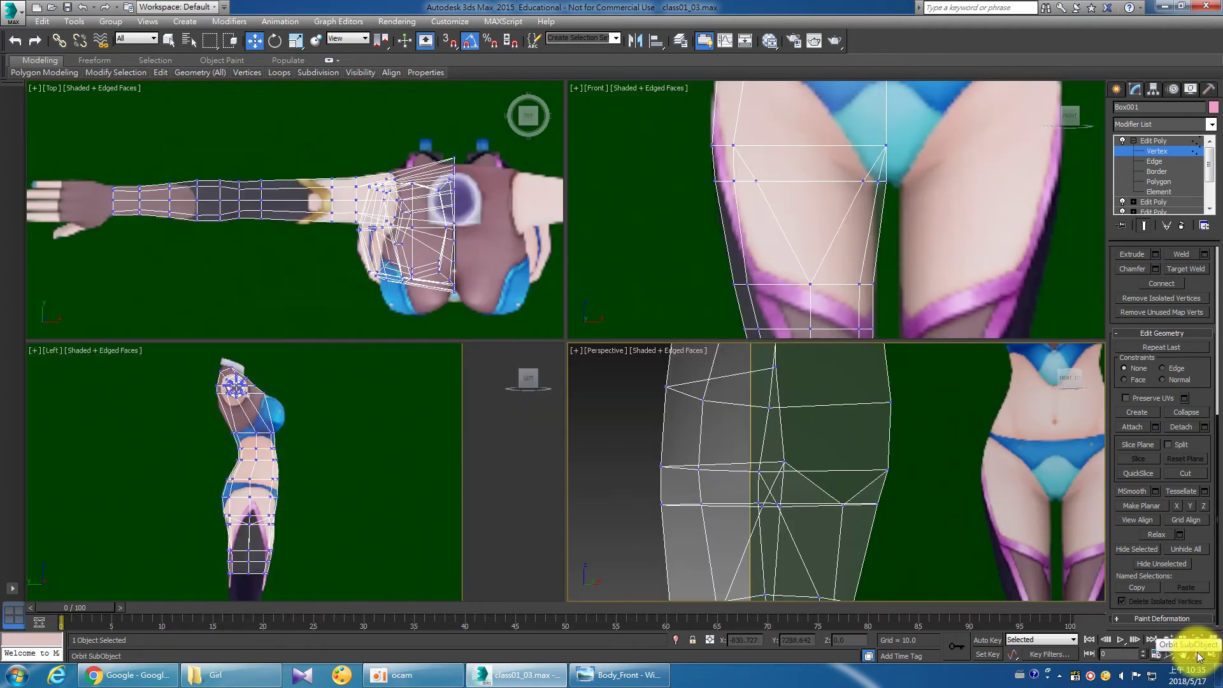
# Orbit around the mesh and switch to Edge level with the edge selection cleared.
pyautogui.click(1212, 658)
pyautogui.click(1199, 653)
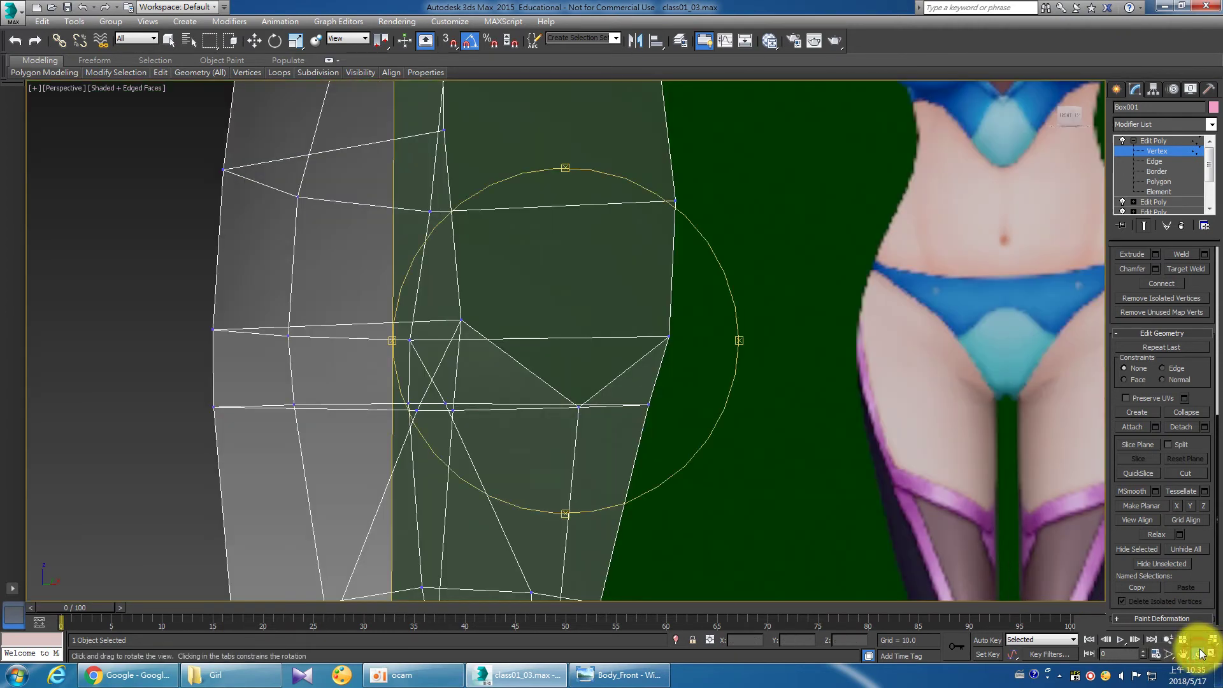
pyautogui.scroll(-5, 668, 397)
pyautogui.moveTo(669, 396)
pyautogui.mouseDown()
pyautogui.moveTo(615, 410)
pyautogui.moveTo(647, 405)
pyautogui.moveTo(669, 418)
pyautogui.moveTo(639, 407)
pyautogui.moveTo(628, 429)
pyautogui.mouseUp()
pyautogui.scroll(3, 636, 418)
pyautogui.scroll(3, 648, 421)
pyautogui.scroll(3, 627, 428)
pyautogui.scroll(2, 625, 430)
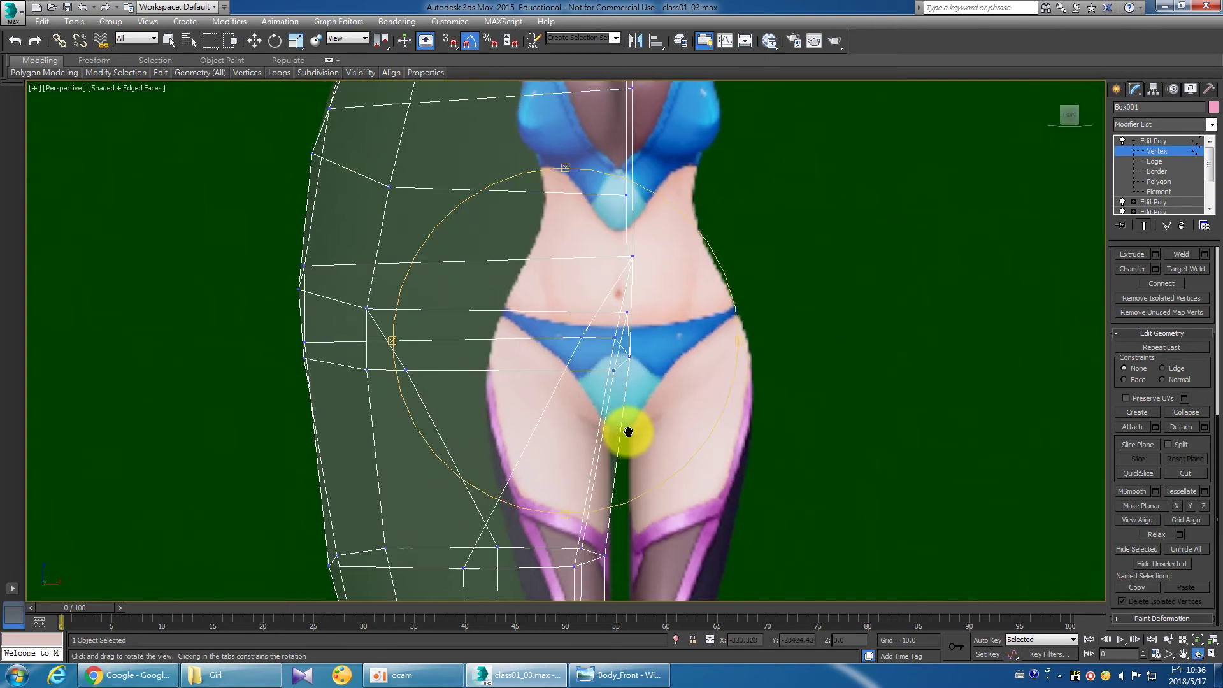
pyautogui.press('w')
pyautogui.press('2')
pyautogui.rightClick(718, 436)
pyautogui.click(674, 385)
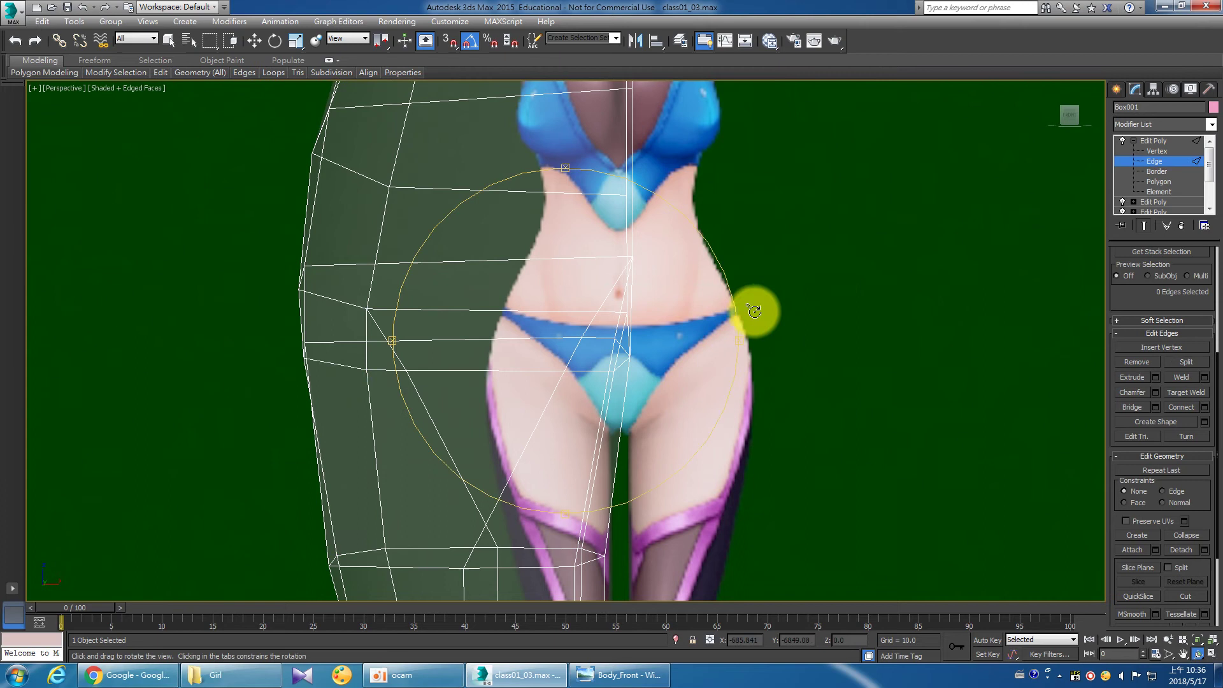
# Remove two unneeded edges from the side of the hip.
pyautogui.hotkey('ctrl', 'r')
pyautogui.moveTo(658, 387); pyautogui.dragTo(693, 392)
pyautogui.rightClick(693, 392)
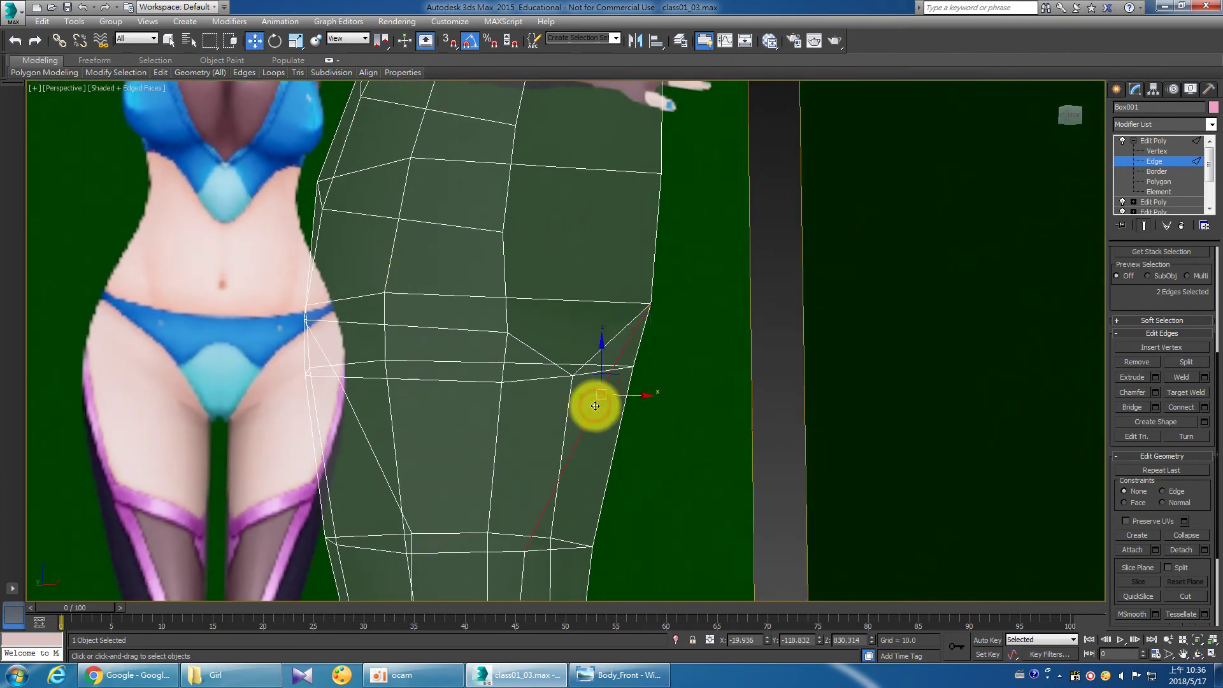
pyautogui.rightClick(579, 436)
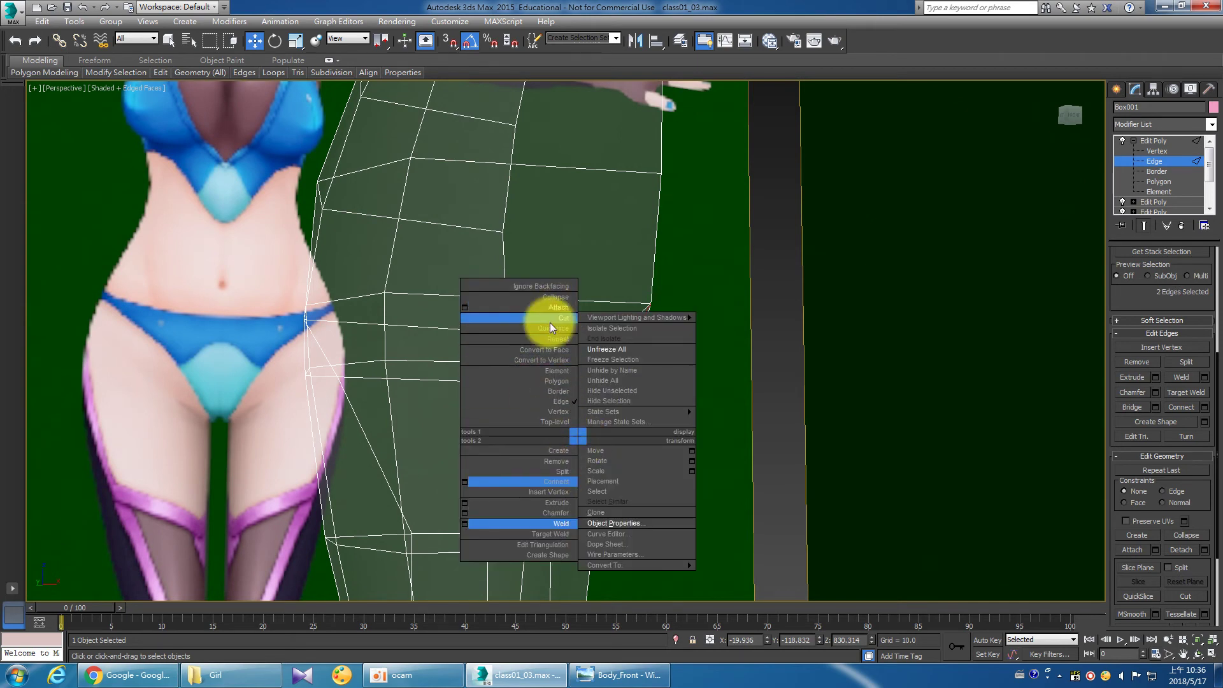
pyautogui.click(569, 461)
# Remove the other two hip edges and orbit back to face the front reference.
pyautogui.moveTo(610, 458)
pyautogui.keyDown('alt'); pyautogui.mouseDown(button='middle')
pyautogui.moveTo(521, 432)
pyautogui.moveTo(480, 437)
pyautogui.moveTo(554, 440)
pyautogui.moveTo(453, 420)
pyautogui.moveTo(587, 418)
pyautogui.moveTo(439, 466)
pyautogui.mouseUp(button='middle'); pyautogui.keyUp('alt')
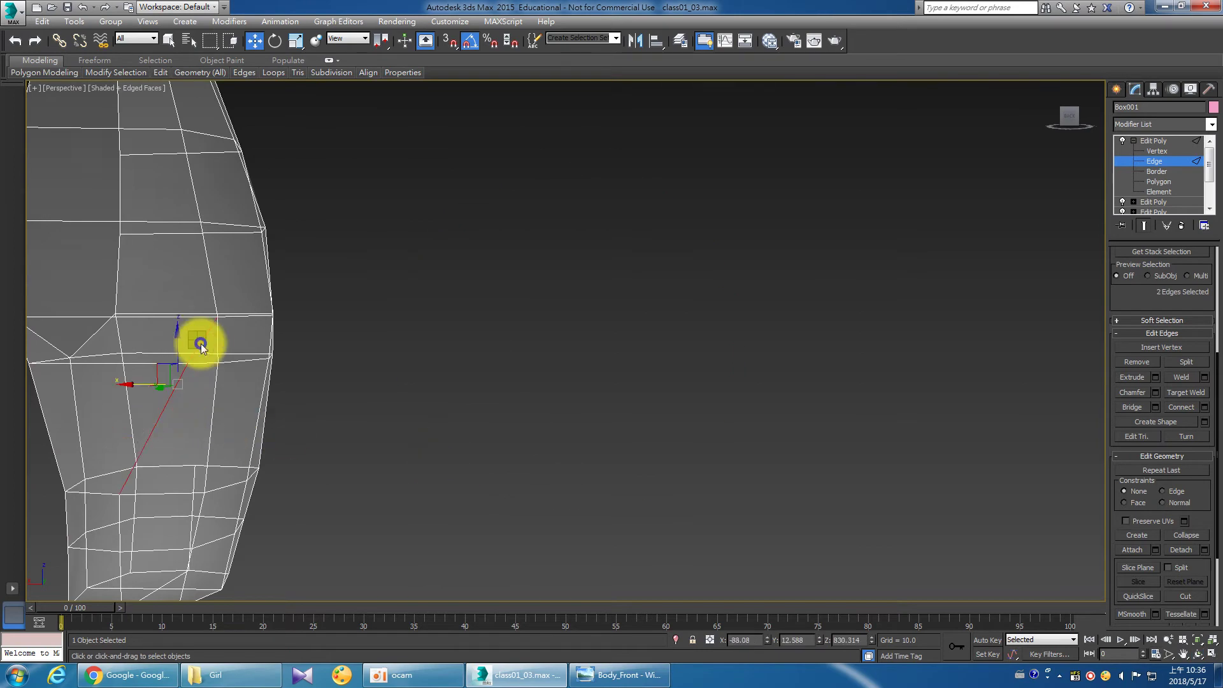
pyautogui.rightClick(200, 342)
pyautogui.click(186, 365)
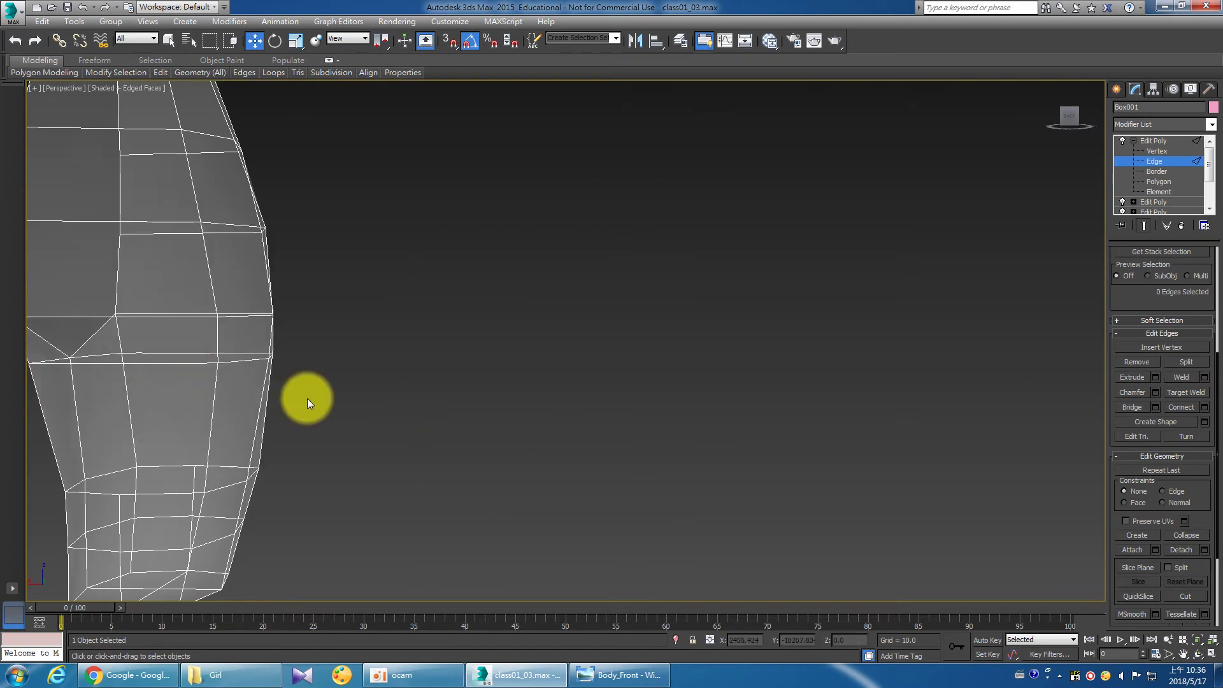
pyautogui.hotkey('shift', 'z')
pyautogui.moveTo(456, 440)
pyautogui.keyDown('alt'); pyautogui.mouseDown(button='middle')
pyautogui.moveTo(477, 431)
pyautogui.moveTo(437, 416)
pyautogui.moveTo(469, 404)
pyautogui.moveTo(502, 415)
pyautogui.moveTo(429, 497)
pyautogui.mouseUp(button='middle'); pyautogui.keyUp('alt')
pyautogui.keyDown('alt'); pyautogui.moveTo(560, 456); pyautogui.dragTo(518, 469, button='middle'); pyautogui.keyUp('alt')
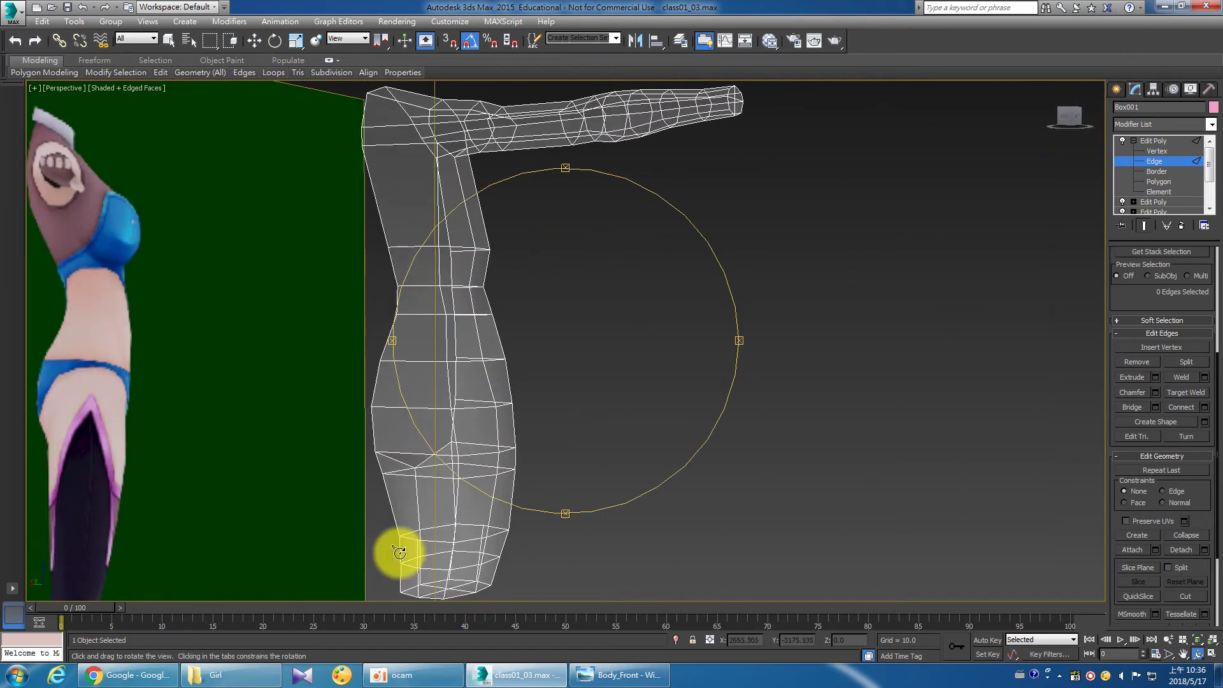
pyautogui.moveTo(425, 478)
pyautogui.keyDown('alt'); pyautogui.mouseDown(button='middle')
pyautogui.moveTo(535, 456)
pyautogui.moveTo(369, 443)
pyautogui.mouseUp(button='middle'); pyautogui.keyUp('alt')
# Switch to Vertex level and maximize the Front viewport.
pyautogui.press('w')
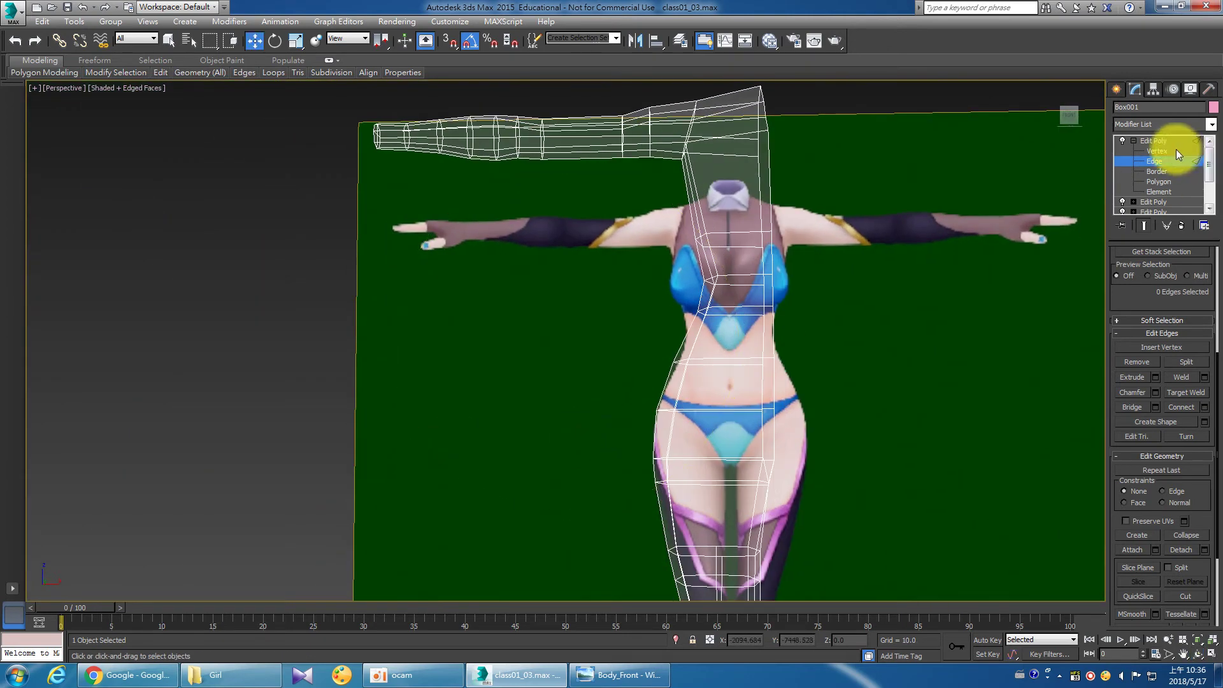
pyautogui.click(1169, 151)
pyautogui.scroll(-3, 643, 226)
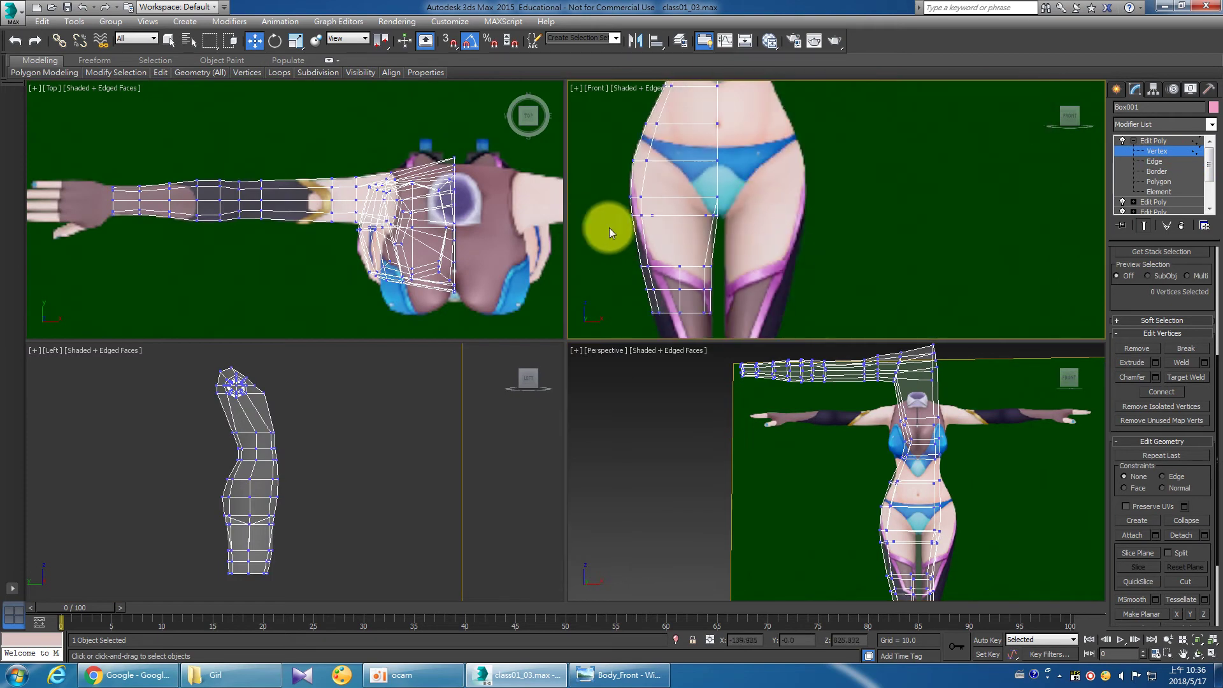
pyautogui.click(1212, 654)
pyautogui.scroll(-2, 736, 391)
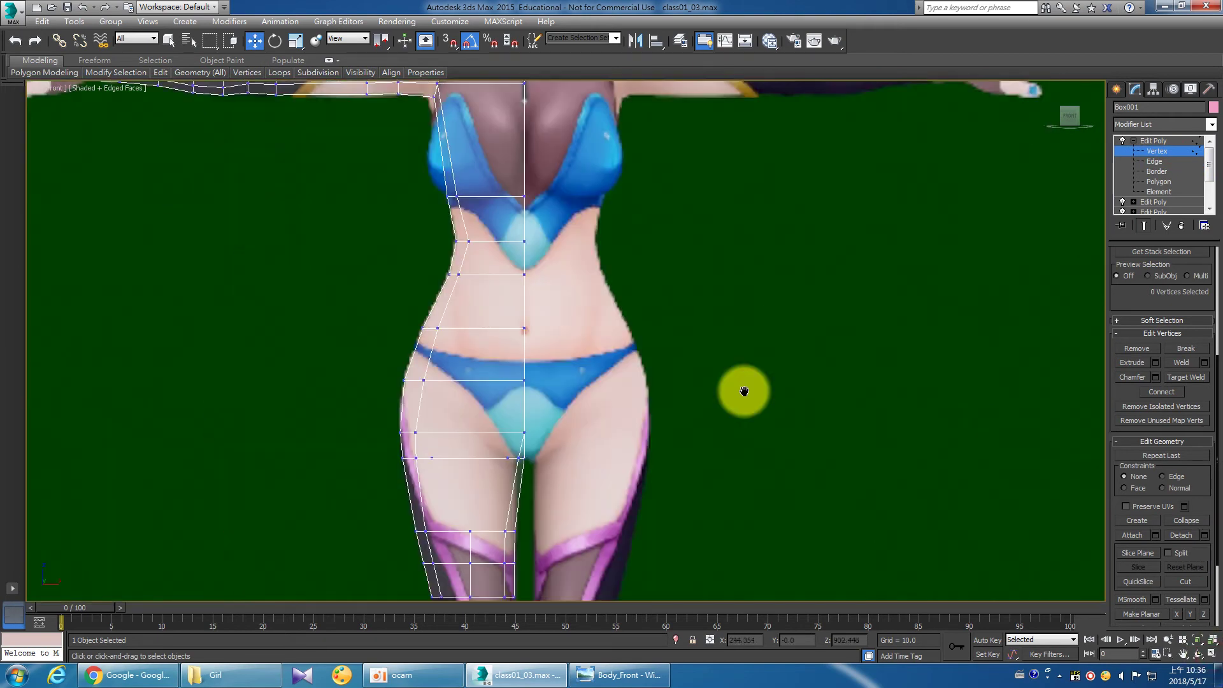
pyautogui.scroll(-2, 590, 268)
pyautogui.scroll(4, 589, 267)
pyautogui.scroll(2, 567, 289)
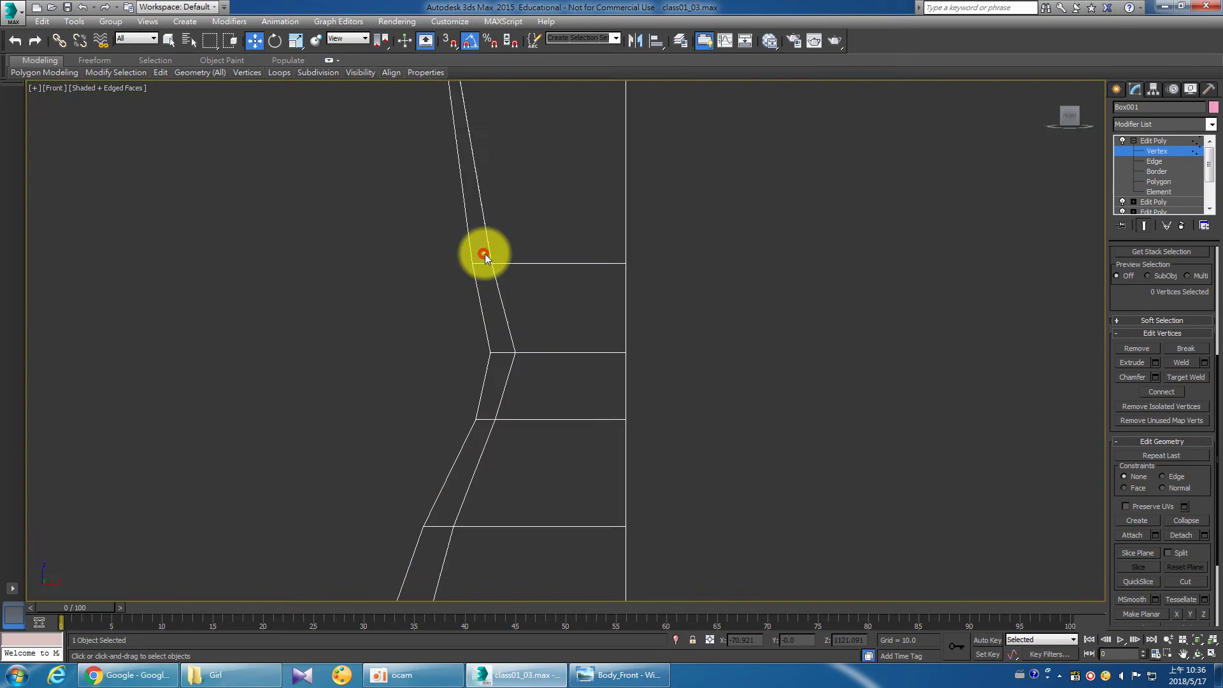
# Select outer rib, waist and thigh vertices, then clear the selection to start over.
pyautogui.moveTo(484, 254); pyautogui.dragTo(517, 297)
pyautogui.keyDown('ctrl'); pyautogui.click(510, 345); pyautogui.keyUp('ctrl')
pyautogui.scroll(-2, 511, 450)
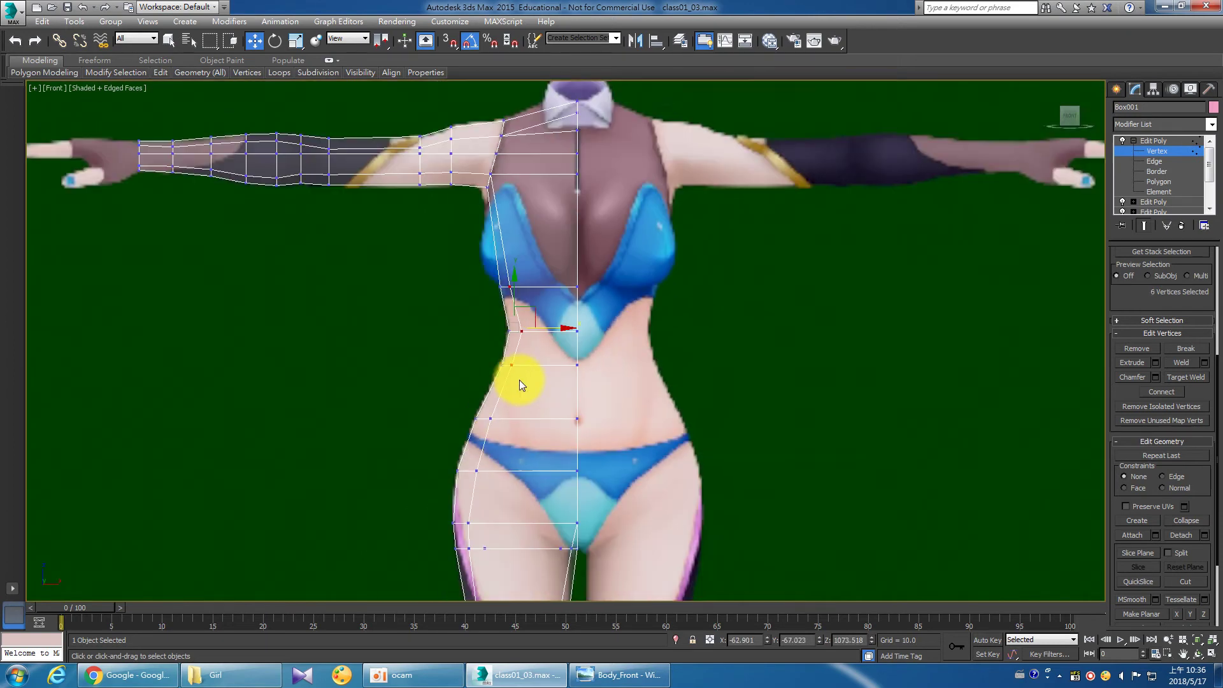
pyautogui.scroll(2, 519, 383)
pyautogui.moveTo(518, 382); pyautogui.dragTo(529, 342, button='middle')
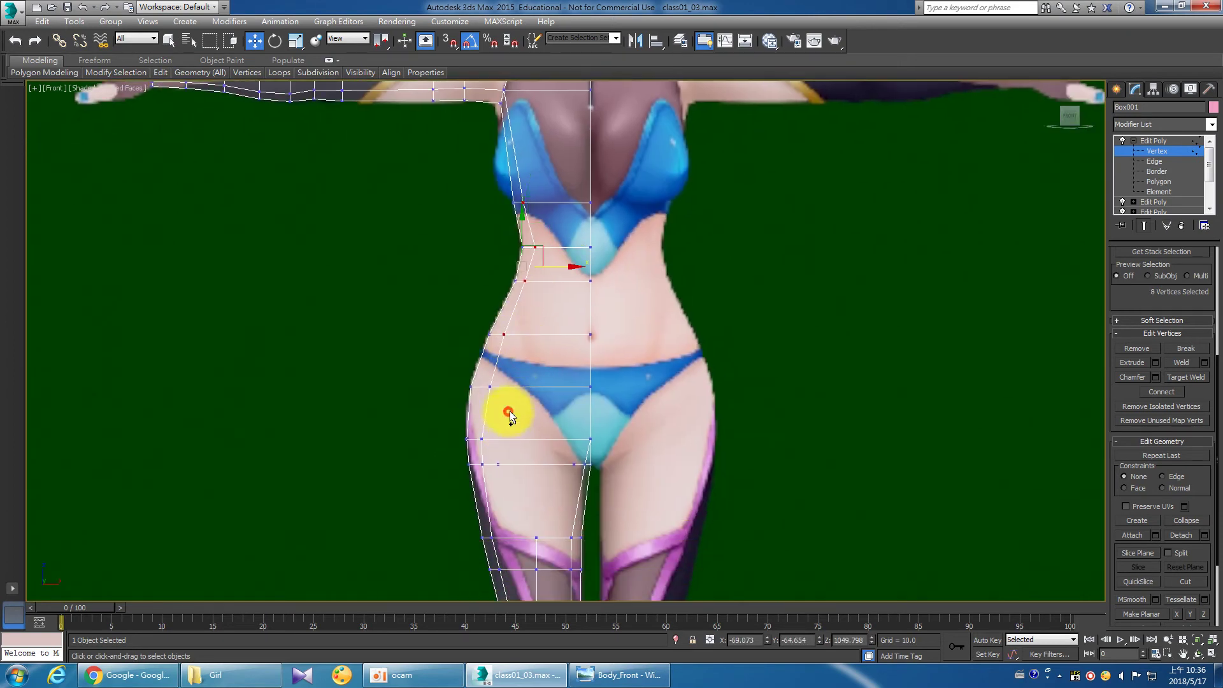
pyautogui.scroll(1, 487, 425)
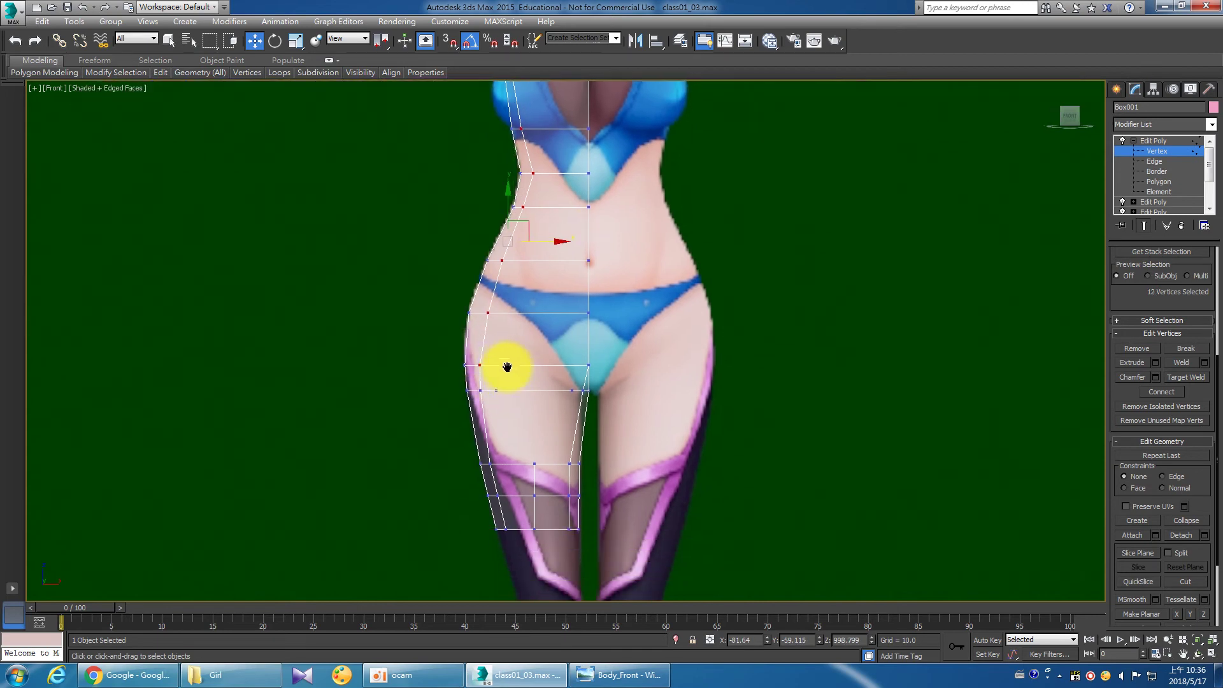
pyautogui.scroll(3, 488, 389)
pyautogui.scroll(3, 473, 389)
pyautogui.keyDown('ctrl'); pyautogui.moveTo(421, 350); pyautogui.dragTo(421, 347); pyautogui.keyUp('ctrl')
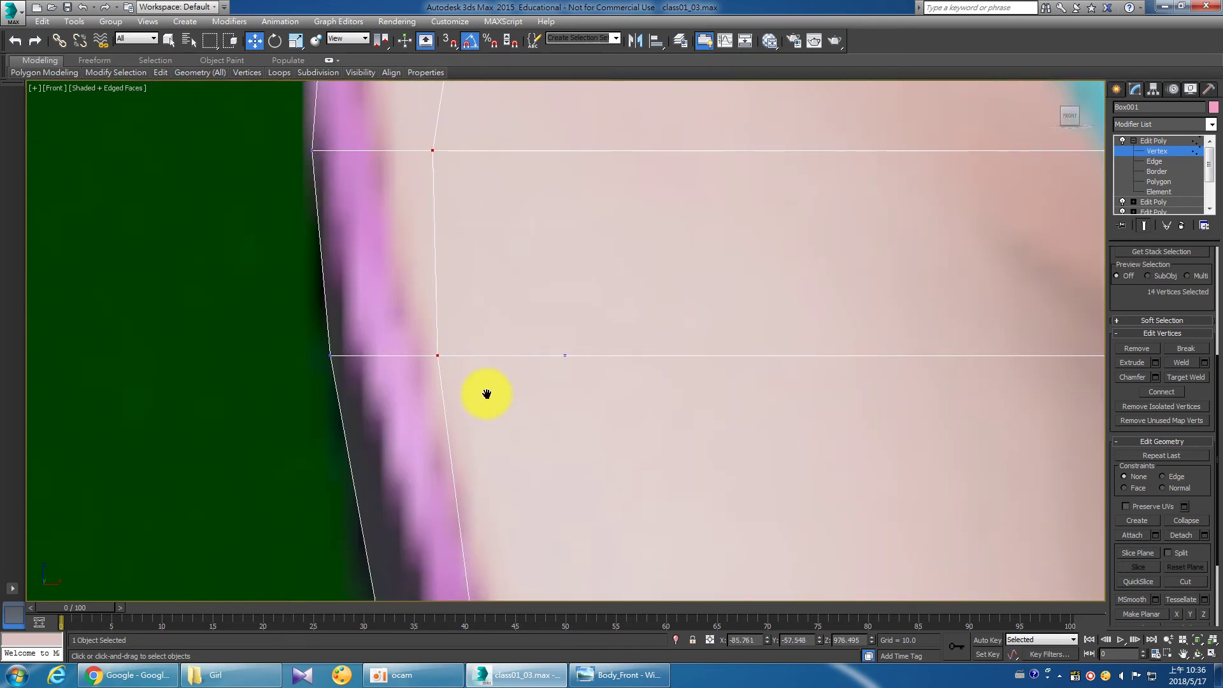
pyautogui.scroll(-3, 503, 401)
pyautogui.scroll(1, 508, 409)
pyautogui.scroll(2, 495, 406)
pyautogui.scroll(-2, 496, 406)
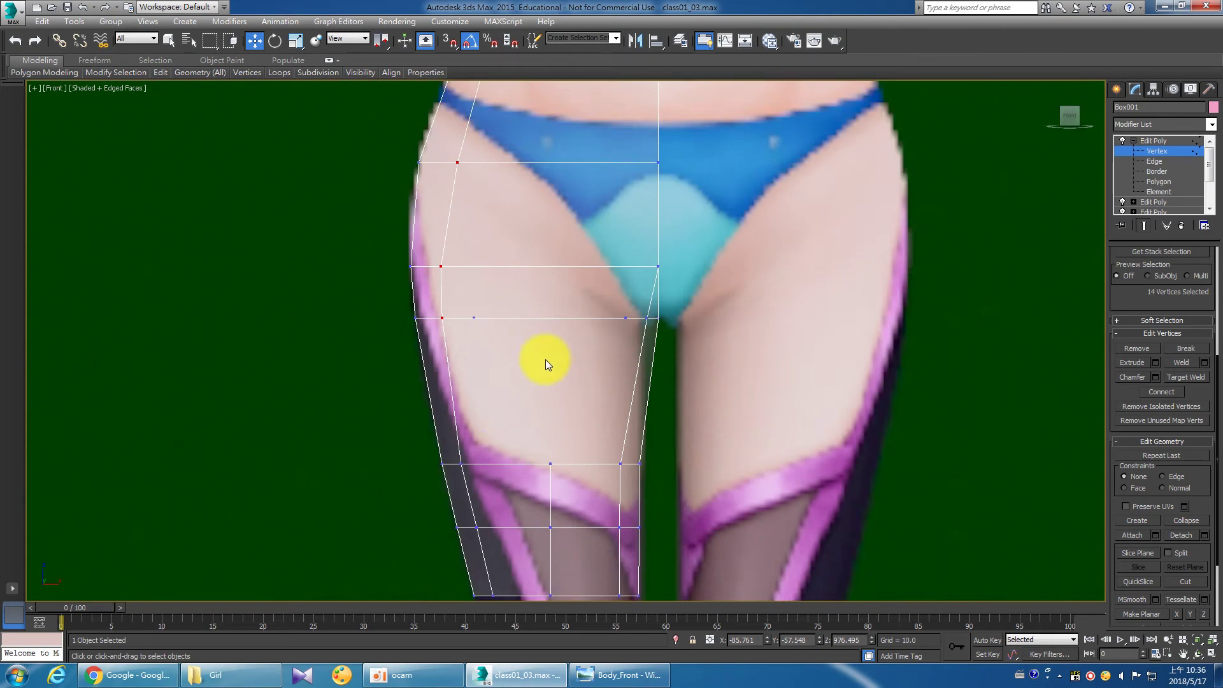
pyautogui.scroll(-2, 573, 334)
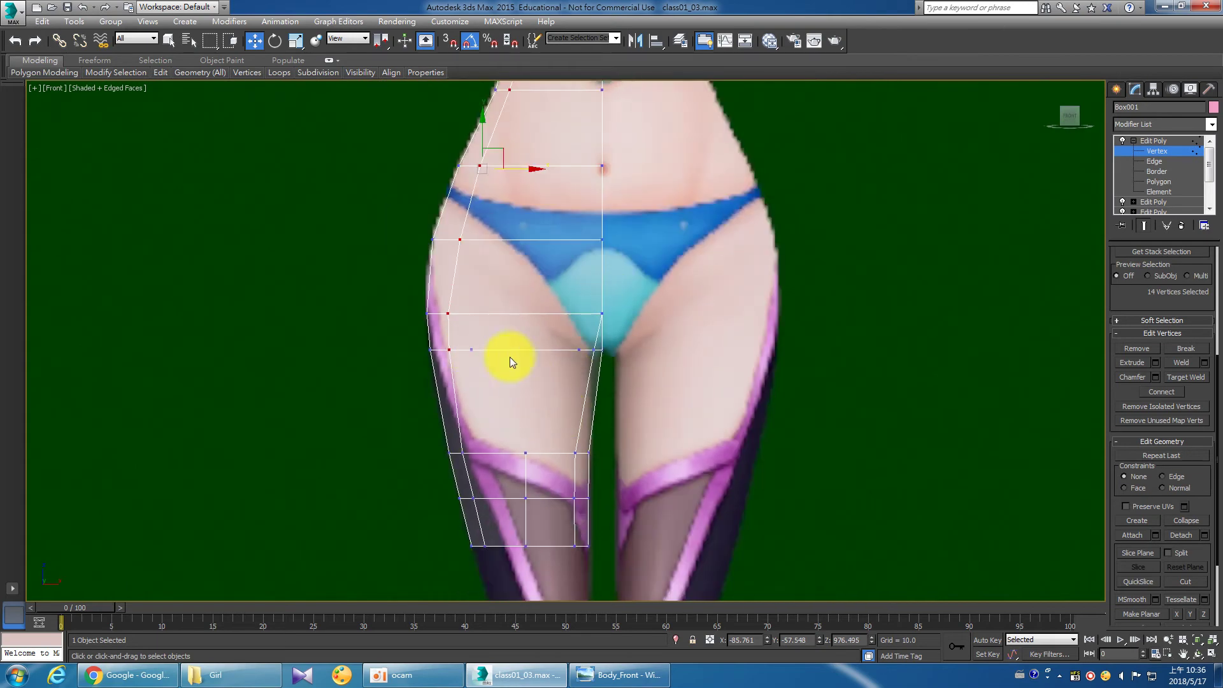
pyautogui.moveTo(463, 336); pyautogui.dragTo(590, 373)
pyautogui.rightClick(537, 372)
pyautogui.click(510, 395)
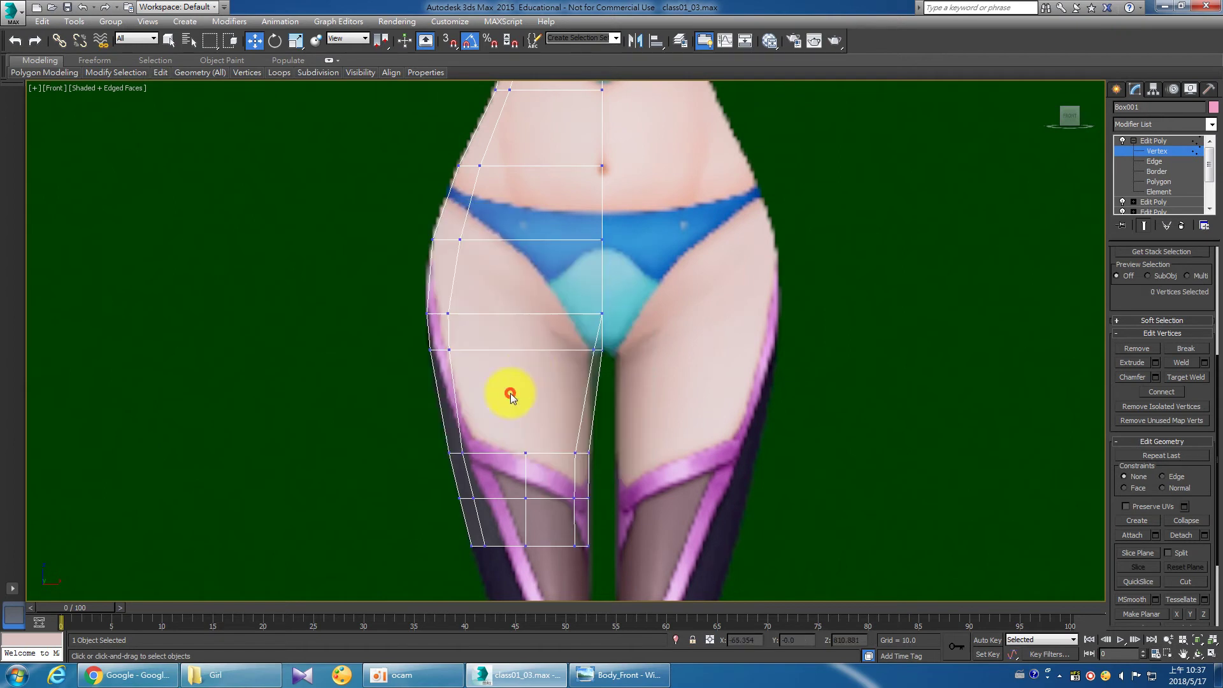
# Select the outer edge vertices from knee to chest and move them along X onto the outline.
pyautogui.moveTo(496, 553); pyautogui.dragTo(476, 535)
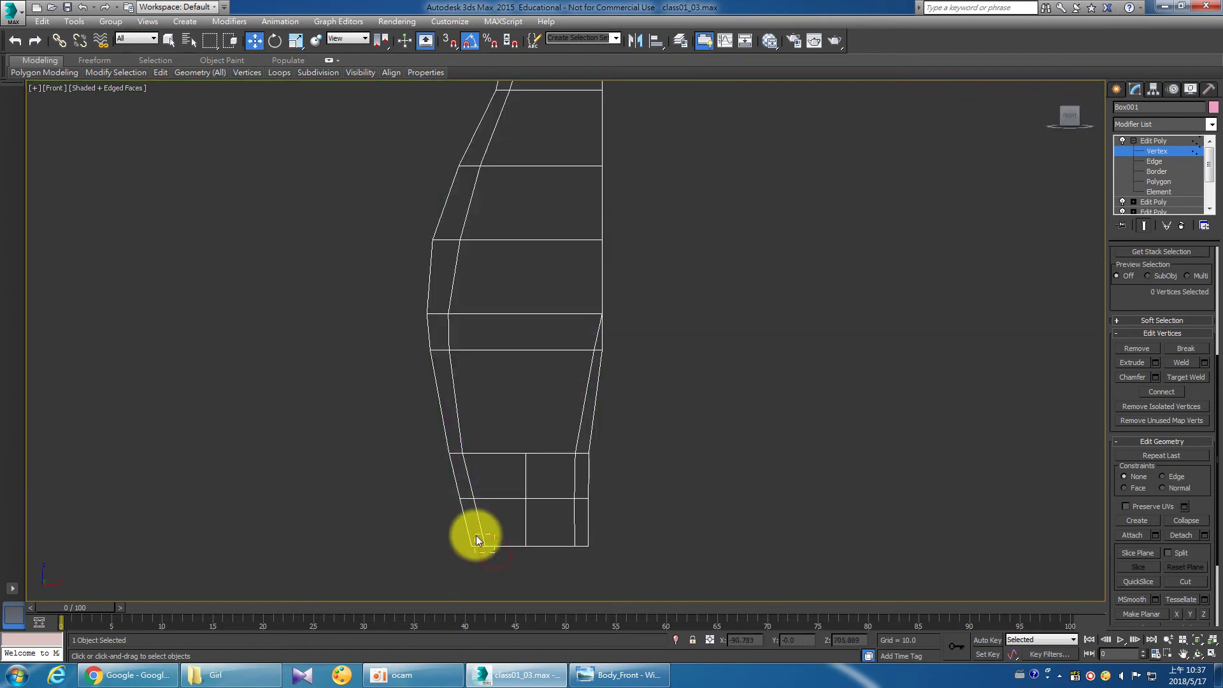
pyautogui.keyDown('ctrl'); pyautogui.moveTo(468, 486); pyautogui.dragTo(471, 508); pyautogui.keyUp('ctrl')
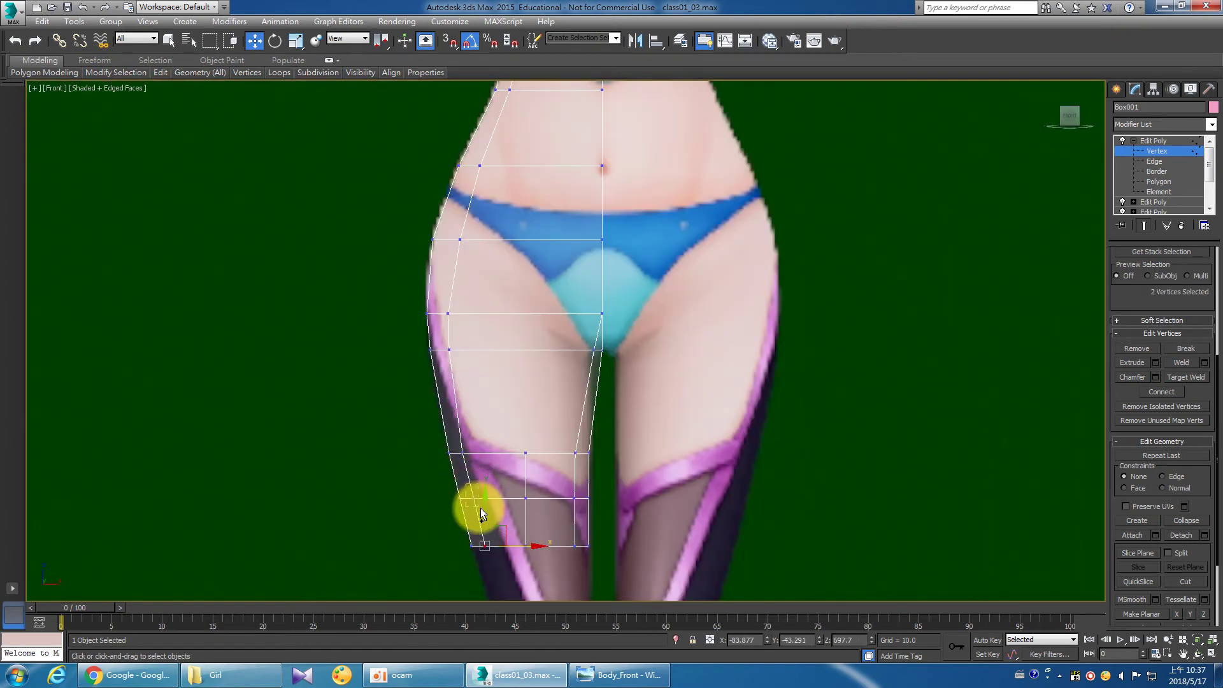
pyautogui.keyDown('ctrl'); pyautogui.moveTo(461, 380); pyautogui.dragTo(439, 306); pyautogui.keyUp('ctrl')
pyautogui.moveTo(470, 265); pyautogui.dragTo(479, 347, button='middle')
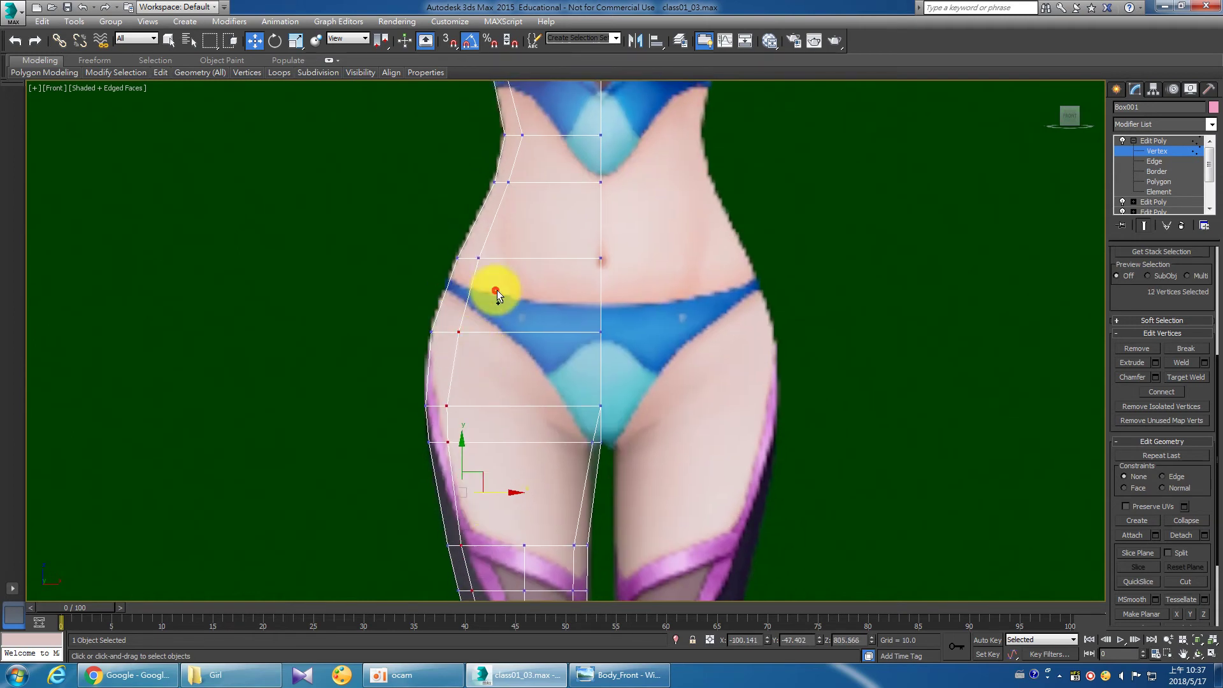
pyautogui.moveTo(477, 237); pyautogui.dragTo(506, 302, button='middle')
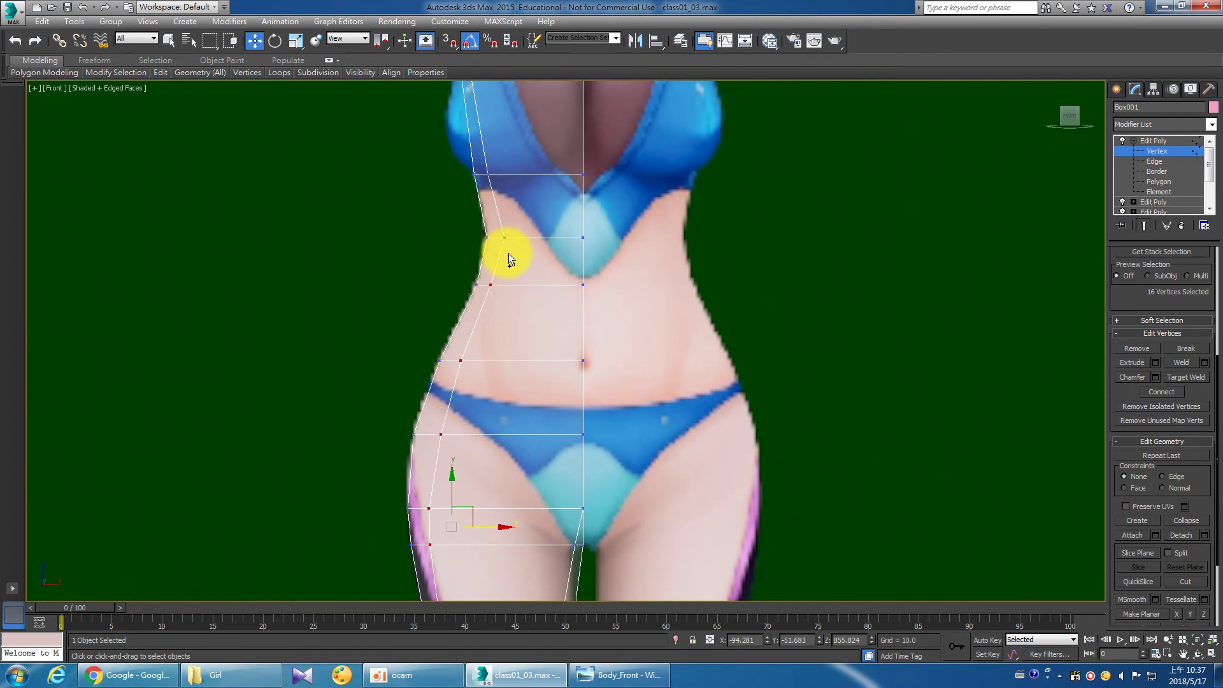
pyautogui.moveTo(499, 216)
pyautogui.mouseDown(button='middle')
pyautogui.moveTo(505, 240)
pyautogui.moveTo(489, 277)
pyautogui.mouseUp(button='middle')
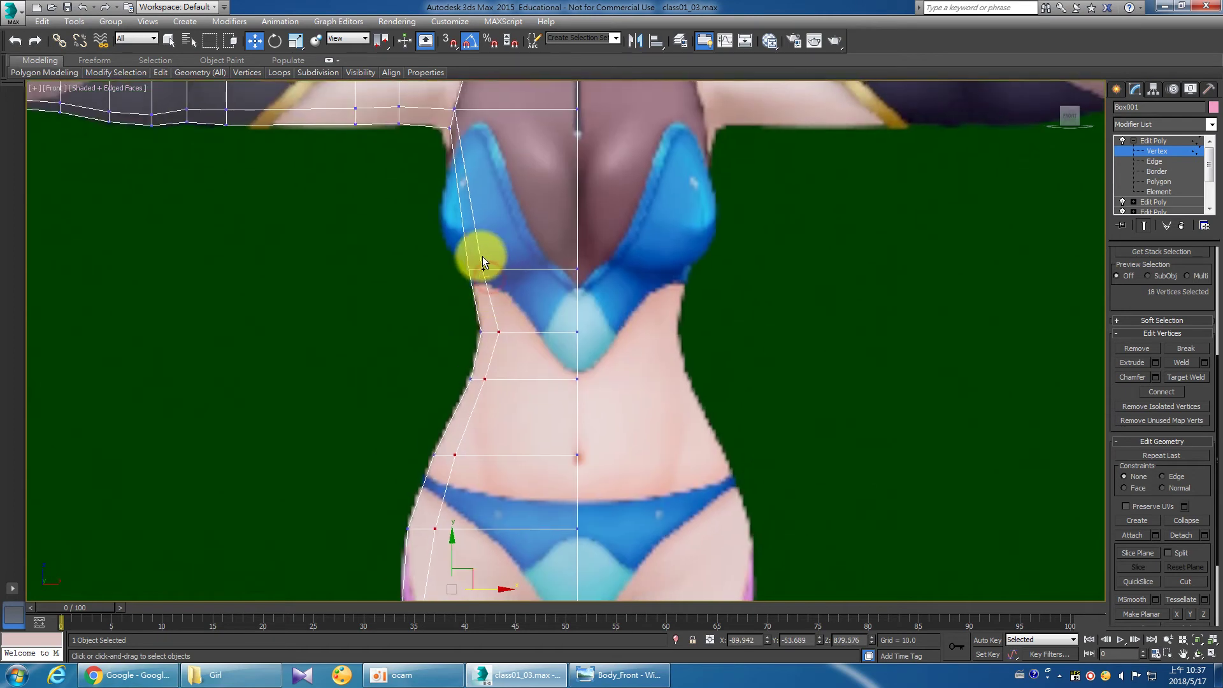
pyautogui.moveTo(529, 343); pyautogui.dragTo(521, 279, button='middle')
pyautogui.moveTo(486, 493); pyautogui.dragTo(494, 495)
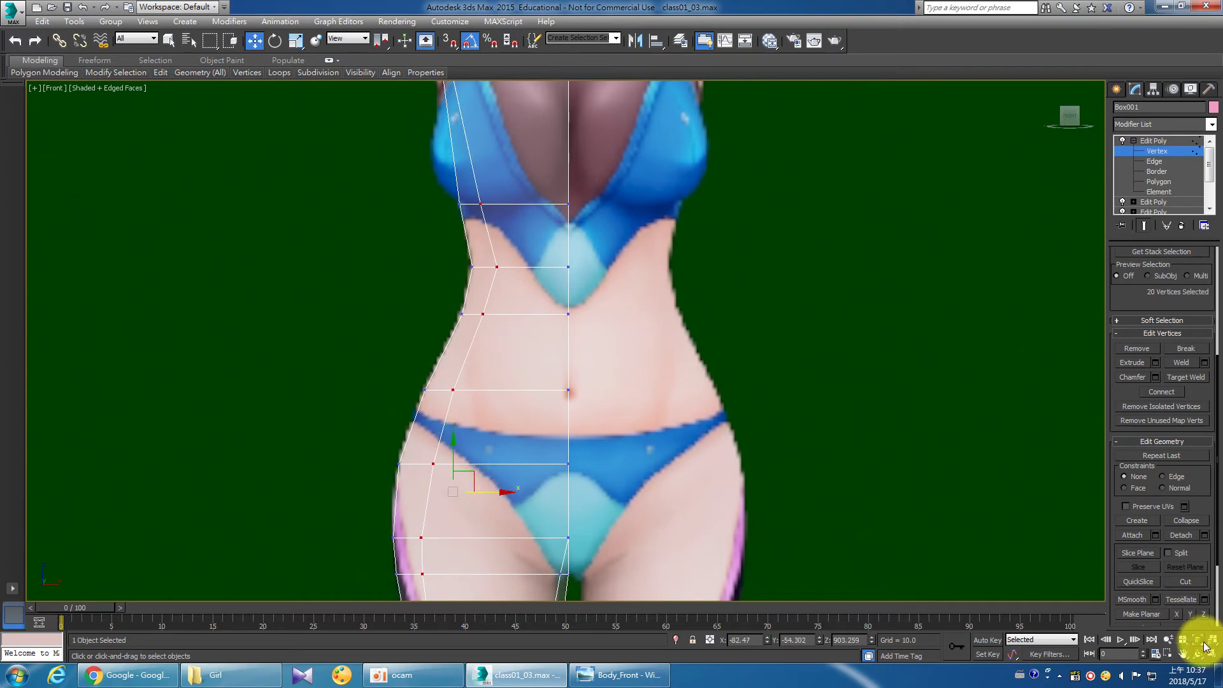
pyautogui.click(1210, 654)
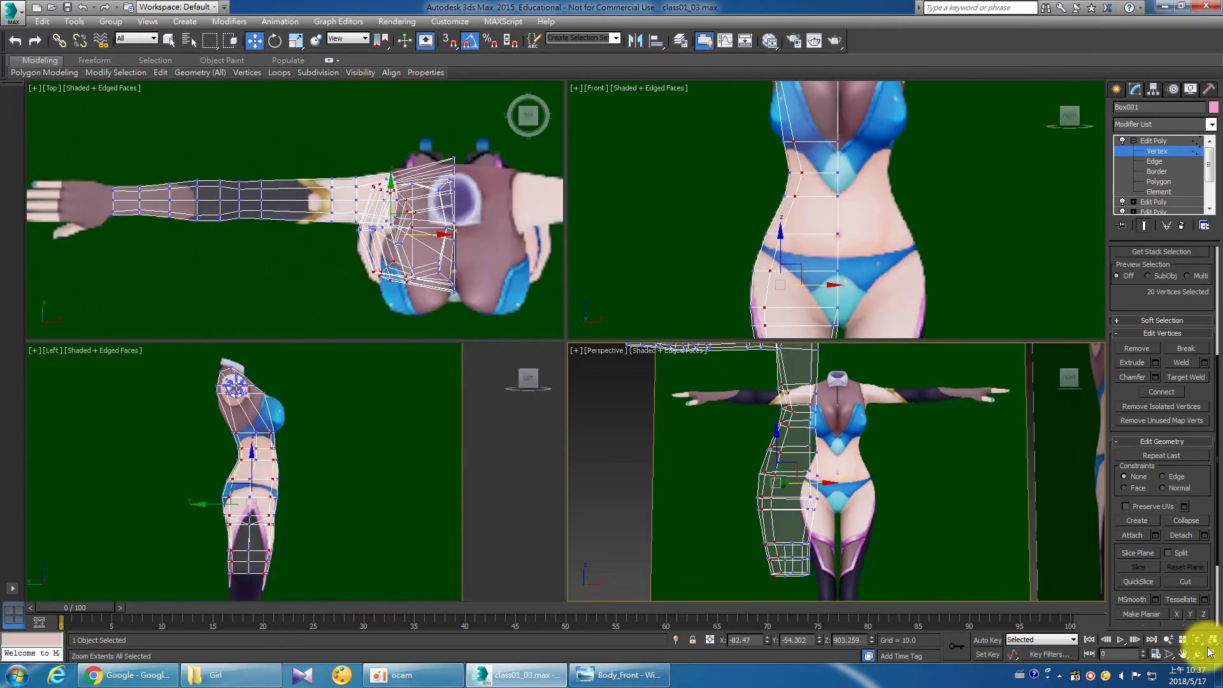
# Check the body in Perspective, then scale the torso vertices to 95% on X in the Left view.
pyautogui.click(1210, 654)
pyautogui.moveTo(1062, 583)
pyautogui.mouseDown()
pyautogui.moveTo(534, 391)
pyautogui.moveTo(775, 404)
pyautogui.moveTo(765, 388)
pyautogui.moveTo(606, 393)
pyautogui.mouseUp()
pyautogui.rightClick(608, 393)
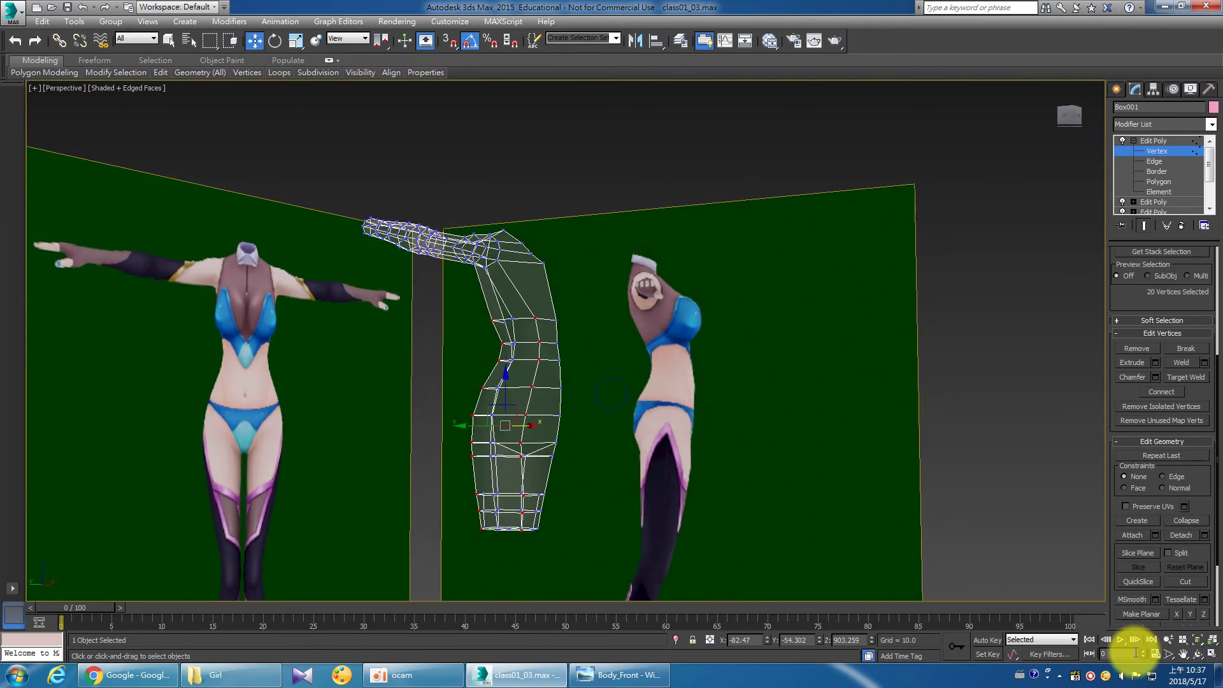
pyautogui.click(1212, 654)
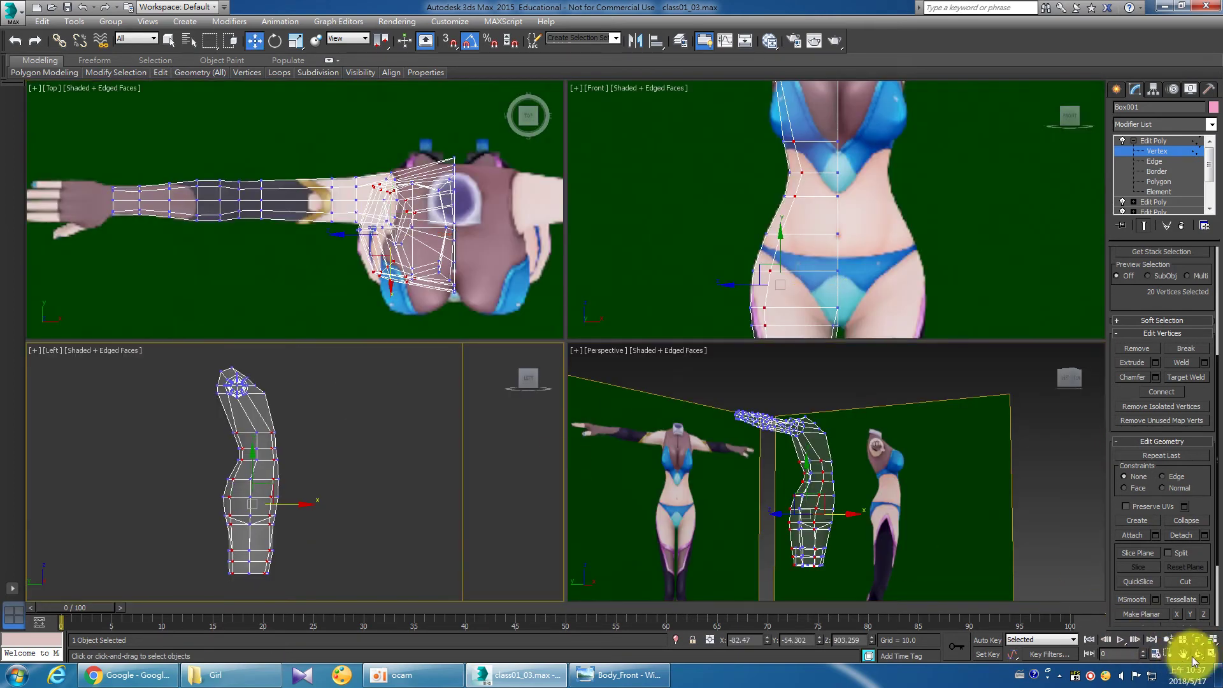
pyautogui.click(1212, 654)
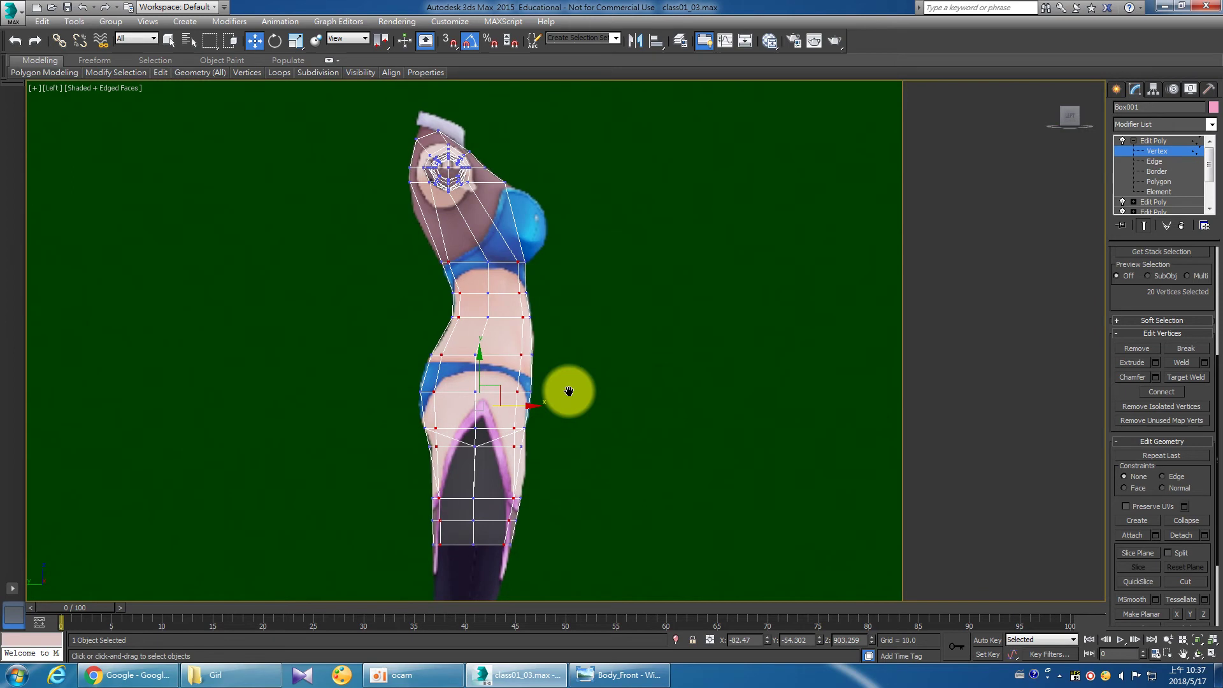
pyautogui.click(295, 42)
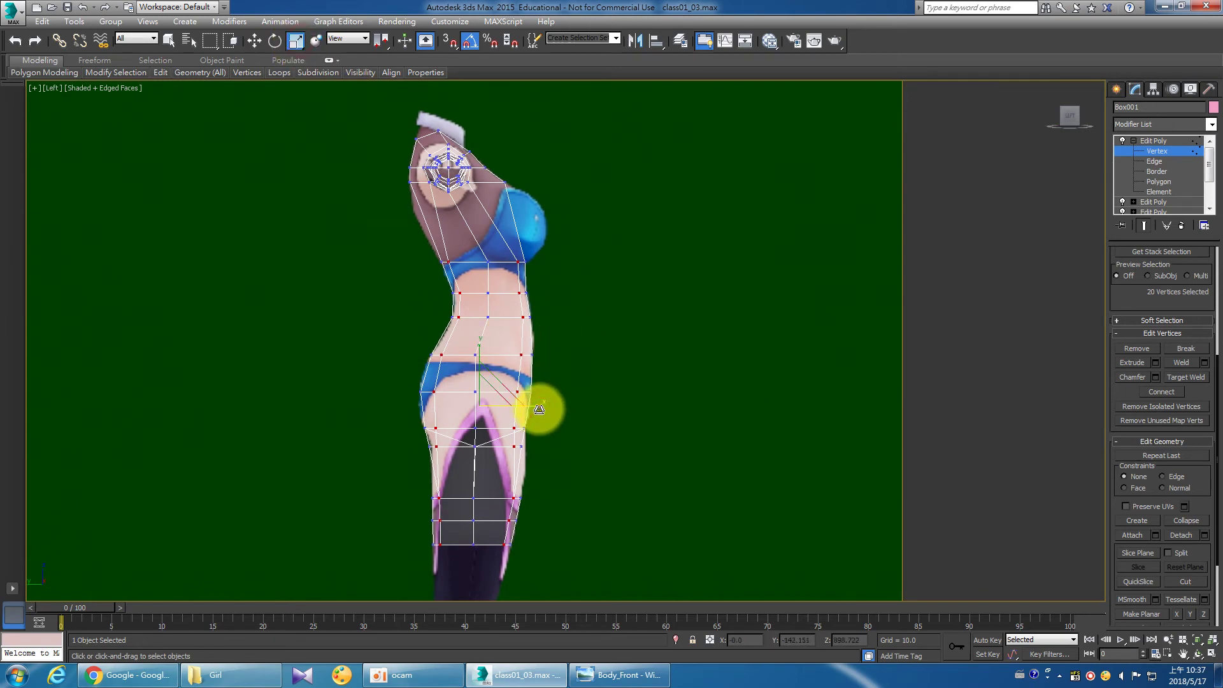
pyautogui.moveTo(539, 408); pyautogui.dragTo(538, 409)
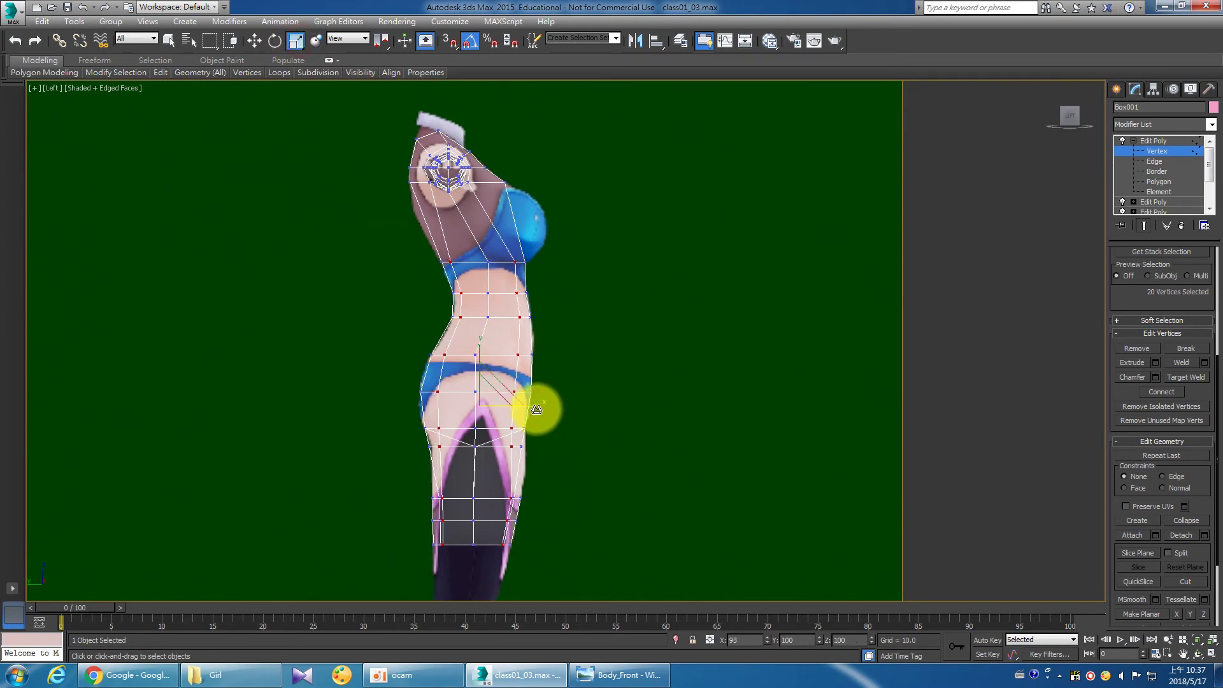
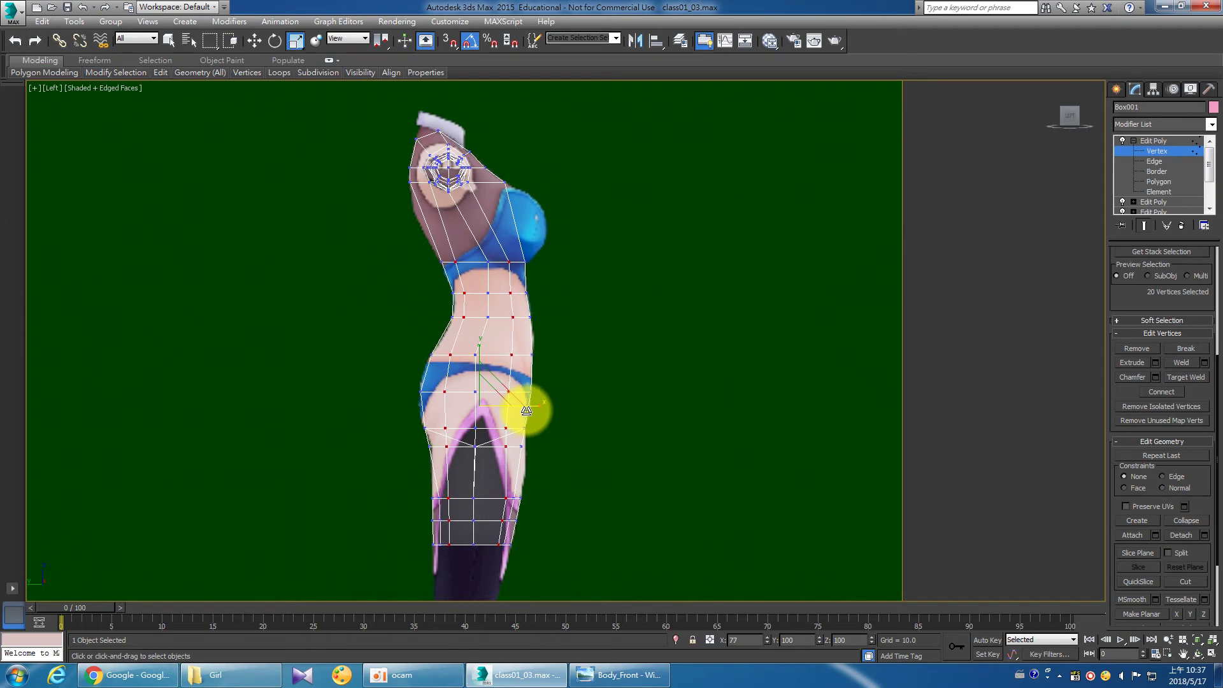
# Select the lower-leg vertices in the side view and scale them horizontally.
pyautogui.moveTo(532, 439); pyautogui.dragTo(547, 332, button='middle')
pyautogui.scroll(2, 547, 333)
pyautogui.moveTo(525, 412); pyautogui.dragTo(575, 364, button='middle')
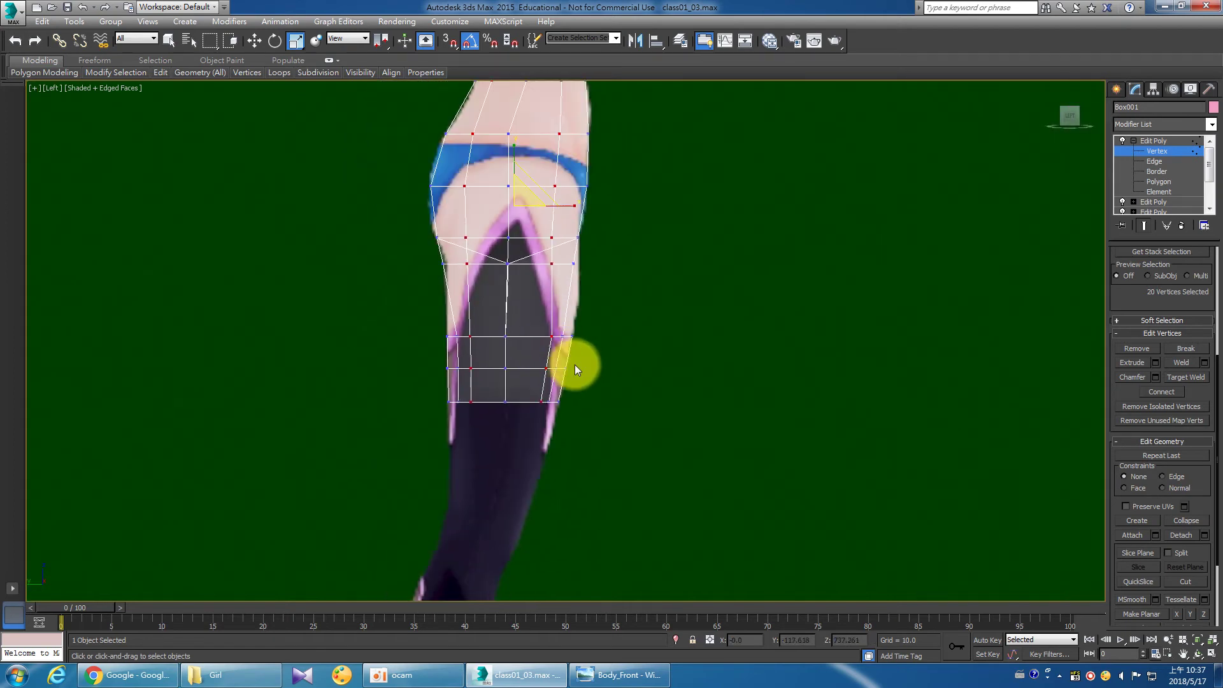
pyautogui.scroll(4, 574, 364)
pyautogui.click(347, 326)
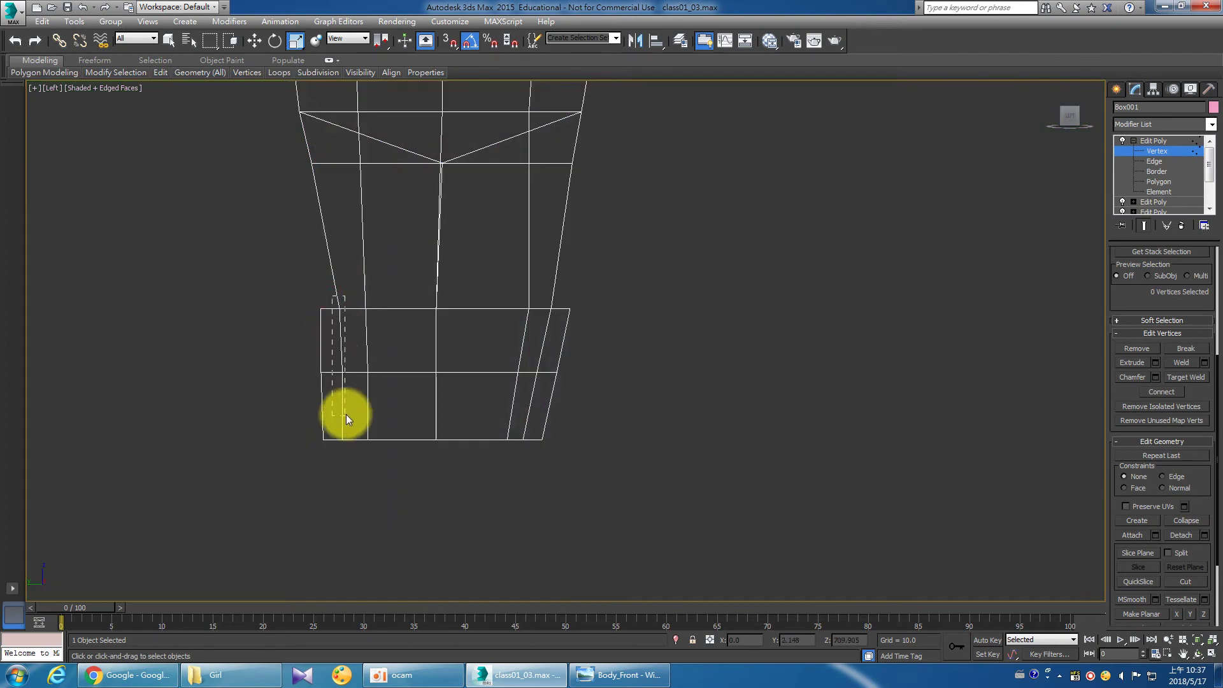
pyautogui.moveTo(354, 455); pyautogui.dragTo(354, 454)
pyautogui.keyDown('ctrl'); pyautogui.moveTo(546, 291); pyautogui.dragTo(555, 319); pyautogui.keyUp('ctrl')
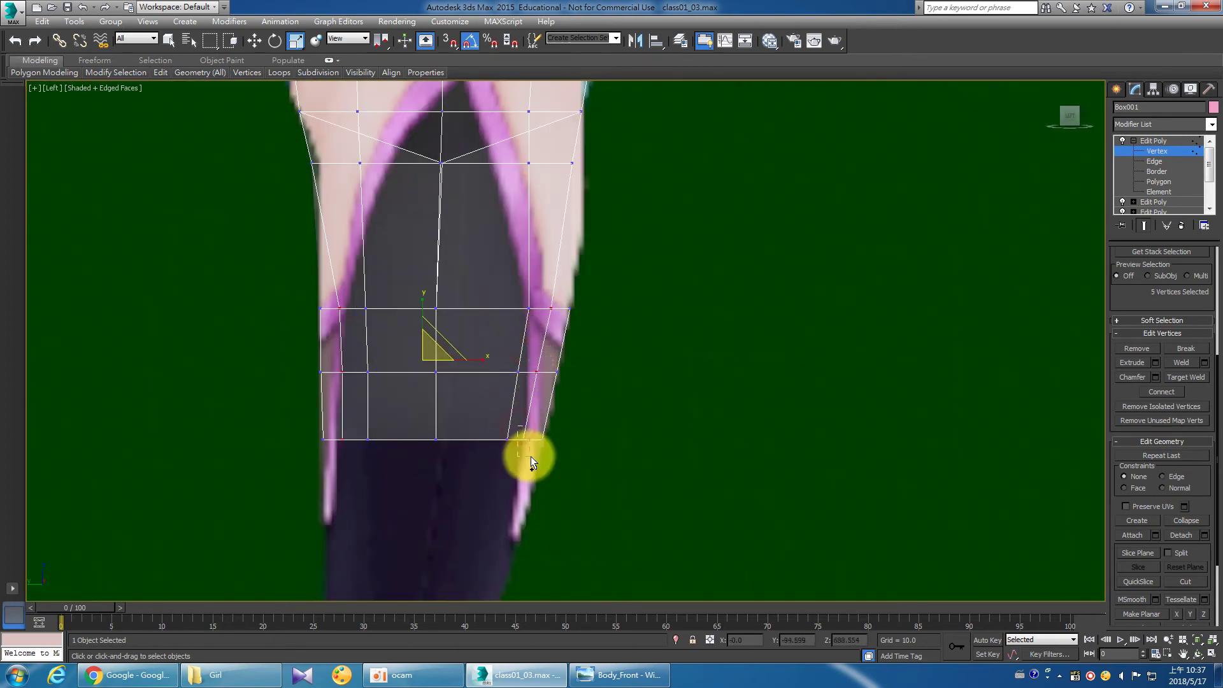
pyautogui.keyDown('ctrl'); pyautogui.moveTo(520, 431); pyautogui.dragTo(530, 456); pyautogui.keyUp('ctrl')
pyautogui.moveTo(506, 377); pyautogui.dragTo(486, 380)
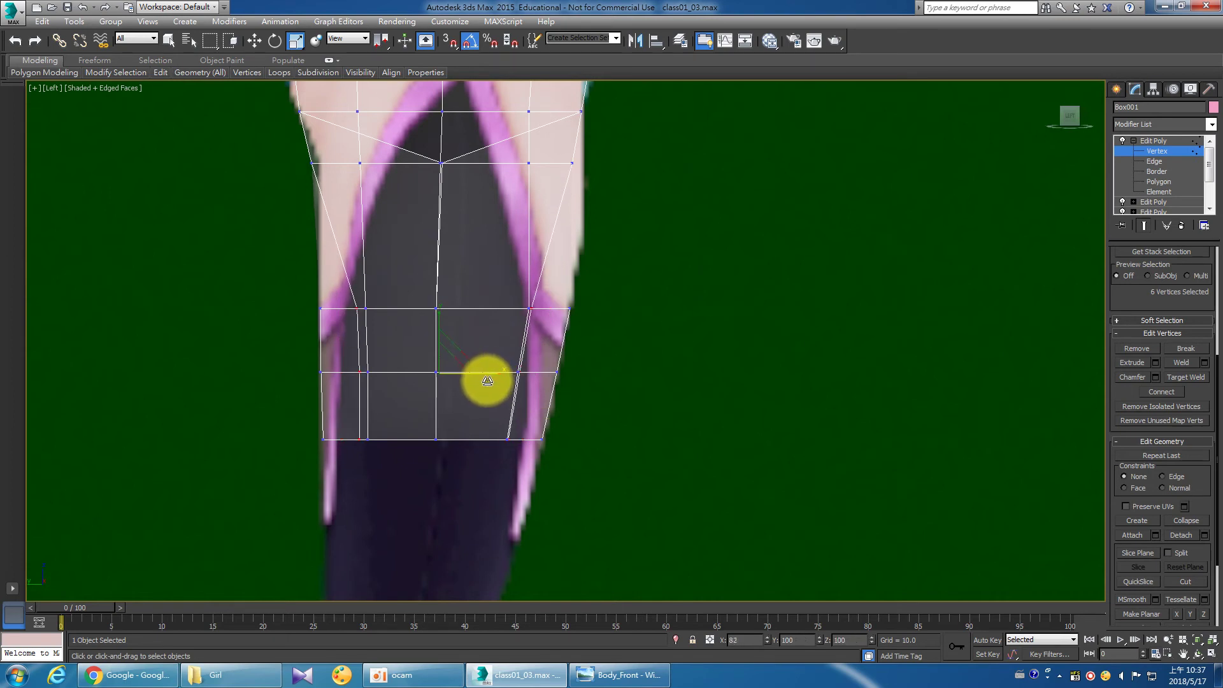
pyautogui.moveTo(486, 381); pyautogui.dragTo(486, 381)
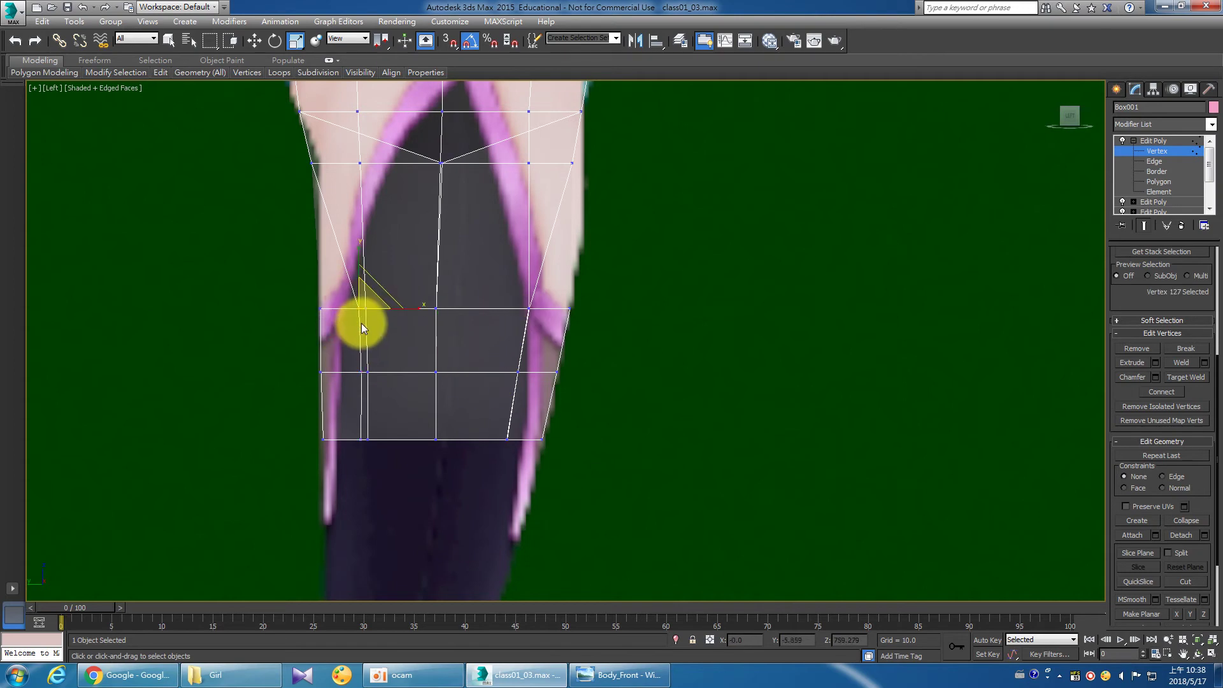
# Move the two doubled-edge vertices right along X so they line up.
pyautogui.press('w')
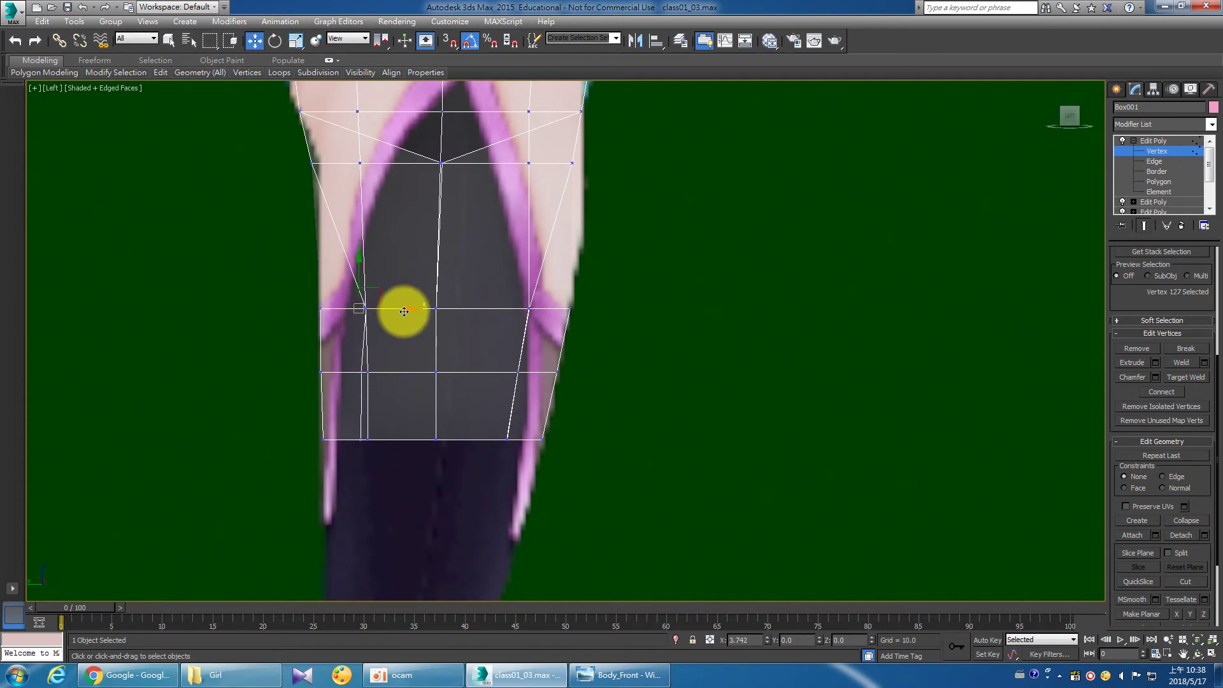
pyautogui.scroll(3, 404, 312)
pyautogui.scroll(2, 391, 324)
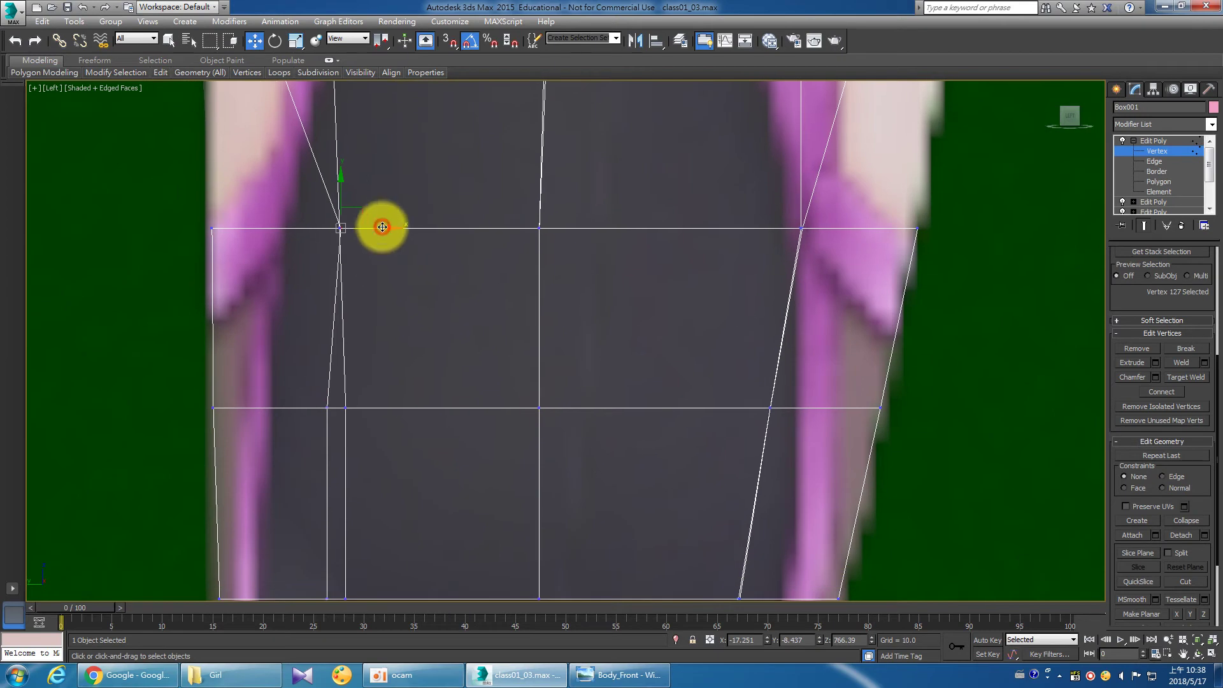
pyautogui.moveTo(382, 227); pyautogui.dragTo(381, 228)
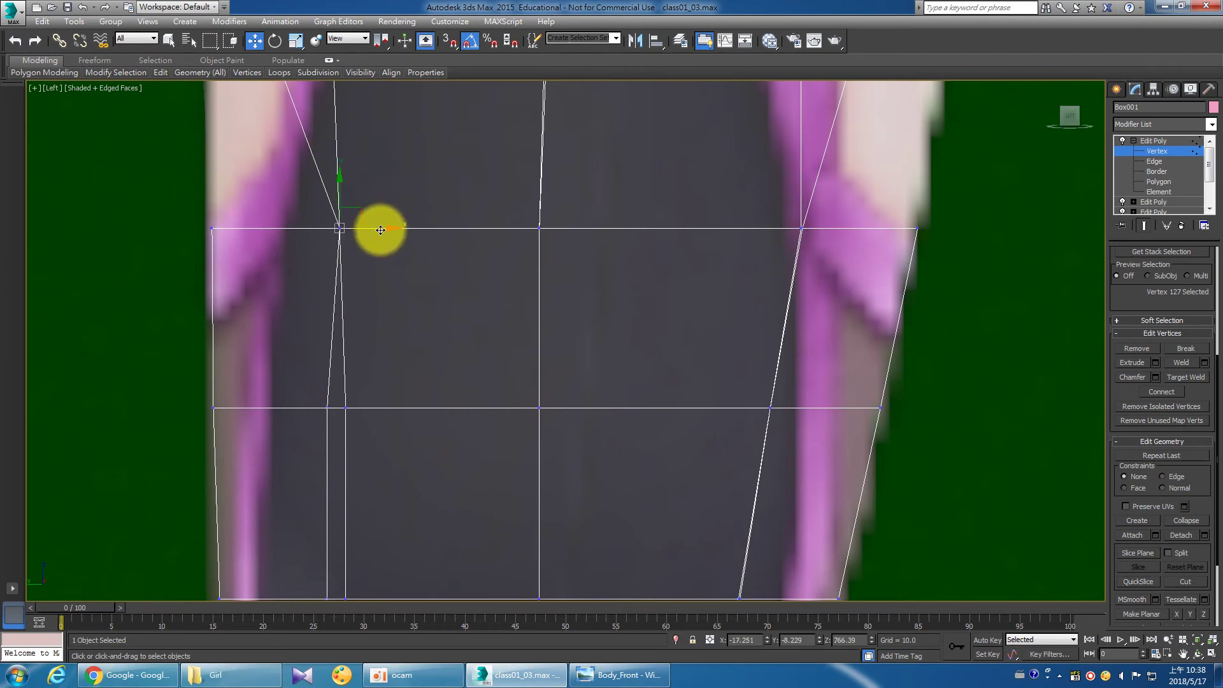
pyautogui.moveTo(381, 230); pyautogui.dragTo(379, 134, button='middle')
pyautogui.moveTo(311, 301); pyautogui.dragTo(336, 521)
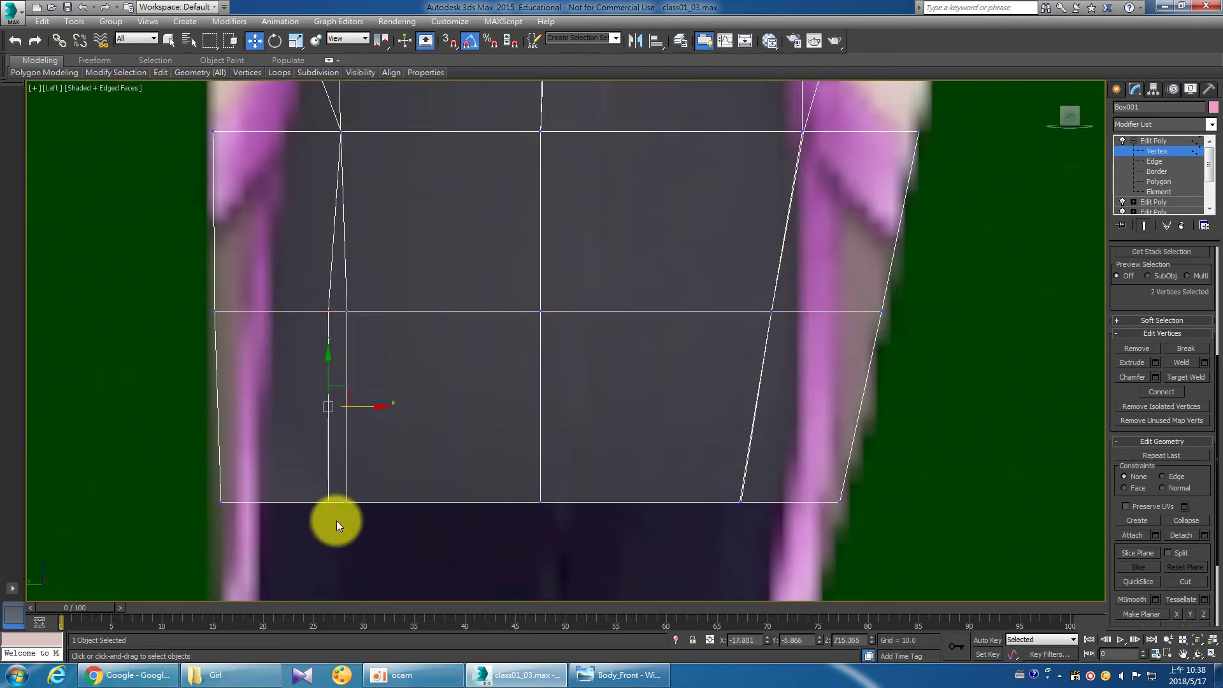
pyautogui.moveTo(368, 407); pyautogui.dragTo(384, 412)
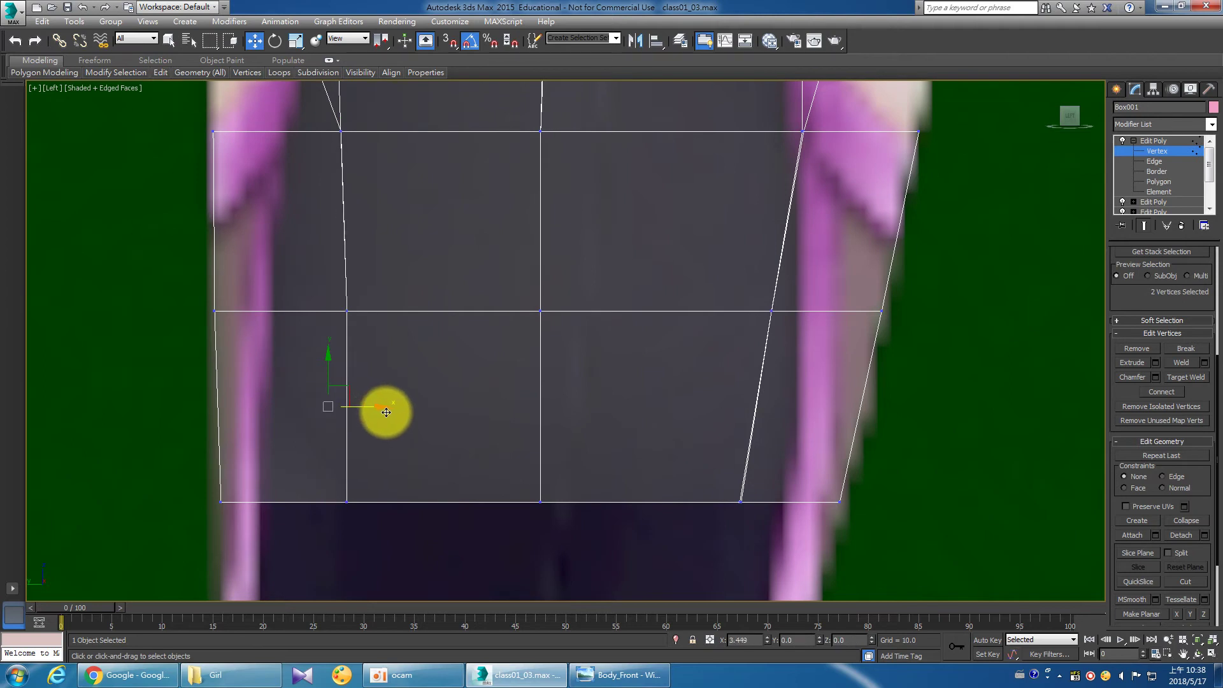
pyautogui.scroll(-4, 414, 418)
pyautogui.scroll(2, 392, 418)
pyautogui.scroll(-2, 409, 411)
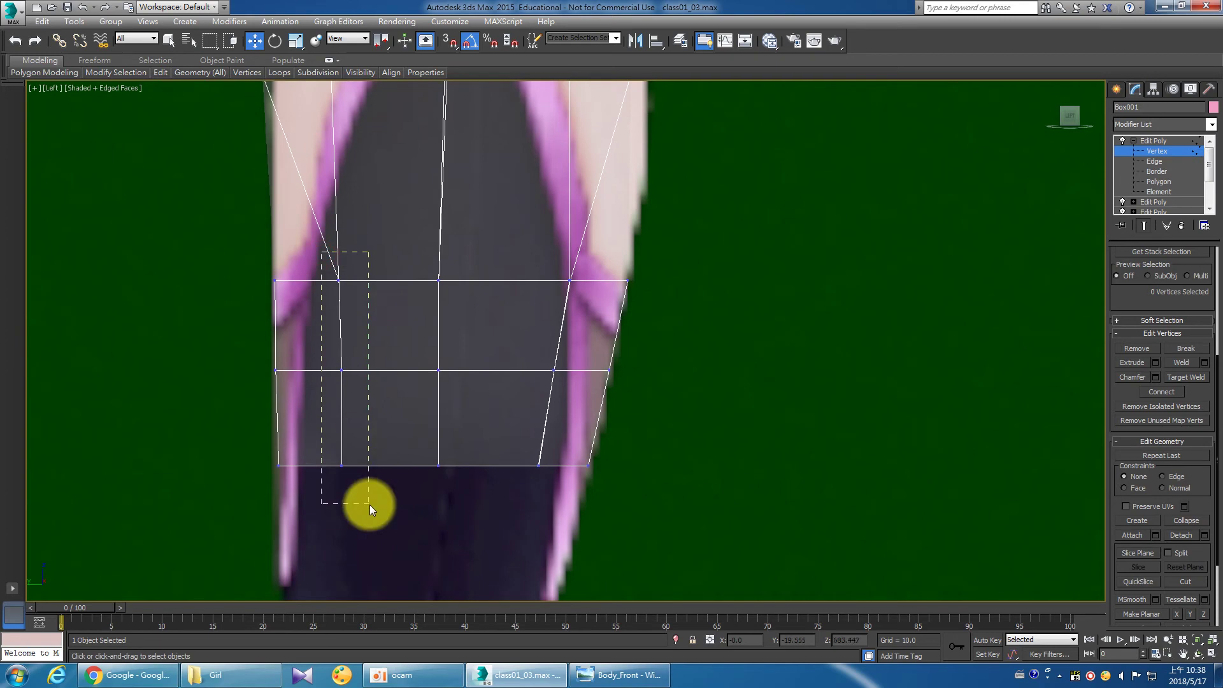
# Slide the remaining doubled-edge vertices onto single lines, then clear the selection.
pyautogui.moveTo(315, 259); pyautogui.dragTo(354, 434)
pyautogui.scroll(2, 548, 301)
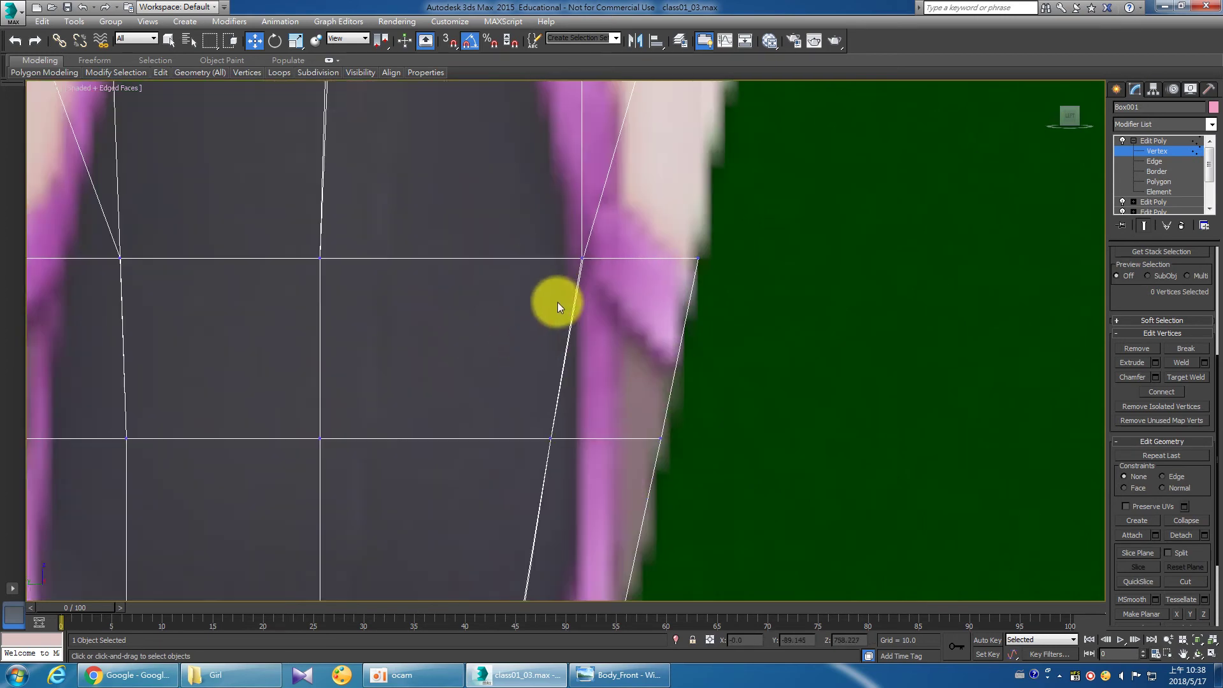
pyautogui.scroll(1, 556, 303)
pyautogui.scroll(2, 511, 306)
pyautogui.scroll(2, 485, 270)
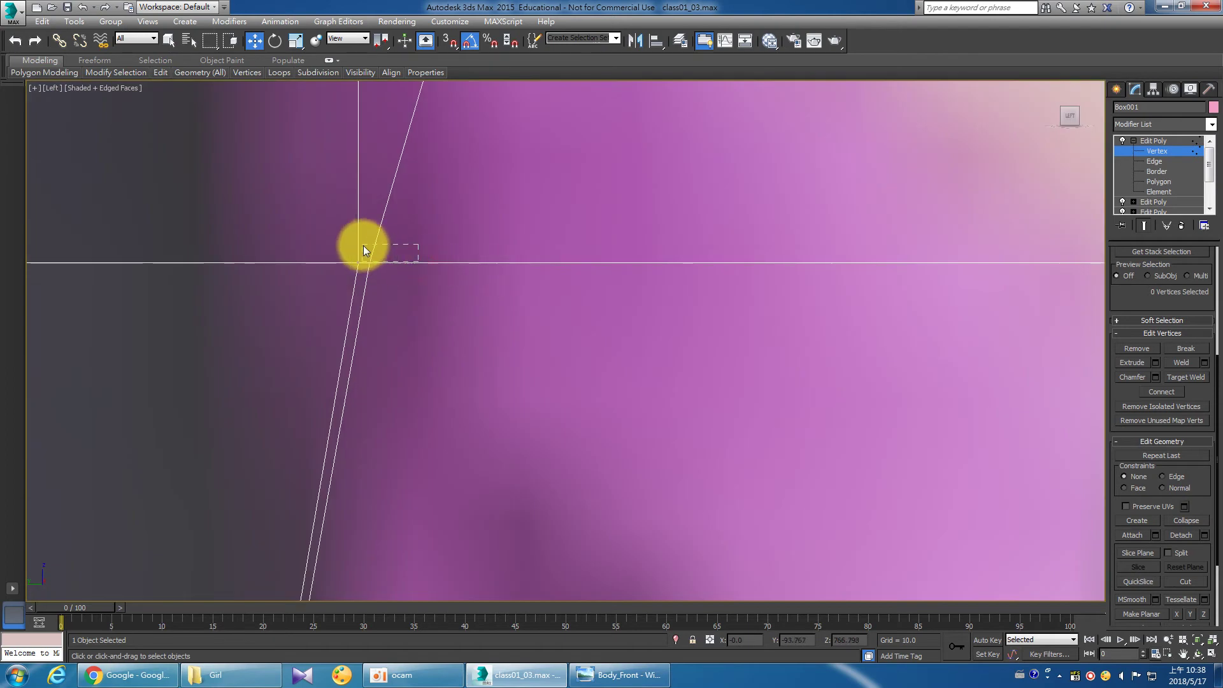
pyautogui.moveTo(388, 257); pyautogui.dragTo(395, 260)
pyautogui.scroll(-2, 396, 284)
pyautogui.scroll(-2, 405, 289)
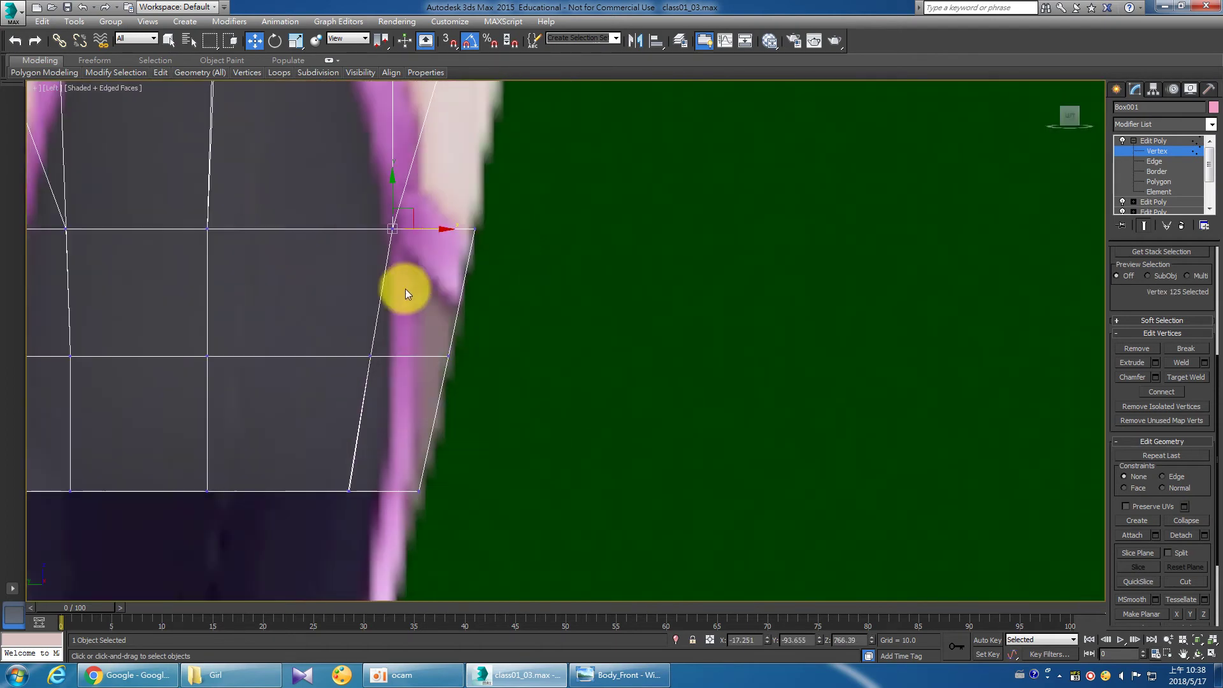
pyautogui.scroll(2, 390, 406)
pyautogui.scroll(1, 323, 273)
pyautogui.scroll(2, 298, 221)
pyautogui.scroll(-1, 331, 293)
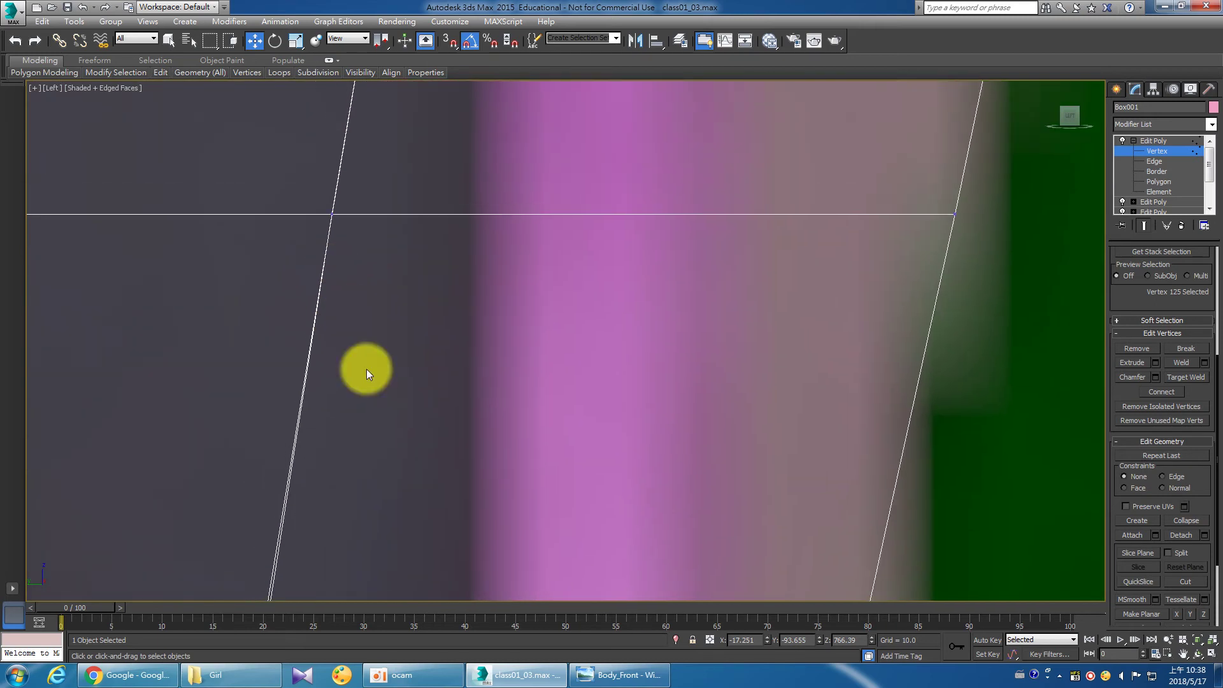
pyautogui.scroll(-3, 369, 395)
pyautogui.scroll(1, 389, 383)
pyautogui.scroll(3, 340, 363)
pyautogui.moveTo(281, 395); pyautogui.dragTo(429, 422, button='middle')
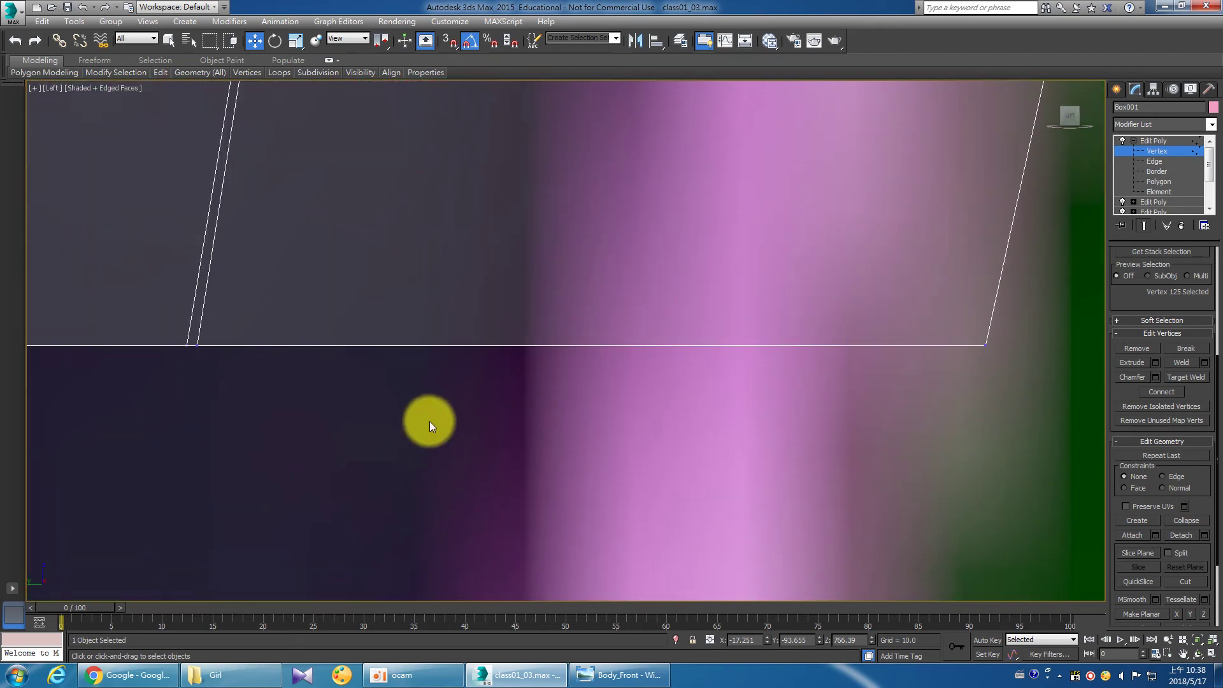
pyautogui.moveTo(236, 347); pyautogui.dragTo(228, 349)
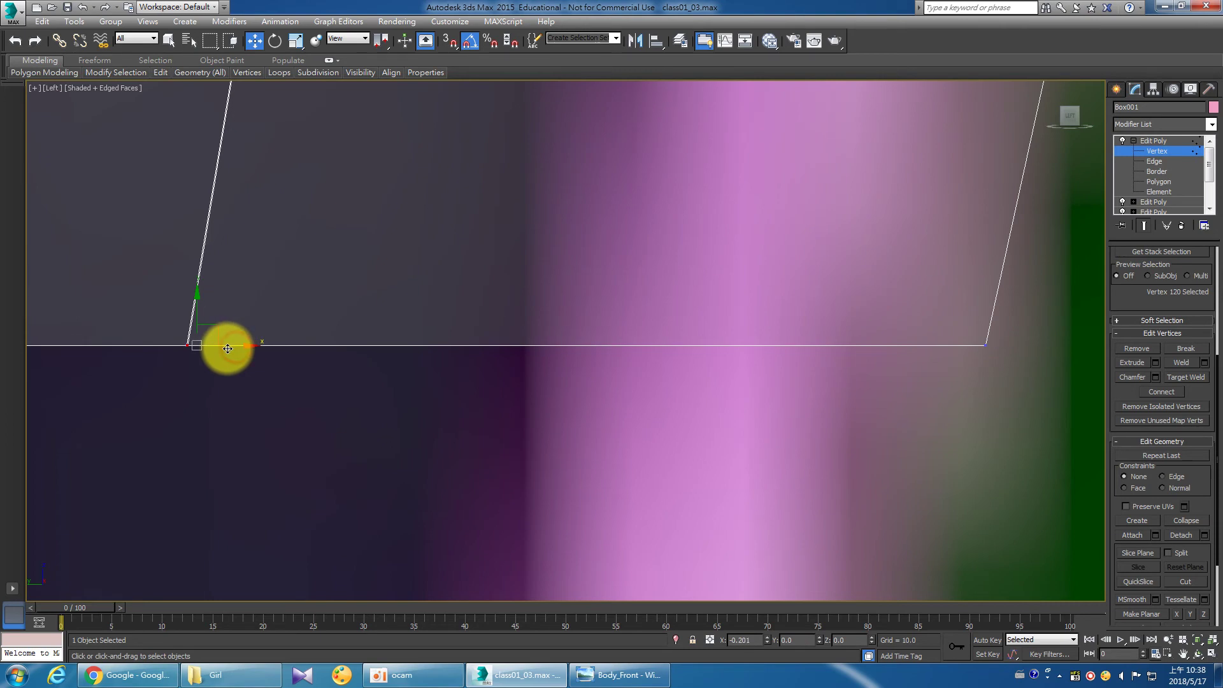
pyautogui.scroll(-2, 272, 382)
pyautogui.scroll(-3, 300, 382)
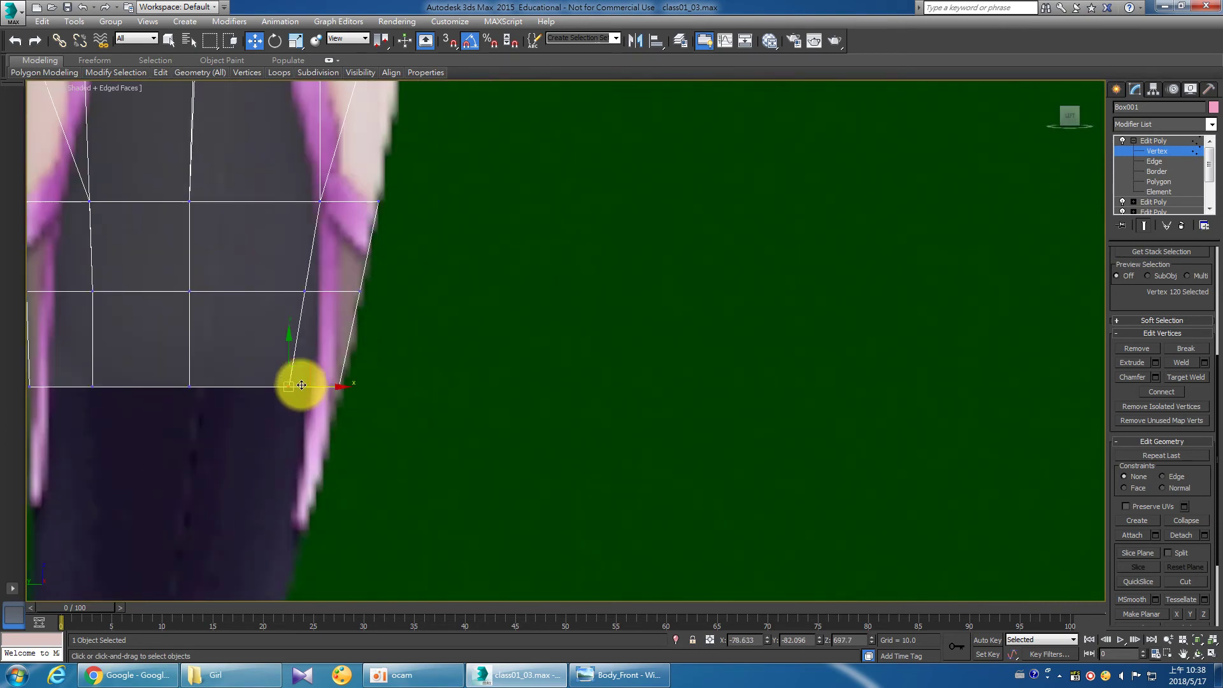
pyautogui.scroll(-2, 382, 428)
pyautogui.click(394, 452)
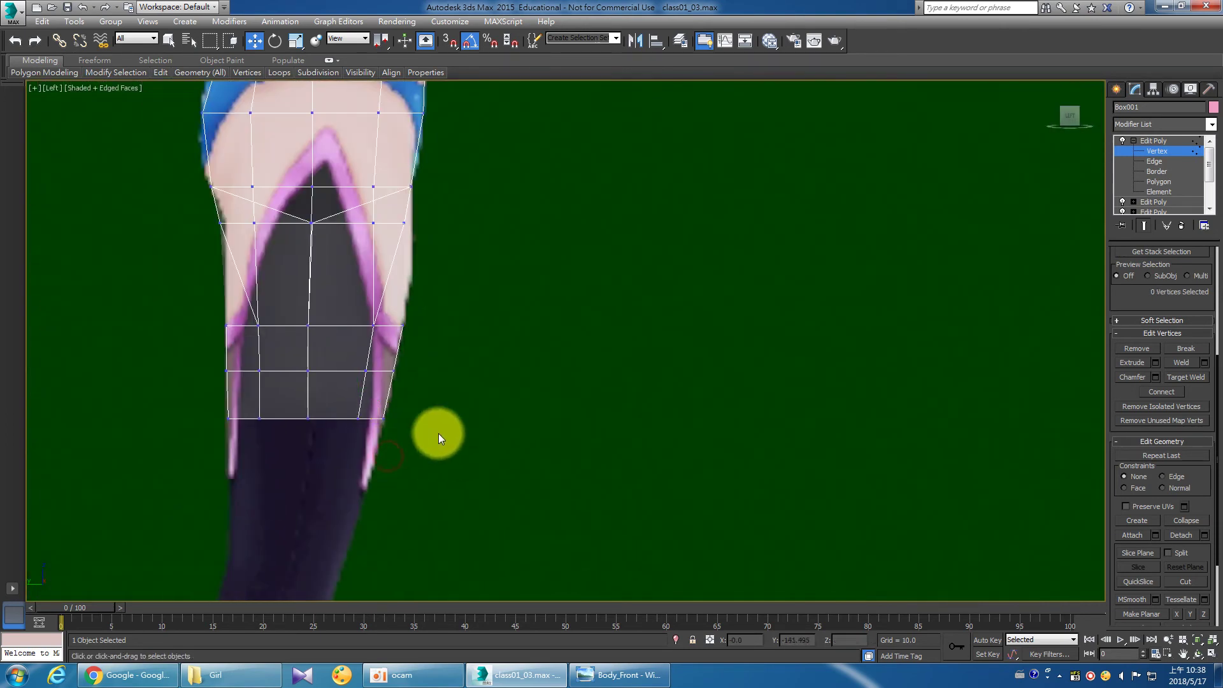
# Orbit the maximized Perspective view to face the body, then zoom the front and side views.
pyautogui.click(1214, 654)
pyautogui.click(985, 547)
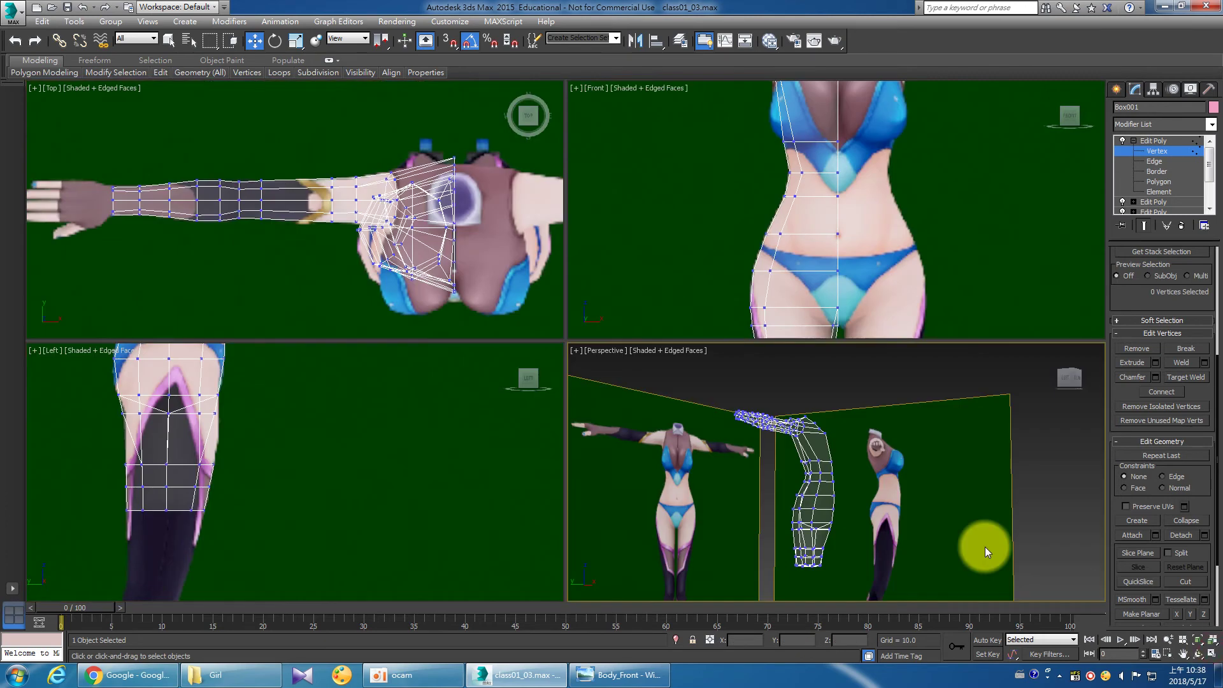
pyautogui.click(1212, 655)
pyautogui.moveTo(647, 429)
pyautogui.mouseDown()
pyautogui.moveTo(543, 439)
pyautogui.moveTo(494, 429)
pyautogui.moveTo(473, 442)
pyautogui.moveTo(502, 456)
pyautogui.moveTo(524, 445)
pyautogui.moveTo(494, 423)
pyautogui.moveTo(472, 435)
pyautogui.moveTo(537, 469)
pyautogui.moveTo(567, 384)
pyautogui.moveTo(576, 415)
pyautogui.moveTo(532, 429)
pyautogui.moveTo(556, 438)
pyautogui.mouseUp()
pyautogui.scroll(3, 537, 470)
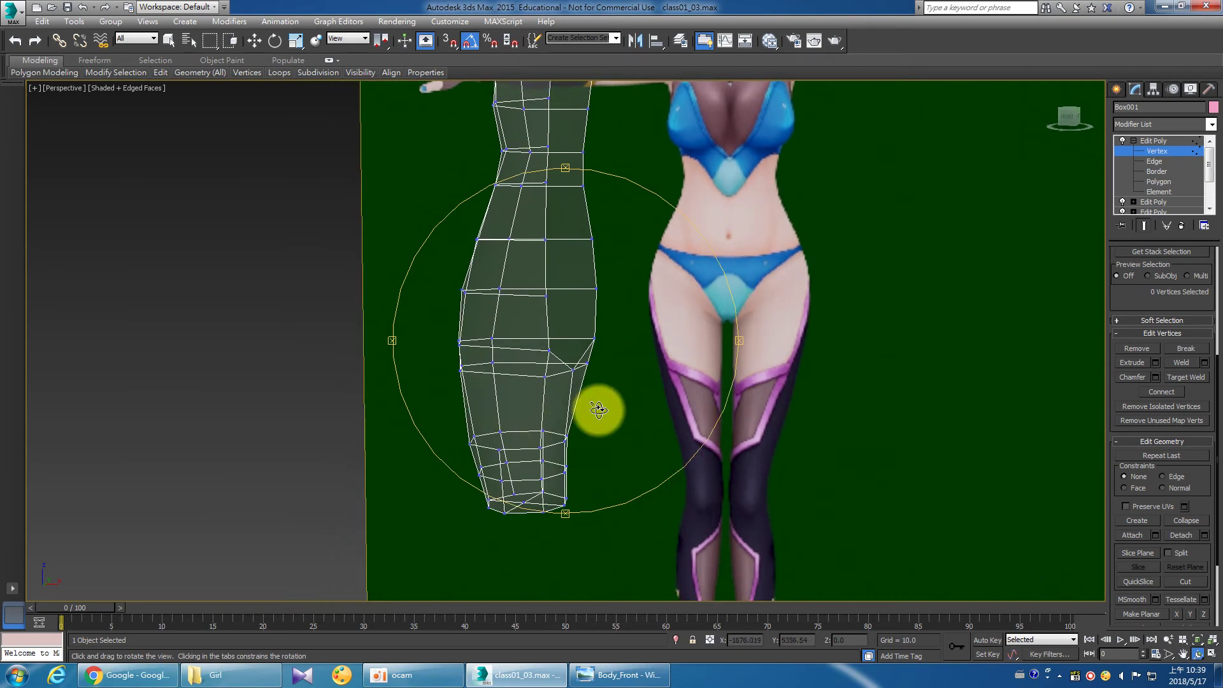
pyautogui.scroll(-1, 592, 411)
pyautogui.scroll(-4, 591, 414)
pyautogui.rightClick(579, 436)
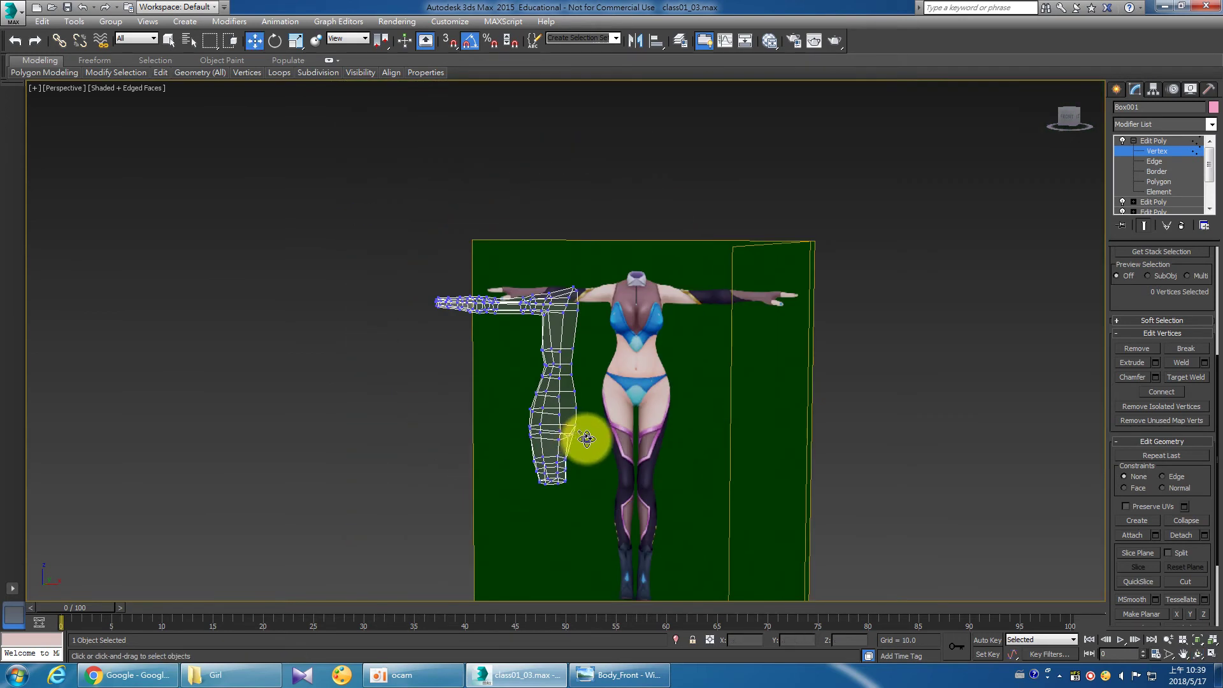
pyautogui.click(1212, 654)
pyautogui.scroll(-2, 942, 445)
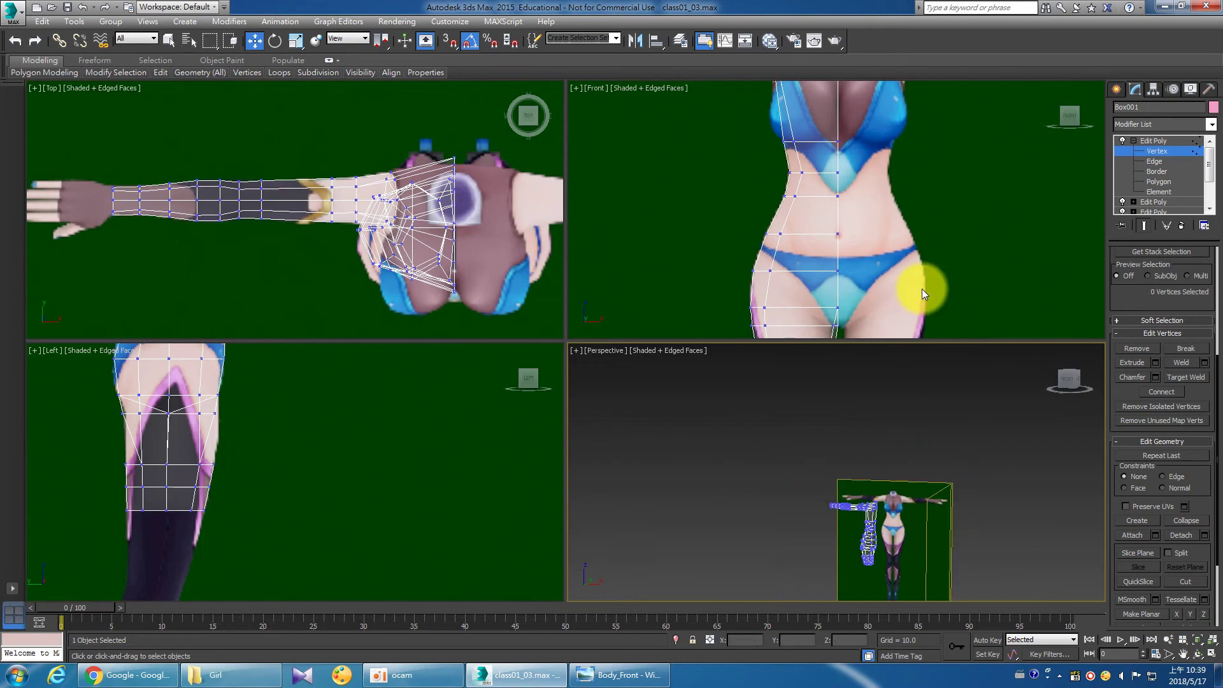
pyautogui.click(904, 280)
pyautogui.scroll(1, 901, 278)
pyautogui.scroll(1, 881, 251)
pyautogui.click(408, 418)
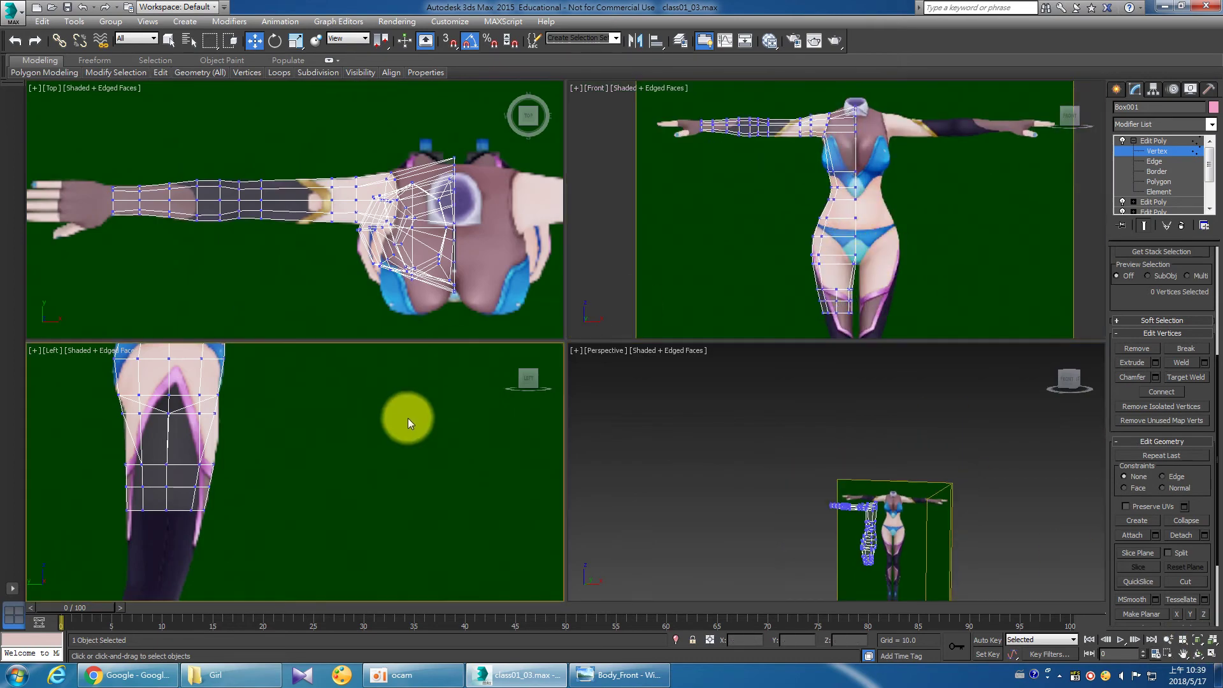
pyautogui.scroll(-3, 446, 484)
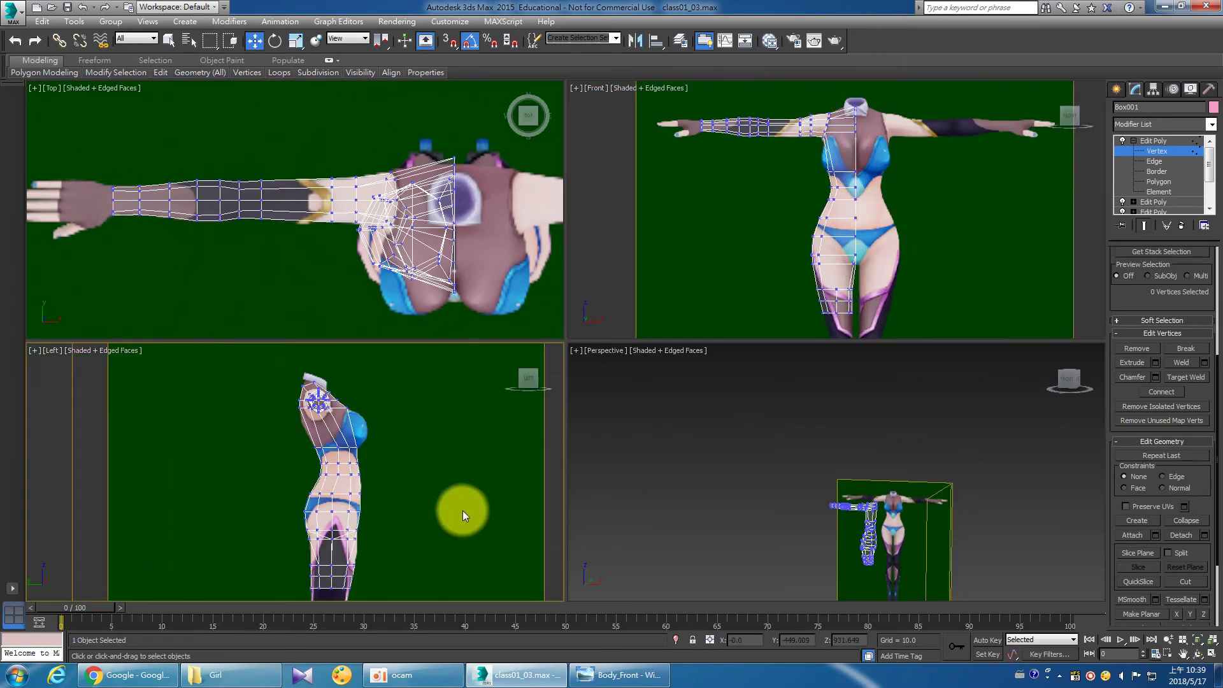
# Exit Vertex mode, Zoom Extents All, and orbit and zoom the Perspective view.
pyautogui.click(1156, 140)
pyautogui.click(1197, 639)
pyautogui.click(1015, 529)
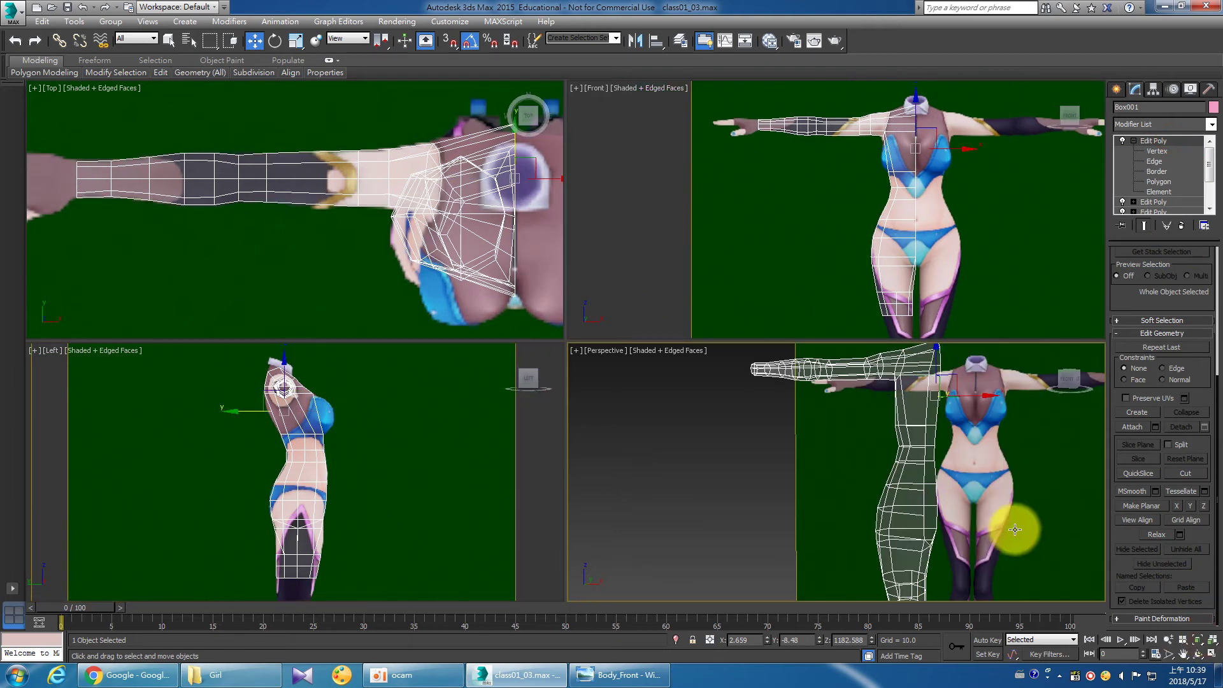
pyautogui.hotkey('ctrl', 'r')
pyautogui.moveTo(841, 481)
pyautogui.mouseDown()
pyautogui.moveTo(921, 486)
pyautogui.moveTo(926, 472)
pyautogui.moveTo(900, 469)
pyautogui.moveTo(868, 491)
pyautogui.moveTo(882, 498)
pyautogui.mouseUp()
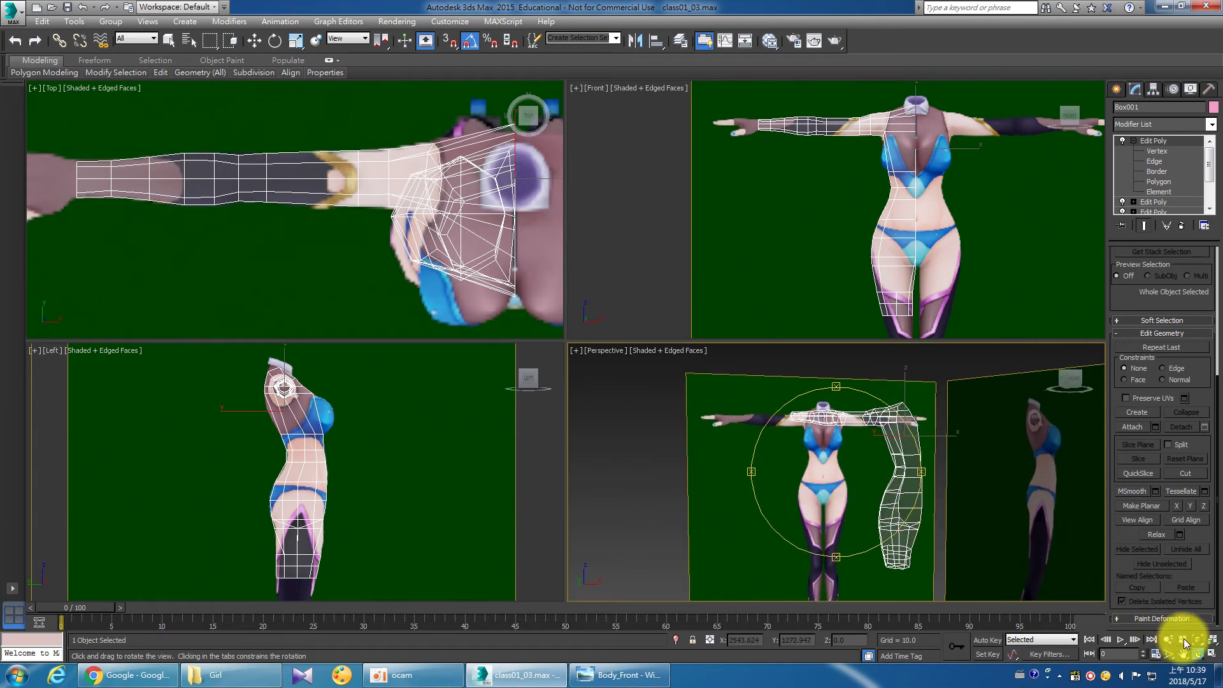
pyautogui.click(1165, 639)
pyautogui.moveTo(905, 513); pyautogui.dragTo(924, 523)
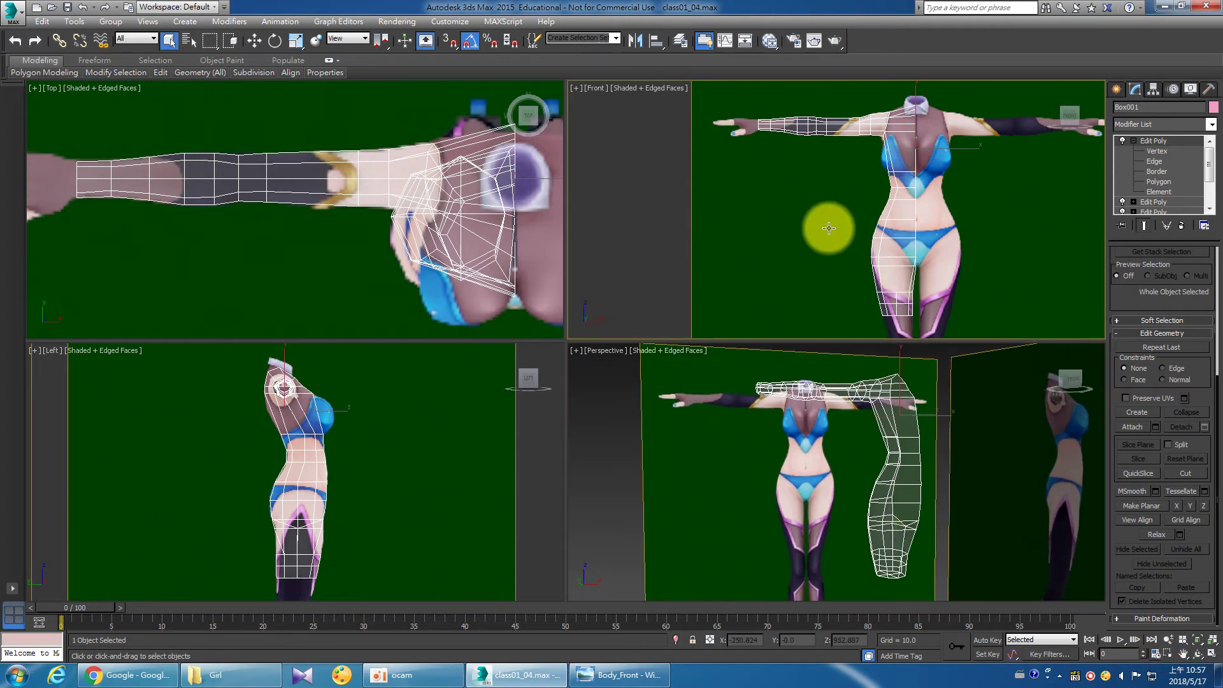
# Add a new Edit Poly modifier on top of the stack and expand its sub-object levels.
pyautogui.click(1134, 141)
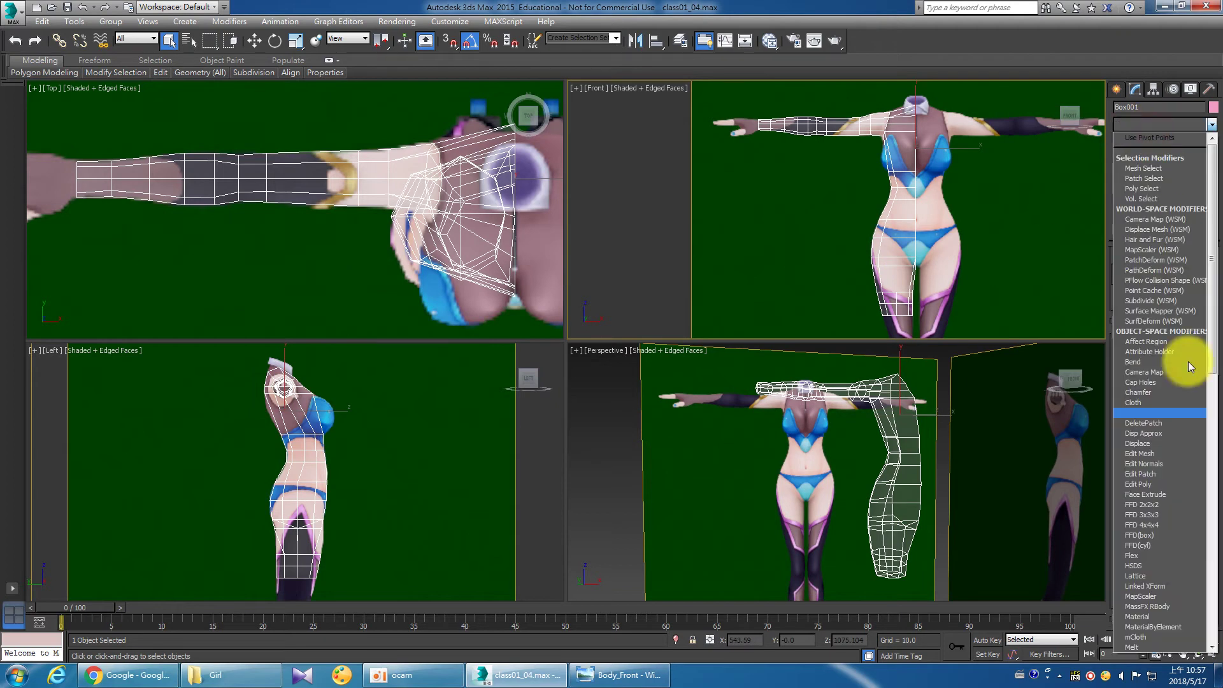
pyautogui.click(1172, 486)
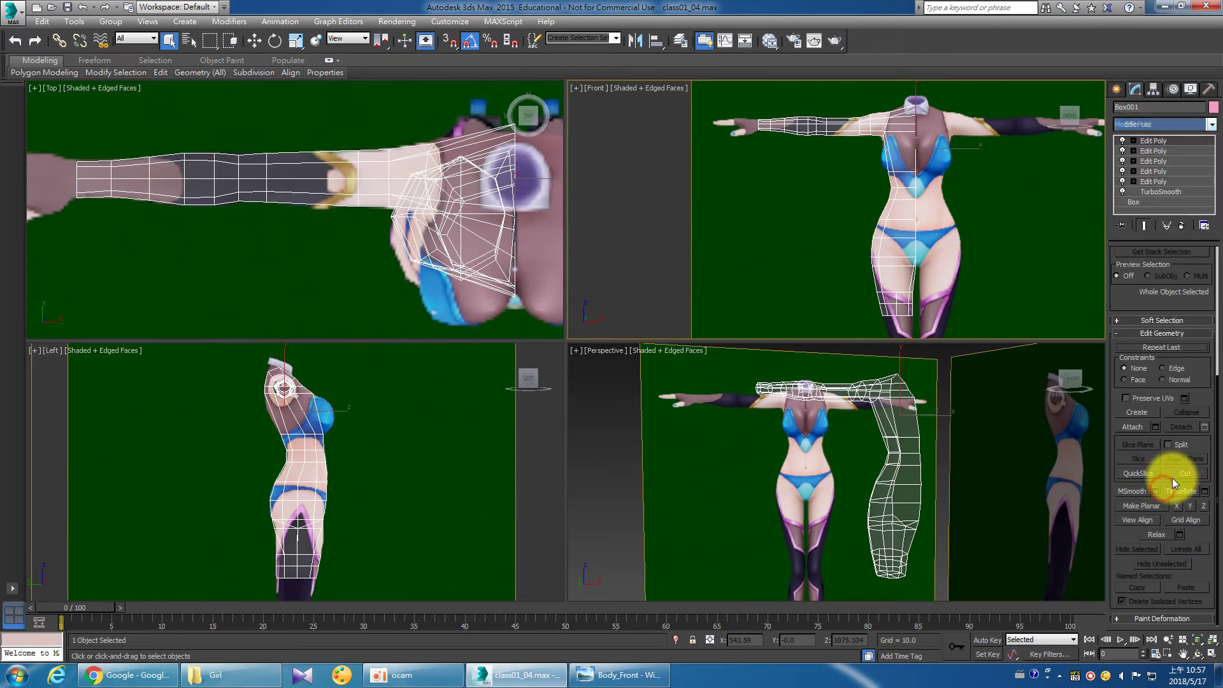
pyautogui.click(1133, 141)
pyautogui.rightClick(969, 419)
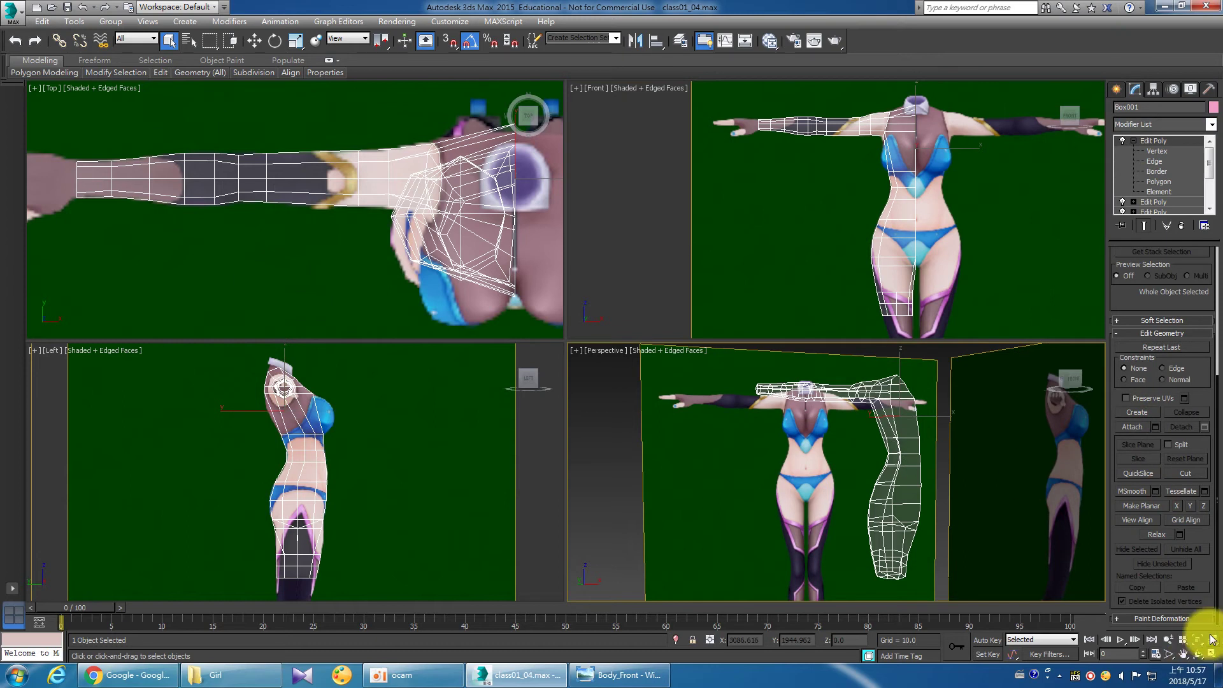
pyautogui.click(1211, 654)
pyautogui.moveTo(749, 376)
pyautogui.mouseDown()
pyautogui.moveTo(565, 377)
pyautogui.moveTo(696, 362)
pyautogui.moveTo(612, 373)
pyautogui.moveTo(582, 458)
pyautogui.moveTo(601, 389)
pyautogui.mouseUp()
pyautogui.press('2')
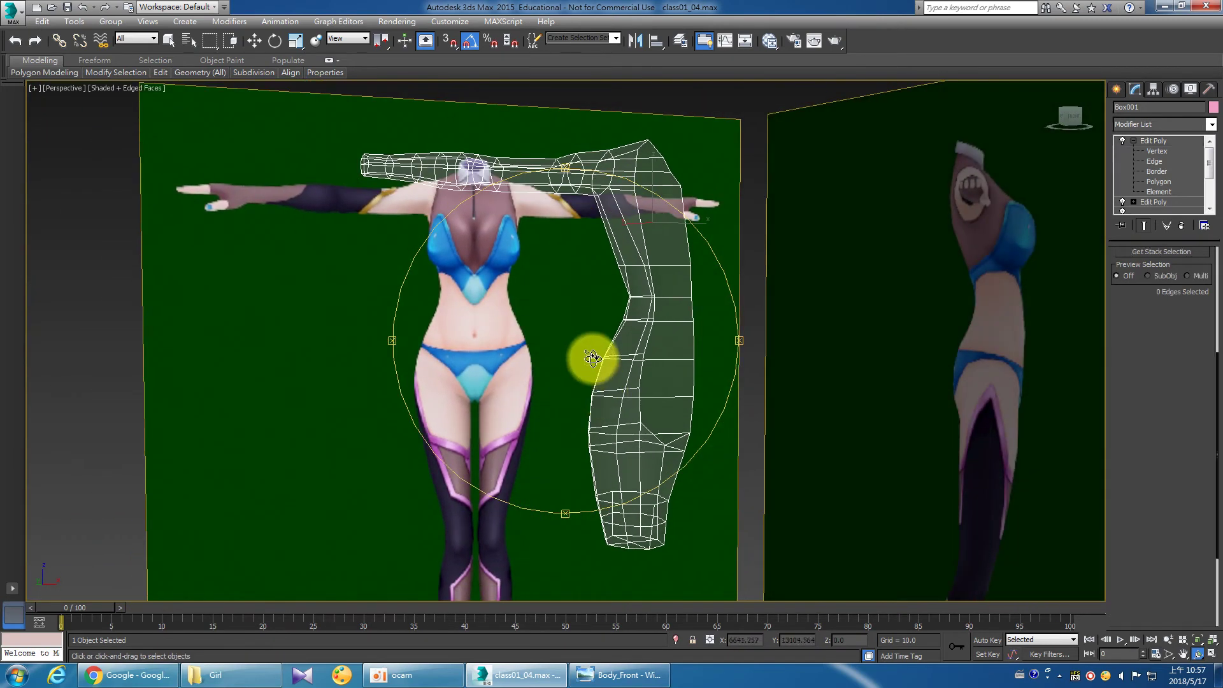
pyautogui.rightClick(602, 364)
pyautogui.click(1215, 656)
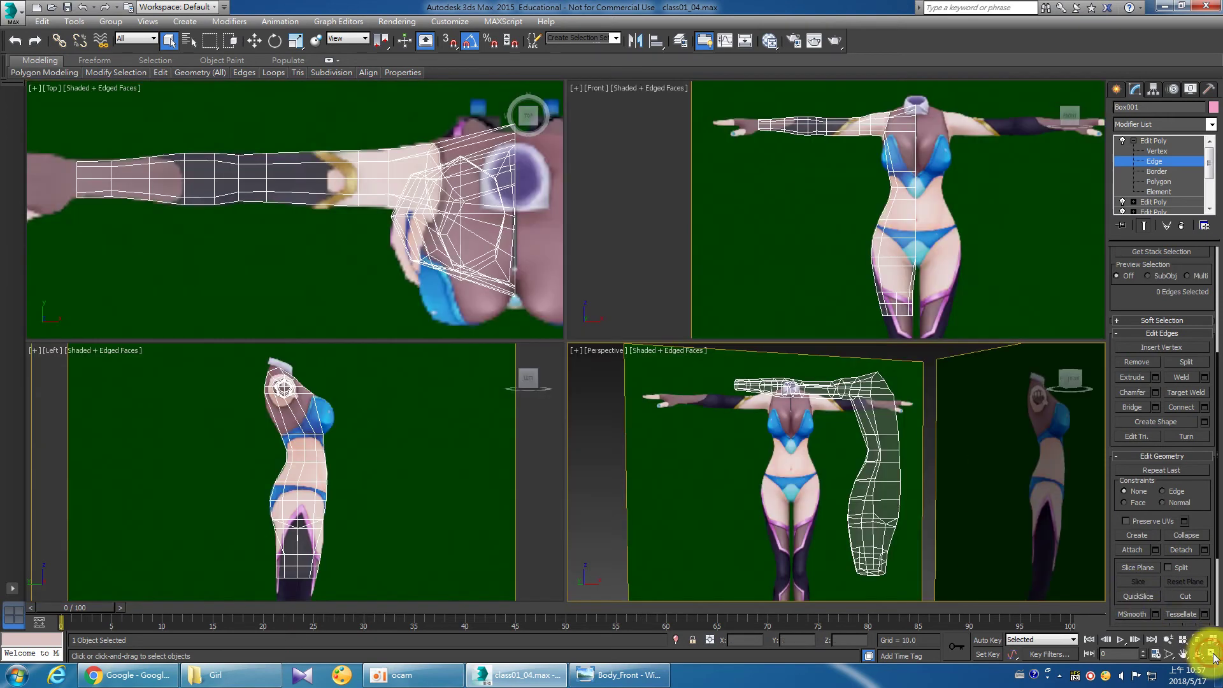
pyautogui.click(901, 99)
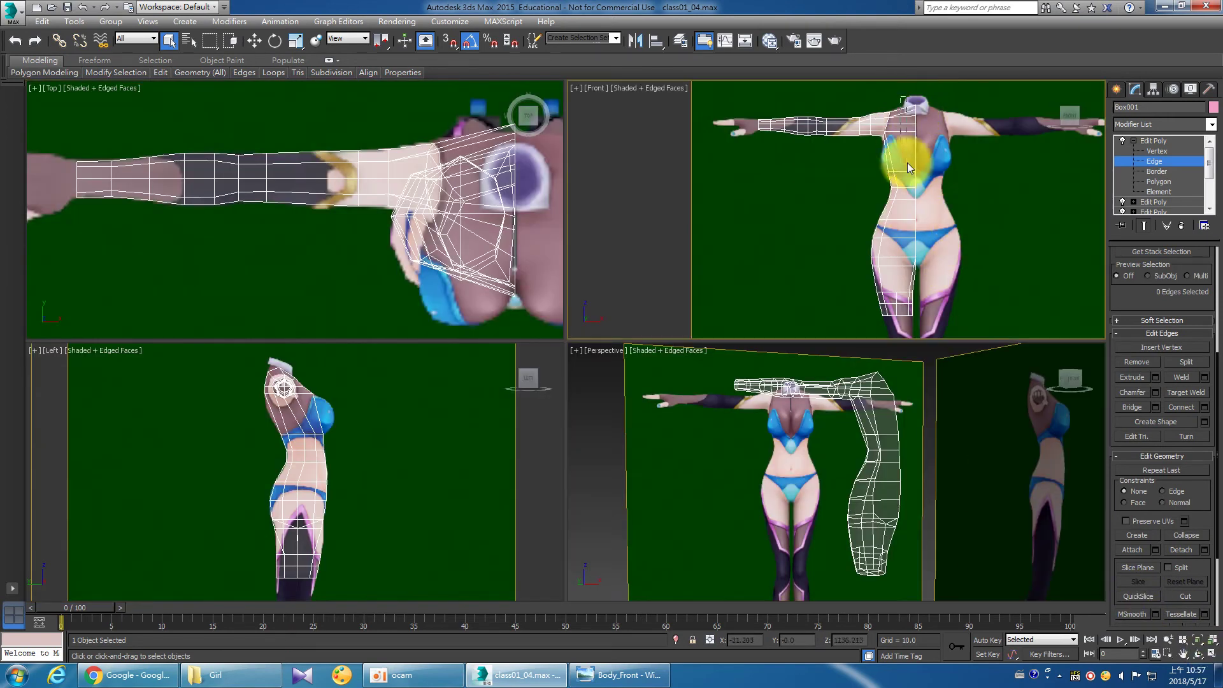
# Select a horizontal edge ring on the body and Connect it into a new vertical loop.
pyautogui.click(905, 272)
pyautogui.hotkey('alt', 'r')
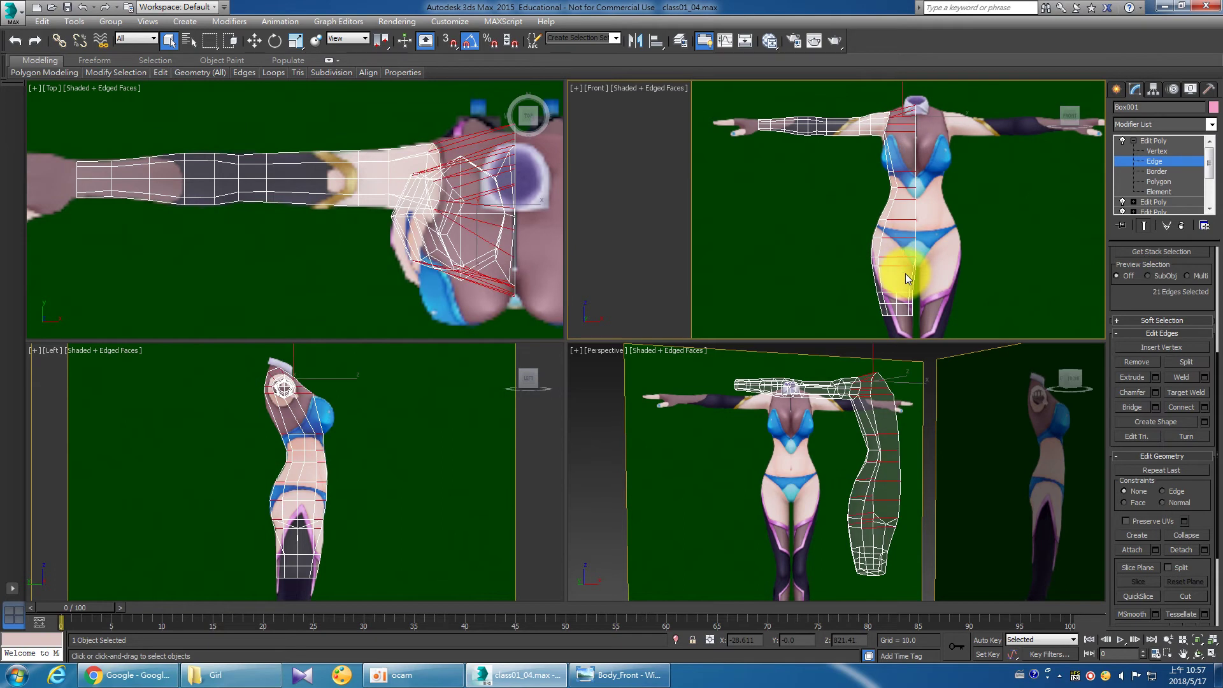
pyautogui.rightClick(970, 270)
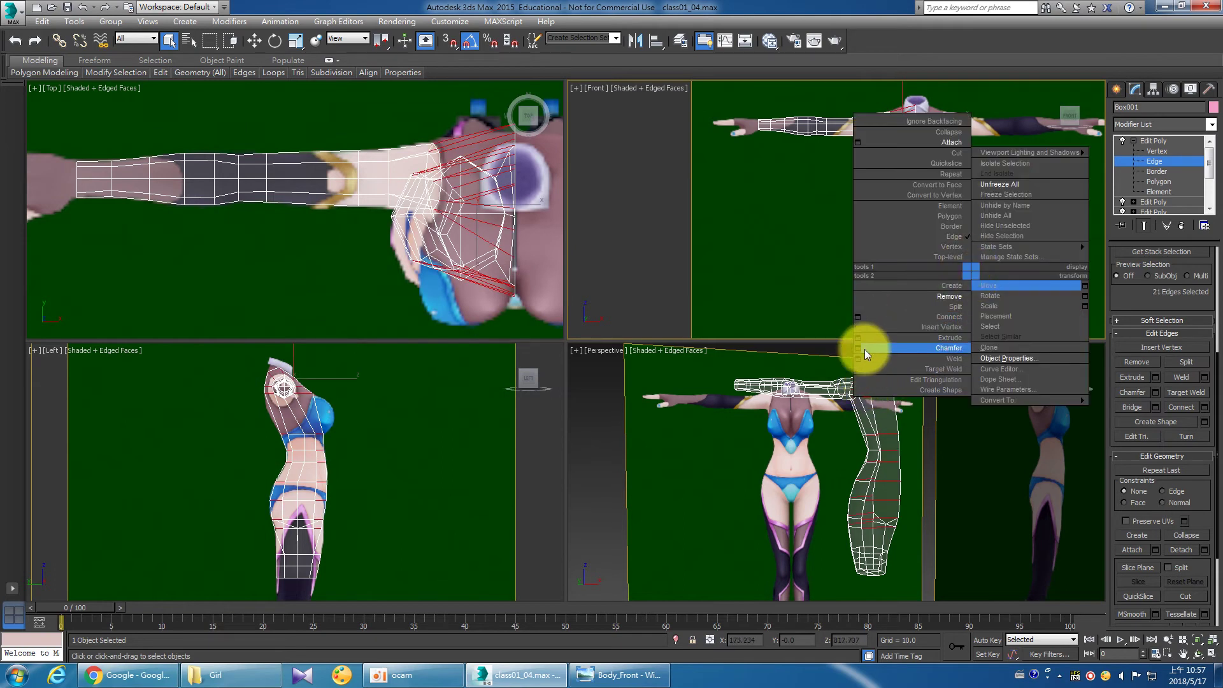
pyautogui.click(859, 317)
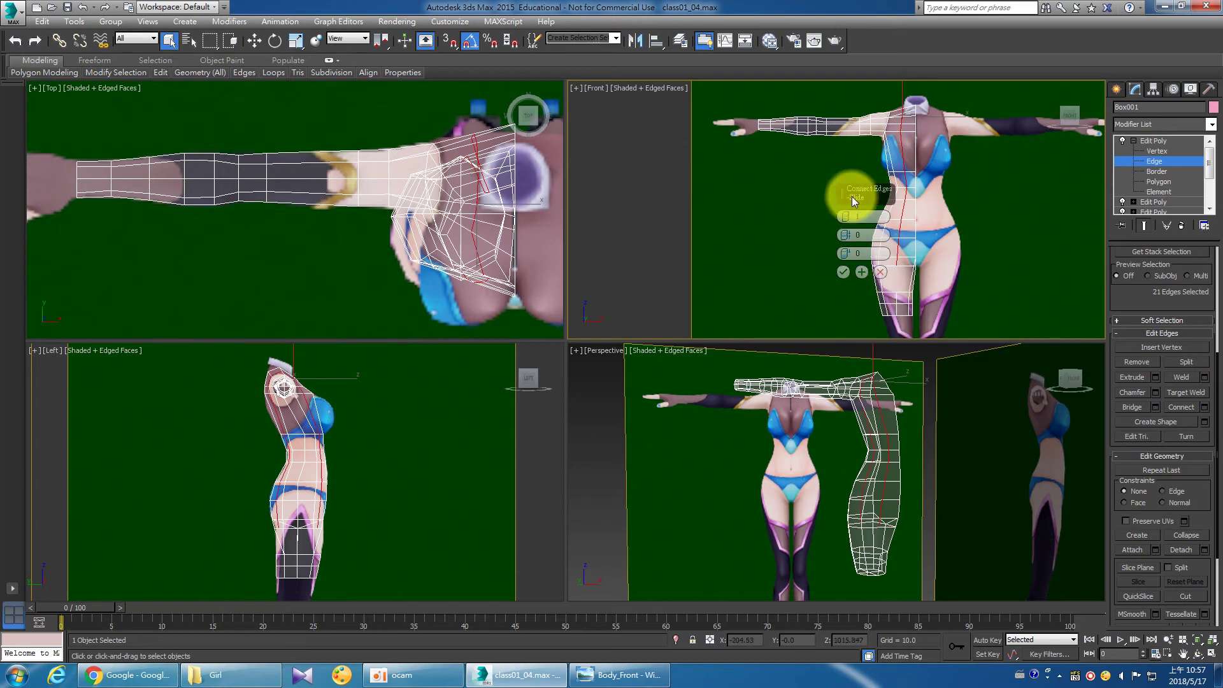
pyautogui.click(842, 272)
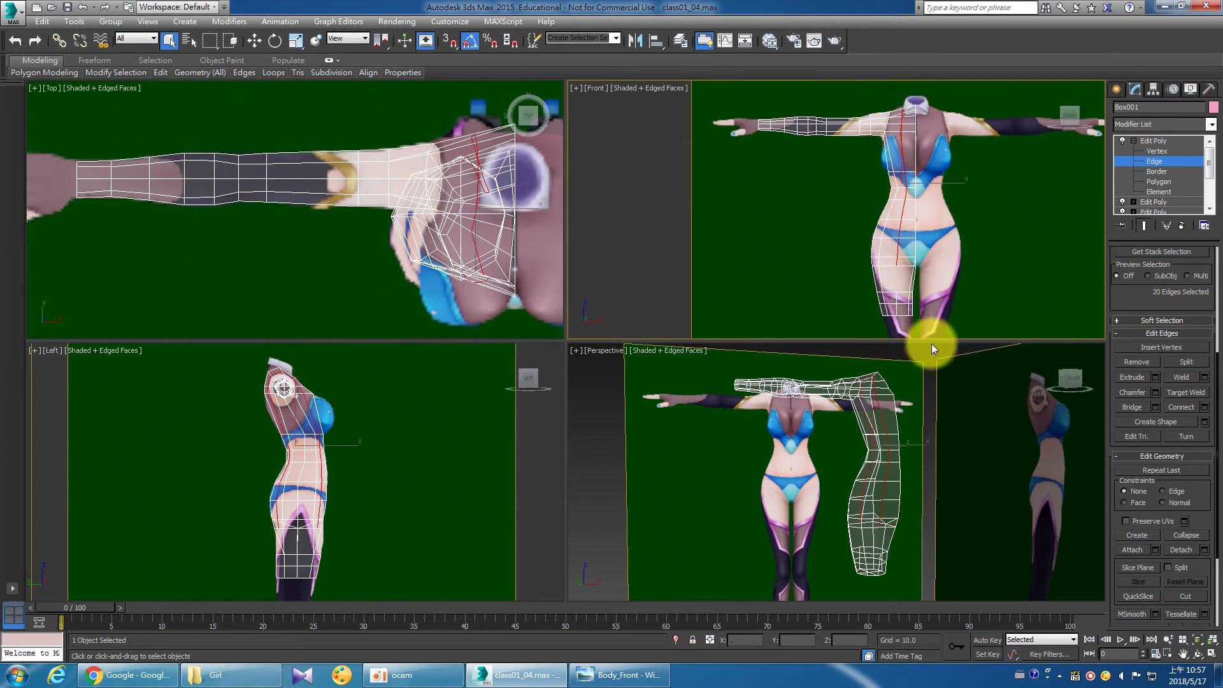
# Orbit the maximized Perspective view around to the side of the leg.
pyautogui.middleClick(868, 505)
pyautogui.hotkey('ctrl', 'r')
pyautogui.moveTo(856, 485)
pyautogui.mouseDown()
pyautogui.moveTo(1017, 459)
pyautogui.moveTo(983, 442)
pyautogui.moveTo(847, 464)
pyautogui.moveTo(873, 482)
pyautogui.mouseUp()
pyautogui.rightClick(950, 510)
pyautogui.click(1209, 654)
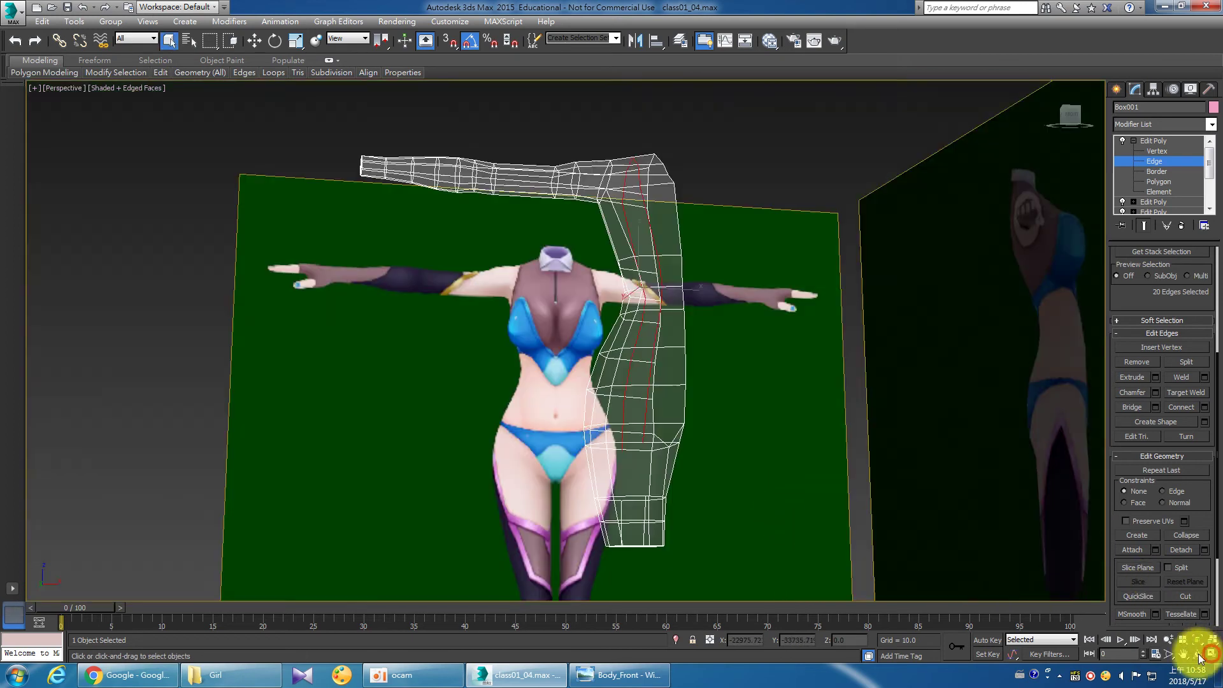
pyautogui.moveTo(742, 405)
pyautogui.mouseDown()
pyautogui.moveTo(606, 350)
pyautogui.moveTo(585, 385)
pyautogui.moveTo(620, 371)
pyautogui.moveTo(581, 376)
pyautogui.mouseUp()
# With vertex snapping on, cut a first edge from a leg vertex down to the edge below.
pyautogui.rightClick(573, 386)
pyautogui.rightClick(686, 381)
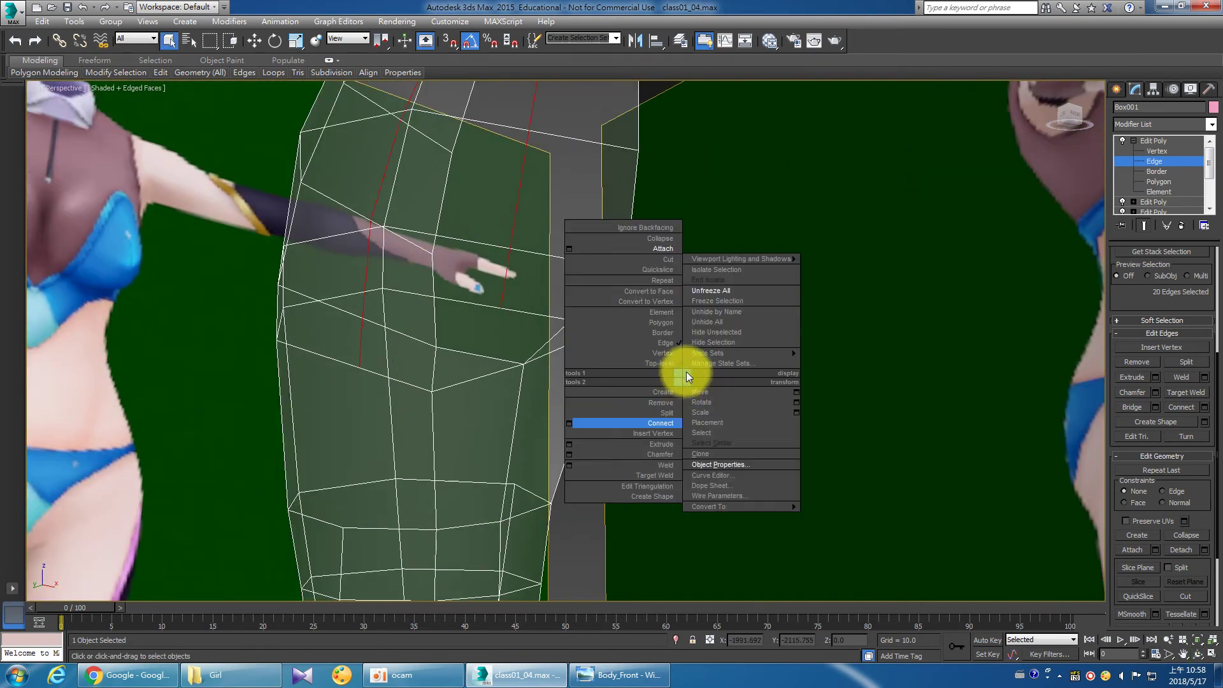
pyautogui.click(669, 258)
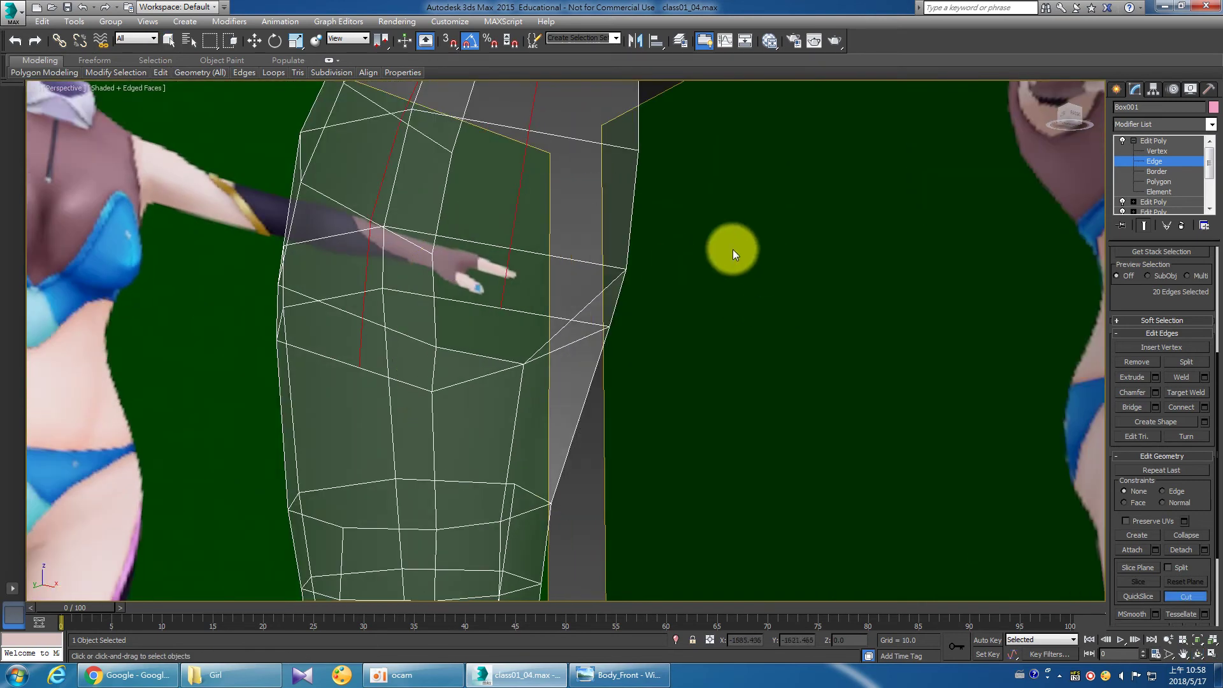
pyautogui.press('s')
pyautogui.click(499, 315)
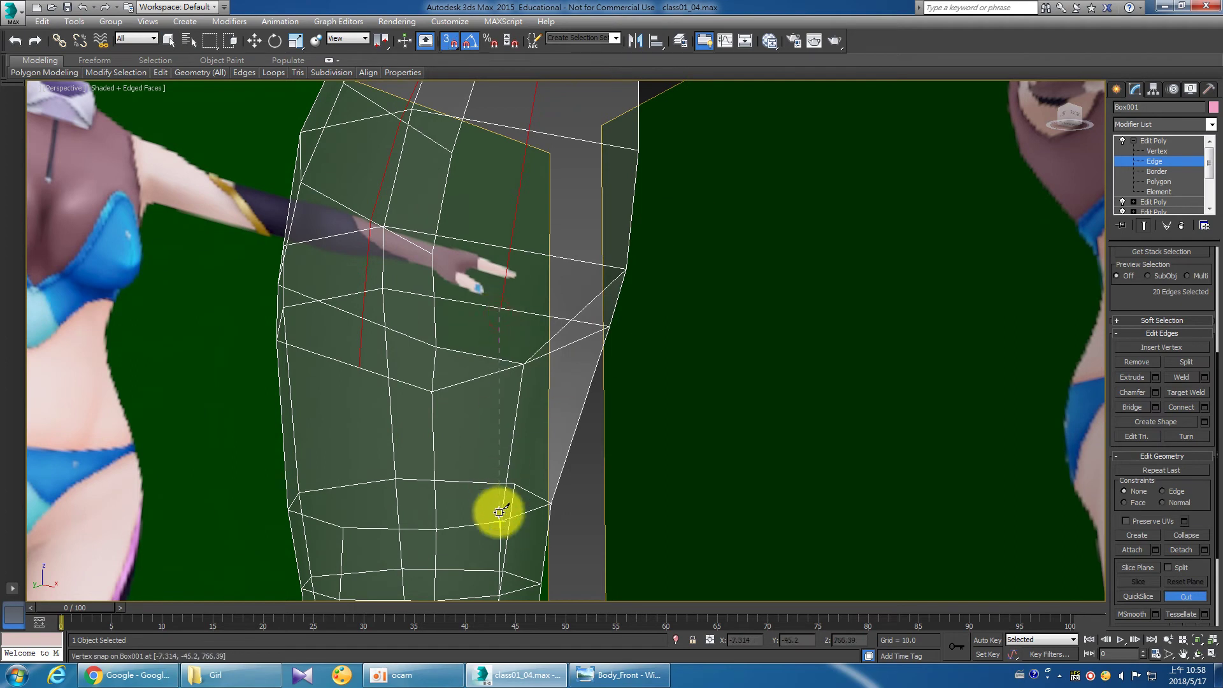
pyautogui.click(500, 519)
pyautogui.rightClick(505, 481)
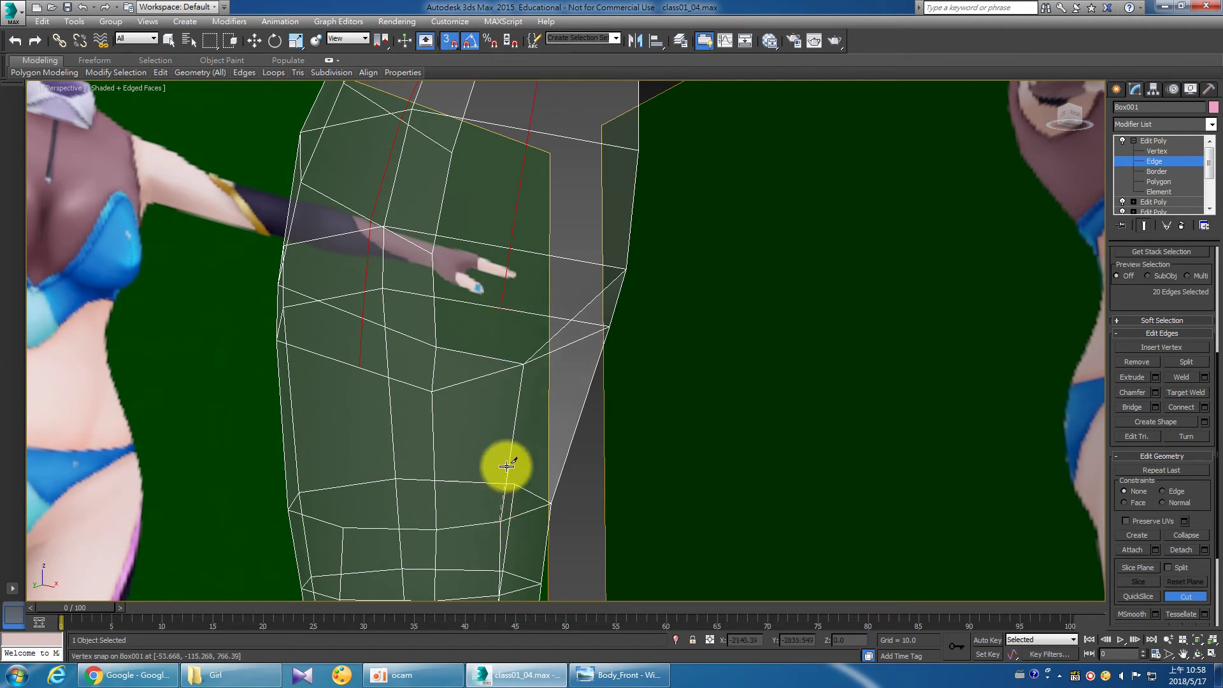
# Cut a second edge from the lower-left leg vertex up to the edge above.
pyautogui.hotkey('ctrl', 'r')
pyautogui.moveTo(617, 448)
pyautogui.mouseDown()
pyautogui.moveTo(484, 443)
pyautogui.moveTo(468, 400)
pyautogui.moveTo(470, 420)
pyautogui.moveTo(459, 415)
pyautogui.mouseUp()
pyautogui.hotkey('alt', 'c')
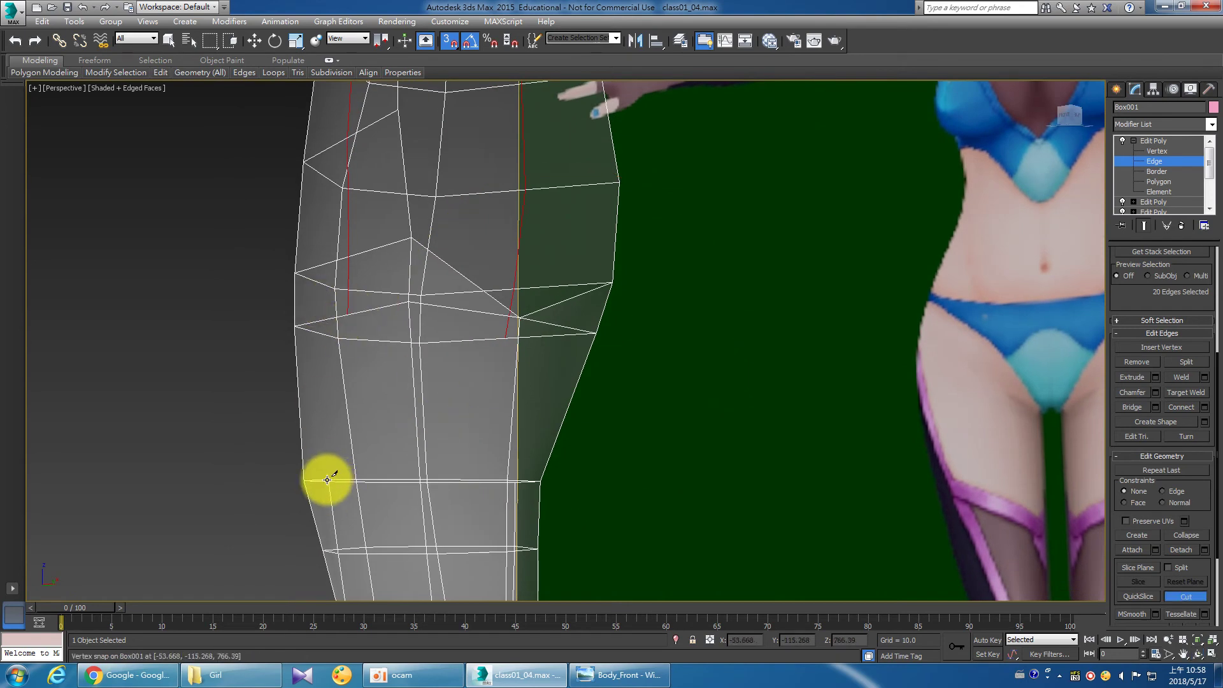
pyautogui.hotkey('ctrl', 'r')
pyautogui.moveTo(458, 429); pyautogui.dragTo(458, 445)
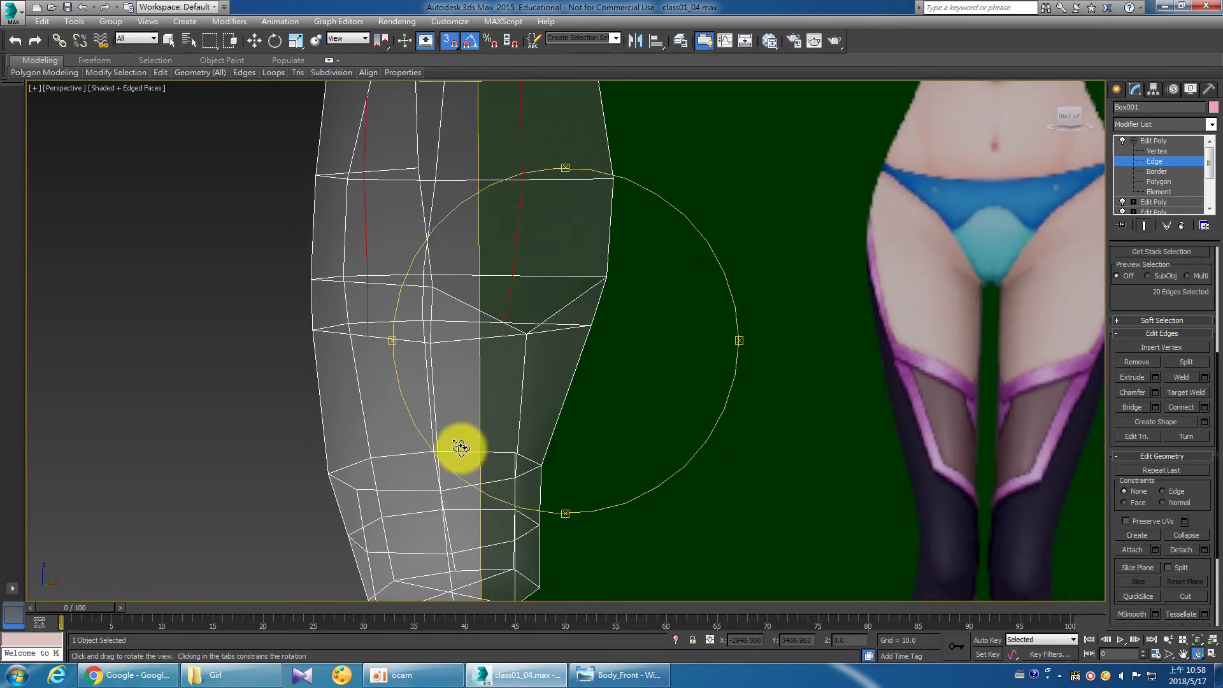
pyautogui.hotkey('alt', 'c')
pyautogui.click(357, 490)
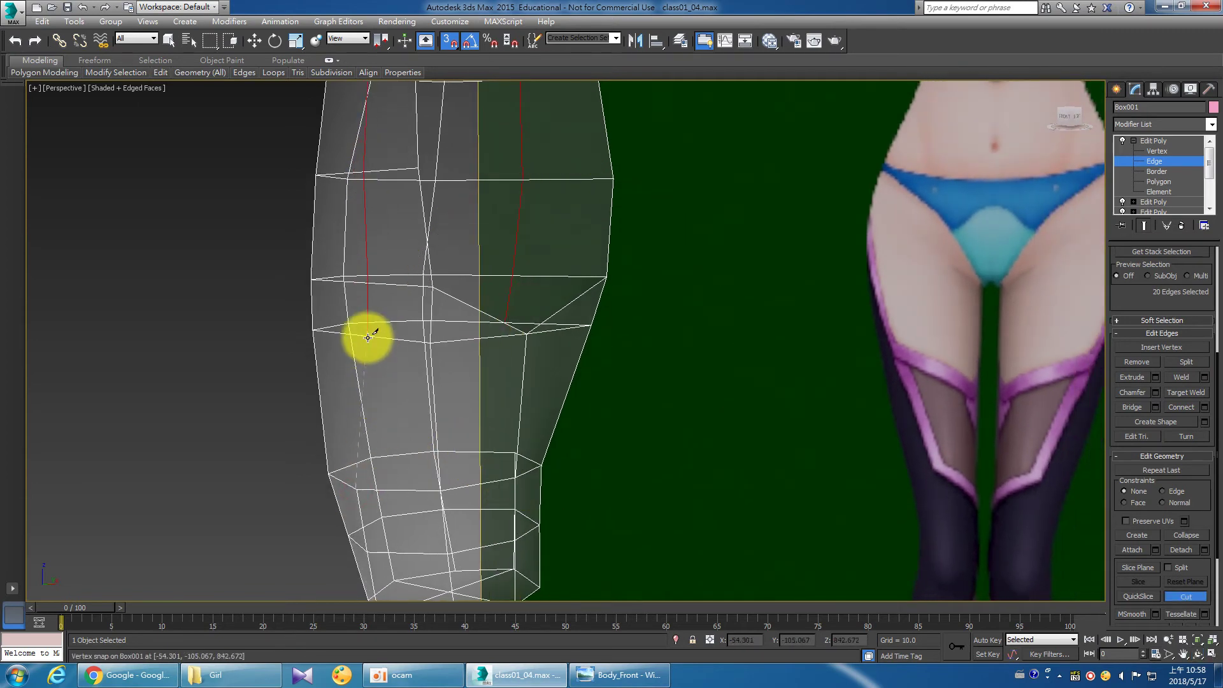
pyautogui.click(368, 336)
# On the leg's other side, cut from the lower-left vertex up to the horizontal edge above.
pyautogui.hotkey('ctrl', 'r')
pyautogui.moveTo(582, 396)
pyautogui.mouseDown()
pyautogui.moveTo(569, 425)
pyautogui.moveTo(368, 423)
pyautogui.moveTo(363, 410)
pyautogui.mouseUp()
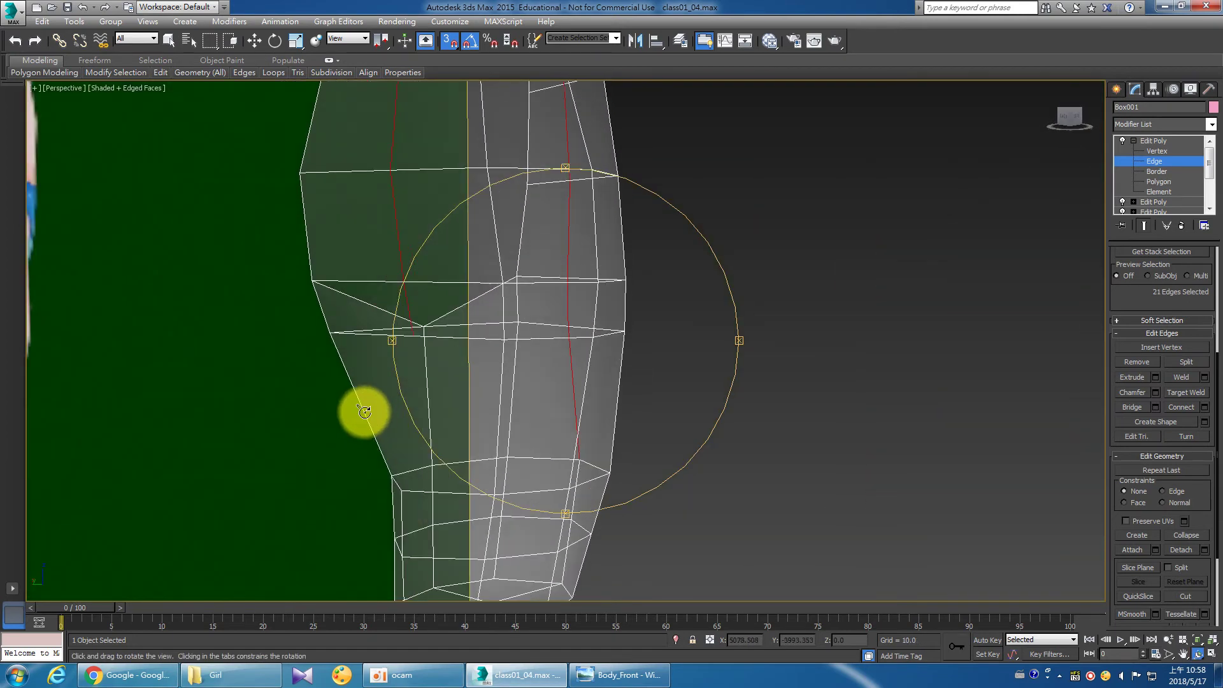
pyautogui.moveTo(491, 320); pyautogui.dragTo(485, 375)
pyautogui.hotkey('alt', 'c')
pyautogui.click(374, 485)
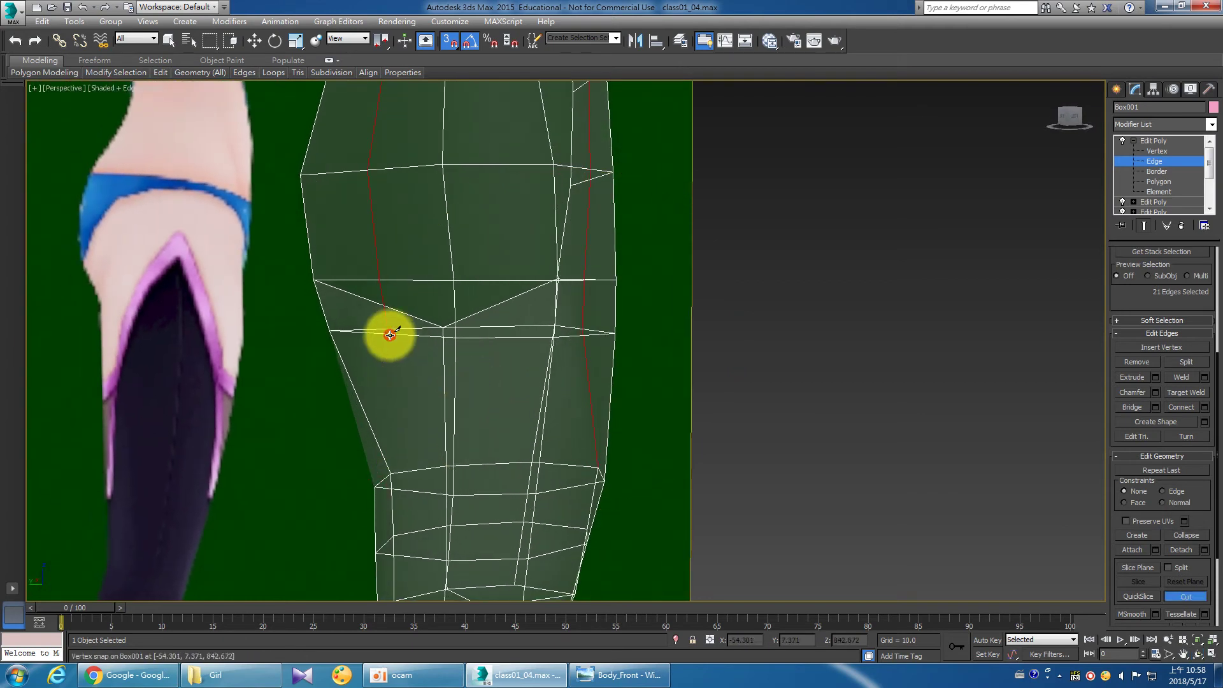
pyautogui.rightClick(414, 391)
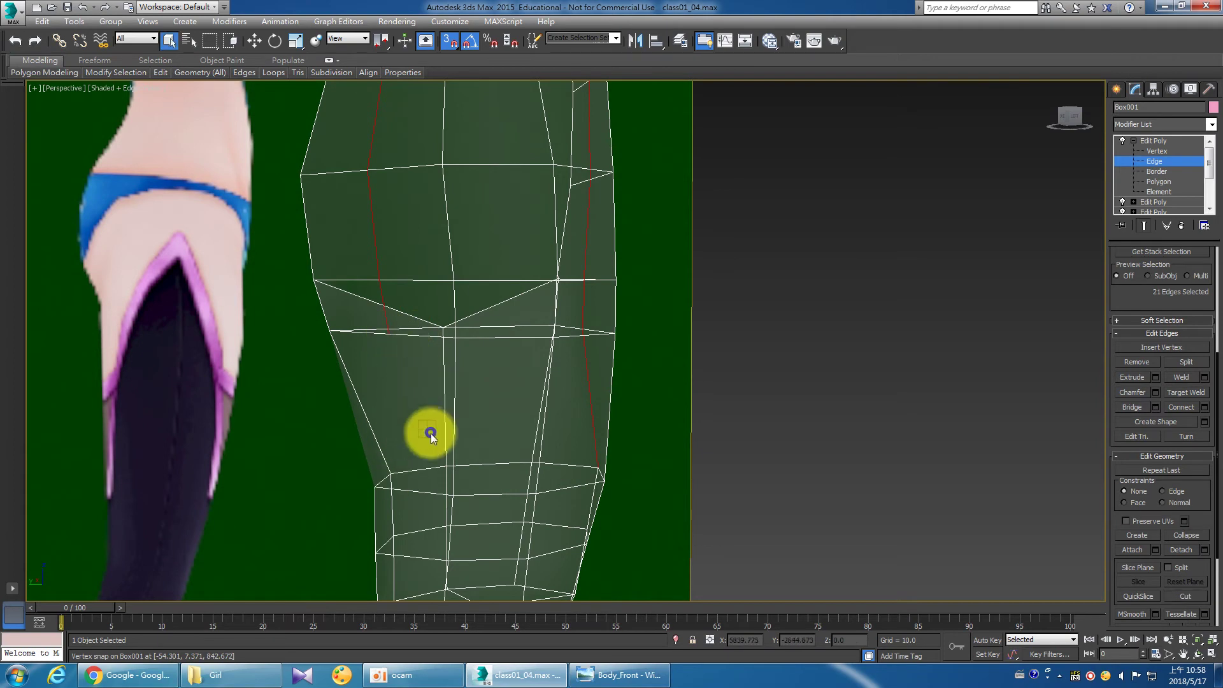
pyautogui.rightClick(430, 433)
pyautogui.click(407, 311)
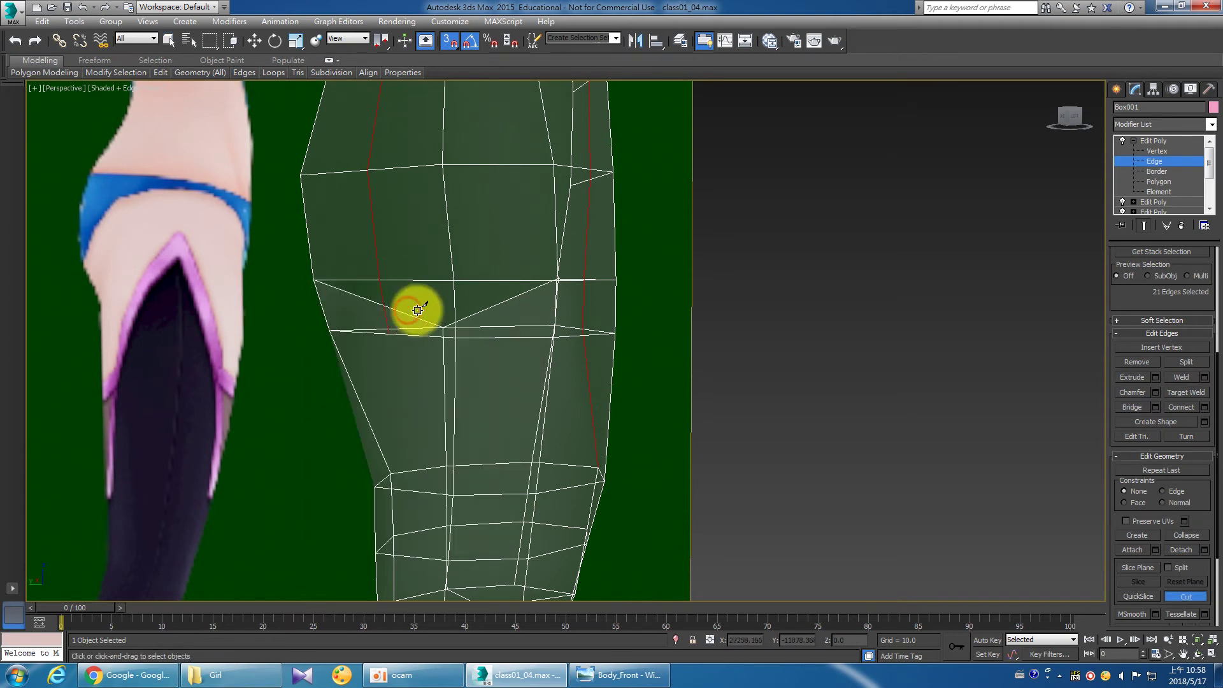
pyautogui.click(377, 488)
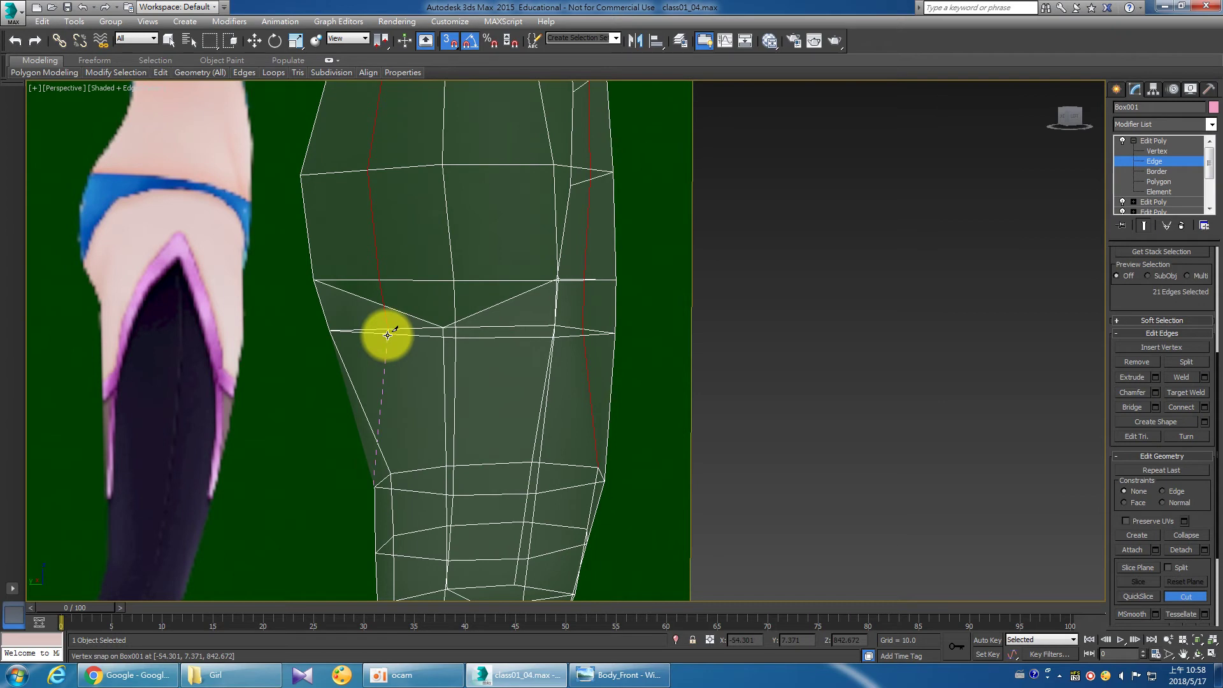
pyautogui.click(389, 333)
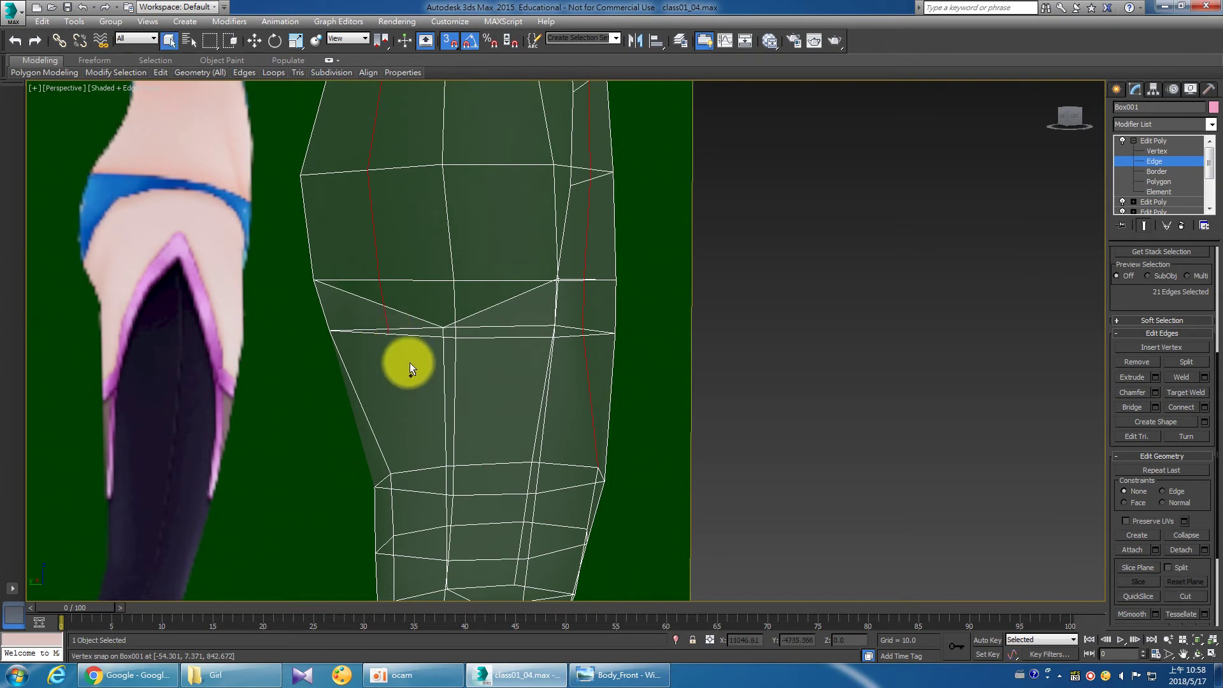
# At Polygon level, cut from the lower leg edge up to the upper vertex.
pyautogui.hotkey('ctrl', 'r')
pyautogui.moveTo(560, 412)
pyautogui.mouseDown()
pyautogui.moveTo(682, 410)
pyautogui.moveTo(663, 399)
pyautogui.moveTo(502, 418)
pyautogui.moveTo(513, 418)
pyautogui.mouseUp()
pyautogui.press('4')
pyautogui.rightClick(513, 418)
pyautogui.rightClick(494, 413)
pyautogui.click(459, 410)
pyautogui.rightClick(387, 408)
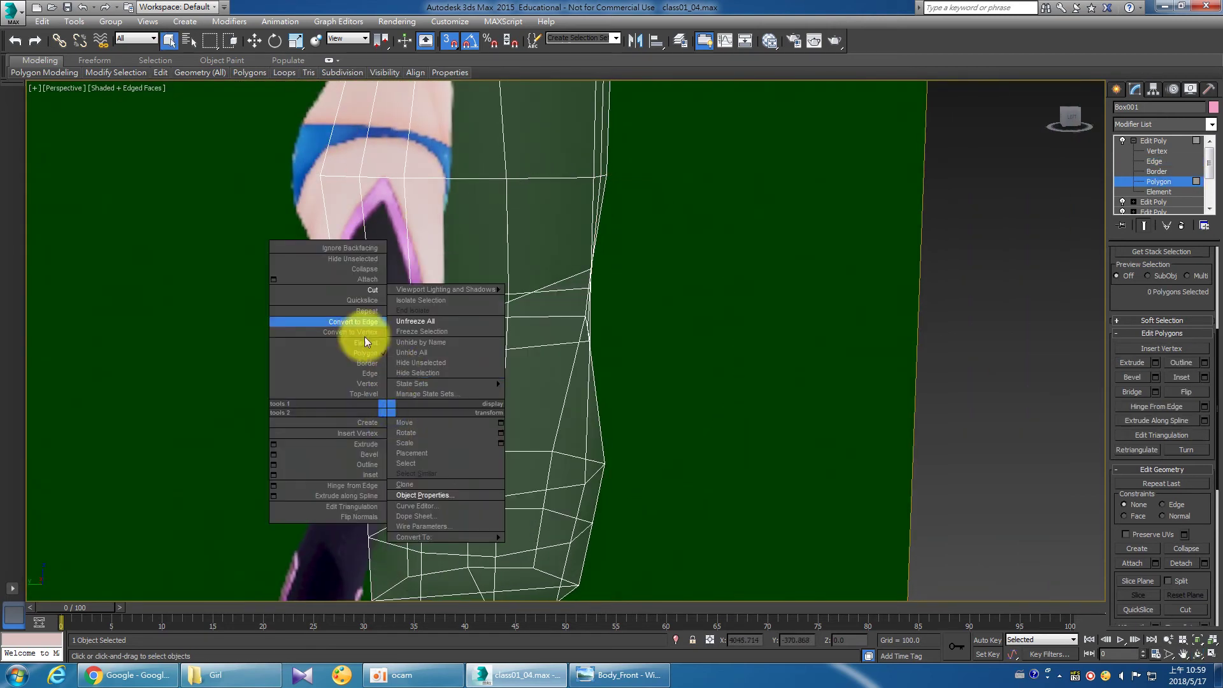
pyautogui.click(371, 290)
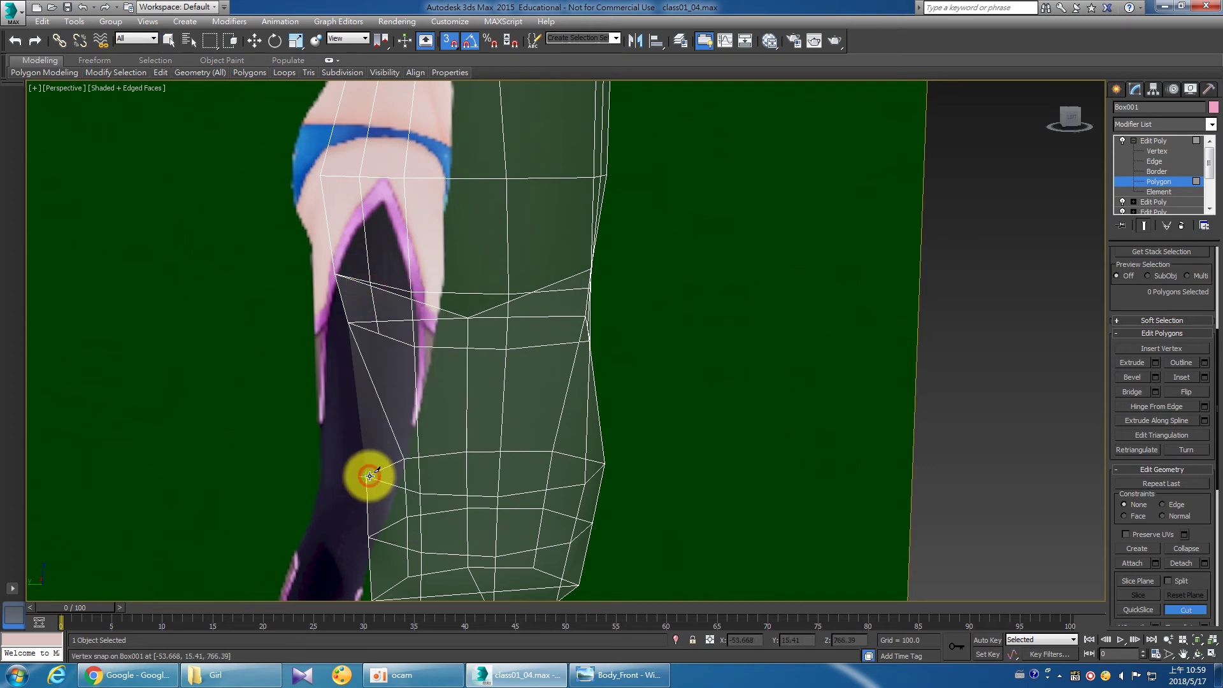
pyautogui.click(370, 476)
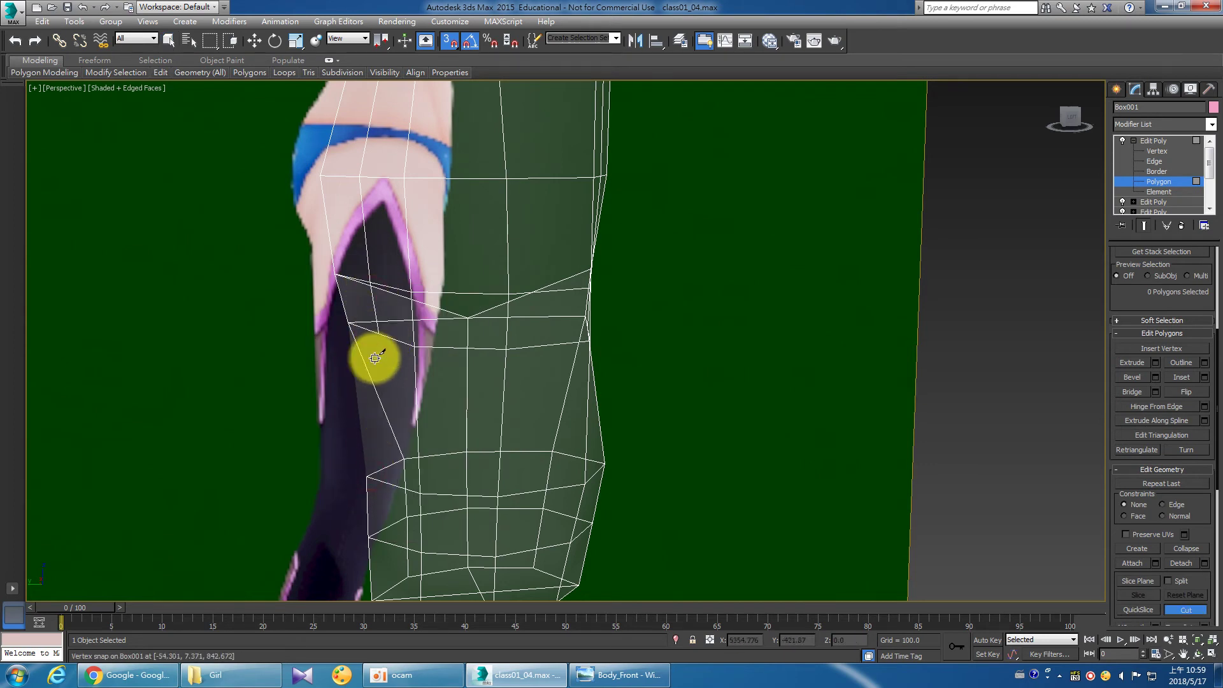
pyautogui.click(380, 335)
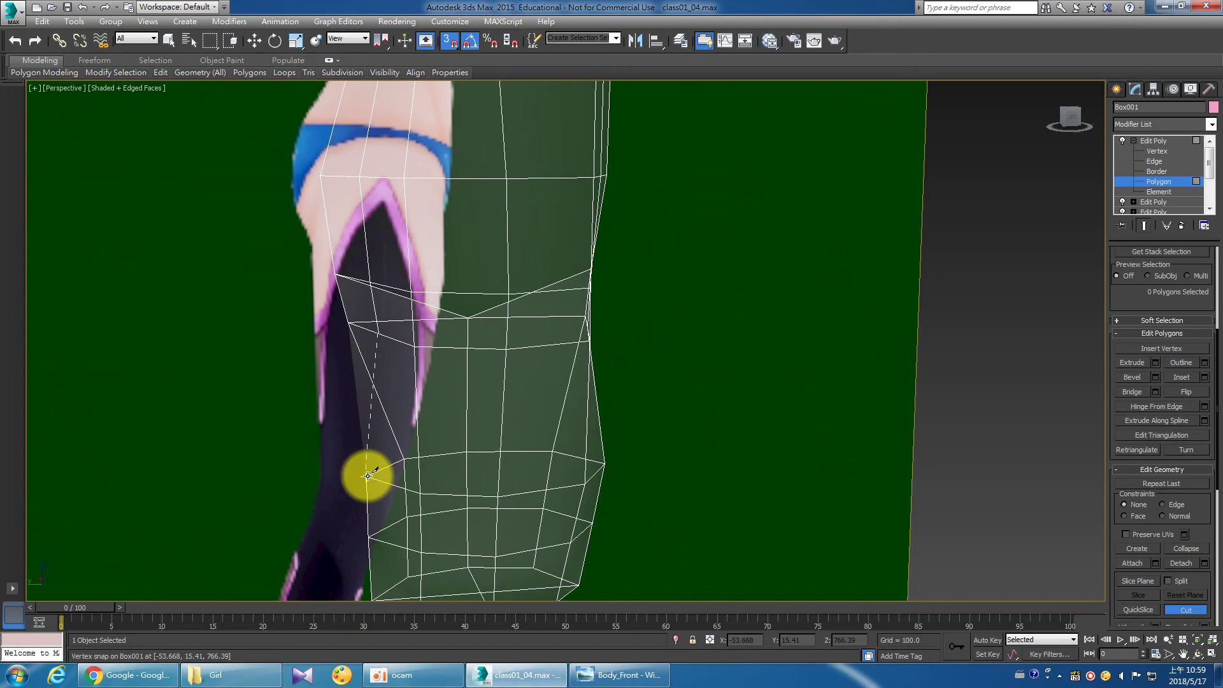
# Orbit around the leg and enable edge-midpoint snapping in Grid and Snap Settings.
pyautogui.hotkey('ctrl', 'r')
pyautogui.moveTo(478, 425); pyautogui.dragTo(517, 424)
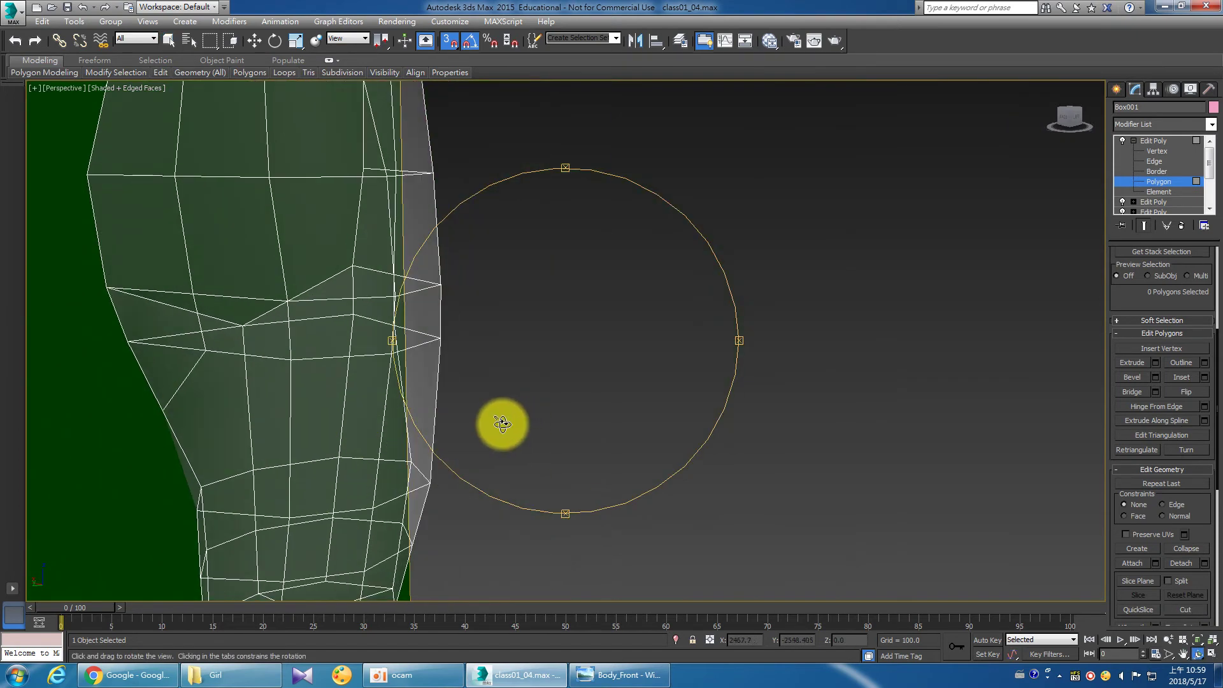
pyautogui.rightClick(490, 404)
pyautogui.hotkey('shift', 'z')
pyautogui.hotkey('shift', 'z')
pyautogui.hotkey('ctrl', 'r')
pyautogui.moveTo(527, 363)
pyautogui.mouseDown()
pyautogui.moveTo(602, 346)
pyautogui.moveTo(499, 371)
pyautogui.mouseUp()
pyautogui.rightClick(500, 373)
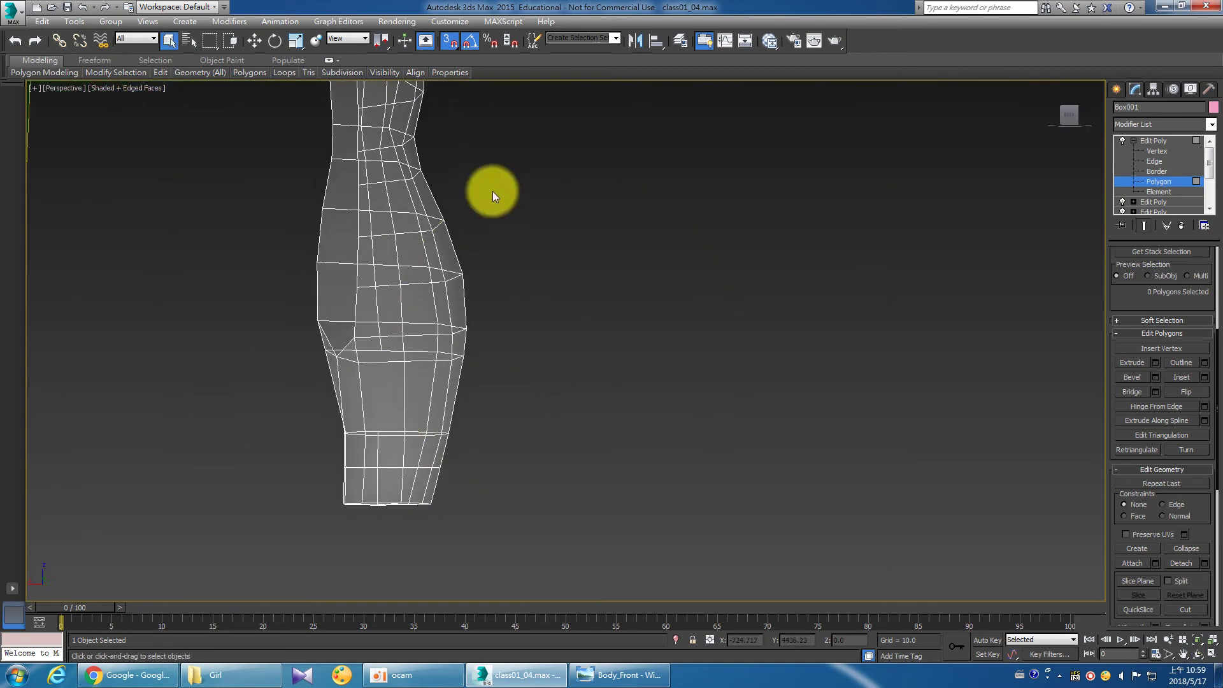
pyautogui.rightClick(448, 40)
pyautogui.click(626, 350)
pyautogui.click(693, 249)
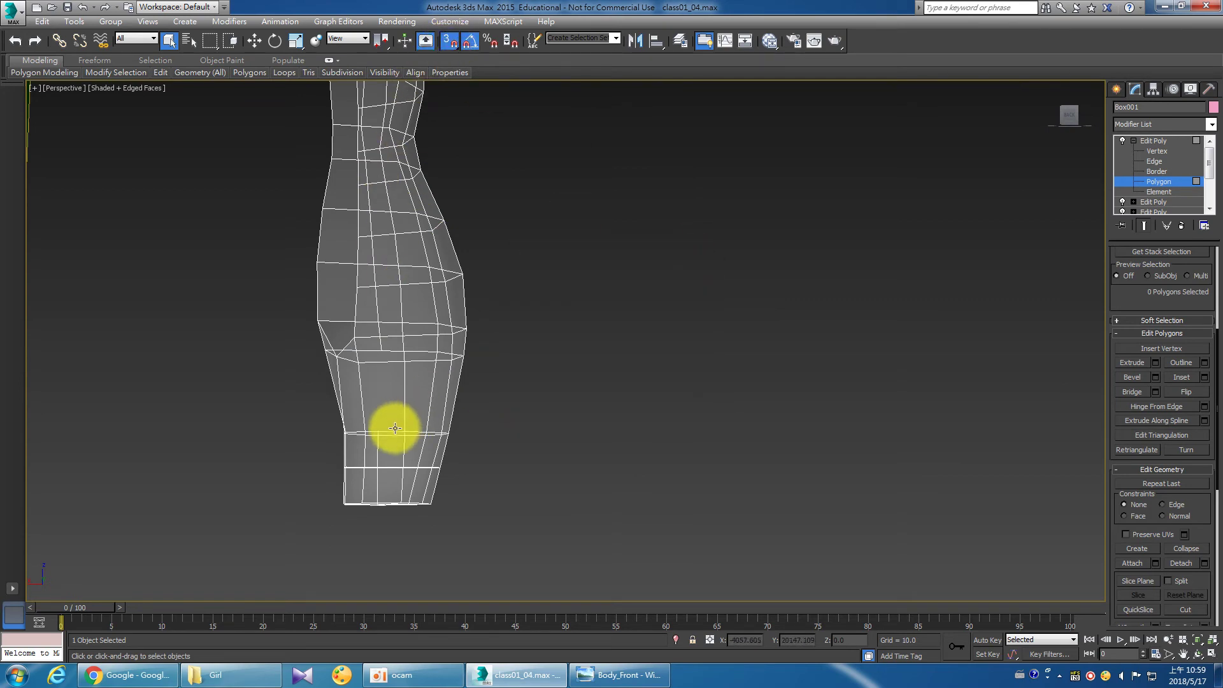
# Finish the cut across the lower leg with snapping off, adding edges around the shin.
pyautogui.hotkey('ctrl', 'r')
pyautogui.scroll(2, 428, 428)
pyautogui.scroll(2, 438, 425)
pyautogui.moveTo(438, 426)
pyautogui.mouseDown()
pyautogui.moveTo(464, 431)
pyautogui.moveTo(450, 442)
pyautogui.moveTo(477, 436)
pyautogui.moveTo(456, 437)
pyautogui.mouseUp()
pyautogui.rightClick(450, 436)
pyautogui.press('s')
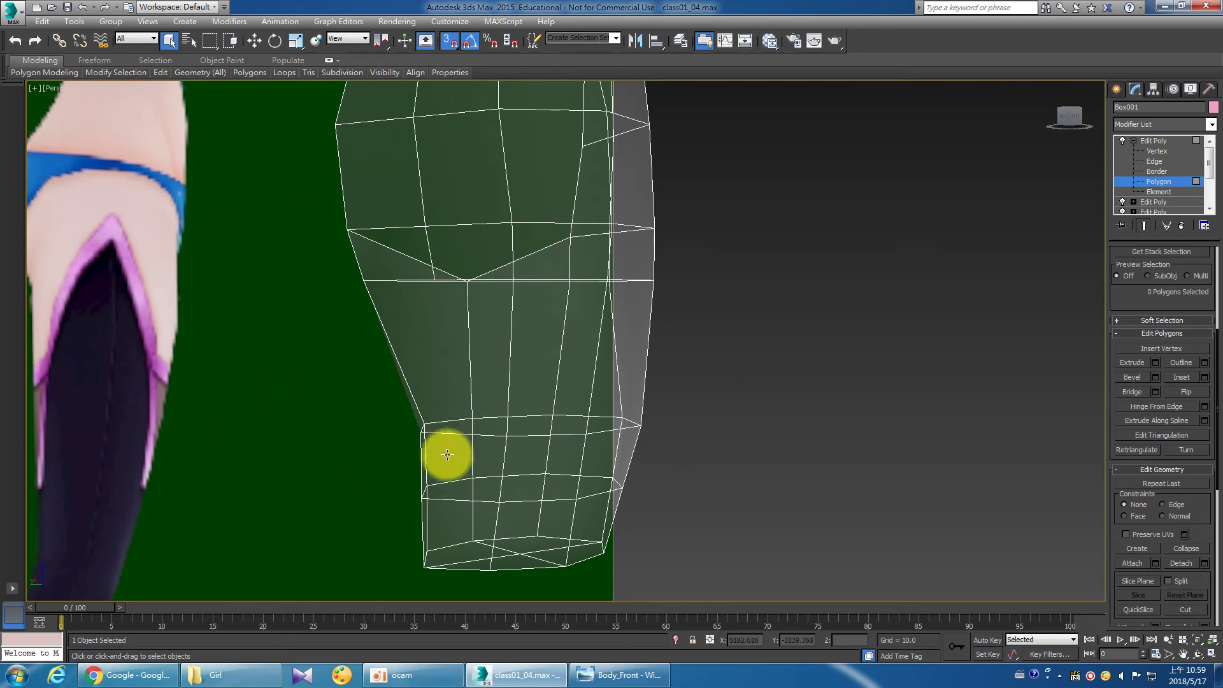
pyautogui.moveTo(418, 428); pyautogui.dragTo(432, 432, button='middle')
pyautogui.rightClick(467, 418)
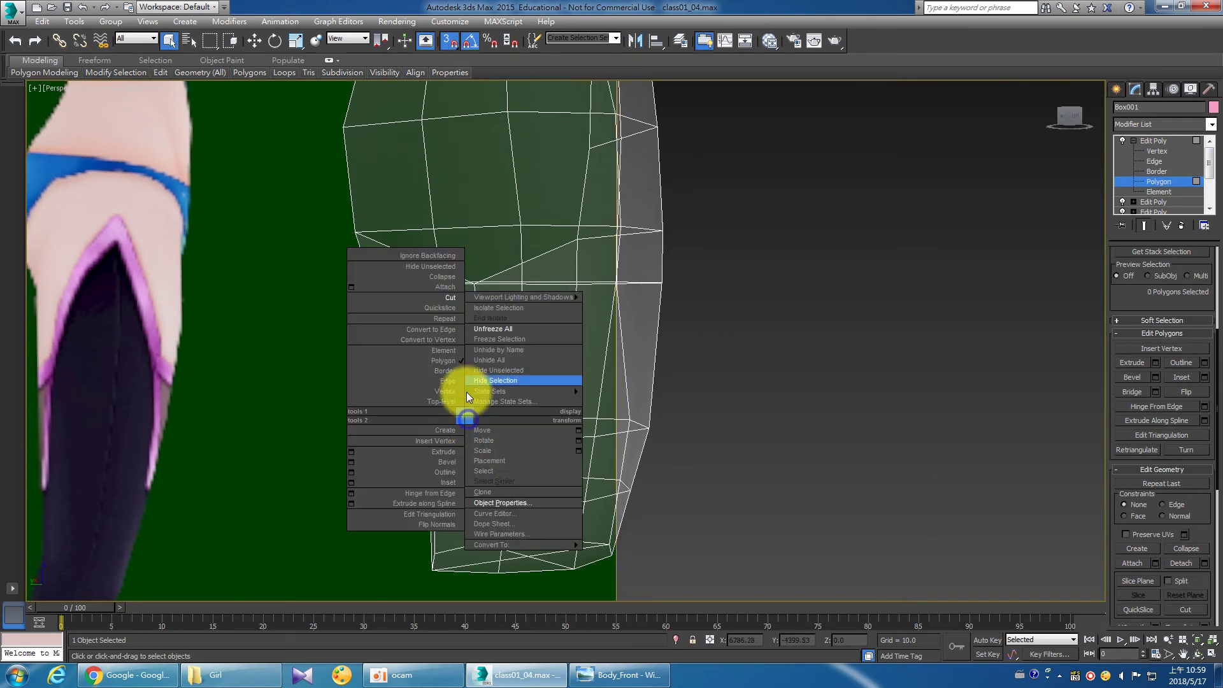
pyautogui.click(449, 296)
pyautogui.rightClick(431, 301)
pyautogui.click(506, 355)
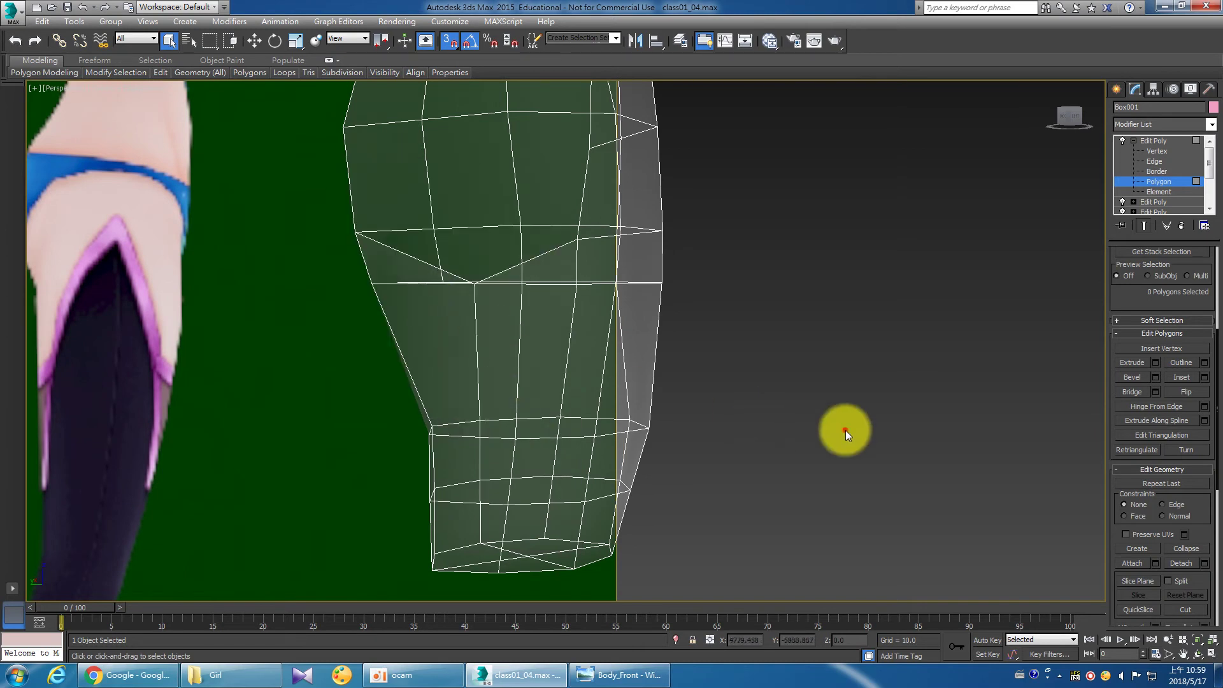
# Return to the top editing modifier and turn snapping back on, reopening snap settings.
pyautogui.hotkey('ctrl', 'r')
pyautogui.moveTo(524, 396)
pyautogui.mouseDown()
pyautogui.moveTo(612, 410)
pyautogui.moveTo(586, 390)
pyautogui.mouseUp()
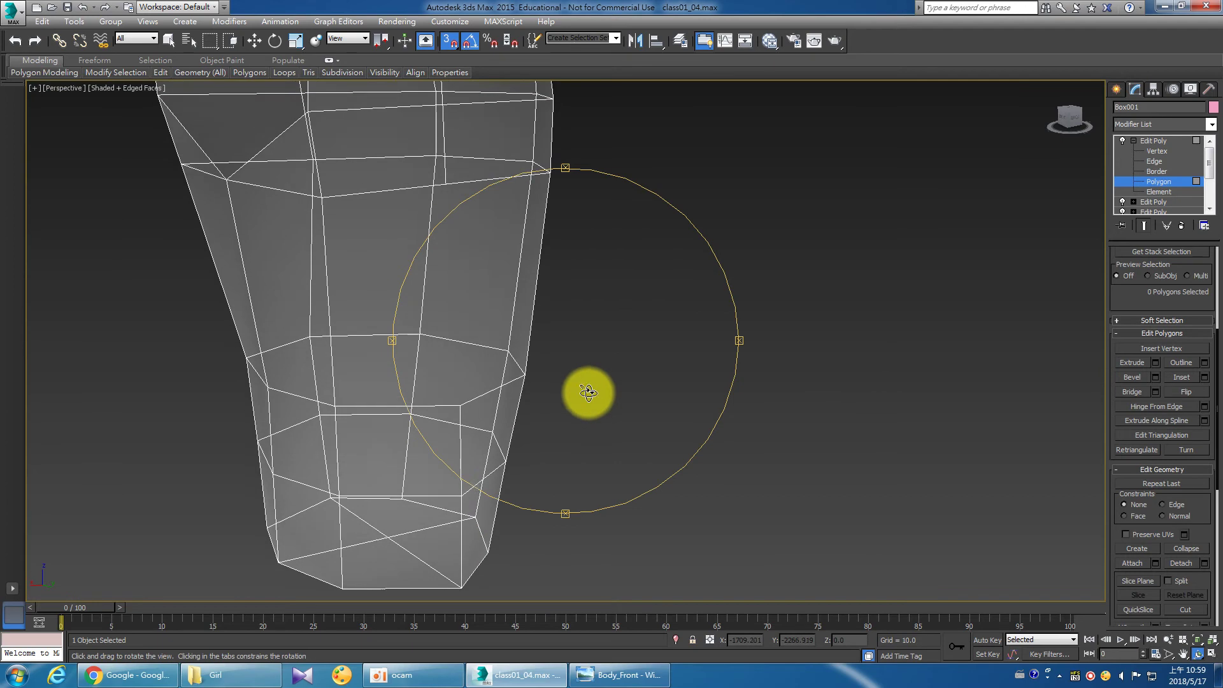
pyautogui.rightClick(587, 390)
pyautogui.rightClick(456, 374)
pyautogui.rightClick(444, 75)
pyautogui.click(452, 42)
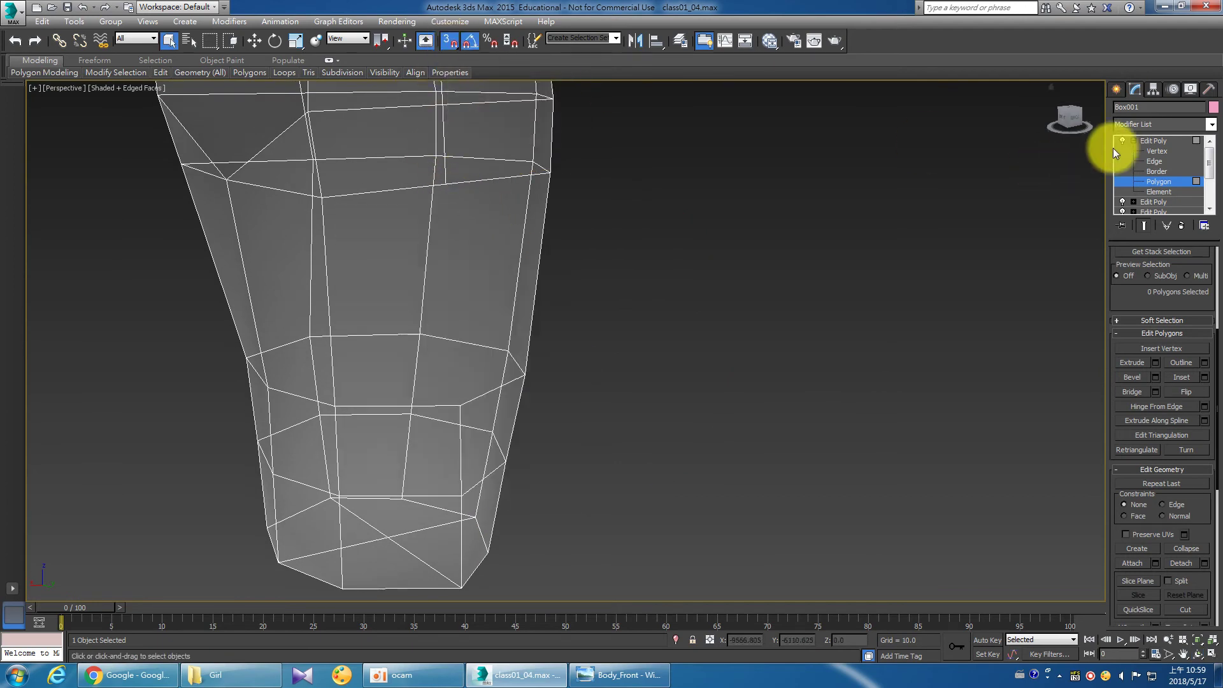
pyautogui.click(1155, 146)
pyautogui.click(1137, 210)
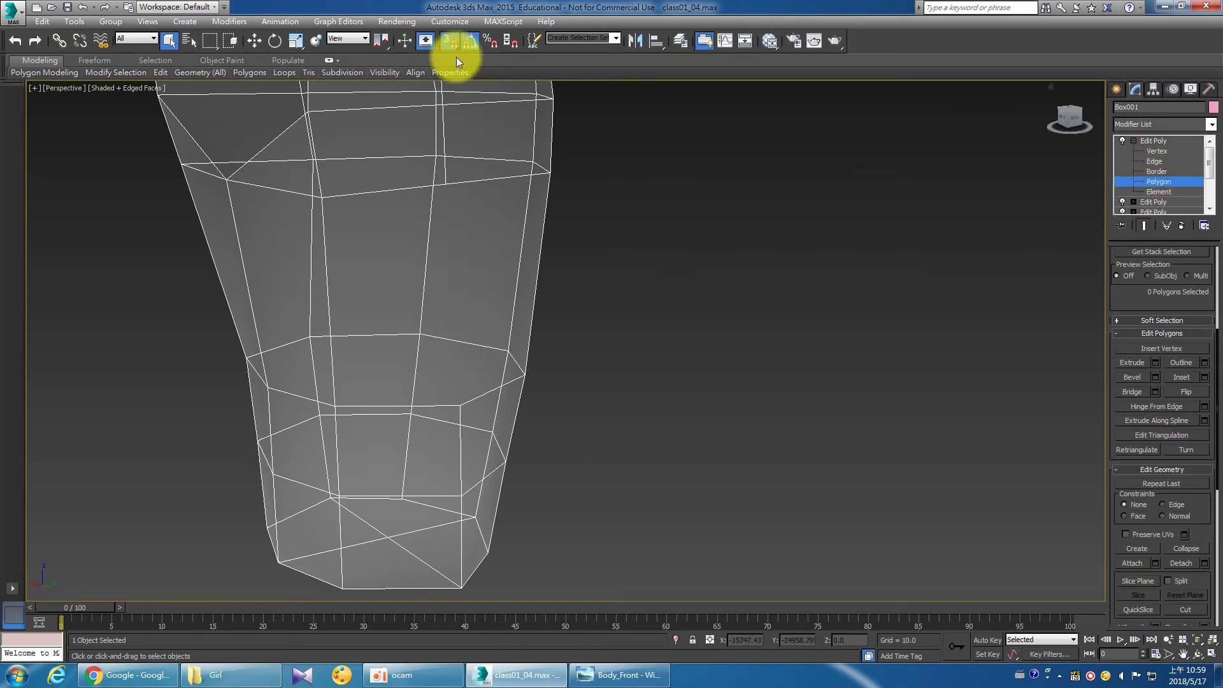
pyautogui.rightClick(449, 40)
# Cut a vertical edge up the front of the leg, from a lower vertex to the upper edge.
pyautogui.click(689, 250)
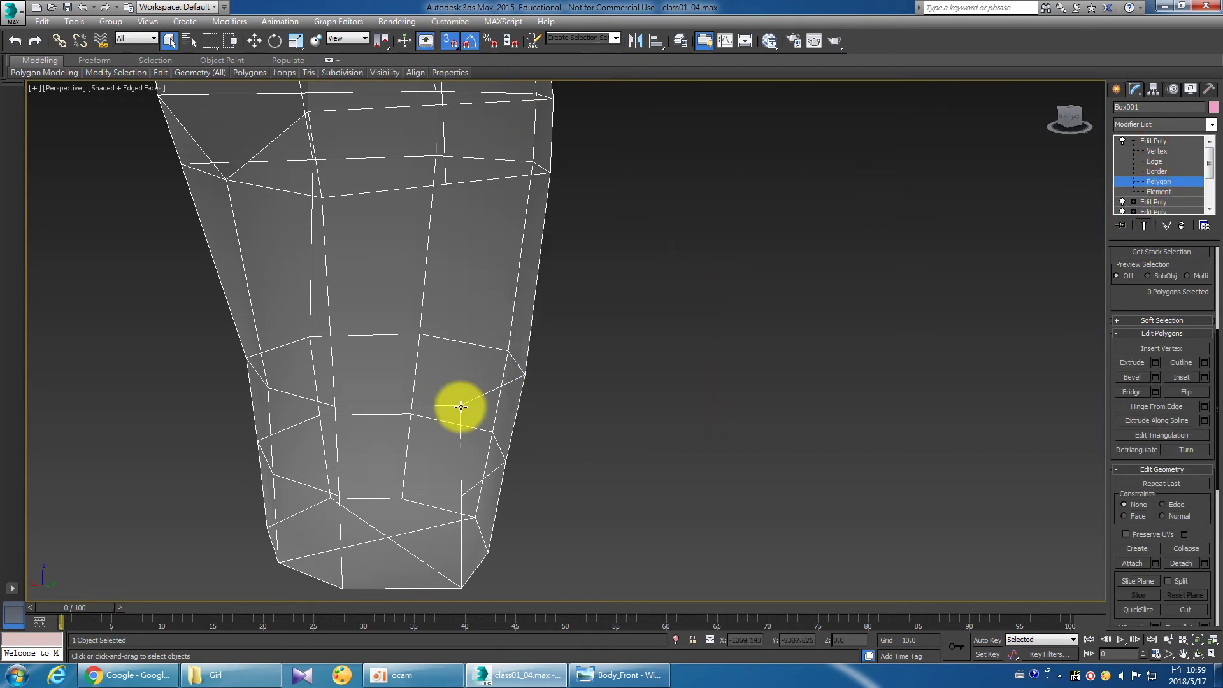
pyautogui.click(459, 405)
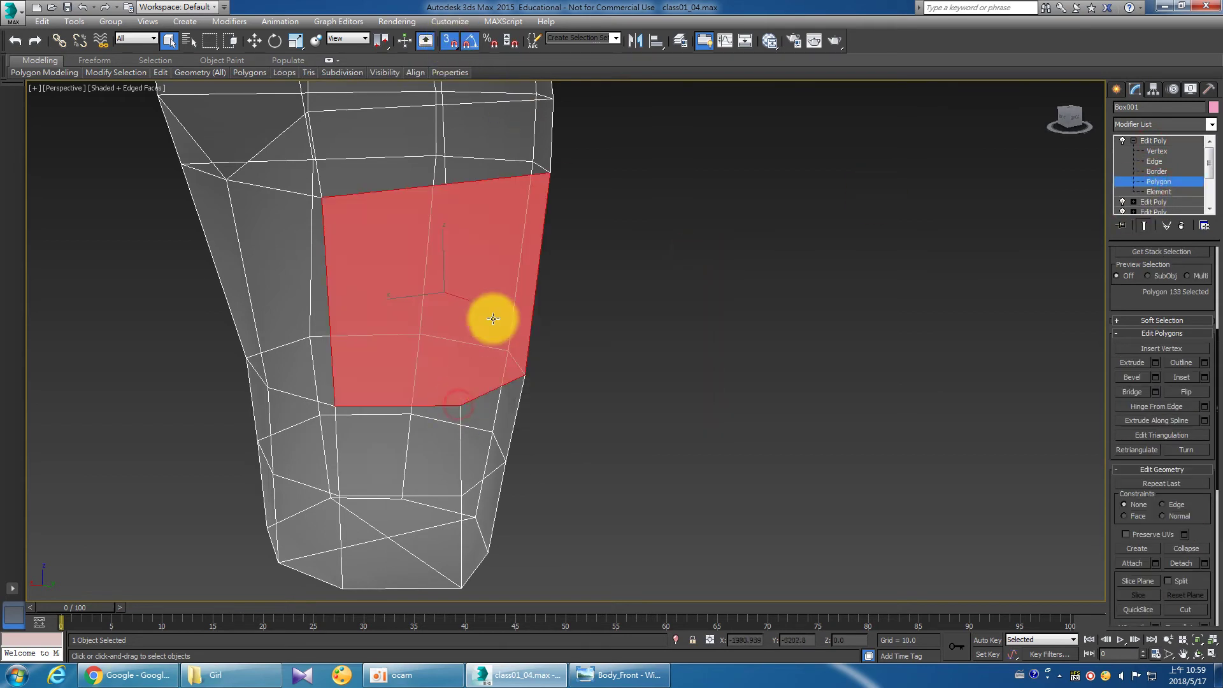
pyautogui.click(632, 350)
pyautogui.rightClick(560, 330)
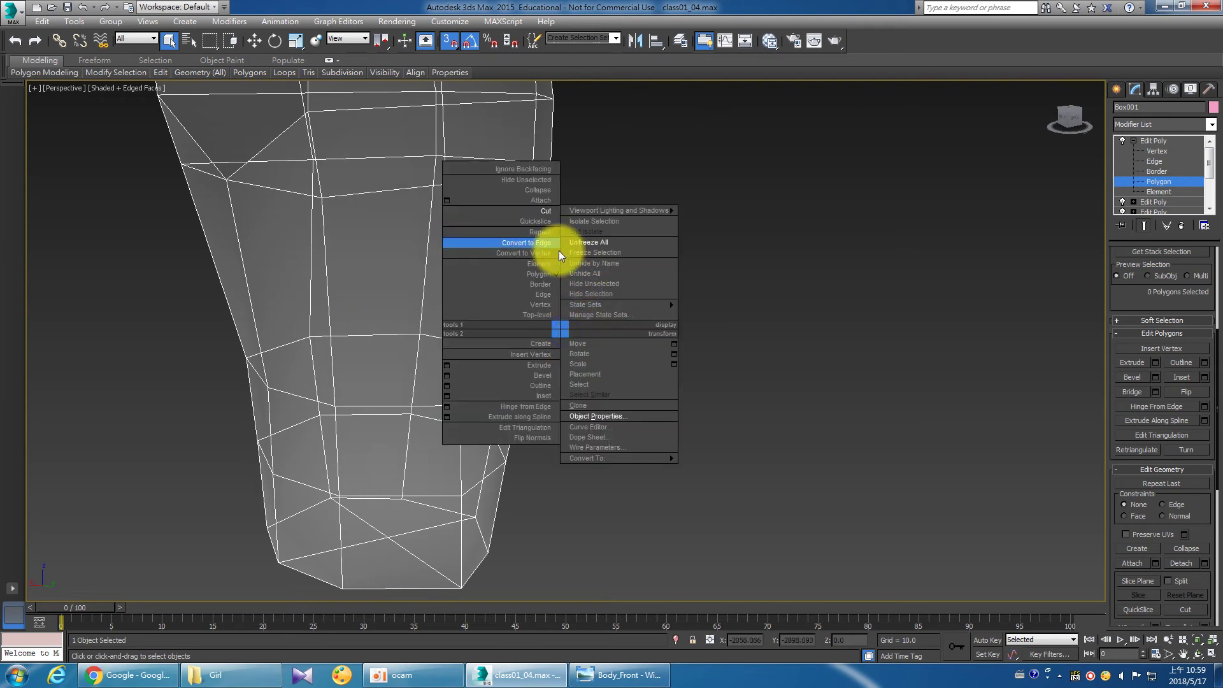
pyautogui.click(545, 212)
pyautogui.click(461, 405)
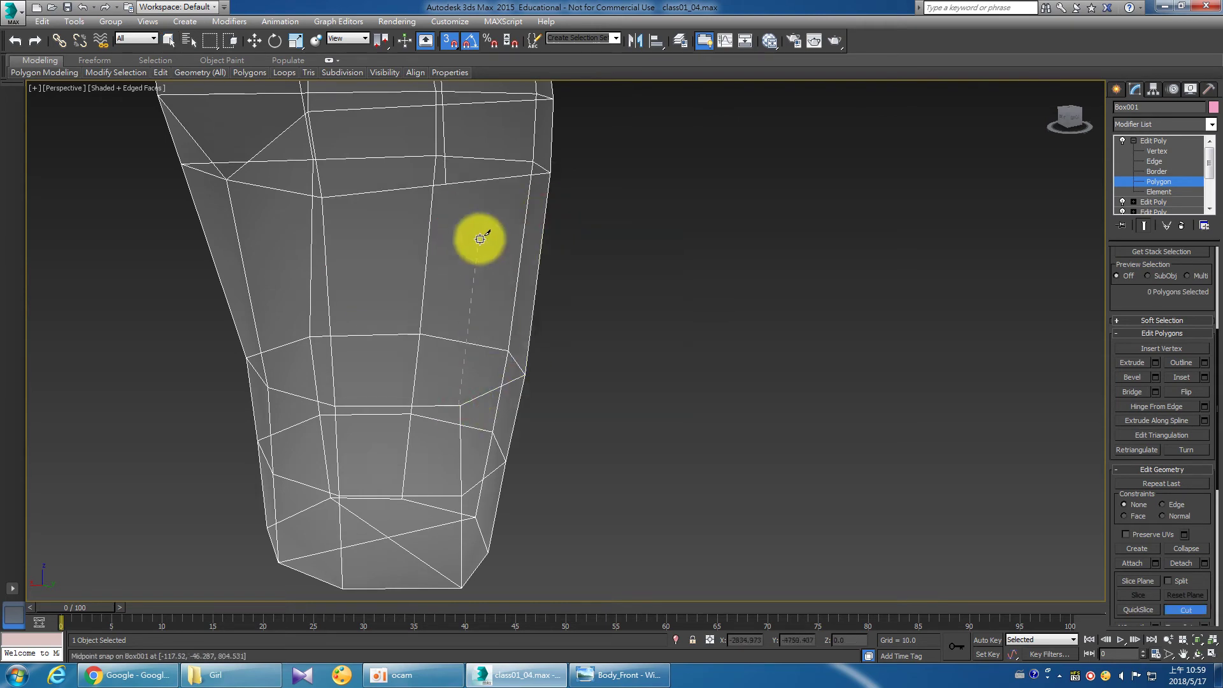
pyautogui.click(500, 179)
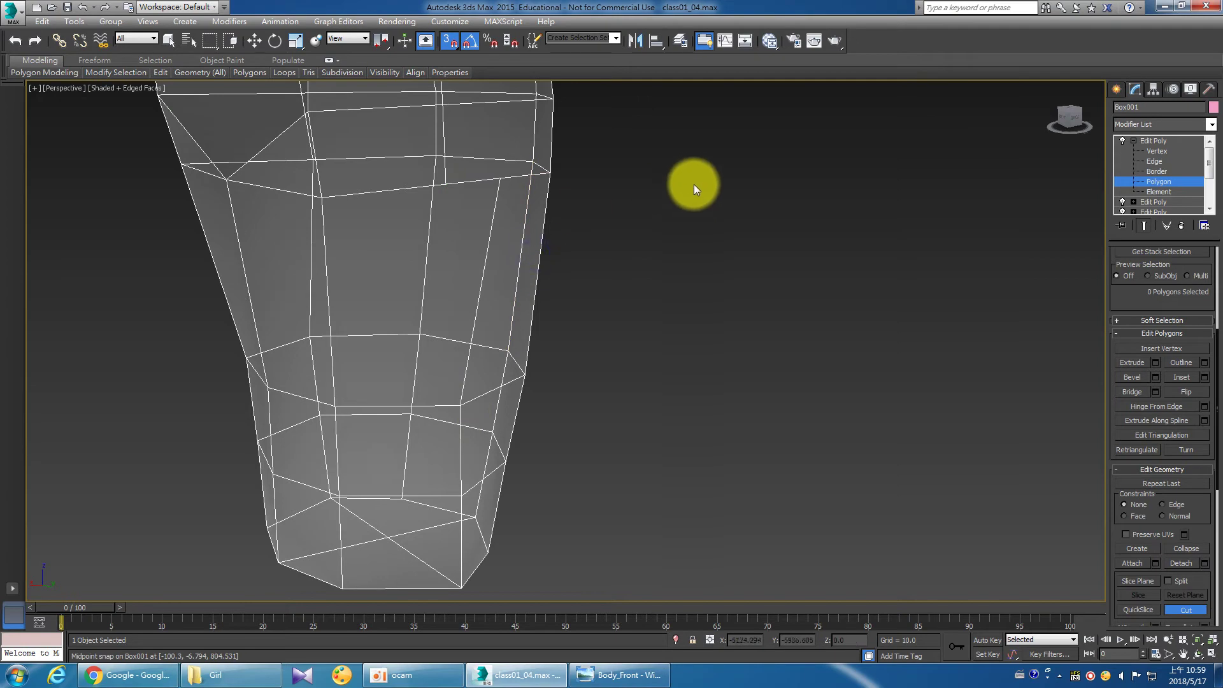
pyautogui.press('1')
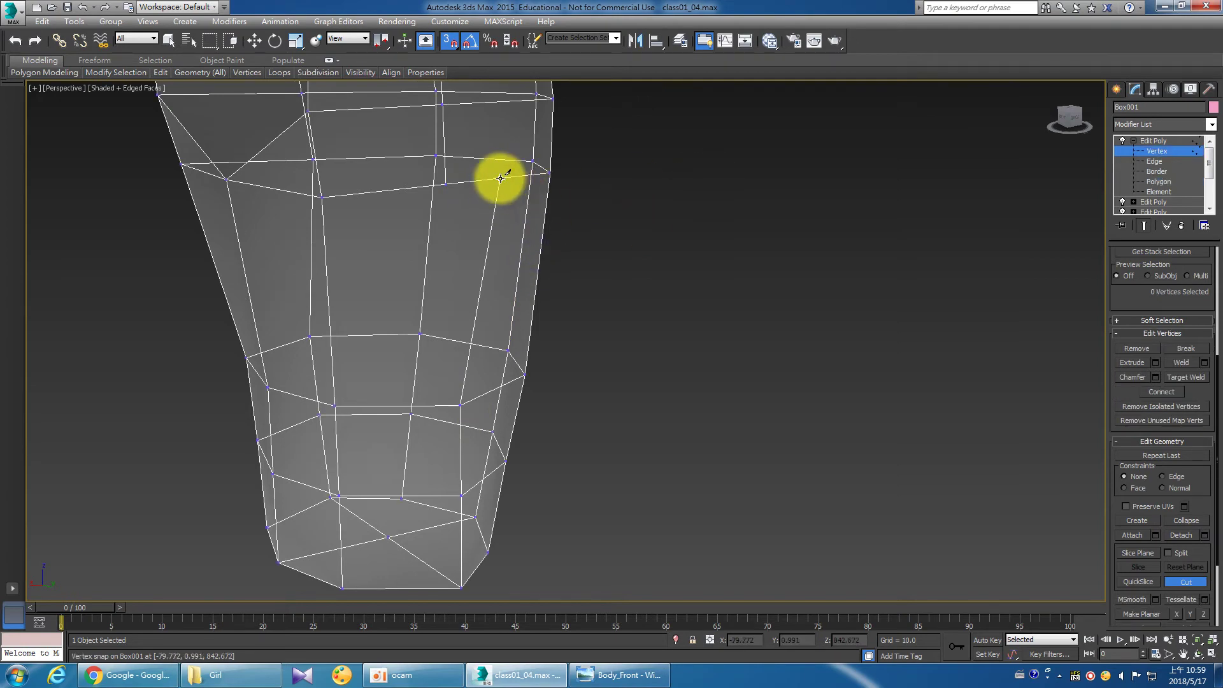
pyautogui.click(497, 181)
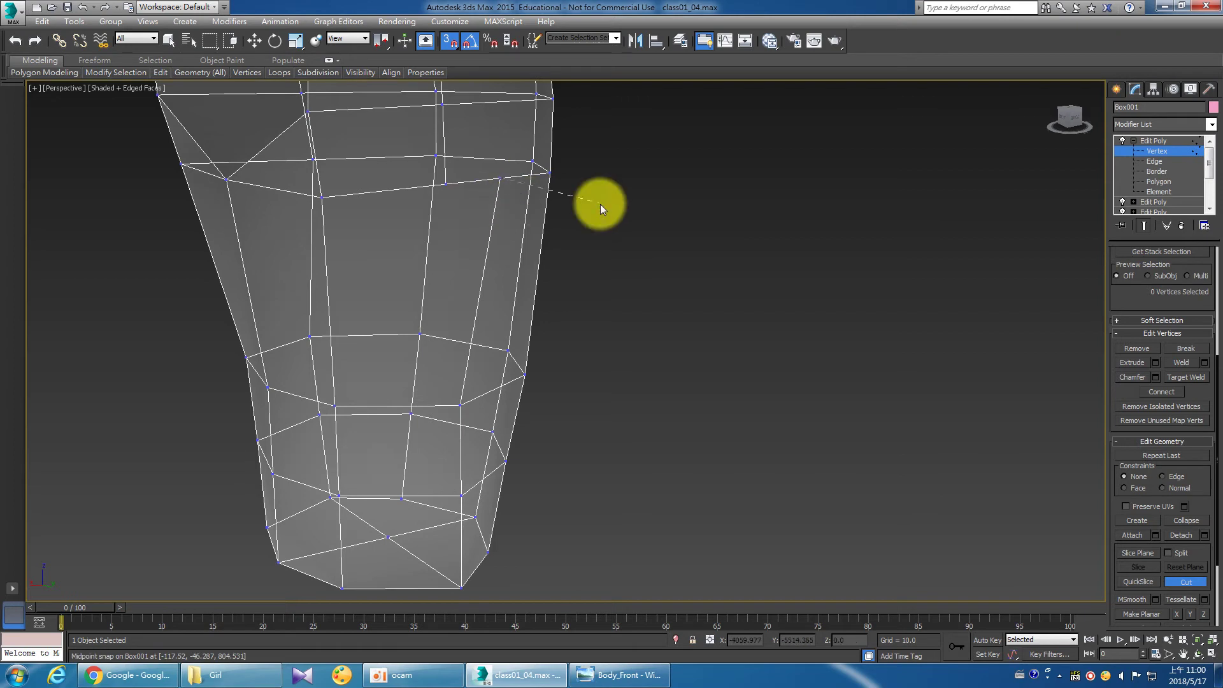
pyautogui.rightClick(705, 222)
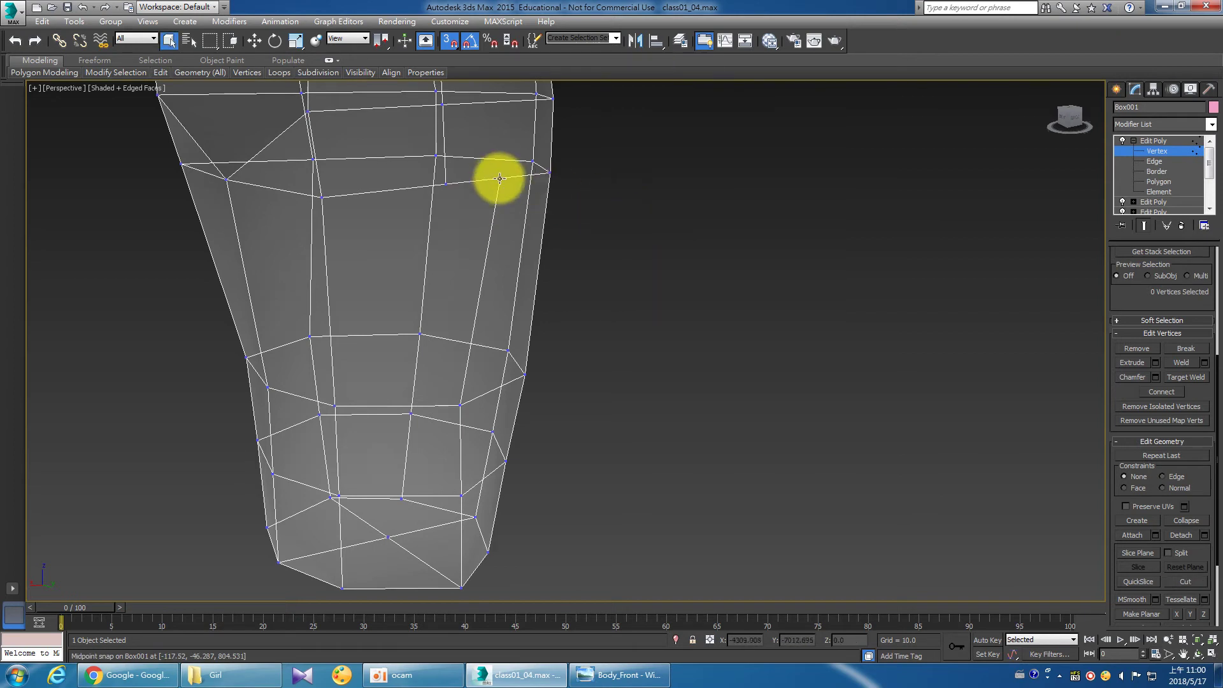
# Slide the new top vertex onto the edge midpoint and weld the overlapping pair.
pyautogui.press('s')
pyautogui.press('s')
pyautogui.press('w')
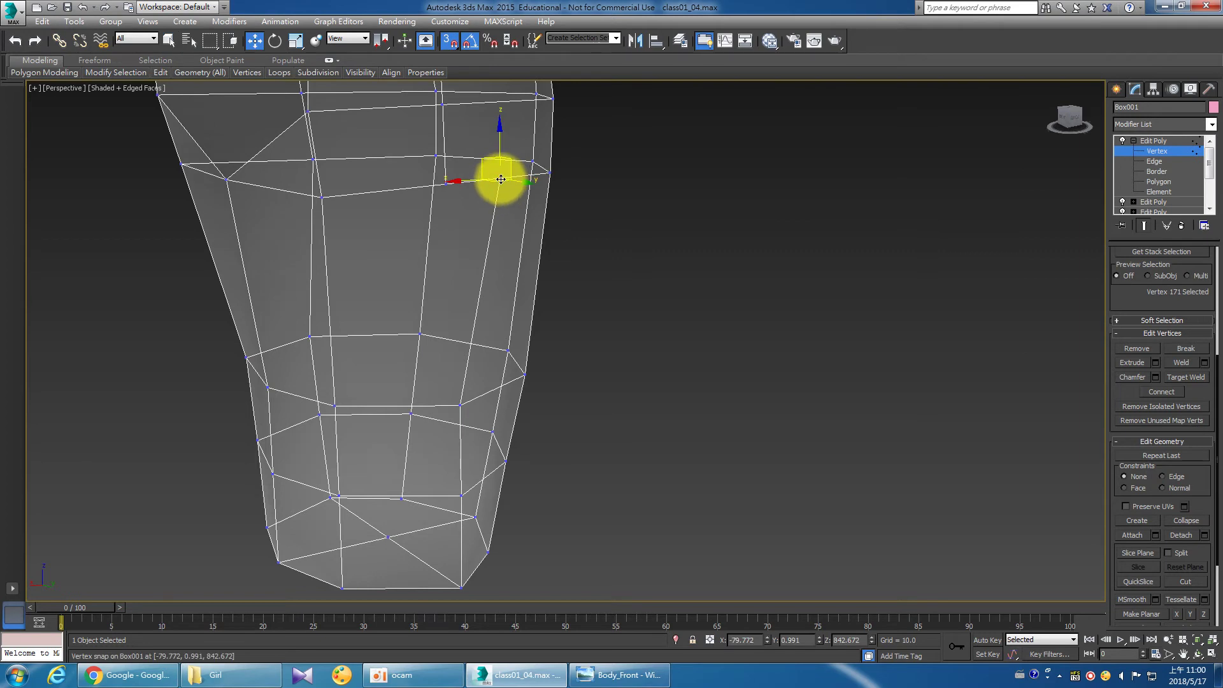
pyautogui.moveTo(501, 179); pyautogui.dragTo(444, 185)
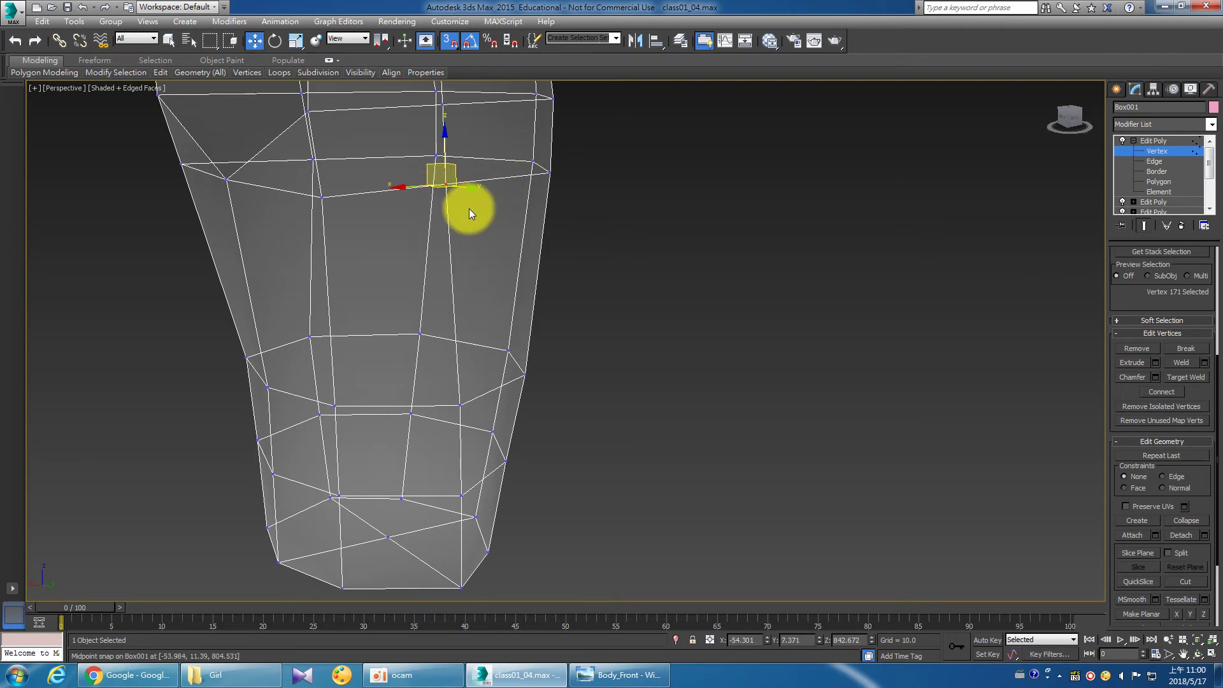
pyautogui.rightClick(446, 181)
pyautogui.click(334, 250)
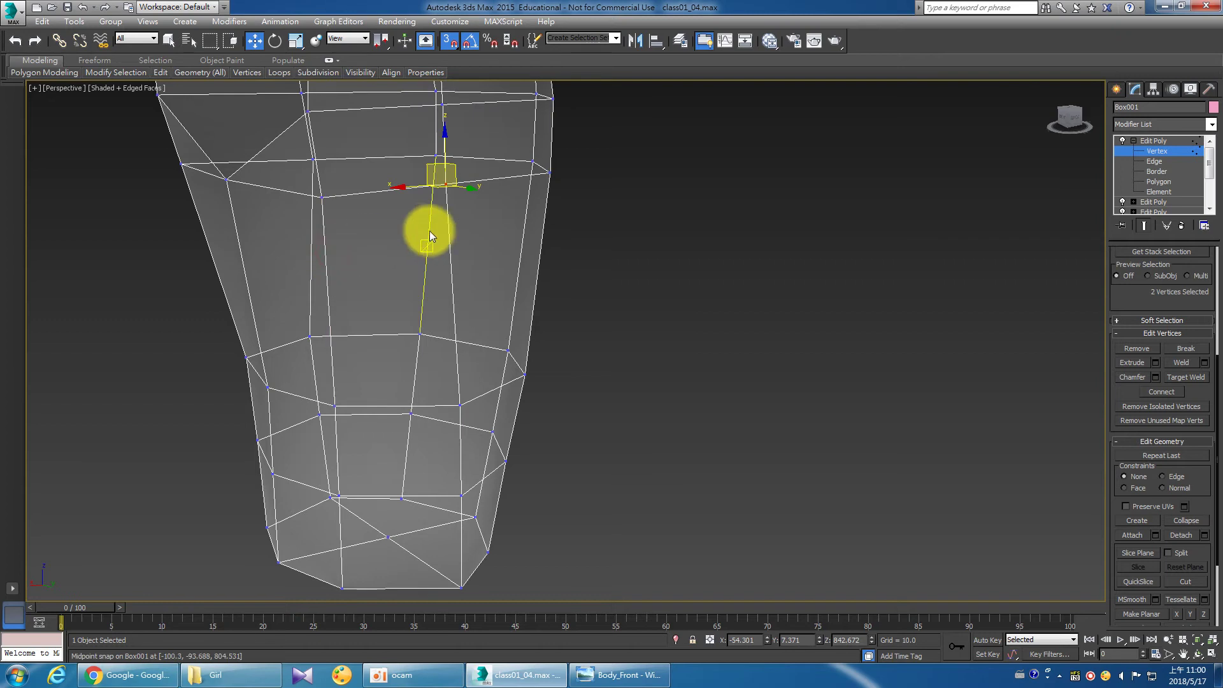
pyautogui.rightClick(466, 212)
pyautogui.click(352, 290)
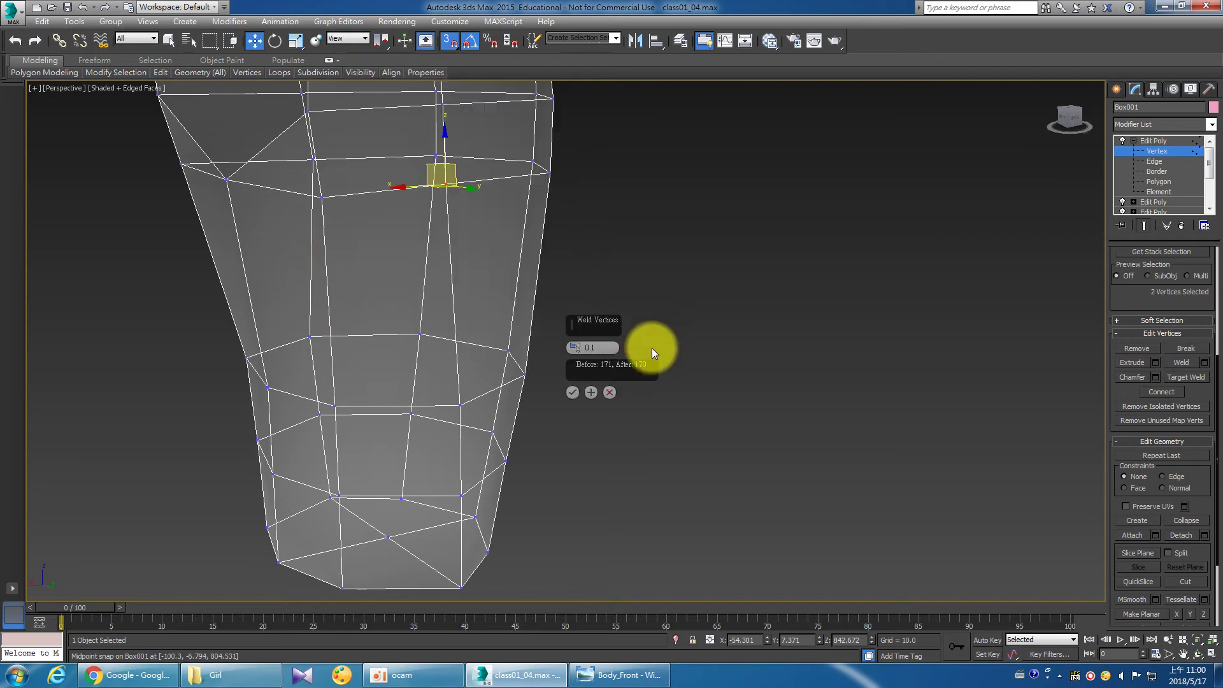
pyautogui.click(571, 394)
# Select all body vertices and weld coincident ones, leaving 170 vertices.
pyautogui.scroll(-2, 699, 231)
pyautogui.scroll(-2, 703, 234)
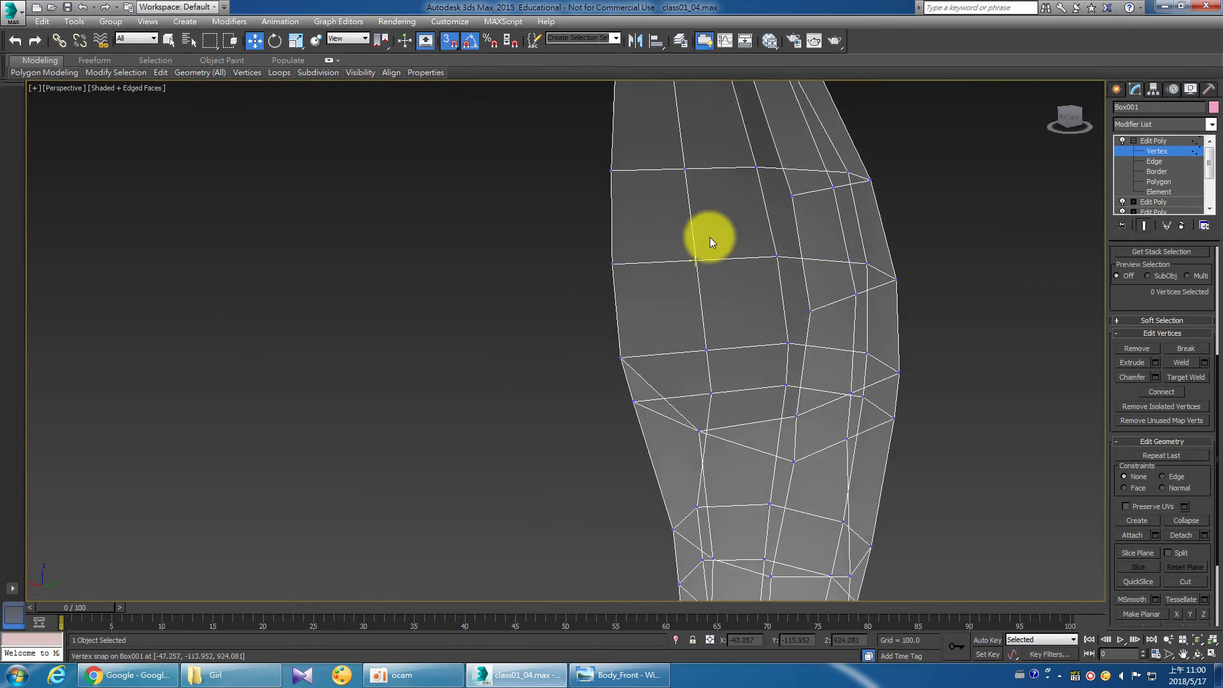
pyautogui.scroll(-4, 712, 242)
pyautogui.scroll(-3, 714, 245)
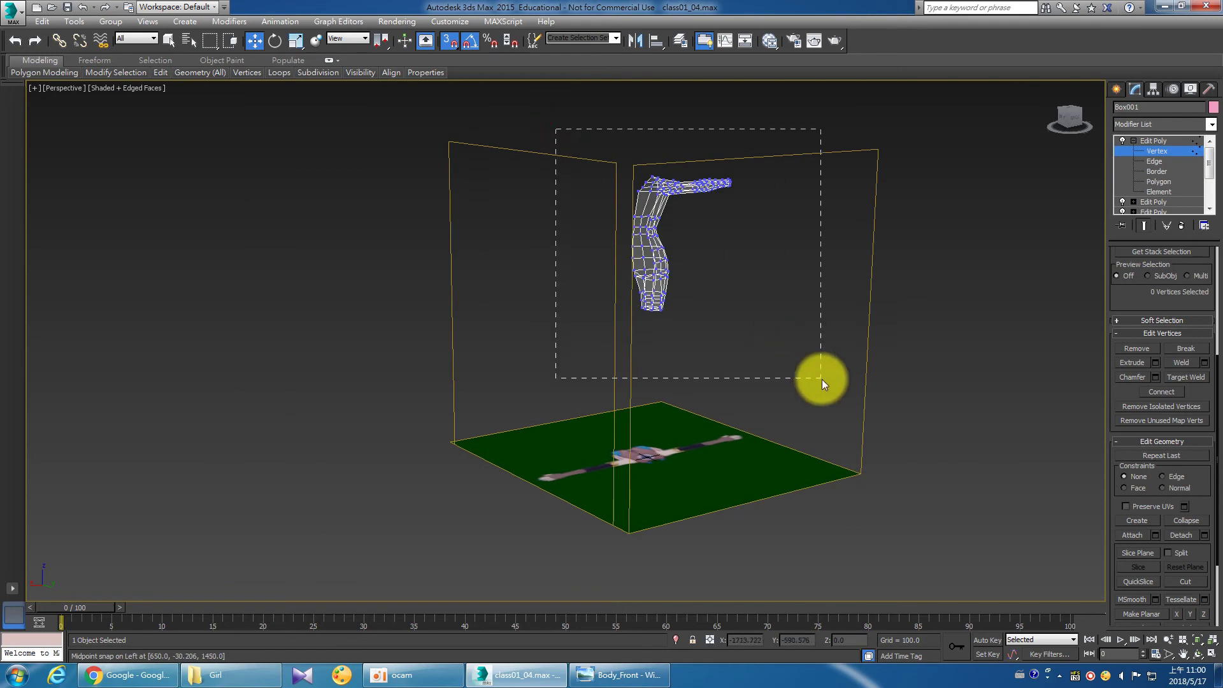
pyautogui.moveTo(822, 380); pyautogui.dragTo(821, 380)
pyautogui.rightClick(680, 276)
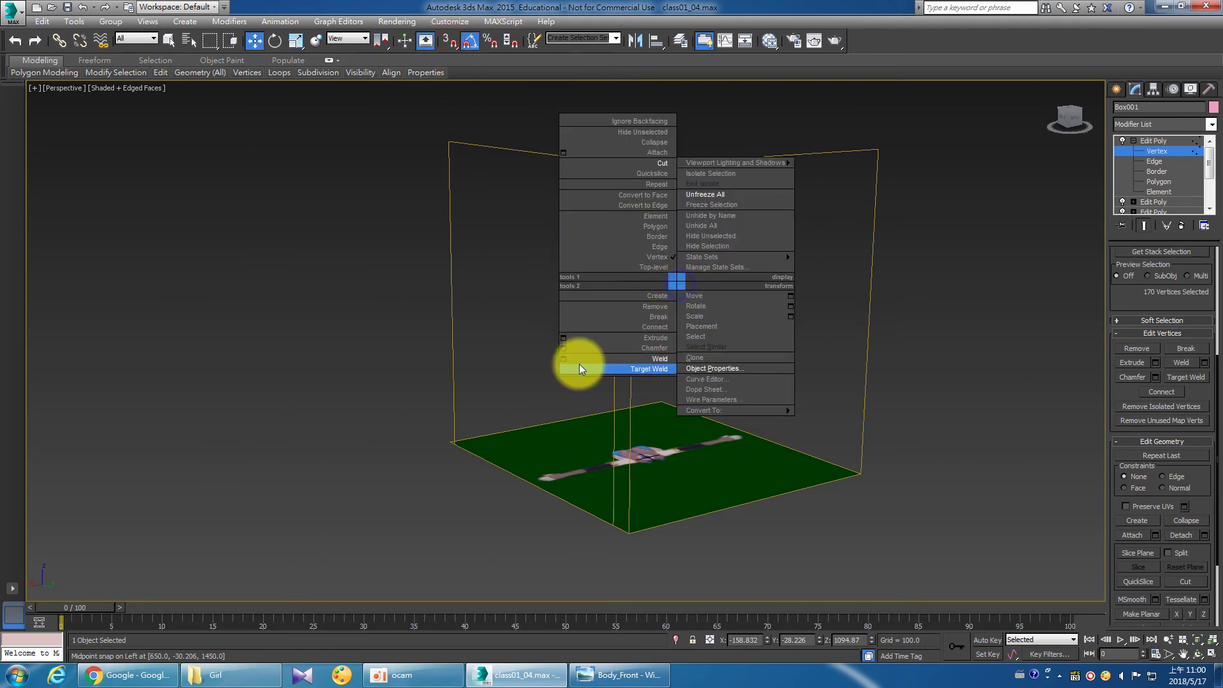
pyautogui.click(563, 359)
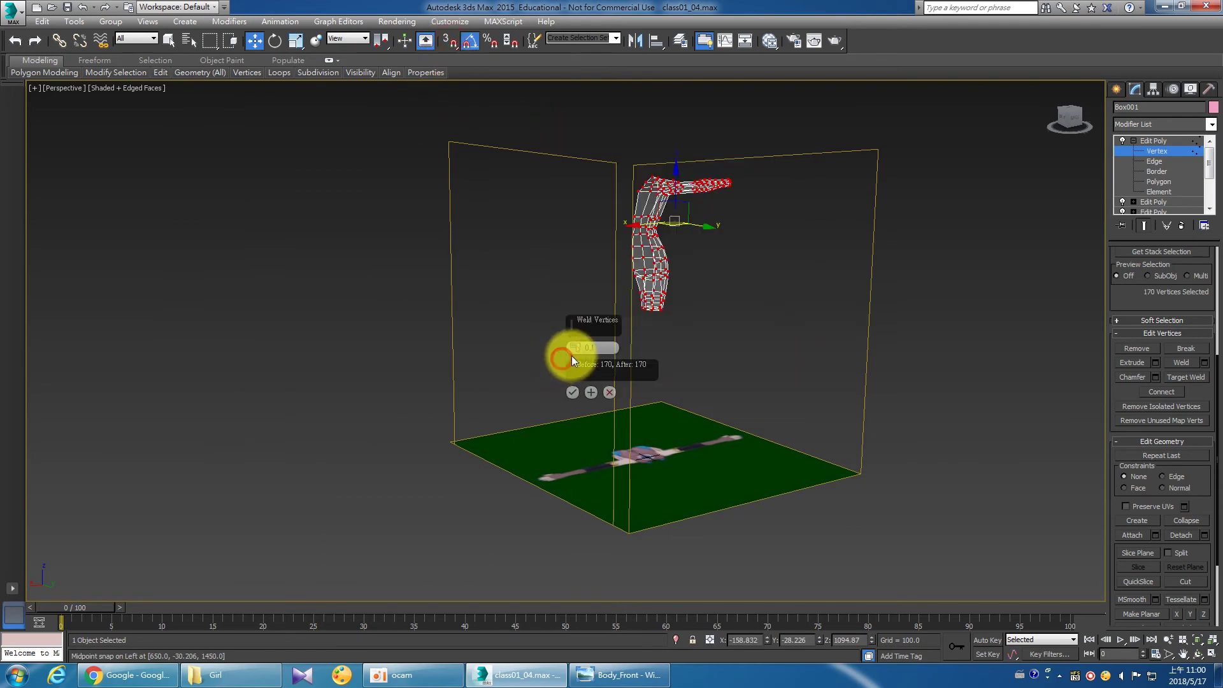
pyautogui.click(573, 392)
pyautogui.scroll(5, 738, 372)
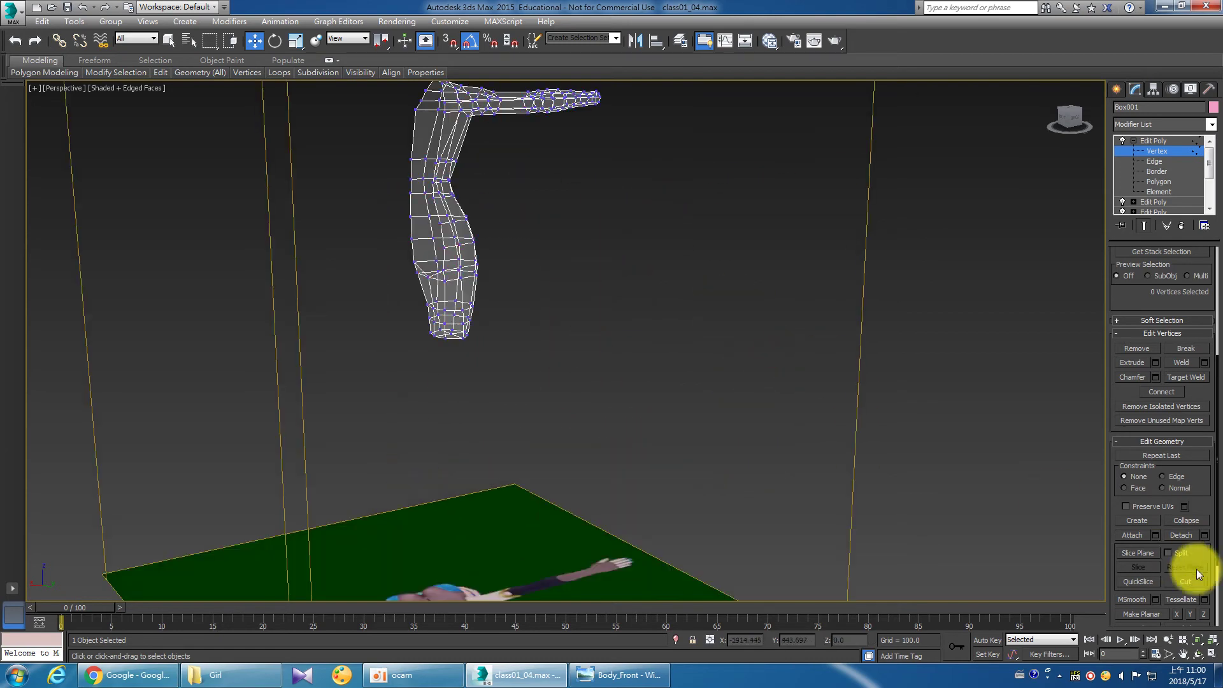
# In the four-viewport layout, connect the chest edge ring with a new edge loop.
pyautogui.click(1212, 654)
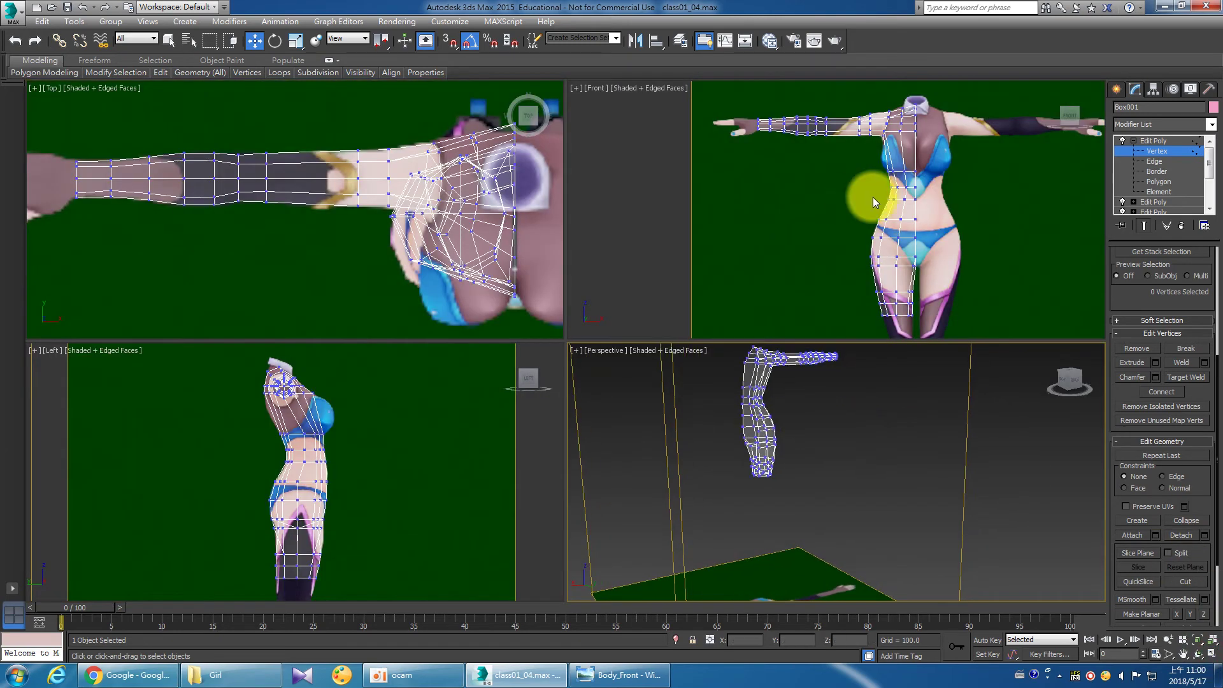
pyautogui.scroll(1, 872, 197)
pyautogui.scroll(2, 924, 197)
pyautogui.scroll(2, 1093, 189)
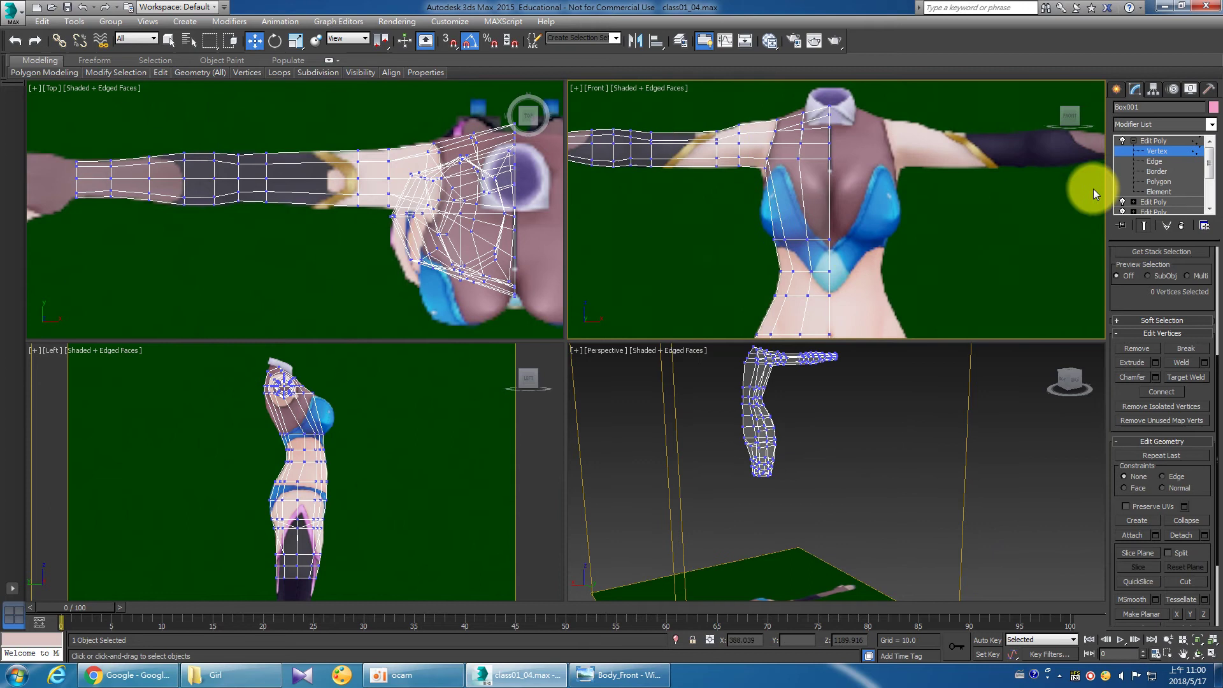
pyautogui.click(1154, 162)
pyautogui.doubleClick(761, 202)
pyautogui.rightClick(756, 201)
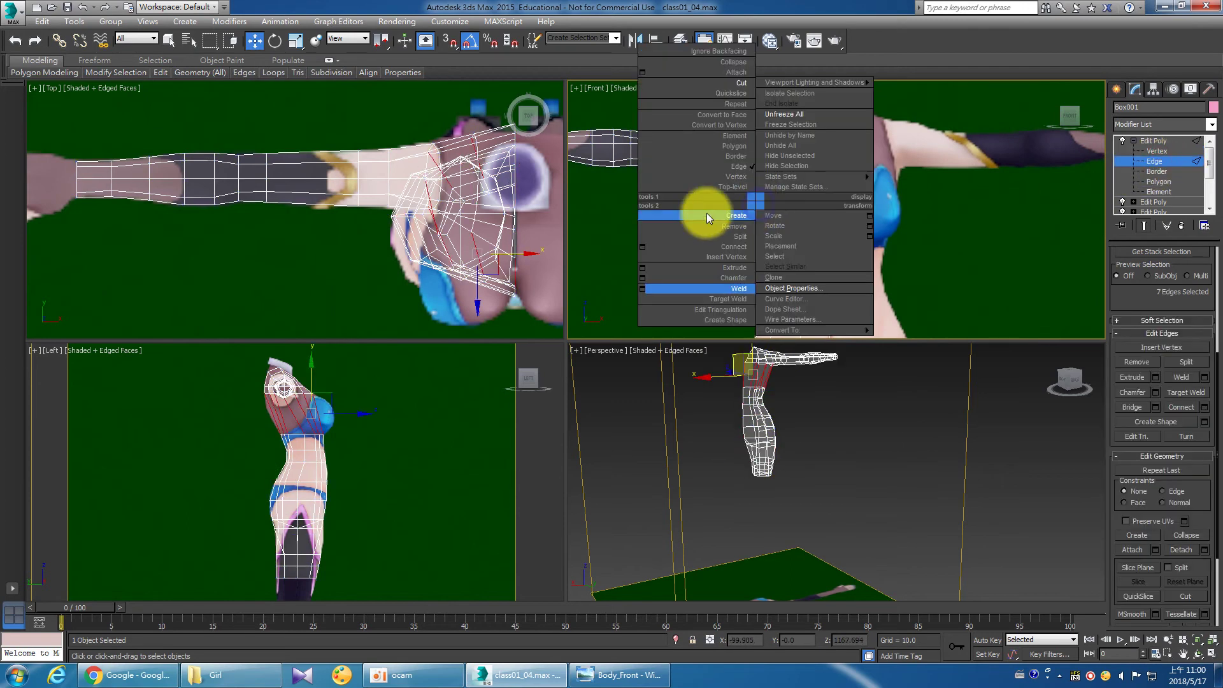
pyautogui.click(644, 246)
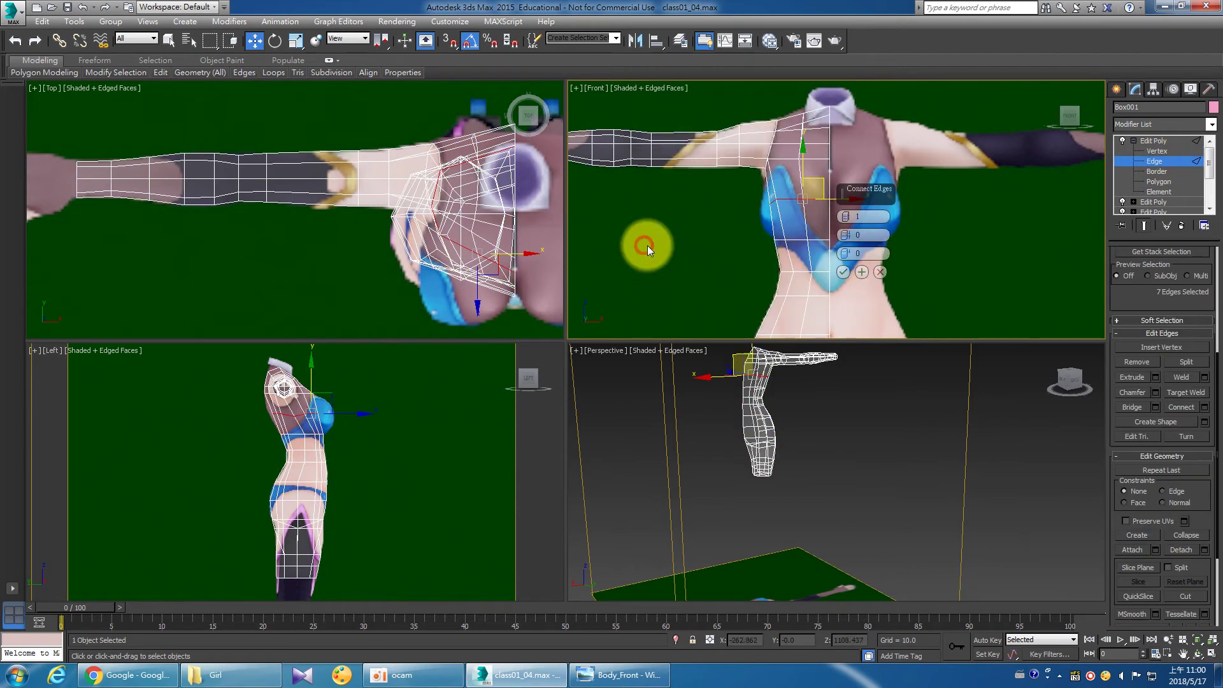
pyautogui.click(843, 272)
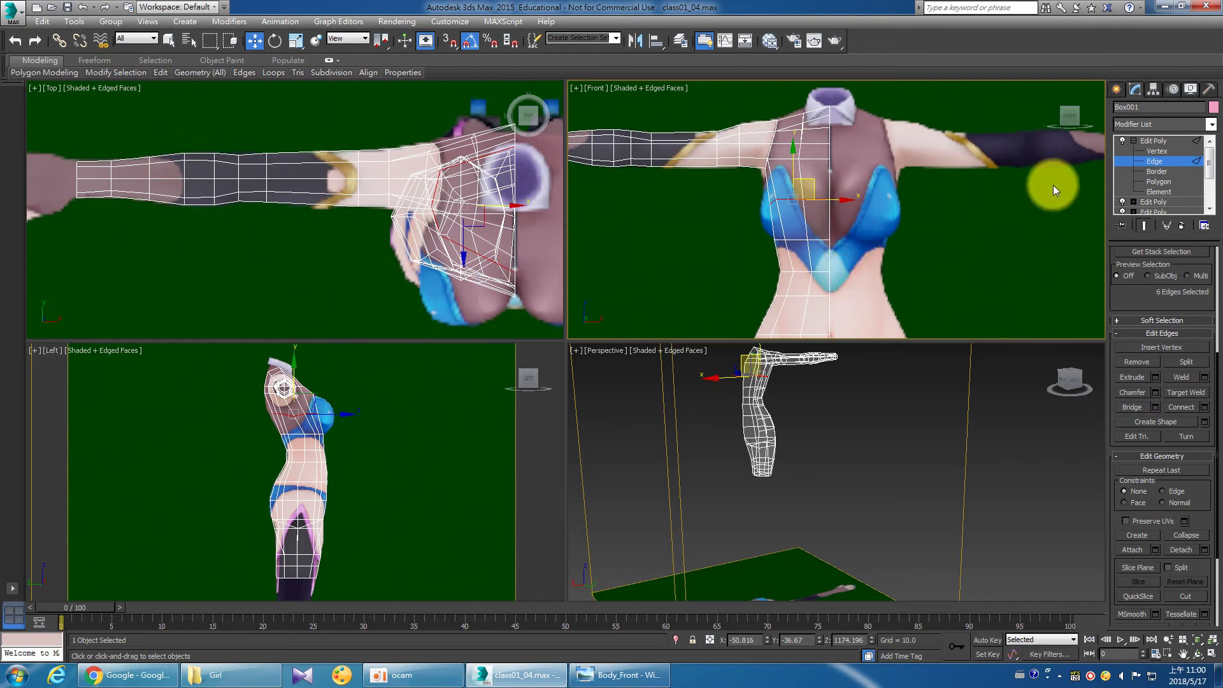
# Shift the outer chest vertices to follow the breast outline in the front reference.
pyautogui.click(1154, 151)
pyautogui.scroll(5, 911, 206)
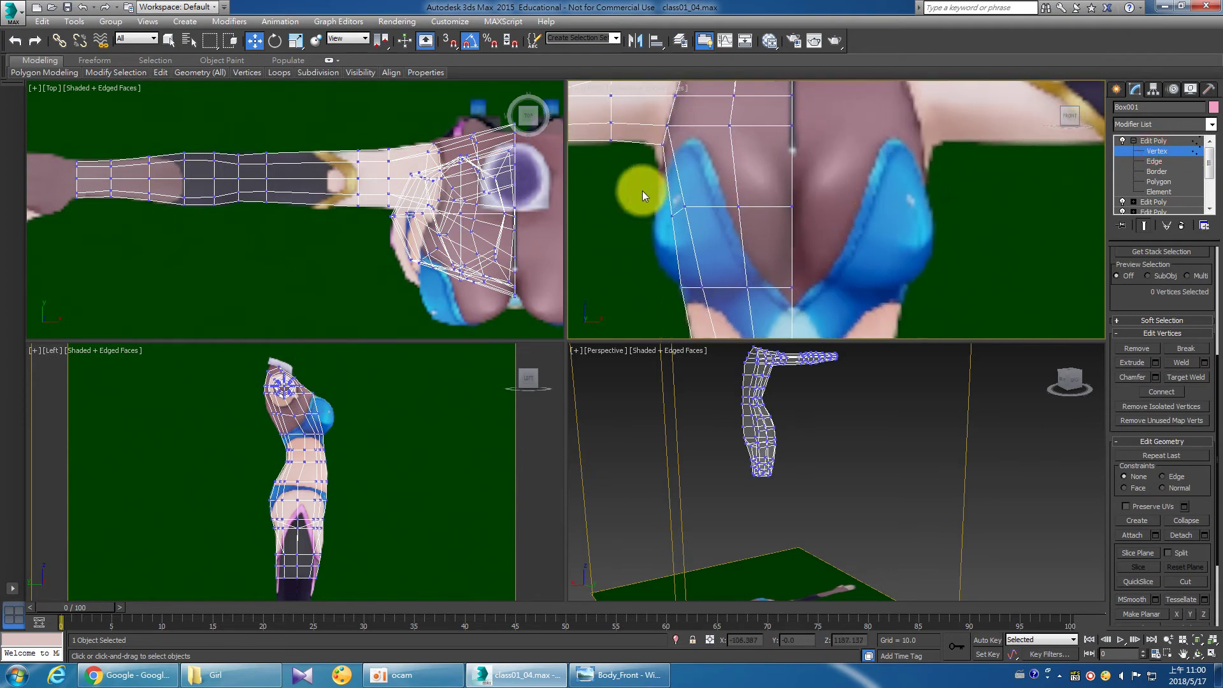
pyautogui.moveTo(905, 269); pyautogui.dragTo(907, 270)
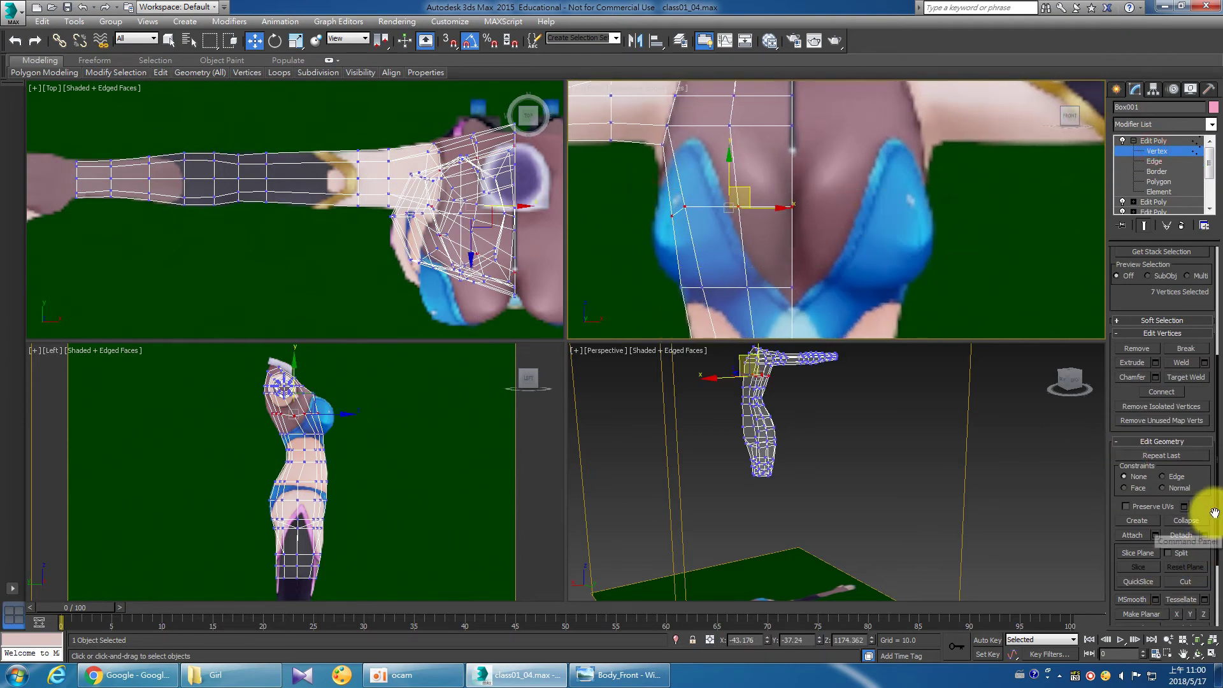
pyautogui.scroll(-2, 1205, 509)
pyautogui.scroll(-1, 1206, 510)
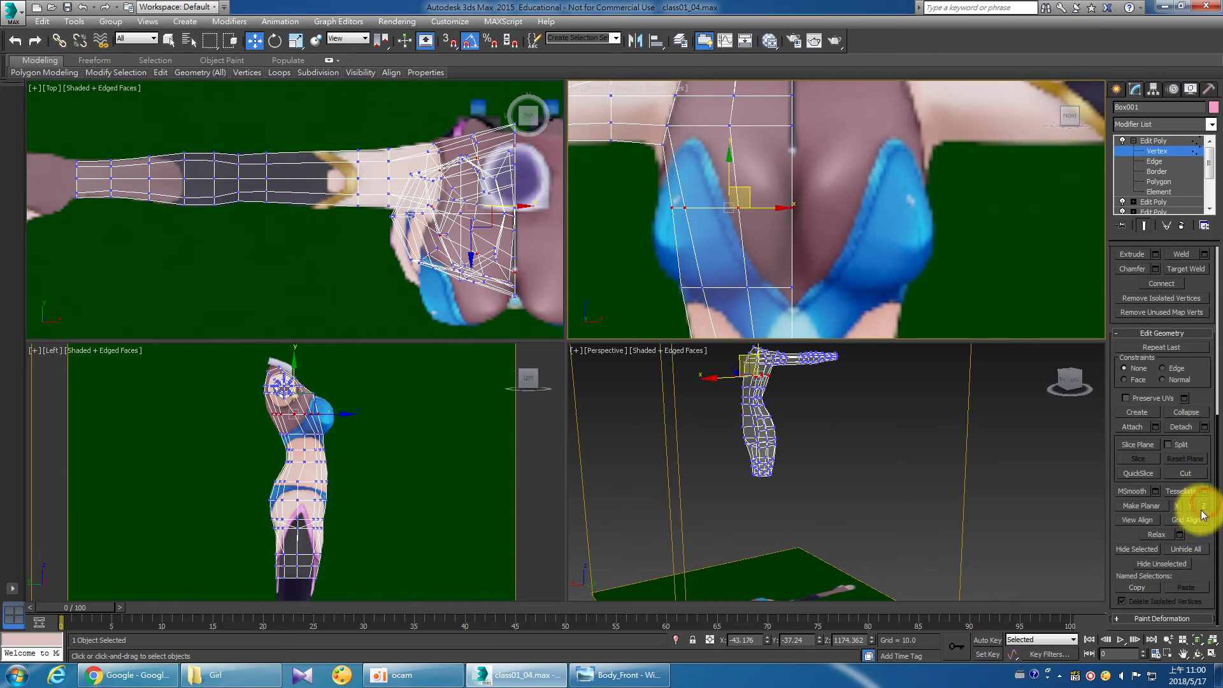
pyautogui.click(1151, 152)
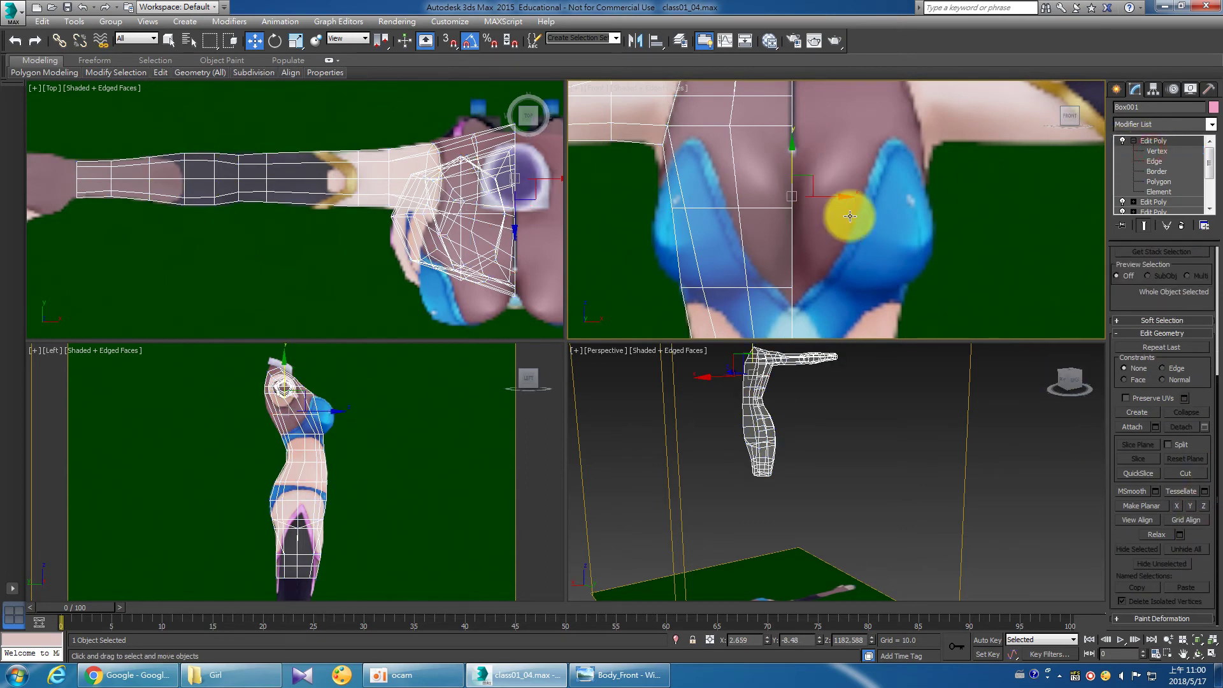
pyautogui.click(1156, 151)
pyautogui.click(650, 206)
pyautogui.moveTo(699, 227); pyautogui.dragTo(702, 144)
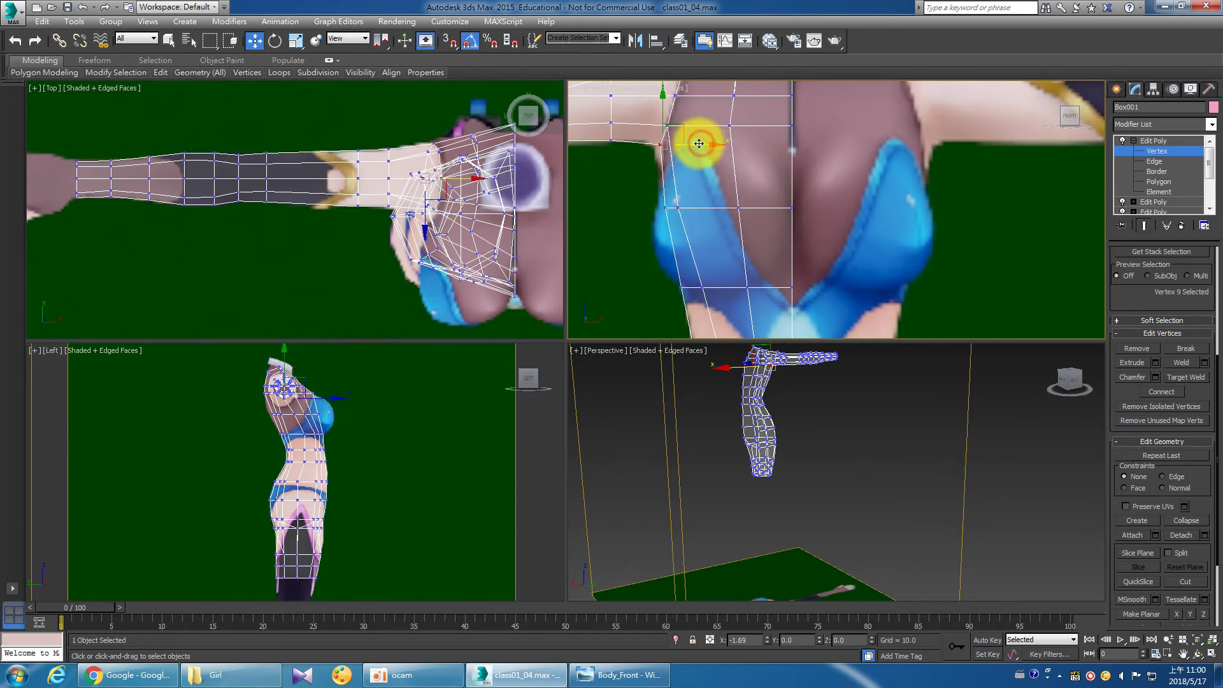
pyautogui.moveTo(695, 144); pyautogui.dragTo(655, 120)
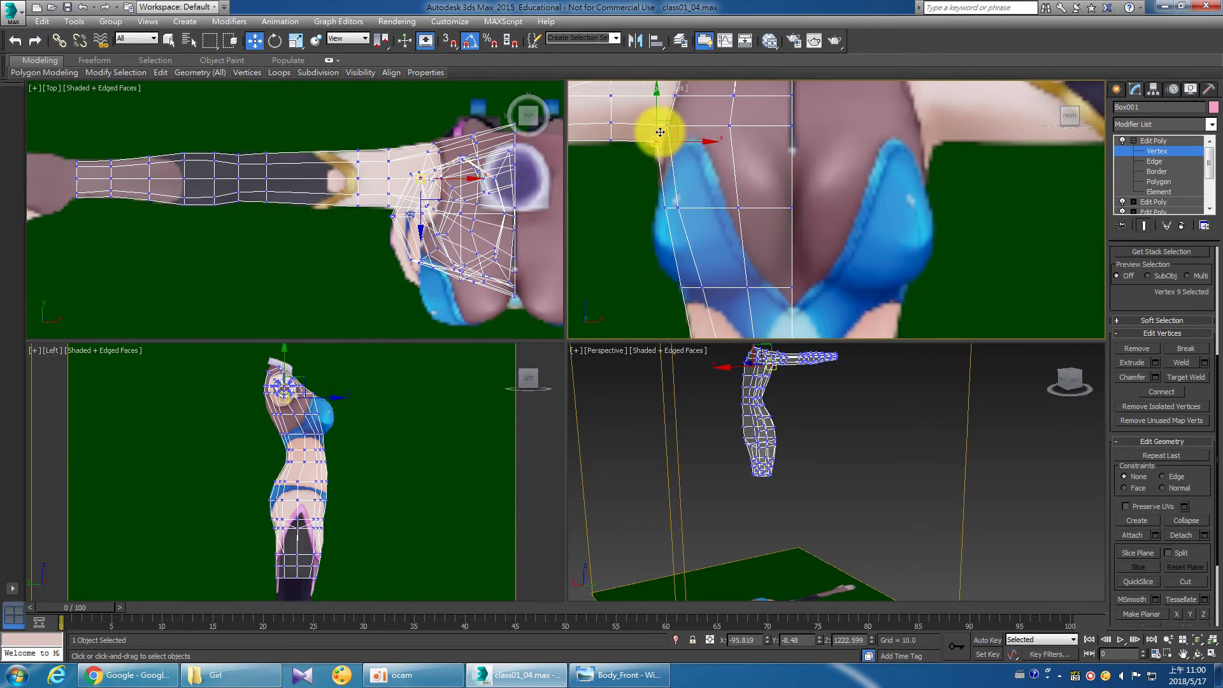
pyautogui.moveTo(637, 197); pyautogui.dragTo(716, 220)
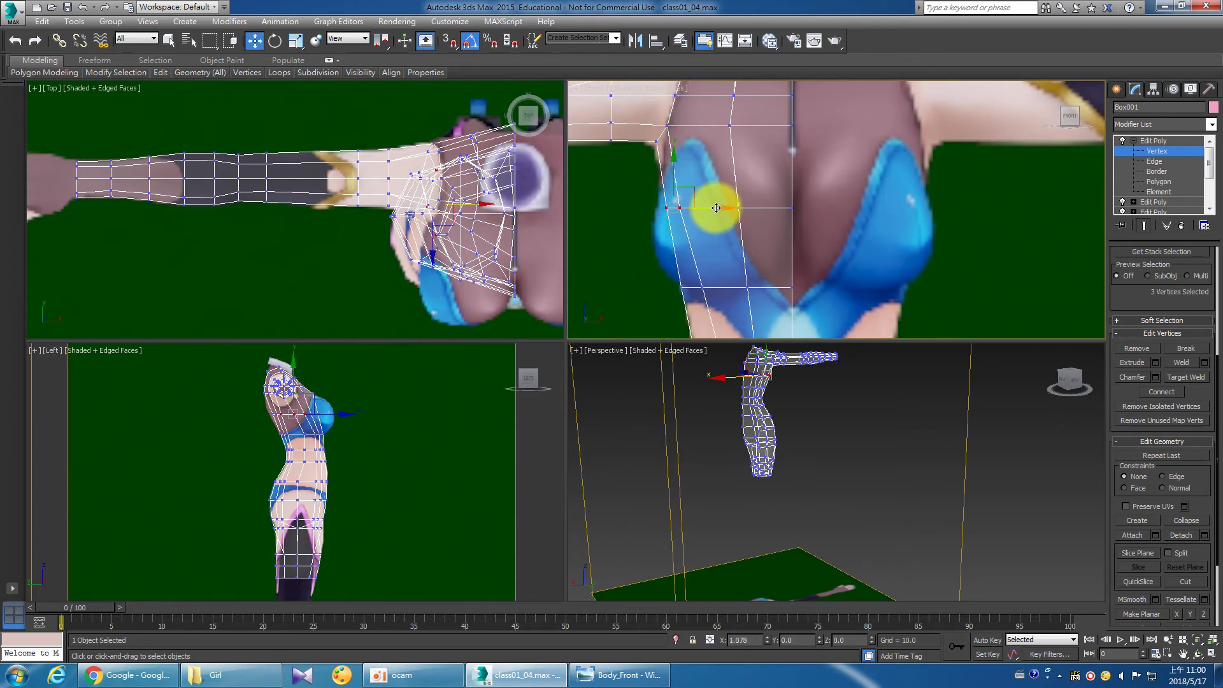
pyautogui.moveTo(637, 261); pyautogui.dragTo(713, 315)
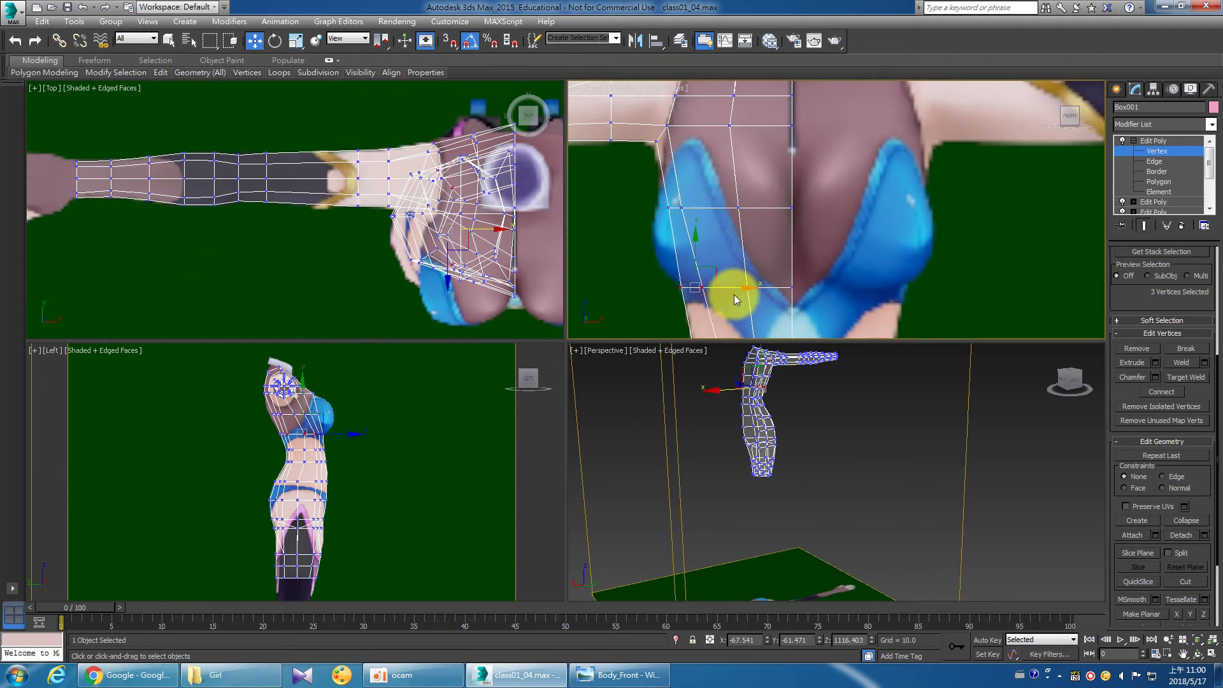
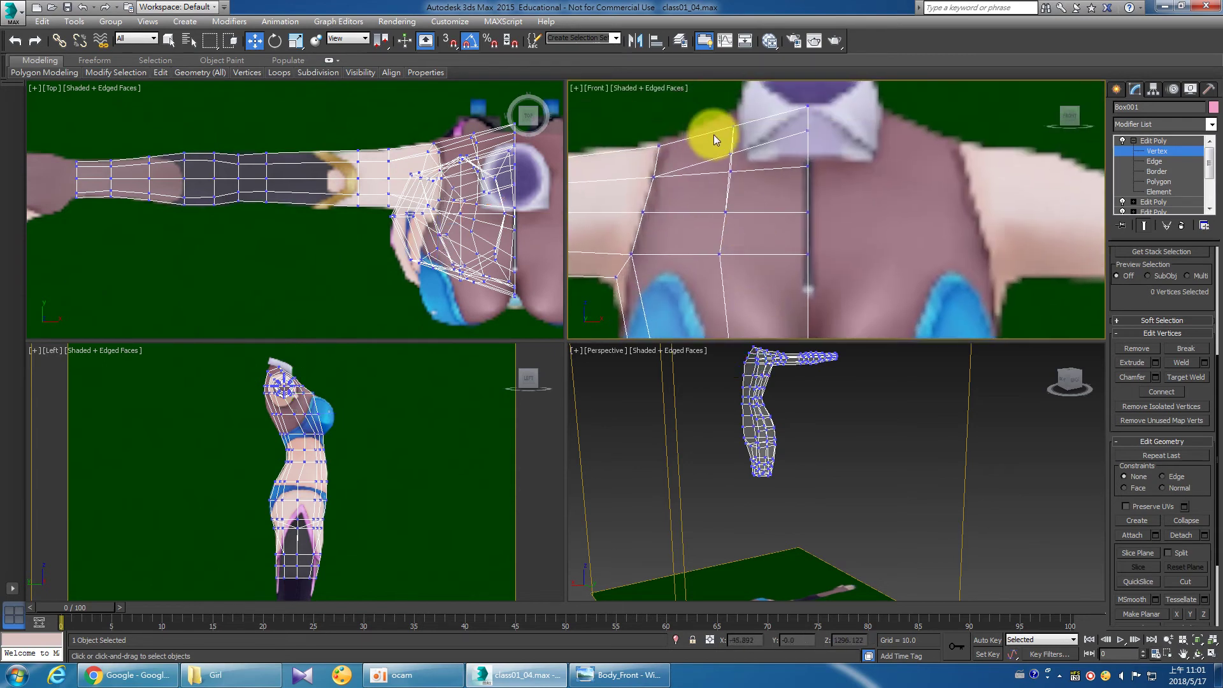
# Raise the collar vertices to the neckline and align the chest vertices to the shoulder line.
pyautogui.moveTo(736, 137); pyautogui.dragTo(746, 104)
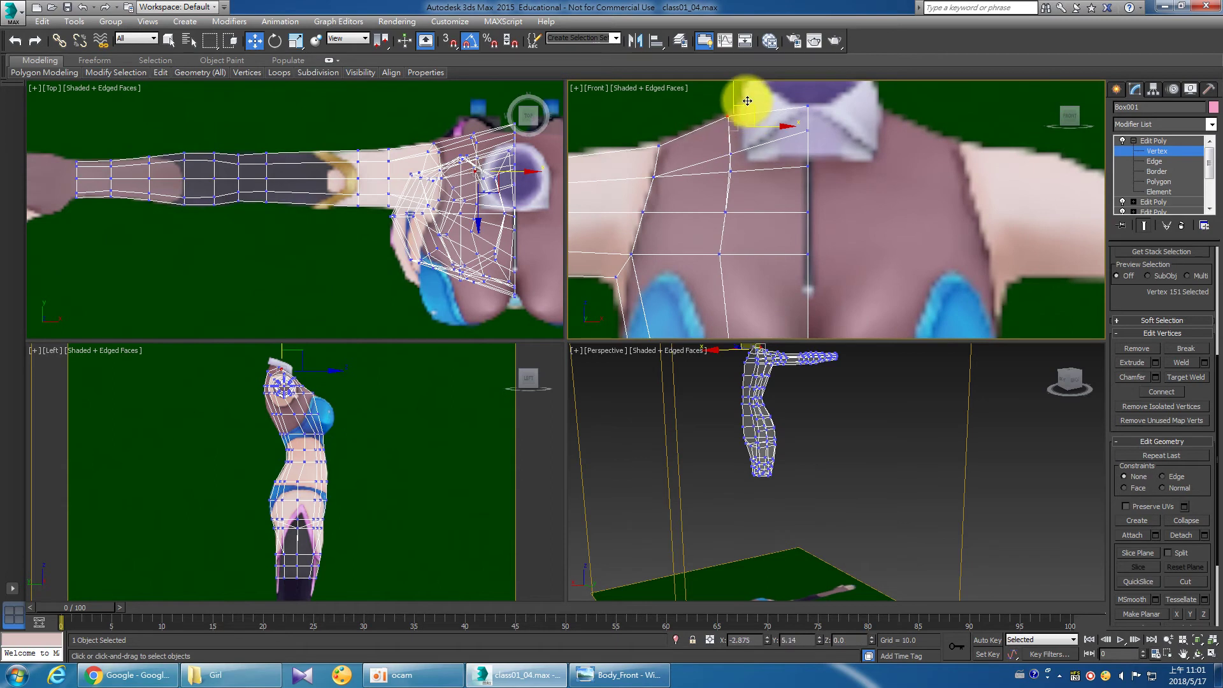
pyautogui.click(731, 153)
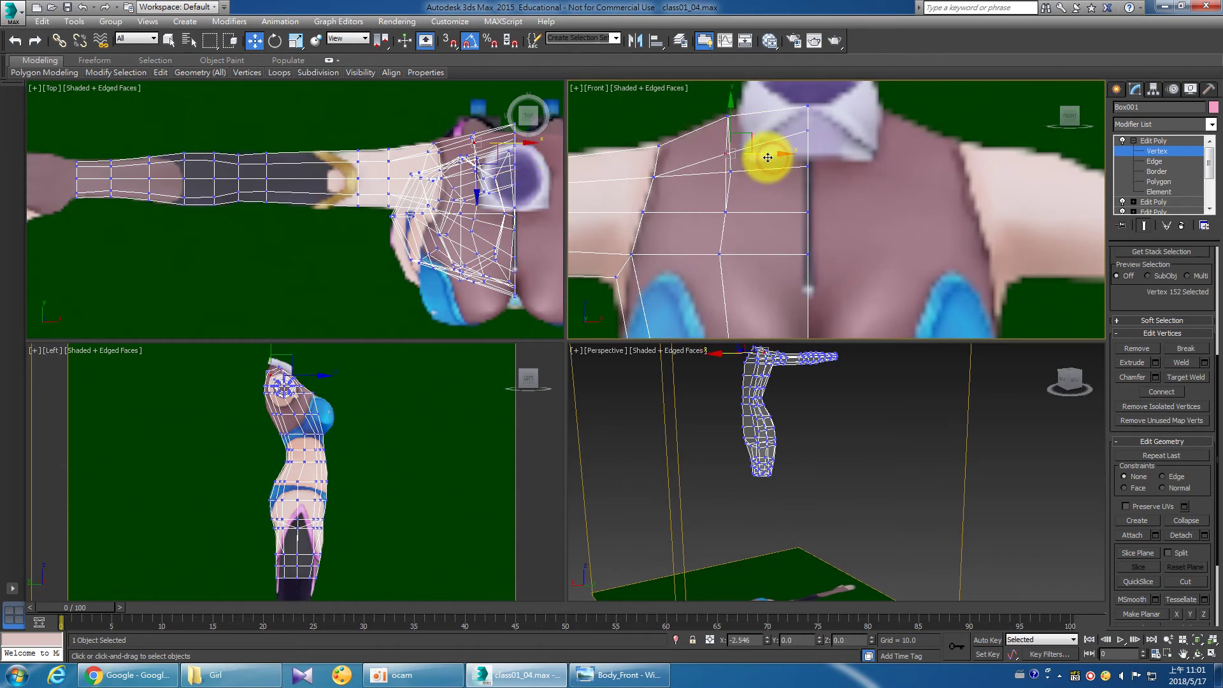
pyautogui.click(731, 171)
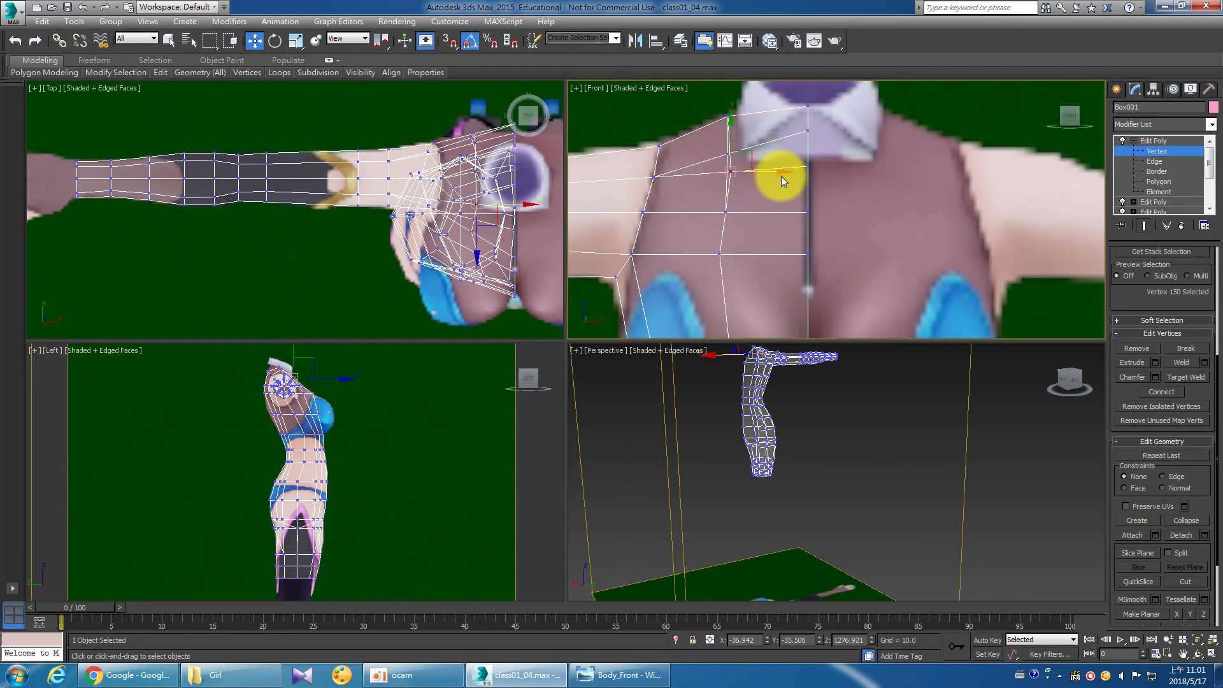
pyautogui.moveTo(770, 170)
pyautogui.mouseDown()
pyautogui.moveTo(743, 204)
pyautogui.moveTo(762, 223)
pyautogui.mouseUp()
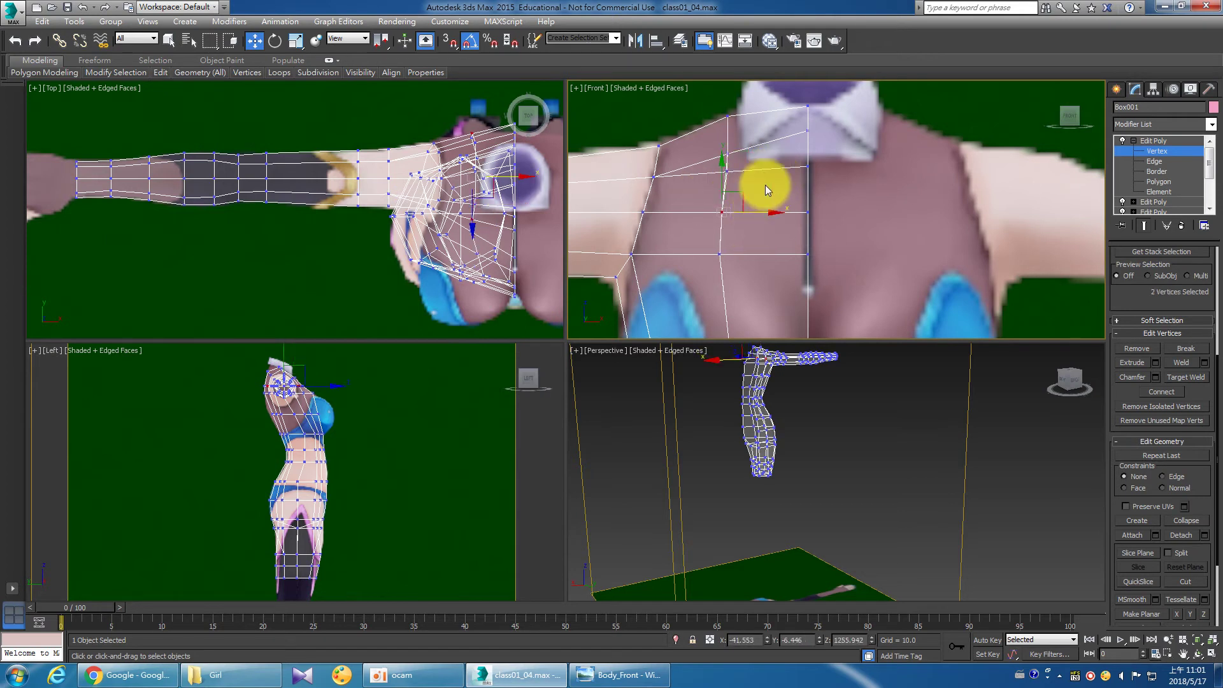
pyautogui.click(726, 171)
pyautogui.moveTo(728, 144); pyautogui.dragTo(729, 128)
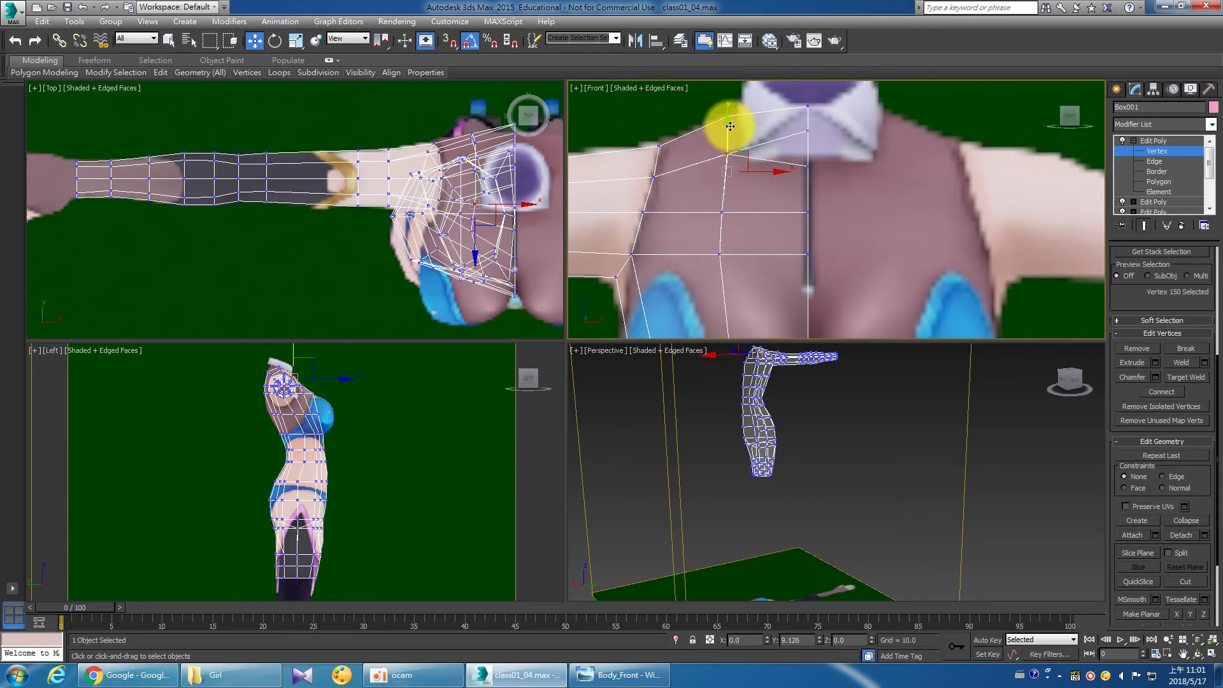
pyautogui.moveTo(751, 151); pyautogui.dragTo(767, 216)
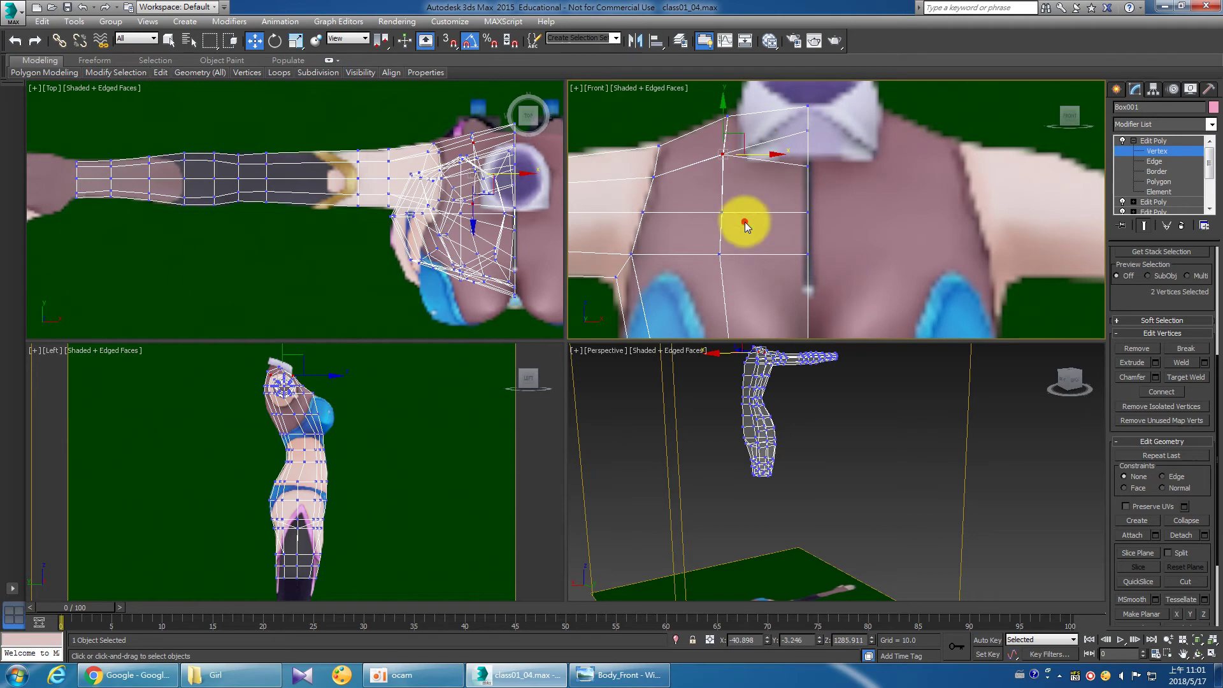
# Move the under-bust vertices down and shift the lower vertices sideways to fit the waist.
pyautogui.moveTo(763, 215); pyautogui.dragTo(732, 240, button='middle')
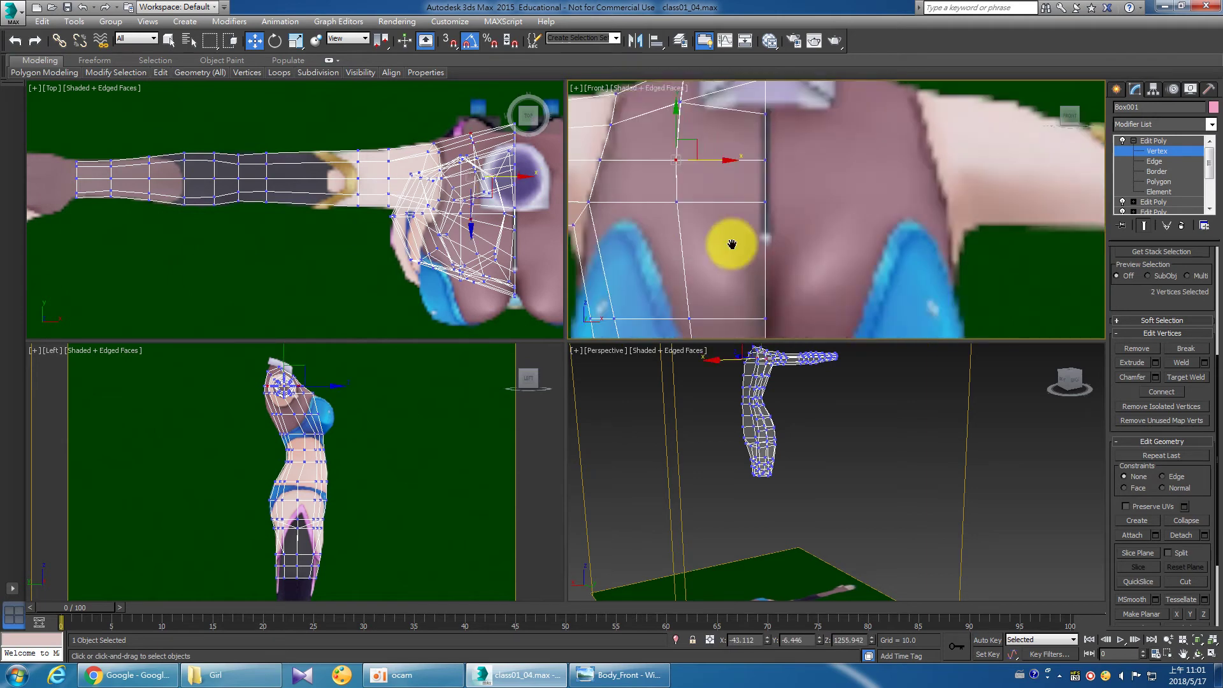
pyautogui.scroll(-2, 732, 254)
pyautogui.scroll(2, 698, 215)
pyautogui.click(699, 202)
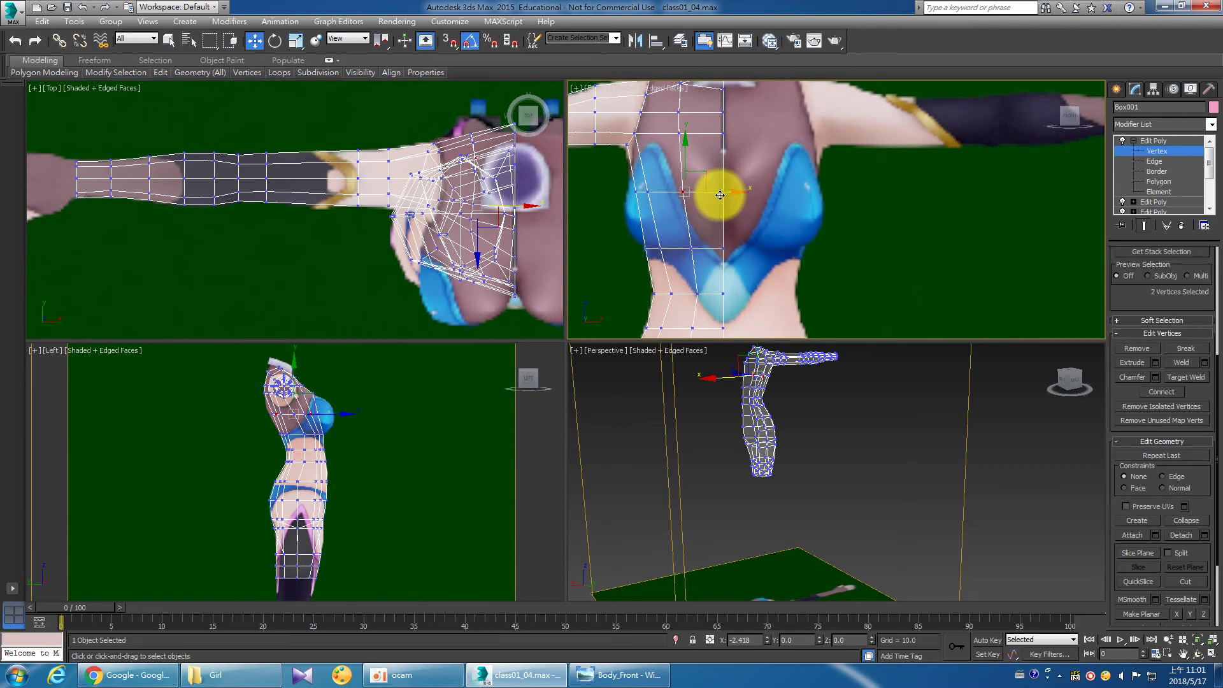
pyautogui.moveTo(719, 195); pyautogui.dragTo(734, 251)
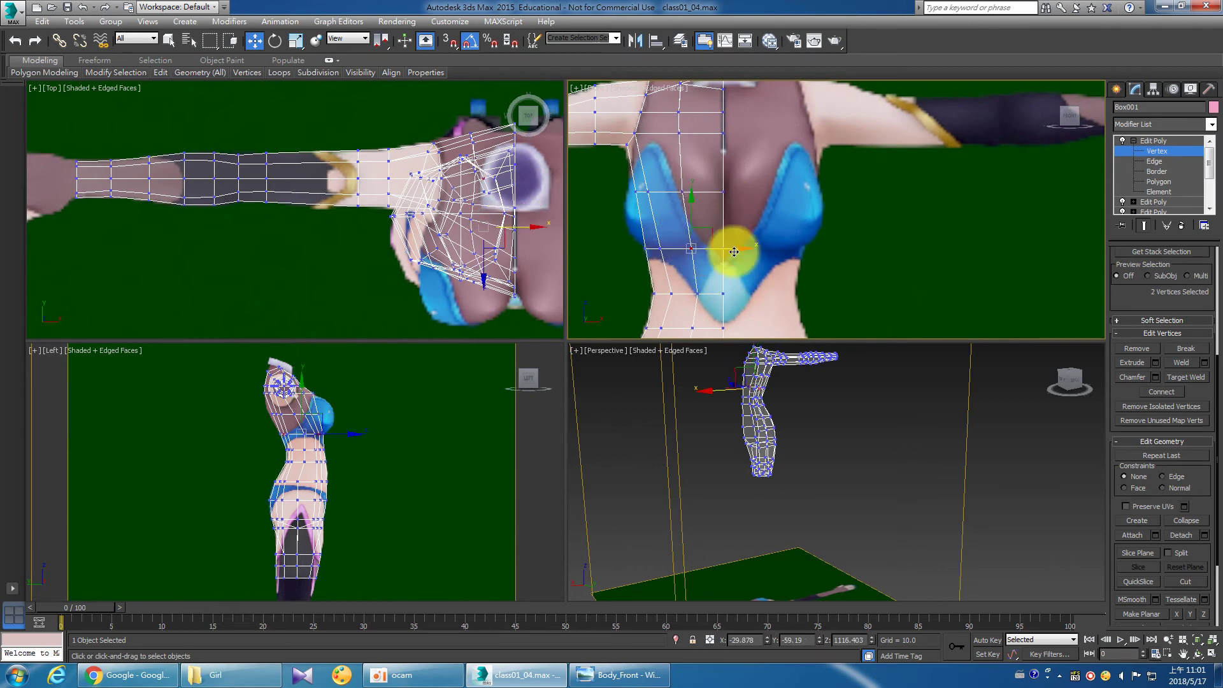
pyautogui.moveTo(710, 295)
pyautogui.mouseDown()
pyautogui.moveTo(683, 274)
pyautogui.moveTo(737, 294)
pyautogui.mouseUp()
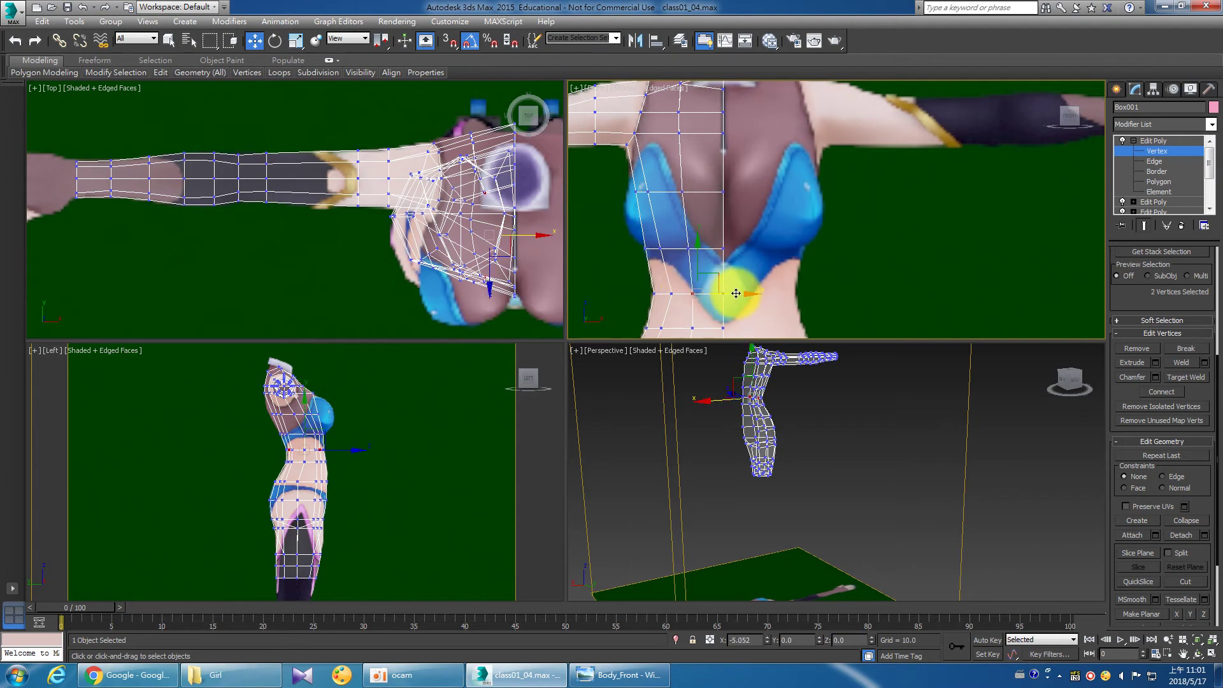
# Zoom out to frame the whole figure and make the side view active.
pyautogui.scroll(-2, 736, 292)
pyautogui.scroll(-3, 702, 195)
pyautogui.moveTo(694, 218); pyautogui.dragTo(703, 239, button='middle')
pyautogui.scroll(2, 702, 238)
pyautogui.scroll(2, 705, 256)
pyautogui.scroll(2, 712, 204)
pyautogui.rightClick(445, 426)
# Maximize the side view and zoom in centred on the shoulder.
pyautogui.click(1212, 654)
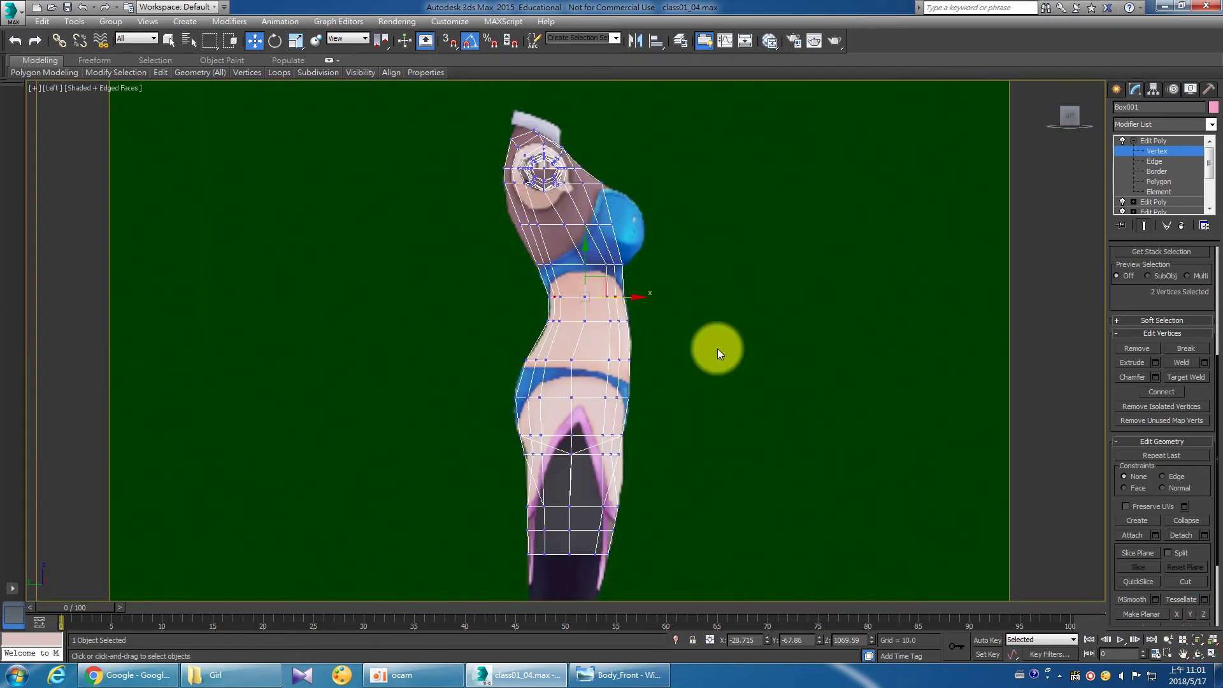
pyautogui.scroll(1, 658, 296)
pyautogui.scroll(2, 637, 287)
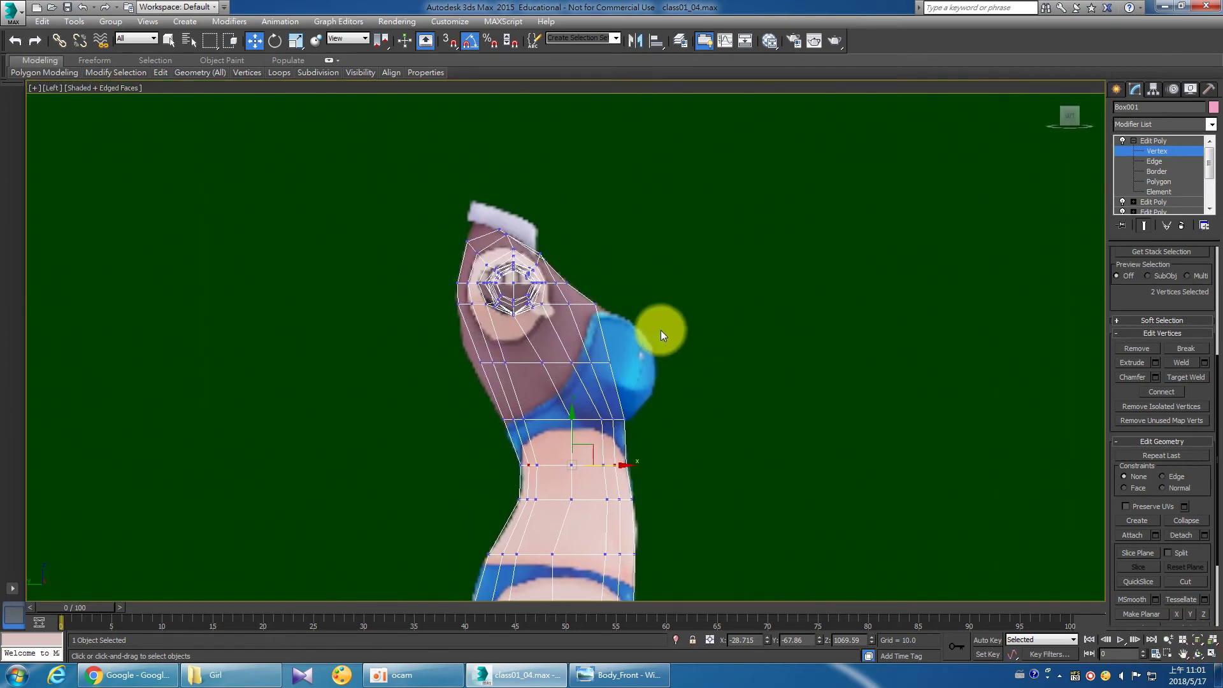
pyautogui.scroll(2, 660, 329)
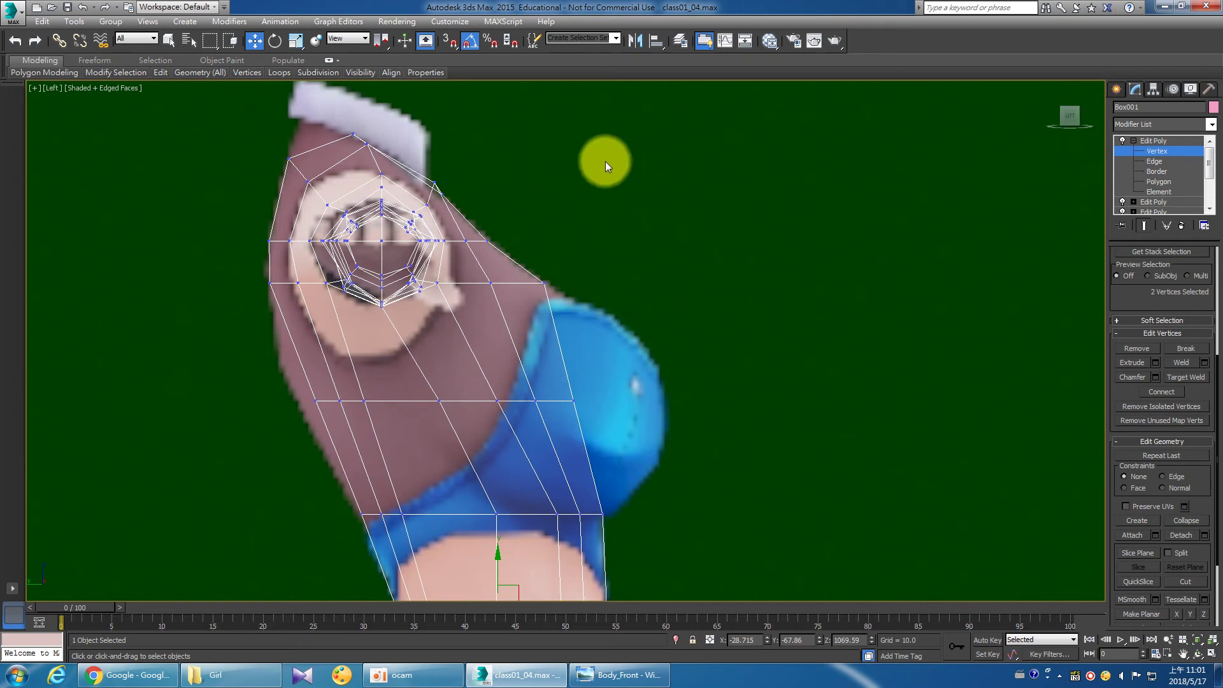
pyautogui.moveTo(509, 257); pyautogui.dragTo(533, 277, button='middle')
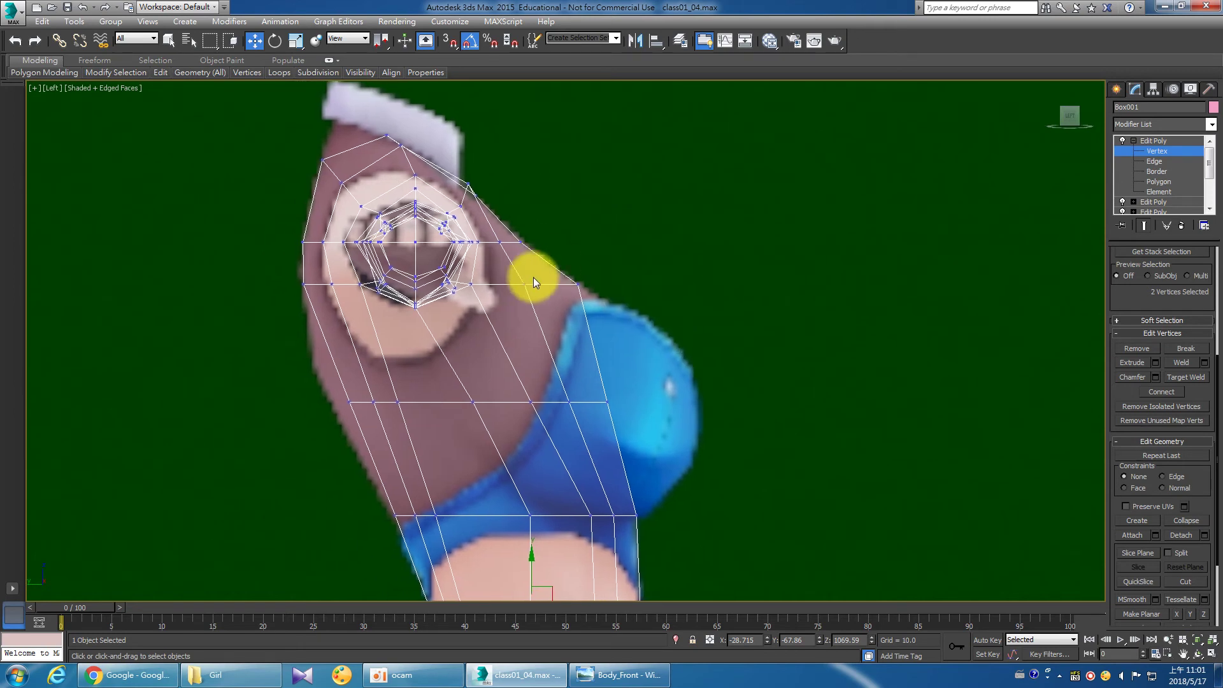
# Fit the shoulder and upper chest vertices to the side reference outline.
pyautogui.click(469, 183)
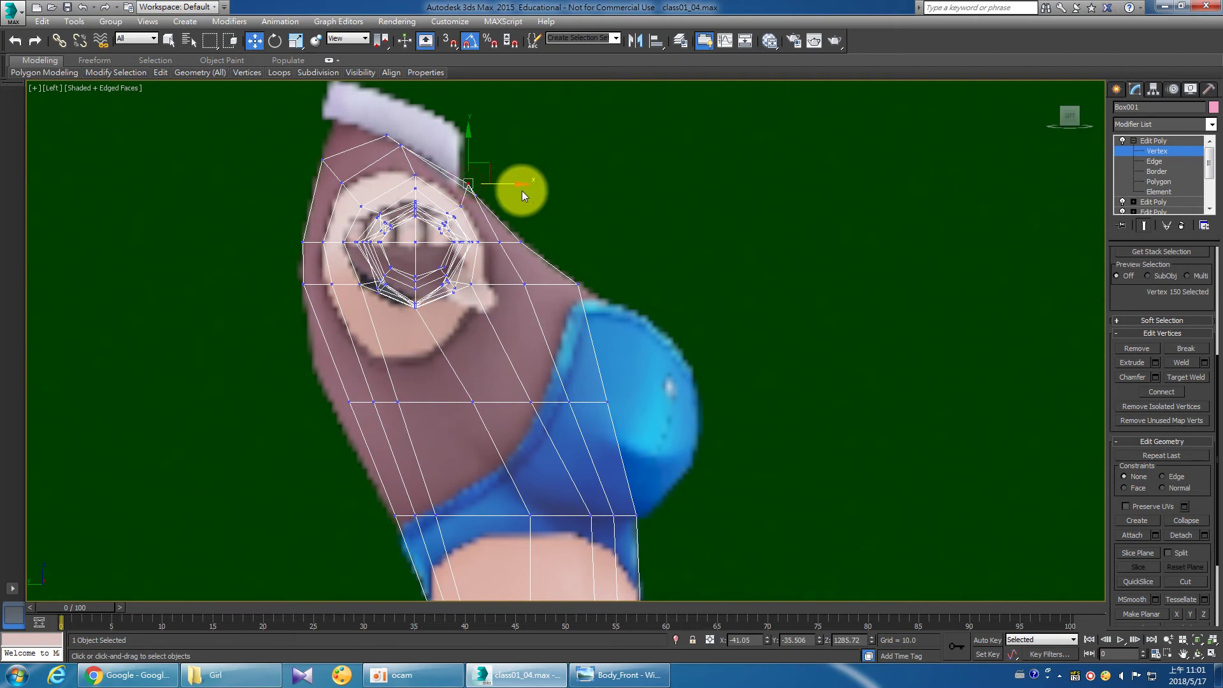
pyautogui.moveTo(505, 183); pyautogui.dragTo(506, 183)
pyautogui.click(531, 269)
pyautogui.moveTo(537, 243); pyautogui.dragTo(546, 243)
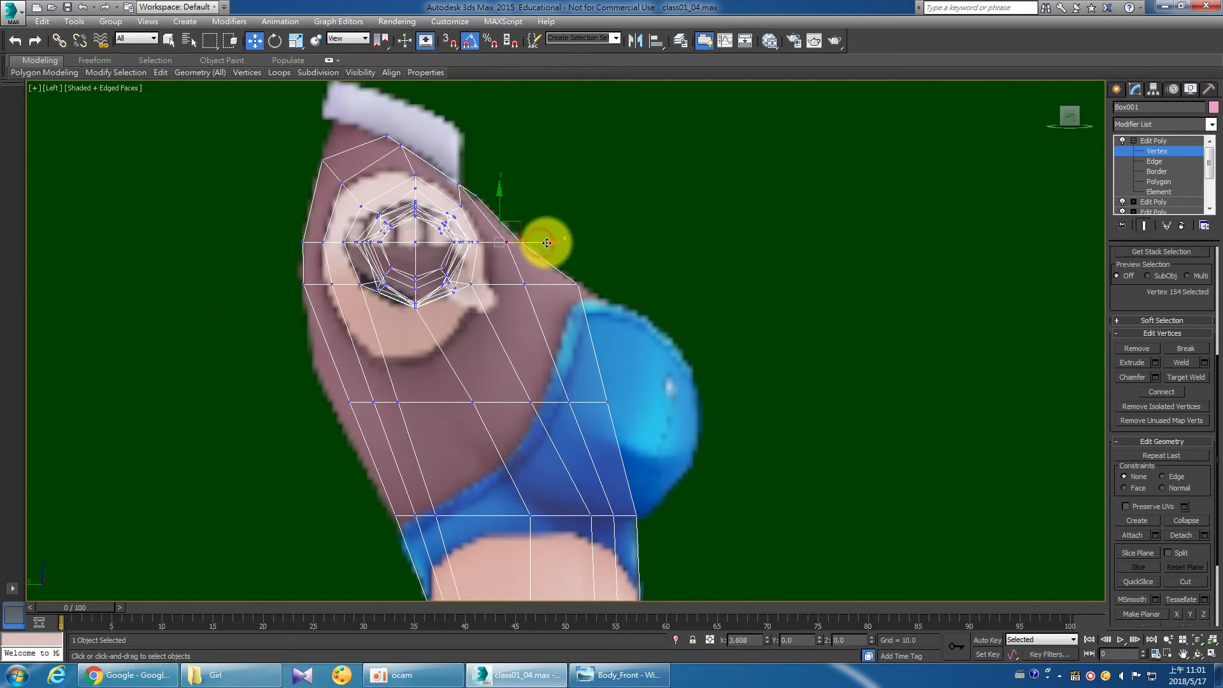
pyautogui.click(524, 284)
pyautogui.moveTo(552, 284)
pyautogui.mouseDown()
pyautogui.moveTo(581, 291)
pyautogui.moveTo(544, 290)
pyautogui.mouseUp()
pyautogui.click(508, 242)
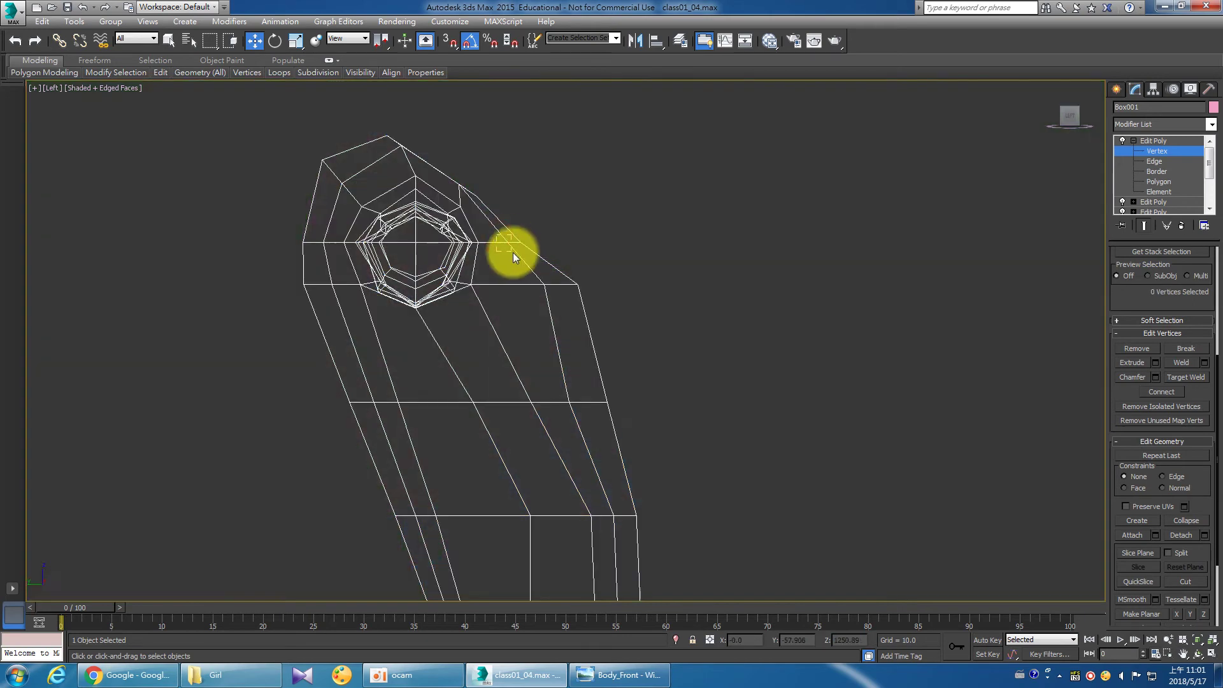
pyautogui.moveTo(546, 241)
pyautogui.mouseDown()
pyautogui.moveTo(560, 243)
pyautogui.moveTo(548, 305)
pyautogui.moveTo(569, 283)
pyautogui.mouseUp()
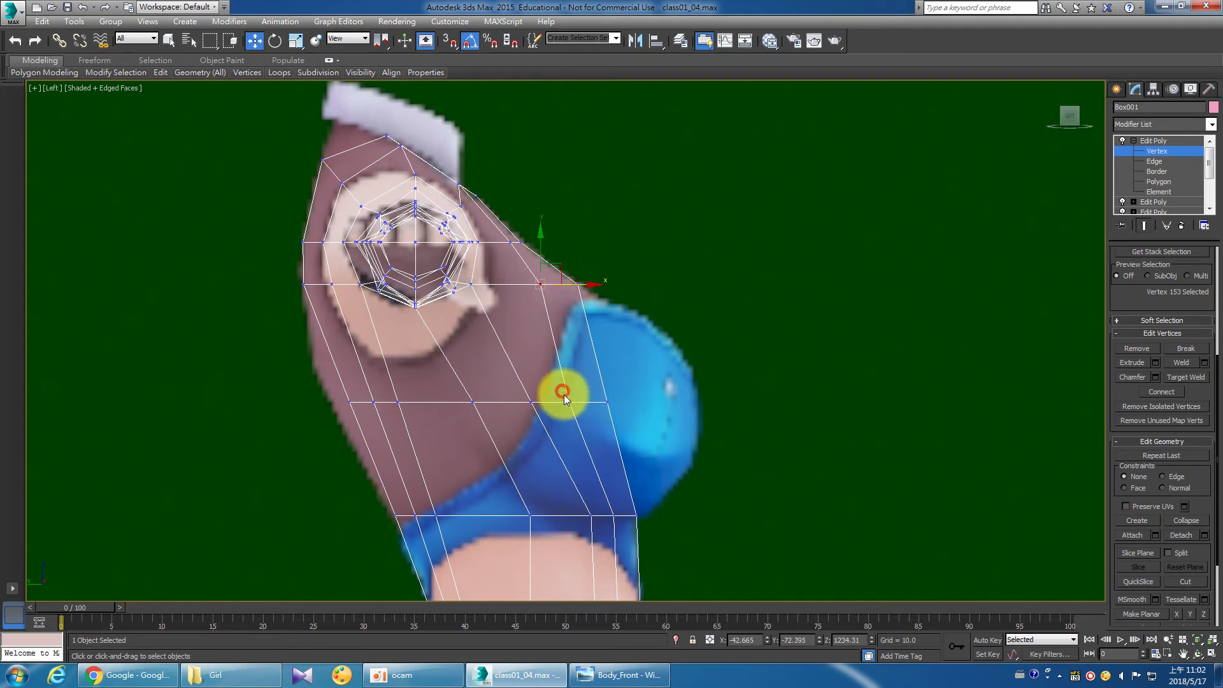
pyautogui.moveTo(598, 400); pyautogui.dragTo(622, 404)
# Slide the front chest vertices backward and pull the under-bust vertex row back to the reference.
pyautogui.scroll(-3, 616, 491)
pyautogui.scroll(1, 572, 357)
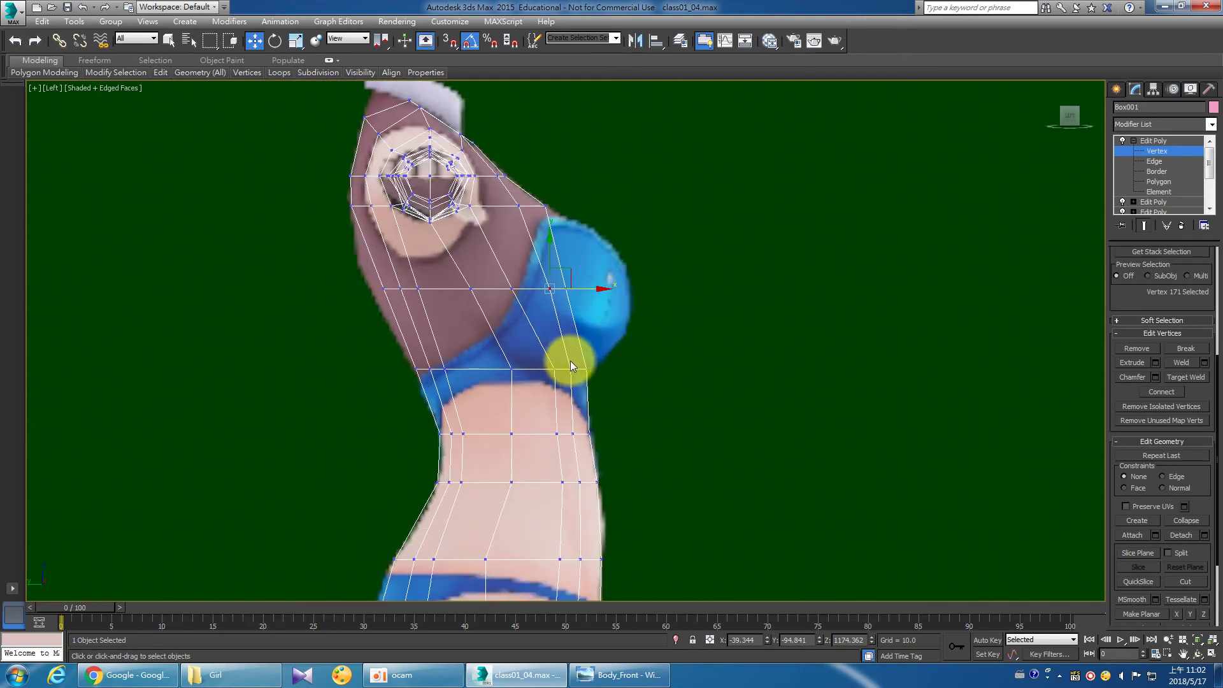
pyautogui.scroll(2, 571, 361)
pyautogui.click(556, 356)
pyautogui.moveTo(584, 387); pyautogui.dragTo(625, 376)
pyautogui.click(551, 374)
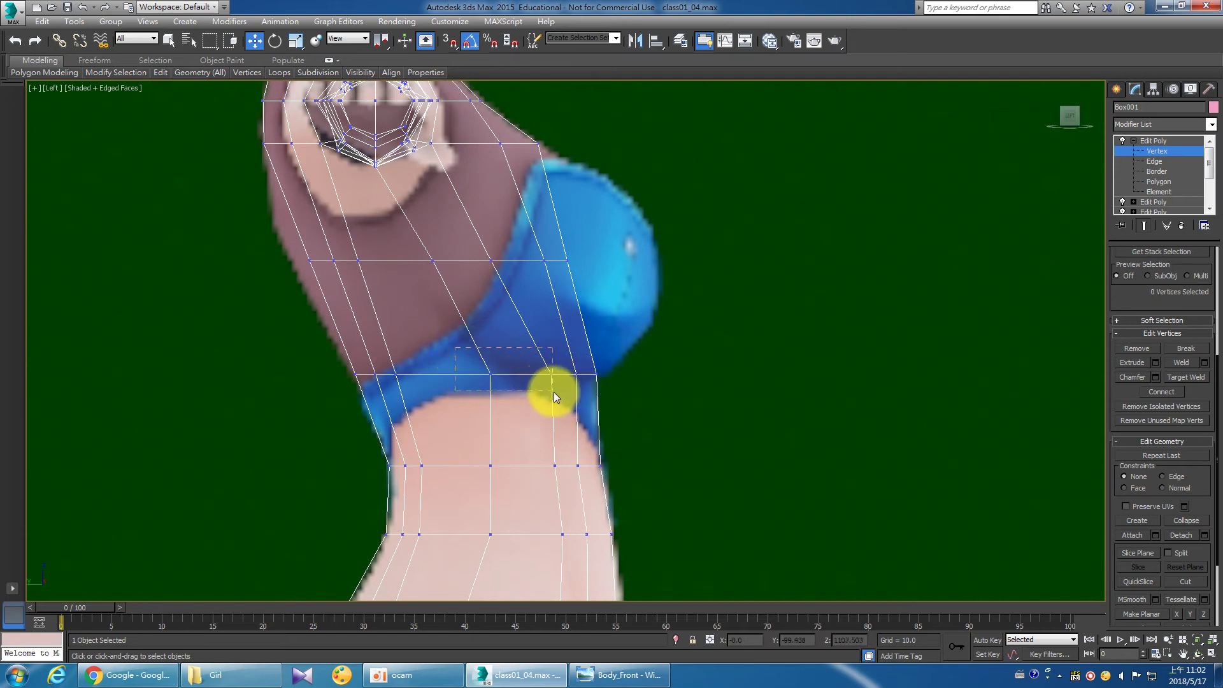
pyautogui.moveTo(575, 373); pyautogui.dragTo(547, 374)
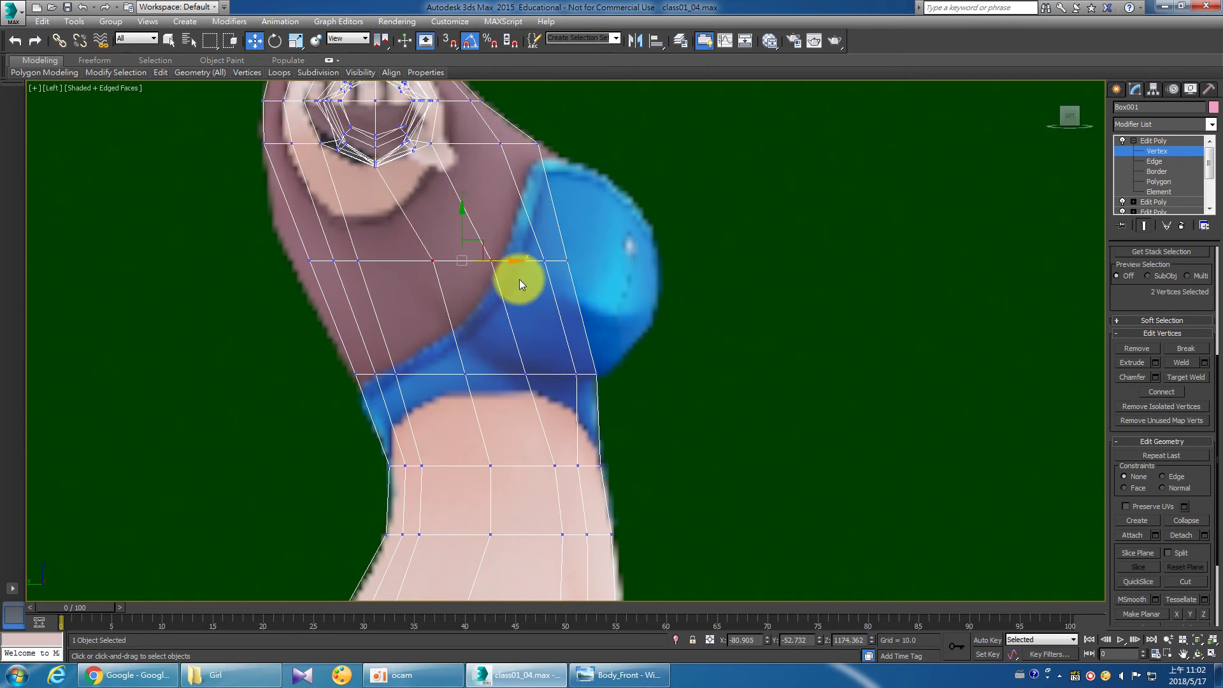
pyautogui.moveTo(505, 261); pyautogui.dragTo(502, 262)
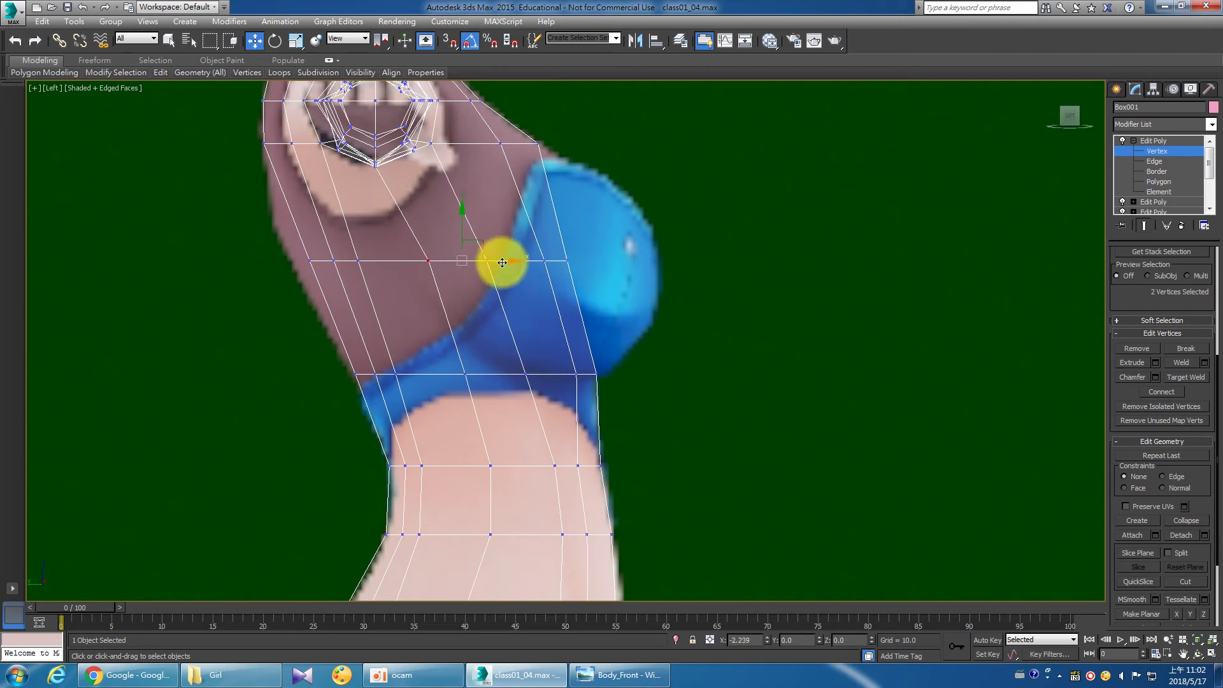
pyautogui.moveTo(461, 444)
pyautogui.mouseDown()
pyautogui.moveTo(559, 503)
pyautogui.moveTo(568, 556)
pyautogui.mouseUp()
pyautogui.moveTo(572, 503); pyautogui.dragTo(558, 503)
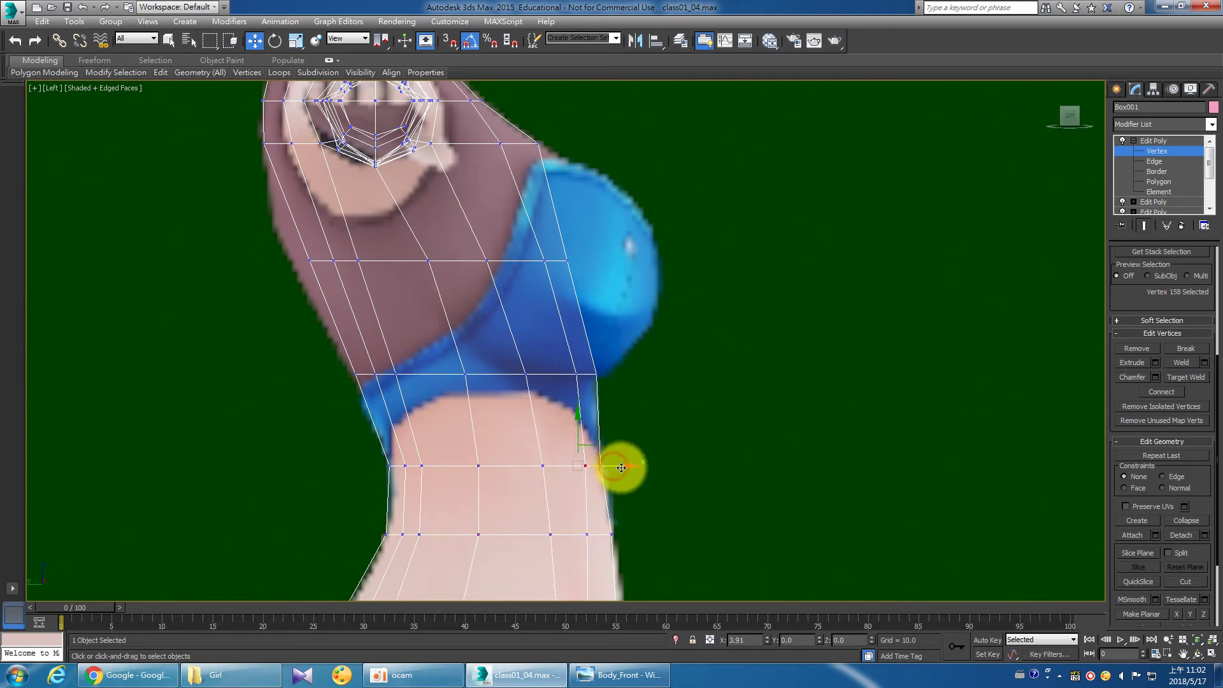
# Move the waist vertices slightly forward onto the side reference outline.
pyautogui.moveTo(612, 467); pyautogui.dragTo(578, 315, button='middle')
pyautogui.click(535, 342)
pyautogui.moveTo(577, 342); pyautogui.dragTo(547, 355)
pyautogui.click(520, 262)
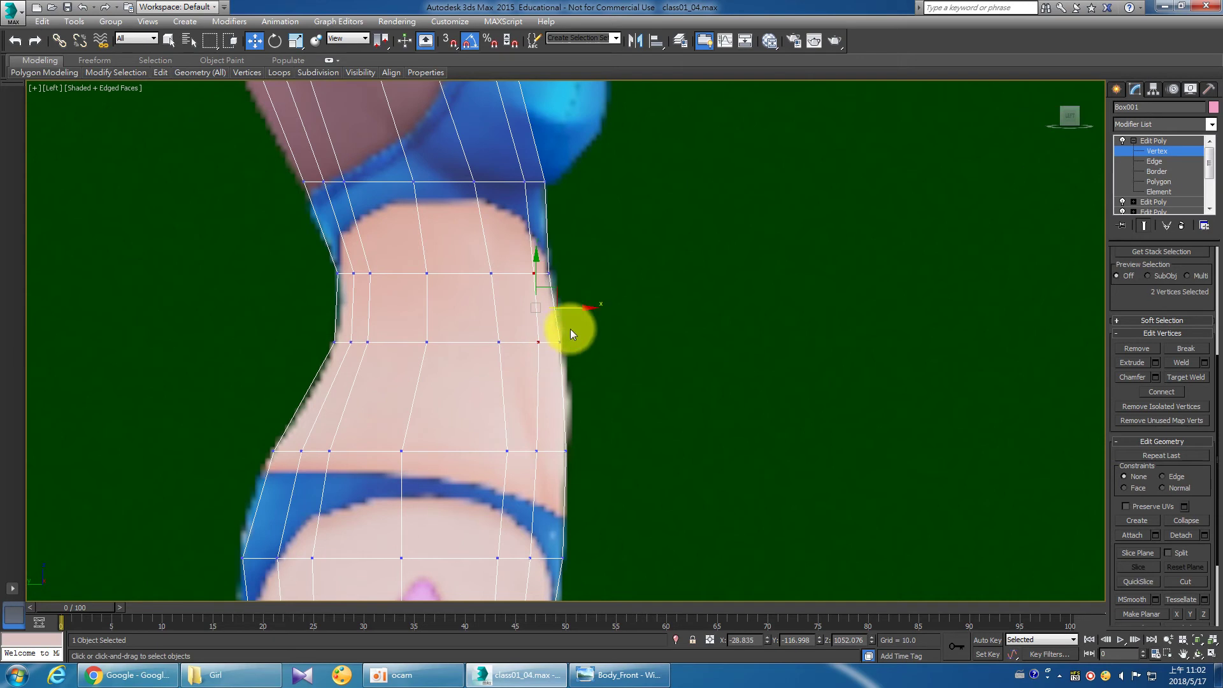
pyautogui.moveTo(583, 311); pyautogui.dragTo(586, 311)
# Push the lower hip and upper-thigh vertices forward to the outline.
pyautogui.moveTo(590, 377); pyautogui.dragTo(581, 269, button='middle')
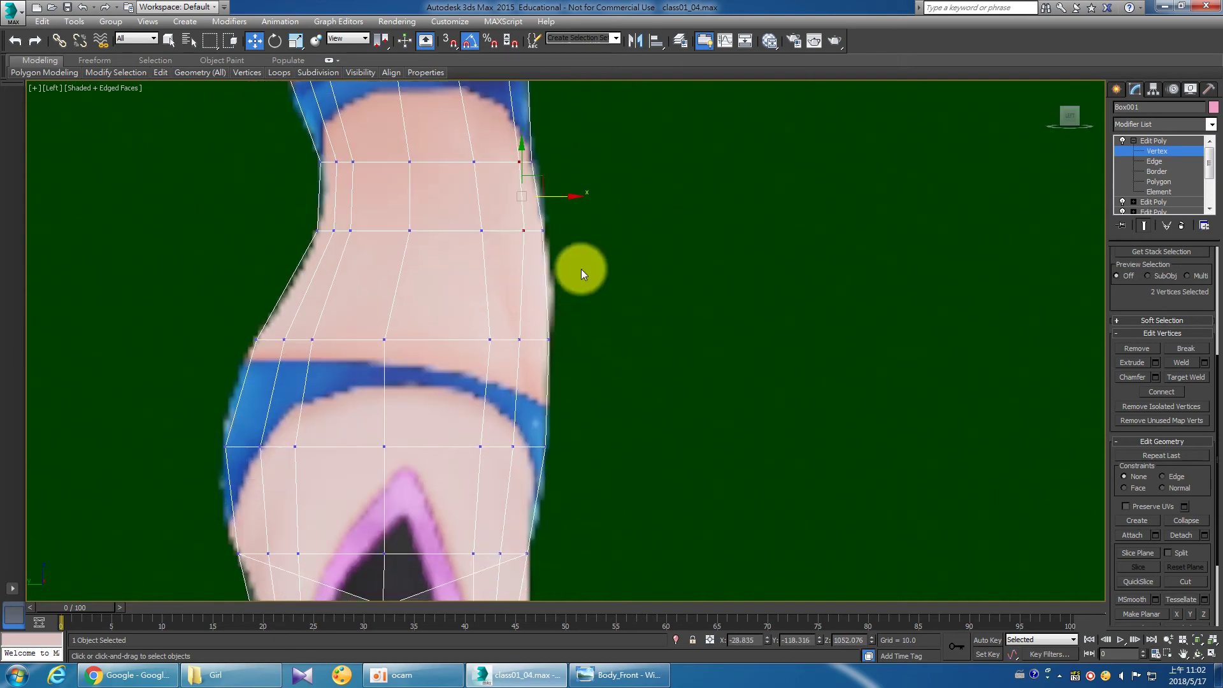
pyautogui.moveTo(506, 328); pyautogui.dragTo(528, 462)
pyautogui.moveTo(560, 396); pyautogui.dragTo(569, 398)
pyautogui.moveTo(545, 470); pyautogui.dragTo(506, 333, button='middle')
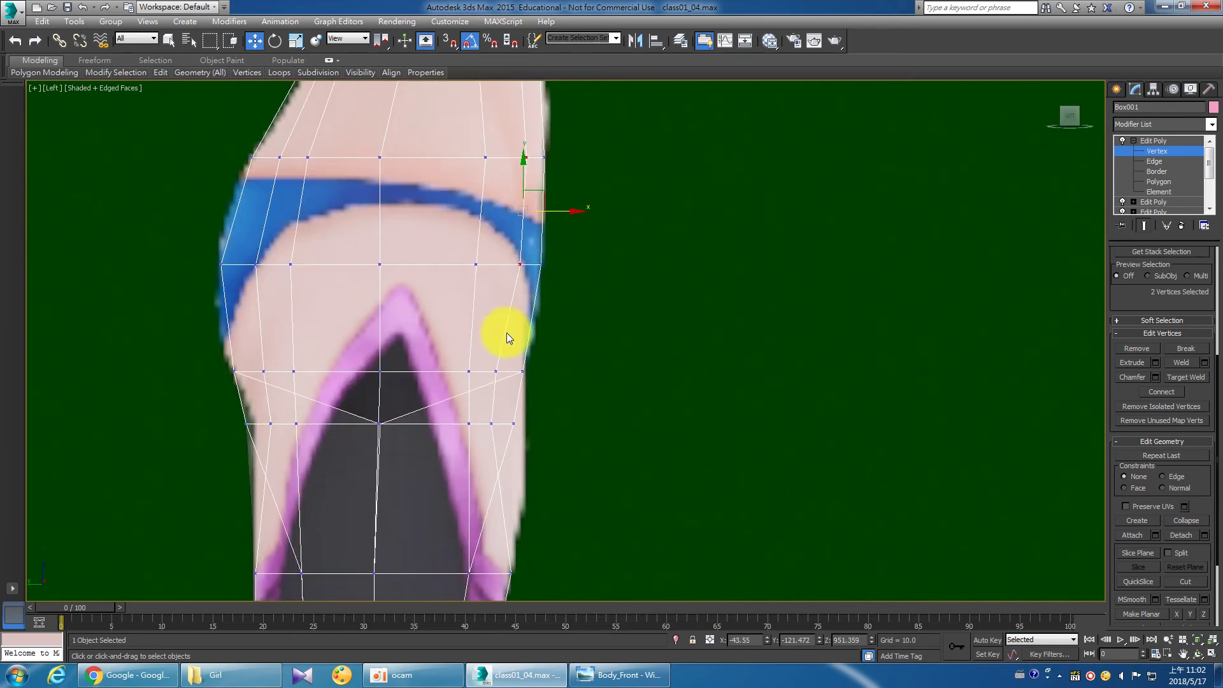
pyautogui.moveTo(528, 382); pyautogui.dragTo(544, 374)
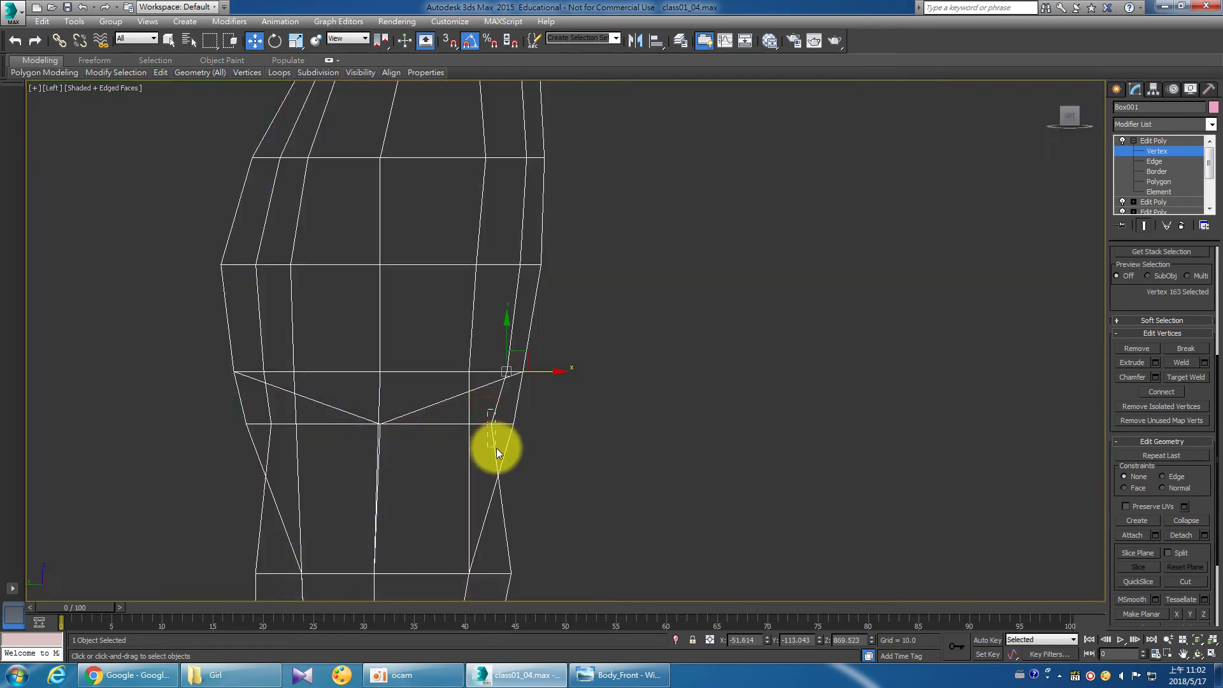
pyautogui.click(491, 423)
pyautogui.moveTo(530, 423); pyautogui.dragTo(559, 428)
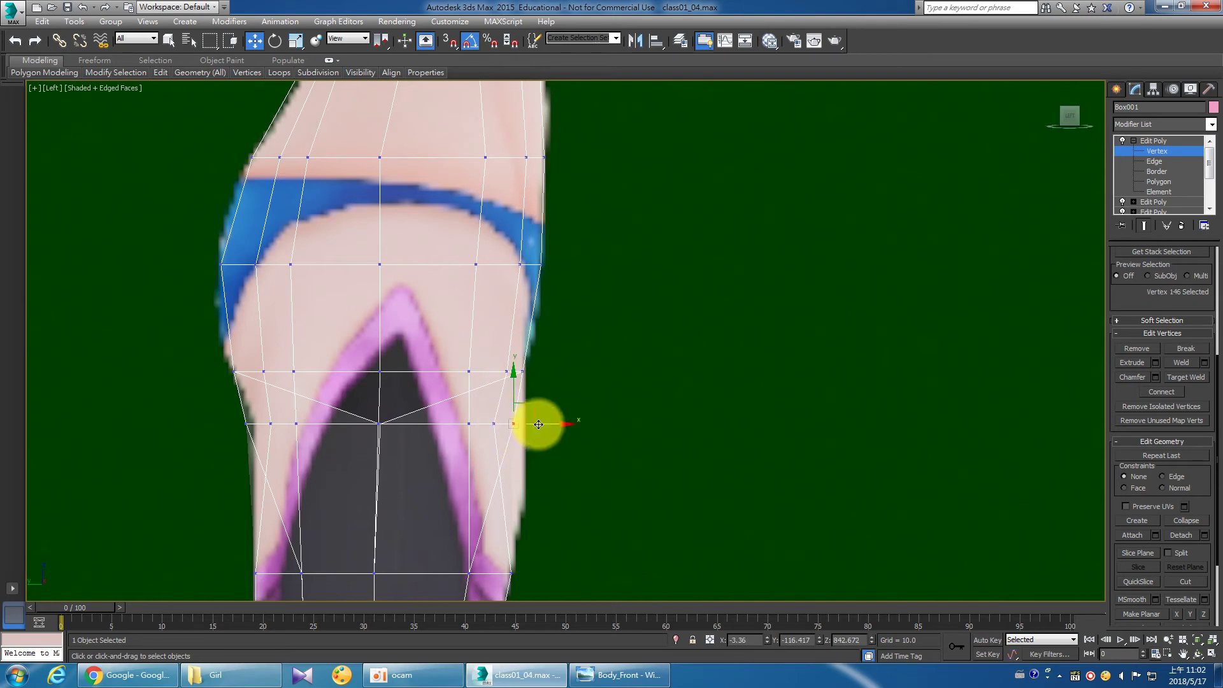
pyautogui.moveTo(537, 413)
pyautogui.mouseDown(button='middle')
pyautogui.moveTo(432, 400)
pyautogui.moveTo(453, 229)
pyautogui.moveTo(437, 274)
pyautogui.mouseUp(button='middle')
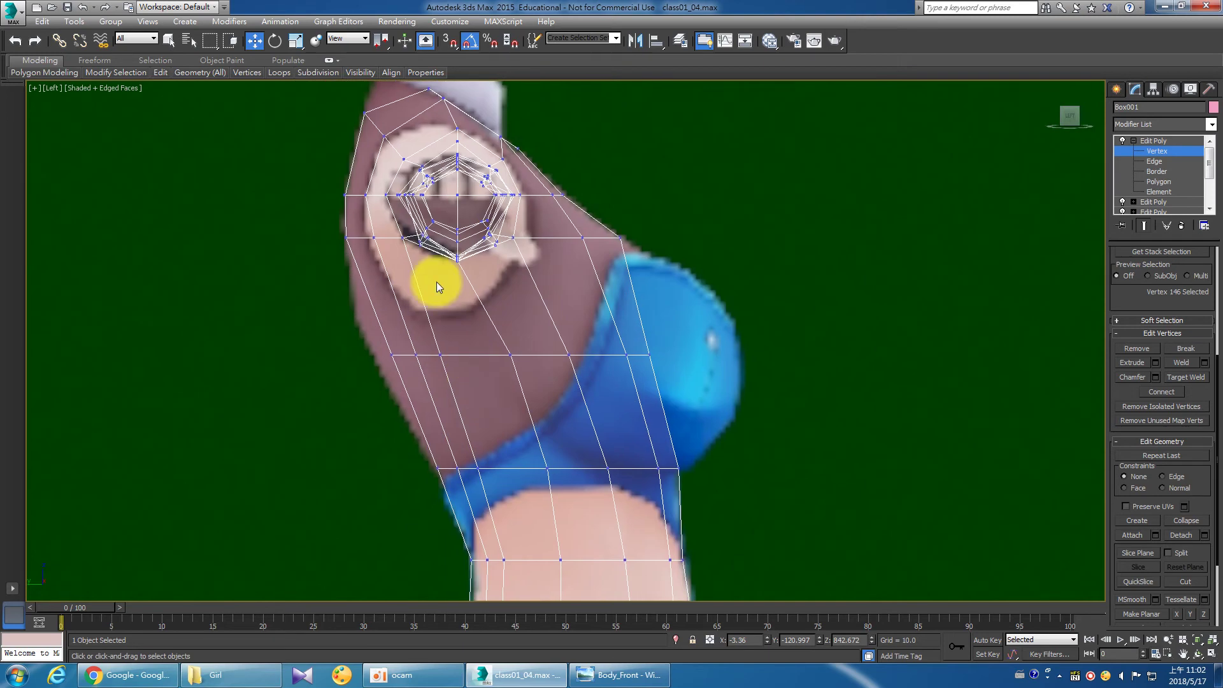
# Raise the chest vertex row and shift its vertices toward the back outline.
pyautogui.moveTo(352, 329)
pyautogui.mouseDown()
pyautogui.moveTo(408, 369)
pyautogui.moveTo(446, 358)
pyautogui.mouseUp()
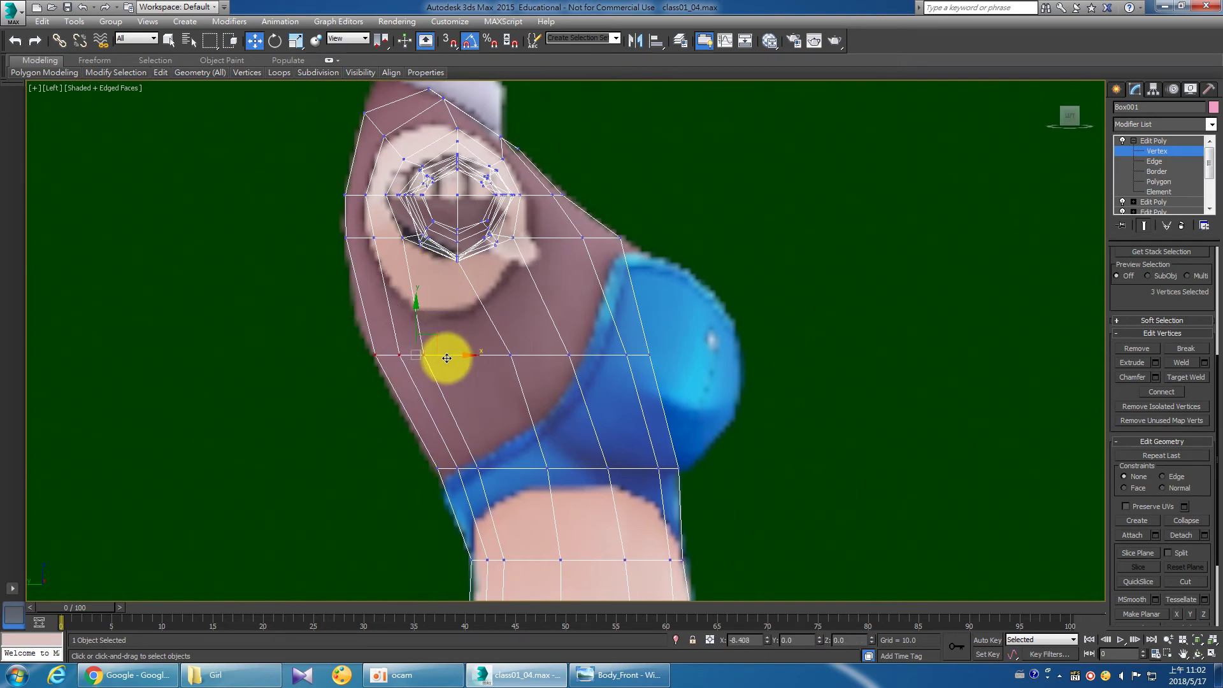
pyautogui.click(460, 330)
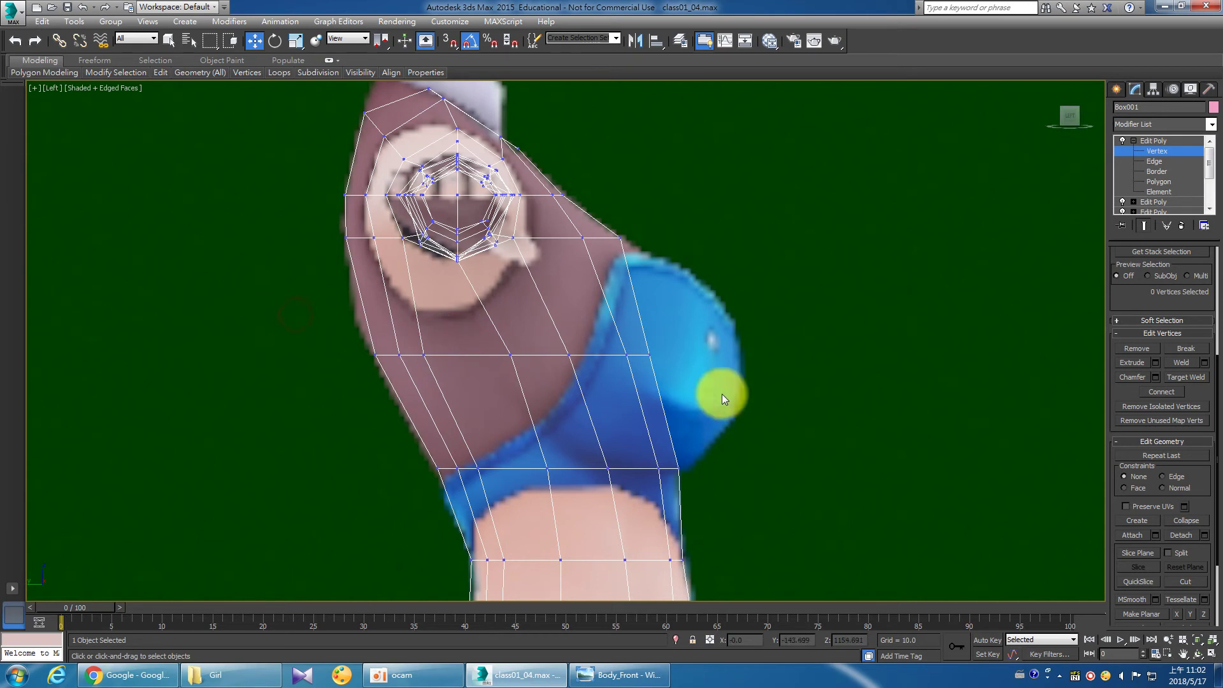
pyautogui.moveTo(495, 308); pyautogui.dragTo(496, 350)
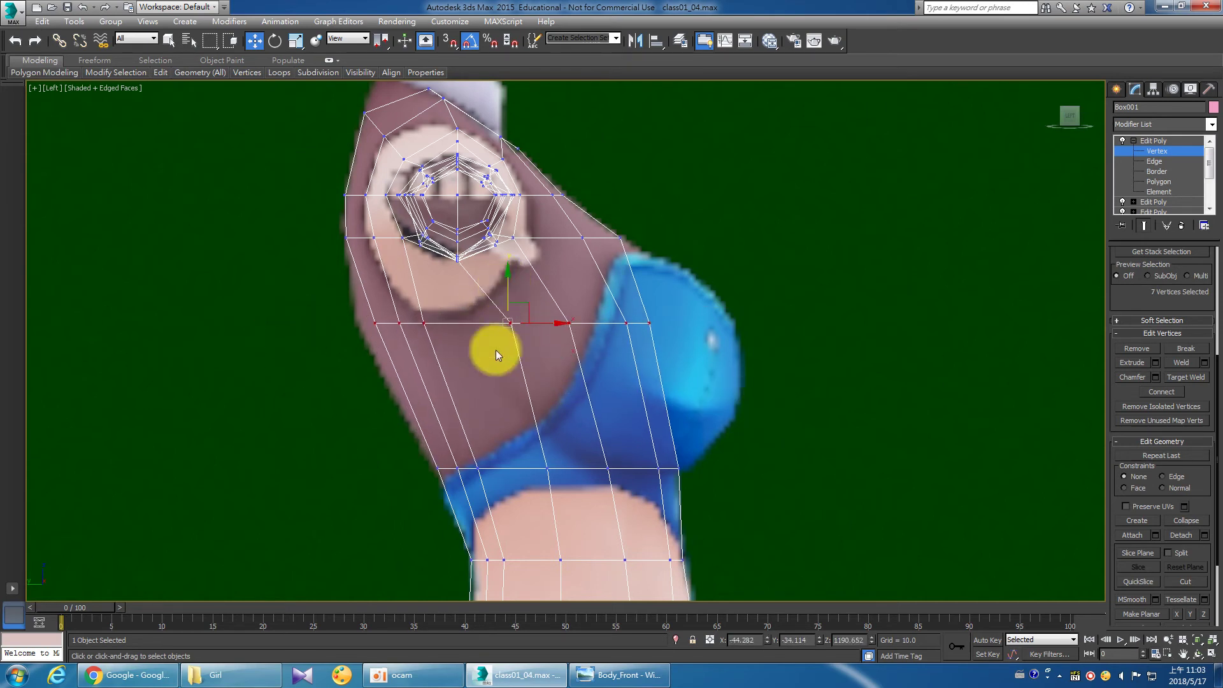
pyautogui.moveTo(448, 326); pyautogui.dragTo(433, 329)
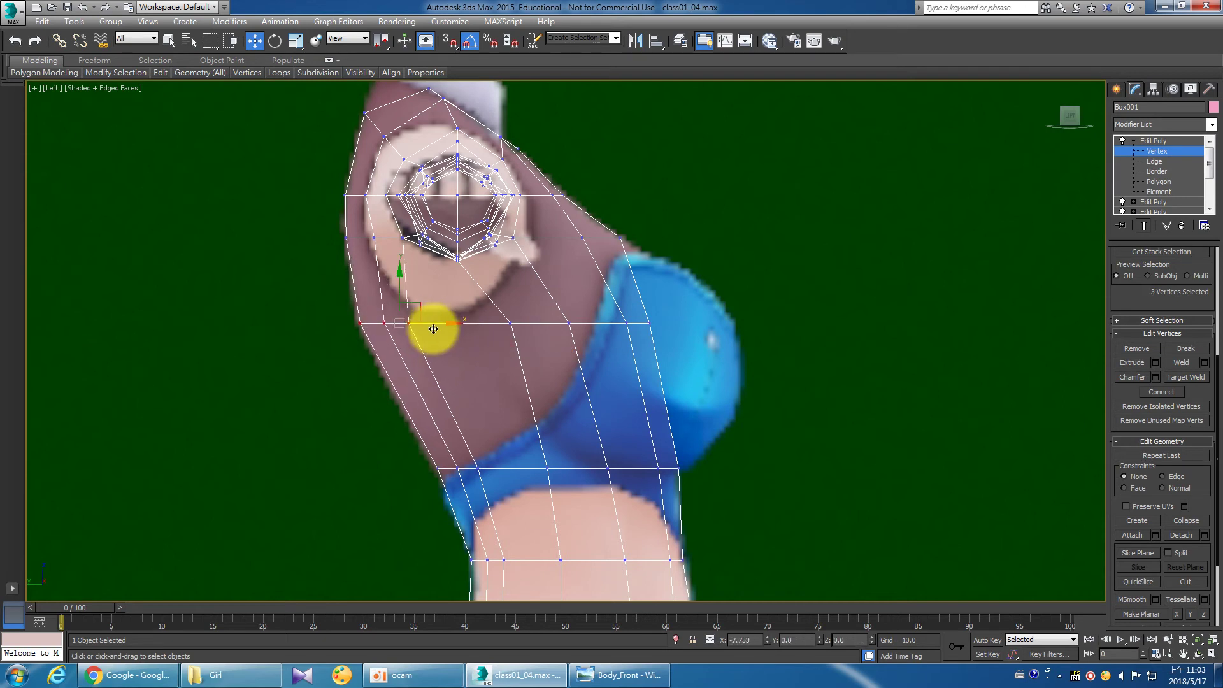
pyautogui.click(506, 323)
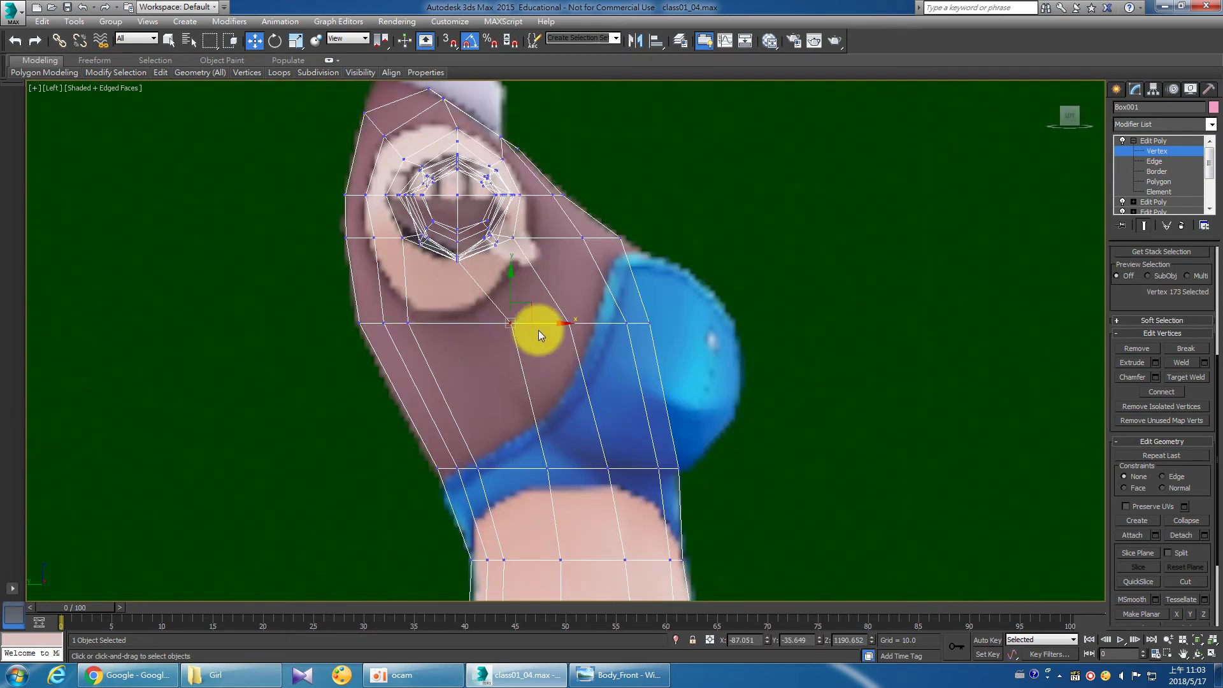
pyautogui.moveTo(554, 323); pyautogui.dragTo(537, 326)
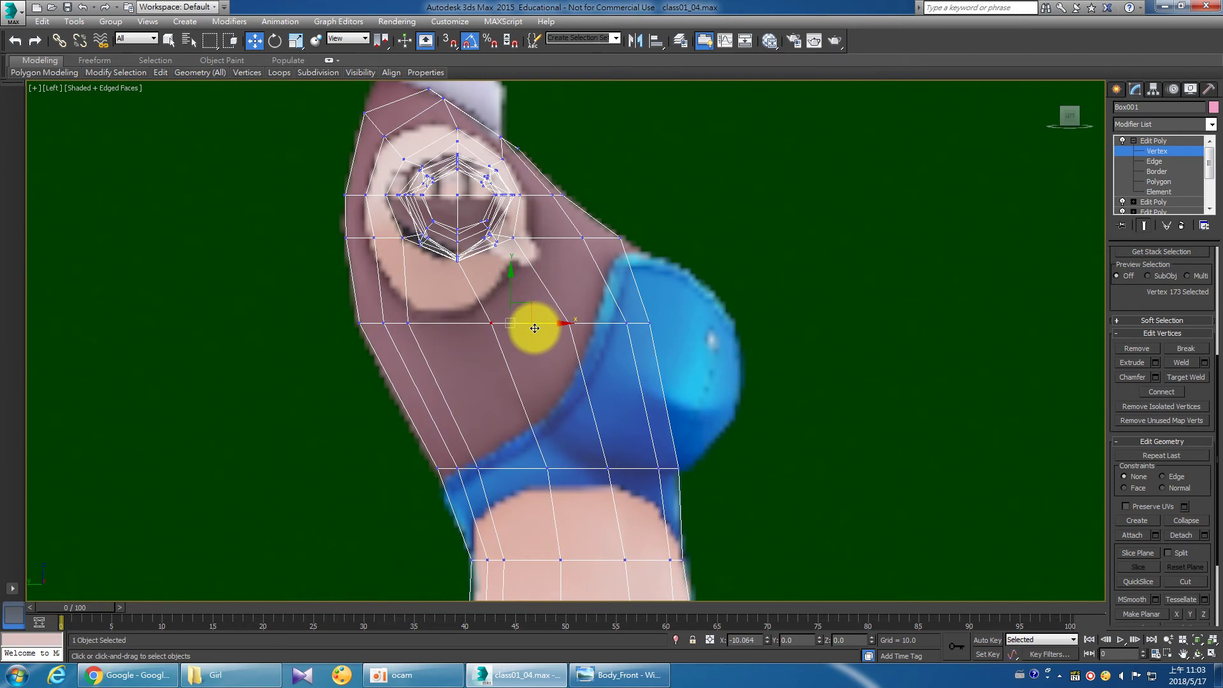
pyautogui.click(567, 323)
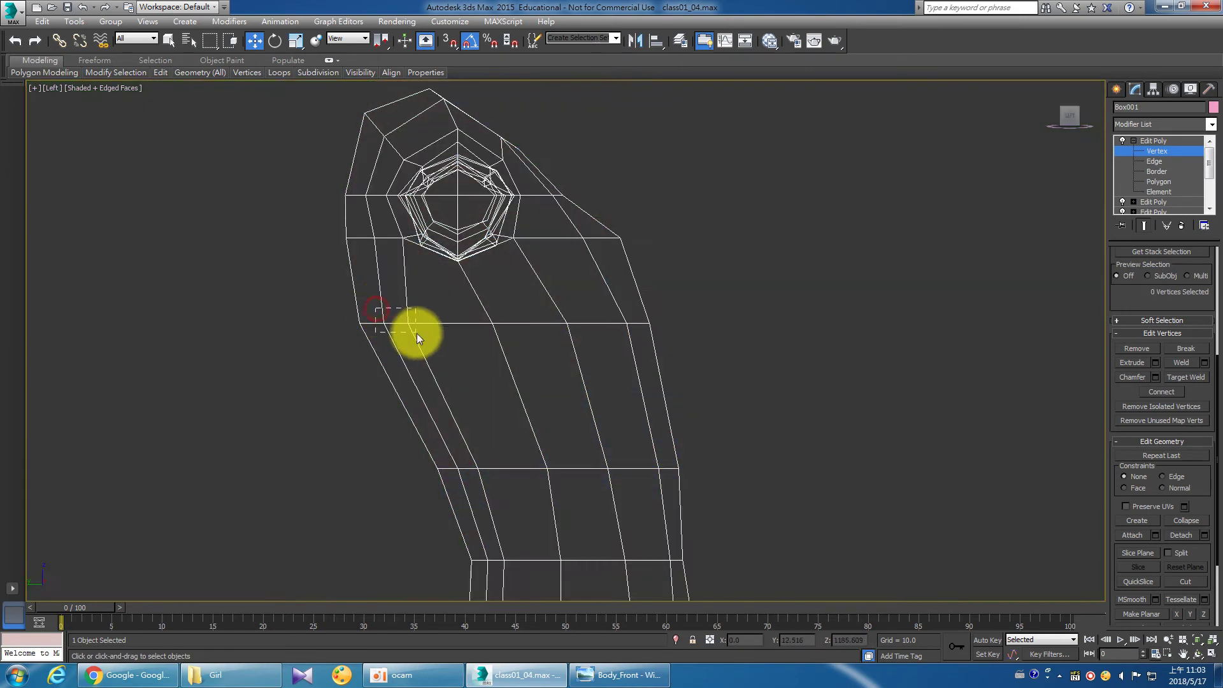
pyautogui.moveTo(368, 303)
pyautogui.mouseDown()
pyautogui.moveTo(417, 335)
pyautogui.moveTo(458, 325)
pyautogui.moveTo(437, 318)
pyautogui.mouseUp()
pyautogui.click(364, 228)
pyautogui.moveTo(412, 240); pyautogui.dragTo(414, 239)
pyautogui.moveTo(380, 311)
pyautogui.mouseDown()
pyautogui.moveTo(408, 333)
pyautogui.moveTo(453, 333)
pyautogui.mouseUp()
# Select the two back waist vertices and pan down past the hips to the upper thigh.
pyautogui.moveTo(453, 334); pyautogui.dragTo(381, 215, button='middle')
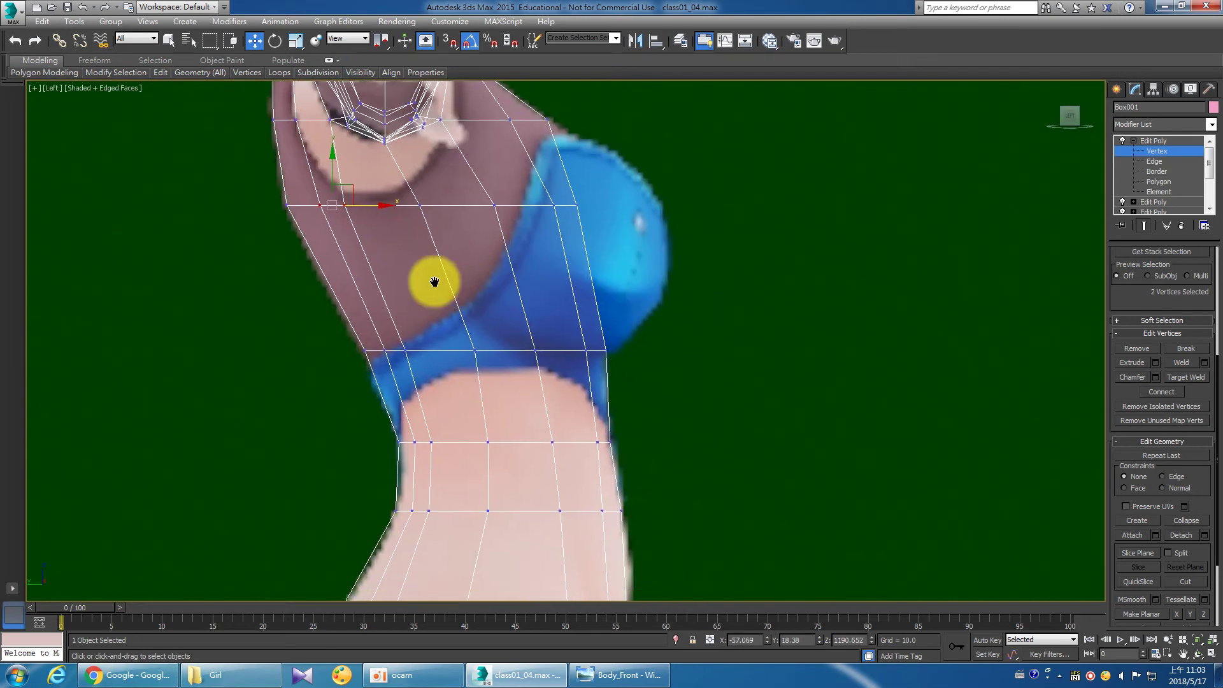
pyautogui.moveTo(377, 340); pyautogui.dragTo(416, 367)
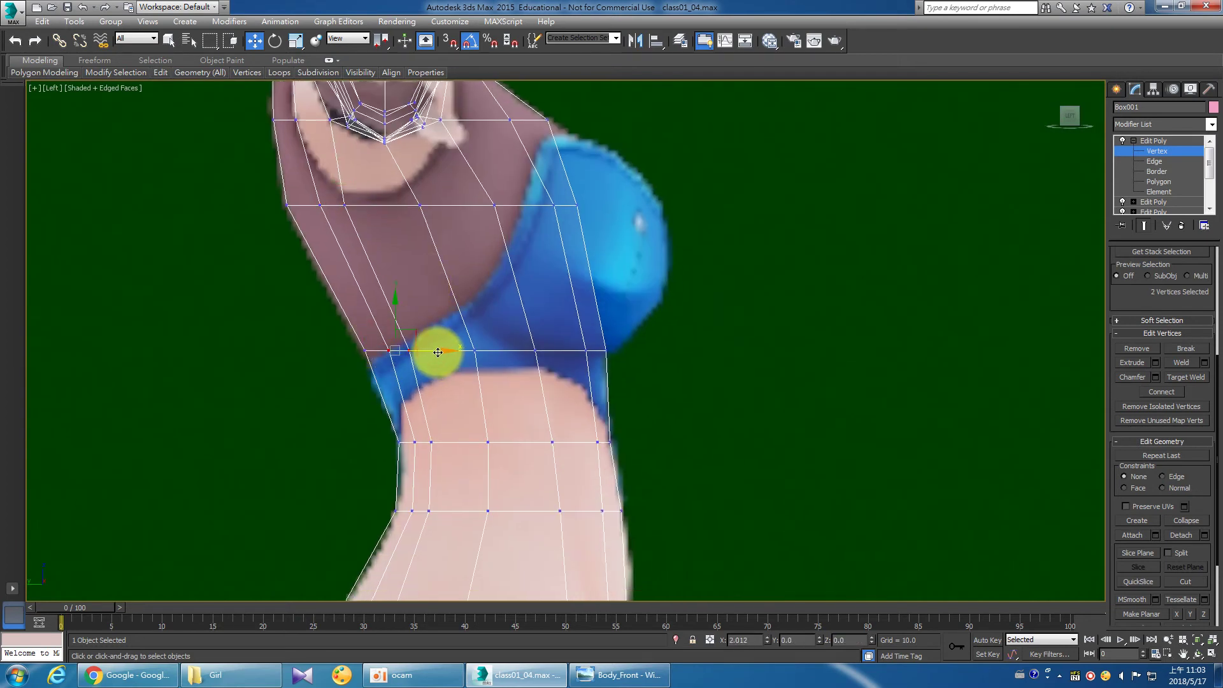
pyautogui.moveTo(438, 353); pyautogui.dragTo(377, 323, button='middle')
pyautogui.moveTo(377, 322)
pyautogui.mouseDown()
pyautogui.moveTo(413, 352)
pyautogui.moveTo(444, 334)
pyautogui.mouseUp()
pyautogui.moveTo(385, 397); pyautogui.dragTo(424, 416)
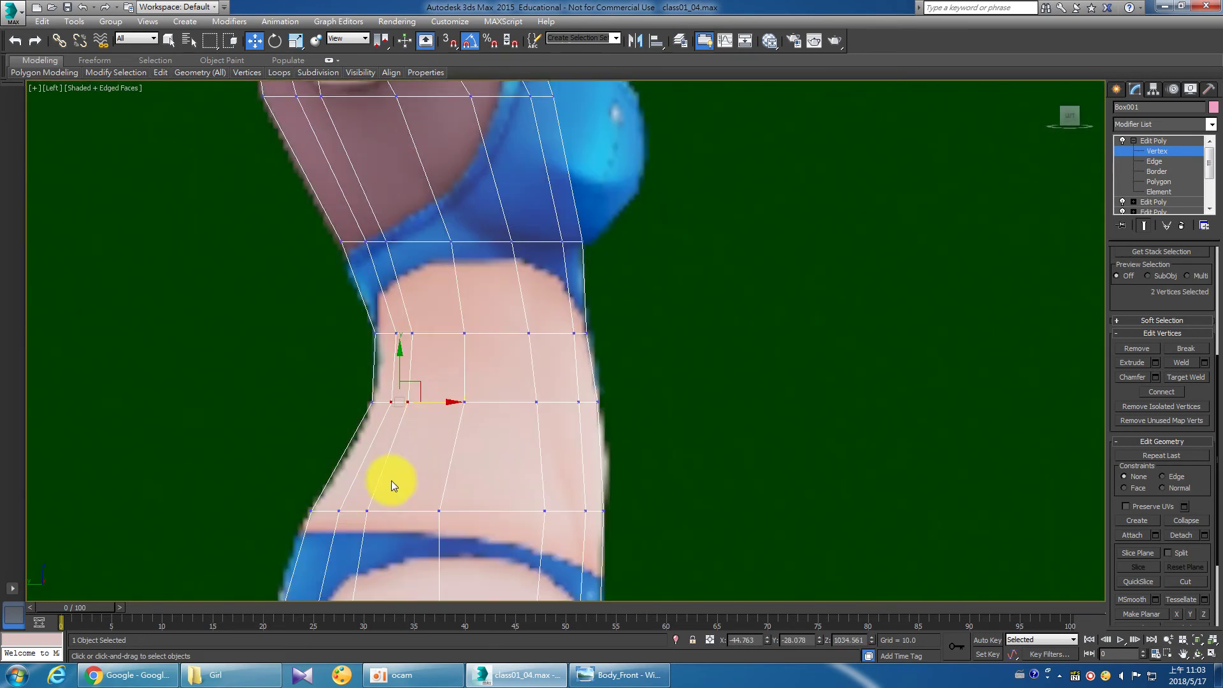
pyautogui.moveTo(391, 480); pyautogui.dragTo(369, 366, button='middle')
pyautogui.moveTo(369, 366); pyautogui.dragTo(406, 403)
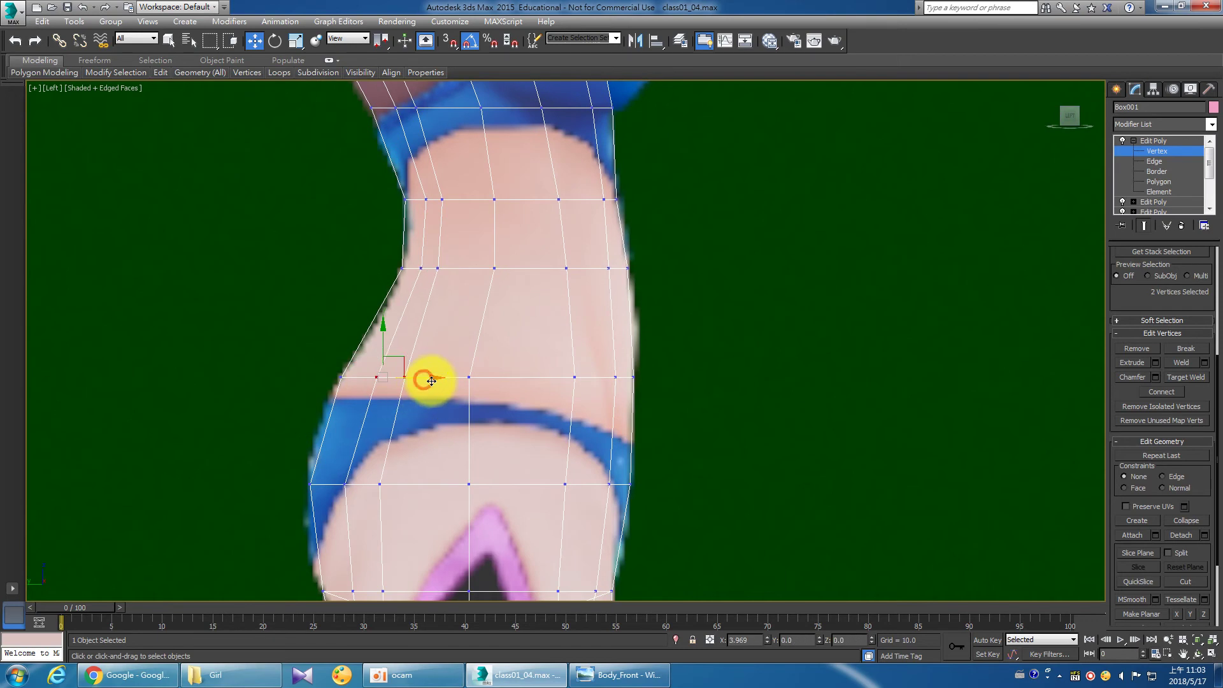
pyautogui.moveTo(401, 445); pyautogui.dragTo(363, 347, button='middle')
# Adjust the back thigh vertices to the side reference's leg outline.
pyautogui.moveTo(349, 349)
pyautogui.mouseDown()
pyautogui.moveTo(407, 385)
pyautogui.moveTo(417, 357)
pyautogui.mouseUp()
pyautogui.click(435, 426)
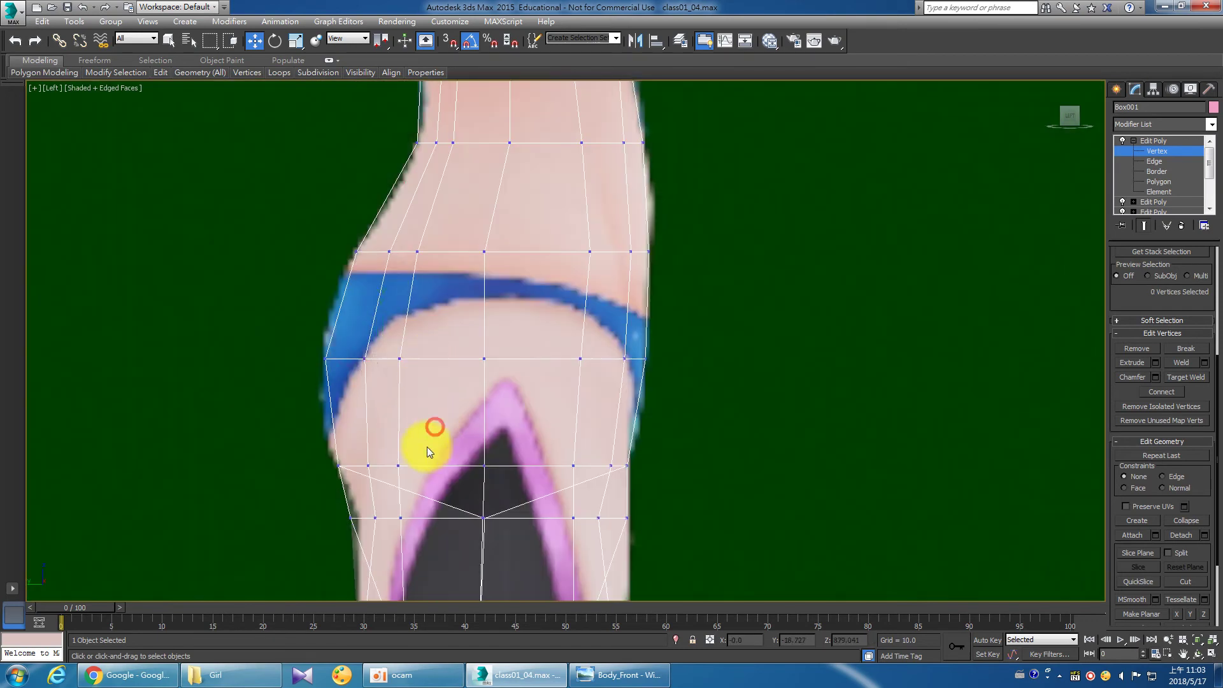
pyautogui.moveTo(426, 451); pyautogui.dragTo(361, 368, button='middle')
pyautogui.moveTo(344, 389)
pyautogui.mouseDown()
pyautogui.moveTo(412, 413)
pyautogui.moveTo(404, 404)
pyautogui.mouseUp()
pyautogui.moveTo(311, 394); pyautogui.dragTo(374, 402)
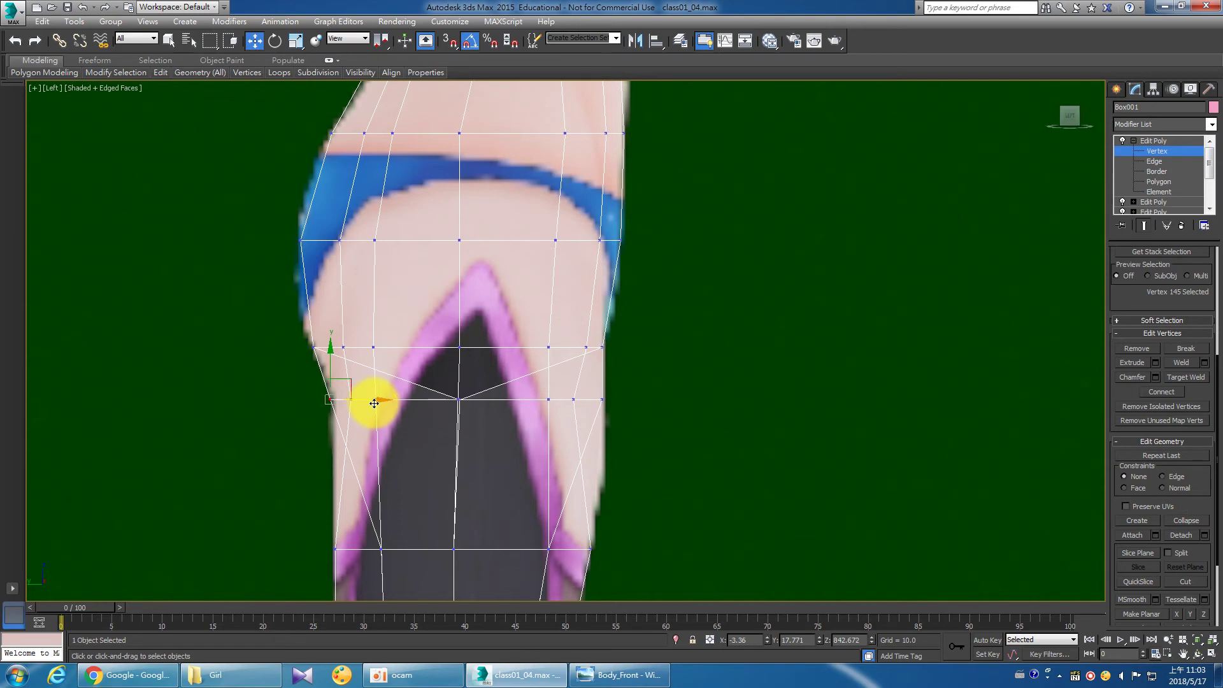
pyautogui.moveTo(490, 451); pyautogui.dragTo(472, 424, button='middle')
# Return to the four-view layout and orbit the Perspective view to inspect the torso and leg.
pyautogui.click(1210, 653)
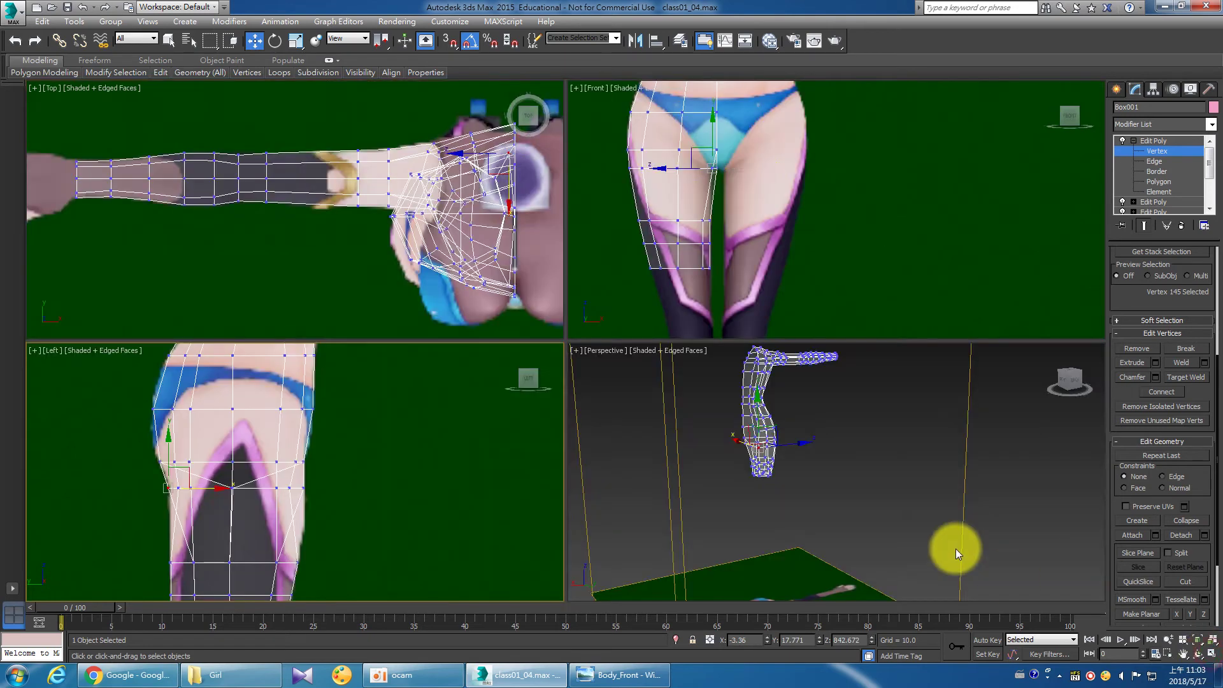
pyautogui.click(1211, 653)
pyautogui.click(1197, 654)
pyautogui.moveTo(796, 497)
pyautogui.mouseDown()
pyautogui.moveTo(724, 473)
pyautogui.moveTo(612, 404)
pyautogui.moveTo(441, 397)
pyautogui.moveTo(546, 429)
pyautogui.moveTo(595, 404)
pyautogui.moveTo(567, 390)
pyautogui.moveTo(696, 390)
pyautogui.mouseUp()
pyautogui.scroll(5, 554, 388)
pyautogui.rightClick(704, 316)
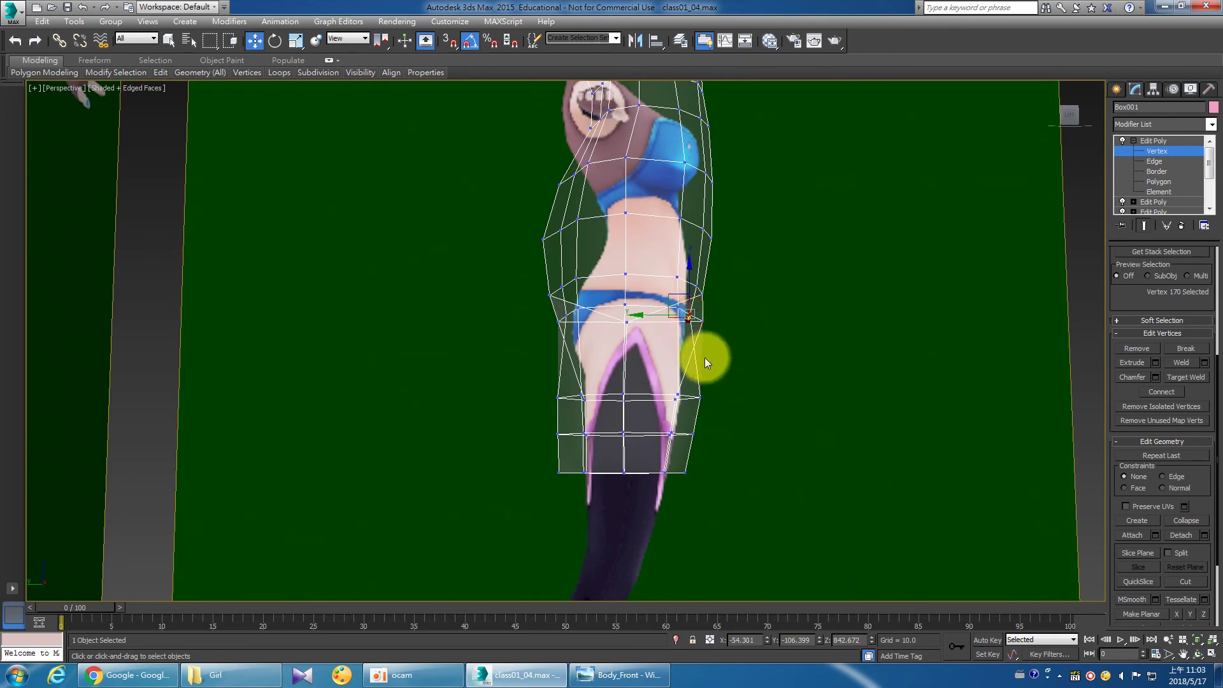
pyautogui.keyDown('alt'); pyautogui.moveTo(705, 358); pyautogui.dragTo(709, 377, button='middle'); pyautogui.keyUp('alt')
pyautogui.hotkey('ctrl', 'r')
pyautogui.moveTo(689, 383)
pyautogui.mouseDown()
pyautogui.moveTo(709, 388)
pyautogui.moveTo(666, 388)
pyautogui.moveTo(681, 394)
pyautogui.mouseUp()
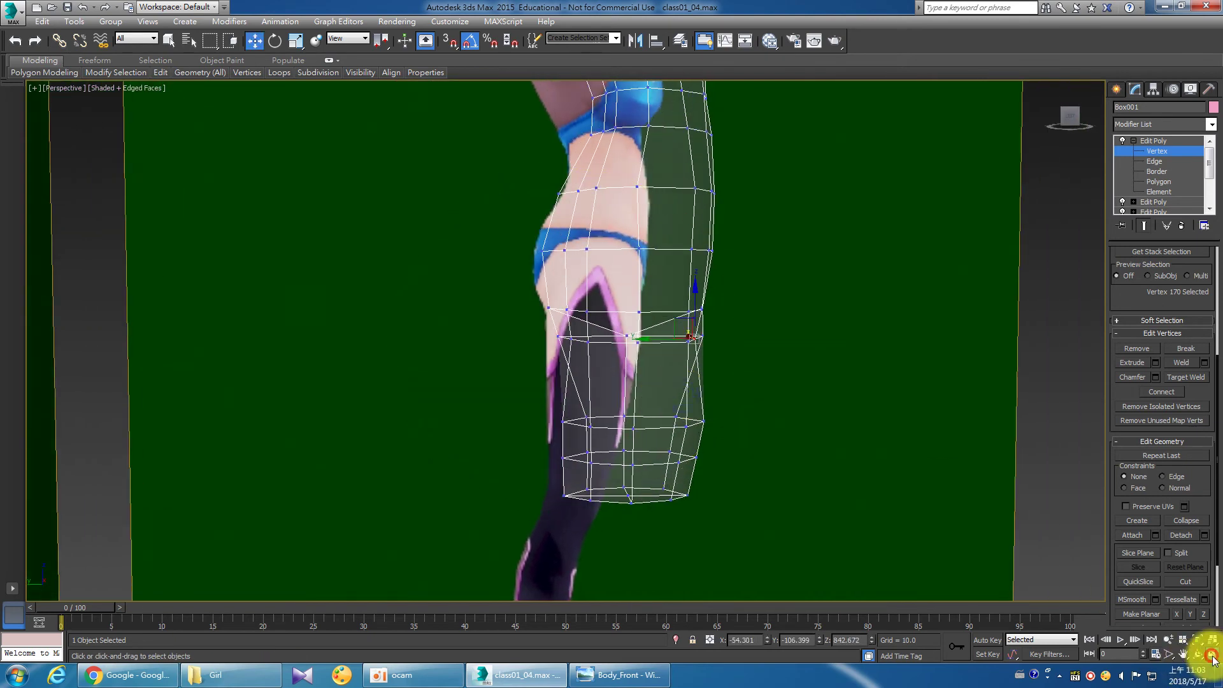
pyautogui.click(1212, 654)
pyautogui.moveTo(339, 454); pyautogui.dragTo(391, 398, button='middle')
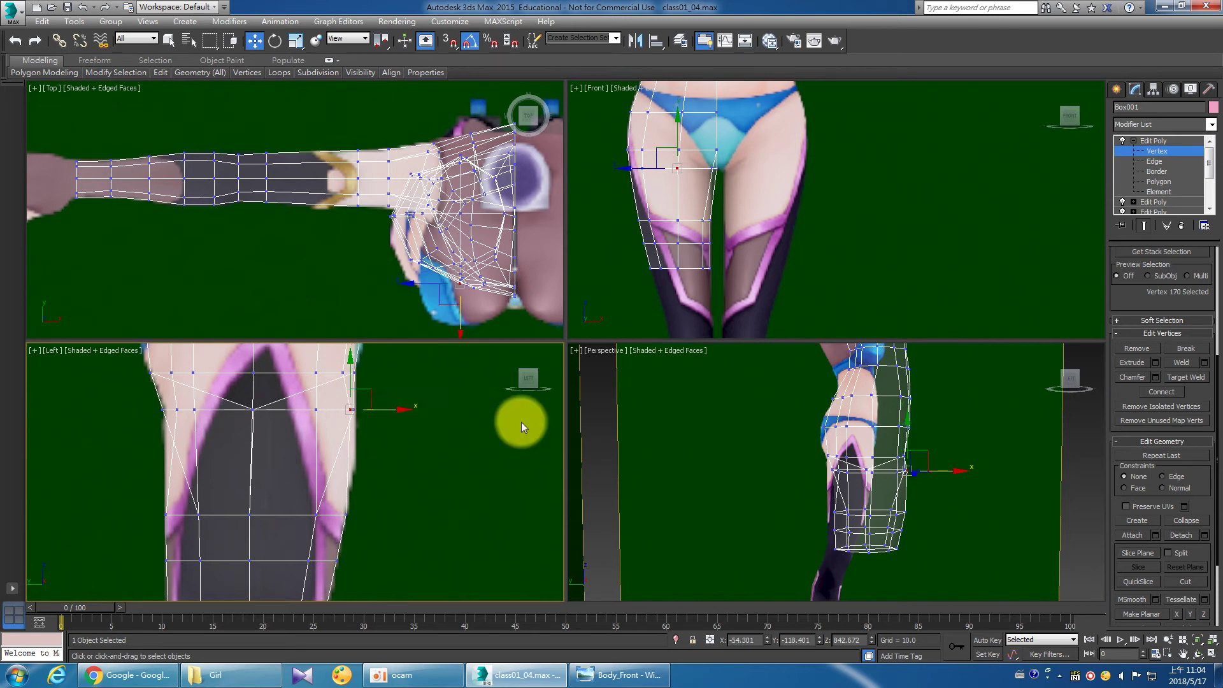
# Zoom and orbit around the leg, select a thigh vertex, and pan the side view along the leg.
pyautogui.scroll(2, 805, 484)
pyautogui.scroll(3, 869, 473)
pyautogui.moveTo(846, 474)
pyautogui.keyDown('alt'); pyautogui.mouseDown(button='middle')
pyautogui.moveTo(701, 428)
pyautogui.moveTo(794, 464)
pyautogui.mouseUp(button='middle'); pyautogui.keyUp('alt')
pyautogui.press('w')
pyautogui.click(821, 448)
pyautogui.moveTo(414, 451); pyautogui.dragTo(398, 428, button='middle')
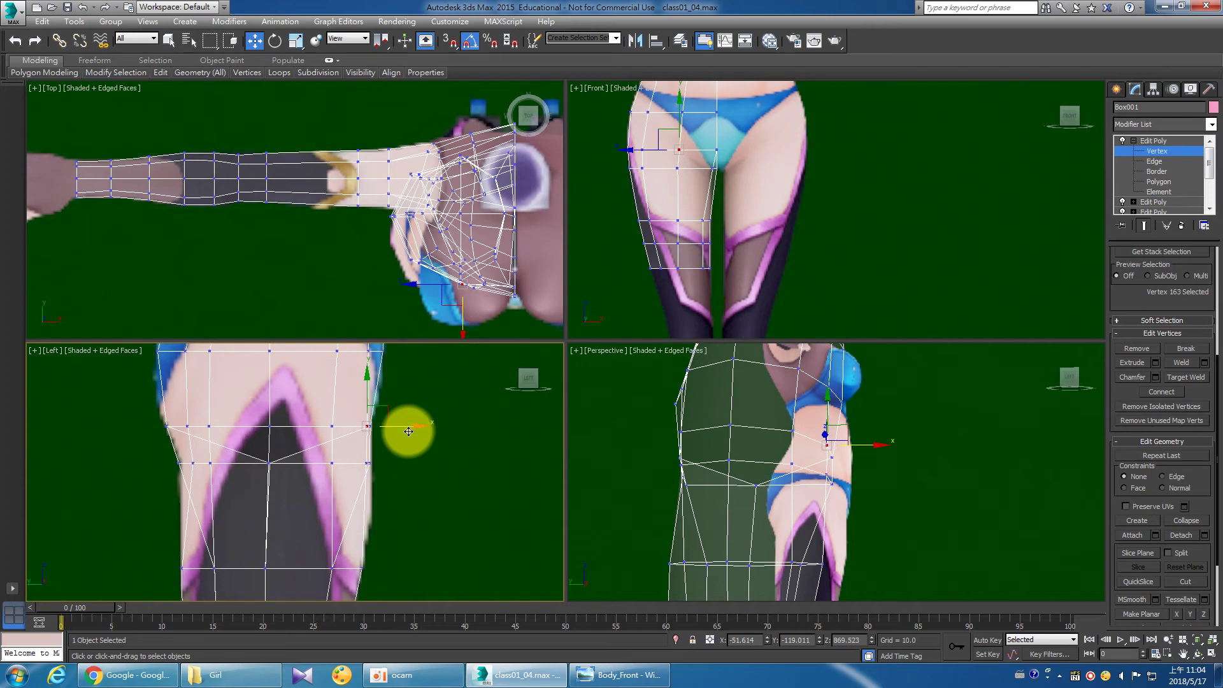
pyautogui.moveTo(854, 500)
pyautogui.mouseDown(button='middle')
pyautogui.moveTo(832, 478)
pyautogui.moveTo(854, 486)
pyautogui.moveTo(825, 469)
pyautogui.moveTo(817, 484)
pyautogui.mouseUp(button='middle')
pyautogui.rightClick(398, 493)
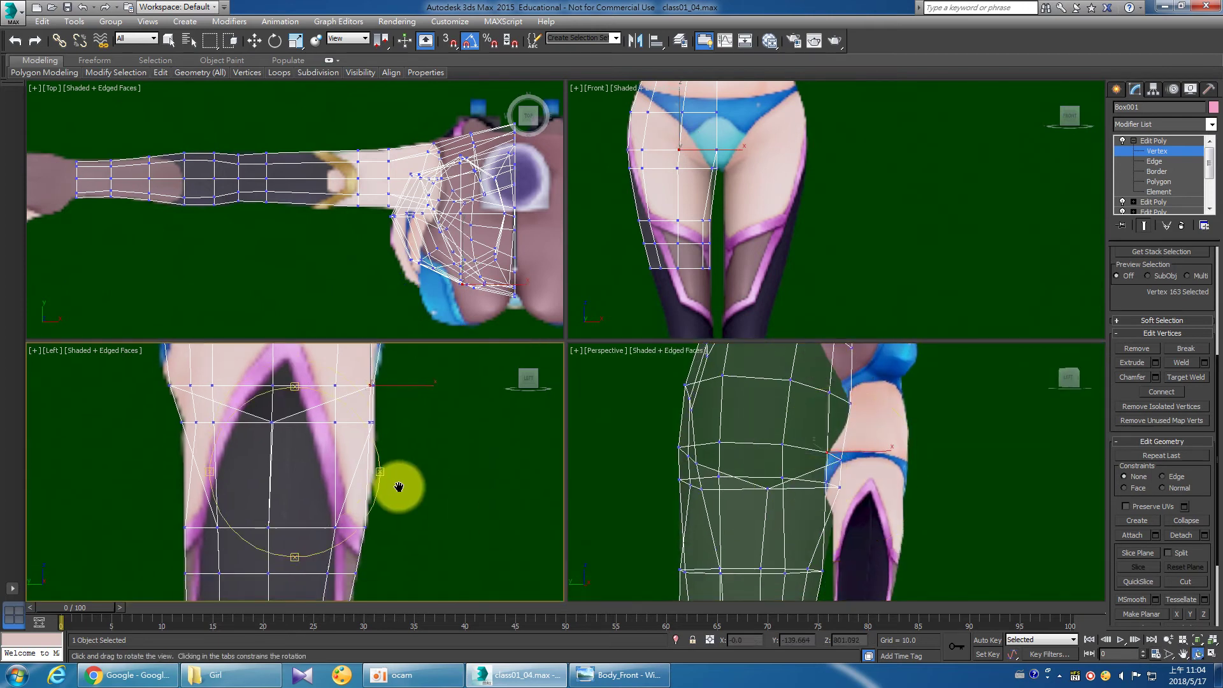
pyautogui.moveTo(399, 493); pyautogui.dragTo(363, 525, button='middle')
# Move the two front-edge thigh vertices along X to match the reference, then orbit to check.
pyautogui.moveTo(358, 508); pyautogui.dragTo(401, 517)
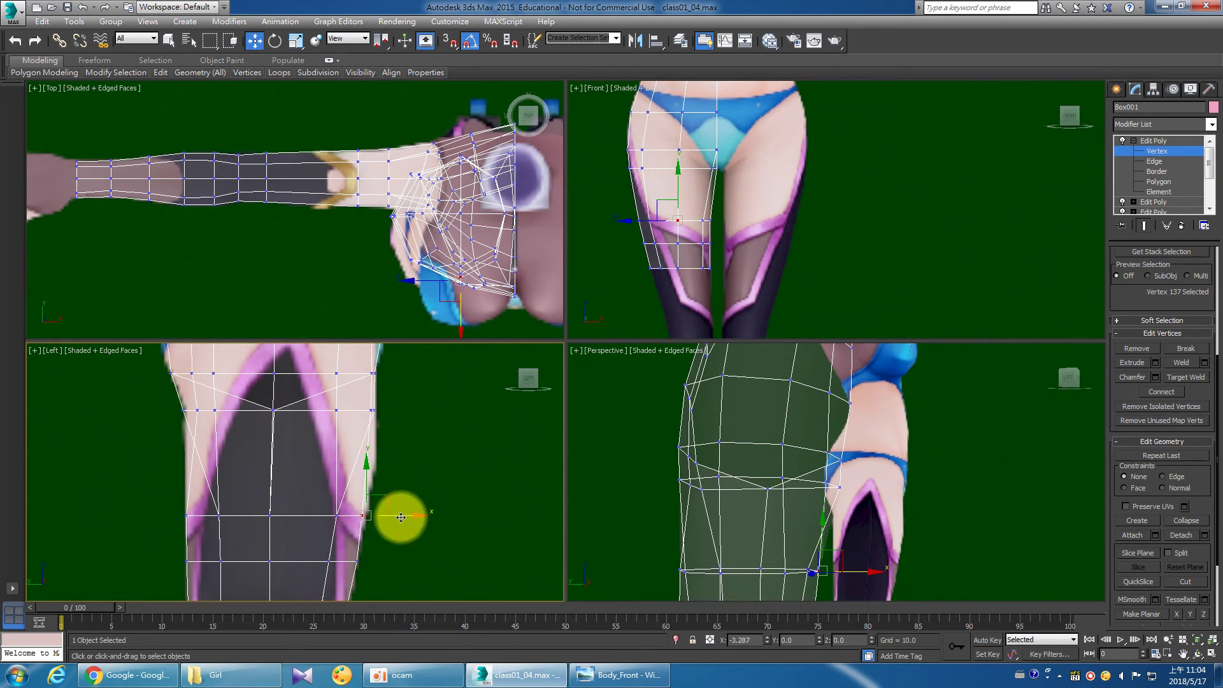
pyautogui.click(406, 448)
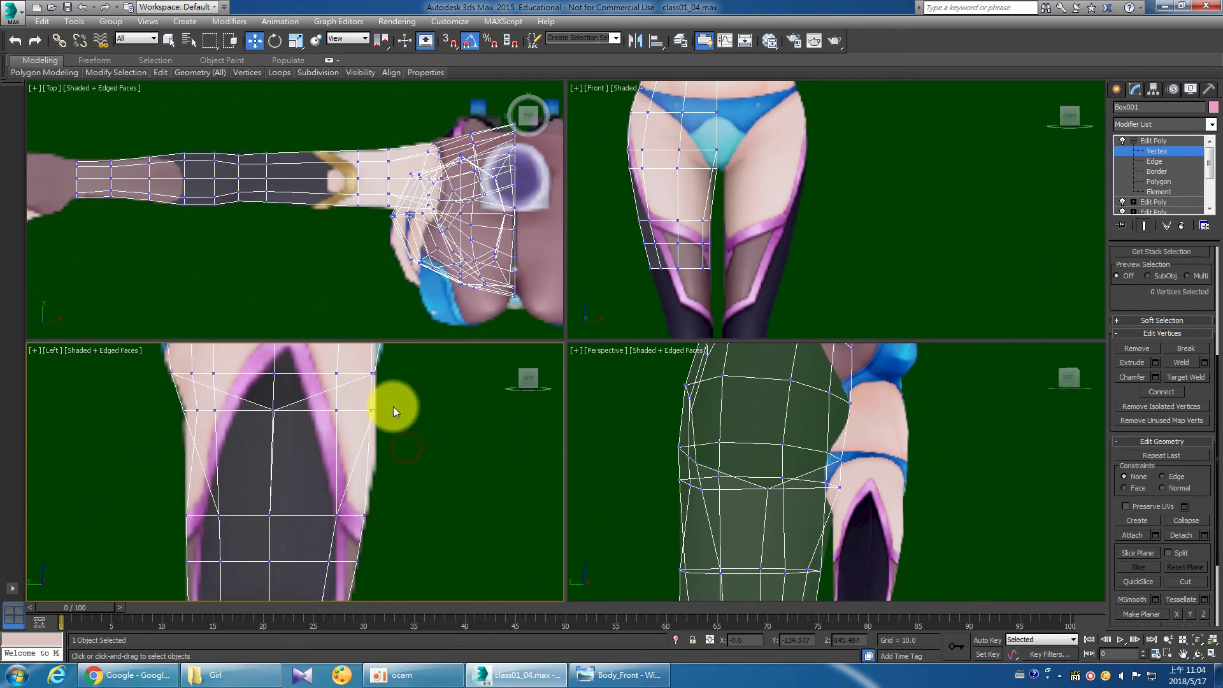
pyautogui.scroll(2, 392, 406)
pyautogui.scroll(2, 389, 408)
pyautogui.scroll(1, 390, 450)
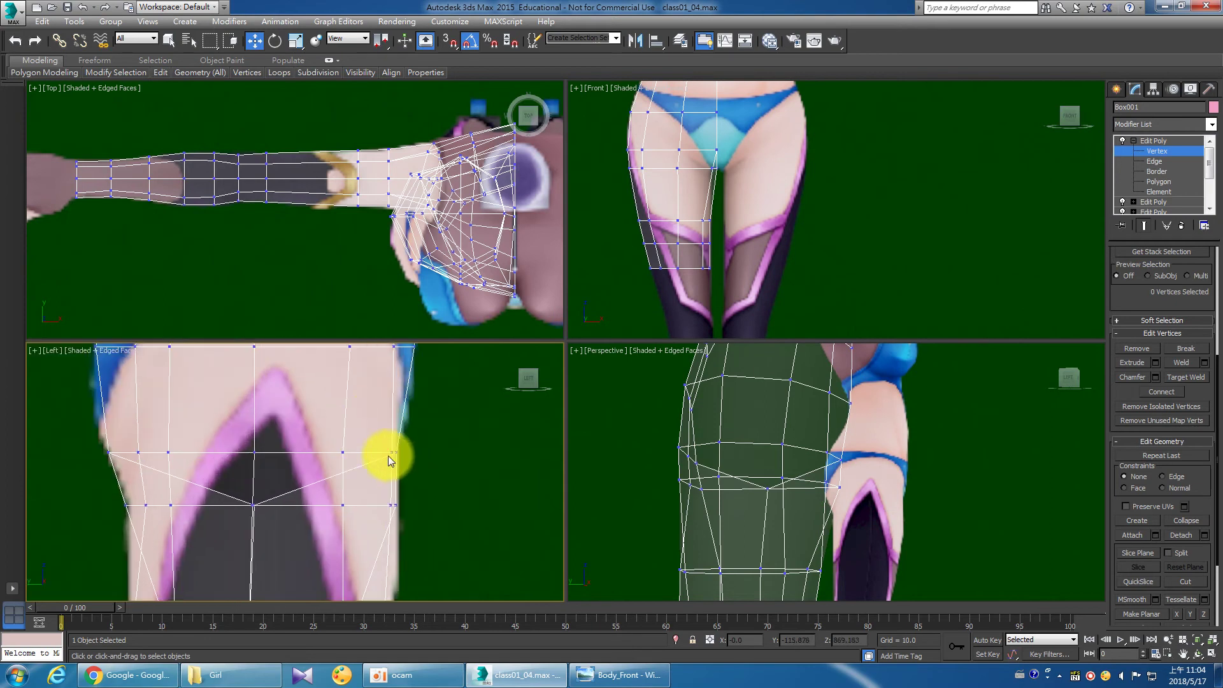
pyautogui.moveTo(390, 502); pyautogui.dragTo(394, 517)
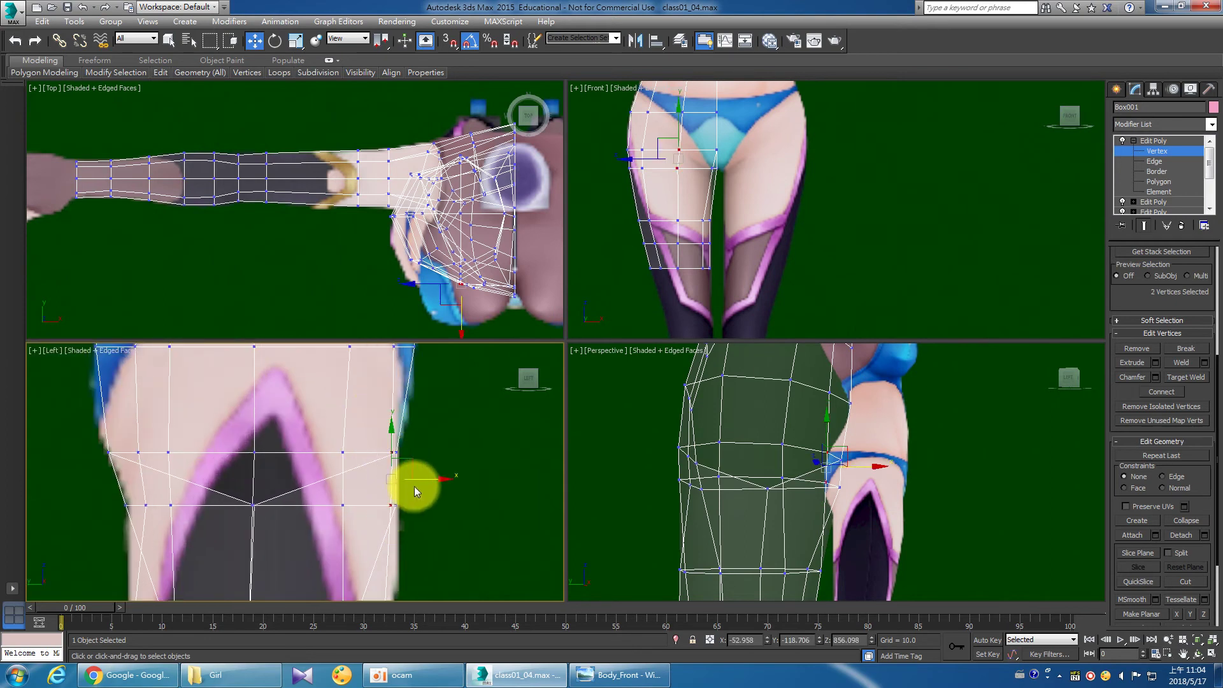
pyautogui.moveTo(433, 480); pyautogui.dragTo(377, 442)
pyautogui.moveTo(435, 477); pyautogui.dragTo(438, 478)
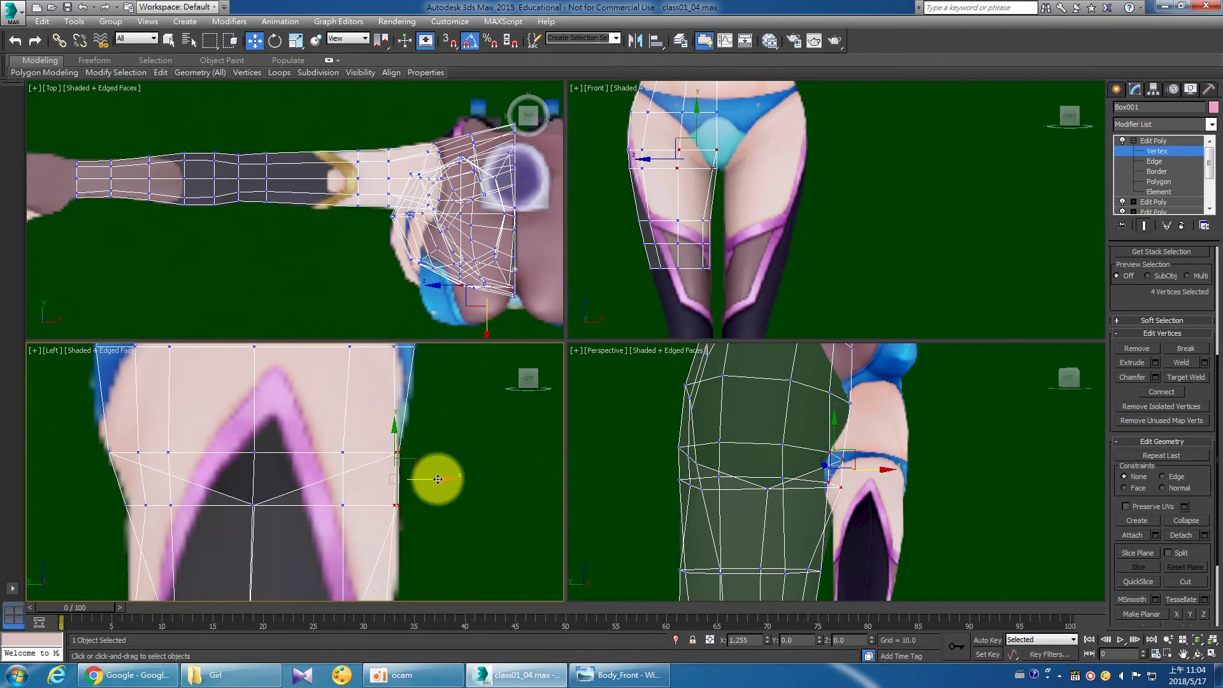
pyautogui.moveTo(438, 479); pyautogui.dragTo(443, 479)
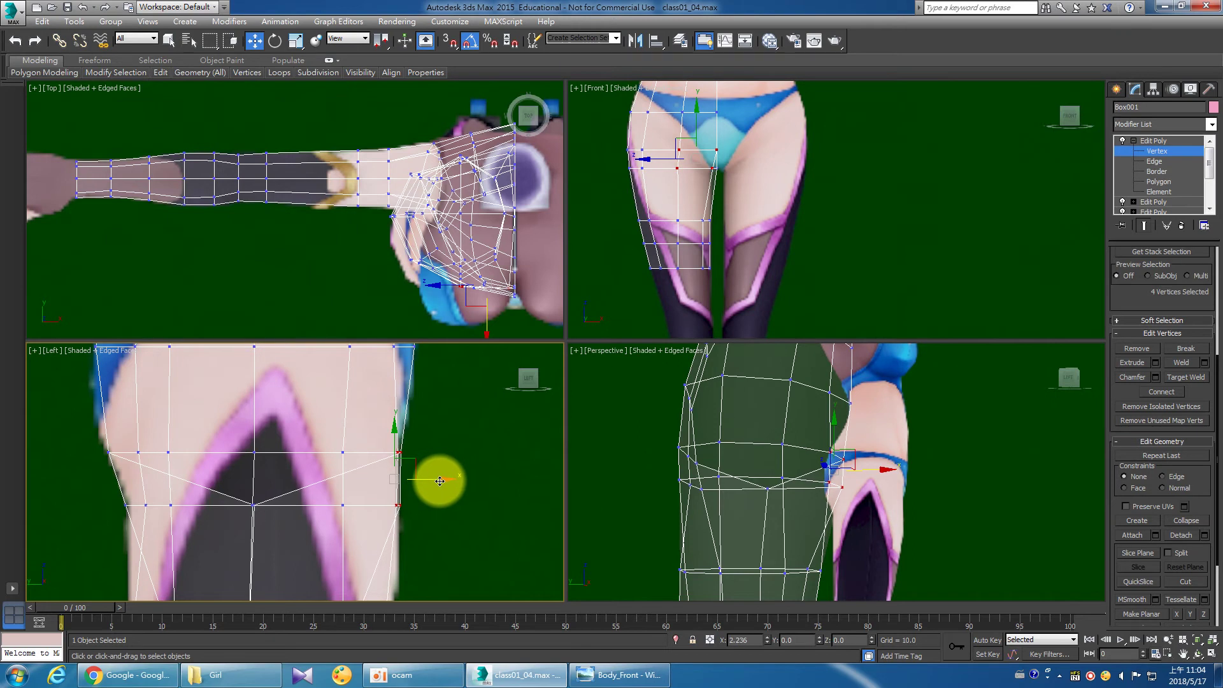
pyautogui.click(937, 491)
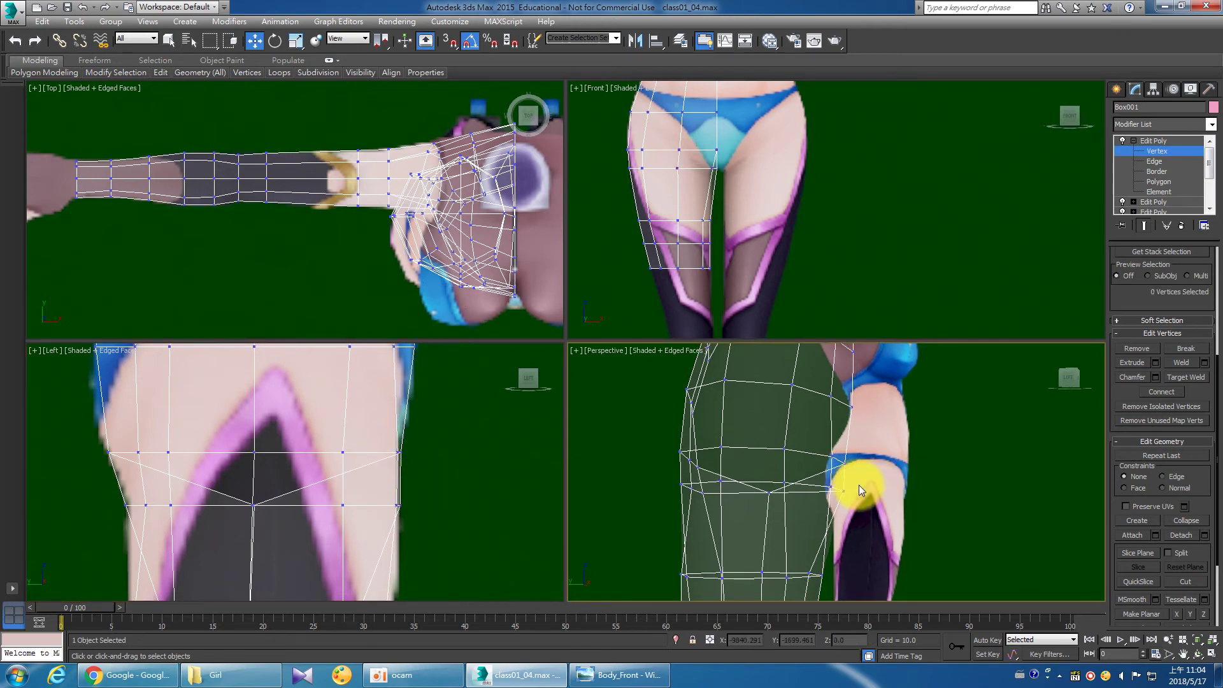
pyautogui.keyDown('alt'); pyautogui.moveTo(859, 489); pyautogui.dragTo(849, 491, button='middle'); pyautogui.keyUp('alt')
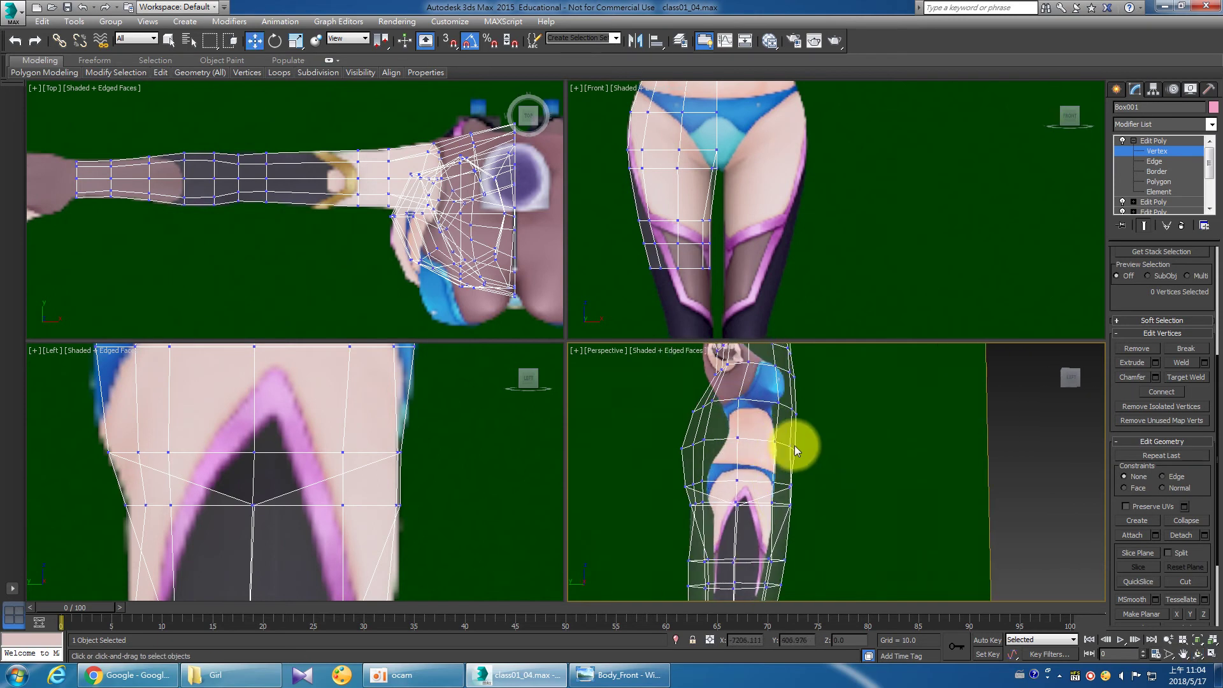
# Move the selected row vertices forward in the side view to follow the outline.
pyautogui.click(790, 444)
pyautogui.scroll(-2, 405, 484)
pyautogui.moveTo(429, 419); pyautogui.dragTo(443, 429)
pyautogui.moveTo(437, 470); pyautogui.dragTo(442, 455, button='middle')
pyautogui.keyDown('ctrl'); pyautogui.click(402, 408); pyautogui.keyUp('ctrl')
pyautogui.moveTo(450, 418); pyautogui.dragTo(456, 414)
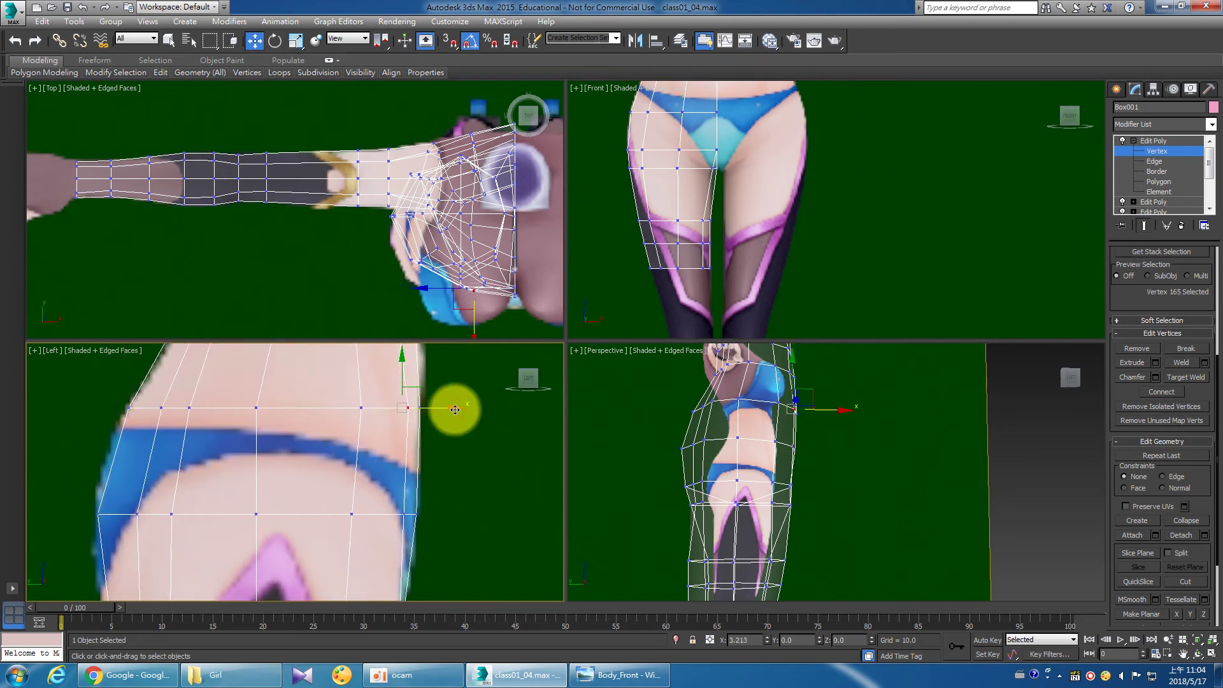
pyautogui.moveTo(456, 414); pyautogui.dragTo(451, 497, button='middle')
pyautogui.moveTo(395, 401); pyautogui.dragTo(439, 406)
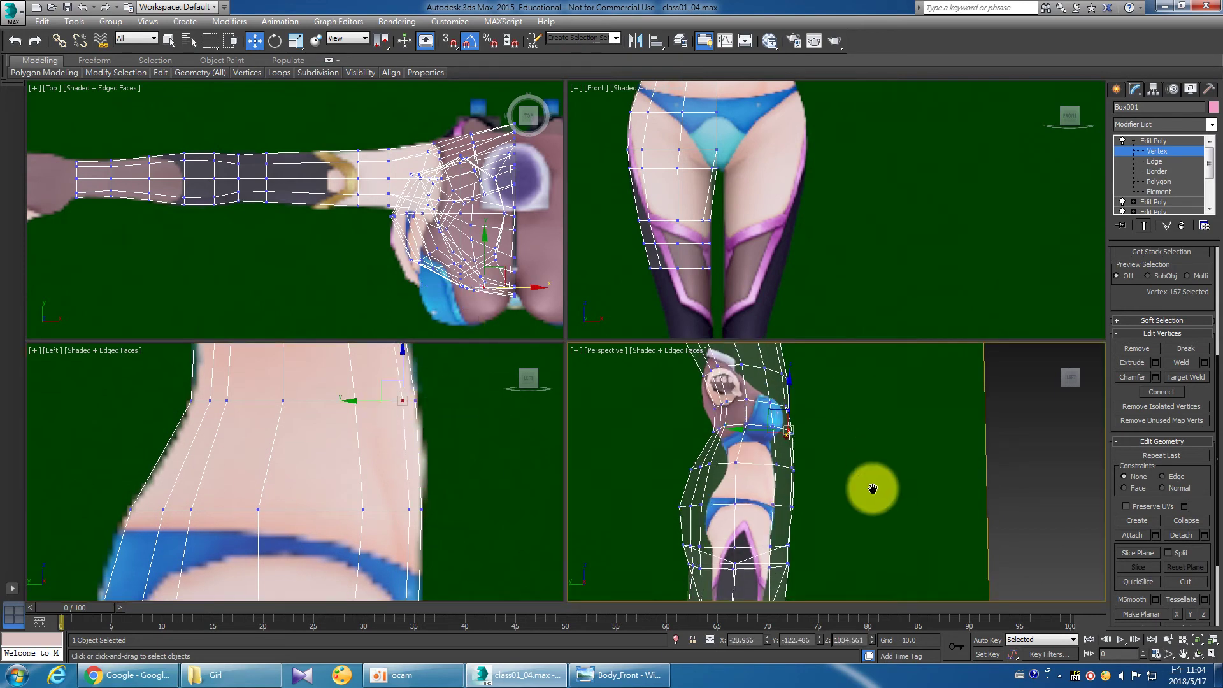
# Orbit the Perspective view, then move the upper chest vertices forward in the side view.
pyautogui.moveTo(809, 457)
pyautogui.keyDown('alt'); pyautogui.mouseDown(button='middle')
pyautogui.moveTo(815, 478)
pyautogui.moveTo(793, 478)
pyautogui.mouseUp(button='middle'); pyautogui.keyUp('alt')
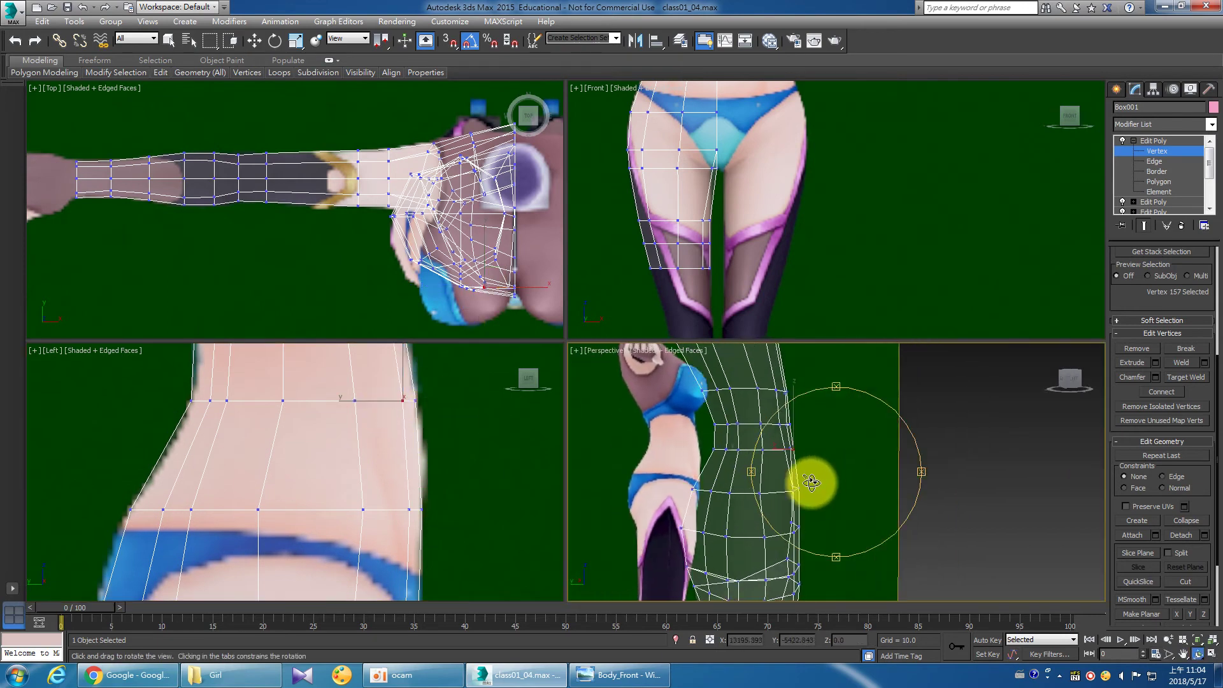
pyautogui.moveTo(369, 450)
pyautogui.mouseDown(button='middle')
pyautogui.moveTo(407, 448)
pyautogui.moveTo(408, 458)
pyautogui.mouseUp(button='middle')
pyautogui.moveTo(810, 459)
pyautogui.keyDown('alt'); pyautogui.mouseDown(button='middle')
pyautogui.moveTo(800, 486)
pyautogui.moveTo(818, 494)
pyautogui.moveTo(819, 469)
pyautogui.moveTo(833, 489)
pyautogui.moveTo(815, 484)
pyautogui.moveTo(814, 497)
pyautogui.mouseUp(button='middle'); pyautogui.keyUp('alt')
pyautogui.press('w')
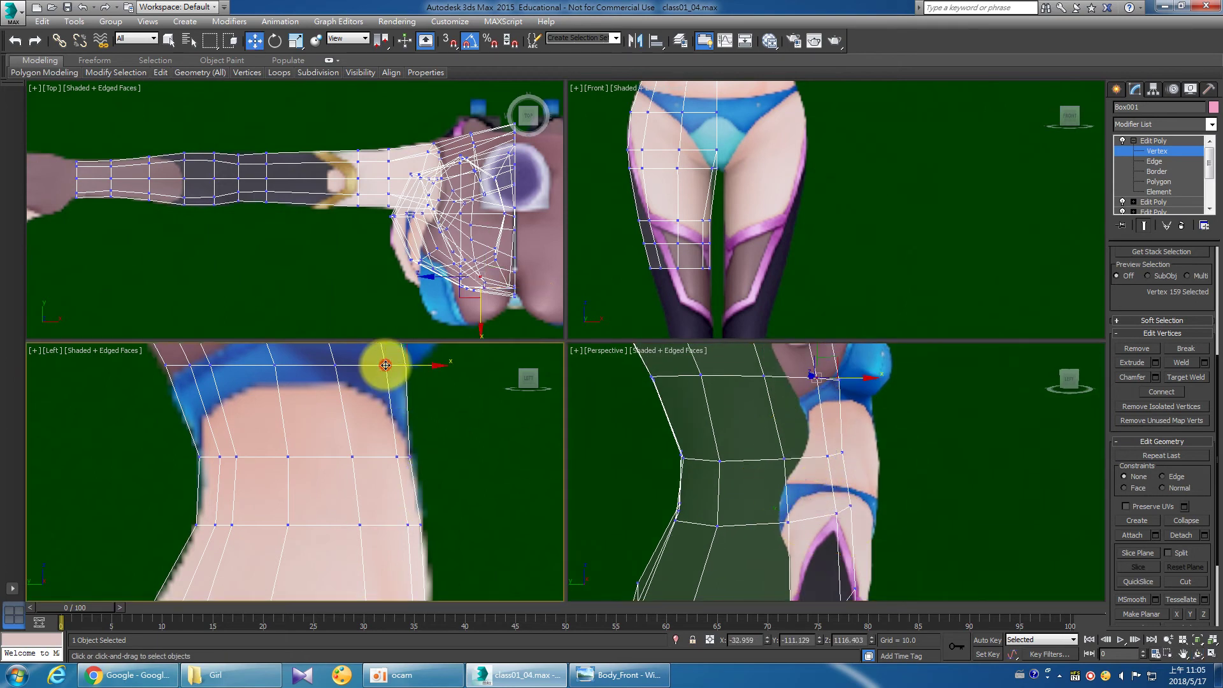
pyautogui.moveTo(382, 355); pyautogui.dragTo(397, 389, button='middle')
pyautogui.click(403, 401)
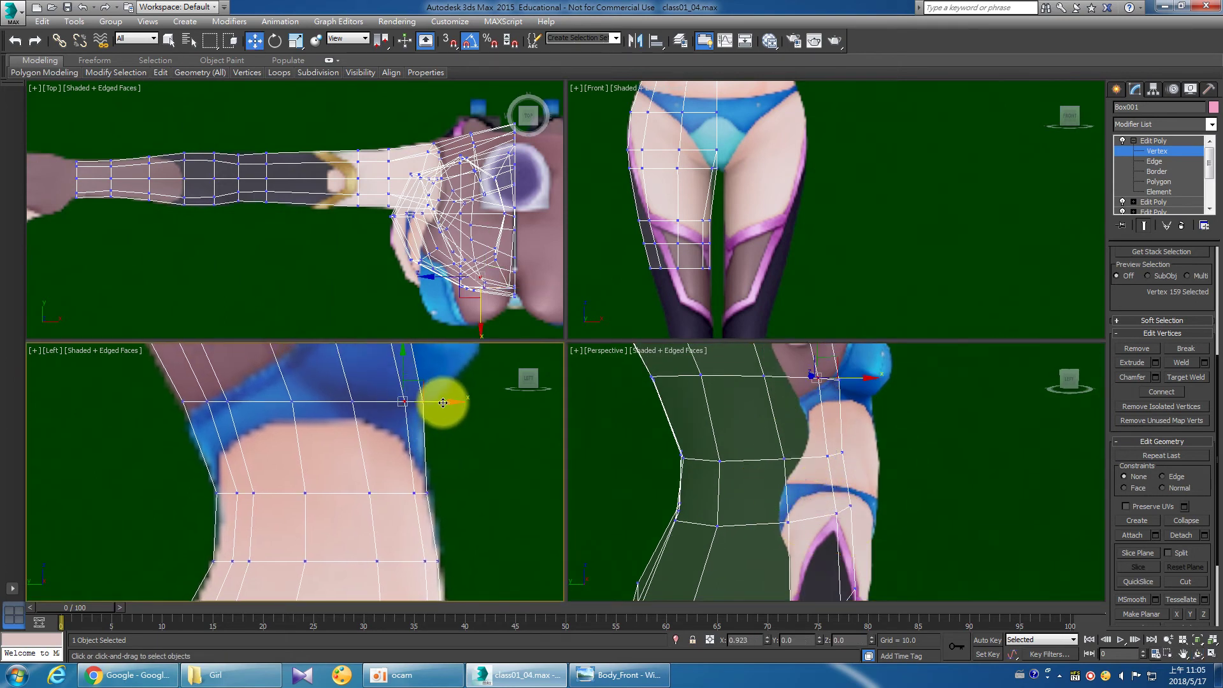
pyautogui.moveTo(443, 403); pyautogui.dragTo(444, 402)
pyautogui.moveTo(415, 492); pyautogui.dragTo(461, 495)
# Select the waist and hip vertices and orbit the Perspective view to check them.
pyautogui.middleClick(833, 491)
pyautogui.moveTo(823, 513)
pyautogui.keyDown('alt'); pyautogui.mouseDown(button='middle')
pyautogui.moveTo(758, 444)
pyautogui.moveTo(833, 483)
pyautogui.mouseUp(button='middle'); pyautogui.keyUp('alt')
pyautogui.moveTo(721, 504); pyautogui.dragTo(708, 546)
pyautogui.moveTo(324, 442); pyautogui.dragTo(376, 456, button='middle')
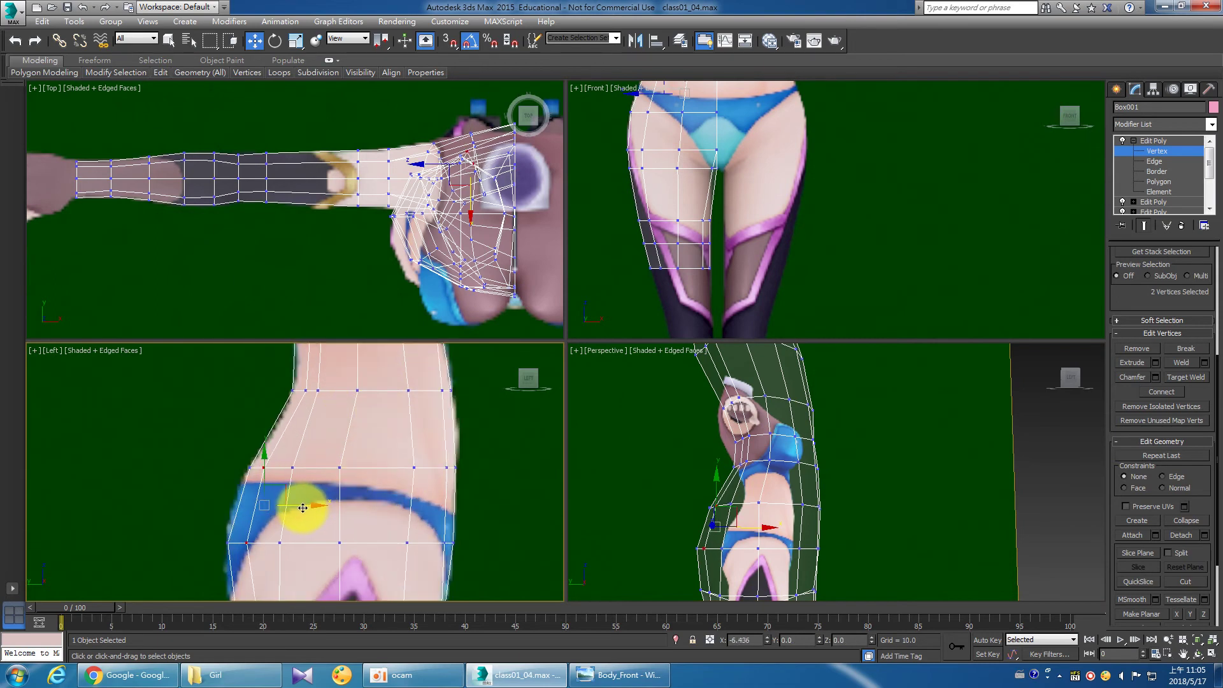
pyautogui.click(279, 540)
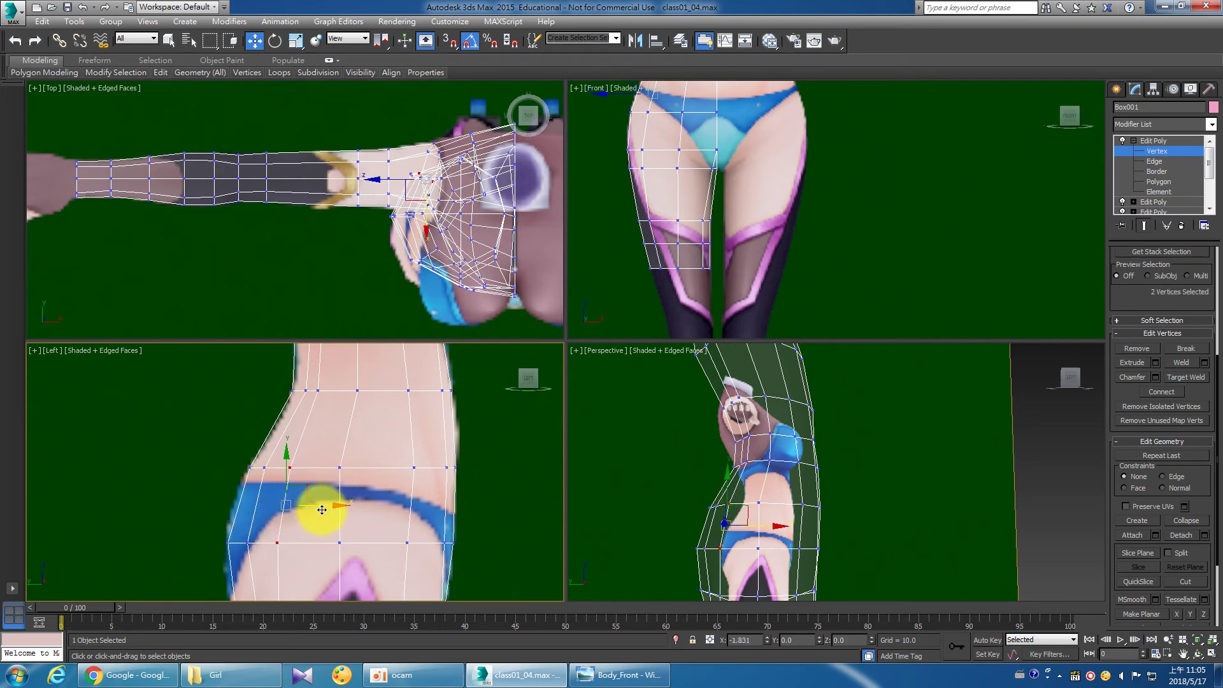
pyautogui.moveTo(715, 518)
pyautogui.keyDown('alt'); pyautogui.mouseDown(button='middle')
pyautogui.moveTo(758, 494)
pyautogui.moveTo(822, 487)
pyautogui.moveTo(743, 472)
pyautogui.moveTo(753, 460)
pyautogui.moveTo(830, 488)
pyautogui.moveTo(687, 479)
pyautogui.moveTo(685, 491)
pyautogui.moveTo(804, 491)
pyautogui.moveTo(762, 475)
pyautogui.moveTo(788, 473)
pyautogui.moveTo(816, 499)
pyautogui.moveTo(778, 491)
pyautogui.moveTo(777, 524)
pyautogui.moveTo(875, 524)
pyautogui.moveTo(895, 510)
pyautogui.moveTo(812, 506)
pyautogui.mouseUp(button='middle'); pyautogui.keyUp('alt')
pyautogui.scroll(3, 783, 495)
# Move the selected thigh vertices outward to the leg outline in the side view.
pyautogui.scroll(3, 833, 505)
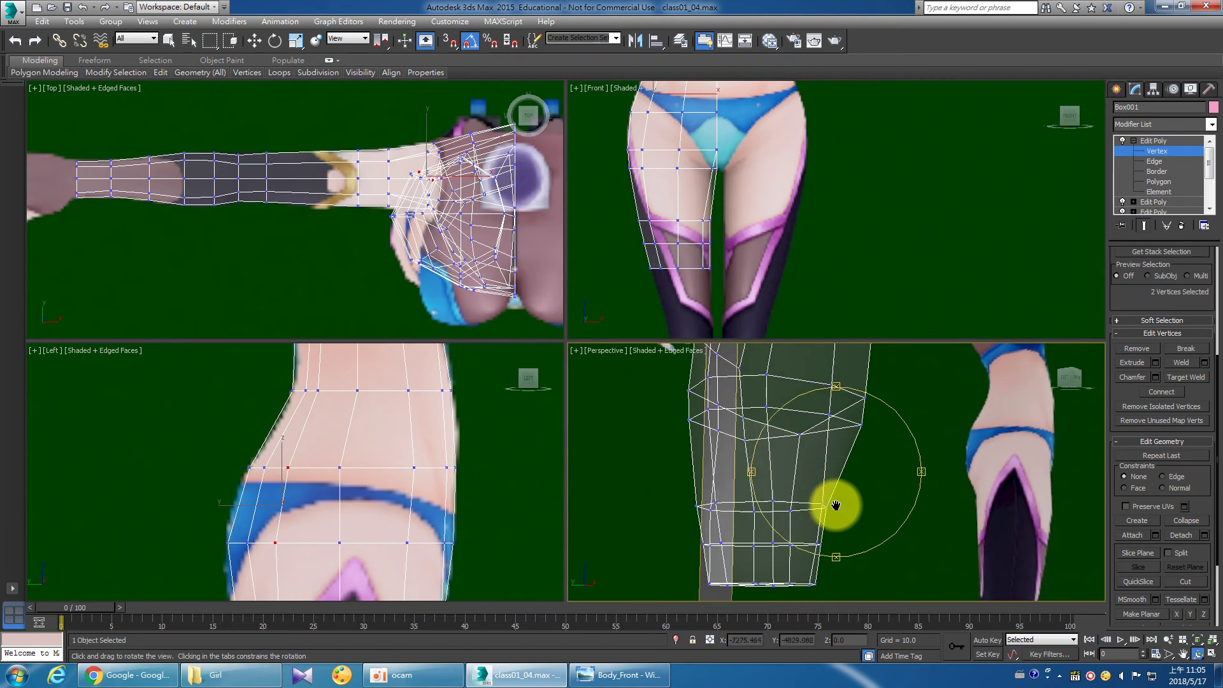
pyautogui.press('w')
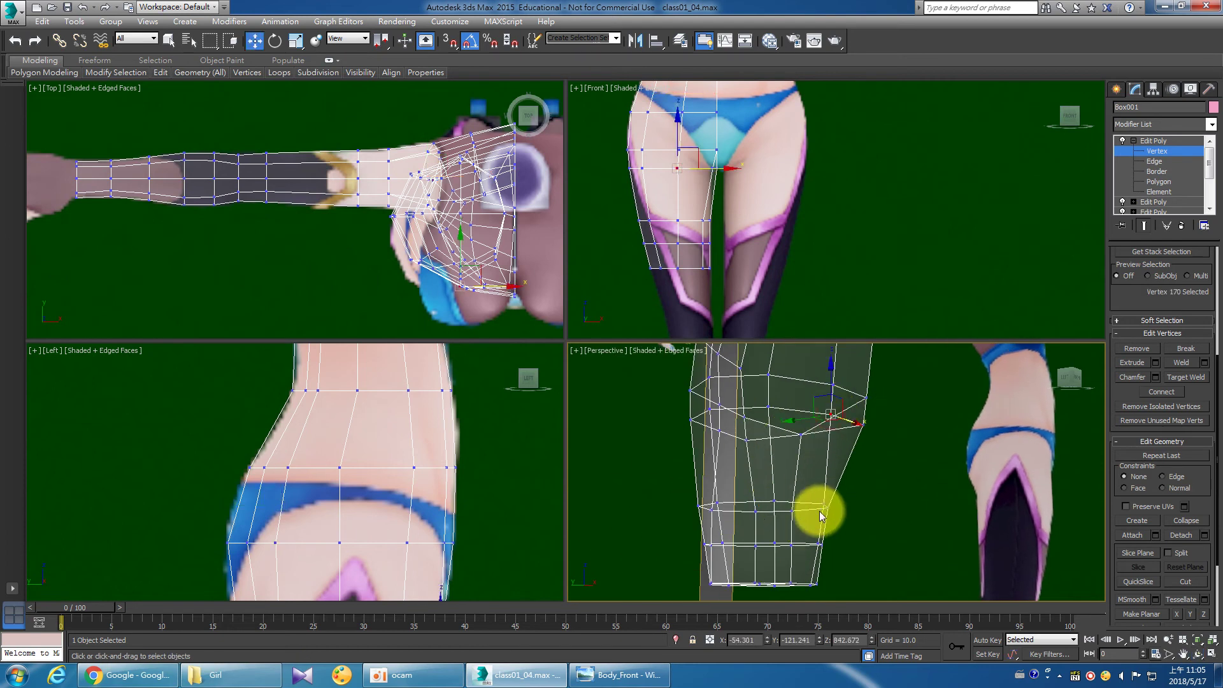
pyautogui.moveTo(836, 526)
pyautogui.keyDown('alt'); pyautogui.mouseDown(button='middle')
pyautogui.moveTo(783, 508)
pyautogui.moveTo(715, 518)
pyautogui.mouseUp(button='middle'); pyautogui.keyUp('alt')
pyautogui.scroll(-3, 518, 456)
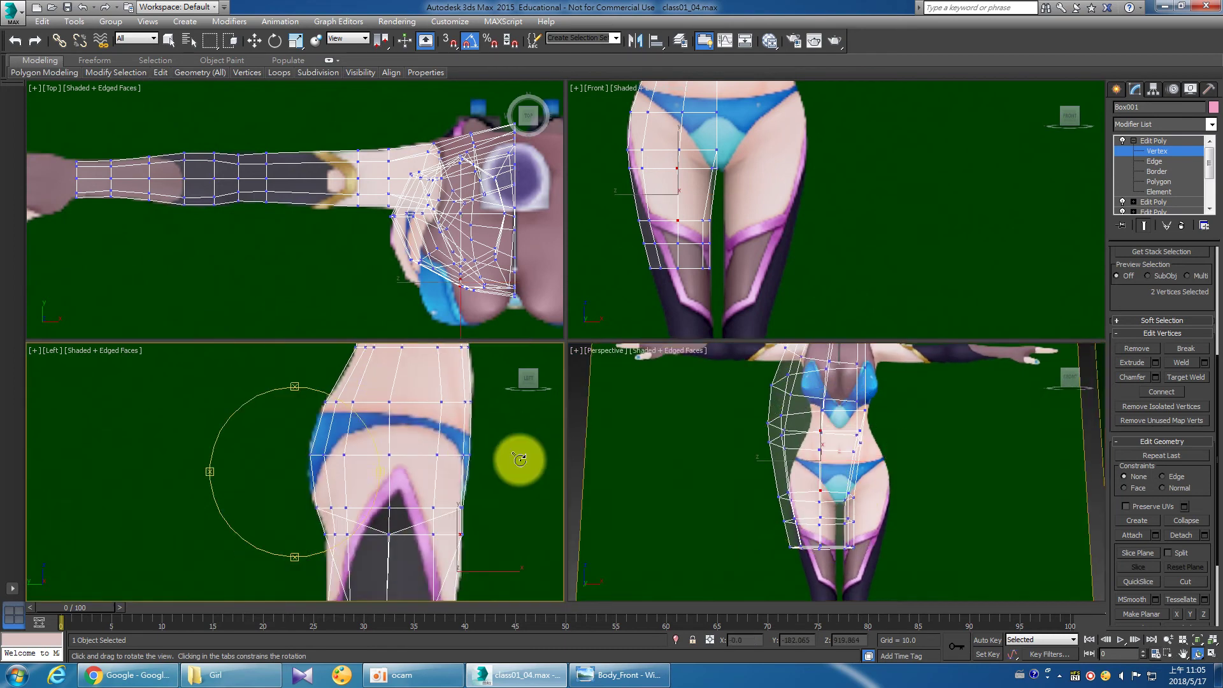
pyautogui.scroll(2, 476, 503)
pyautogui.scroll(2, 476, 503)
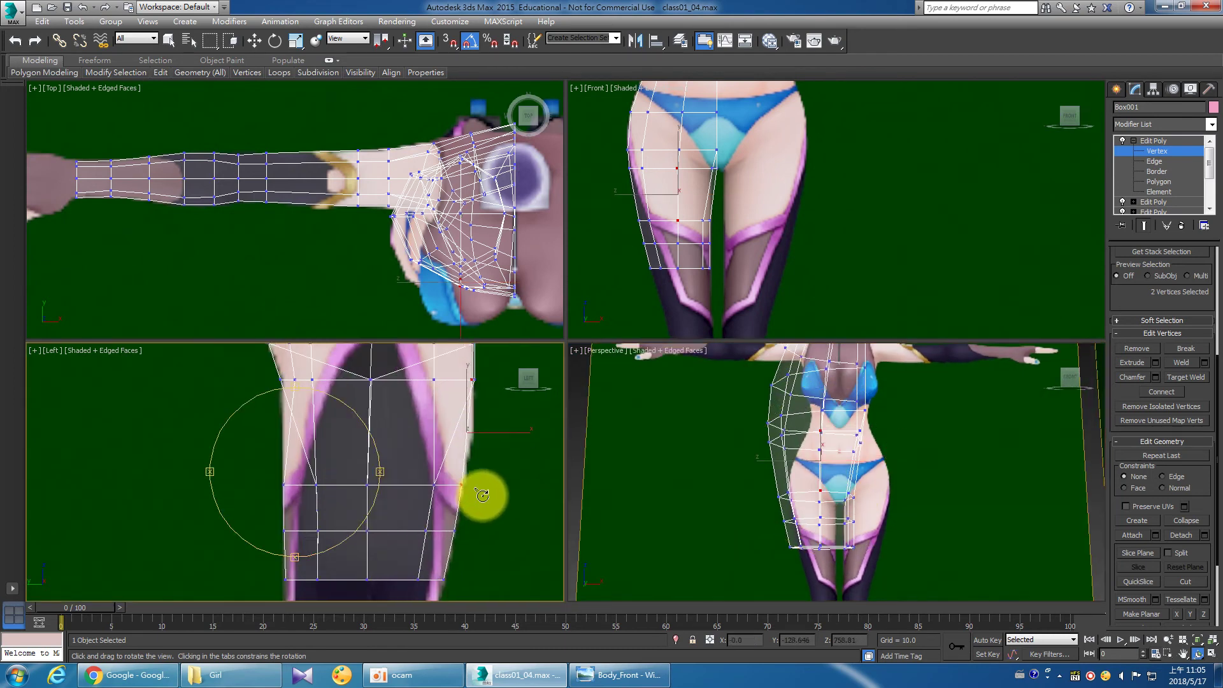
pyautogui.click(828, 497)
pyautogui.moveTo(828, 496)
pyautogui.mouseDown()
pyautogui.moveTo(953, 513)
pyautogui.moveTo(814, 492)
pyautogui.mouseUp()
pyautogui.press('w')
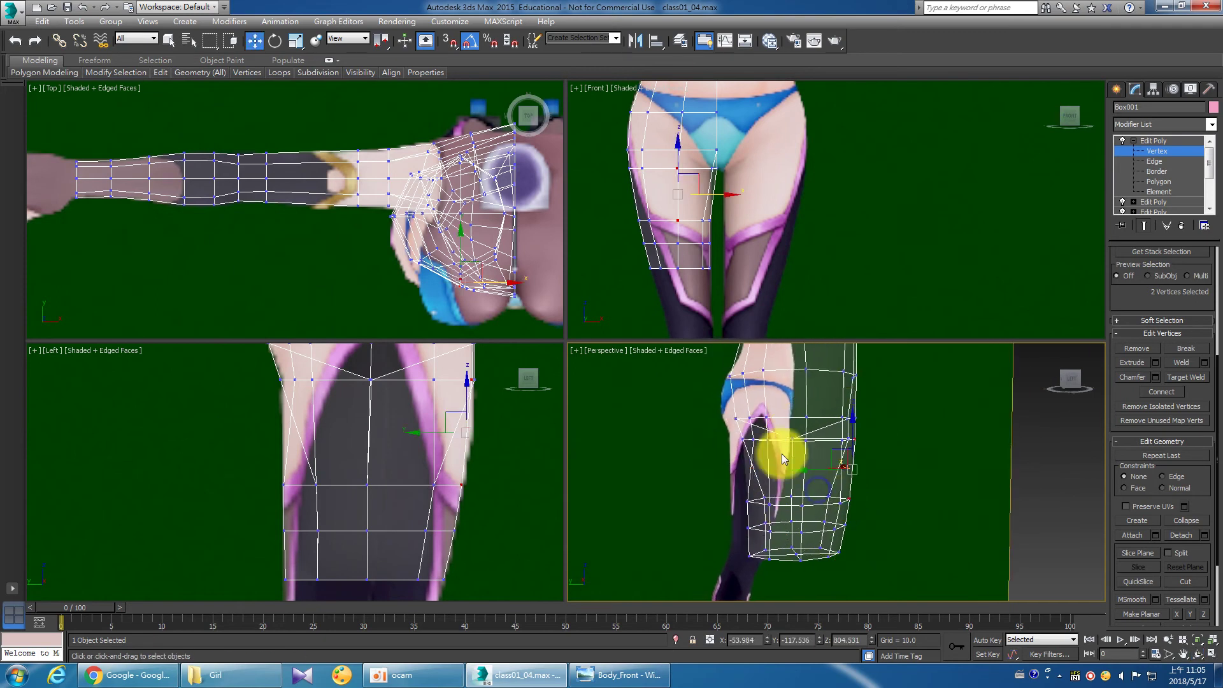
pyautogui.moveTo(446, 466); pyautogui.dragTo(435, 491, button='middle')
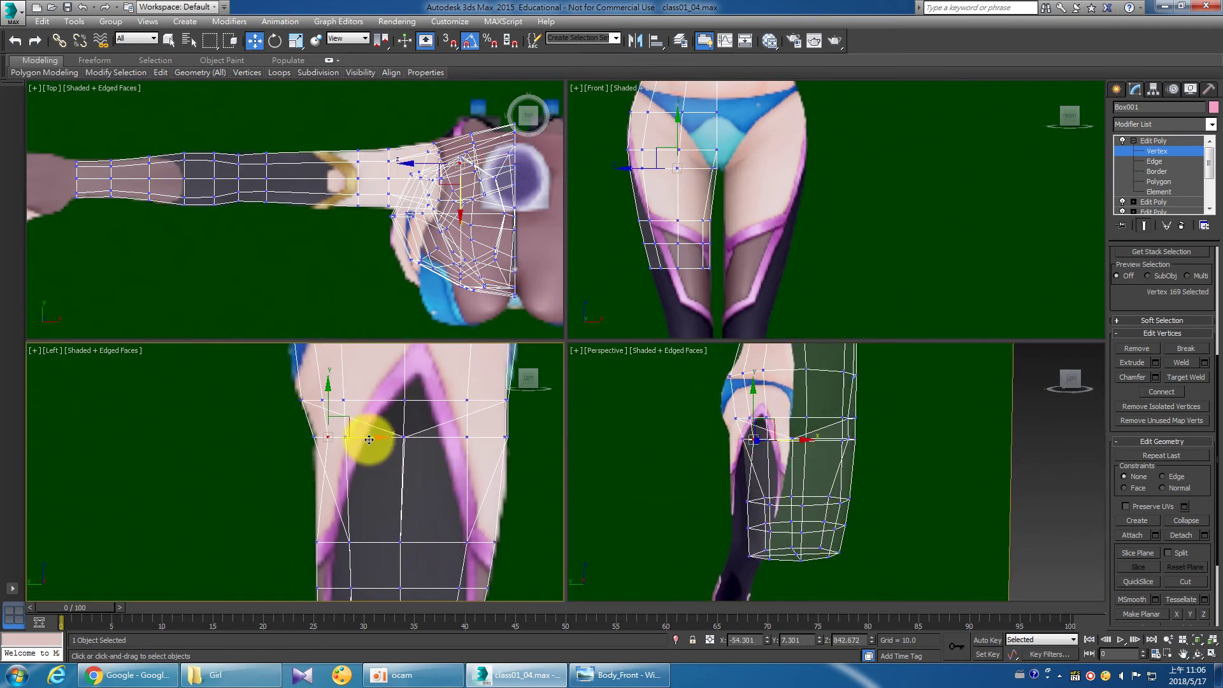
pyautogui.moveTo(355, 441); pyautogui.dragTo(341, 440)
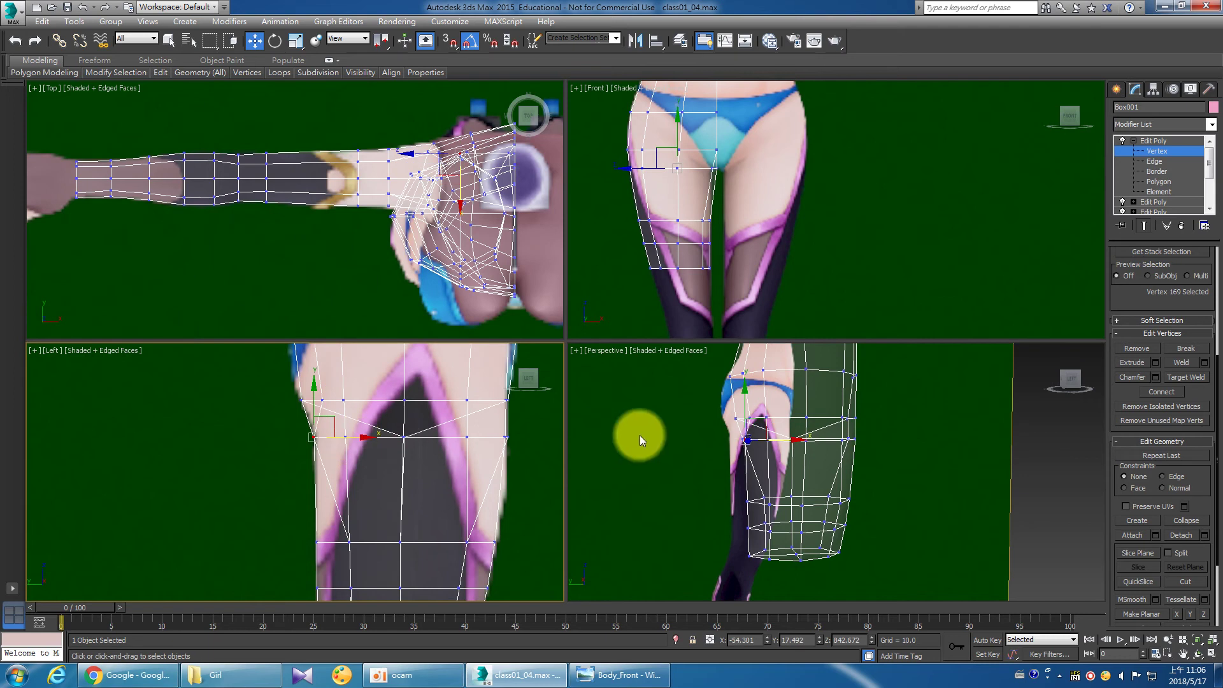
# Select the vertices higher on the hip and frame the hip in the side view.
pyautogui.keyDown('alt'); pyautogui.click(338, 403); pyautogui.keyUp('alt')
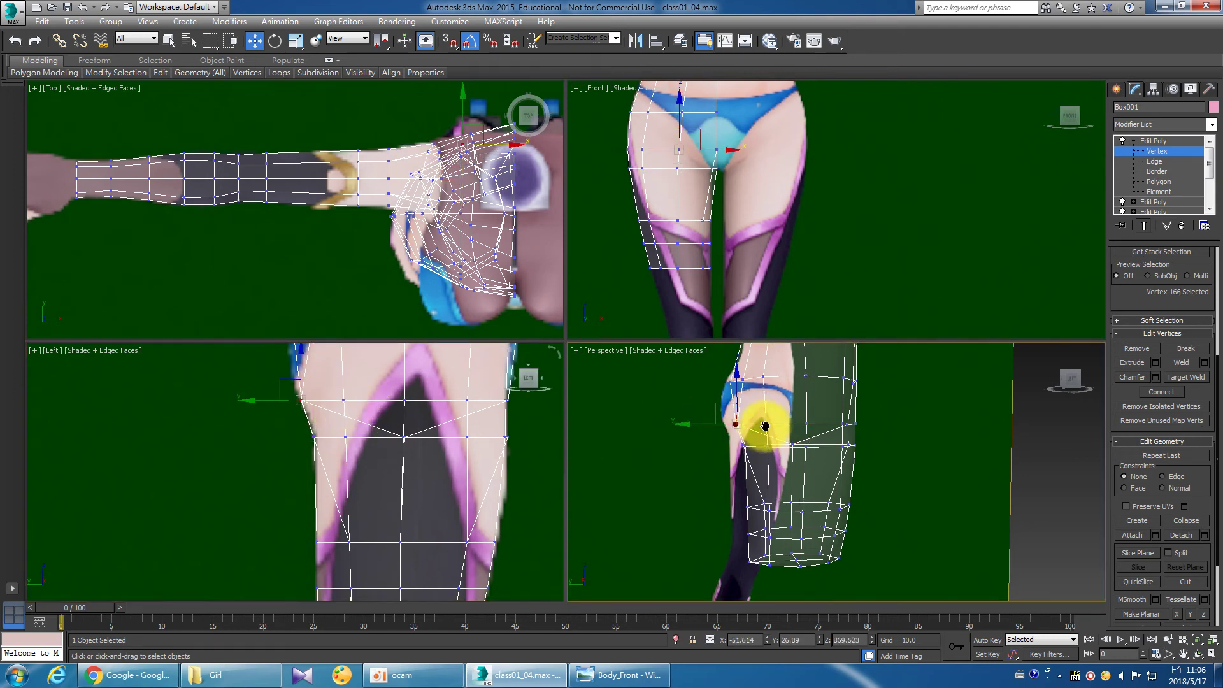
pyautogui.moveTo(758, 445)
pyautogui.keyDown('alt'); pyautogui.mouseDown(button='middle')
pyautogui.moveTo(841, 444)
pyautogui.moveTo(811, 403)
pyautogui.moveTo(794, 415)
pyautogui.mouseUp(button='middle'); pyautogui.keyUp('alt')
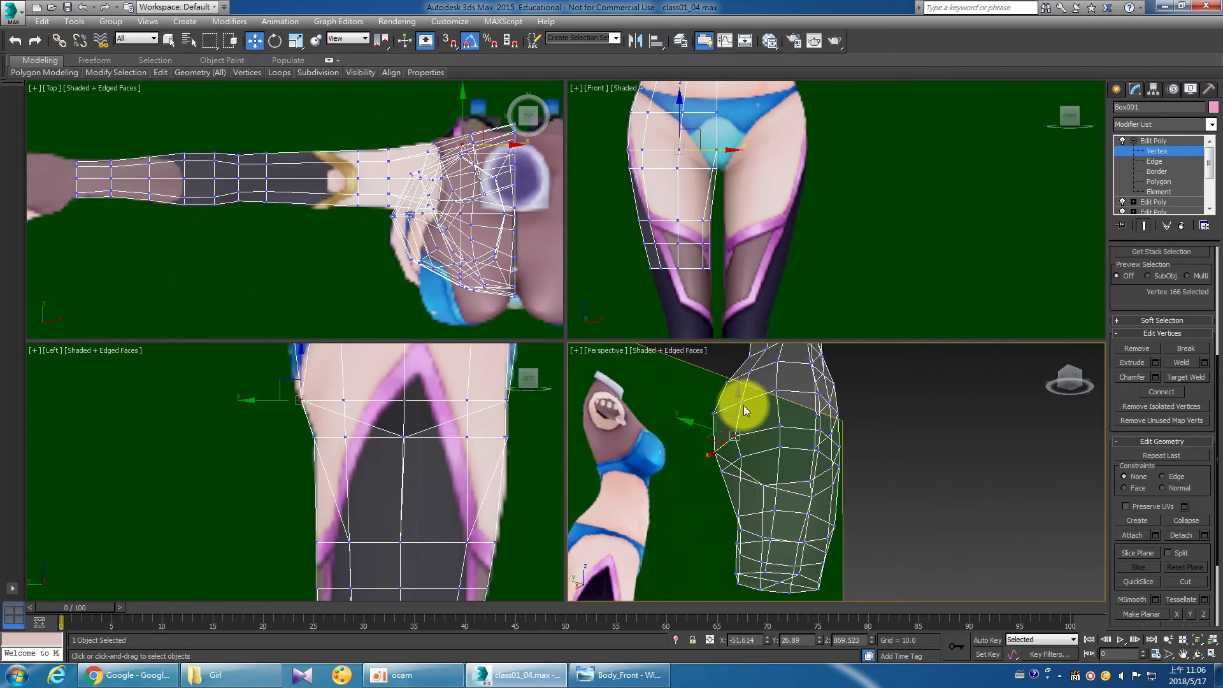
pyautogui.moveTo(361, 401); pyautogui.dragTo(395, 491, button='middle')
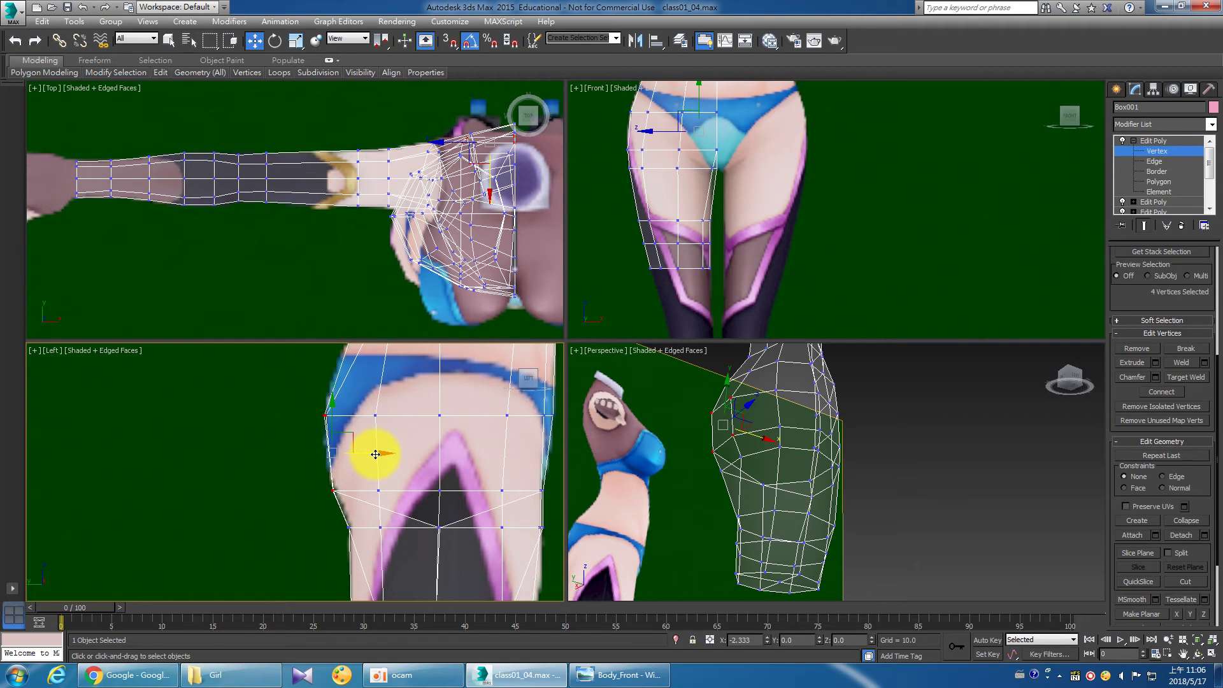
# Pan the side and perspective views along the waist and orbit toward the front.
pyautogui.moveTo(661, 465); pyautogui.dragTo(750, 489, button='middle')
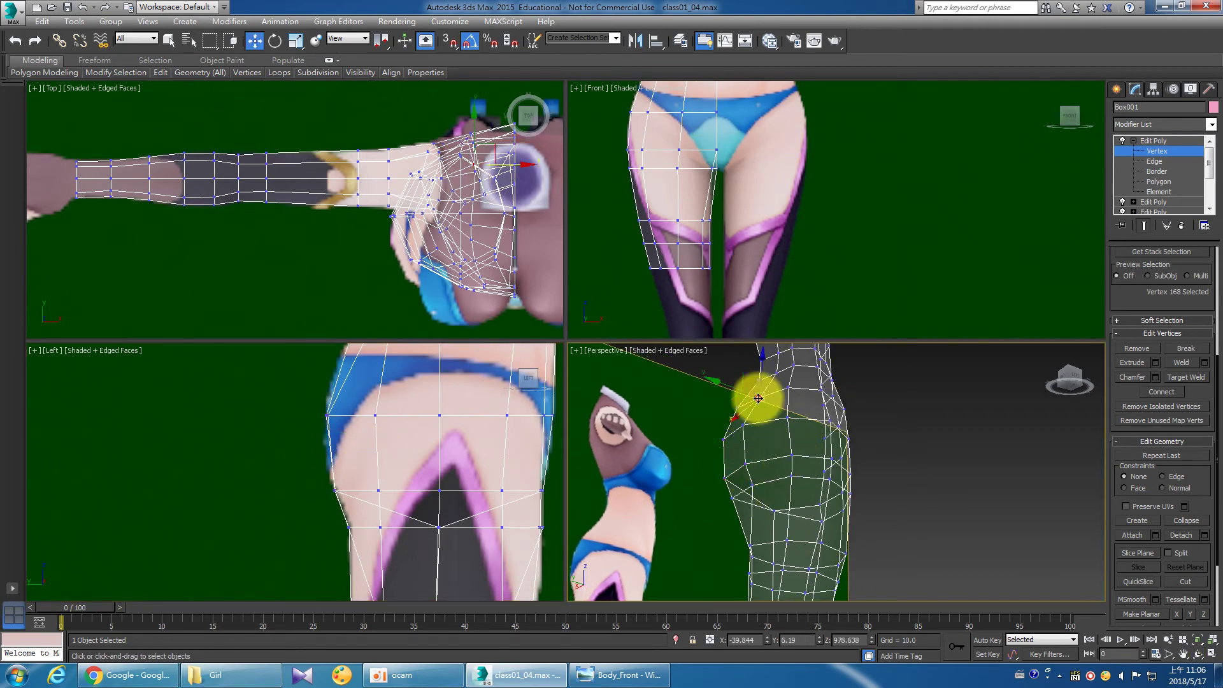
pyautogui.moveTo(463, 469); pyautogui.dragTo(399, 440, button='middle')
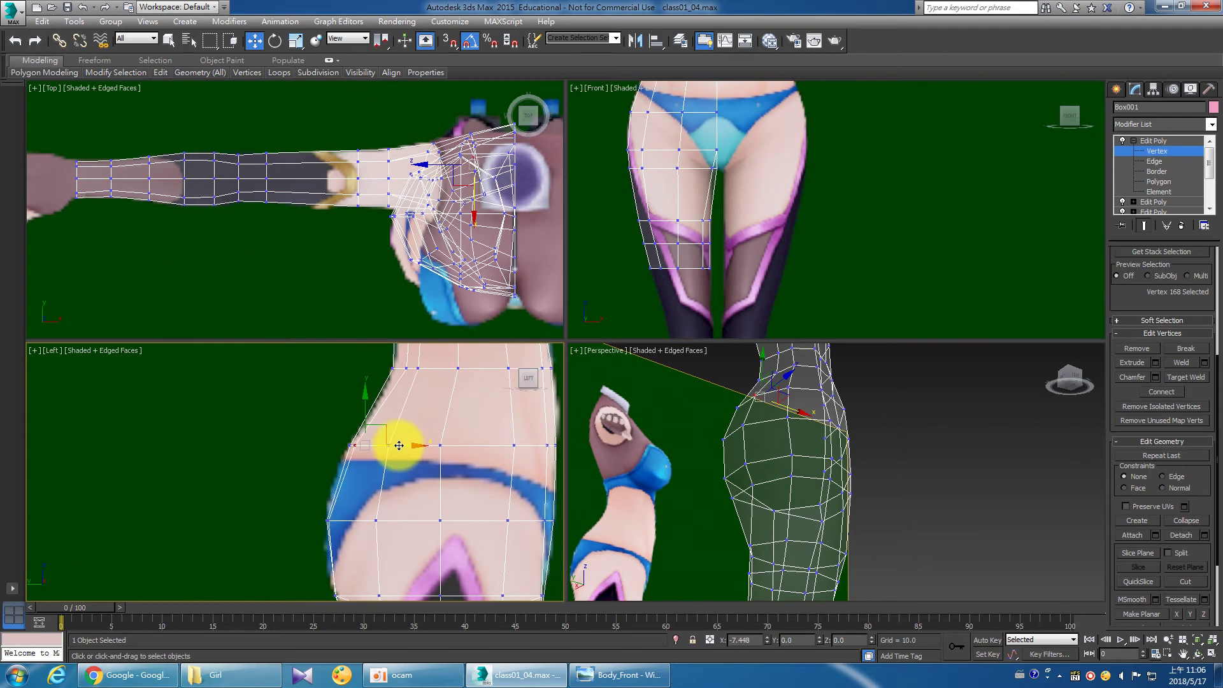
pyautogui.moveTo(857, 384)
pyautogui.mouseDown(button='middle')
pyautogui.moveTo(849, 443)
pyautogui.moveTo(767, 433)
pyautogui.mouseUp(button='middle')
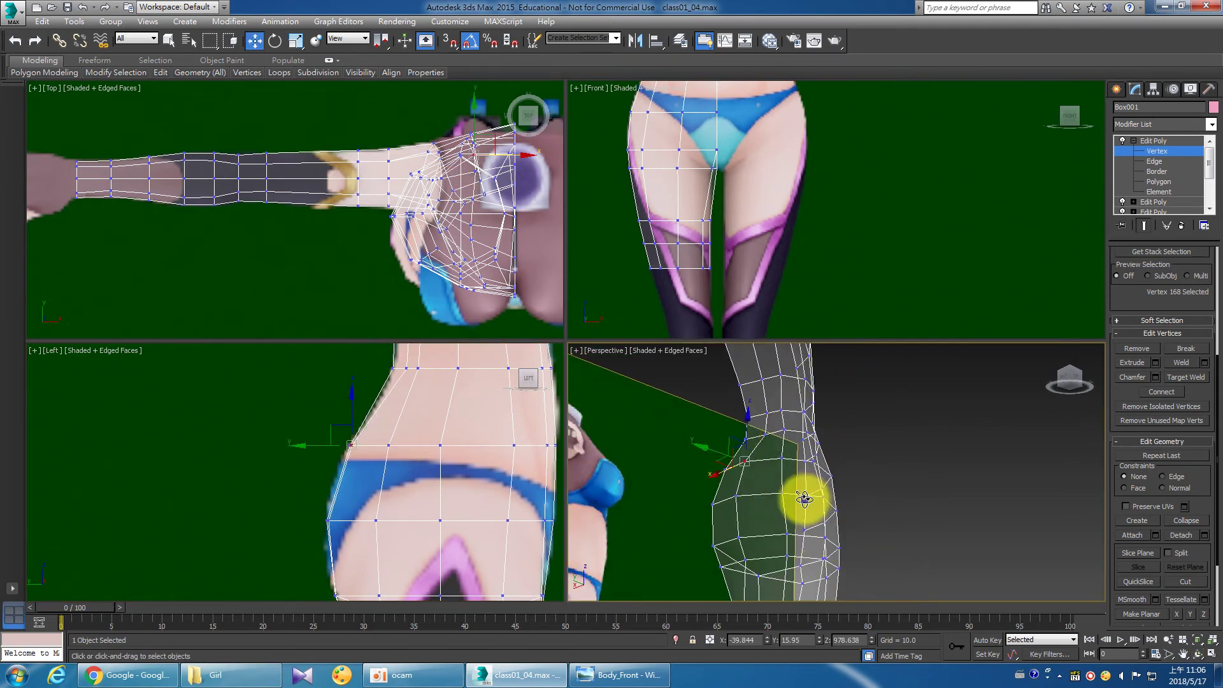
pyautogui.moveTo(478, 421); pyautogui.dragTo(476, 457, button='middle')
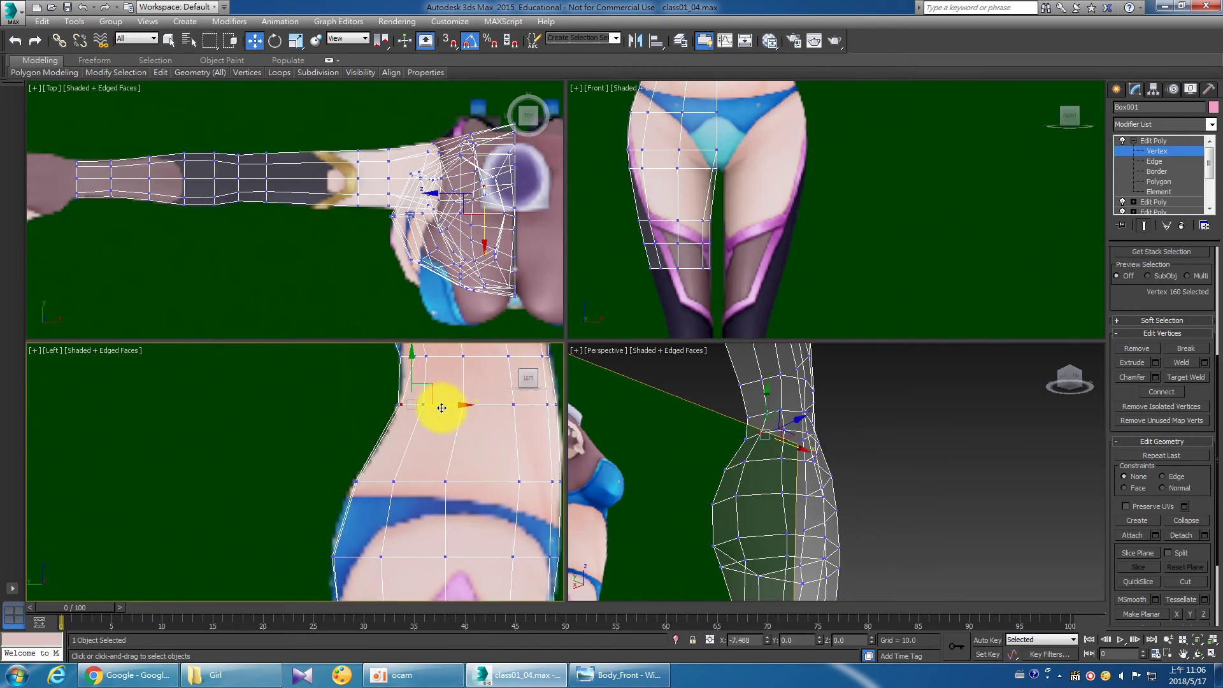
pyautogui.moveTo(594, 442)
pyautogui.keyDown('alt'); pyautogui.mouseDown(button='middle')
pyautogui.moveTo(904, 494)
pyautogui.moveTo(923, 519)
pyautogui.moveTo(732, 521)
pyautogui.moveTo(764, 480)
pyautogui.moveTo(800, 489)
pyautogui.moveTo(794, 467)
pyautogui.moveTo(810, 489)
pyautogui.moveTo(830, 472)
pyautogui.moveTo(857, 487)
pyautogui.moveTo(808, 478)
pyautogui.moveTo(717, 507)
pyautogui.mouseUp(button='middle'); pyautogui.keyUp('alt')
pyautogui.moveTo(717, 507)
pyautogui.mouseDown()
pyautogui.moveTo(792, 505)
pyautogui.moveTo(1119, 622)
pyautogui.mouseUp()
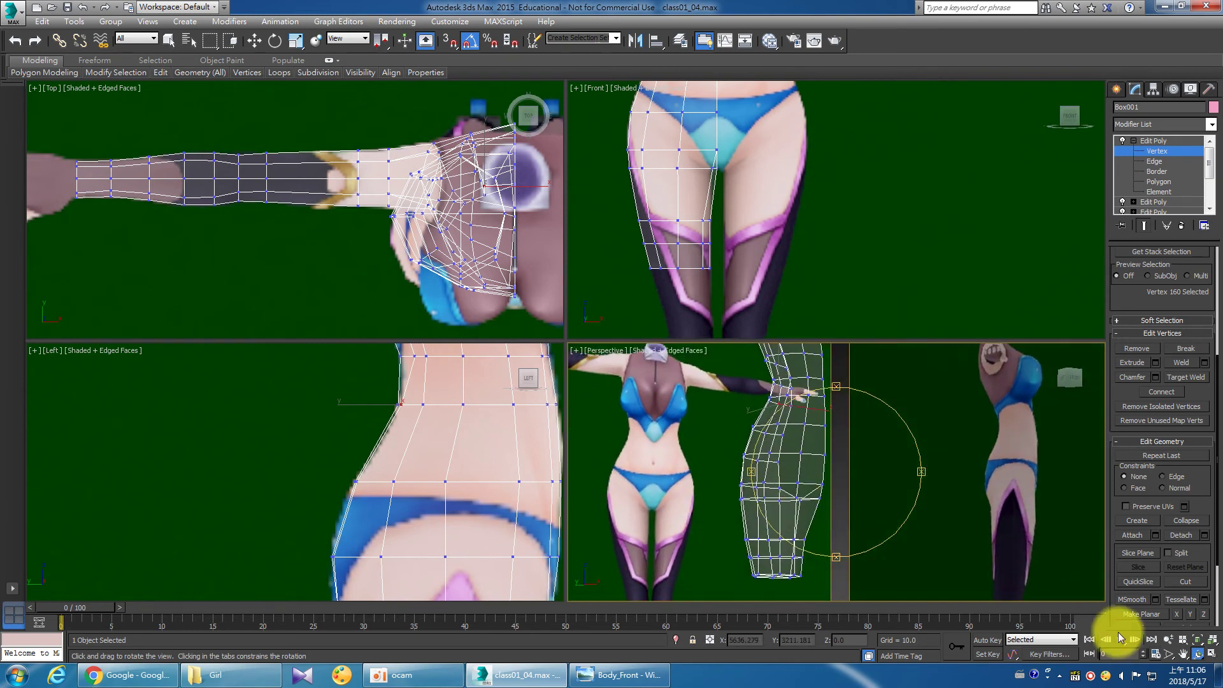
# Orbit the maximized Perspective view around the leg, then restore four views and zoom in.
pyautogui.click(1209, 654)
pyautogui.moveTo(628, 451)
pyautogui.mouseDown()
pyautogui.moveTo(445, 404)
pyautogui.moveTo(527, 426)
pyautogui.moveTo(717, 429)
pyautogui.moveTo(458, 441)
pyautogui.moveTo(508, 448)
pyautogui.mouseUp()
pyautogui.rightClick(508, 448)
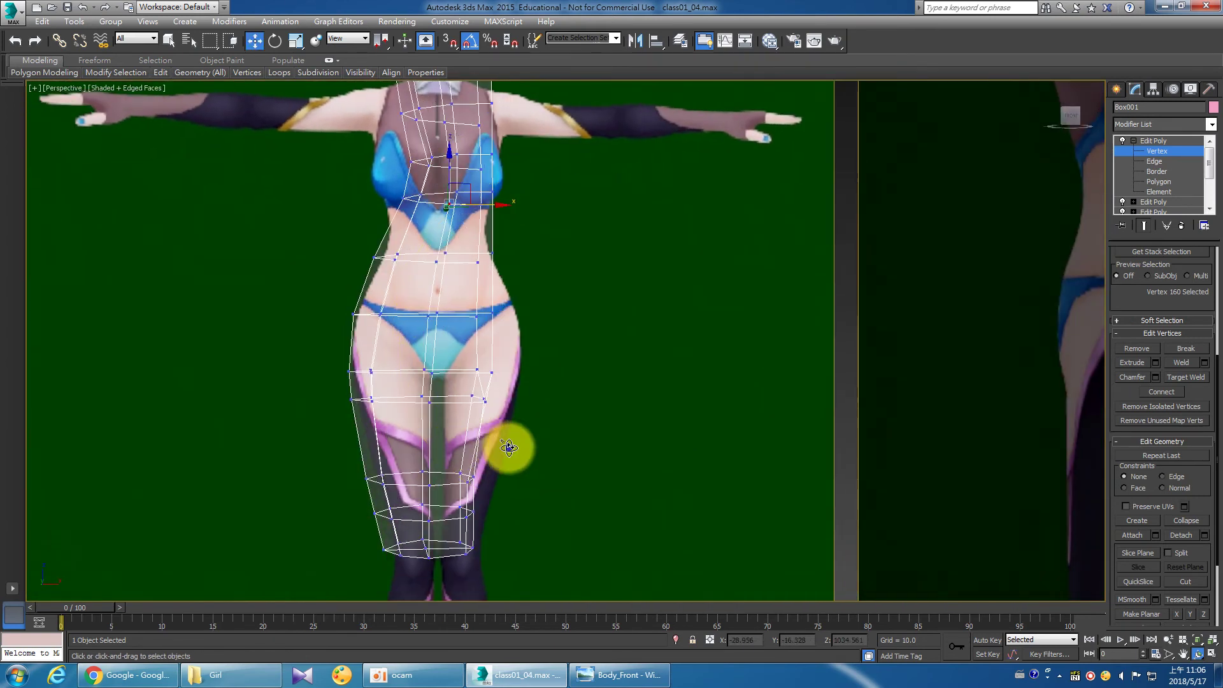
pyautogui.click(1212, 654)
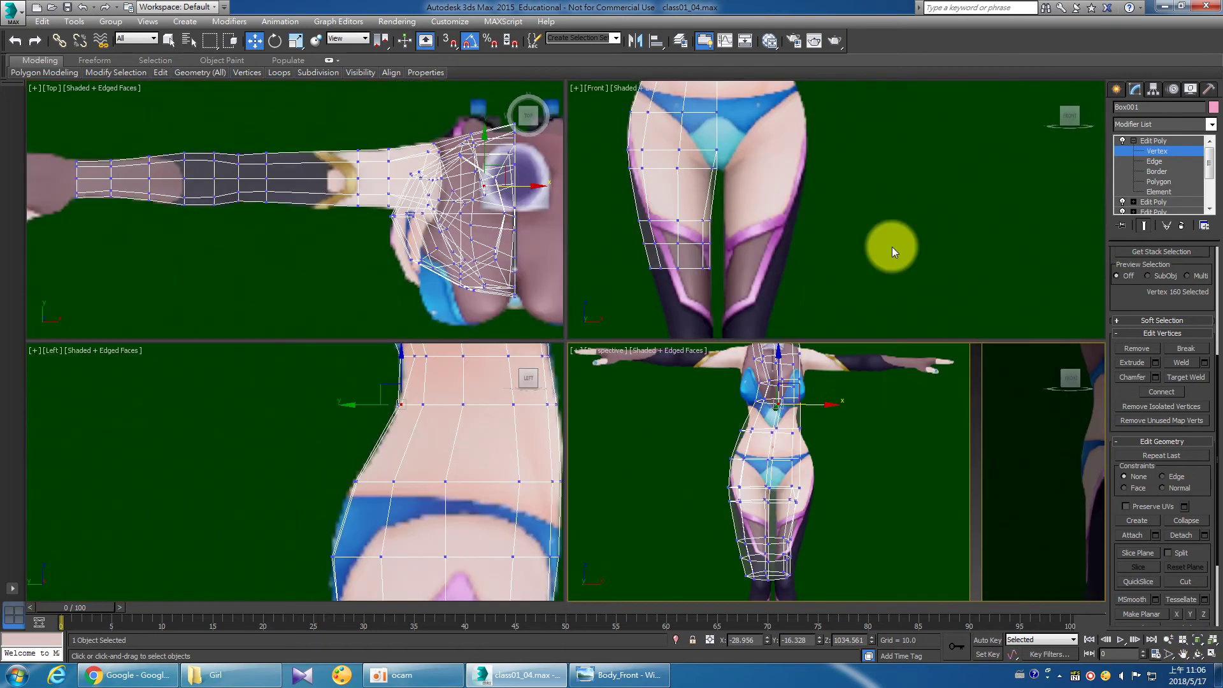
pyautogui.scroll(3, 725, 196)
pyautogui.scroll(3, 642, 182)
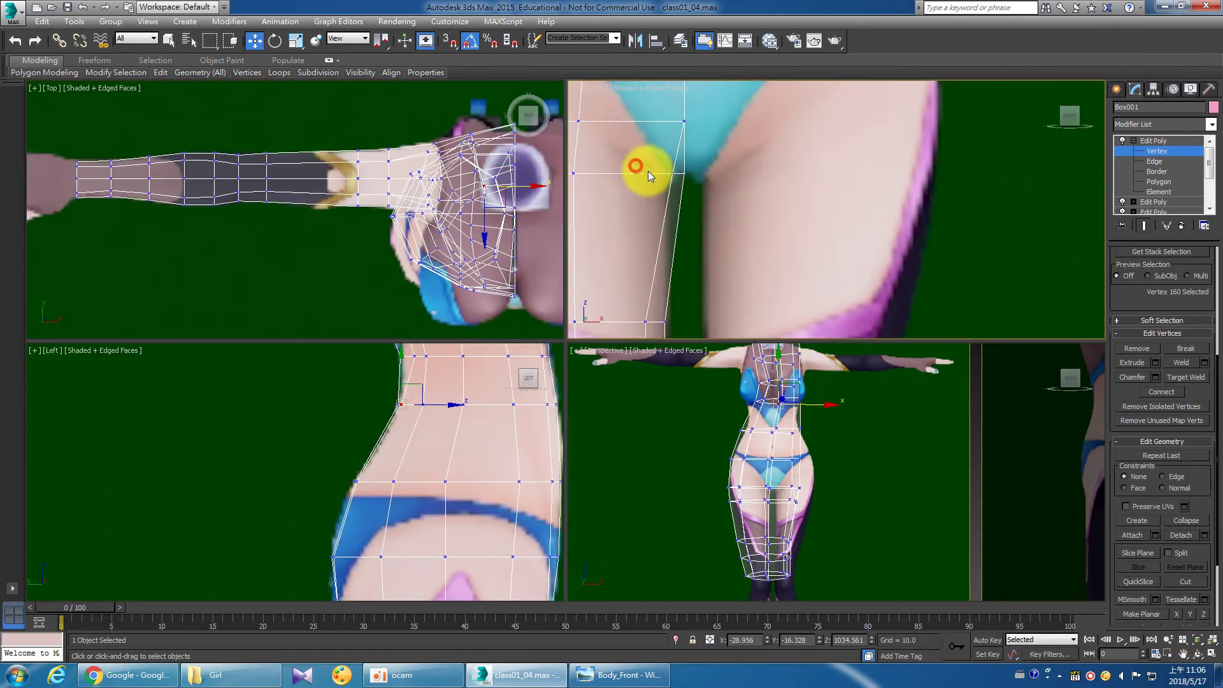
pyautogui.keyDown('alt'); pyautogui.moveTo(835, 410); pyautogui.dragTo(853, 414, button='middle'); pyautogui.keyUp('alt')
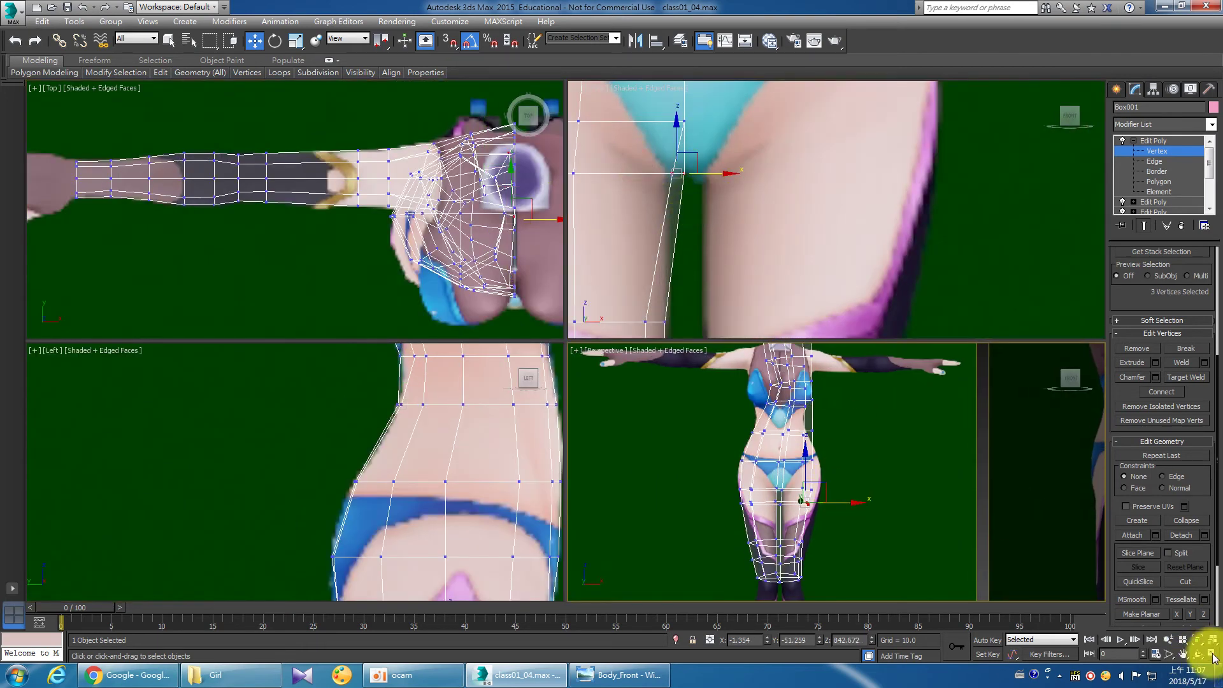
# Compare the mesh with the front reference, then maximize the Front view on the inner thigh.
pyautogui.click(1213, 656)
pyautogui.keyDown('alt'); pyautogui.moveTo(652, 341); pyautogui.dragTo(653, 426, button='middle'); pyautogui.keyUp('alt')
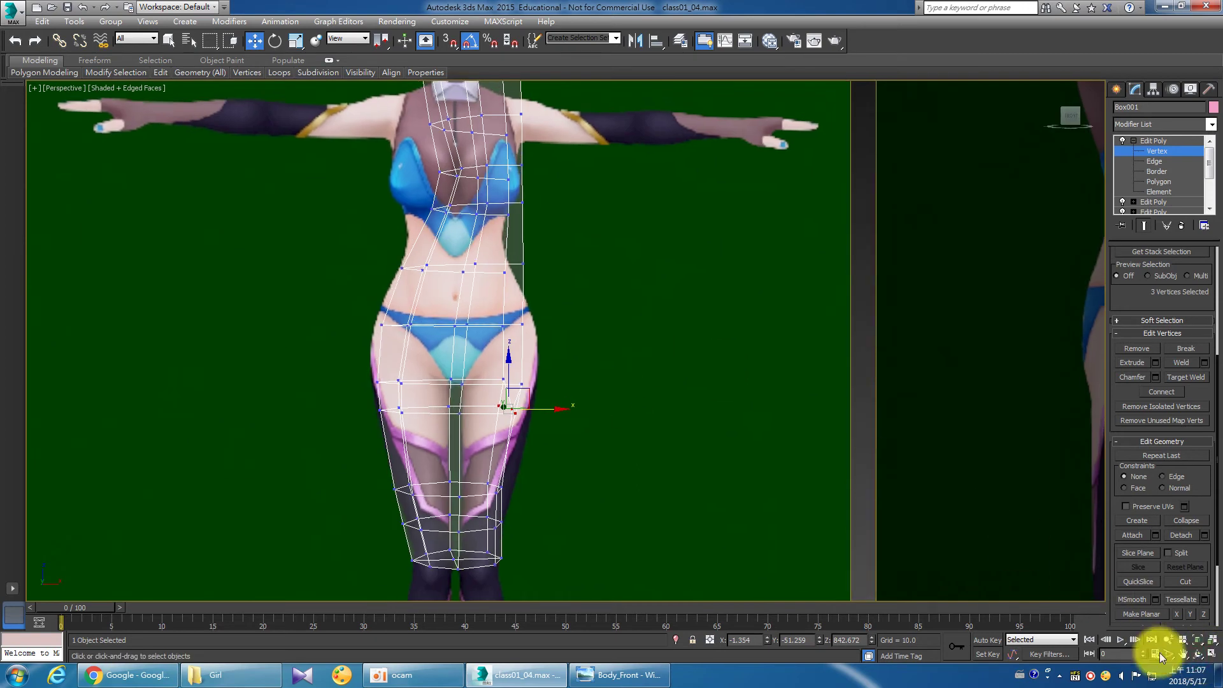
pyautogui.click(1202, 656)
pyautogui.moveTo(609, 384)
pyautogui.mouseDown()
pyautogui.moveTo(565, 373)
pyautogui.moveTo(593, 373)
pyautogui.moveTo(581, 374)
pyautogui.mouseUp()
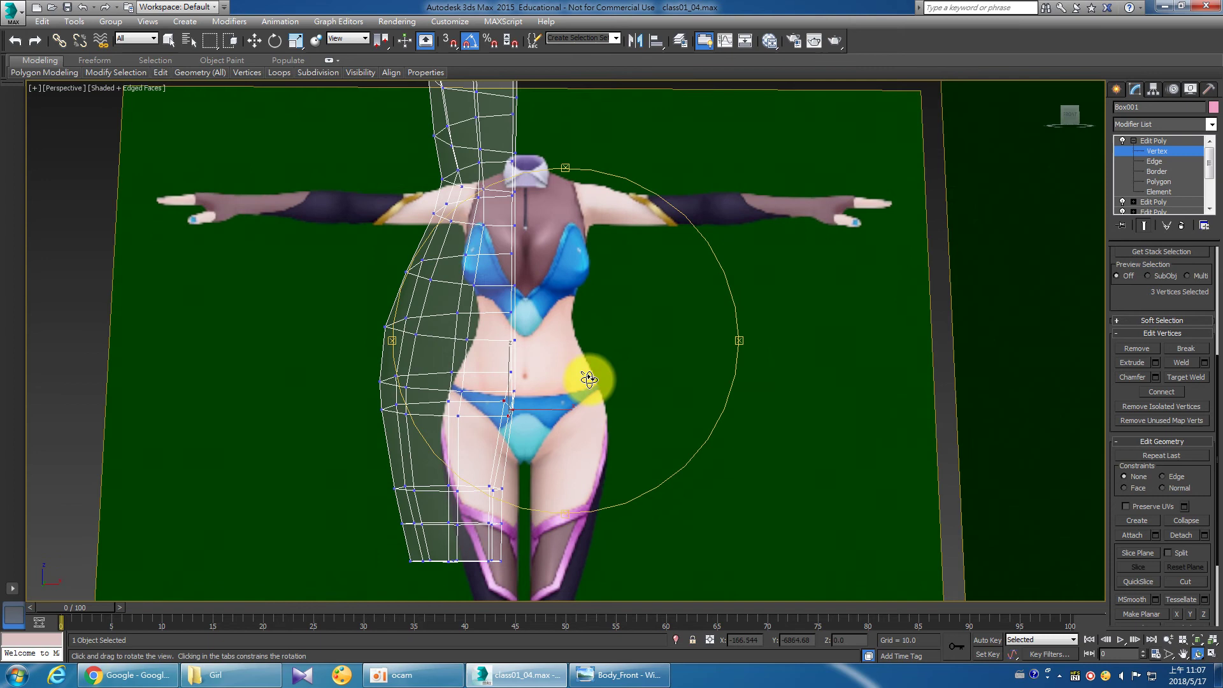
pyautogui.click(1214, 654)
pyautogui.scroll(2, 723, 240)
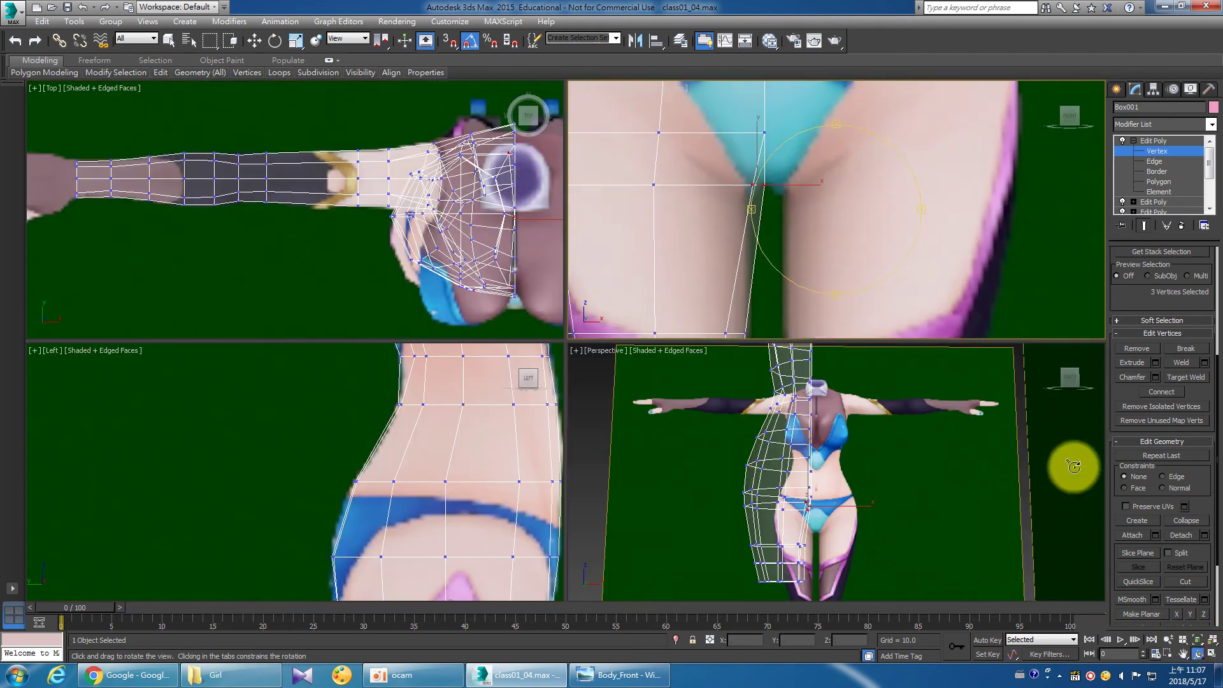
pyautogui.click(1204, 656)
pyautogui.moveTo(560, 312); pyautogui.dragTo(669, 314, button='middle')
pyautogui.scroll(-2, 477, 319)
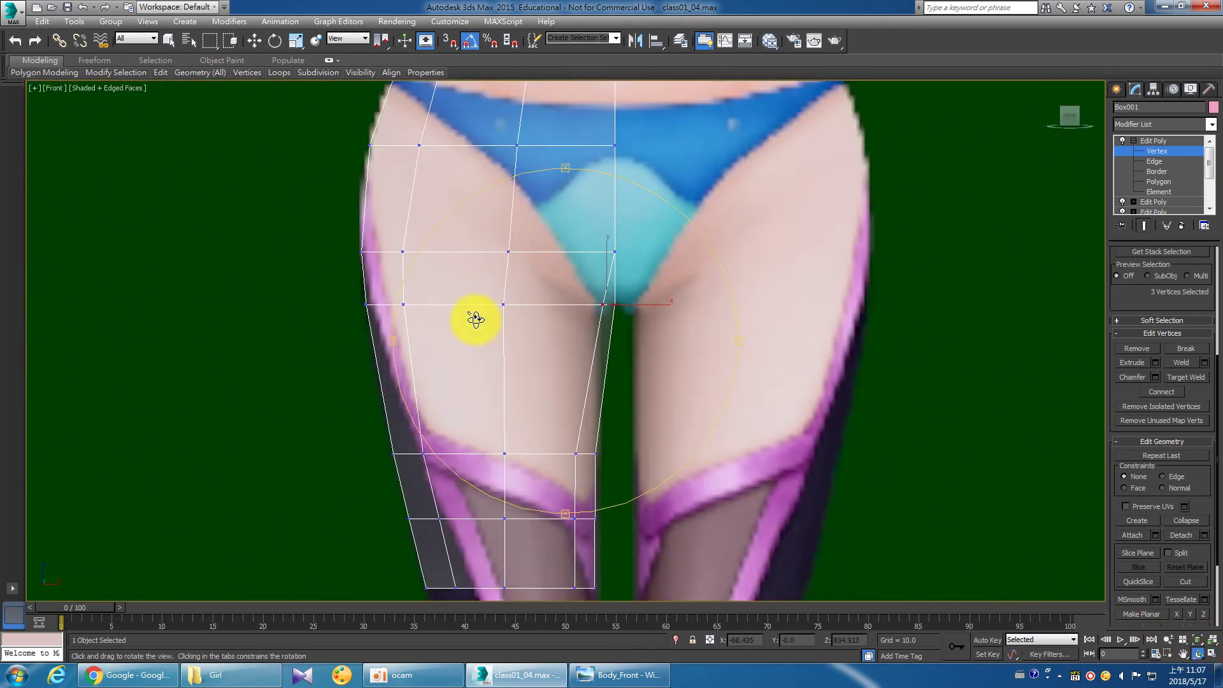
pyautogui.scroll(3, 312, 297)
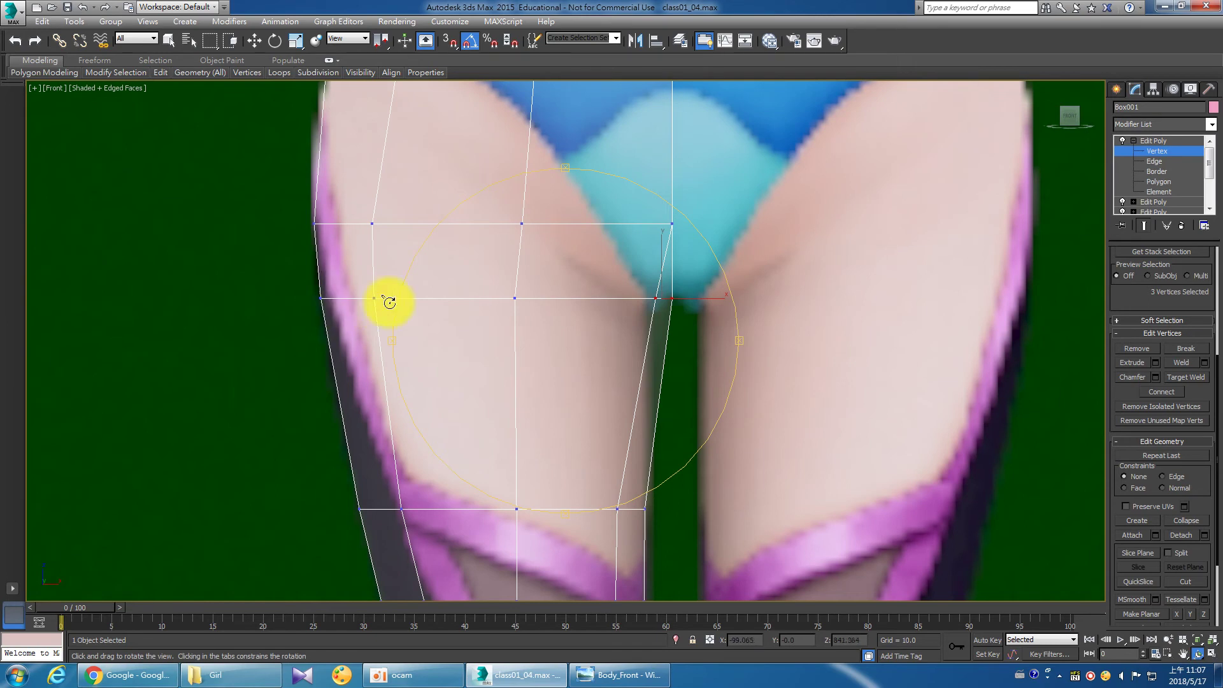
# Pull the crotch vertices left to the thigh edge in the Front view.
pyautogui.press('w')
pyautogui.moveTo(705, 295); pyautogui.dragTo(692, 297)
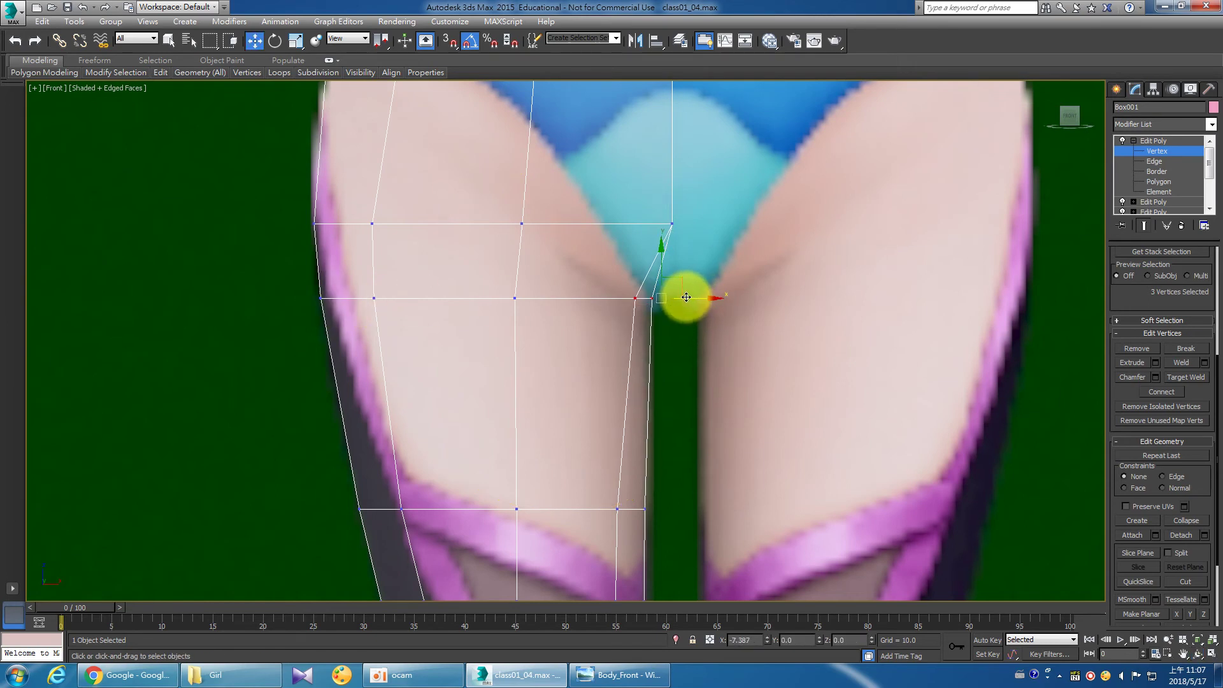
pyautogui.hotkey('ctrl', 'x')
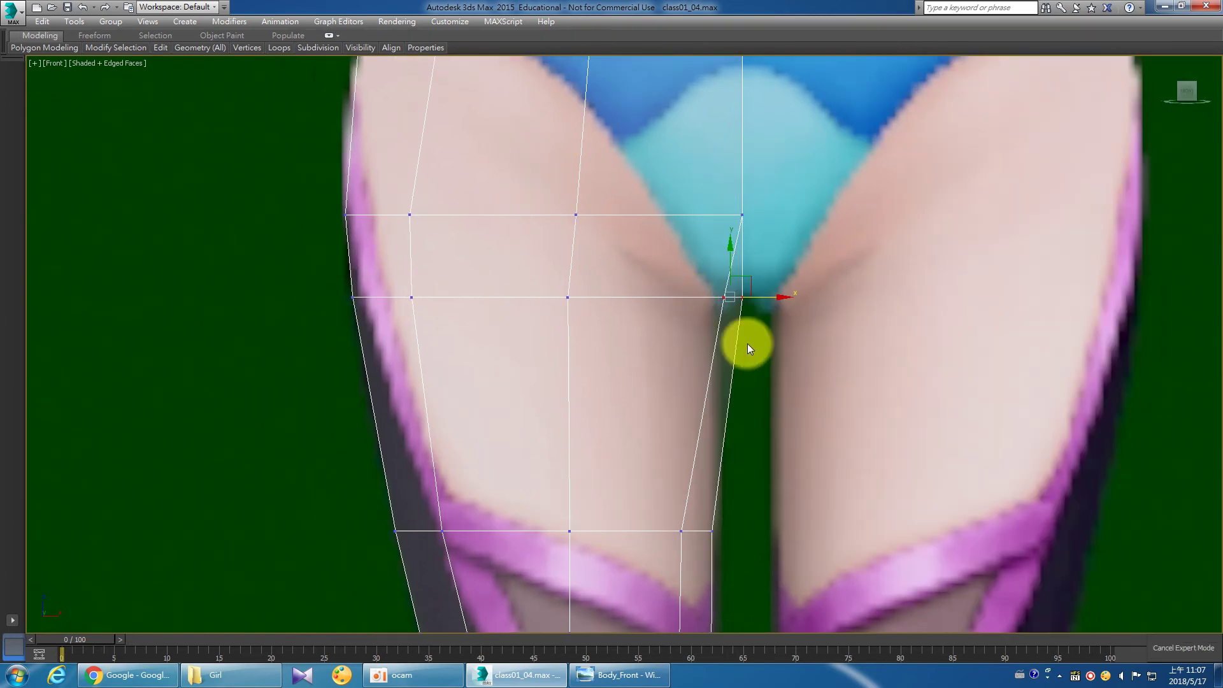
pyautogui.hotkey('ctrl', 'x')
pyautogui.click(691, 325)
# Reselect two inner-thigh vertices and slide them sideways to match the front reference.
pyautogui.click(669, 290)
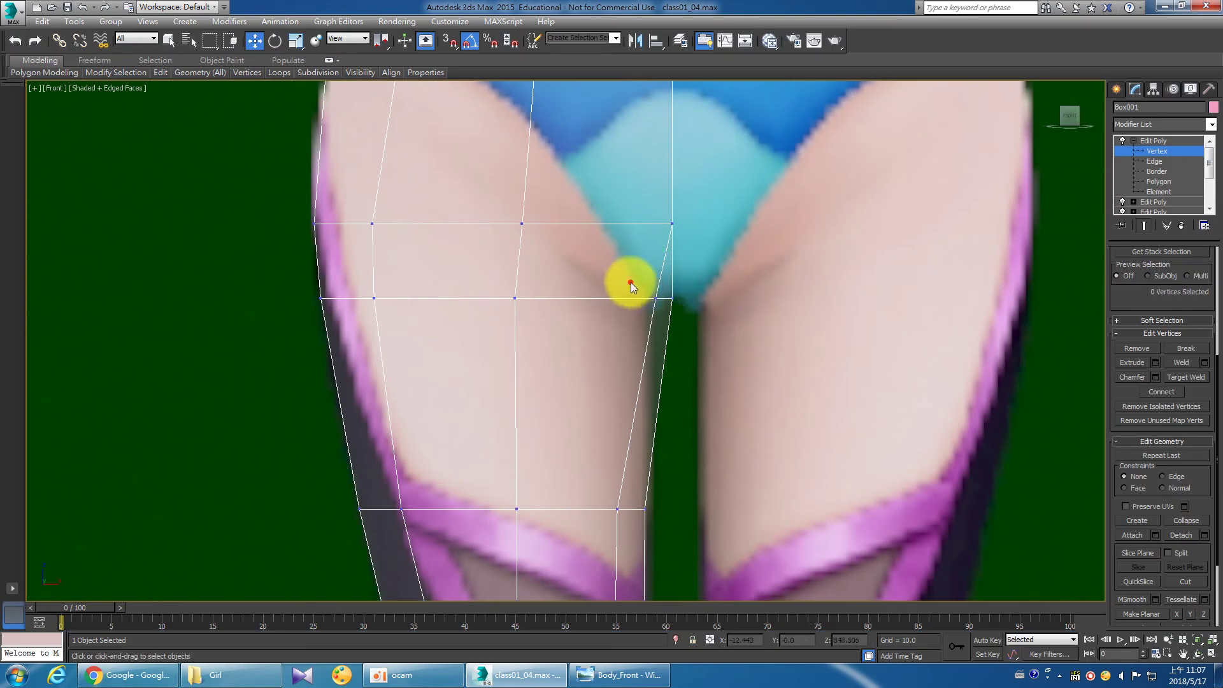
pyautogui.moveTo(666, 330); pyautogui.dragTo(667, 330)
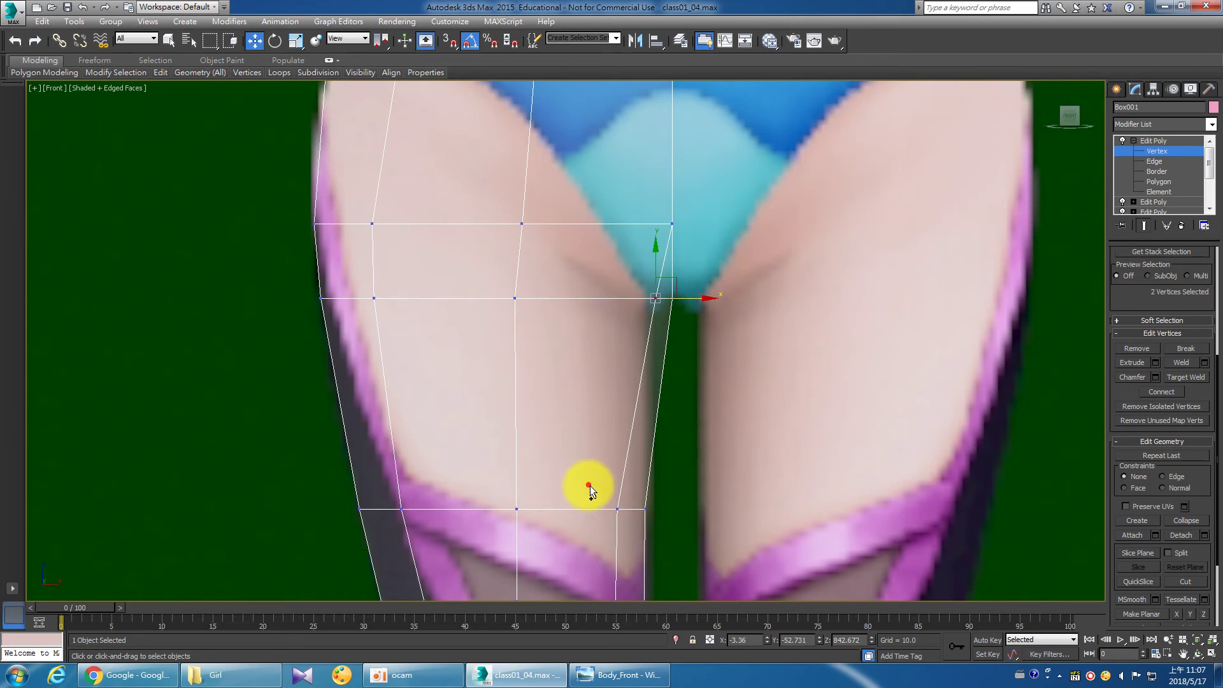
pyautogui.keyDown('ctrl'); pyautogui.moveTo(628, 530); pyautogui.dragTo(629, 532); pyautogui.keyUp('ctrl')
pyautogui.scroll(-1, 630, 532)
pyautogui.scroll(-2, 636, 478)
pyautogui.scroll(1, 625, 353)
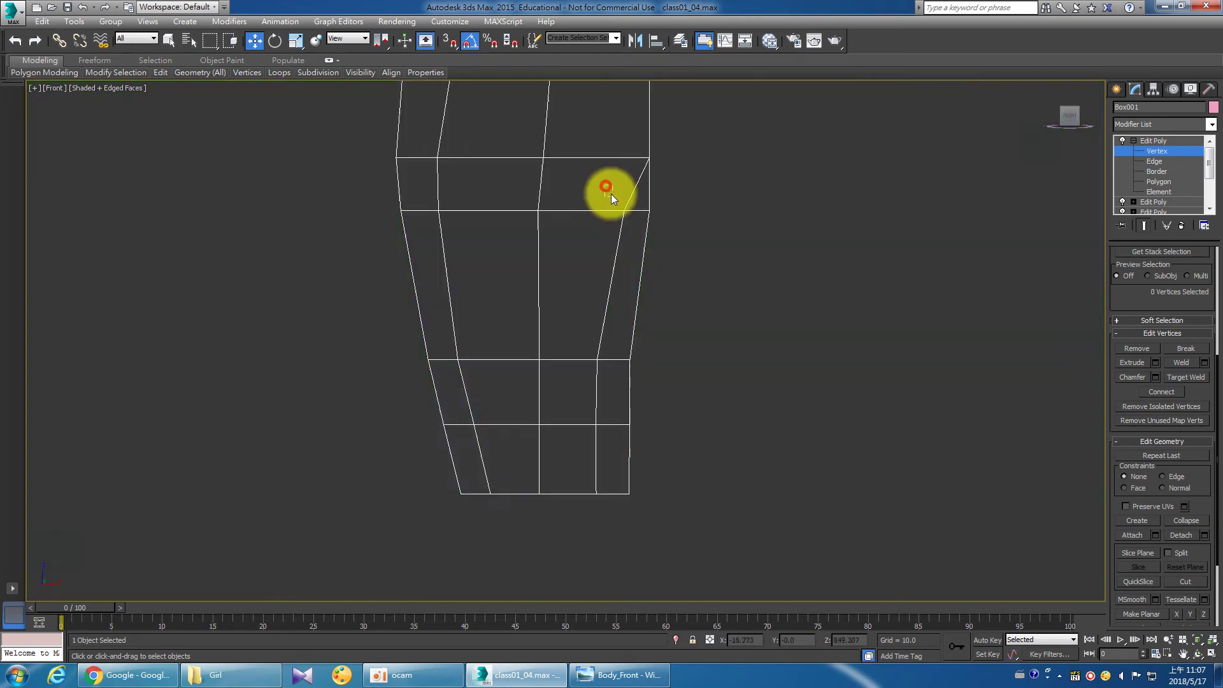
pyautogui.moveTo(606, 191); pyautogui.dragTo(658, 221)
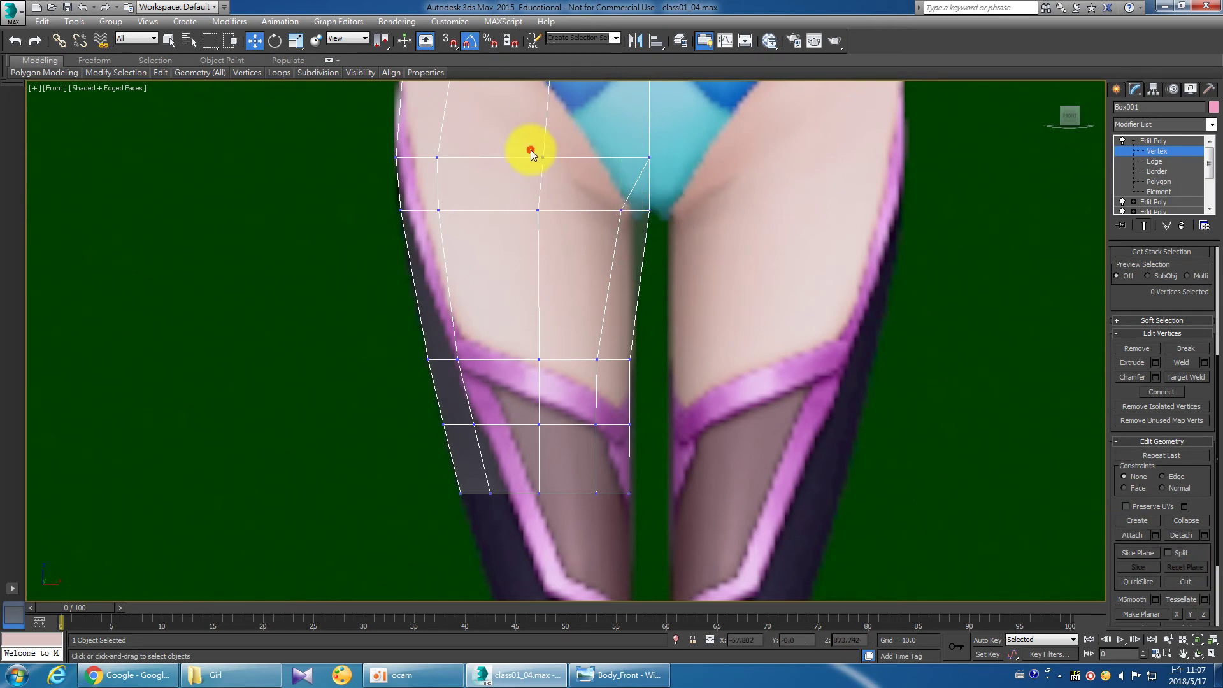
pyautogui.moveTo(585, 158); pyautogui.dragTo(582, 159)
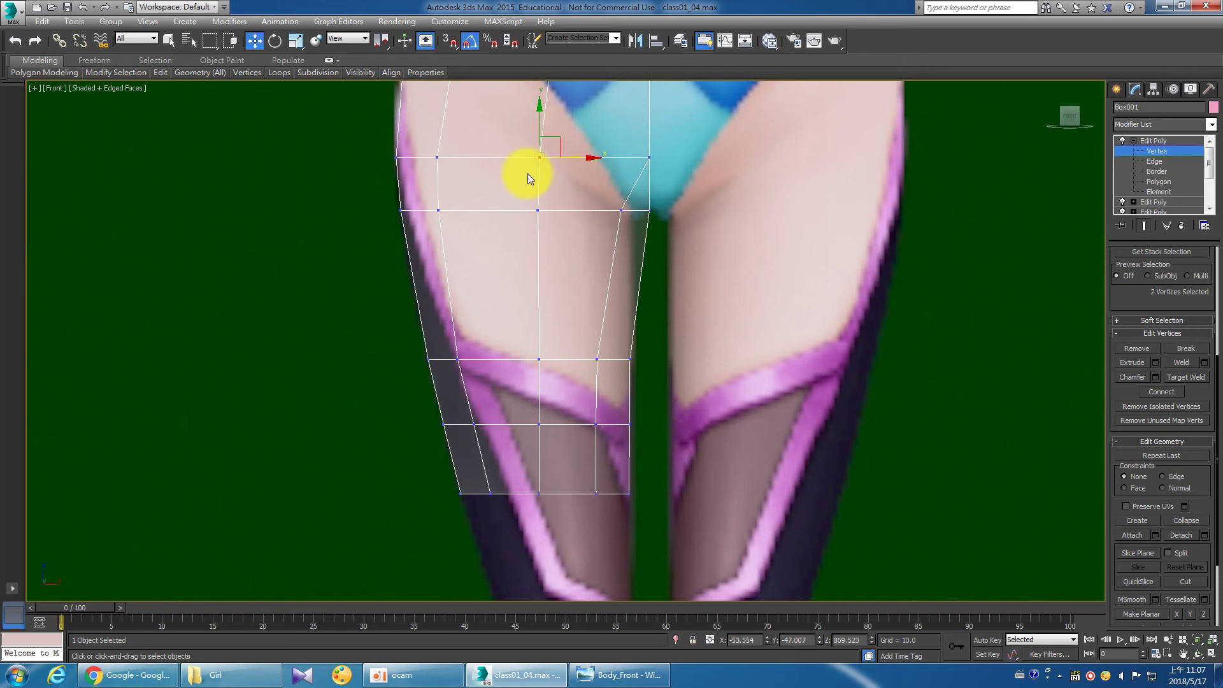
pyautogui.click(1209, 662)
# Deselect the vertices and check the leg in the maximized Front view.
pyautogui.scroll(5, 314, 431)
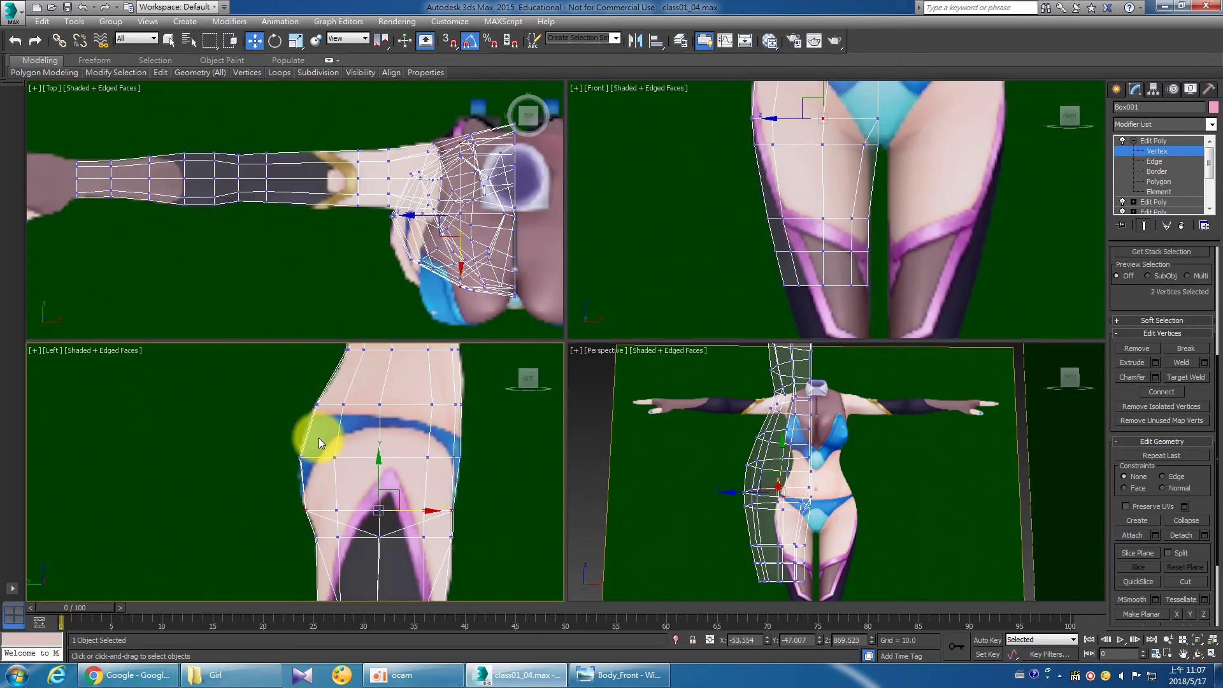
pyautogui.click(833, 311)
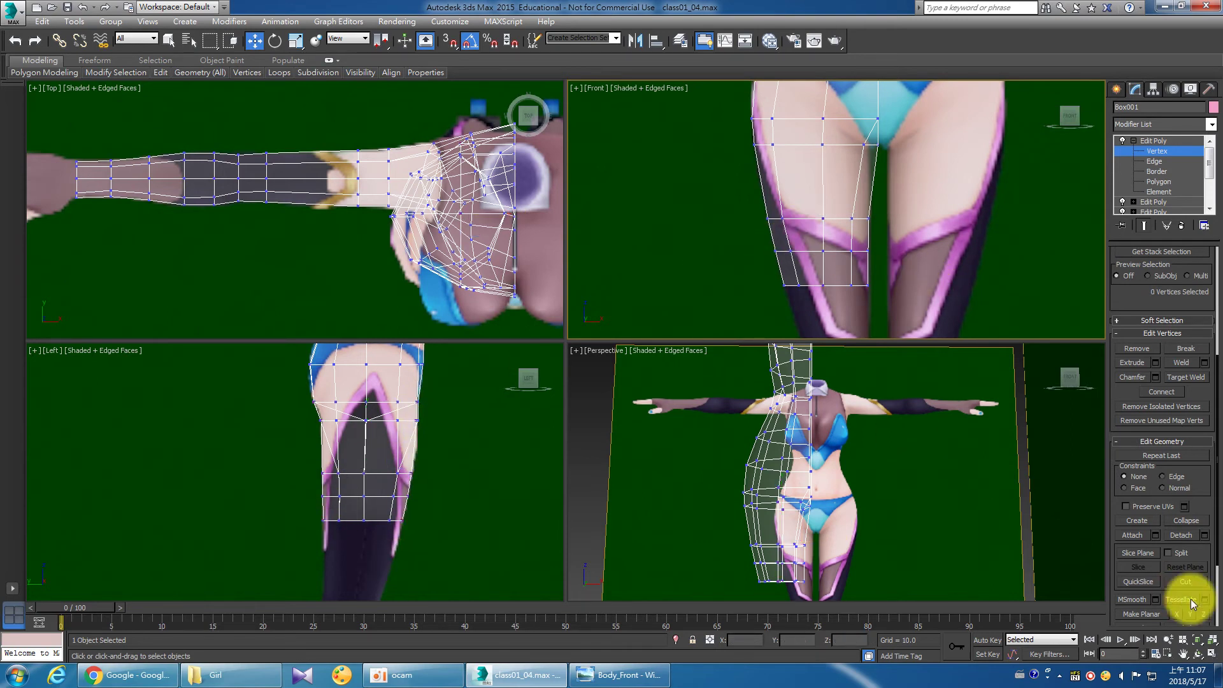
pyautogui.click(1212, 654)
pyautogui.moveTo(554, 347); pyautogui.dragTo(546, 361)
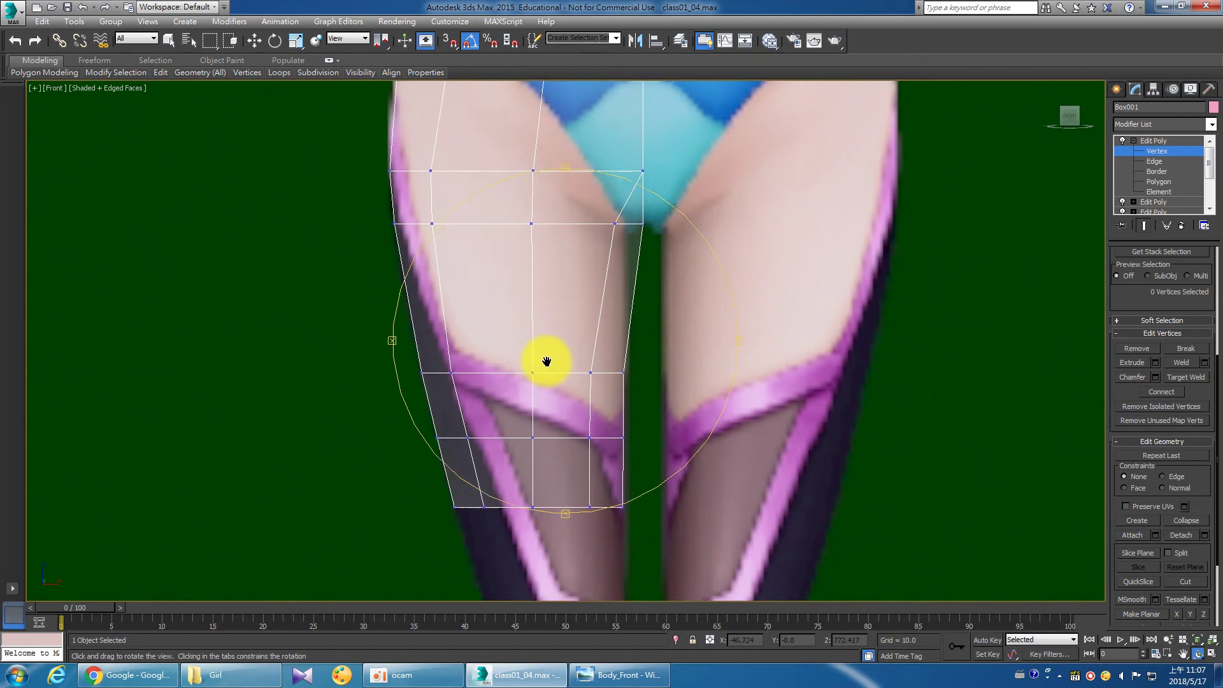
pyautogui.scroll(-3, 545, 361)
pyautogui.click(1212, 654)
# Orbit the maximized Perspective view to inspect the body's side profile and leg.
pyautogui.click(830, 457)
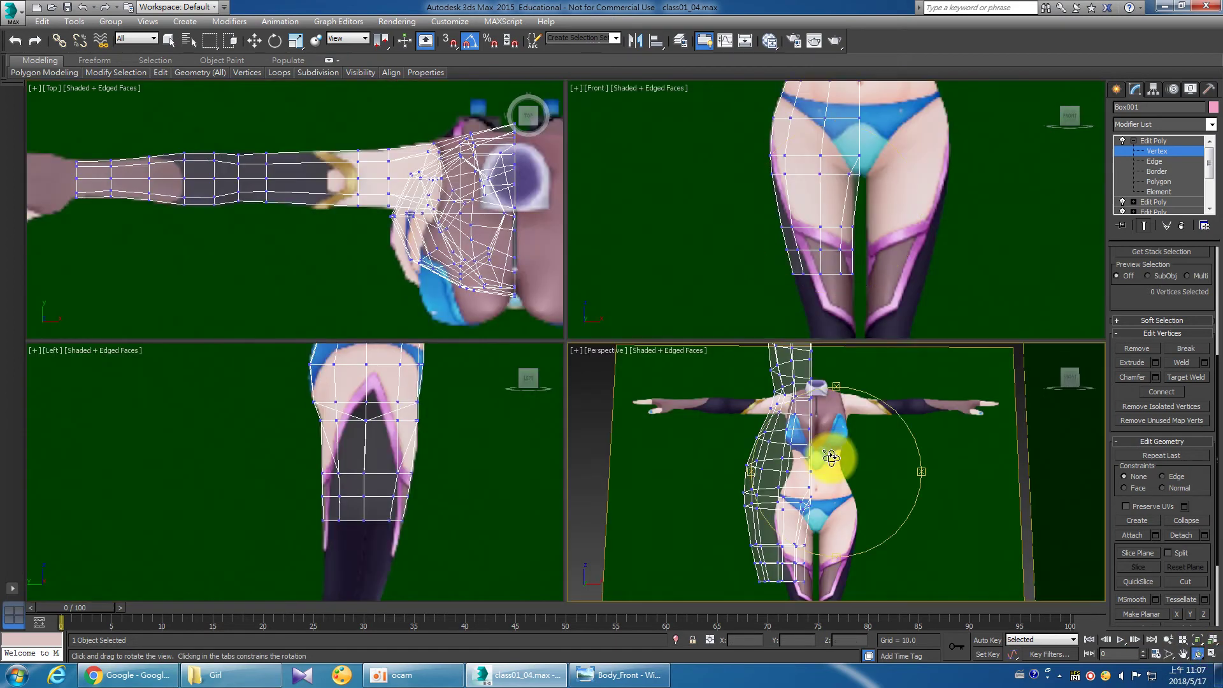
pyautogui.click(1212, 654)
pyautogui.moveTo(598, 411)
pyautogui.mouseDown()
pyautogui.moveTo(587, 403)
pyautogui.moveTo(622, 390)
pyautogui.moveTo(604, 396)
pyautogui.moveTo(588, 379)
pyautogui.moveTo(594, 350)
pyautogui.moveTo(614, 342)
pyautogui.moveTo(600, 330)
pyautogui.moveTo(583, 358)
pyautogui.moveTo(546, 368)
pyautogui.moveTo(565, 391)
pyautogui.moveTo(651, 423)
pyautogui.moveTo(614, 412)
pyautogui.moveTo(603, 426)
pyautogui.moveTo(598, 403)
pyautogui.moveTo(546, 428)
pyautogui.moveTo(606, 445)
pyautogui.moveTo(578, 405)
pyautogui.mouseUp()
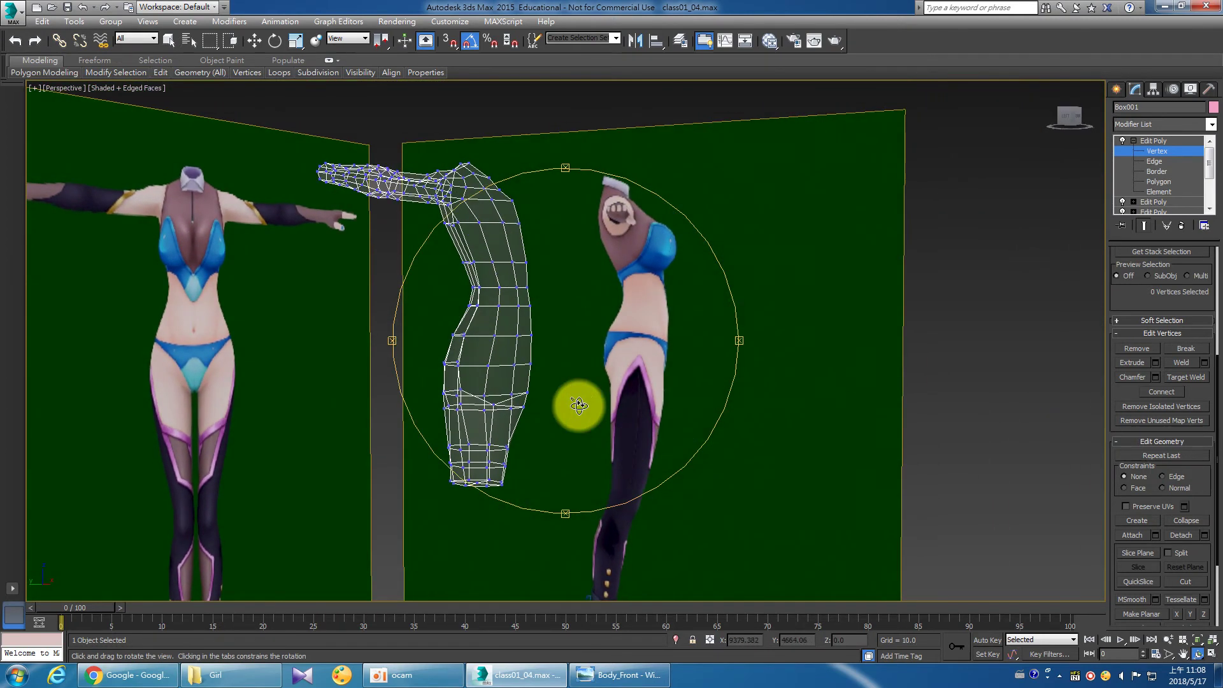
pyautogui.moveTo(513, 233); pyautogui.dragTo(557, 370)
pyautogui.moveTo(592, 375)
pyautogui.mouseDown()
pyautogui.moveTo(624, 366)
pyautogui.moveTo(408, 393)
pyautogui.mouseUp()
pyautogui.moveTo(513, 414)
pyautogui.mouseDown()
pyautogui.moveTo(605, 395)
pyautogui.moveTo(557, 412)
pyautogui.moveTo(437, 399)
pyautogui.moveTo(592, 401)
pyautogui.moveTo(560, 404)
pyautogui.moveTo(624, 385)
pyautogui.moveTo(598, 376)
pyautogui.moveTo(567, 402)
pyautogui.moveTo(647, 406)
pyautogui.mouseUp()
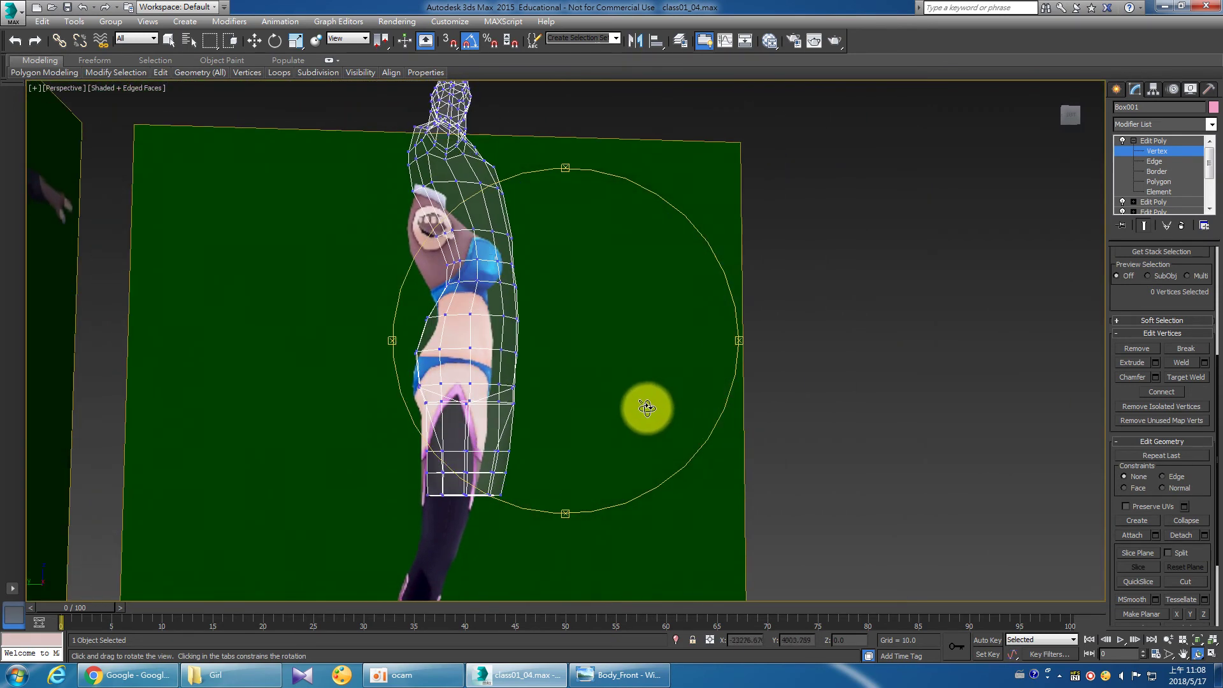
pyautogui.rightClick(648, 407)
pyautogui.click(1214, 654)
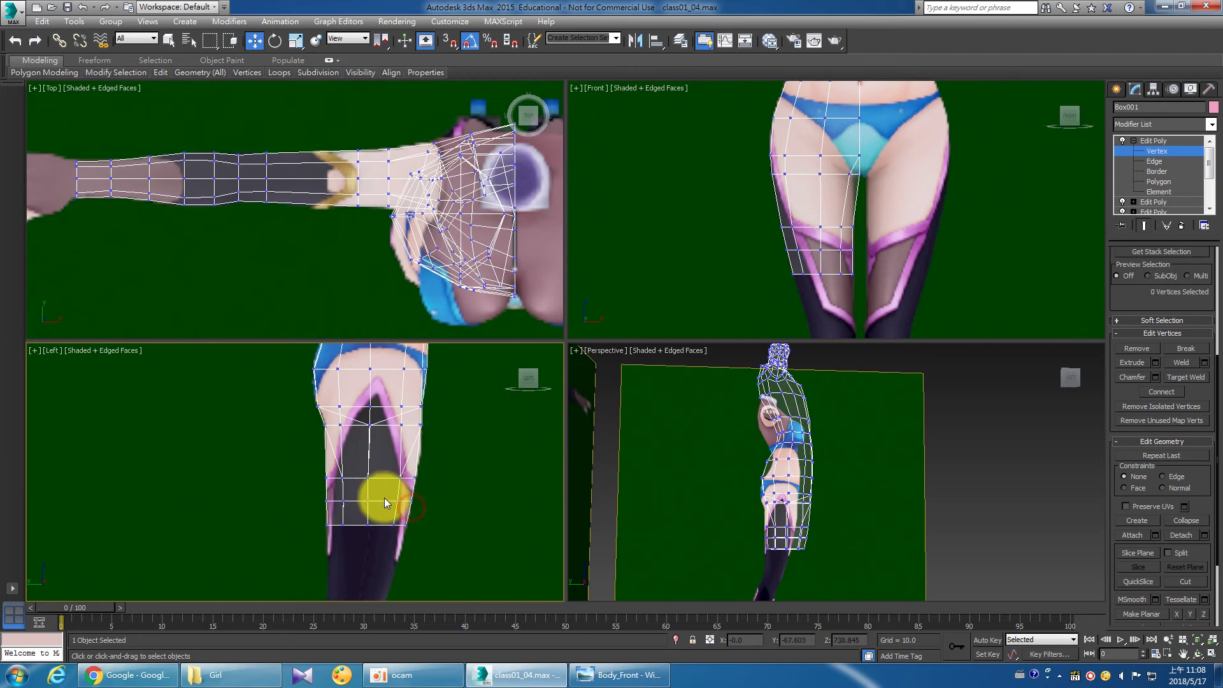
# Frame the hip in the side view and orbit Perspective to show both reference images.
pyautogui.moveTo(400, 444); pyautogui.dragTo(396, 434, button='middle')
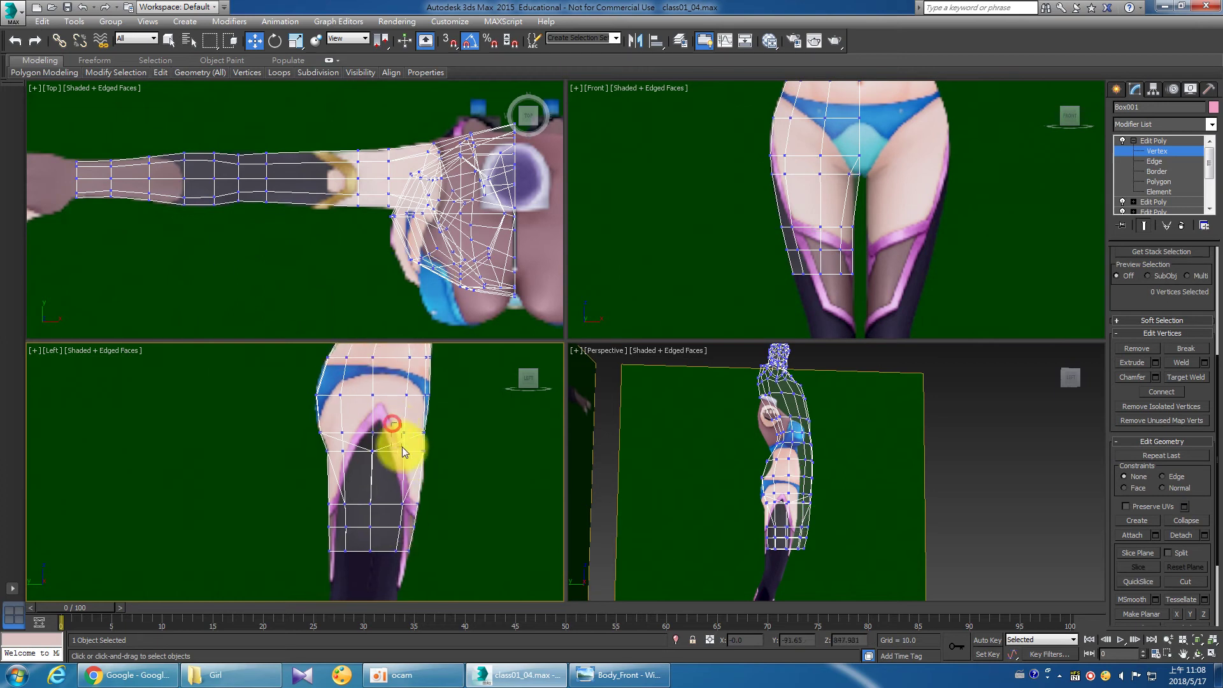
pyautogui.click(471, 453)
pyautogui.moveTo(471, 453); pyautogui.dragTo(439, 461, button='middle')
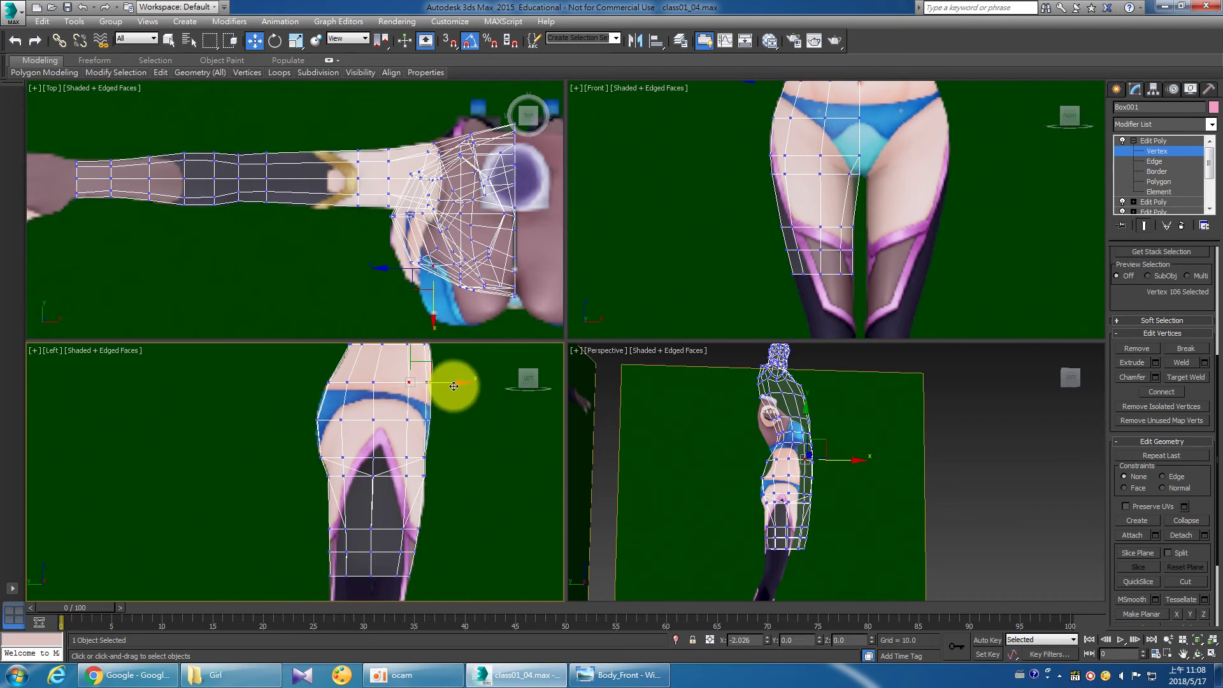
pyautogui.click(629, 497)
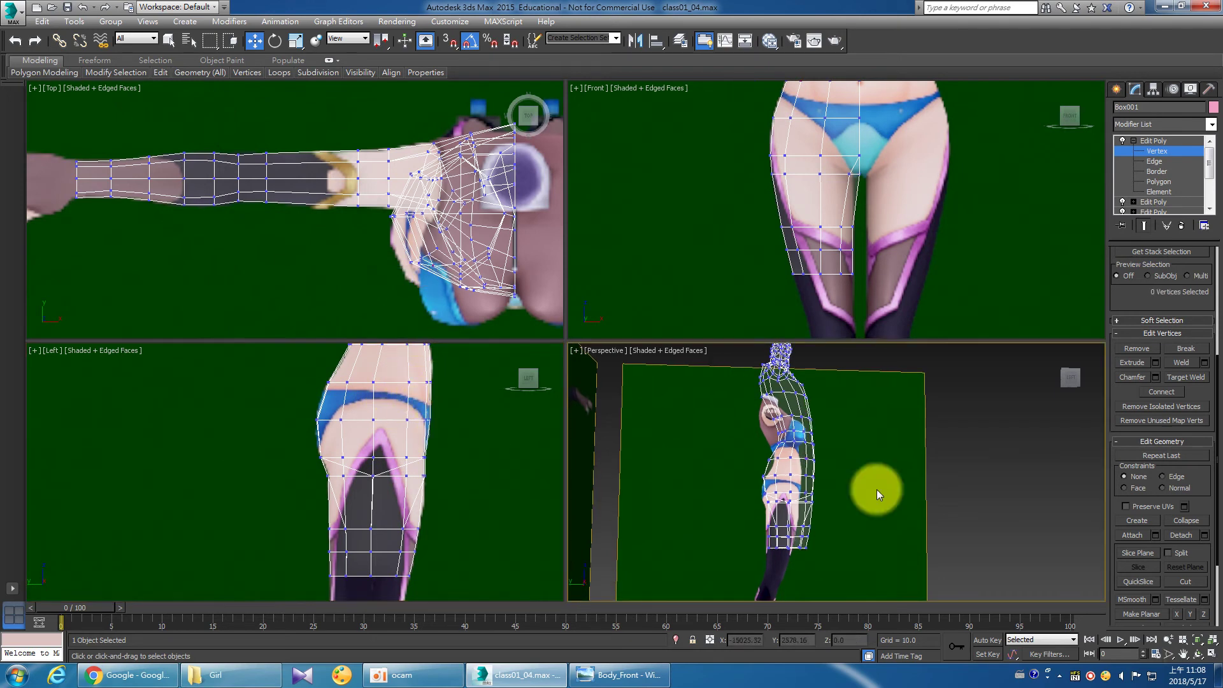
pyautogui.click(1210, 656)
pyautogui.moveTo(820, 432)
pyautogui.mouseDown()
pyautogui.moveTo(623, 399)
pyautogui.moveTo(590, 415)
pyautogui.moveTo(630, 395)
pyautogui.moveTo(666, 401)
pyautogui.moveTo(587, 414)
pyautogui.moveTo(598, 415)
pyautogui.mouseUp()
pyautogui.click(1199, 653)
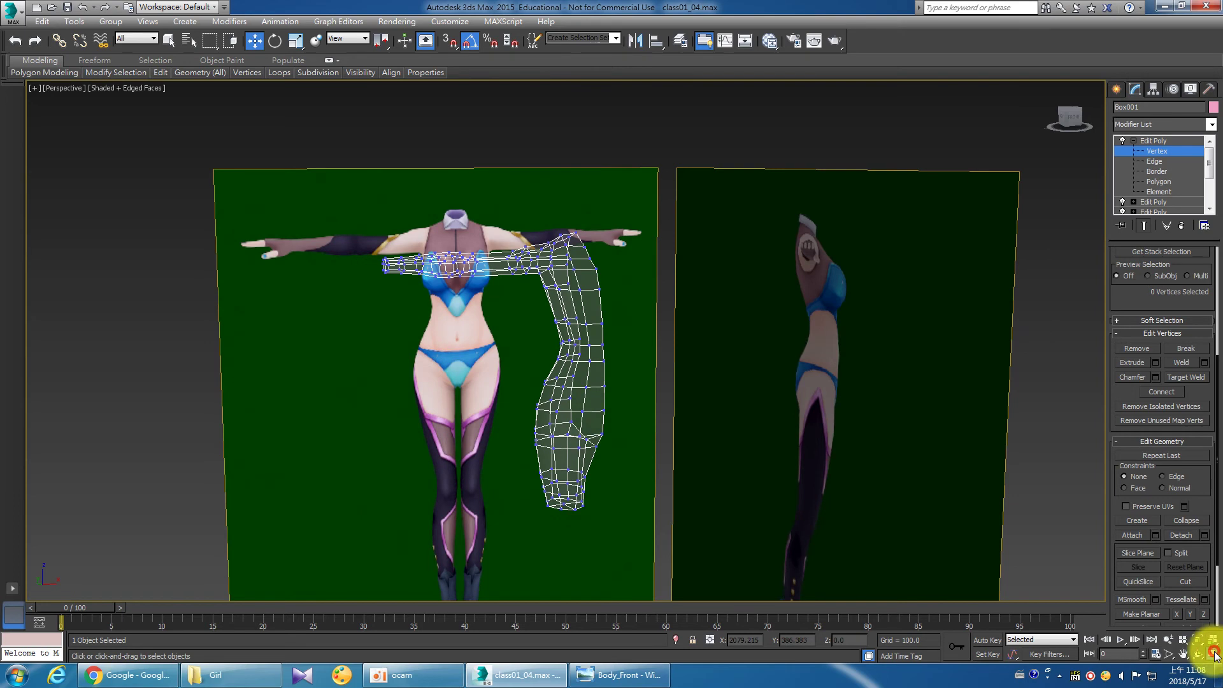
# Leave Vertex level and return to plain object selection in the Front view.
pyautogui.click(1214, 654)
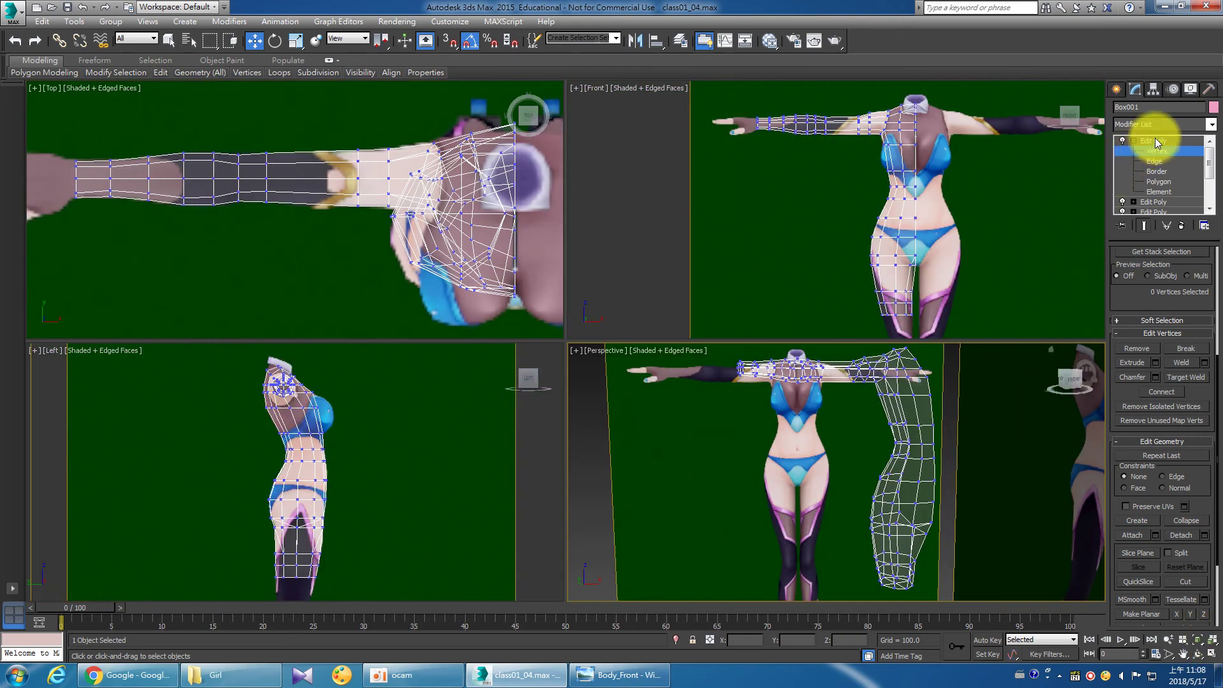
pyautogui.click(1156, 140)
pyautogui.click(170, 41)
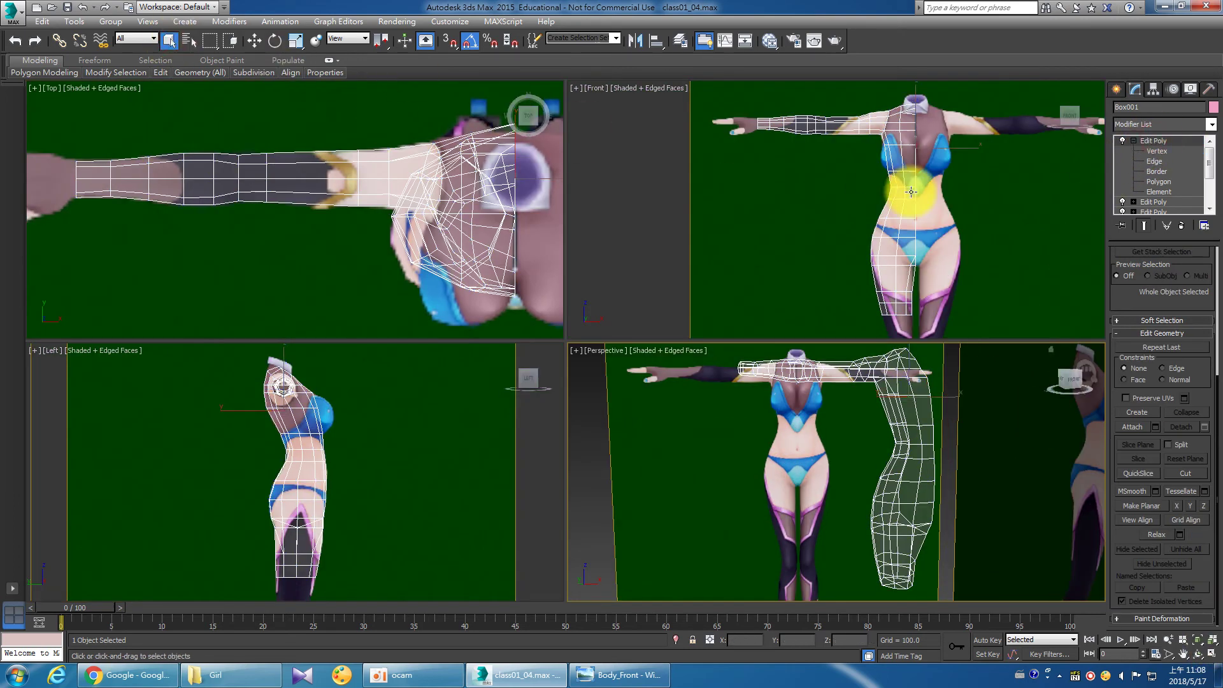
pyautogui.click(898, 193)
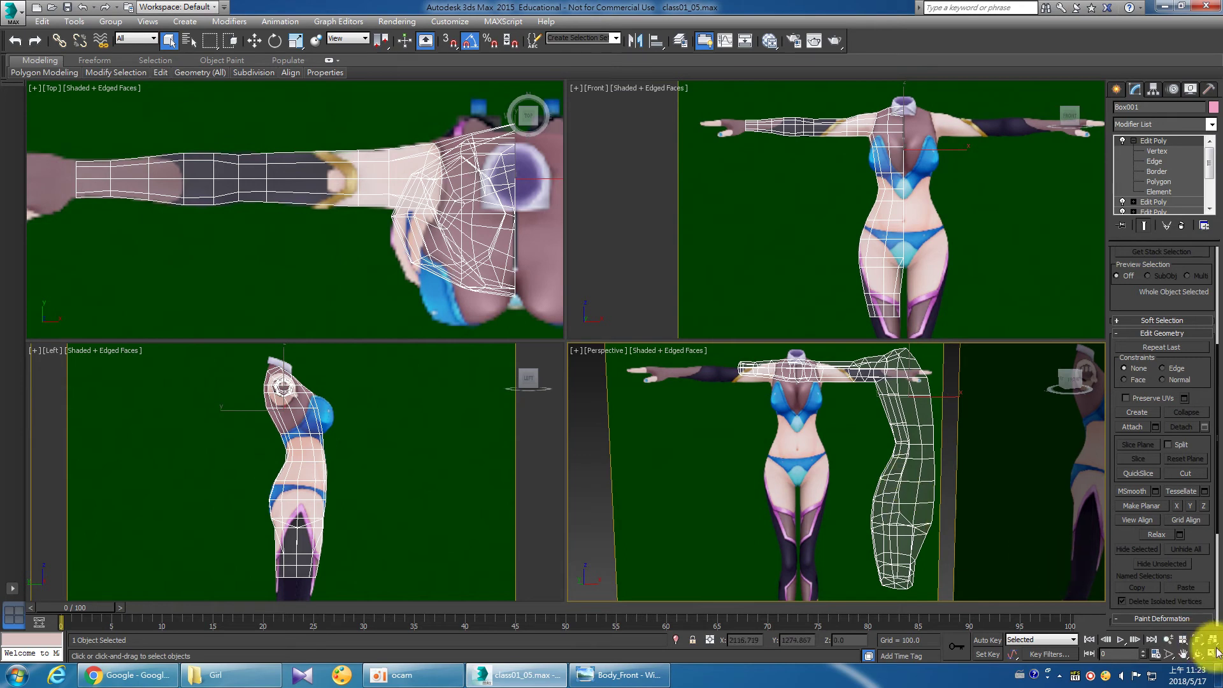
# Add an Edit Poly modifier, expand it, and orbit the maximized view around the bare mesh.
pyautogui.click(1146, 124)
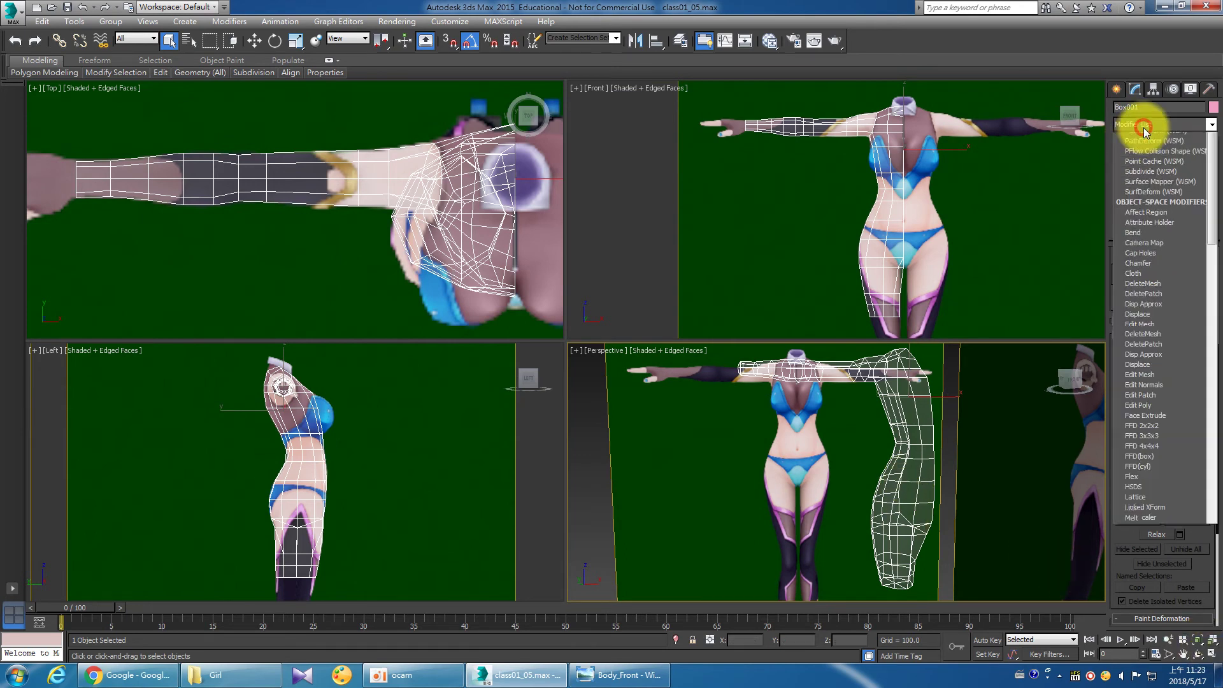
pyautogui.click(1140, 484)
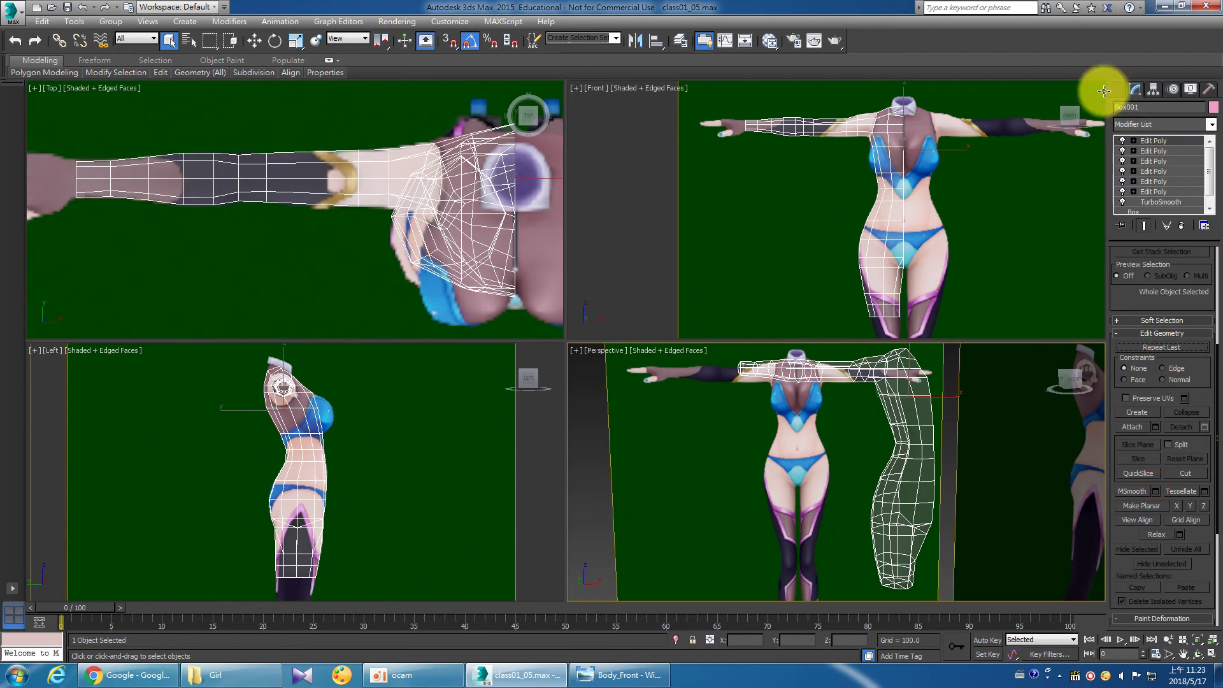
pyautogui.click(1134, 142)
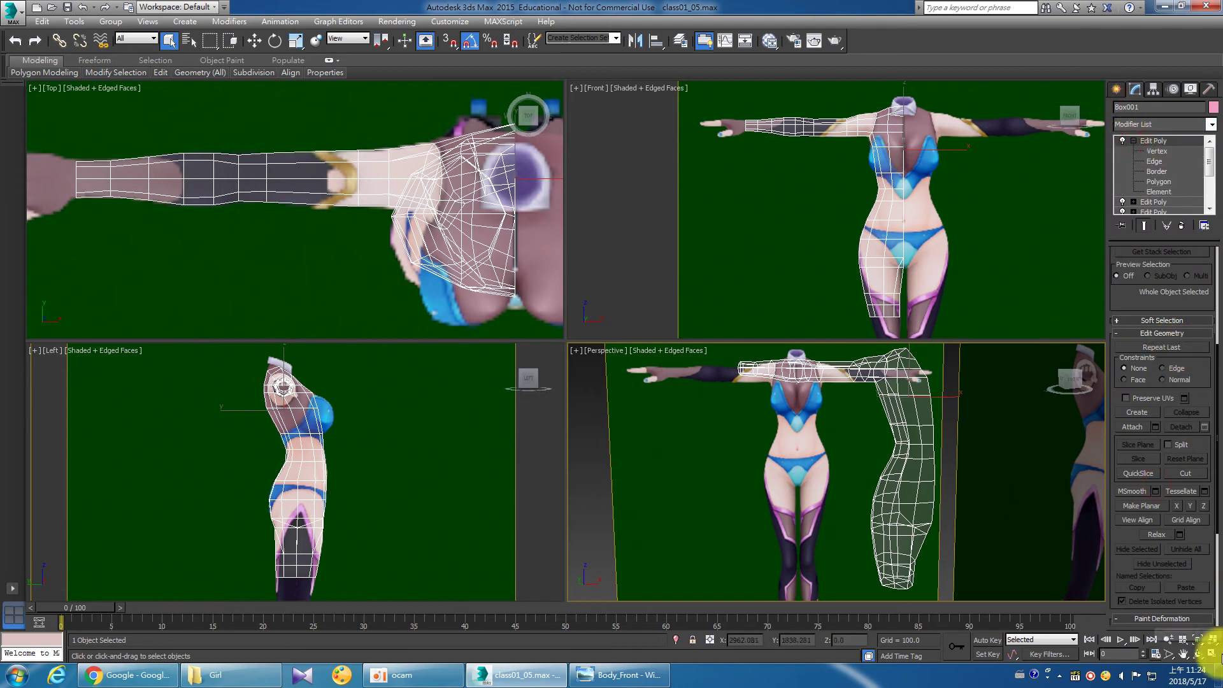
pyautogui.click(1212, 654)
pyautogui.moveTo(484, 344)
pyautogui.mouseDown()
pyautogui.moveTo(658, 409)
pyautogui.moveTo(622, 374)
pyautogui.moveTo(456, 399)
pyautogui.moveTo(410, 401)
pyautogui.moveTo(403, 388)
pyautogui.moveTo(462, 376)
pyautogui.moveTo(546, 395)
pyautogui.moveTo(573, 382)
pyautogui.moveTo(548, 373)
pyautogui.moveTo(516, 386)
pyautogui.mouseUp()
# Switch the new Edit Poly to Vertex level and orbit the perspective view.
pyautogui.rightClick(1060, 322)
pyautogui.click(1156, 153)
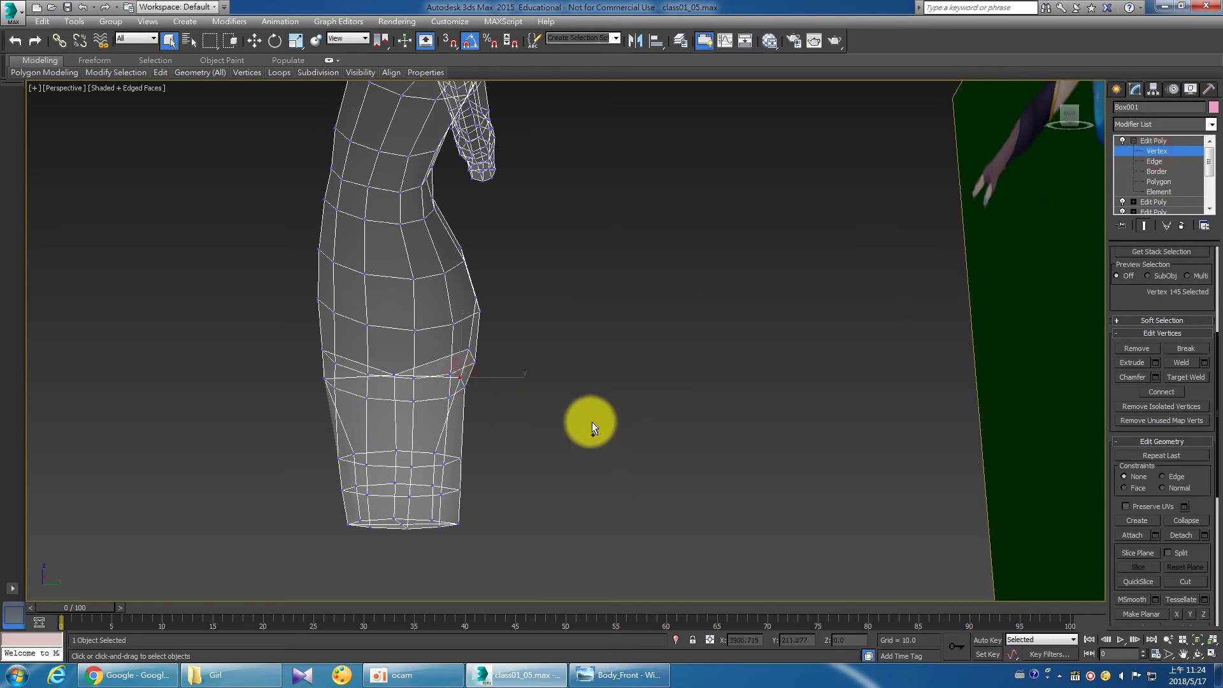
pyautogui.hotkey('ctrl', 'r')
pyautogui.moveTo(533, 442)
pyautogui.mouseDown()
pyautogui.moveTo(394, 424)
pyautogui.moveTo(404, 404)
pyautogui.moveTo(589, 440)
pyautogui.moveTo(559, 444)
pyautogui.mouseUp()
pyautogui.click(1213, 656)
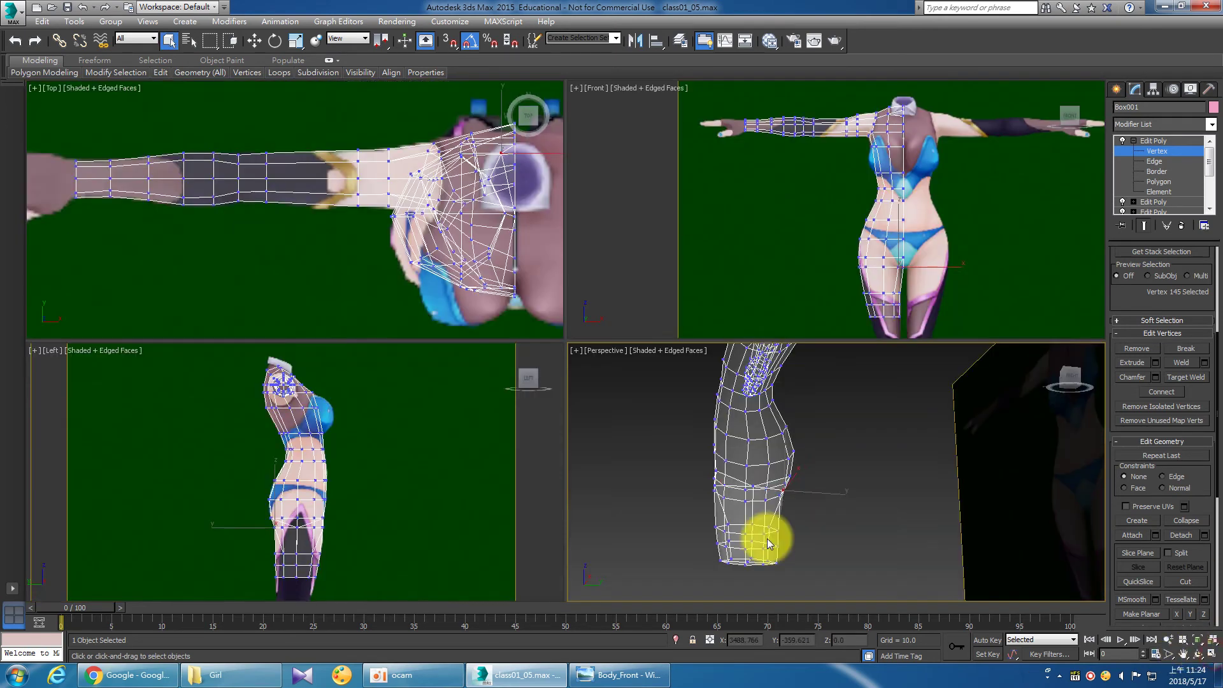
# Zoom the side view and move the hip vertex outward to fit the reference thigh.
pyautogui.scroll(3, 382, 432)
pyautogui.scroll(2, 300, 472)
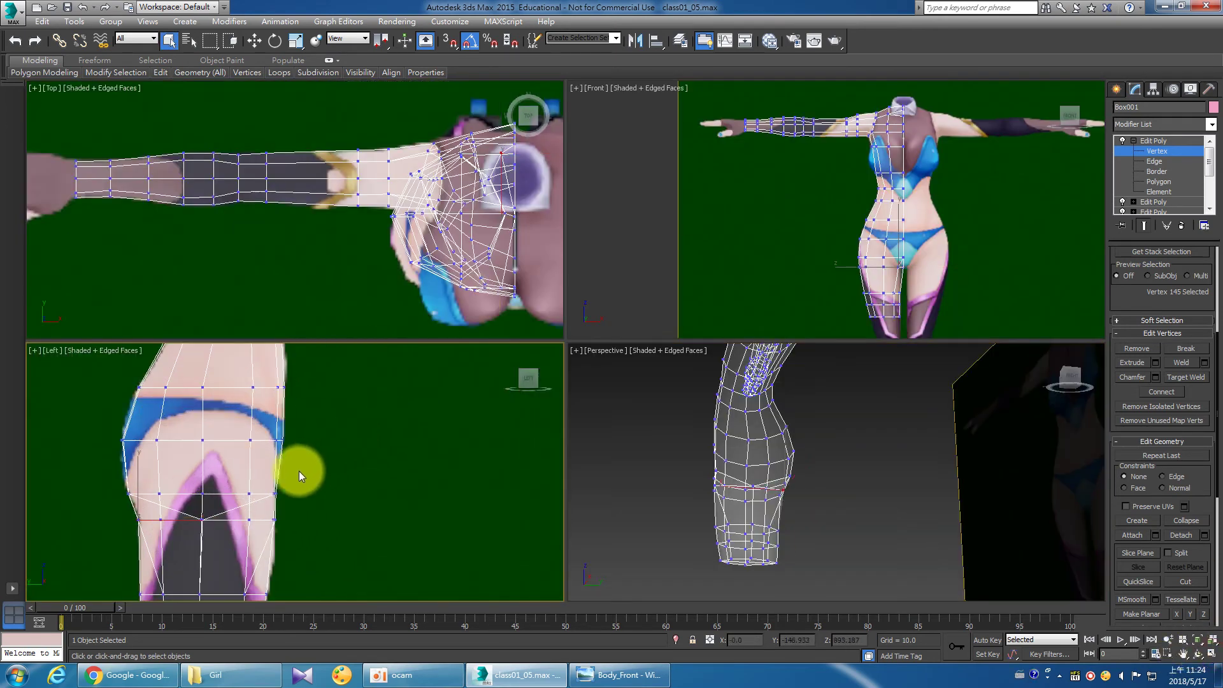
pyautogui.moveTo(300, 472); pyautogui.dragTo(387, 466, button='middle')
pyautogui.press('w')
pyautogui.moveTo(319, 480); pyautogui.dragTo(349, 459, button='middle')
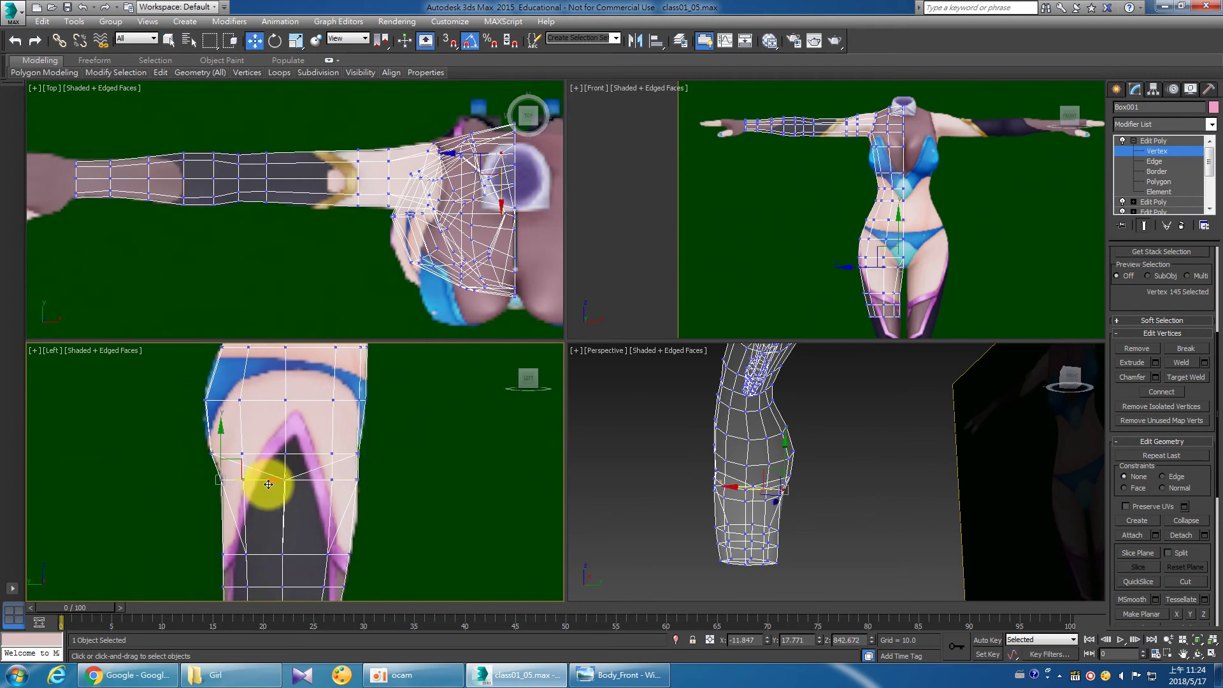
pyautogui.moveTo(271, 482); pyautogui.dragTo(288, 485)
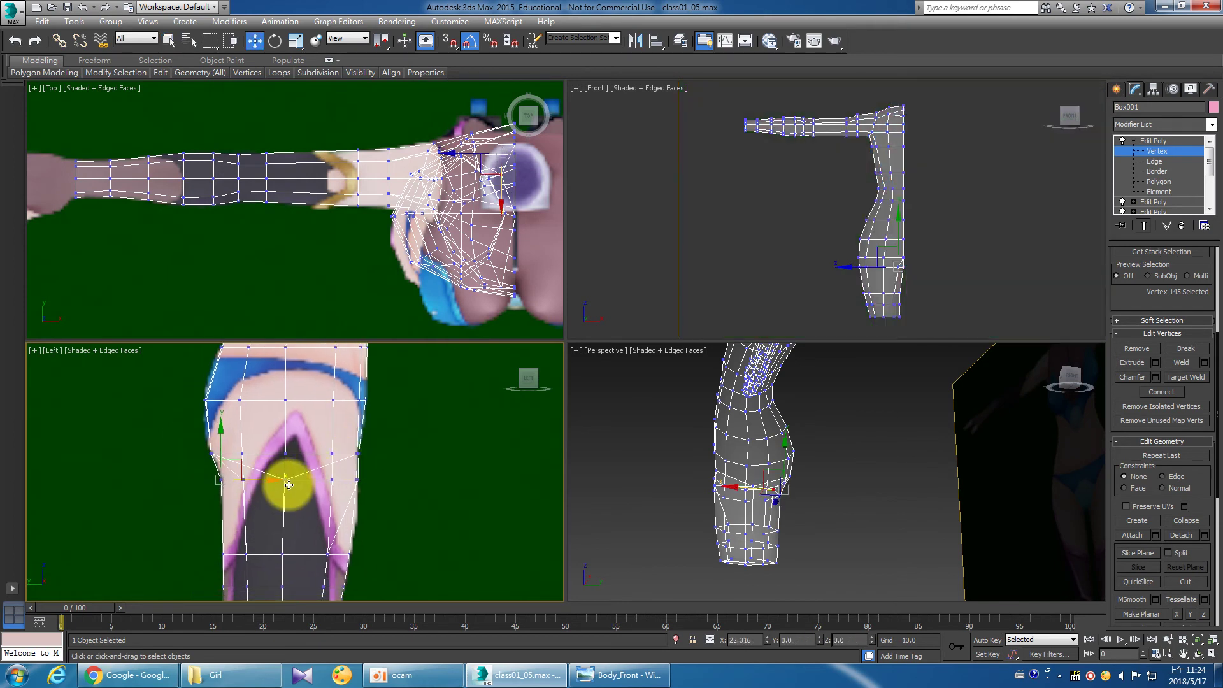
# Orbit the maximized Perspective view around the leg to check the hip.
pyautogui.rightClick(910, 505)
pyautogui.click(750, 551)
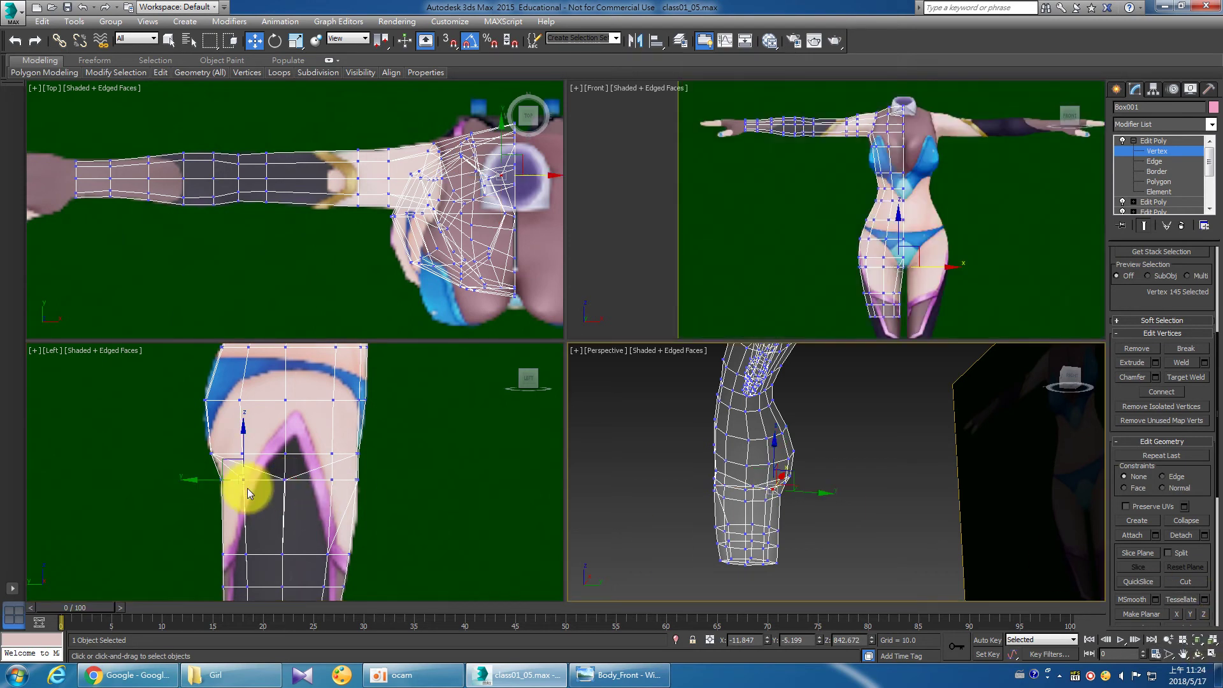
pyautogui.click(1213, 654)
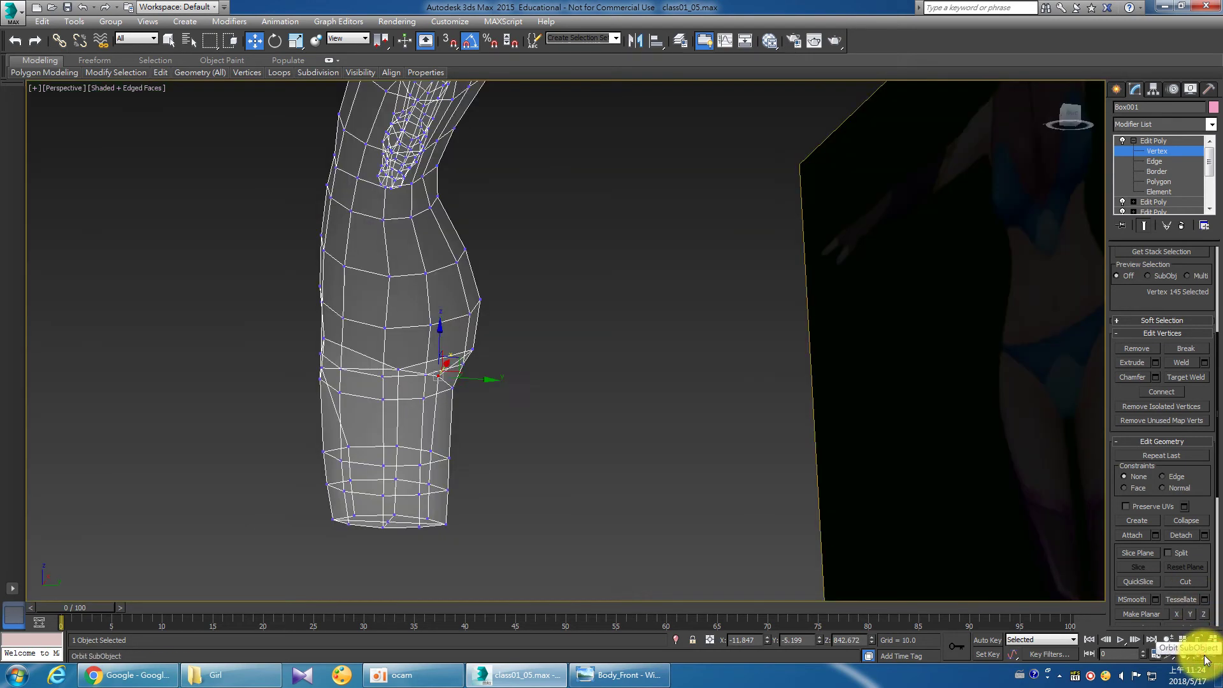
pyautogui.moveTo(646, 459)
pyautogui.mouseDown()
pyautogui.moveTo(437, 411)
pyautogui.moveTo(377, 431)
pyautogui.moveTo(491, 419)
pyautogui.moveTo(605, 429)
pyautogui.moveTo(554, 431)
pyautogui.mouseUp()
pyautogui.rightClick(554, 430)
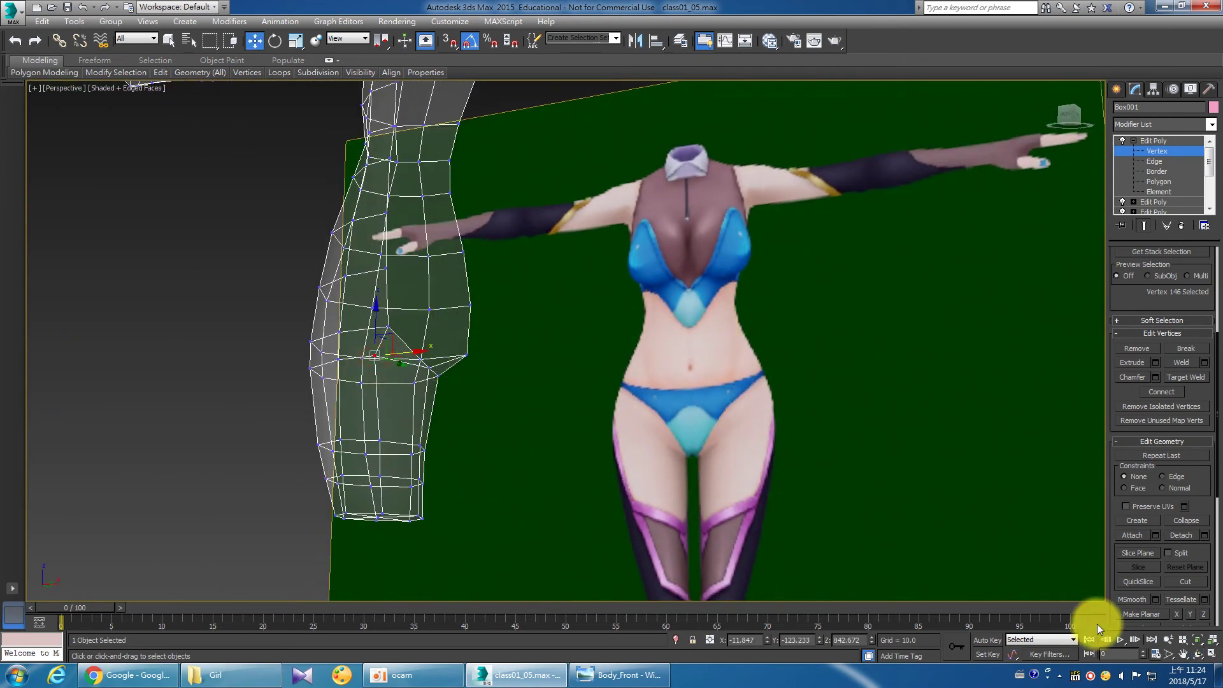
pyautogui.click(1214, 655)
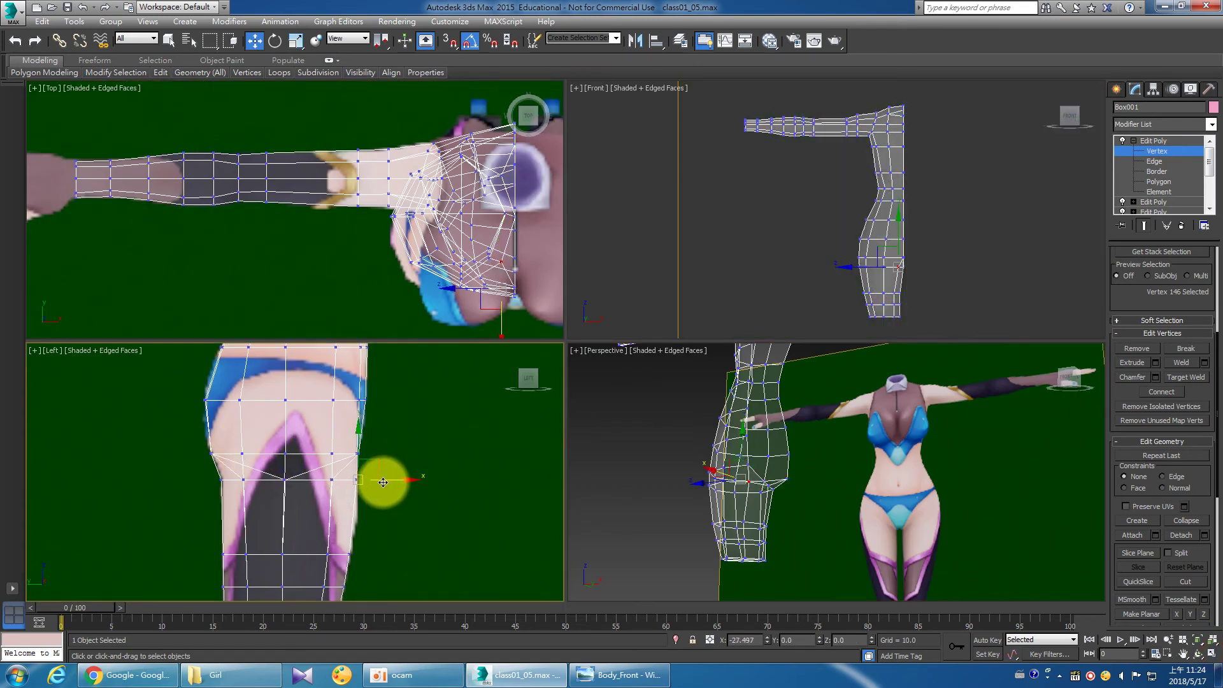
# Deselect the vertices and orbit the maximized view to the mesh's side profile.
pyautogui.click(919, 527)
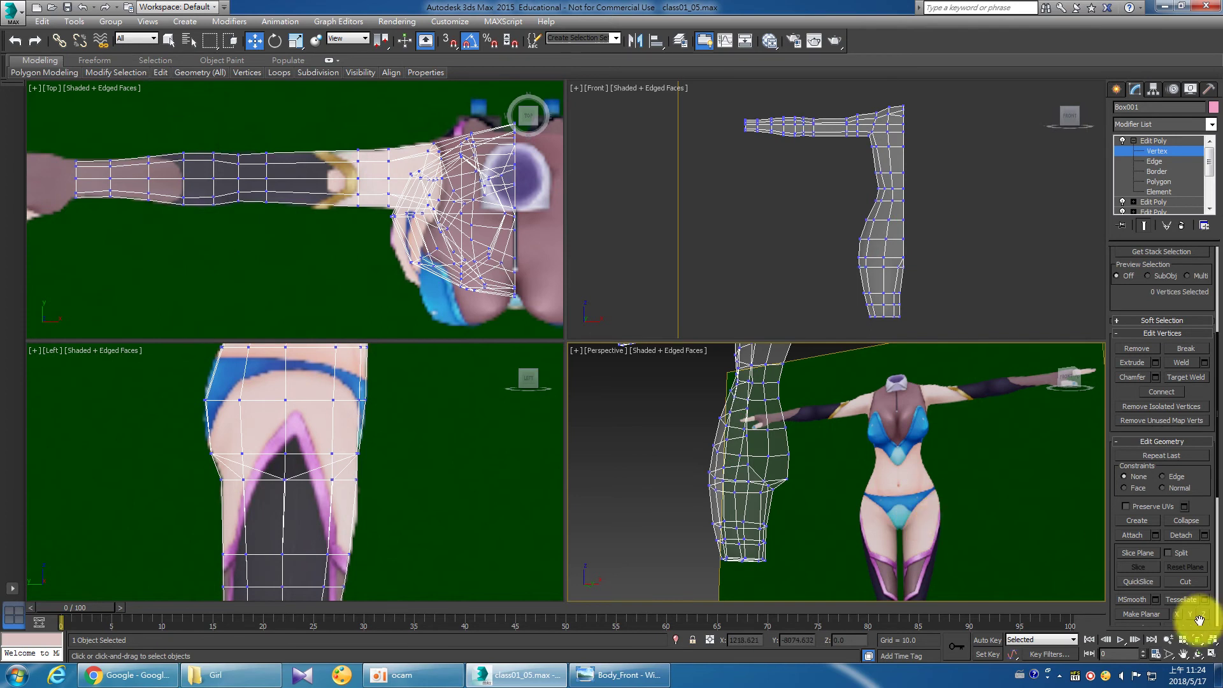
pyautogui.click(1212, 653)
pyautogui.click(1198, 653)
pyautogui.moveTo(483, 395)
pyautogui.mouseDown()
pyautogui.moveTo(541, 396)
pyautogui.moveTo(576, 377)
pyautogui.moveTo(565, 342)
pyautogui.moveTo(508, 350)
pyautogui.moveTo(442, 324)
pyautogui.moveTo(453, 376)
pyautogui.moveTo(415, 391)
pyautogui.moveTo(445, 403)
pyautogui.moveTo(468, 387)
pyautogui.moveTo(450, 395)
pyautogui.moveTo(554, 418)
pyautogui.moveTo(568, 409)
pyautogui.moveTo(409, 385)
pyautogui.moveTo(451, 418)
pyautogui.moveTo(518, 435)
pyautogui.moveTo(445, 401)
pyautogui.moveTo(565, 404)
pyautogui.moveTo(548, 390)
pyautogui.moveTo(898, 248)
pyautogui.mouseUp()
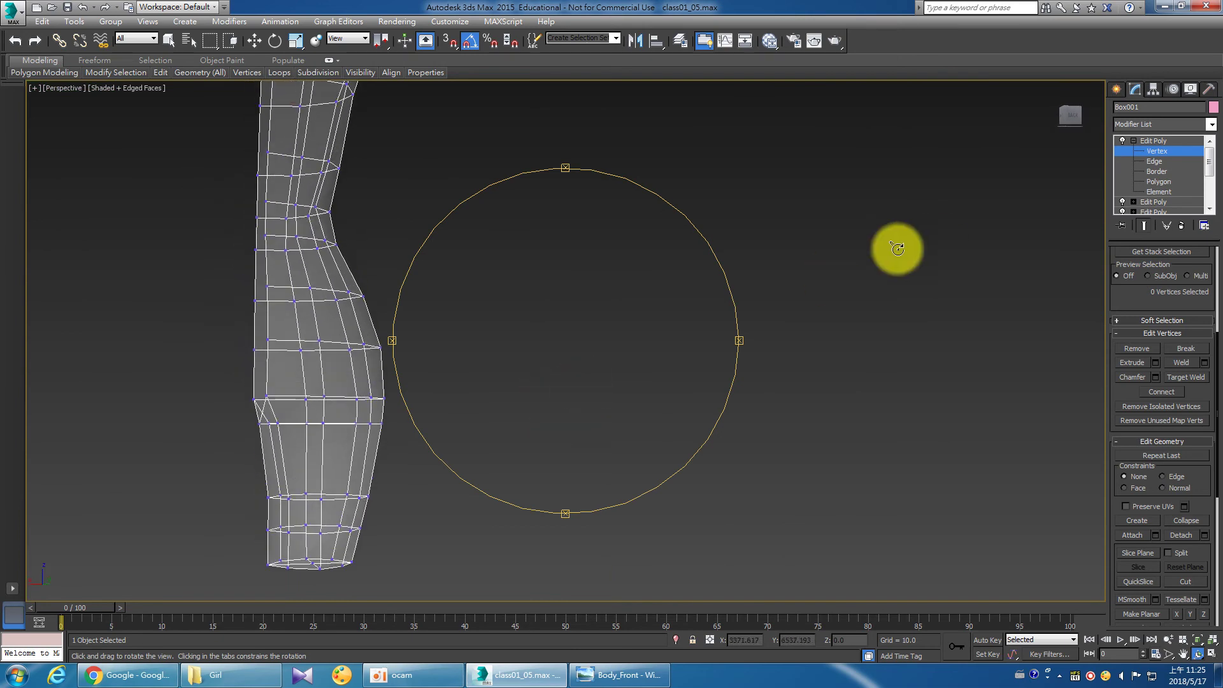
# Switch to Polygon level, pick Cut from the quad menu, and recentre the mesh.
pyautogui.click(1160, 182)
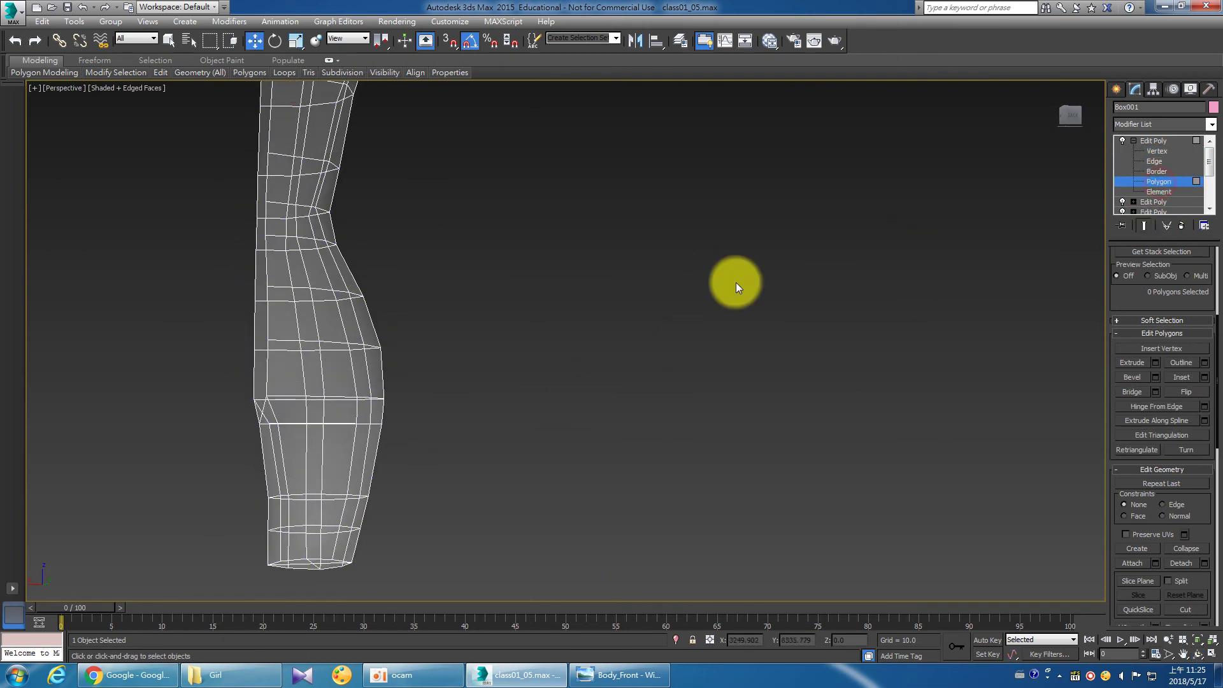
pyautogui.rightClick(493, 286)
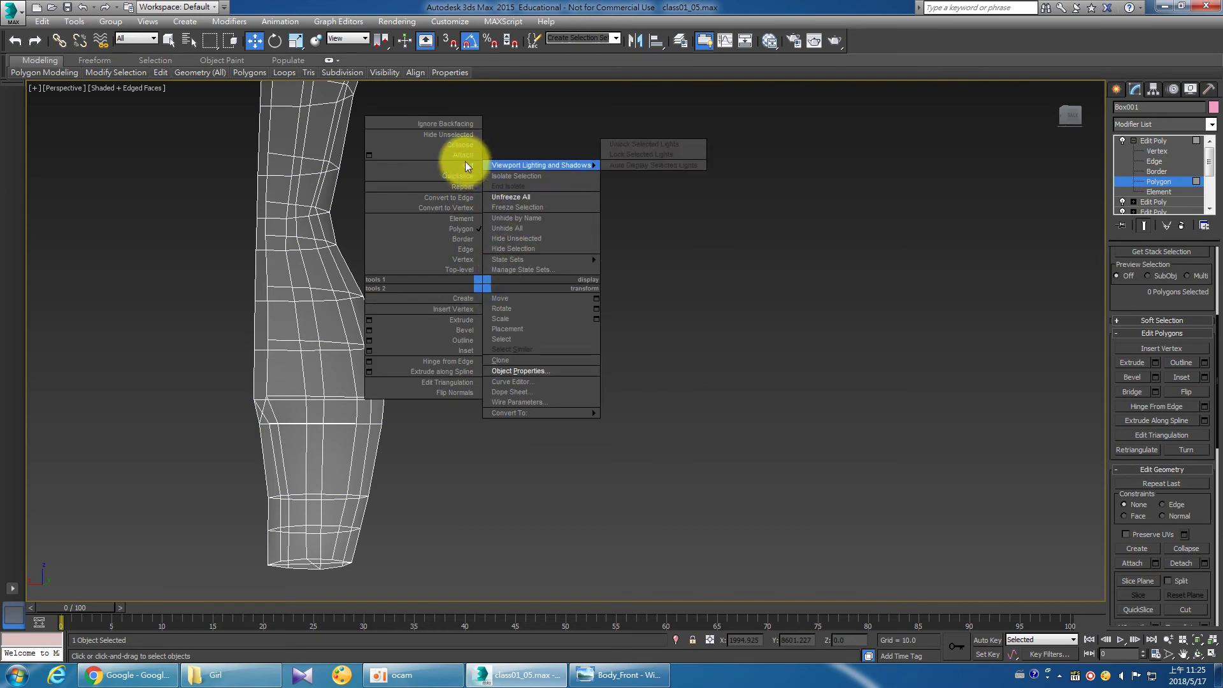
pyautogui.click(464, 163)
pyautogui.rightClick(497, 245)
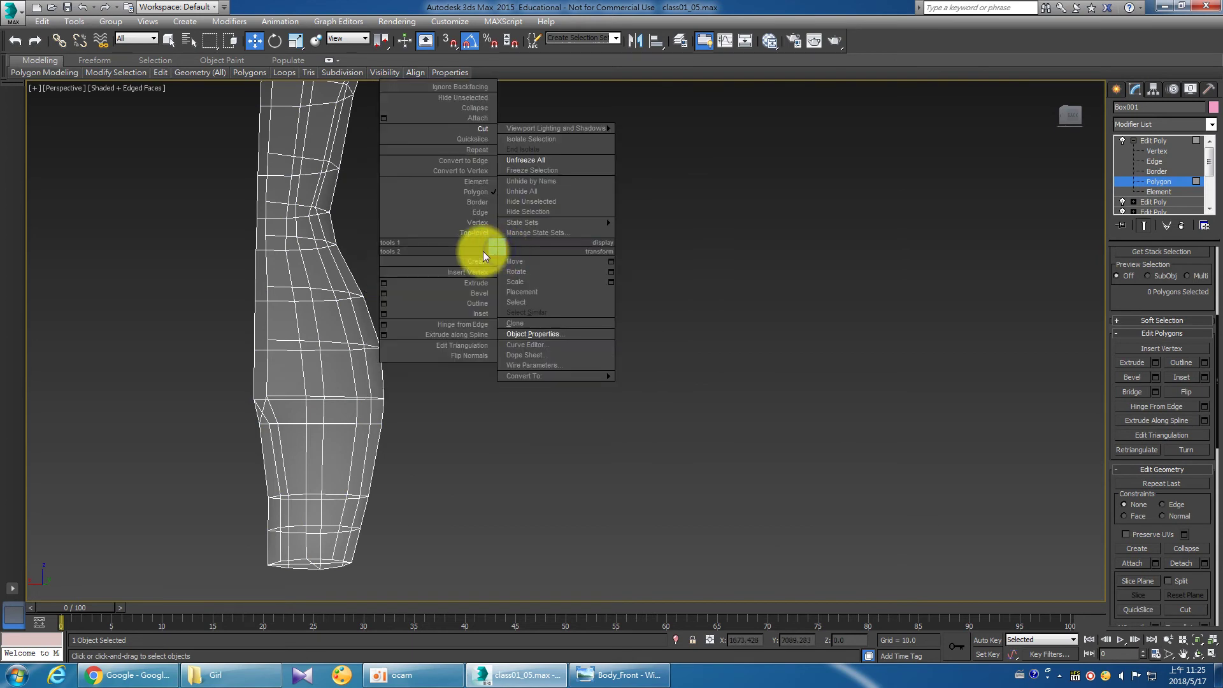
pyautogui.click(483, 133)
pyautogui.moveTo(519, 223)
pyautogui.mouseDown(button='middle')
pyautogui.moveTo(537, 228)
pyautogui.moveTo(503, 254)
pyautogui.moveTo(546, 313)
pyautogui.moveTo(568, 333)
pyautogui.moveTo(605, 339)
pyautogui.moveTo(529, 322)
pyautogui.moveTo(700, 344)
pyautogui.moveTo(631, 366)
pyautogui.moveTo(738, 364)
pyautogui.moveTo(638, 354)
pyautogui.moveTo(617, 376)
pyautogui.moveTo(663, 377)
pyautogui.moveTo(505, 374)
pyautogui.moveTo(532, 361)
pyautogui.moveTo(535, 344)
pyautogui.moveTo(521, 339)
pyautogui.moveTo(543, 338)
pyautogui.moveTo(437, 328)
pyautogui.moveTo(483, 333)
pyautogui.mouseUp(button='middle')
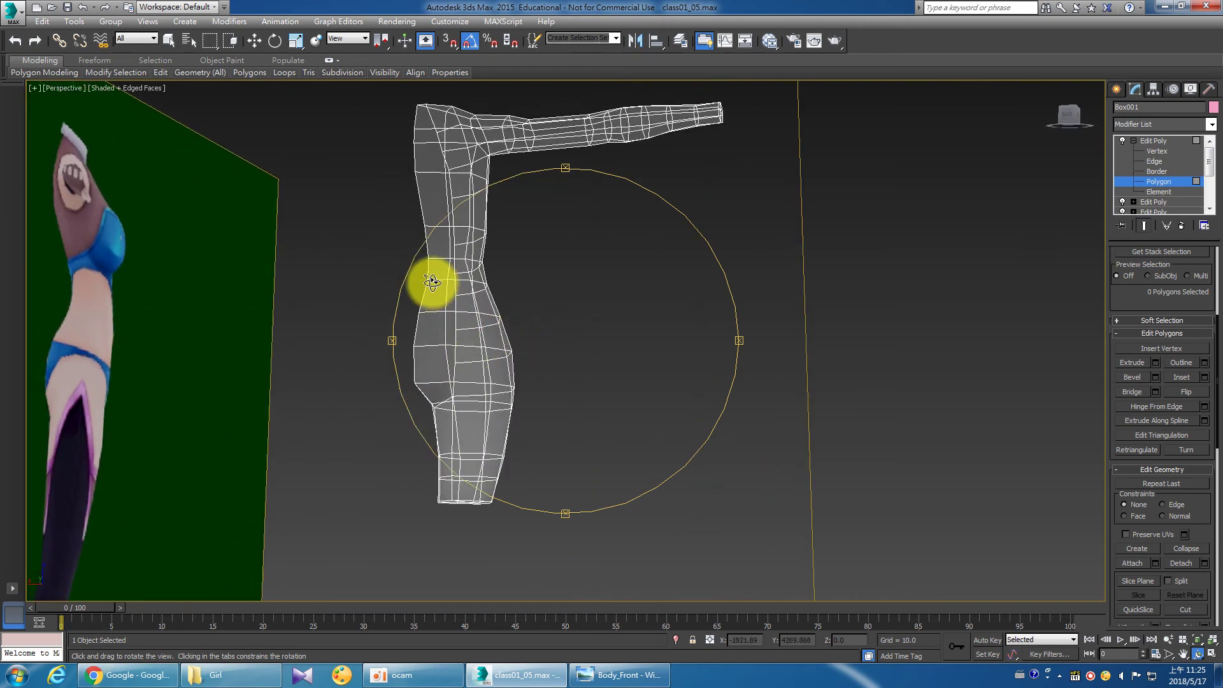
# Orbit and zoom onto the waist and hip, then turn Cut back on with Alt+C.
pyautogui.moveTo(434, 396)
pyautogui.keyDown('alt'); pyautogui.mouseDown(button='middle')
pyautogui.moveTo(403, 401)
pyautogui.moveTo(429, 398)
pyautogui.moveTo(432, 327)
pyautogui.mouseUp(button='middle'); pyautogui.keyUp('alt')
pyautogui.moveTo(444, 406)
pyautogui.keyDown('alt'); pyautogui.mouseDown(button='middle')
pyautogui.moveTo(432, 396)
pyautogui.moveTo(463, 404)
pyautogui.moveTo(444, 298)
pyautogui.mouseUp(button='middle'); pyautogui.keyUp('alt')
pyautogui.scroll(3, 439, 391)
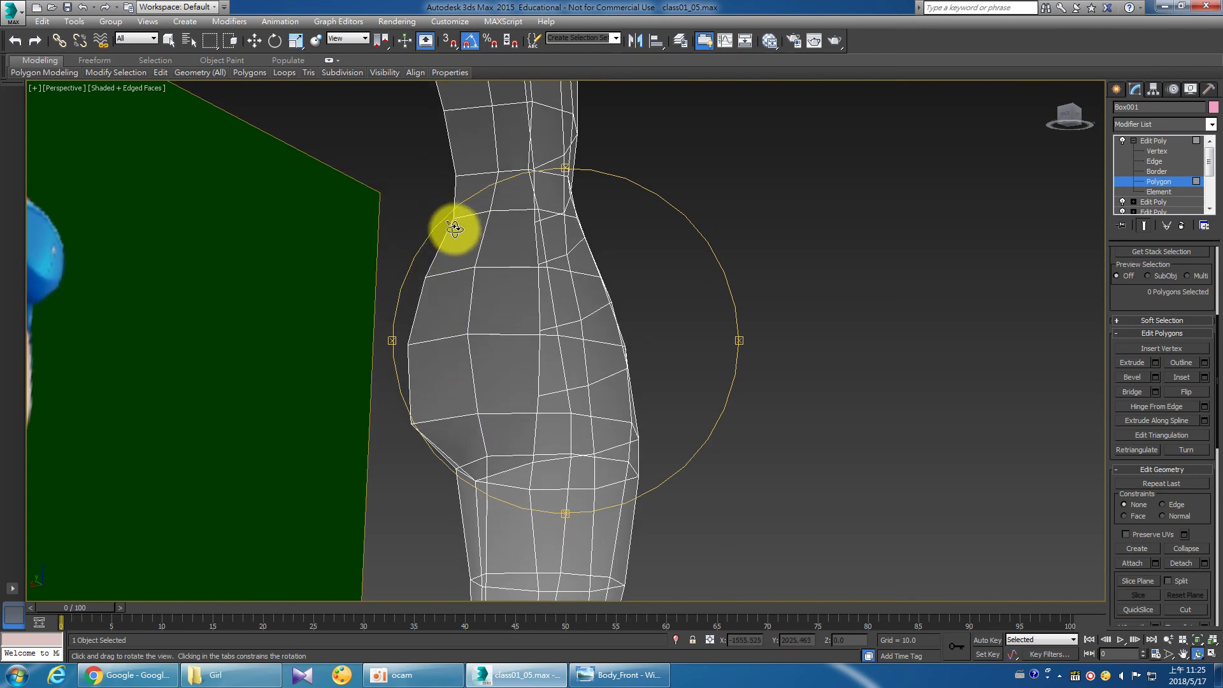
pyautogui.moveTo(475, 455)
pyautogui.keyDown('alt'); pyautogui.mouseDown(button='middle')
pyautogui.moveTo(505, 455)
pyautogui.moveTo(467, 448)
pyautogui.moveTo(494, 456)
pyautogui.moveTo(463, 401)
pyautogui.mouseUp(button='middle'); pyautogui.keyUp('alt')
pyautogui.hotkey('alt', 'c')
# Cut new edges across the hip with 3D Snap enabled, then go to Vertex level.
pyautogui.rightClick(437, 292)
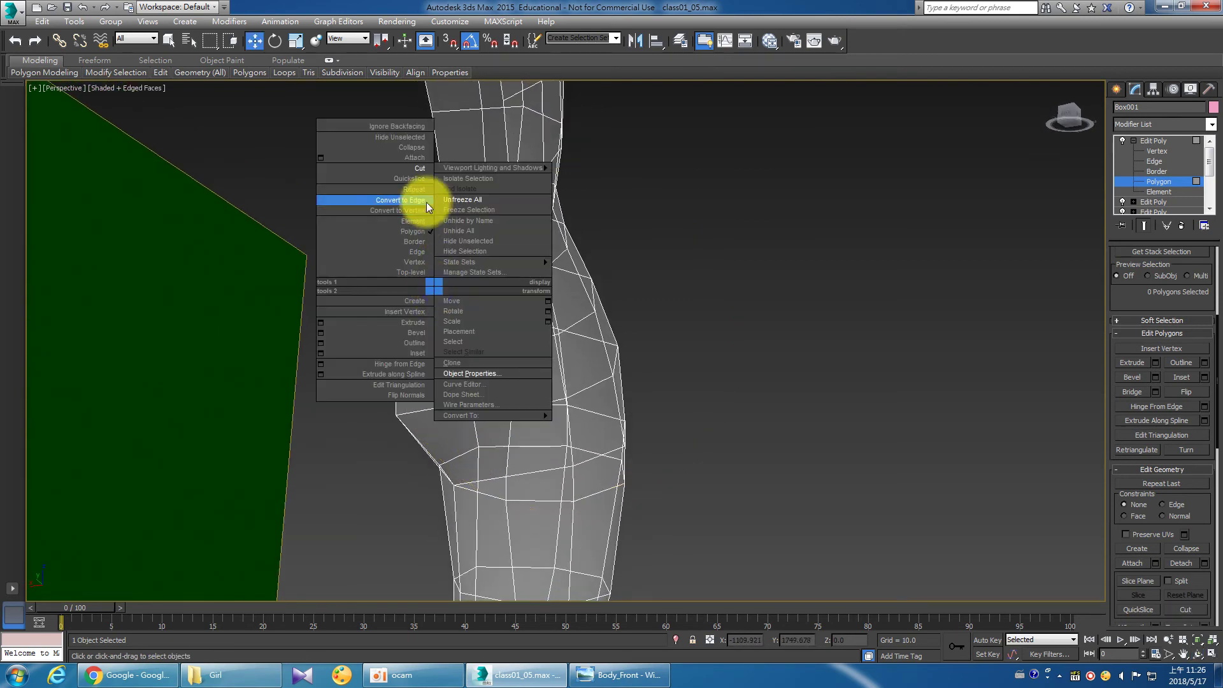
pyautogui.click(418, 168)
pyautogui.click(449, 40)
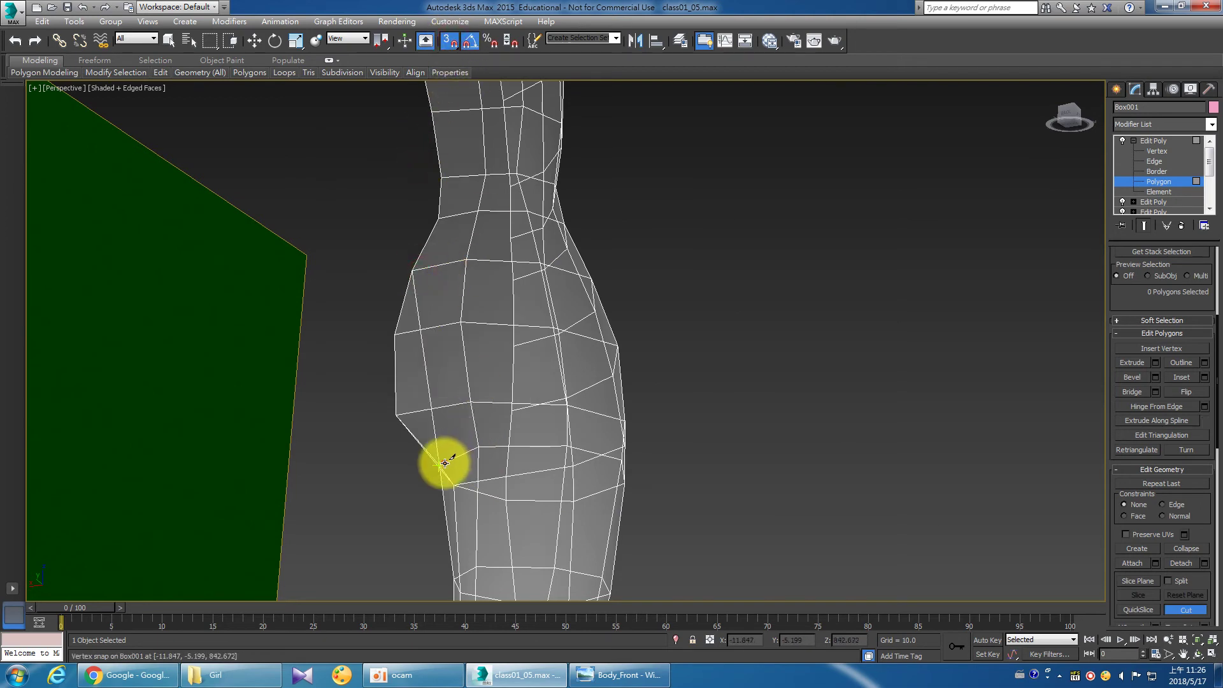
pyautogui.moveTo(477, 432)
pyautogui.keyDown('alt'); pyautogui.mouseDown(button='middle')
pyautogui.moveTo(575, 415)
pyautogui.moveTo(543, 389)
pyautogui.moveTo(543, 408)
pyautogui.moveTo(516, 418)
pyautogui.moveTo(516, 432)
pyautogui.moveTo(565, 431)
pyautogui.mouseUp(button='middle'); pyautogui.keyUp('alt')
pyautogui.hotkey('alt', 'c')
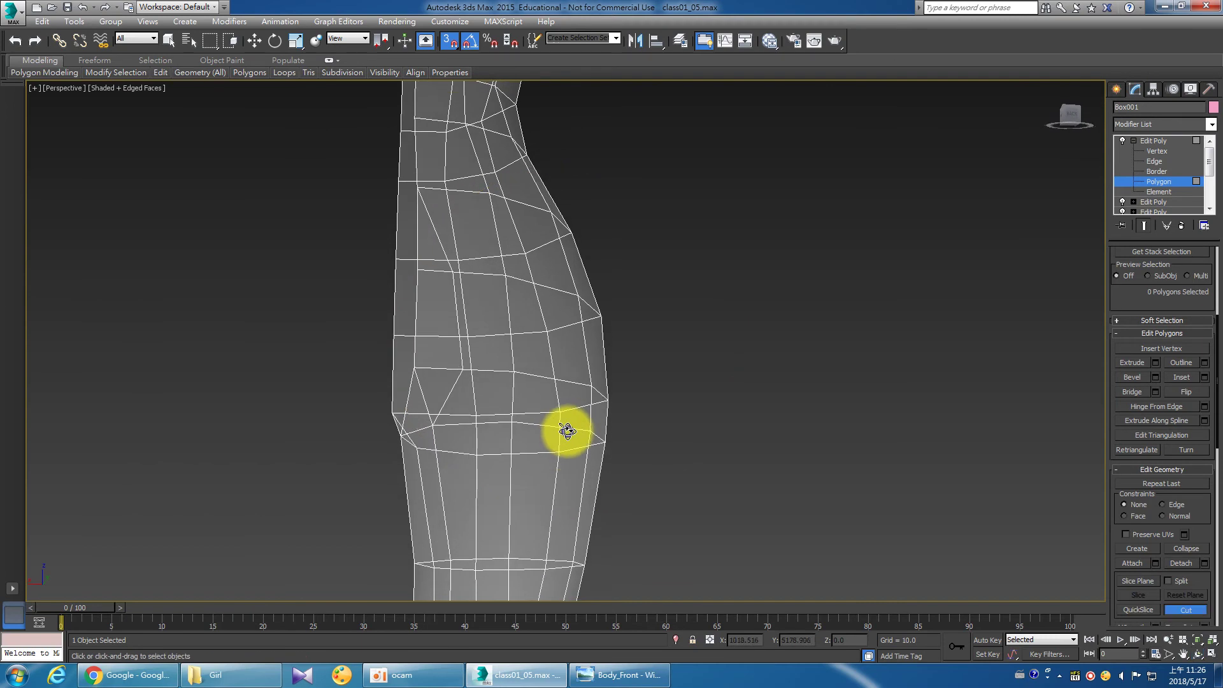
pyautogui.press('1')
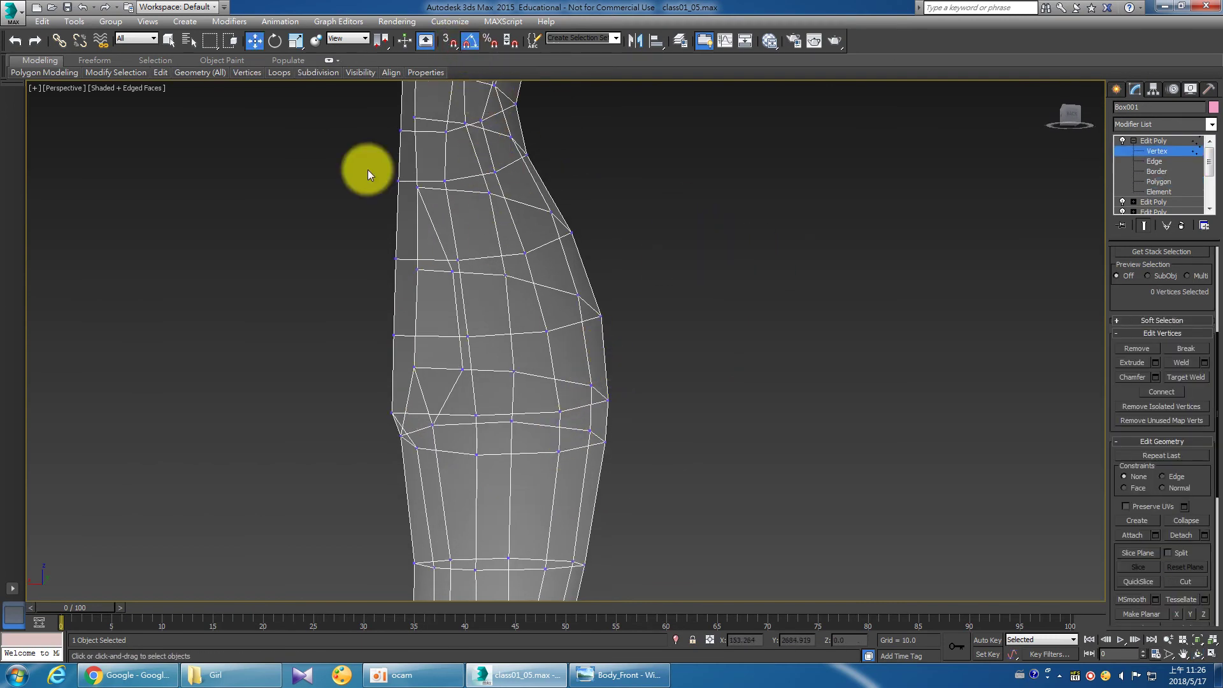
# Cancel the Weld settings, select two hip vertices, and zoom the restored Left view.
pyautogui.rightClick(489, 414)
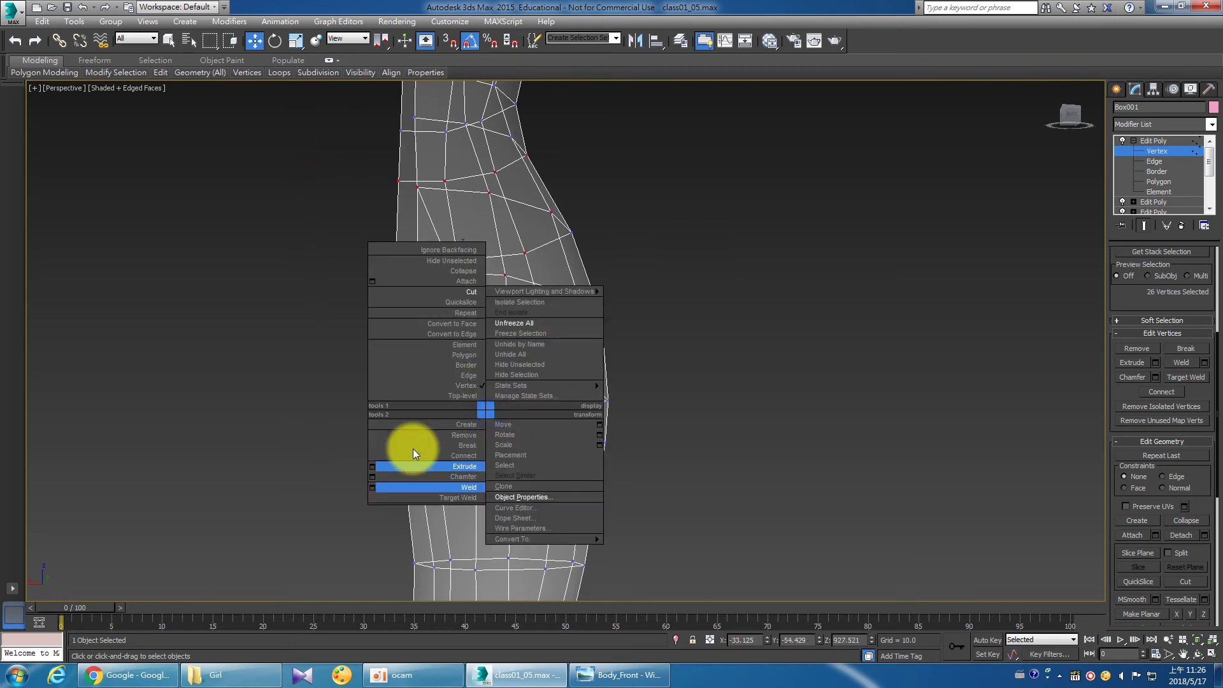
pyautogui.click(372, 487)
pyautogui.click(572, 392)
pyautogui.moveTo(718, 363)
pyautogui.keyDown('alt'); pyautogui.mouseDown(button='middle')
pyautogui.moveTo(656, 328)
pyautogui.moveTo(476, 341)
pyautogui.mouseUp(button='middle'); pyautogui.keyUp('alt')
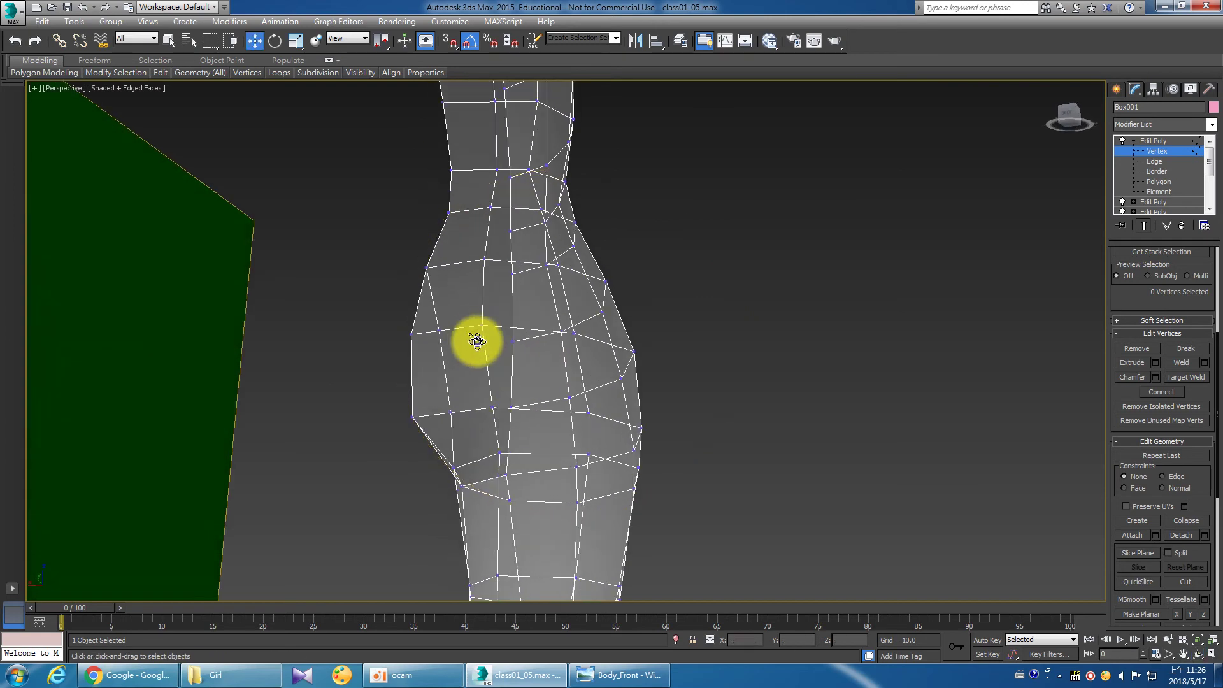
pyautogui.keyDown('ctrl'); pyautogui.click(411, 334); pyautogui.keyUp('ctrl')
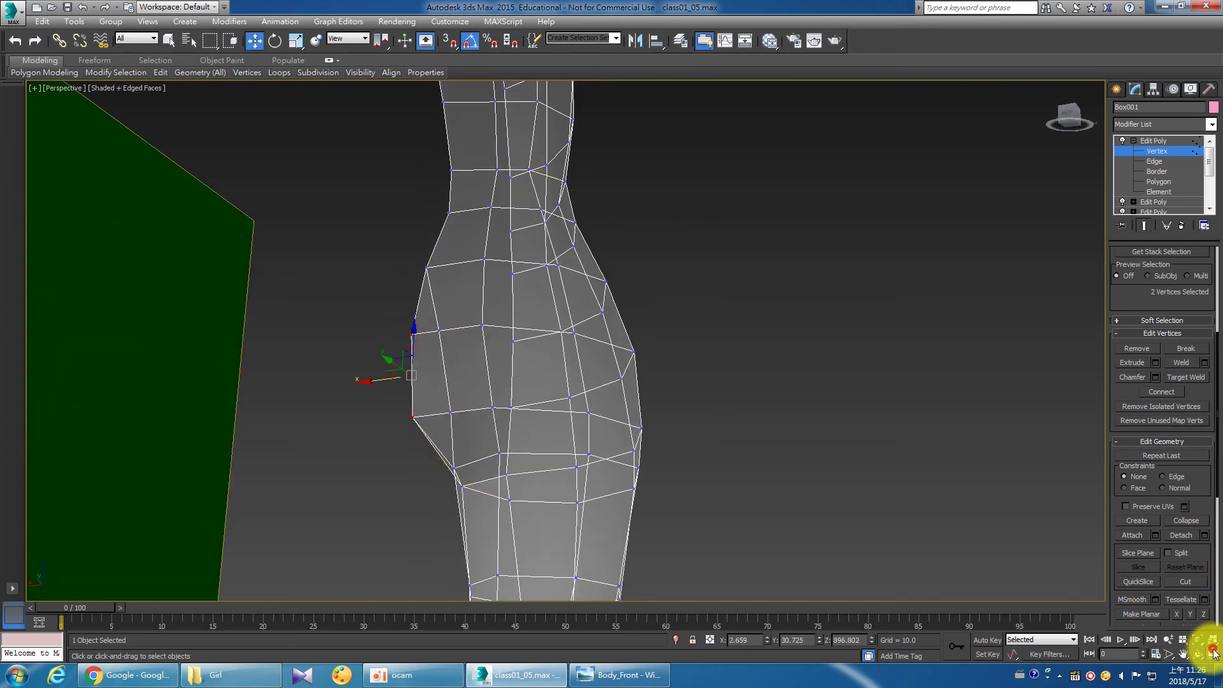
pyautogui.click(1213, 653)
pyautogui.scroll(2, 286, 410)
pyautogui.scroll(2, 265, 428)
# Nudge the selected hip vertices slightly to the right in the Left view, then deselect them.
pyautogui.scroll(2, 247, 483)
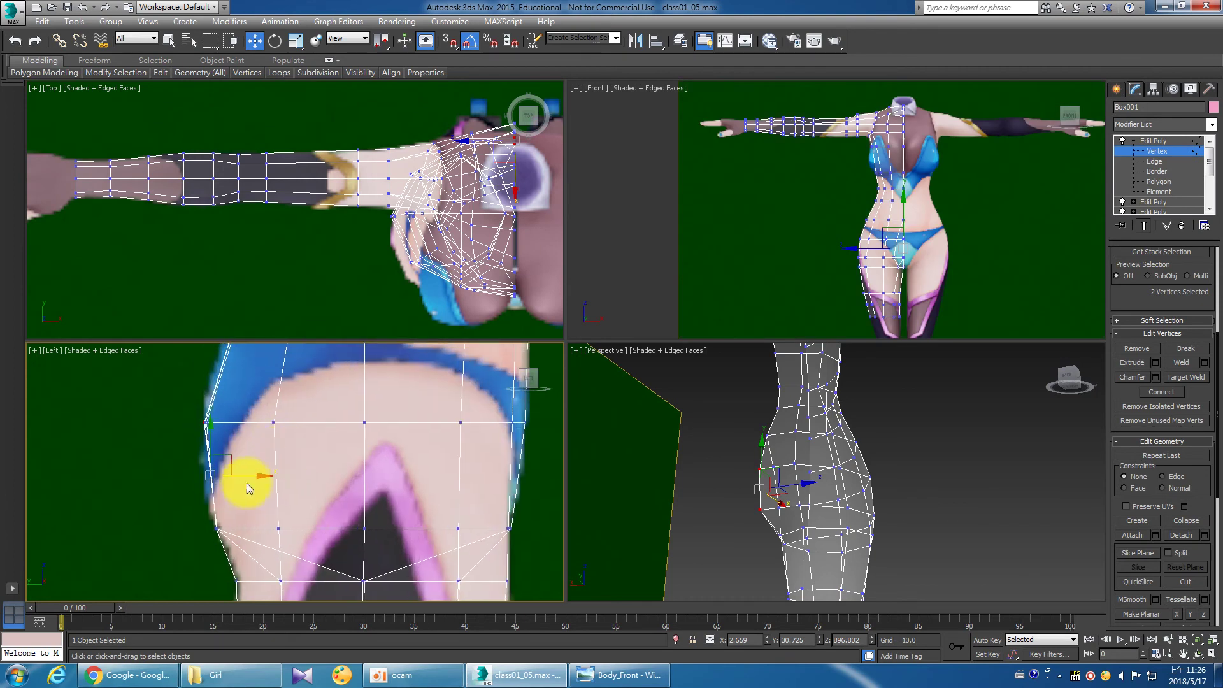
pyautogui.moveTo(249, 476); pyautogui.dragTo(253, 476)
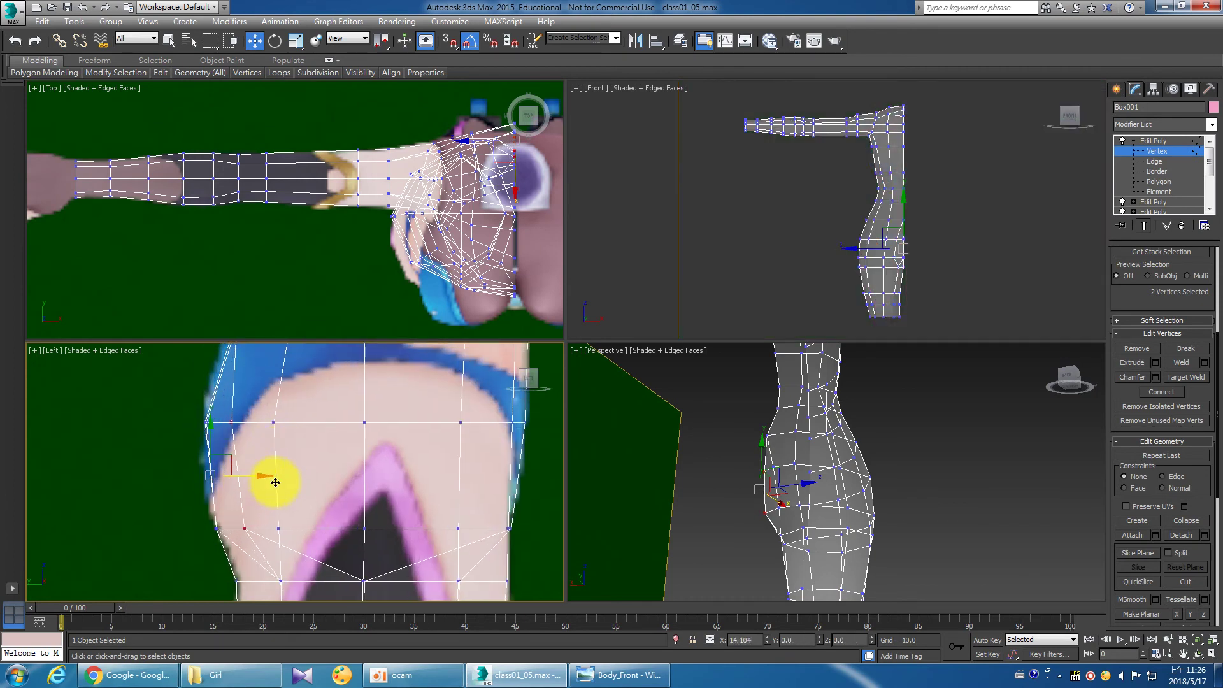
pyautogui.moveTo(274, 483); pyautogui.dragTo(276, 484)
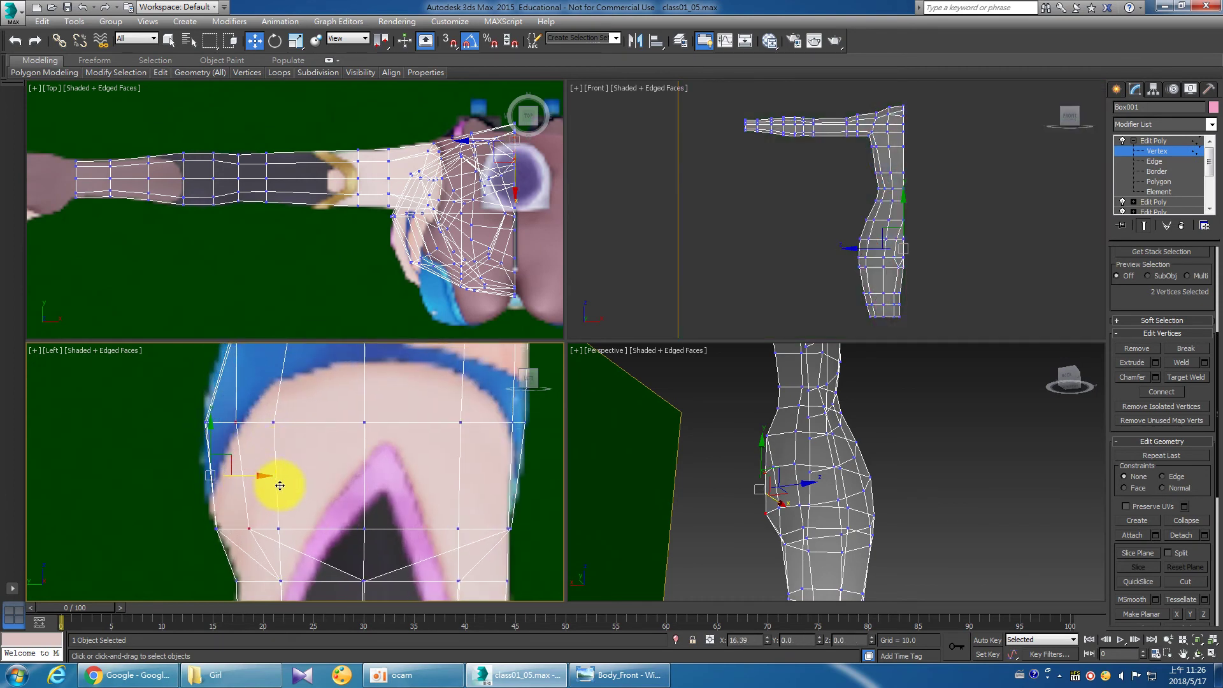
pyautogui.click(636, 441)
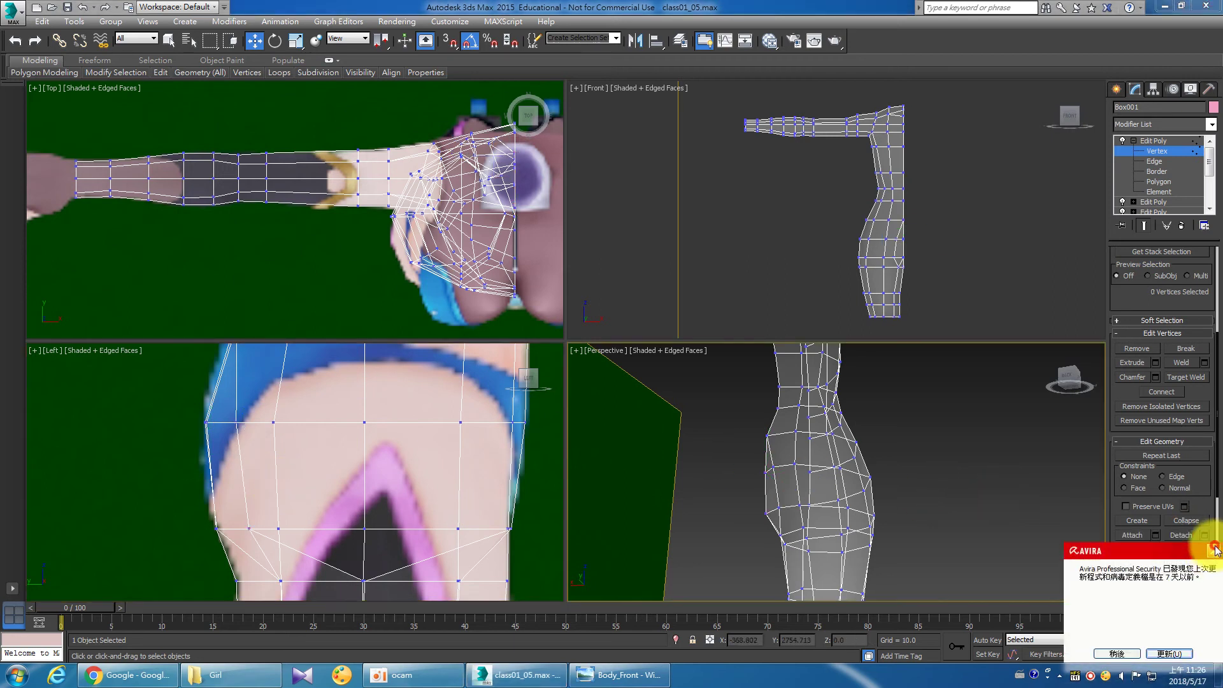
pyautogui.click(1214, 547)
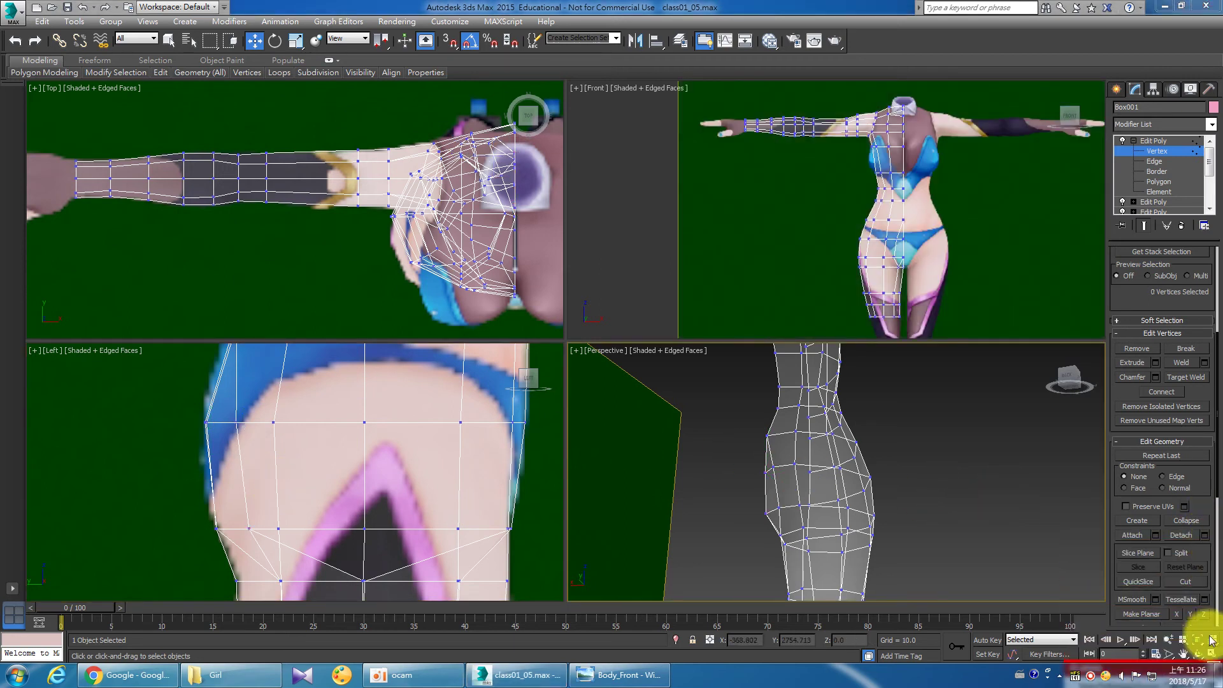
# Pick a vertex at the waist side in Perspective and shift it sideways in the Left view.
pyautogui.click(1213, 655)
pyautogui.moveTo(509, 405); pyautogui.dragTo(578, 425)
pyautogui.rightClick(580, 425)
pyautogui.click(529, 236)
pyautogui.click(1133, 590)
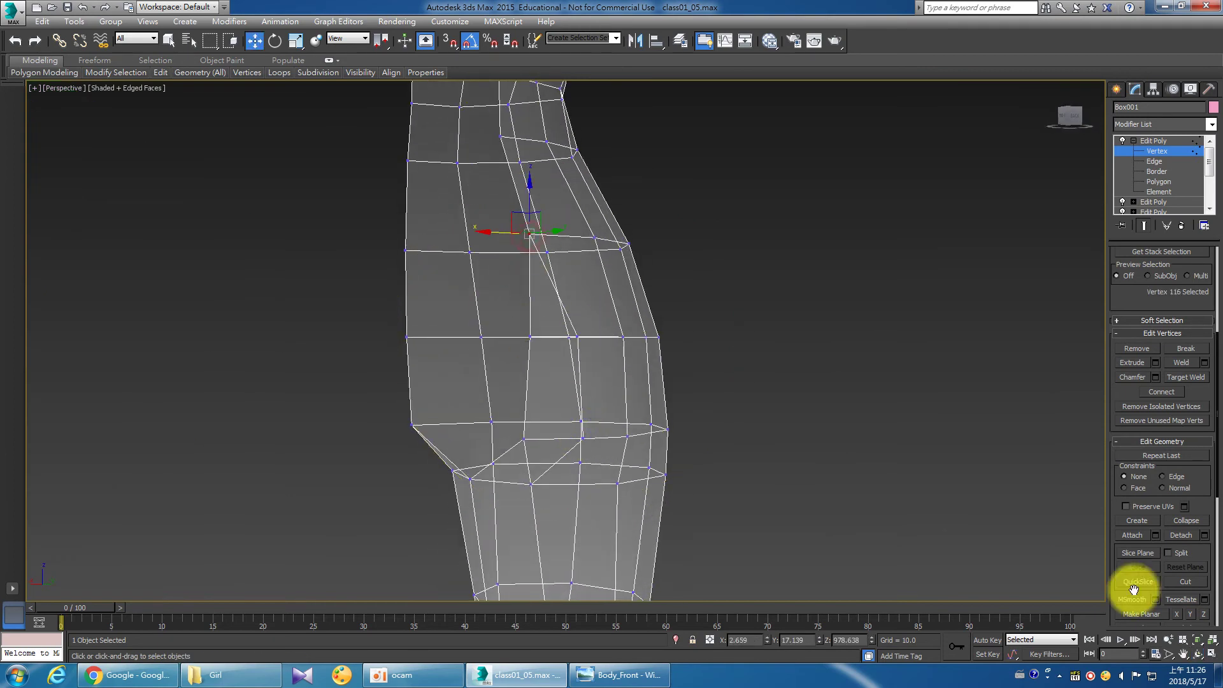
pyautogui.click(1212, 654)
pyautogui.moveTo(363, 423); pyautogui.dragTo(393, 389, button='middle')
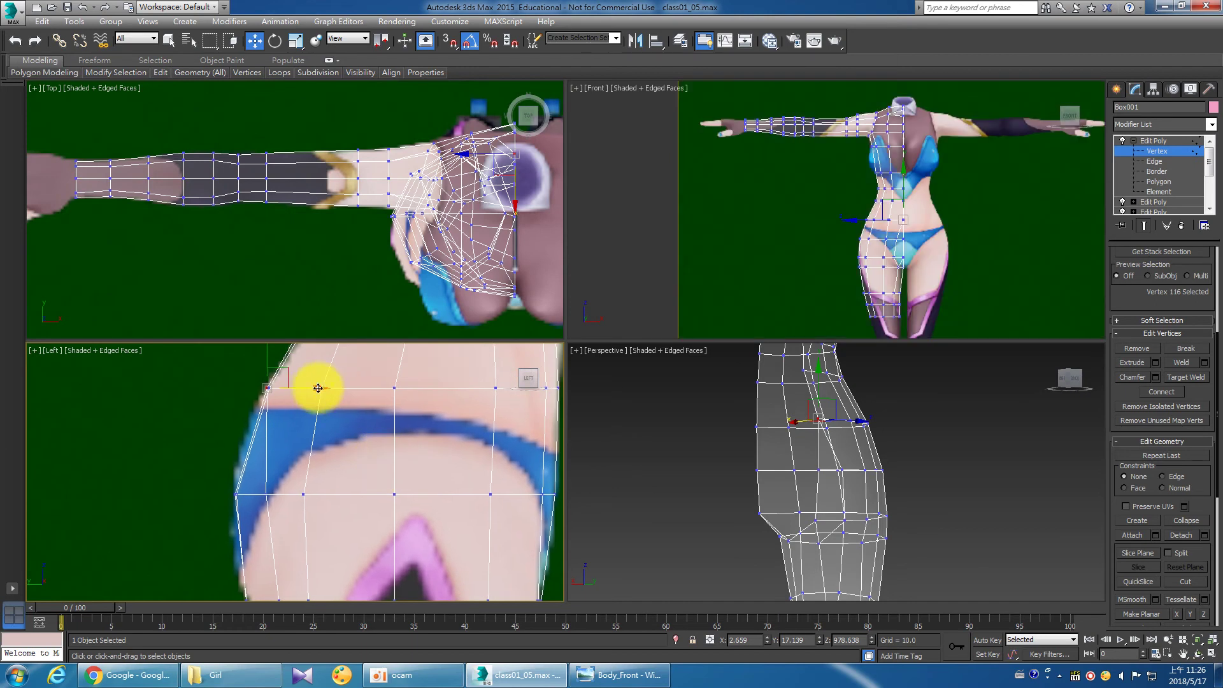
pyautogui.moveTo(318, 388); pyautogui.dragTo(322, 388)
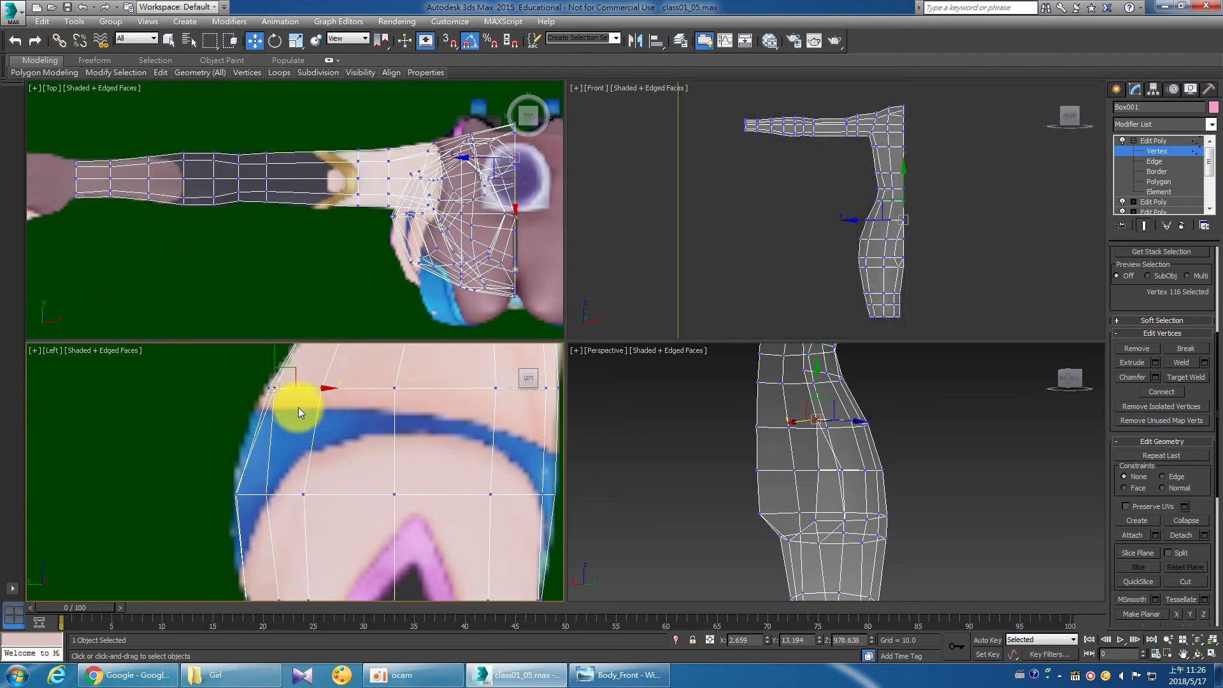
pyautogui.moveTo(270, 392); pyautogui.dragTo(271, 392)
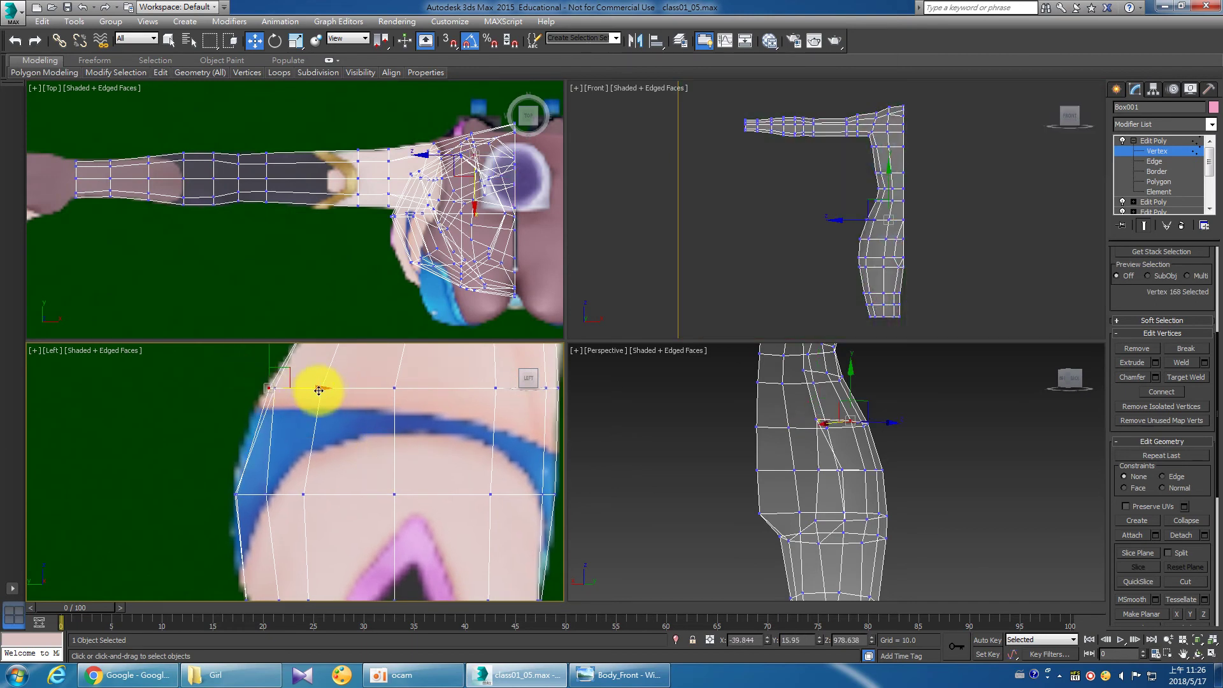
pyautogui.moveTo(302, 414); pyautogui.dragTo(403, 431, button='middle')
pyautogui.middleClick(813, 470)
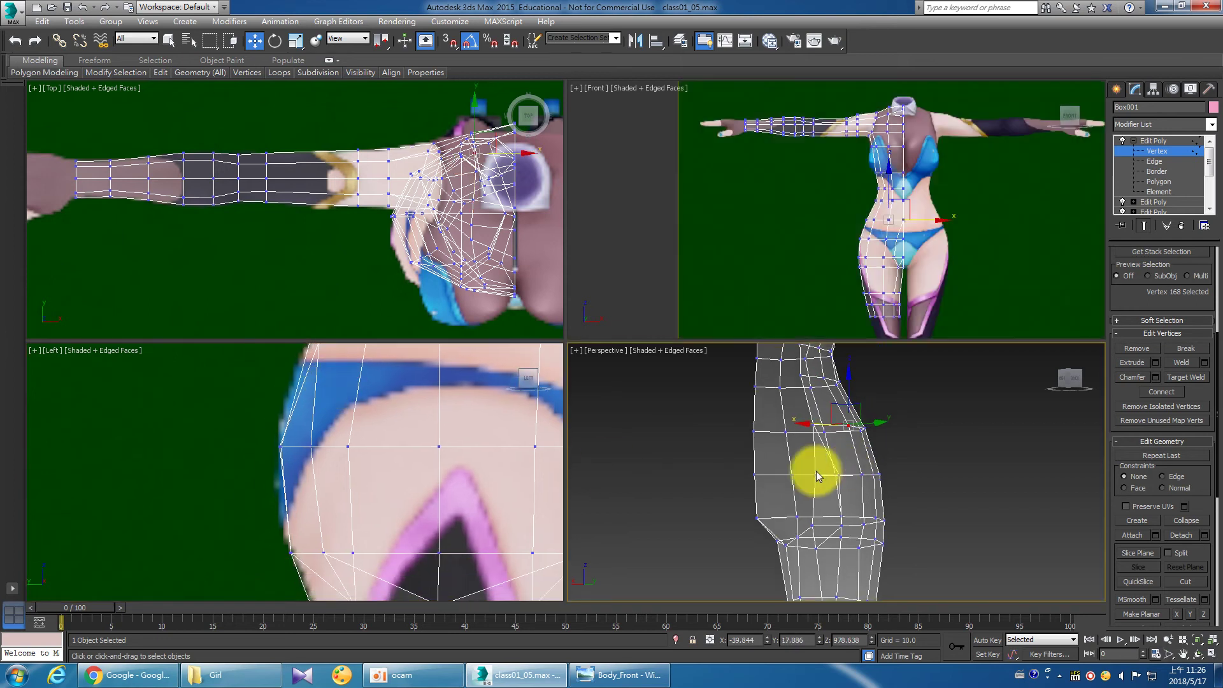
# Select the outer hip vertices and pull them left toward the reference outline.
pyautogui.click(1211, 653)
pyautogui.click(1197, 654)
pyautogui.moveTo(584, 367); pyautogui.dragTo(477, 357)
pyautogui.rightClick(521, 372)
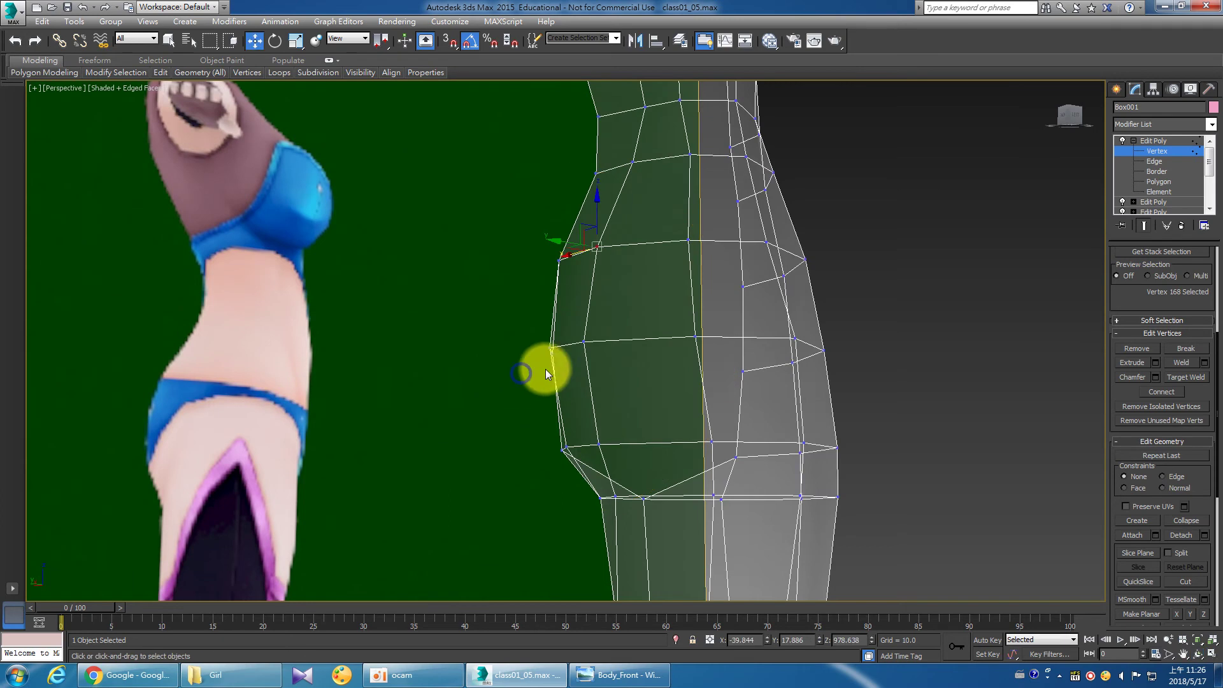
pyautogui.click(549, 350)
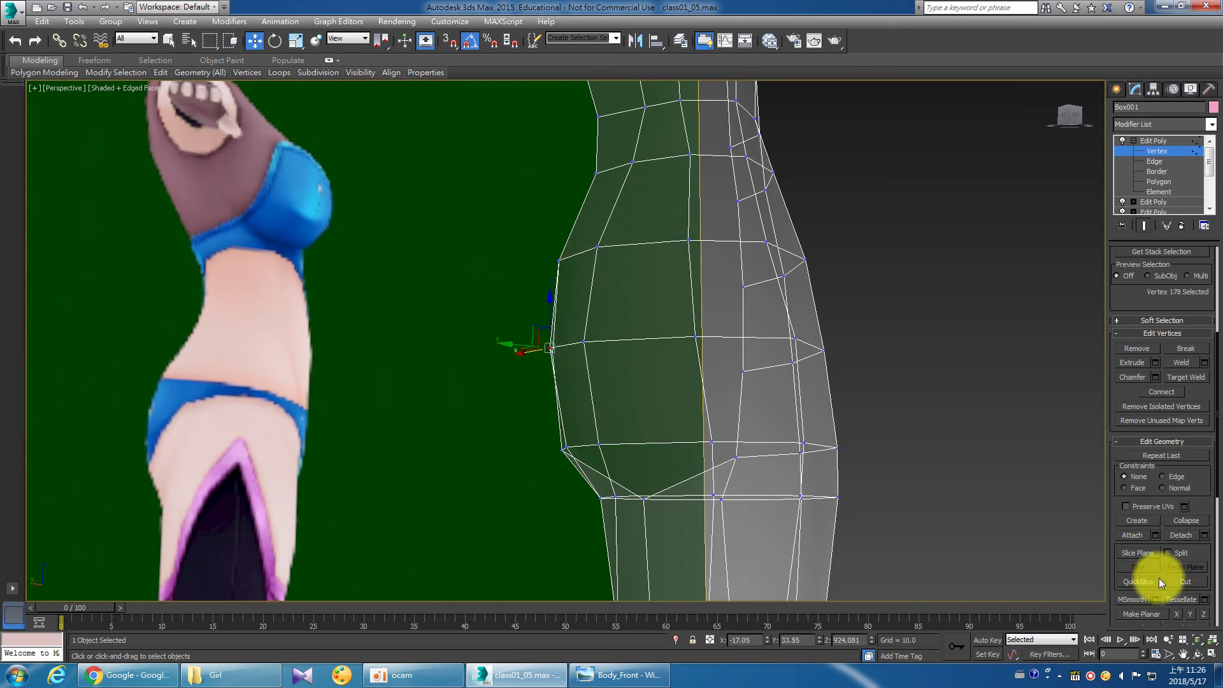
pyautogui.click(1211, 656)
pyautogui.rightClick(322, 487)
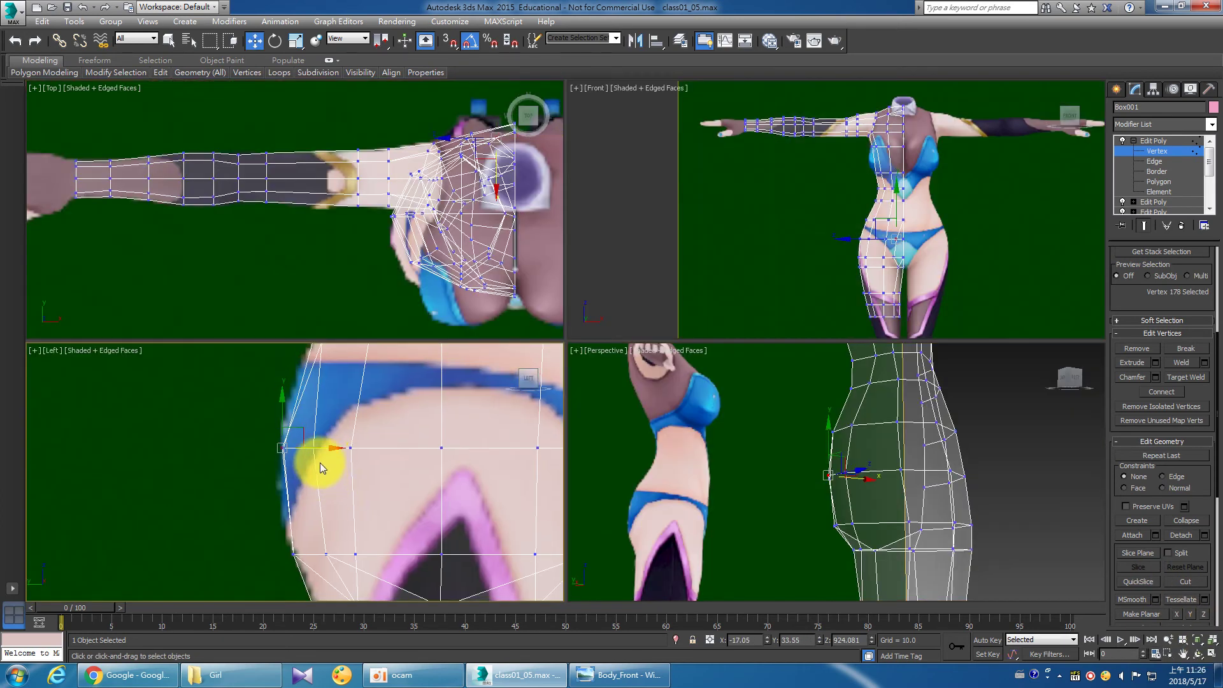
pyautogui.moveTo(271, 423)
pyautogui.keyDown('alt'); pyautogui.mouseDown()
pyautogui.moveTo(299, 474)
pyautogui.moveTo(328, 451)
pyautogui.mouseUp(); pyautogui.keyUp('alt')
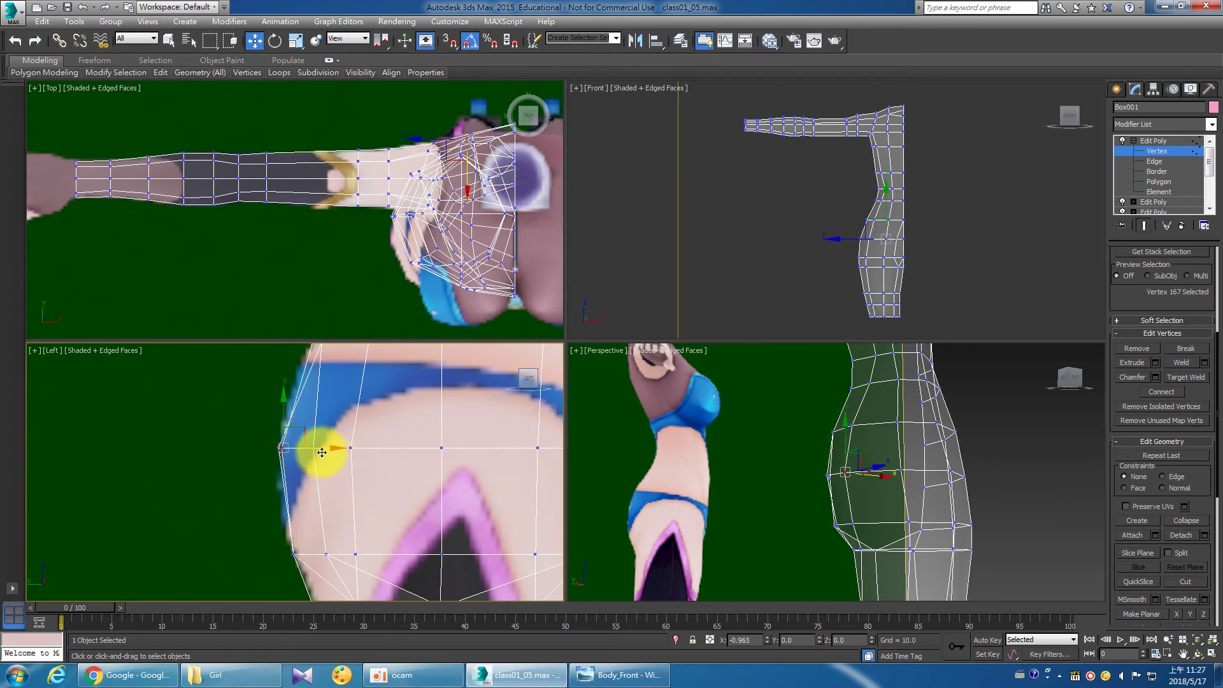
pyautogui.moveTo(322, 453); pyautogui.dragTo(290, 453)
pyautogui.keyDown('alt'); pyautogui.moveTo(873, 480); pyautogui.dragTo(949, 491, button='middle'); pyautogui.keyUp('alt')
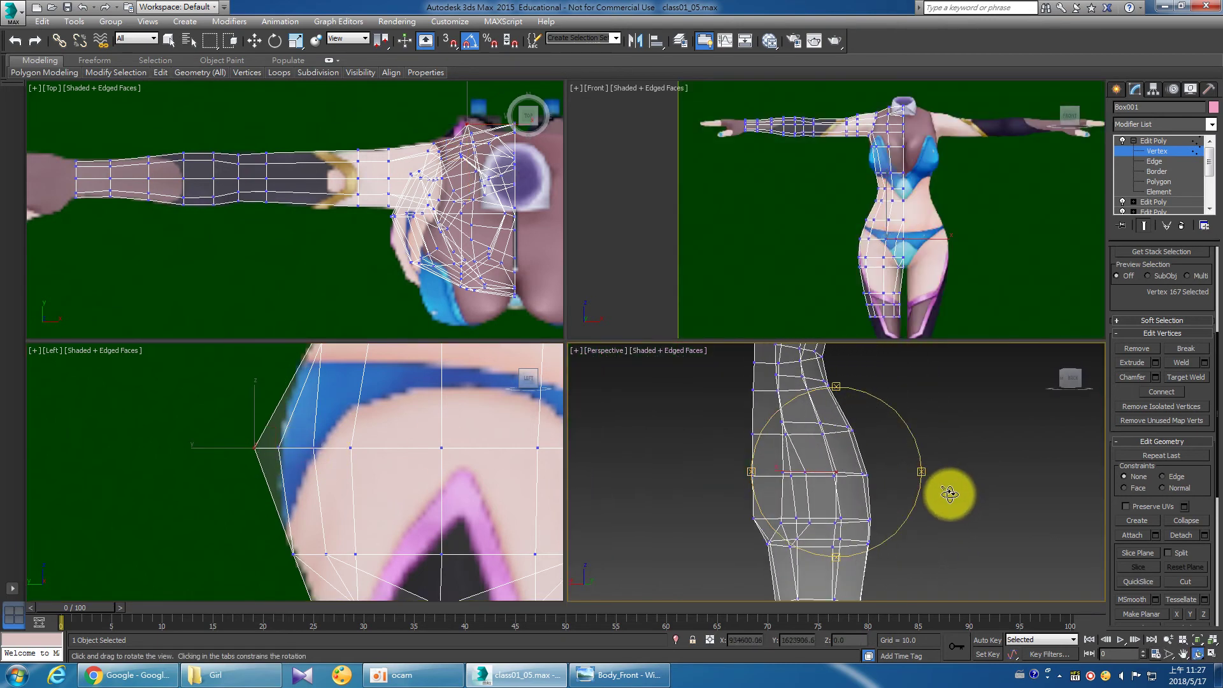
# Move the hip vertices along X until they line up with the reference edge.
pyautogui.rightClick(426, 467)
pyautogui.moveTo(331, 450); pyautogui.dragTo(276, 442)
pyautogui.rightClick(830, 485)
pyautogui.keyDown('alt'); pyautogui.moveTo(830, 485); pyautogui.dragTo(719, 463, button='middle'); pyautogui.keyUp('alt')
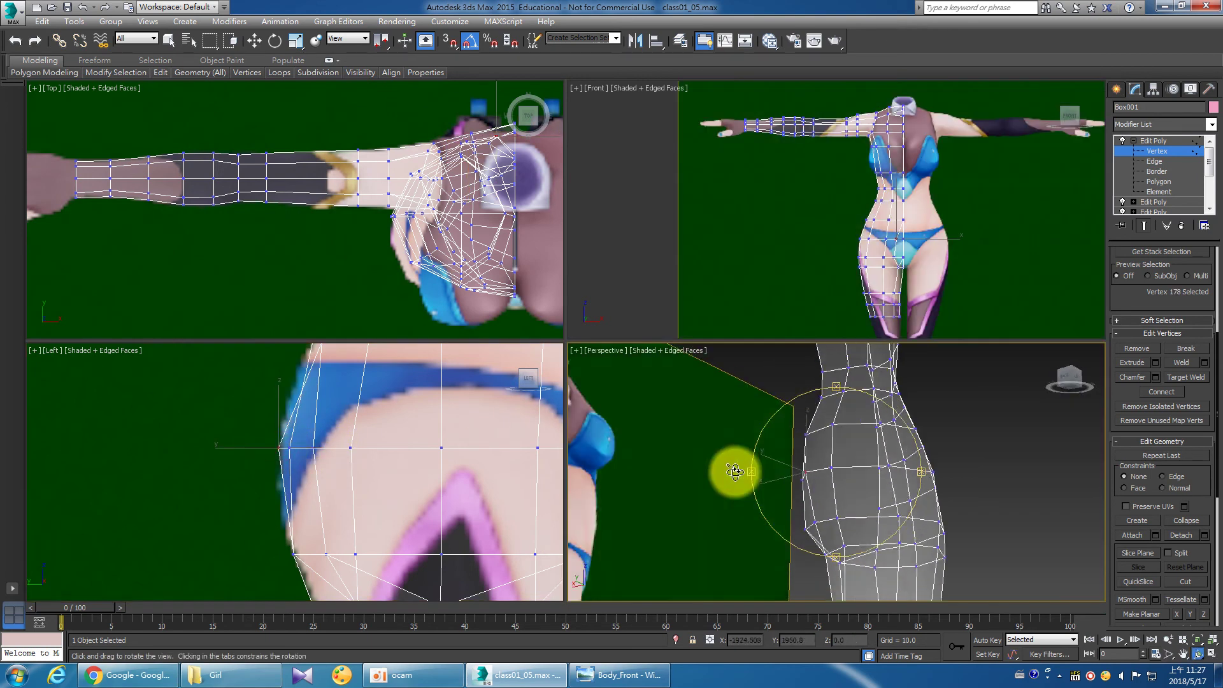
pyautogui.rightClick(397, 432)
pyautogui.moveTo(327, 449)
pyautogui.mouseDown()
pyautogui.moveTo(287, 446)
pyautogui.moveTo(326, 451)
pyautogui.mouseUp()
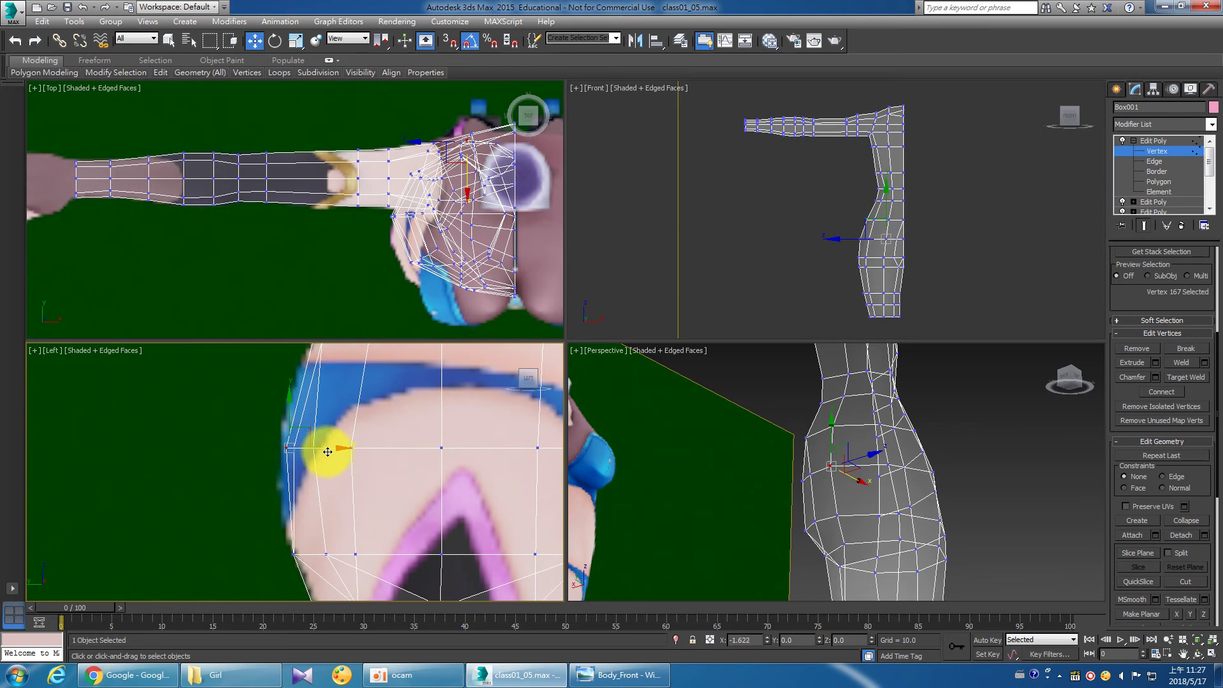
pyautogui.moveTo(328, 452)
pyautogui.mouseDown()
pyautogui.moveTo(292, 446)
pyautogui.moveTo(335, 447)
pyautogui.mouseUp()
pyautogui.click(325, 451)
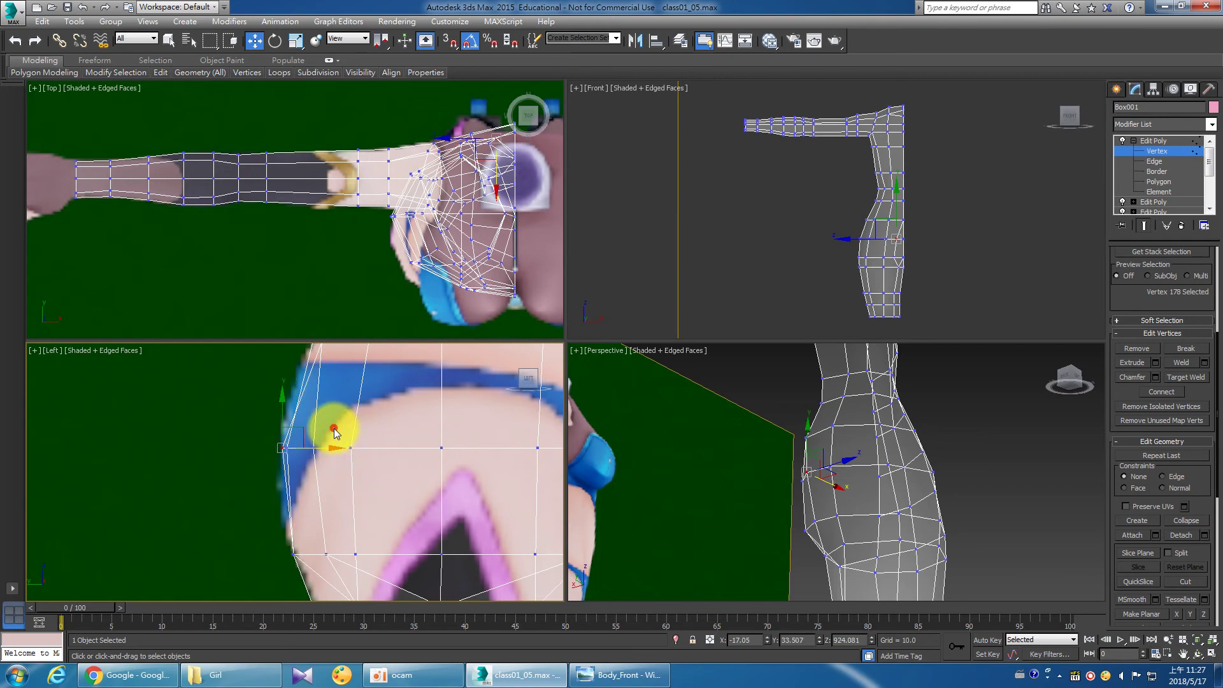
# Select the waist vertex and pull it left to the reference edge.
pyautogui.moveTo(326, 430); pyautogui.dragTo(363, 453, button='middle')
pyautogui.moveTo(345, 398); pyautogui.dragTo(381, 390)
pyautogui.rightClick(375, 397)
pyautogui.click(374, 397)
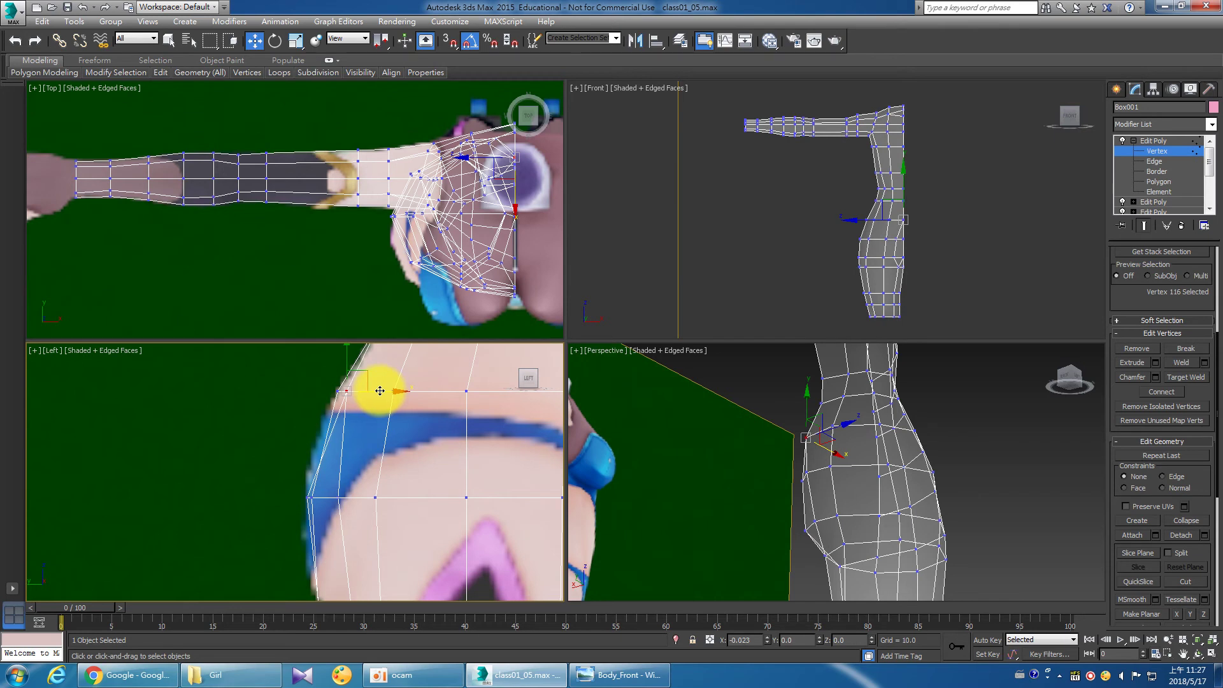
pyautogui.keyDown('ctrl'); pyautogui.moveTo(375, 390); pyautogui.dragTo(332, 385); pyautogui.keyUp('ctrl')
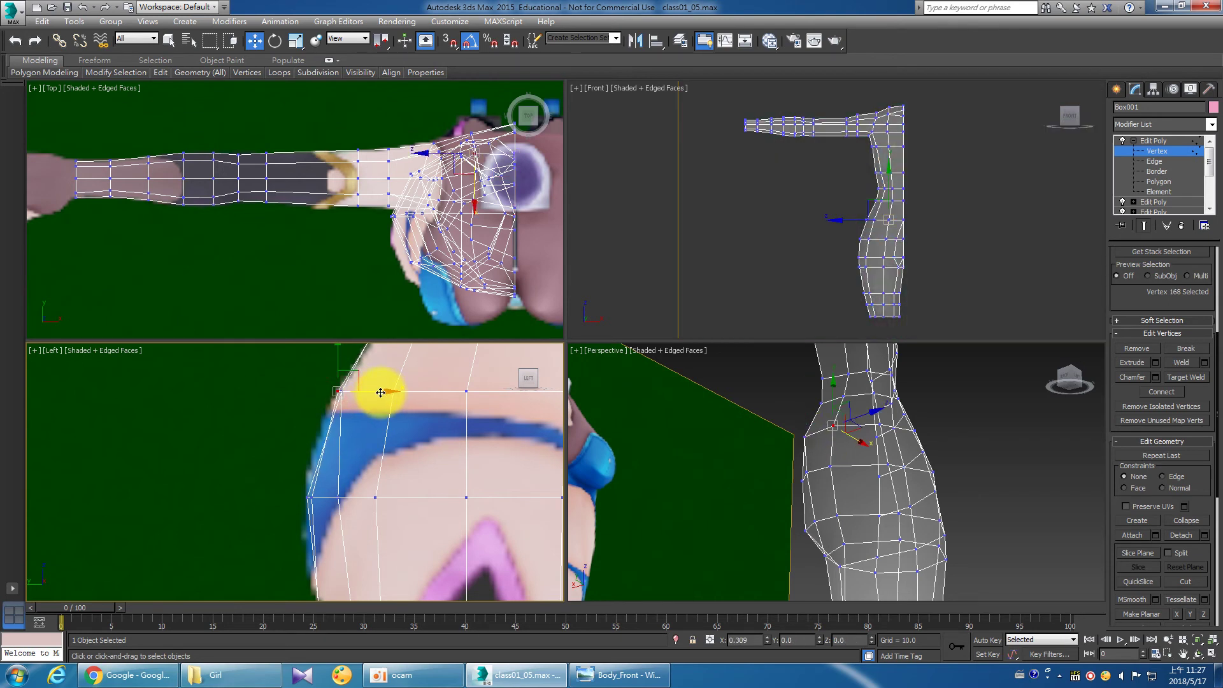
pyautogui.keyDown('alt'); pyautogui.moveTo(966, 481); pyautogui.dragTo(901, 469, button='middle'); pyautogui.keyUp('alt')
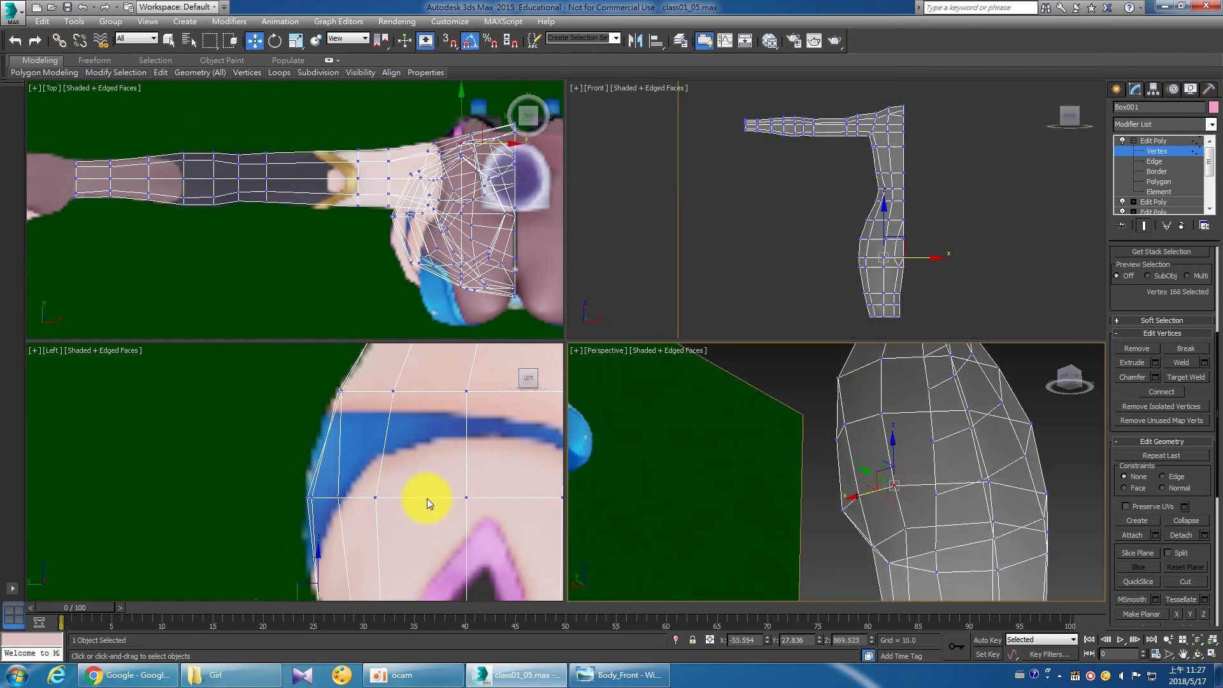
# Nudge the hip vertex outward in the Left view, then pick neighbouring hip vertices.
pyautogui.moveTo(423, 497); pyautogui.dragTo(374, 465, button='middle')
pyautogui.moveTo(323, 505); pyautogui.dragTo(332, 506)
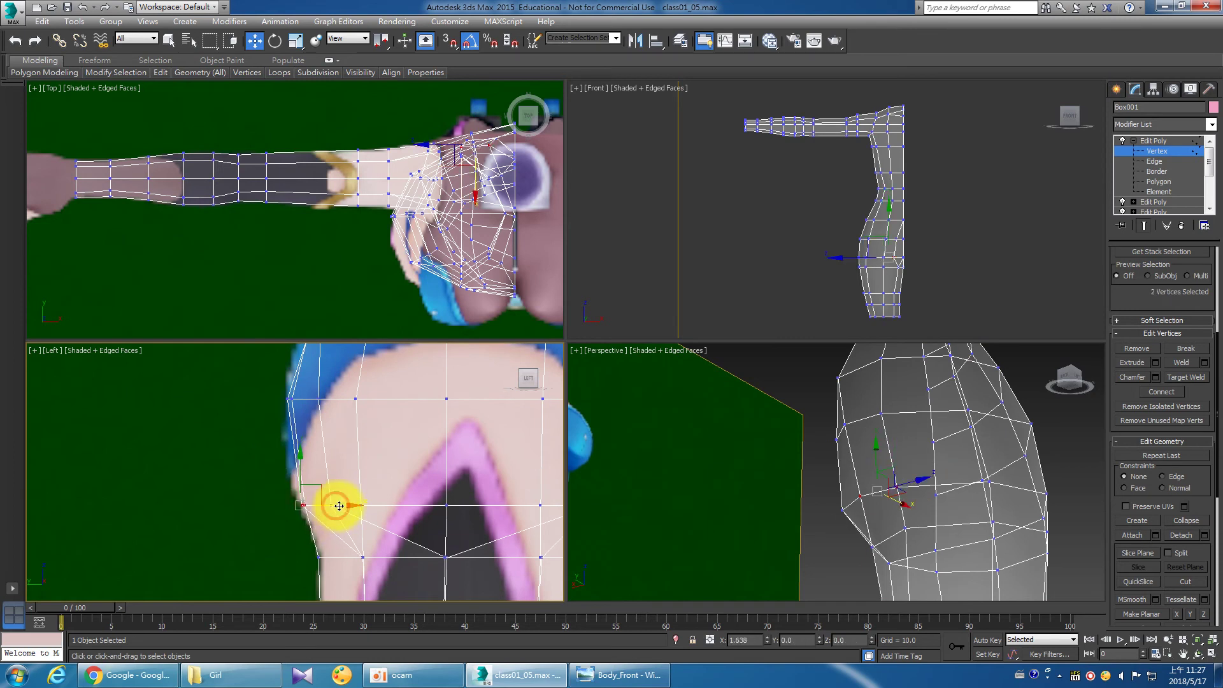
pyautogui.rightClick(845, 500)
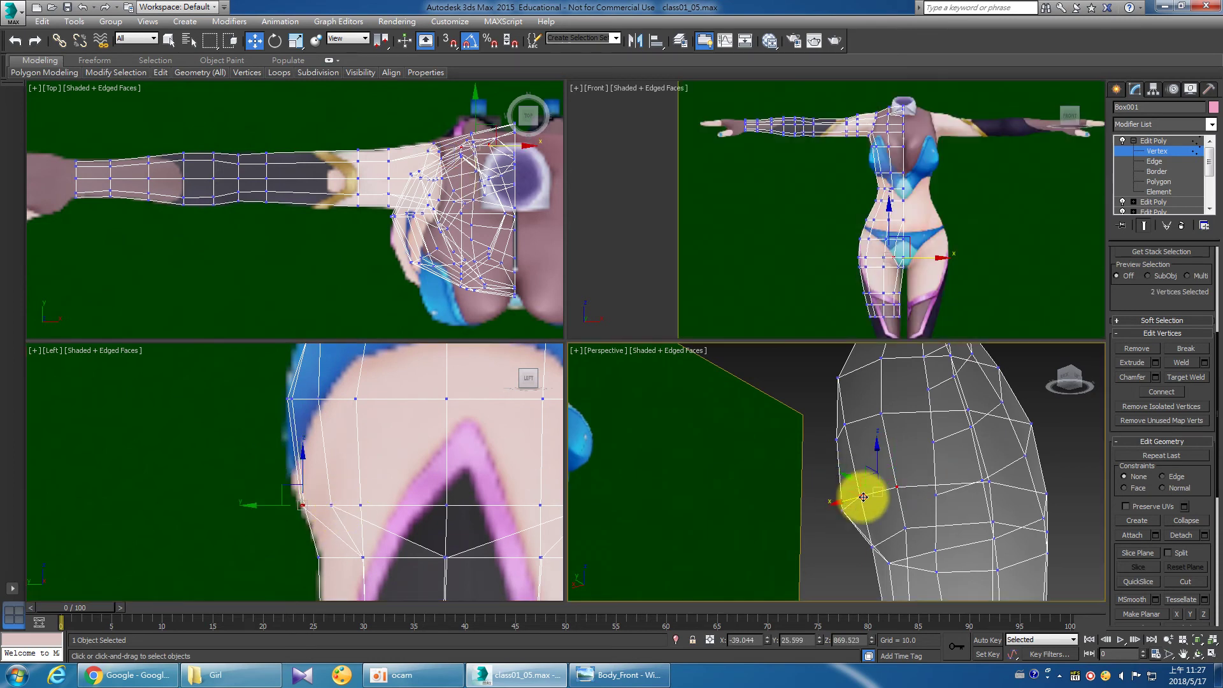
pyautogui.click(885, 493)
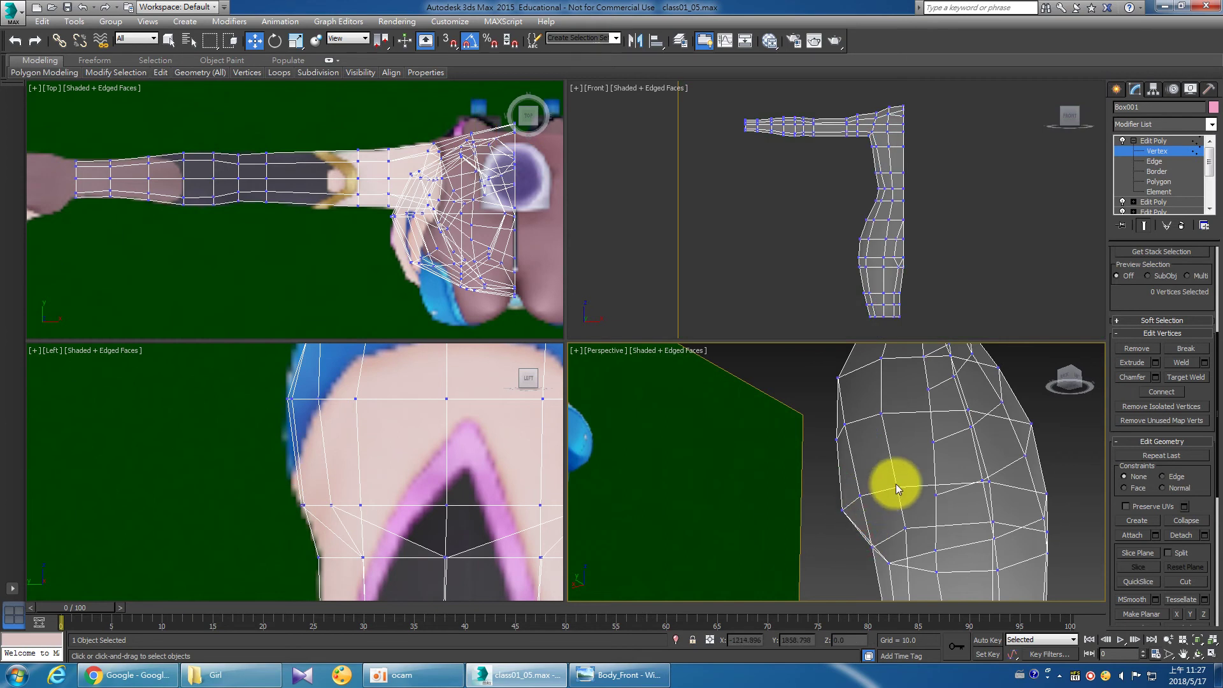
pyautogui.click(861, 496)
pyautogui.click(303, 506)
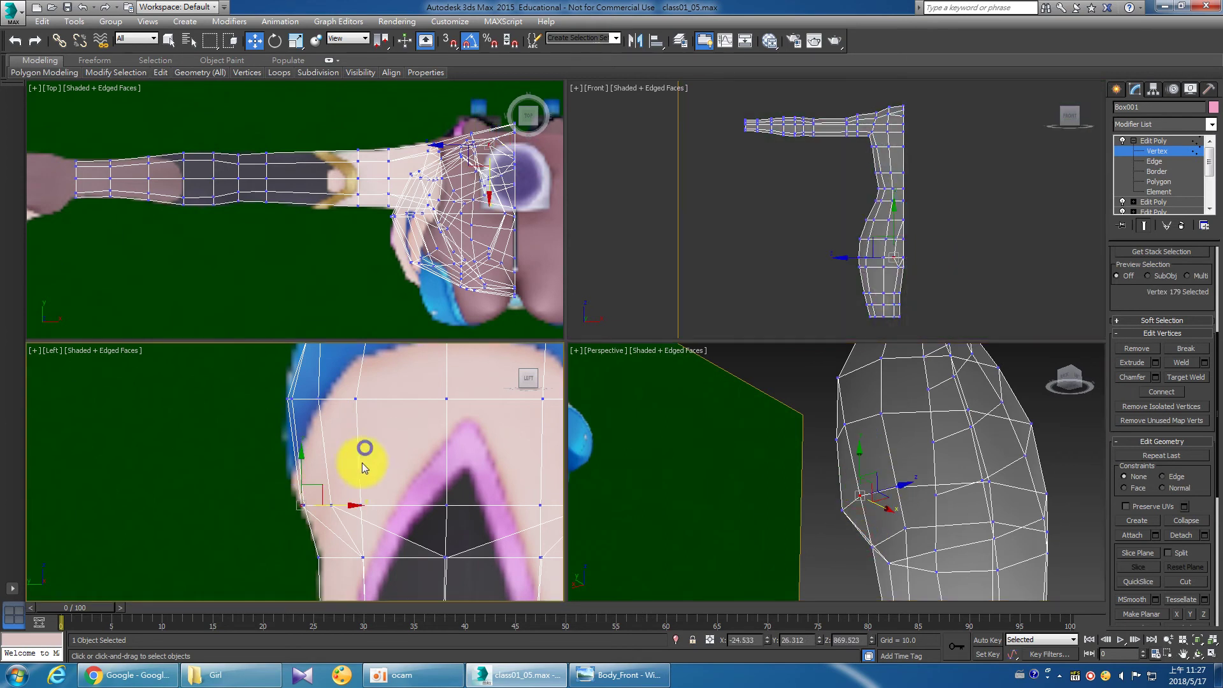
pyautogui.click(898, 488)
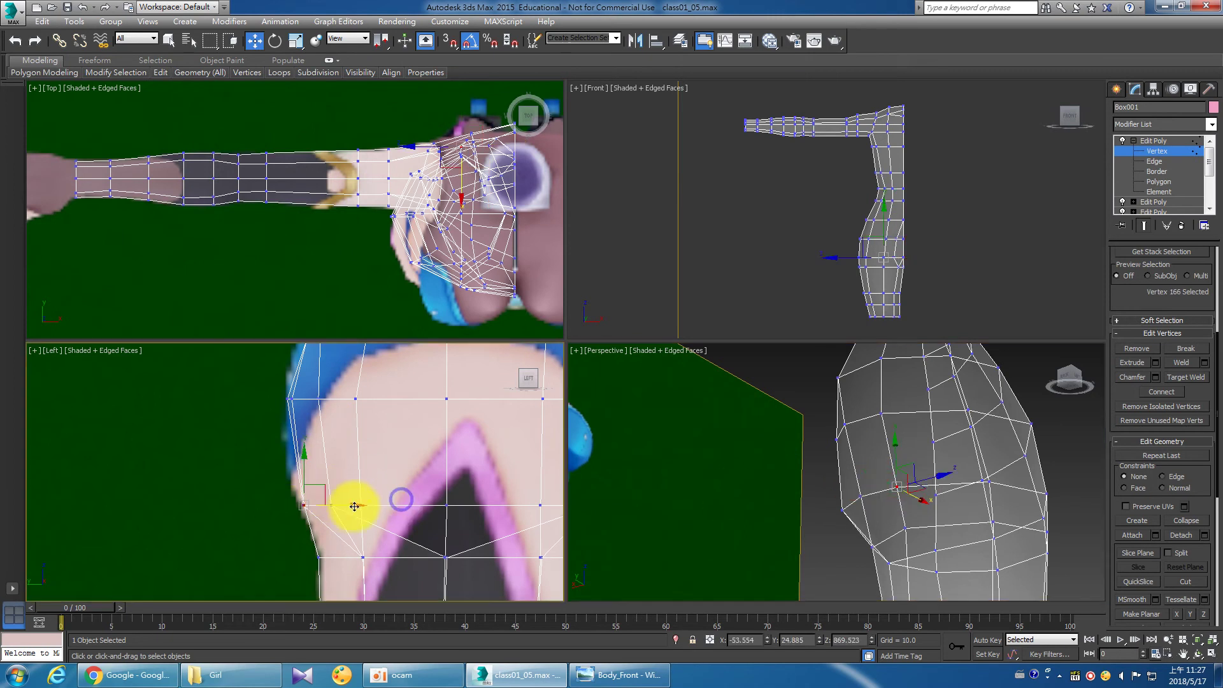
pyautogui.click(391, 463)
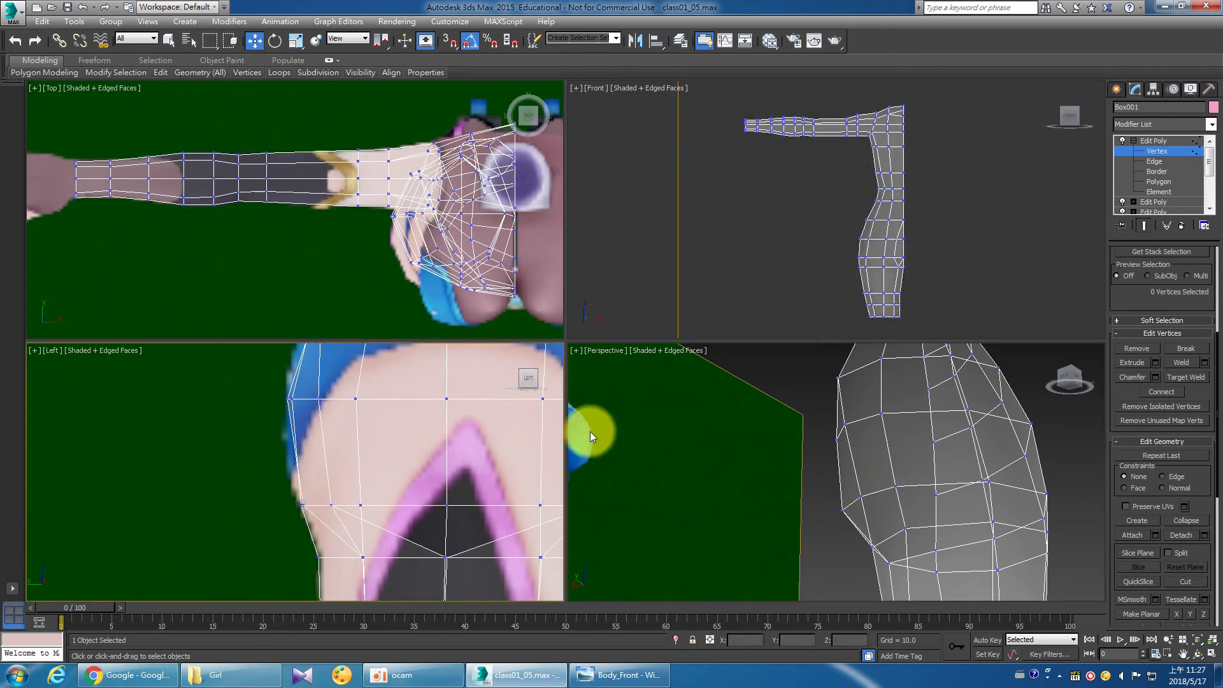
# Orbit Perspective around the hip and select another hip vertex on the mesh.
pyautogui.click(590, 430)
pyautogui.click(1198, 654)
pyautogui.moveTo(847, 508)
pyautogui.mouseDown()
pyautogui.moveTo(878, 478)
pyautogui.moveTo(871, 511)
pyautogui.mouseUp()
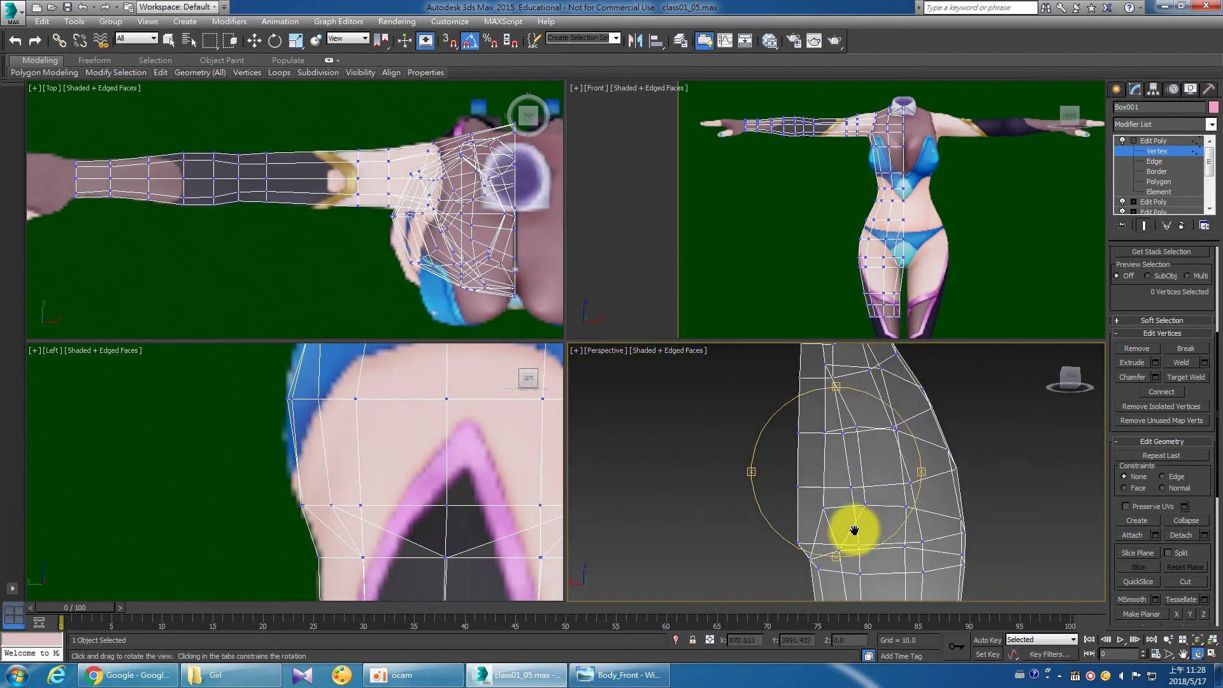
pyautogui.rightClick(871, 512)
pyautogui.click(854, 427)
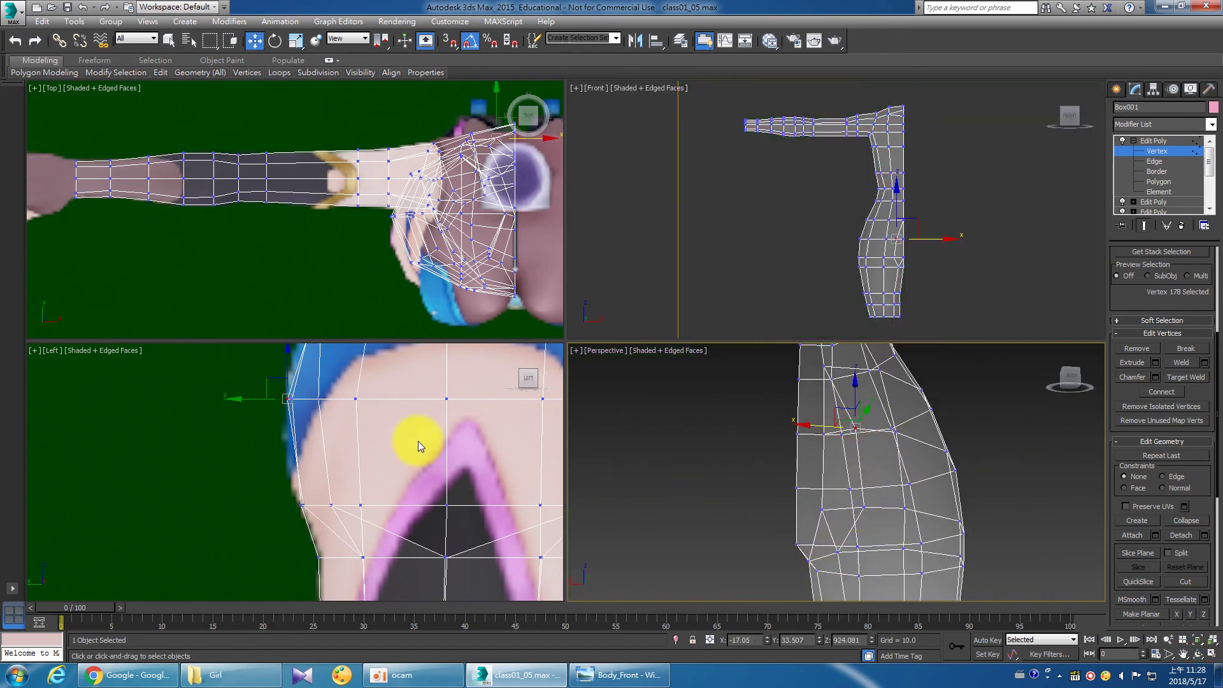
pyautogui.rightClick(409, 439)
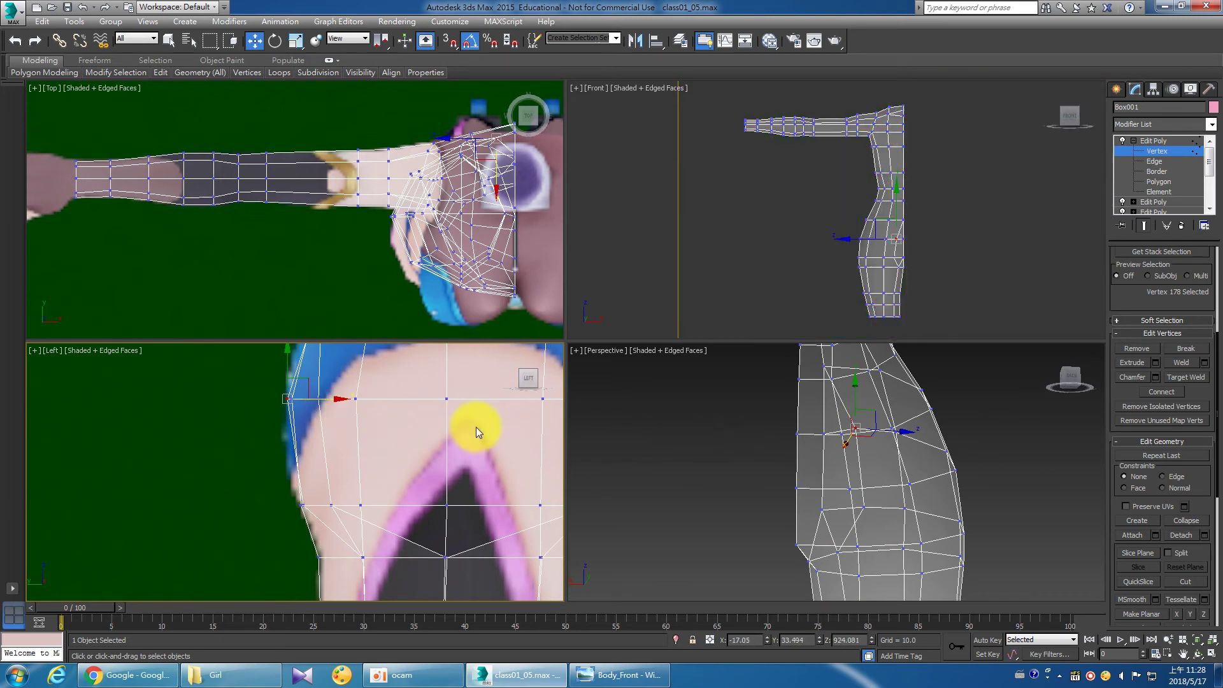
pyautogui.click(675, 452)
pyautogui.rightClick(373, 417)
pyautogui.rightClick(883, 494)
# Select upper-thigh vertices in Perspective and the Left view to check their fit.
pyautogui.moveTo(854, 486)
pyautogui.keyDown('alt'); pyautogui.mouseDown(button='middle')
pyautogui.moveTo(873, 499)
pyautogui.moveTo(884, 481)
pyautogui.mouseUp(button='middle'); pyautogui.keyUp('alt')
pyautogui.click(895, 468)
pyautogui.rightClick(376, 409)
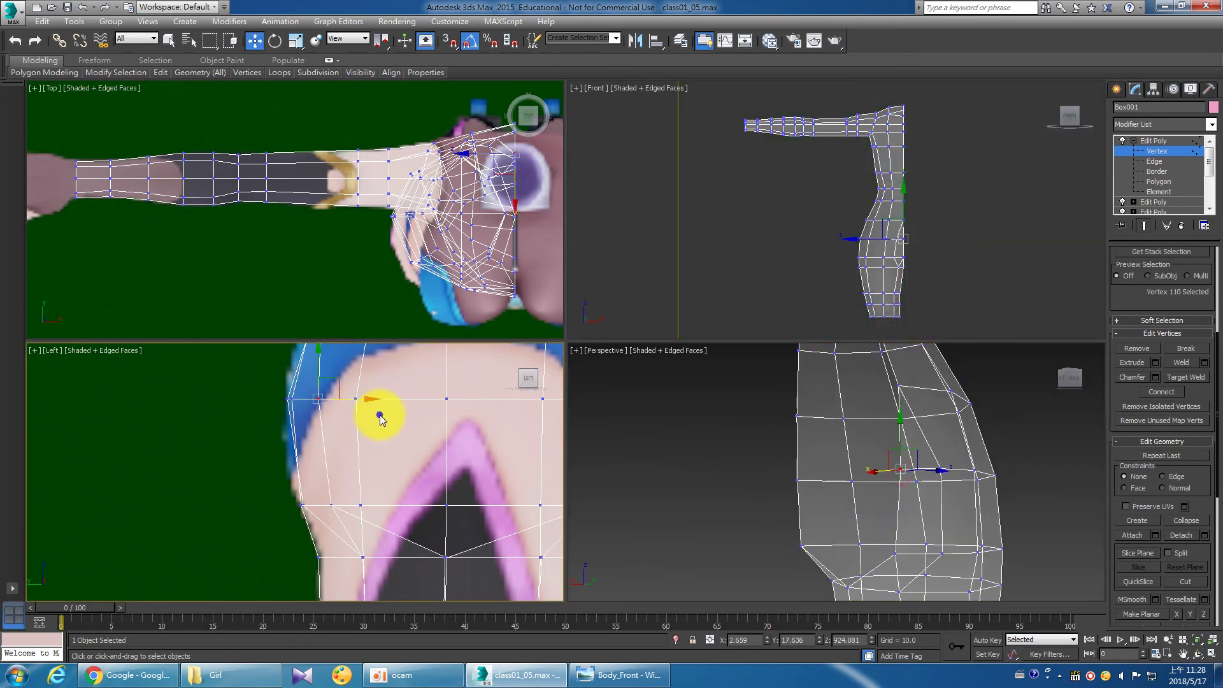
pyautogui.moveTo(389, 395); pyautogui.dragTo(396, 437, button='middle')
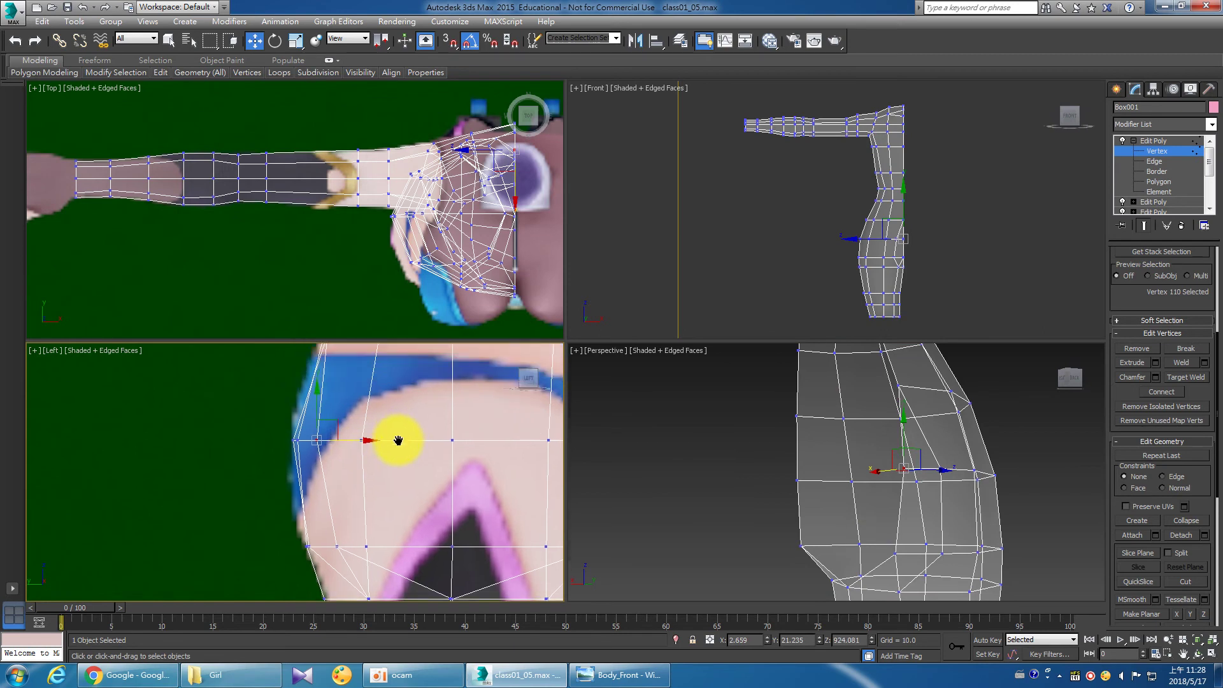
pyautogui.scroll(-2, 400, 446)
pyautogui.keyDown('ctrl'); pyautogui.click(356, 527); pyautogui.keyUp('ctrl')
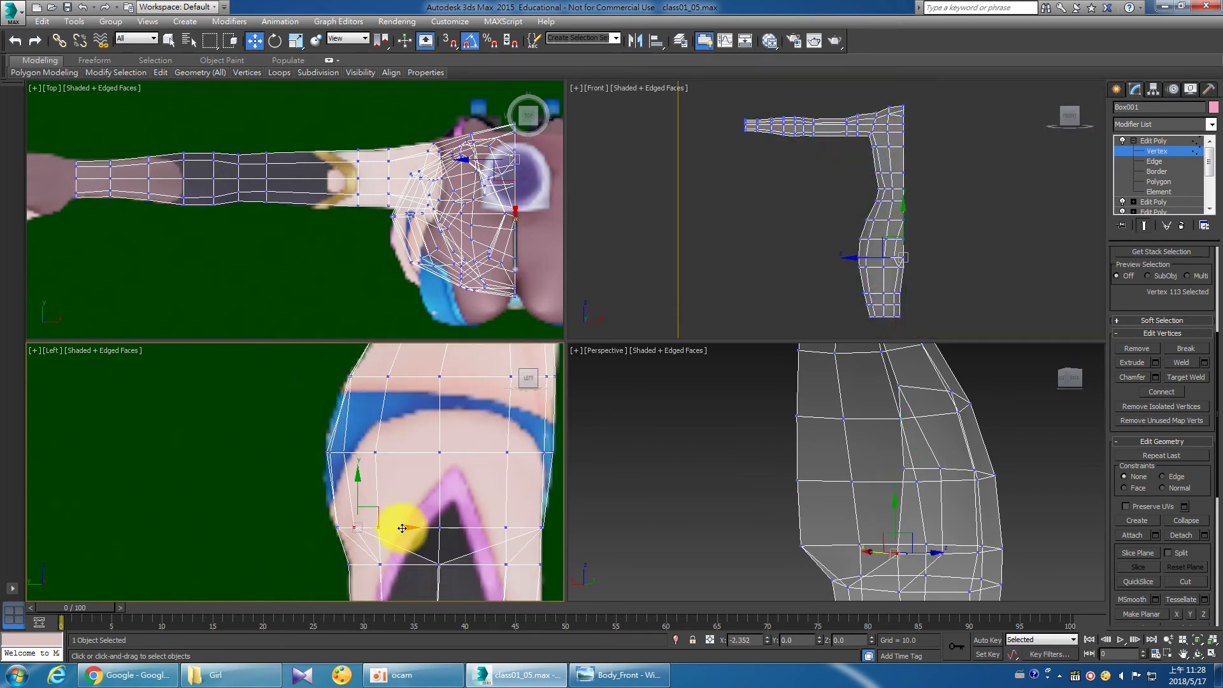
pyautogui.click(1013, 482)
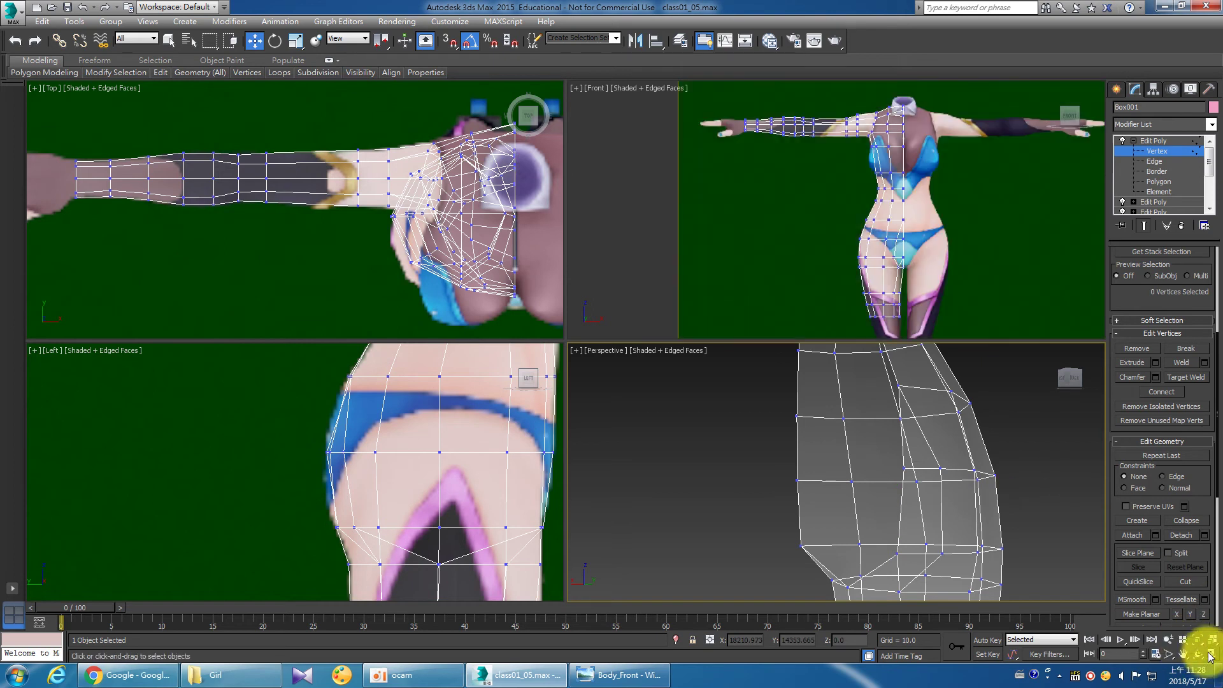
# Zoom the Front view to the pelvis and move the pelvis and crotch vertices right.
pyautogui.scroll(5, 904, 261)
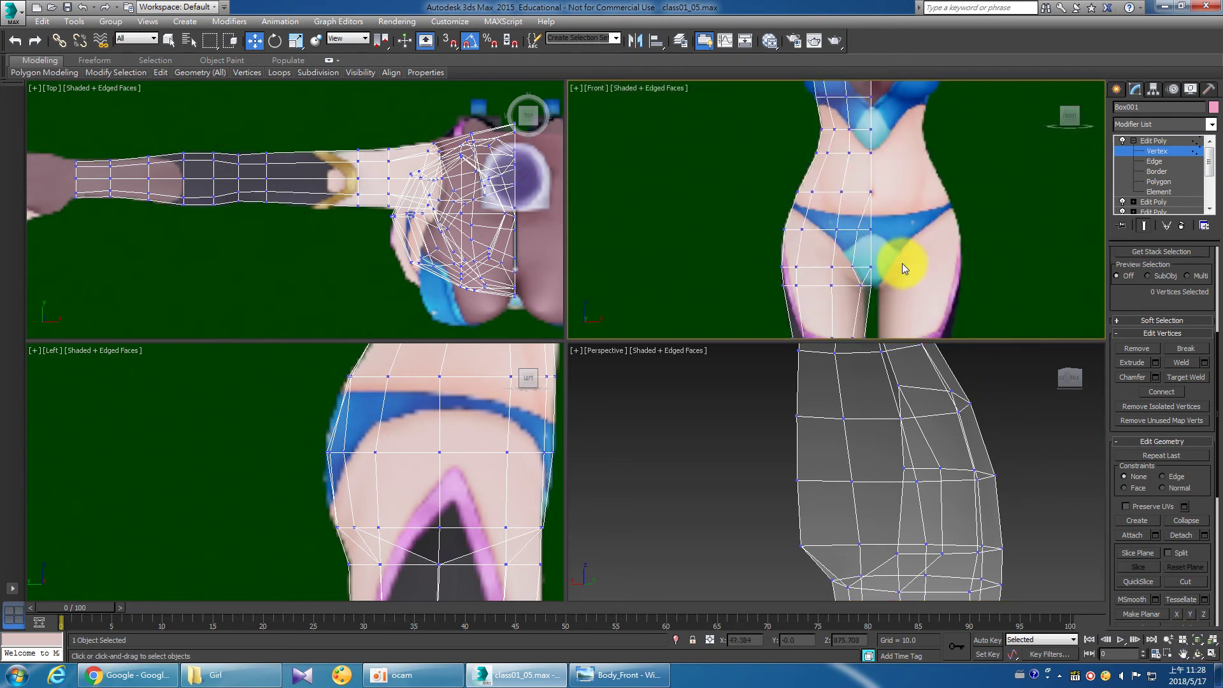
pyautogui.scroll(3, 877, 244)
pyautogui.click(838, 216)
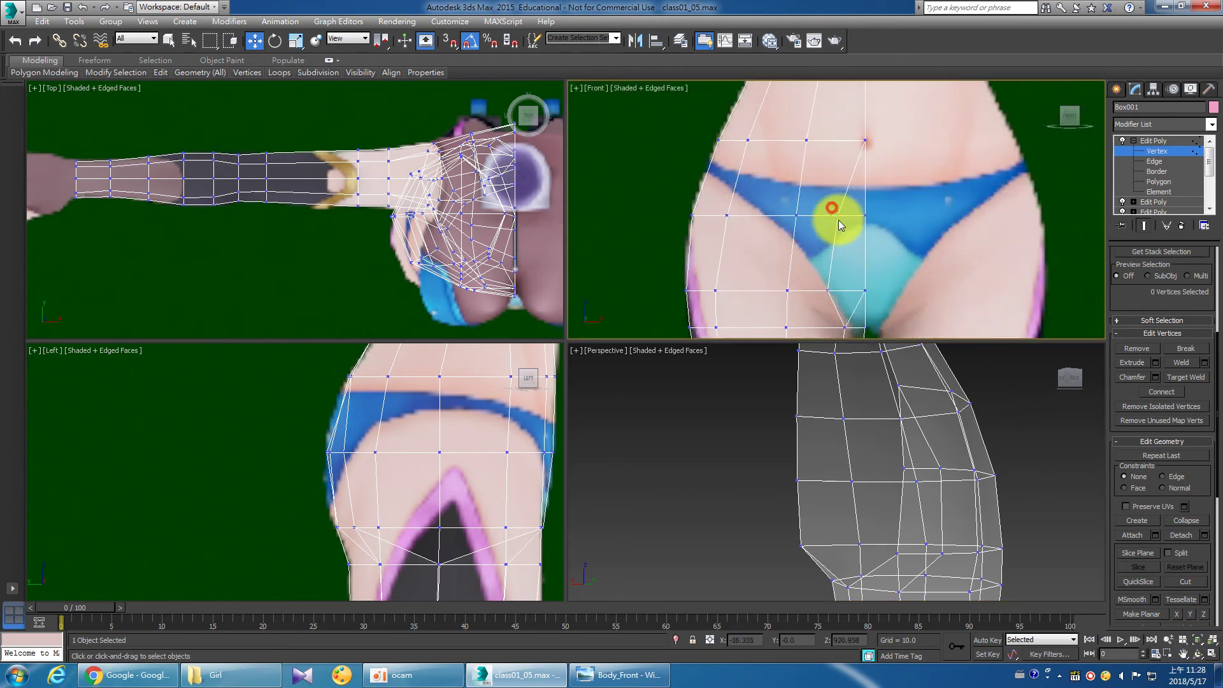
pyautogui.moveTo(883, 216)
pyautogui.mouseDown()
pyautogui.moveTo(846, 274)
pyautogui.moveTo(877, 290)
pyautogui.mouseUp()
pyautogui.click(833, 291)
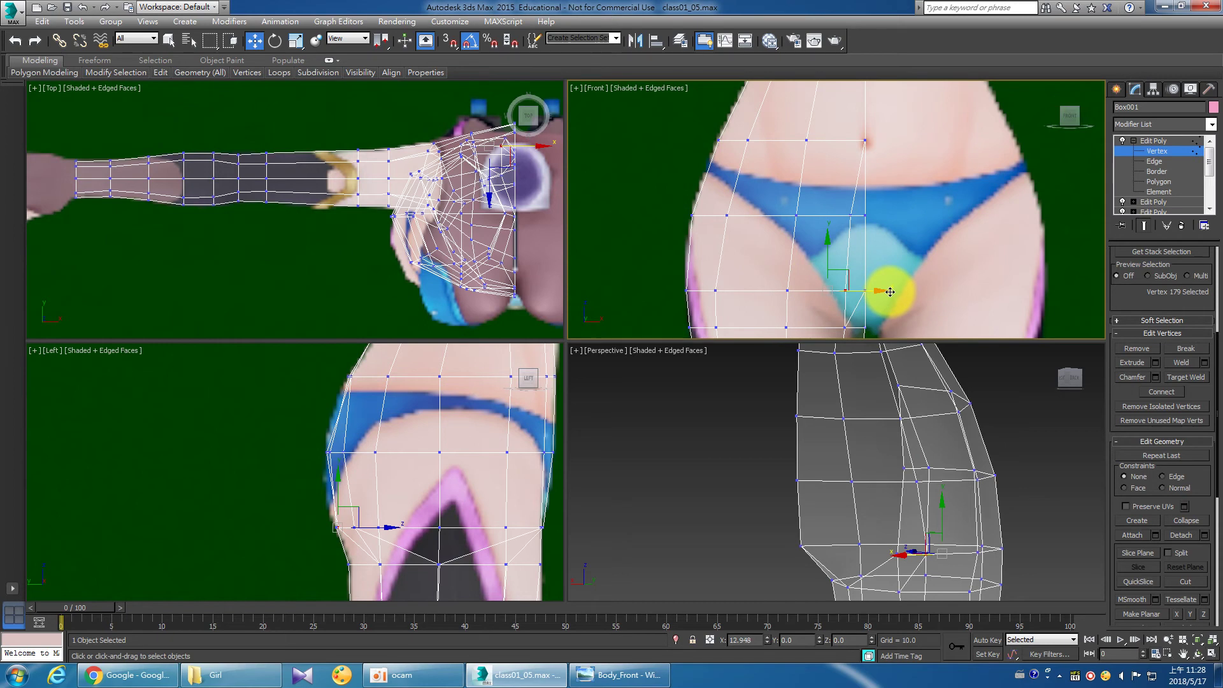
pyautogui.moveTo(891, 291); pyautogui.dragTo(909, 291)
pyautogui.moveTo(909, 292); pyautogui.dragTo(891, 251, button='middle')
# Check the inner-thigh, crotch and lower-belly vertices, then view the half body and exit Vertex level.
pyautogui.moveTo(815, 274); pyautogui.dragTo(838, 296)
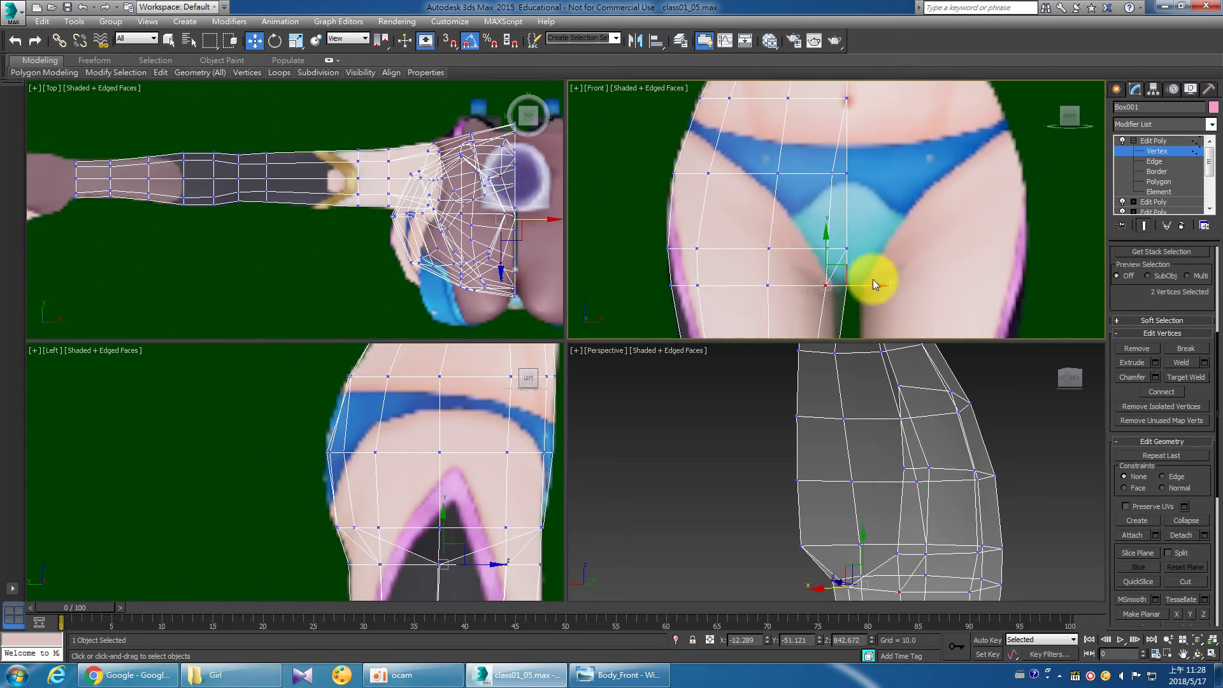
pyautogui.moveTo(808, 232); pyautogui.dragTo(847, 268)
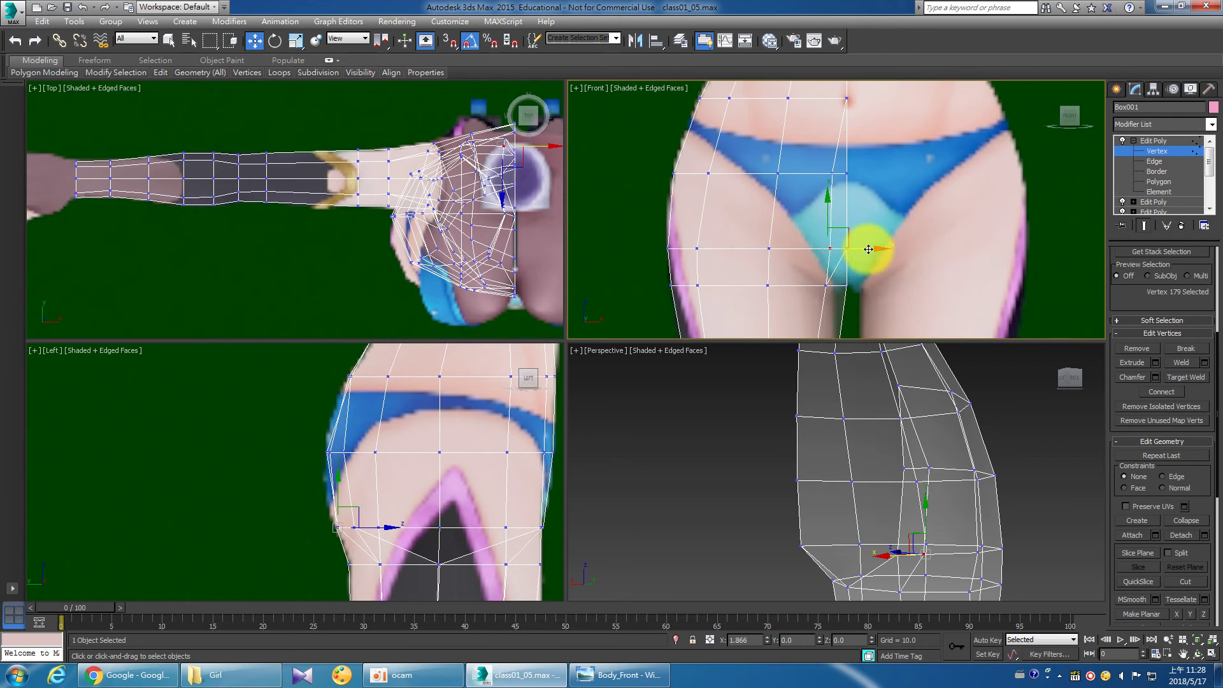
pyautogui.click(833, 172)
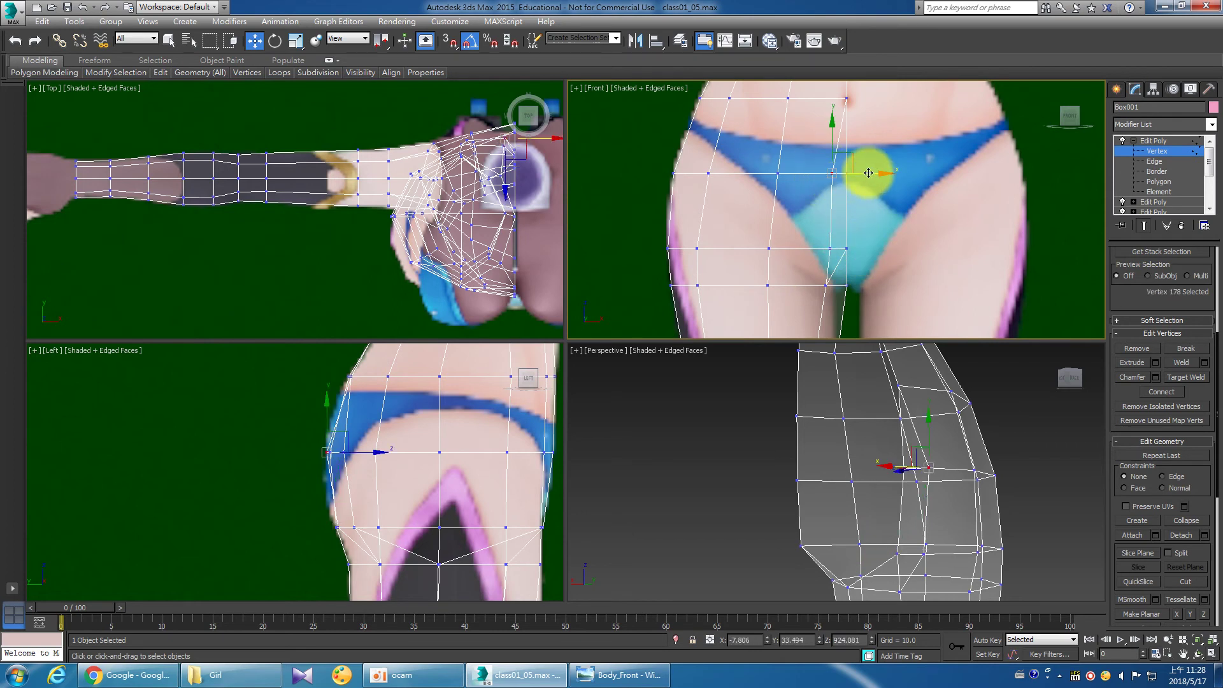
pyautogui.click(982, 431)
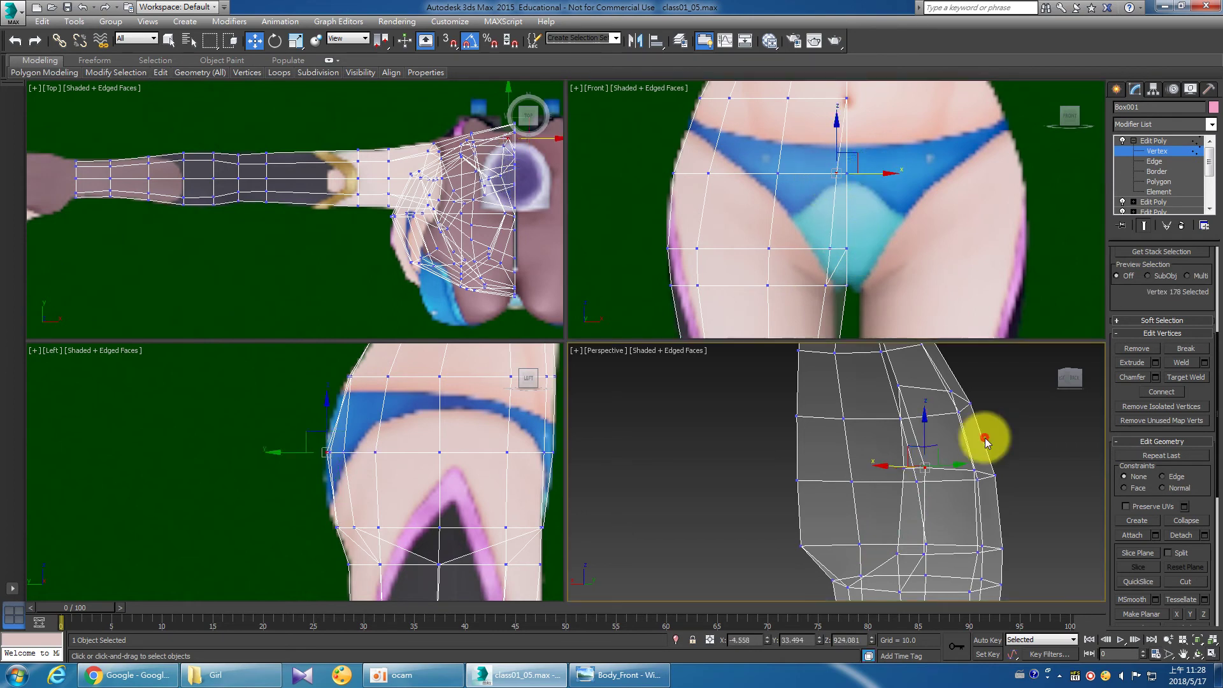
pyautogui.click(1210, 656)
pyautogui.moveTo(775, 440)
pyautogui.mouseDown()
pyautogui.moveTo(634, 407)
pyautogui.moveTo(675, 402)
pyautogui.moveTo(625, 391)
pyautogui.moveTo(658, 410)
pyautogui.moveTo(644, 390)
pyautogui.mouseUp()
pyautogui.click(1149, 151)
# Add a Symmetry modifier to the body with Flip enabled.
pyautogui.click(1159, 125)
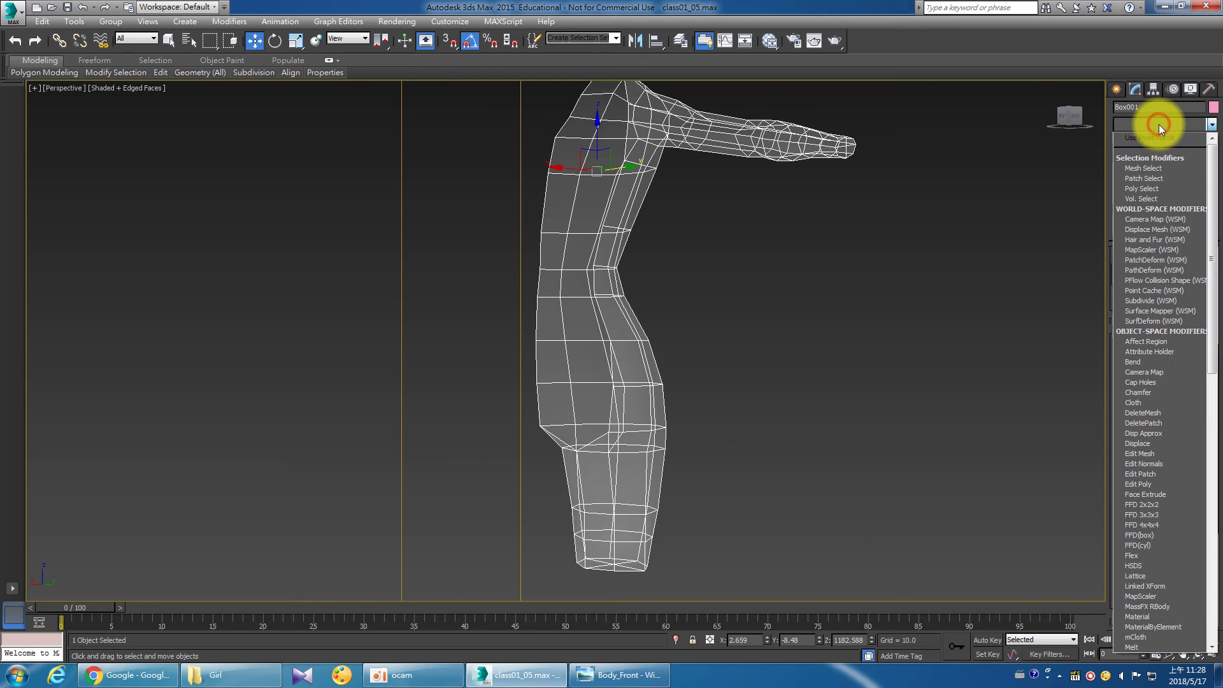
pyautogui.press('s')
pyautogui.press('h')
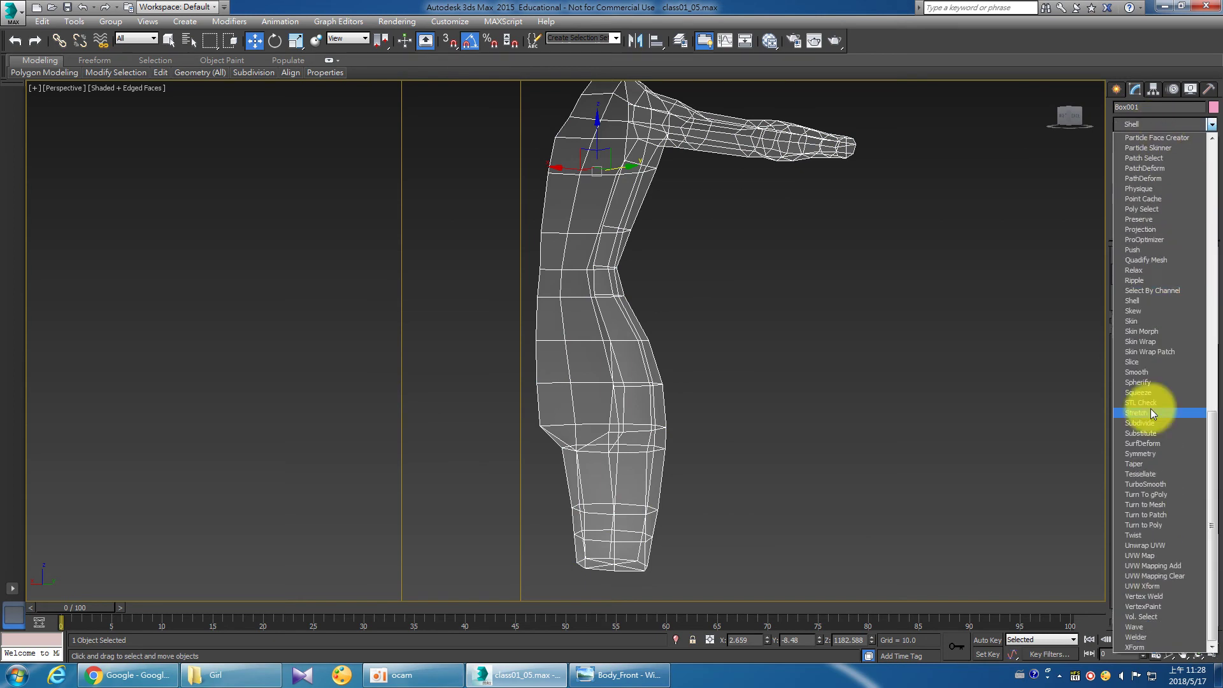
pyautogui.click(1158, 452)
pyautogui.click(1138, 291)
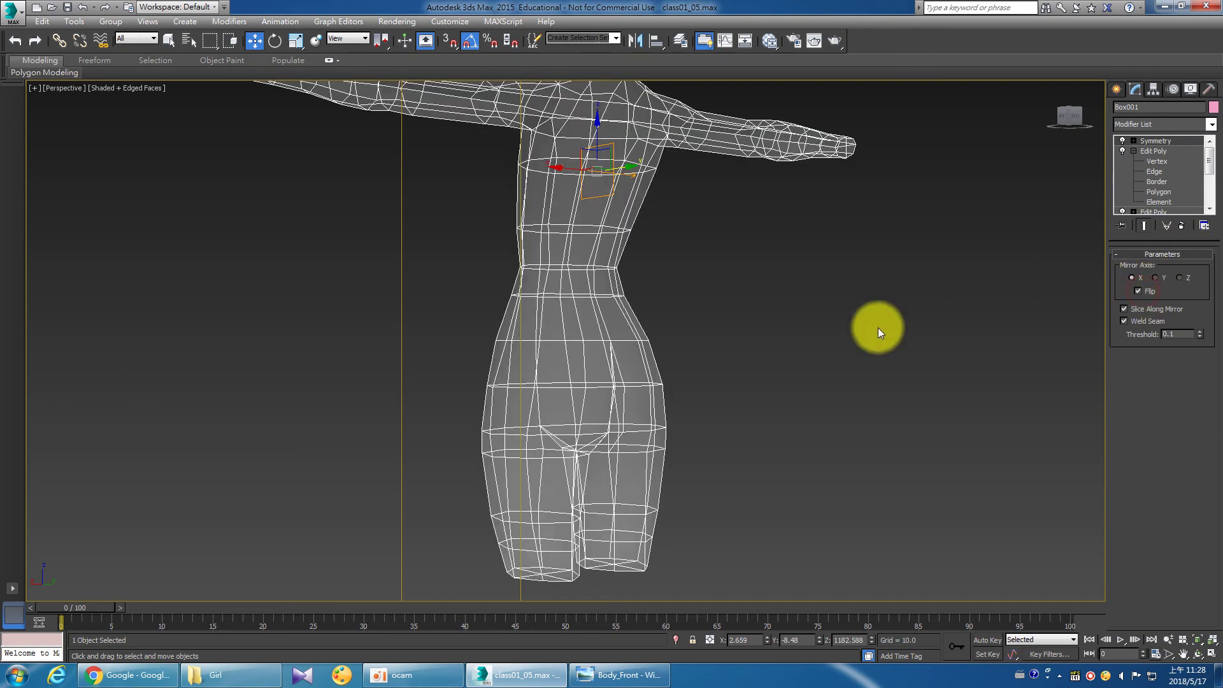
# In Object Properties, turn off See-Through and set Visibility to 1.
pyautogui.rightClick(670, 281)
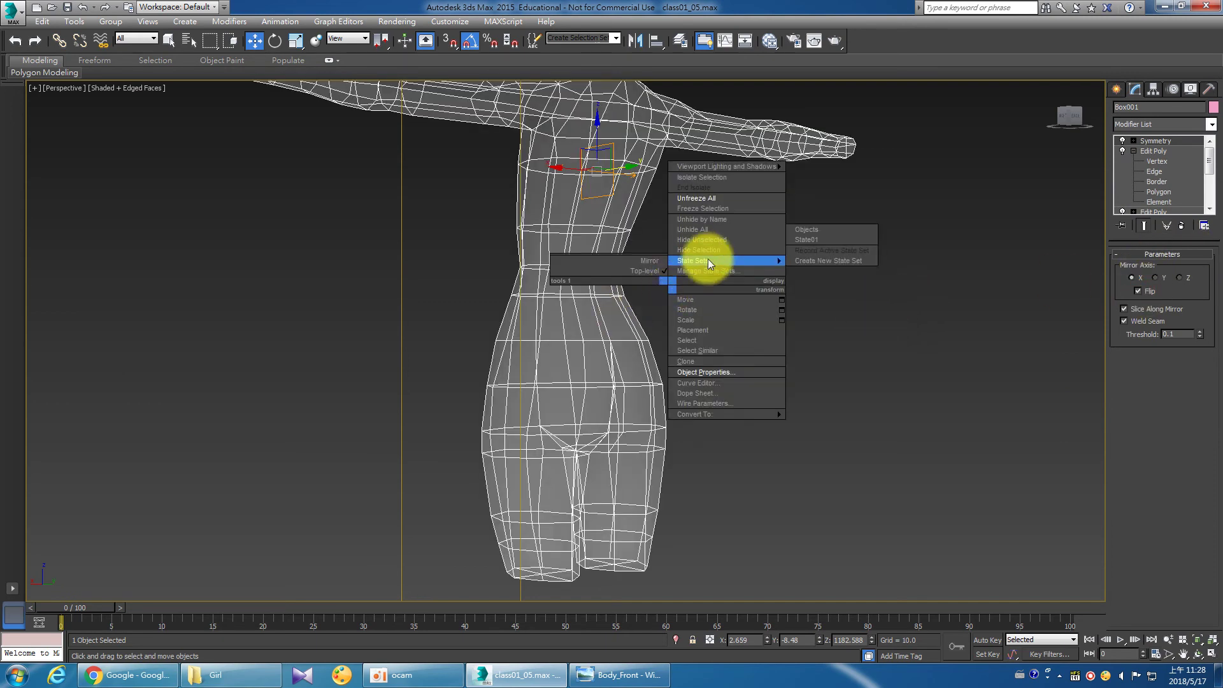
pyautogui.click(706, 369)
pyautogui.click(514, 349)
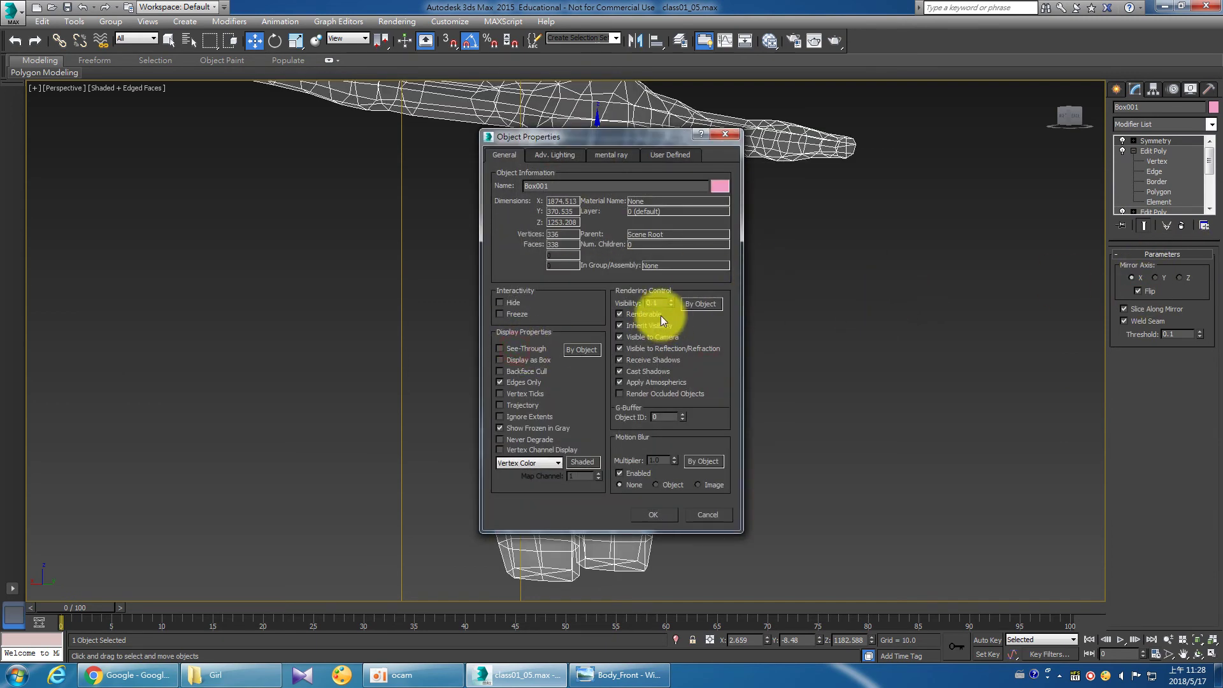
pyautogui.click(656, 303)
pyautogui.write('1')
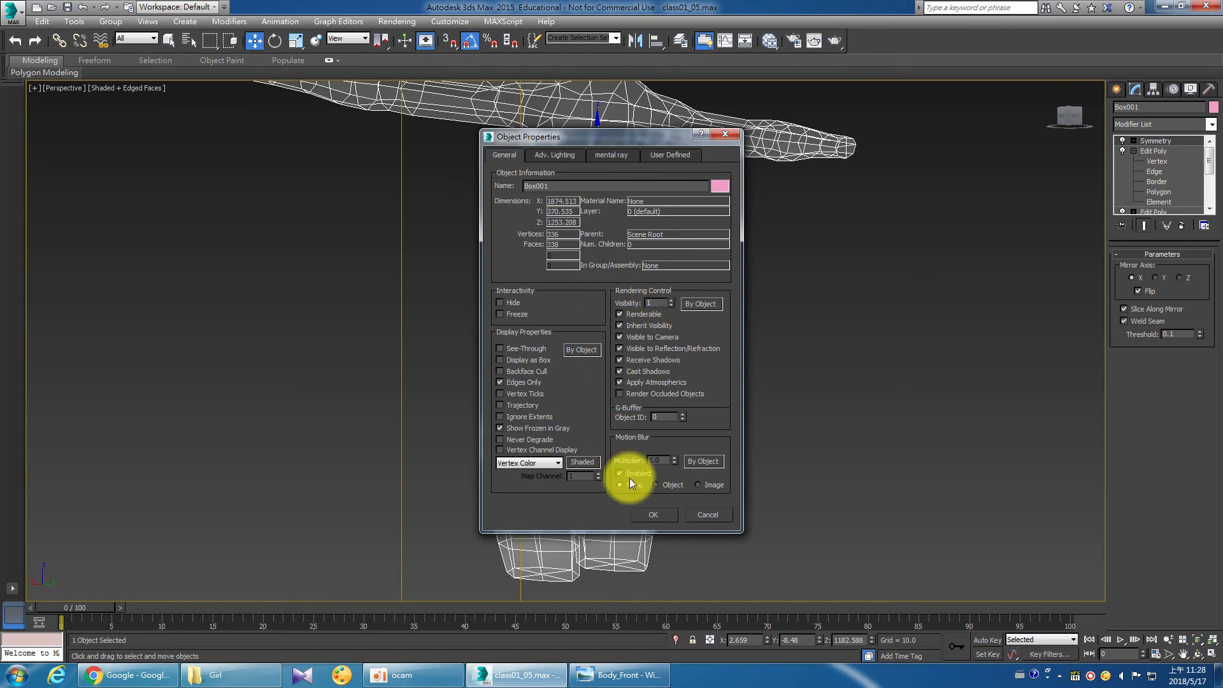
pyautogui.click(646, 514)
pyautogui.click(792, 457)
# Orbit to the back of the mirrored body and return to Vertex level.
pyautogui.keyDown('alt'); pyautogui.moveTo(723, 428); pyautogui.dragTo(587, 405, button='middle'); pyautogui.keyUp('alt')
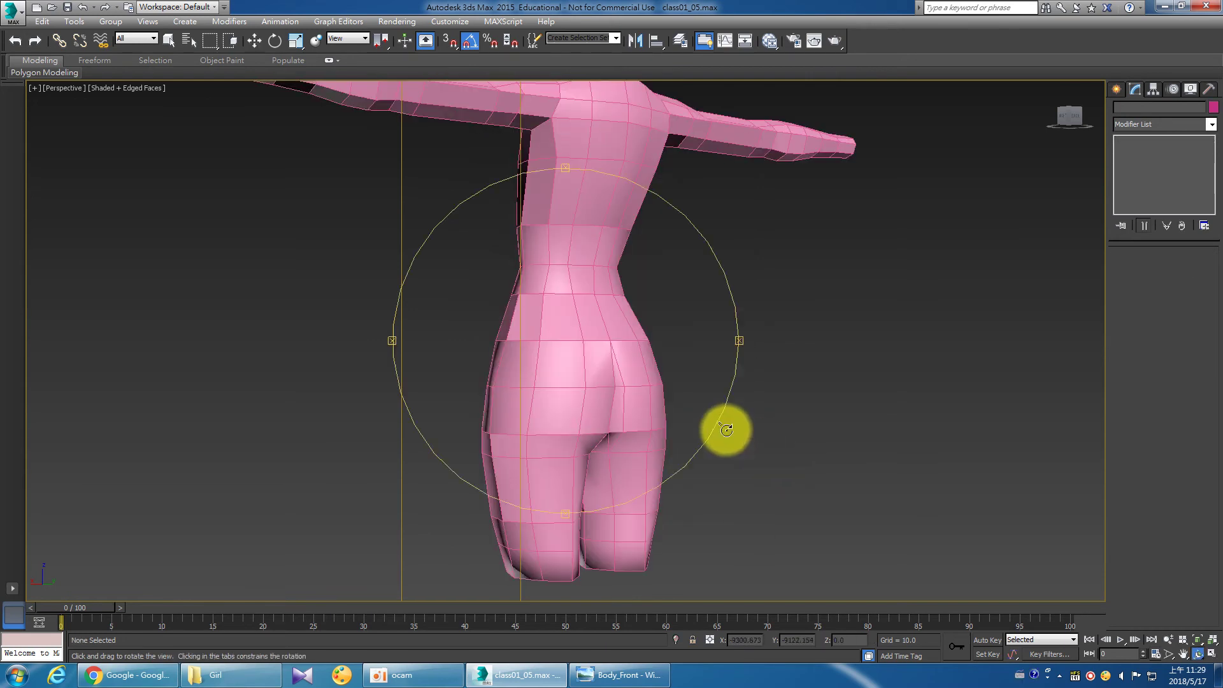
pyautogui.moveTo(586, 405)
pyautogui.mouseDown()
pyautogui.moveTo(503, 377)
pyautogui.moveTo(503, 358)
pyautogui.moveTo(530, 351)
pyautogui.moveTo(631, 393)
pyautogui.moveTo(625, 406)
pyautogui.moveTo(519, 401)
pyautogui.mouseUp()
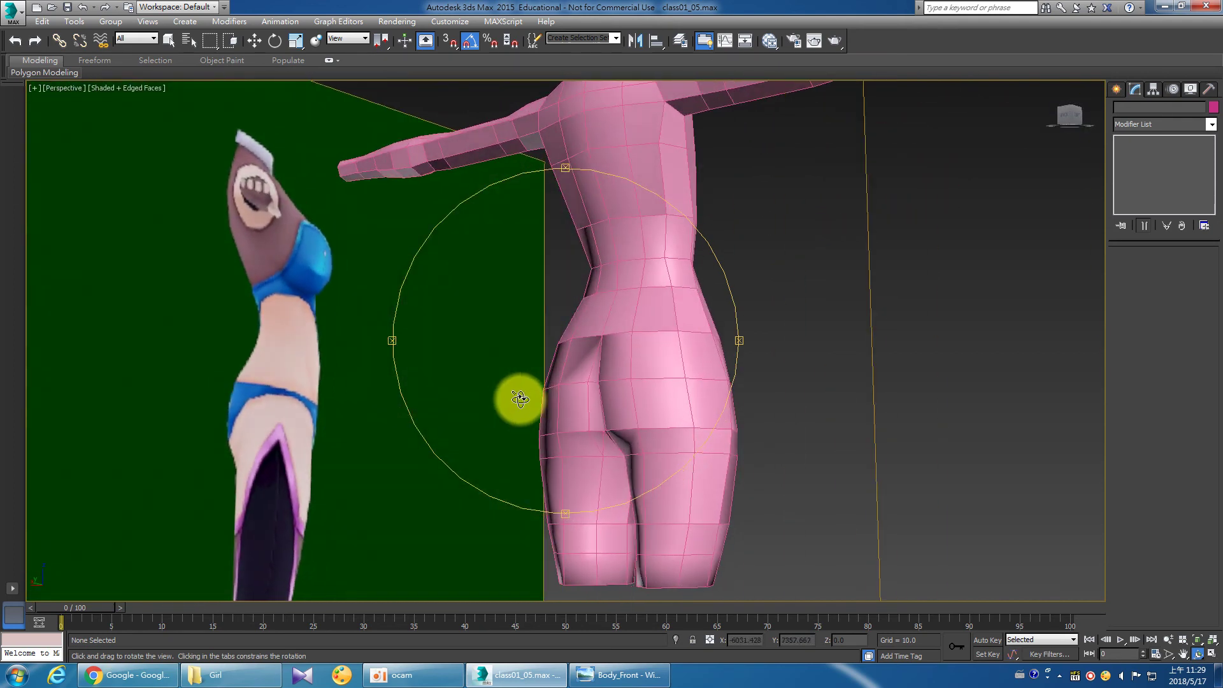
pyautogui.moveTo(609, 390)
pyautogui.mouseDown()
pyautogui.moveTo(756, 402)
pyautogui.moveTo(728, 352)
pyautogui.moveTo(647, 368)
pyautogui.mouseUp()
pyautogui.scroll(5, 648, 368)
pyautogui.rightClick(647, 373)
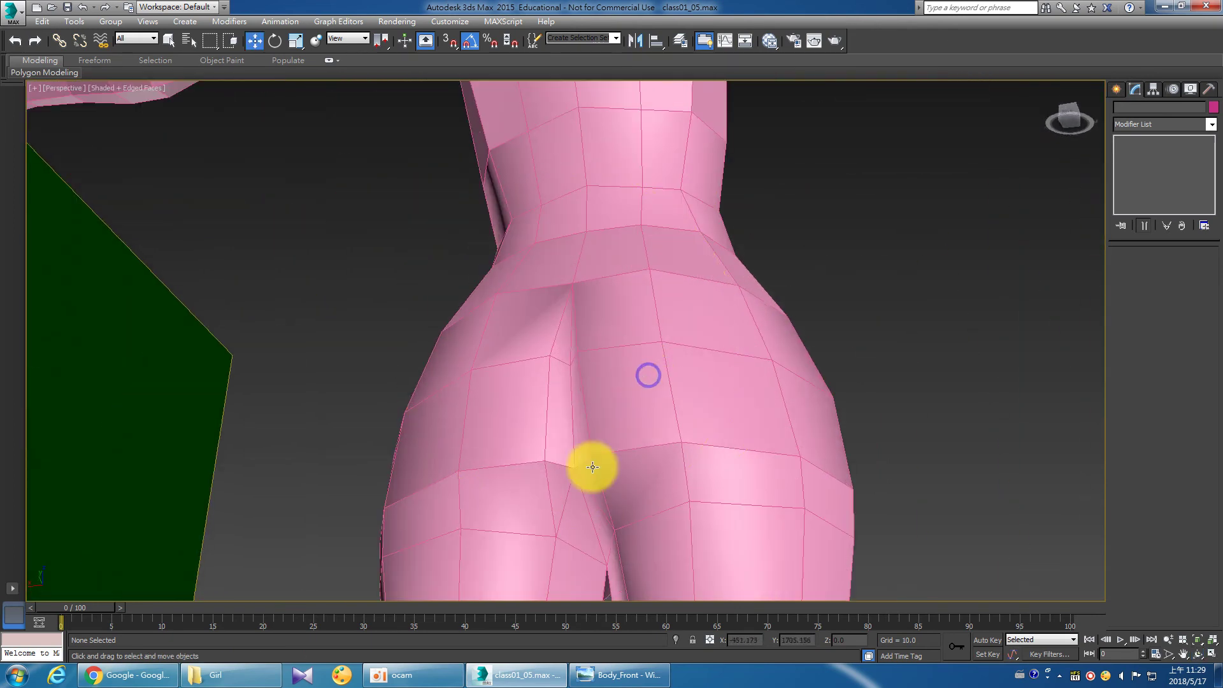
pyautogui.click(579, 467)
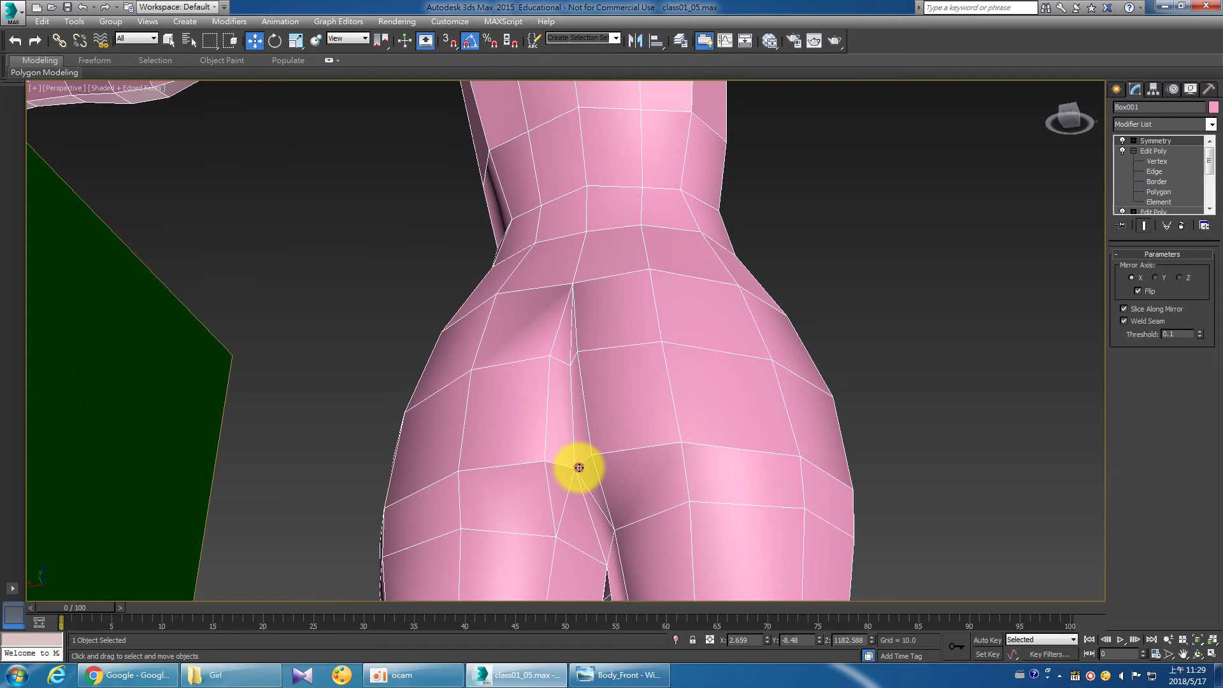
pyautogui.click(1157, 161)
# Select lower-back vertex 110 and move it along X in the Left view.
pyautogui.click(573, 468)
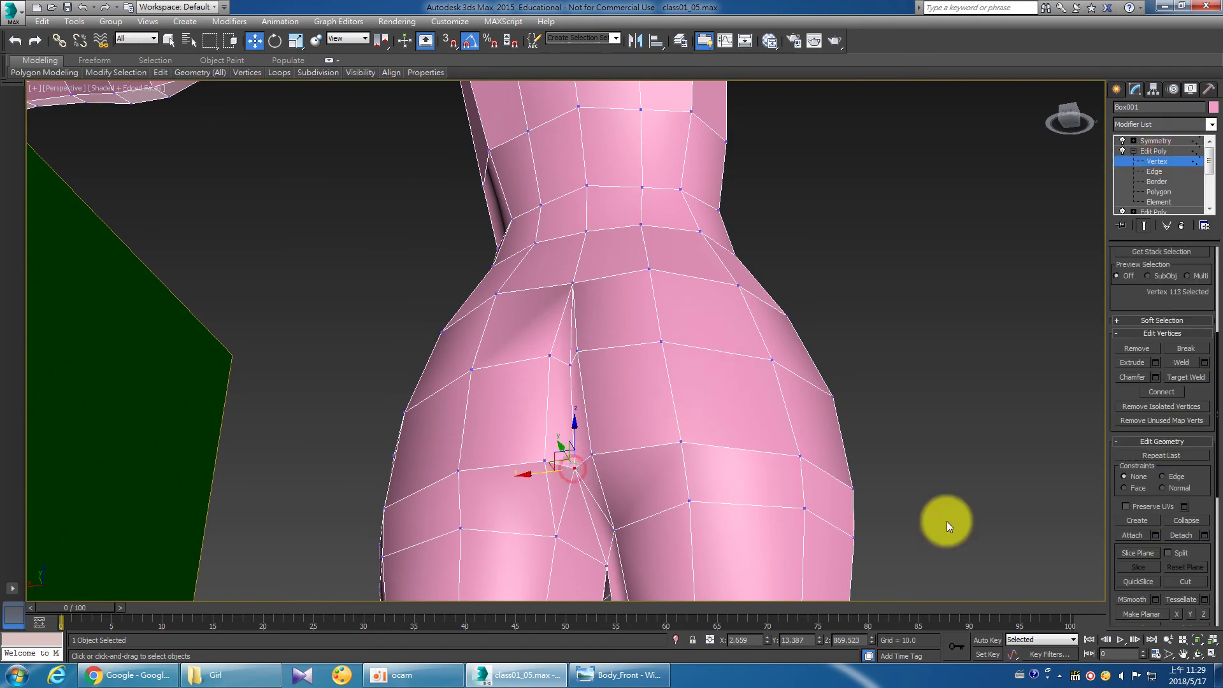
pyautogui.click(1212, 653)
pyautogui.scroll(3, 392, 473)
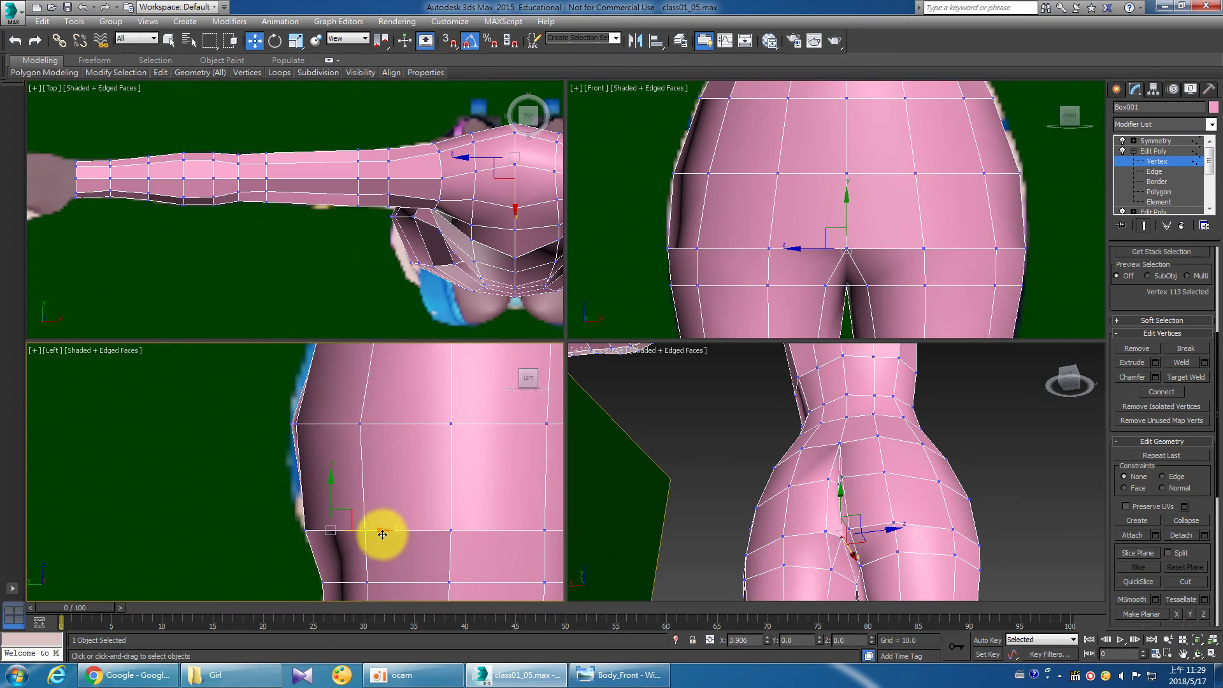
pyautogui.scroll(5, 852, 486)
pyautogui.click(821, 488)
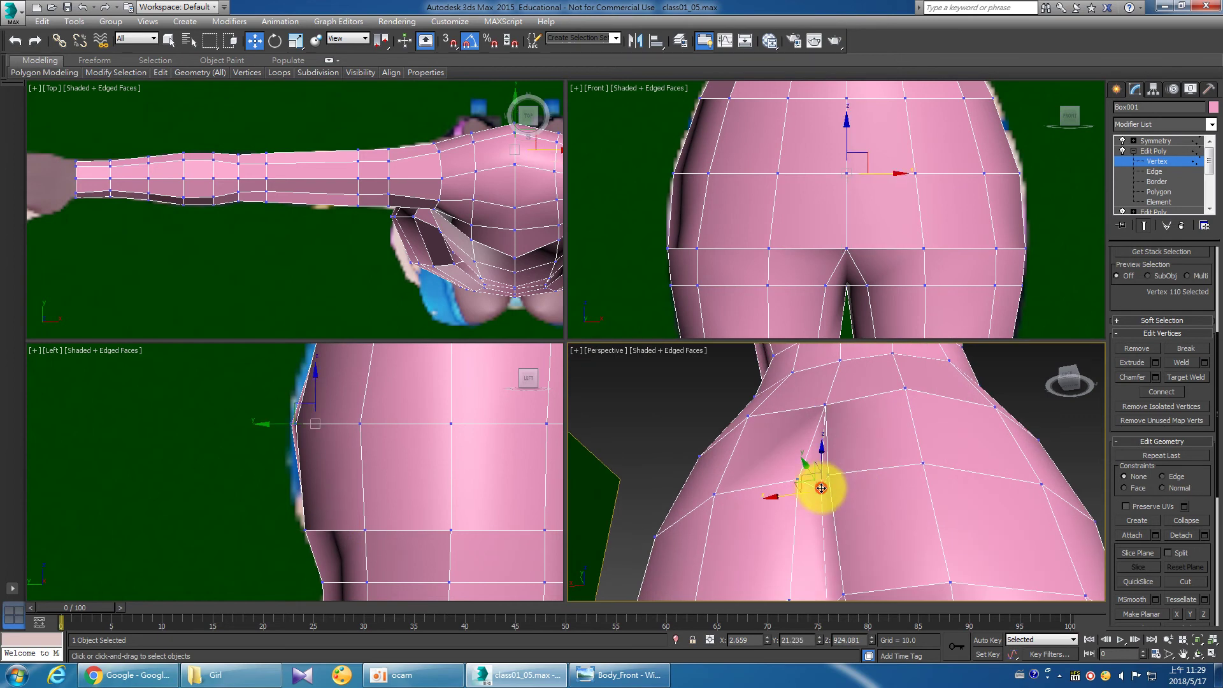
pyautogui.rightClick(401, 458)
pyautogui.moveTo(354, 425); pyautogui.dragTo(359, 425)
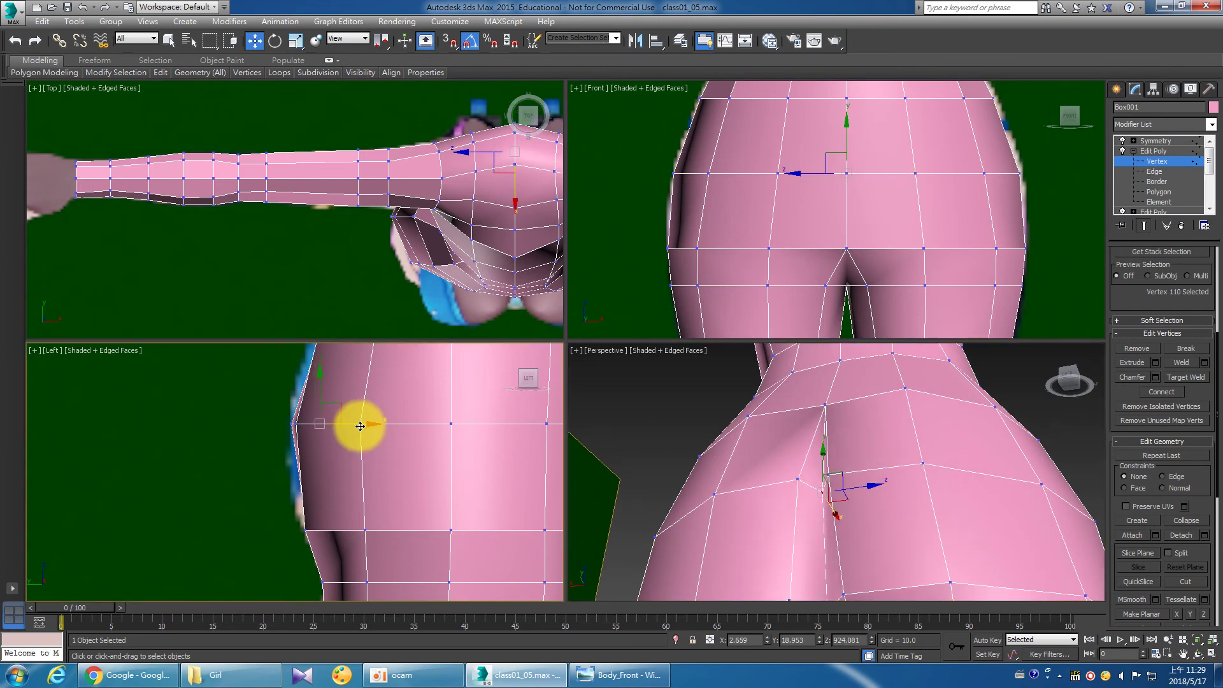
# Enable See-Through display for the body mesh in Object Properties.
pyautogui.rightClick(360, 425)
pyautogui.click(376, 514)
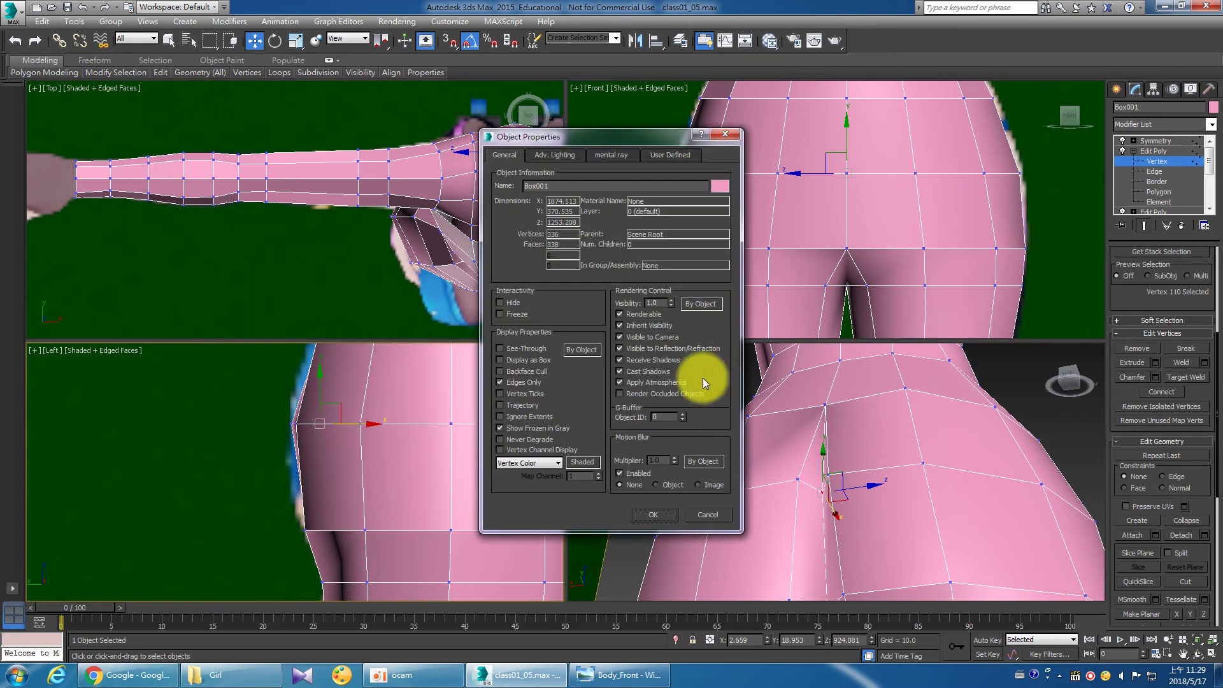
pyautogui.click(654, 516)
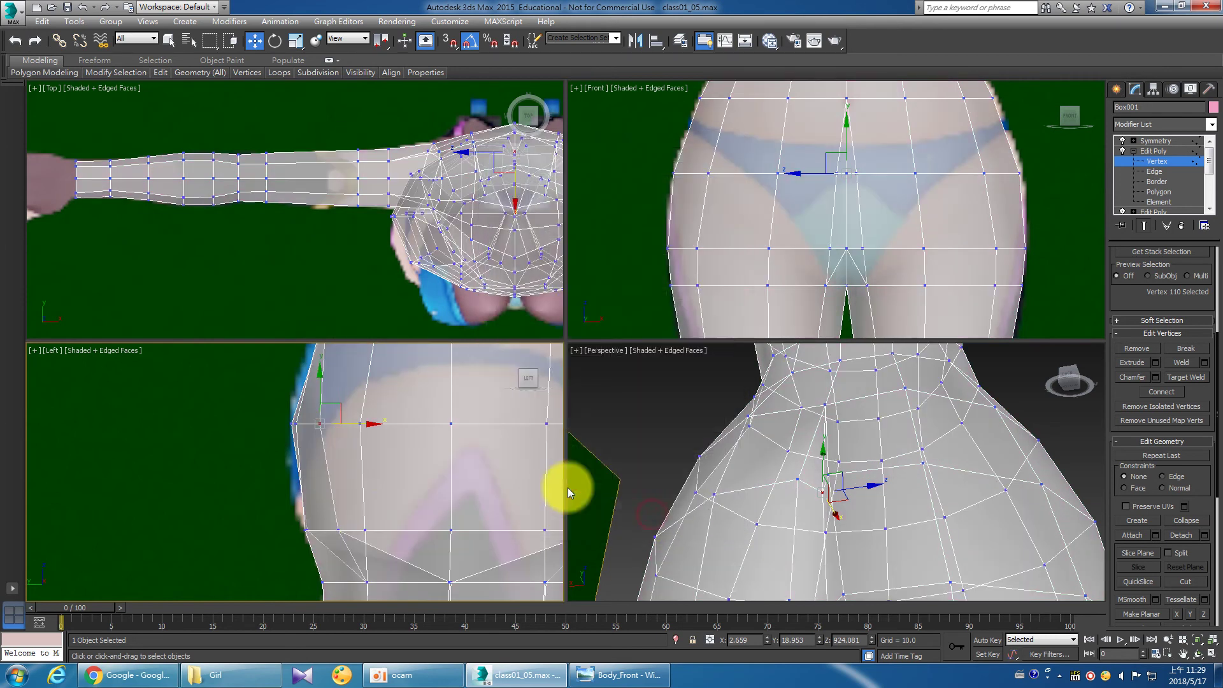
# Reselect the lower-back vertex, nudge it to match the side outline, and orbit to check.
pyautogui.click(346, 430)
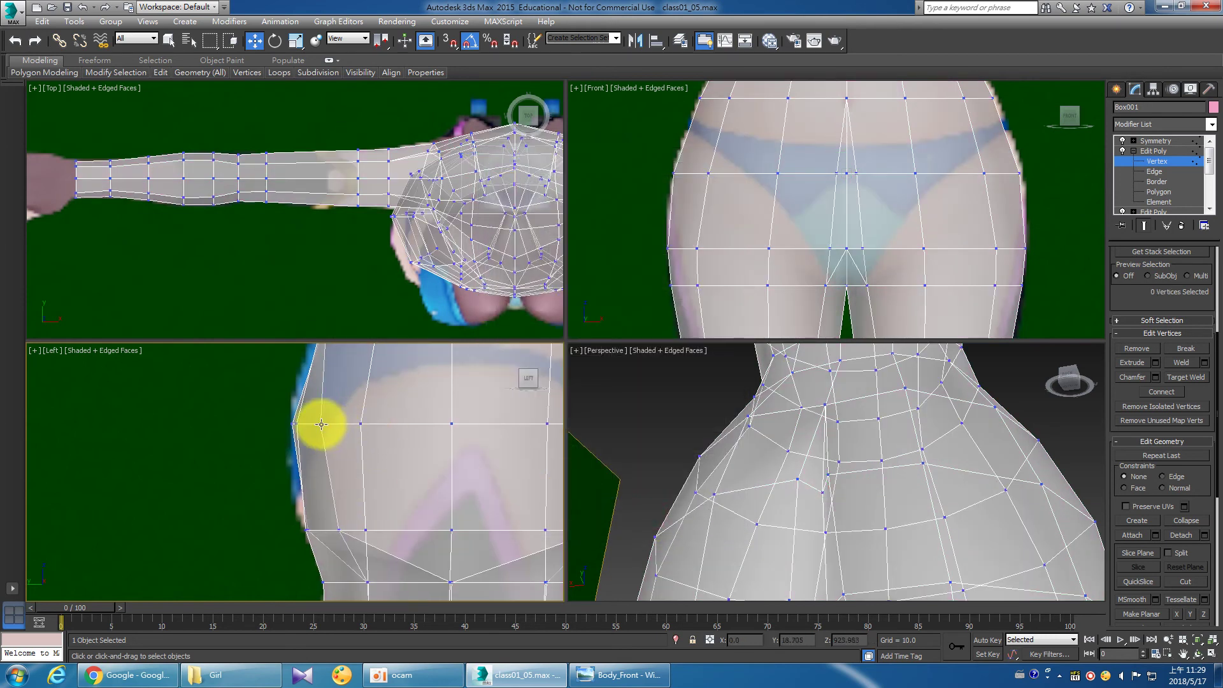
pyautogui.click(321, 424)
pyautogui.moveTo(361, 422); pyautogui.dragTo(365, 423)
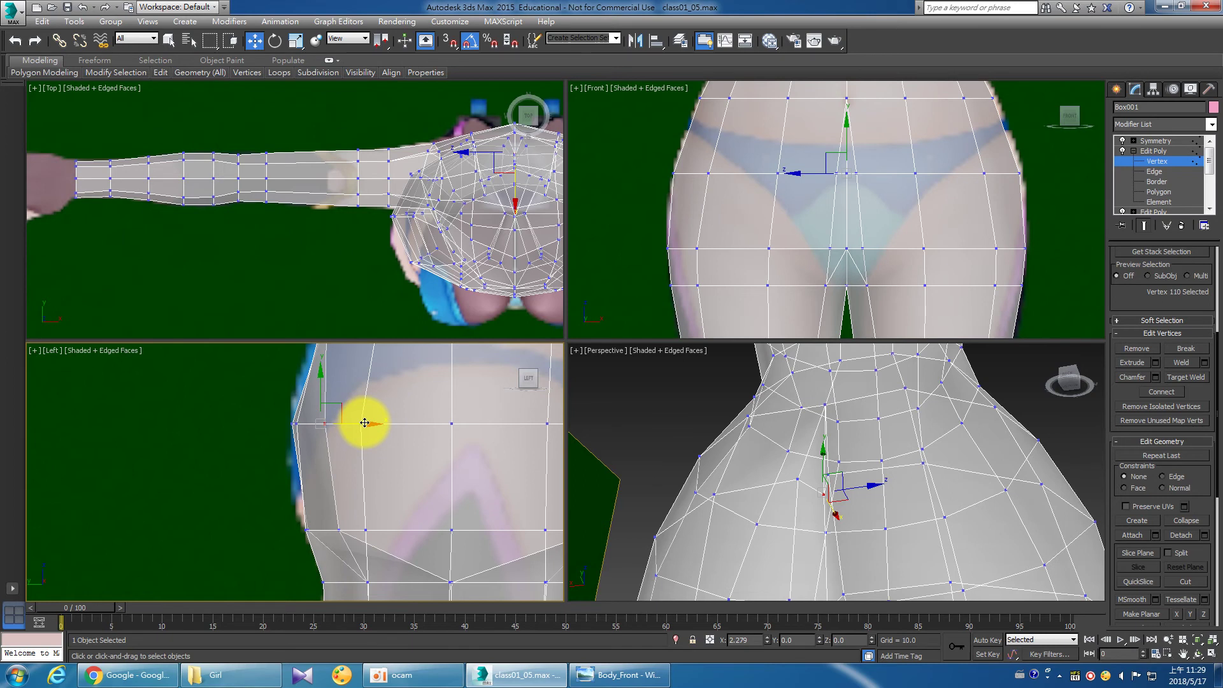
pyautogui.moveTo(388, 375); pyautogui.dragTo(382, 437, button='middle')
pyautogui.click(833, 477)
pyautogui.click(1212, 655)
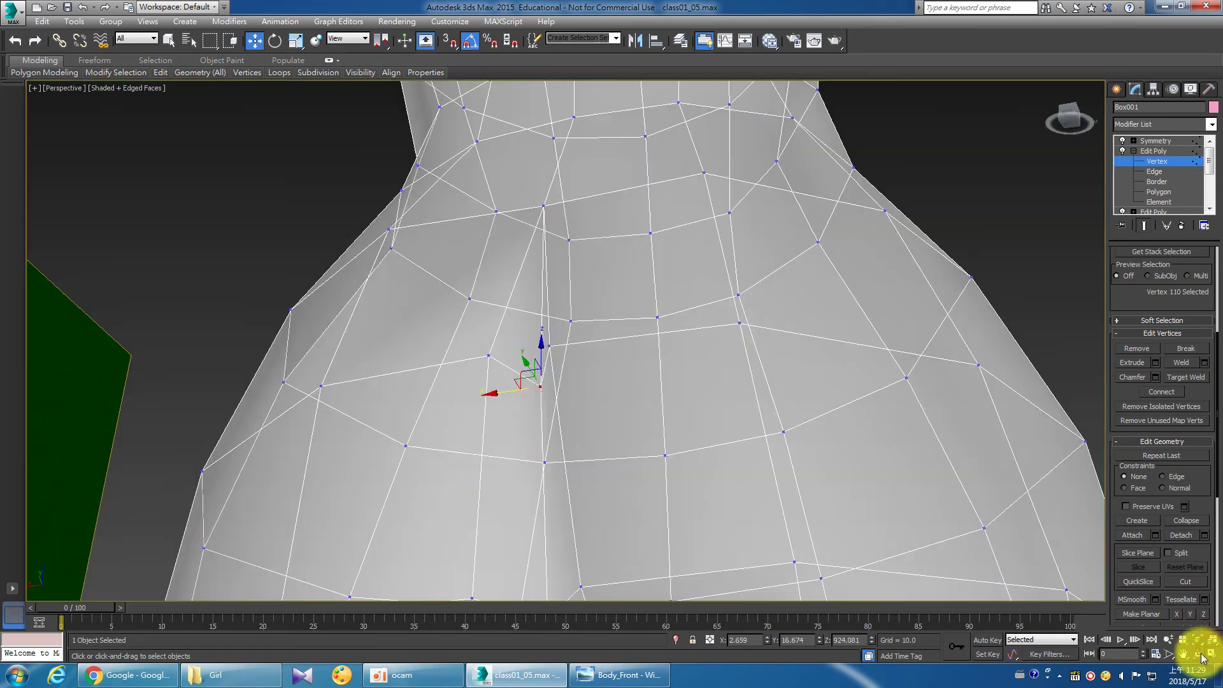
pyautogui.moveTo(656, 422)
pyautogui.mouseDown()
pyautogui.moveTo(568, 423)
pyautogui.moveTo(571, 401)
pyautogui.moveTo(728, 442)
pyautogui.moveTo(717, 415)
pyautogui.moveTo(633, 401)
pyautogui.moveTo(647, 465)
pyautogui.moveTo(590, 380)
pyautogui.moveTo(544, 423)
pyautogui.moveTo(508, 401)
pyautogui.moveTo(504, 381)
pyautogui.moveTo(565, 401)
pyautogui.moveTo(658, 403)
pyautogui.moveTo(603, 394)
pyautogui.moveTo(563, 415)
pyautogui.moveTo(579, 429)
pyautogui.moveTo(533, 418)
pyautogui.moveTo(519, 431)
pyautogui.mouseUp()
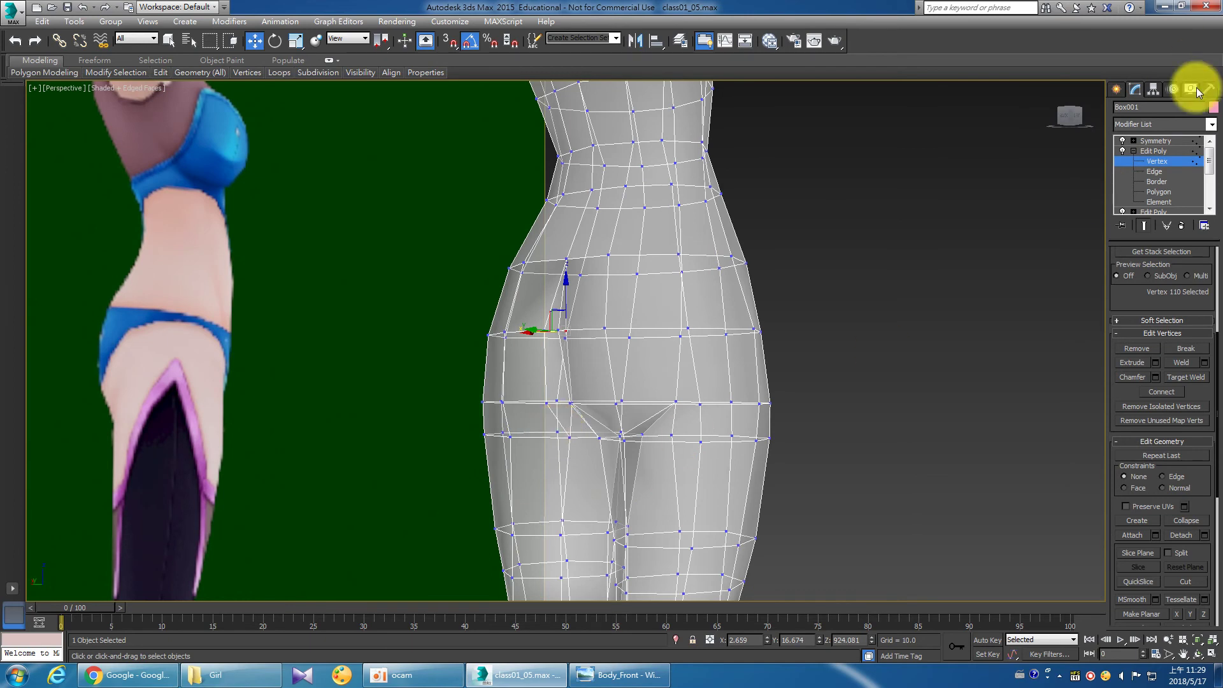
# Delete the Symmetry modifier and set the body's Object Properties visibility to 0.1.
pyautogui.click(1155, 140)
pyautogui.click(1182, 225)
pyautogui.rightClick(690, 278)
pyautogui.click(682, 374)
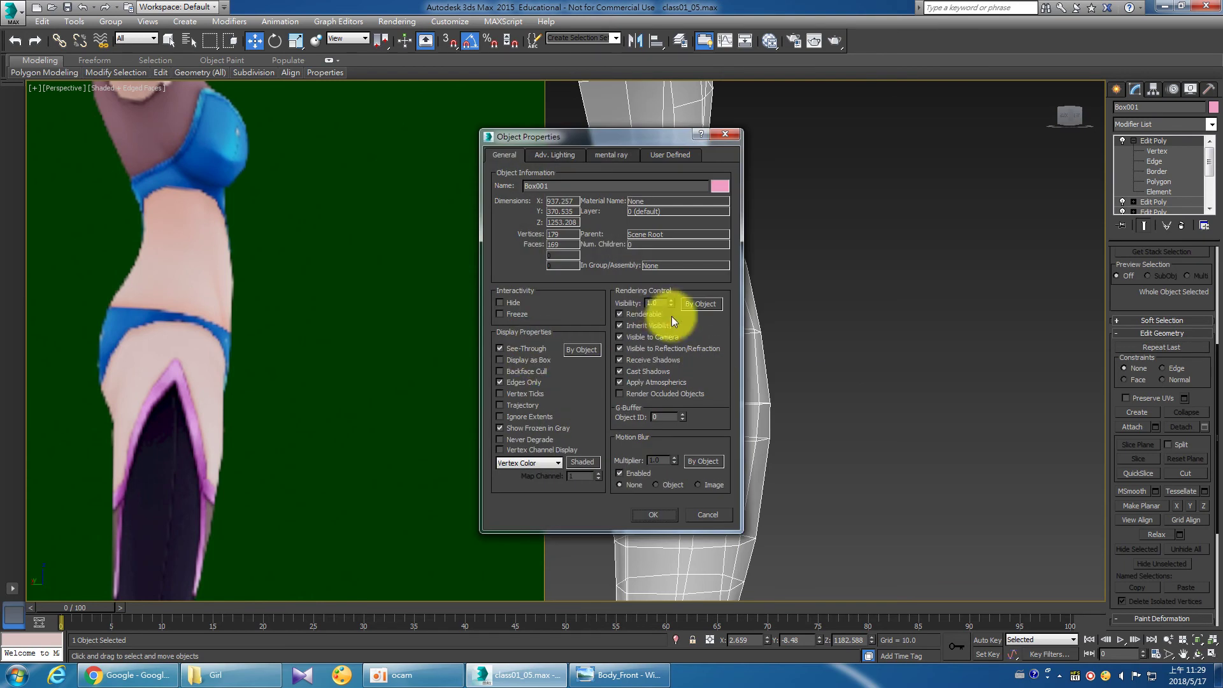
pyautogui.click(655, 304)
pyautogui.write('0.1')
pyautogui.press('Return')
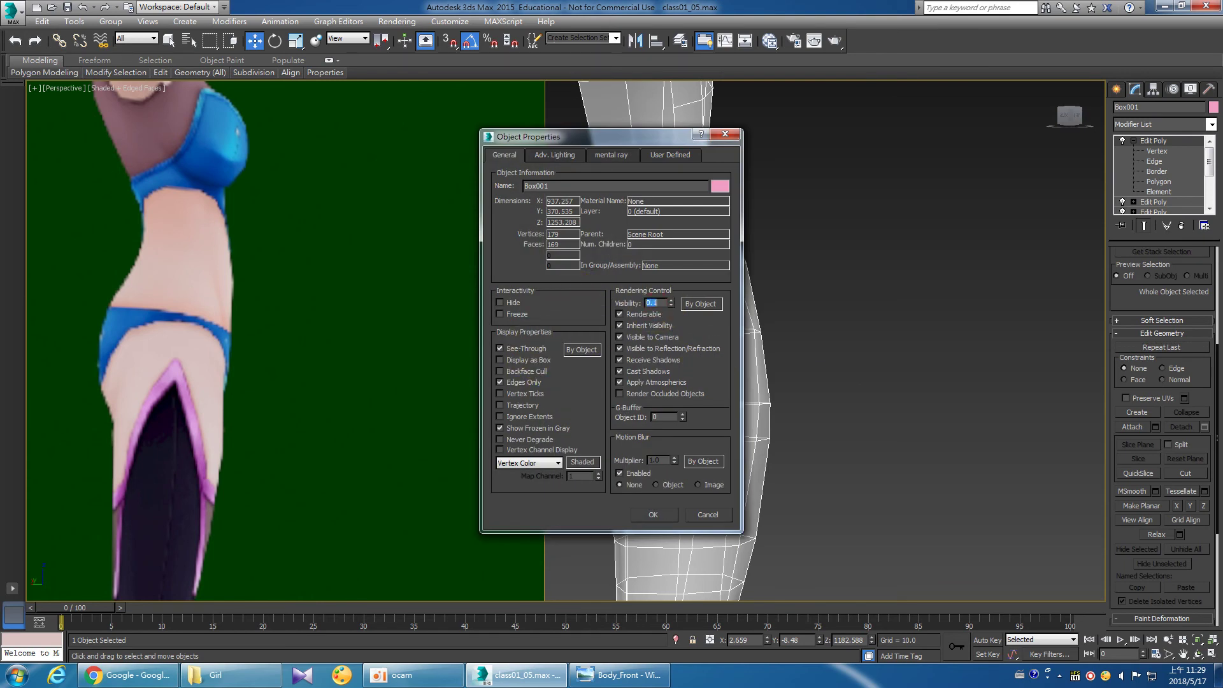
pyautogui.click(653, 515)
# Zoom extents in all views, then select the body mesh and zoom Perspective onto it.
pyautogui.click(1003, 469)
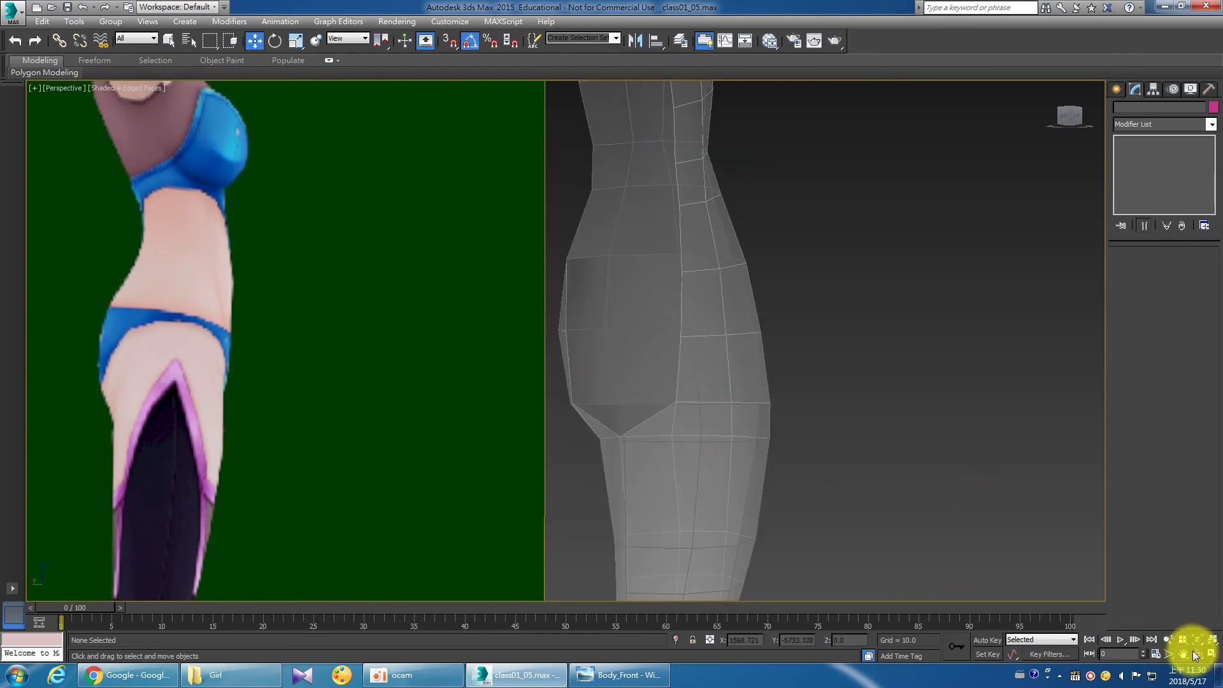
pyautogui.click(1213, 652)
pyautogui.click(1197, 653)
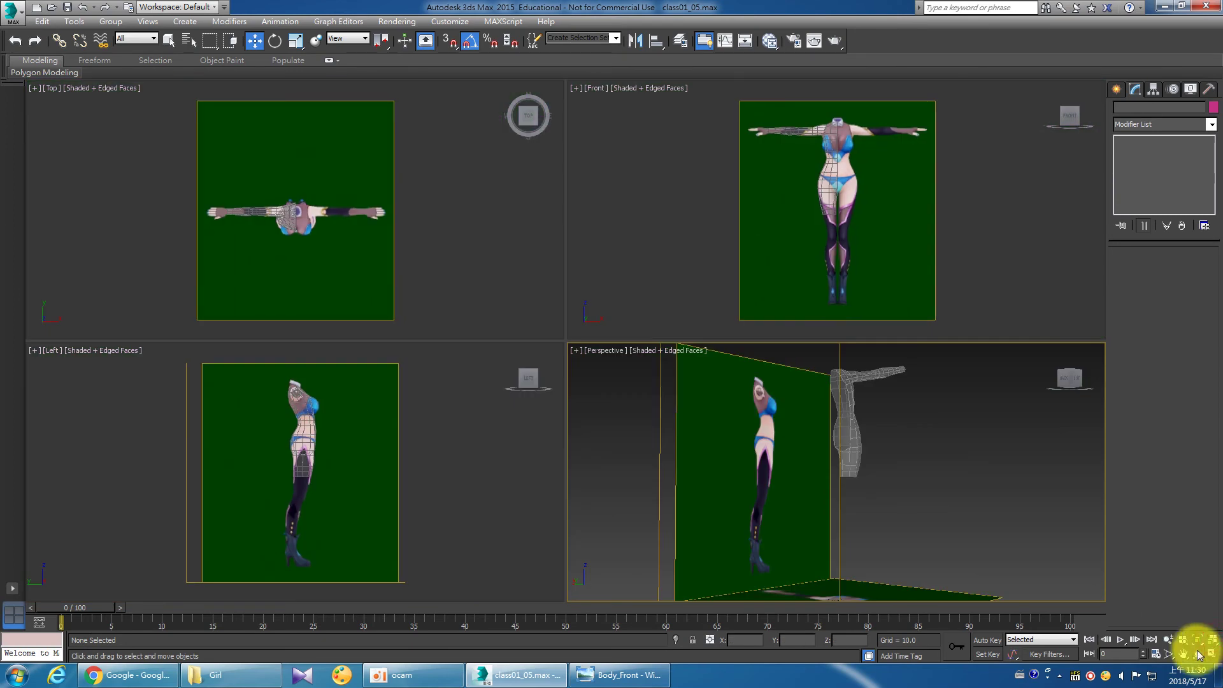
pyautogui.moveTo(868, 442)
pyautogui.mouseDown()
pyautogui.moveTo(855, 464)
pyautogui.moveTo(800, 456)
pyautogui.moveTo(863, 461)
pyautogui.moveTo(860, 494)
pyautogui.mouseUp()
pyautogui.press('w')
pyautogui.click(843, 431)
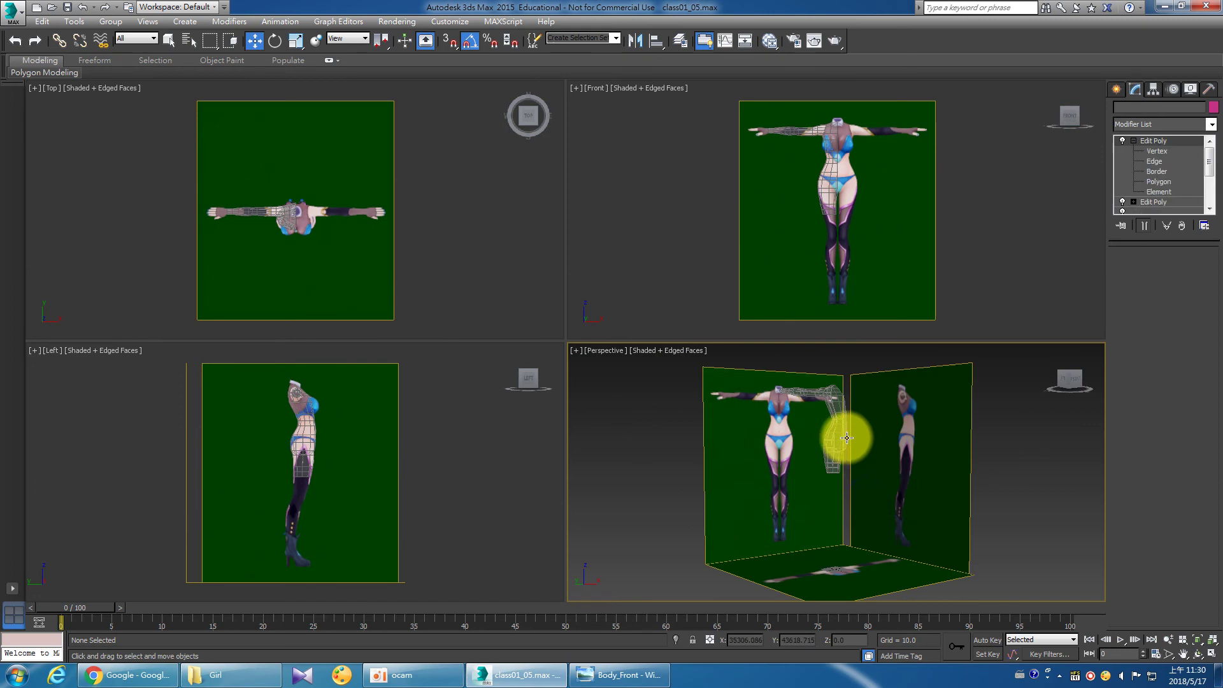
pyautogui.press('z')
pyautogui.hotkey('ctrl', 'r')
pyautogui.moveTo(824, 456)
pyautogui.mouseDown()
pyautogui.moveTo(874, 464)
pyautogui.moveTo(868, 499)
pyautogui.moveTo(791, 510)
pyautogui.moveTo(832, 488)
pyautogui.moveTo(881, 494)
pyautogui.moveTo(852, 505)
pyautogui.moveTo(834, 489)
pyautogui.mouseUp()
# Zoom and orbit the Perspective view in around the leg mesh.
pyautogui.scroll(3, 333, 464)
pyautogui.scroll(3, 306, 452)
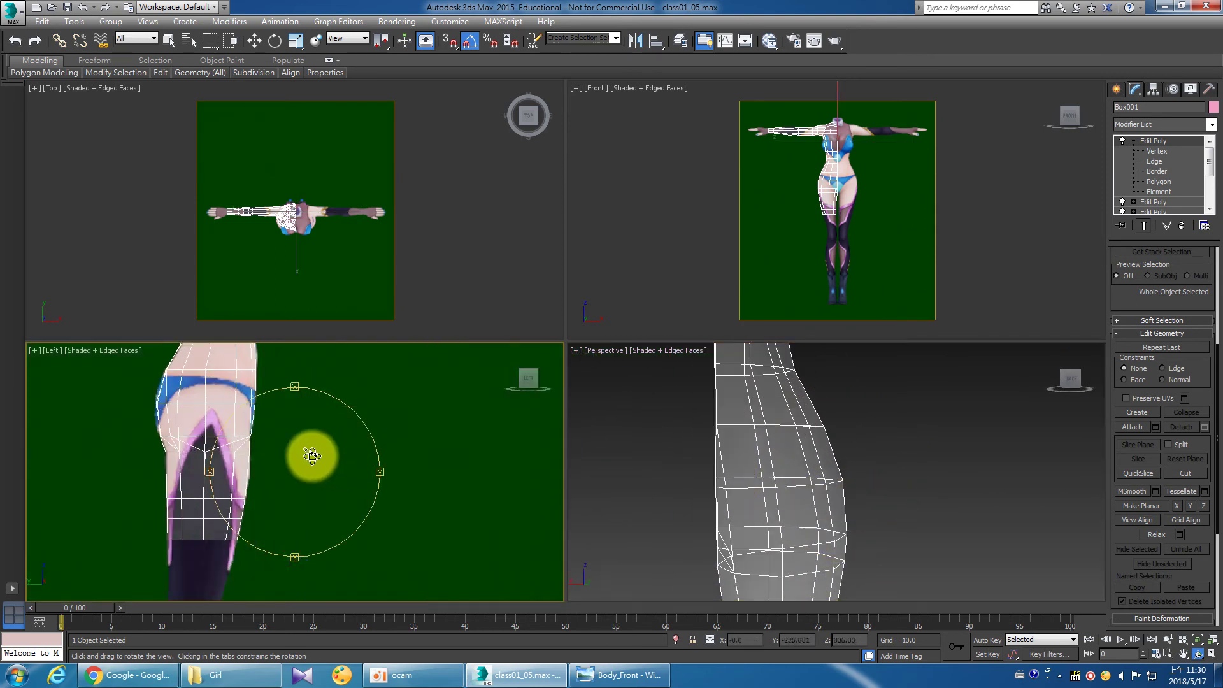
pyautogui.scroll(3, 317, 472)
pyautogui.scroll(5, 331, 258)
pyautogui.scroll(-2, 336, 262)
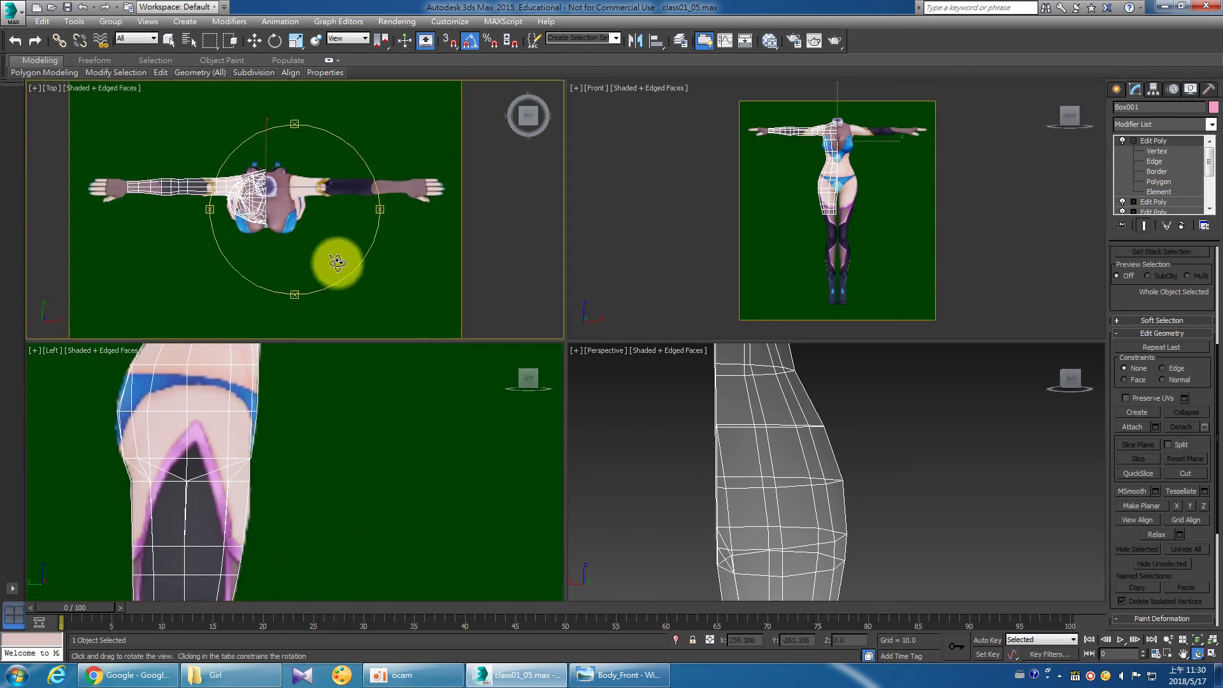
pyautogui.moveTo(795, 465); pyautogui.dragTo(800, 458)
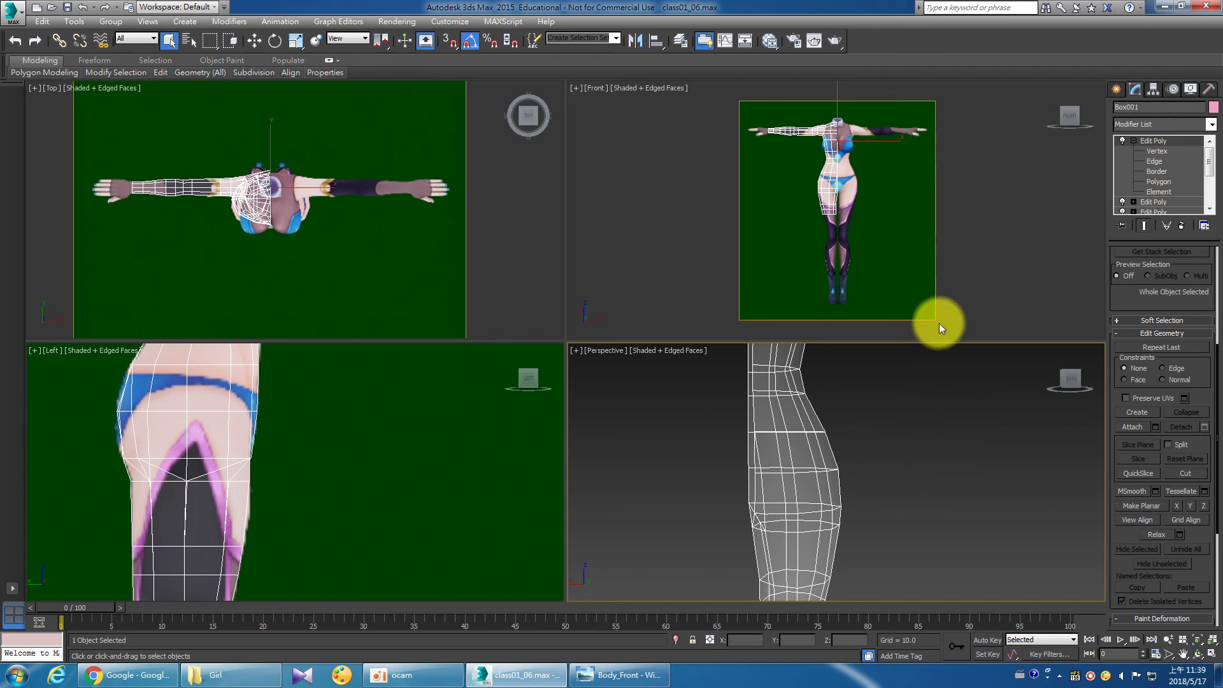
pyautogui.scroll(5, 917, 250)
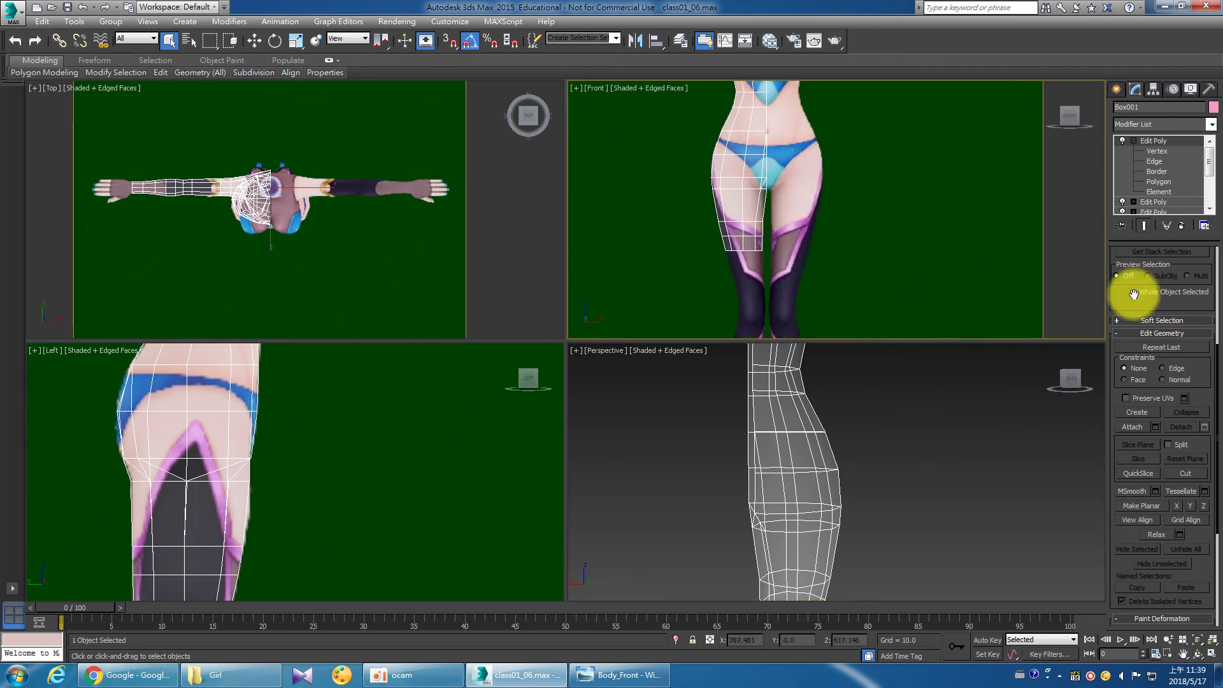
# Maximize and centre the Front view on the hips, then raise a vertex to the reference waistline.
pyautogui.click(1212, 654)
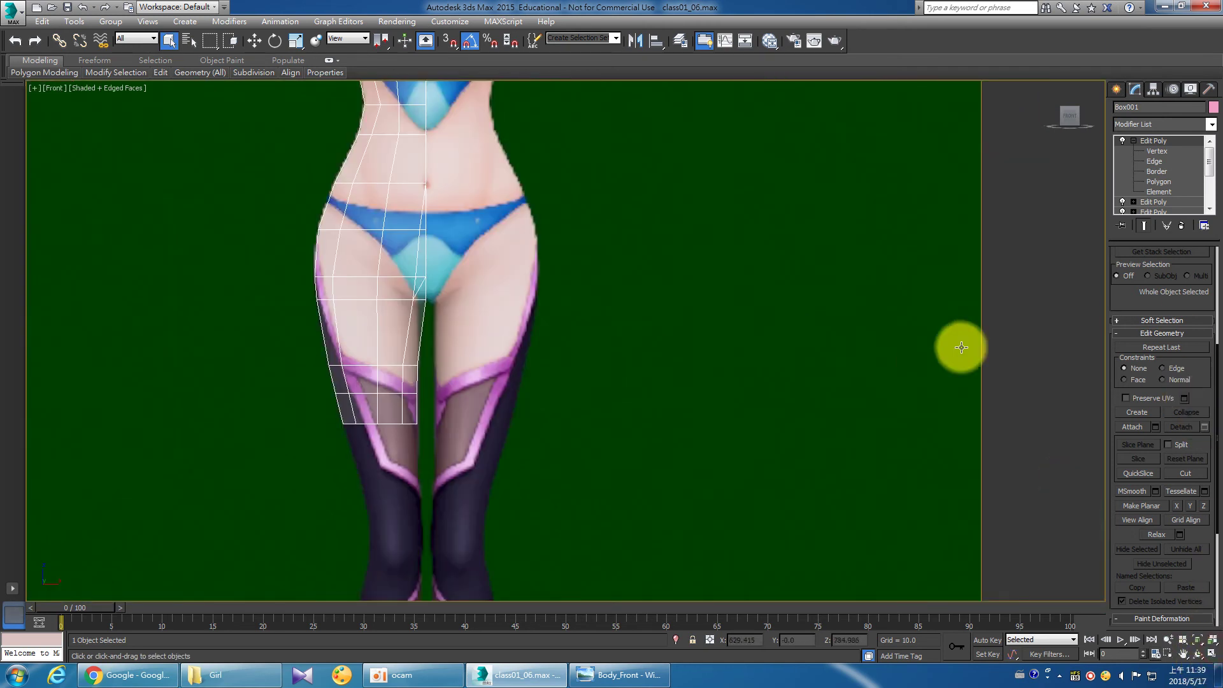
pyautogui.moveTo(855, 267); pyautogui.dragTo(878, 286, button='middle')
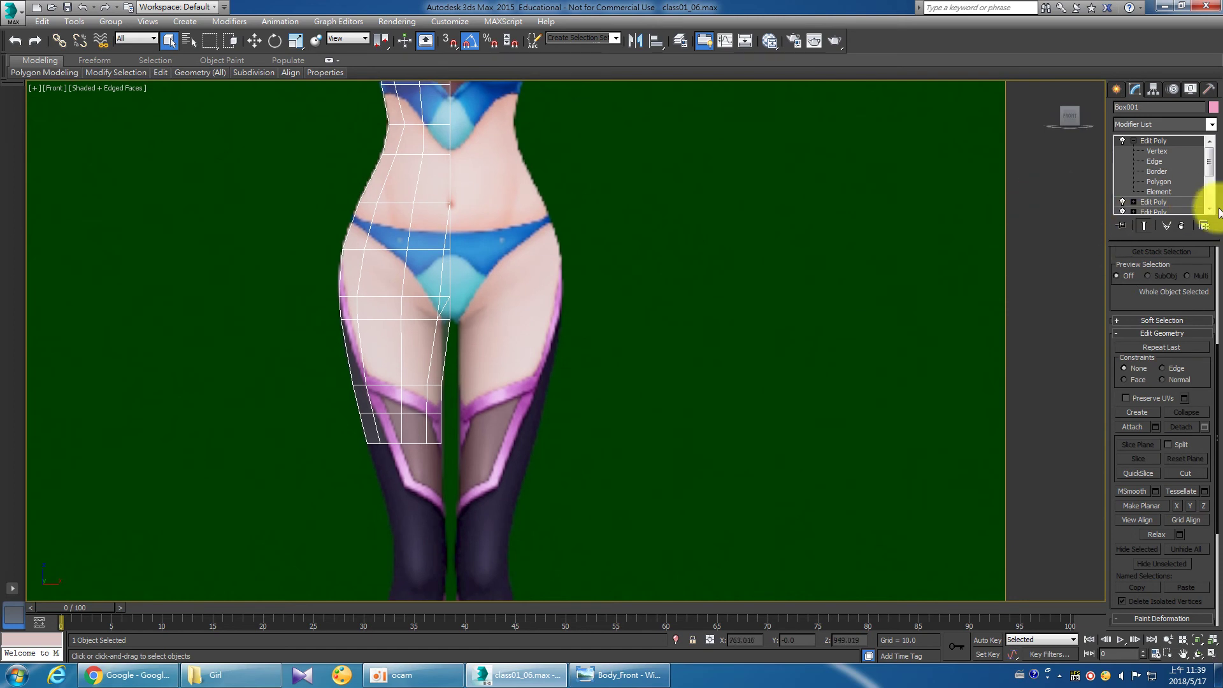
pyautogui.click(1163, 151)
pyautogui.scroll(2, 655, 238)
pyautogui.scroll(2, 641, 316)
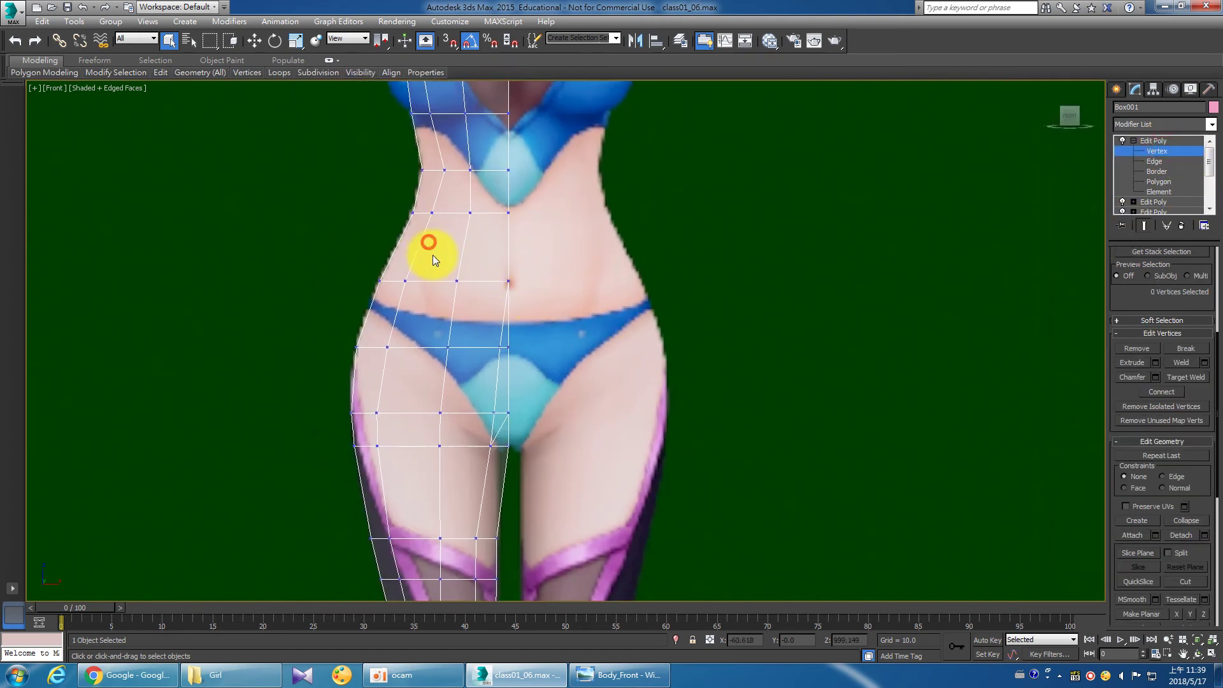
pyautogui.press('w')
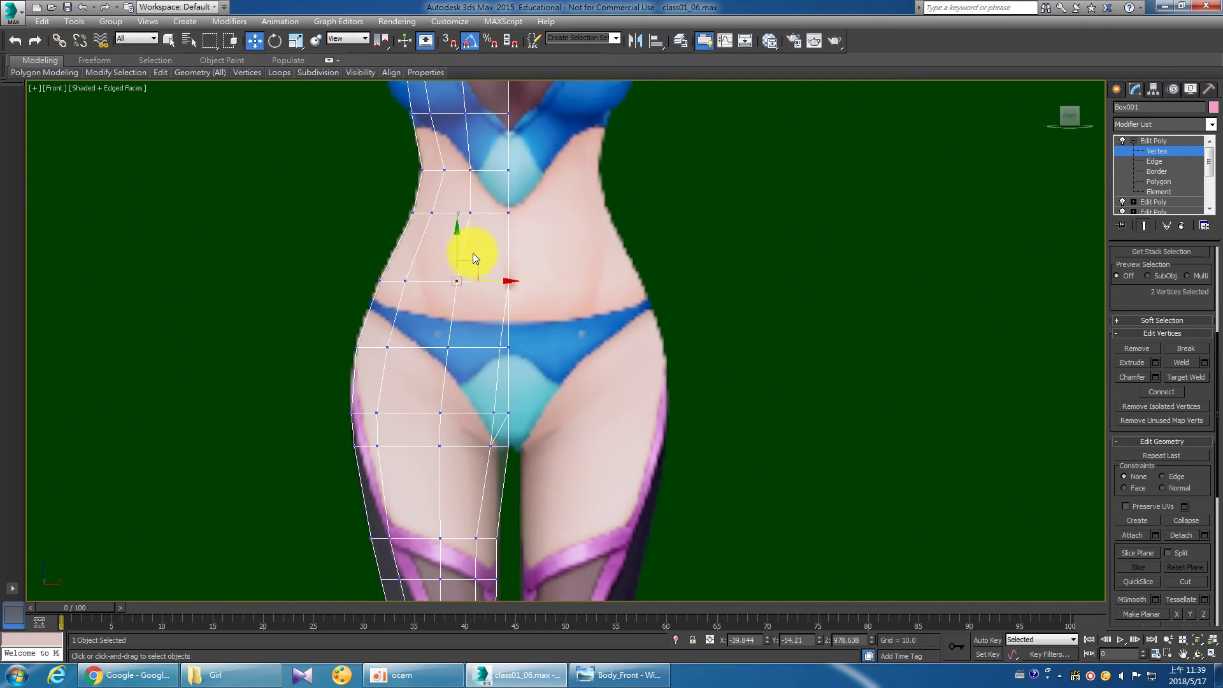
pyautogui.moveTo(459, 248)
pyautogui.mouseDown()
pyautogui.moveTo(459, 234)
pyautogui.moveTo(431, 256)
pyautogui.moveTo(436, 241)
pyautogui.mouseUp()
# Select and adjust the outer waist vertices, including vertex 117, along the waistline.
pyautogui.click(415, 281)
pyautogui.click(367, 262)
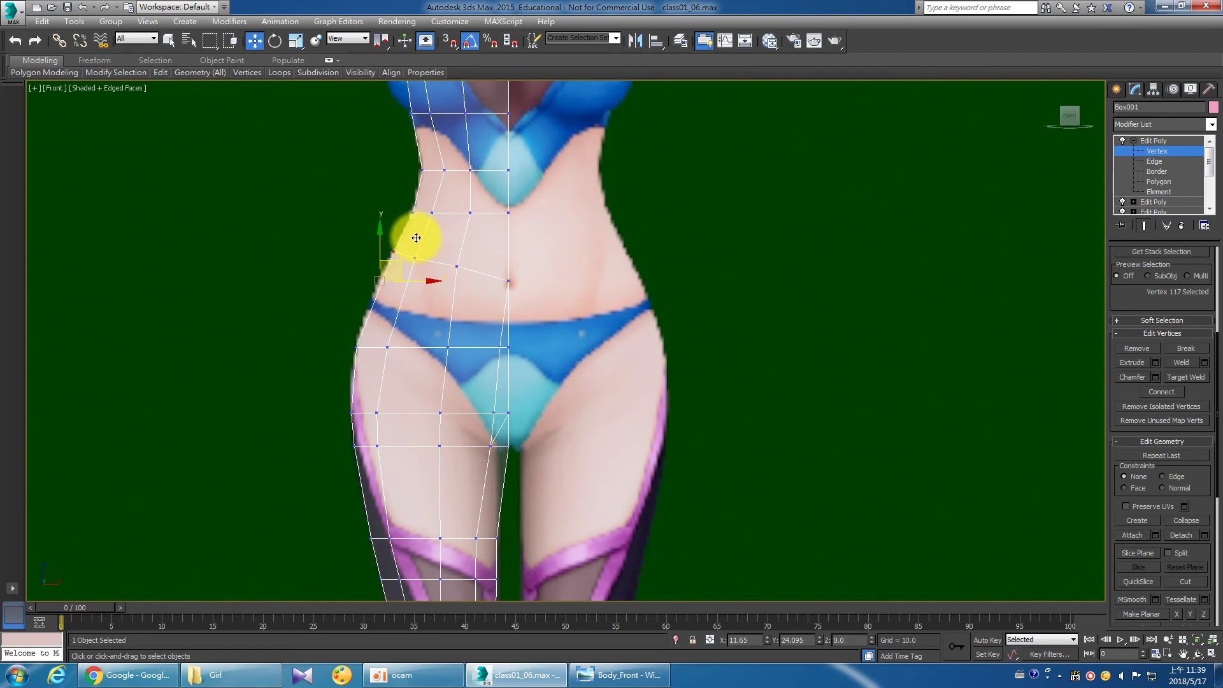
pyautogui.click(441, 274)
pyautogui.moveTo(408, 250); pyautogui.dragTo(451, 262)
pyautogui.click(470, 283)
pyautogui.moveTo(468, 288)
pyautogui.mouseDown()
pyautogui.moveTo(449, 258)
pyautogui.moveTo(460, 245)
pyautogui.moveTo(500, 271)
pyautogui.moveTo(447, 255)
pyautogui.mouseUp()
pyautogui.click(415, 277)
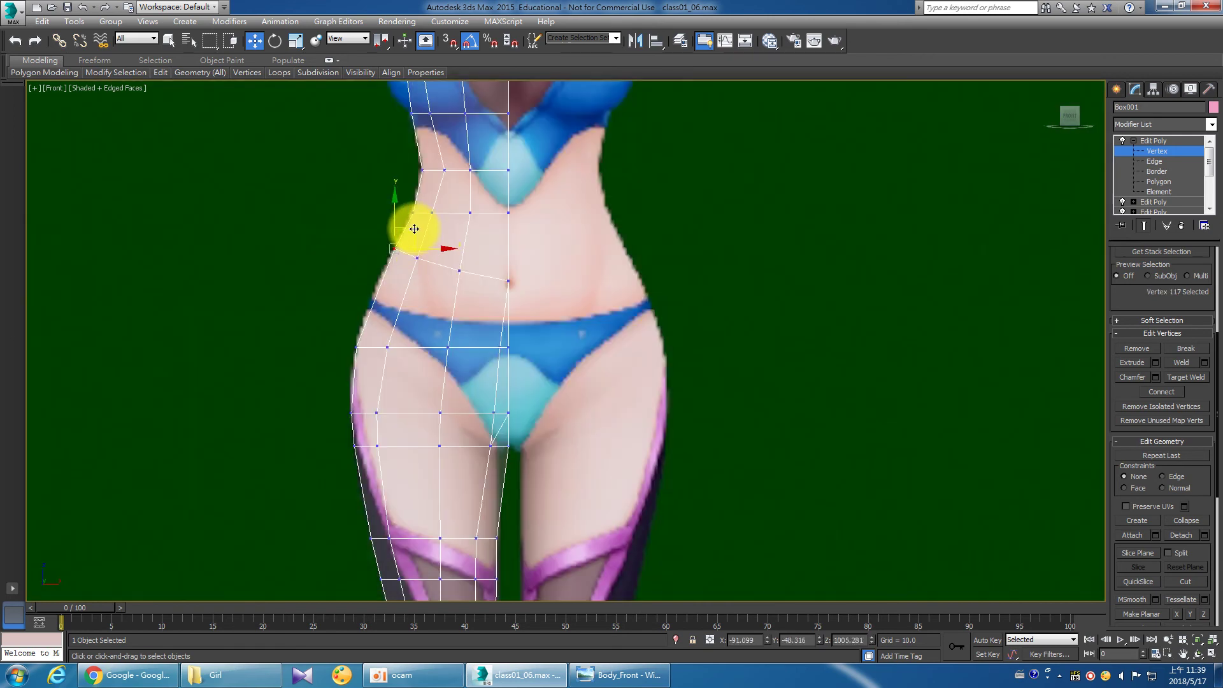
pyautogui.click(411, 291)
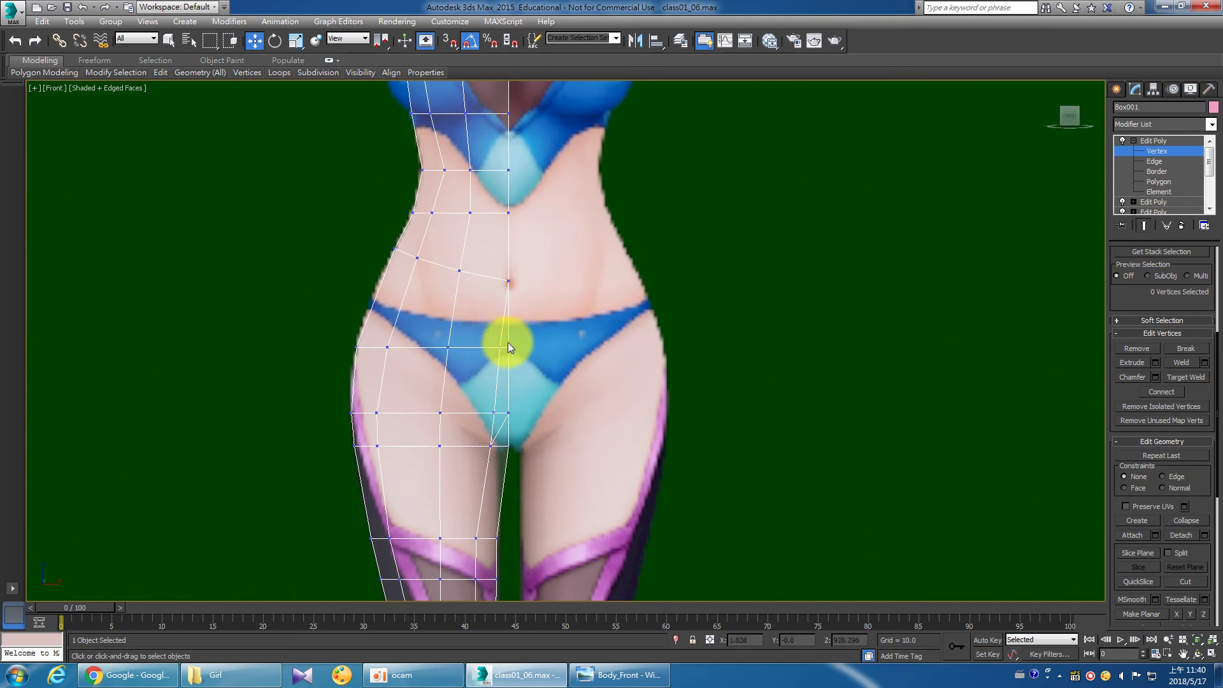
# Raise the navel-seam and hip vertices to the waistband and shift waist vertex 178 sideways.
pyautogui.moveTo(507, 346); pyautogui.dragTo(512, 299)
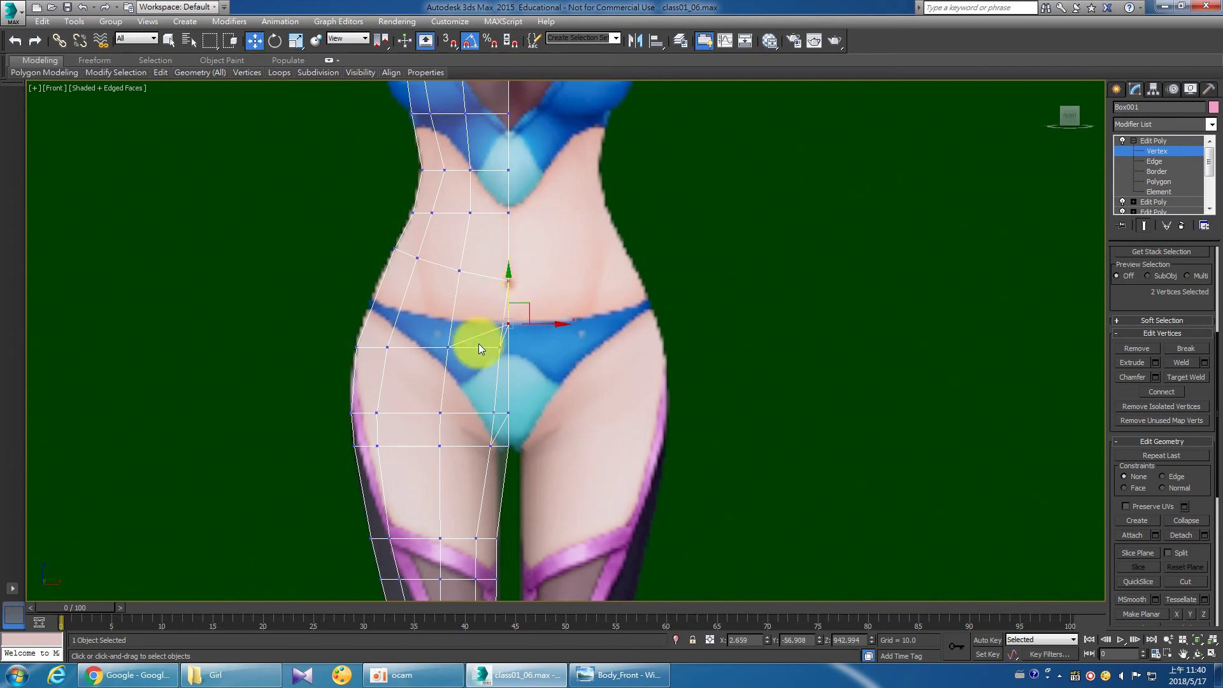
pyautogui.moveTo(469, 364)
pyautogui.mouseDown()
pyautogui.moveTo(424, 316)
pyautogui.moveTo(467, 298)
pyautogui.mouseUp()
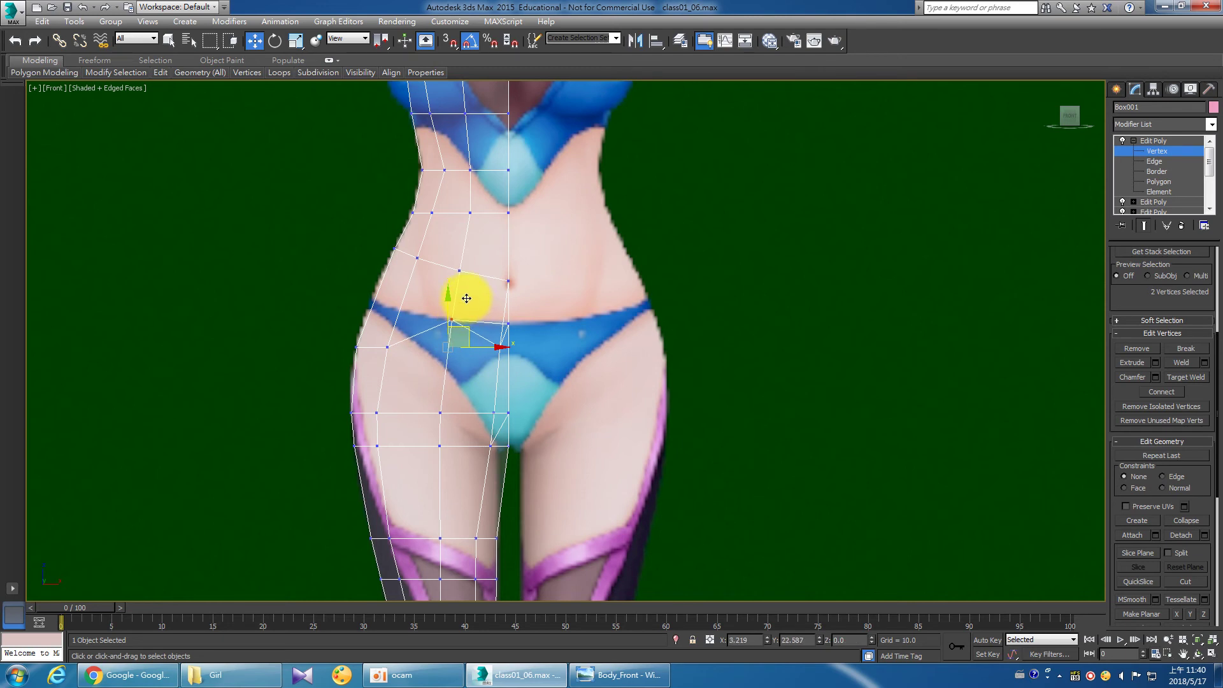
pyautogui.click(387, 347)
pyautogui.moveTo(396, 353); pyautogui.dragTo(410, 314)
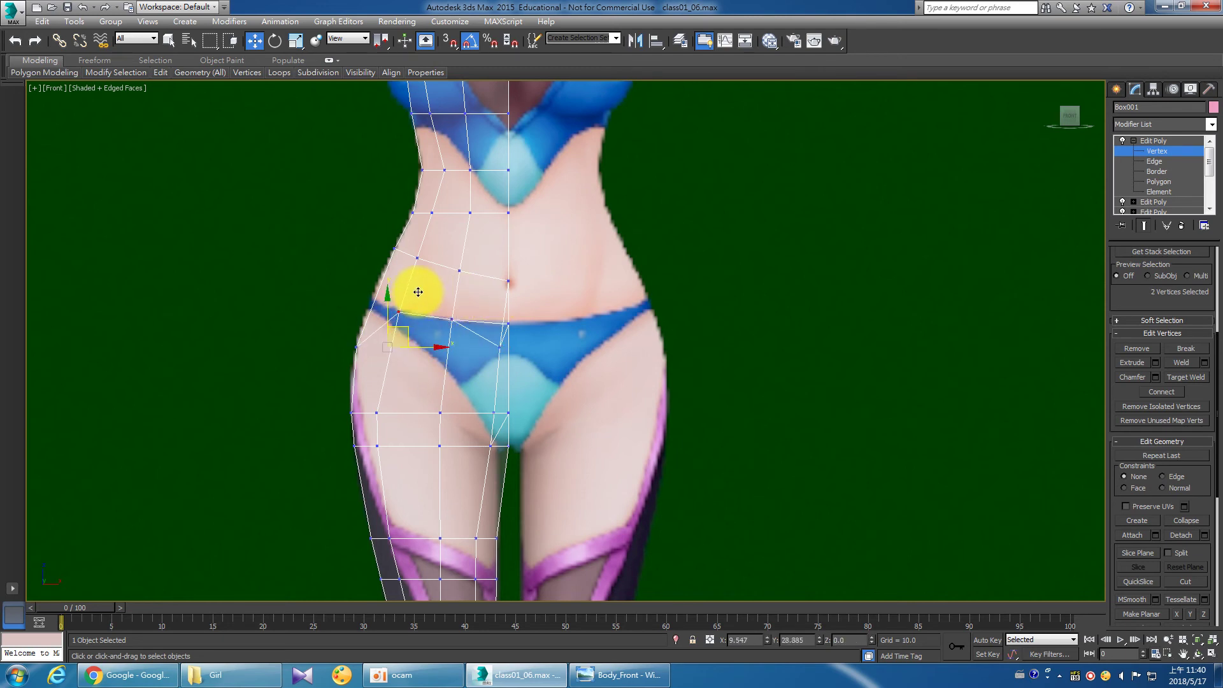
pyautogui.click(358, 349)
pyautogui.moveTo(374, 316)
pyautogui.mouseDown()
pyautogui.moveTo(391, 277)
pyautogui.moveTo(401, 319)
pyautogui.moveTo(490, 319)
pyautogui.mouseUp()
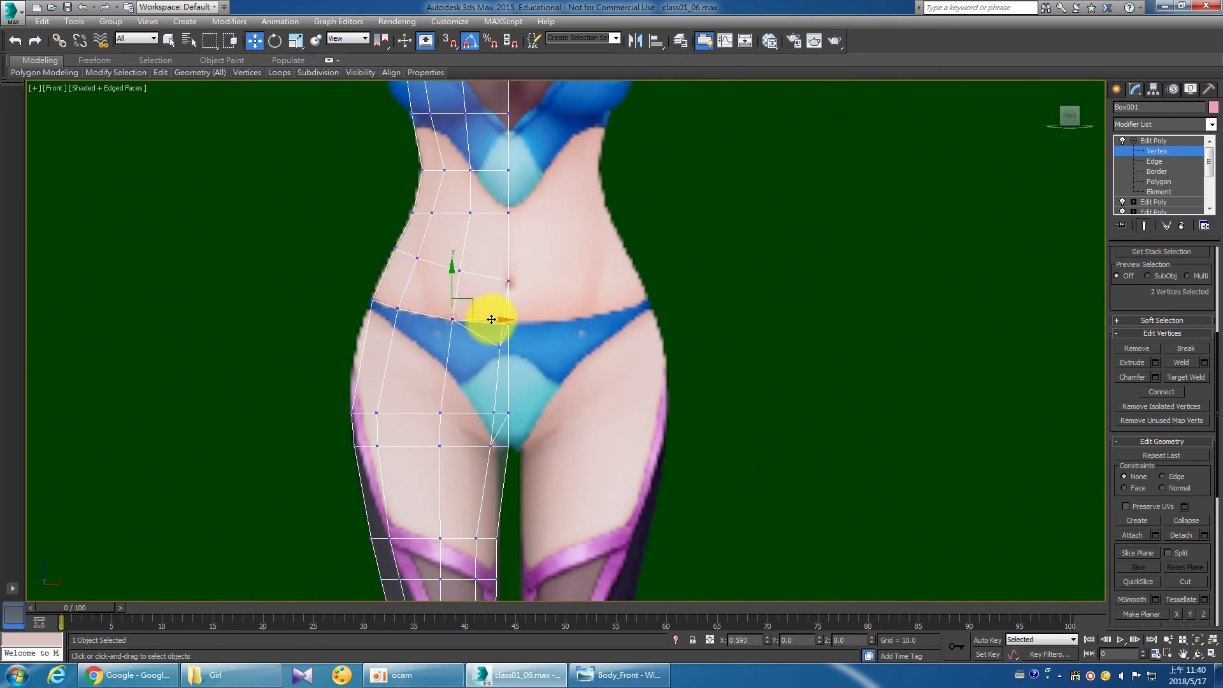
pyautogui.click(480, 349)
pyautogui.click(500, 347)
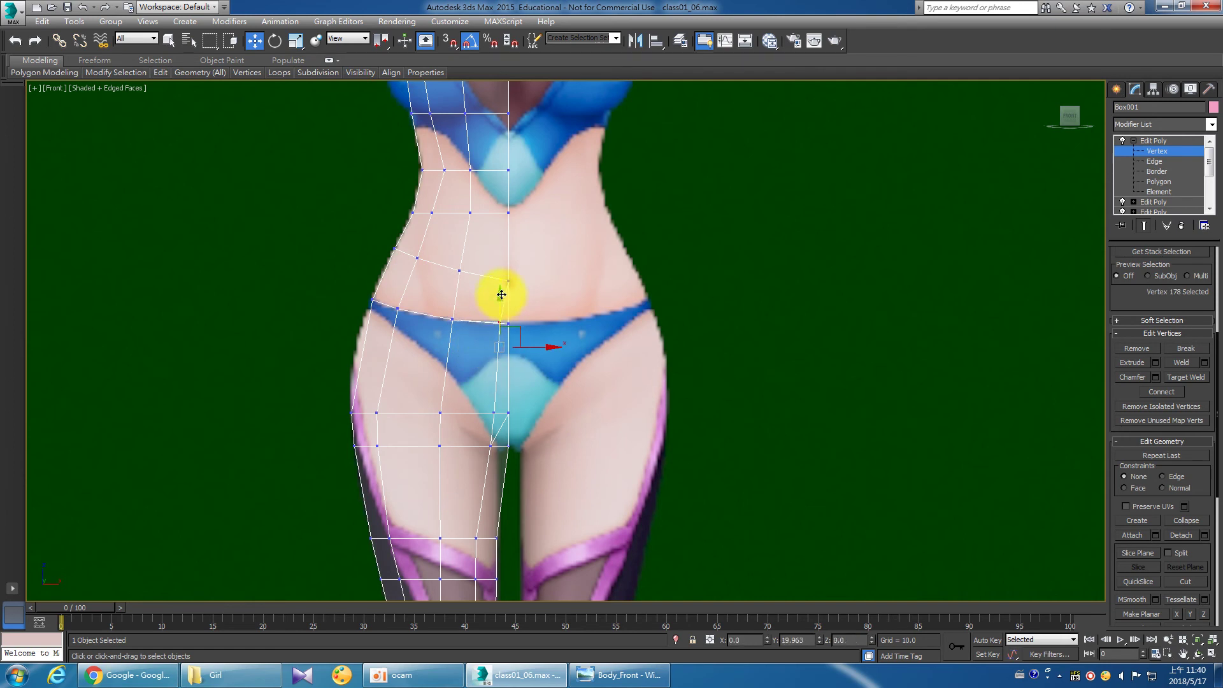
pyautogui.moveTo(503, 295)
pyautogui.mouseDown()
pyautogui.moveTo(526, 330)
pyautogui.moveTo(538, 321)
pyautogui.mouseUp()
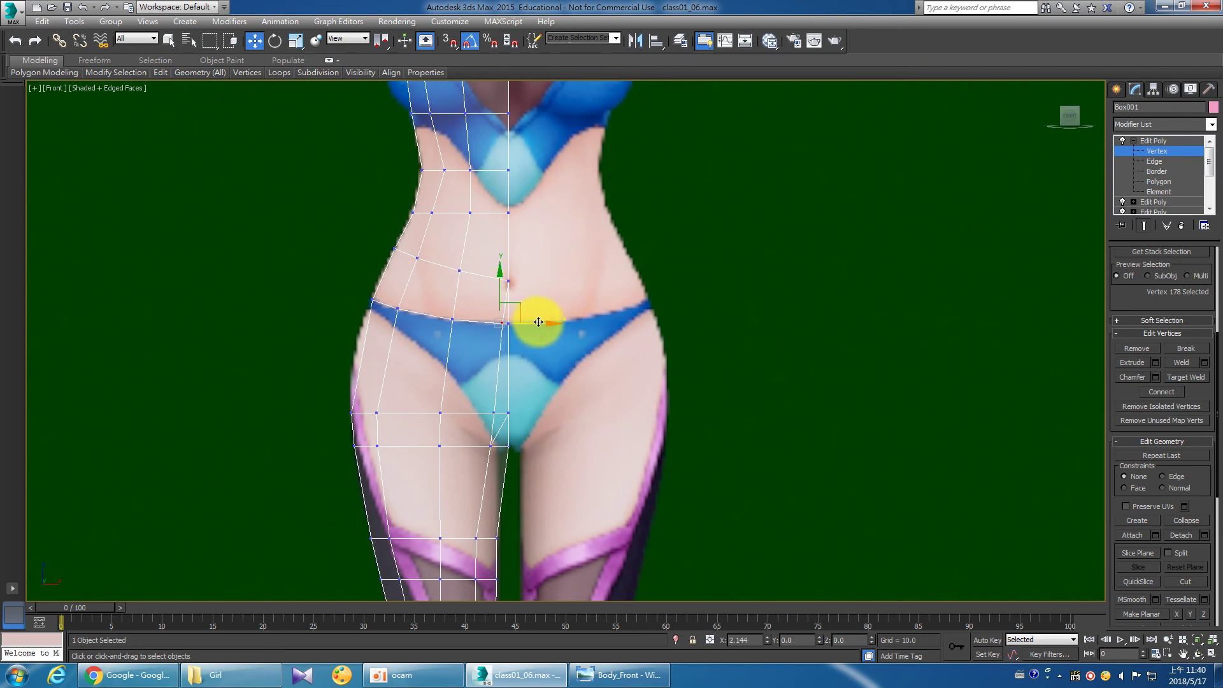
# Nudge the crotch centre and inner-thigh vertices and lower the crotch to the bikini bottom.
pyautogui.click(494, 412)
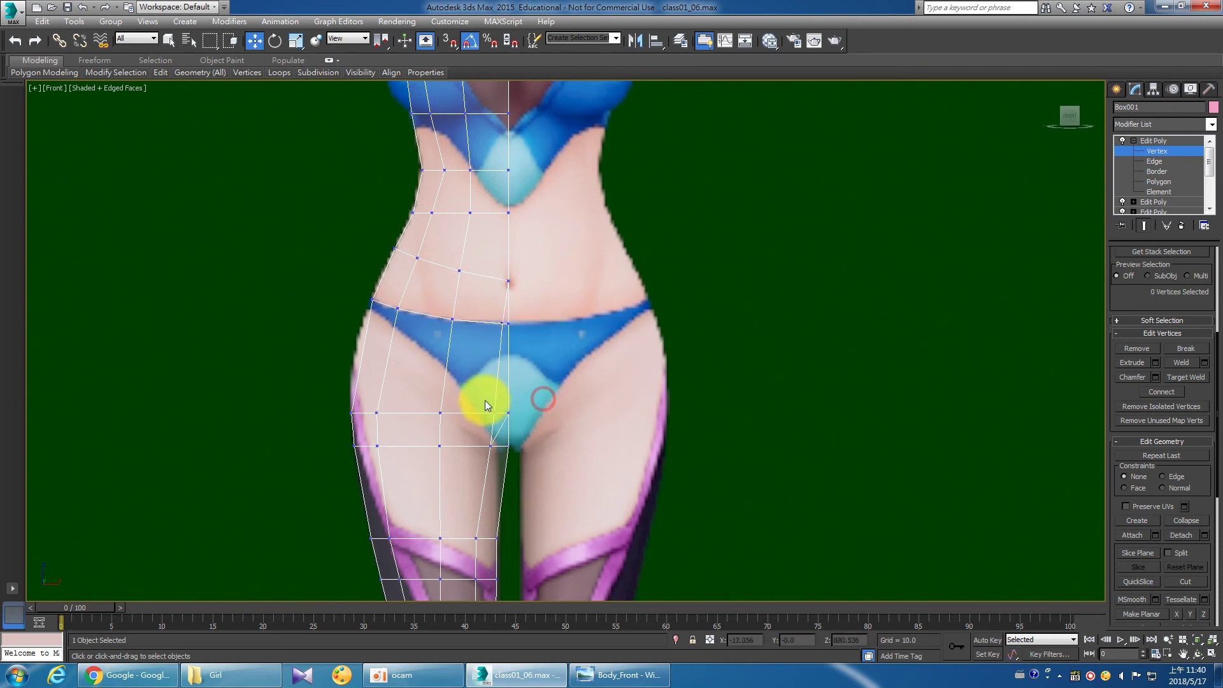
pyautogui.moveTo(527, 416)
pyautogui.mouseDown()
pyautogui.moveTo(510, 413)
pyautogui.moveTo(527, 403)
pyautogui.moveTo(523, 423)
pyautogui.mouseUp()
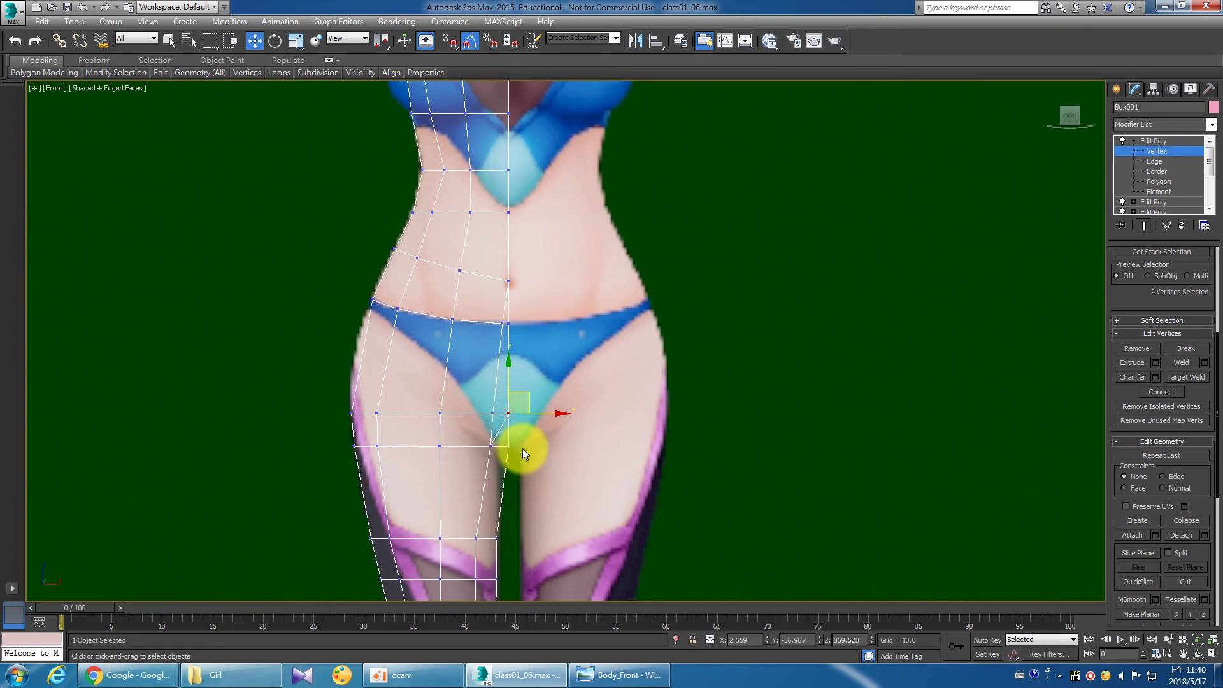
pyautogui.click(506, 445)
pyautogui.moveTo(550, 445); pyautogui.dragTo(534, 448)
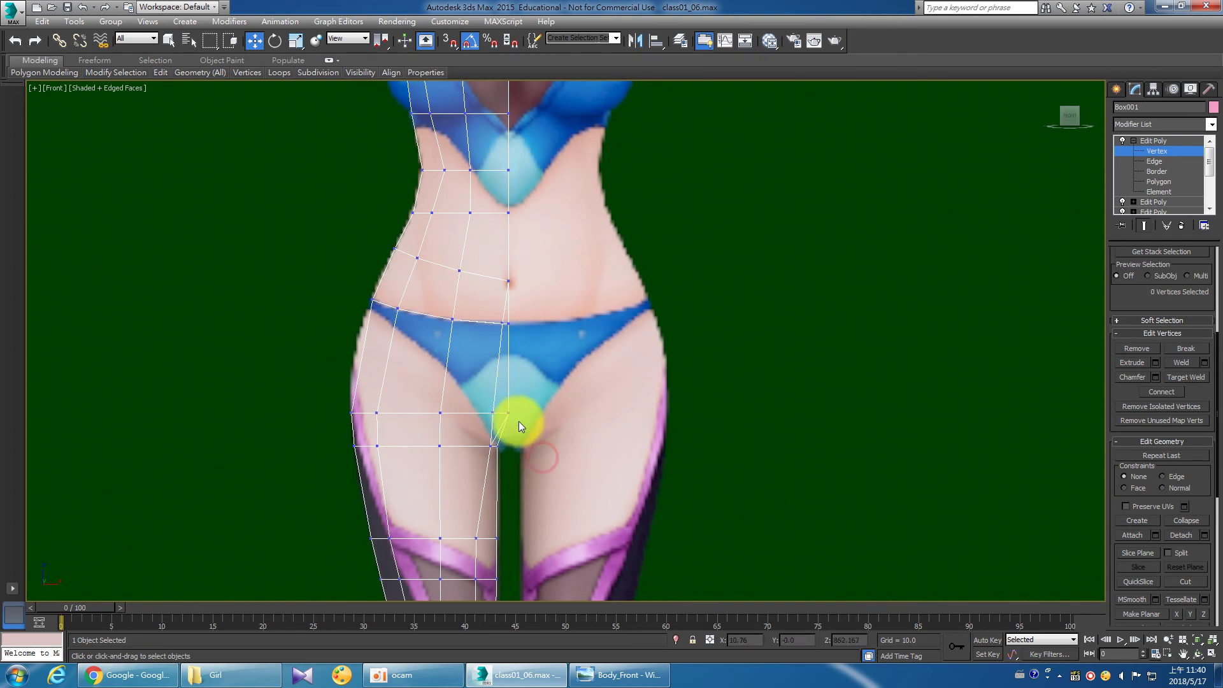
pyautogui.click(509, 414)
pyautogui.moveTo(511, 380); pyautogui.dragTo(514, 405)
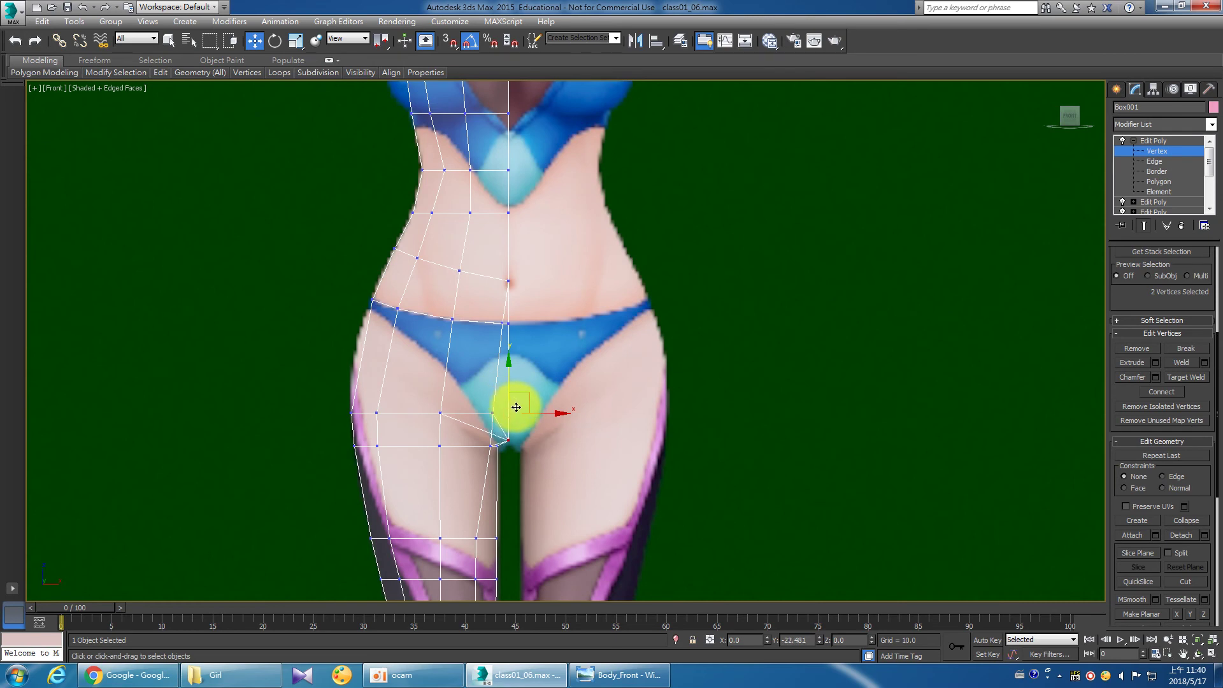
# Move the bikini leg-line and outer hip vertices onto the bikini edge.
pyautogui.click(440, 412)
pyautogui.moveTo(459, 396); pyautogui.dragTo(474, 365)
pyautogui.moveTo(365, 399)
pyautogui.mouseDown()
pyautogui.moveTo(391, 423)
pyautogui.moveTo(419, 320)
pyautogui.mouseUp()
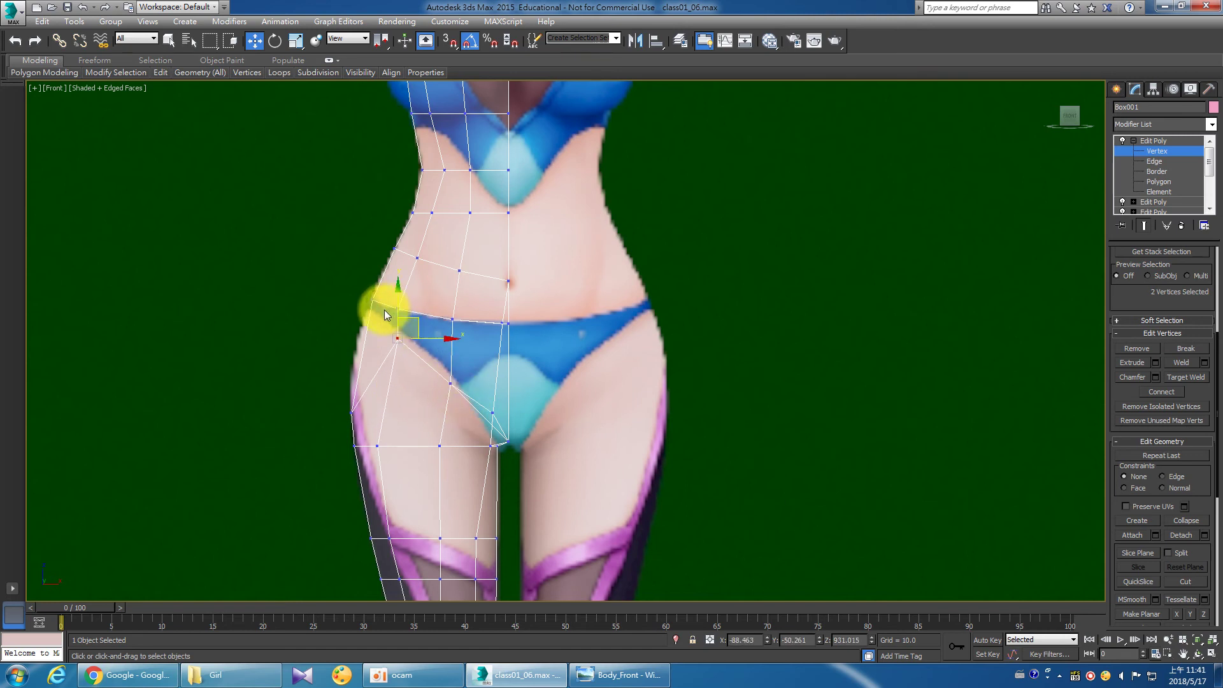
pyautogui.click(410, 388)
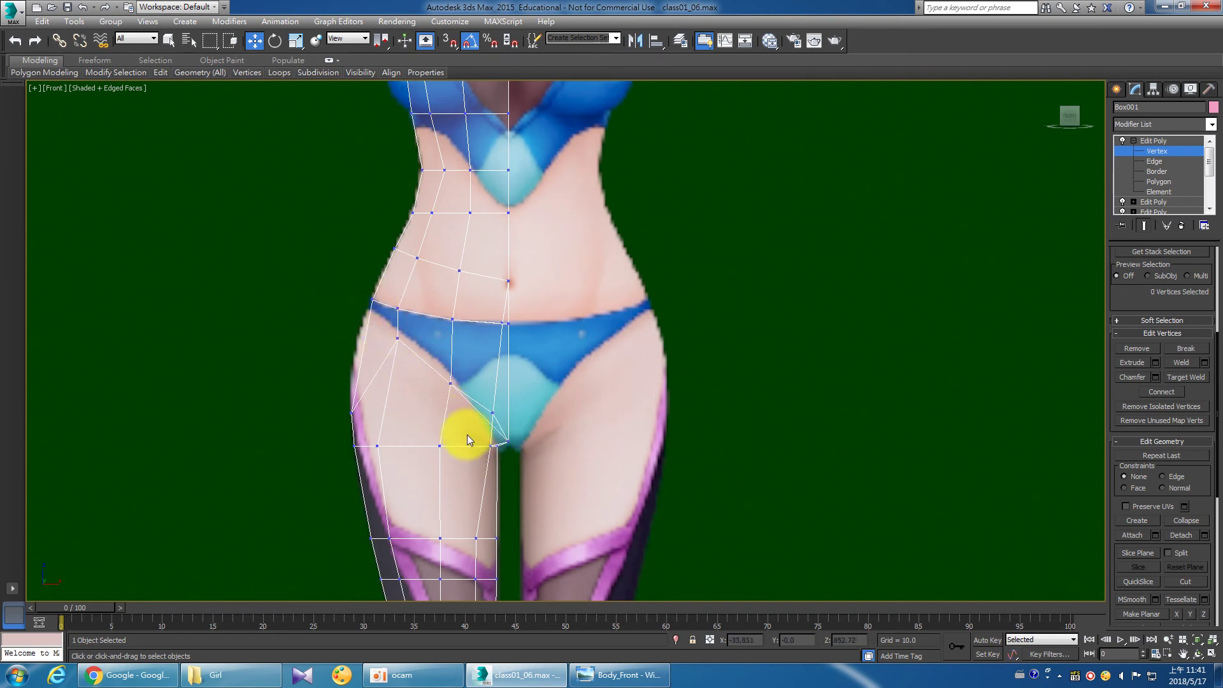
pyautogui.moveTo(403, 351)
pyautogui.mouseDown()
pyautogui.moveTo(464, 386)
pyautogui.moveTo(409, 355)
pyautogui.mouseUp()
pyautogui.click(403, 376)
pyautogui.moveTo(352, 414)
pyautogui.mouseDown()
pyautogui.moveTo(389, 370)
pyautogui.moveTo(357, 411)
pyautogui.mouseUp()
pyautogui.moveTo(375, 329); pyautogui.dragTo(403, 357)
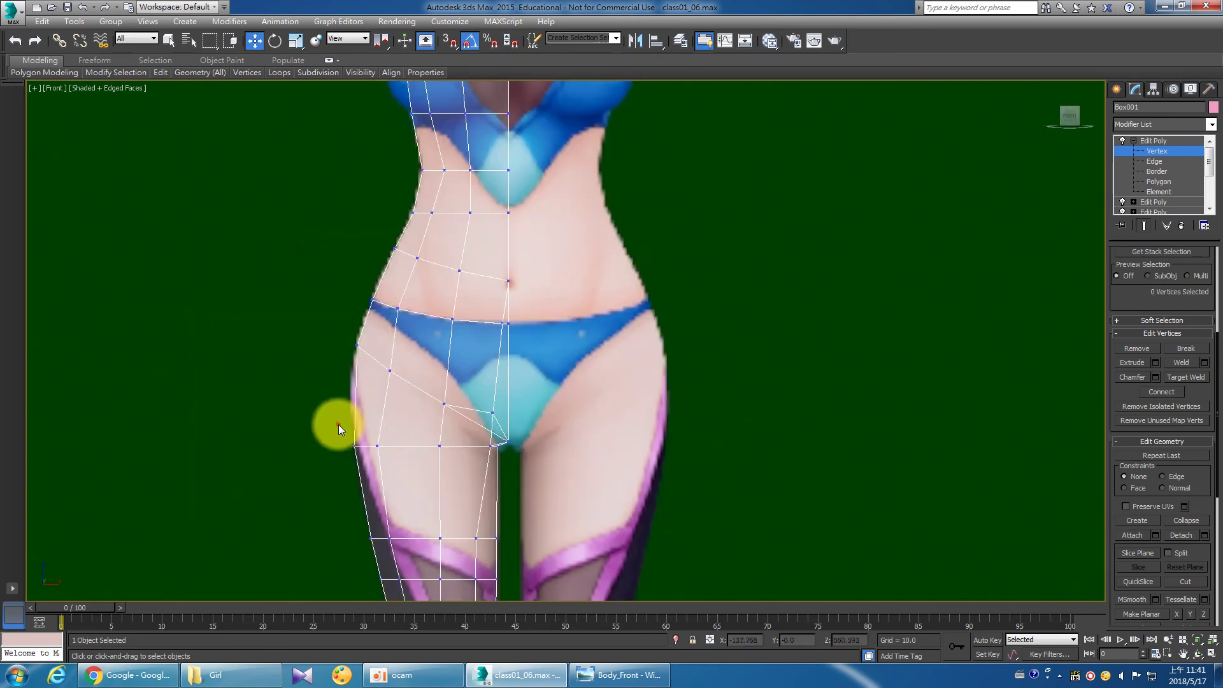
# Adjust the outer thigh, inner thigh and crotch vertices to the leg outline.
pyautogui.moveTo(371, 433)
pyautogui.mouseDown()
pyautogui.moveTo(347, 452)
pyautogui.moveTo(402, 410)
pyautogui.mouseUp()
pyautogui.click(378, 445)
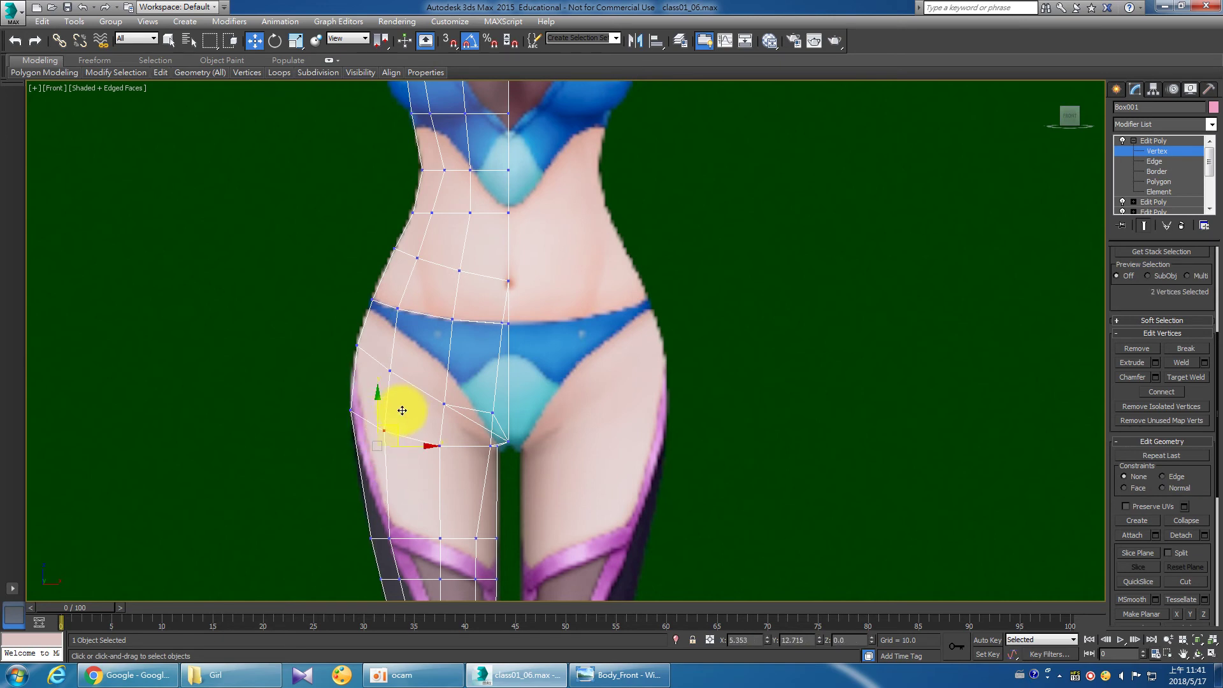
pyautogui.click(439, 446)
pyautogui.moveTo(458, 427); pyautogui.dragTo(459, 428)
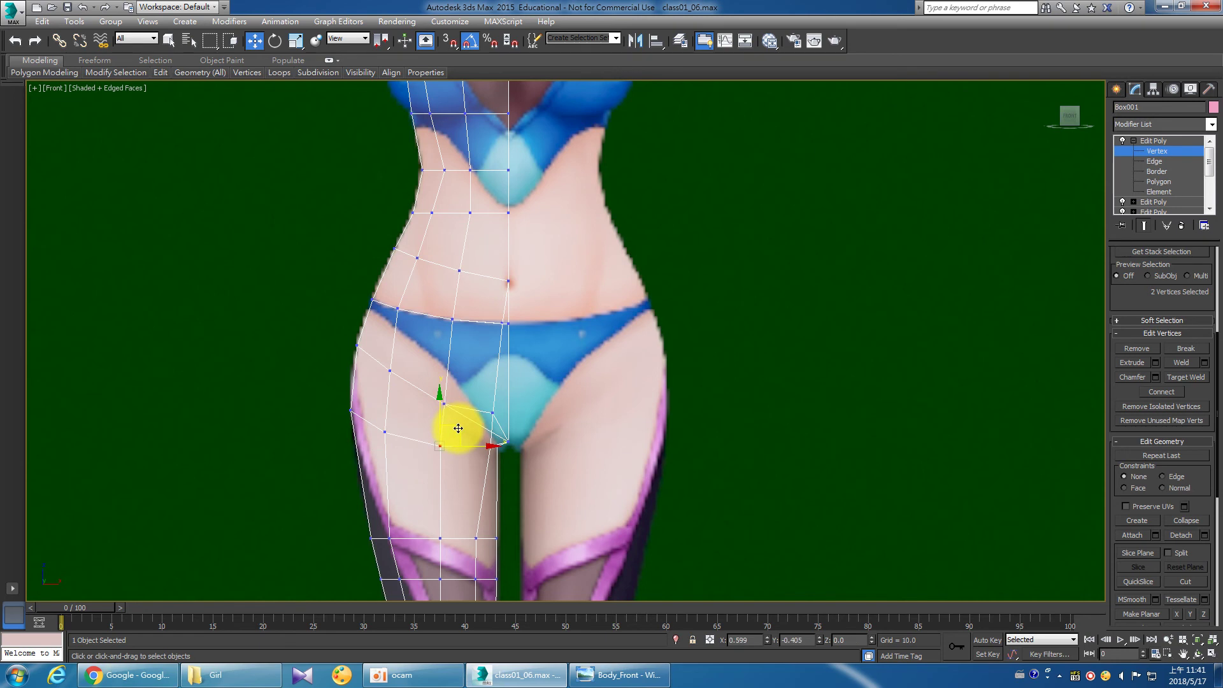
pyautogui.click(492, 413)
pyautogui.moveTo(511, 396); pyautogui.dragTo(512, 414)
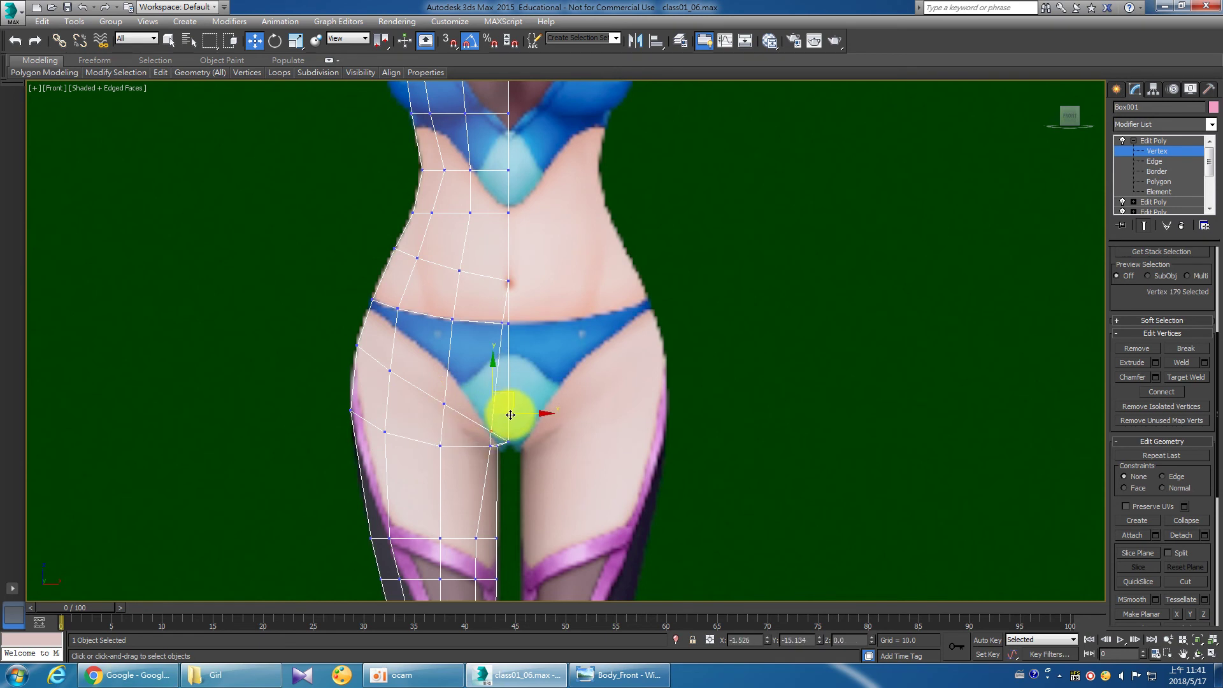
# Fine-tune the inner, mid and outer thigh vertices slightly upward along the thigh outline.
pyautogui.moveTo(478, 436)
pyautogui.mouseDown()
pyautogui.moveTo(509, 457)
pyautogui.moveTo(523, 450)
pyautogui.mouseUp()
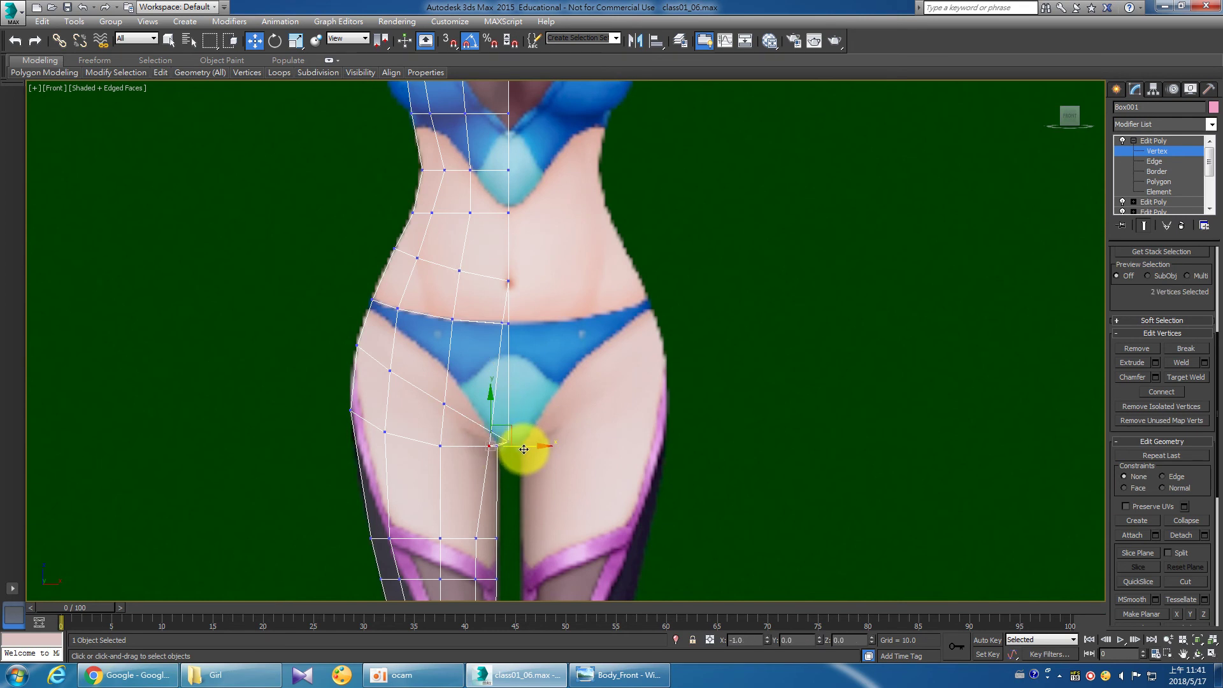
pyautogui.click(440, 445)
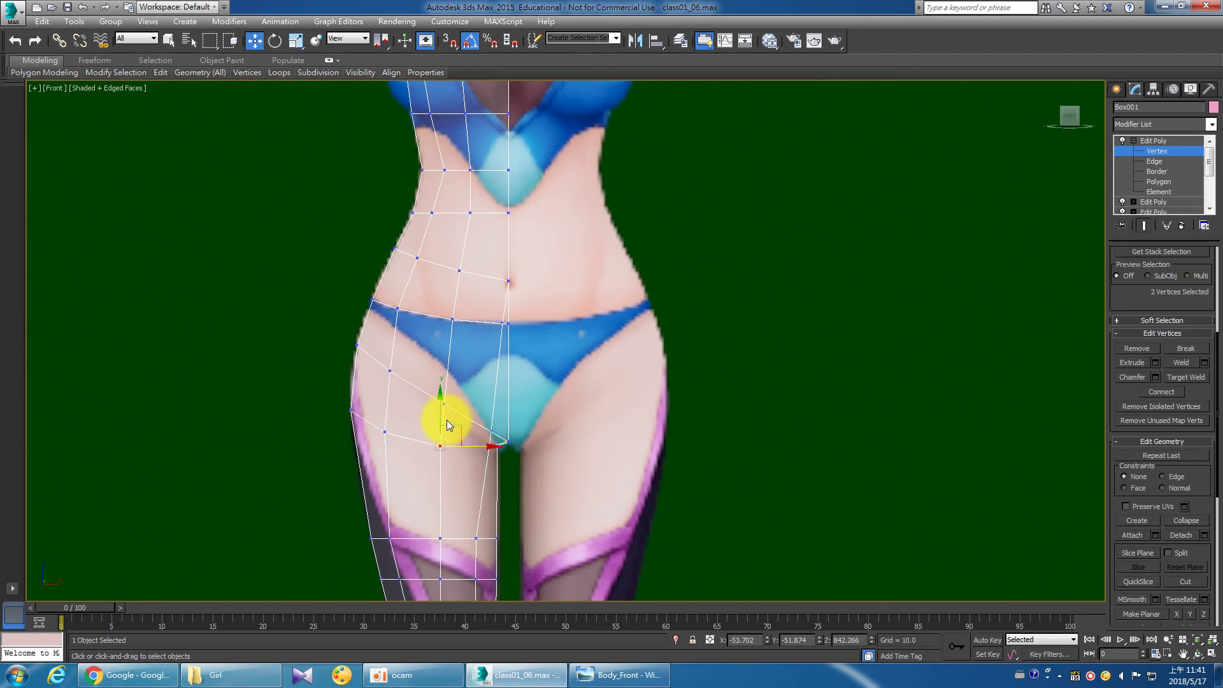
pyautogui.moveTo(445, 415); pyautogui.dragTo(442, 411)
pyautogui.click(385, 432)
pyautogui.moveTo(387, 398); pyautogui.dragTo(386, 393)
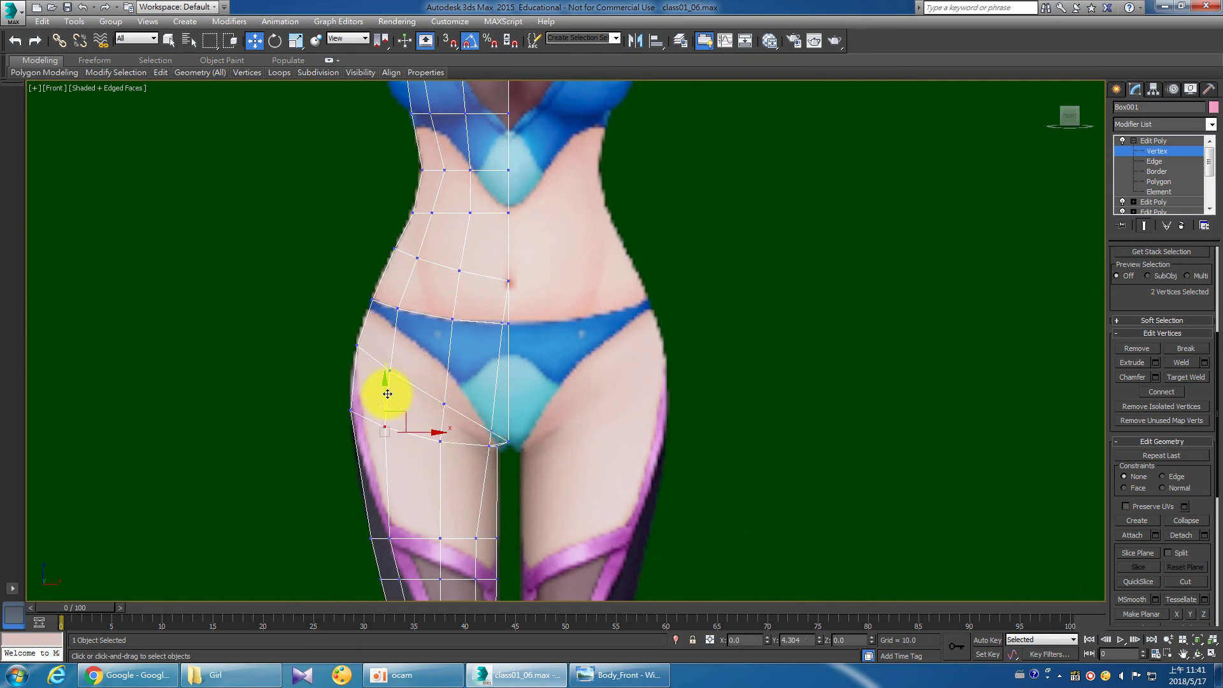
pyautogui.click(352, 409)
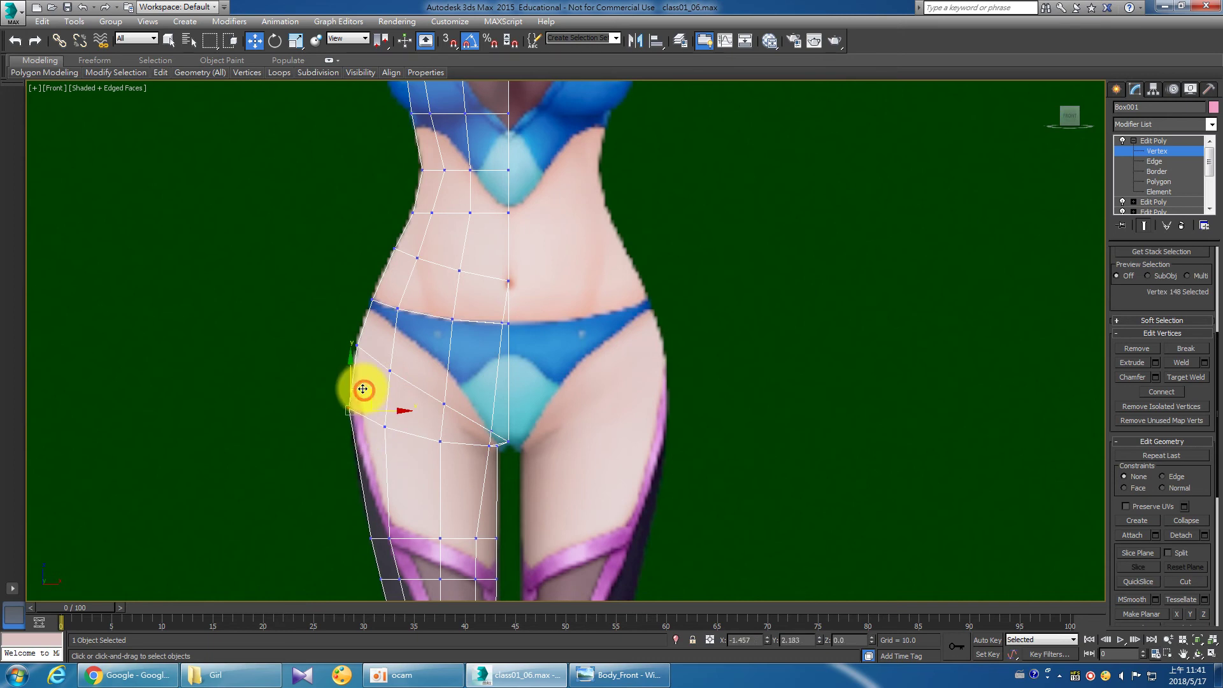
pyautogui.moveTo(360, 388); pyautogui.dragTo(359, 385)
# Bring the lower thigh into view and shift a lower-thigh vertex right onto the outline.
pyautogui.moveTo(445, 488); pyautogui.dragTo(456, 420, button='middle')
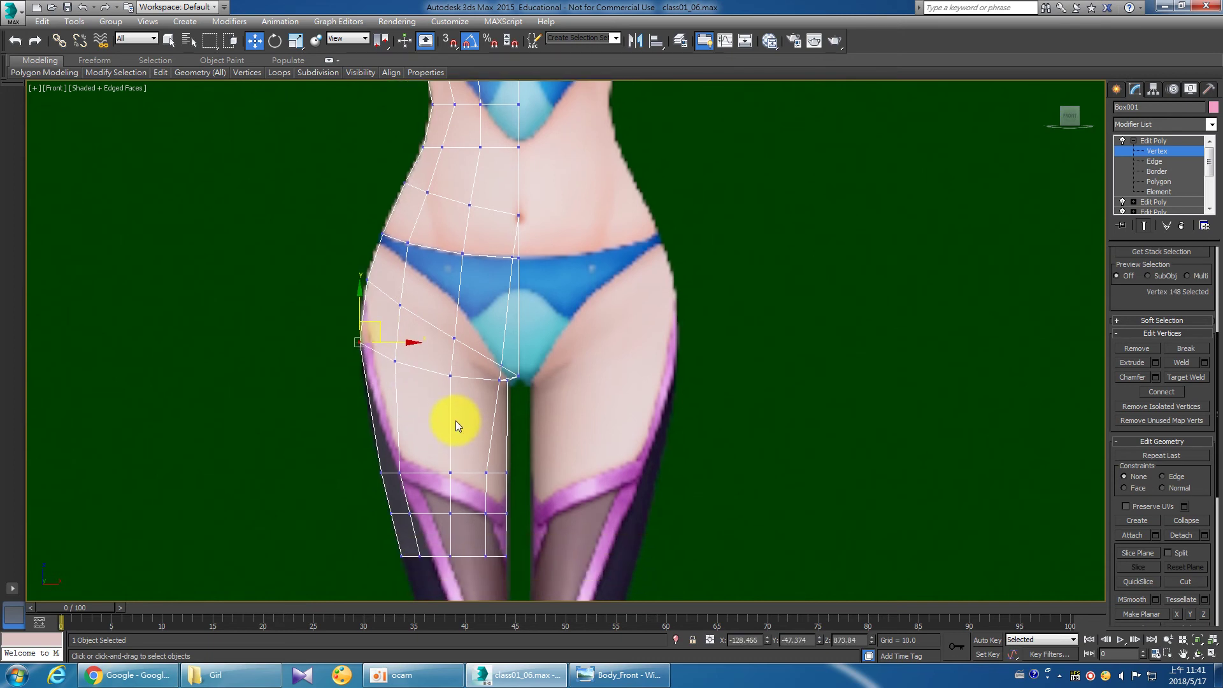
pyautogui.moveTo(350, 437); pyautogui.dragTo(407, 481)
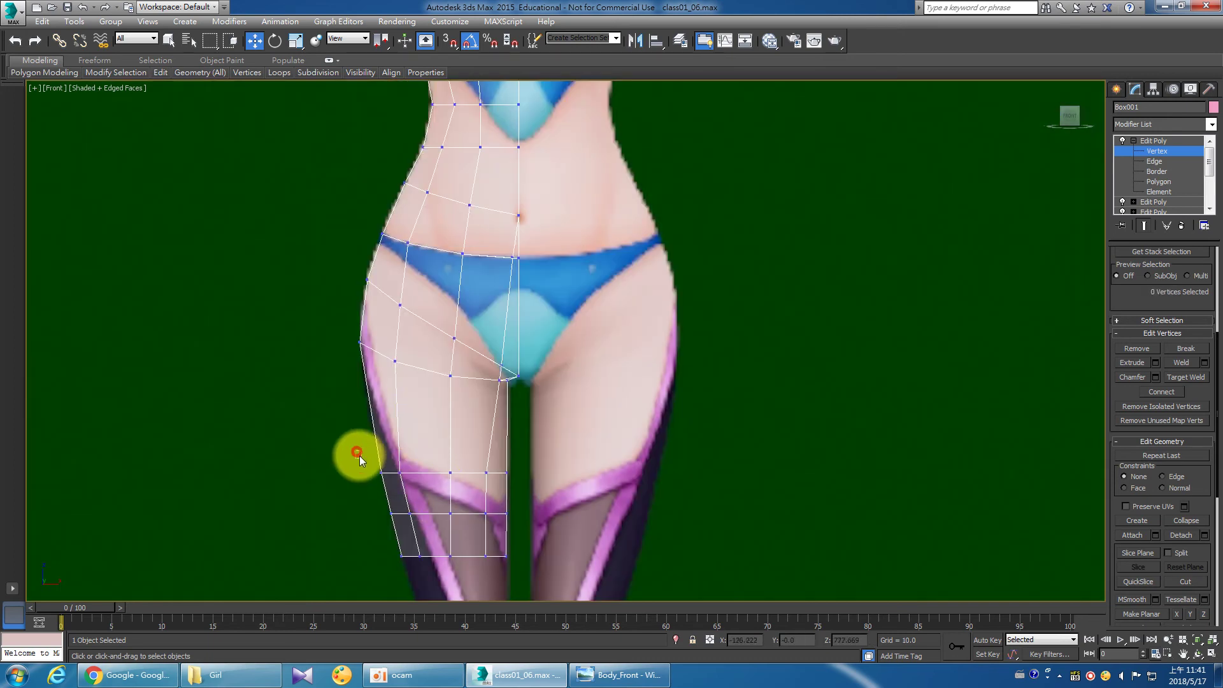
pyautogui.click(381, 472)
pyautogui.moveTo(396, 419)
pyautogui.mouseDown()
pyautogui.moveTo(412, 420)
pyautogui.moveTo(415, 487)
pyautogui.moveTo(419, 439)
pyautogui.moveTo(451, 472)
pyautogui.moveTo(473, 457)
pyautogui.moveTo(483, 468)
pyautogui.moveTo(487, 447)
pyautogui.mouseUp()
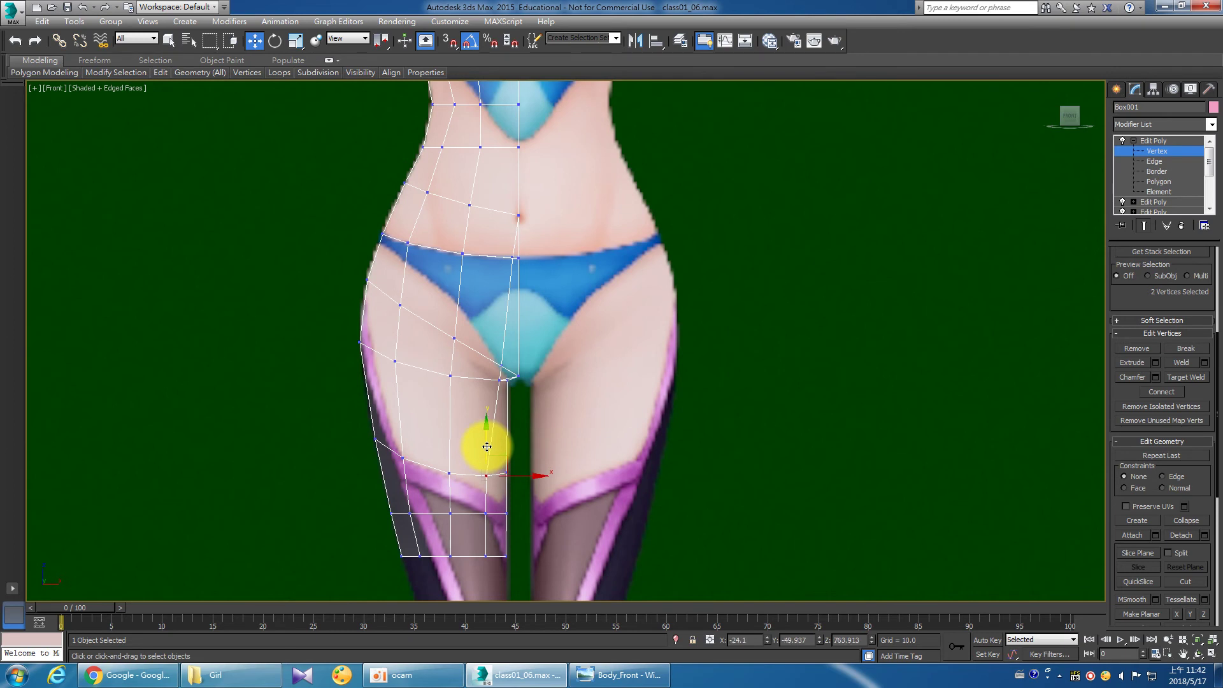
pyautogui.moveTo(519, 497); pyautogui.dragTo(501, 442)
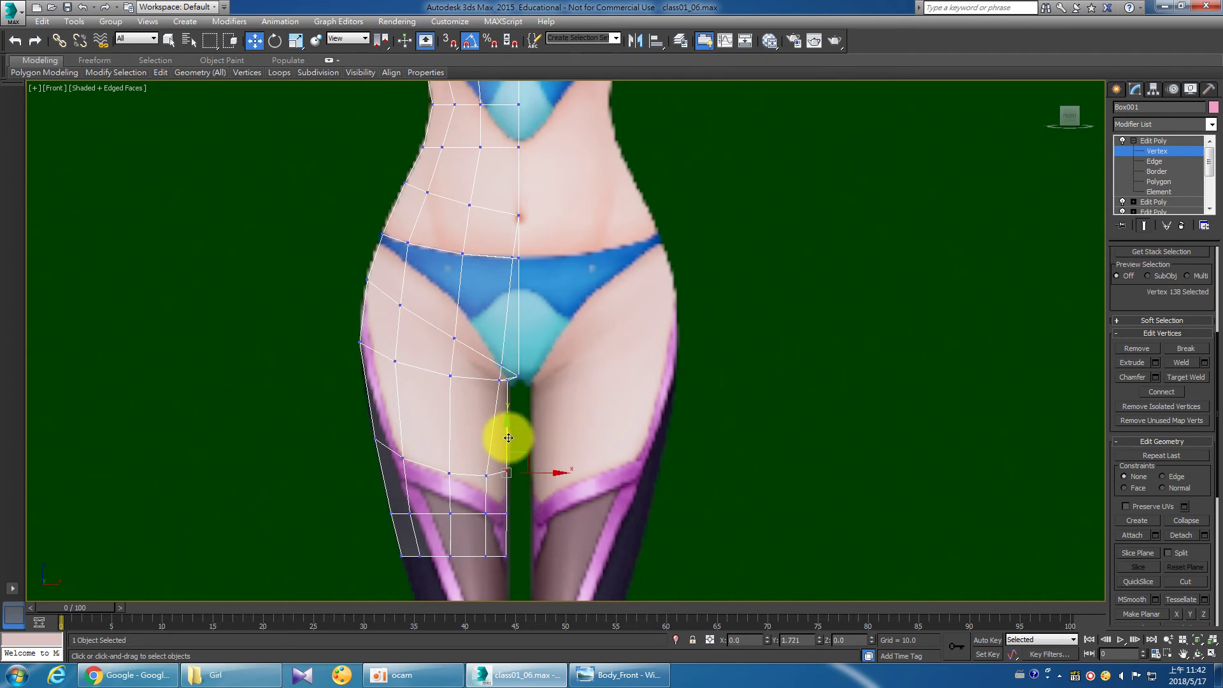
pyautogui.click(546, 445)
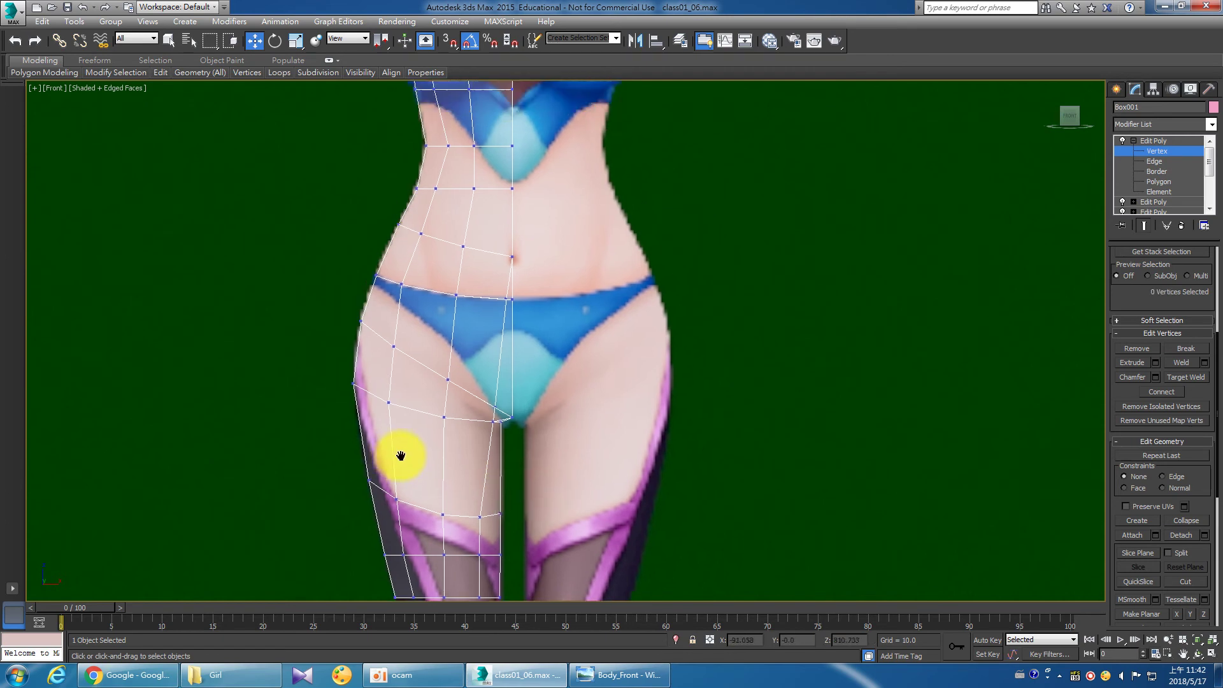
pyautogui.scroll(-3, 395, 456)
pyautogui.scroll(5, 349, 419)
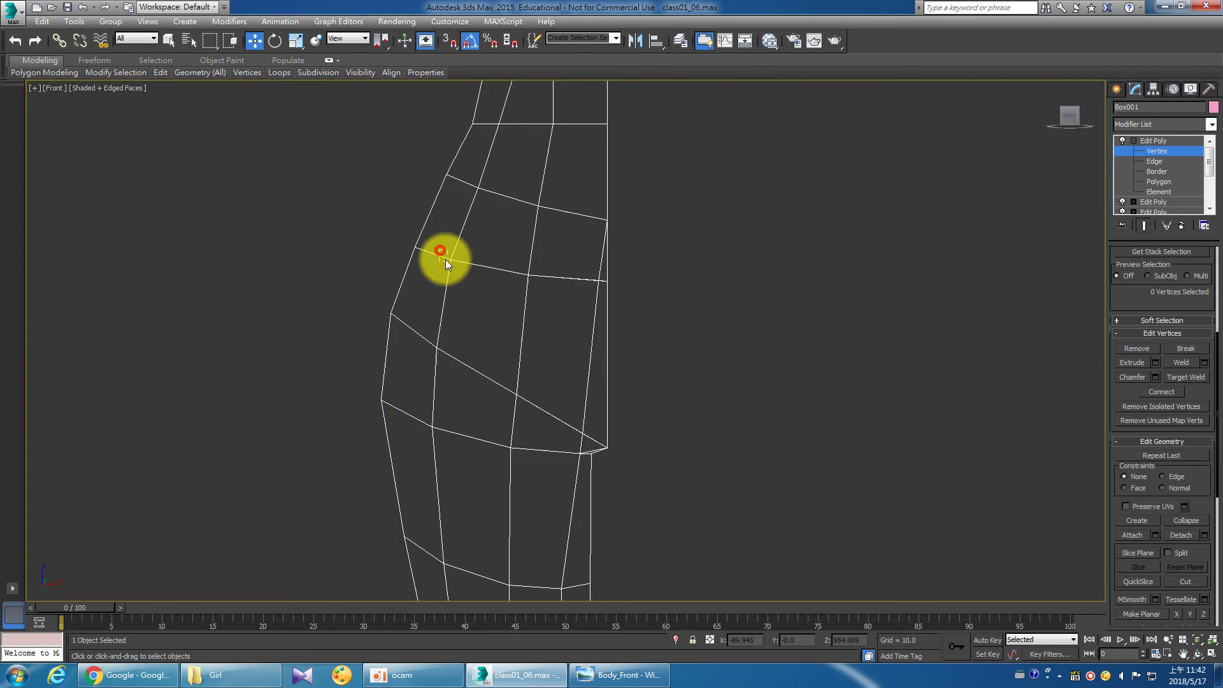
# Select the hip vertex at the bikini edge and reposition the inner thigh vertices.
pyautogui.moveTo(445, 258); pyautogui.dragTo(472, 242)
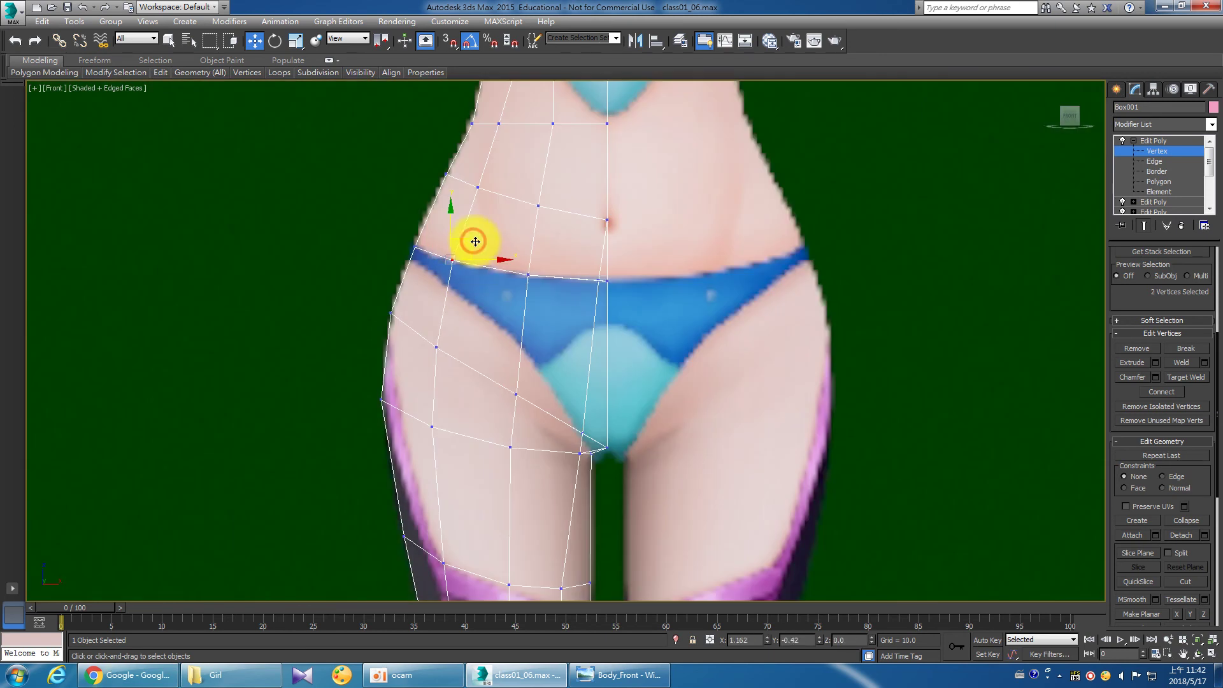
pyautogui.scroll(-5, 516, 408)
pyautogui.scroll(2, 527, 442)
pyautogui.scroll(1, 502, 441)
pyautogui.scroll(1, 502, 441)
pyautogui.moveTo(502, 441); pyautogui.dragTo(495, 452, button='middle')
pyautogui.scroll(-2, 495, 453)
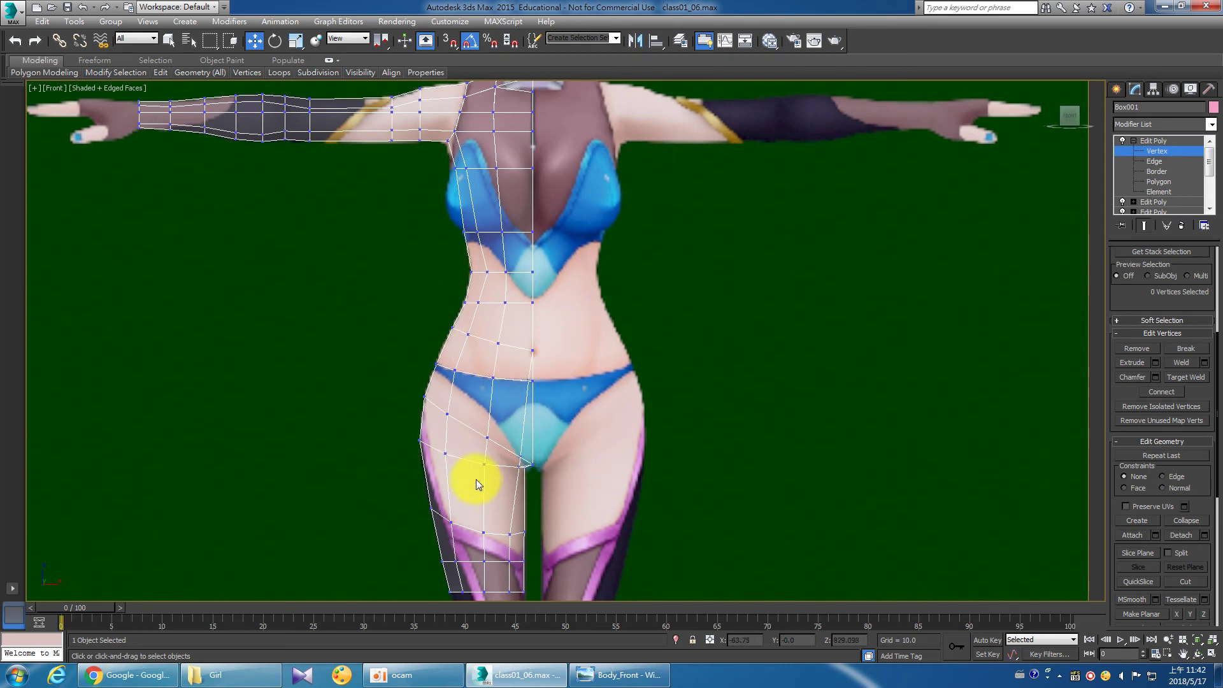
pyautogui.moveTo(437, 449)
pyautogui.mouseDown()
pyautogui.moveTo(454, 463)
pyautogui.moveTo(501, 460)
pyautogui.mouseUp()
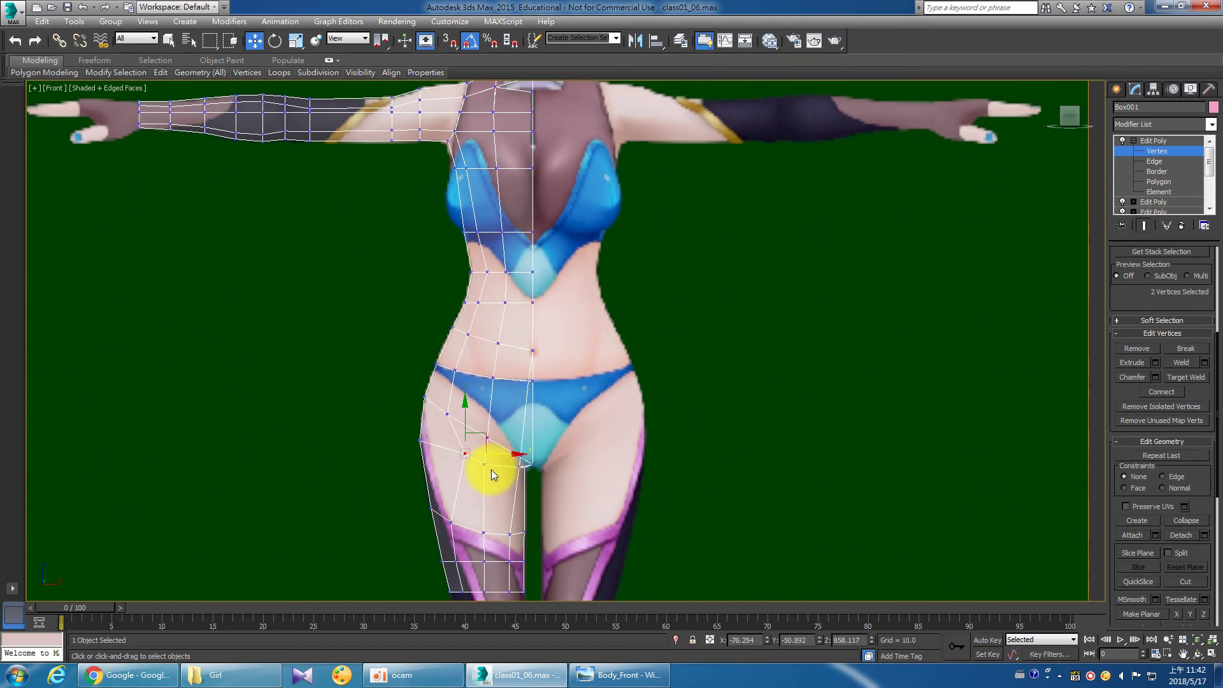
pyautogui.moveTo(507, 453)
pyautogui.mouseDown()
pyautogui.moveTo(491, 452)
pyautogui.moveTo(487, 470)
pyautogui.mouseUp()
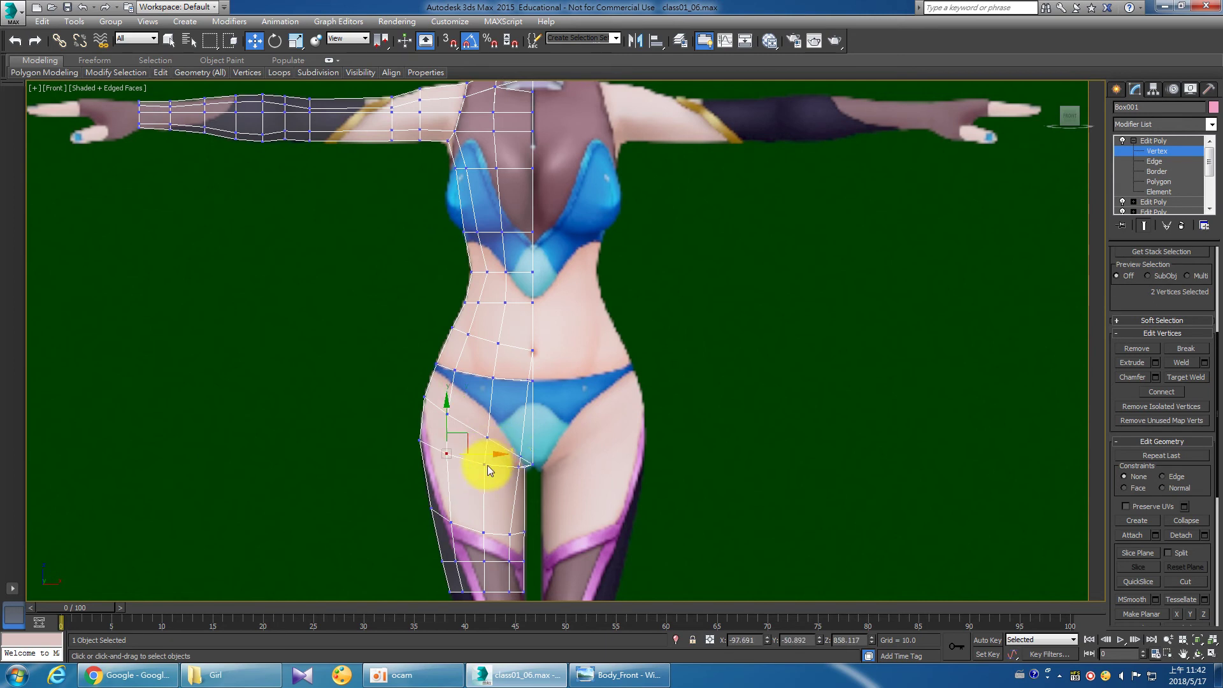
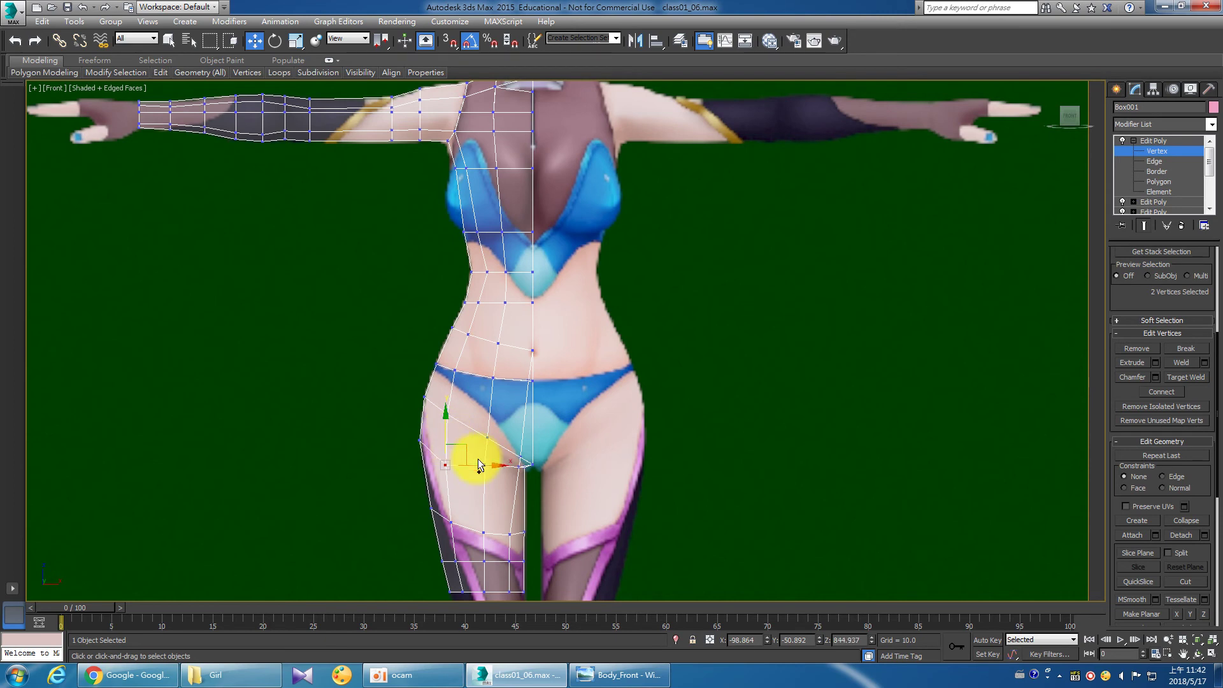
# Clear the vertex selection and centre the hips in the Front view.
pyautogui.click(459, 468)
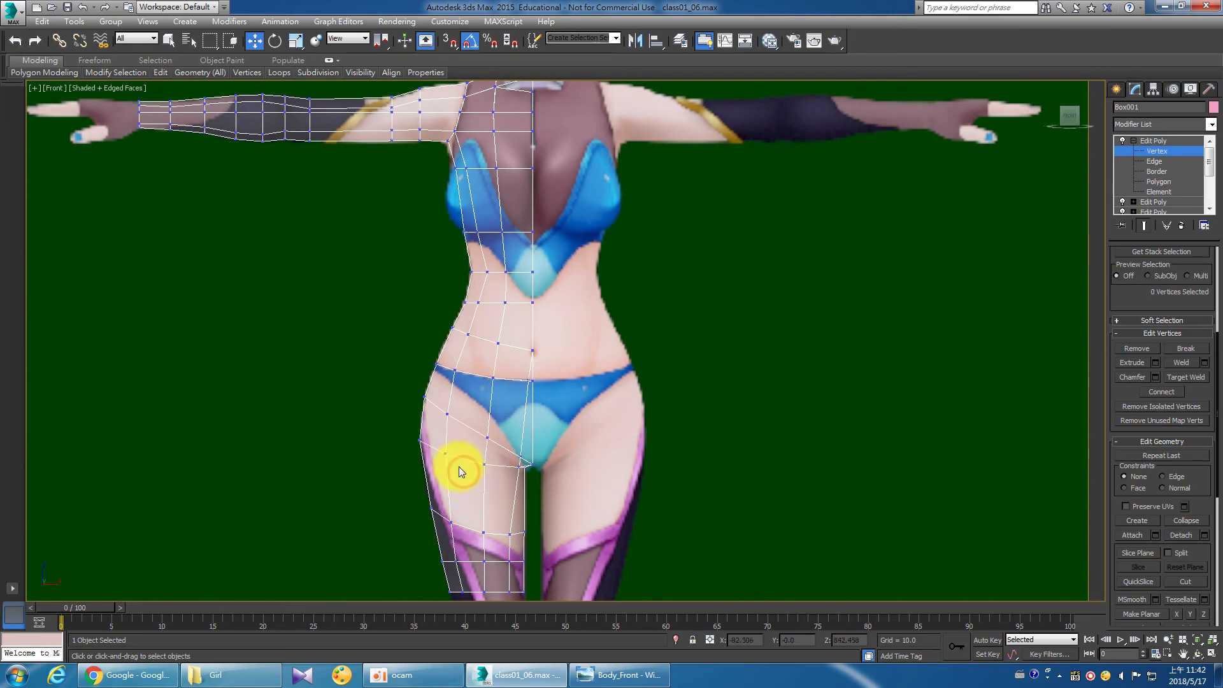
pyautogui.scroll(3, 438, 446)
pyautogui.scroll(2, 411, 459)
pyautogui.scroll(1, 415, 460)
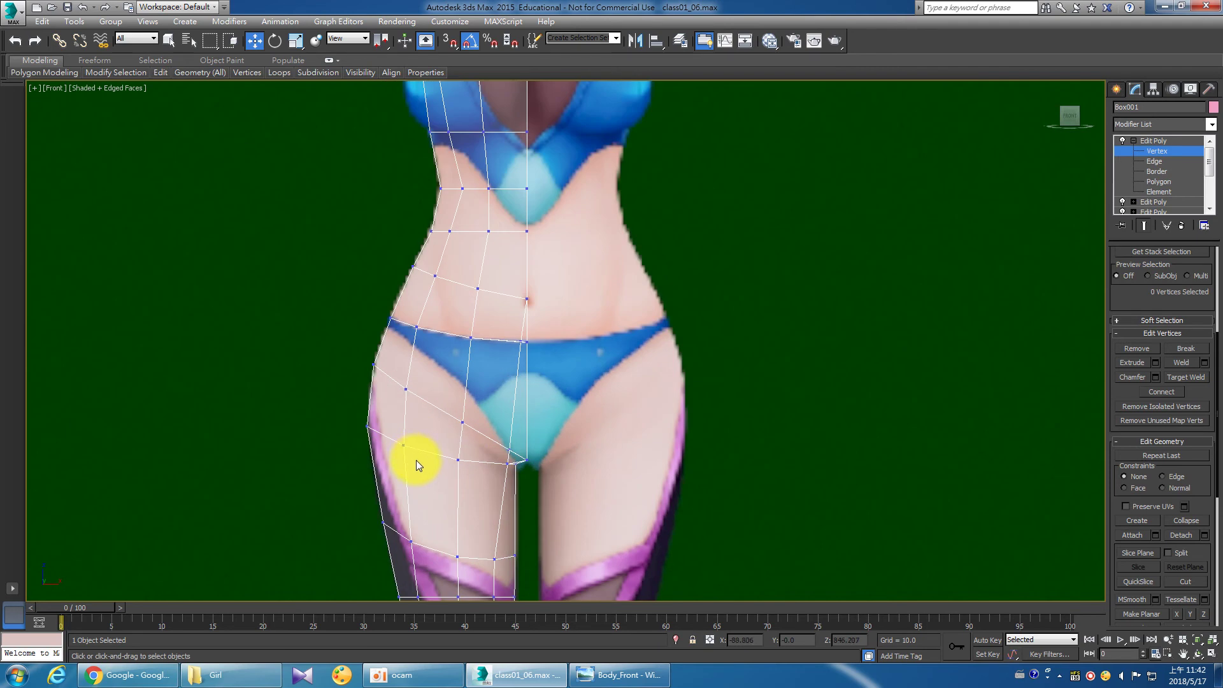
pyautogui.moveTo(509, 342); pyautogui.dragTo(508, 399, button='middle')
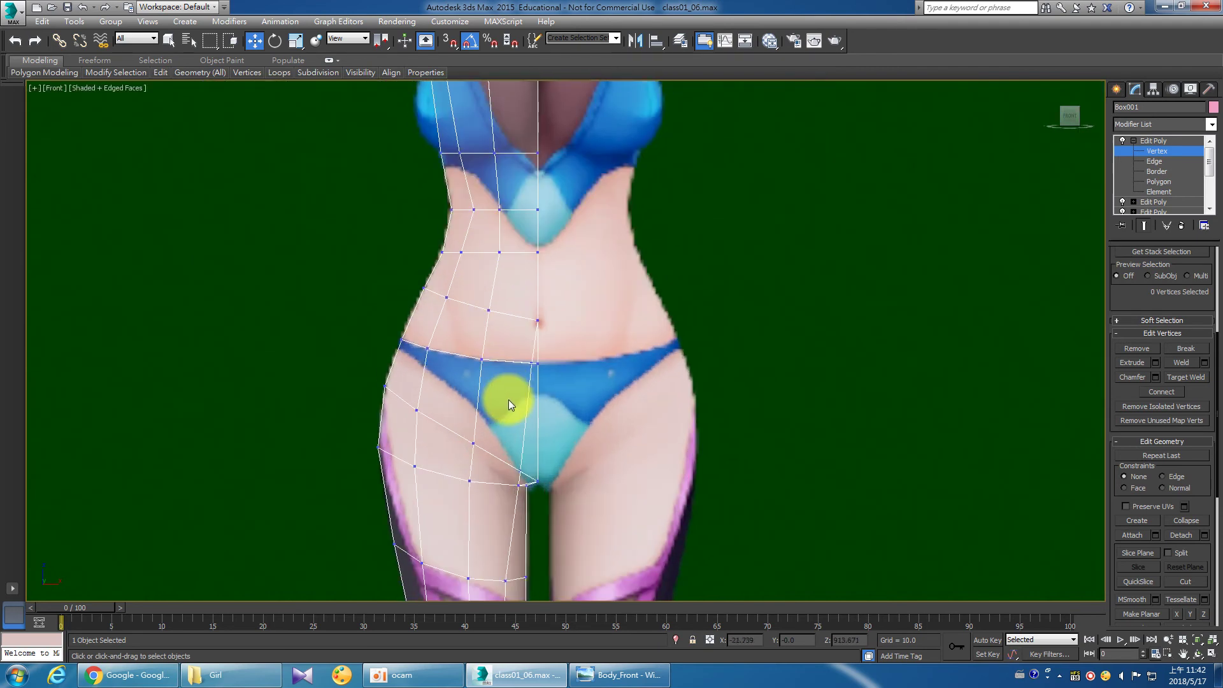
# Maximize the Perspective view and orbit around the hip mesh.
pyautogui.click(1212, 654)
pyautogui.click(1051, 522)
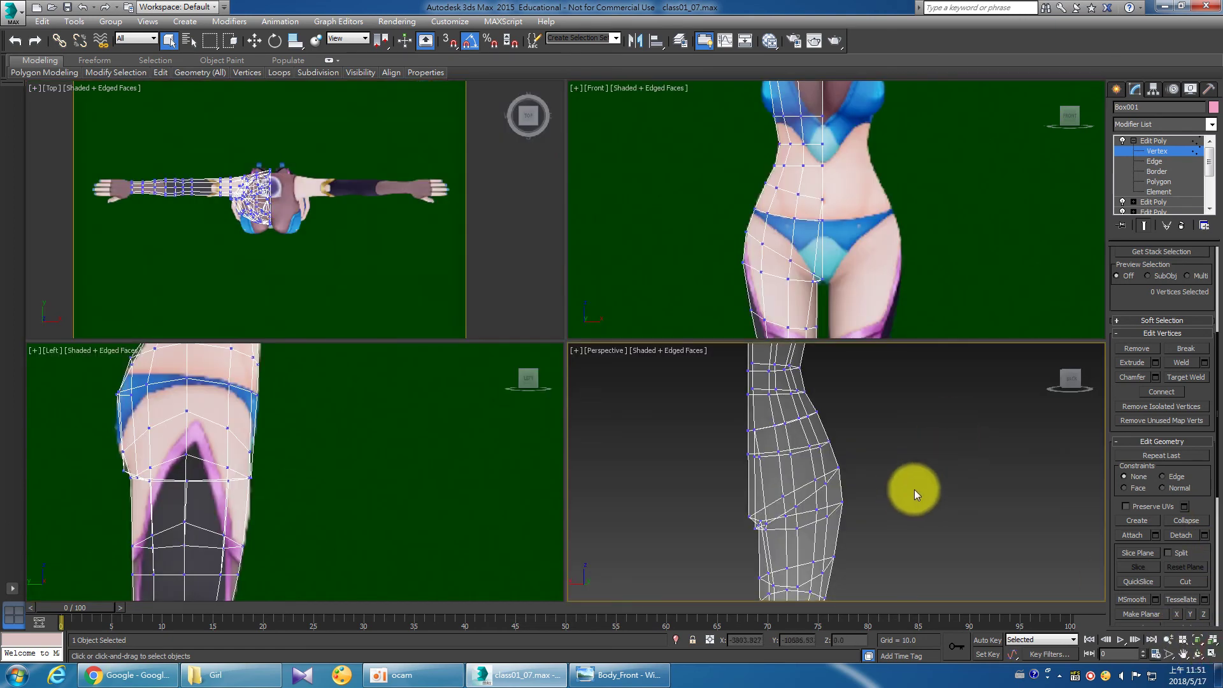
pyautogui.click(1210, 654)
pyautogui.moveTo(646, 450); pyautogui.dragTo(697, 428)
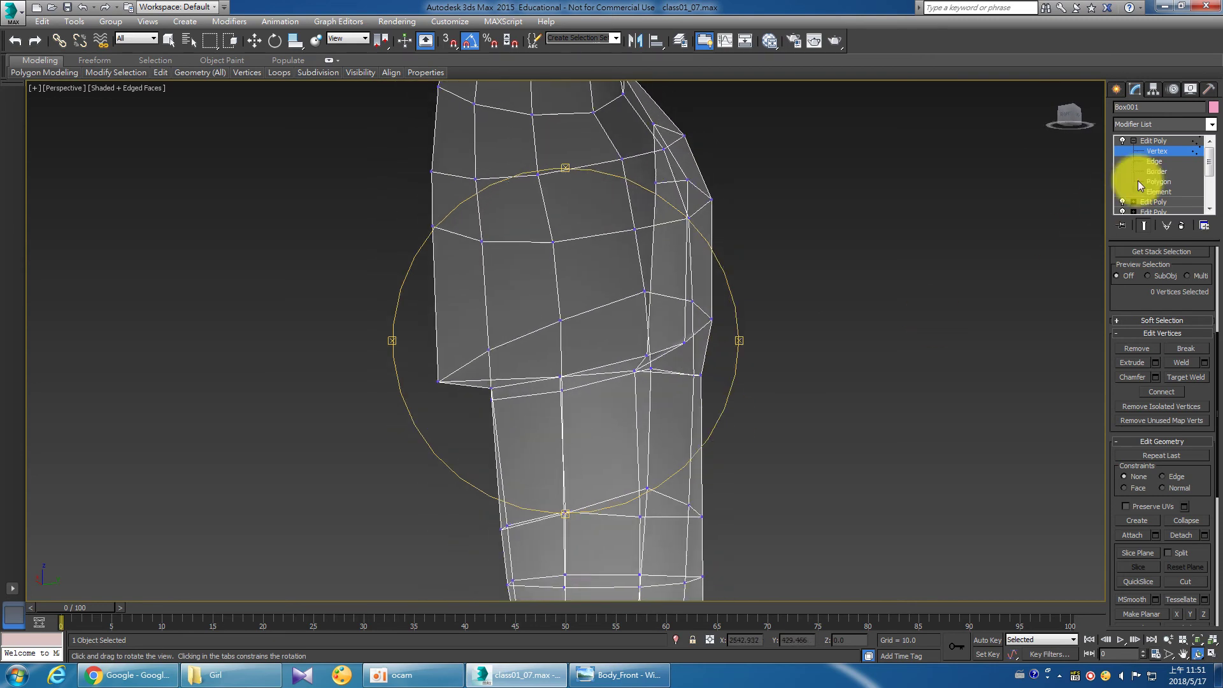
# Add a new Edit Poly modifier on top of the stack at Vertex level.
pyautogui.click(1133, 141)
pyautogui.click(1152, 128)
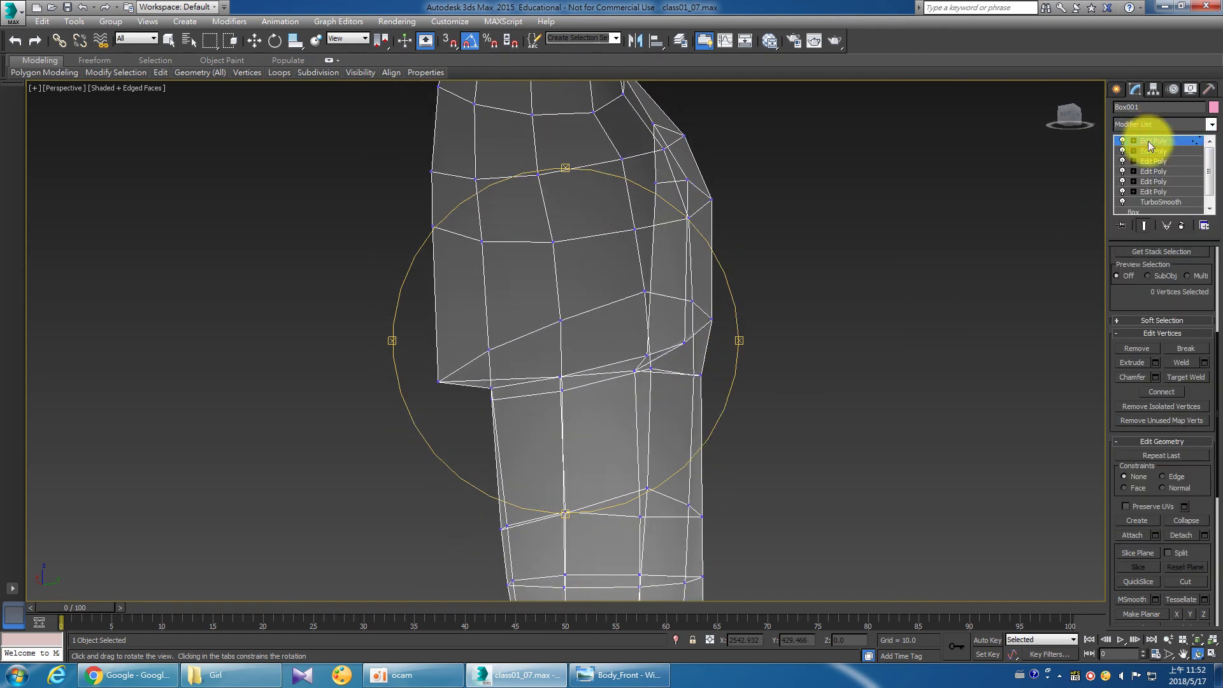
pyautogui.click(1134, 140)
pyautogui.click(1146, 125)
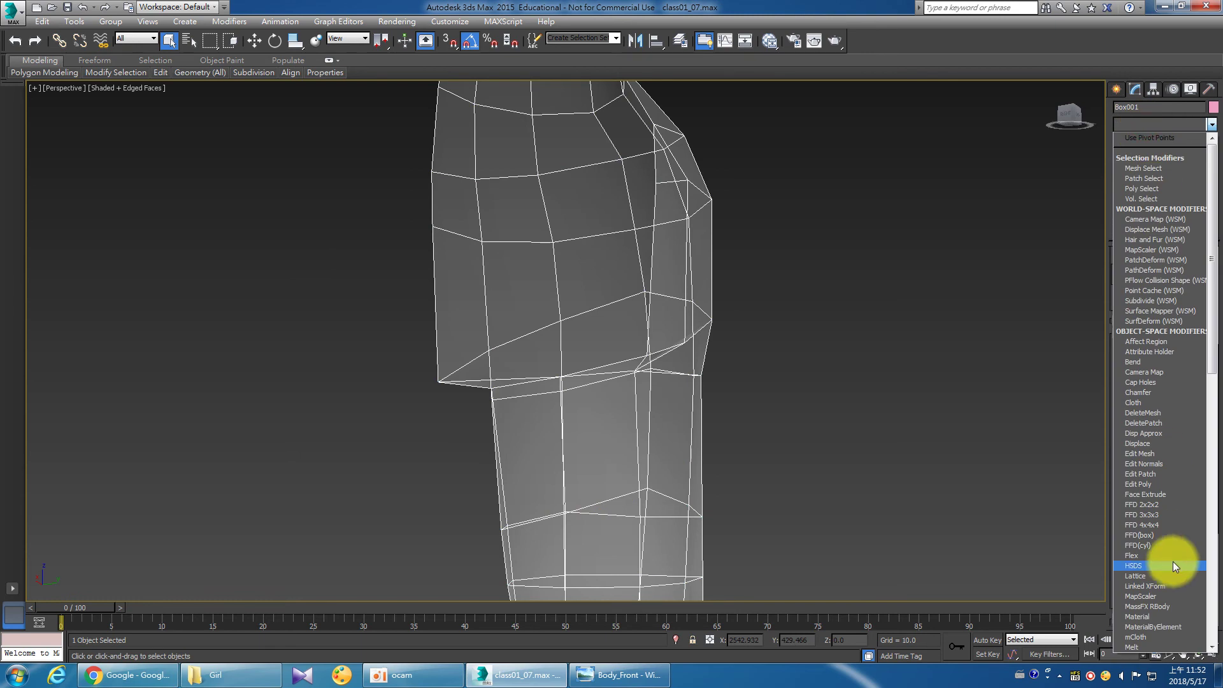
pyautogui.click(1157, 484)
pyautogui.click(1134, 141)
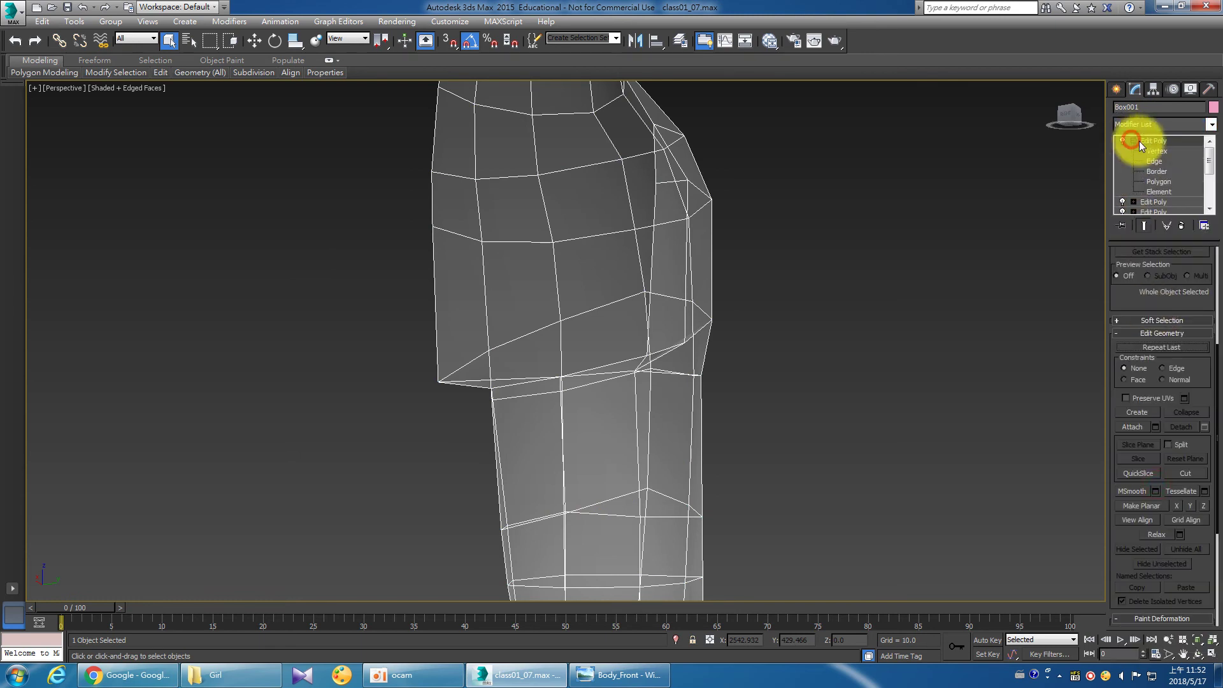
# Select an outer hip vertex and reframe the side and Perspective views.
pyautogui.click(680, 368)
pyautogui.click(1211, 653)
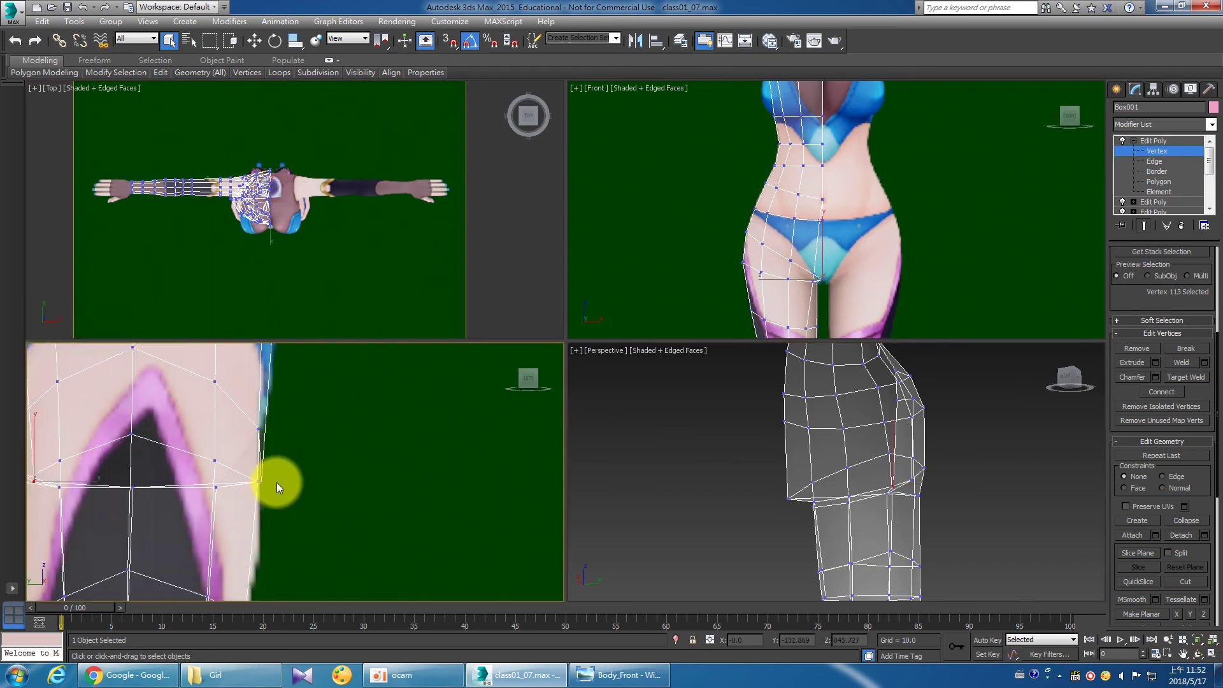
pyautogui.moveTo(276, 487); pyautogui.dragTo(391, 503, button='middle')
pyautogui.middleClick(821, 470)
pyautogui.click(1199, 654)
pyautogui.moveTo(917, 546); pyautogui.dragTo(794, 449)
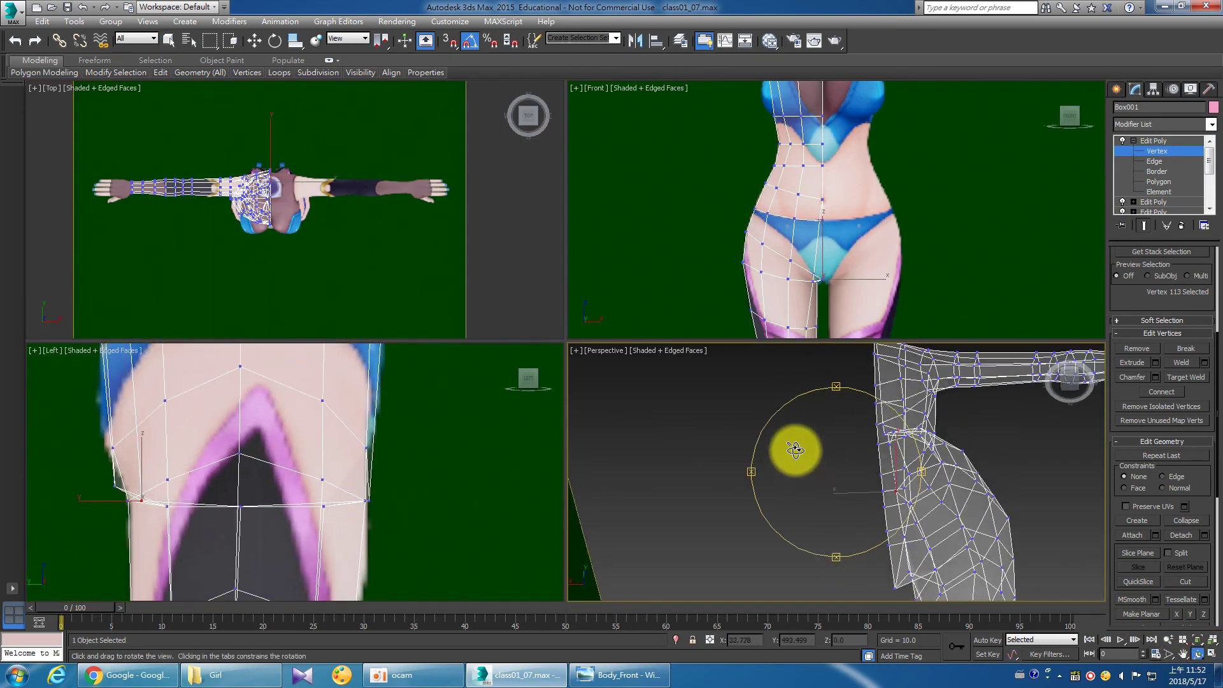
pyautogui.moveTo(795, 450); pyautogui.dragTo(923, 486)
pyautogui.rightClick(445, 488)
# In the Left view, select the vertices along the hip line and outer leg edge.
pyautogui.press('w')
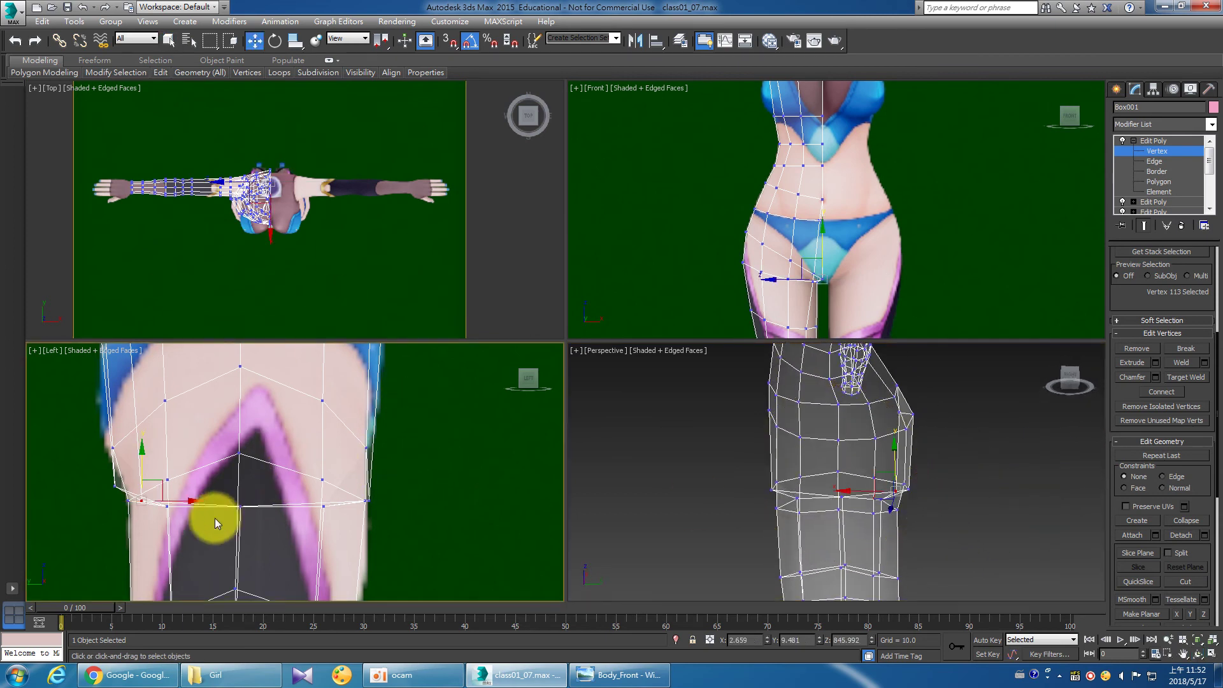
pyautogui.moveTo(215, 518); pyautogui.dragTo(227, 519, button='middle')
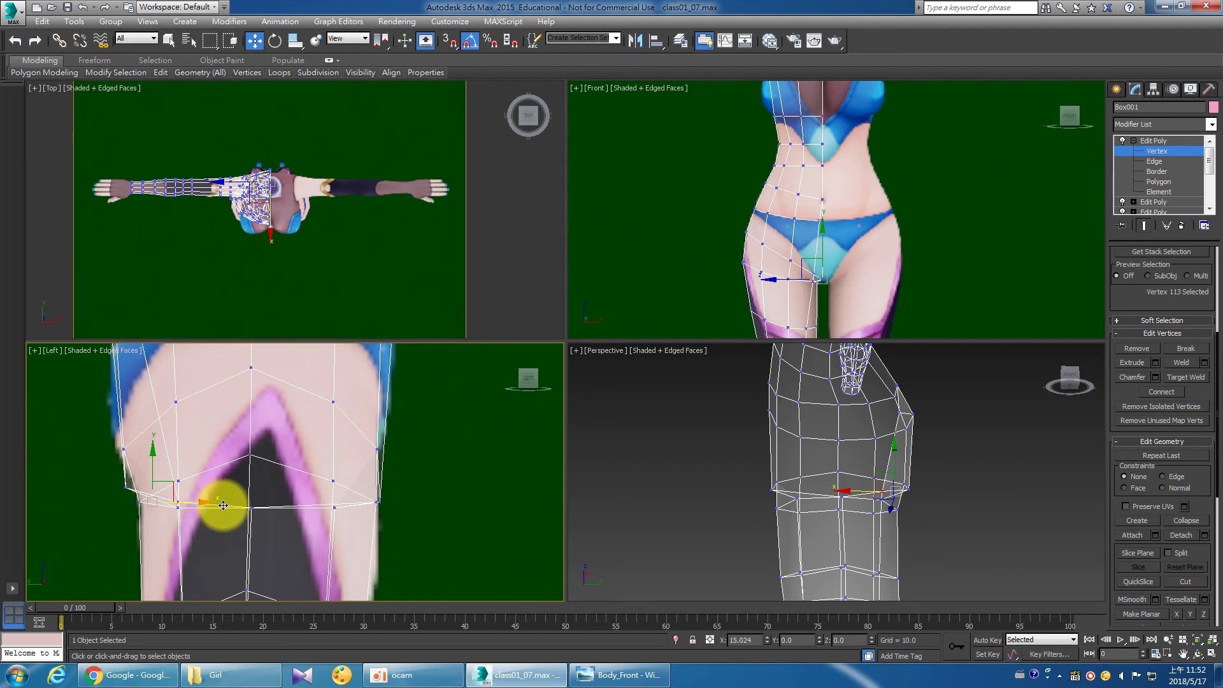
pyautogui.moveTo(220, 506); pyautogui.dragTo(191, 494)
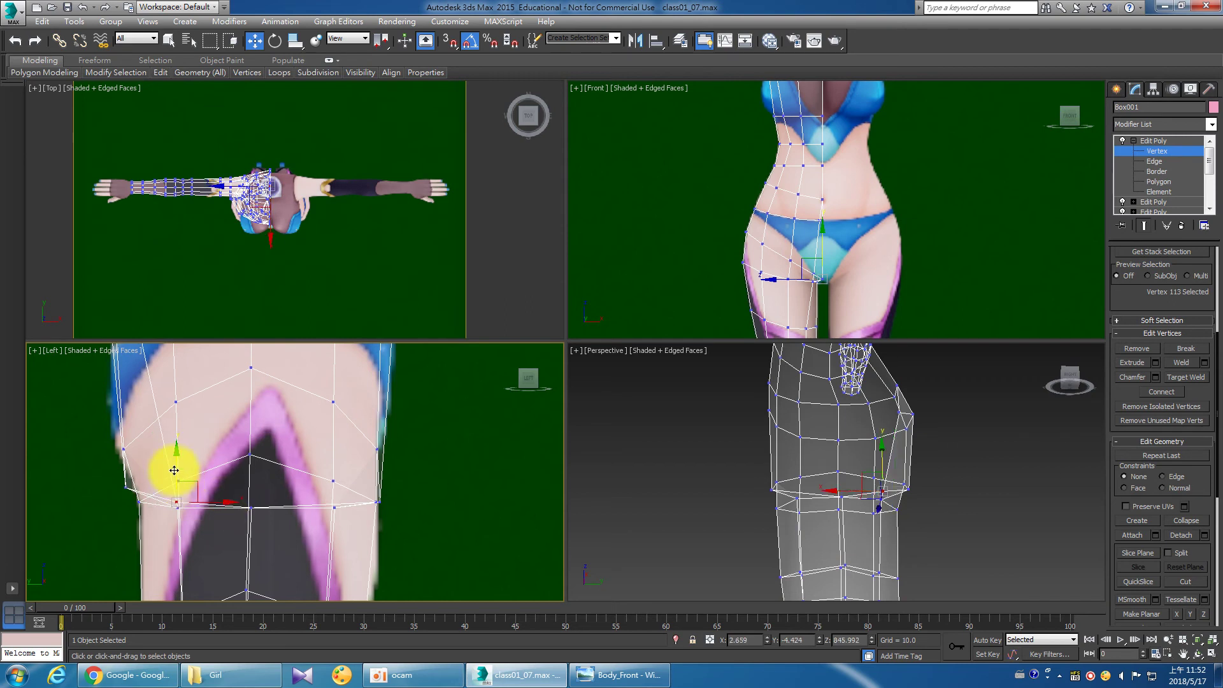
pyautogui.moveTo(77, 469)
pyautogui.mouseDown()
pyautogui.moveTo(137, 491)
pyautogui.moveTo(137, 434)
pyautogui.moveTo(47, 404)
pyautogui.mouseUp()
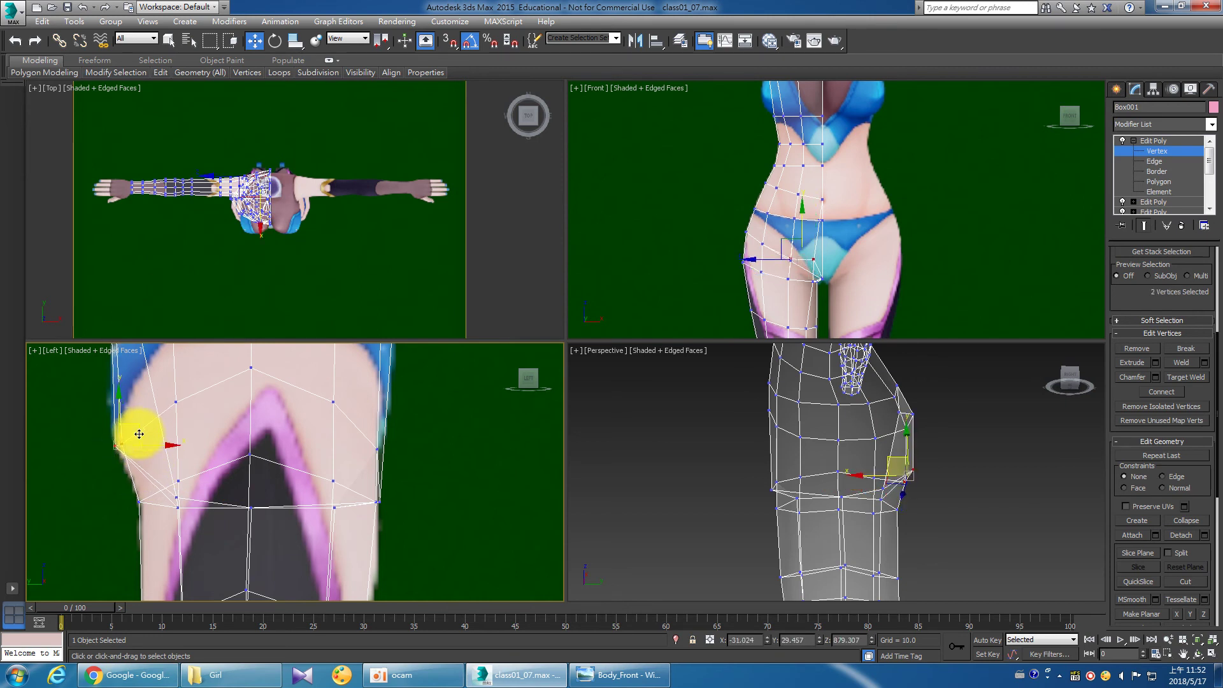
# Box-select the outer hip edge vertex and raise it to follow the reference outline.
pyautogui.click(111, 430)
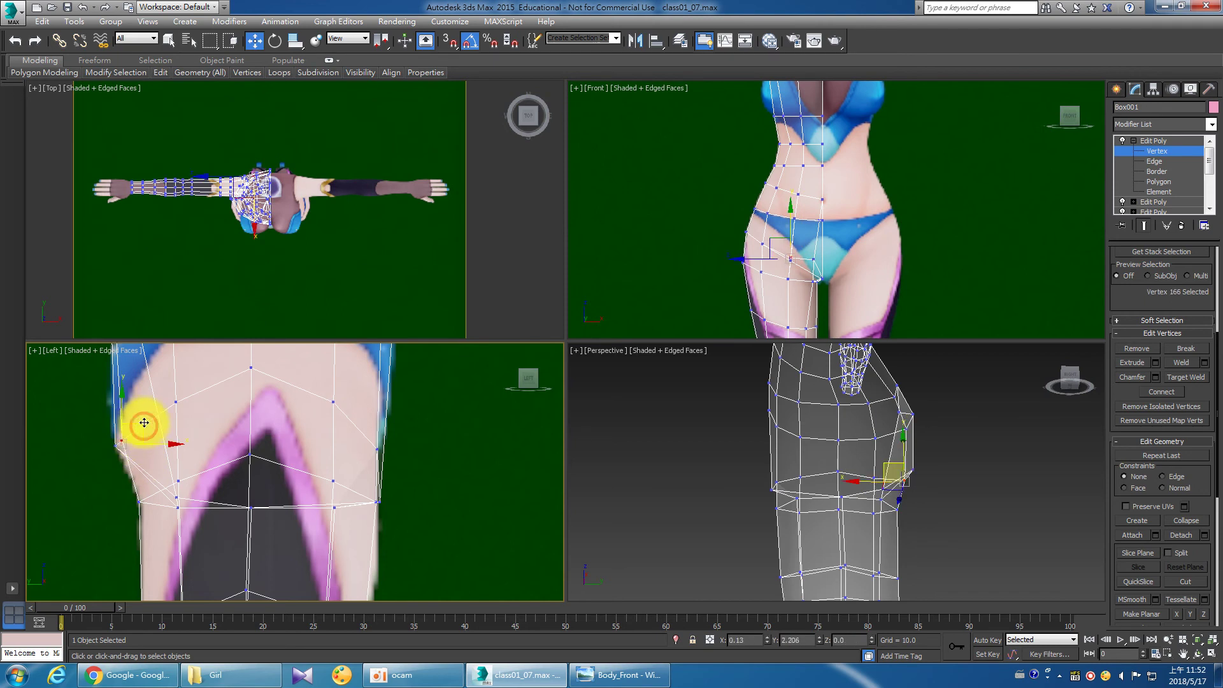
pyautogui.click(170, 429)
pyautogui.moveTo(169, 429); pyautogui.dragTo(180, 441, button='middle')
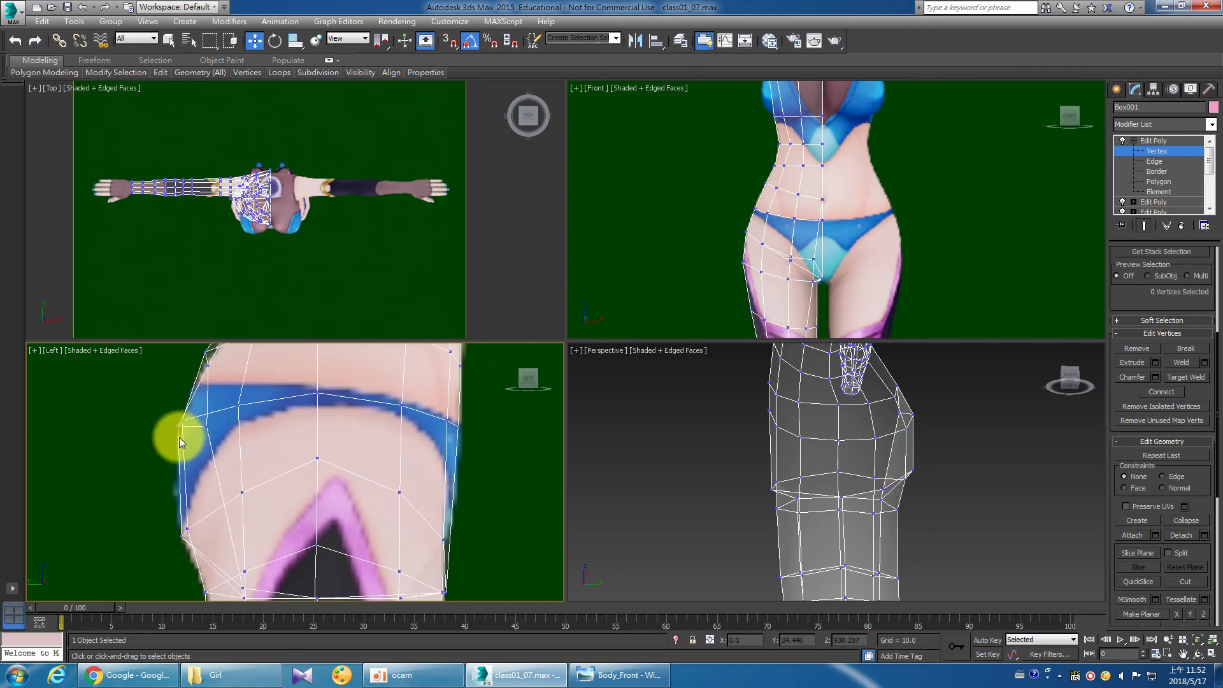
pyautogui.moveTo(169, 430); pyautogui.dragTo(213, 404)
pyautogui.moveTo(212, 404); pyautogui.dragTo(221, 452, button='middle')
pyautogui.moveTo(174, 390)
pyautogui.mouseDown()
pyautogui.moveTo(234, 424)
pyautogui.moveTo(232, 413)
pyautogui.mouseUp()
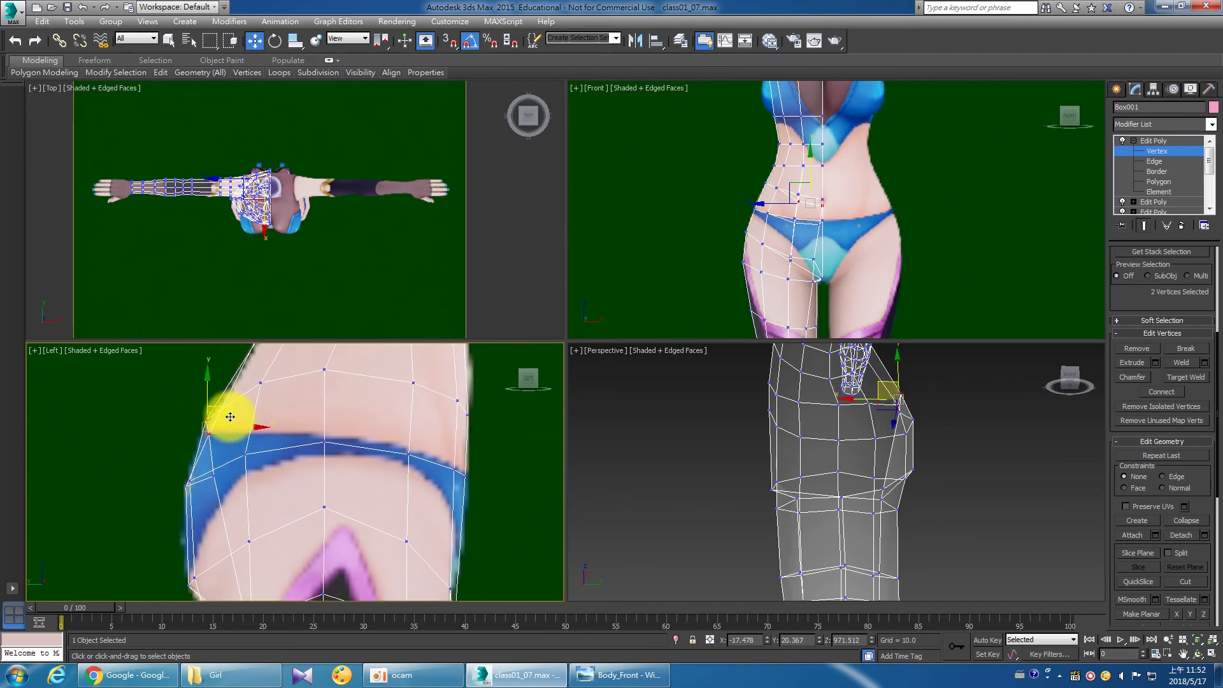
# Box-select the lower vertices on the hip's outer edge.
pyautogui.click(211, 434)
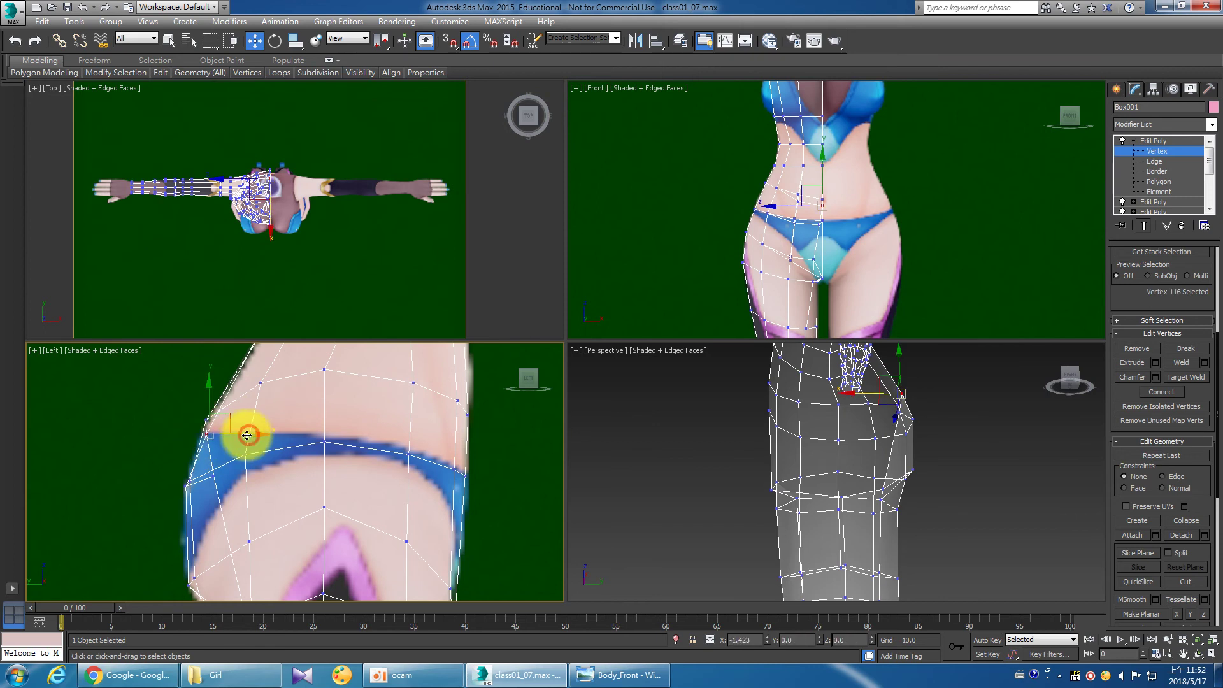
pyautogui.click(224, 482)
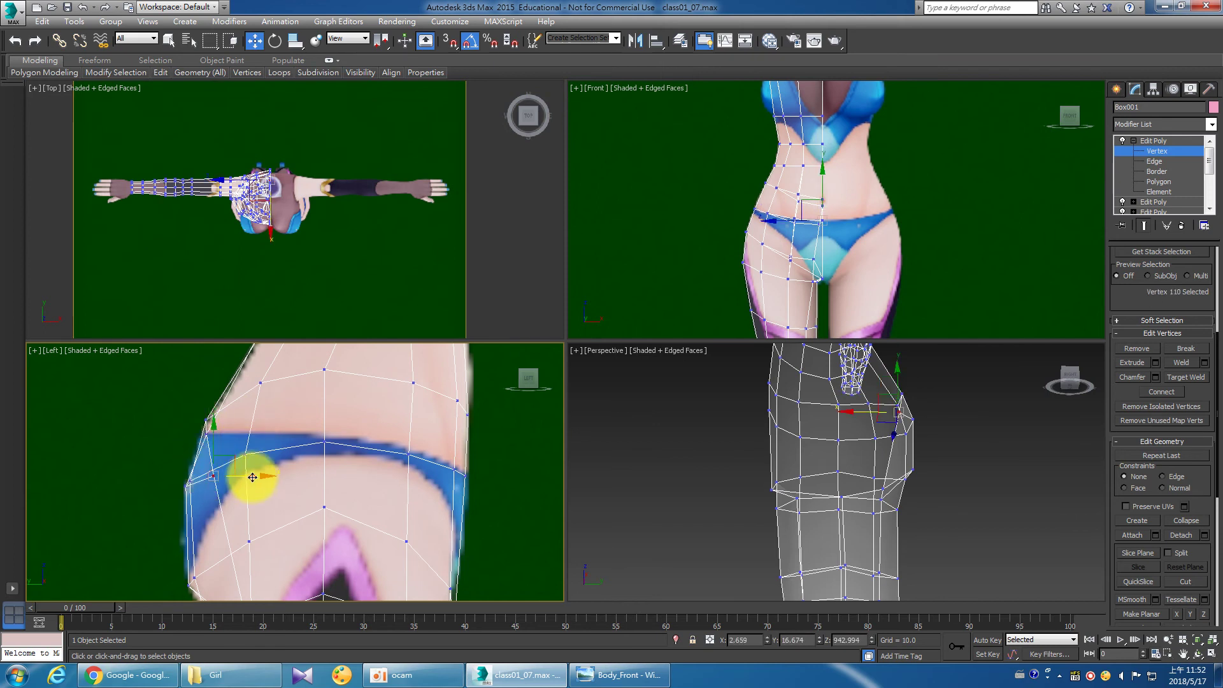
pyautogui.scroll(3, 219, 491)
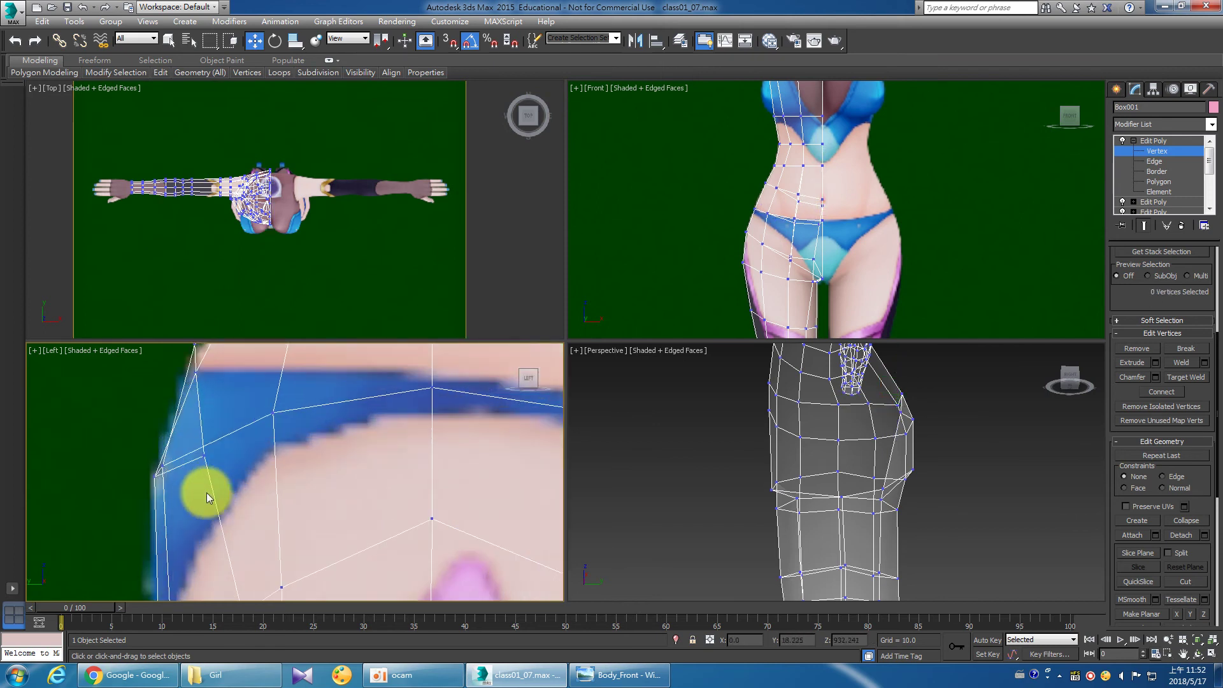
pyautogui.scroll(2, 237, 502)
pyautogui.scroll(2, 237, 502)
pyautogui.click(146, 447)
pyautogui.moveTo(145, 447); pyautogui.dragTo(199, 464)
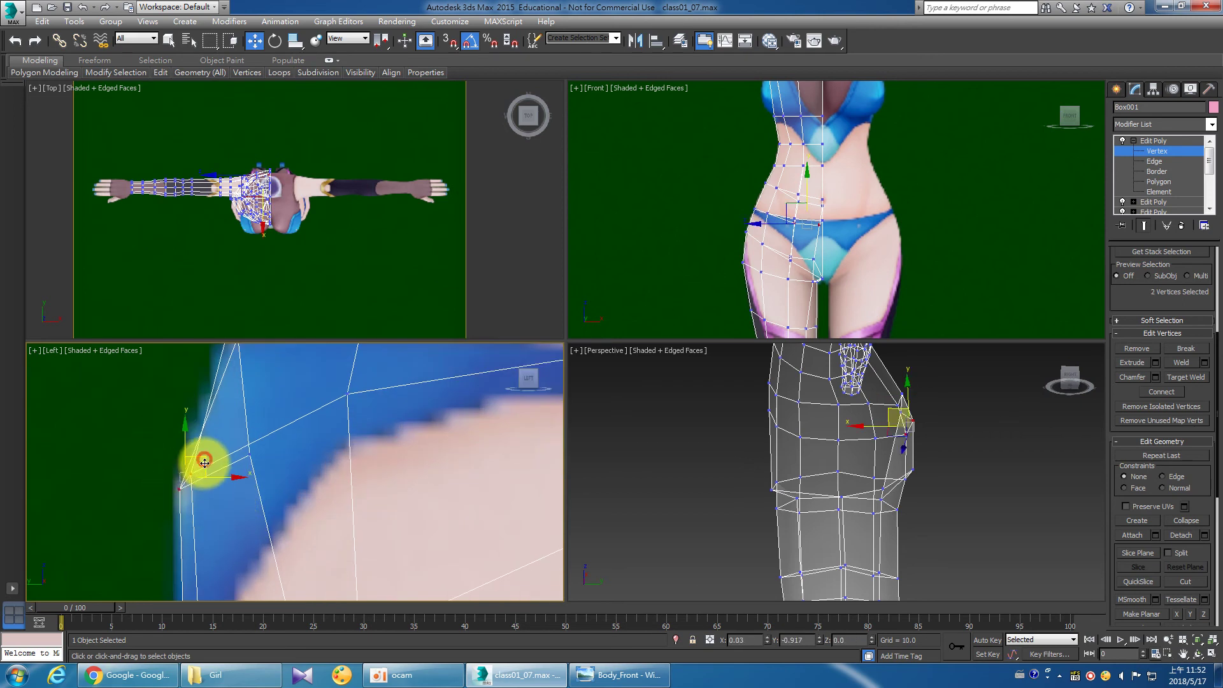
# Zoom out and set the Perspective view up for orbiting.
pyautogui.scroll(-2, 368, 530)
pyautogui.scroll(-2, 369, 529)
pyautogui.click(854, 507)
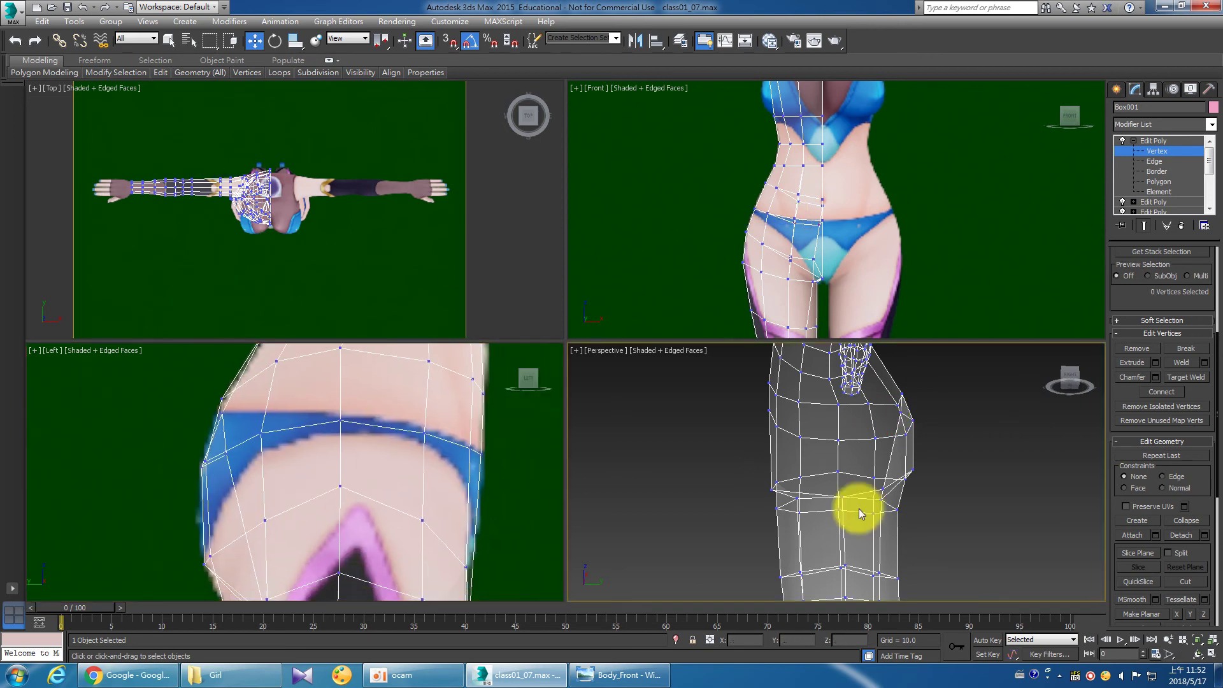
pyautogui.scroll(-2, 382, 423)
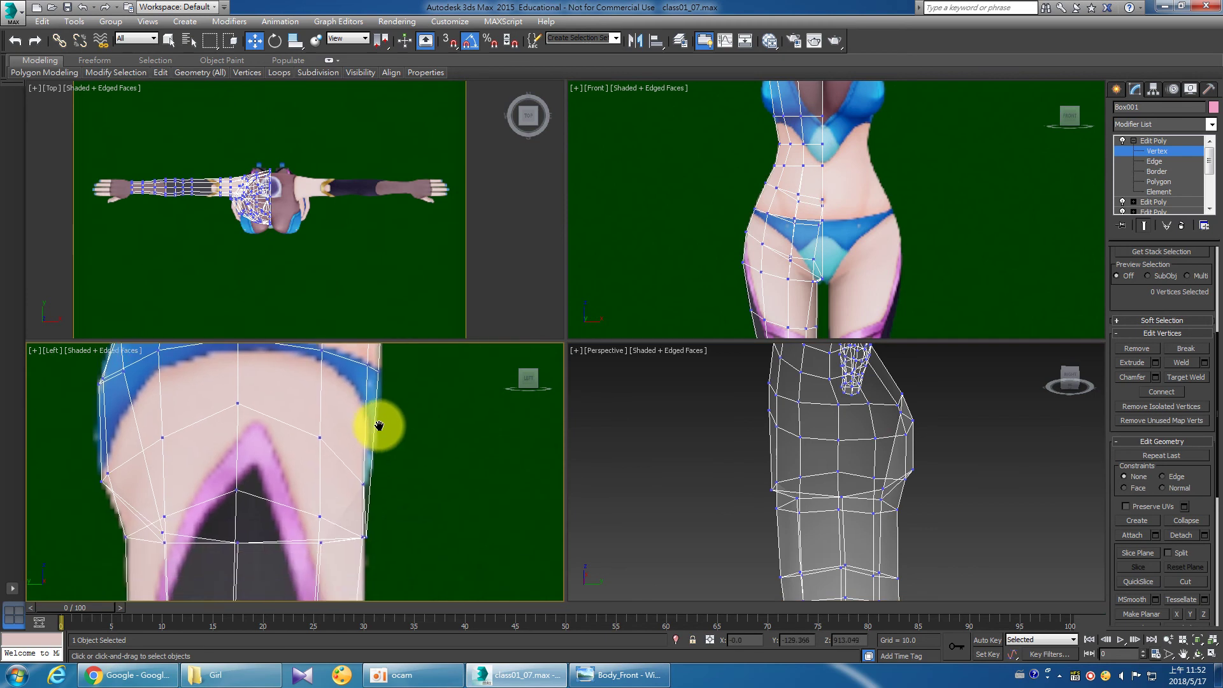
pyautogui.click(1197, 654)
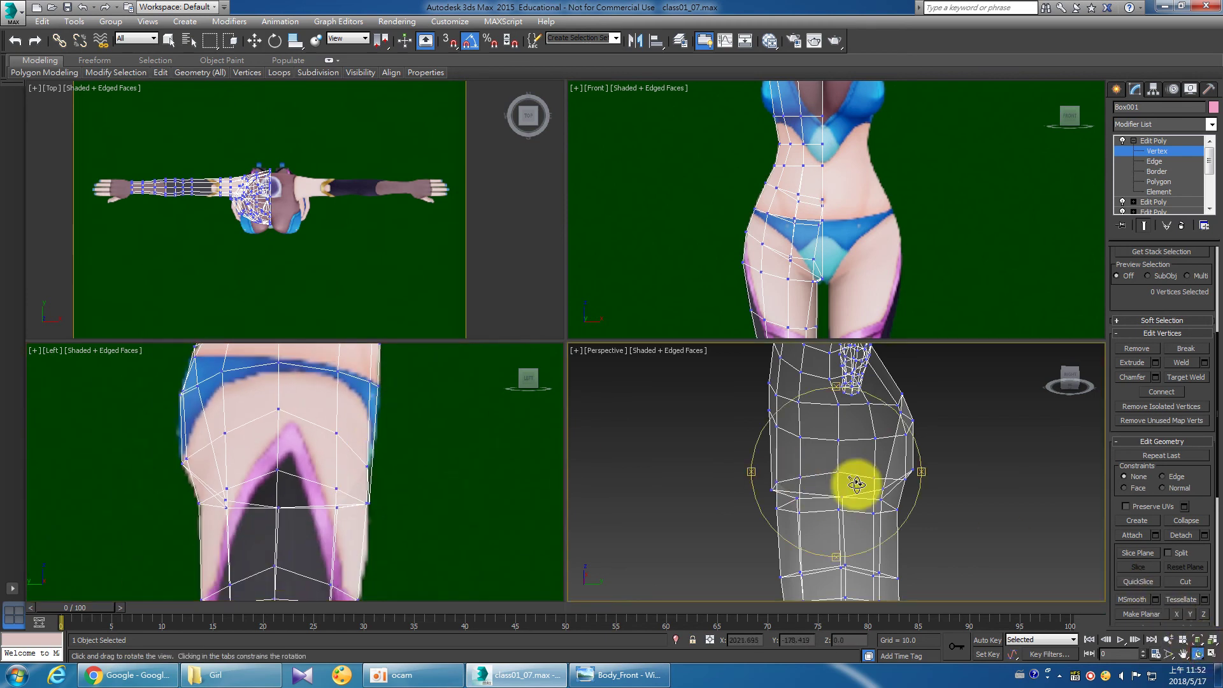
# Orbit the maximized Perspective view around the hip, then restore four viewports.
pyautogui.click(1211, 654)
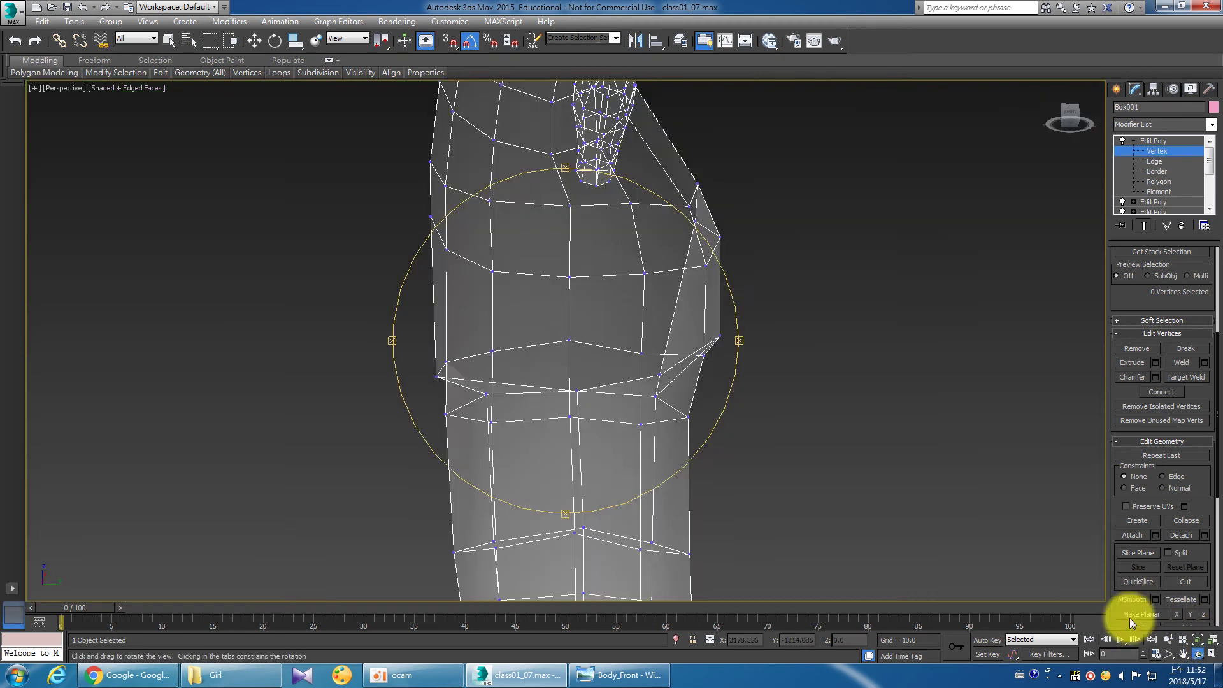
pyautogui.moveTo(638, 424); pyautogui.dragTo(637, 423)
pyautogui.rightClick(637, 424)
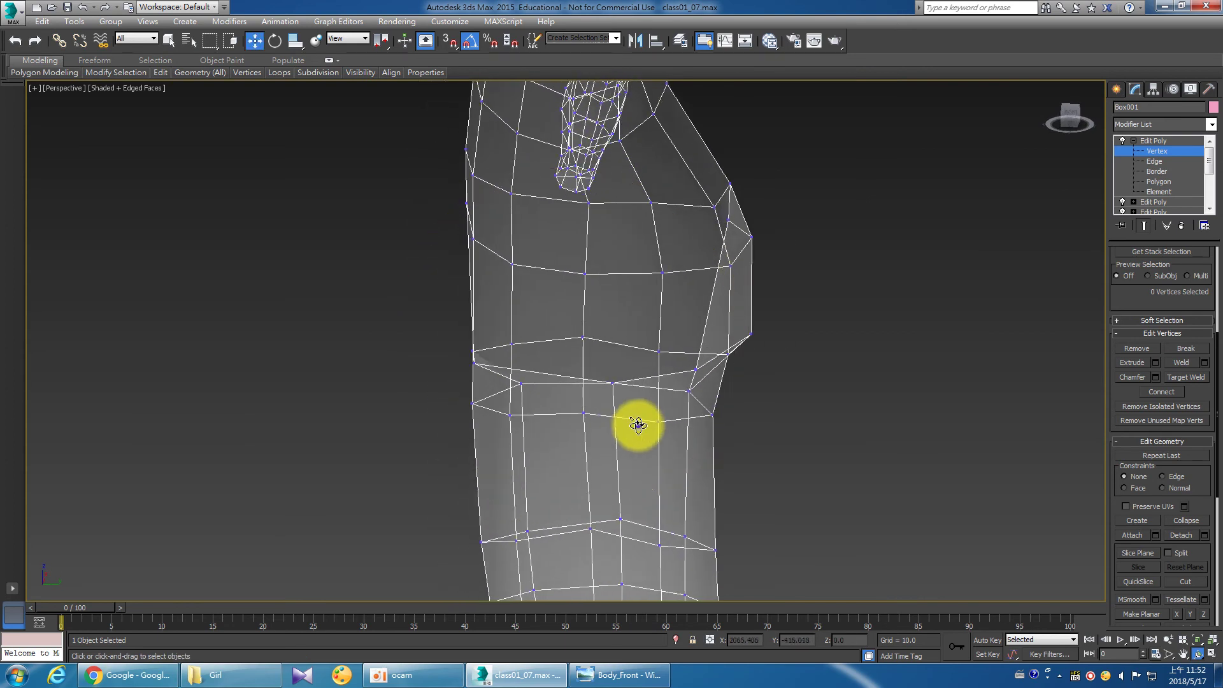
pyautogui.click(1213, 654)
pyautogui.scroll(4, 416, 465)
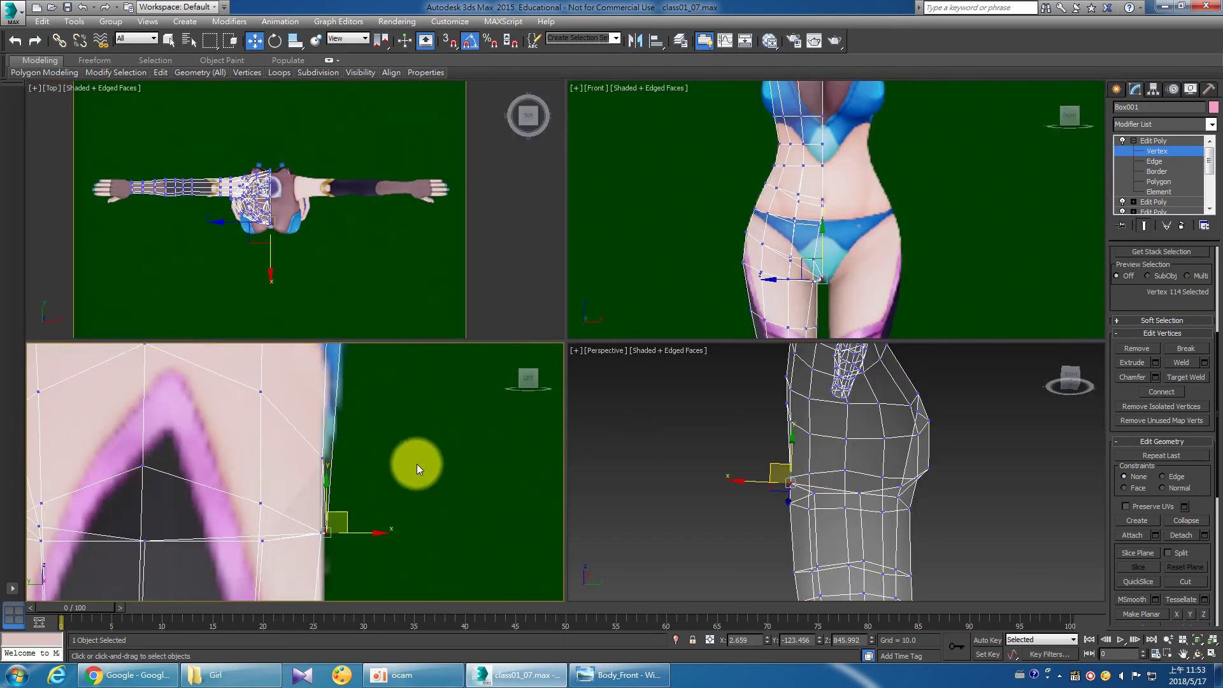
# Pull the thigh's outer-edge vertex left toward the reference outline.
pyautogui.click(333, 541)
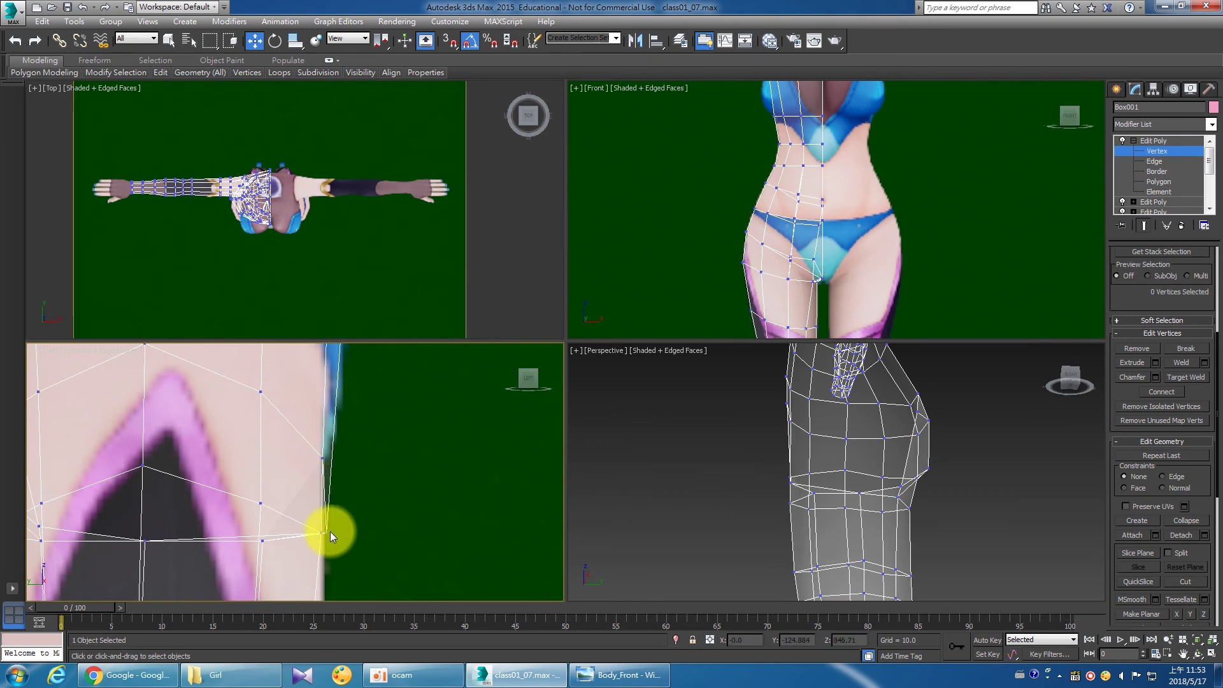
pyautogui.click(330, 531)
pyautogui.moveTo(364, 531)
pyautogui.mouseDown()
pyautogui.moveTo(308, 526)
pyautogui.moveTo(265, 485)
pyautogui.mouseUp()
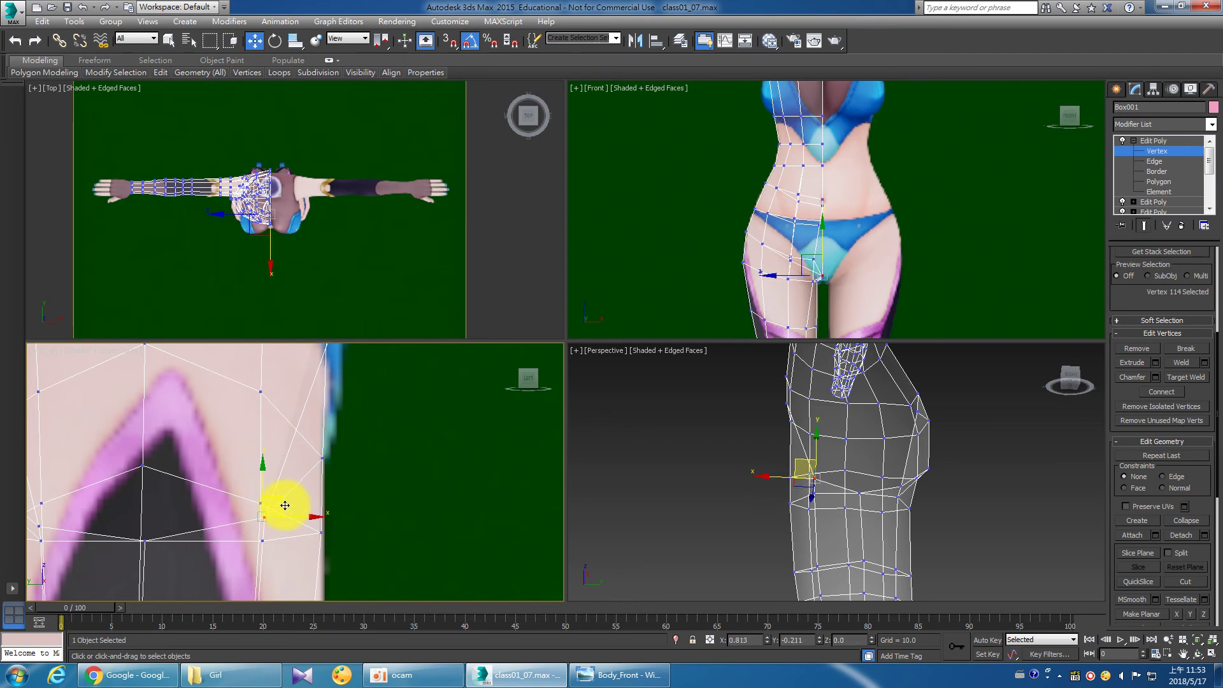
# Select the two crotch vertices and level them with Make Planar.
pyautogui.moveTo(178, 497); pyautogui.dragTo(253, 502, button='middle')
pyautogui.click(142, 519)
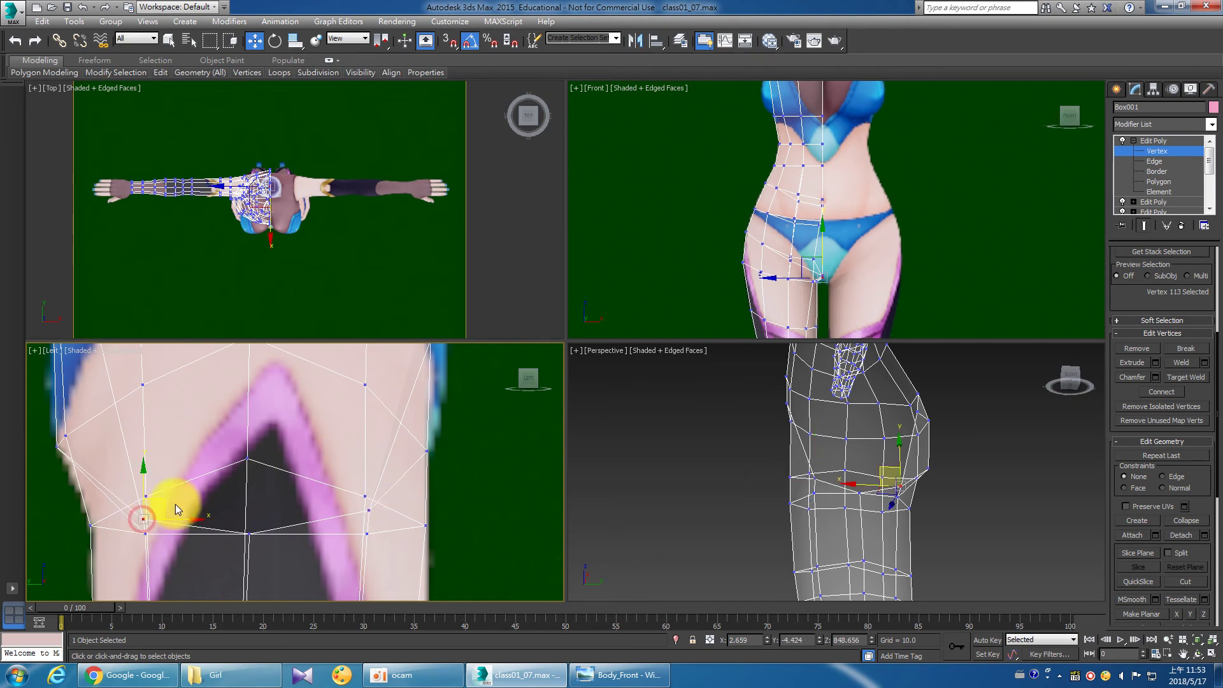
pyautogui.keyDown('ctrl'); pyautogui.click(370, 511); pyautogui.keyUp('ctrl')
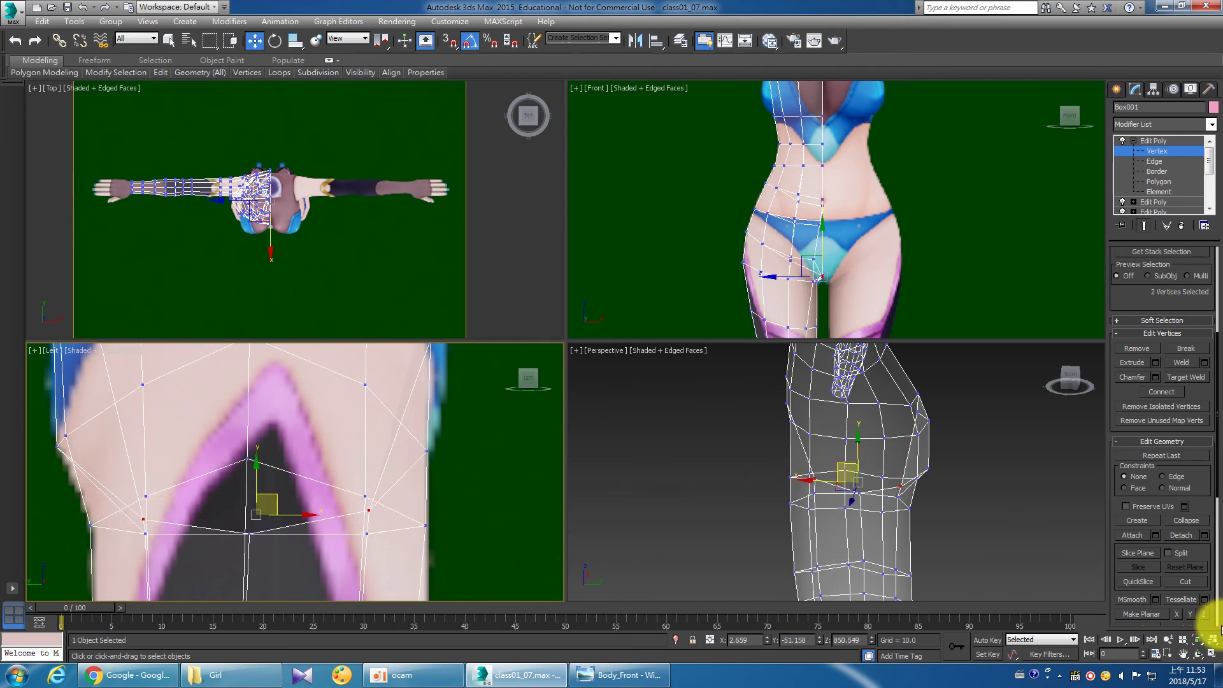
pyautogui.click(1205, 614)
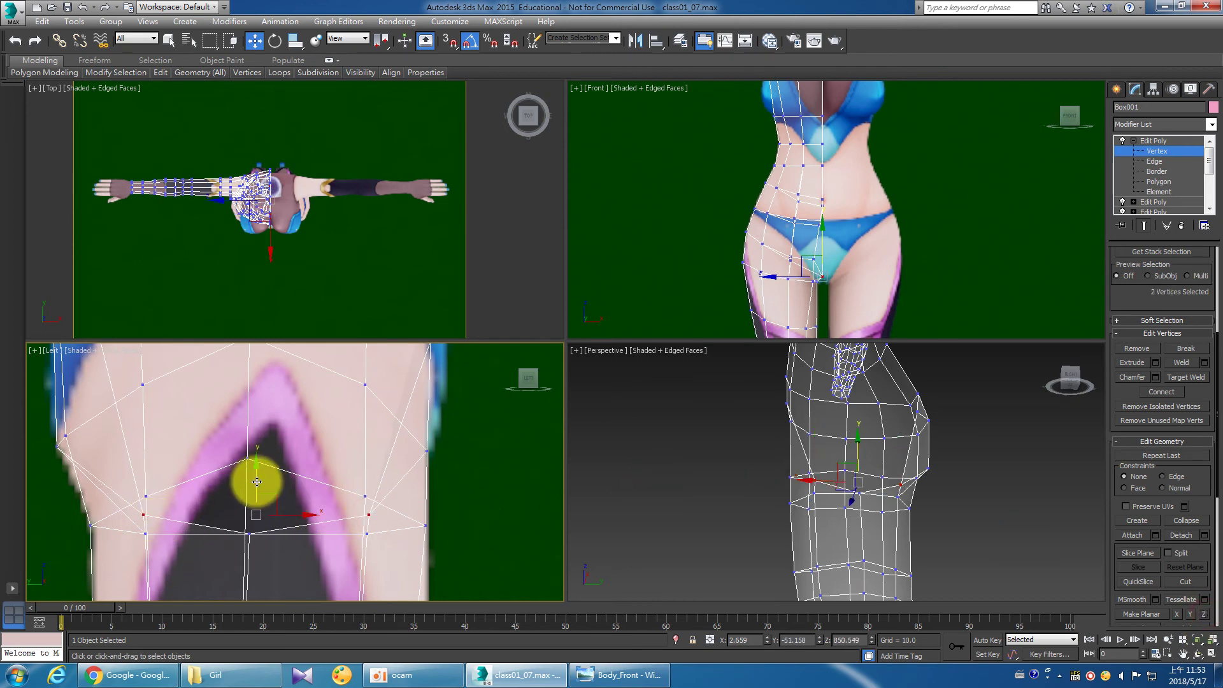
# Select the thigh's centre vertex column and nudge it along X.
pyautogui.scroll(-3, 257, 473)
pyautogui.scroll(-2, 293, 520)
pyautogui.moveTo(315, 494)
pyautogui.mouseDown(button='middle')
pyautogui.moveTo(328, 414)
pyautogui.moveTo(255, 369)
pyautogui.mouseUp(button='middle')
pyautogui.moveTo(308, 561); pyautogui.dragTo(309, 561)
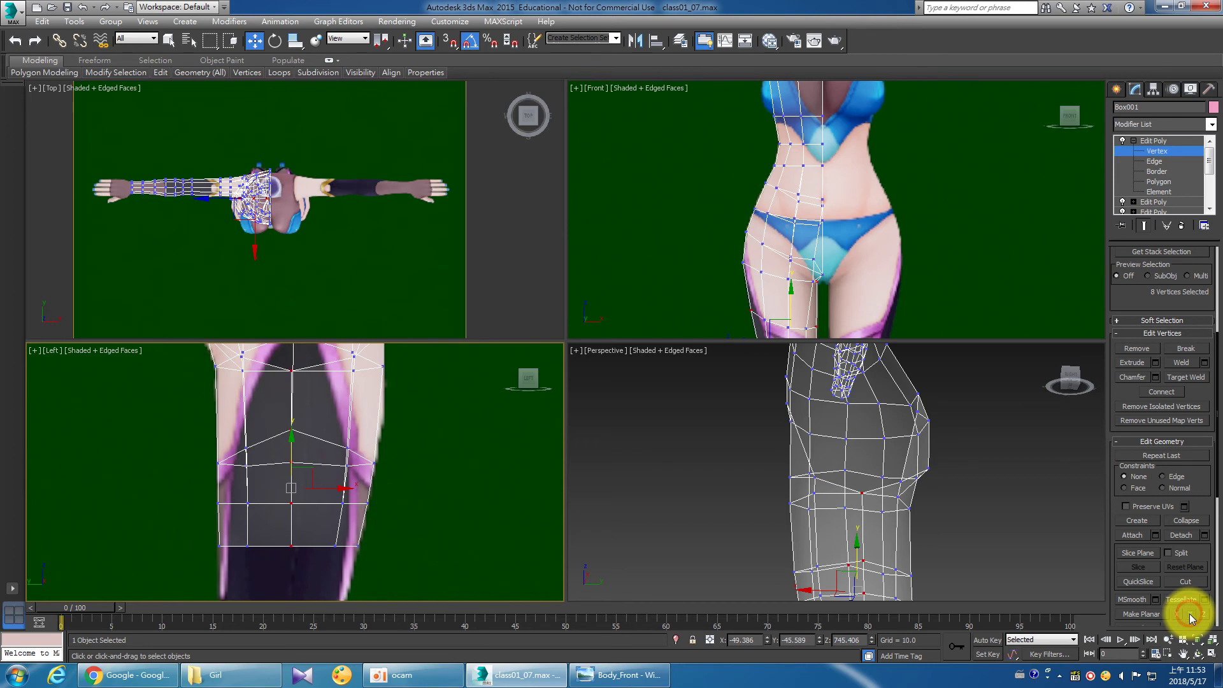
pyautogui.moveTo(328, 487); pyautogui.dragTo(330, 489)
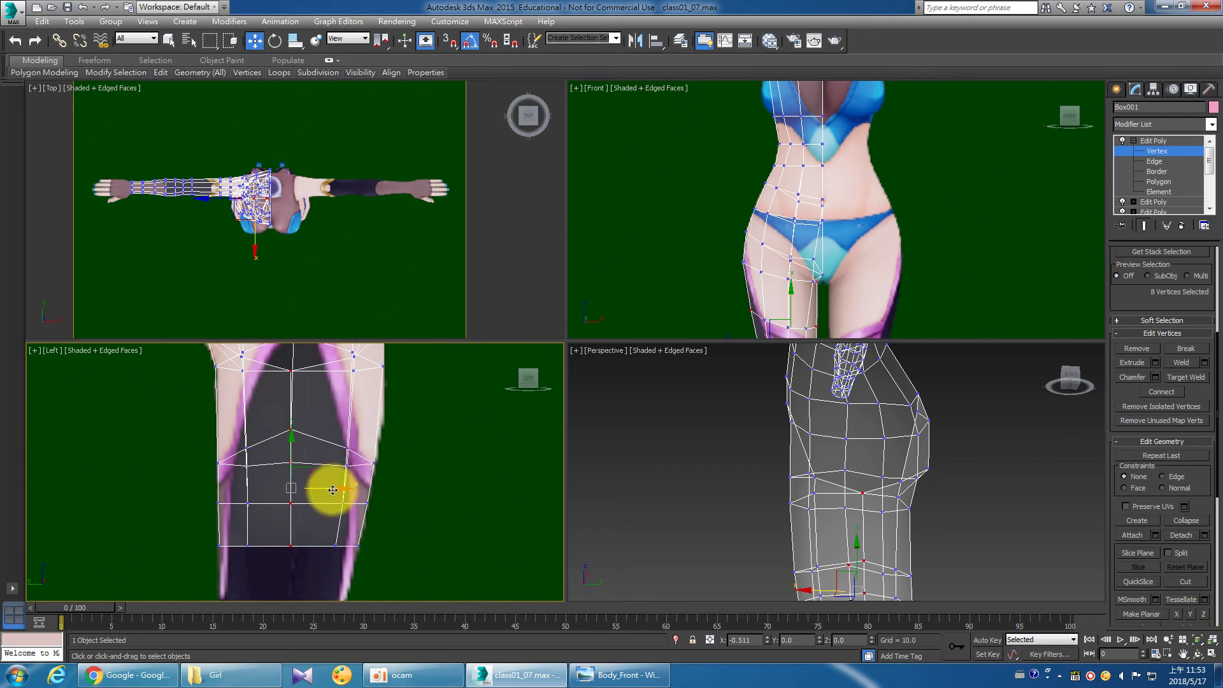
pyautogui.moveTo(333, 489); pyautogui.dragTo(333, 490)
pyautogui.click(290, 461)
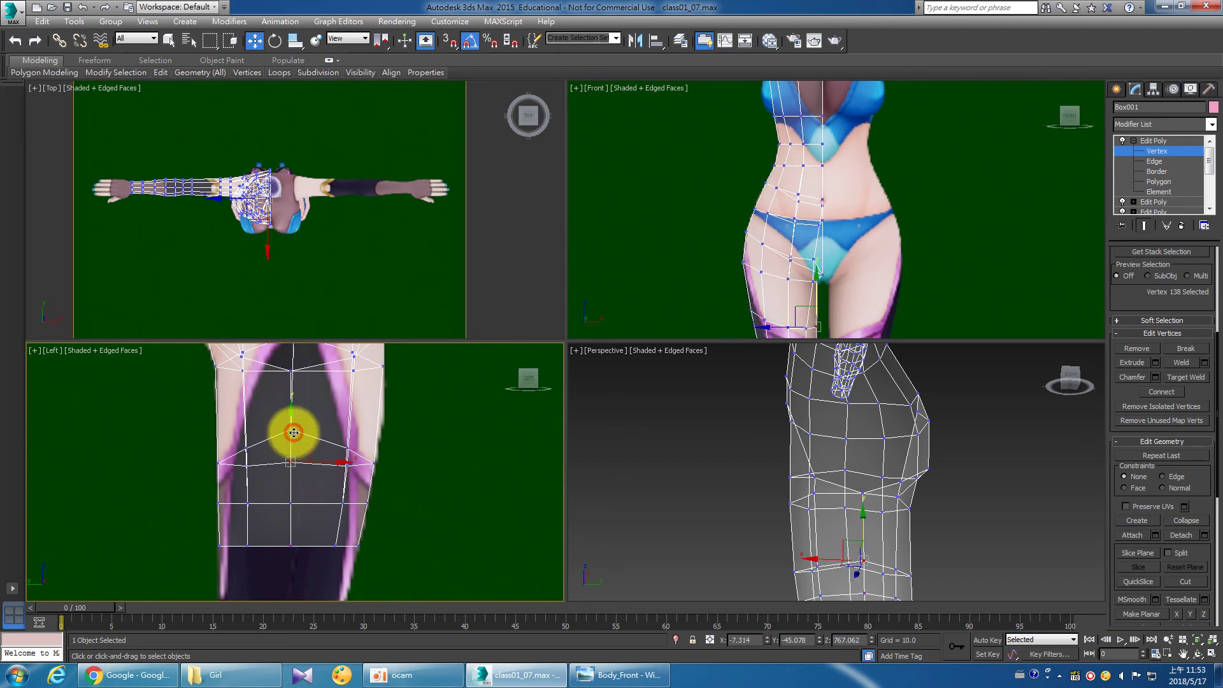
# Maximize the Perspective view and zoom in on the torso from the front.
pyautogui.click(802, 453)
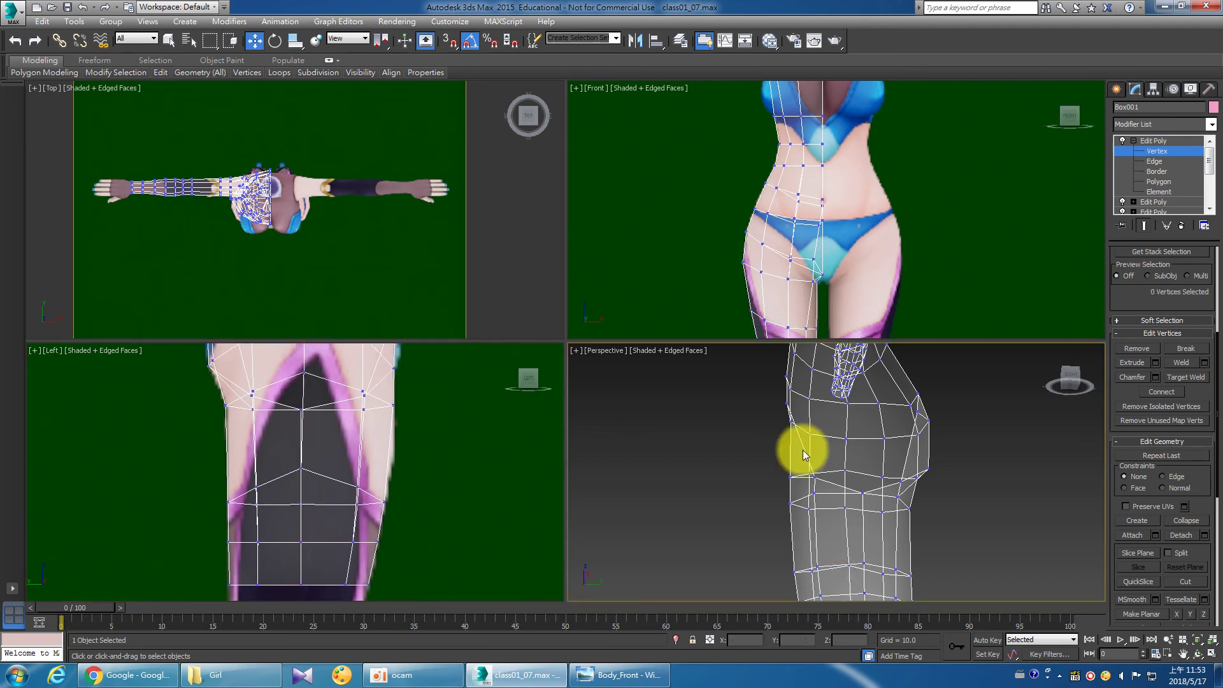
pyautogui.click(1213, 654)
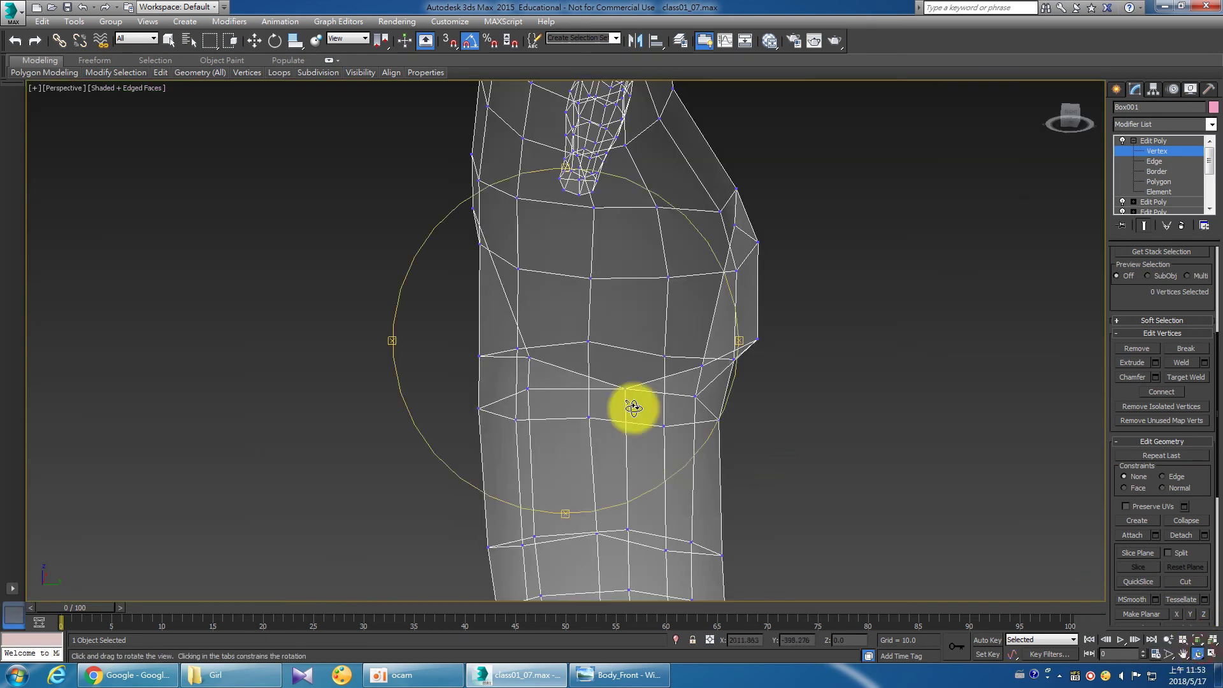
pyautogui.moveTo(633, 407); pyautogui.dragTo(541, 397)
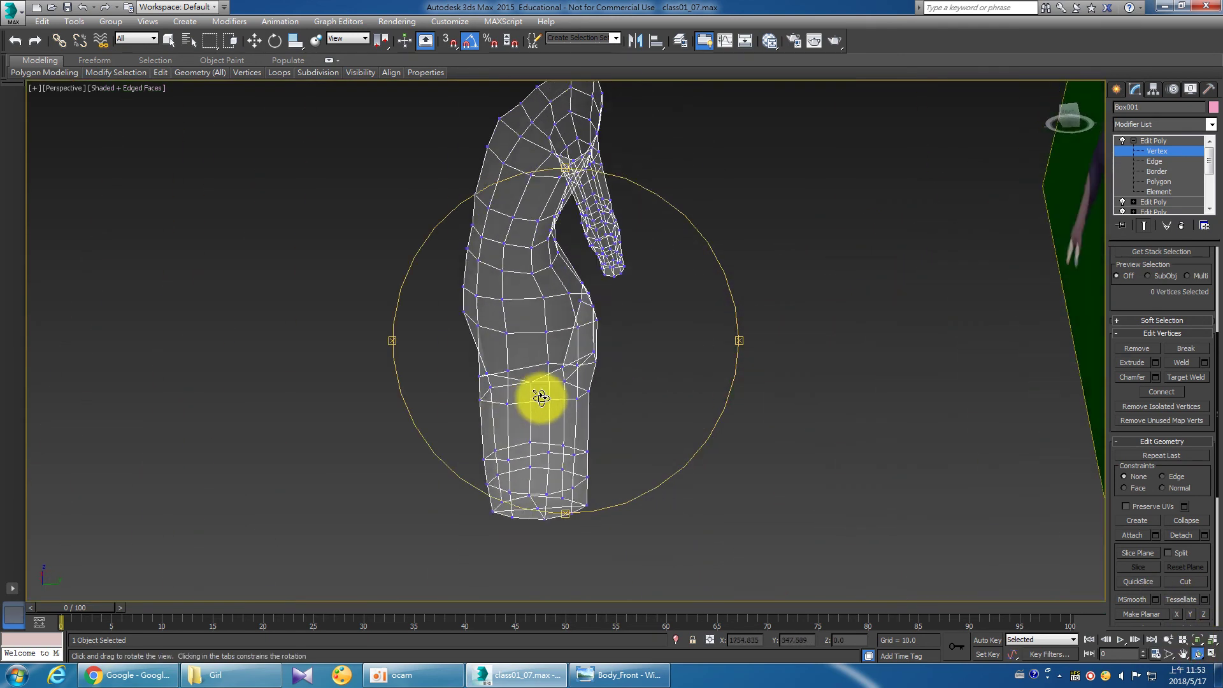
pyautogui.scroll(4, 541, 396)
pyautogui.moveTo(555, 401)
pyautogui.mouseDown()
pyautogui.moveTo(563, 445)
pyautogui.moveTo(590, 423)
pyautogui.moveTo(445, 445)
pyautogui.moveTo(466, 434)
pyautogui.moveTo(346, 437)
pyautogui.mouseUp()
pyautogui.moveTo(442, 422)
pyautogui.mouseDown()
pyautogui.moveTo(606, 410)
pyautogui.moveTo(567, 423)
pyautogui.mouseUp()
# Switch to Polygon level and orbit to view the torso's side.
pyautogui.click(1172, 183)
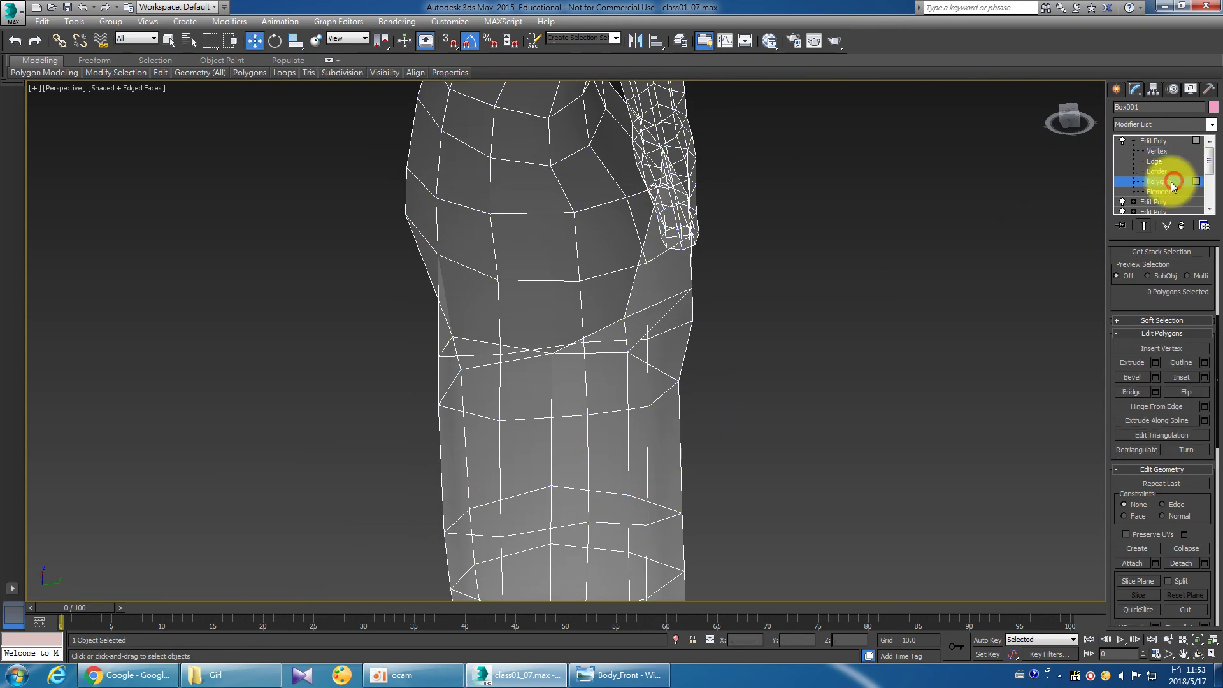
pyautogui.click(496, 347)
pyautogui.click(628, 344)
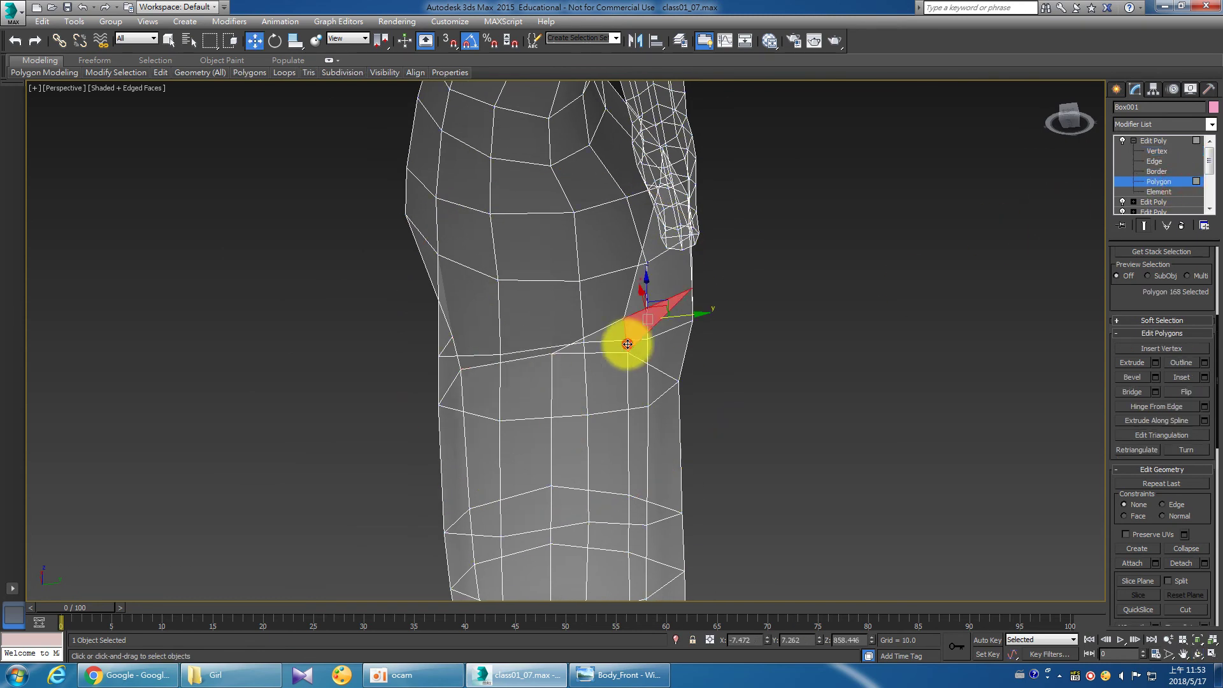
pyautogui.hotkey('ctrl', 'd')
pyautogui.hotkey('ctrl', 'r')
pyautogui.moveTo(606, 386)
pyautogui.mouseDown()
pyautogui.moveTo(565, 382)
pyautogui.moveTo(582, 401)
pyautogui.moveTo(651, 392)
pyautogui.moveTo(633, 384)
pyautogui.moveTo(519, 415)
pyautogui.moveTo(611, 418)
pyautogui.moveTo(567, 418)
pyautogui.mouseUp()
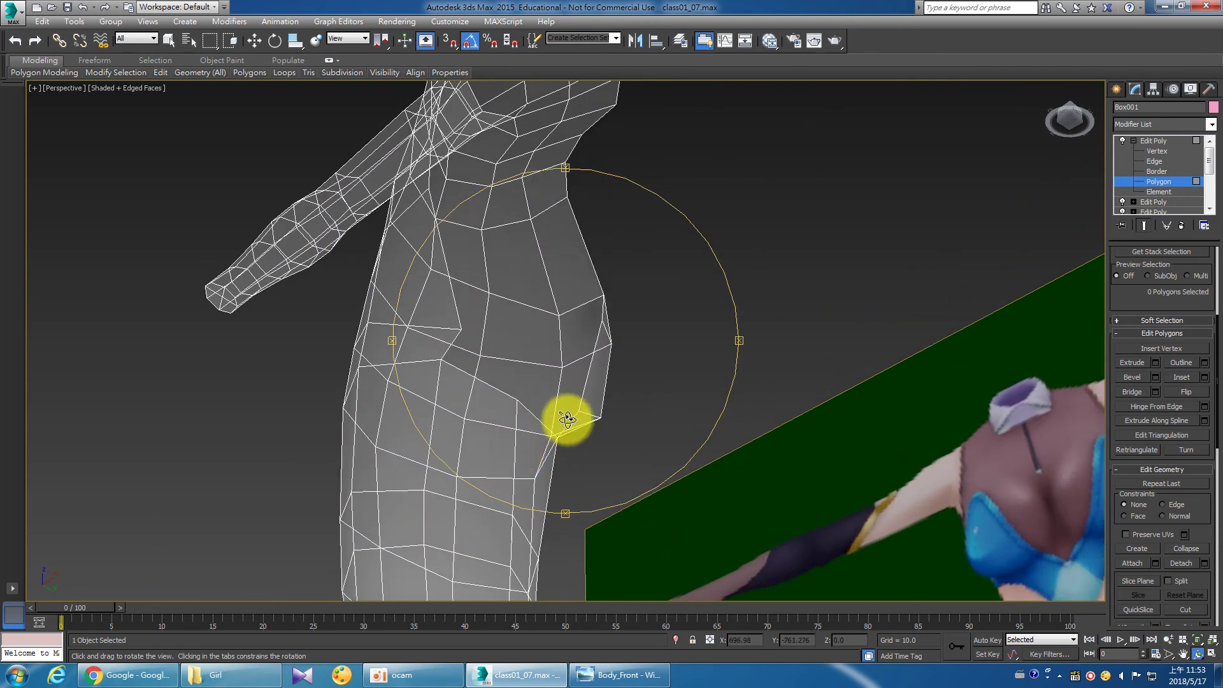
pyautogui.scroll(3, 567, 418)
# Create a five-corner strip polygon across the torso side below the arm.
pyautogui.rightClick(568, 408)
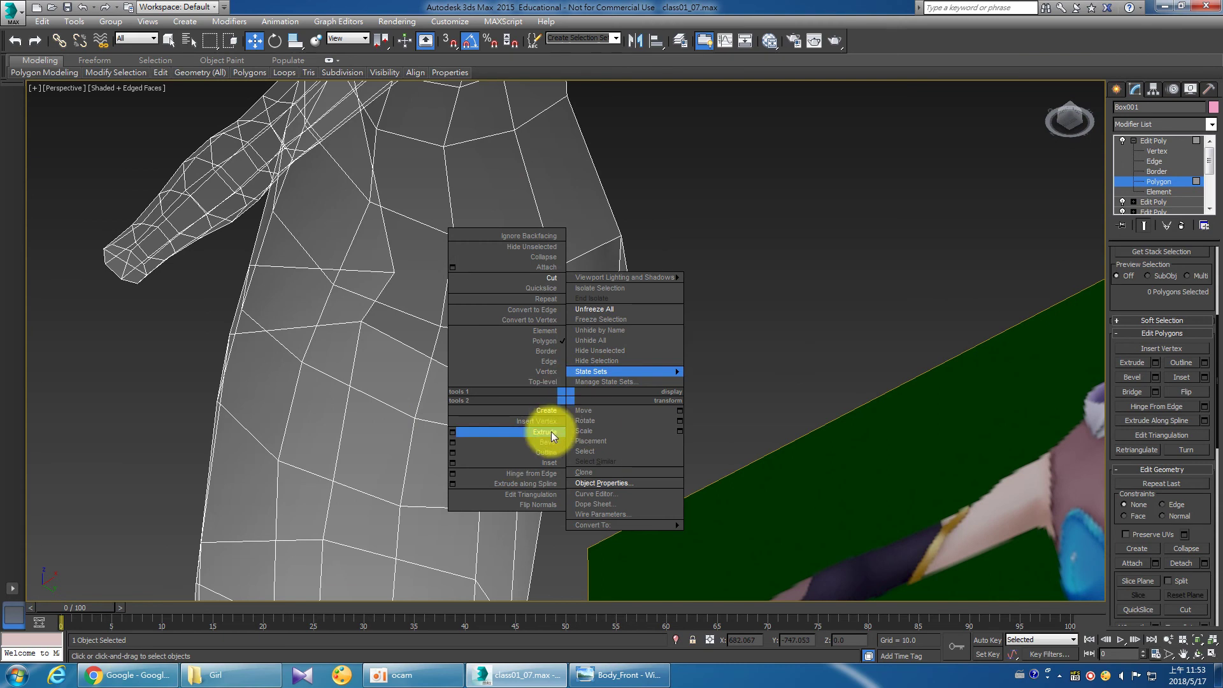
pyautogui.click(547, 410)
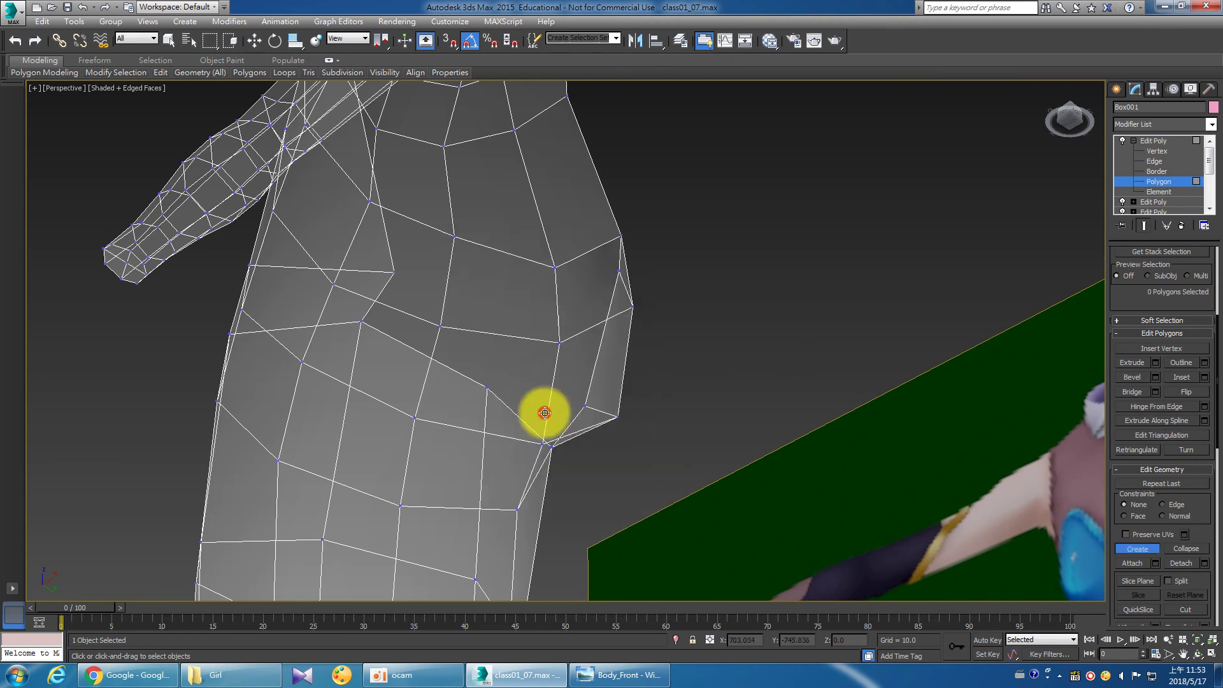
pyautogui.click(393, 272)
pyautogui.click(362, 321)
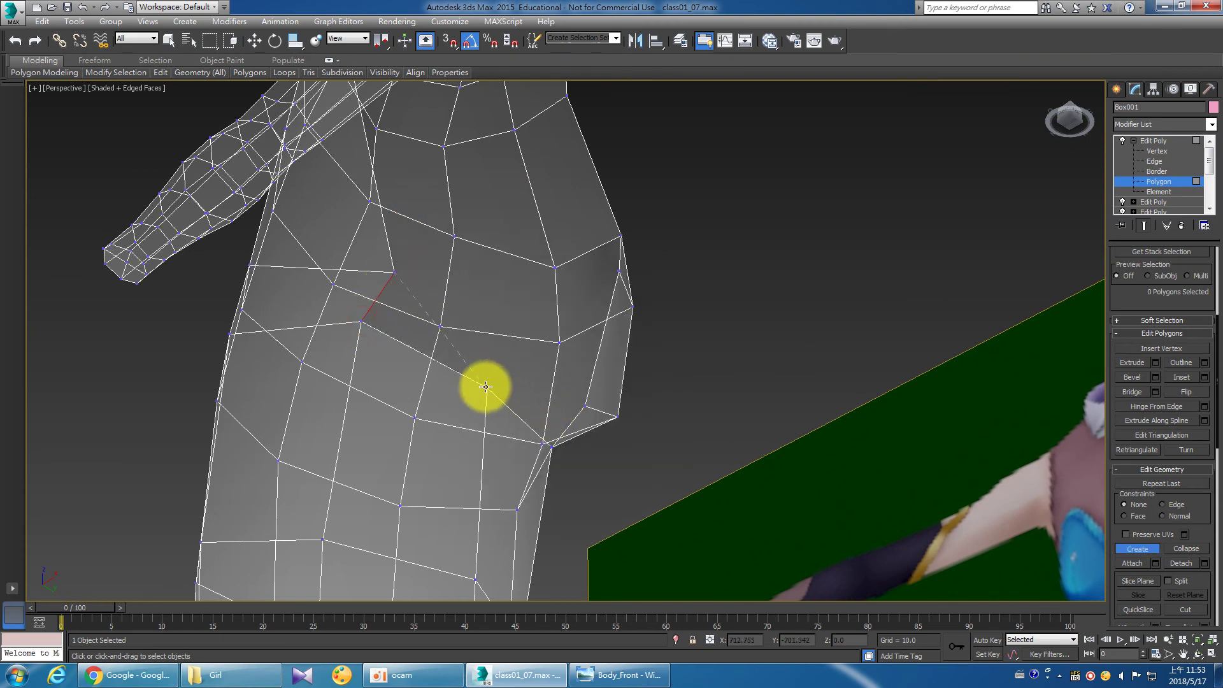
pyautogui.click(487, 386)
pyautogui.click(552, 449)
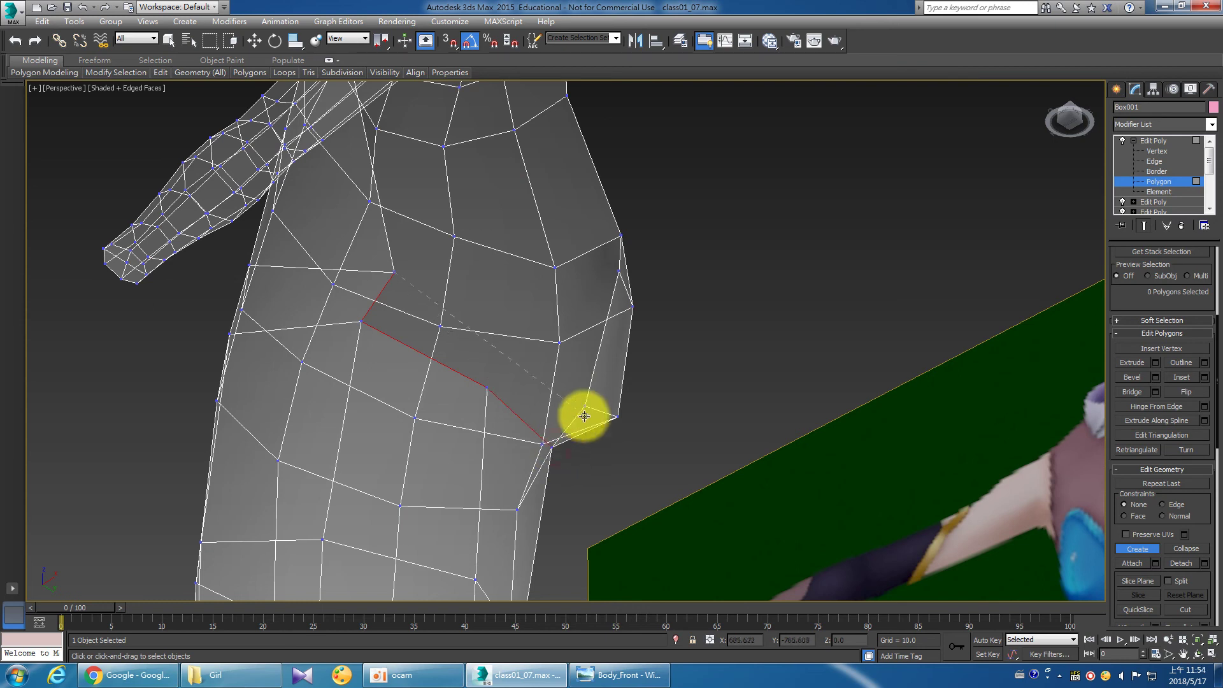
pyautogui.click(584, 406)
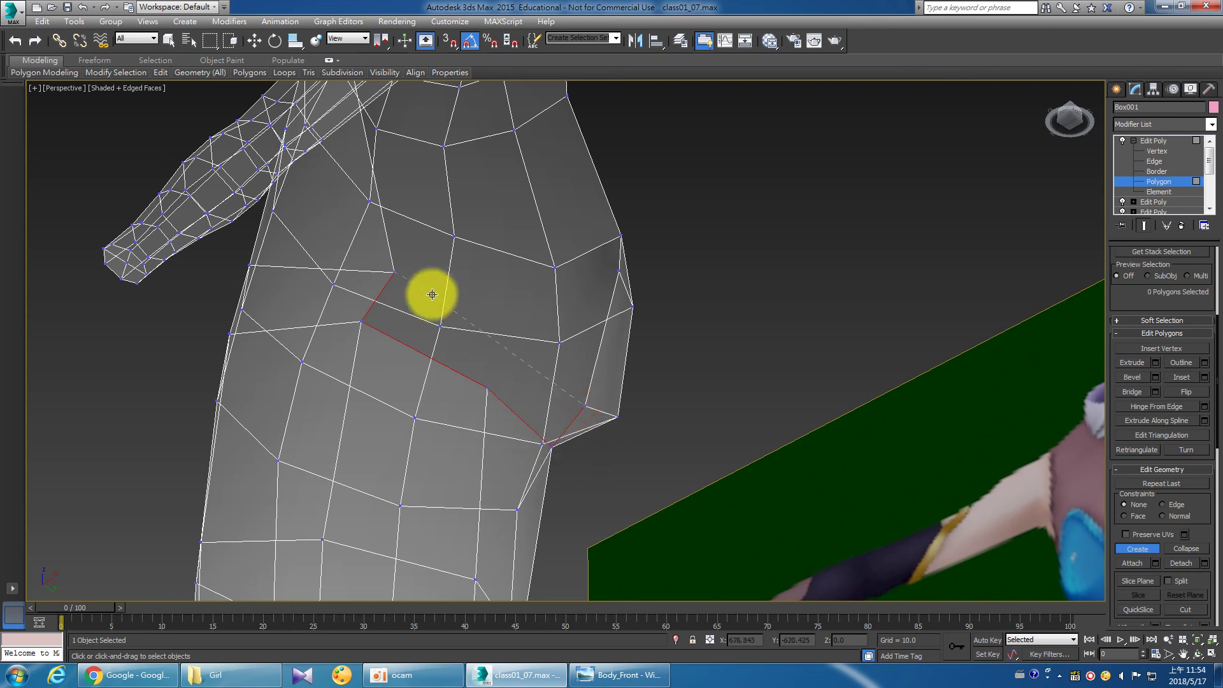
pyautogui.click(393, 271)
# Check the new strip polygon, clear the selection and orbit around the torso.
pyautogui.press('w')
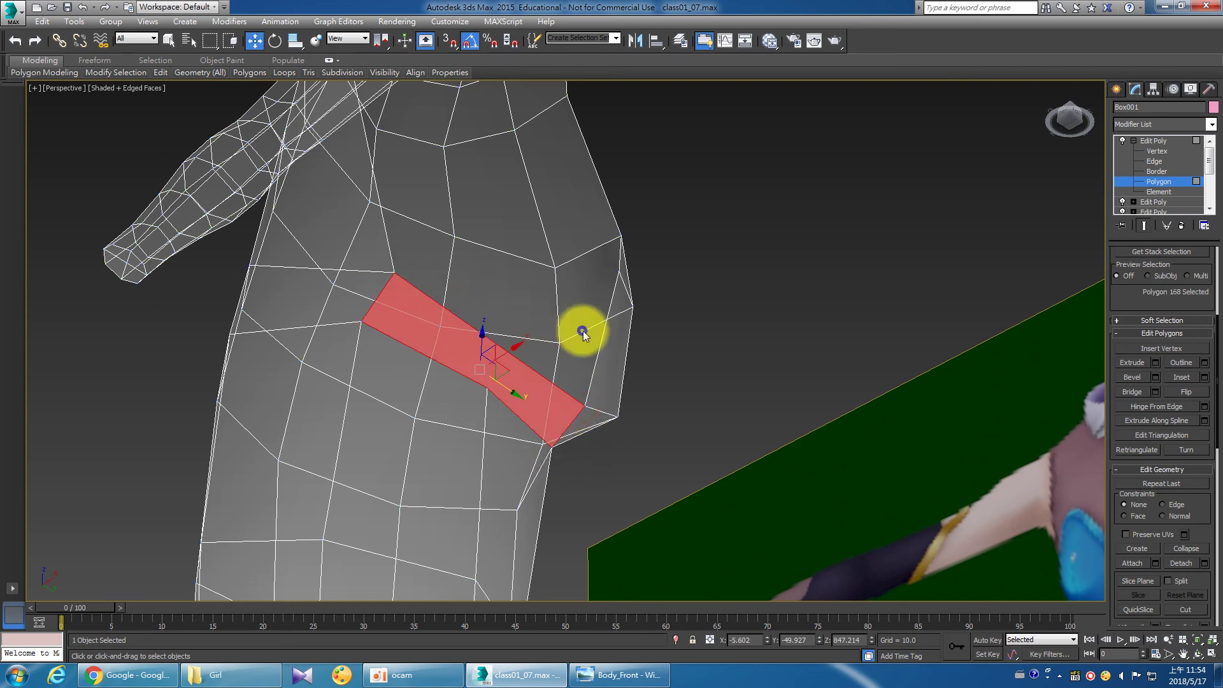
pyautogui.rightClick(582, 328)
pyautogui.click(593, 320)
pyautogui.click(729, 139)
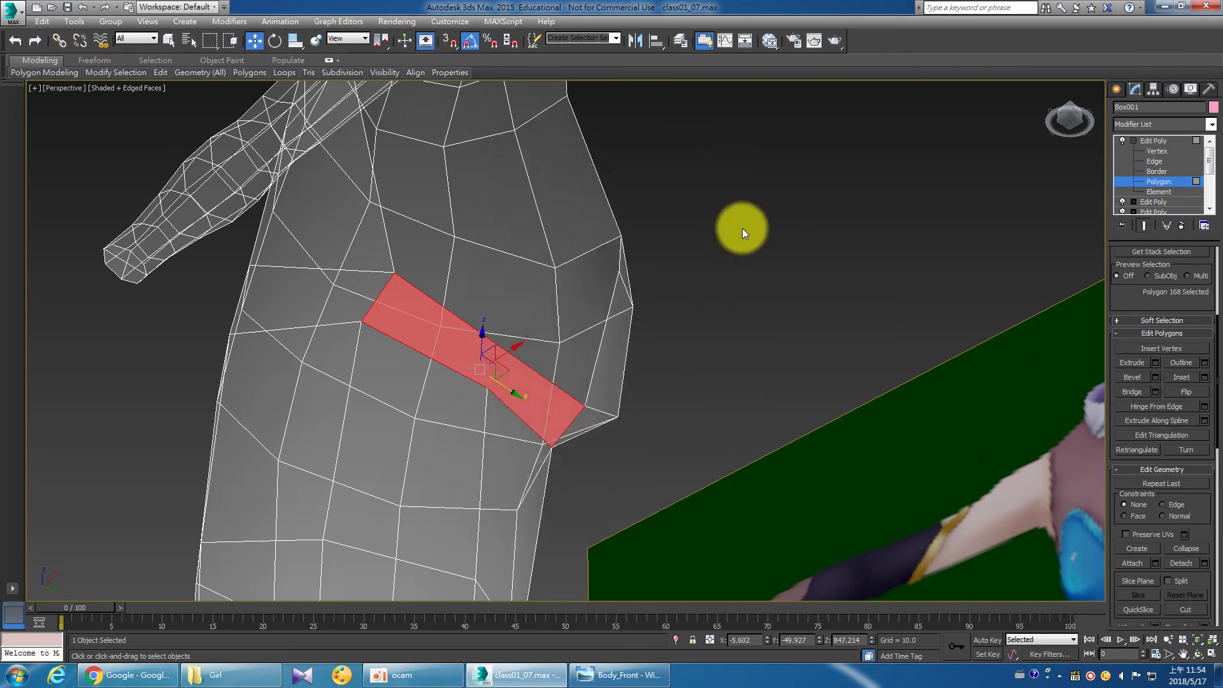
pyautogui.rightClick(698, 227)
pyautogui.click(744, 304)
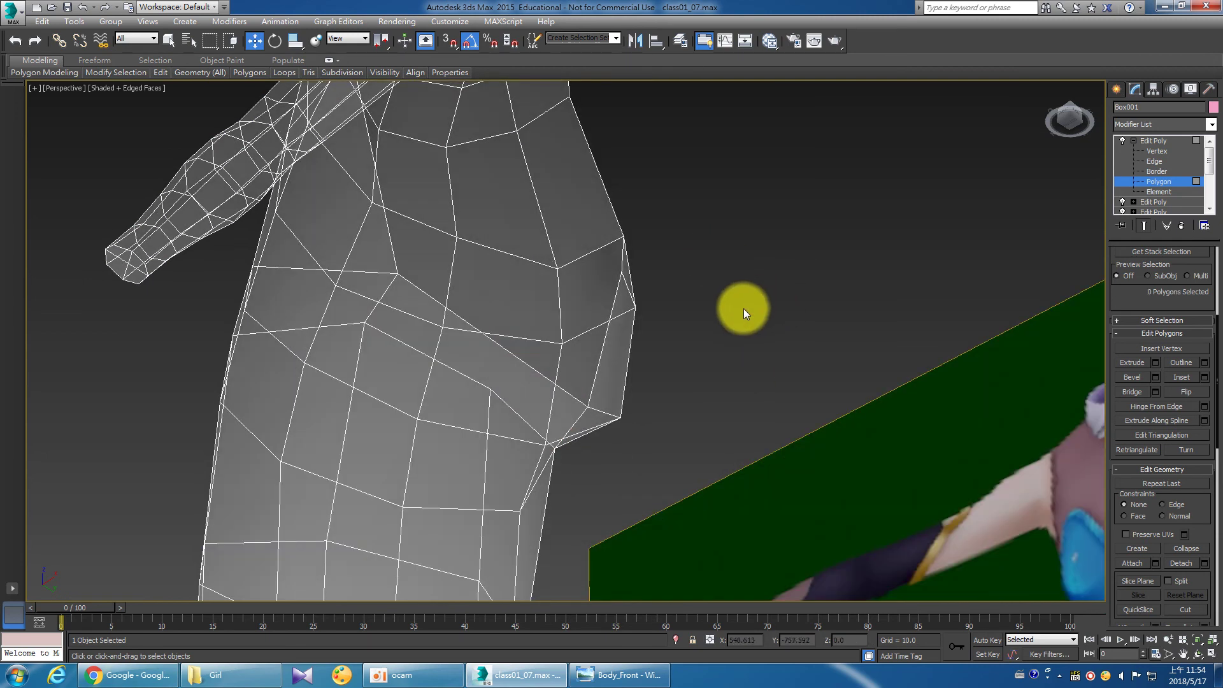
pyautogui.moveTo(545, 368)
pyautogui.keyDown('alt'); pyautogui.mouseDown(button='middle')
pyautogui.moveTo(502, 377)
pyautogui.moveTo(600, 373)
pyautogui.moveTo(551, 380)
pyautogui.moveTo(543, 358)
pyautogui.moveTo(560, 415)
pyautogui.moveTo(468, 355)
pyautogui.mouseUp(button='middle'); pyautogui.keyUp('alt')
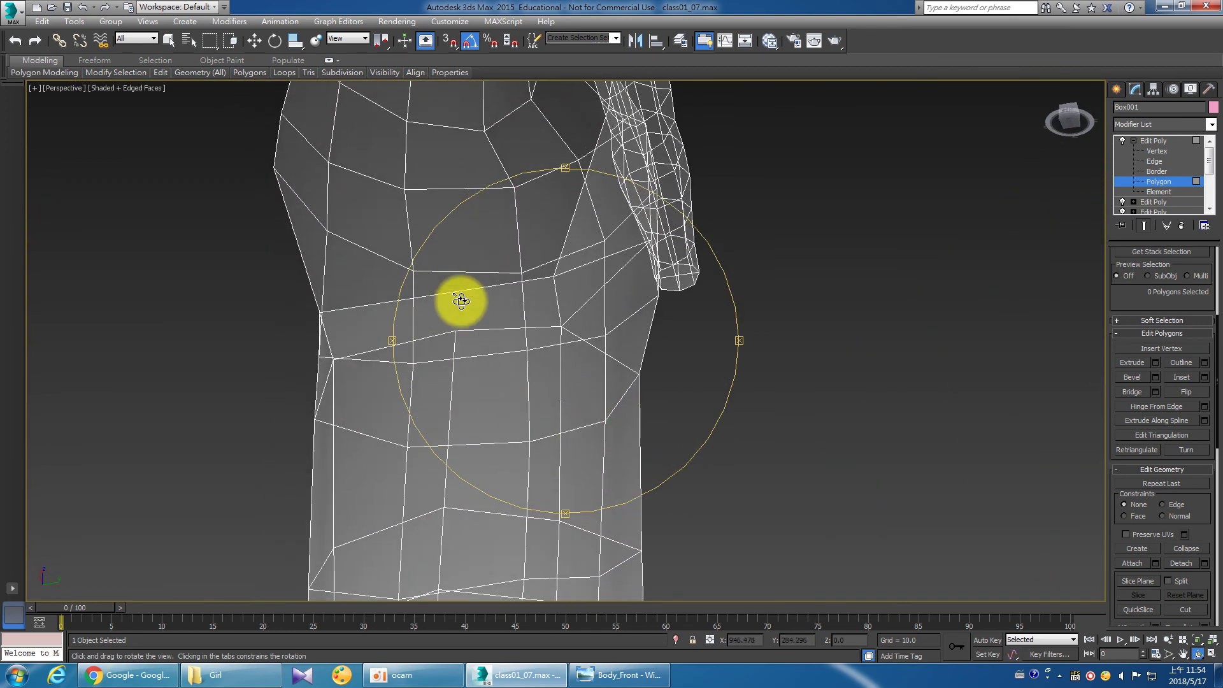
pyautogui.rightClick(537, 289)
# Pick Cut from the quad menu to cut new edges into the torso.
pyautogui.rightClick(773, 268)
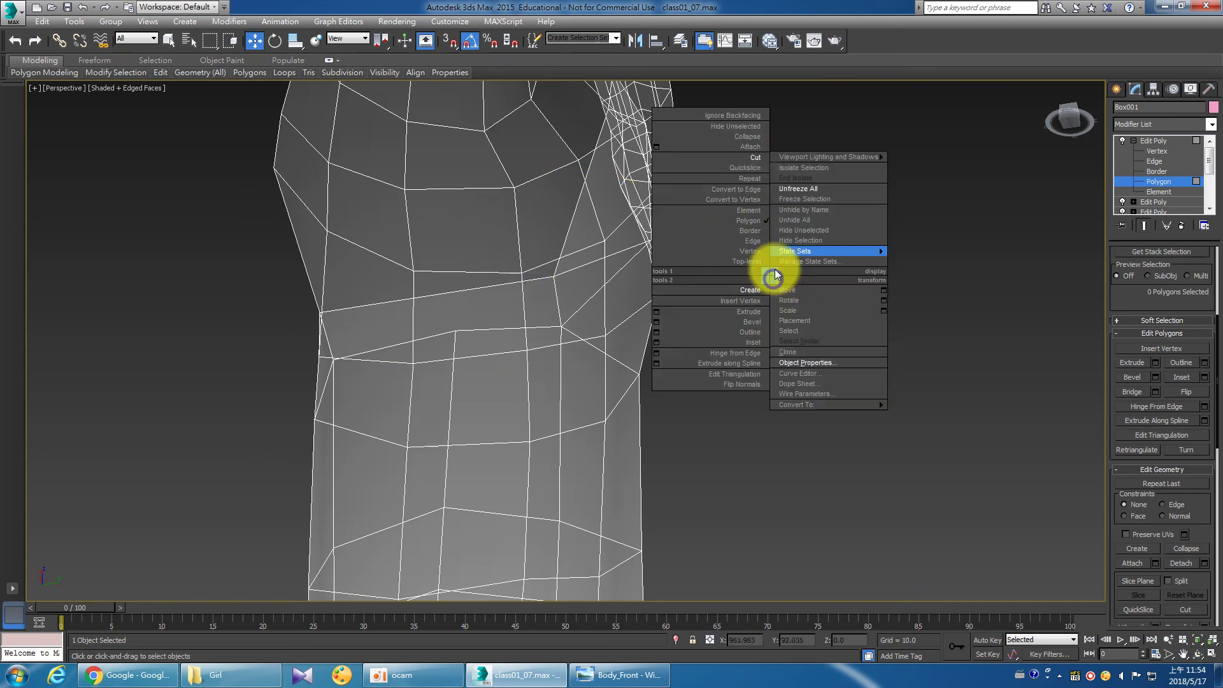
pyautogui.rightClick(758, 159)
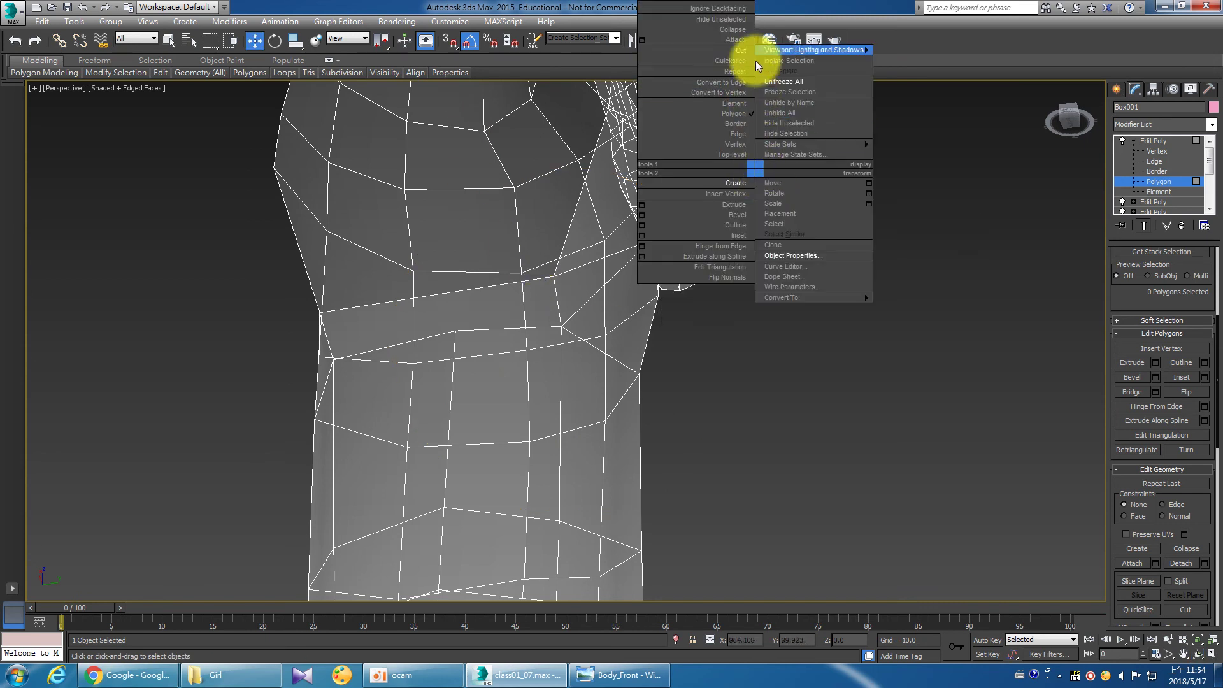
pyautogui.rightClick(831, 271)
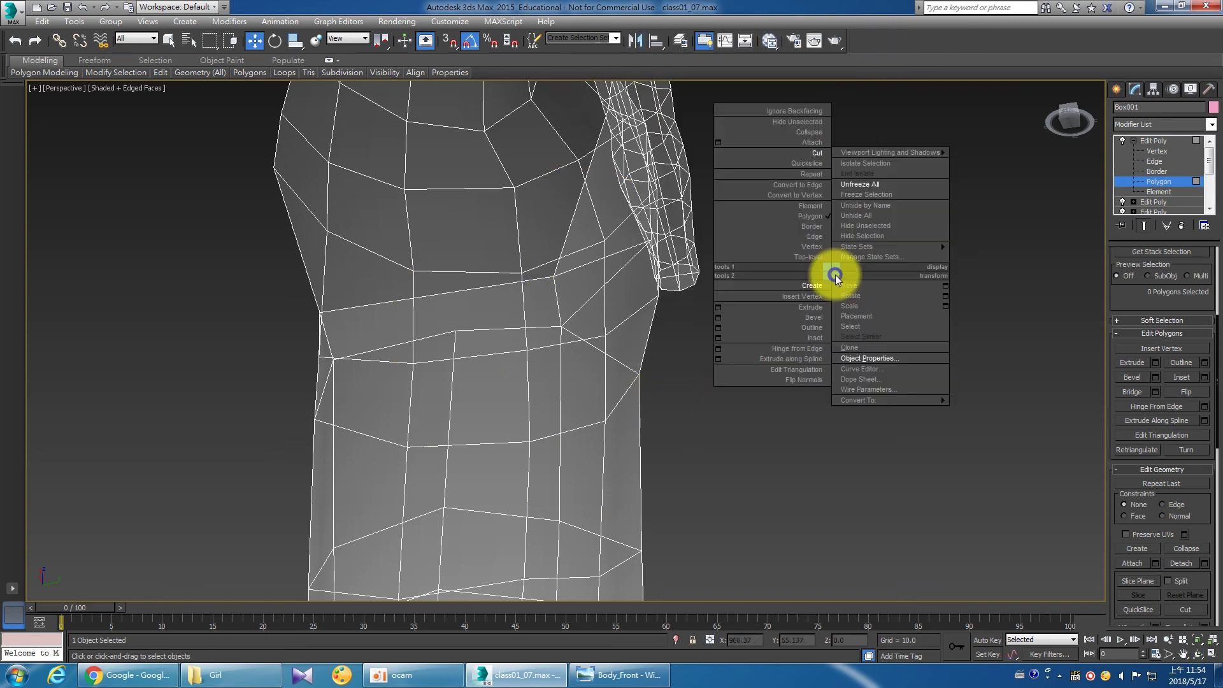
pyautogui.click(811, 157)
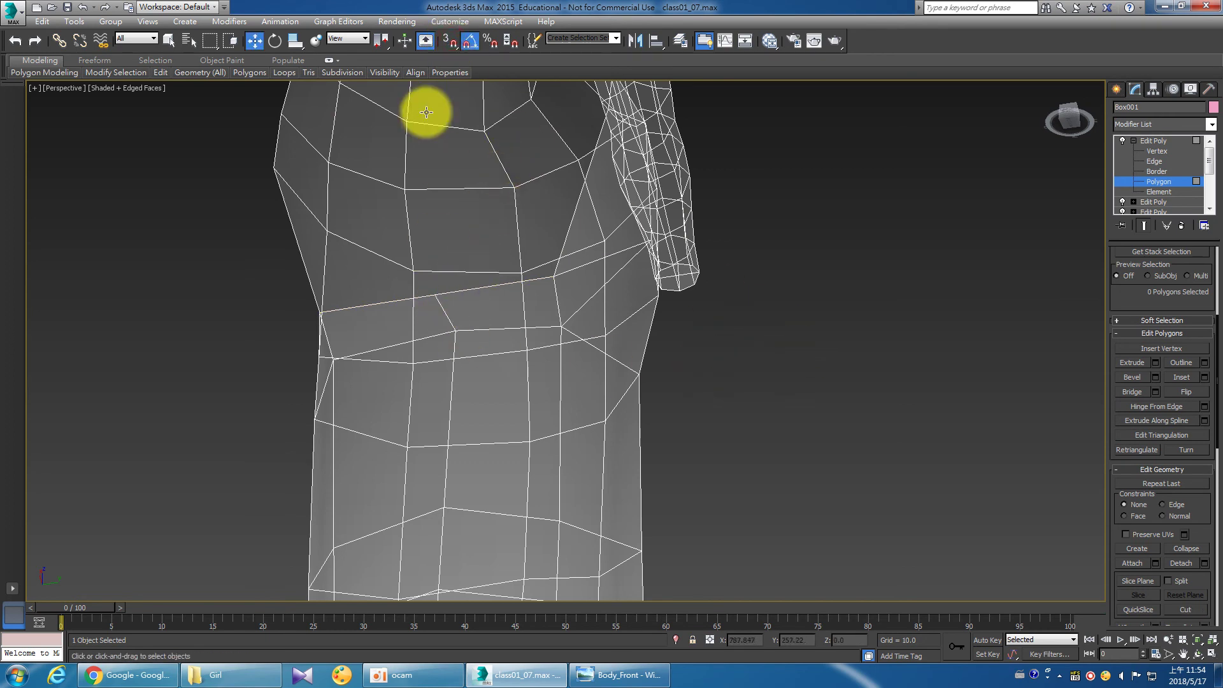
# In Vertex level, box-select the inner-thigh vertex column and flatten it with Make Planar Y.
pyautogui.press('1')
pyautogui.click(415, 272)
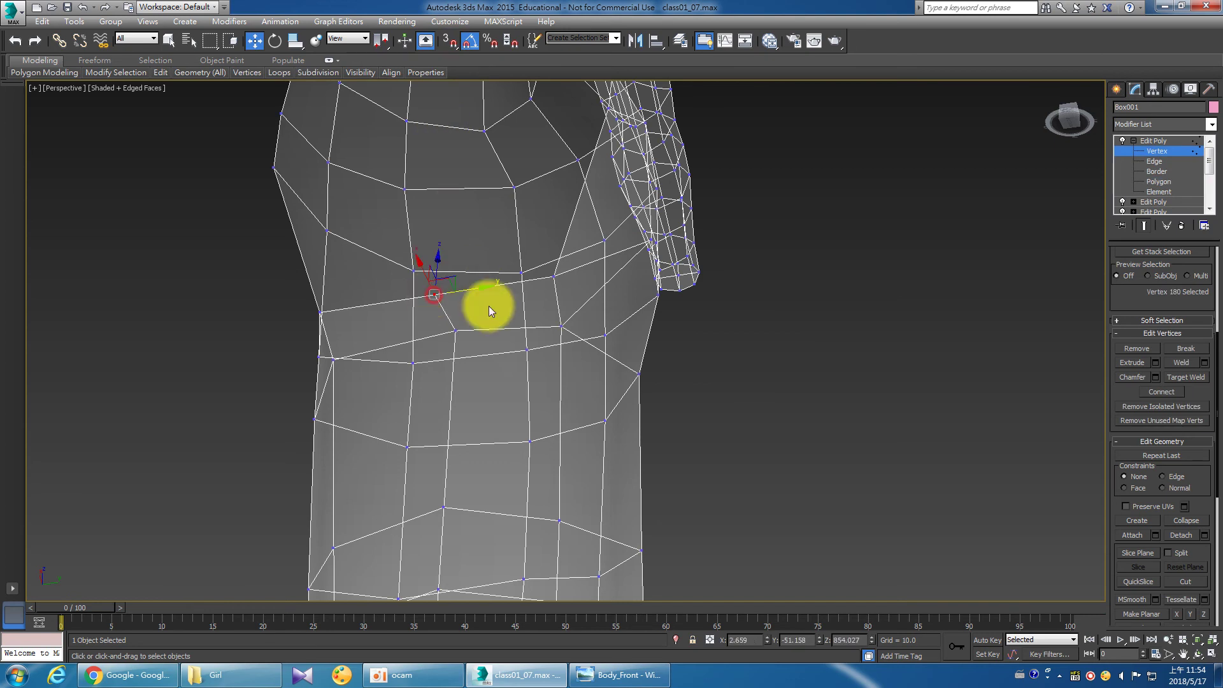
pyautogui.click(1208, 656)
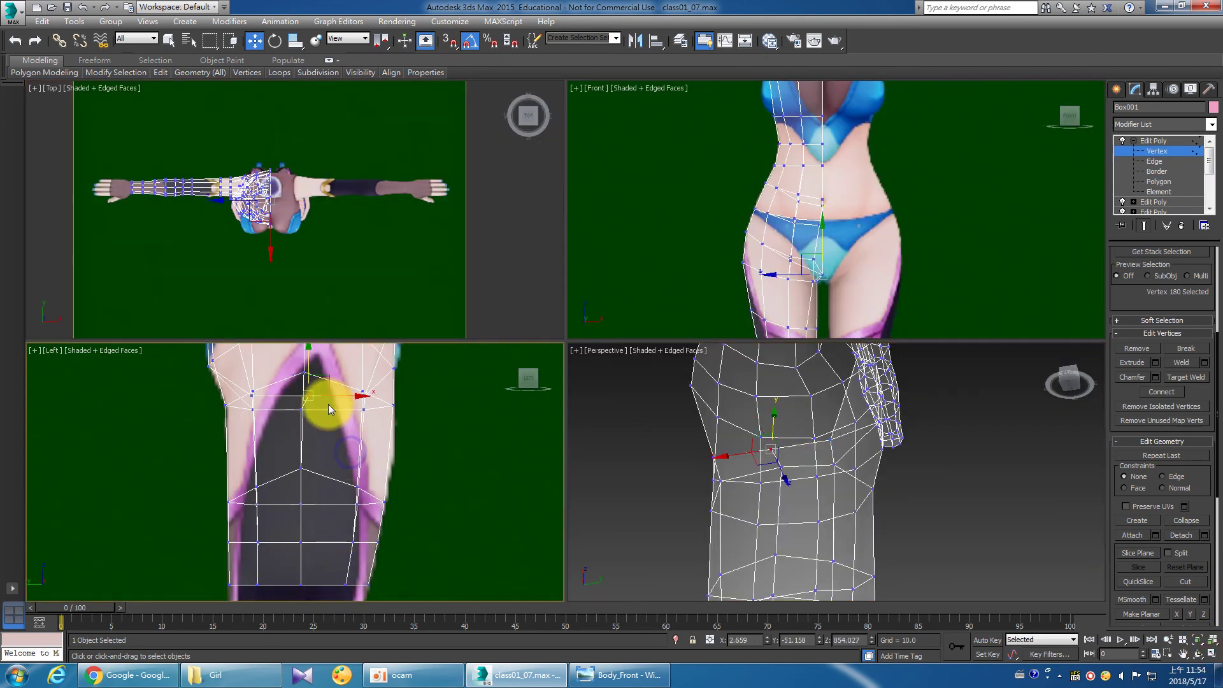
pyautogui.scroll(4, 318, 412)
pyautogui.scroll(-2, 302, 449)
pyautogui.scroll(-2, 309, 394)
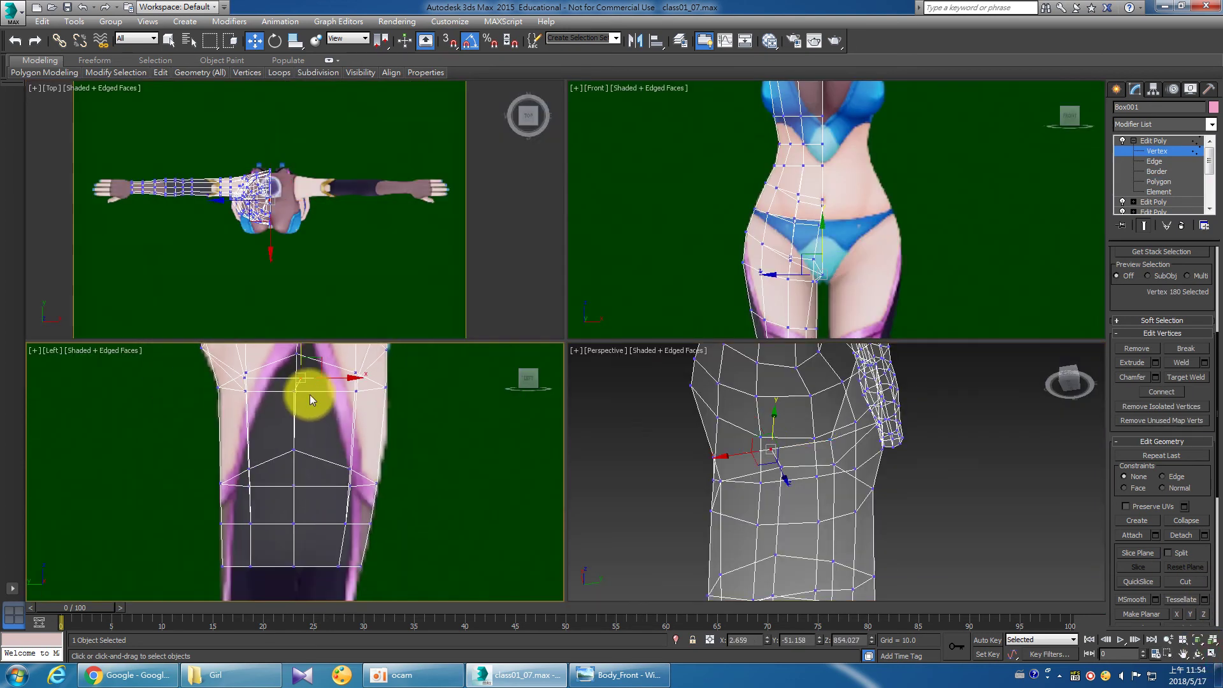
pyautogui.moveTo(303, 567); pyautogui.dragTo(303, 567)
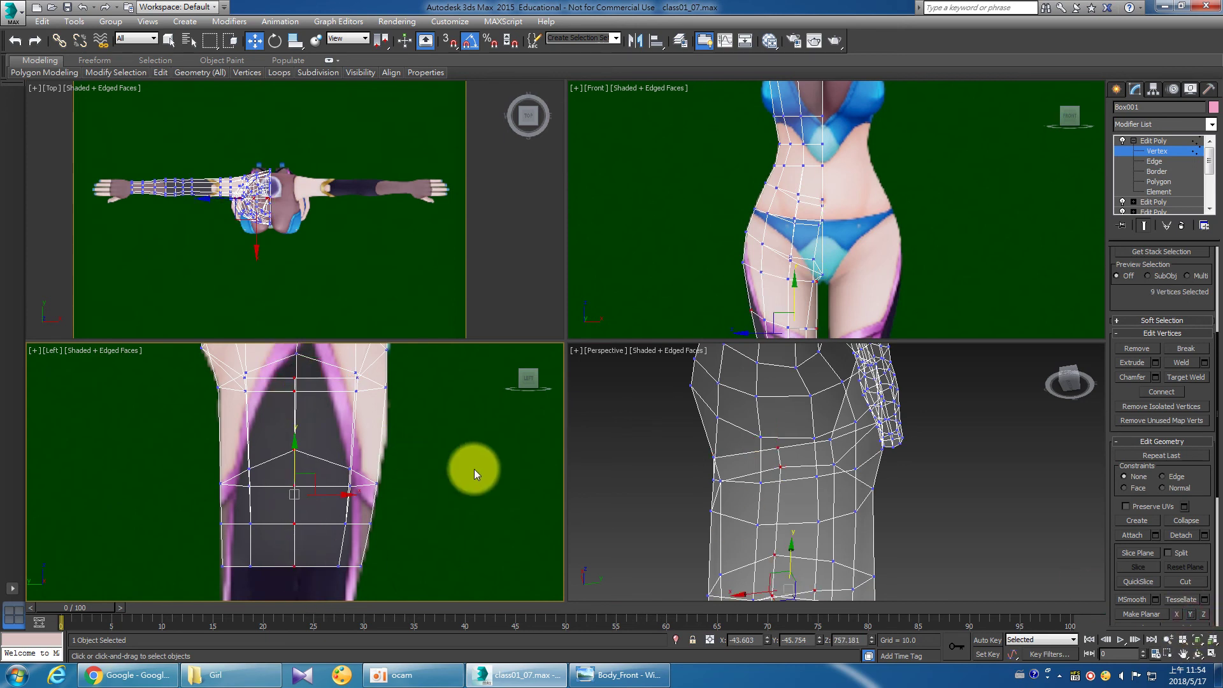
pyautogui.moveTo(280, 352); pyautogui.dragTo(316, 561)
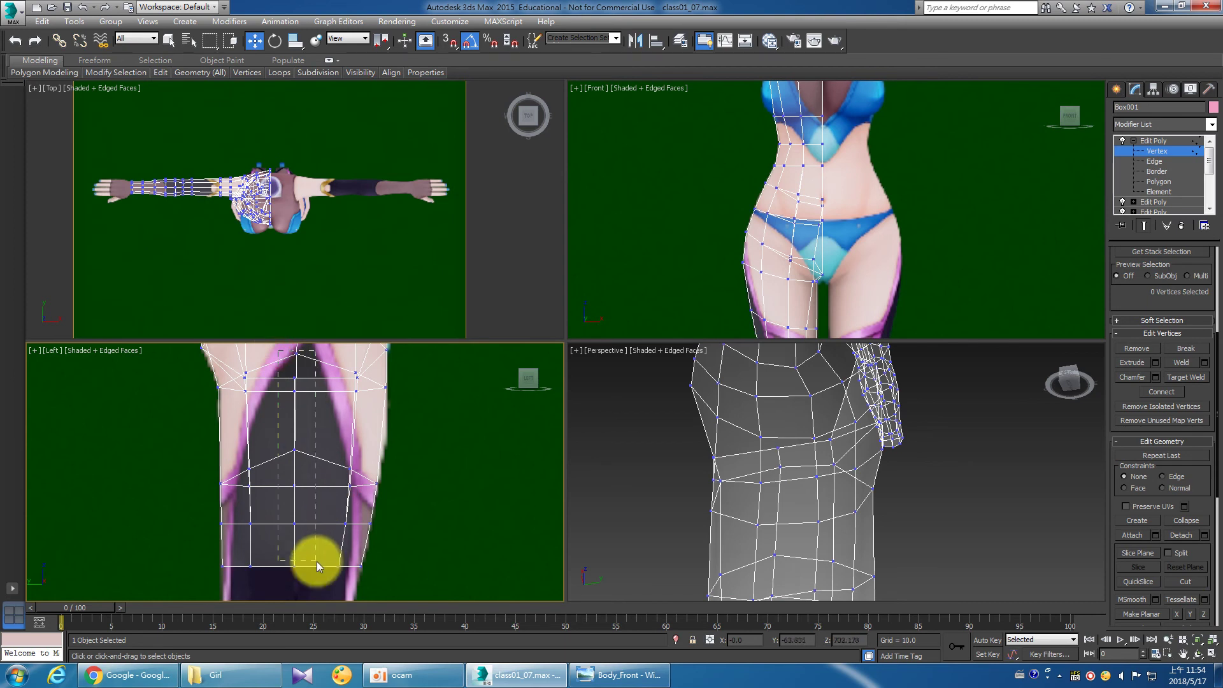
pyautogui.click(1190, 614)
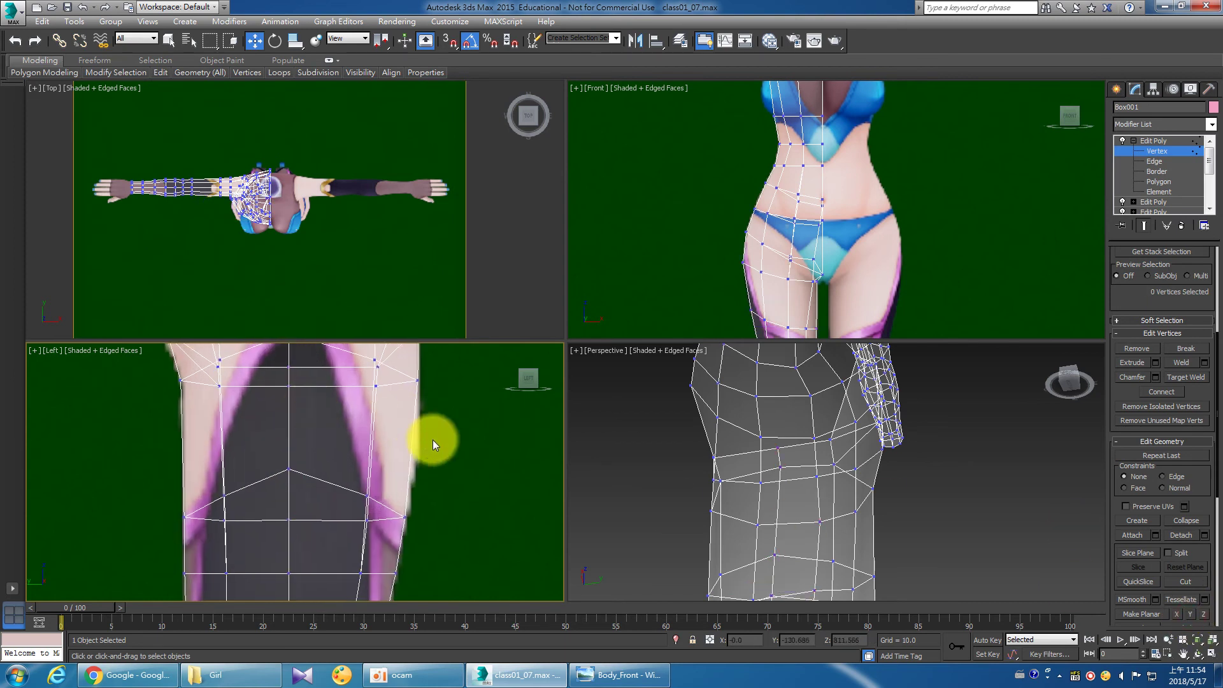
# Select the next row of ten thigh vertices in the Left view.
pyautogui.scroll(-3, 433, 440)
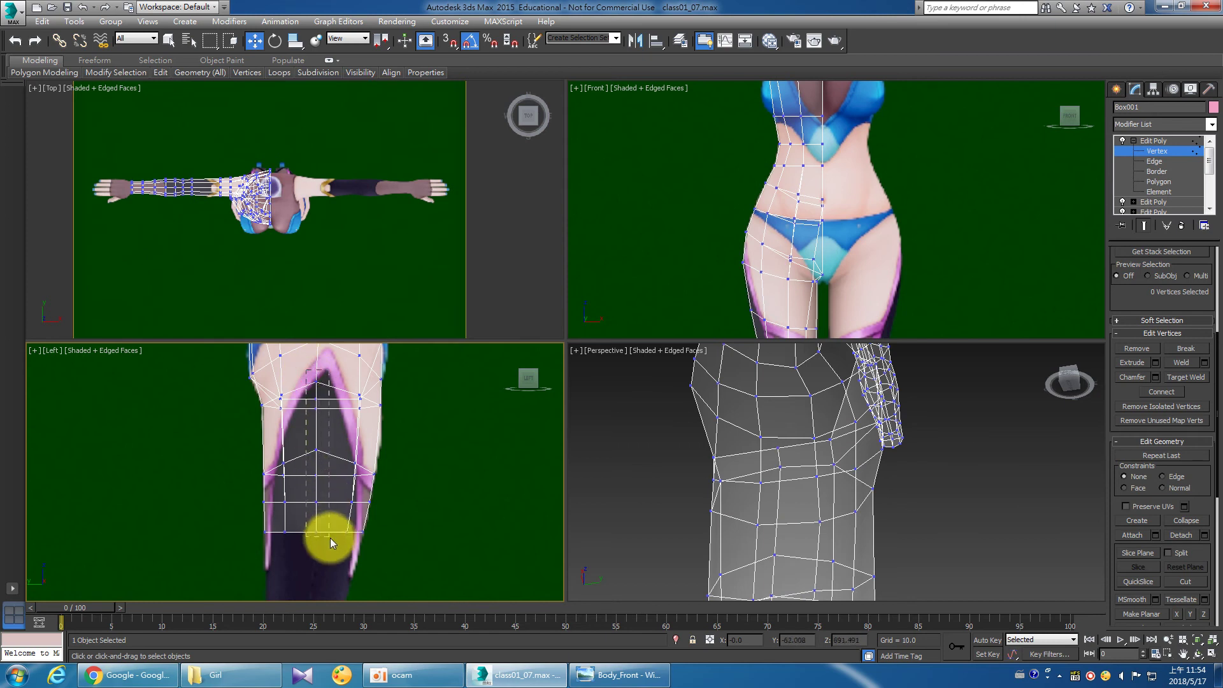
pyautogui.moveTo(330, 538); pyautogui.dragTo(329, 535)
pyautogui.moveTo(328, 500); pyautogui.dragTo(340, 525, button='middle')
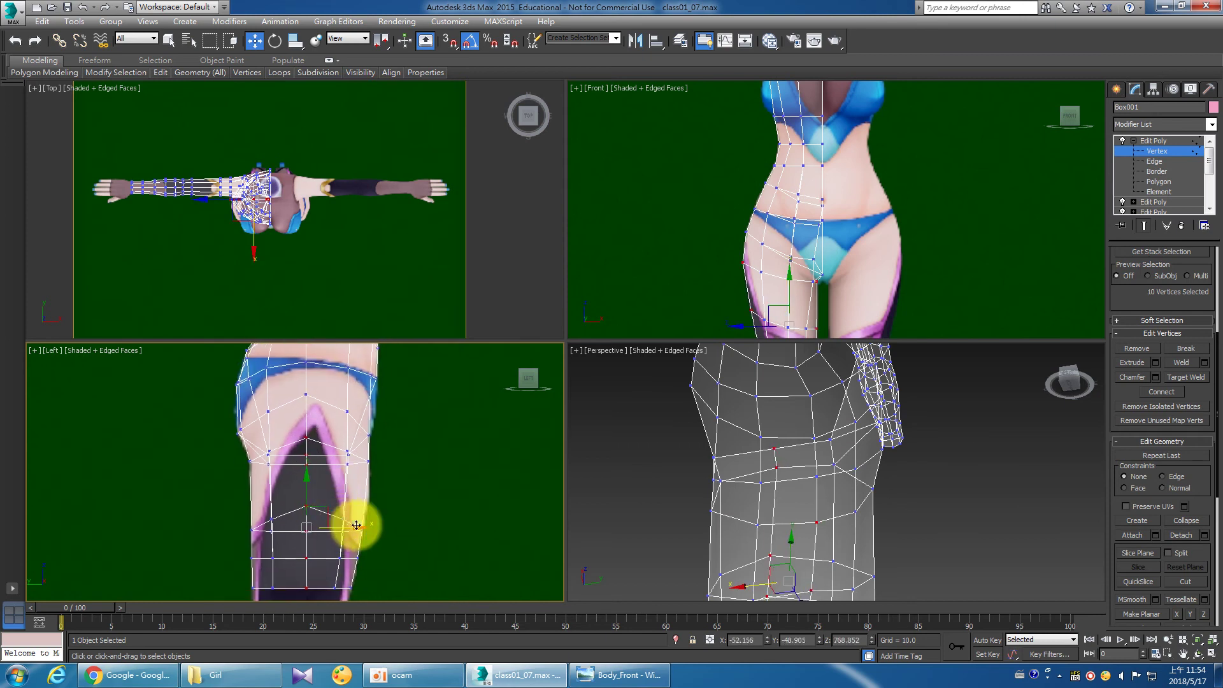
# Clear the selection and orbit the maximized Perspective view around the leg.
pyautogui.click(1007, 540)
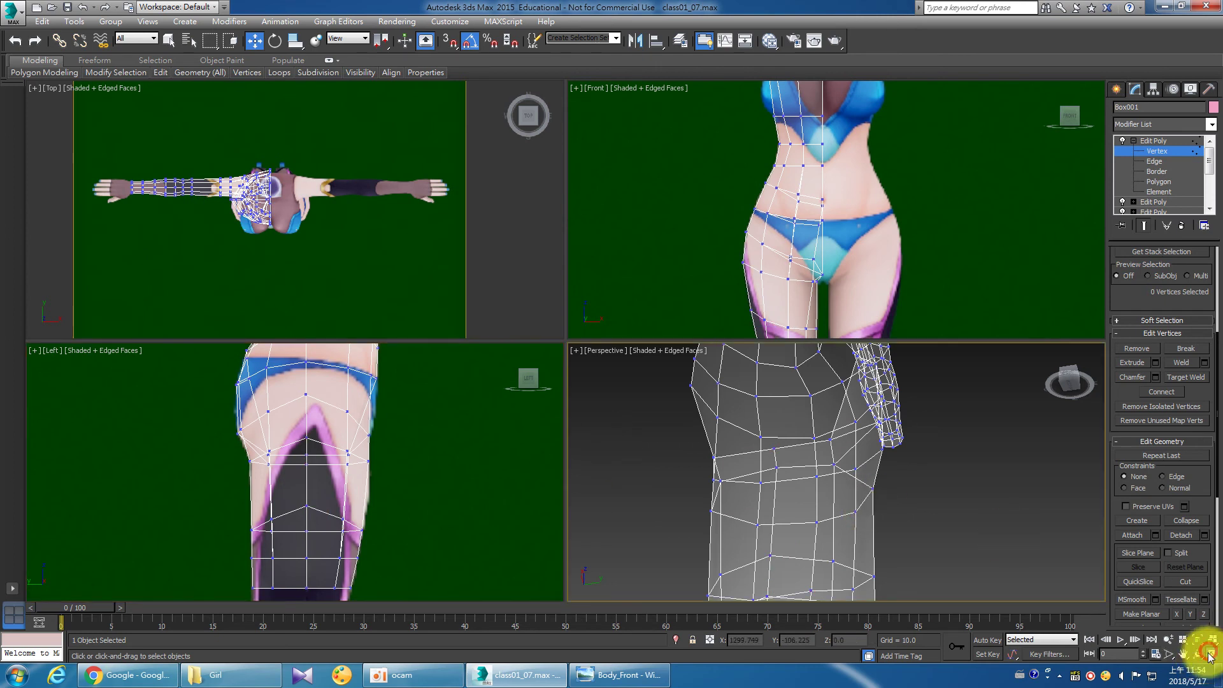
pyautogui.click(1209, 656)
pyautogui.click(1197, 654)
pyautogui.moveTo(1083, 586)
pyautogui.mouseDown()
pyautogui.moveTo(522, 401)
pyautogui.moveTo(603, 407)
pyautogui.moveTo(552, 391)
pyautogui.moveTo(647, 409)
pyautogui.mouseUp()
pyautogui.rightClick(647, 410)
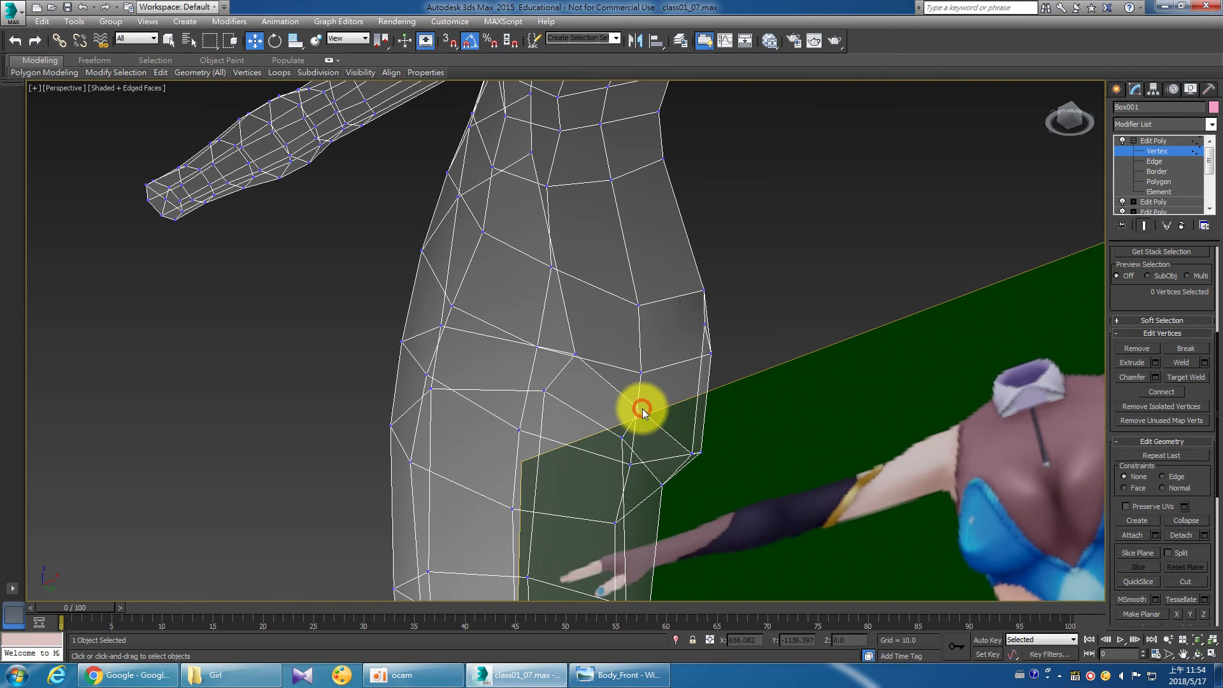
# Zoom the Front view into the crotch and move a crotch vertex toward the bikini edge.
pyautogui.click(1213, 657)
pyautogui.scroll(2, 786, 237)
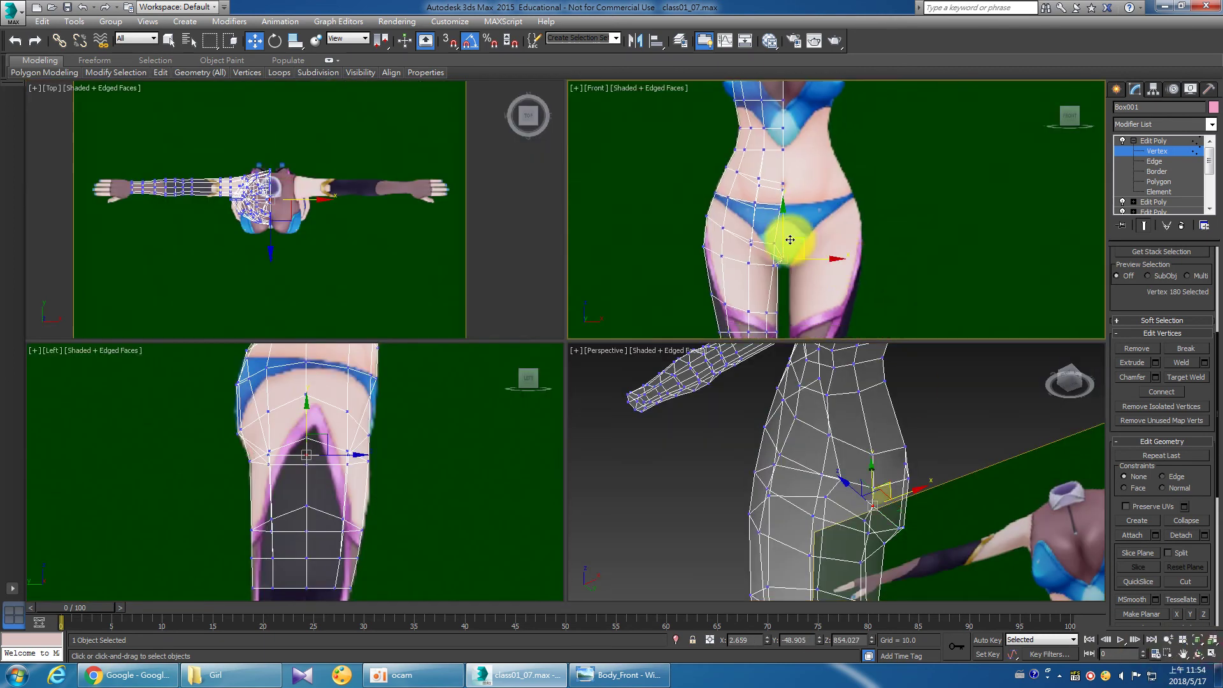
pyautogui.scroll(4, 794, 251)
pyautogui.moveTo(794, 251); pyautogui.dragTo(749, 230, button='middle')
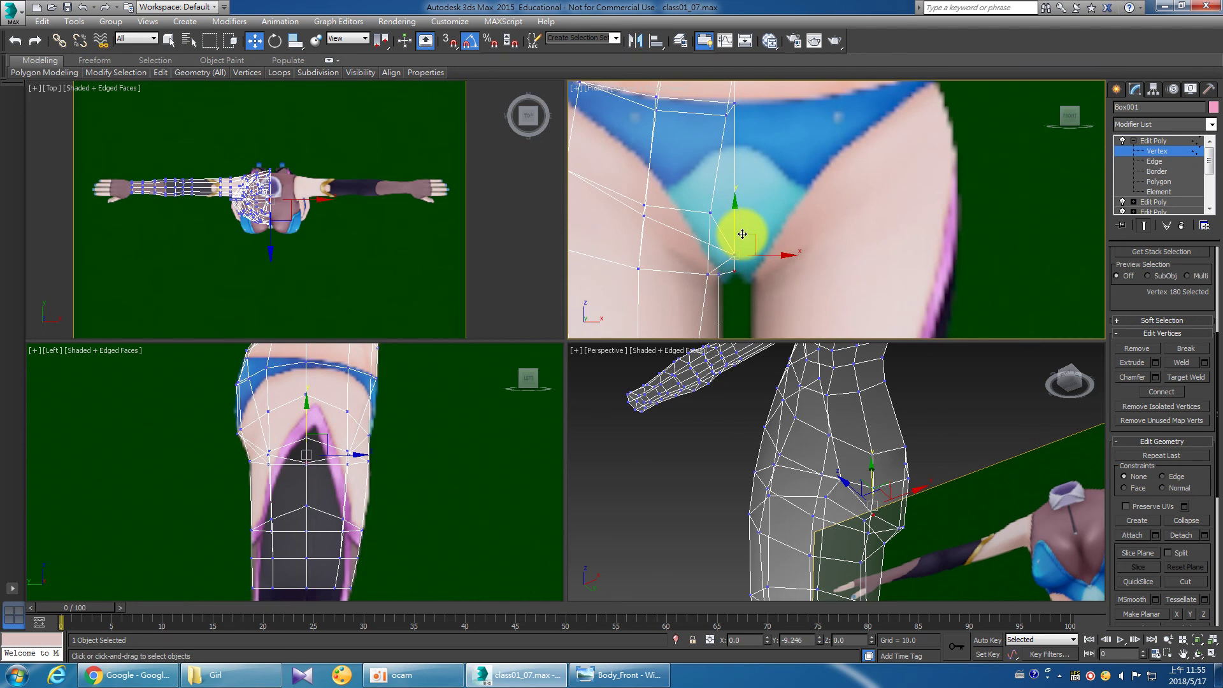
pyautogui.click(744, 291)
pyautogui.click(716, 277)
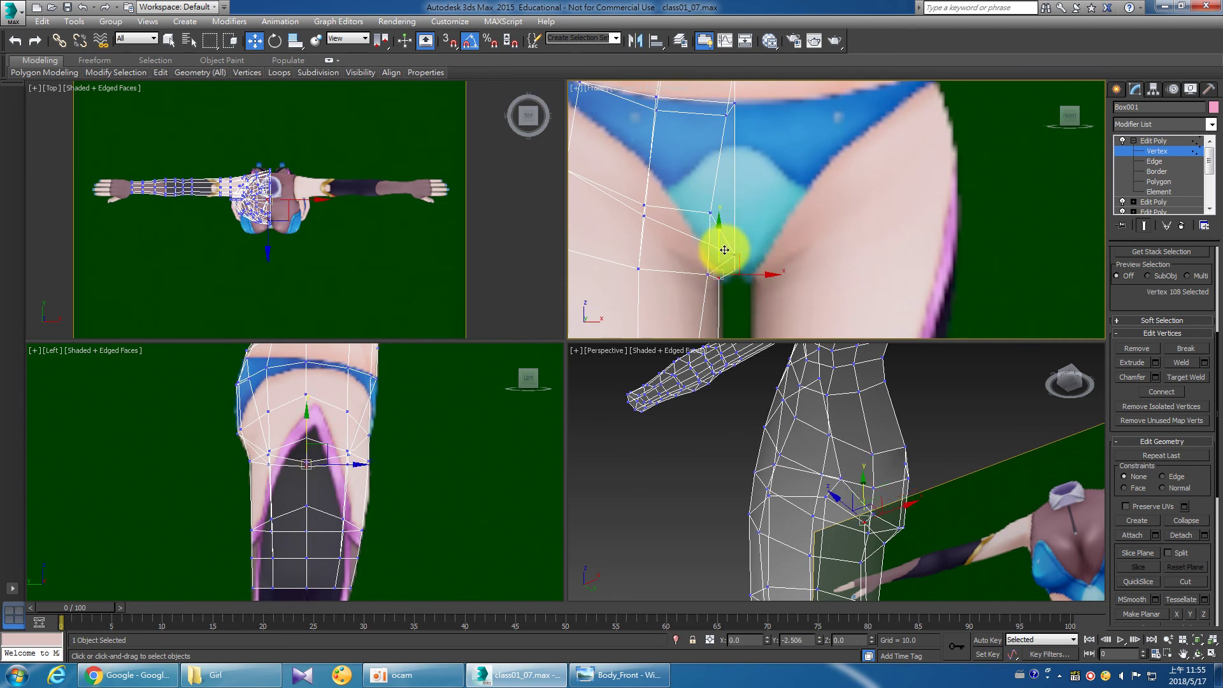
pyautogui.moveTo(725, 249); pyautogui.dragTo(739, 229)
pyautogui.click(743, 304)
# Select the two crotch vertices and nudge them into line with the reference.
pyautogui.moveTo(703, 273); pyautogui.dragTo(713, 296)
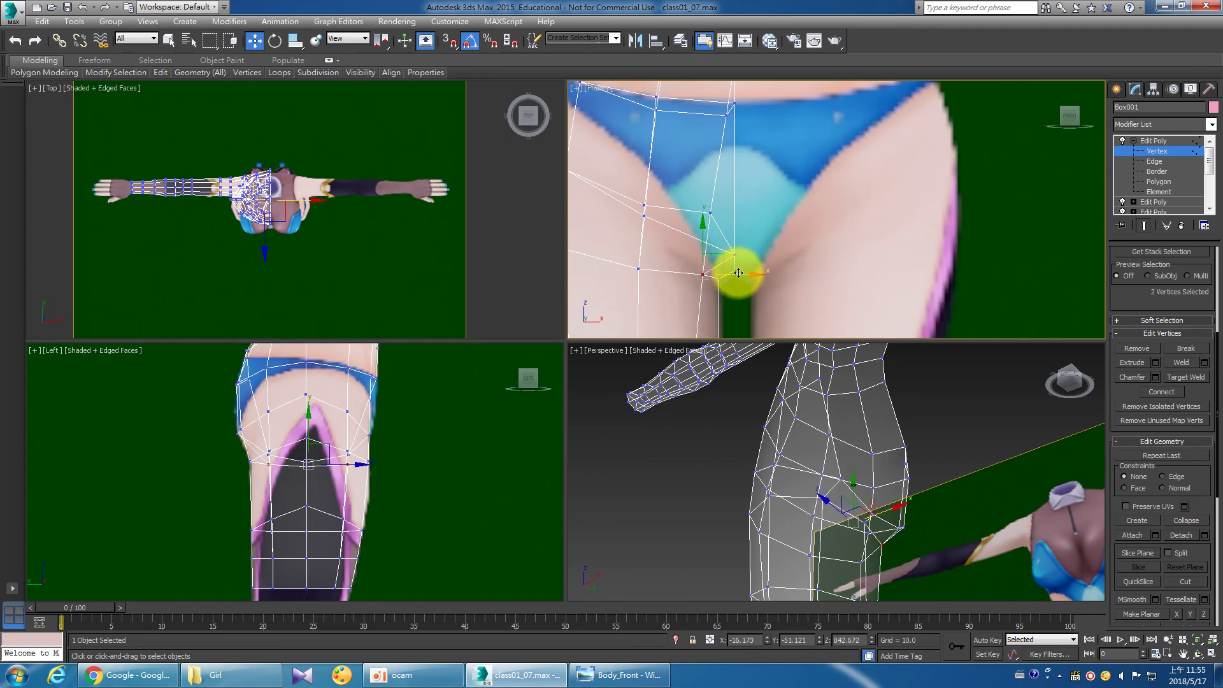
pyautogui.click(702, 235)
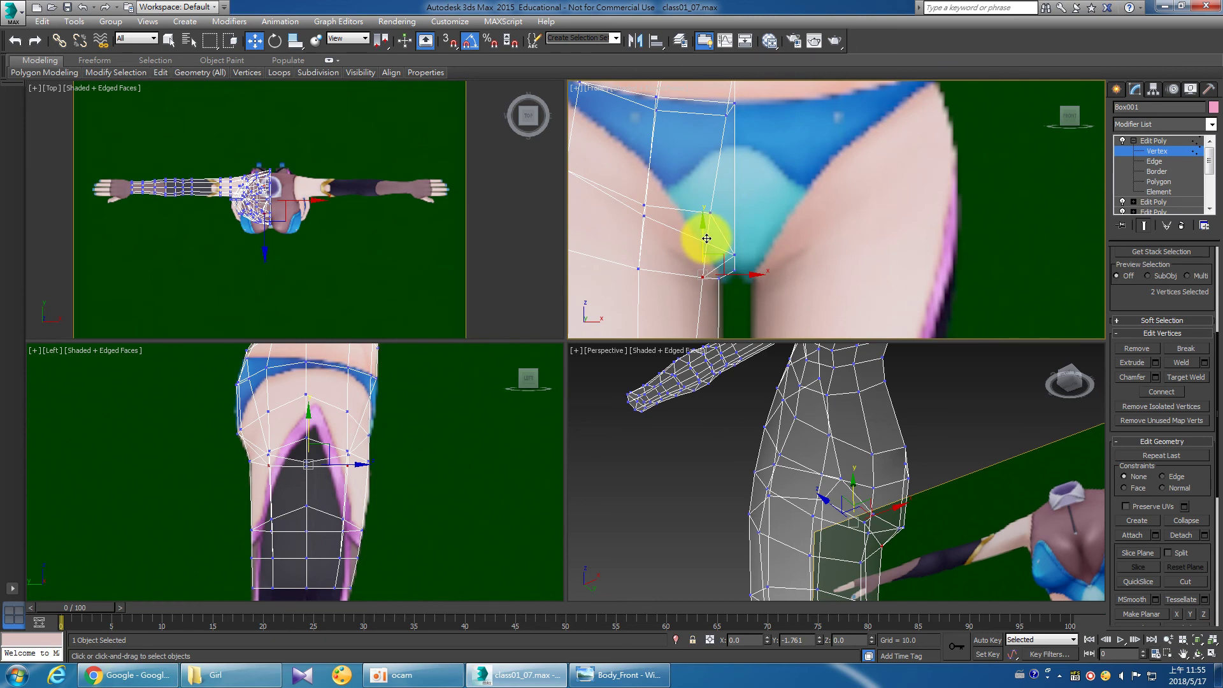
pyautogui.scroll(1, 738, 277)
pyautogui.scroll(3, 740, 277)
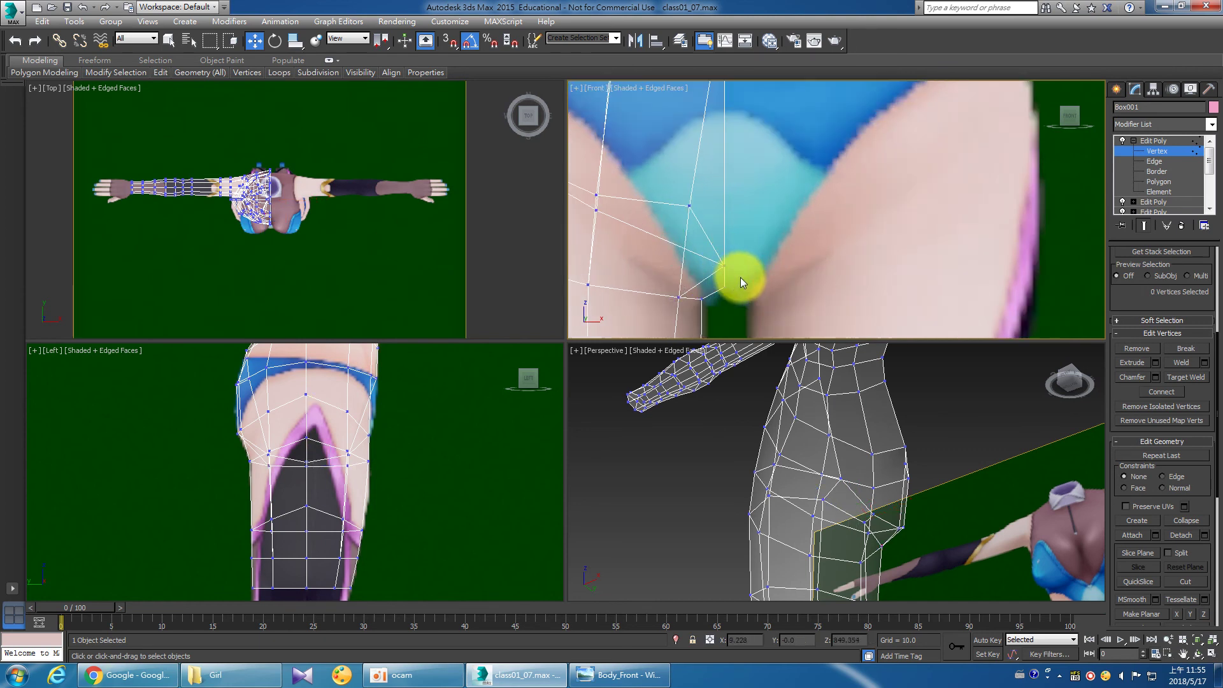
pyautogui.click(987, 479)
# Maximize the Perspective view and orbit to see the whole body mesh.
pyautogui.click(1212, 653)
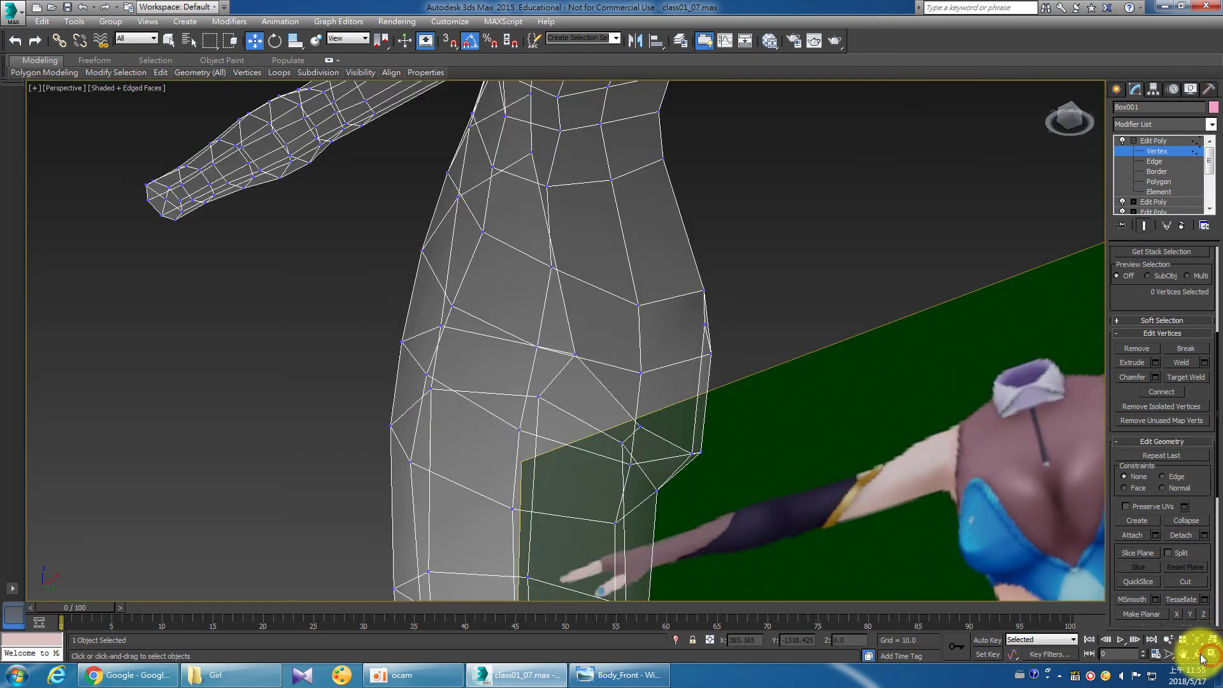
pyautogui.moveTo(683, 411)
pyautogui.mouseDown()
pyautogui.moveTo(571, 380)
pyautogui.moveTo(594, 370)
pyautogui.moveTo(565, 363)
pyautogui.moveTo(521, 388)
pyautogui.moveTo(549, 391)
pyautogui.moveTo(568, 382)
pyautogui.moveTo(519, 369)
pyautogui.mouseUp()
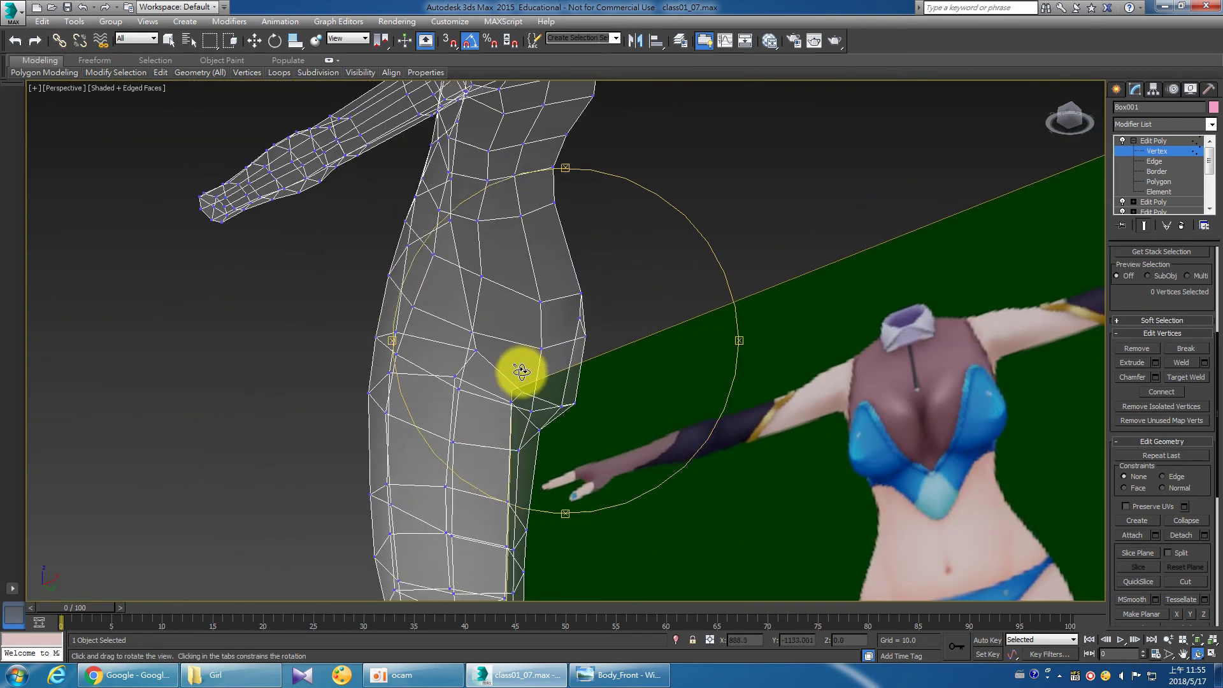
pyautogui.rightClick(521, 369)
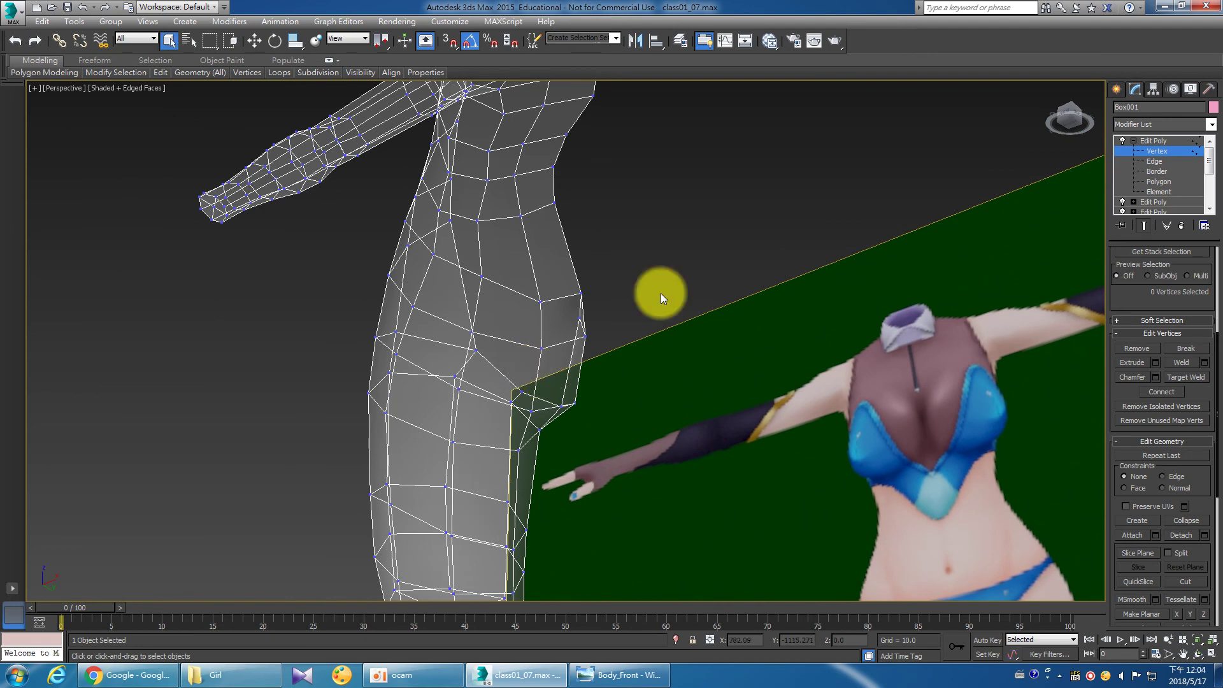
pyautogui.hotkey('ctrl', 'r')
pyautogui.moveTo(519, 341)
pyautogui.mouseDown()
pyautogui.moveTo(611, 360)
pyautogui.moveTo(612, 336)
pyautogui.moveTo(535, 430)
pyautogui.mouseUp()
# Add another Edit Poly modifier at Edge level and inspect the arm and shoulder.
pyautogui.click(1153, 142)
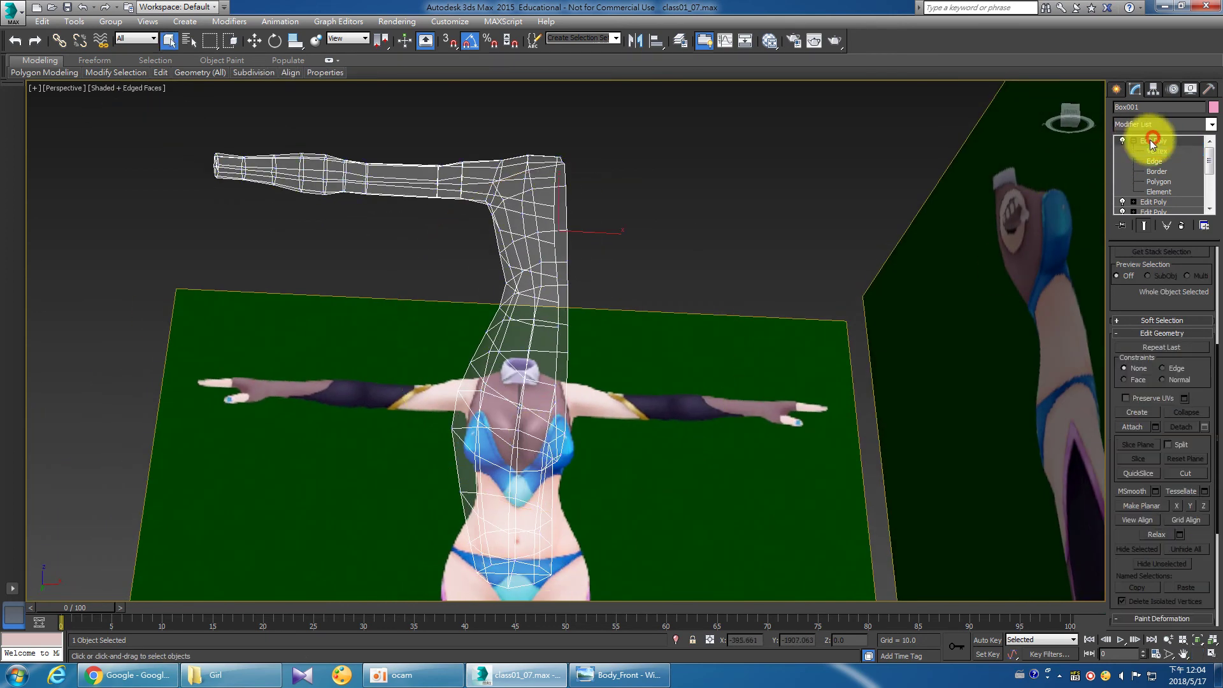
pyautogui.click(1163, 125)
pyautogui.click(1149, 484)
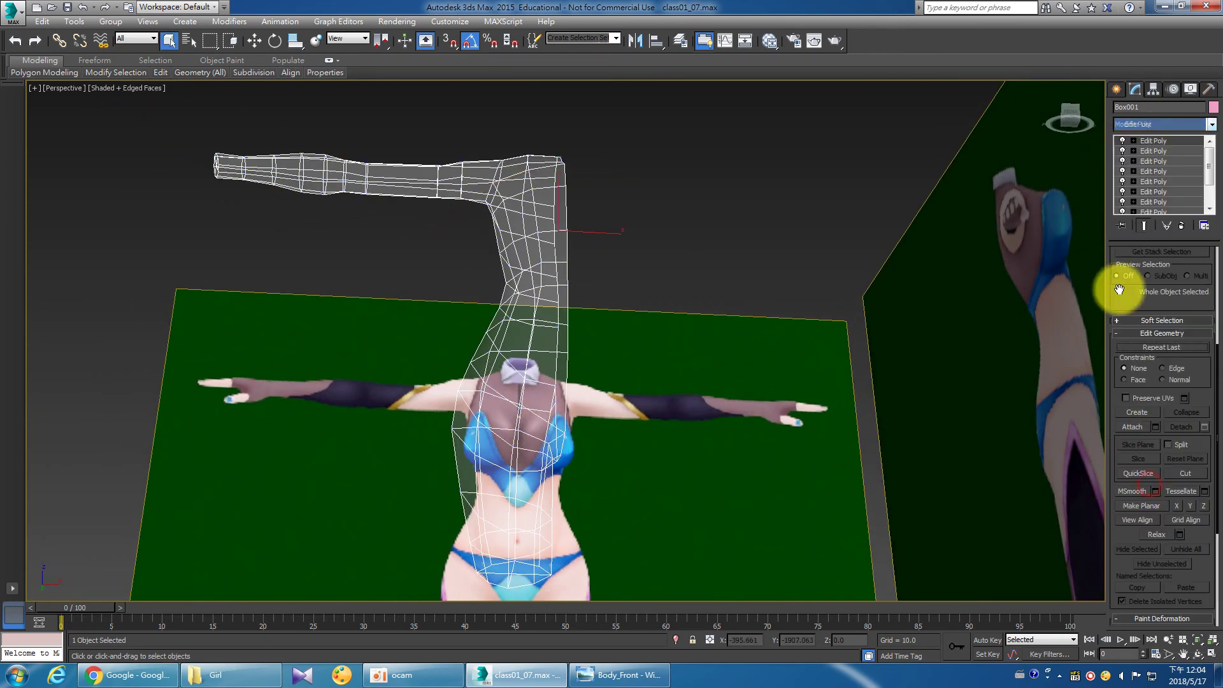
pyautogui.click(1134, 140)
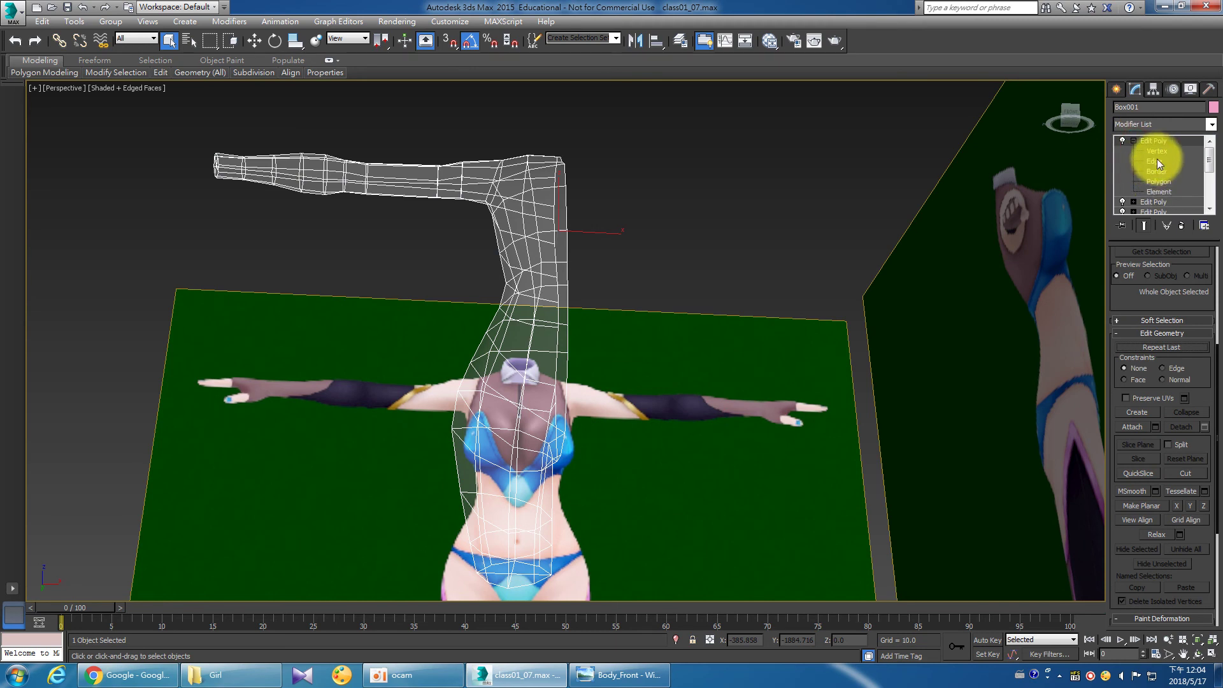
pyautogui.click(1154, 161)
pyautogui.moveTo(595, 383)
pyautogui.keyDown('alt'); pyautogui.mouseDown(button='middle')
pyautogui.moveTo(590, 398)
pyautogui.moveTo(594, 372)
pyautogui.moveTo(548, 361)
pyautogui.moveTo(606, 355)
pyautogui.moveTo(562, 341)
pyautogui.moveTo(546, 391)
pyautogui.moveTo(590, 401)
pyautogui.moveTo(560, 399)
pyautogui.mouseUp(button='middle'); pyautogui.keyUp('alt')
pyautogui.scroll(4, 555, 351)
# Cut a new edge from a hip vertex through two side vertices of the torso.
pyautogui.rightClick(568, 400)
pyautogui.rightClick(656, 379)
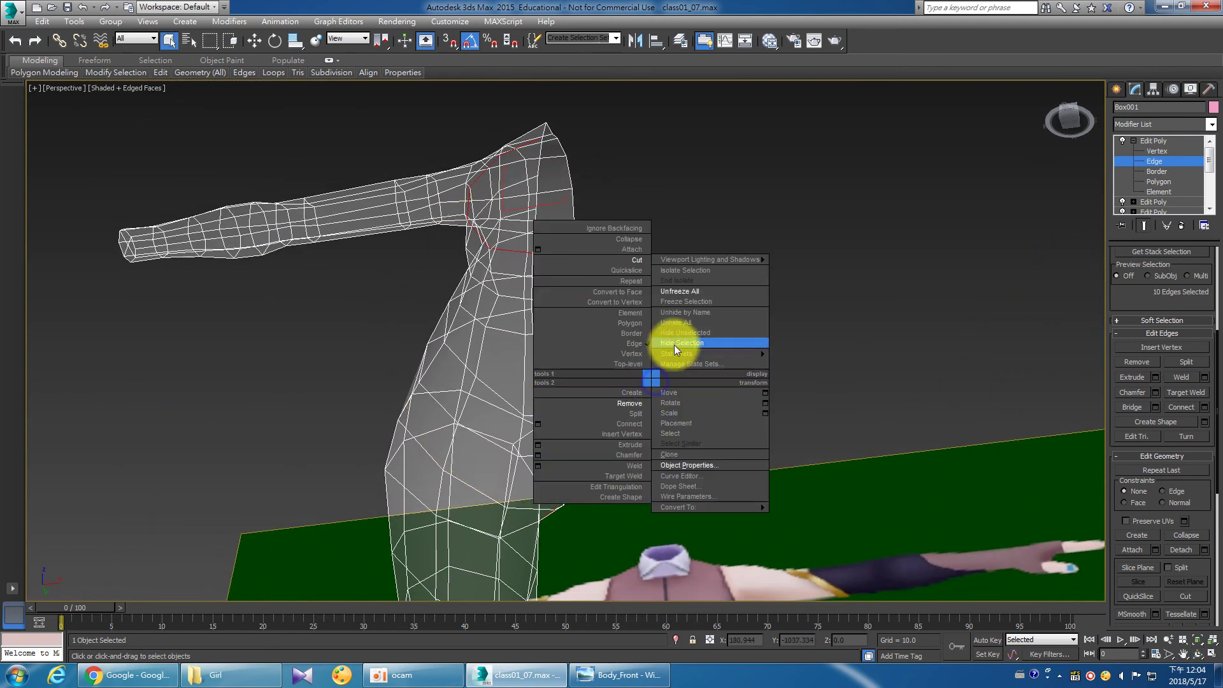
pyautogui.click(639, 261)
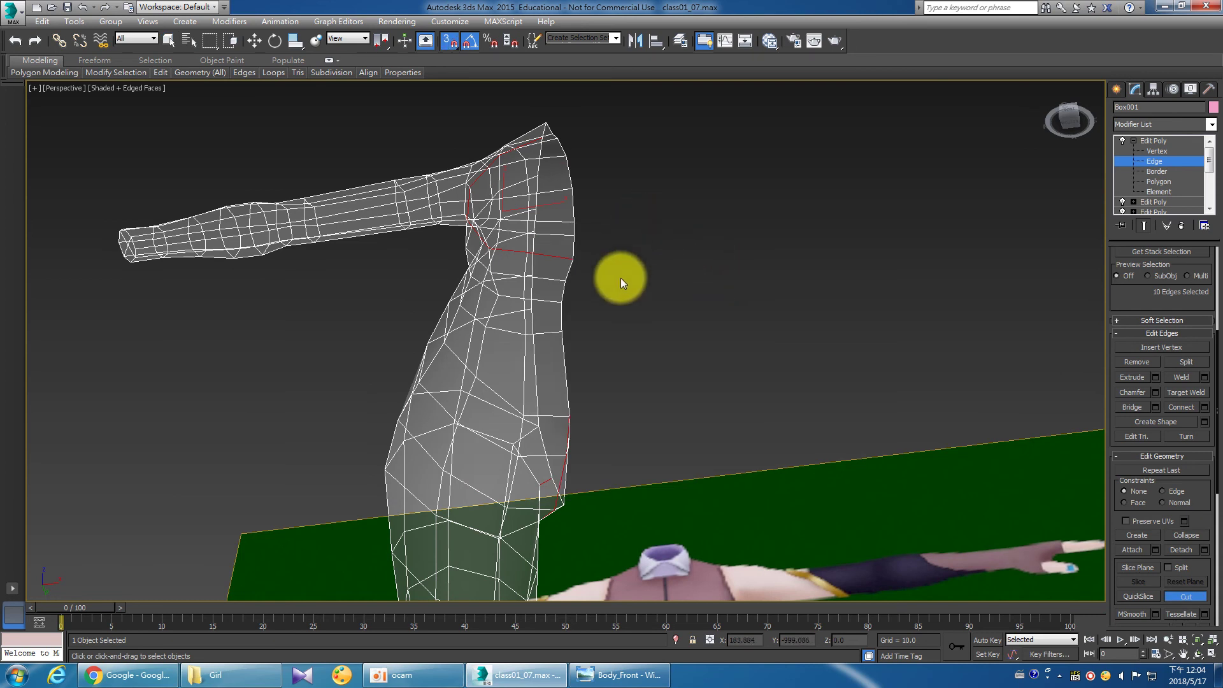
pyautogui.moveTo(567, 320)
pyautogui.keyDown('alt'); pyautogui.mouseDown(button='middle')
pyautogui.moveTo(548, 361)
pyautogui.moveTo(584, 361)
pyautogui.moveTo(565, 345)
pyautogui.moveTo(518, 346)
pyautogui.moveTo(494, 369)
pyautogui.moveTo(567, 363)
pyautogui.moveTo(526, 396)
pyautogui.mouseUp(button='middle'); pyautogui.keyUp('alt')
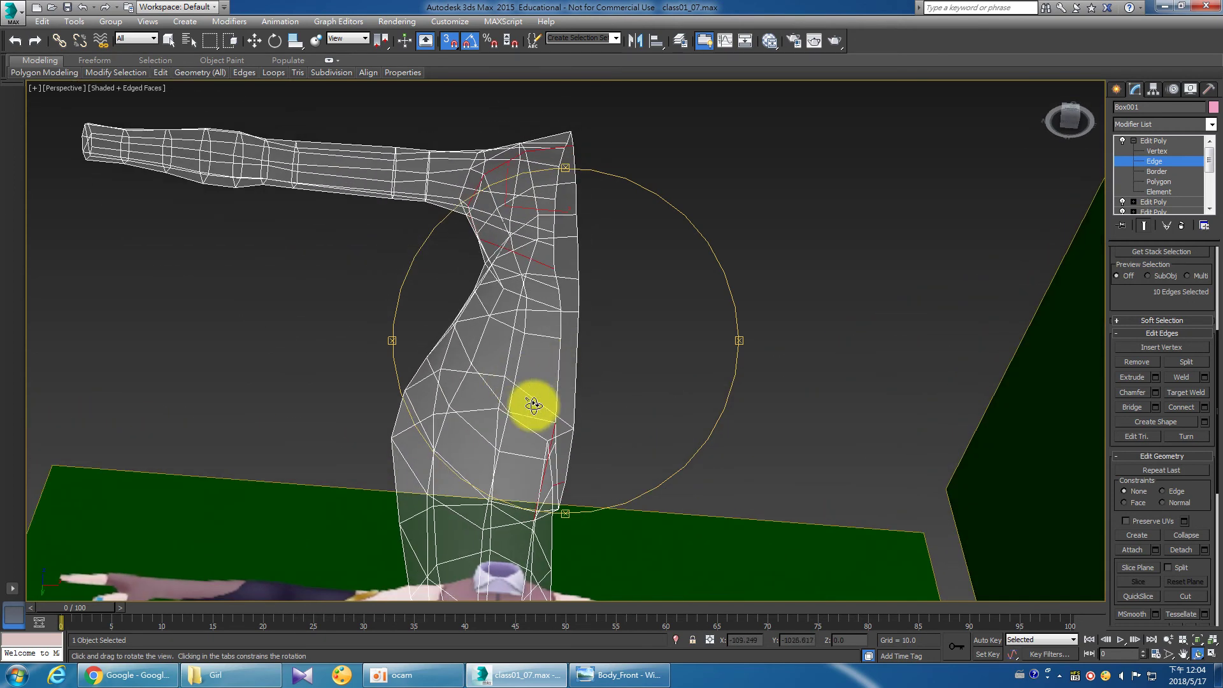
pyautogui.moveTo(562, 459)
pyautogui.keyDown('alt'); pyautogui.mouseDown(button='middle')
pyautogui.moveTo(503, 475)
pyautogui.moveTo(527, 472)
pyautogui.mouseUp(button='middle'); pyautogui.keyUp('alt')
pyautogui.hotkey('alt', 'c')
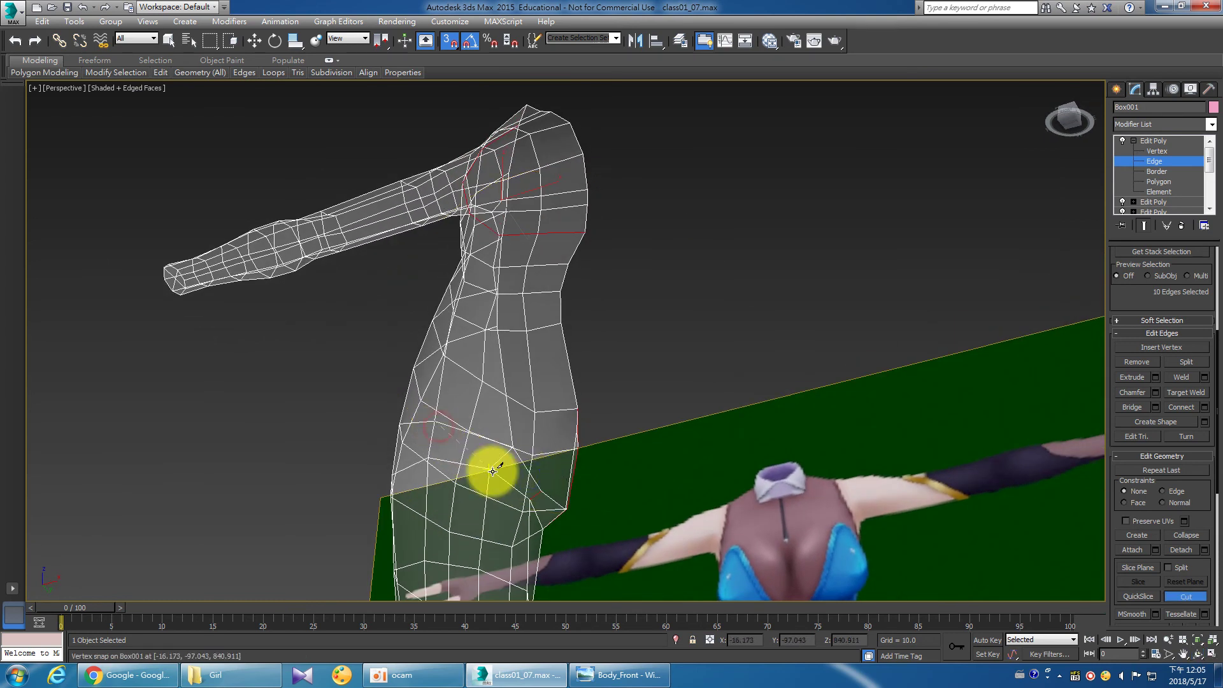
pyautogui.click(491, 470)
pyautogui.keyDown('alt'); pyautogui.moveTo(605, 398); pyautogui.dragTo(568, 393, button='middle'); pyautogui.keyUp('alt')
pyautogui.click(456, 346)
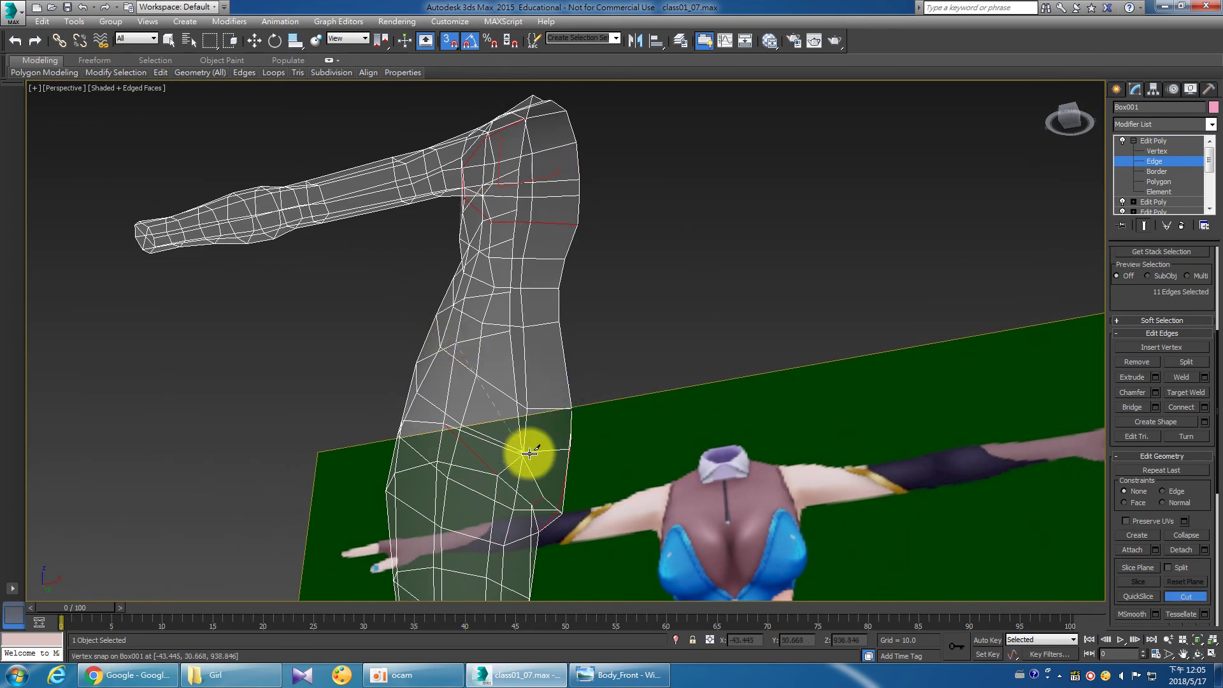
pyautogui.click(525, 455)
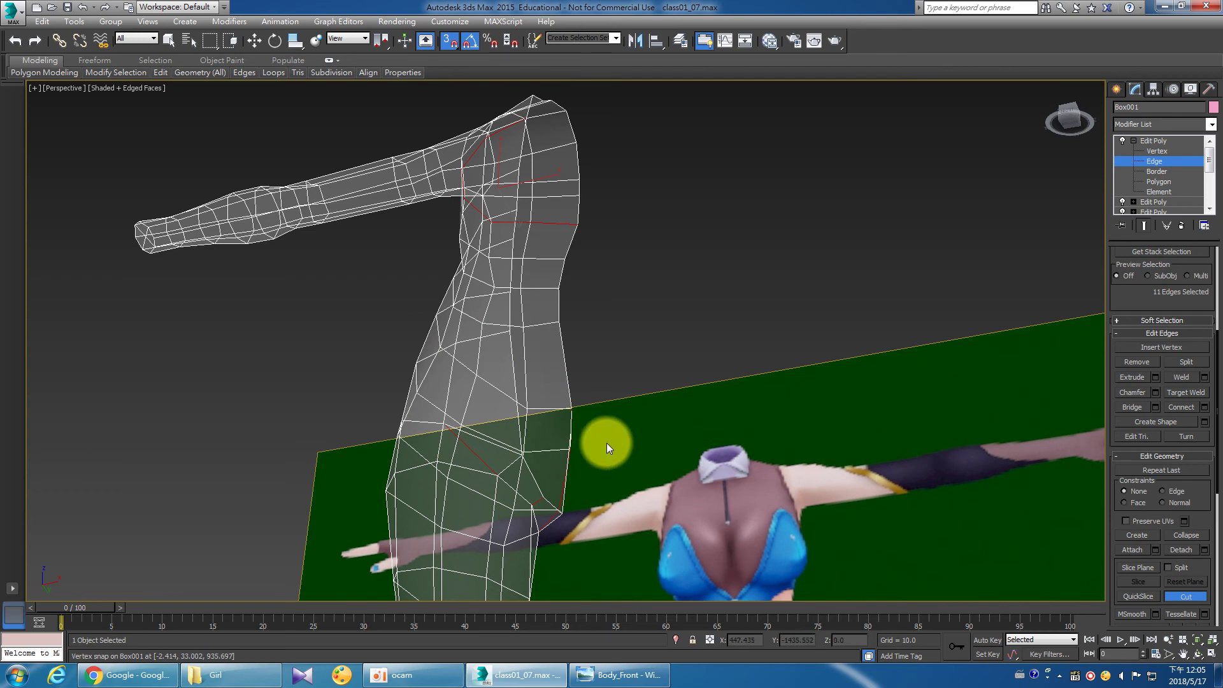
# Cut another edge from a side vertex down to the hip edge.
pyautogui.rightClick(635, 333)
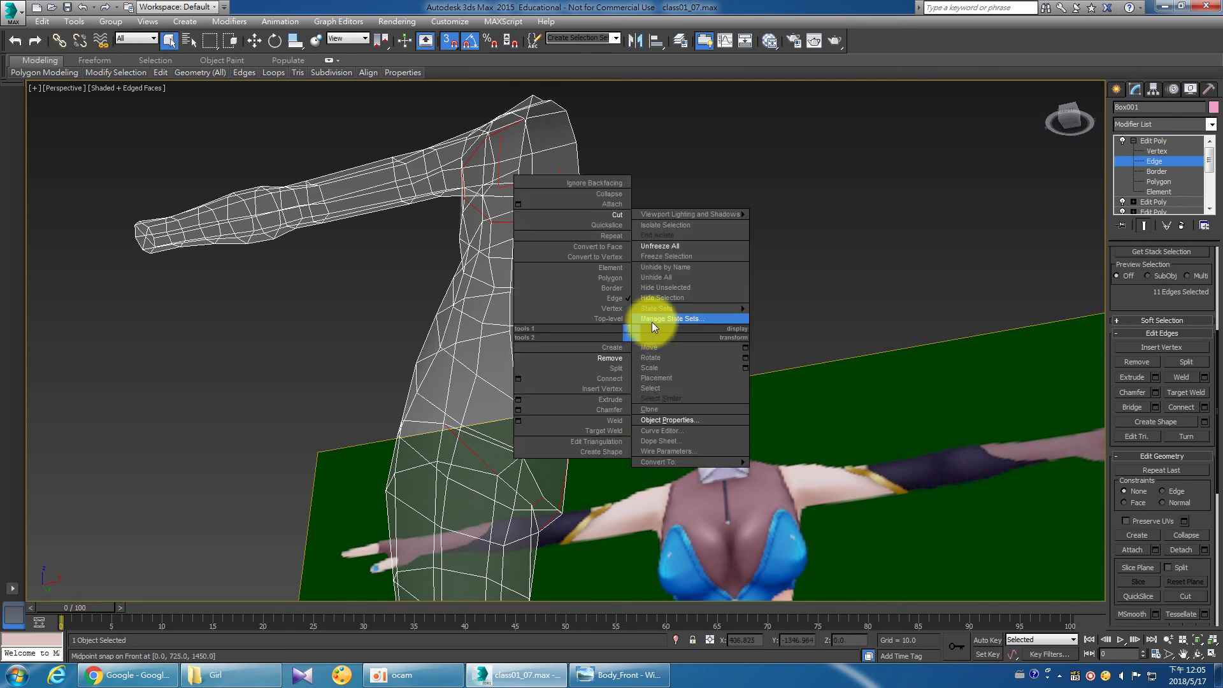
pyautogui.click(614, 216)
pyautogui.click(458, 346)
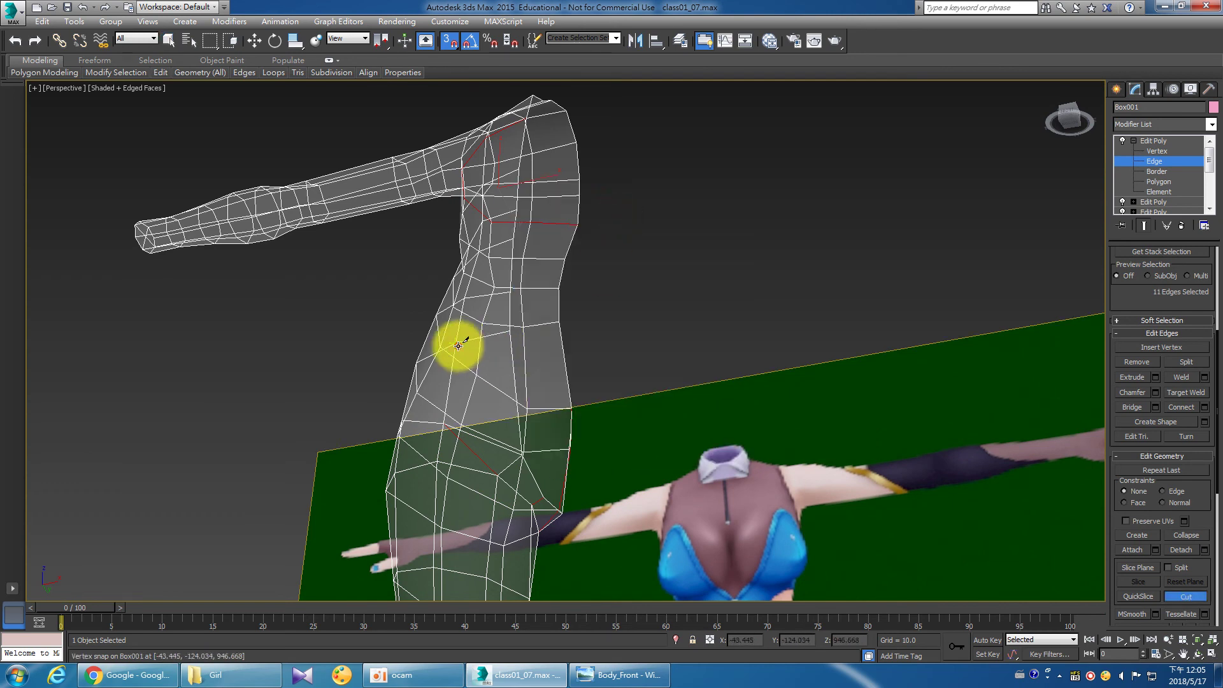
pyautogui.keyDown('alt'); pyautogui.moveTo(614, 386); pyautogui.dragTo(628, 401, button='middle'); pyautogui.keyUp('alt')
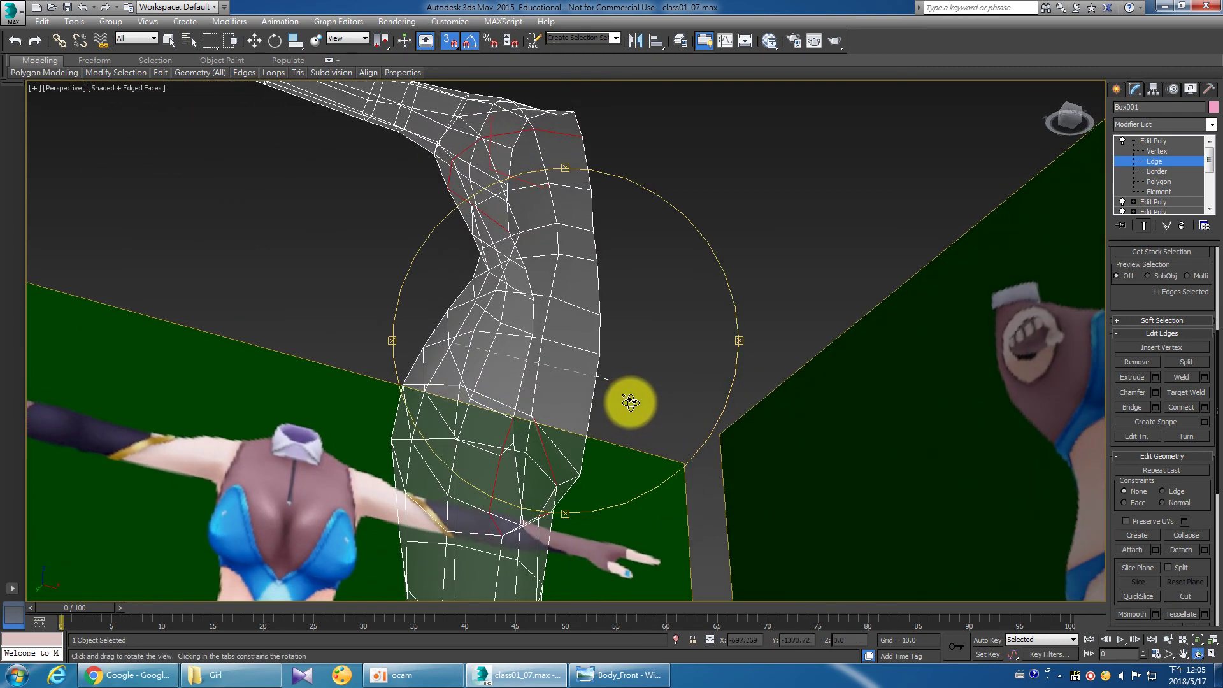
pyautogui.click(545, 342)
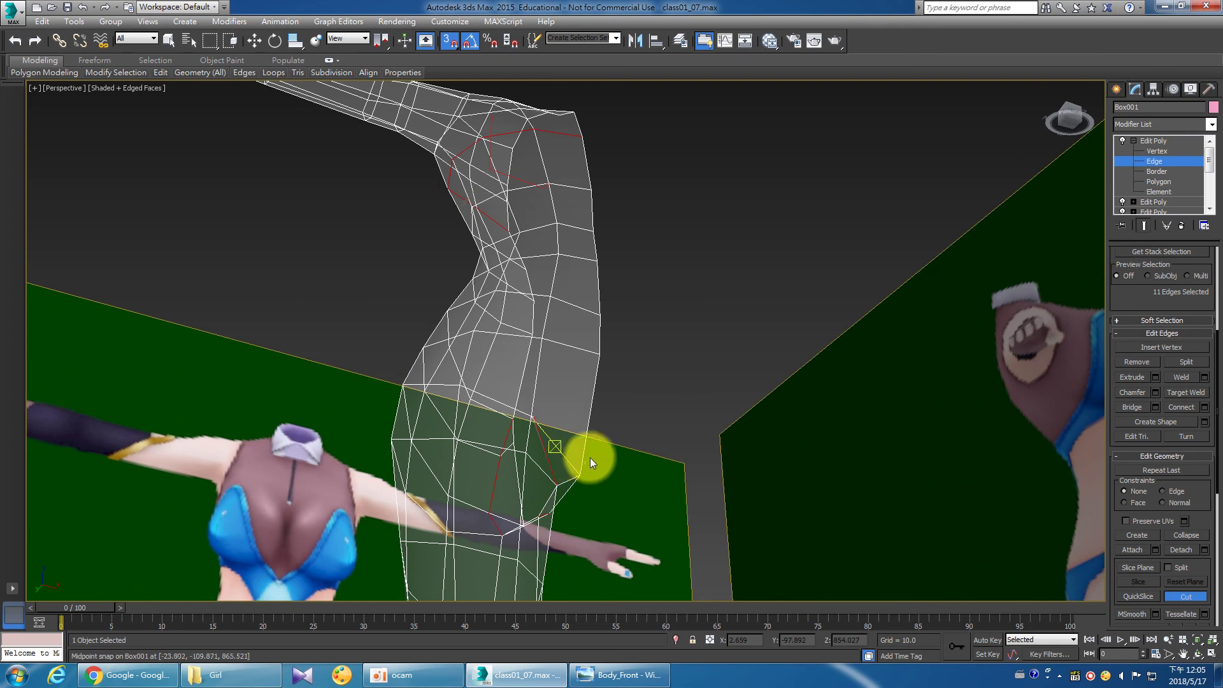
pyautogui.rightClick(661, 397)
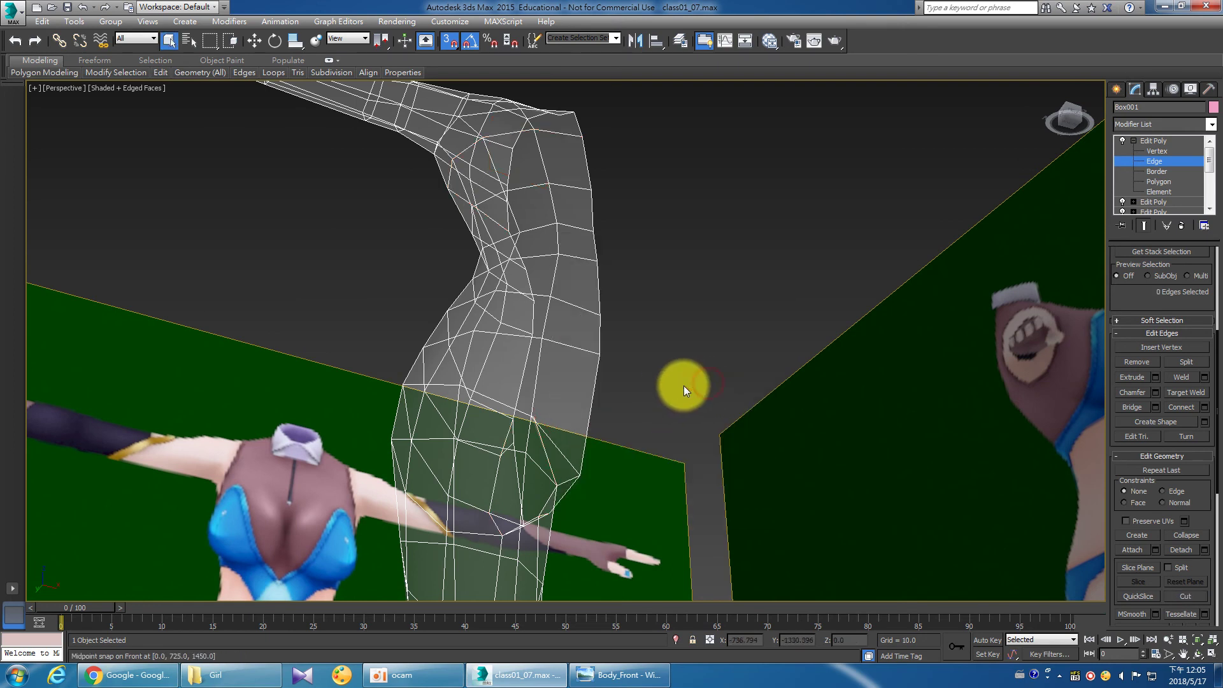
# Add a new Edit Poly modifier to the body and set it to Polygon level.
pyautogui.press('2')
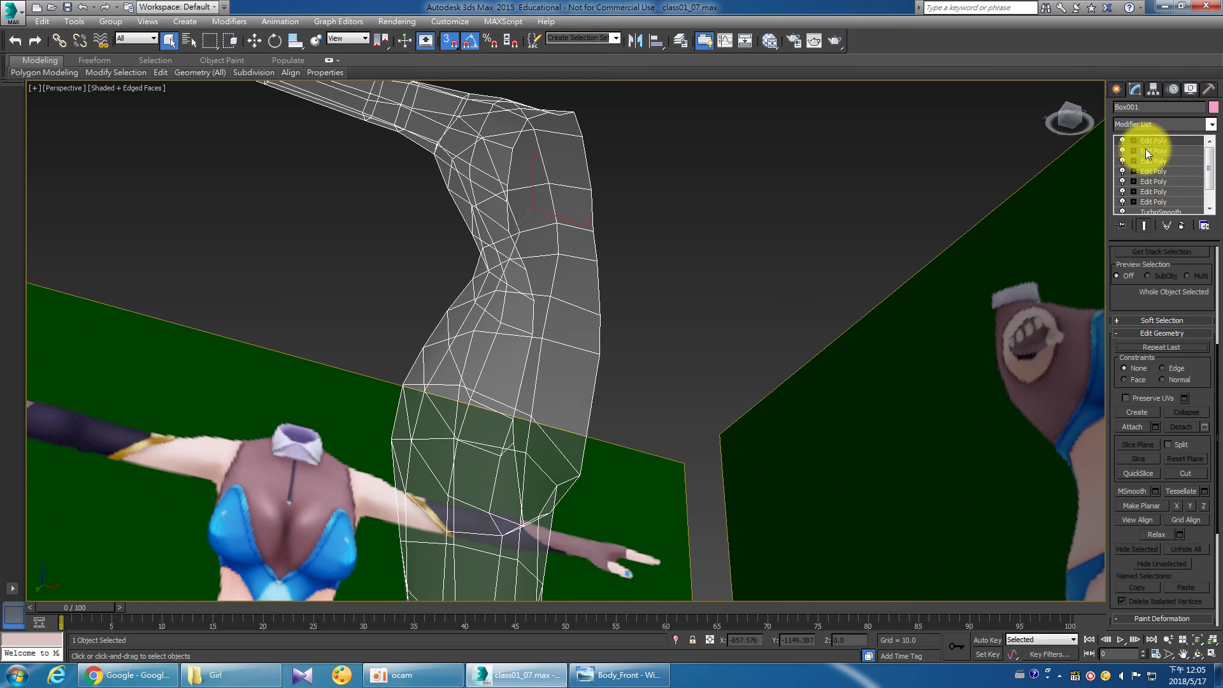
pyautogui.click(1180, 226)
pyautogui.click(1166, 125)
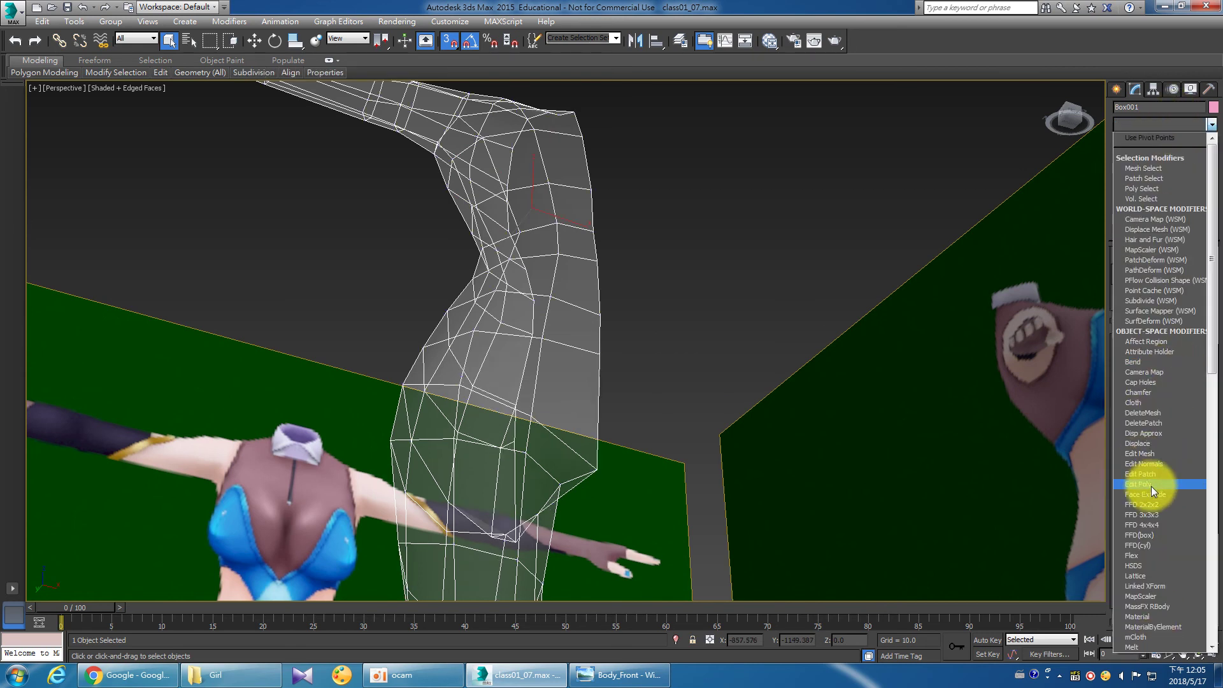
pyautogui.click(1152, 484)
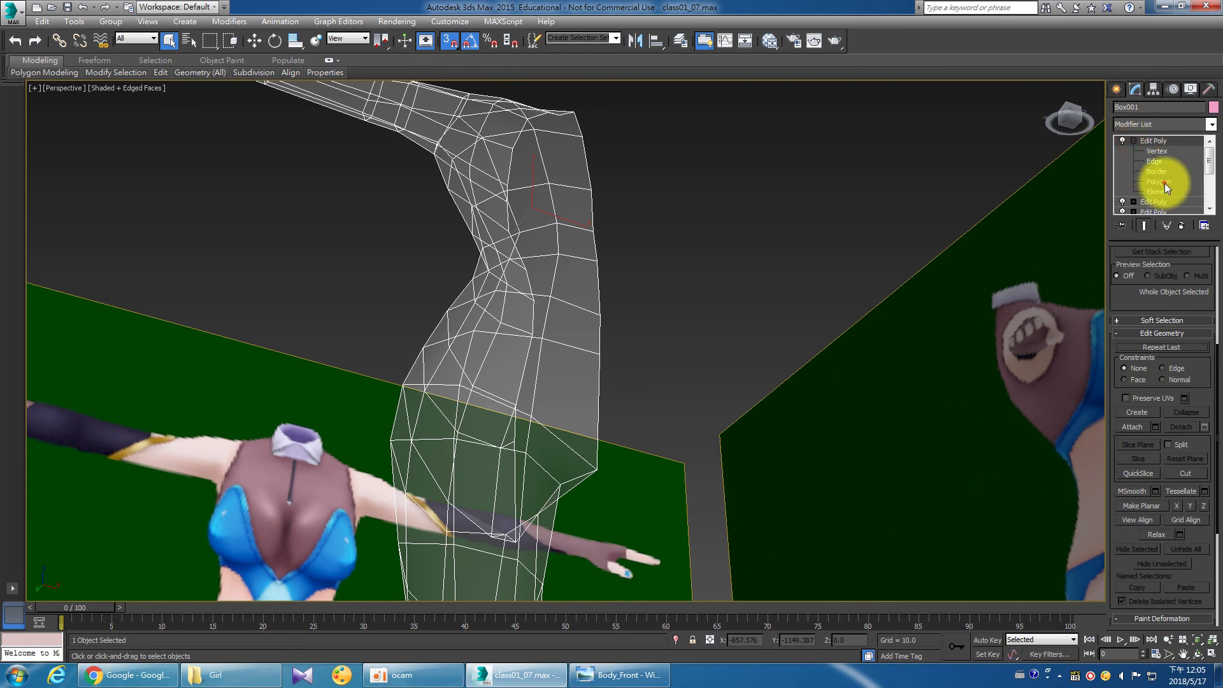
pyautogui.click(1165, 186)
pyautogui.moveTo(849, 391)
pyautogui.keyDown('alt'); pyautogui.mouseDown(button='middle')
pyautogui.moveTo(445, 410)
pyautogui.moveTo(470, 410)
pyautogui.mouseUp(button='middle'); pyautogui.keyUp('alt')
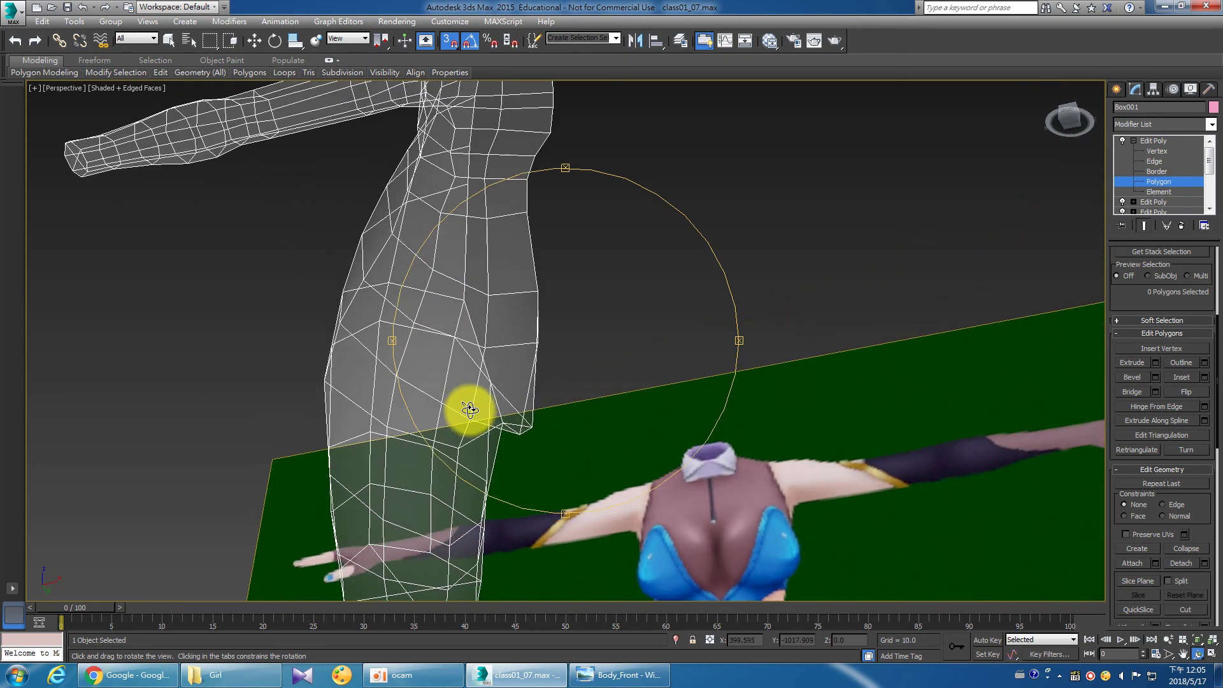
pyautogui.moveTo(467, 297)
pyautogui.keyDown('alt'); pyautogui.mouseDown(button='middle')
pyautogui.moveTo(491, 358)
pyautogui.moveTo(456, 369)
pyautogui.moveTo(486, 363)
pyautogui.mouseUp(button='middle'); pyautogui.keyUp('alt')
# Reopen class01_07.max from Recent Documents without saving, and select the body mesh.
pyautogui.click(13, 12)
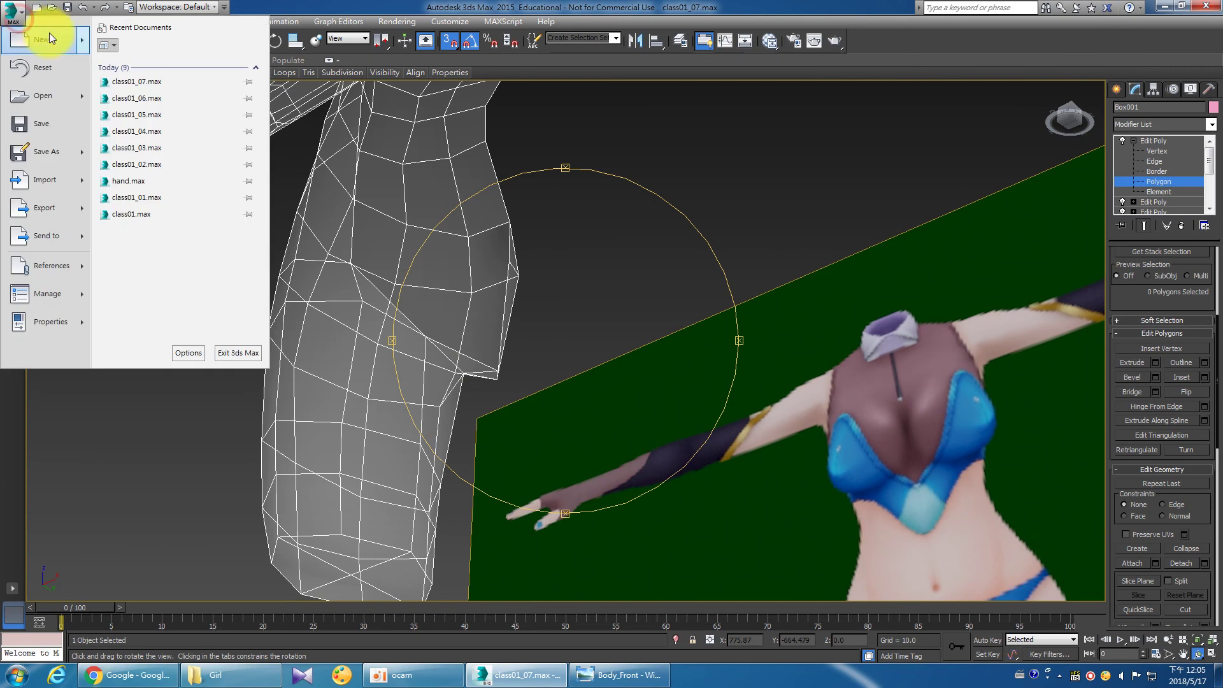
pyautogui.click(172, 99)
pyautogui.click(621, 355)
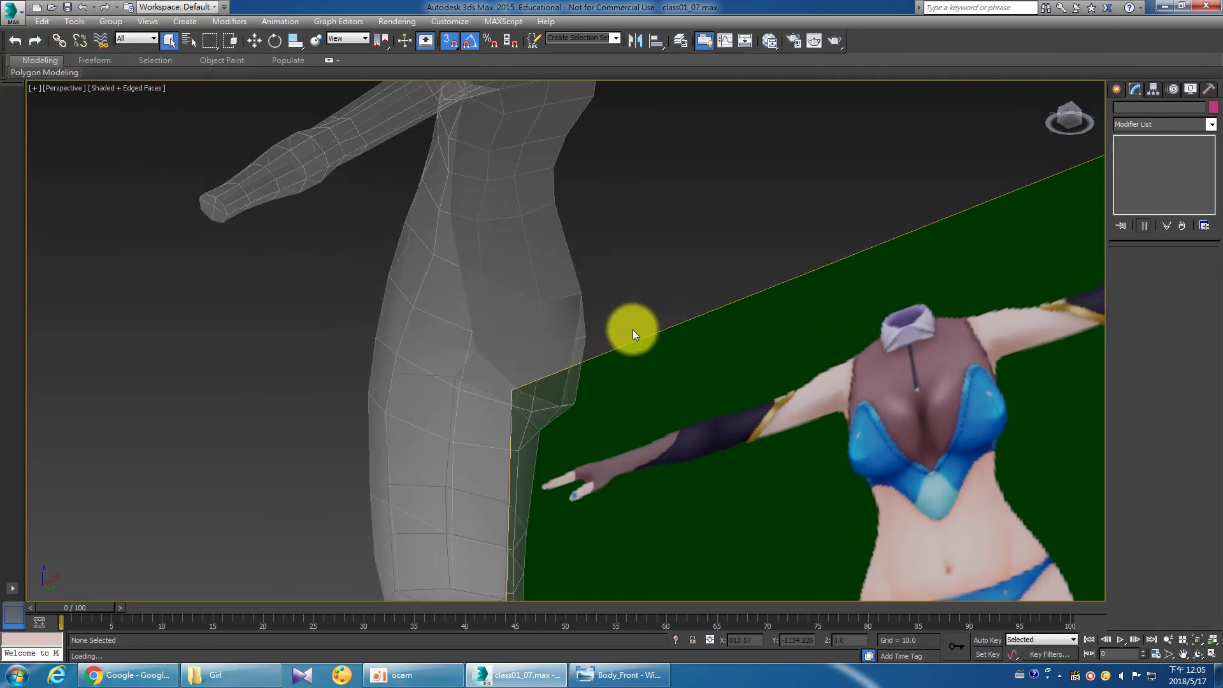
pyautogui.click(546, 306)
pyautogui.moveTo(600, 314)
pyautogui.keyDown('alt'); pyautogui.mouseDown(button='middle')
pyautogui.moveTo(560, 306)
pyautogui.moveTo(576, 301)
pyautogui.moveTo(569, 288)
pyautogui.moveTo(546, 331)
pyautogui.moveTo(568, 334)
pyautogui.mouseUp(button='middle'); pyautogui.keyUp('alt')
# Add another Edit Poly modifier to Box001 at Polygon level.
pyautogui.rightClick(599, 310)
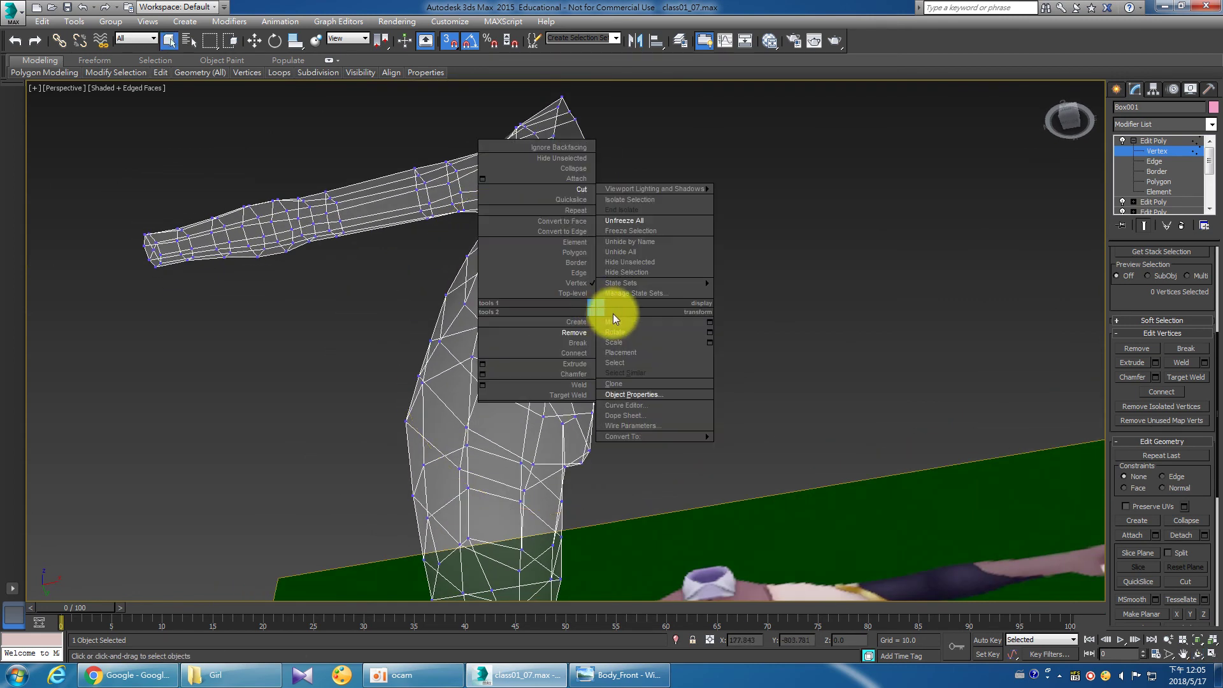
pyautogui.click(576, 190)
pyautogui.click(1157, 183)
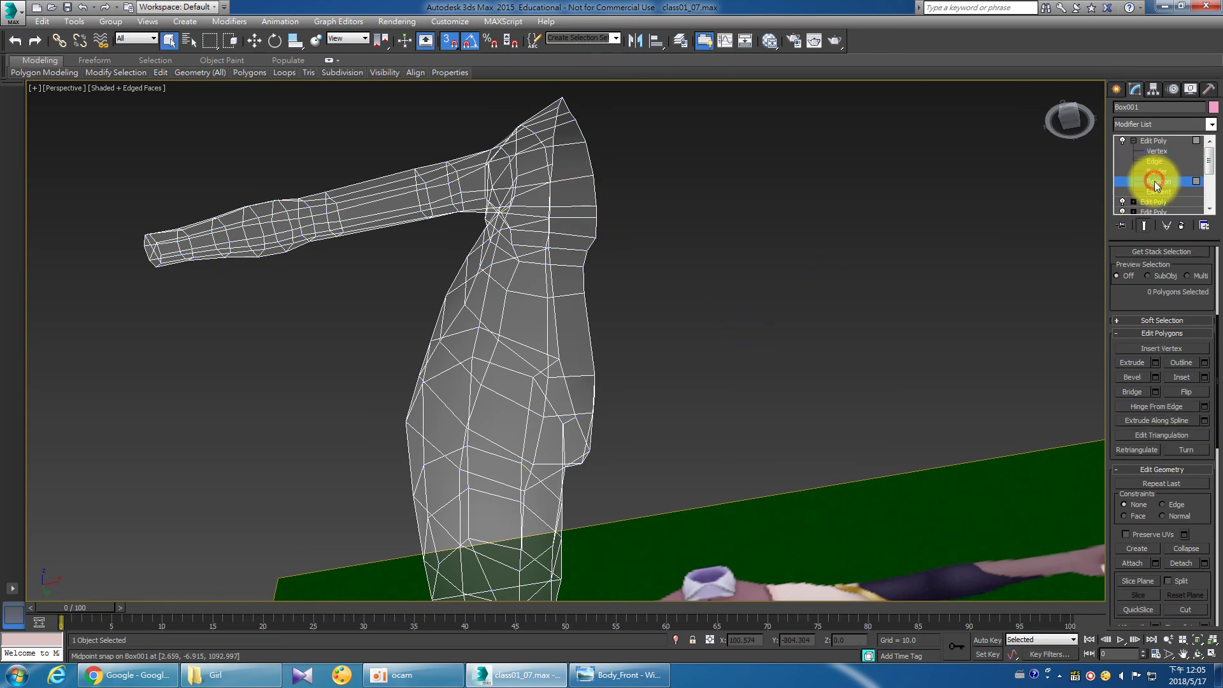
pyautogui.click(1155, 143)
pyautogui.click(1144, 125)
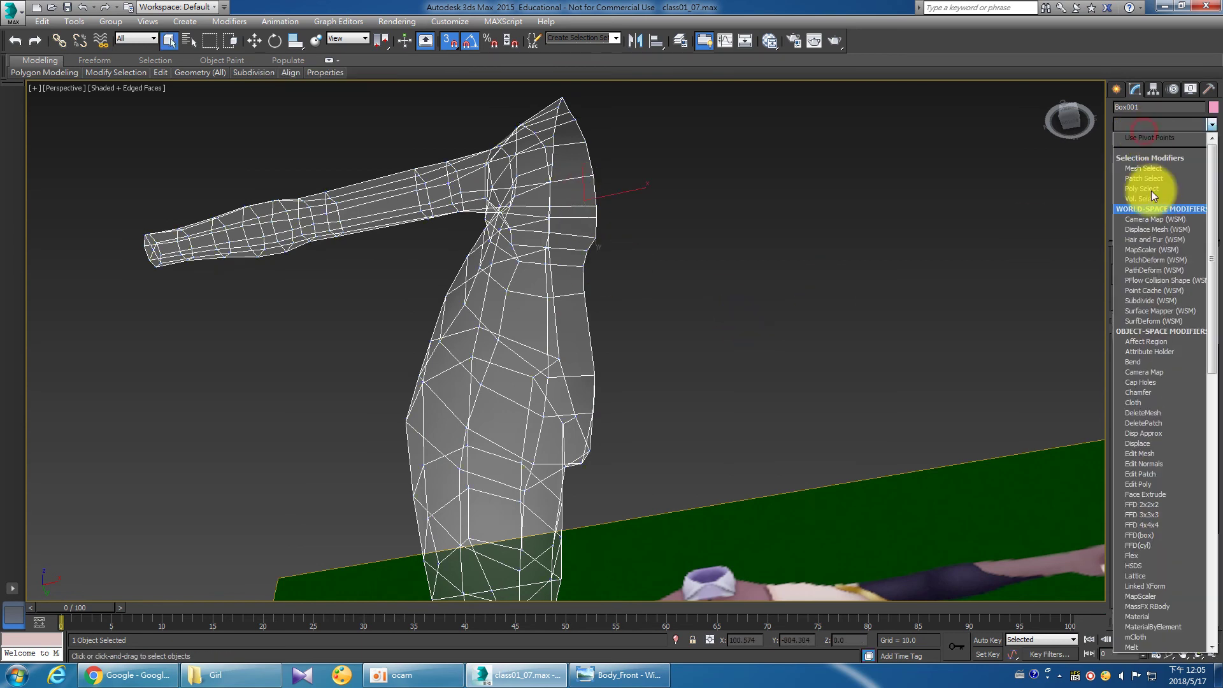
pyautogui.click(1150, 486)
pyautogui.click(1132, 140)
pyautogui.click(1156, 182)
# Cut a new edge across the hip using the quad-menu Cut tool.
pyautogui.rightClick(871, 340)
pyautogui.click(845, 219)
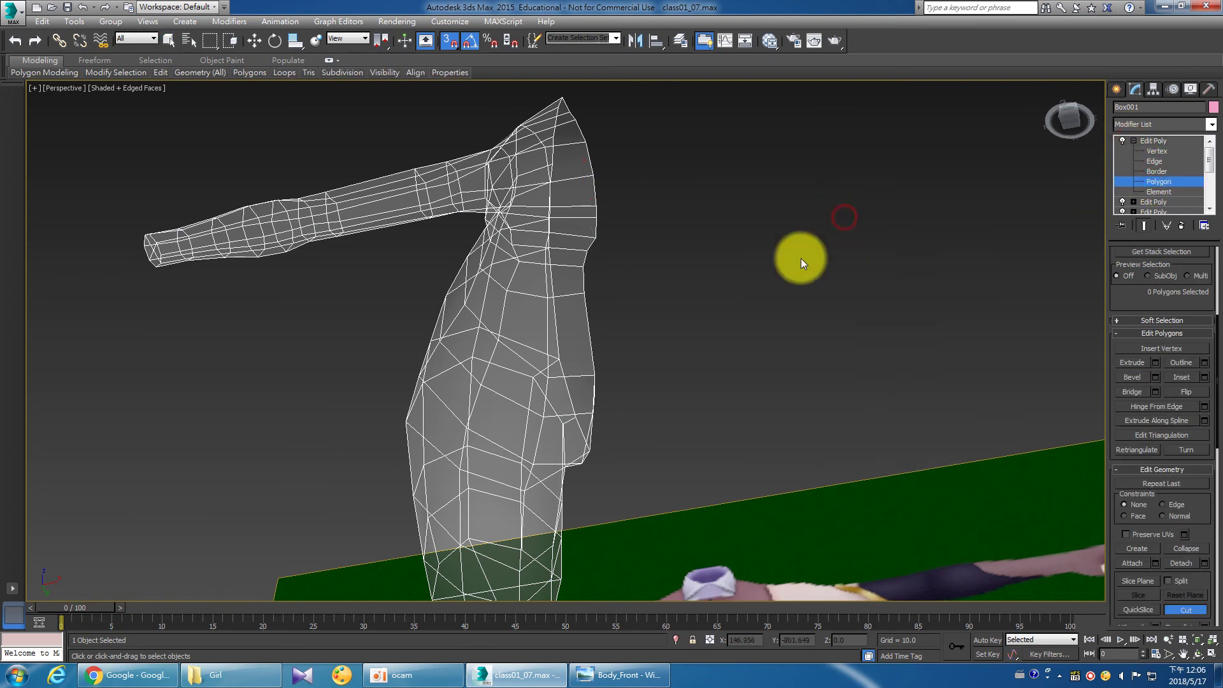
pyautogui.moveTo(491, 360); pyautogui.dragTo(417, 368, button='middle')
pyautogui.hotkey('ctrl', 'r')
pyautogui.moveTo(568, 424)
pyautogui.mouseDown()
pyautogui.moveTo(597, 420)
pyautogui.moveTo(595, 450)
pyautogui.mouseUp()
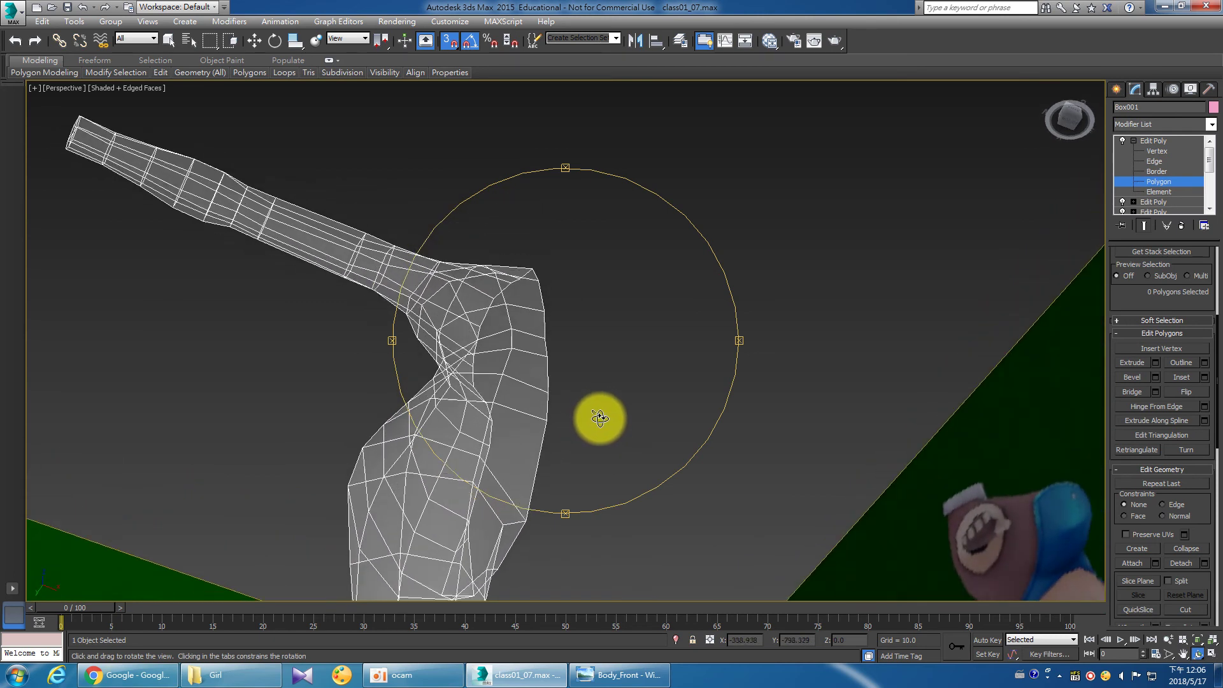
pyautogui.hotkey('alt', 'c')
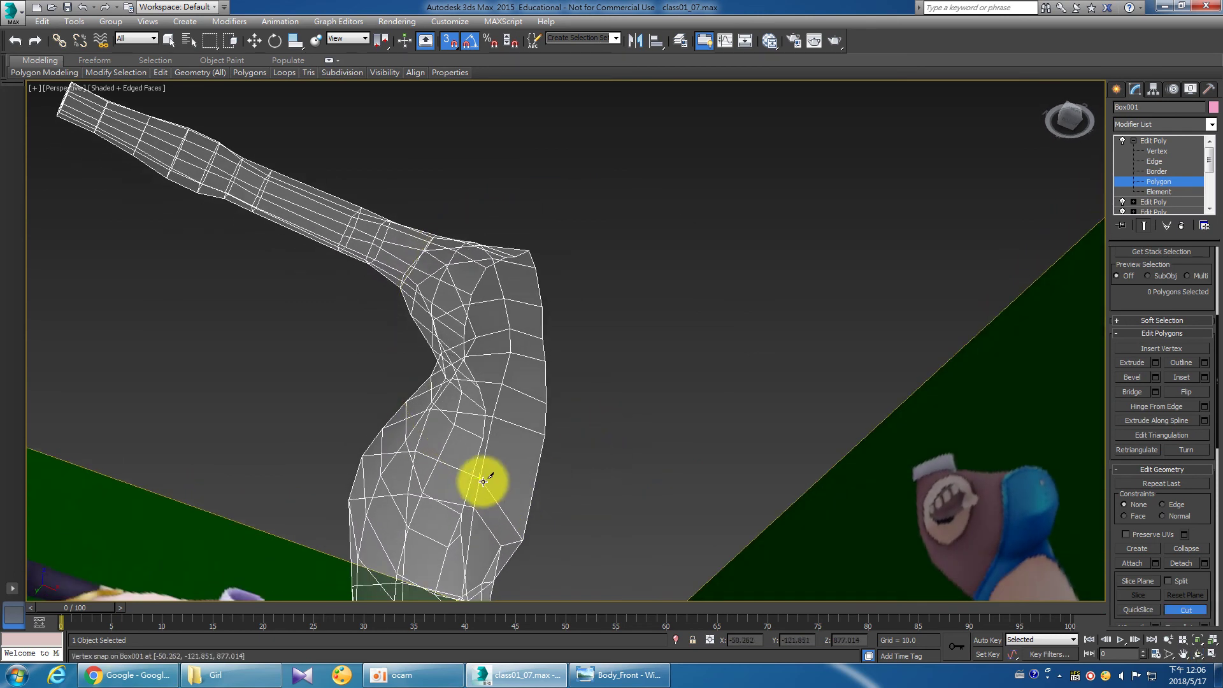
pyautogui.click(482, 481)
pyautogui.click(503, 545)
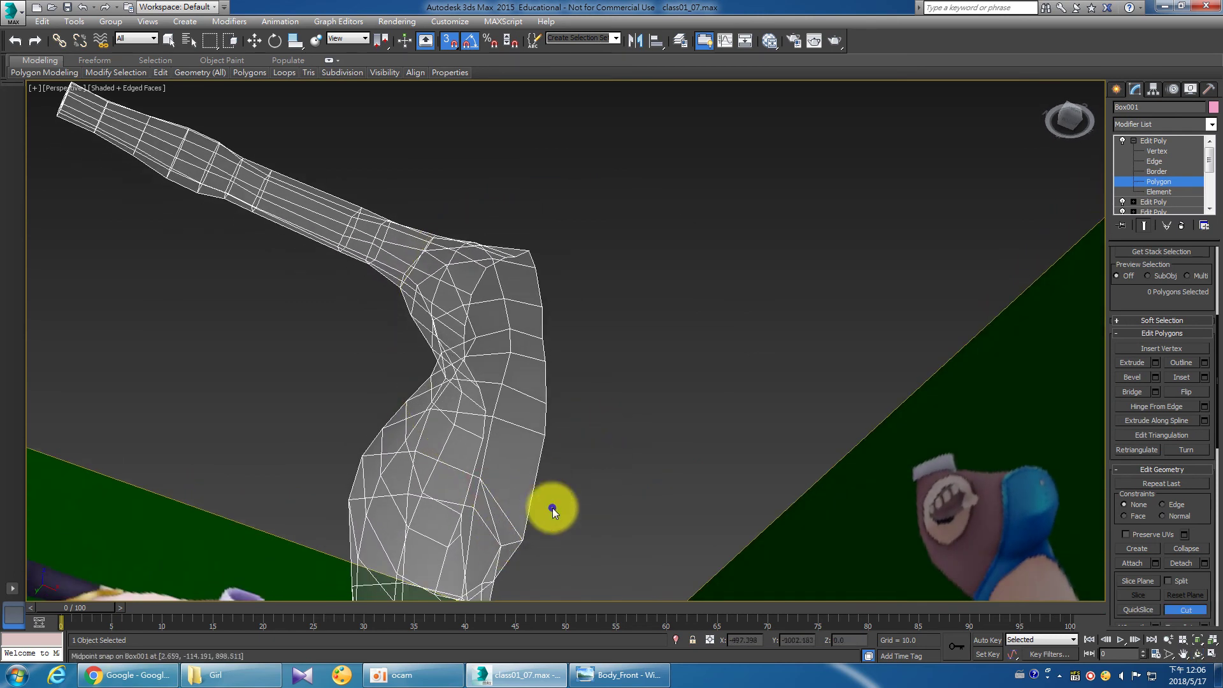
pyautogui.press('r')
# Start another quad-menu cut on the hip edge.
pyautogui.moveTo(518, 497)
pyautogui.keyDown('alt'); pyautogui.mouseDown(button='middle')
pyautogui.moveTo(532, 495)
pyautogui.moveTo(527, 481)
pyautogui.moveTo(450, 507)
pyautogui.moveTo(538, 499)
pyautogui.moveTo(554, 519)
pyautogui.moveTo(565, 513)
pyautogui.moveTo(537, 503)
pyautogui.moveTo(557, 484)
pyautogui.mouseUp(button='middle'); pyautogui.keyUp('alt')
pyautogui.rightClick(544, 510)
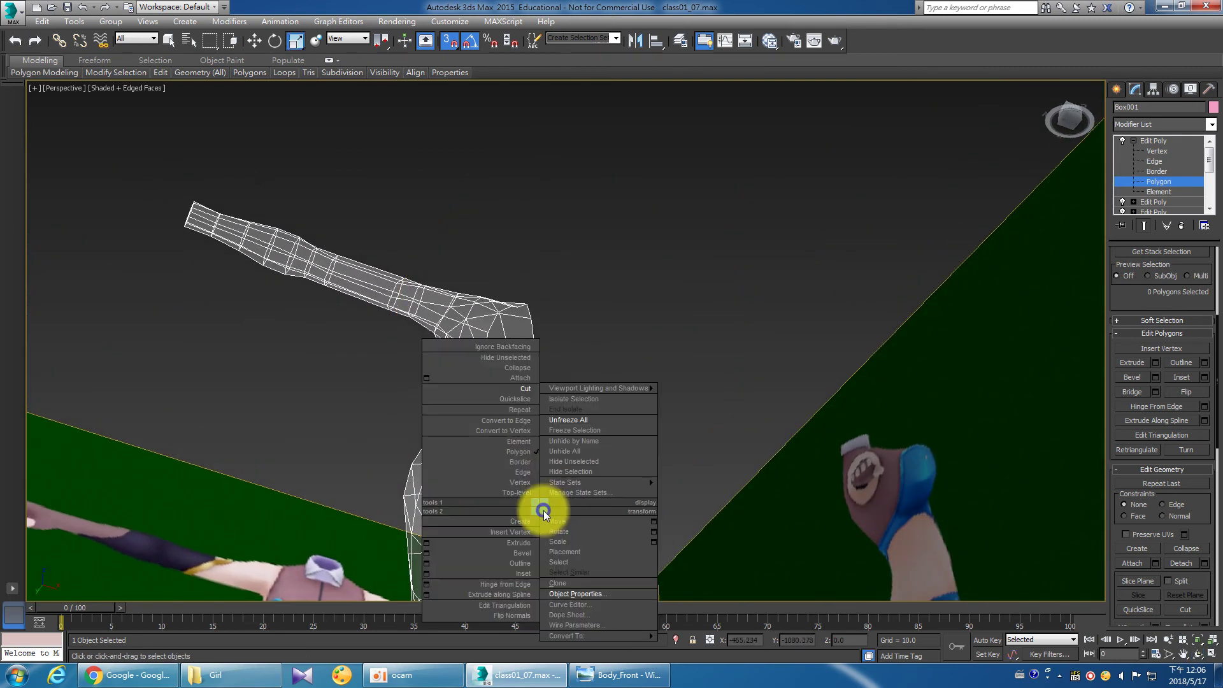
pyautogui.click(518, 388)
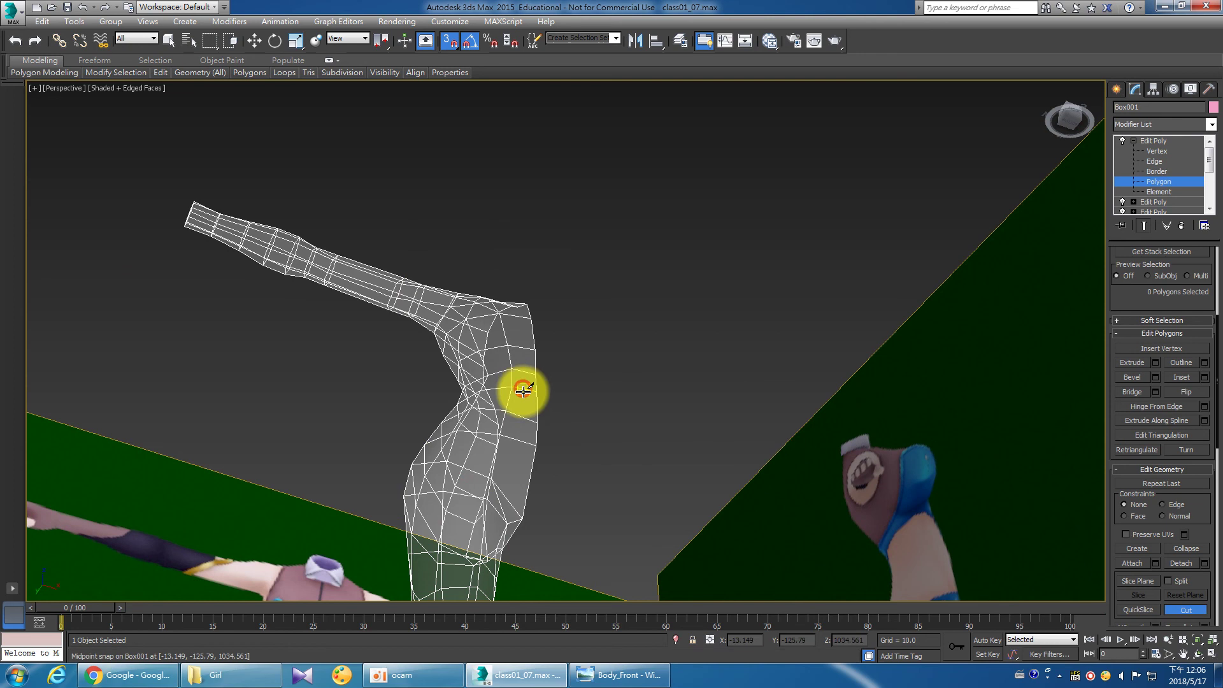
pyautogui.click(500, 440)
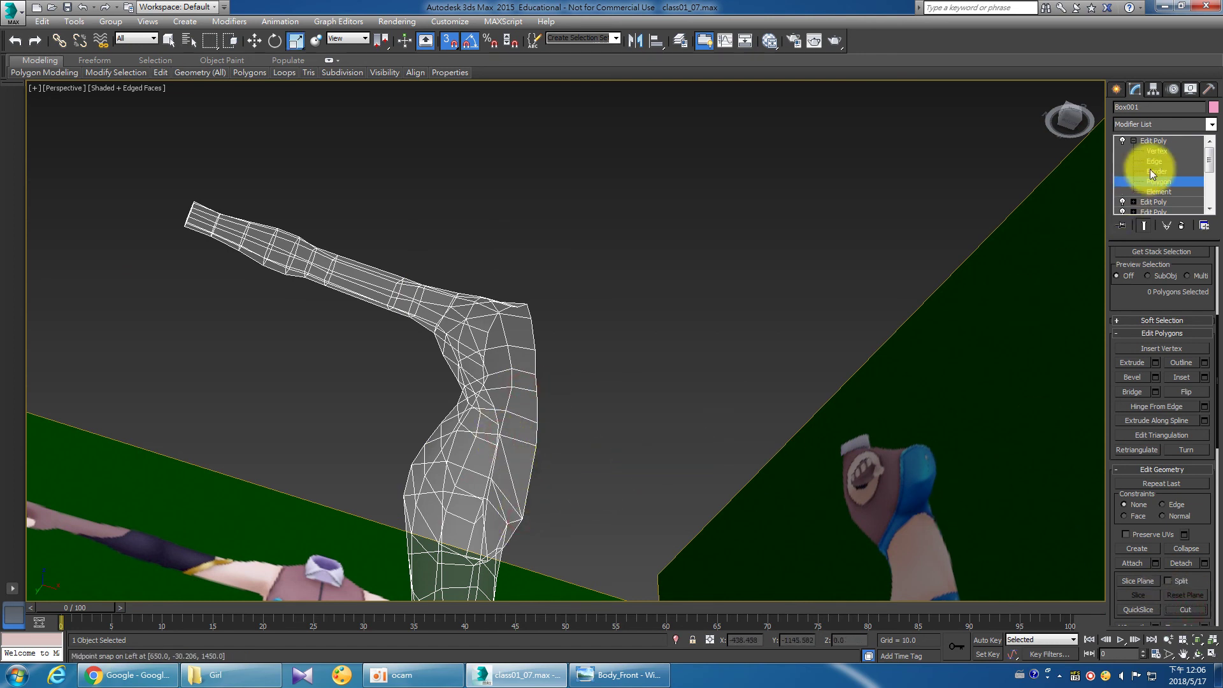
pyautogui.hotkey('ctrl', 'r')
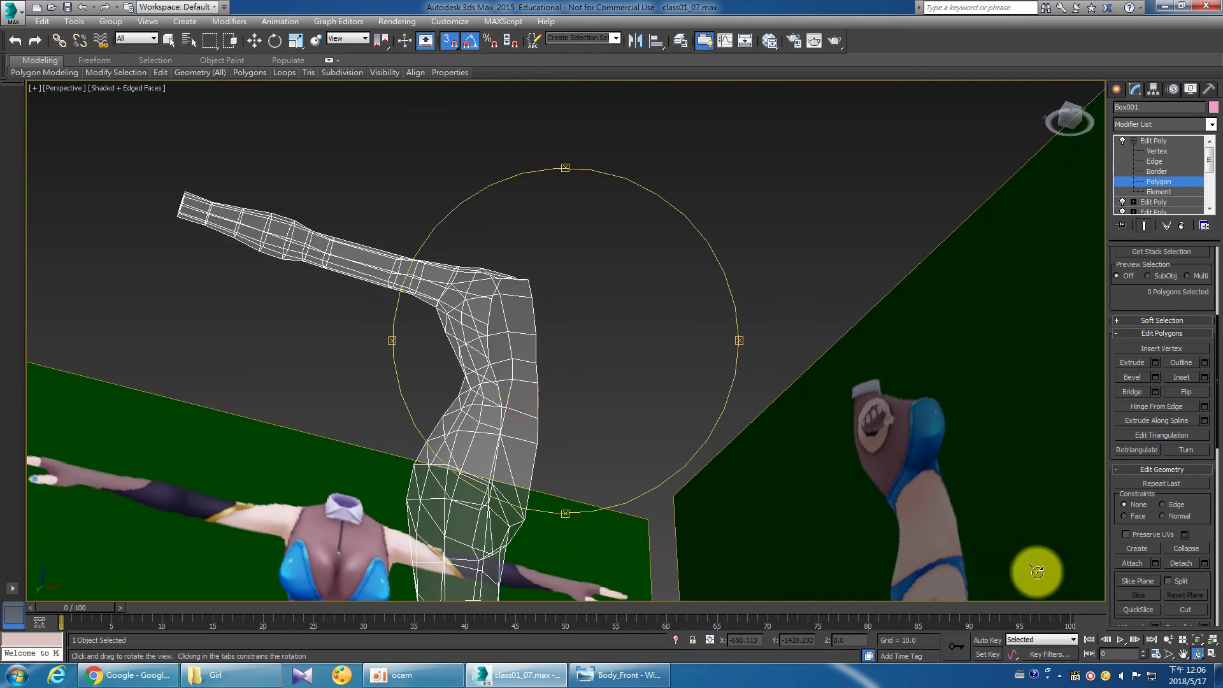
# Check all four viewports, then maximize Perspective and orbit to the character's front.
pyautogui.click(1210, 654)
pyautogui.scroll(-5, 847, 271)
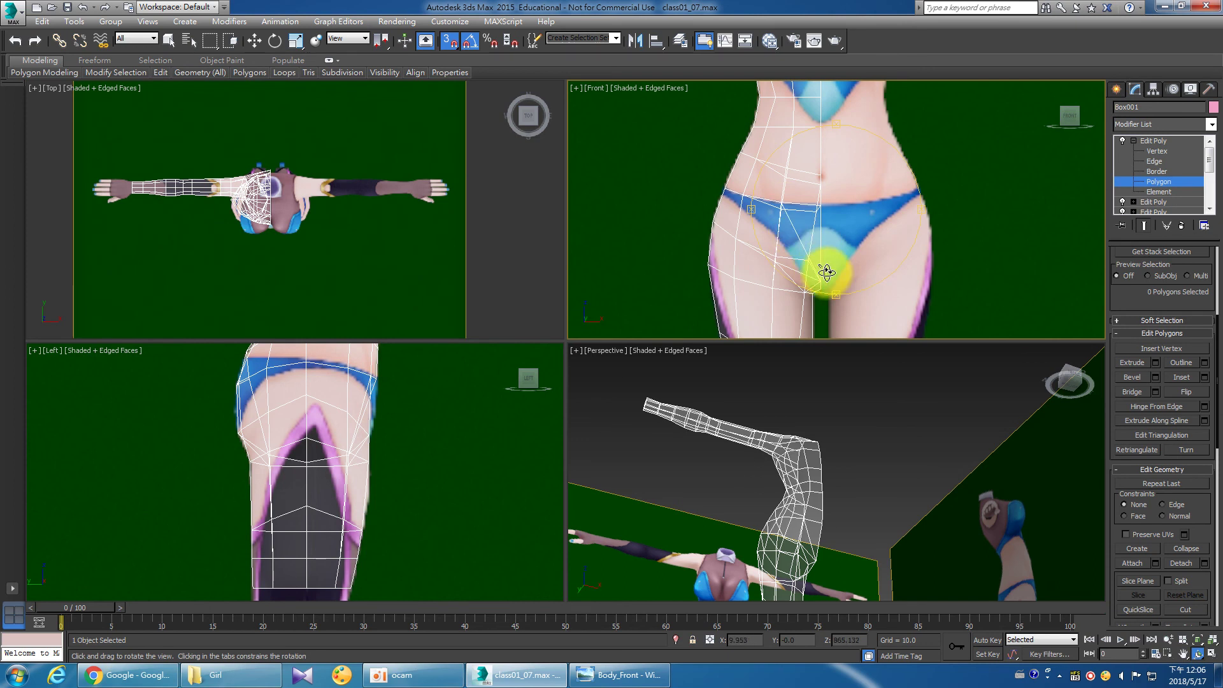
pyautogui.click(902, 503)
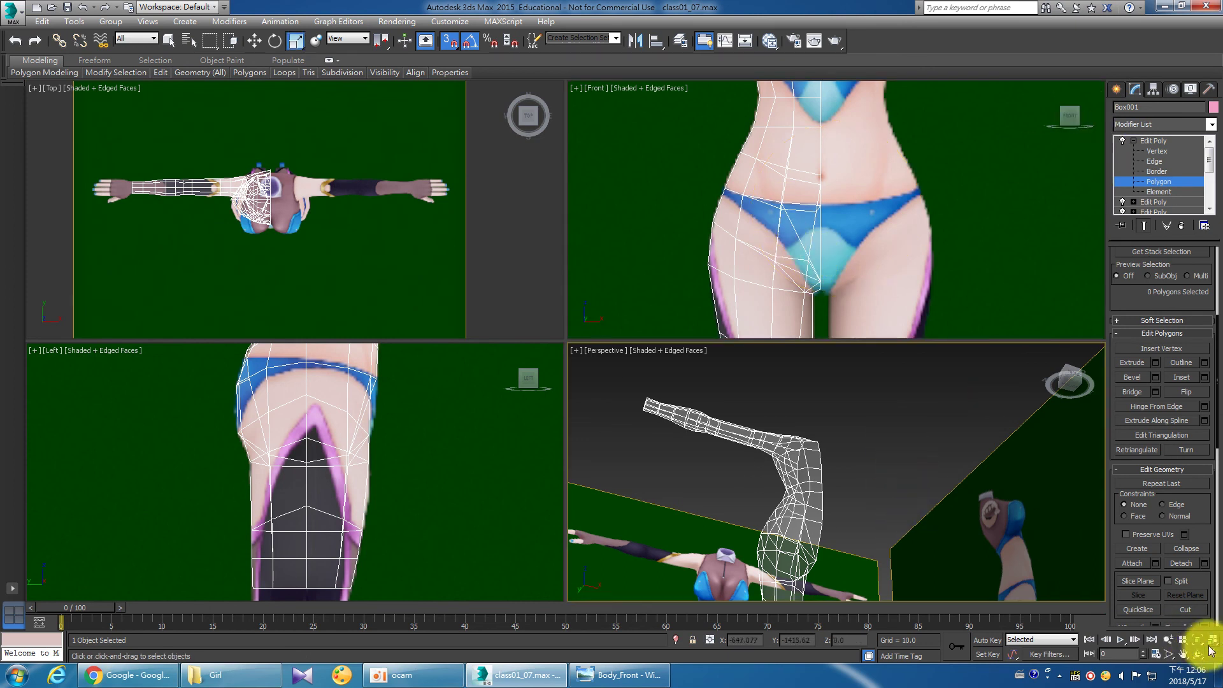
pyautogui.hotkey('alt', 'w')
pyautogui.click(1197, 654)
pyautogui.moveTo(682, 400); pyautogui.dragTo(587, 405)
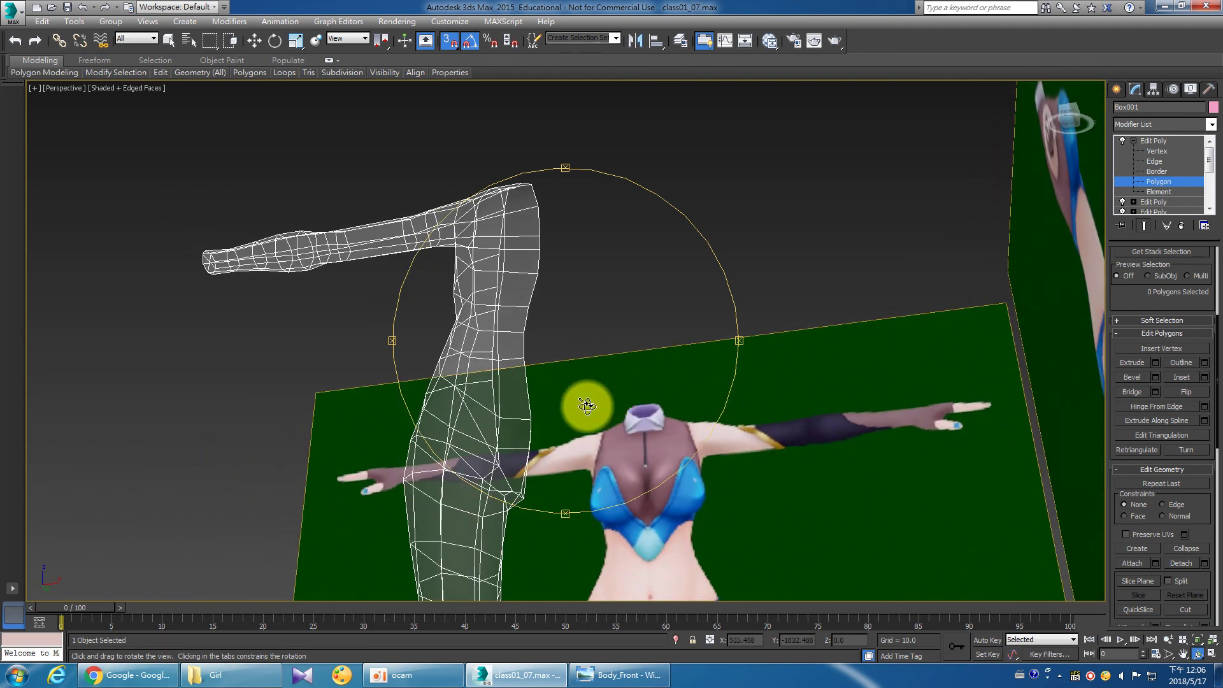
# Select an unwanted edge on the hip and remove it.
pyautogui.rightClick(482, 452)
pyautogui.click(480, 456)
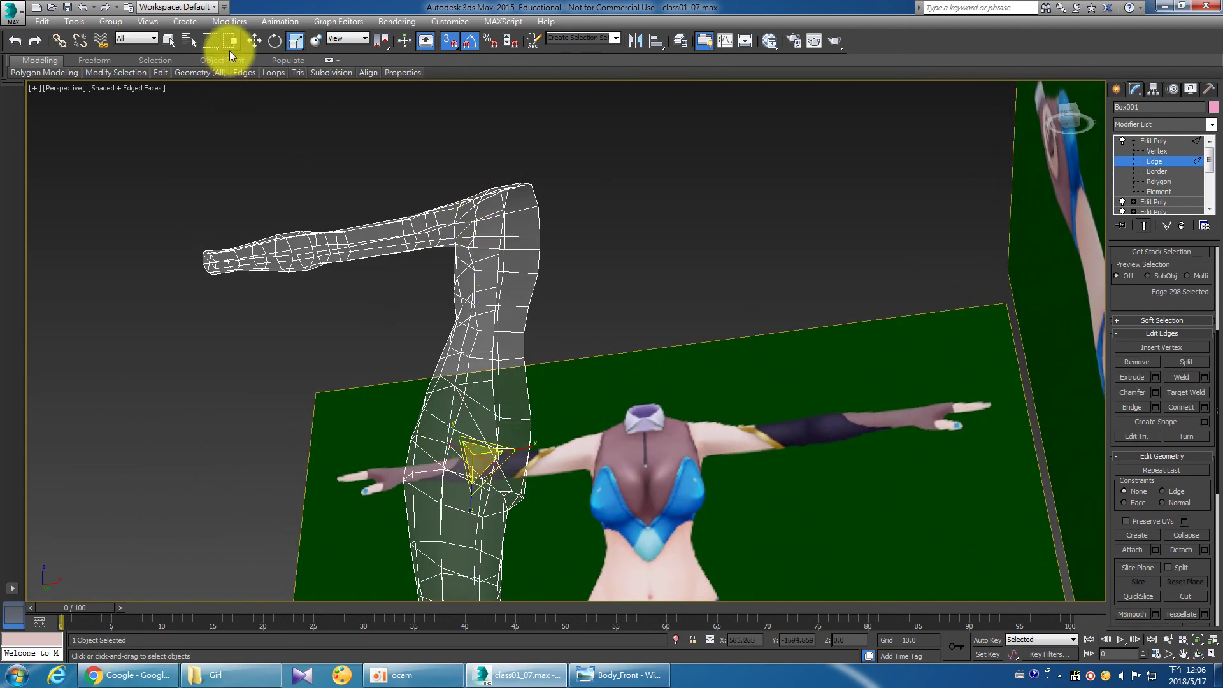
pyautogui.click(174, 40)
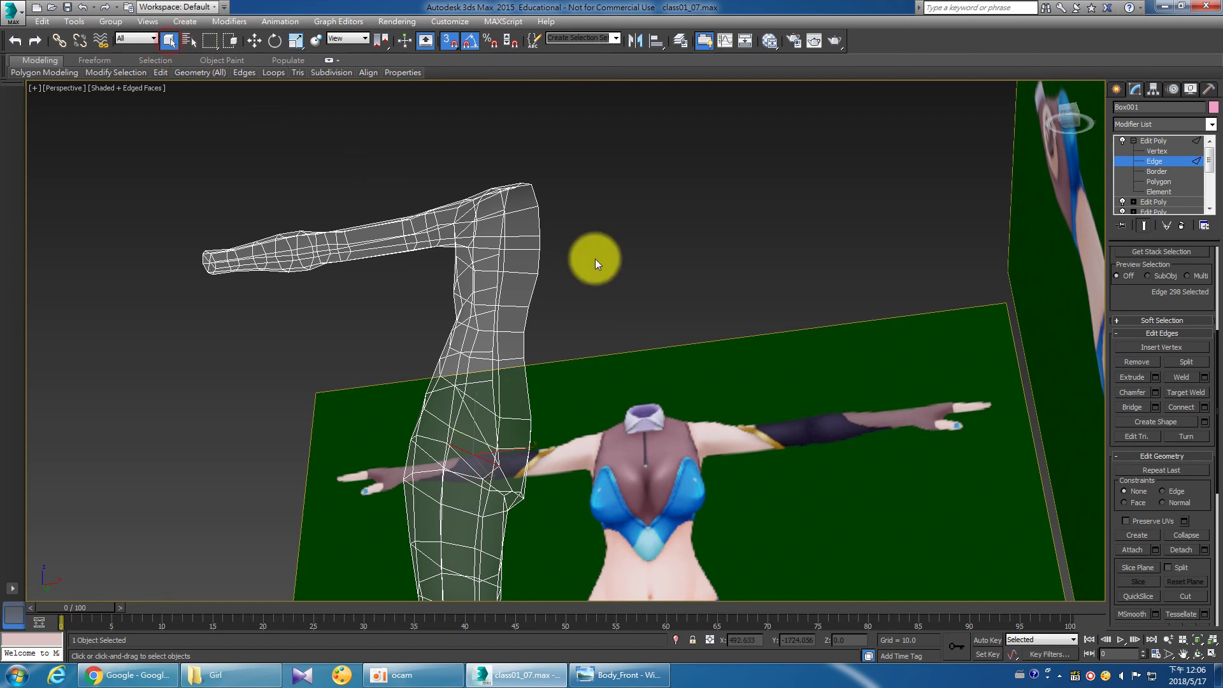
pyautogui.rightClick(480, 457)
pyautogui.click(460, 484)
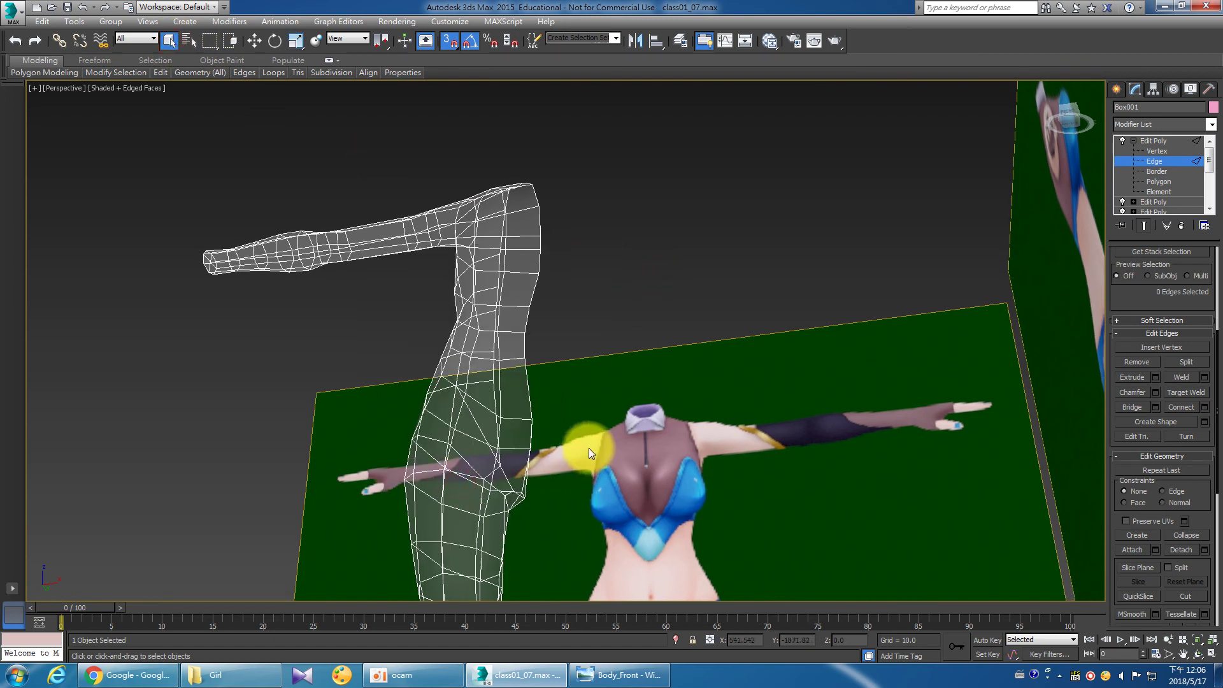
# Orbit around the body and reactivate Cut in Polygon mode.
pyautogui.keyDown('alt'); pyautogui.moveTo(589, 448); pyautogui.dragTo(619, 461, button='middle'); pyautogui.keyUp('alt')
pyautogui.moveTo(620, 462)
pyautogui.mouseDown()
pyautogui.moveTo(650, 478)
pyautogui.moveTo(675, 470)
pyautogui.moveTo(636, 464)
pyautogui.mouseUp()
pyautogui.moveTo(554, 517)
pyautogui.mouseDown()
pyautogui.moveTo(554, 503)
pyautogui.moveTo(499, 500)
pyautogui.moveTo(484, 451)
pyautogui.moveTo(478, 465)
pyautogui.moveTo(548, 487)
pyautogui.mouseUp()
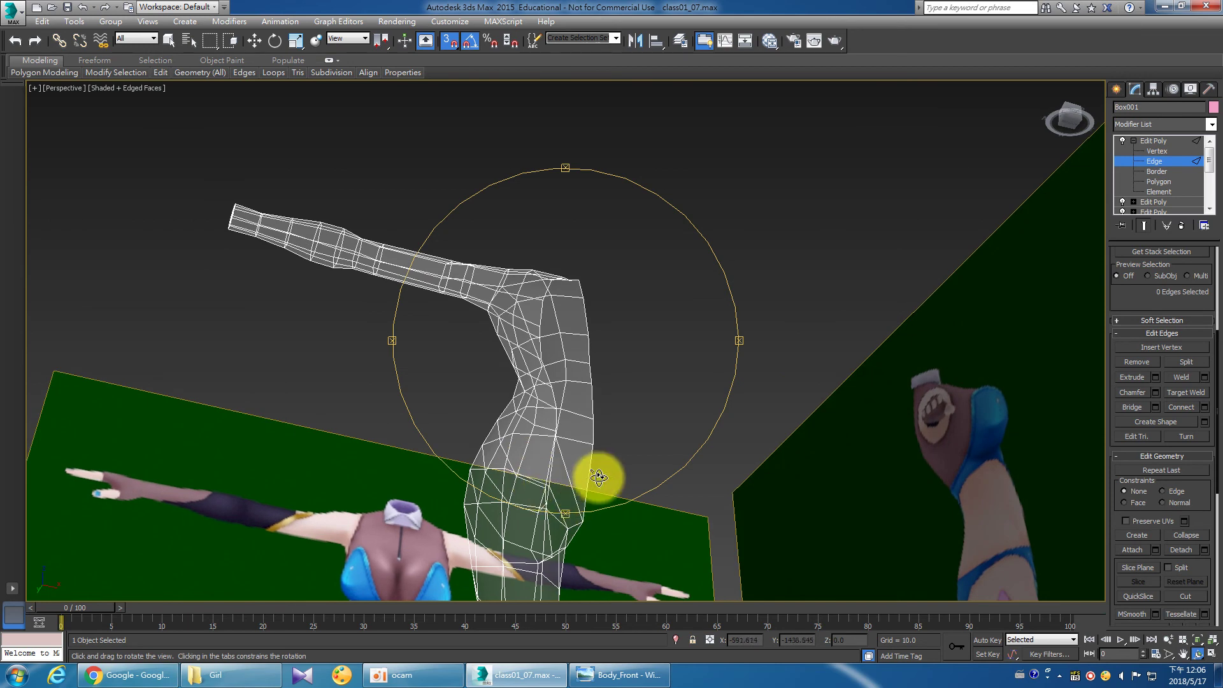
pyautogui.rightClick(575, 492)
pyautogui.rightClick(614, 462)
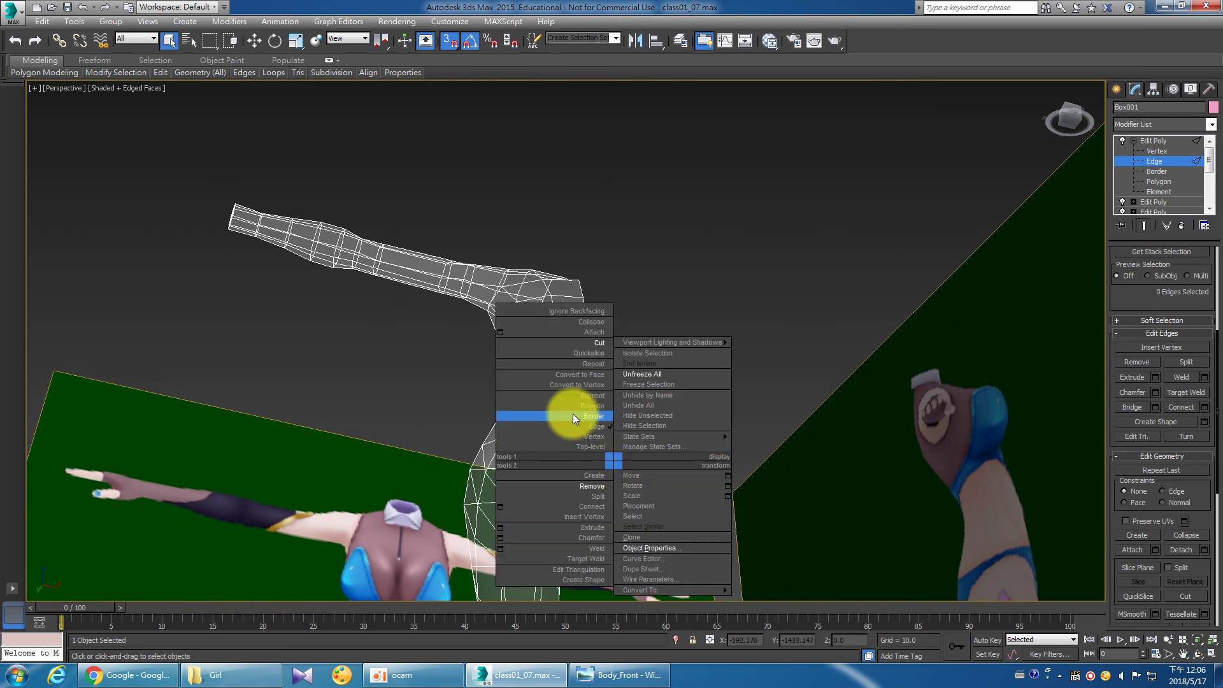
pyautogui.click(600, 342)
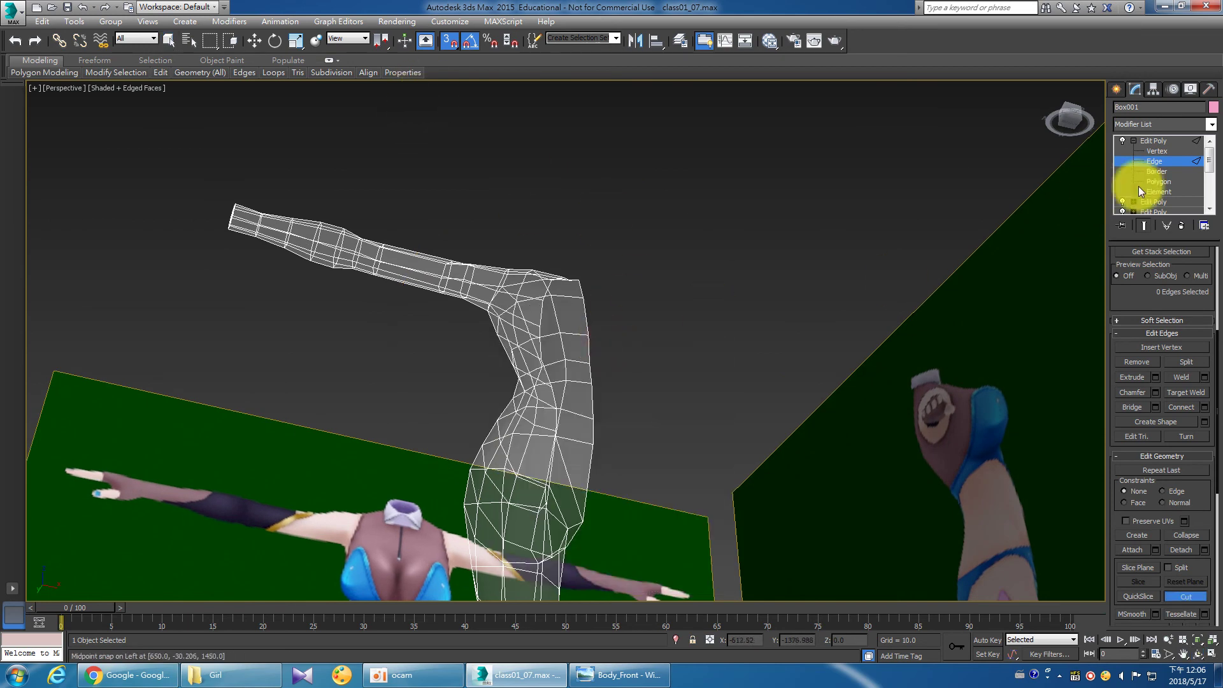
pyautogui.click(1155, 181)
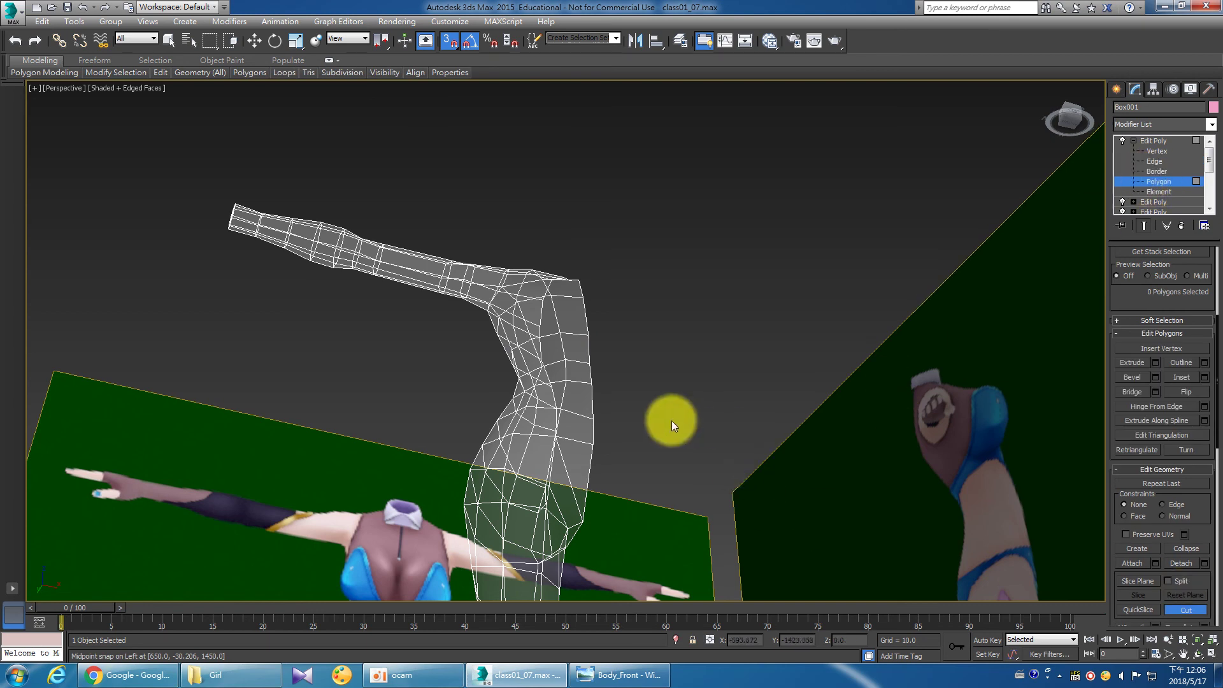
pyautogui.hotkey('ctrl', 'r')
pyautogui.moveTo(603, 459)
pyautogui.mouseDown()
pyautogui.moveTo(633, 463)
pyautogui.moveTo(606, 445)
pyautogui.moveTo(609, 460)
pyautogui.moveTo(622, 453)
pyautogui.moveTo(510, 429)
pyautogui.moveTo(739, 429)
pyautogui.moveTo(552, 415)
pyautogui.moveTo(546, 401)
pyautogui.moveTo(541, 428)
pyautogui.moveTo(552, 431)
pyautogui.moveTo(516, 422)
pyautogui.moveTo(524, 428)
pyautogui.mouseUp()
# Cut a new edge from a hip vertex to the opposite mesh edge on the hip side.
pyautogui.hotkey('alt', 'c')
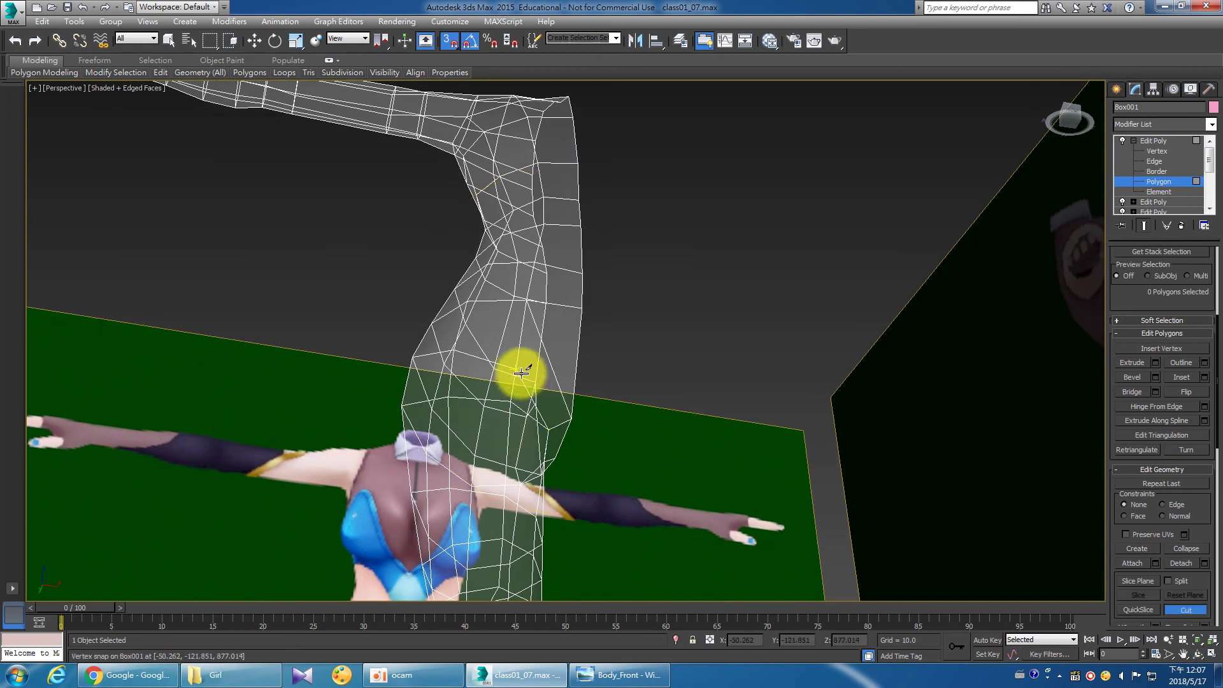
pyautogui.click(515, 370)
pyautogui.scroll(1, 597, 362)
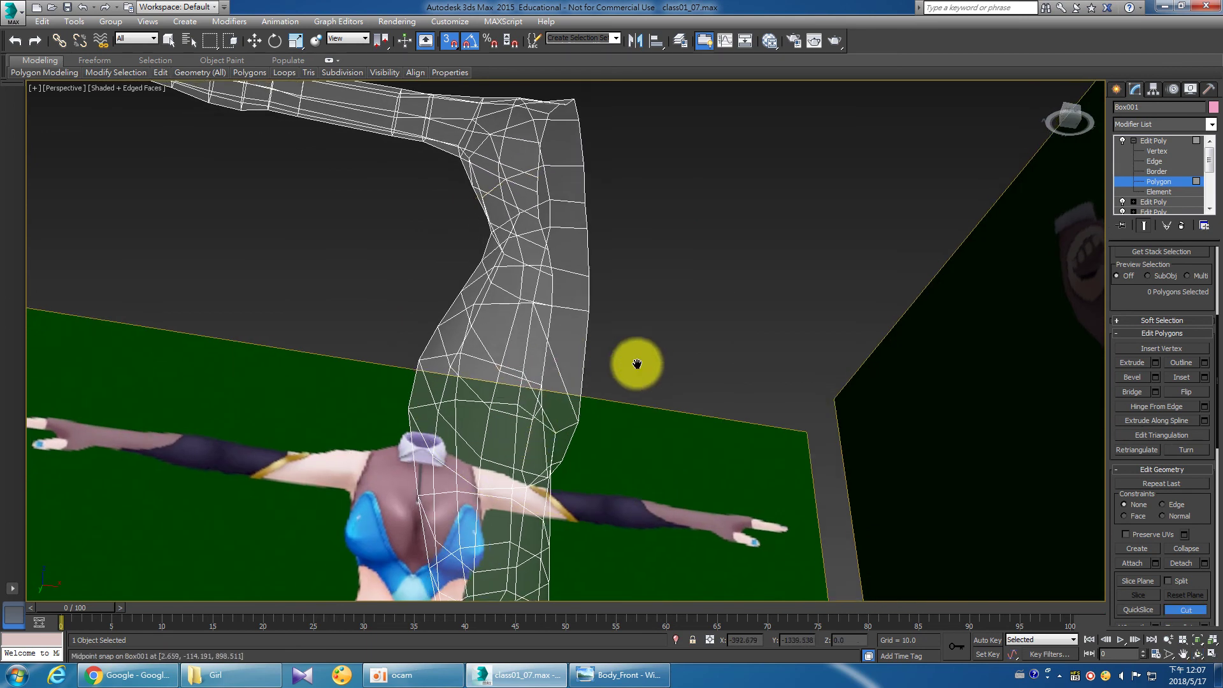
pyautogui.scroll(1, 633, 360)
pyautogui.scroll(1, 573, 374)
pyautogui.keyDown('alt'); pyautogui.moveTo(600, 403); pyautogui.dragTo(606, 445, button='middle'); pyautogui.keyUp('alt')
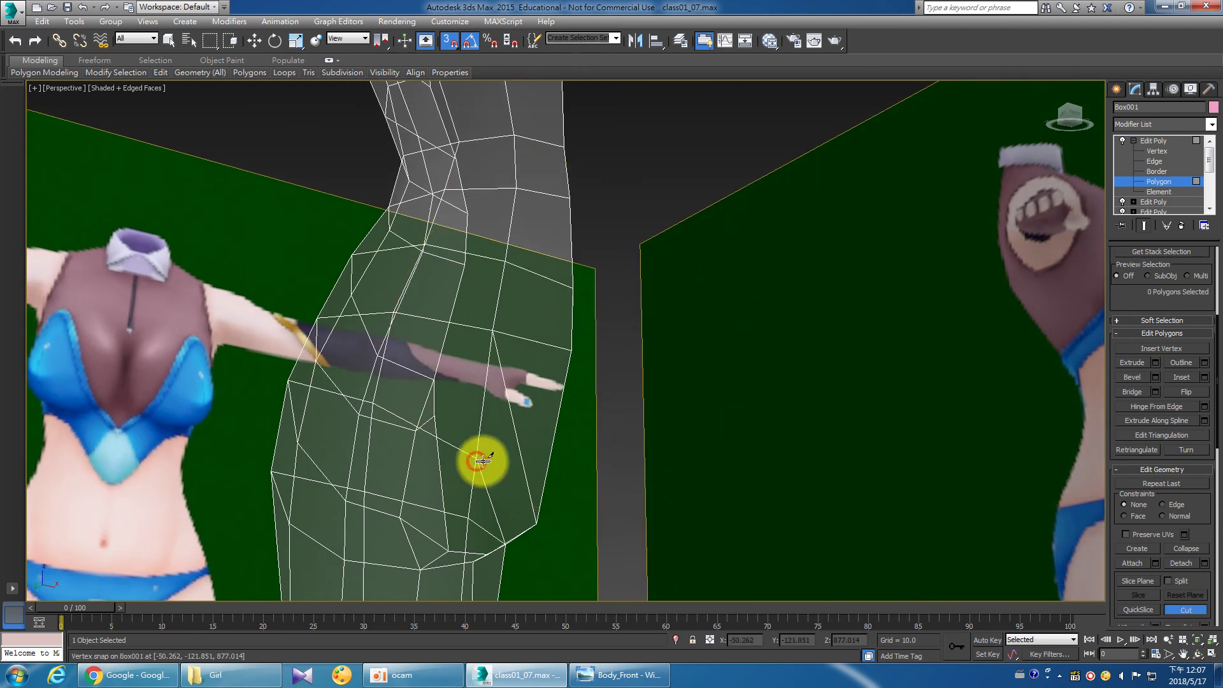
pyautogui.click(478, 459)
pyautogui.click(556, 435)
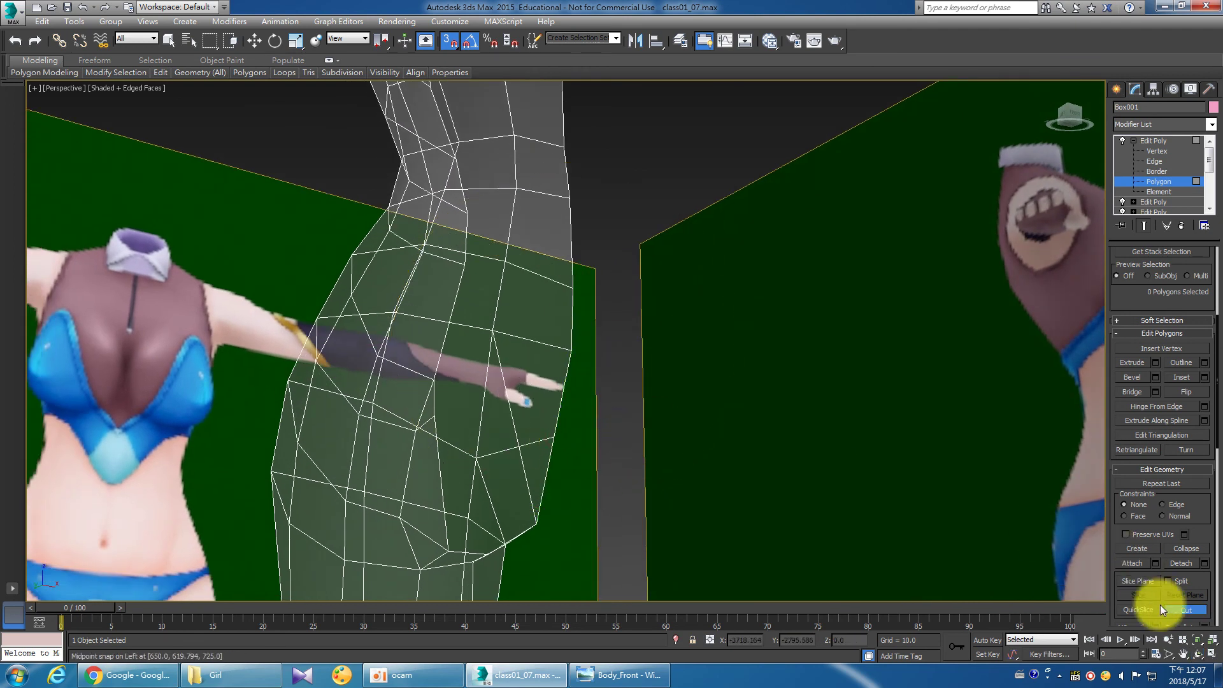
# At Vertex level, move the two new cut vertices outward to the reference outline.
pyautogui.click(1157, 150)
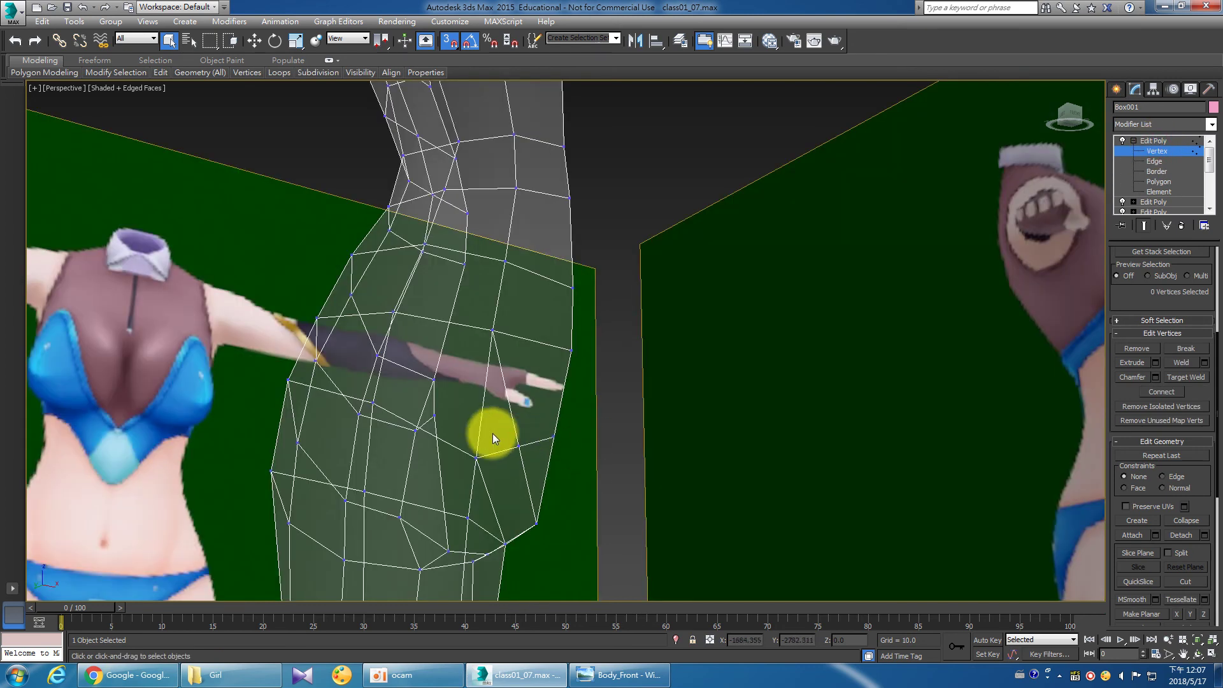
pyautogui.moveTo(505, 432); pyautogui.dragTo(619, 484)
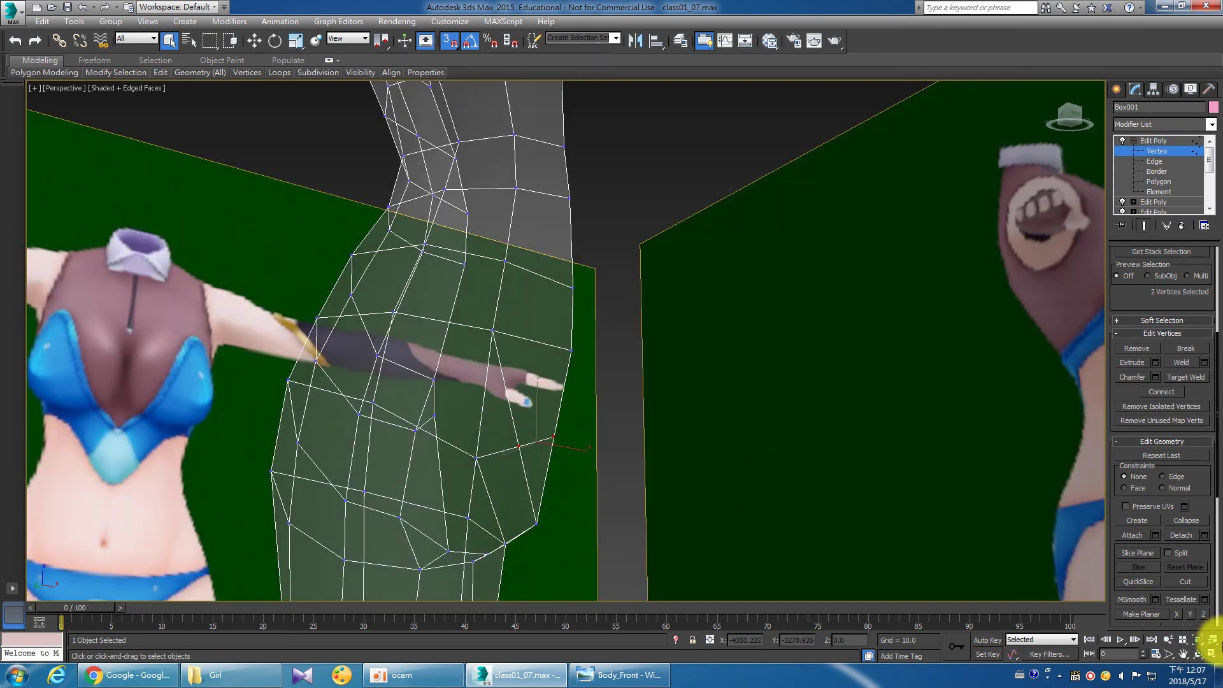
pyautogui.click(1212, 652)
pyautogui.scroll(3, 356, 426)
pyautogui.scroll(2, 395, 438)
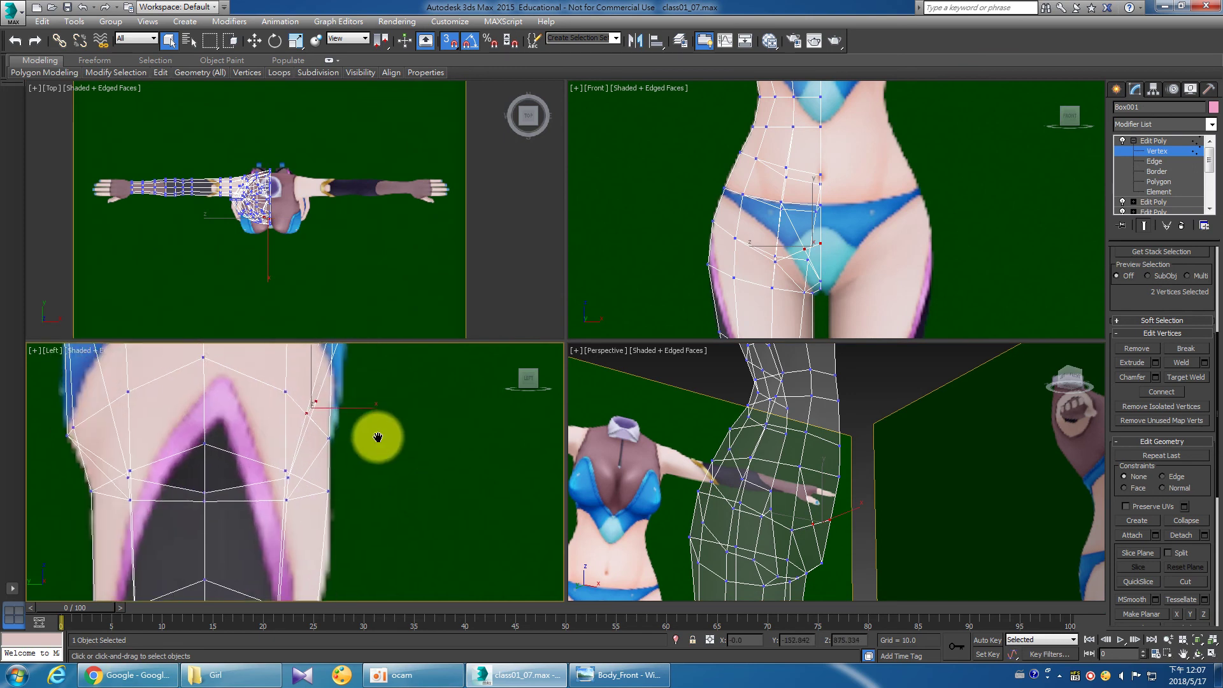
pyautogui.scroll(1, 401, 446)
pyautogui.press('w')
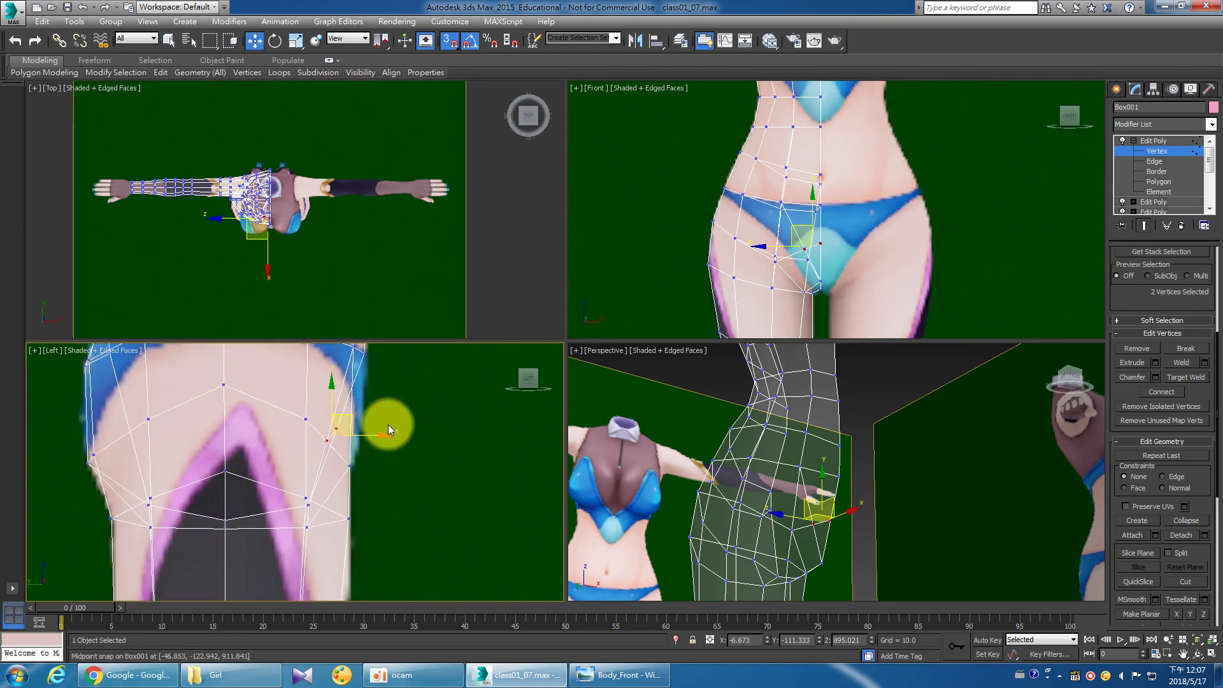
pyautogui.moveTo(348, 422); pyautogui.dragTo(378, 429)
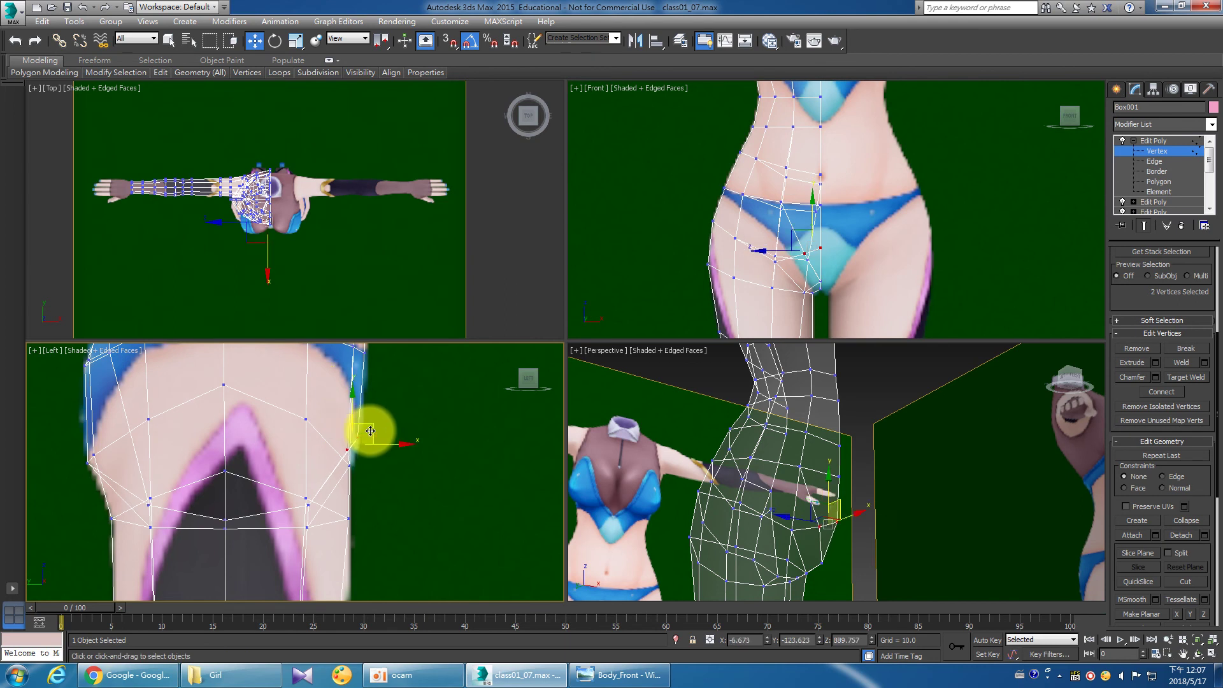
# Select a single hip vertex and inspect the hip side-on in the Perspective view.
pyautogui.click(345, 447)
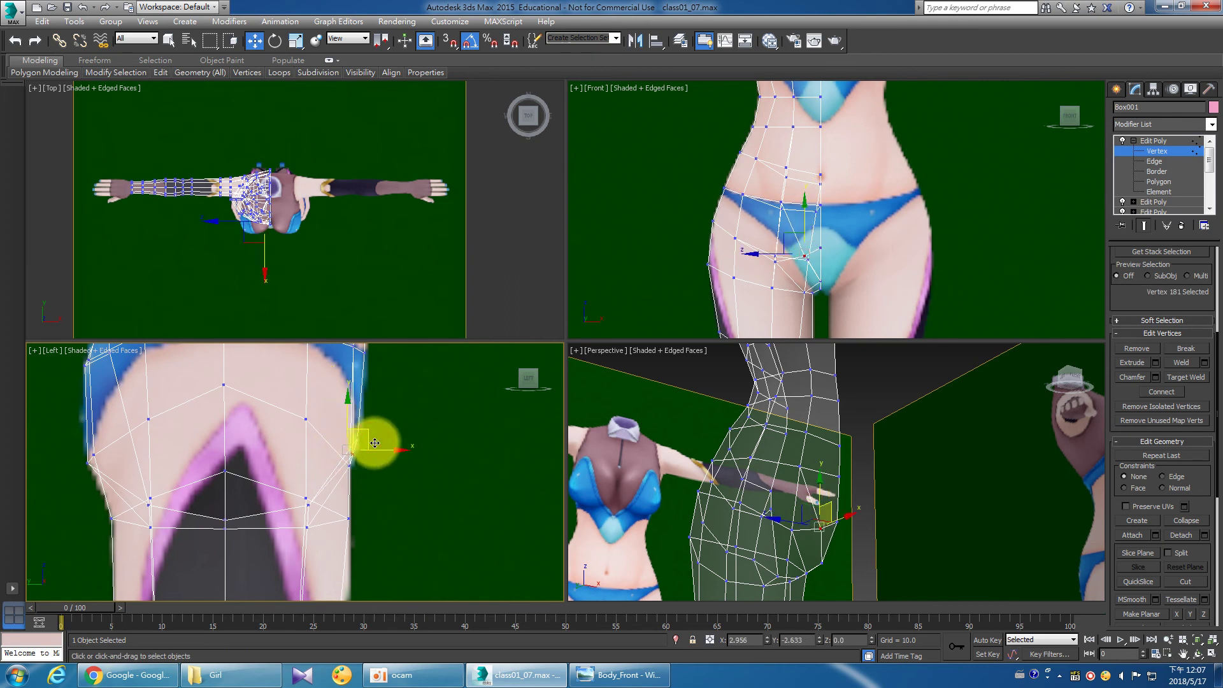
pyautogui.rightClick(940, 510)
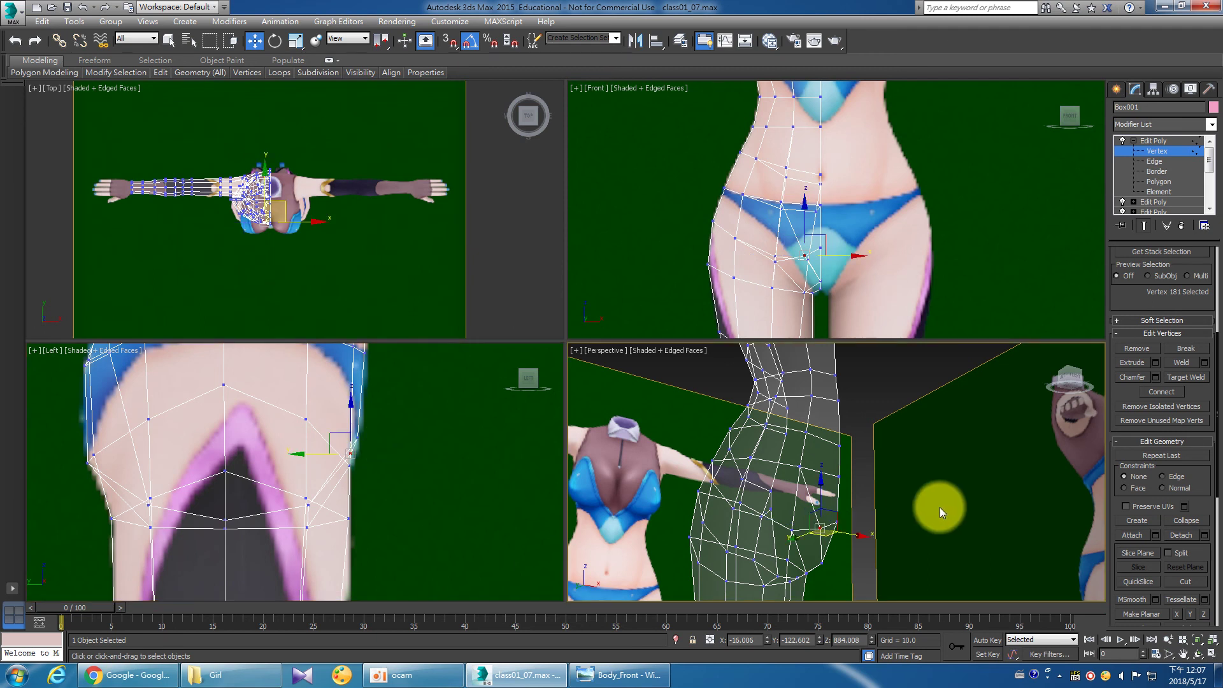
pyautogui.click(1212, 654)
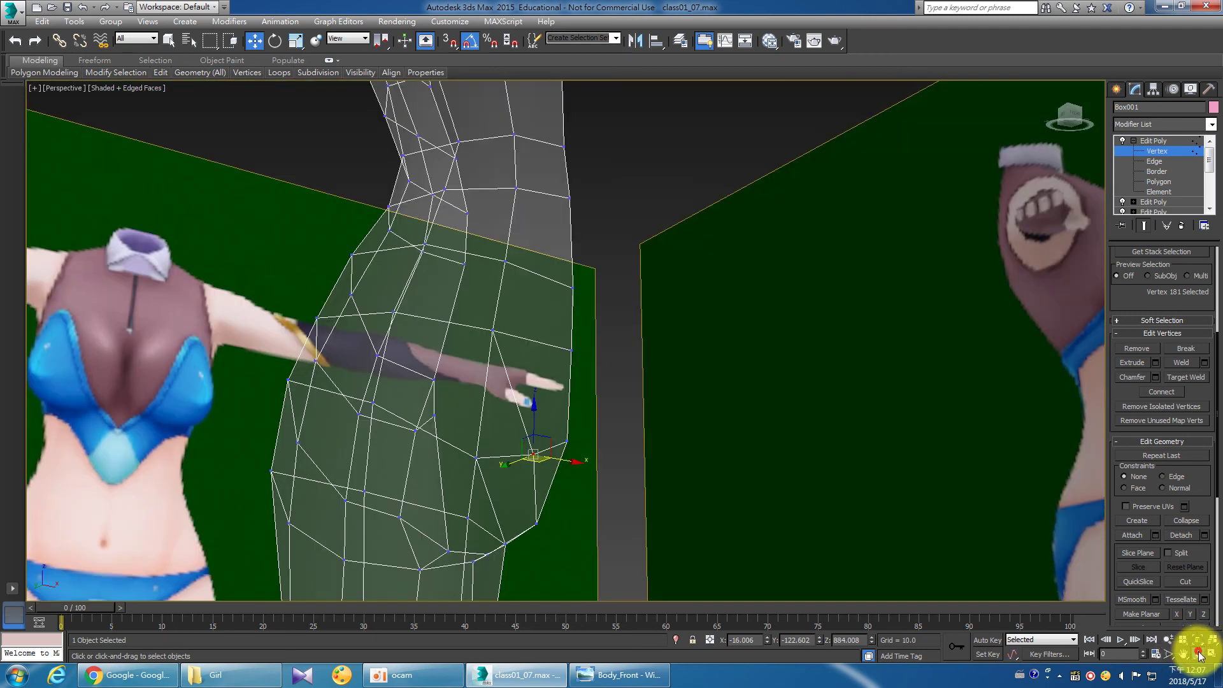
pyautogui.click(1198, 654)
pyautogui.moveTo(560, 426)
pyautogui.mouseDown()
pyautogui.moveTo(600, 464)
pyautogui.moveTo(577, 463)
pyautogui.mouseUp()
pyautogui.rightClick(577, 463)
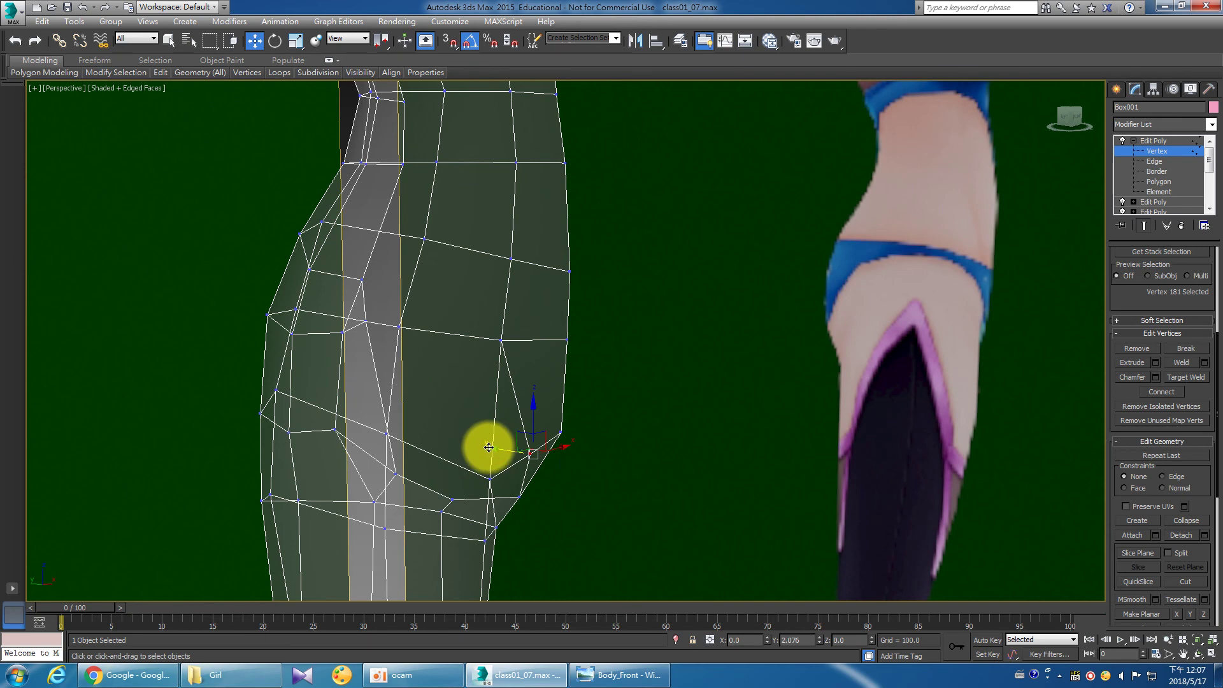
pyautogui.hotkey('ctrl', 'r')
pyautogui.moveTo(647, 483)
pyautogui.mouseDown()
pyautogui.moveTo(586, 477)
pyautogui.moveTo(526, 442)
pyautogui.moveTo(589, 397)
pyautogui.moveTo(518, 373)
pyautogui.moveTo(440, 401)
pyautogui.moveTo(581, 451)
pyautogui.moveTo(569, 448)
pyautogui.mouseUp()
pyautogui.rightClick(569, 447)
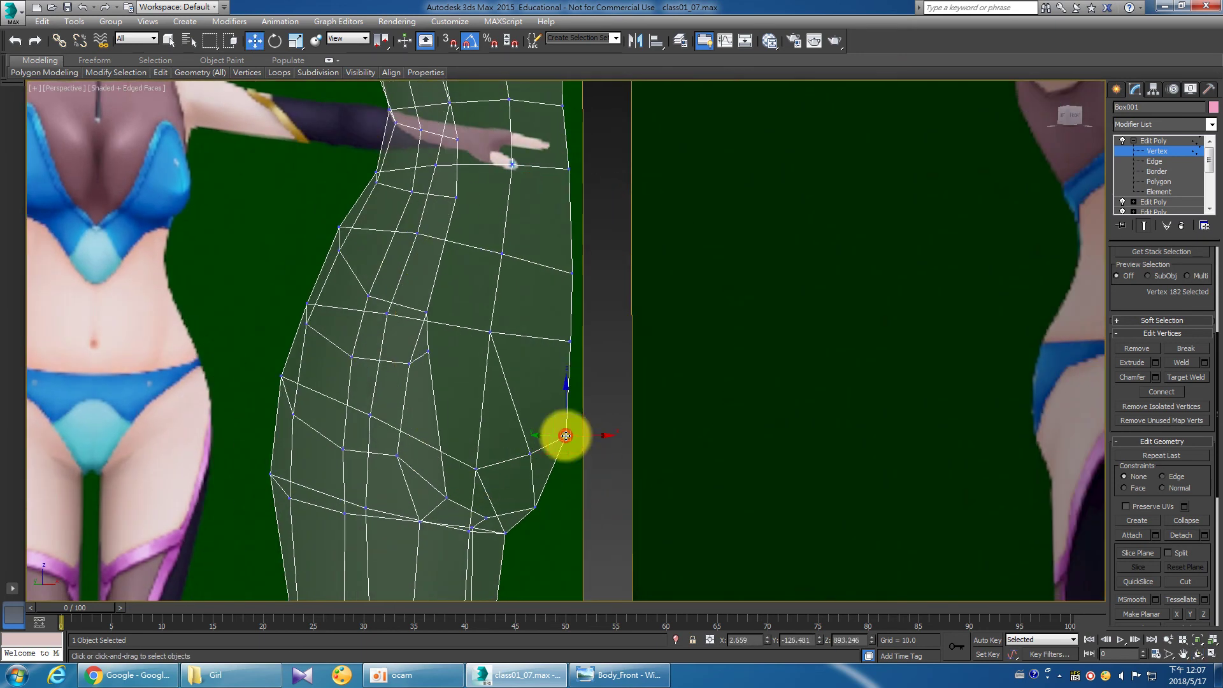
pyautogui.hotkey('alt', 'w')
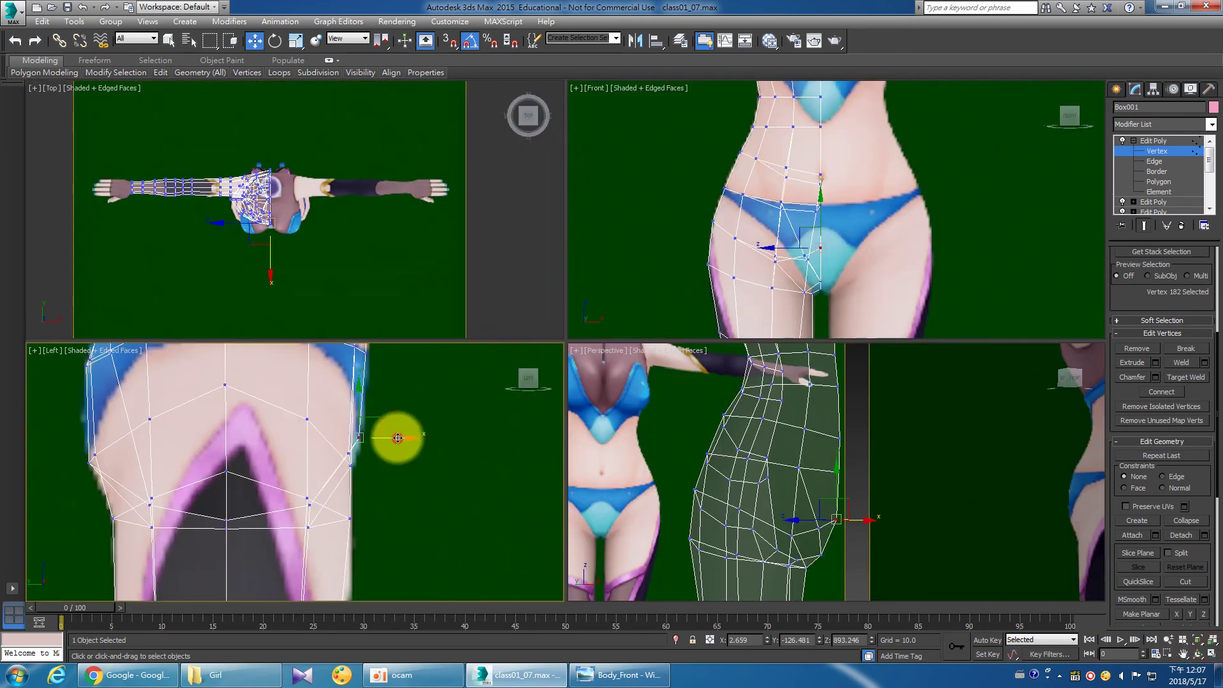
# Nudge three vertices along the hip outline slightly inward in the side view.
pyautogui.moveTo(395, 449); pyautogui.dragTo(414, 465, button='middle')
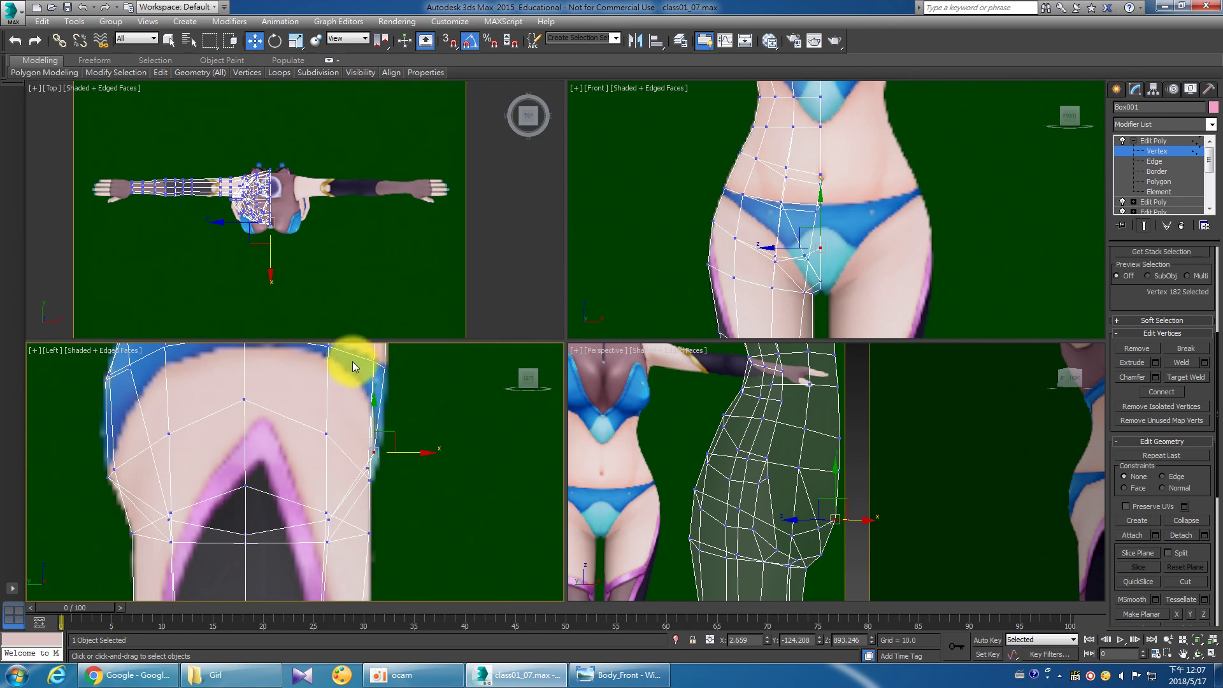
pyautogui.moveTo(406, 468); pyautogui.dragTo(418, 488)
pyautogui.moveTo(418, 487); pyautogui.dragTo(416, 509, button='middle')
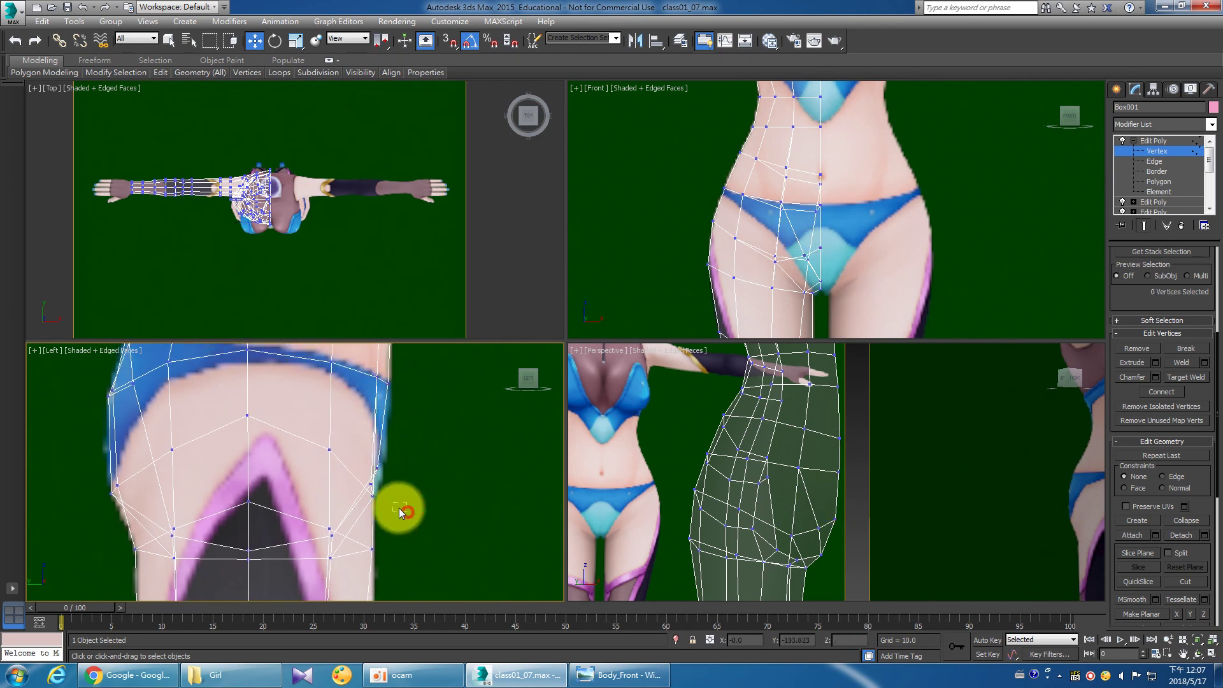
pyautogui.moveTo(418, 483); pyautogui.dragTo(415, 484)
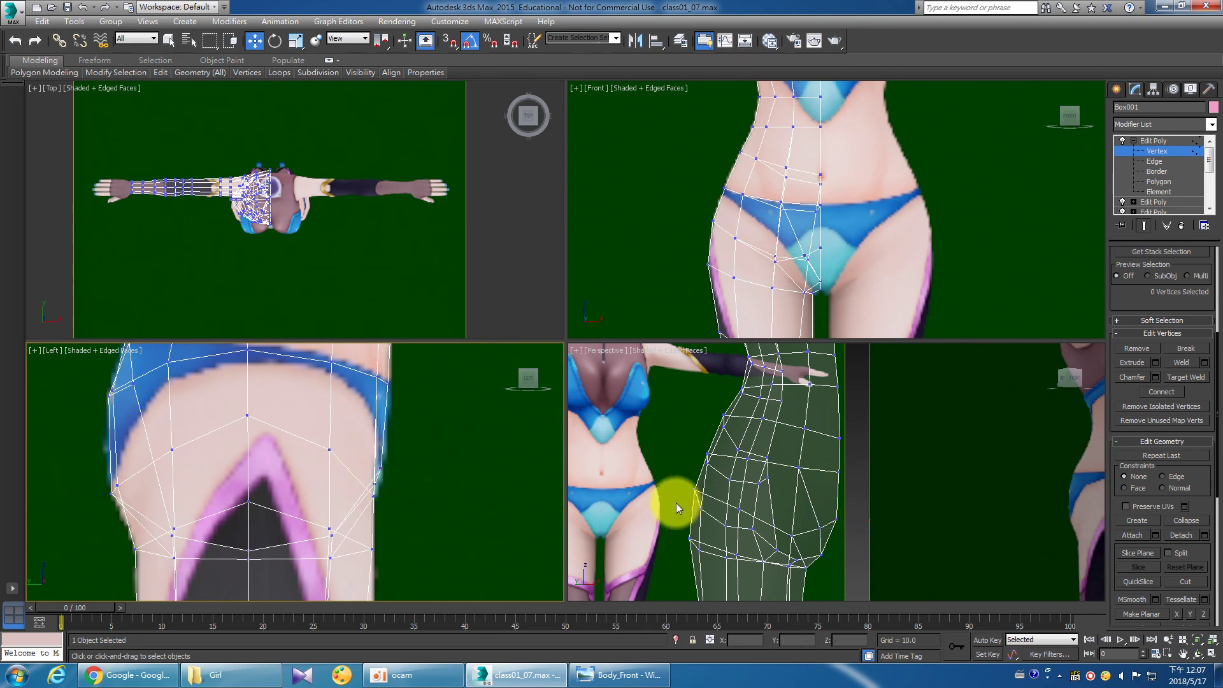
pyautogui.click(1212, 653)
pyautogui.moveTo(728, 470)
pyautogui.mouseDown()
pyautogui.moveTo(554, 431)
pyautogui.moveTo(598, 437)
pyautogui.moveTo(535, 437)
pyautogui.moveTo(547, 418)
pyautogui.moveTo(576, 470)
pyautogui.moveTo(582, 453)
pyautogui.moveTo(518, 415)
pyautogui.moveTo(535, 414)
pyautogui.moveTo(546, 444)
pyautogui.moveTo(565, 450)
pyautogui.moveTo(537, 450)
pyautogui.moveTo(546, 434)
pyautogui.moveTo(543, 444)
pyautogui.moveTo(518, 363)
pyautogui.moveTo(507, 429)
pyautogui.moveTo(507, 404)
pyautogui.moveTo(556, 440)
pyautogui.moveTo(589, 437)
pyautogui.mouseUp()
# With Snaps on, move hip vertex 181 onto its neighbouring vertex.
pyautogui.rightClick(609, 442)
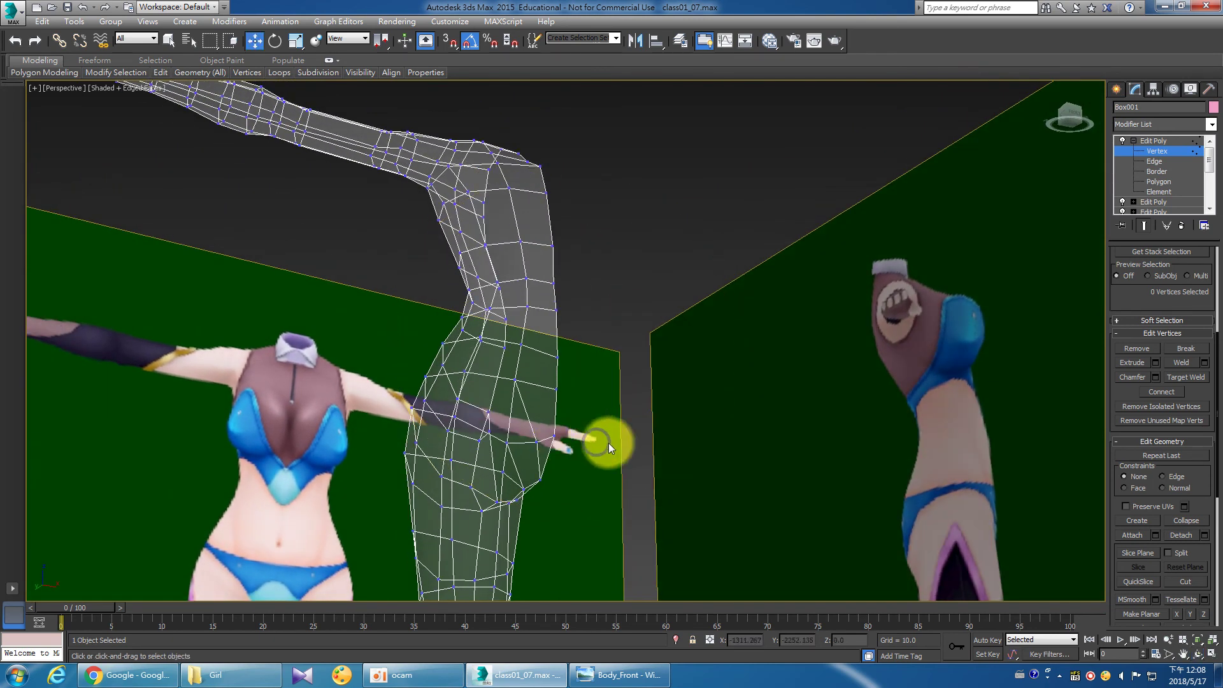
pyautogui.scroll(1, 600, 408)
pyautogui.scroll(3, 596, 410)
pyautogui.scroll(2, 595, 410)
pyautogui.moveTo(611, 415); pyautogui.dragTo(640, 425, button='middle')
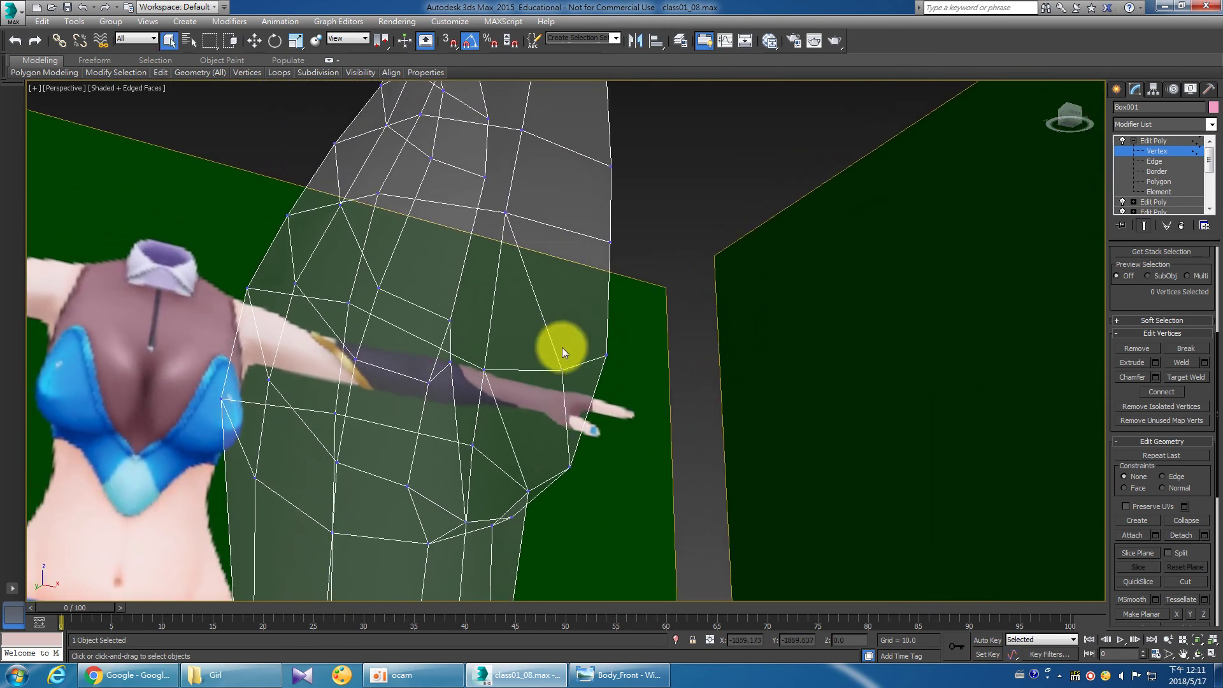
pyautogui.hotkey('ctrl', 'r')
pyautogui.moveTo(603, 356)
pyautogui.mouseDown()
pyautogui.moveTo(559, 355)
pyautogui.moveTo(537, 404)
pyautogui.moveTo(565, 407)
pyautogui.moveTo(521, 399)
pyautogui.moveTo(546, 420)
pyautogui.moveTo(573, 414)
pyautogui.mouseUp()
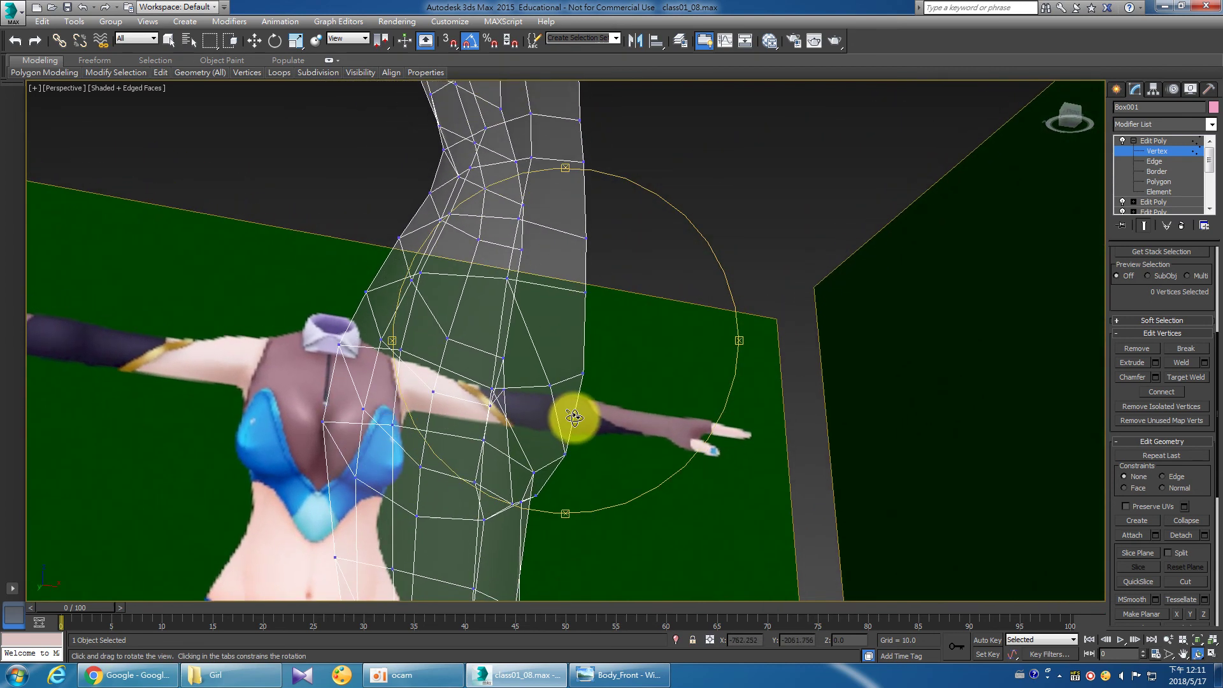
pyautogui.click(440, 39)
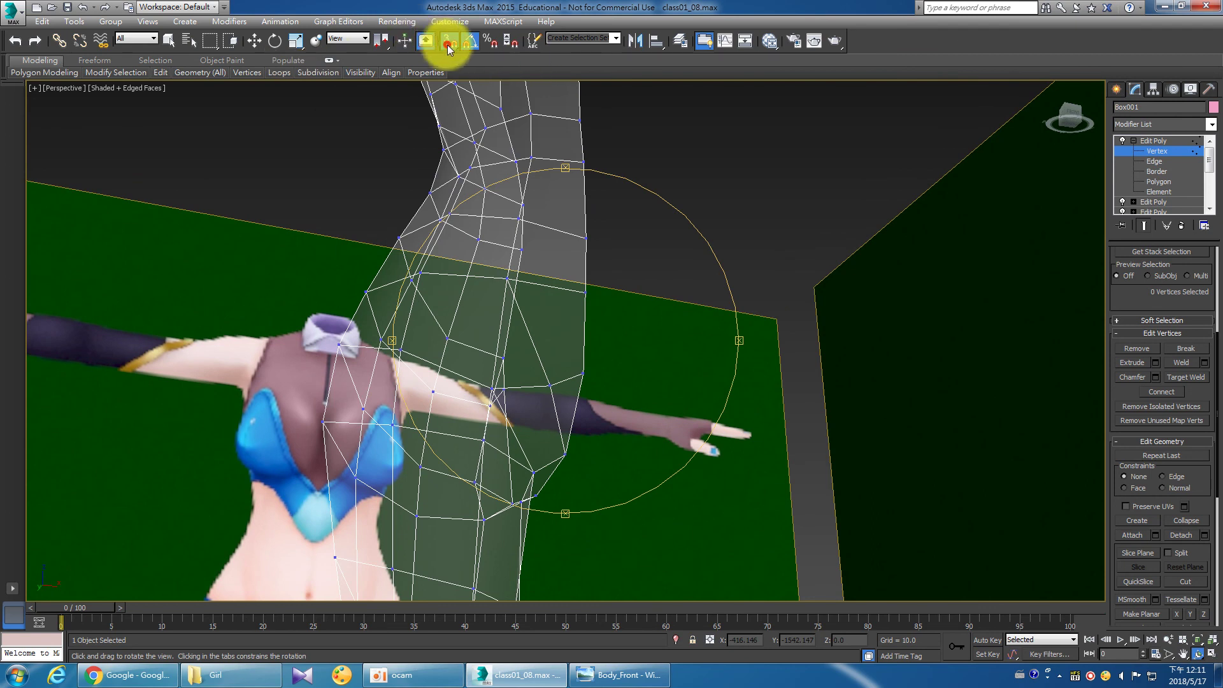
pyautogui.rightClick(556, 382)
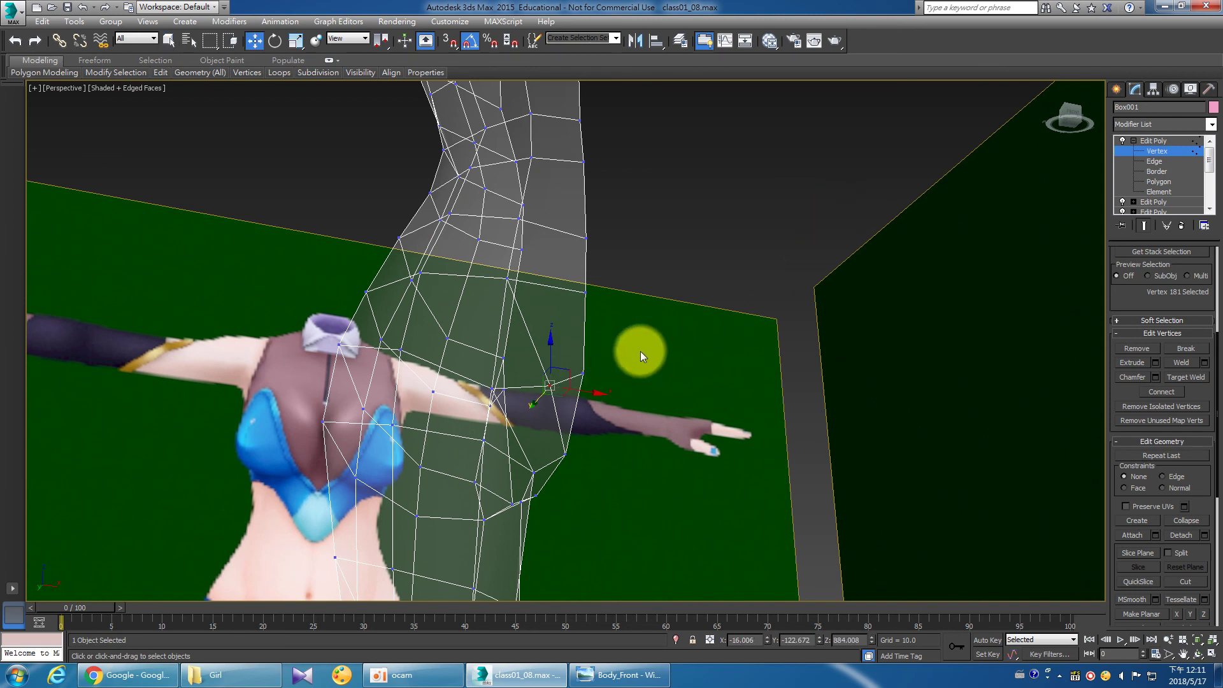
pyautogui.press('s')
pyautogui.moveTo(549, 386)
pyautogui.mouseDown()
pyautogui.moveTo(636, 363)
pyautogui.moveTo(602, 415)
pyautogui.mouseUp()
# Weld the overlapping hip vertices, reducing the mesh from 182 to 180 vertices.
pyautogui.hotkey('ctrl', 'r')
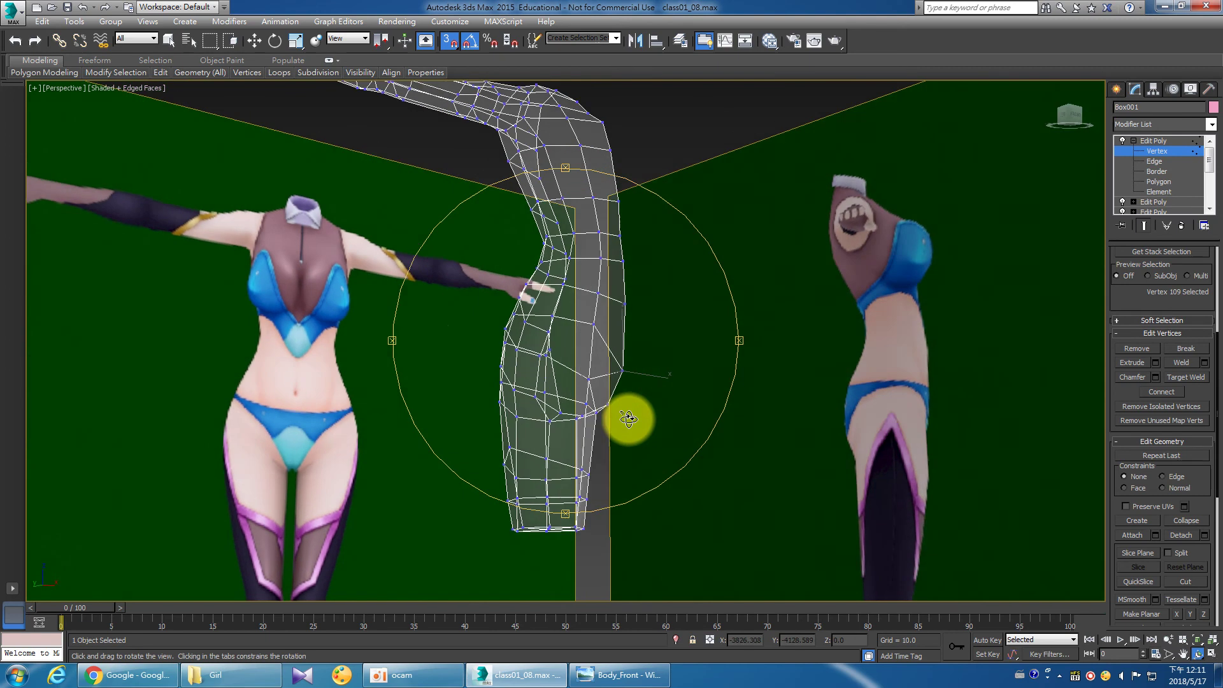
pyautogui.moveTo(602, 415)
pyautogui.mouseDown()
pyautogui.moveTo(568, 396)
pyautogui.moveTo(587, 365)
pyautogui.moveTo(635, 444)
pyautogui.moveTo(595, 450)
pyautogui.moveTo(661, 437)
pyautogui.mouseUp()
pyautogui.moveTo(578, 385)
pyautogui.mouseDown()
pyautogui.moveTo(611, 420)
pyautogui.moveTo(644, 426)
pyautogui.moveTo(647, 410)
pyautogui.moveTo(702, 423)
pyautogui.moveTo(653, 426)
pyautogui.moveTo(590, 395)
pyautogui.moveTo(659, 415)
pyautogui.moveTo(634, 410)
pyautogui.moveTo(655, 395)
pyautogui.moveTo(673, 444)
pyautogui.mouseUp()
pyautogui.rightClick(673, 444)
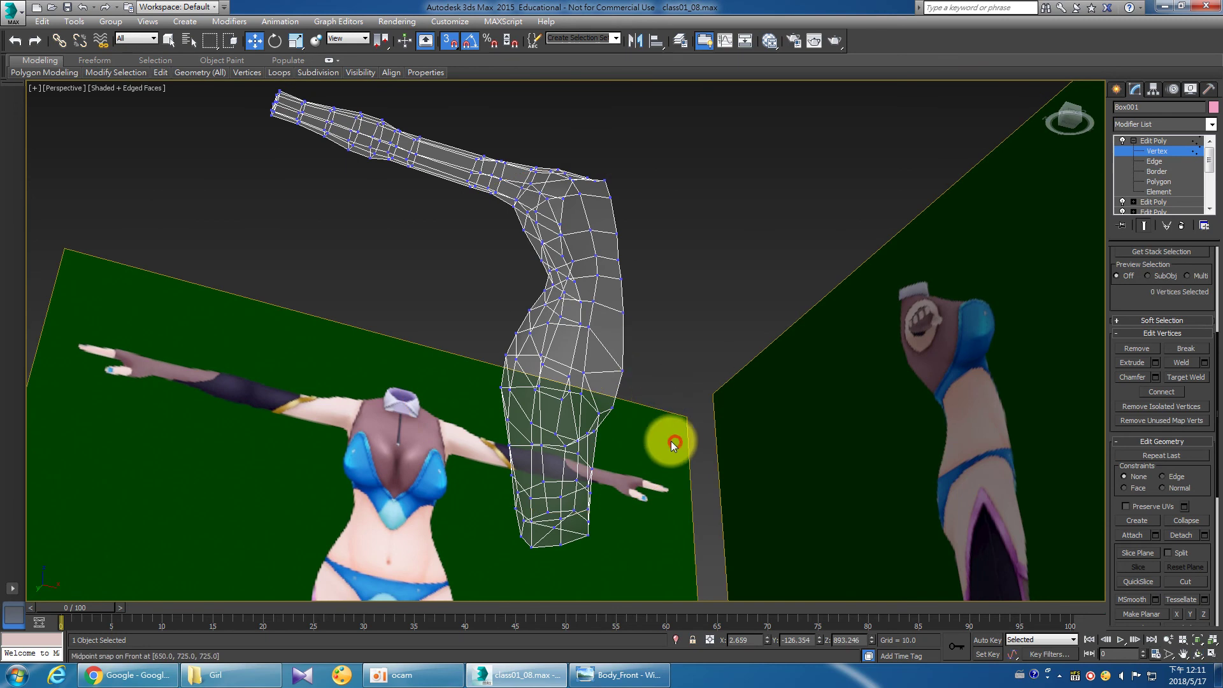
pyautogui.press('s')
pyautogui.moveTo(453, 287); pyautogui.dragTo(560, 391)
pyautogui.rightClick(560, 391)
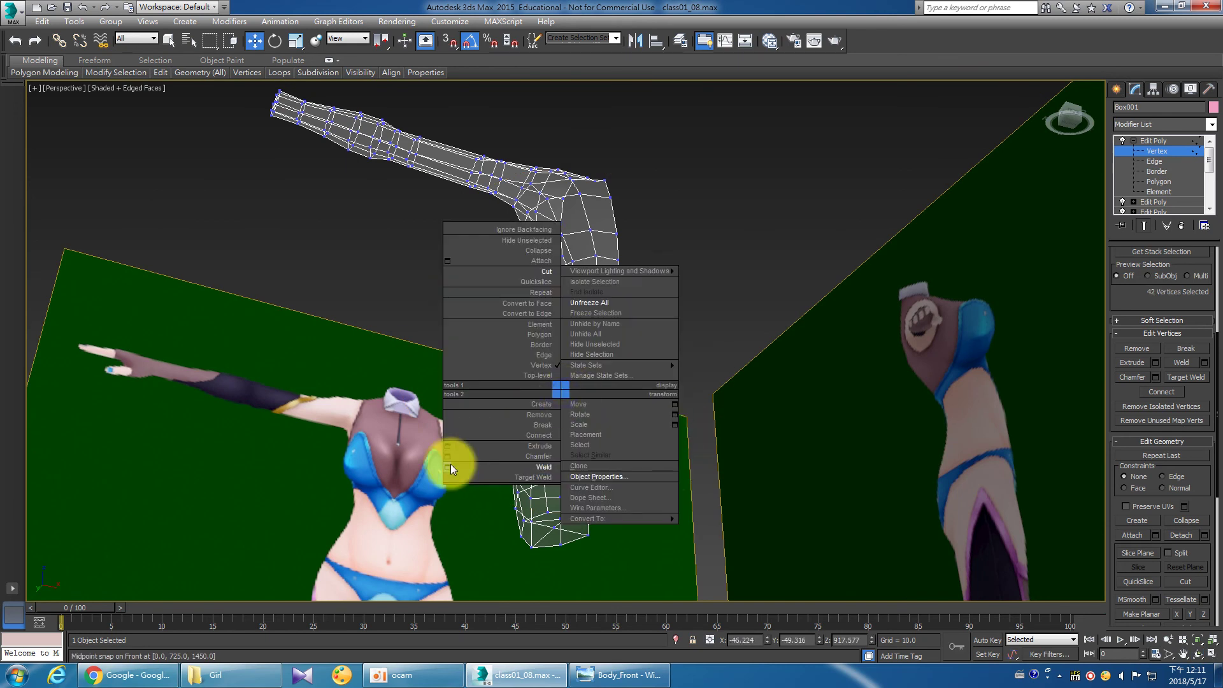
pyautogui.click(448, 466)
pyautogui.click(573, 392)
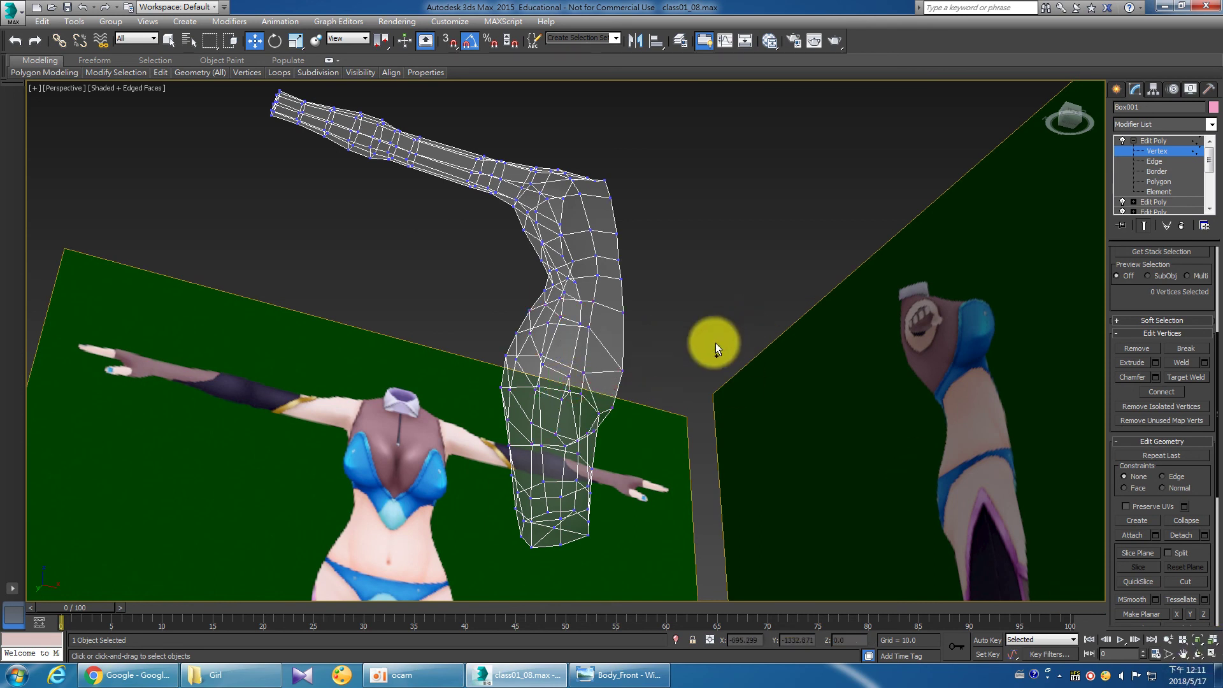
pyautogui.keyDown('alt'); pyautogui.moveTo(716, 343); pyautogui.dragTo(621, 408, button='middle'); pyautogui.keyUp('alt')
pyautogui.click(578, 336)
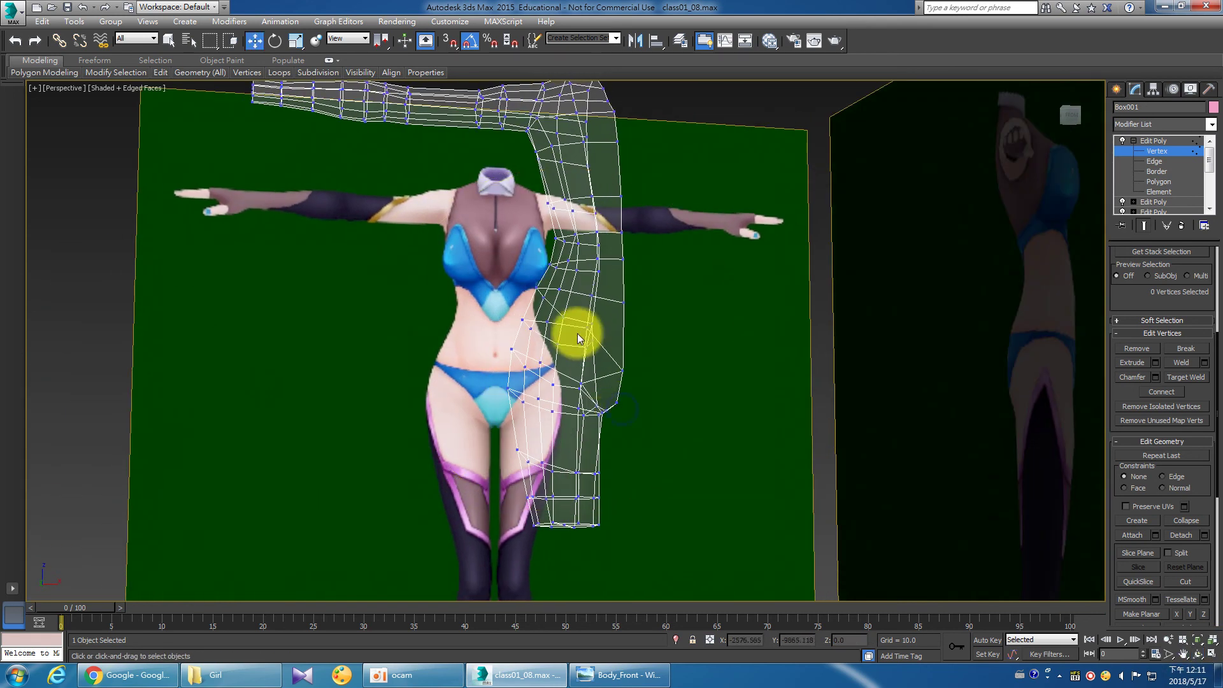
# In the Front view, lower the crotch vertex and pull the bikini-line vertex down.
pyautogui.click(1212, 652)
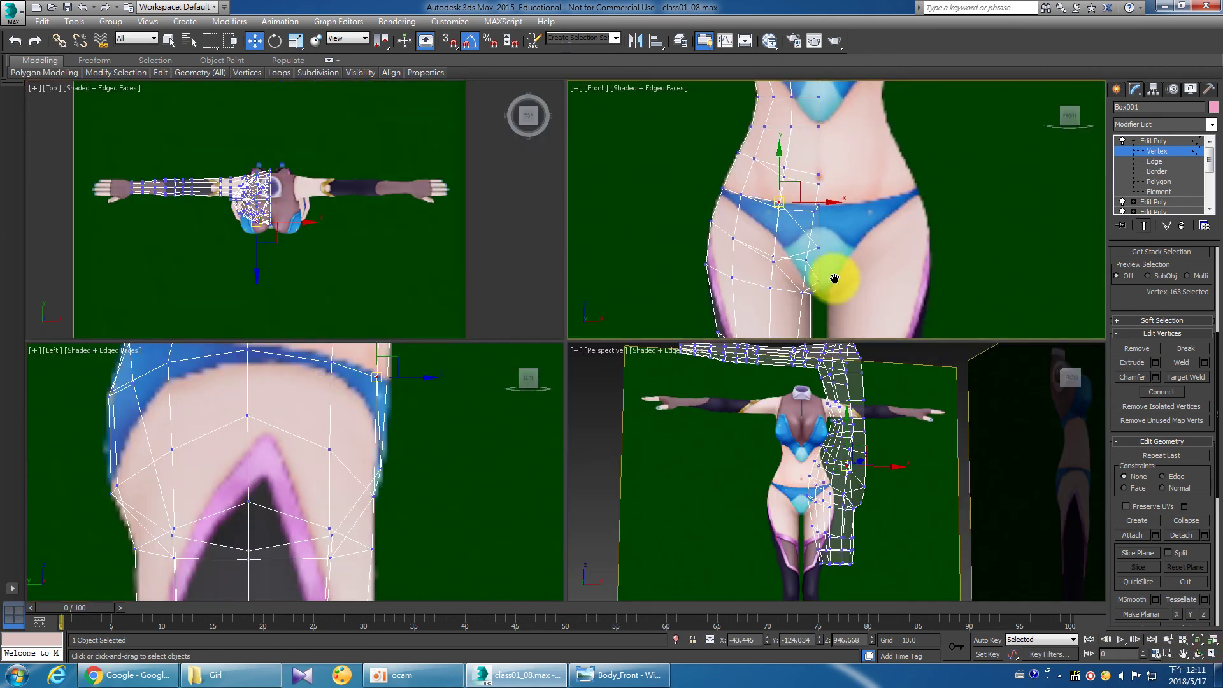
pyautogui.moveTo(768, 169)
pyautogui.mouseDown()
pyautogui.moveTo(766, 184)
pyautogui.moveTo(802, 212)
pyautogui.mouseUp()
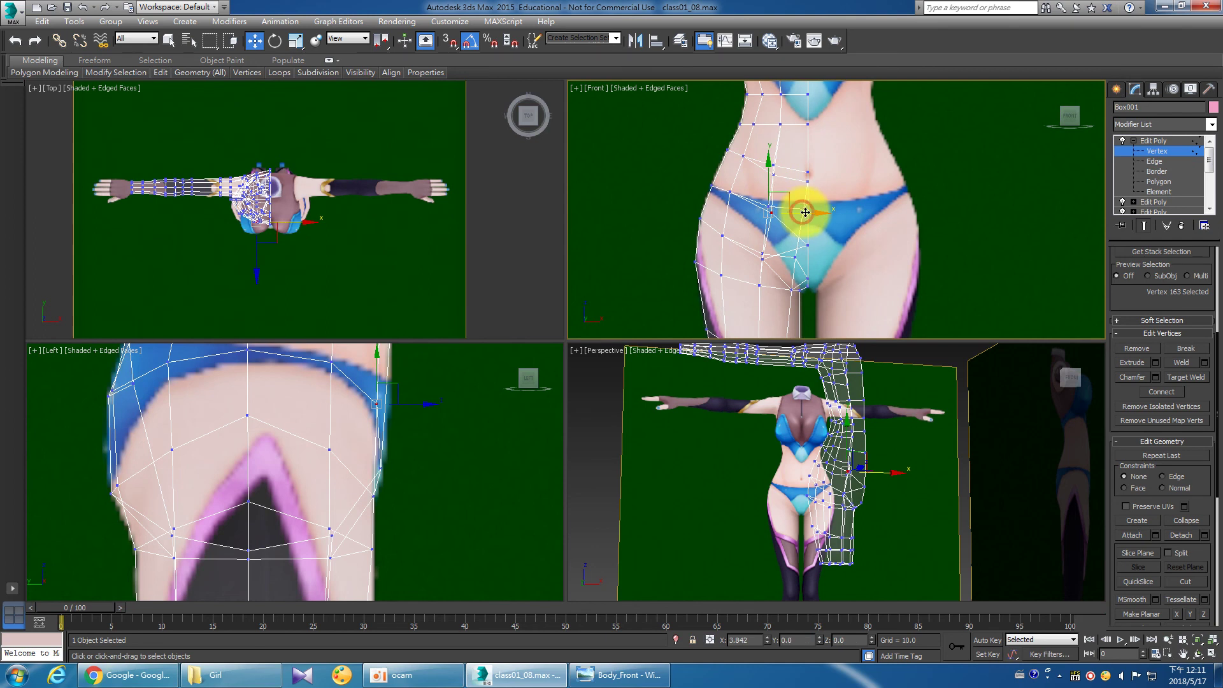
pyautogui.click(728, 191)
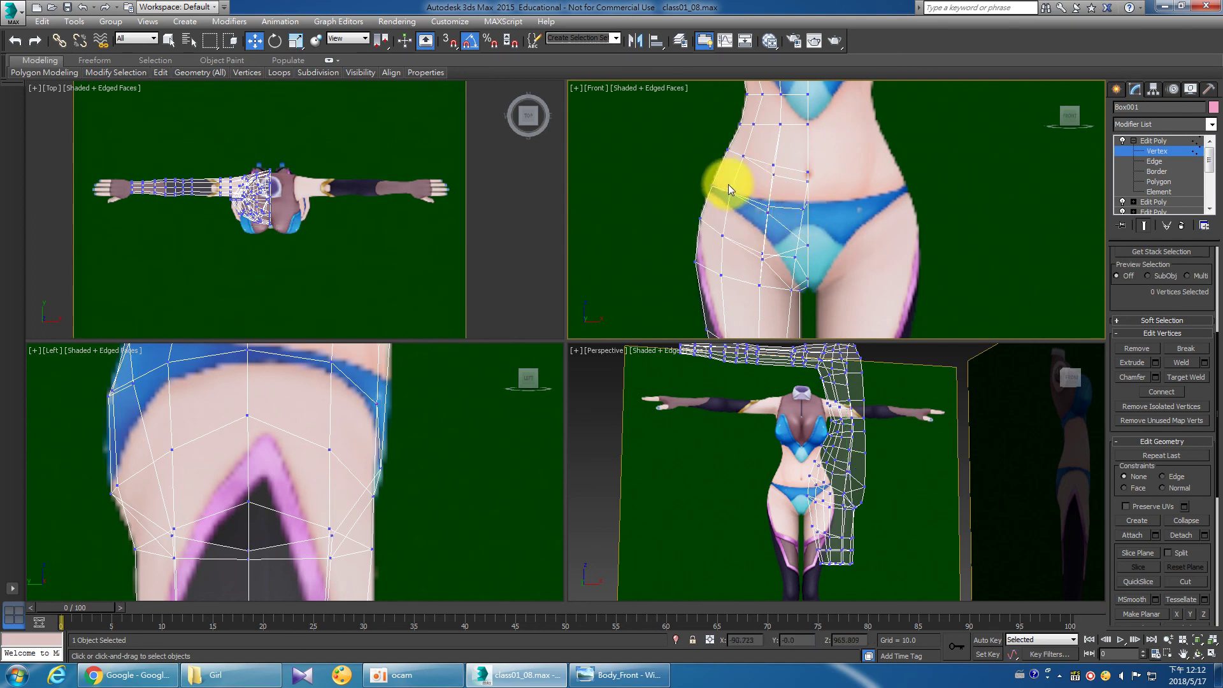
pyautogui.moveTo(739, 205); pyautogui.dragTo(741, 201)
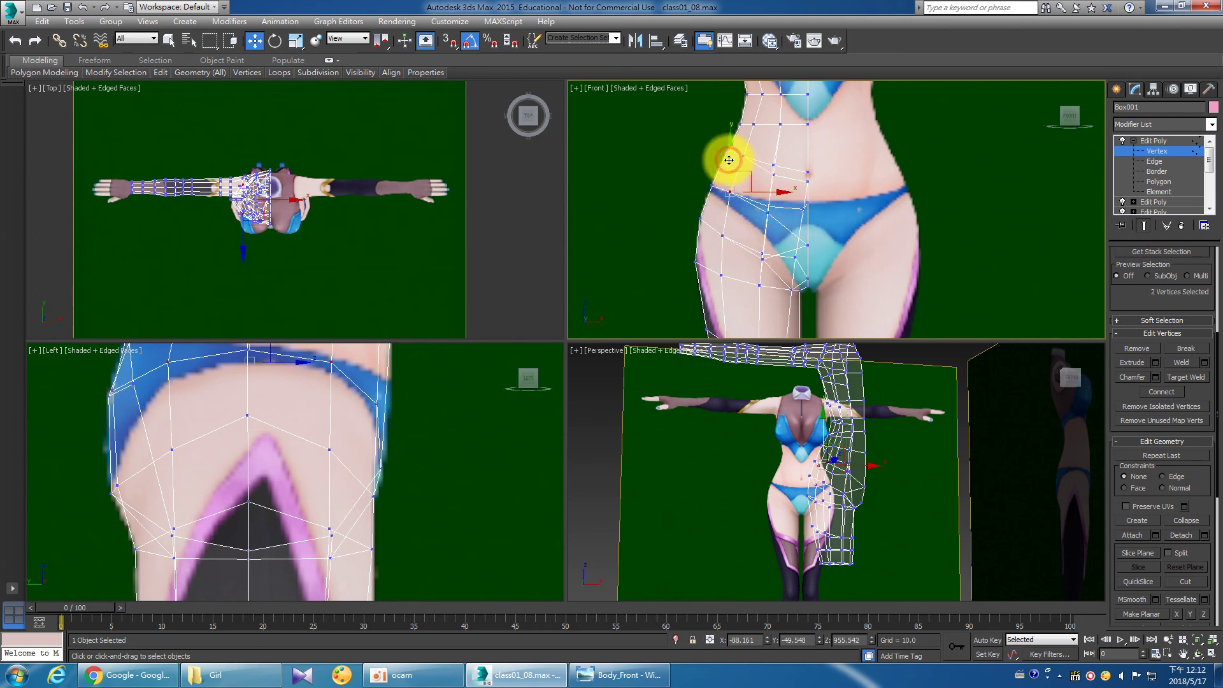
pyautogui.click(774, 226)
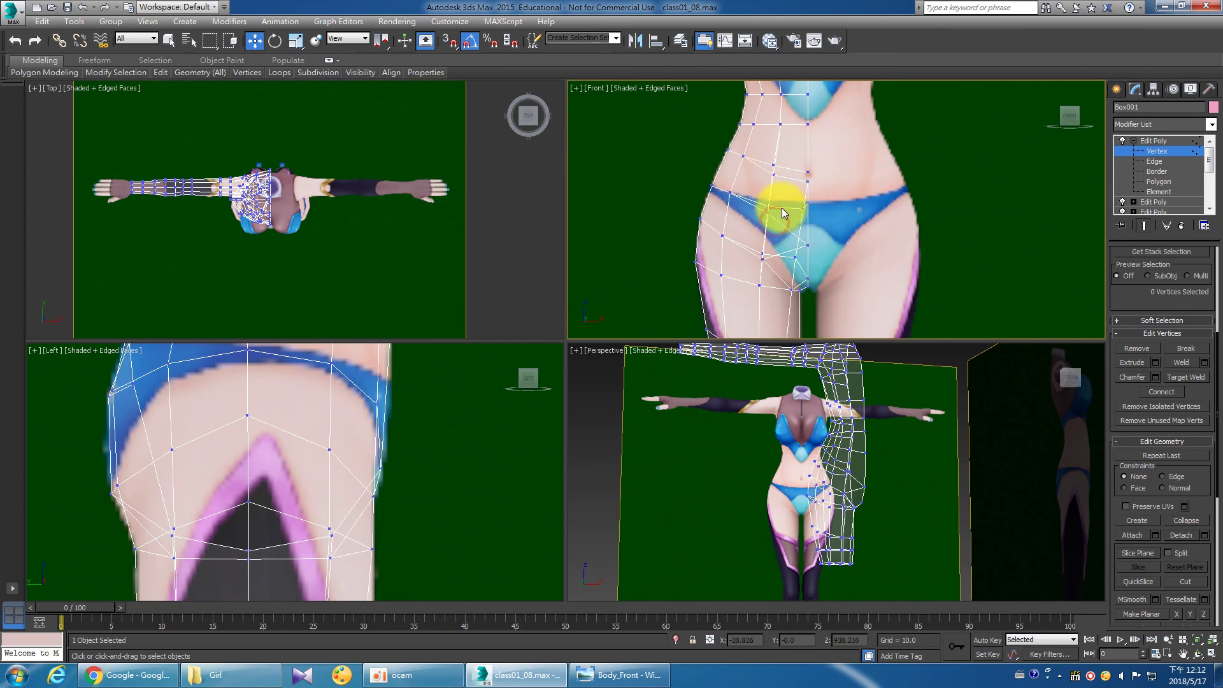
pyautogui.scroll(3, 782, 209)
pyautogui.scroll(3, 782, 209)
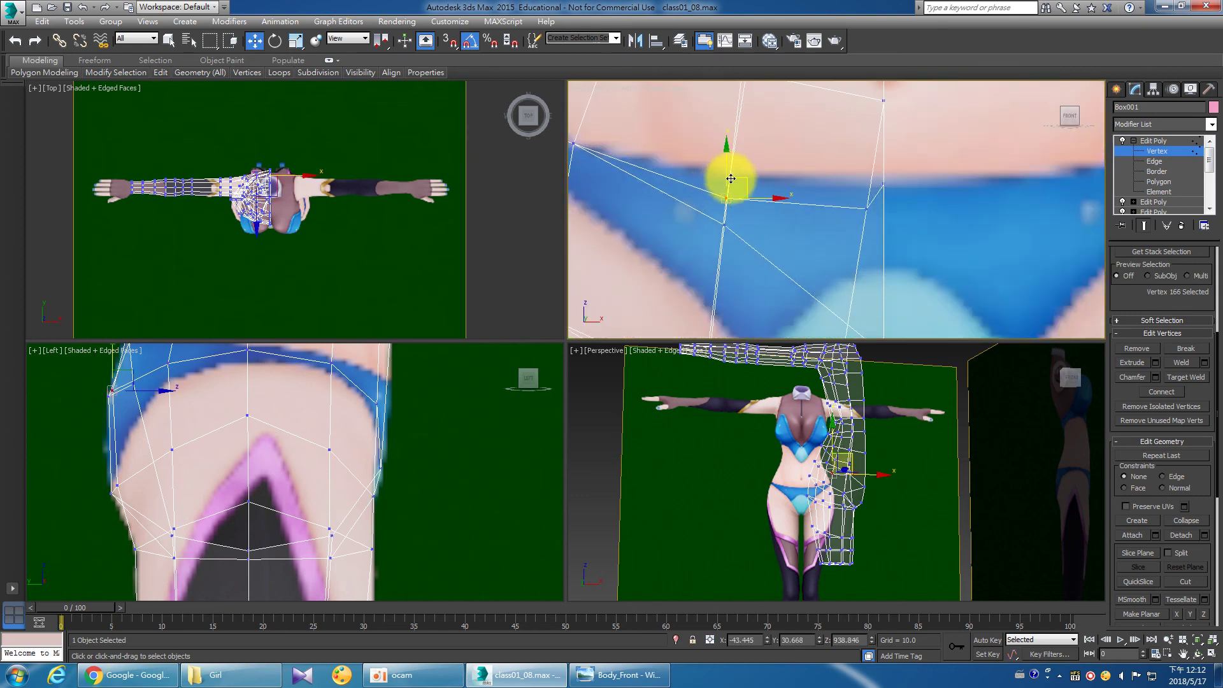
pyautogui.moveTo(744, 186); pyautogui.dragTo(741, 213)
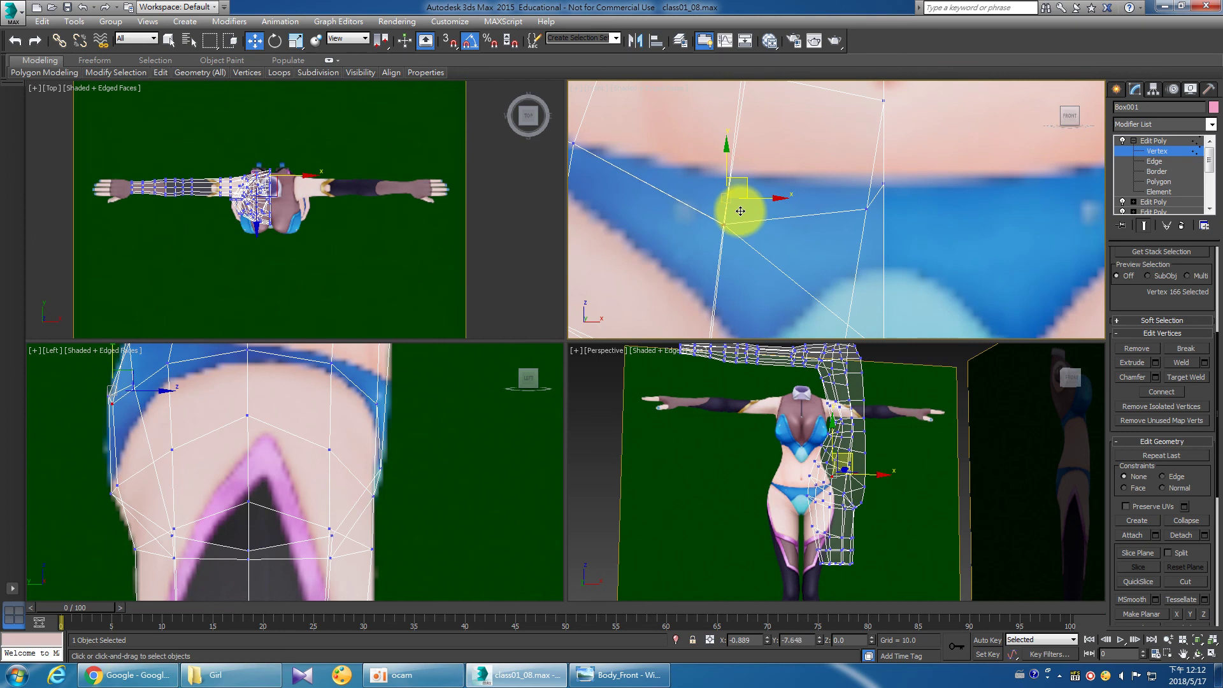
# Lower the waistband vertex onto the bikini line and nudge the leg-crease vertex up.
pyautogui.click(892, 235)
pyautogui.scroll(-3, 782, 173)
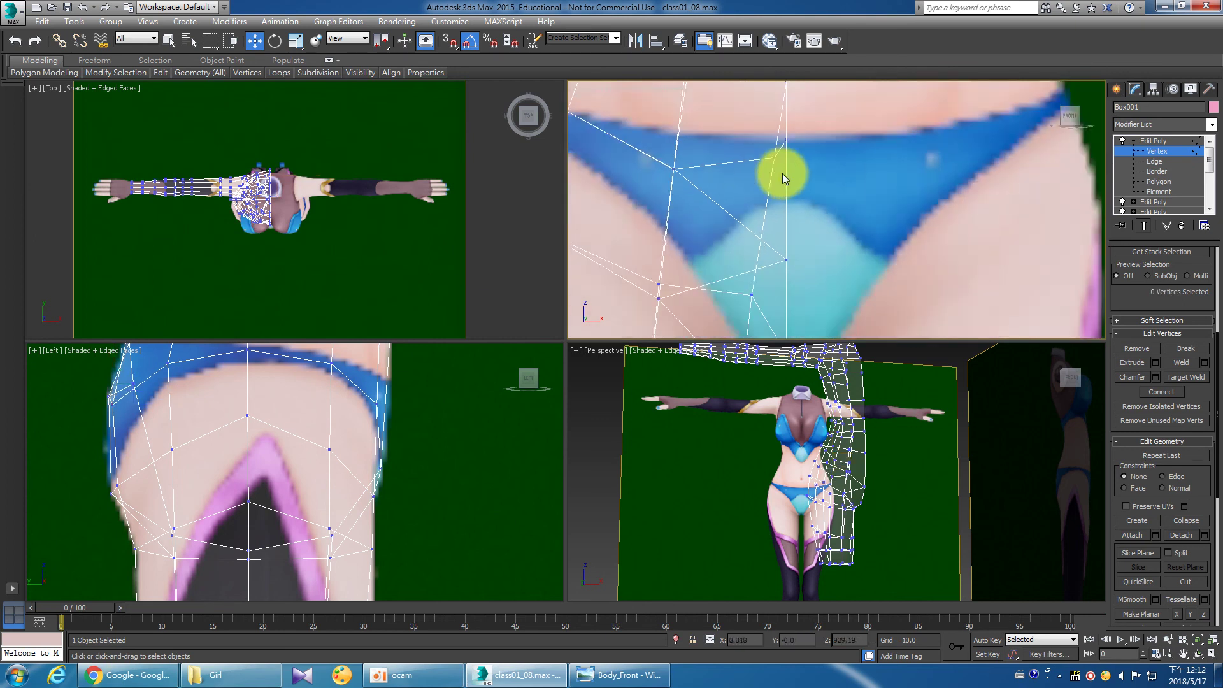
pyautogui.scroll(-2, 766, 161)
pyautogui.click(780, 163)
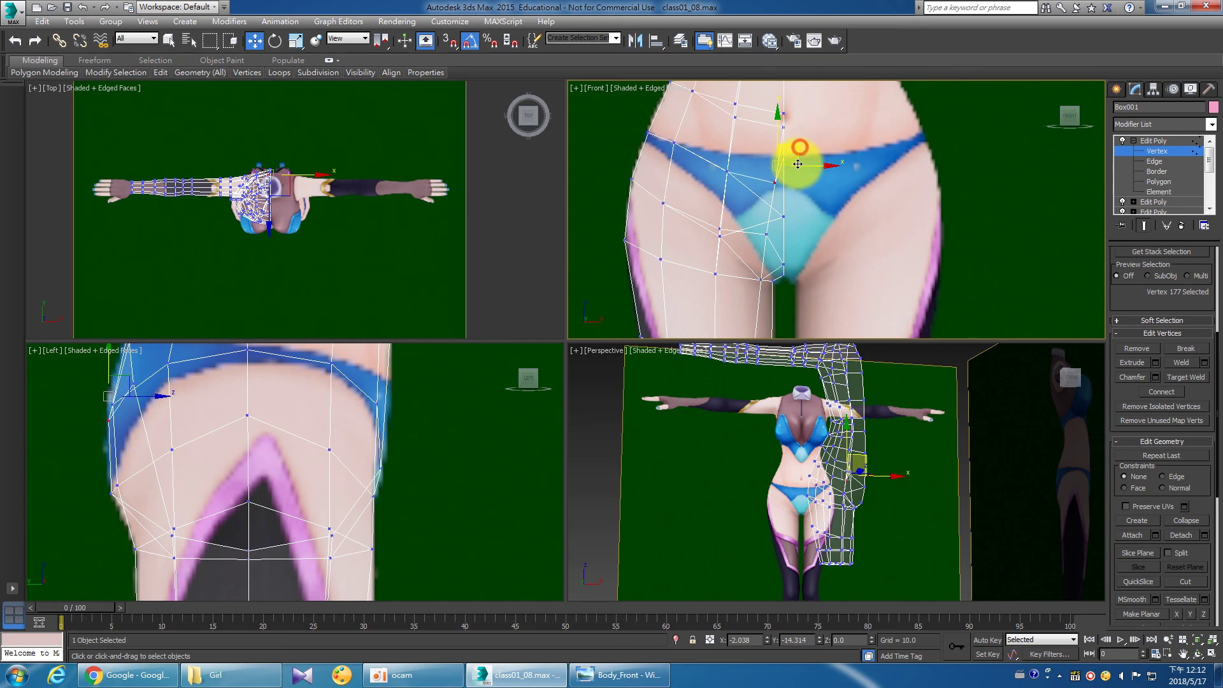
pyautogui.moveTo(797, 164); pyautogui.dragTo(792, 189)
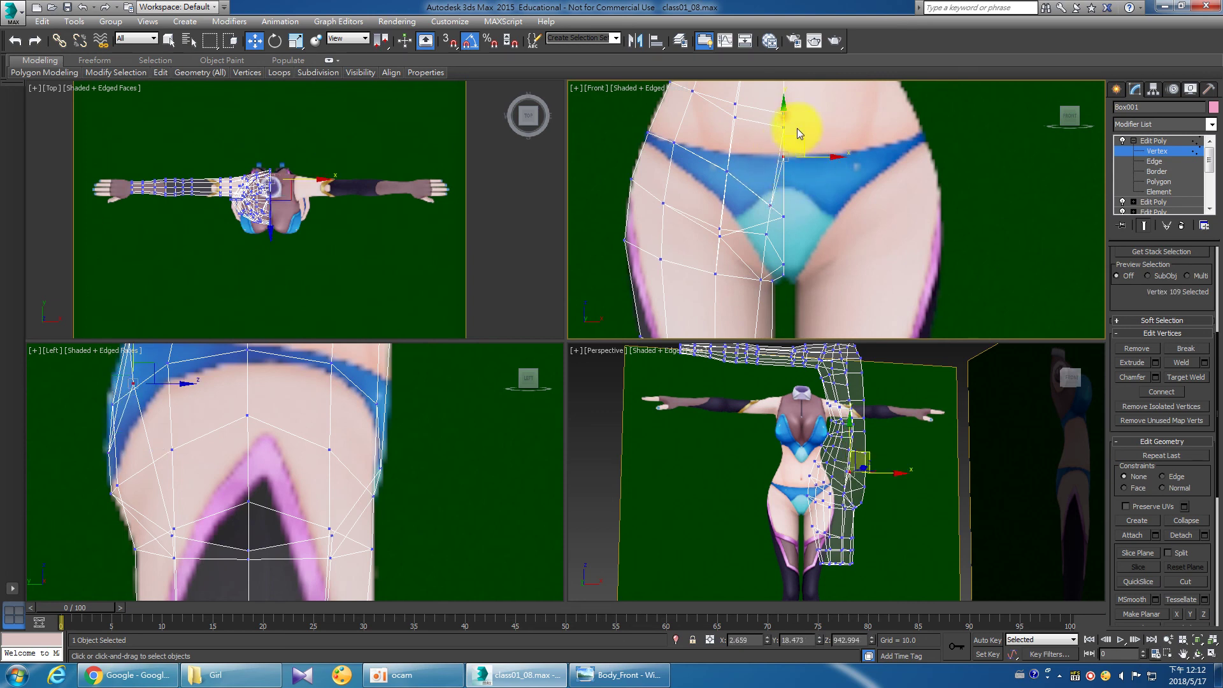
pyautogui.moveTo(787, 132); pyautogui.dragTo(791, 183)
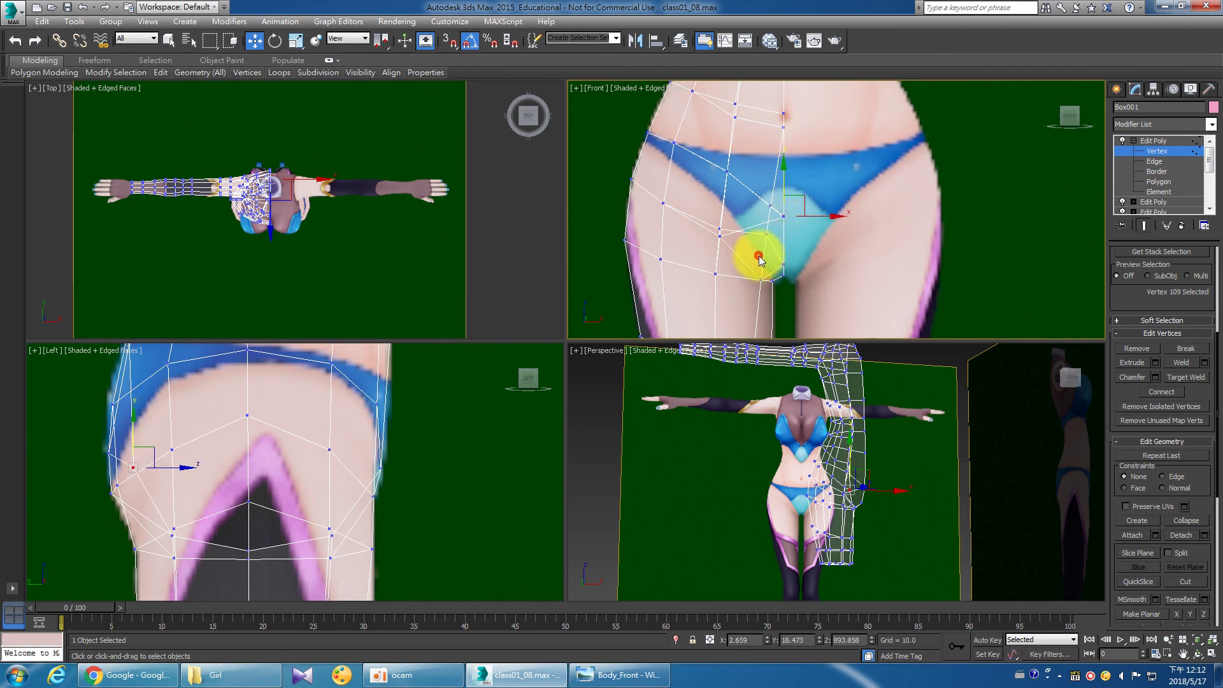
pyautogui.click(719, 237)
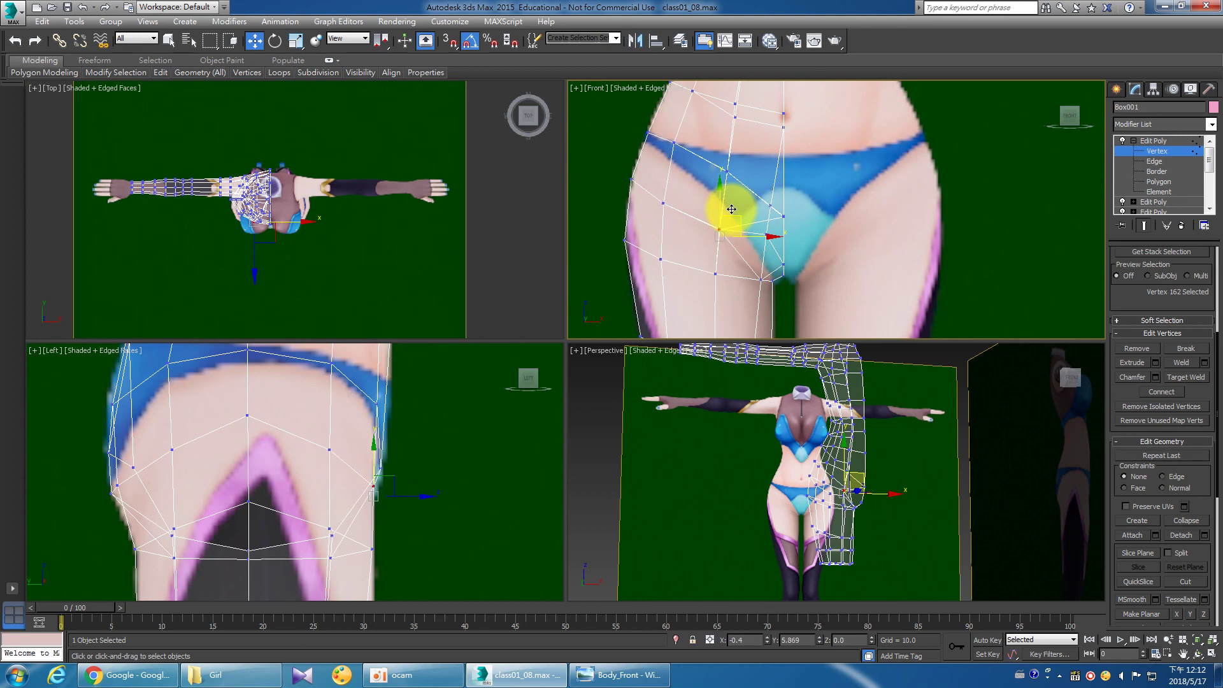
pyautogui.moveTo(731, 209); pyautogui.dragTo(731, 202)
# Maximize the Perspective view and orbit to see the mesh from the side.
pyautogui.click(889, 465)
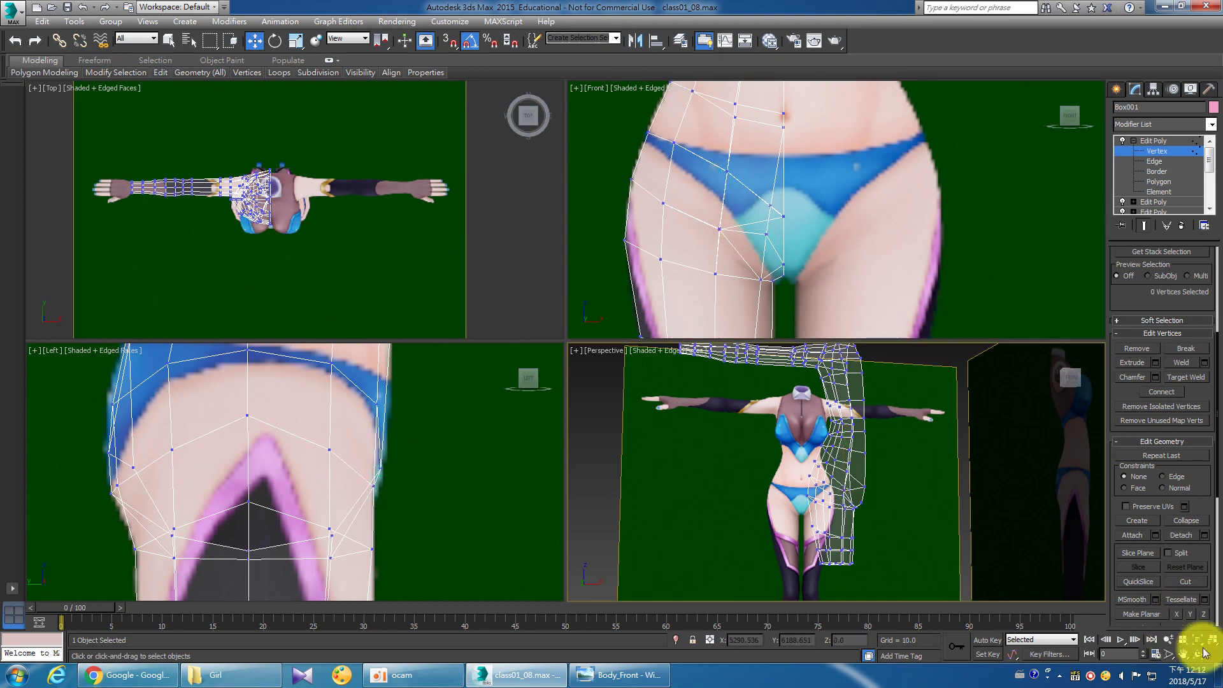
pyautogui.click(1211, 653)
pyautogui.moveTo(791, 464)
pyautogui.mouseDown()
pyautogui.moveTo(570, 404)
pyautogui.moveTo(704, 401)
pyautogui.moveTo(532, 383)
pyautogui.moveTo(616, 379)
pyautogui.moveTo(688, 355)
pyautogui.moveTo(775, 374)
pyautogui.mouseUp()
# Add a Symmetry modifier with Flip on the X axis, then orbit around the mirrored body.
pyautogui.click(1160, 141)
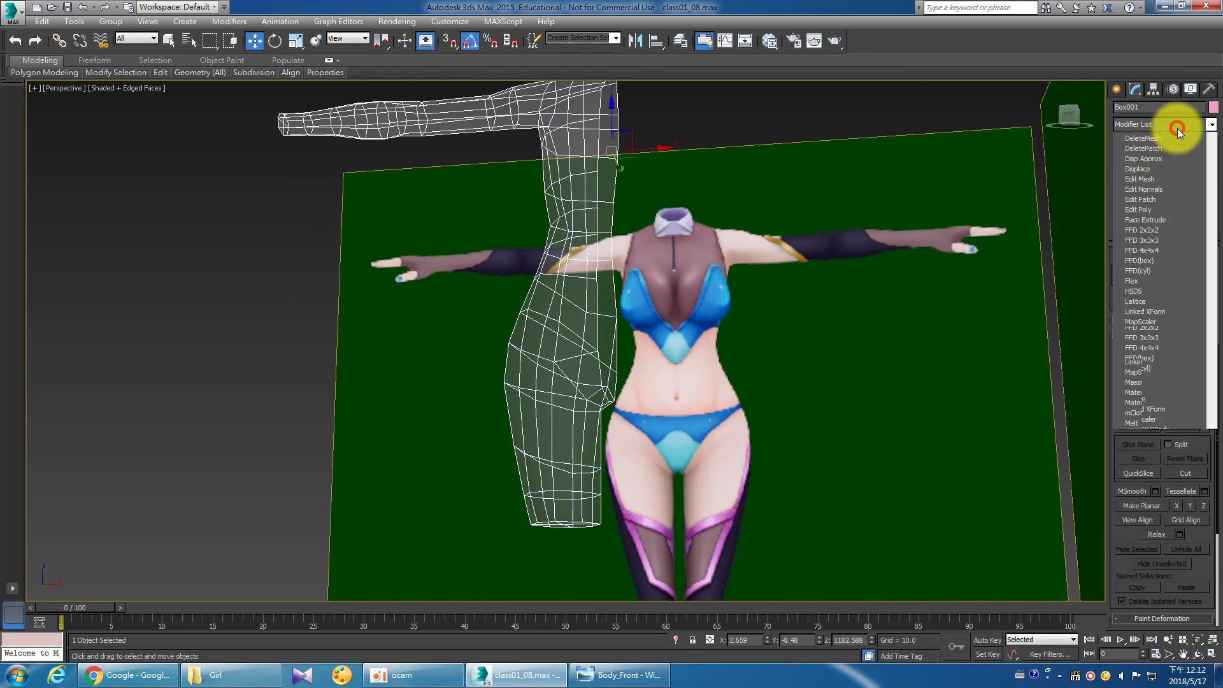
pyautogui.press('s')
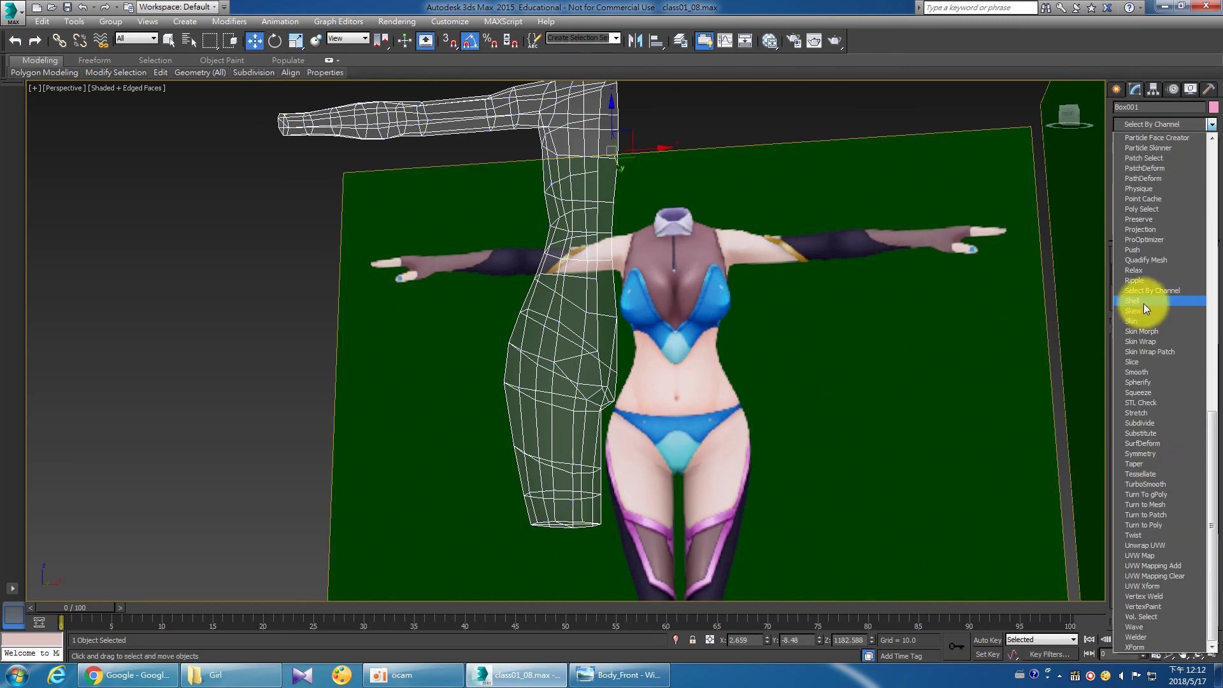
pyautogui.click(1155, 454)
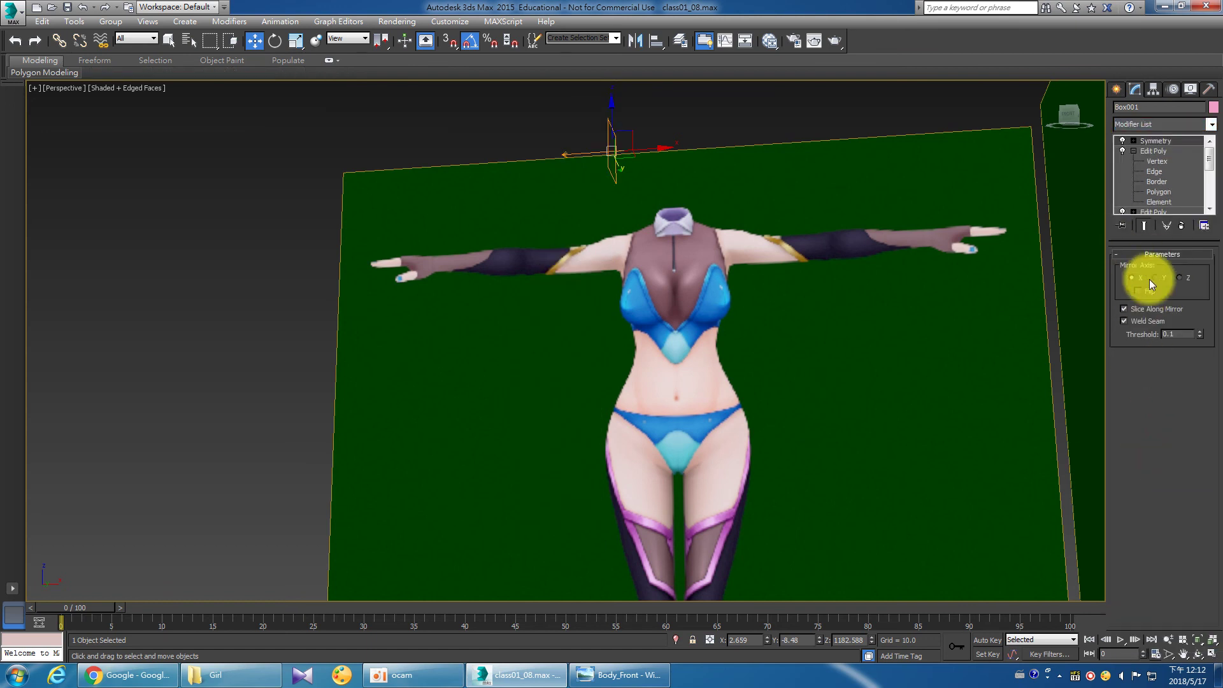
pyautogui.click(1140, 291)
pyautogui.keyDown('alt'); pyautogui.moveTo(846, 289); pyautogui.dragTo(827, 312, button='middle'); pyautogui.keyUp('alt')
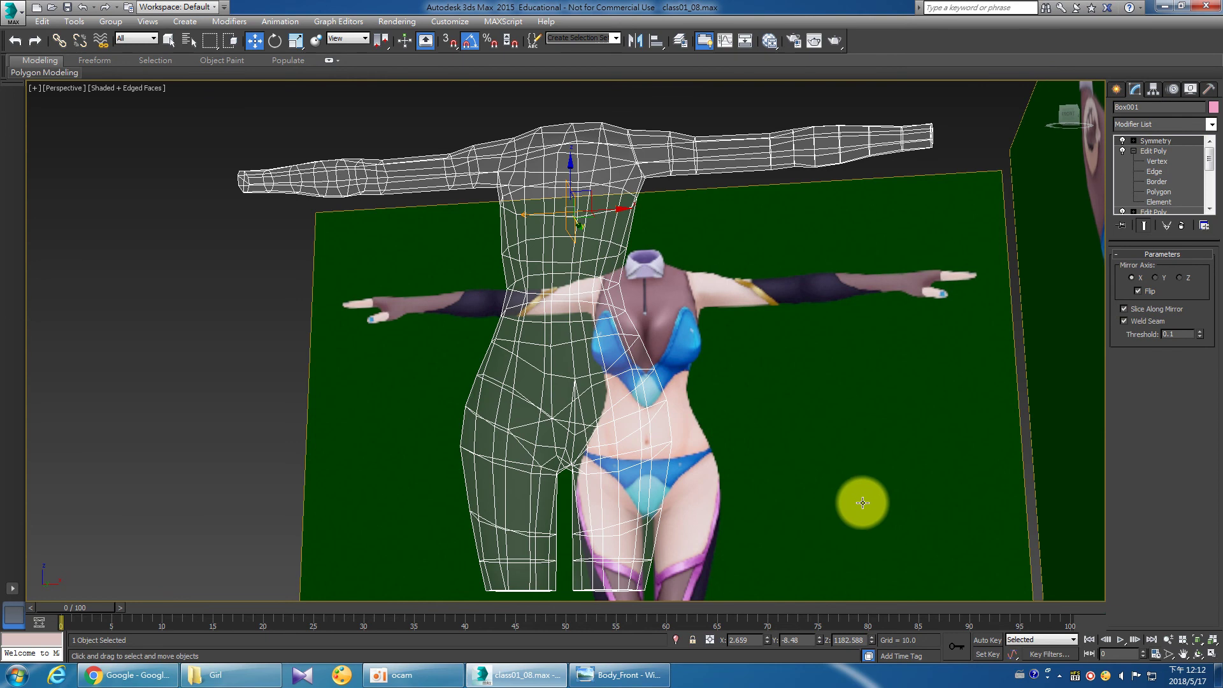
pyautogui.hotkey('ctrl', 'r')
pyautogui.moveTo(617, 437)
pyautogui.mouseDown()
pyautogui.moveTo(688, 415)
pyautogui.moveTo(628, 418)
pyautogui.moveTo(639, 426)
pyautogui.mouseUp()
# Turn off See-Through and set Visibility to 1 in Object Properties, then reselect the body's Edit Poly.
pyautogui.rightClick(646, 385)
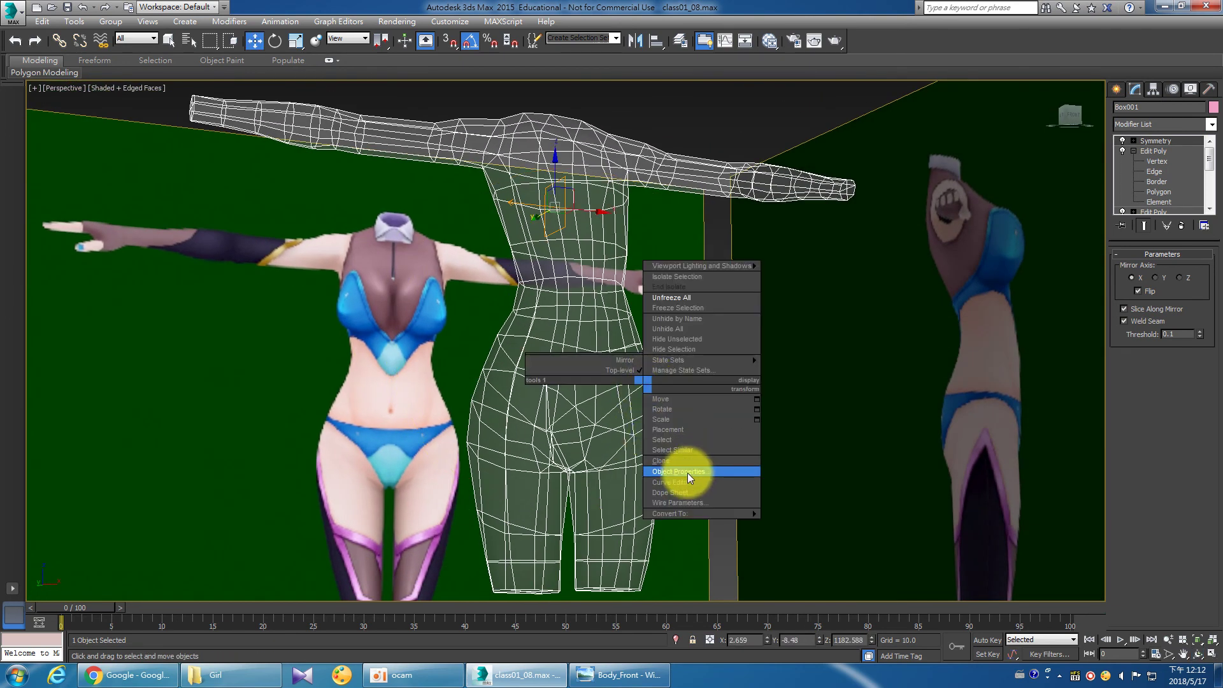
pyautogui.click(687, 473)
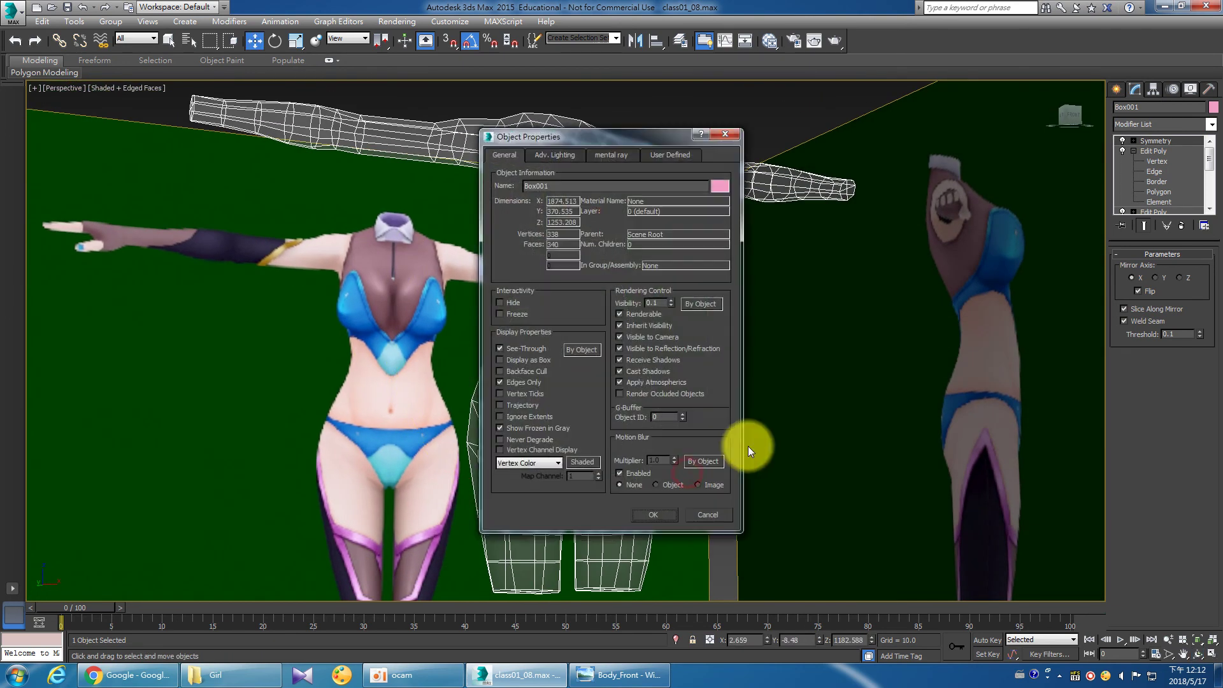
pyautogui.click(514, 350)
pyautogui.doubleClick(653, 302)
pyautogui.write('1')
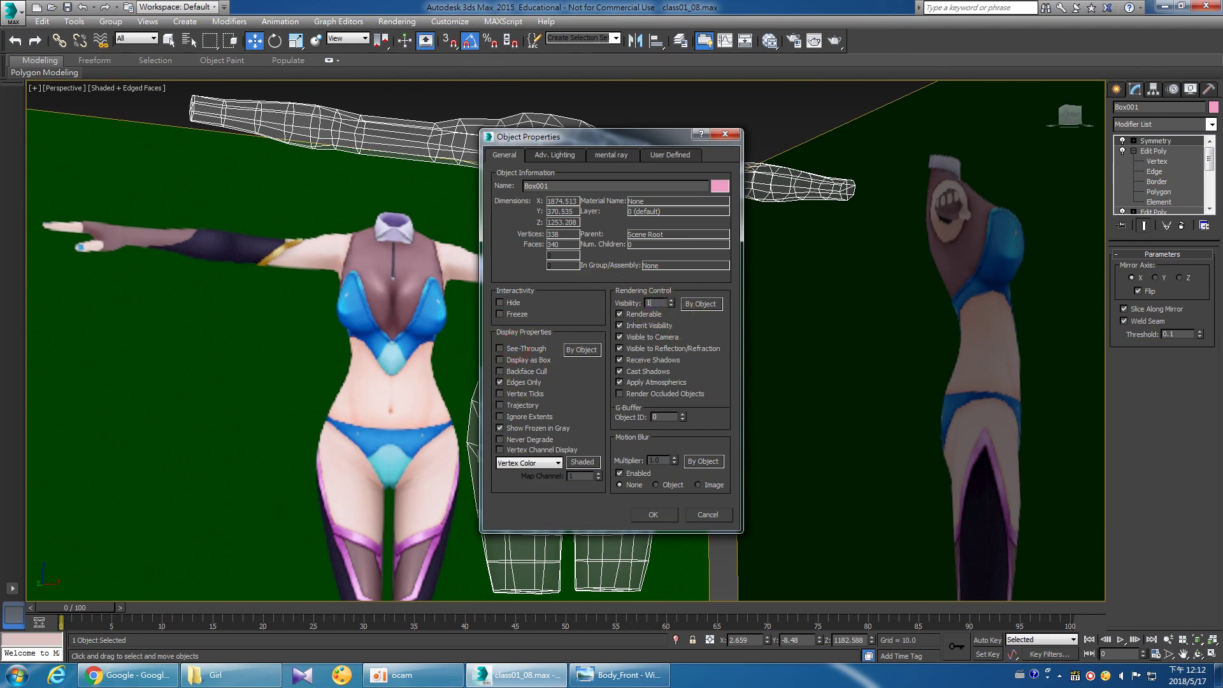
pyautogui.click(653, 514)
pyautogui.click(790, 436)
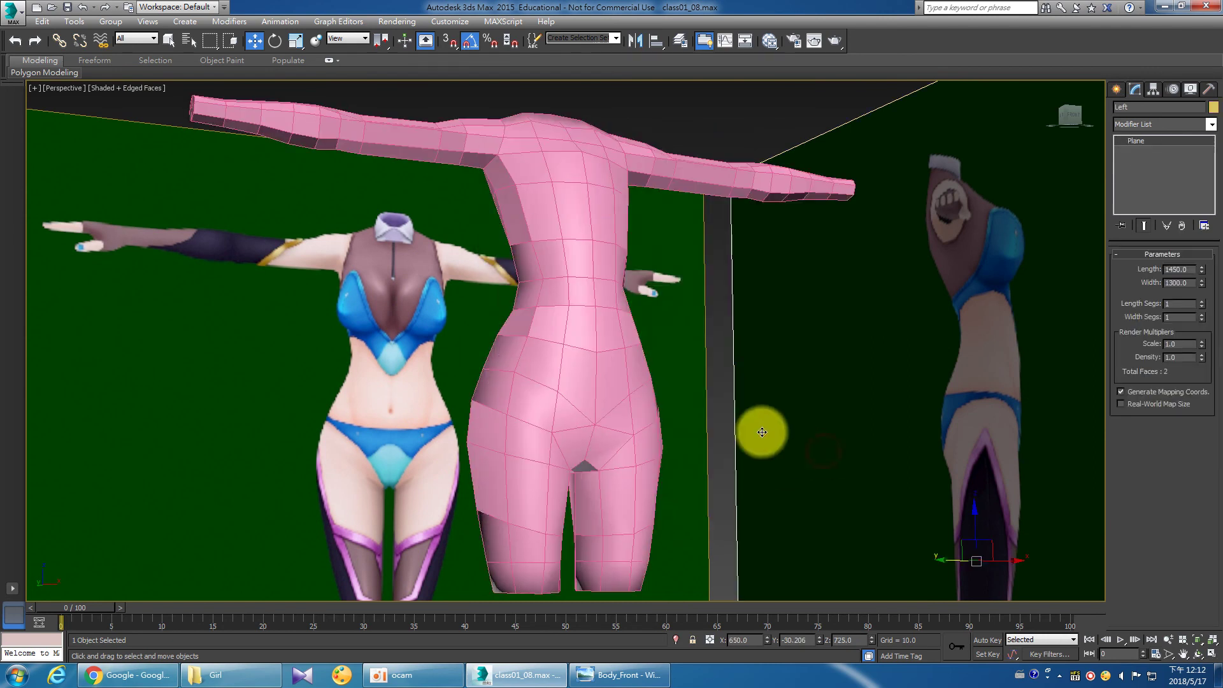
pyautogui.click(596, 213)
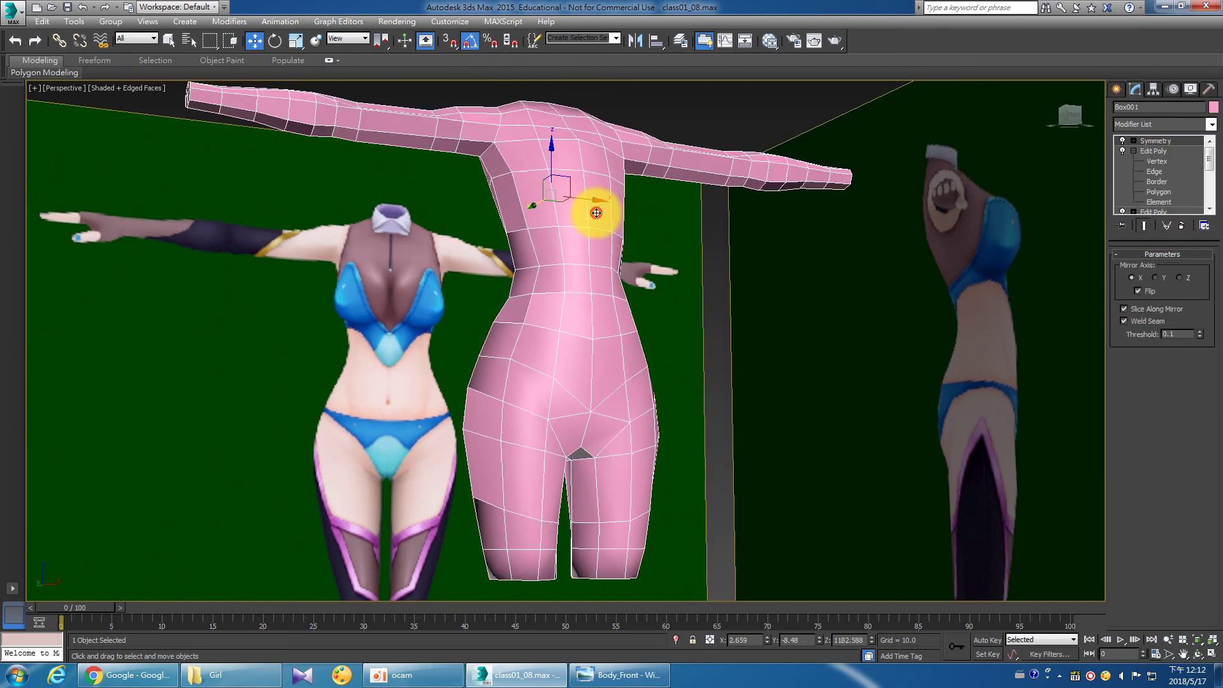
pyautogui.click(1145, 151)
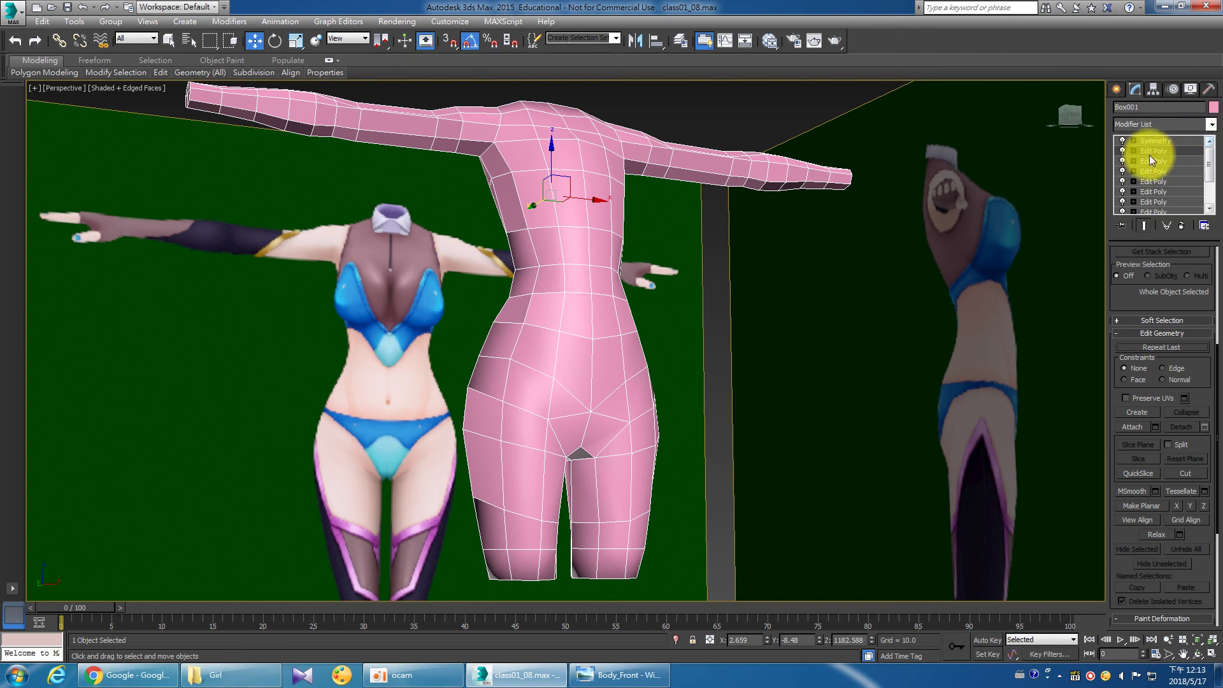
# Select all polygons, clear their smoothing groups and assign them to smoothing group 1.
pyautogui.click(1158, 191)
pyautogui.scroll(-6, 770, 284)
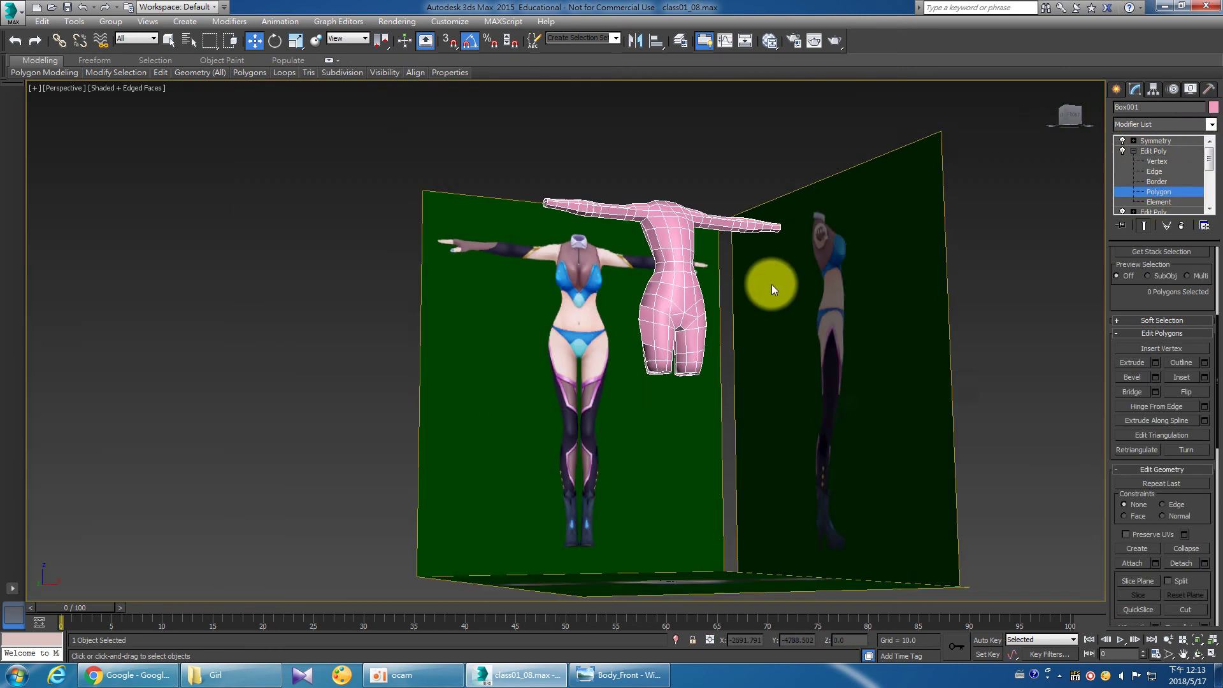
pyautogui.moveTo(789, 415); pyautogui.dragTo(538, 155)
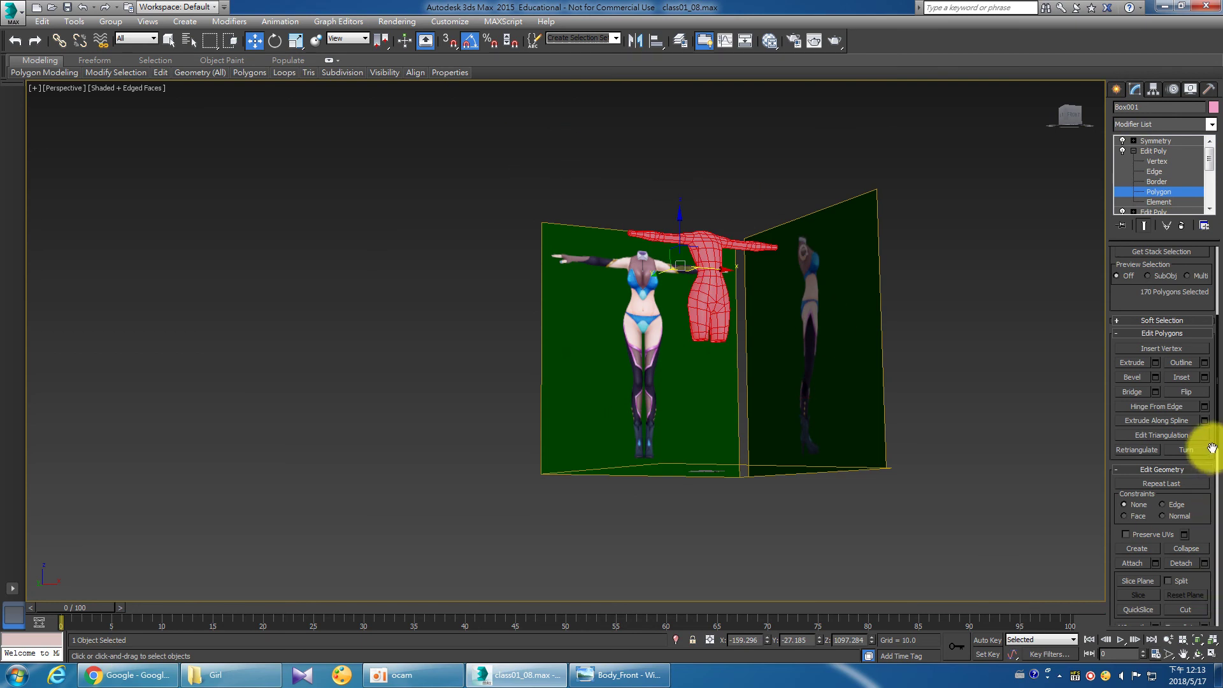
pyautogui.scroll(-3, 1185, 507)
pyautogui.scroll(-5, 1184, 507)
pyautogui.scroll(-5, 1187, 525)
pyautogui.scroll(-5, 1186, 525)
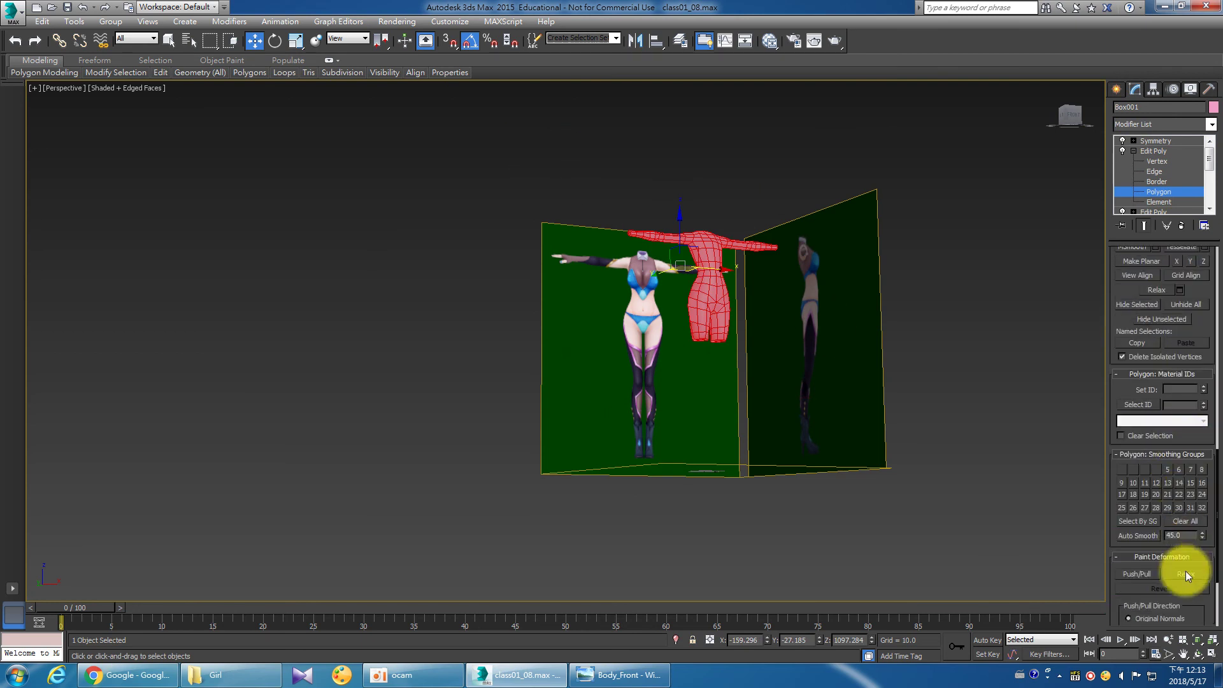
pyautogui.click(1187, 521)
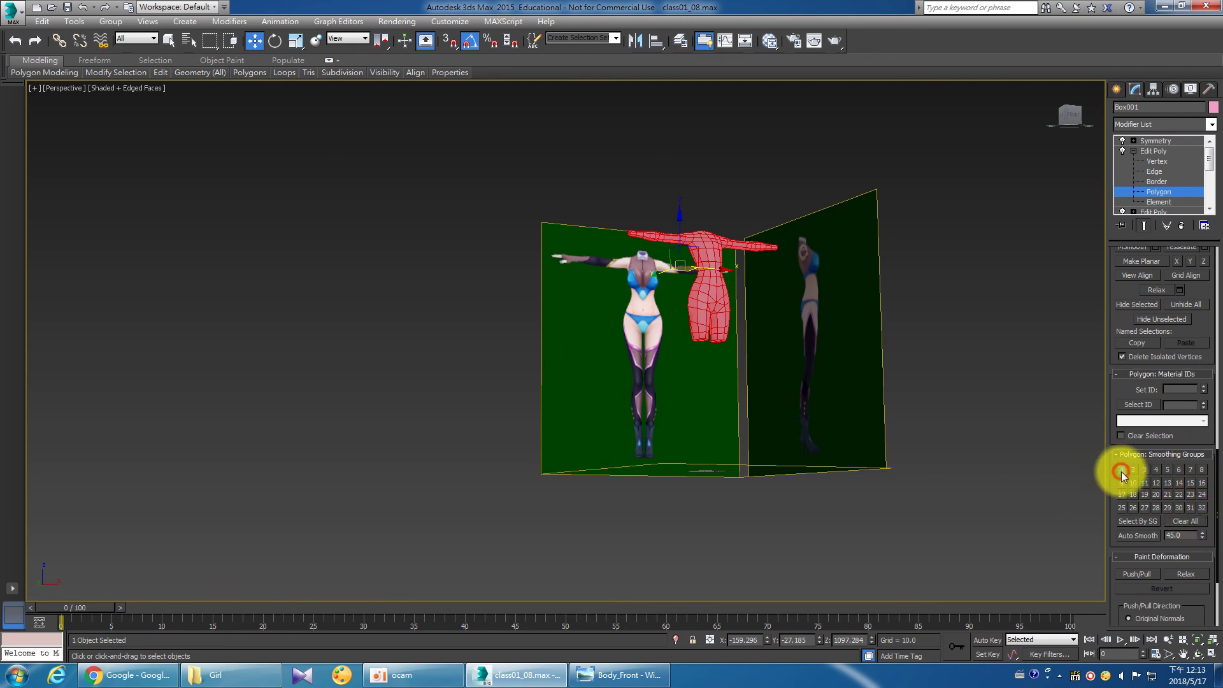
pyautogui.click(875, 377)
# Exit sub-object editing and orbit to look down on the figures.
pyautogui.scroll(1, 874, 408)
pyautogui.scroll(4, 865, 415)
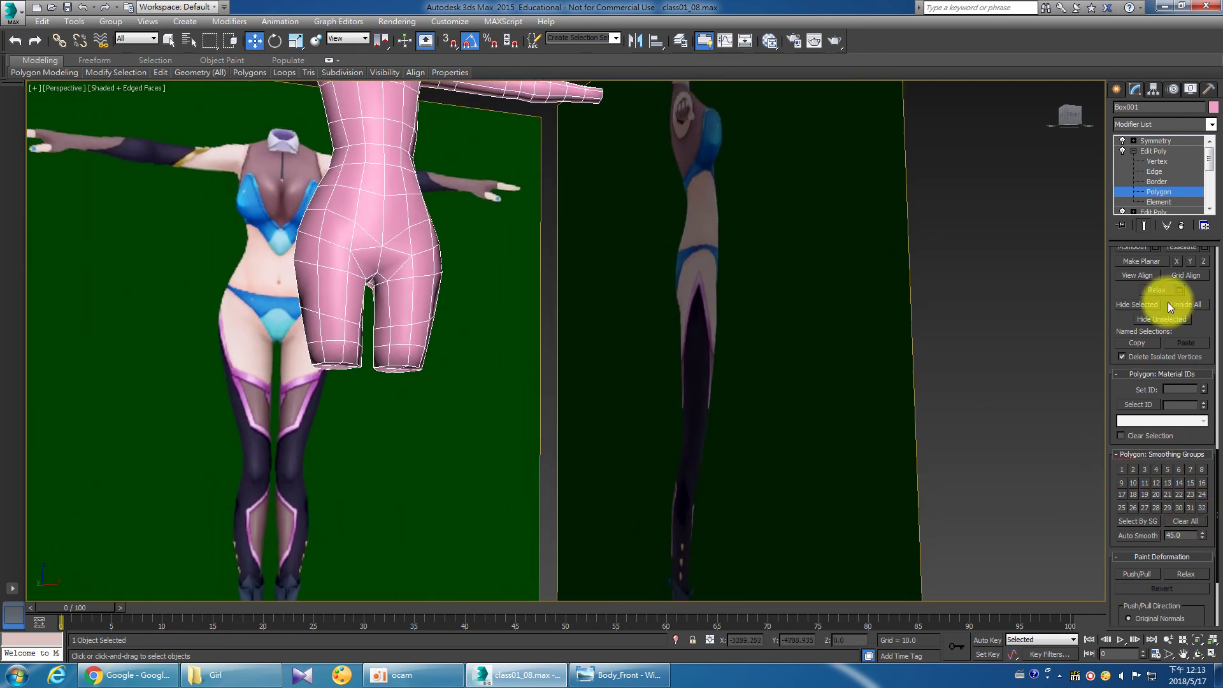
pyautogui.click(1175, 150)
pyautogui.click(1133, 151)
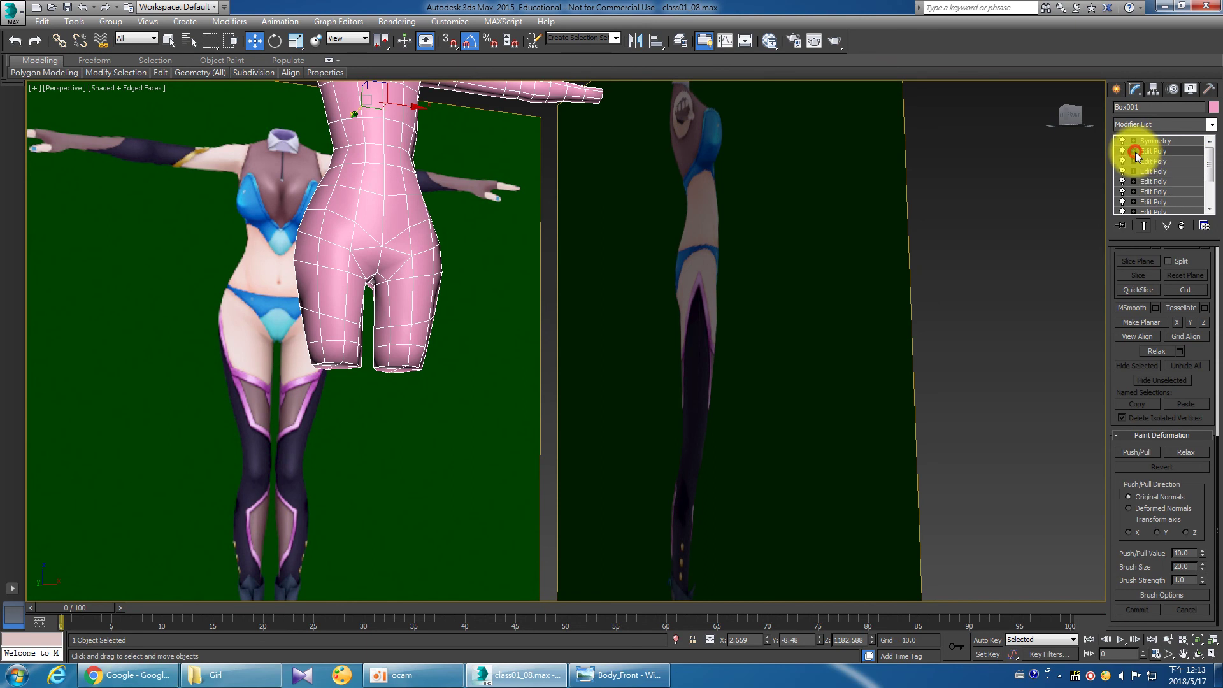
pyautogui.moveTo(475, 246)
pyautogui.keyDown('alt'); pyautogui.mouseDown(button='middle')
pyautogui.moveTo(470, 285)
pyautogui.moveTo(472, 250)
pyautogui.moveTo(464, 260)
pyautogui.moveTo(532, 281)
pyautogui.moveTo(508, 363)
pyautogui.moveTo(361, 369)
pyautogui.moveTo(516, 390)
pyautogui.moveTo(496, 380)
pyautogui.moveTo(516, 401)
pyautogui.moveTo(663, 430)
pyautogui.moveTo(720, 410)
pyautogui.moveTo(549, 388)
pyautogui.moveTo(538, 332)
pyautogui.moveTo(576, 398)
pyautogui.moveTo(581, 385)
pyautogui.moveTo(535, 402)
pyautogui.moveTo(556, 408)
pyautogui.moveTo(525, 399)
pyautogui.moveTo(548, 388)
pyautogui.moveTo(491, 406)
pyautogui.mouseUp(button='middle'); pyautogui.keyUp('alt')
# Enter Vertex mode on the lower Edit Poly and select the hip vertices from the front.
pyautogui.moveTo(491, 405)
pyautogui.mouseDown()
pyautogui.moveTo(437, 396)
pyautogui.moveTo(469, 372)
pyautogui.moveTo(541, 391)
pyautogui.moveTo(491, 171)
pyautogui.moveTo(464, 303)
pyautogui.moveTo(761, 292)
pyautogui.moveTo(719, 279)
pyautogui.moveTo(620, 281)
pyautogui.moveTo(525, 320)
pyautogui.moveTo(540, 359)
pyautogui.moveTo(655, 366)
pyautogui.moveTo(639, 366)
pyautogui.mouseUp()
pyautogui.scroll(4, 503, 342)
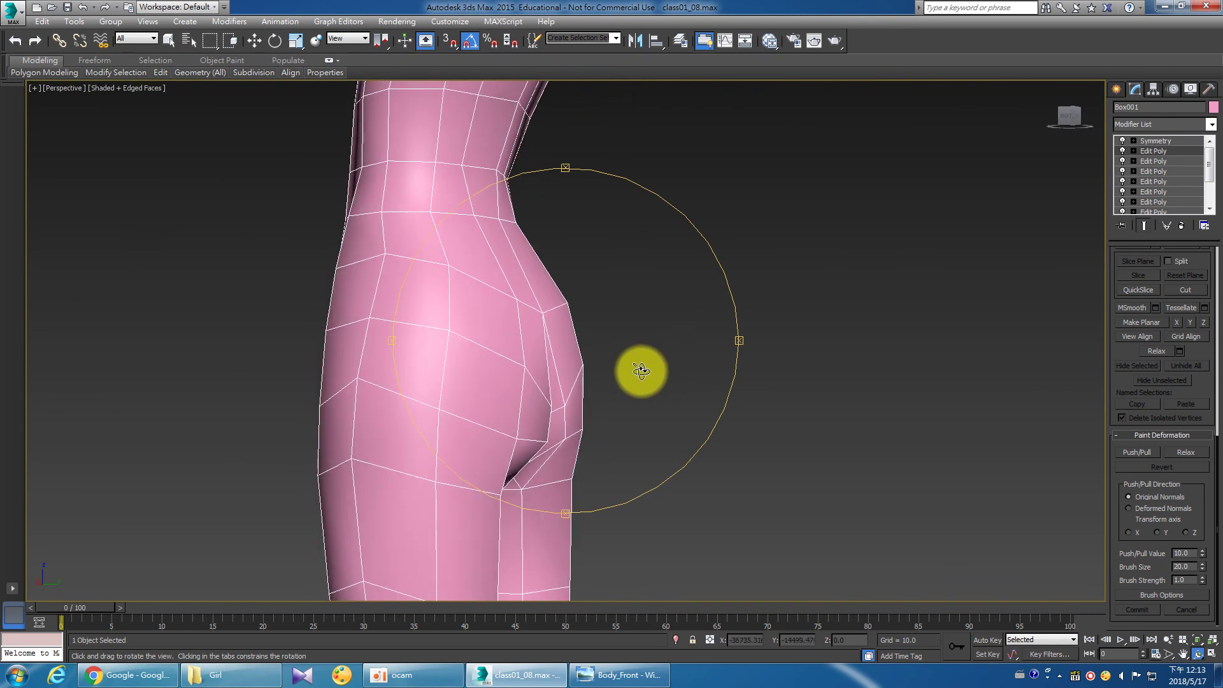
pyautogui.click(1134, 152)
pyautogui.click(1156, 162)
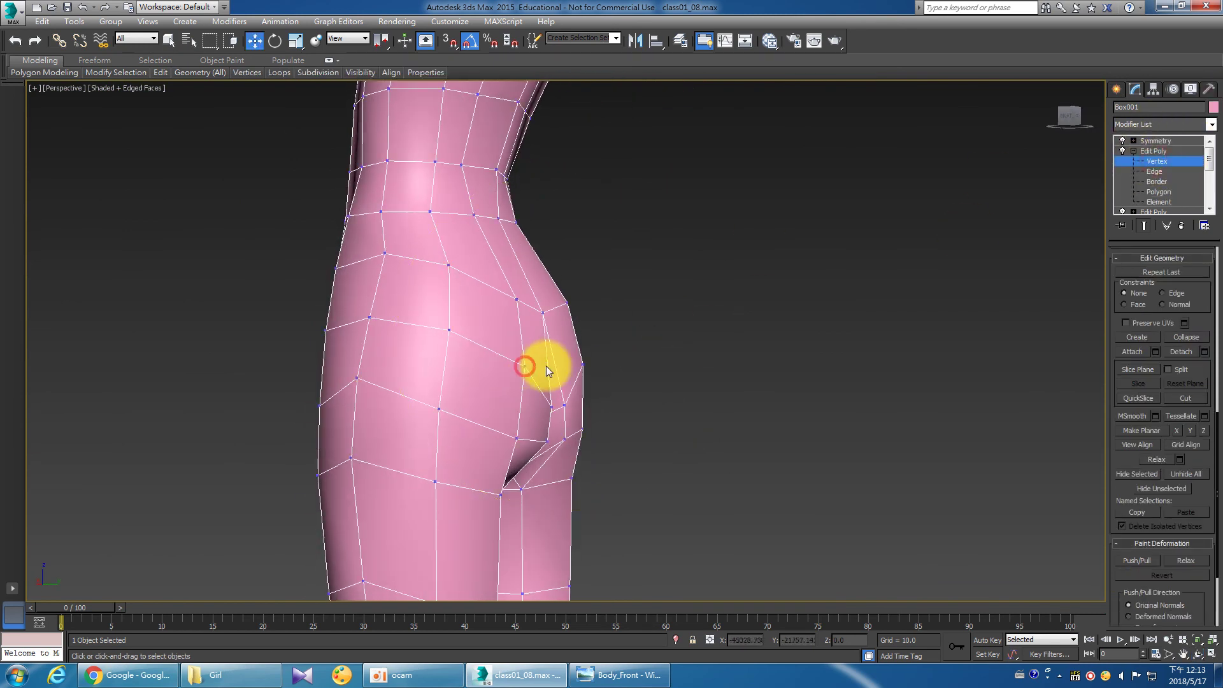
pyautogui.moveTo(609, 376)
pyautogui.keyDown('alt'); pyautogui.mouseDown(button='middle')
pyautogui.moveTo(611, 415)
pyautogui.moveTo(520, 424)
pyautogui.moveTo(379, 410)
pyautogui.moveTo(410, 410)
pyautogui.mouseUp(button='middle'); pyautogui.keyUp('alt')
pyautogui.keyDown('ctrl'); pyautogui.click(542, 409); pyautogui.keyUp('ctrl')
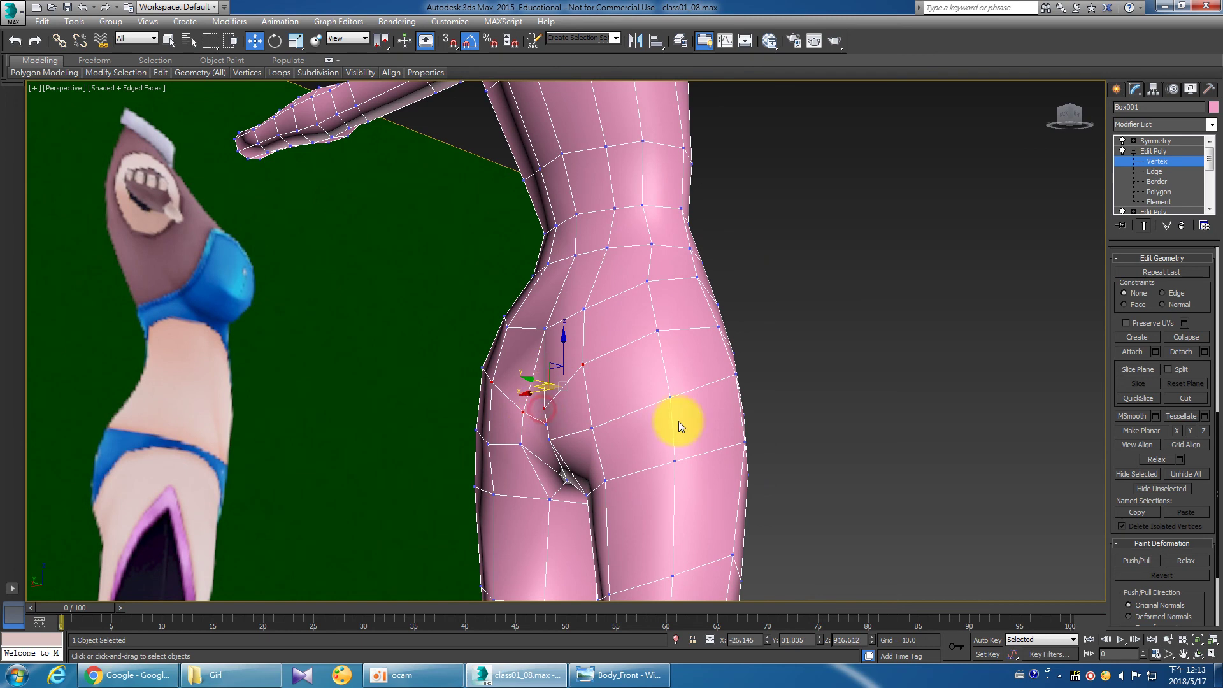
# Shift the selected hip vertices along X in the Left viewport.
pyautogui.click(1205, 656)
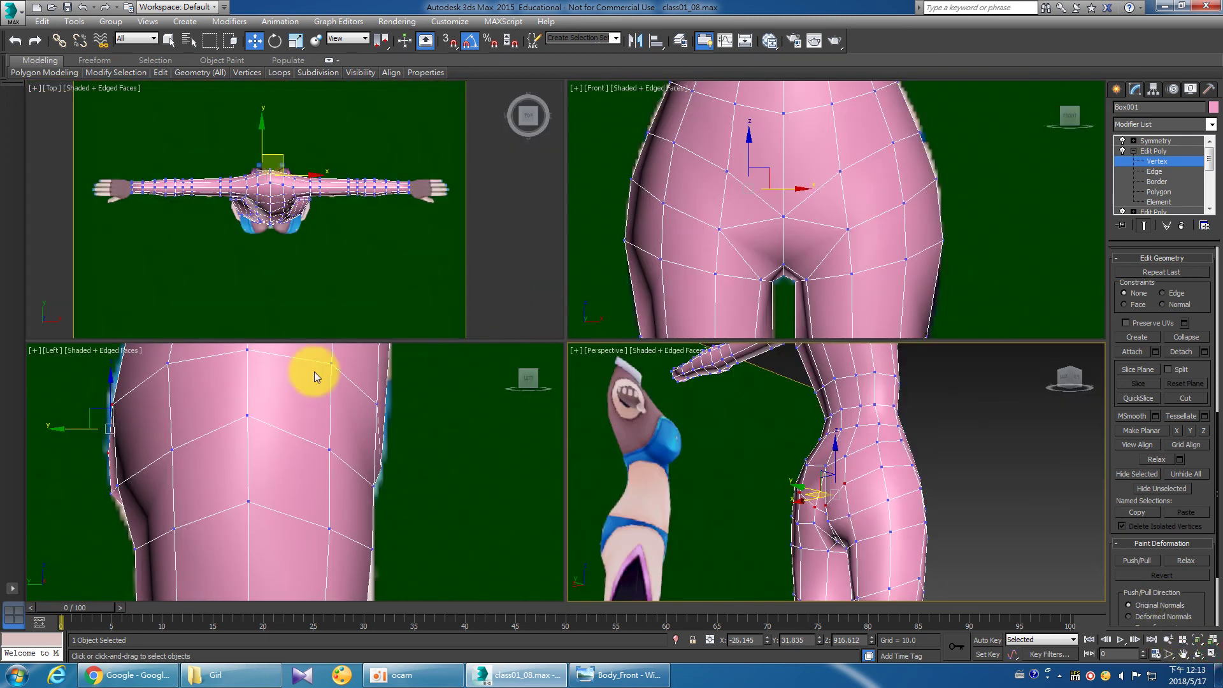
pyautogui.moveTo(202, 421); pyautogui.dragTo(239, 442, button='middle')
pyautogui.moveTo(191, 450); pyautogui.dragTo(186, 451)
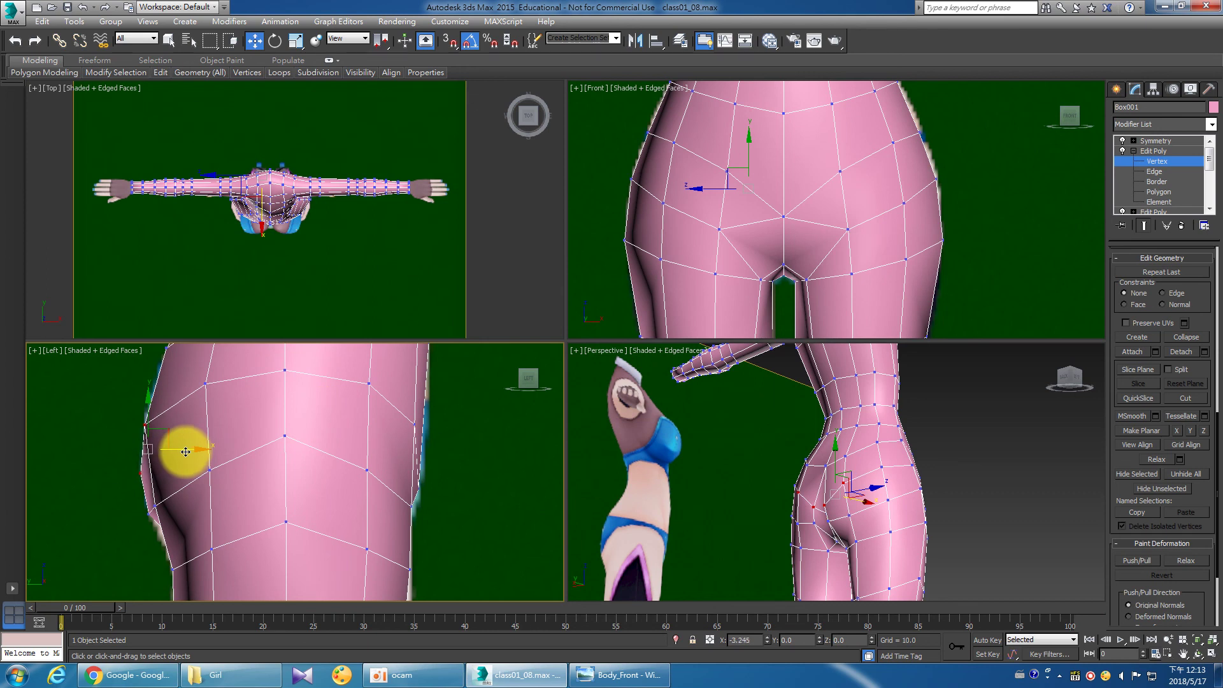
pyautogui.click(796, 469)
pyautogui.click(844, 460)
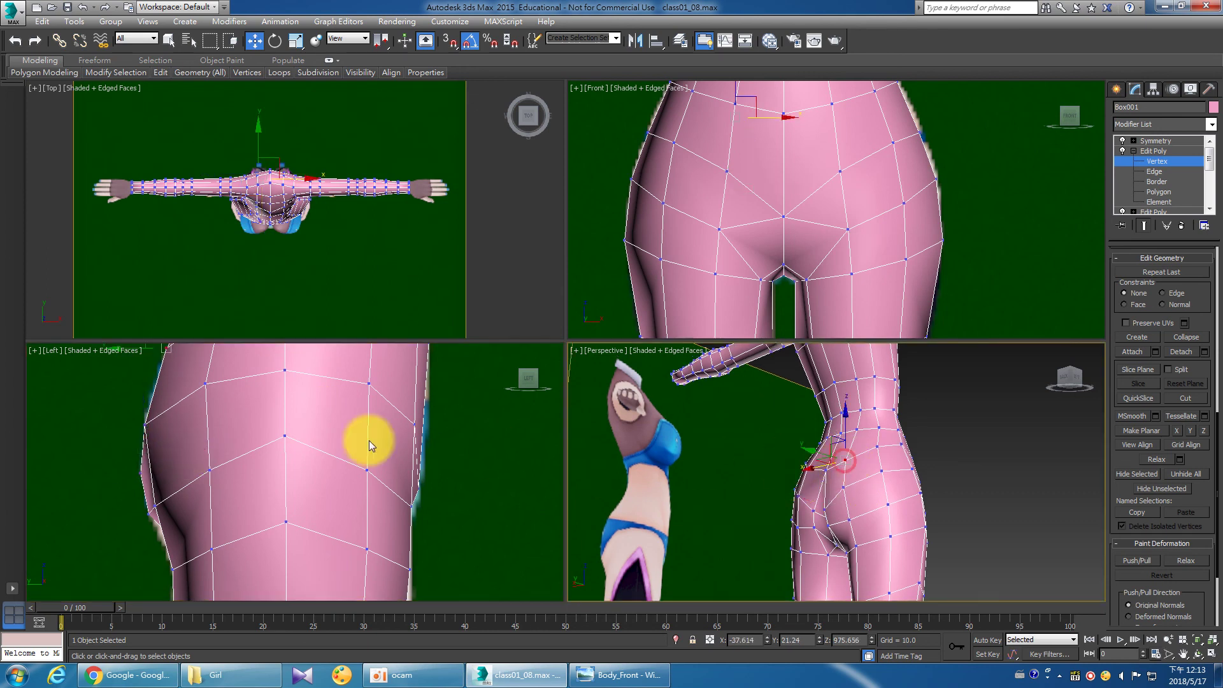
pyautogui.moveTo(366, 437); pyautogui.dragTo(246, 469, button='middle')
pyautogui.moveTo(232, 409); pyautogui.dragTo(228, 407)
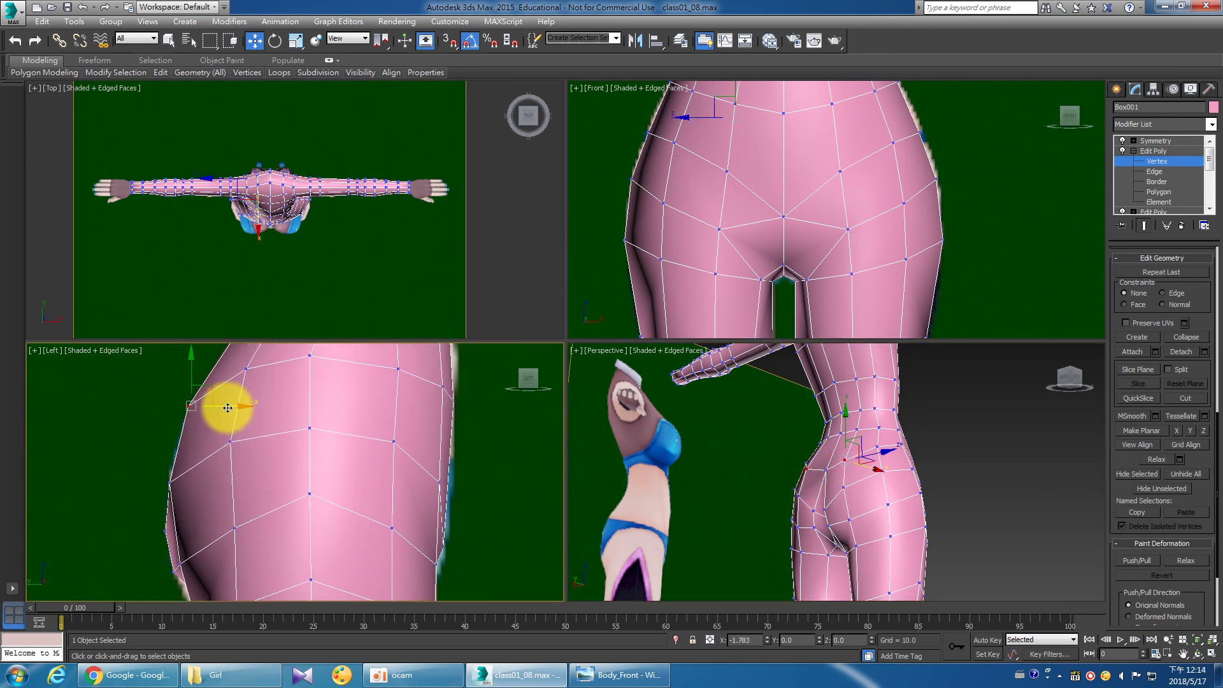
# Inspect the hips in a maximized Perspective view, then frame the hip in the side view.
pyautogui.click(868, 482)
pyautogui.click(1210, 654)
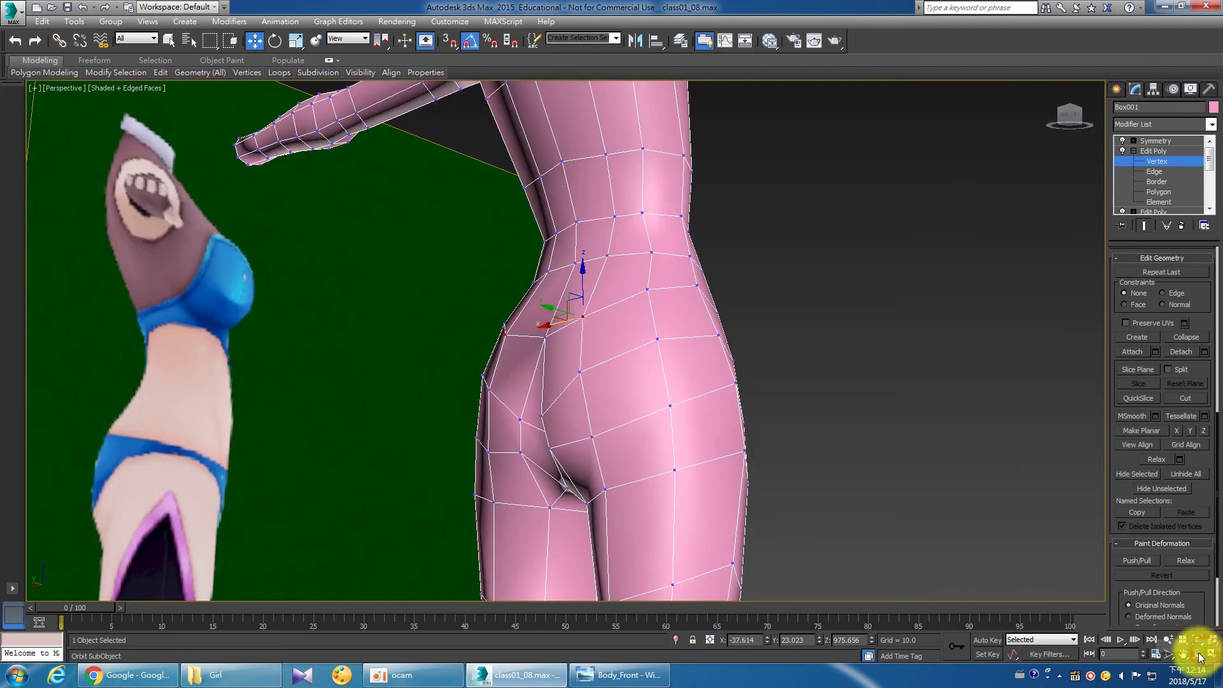
pyautogui.moveTo(518, 387)
pyautogui.mouseDown()
pyautogui.moveTo(656, 399)
pyautogui.moveTo(664, 385)
pyautogui.moveTo(567, 354)
pyautogui.moveTo(527, 369)
pyautogui.mouseUp()
pyautogui.rightClick(529, 373)
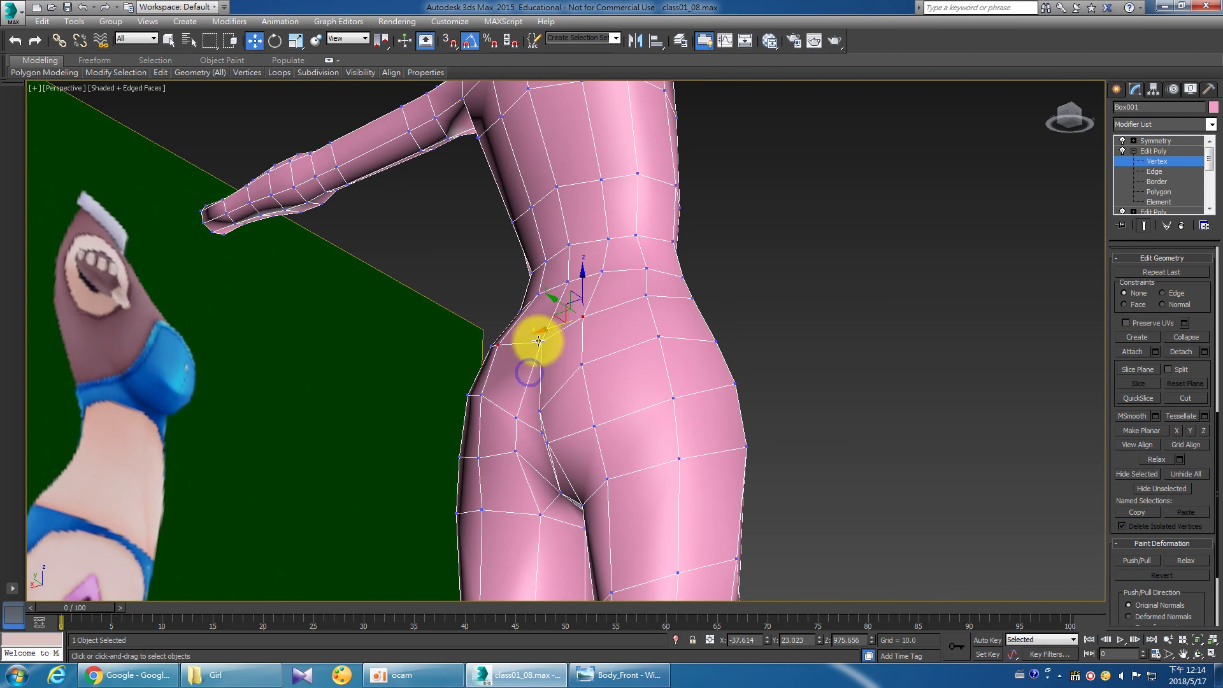
pyautogui.click(1210, 654)
pyautogui.rightClick(261, 398)
pyautogui.moveTo(261, 398); pyautogui.dragTo(265, 442, button='middle')
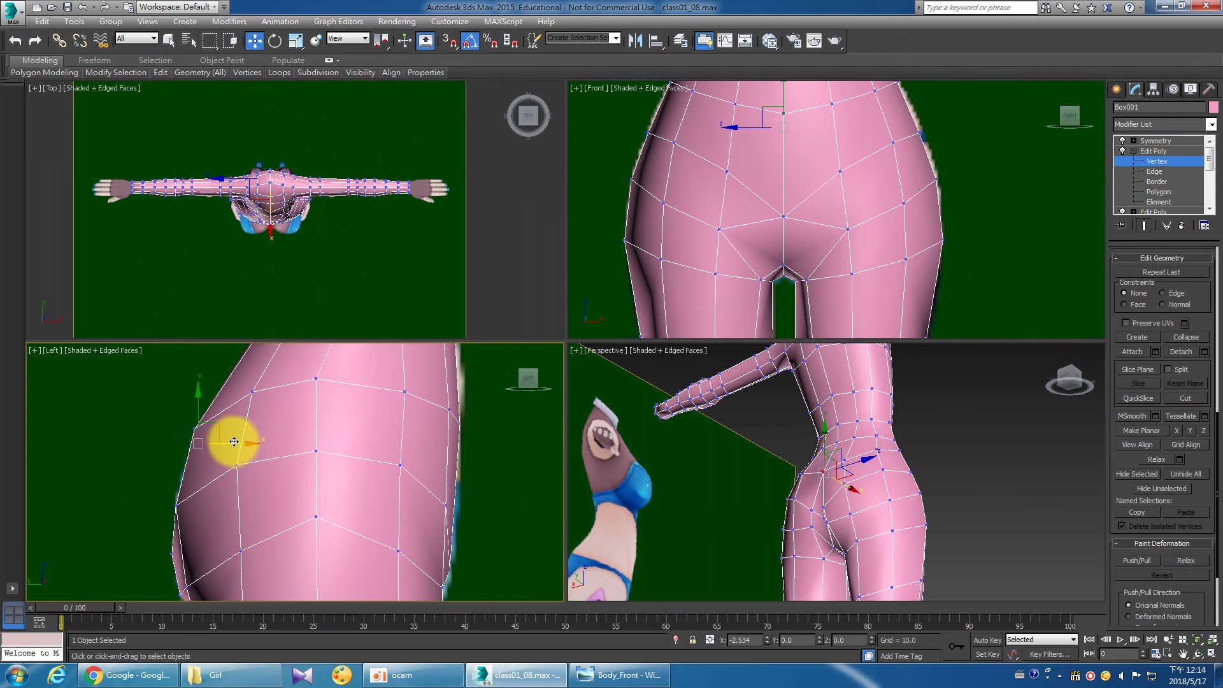
# Orbit the maximized body from back to side to check the hip curve.
pyautogui.rightClick(743, 505)
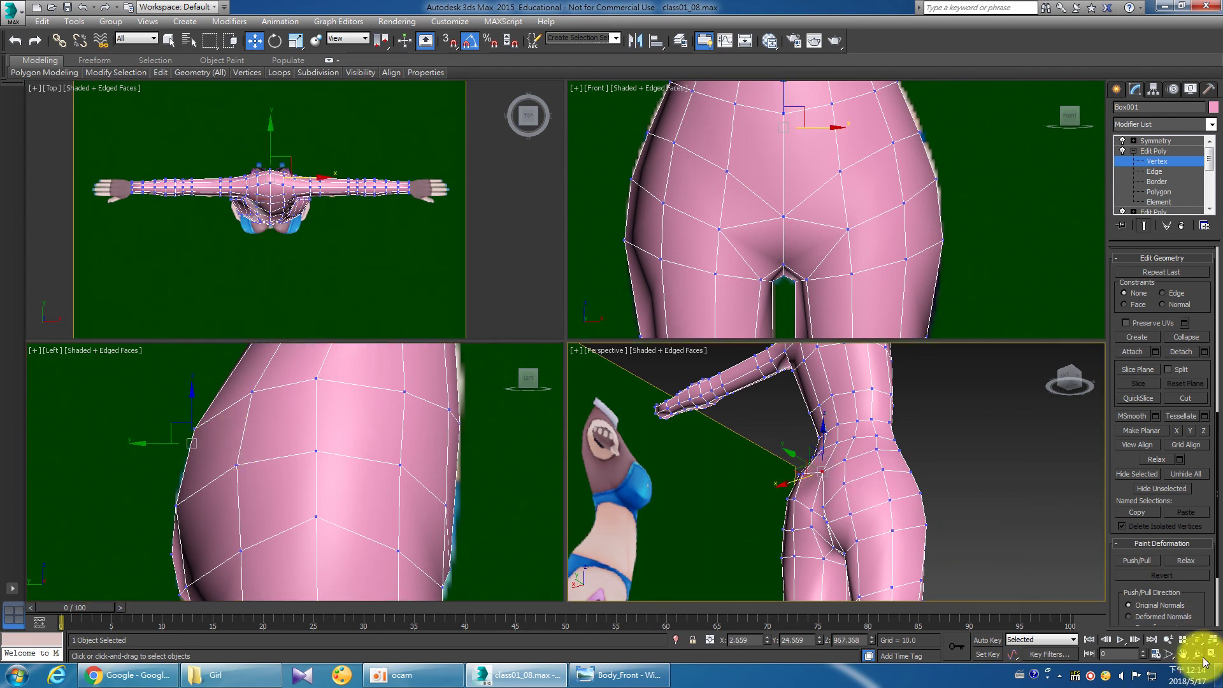
pyautogui.click(1205, 657)
pyautogui.moveTo(641, 437)
pyautogui.mouseDown()
pyautogui.moveTo(575, 387)
pyautogui.moveTo(565, 410)
pyautogui.moveTo(669, 417)
pyautogui.moveTo(611, 363)
pyautogui.moveTo(623, 366)
pyautogui.mouseUp()
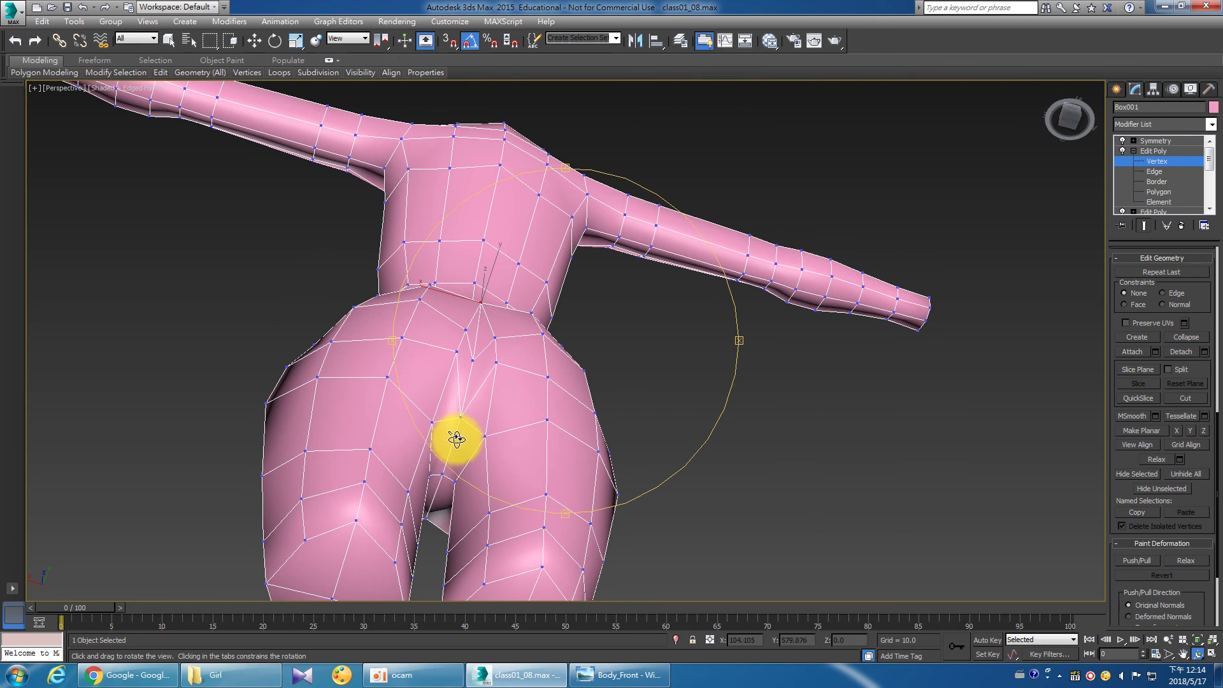
pyautogui.press('w')
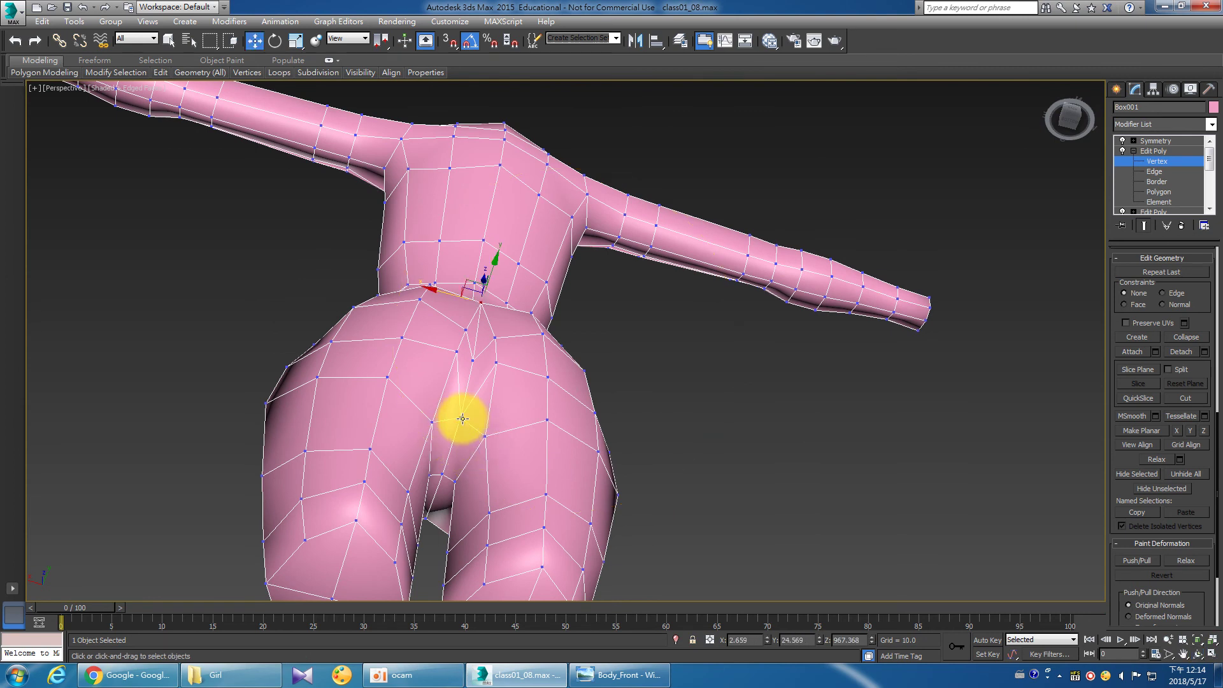
pyautogui.hotkey('ctrl', 'r')
pyautogui.moveTo(544, 474)
pyautogui.mouseDown()
pyautogui.moveTo(423, 508)
pyautogui.moveTo(453, 442)
pyautogui.moveTo(491, 442)
pyautogui.moveTo(526, 486)
pyautogui.moveTo(607, 453)
pyautogui.moveTo(494, 491)
pyautogui.moveTo(507, 518)
pyautogui.mouseUp()
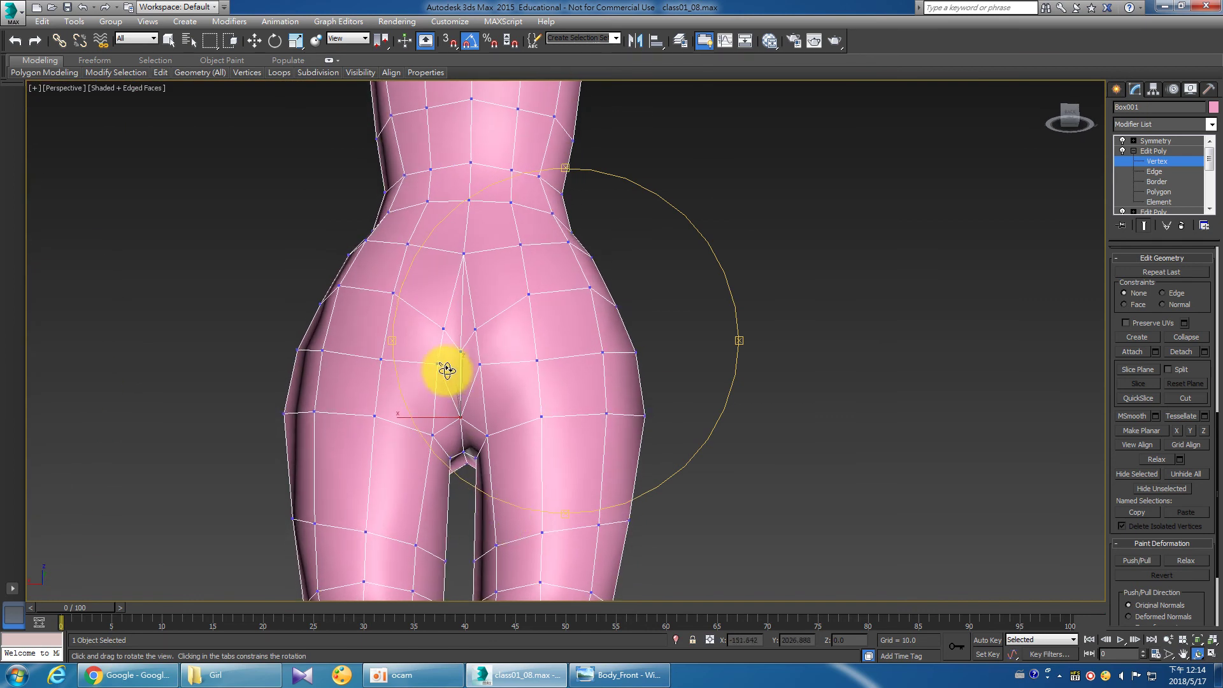
pyautogui.moveTo(454, 410)
pyautogui.mouseDown()
pyautogui.moveTo(472, 431)
pyautogui.moveTo(412, 412)
pyautogui.moveTo(527, 417)
pyautogui.moveTo(497, 404)
pyautogui.moveTo(518, 442)
pyautogui.moveTo(545, 439)
pyautogui.moveTo(560, 414)
pyautogui.moveTo(724, 442)
pyautogui.moveTo(719, 428)
pyautogui.moveTo(582, 409)
pyautogui.moveTo(541, 437)
pyautogui.moveTo(574, 456)
pyautogui.moveTo(543, 459)
pyautogui.moveTo(538, 426)
pyautogui.moveTo(623, 428)
pyautogui.moveTo(546, 415)
pyautogui.moveTo(519, 429)
pyautogui.moveTo(574, 371)
pyautogui.moveTo(539, 408)
pyautogui.moveTo(545, 416)
pyautogui.mouseUp()
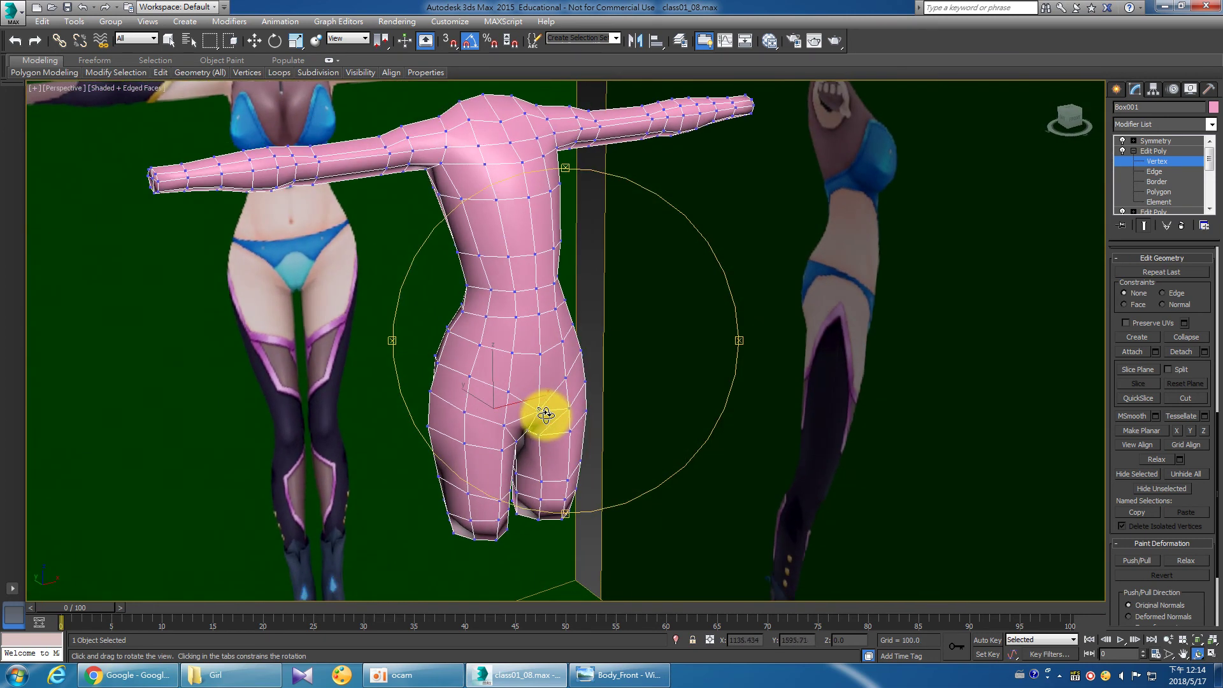
# Add another Edit Poly modifier above the existing Edit Poly.
pyautogui.press('1')
pyautogui.press('w')
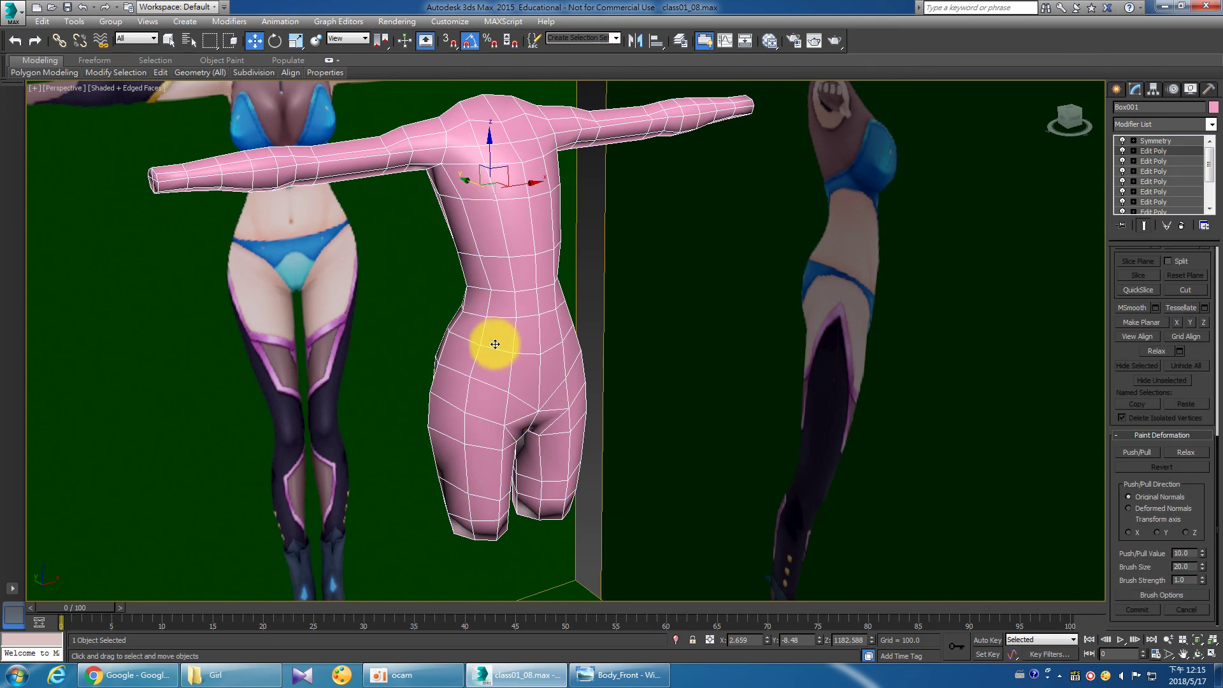
pyautogui.click(1141, 151)
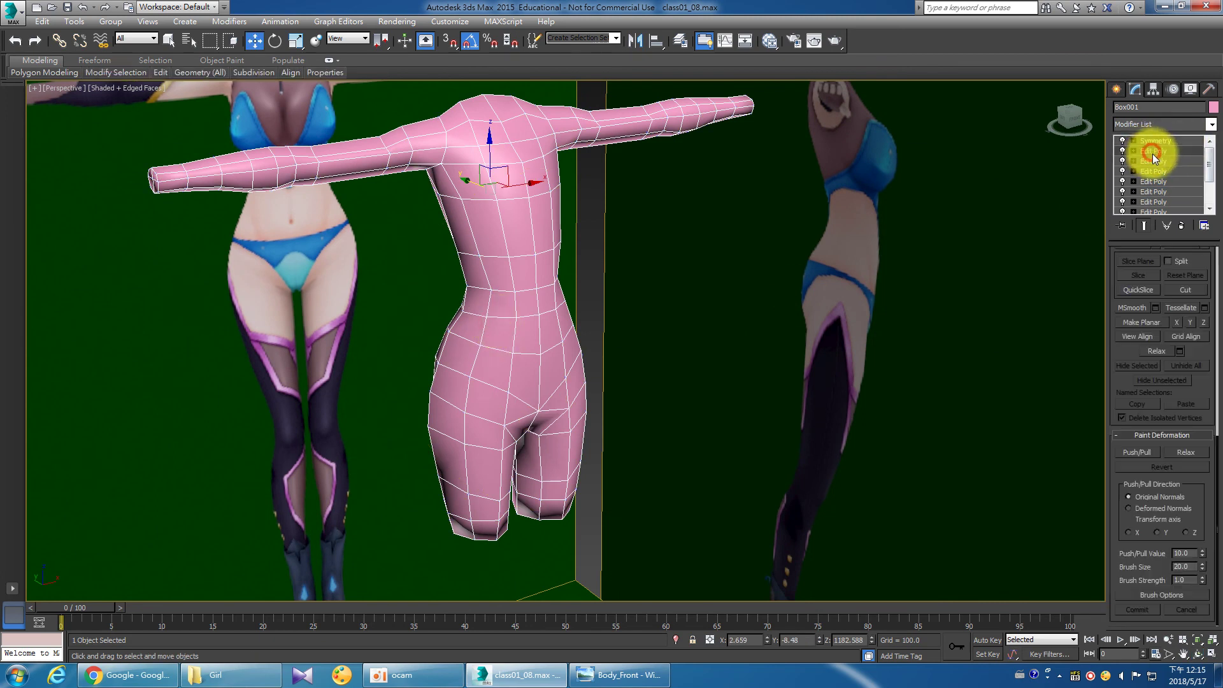
pyautogui.click(1210, 125)
pyautogui.click(1163, 484)
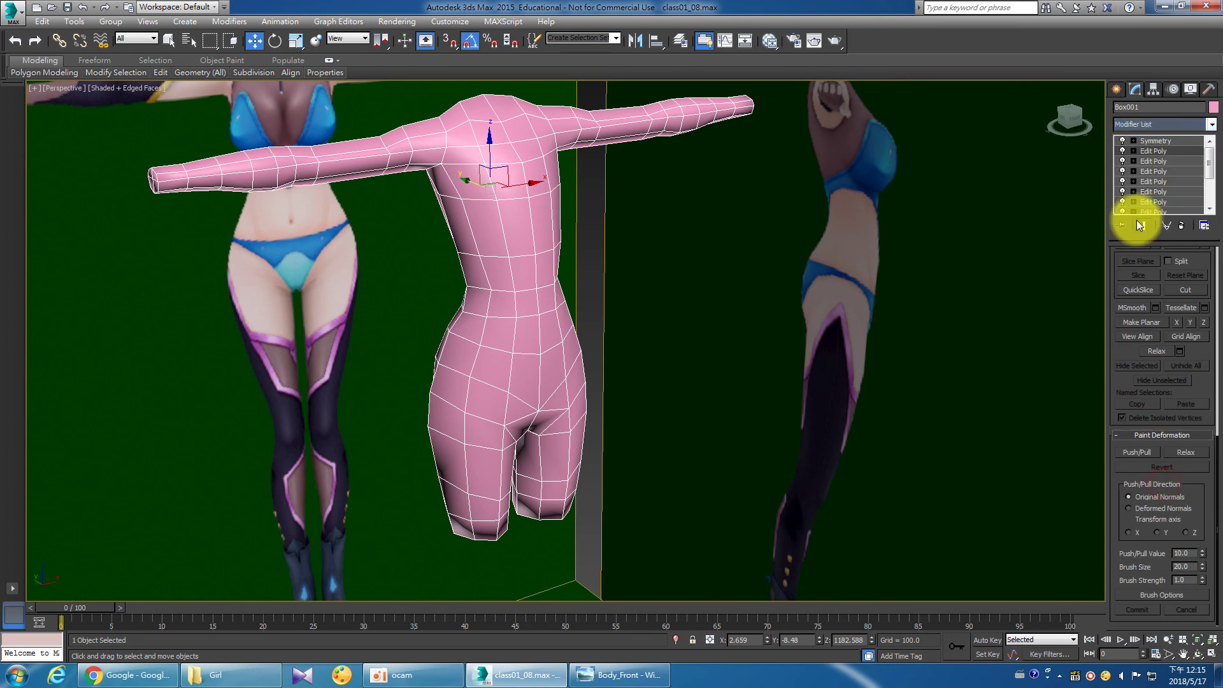
pyautogui.click(1133, 151)
# Orbit round to the back of the body and zoom in on the hips.
pyautogui.hotkey('ctrl', 'r')
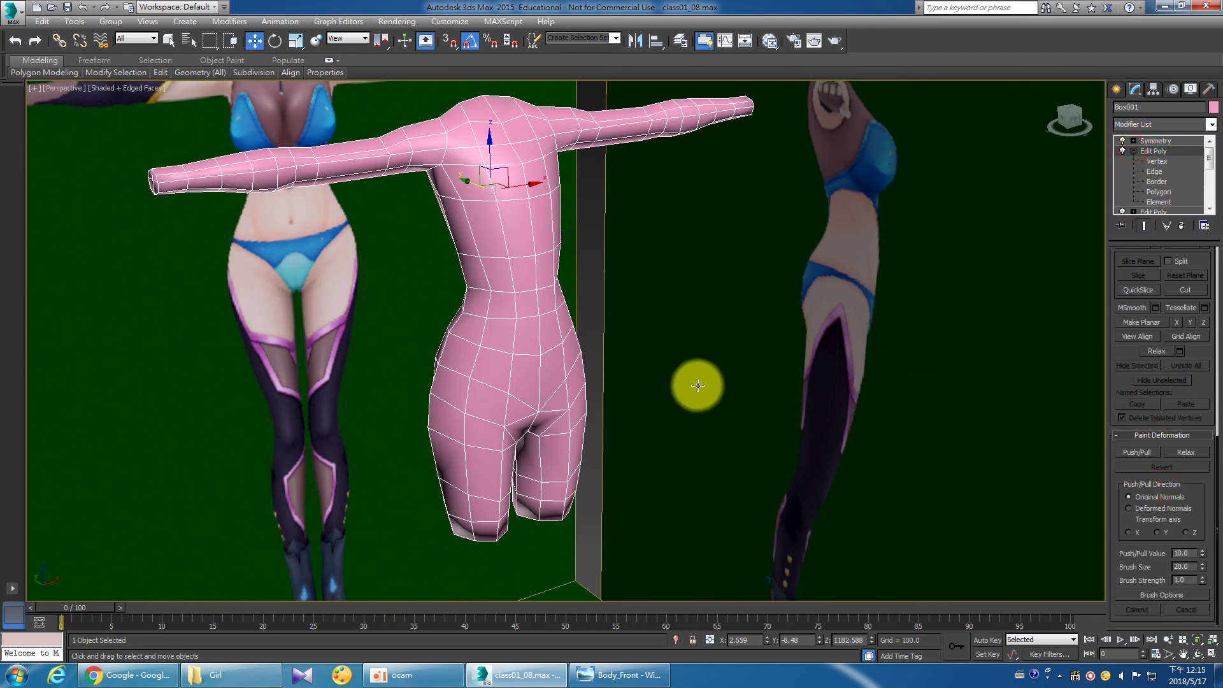
pyautogui.moveTo(525, 405); pyautogui.dragTo(673, 369)
pyautogui.scroll(5, 556, 395)
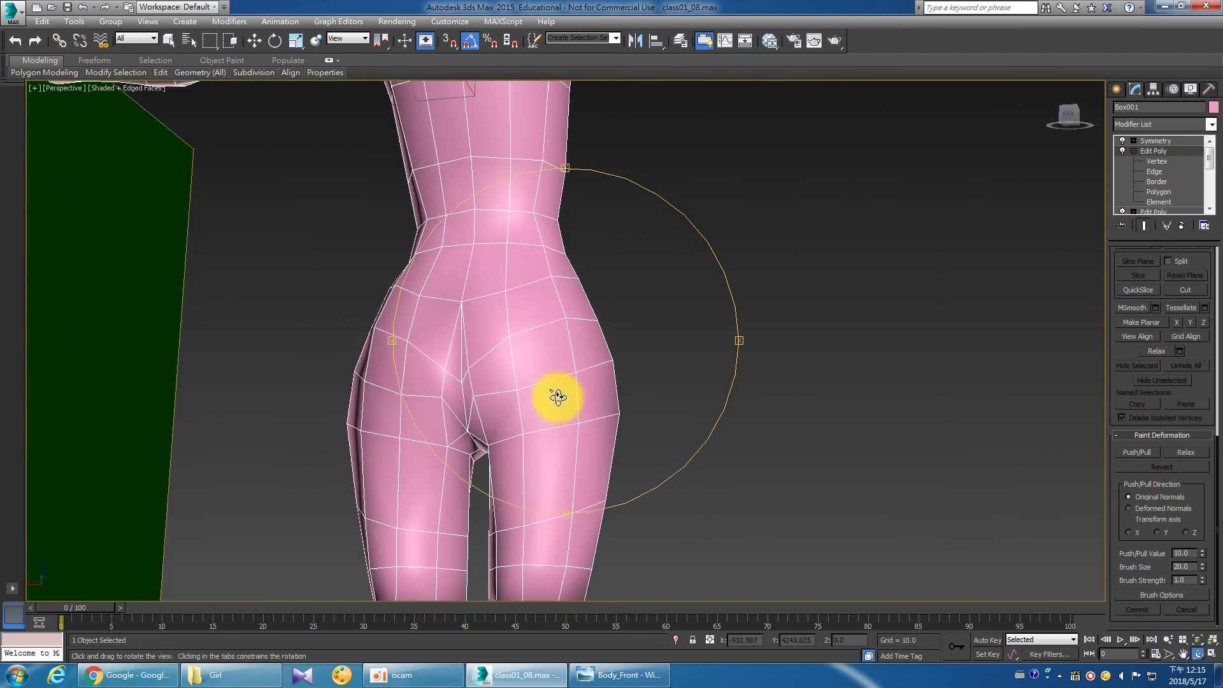
pyautogui.moveTo(522, 420)
pyautogui.mouseDown()
pyautogui.moveTo(560, 404)
pyautogui.moveTo(522, 409)
pyautogui.moveTo(514, 445)
pyautogui.mouseUp()
pyautogui.scroll(2, 522, 409)
pyautogui.rightClick(705, 344)
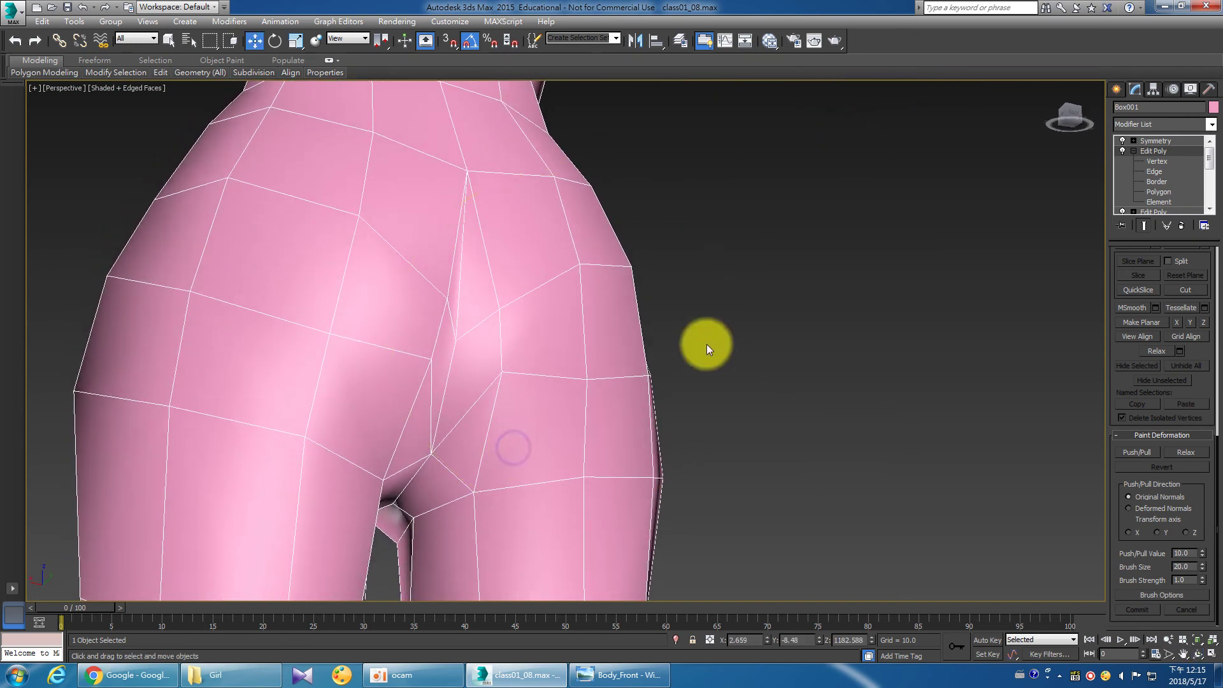
# Cut a new edge across the buttock with vertex snapping, ending at an edge midpoint.
pyautogui.click(1160, 192)
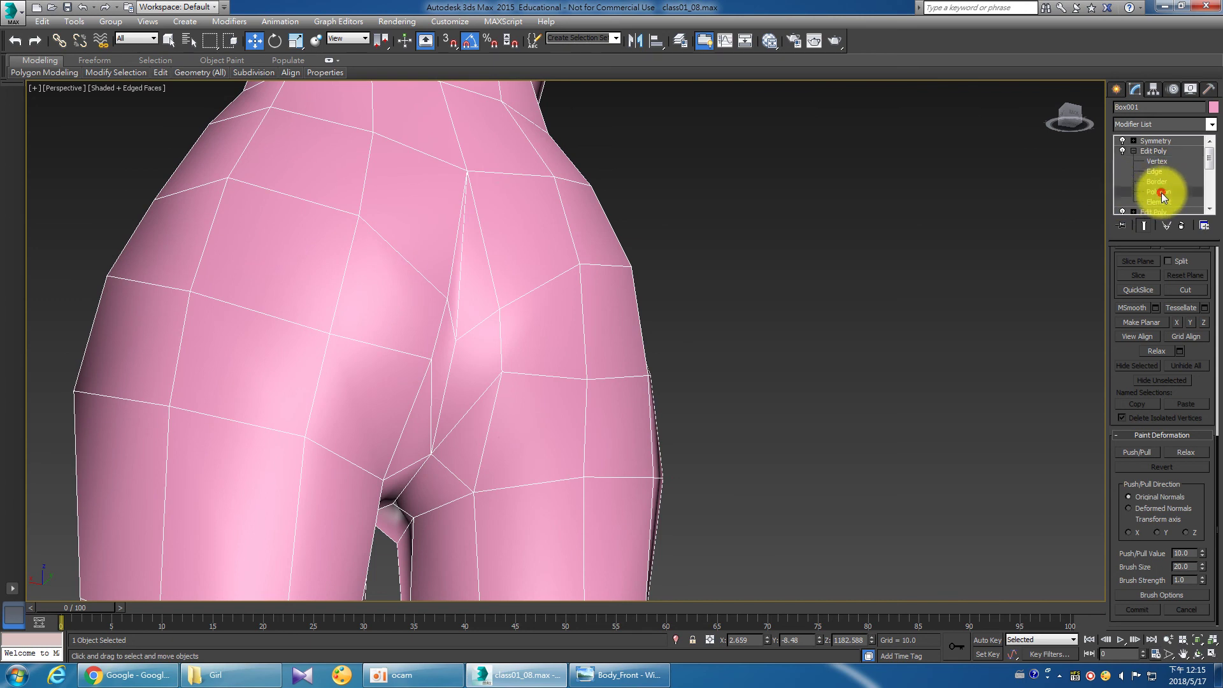
pyautogui.rightClick(931, 315)
pyautogui.click(923, 193)
pyautogui.click(447, 49)
pyautogui.click(499, 375)
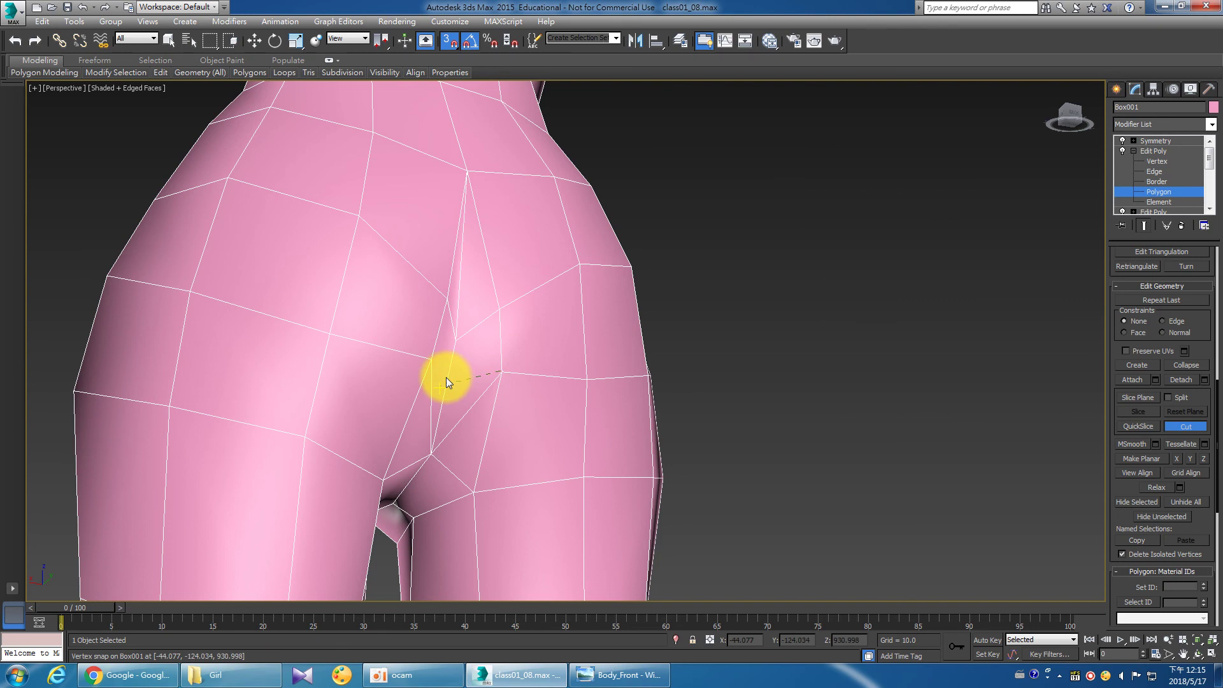
pyautogui.moveTo(450, 384)
pyautogui.mouseDown(button='middle')
pyautogui.moveTo(491, 385)
pyautogui.moveTo(545, 357)
pyautogui.moveTo(593, 377)
pyautogui.moveTo(571, 369)
pyautogui.moveTo(581, 365)
pyautogui.mouseUp(button='middle')
pyautogui.hotkey('alt', 'c')
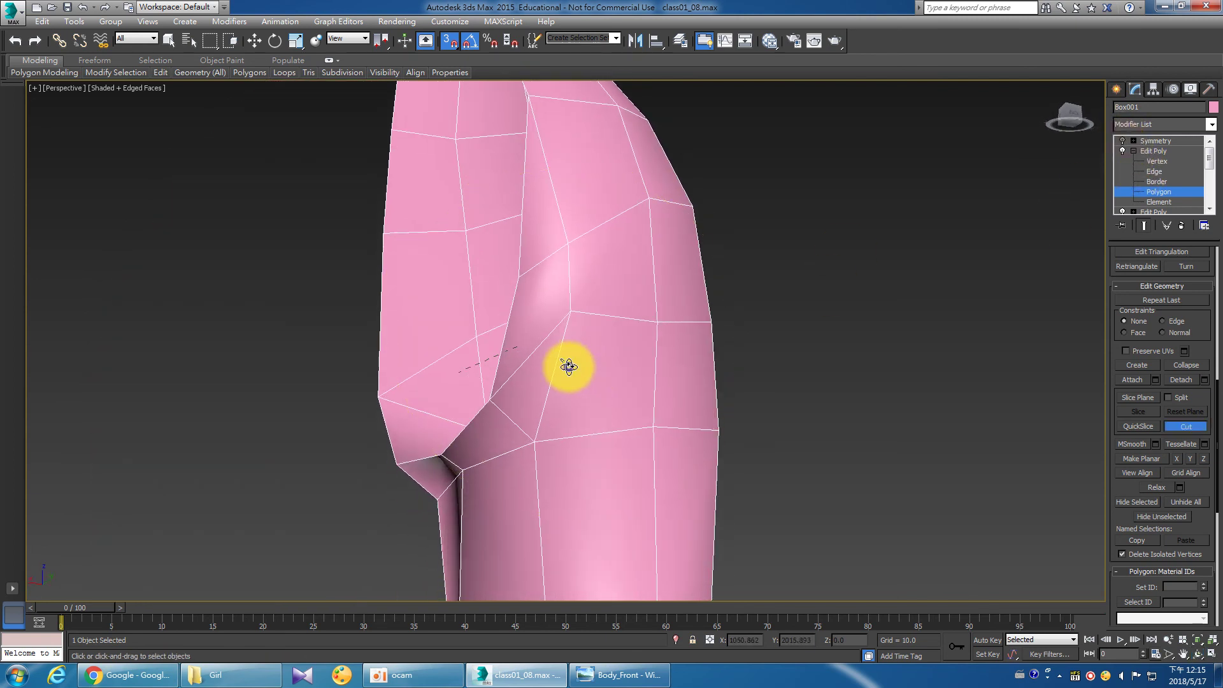
pyautogui.click(570, 313)
pyautogui.click(508, 328)
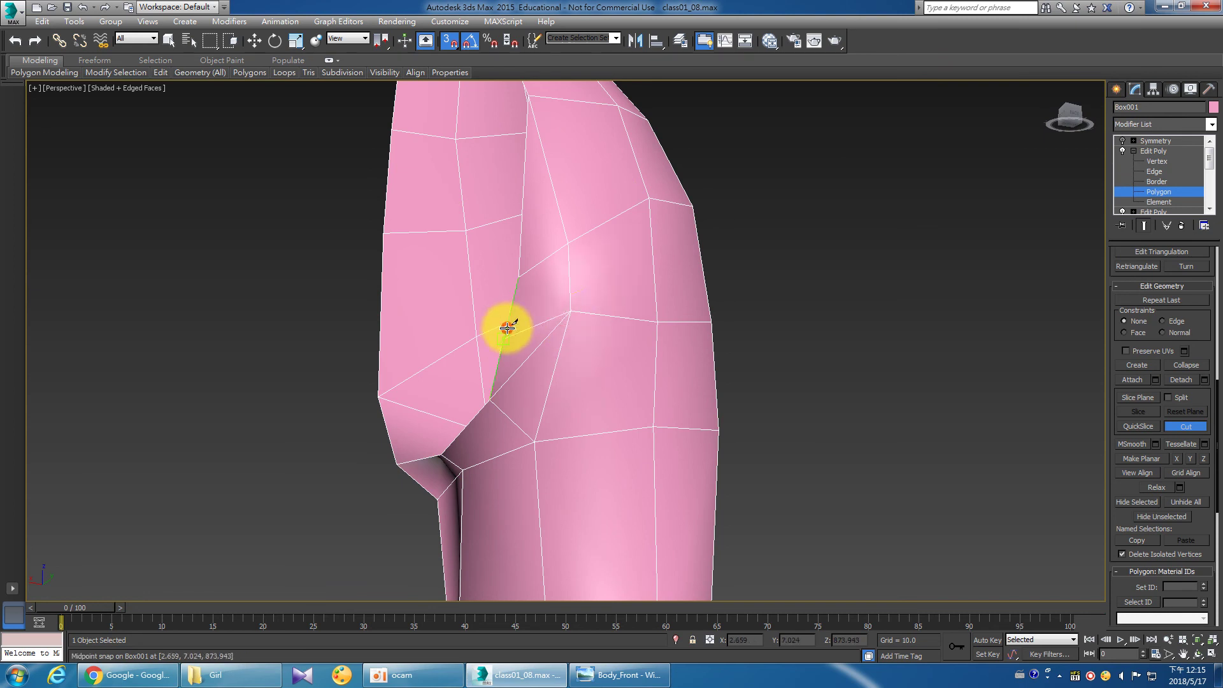
pyautogui.click(1185, 426)
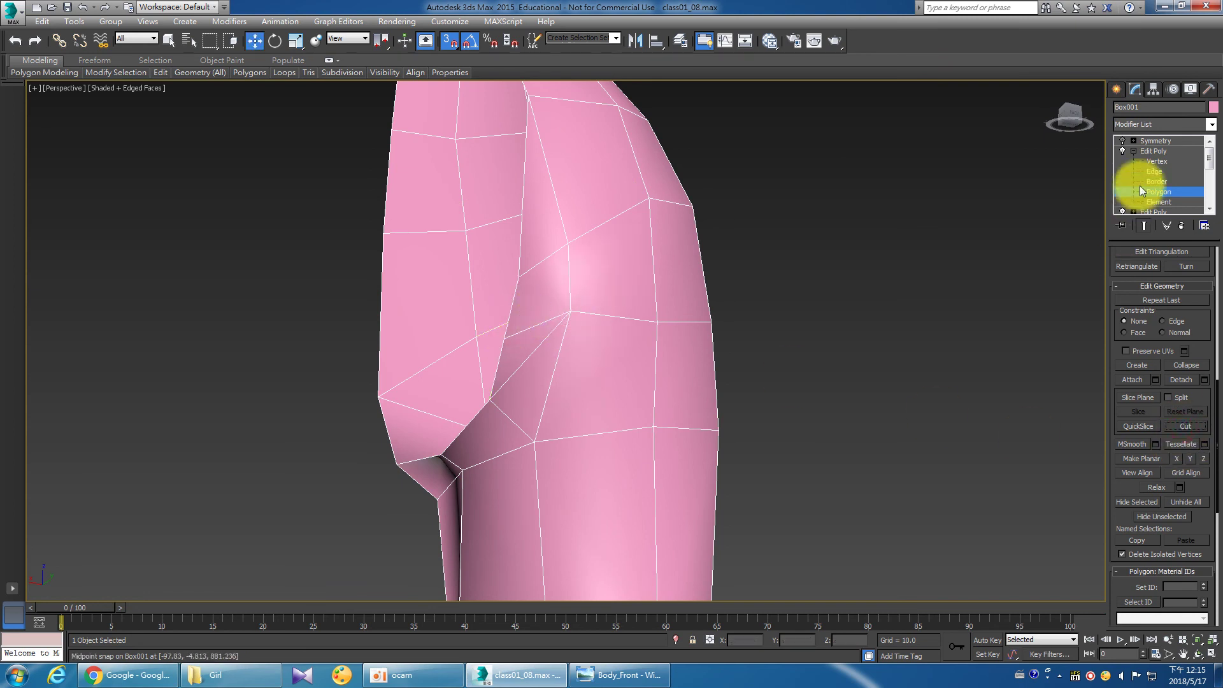
# Select an unwanted buttock edge and Remove it.
pyautogui.click(1156, 171)
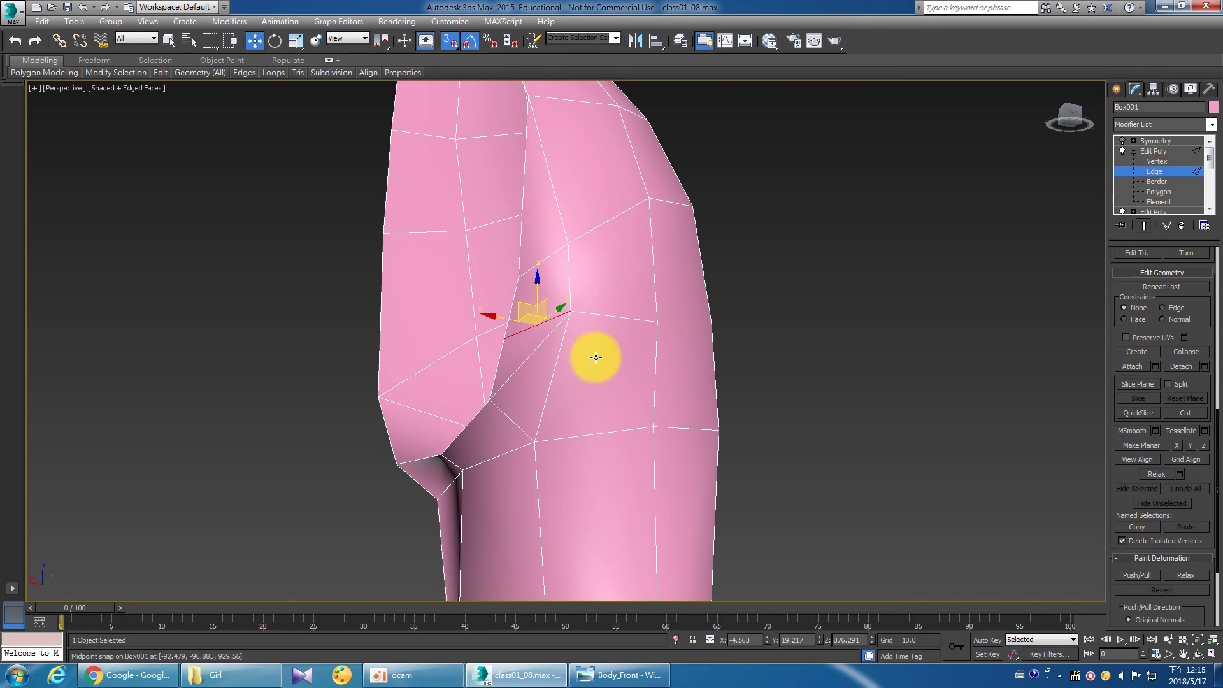
pyautogui.moveTo(526, 356); pyautogui.dragTo(382, 63)
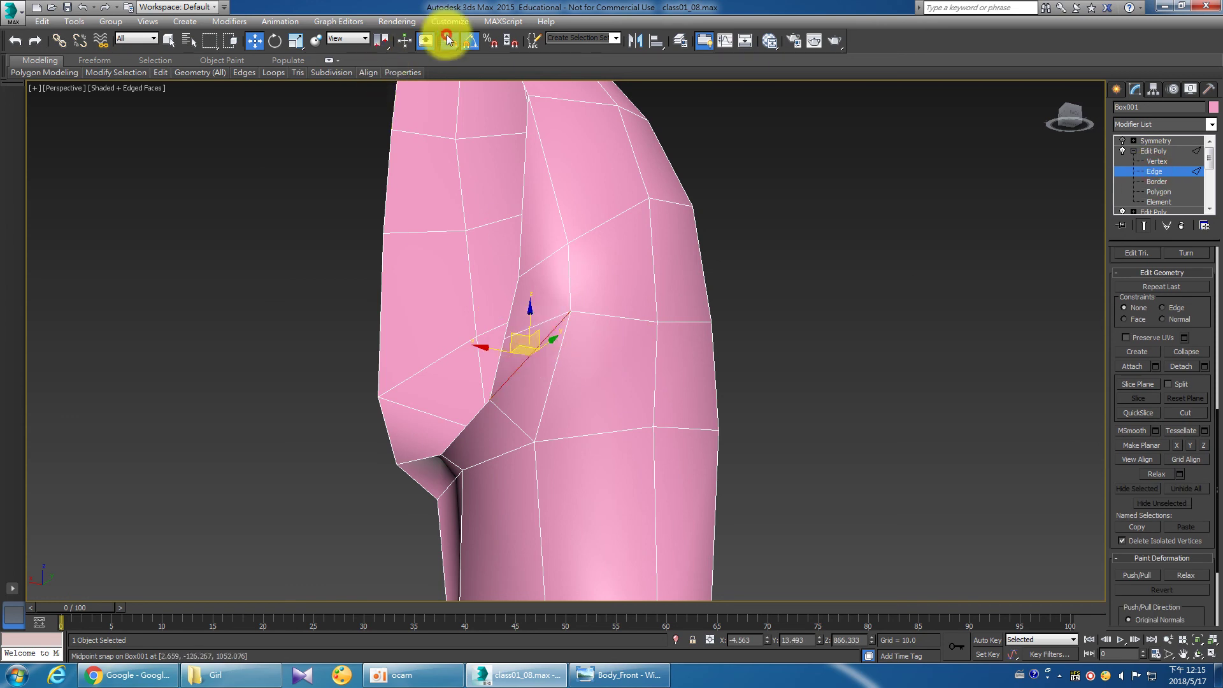
pyautogui.rightClick(662, 364)
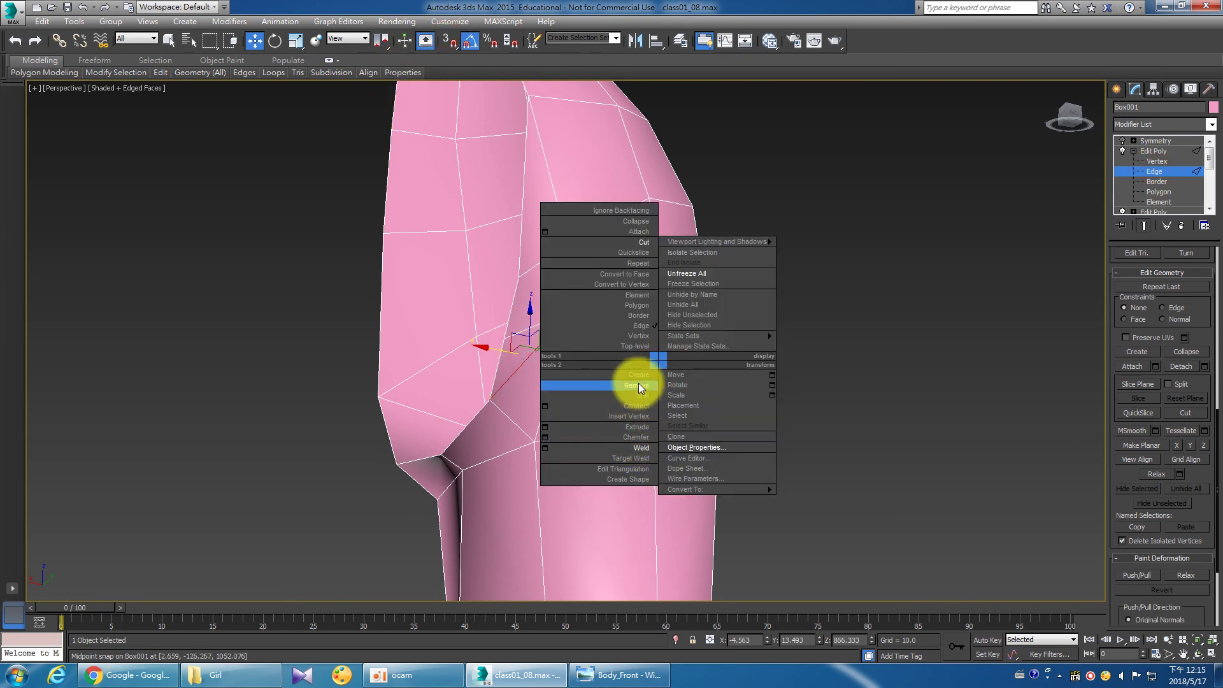
pyautogui.click(638, 385)
pyautogui.click(1158, 153)
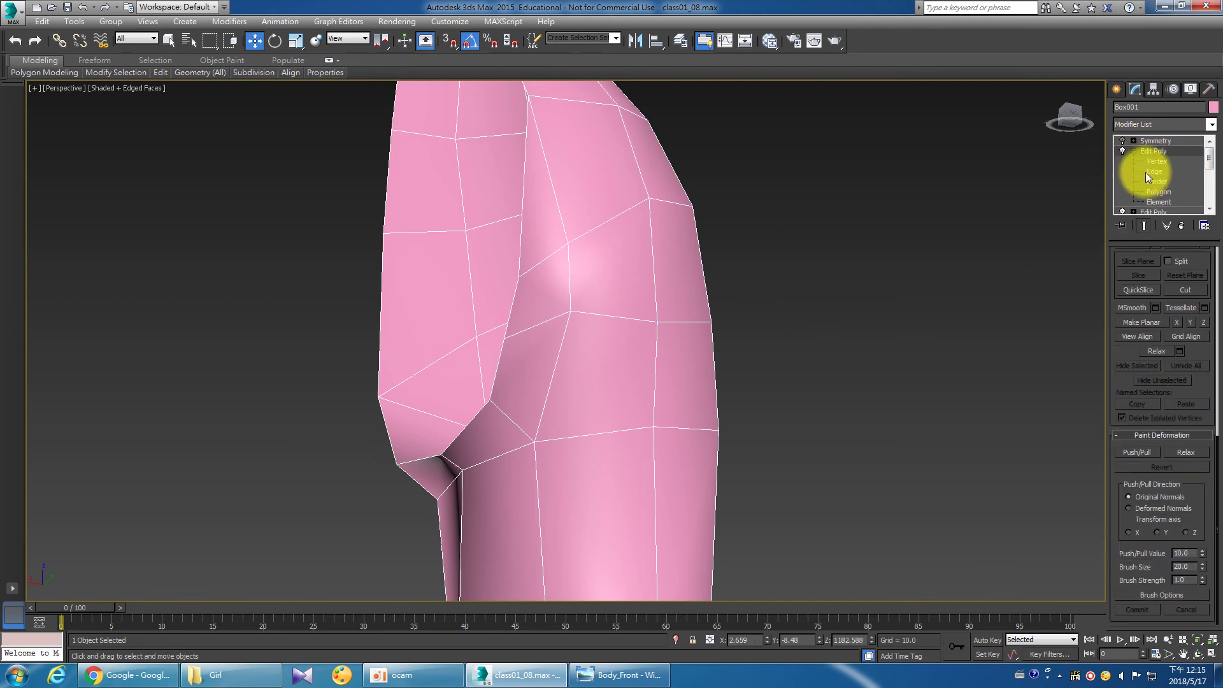
# Select a hip vertex near the buttock crease and return to the four-view layout.
pyautogui.click(1144, 164)
pyautogui.click(502, 337)
pyautogui.click(1208, 657)
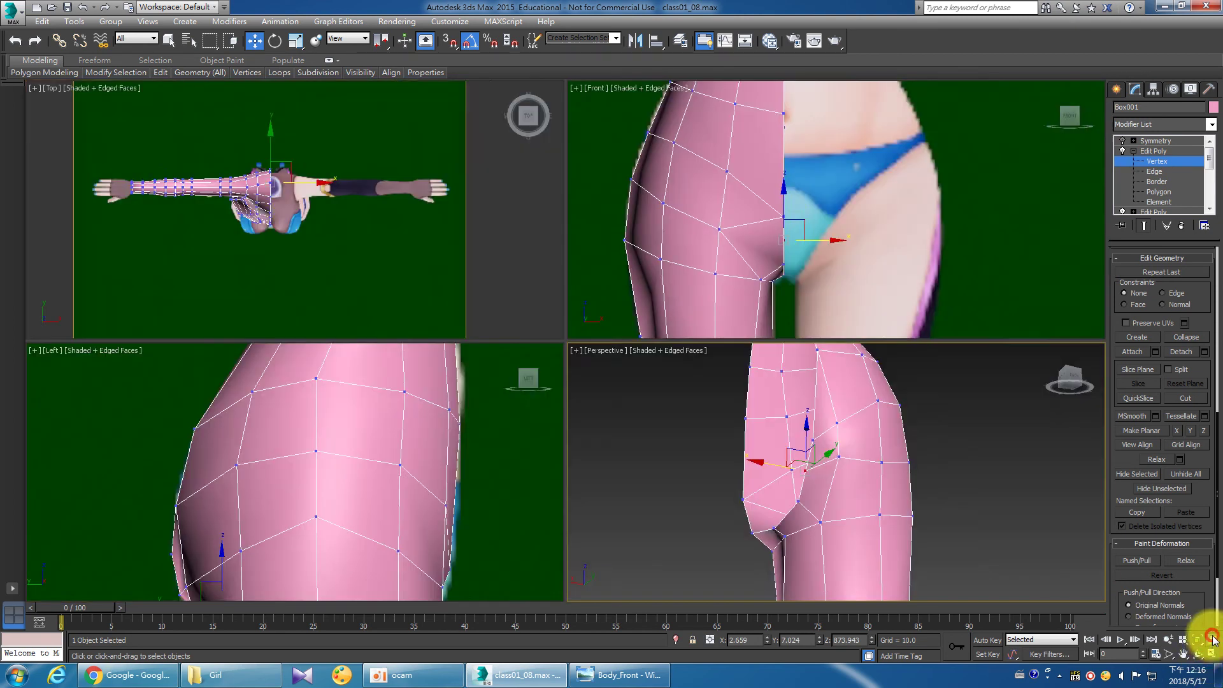
# Set the body's Object Properties Visibility to 0.1 so the mesh becomes see-through.
pyautogui.click(1212, 639)
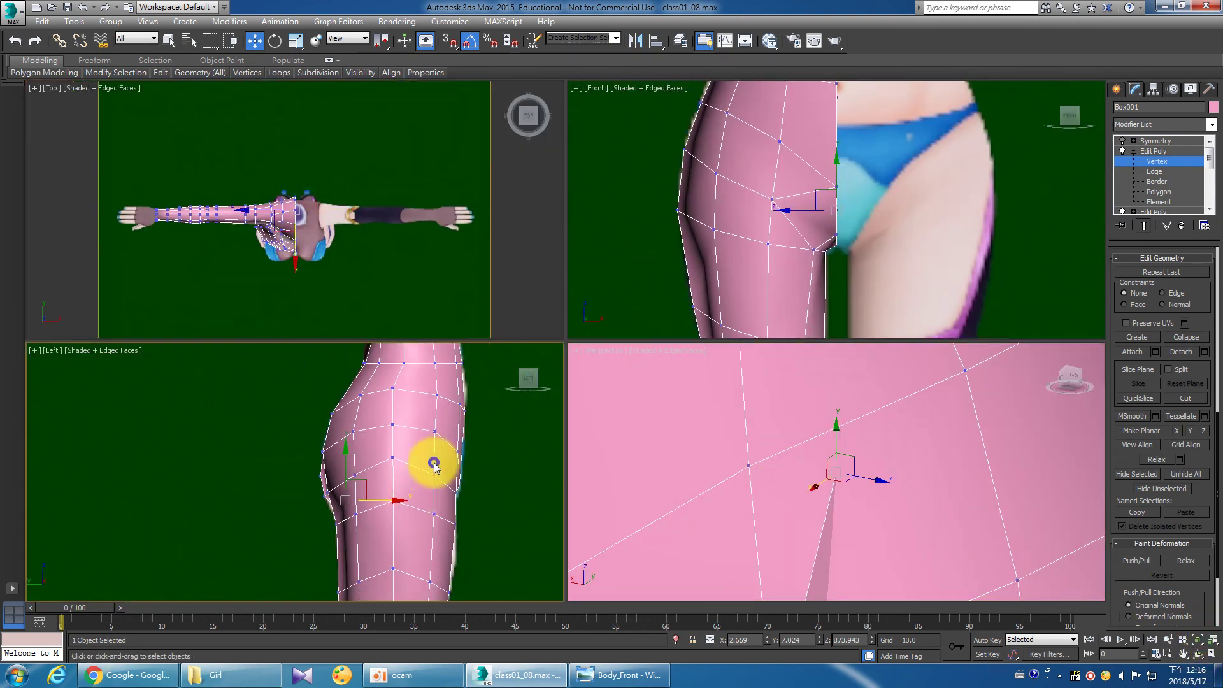
pyautogui.rightClick(434, 465)
pyautogui.click(487, 545)
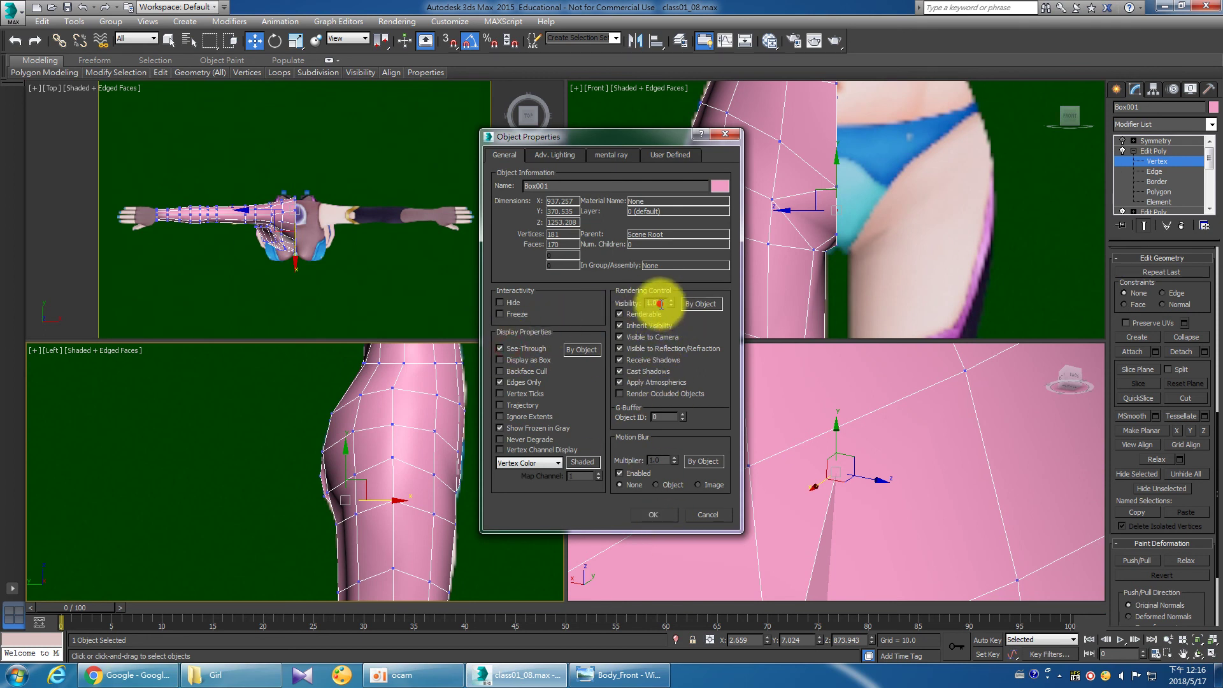
pyautogui.write('0.1')
pyautogui.press('Return')
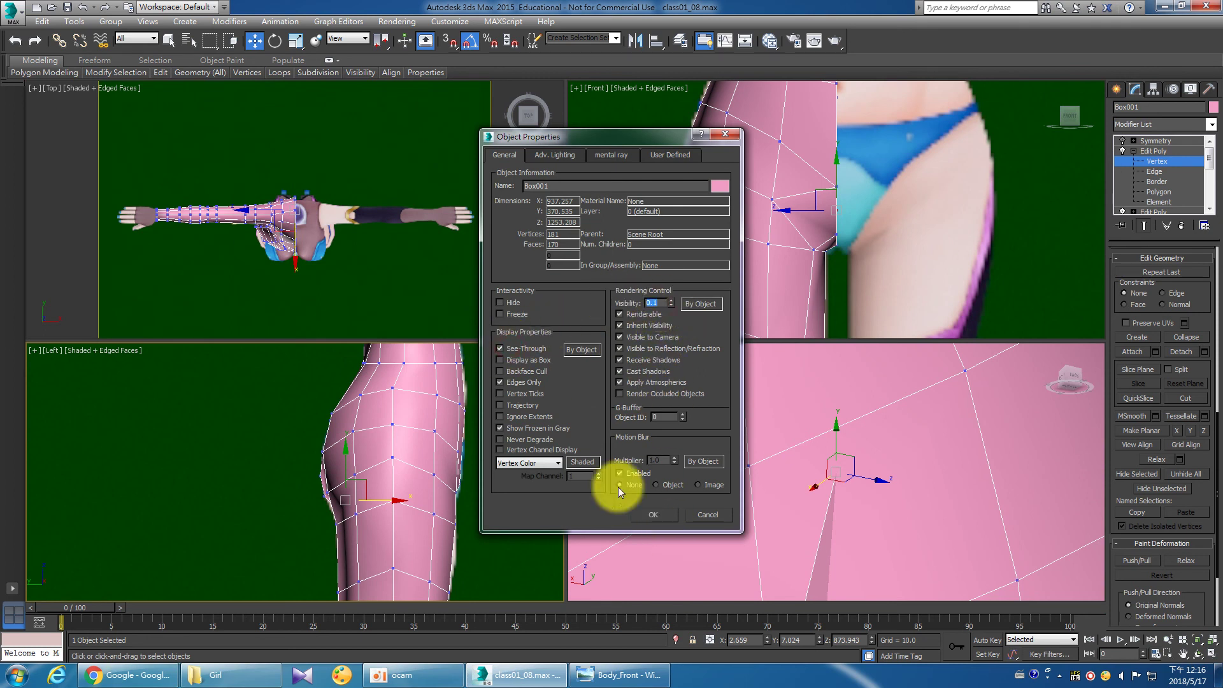
pyautogui.click(662, 516)
# Shift hip vertices left in the Left view and move a crotch vertex down-right in Front.
pyautogui.scroll(2, 388, 465)
pyautogui.scroll(2, 404, 459)
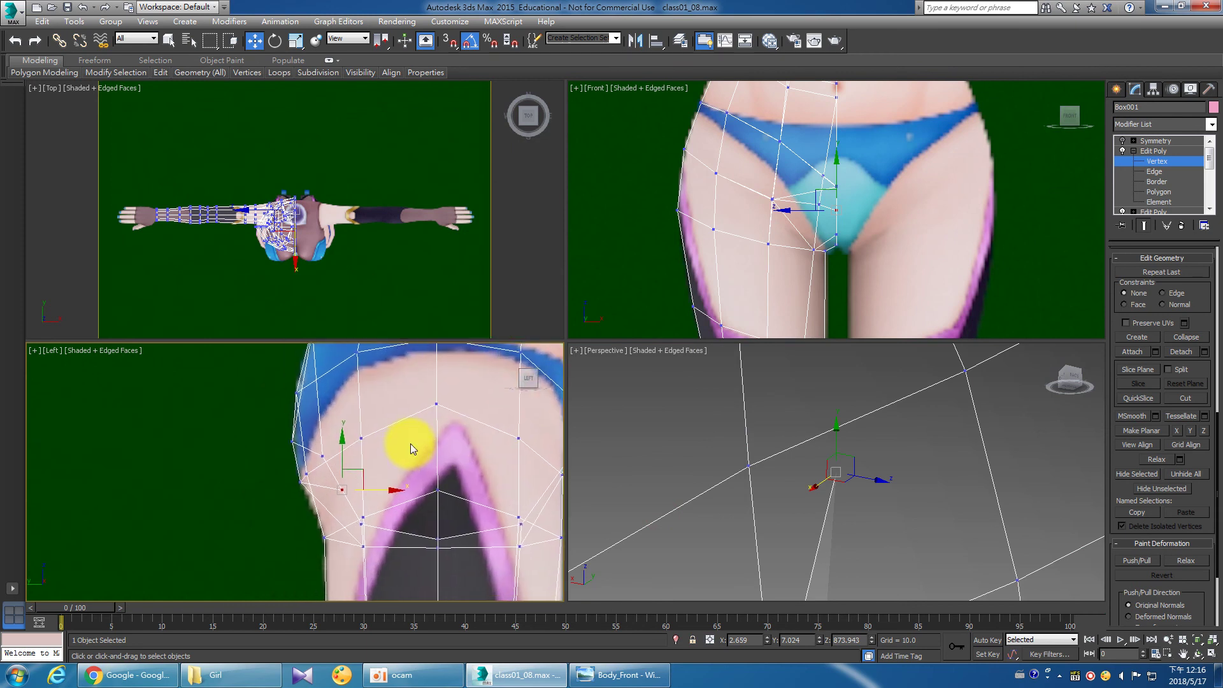
pyautogui.scroll(2, 398, 471)
pyautogui.moveTo(363, 493); pyautogui.dragTo(352, 494)
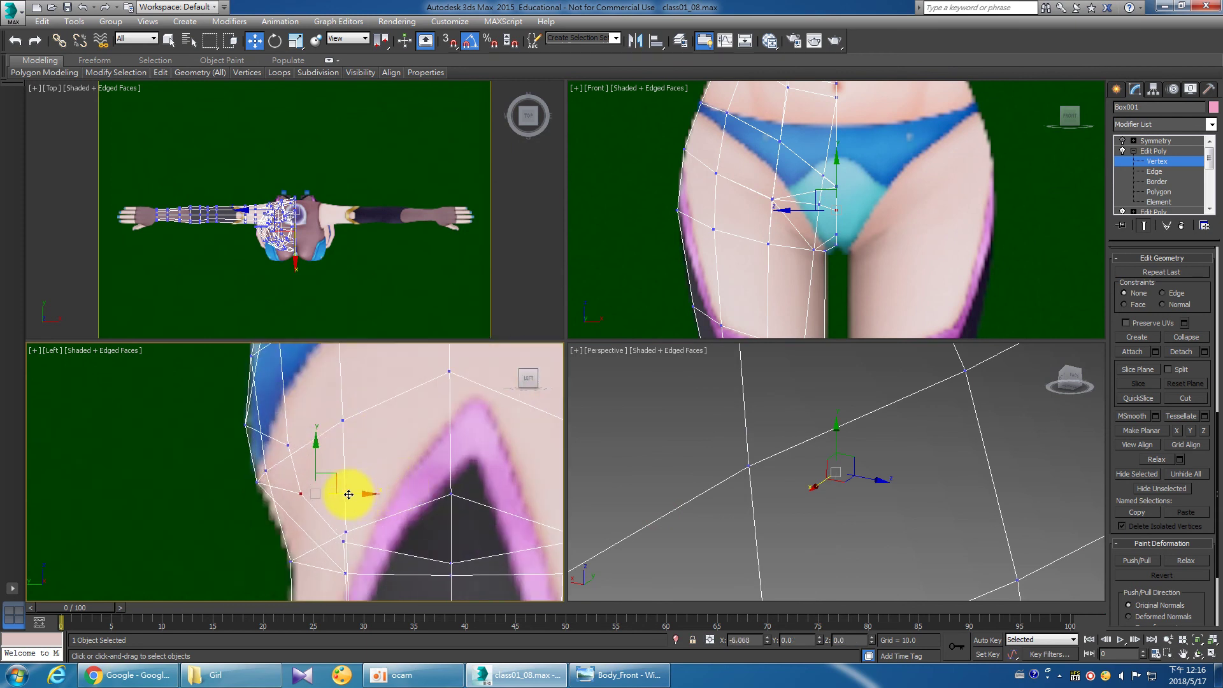
pyautogui.click(287, 444)
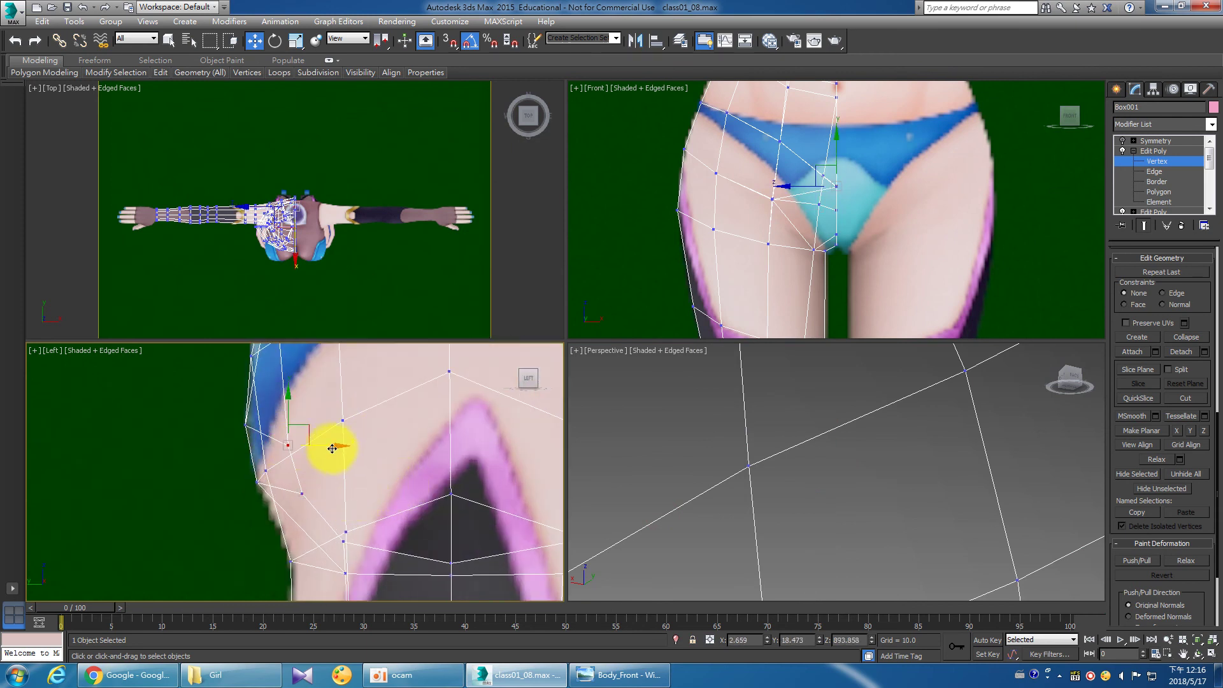
pyautogui.moveTo(329, 445); pyautogui.dragTo(344, 459, button='middle')
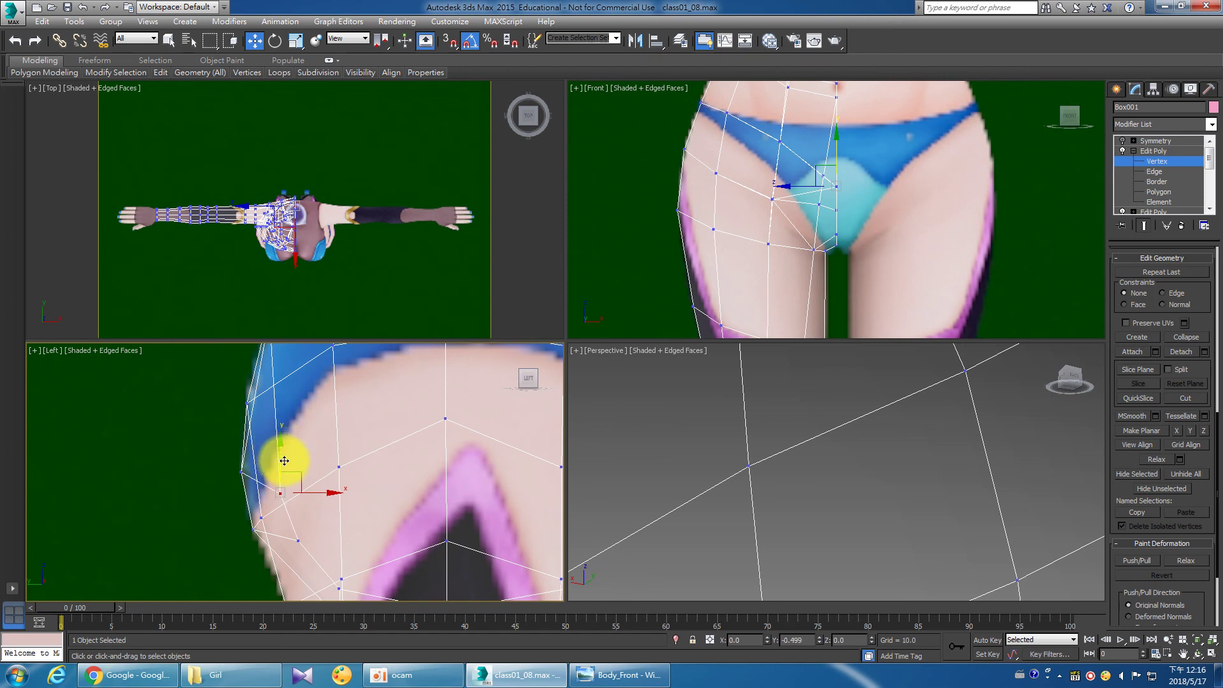
pyautogui.click(823, 210)
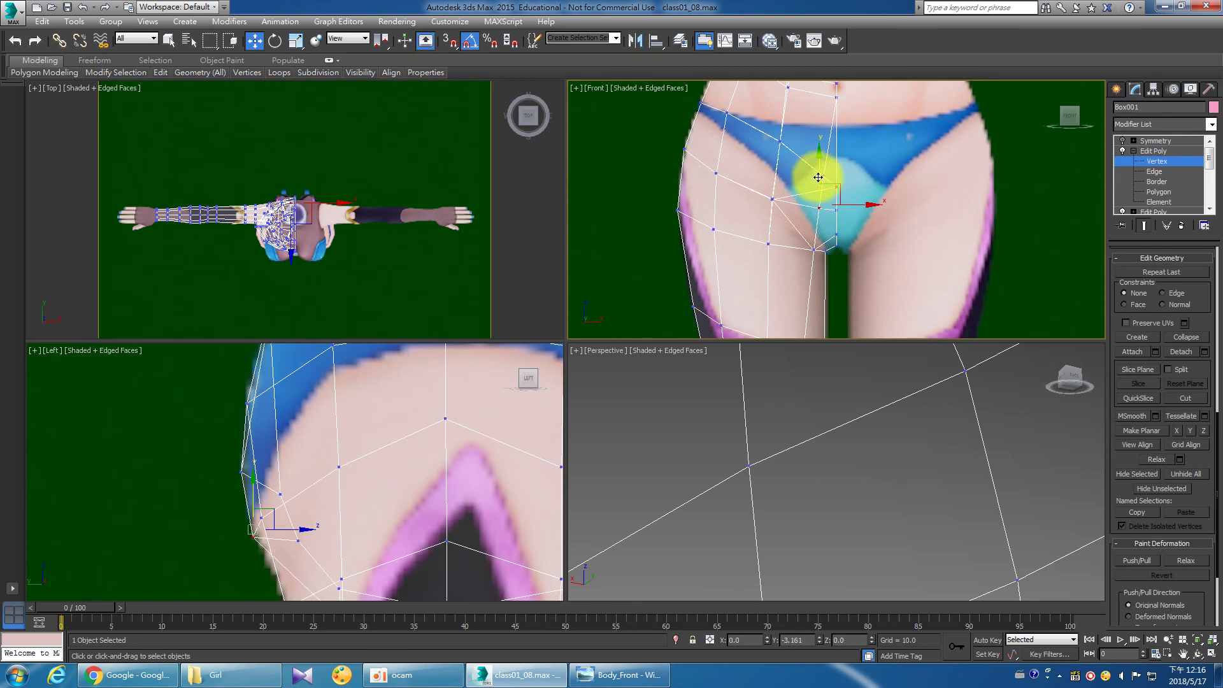
pyautogui.moveTo(817, 177); pyautogui.dragTo(838, 185)
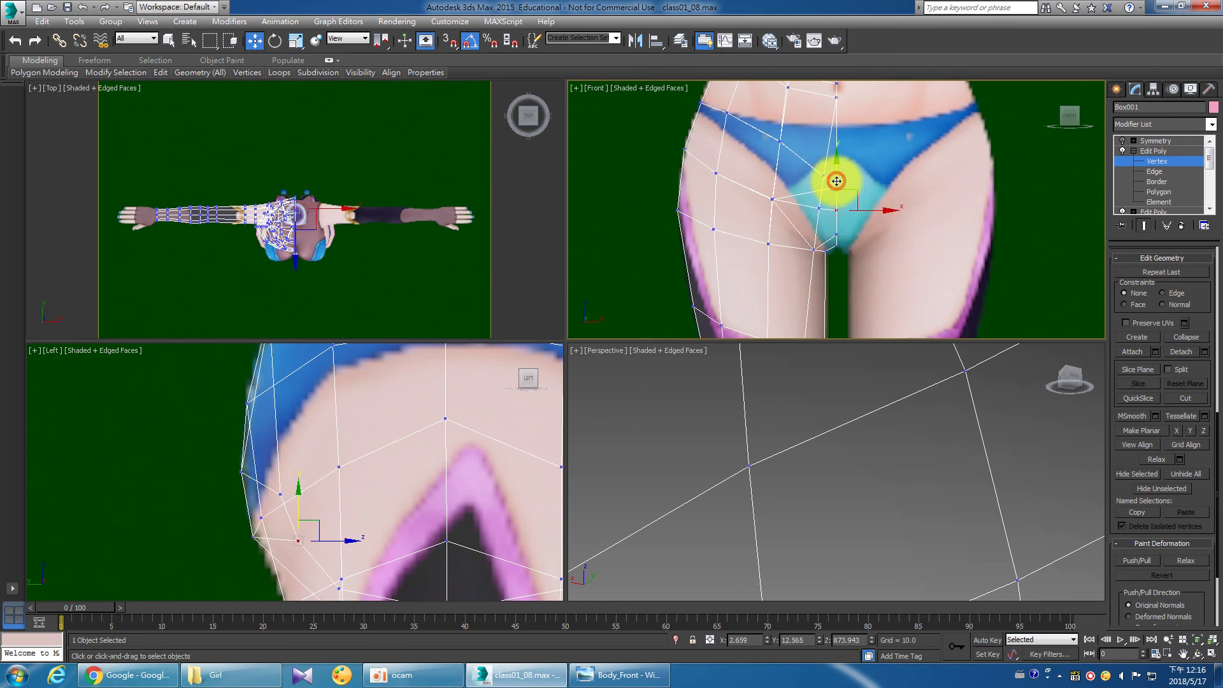
pyautogui.moveTo(451, 477); pyautogui.dragTo(560, 499)
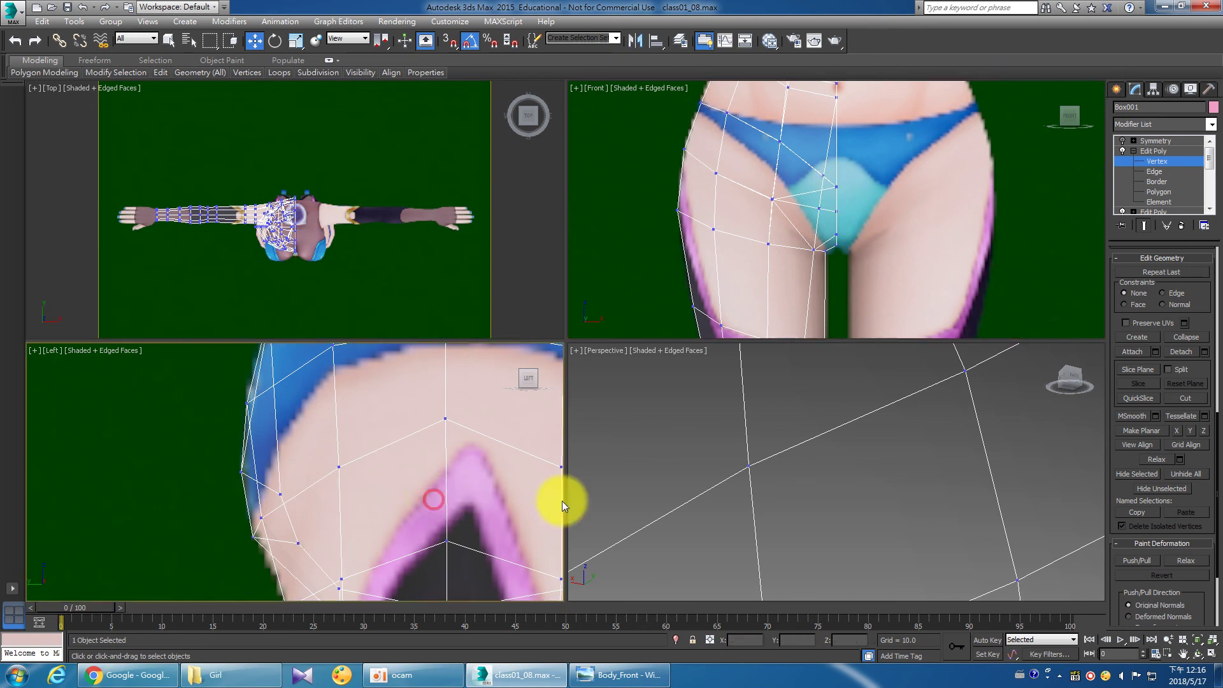
# On the Symmetry result, turn off See-Through and set Visibility to 1 so the body shows solid.
pyautogui.click(1163, 139)
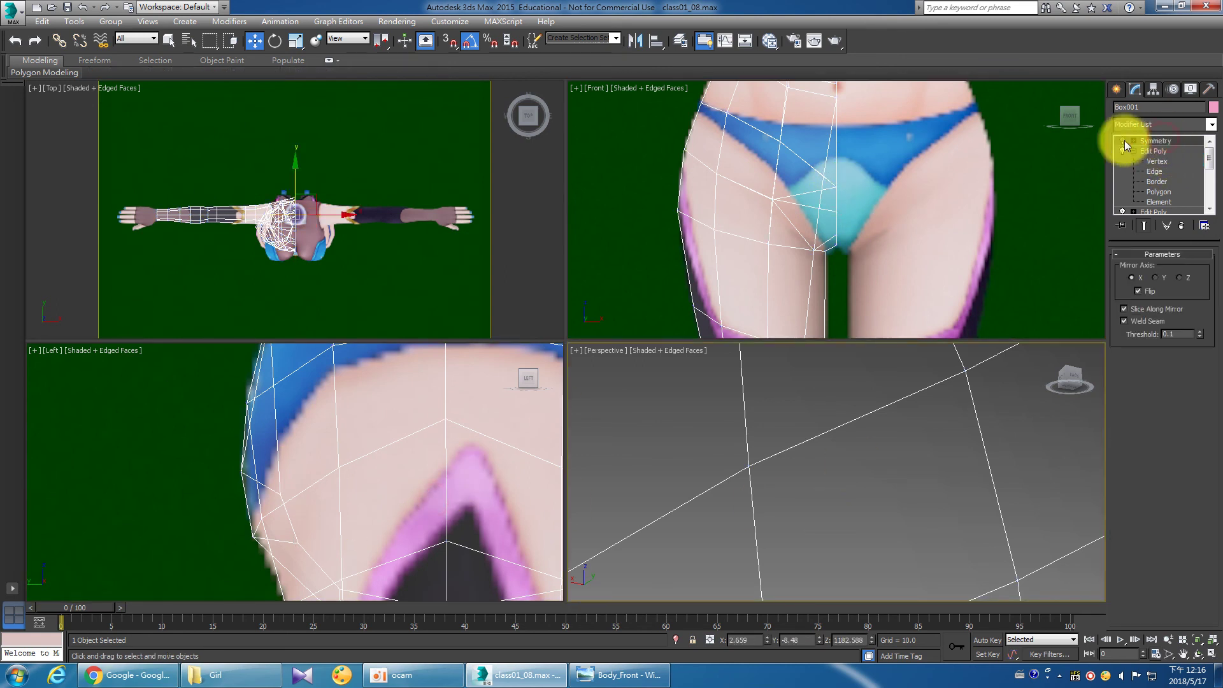
pyautogui.moveTo(903, 449); pyautogui.dragTo(858, 457, button='middle')
pyautogui.scroll(-5, 858, 456)
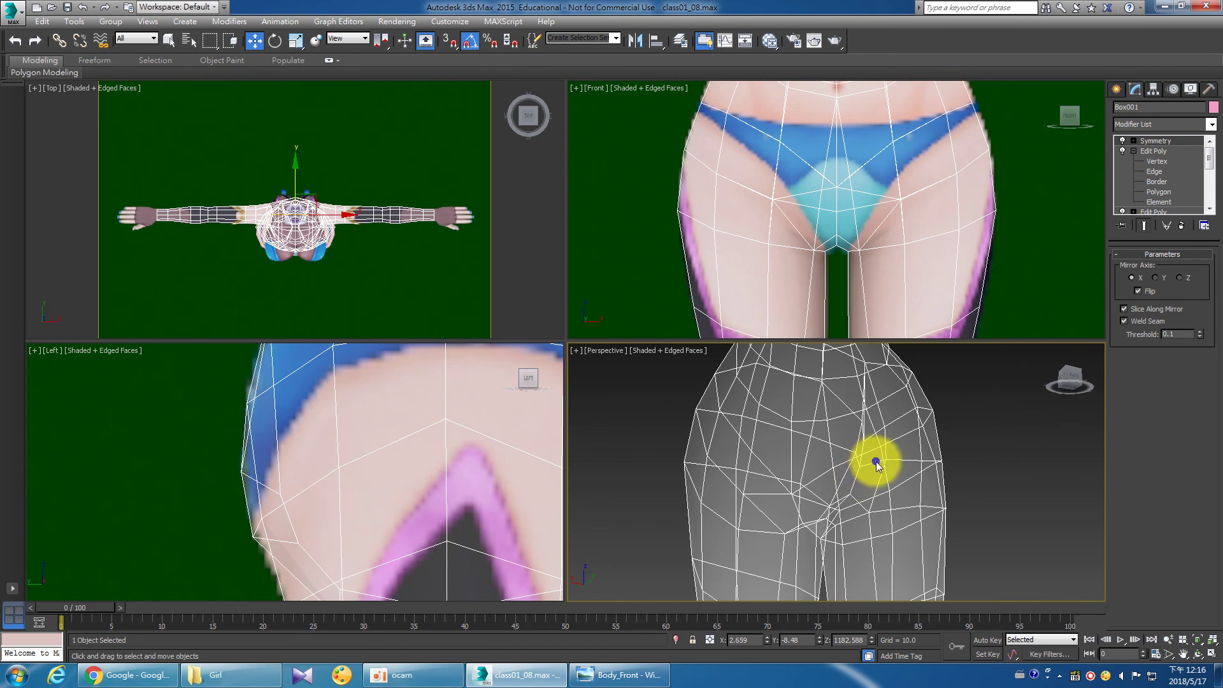
pyautogui.rightClick(874, 457)
pyautogui.click(910, 545)
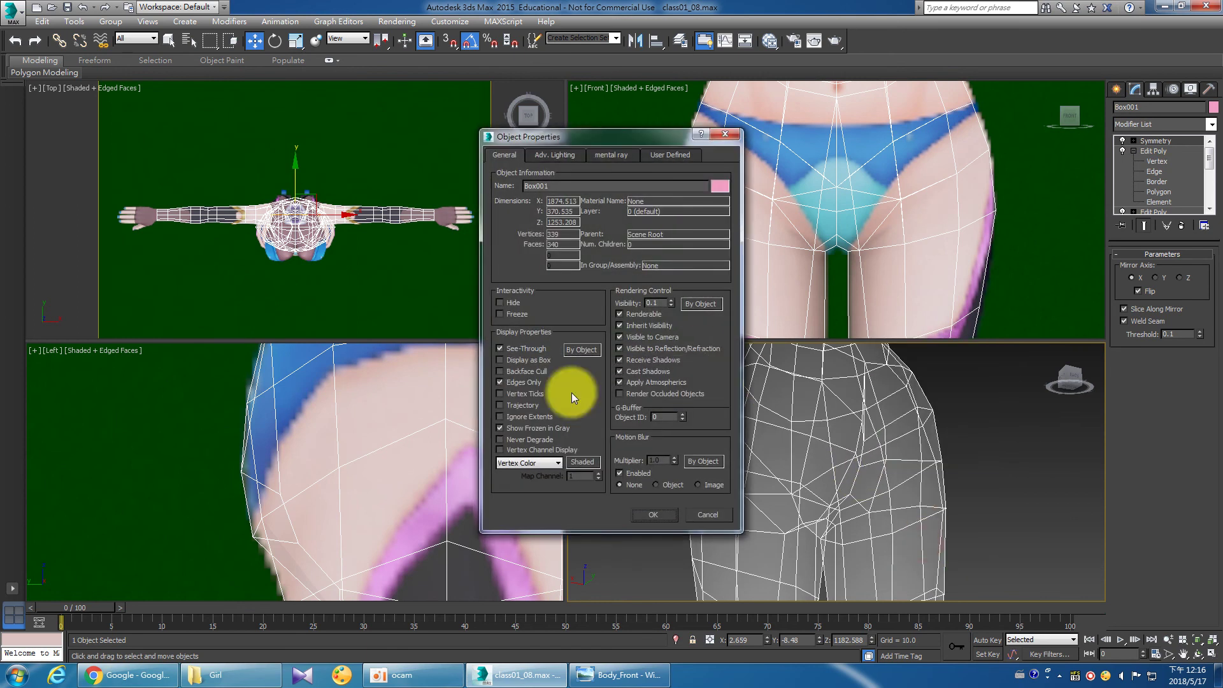
pyautogui.click(514, 352)
pyautogui.write('1')
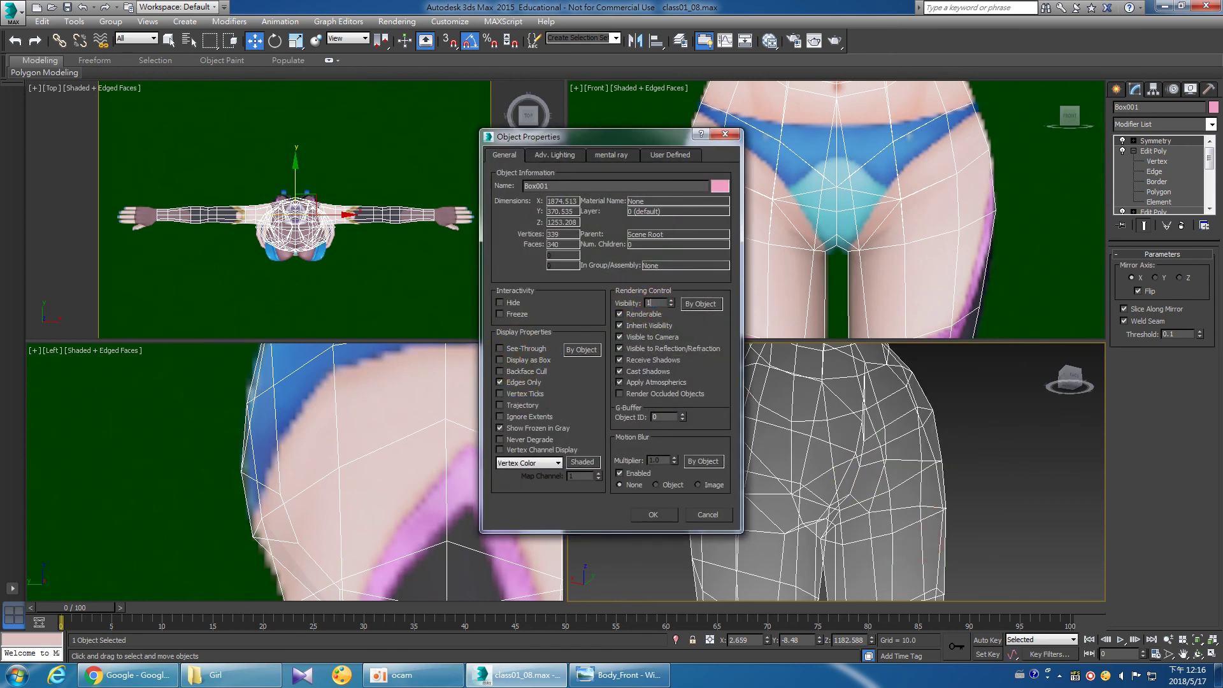
pyautogui.click(663, 512)
pyautogui.click(1036, 480)
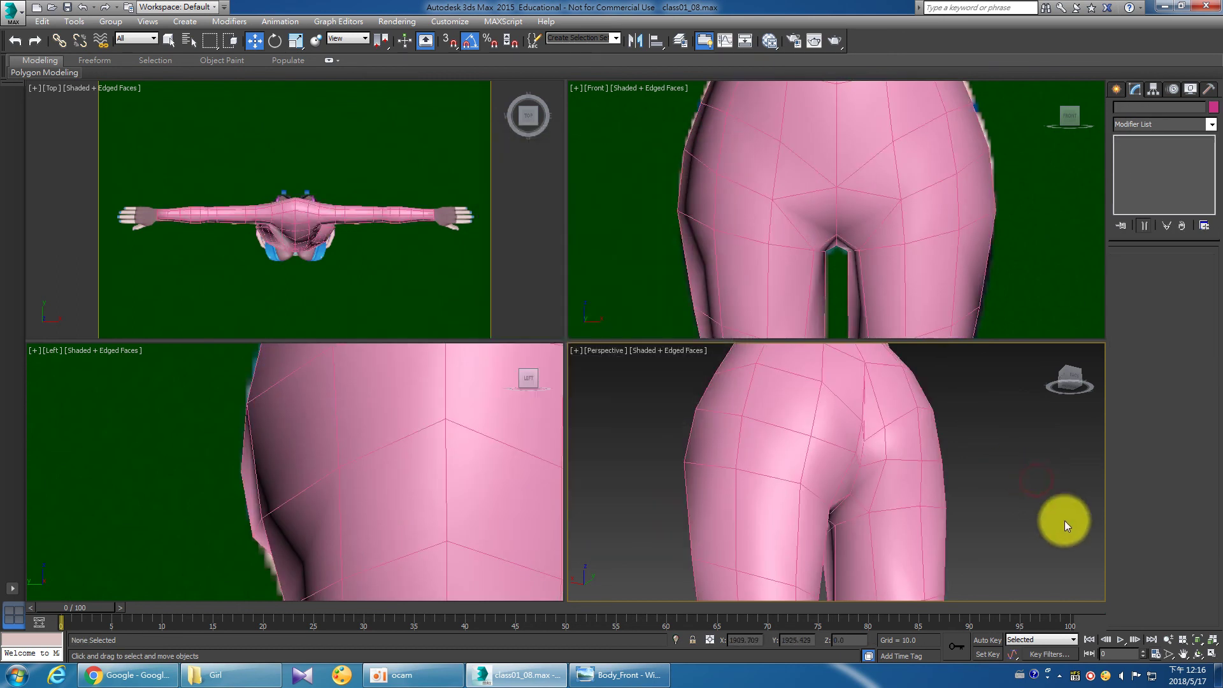
pyautogui.click(1212, 654)
# Orbit the maximized Perspective view around the body to inspect the mirrored mesh from behind.
pyautogui.click(1197, 654)
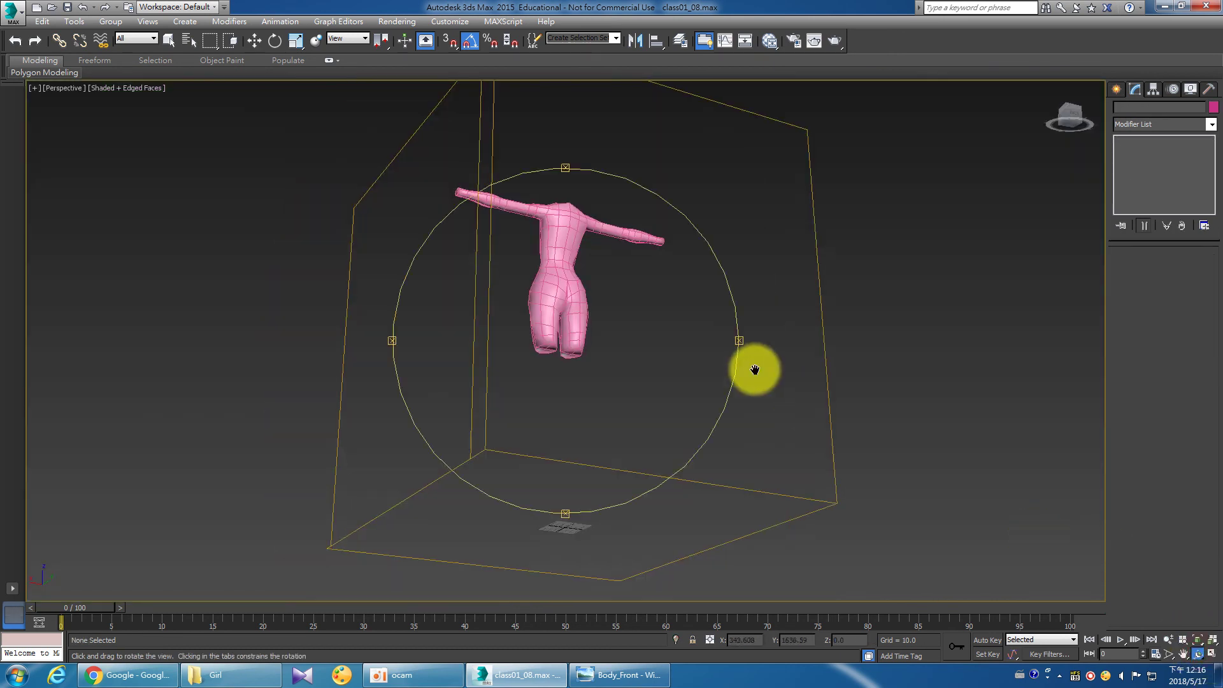
pyautogui.moveTo(750, 363); pyautogui.dragTo(636, 418)
pyautogui.press('w')
pyautogui.click(517, 295)
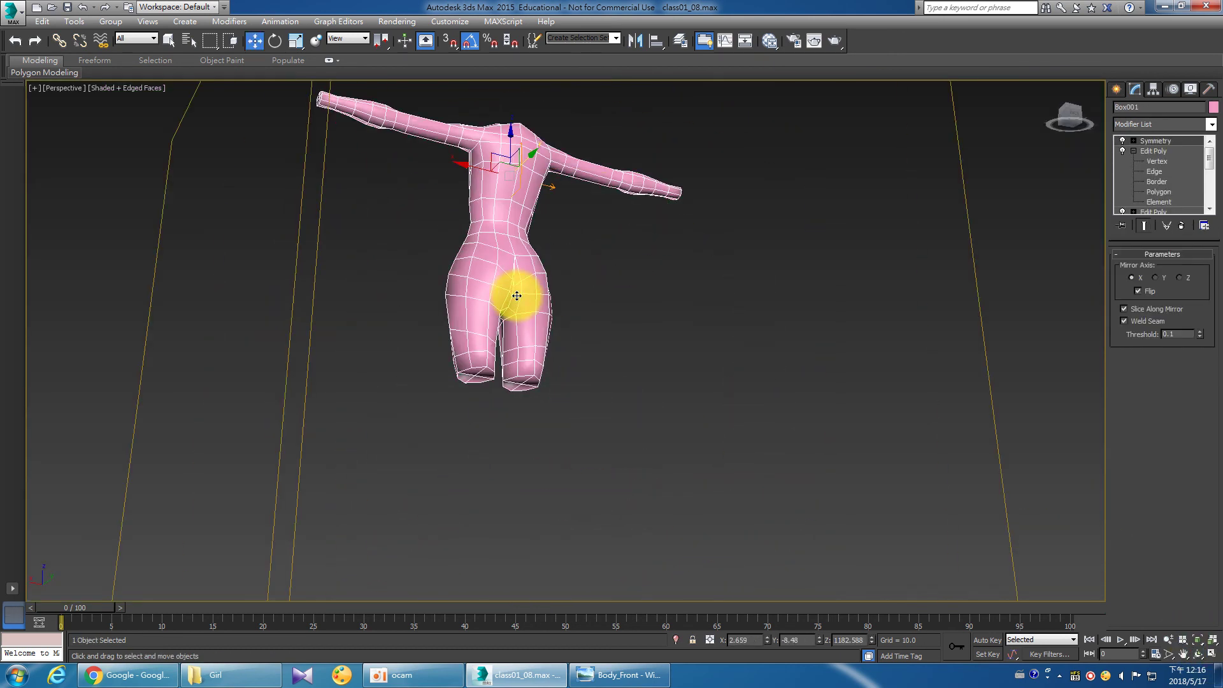
pyautogui.scroll(3, 517, 295)
pyautogui.hotkey('ctrl', 'r')
pyautogui.moveTo(637, 383)
pyautogui.mouseDown()
pyautogui.moveTo(560, 414)
pyautogui.moveTo(604, 469)
pyautogui.moveTo(625, 467)
pyautogui.moveTo(606, 406)
pyautogui.moveTo(576, 412)
pyautogui.moveTo(565, 437)
pyautogui.moveTo(590, 459)
pyautogui.moveTo(341, 456)
pyautogui.moveTo(335, 437)
pyautogui.moveTo(401, 467)
pyautogui.moveTo(551, 440)
pyautogui.moveTo(586, 464)
pyautogui.moveTo(513, 456)
pyautogui.moveTo(532, 401)
pyautogui.moveTo(509, 415)
pyautogui.moveTo(524, 451)
pyautogui.moveTo(543, 458)
pyautogui.moveTo(533, 453)
pyautogui.mouseUp()
pyautogui.scroll(3, 570, 423)
pyautogui.scroll(2, 575, 445)
pyautogui.rightClick(532, 453)
# Restore the four-view layout, frame the Front view on the hips, and select Edit Poly.
pyautogui.click(1212, 654)
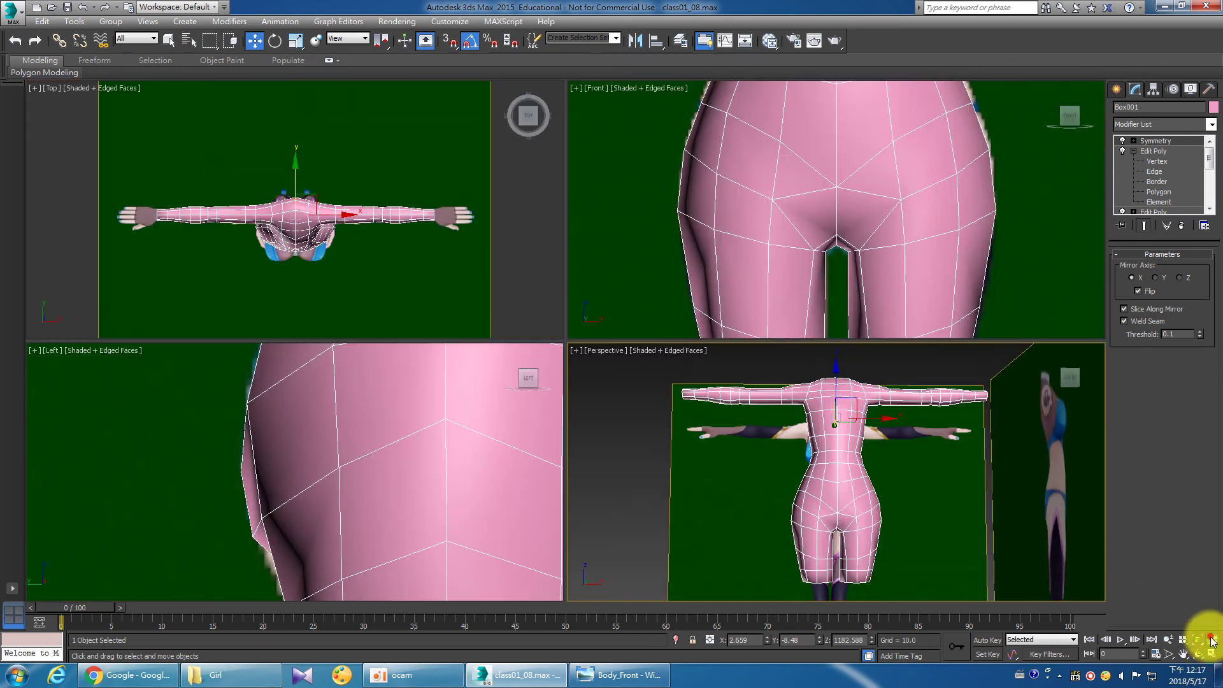
pyautogui.scroll(5, 898, 216)
pyautogui.moveTo(880, 229); pyautogui.dragTo(912, 136, button='middle')
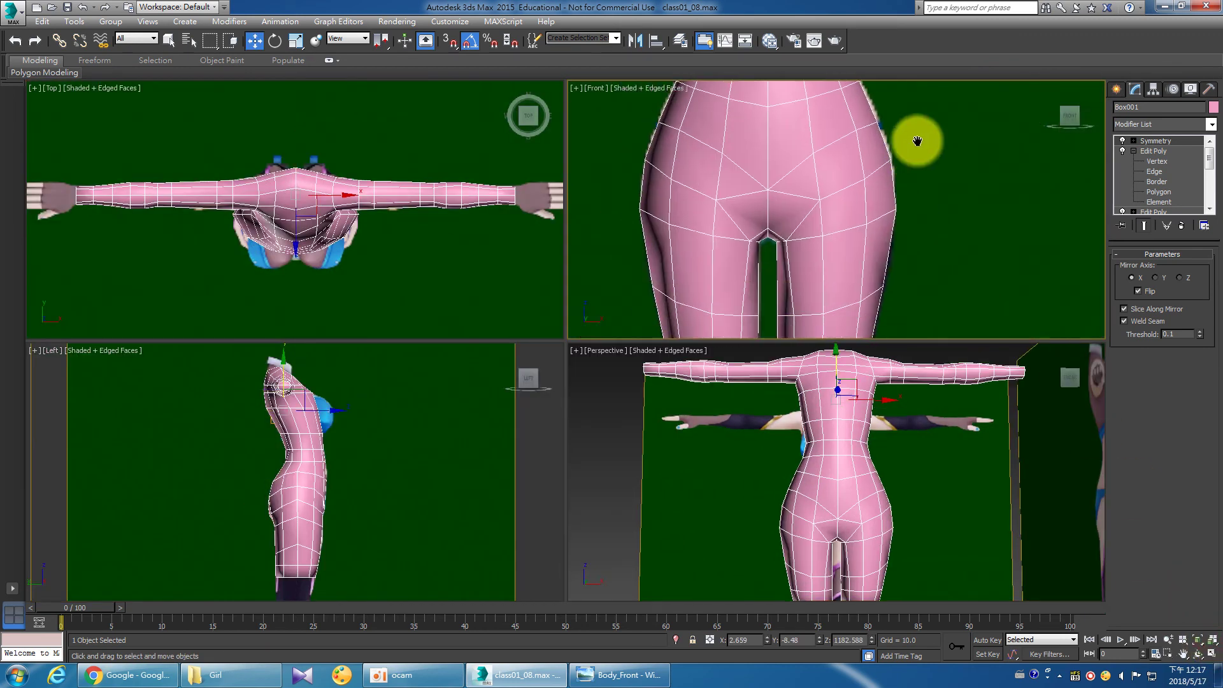
pyautogui.scroll(2, 911, 136)
pyautogui.click(1153, 151)
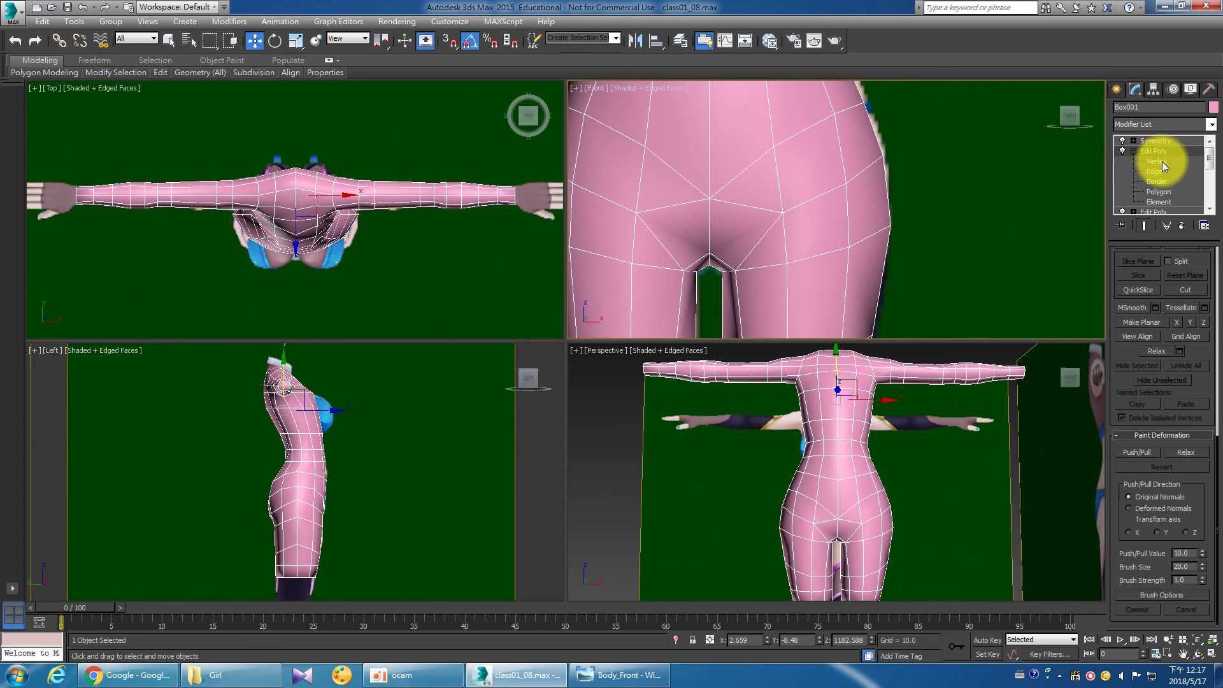
# At Vertex level, box-select the crotch vertices in the Front view and raise them slightly.
pyautogui.click(1159, 161)
pyautogui.scroll(2, 806, 207)
pyautogui.scroll(2, 843, 198)
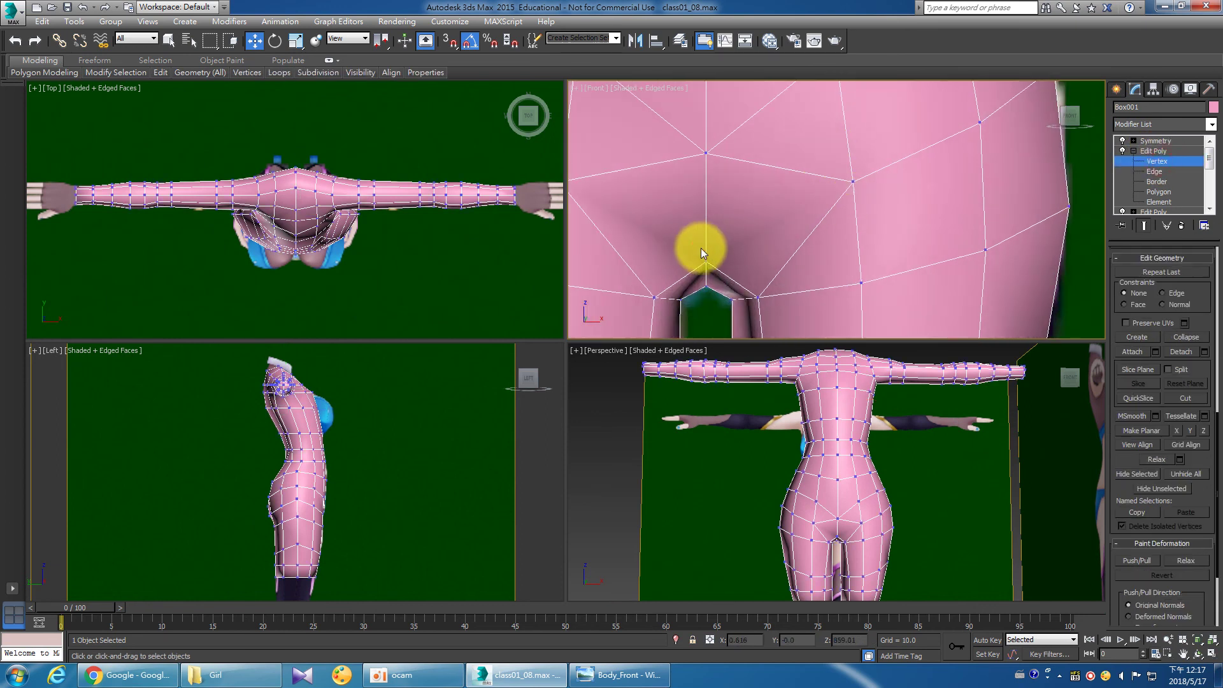
pyautogui.click(705, 268)
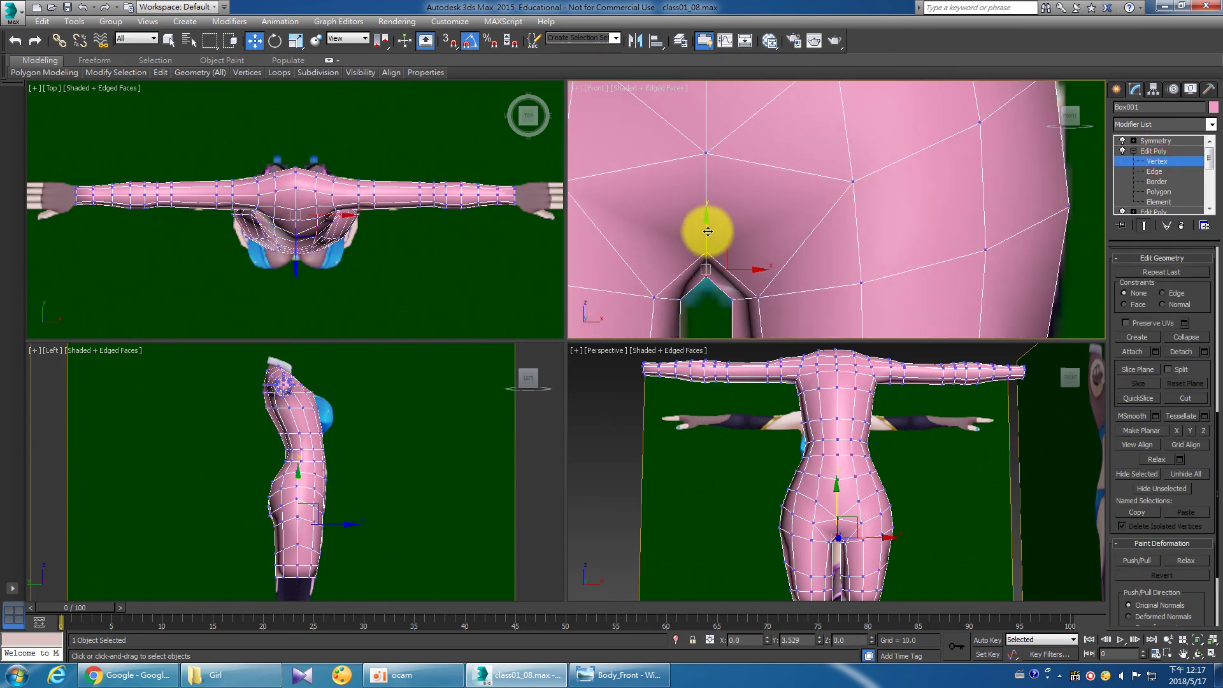
pyautogui.moveTo(629, 247); pyautogui.dragTo(770, 320)
pyautogui.moveTo(688, 247); pyautogui.dragTo(685, 240)
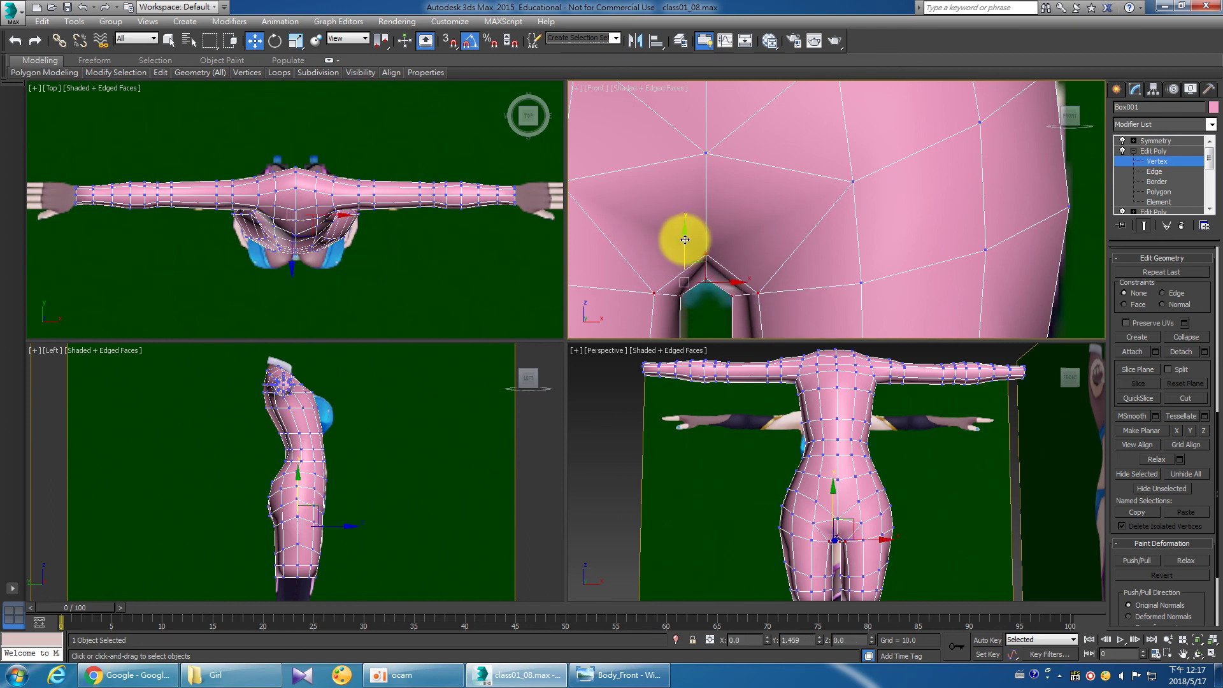
pyautogui.click(708, 306)
pyautogui.scroll(-4, 711, 299)
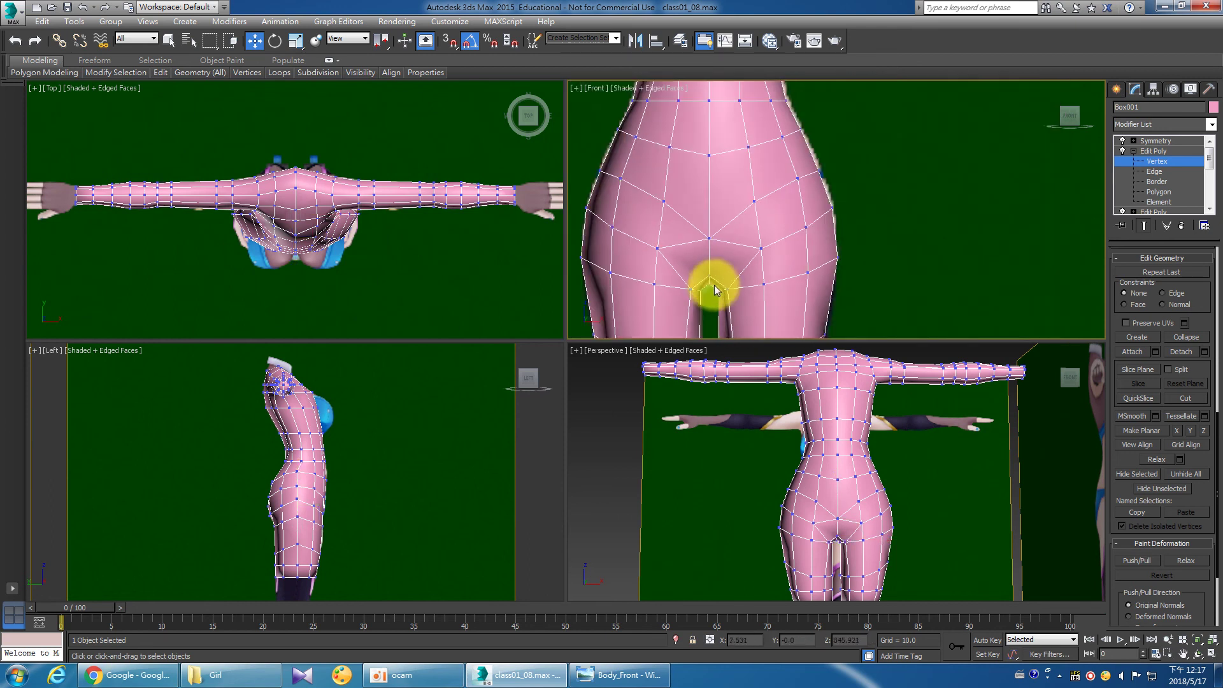
pyautogui.click(711, 242)
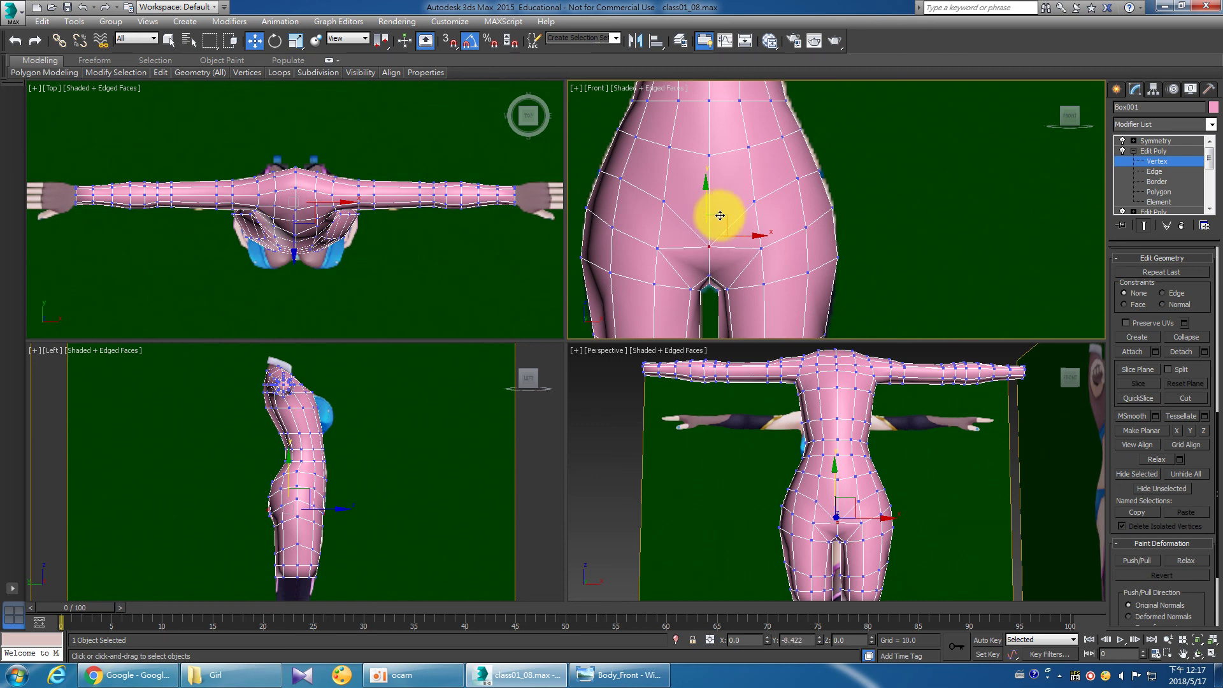
# Clear the selection and orbit the maximized Perspective view to check the crotch shape.
pyautogui.click(963, 513)
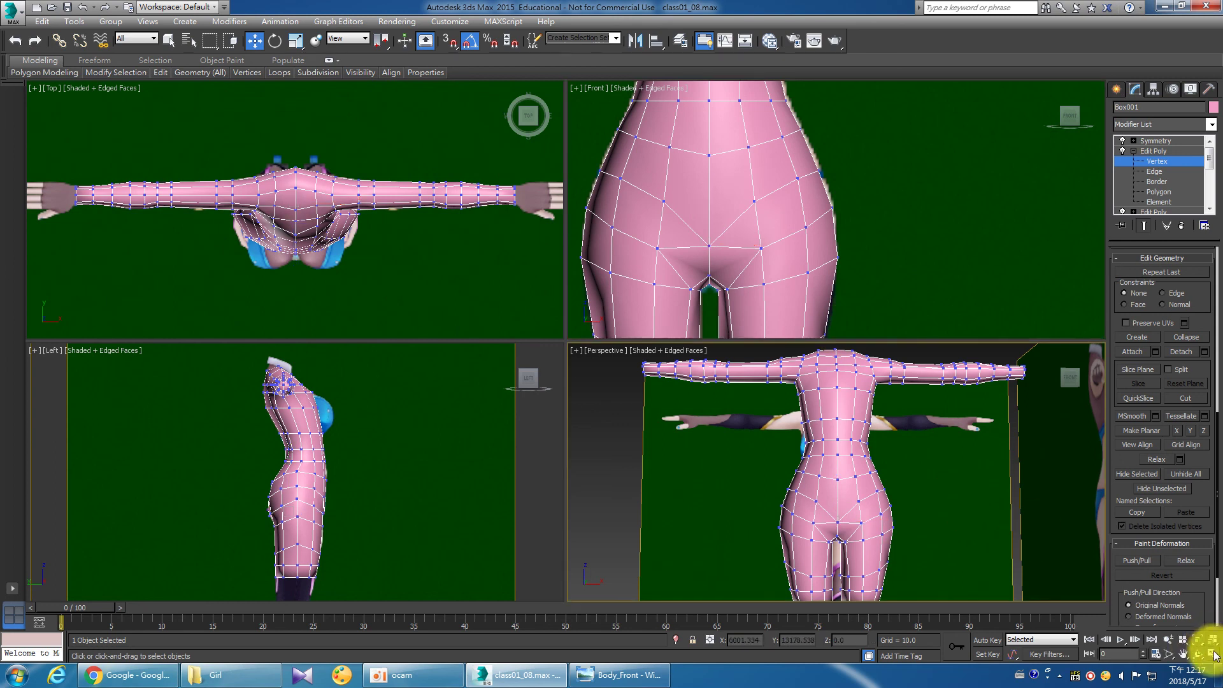
pyautogui.click(1214, 654)
pyautogui.moveTo(733, 497)
pyautogui.mouseDown()
pyautogui.moveTo(571, 404)
pyautogui.moveTo(464, 418)
pyautogui.moveTo(527, 426)
pyautogui.moveTo(510, 466)
pyautogui.moveTo(699, 481)
pyautogui.moveTo(663, 423)
pyautogui.moveTo(671, 456)
pyautogui.moveTo(703, 464)
pyautogui.mouseUp()
pyautogui.rightClick(986, 582)
# Back in four views, select a hip vertex and slide it left in the side view.
pyautogui.click(1212, 654)
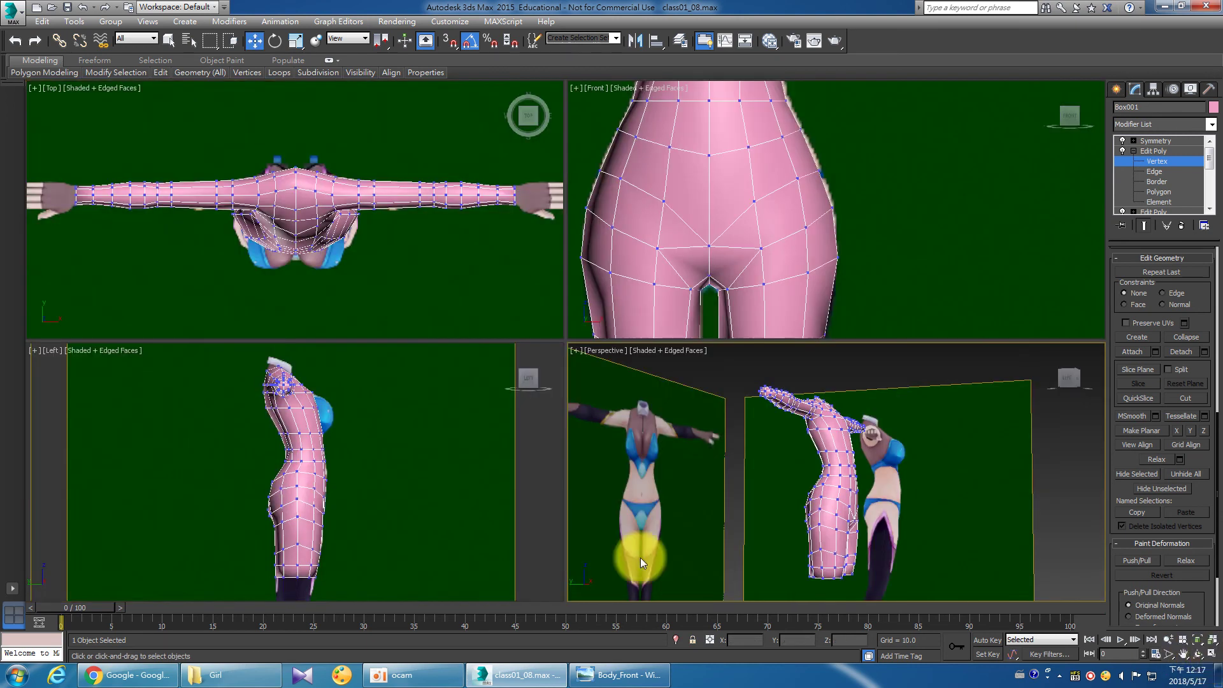
pyautogui.scroll(3, 334, 511)
pyautogui.scroll(3, 330, 511)
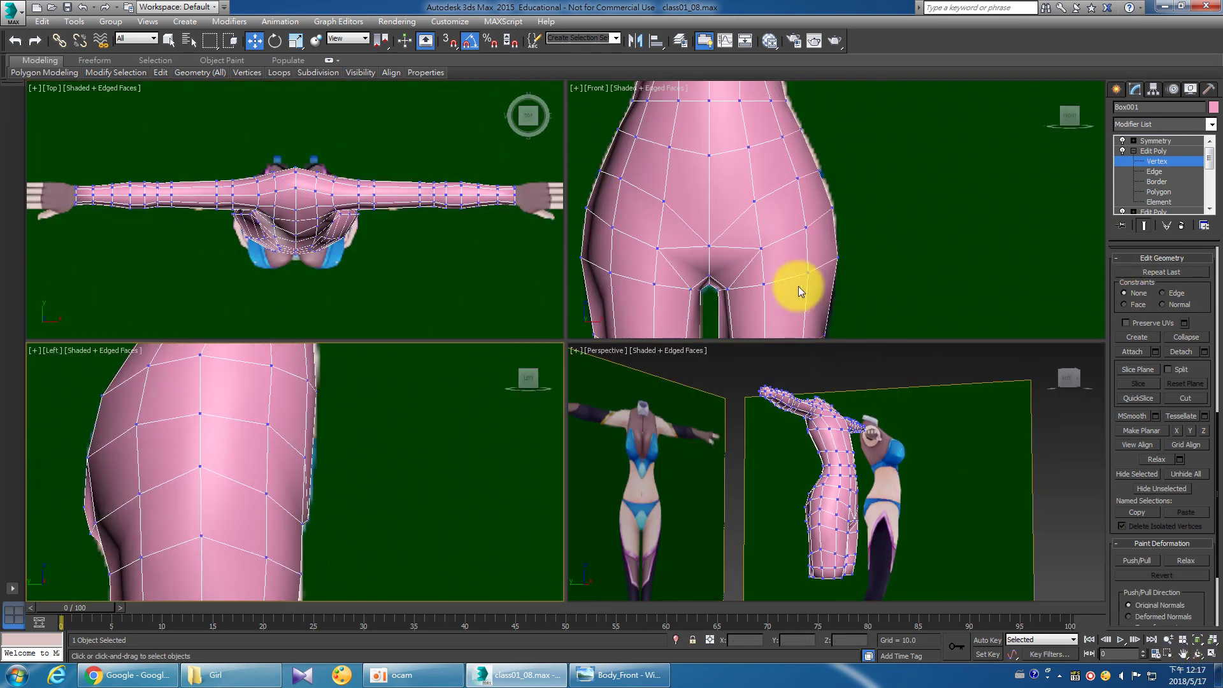
pyautogui.click(705, 245)
pyautogui.scroll(3, 384, 460)
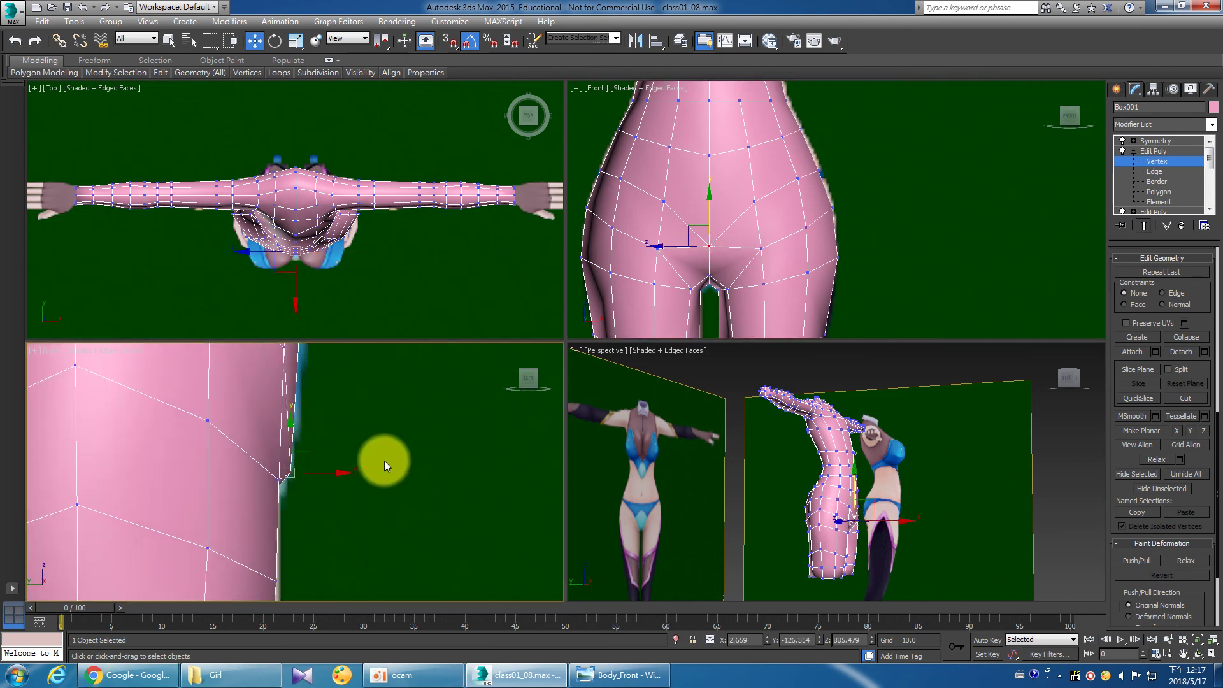
pyautogui.moveTo(329, 474)
pyautogui.mouseDown()
pyautogui.moveTo(273, 459)
pyautogui.moveTo(328, 476)
pyautogui.mouseUp()
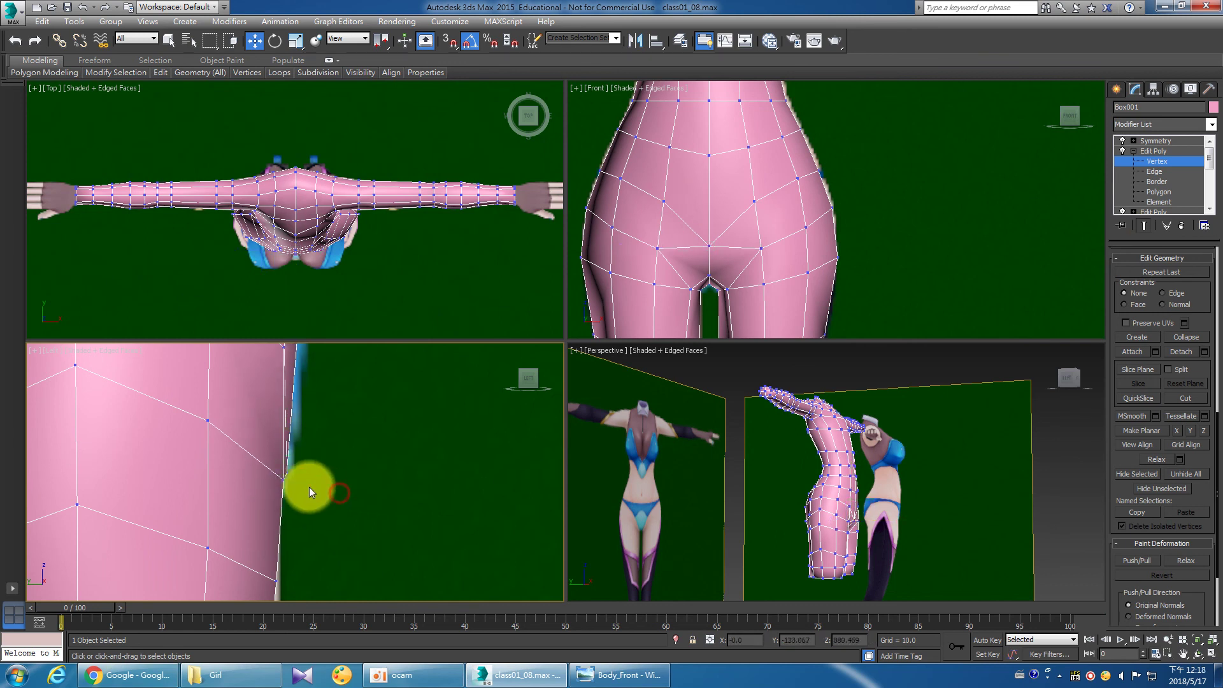
# Nudge several side-outline vertices outward along X in the Left view.
pyautogui.click(286, 471)
pyautogui.moveTo(322, 467); pyautogui.dragTo(325, 469)
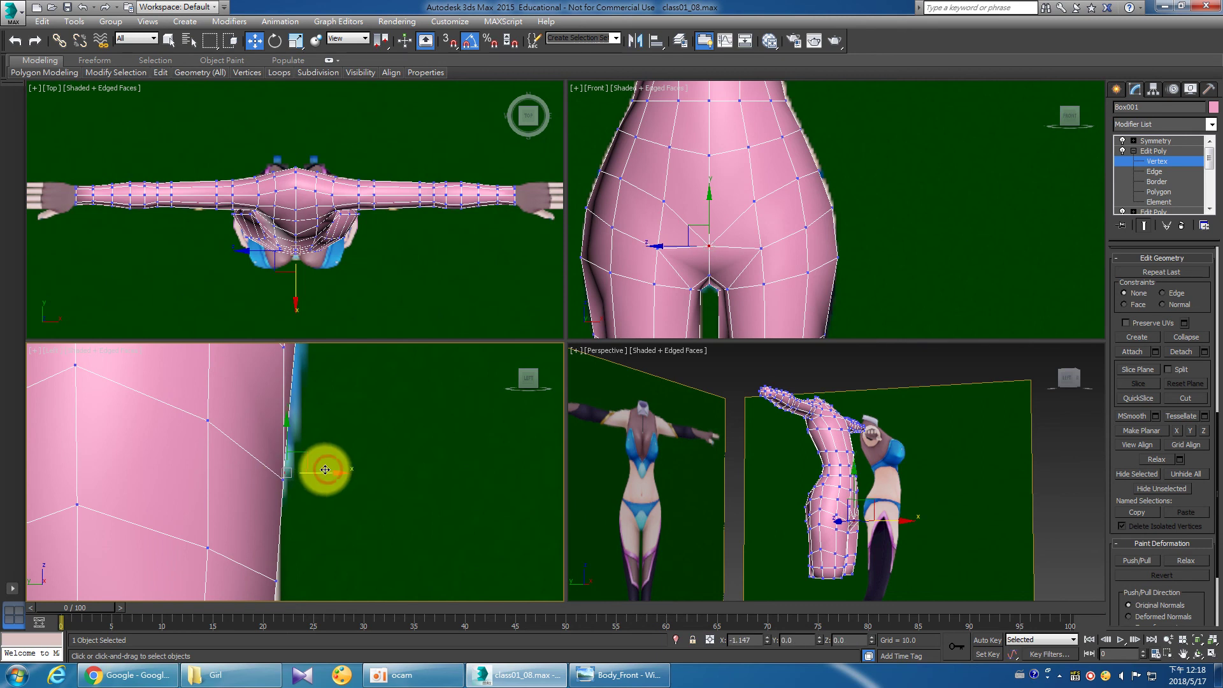
pyautogui.scroll(-2, 324, 469)
pyautogui.moveTo(342, 471); pyautogui.dragTo(344, 500, button='middle')
pyautogui.click(281, 454)
pyautogui.moveTo(338, 469); pyautogui.dragTo(295, 420)
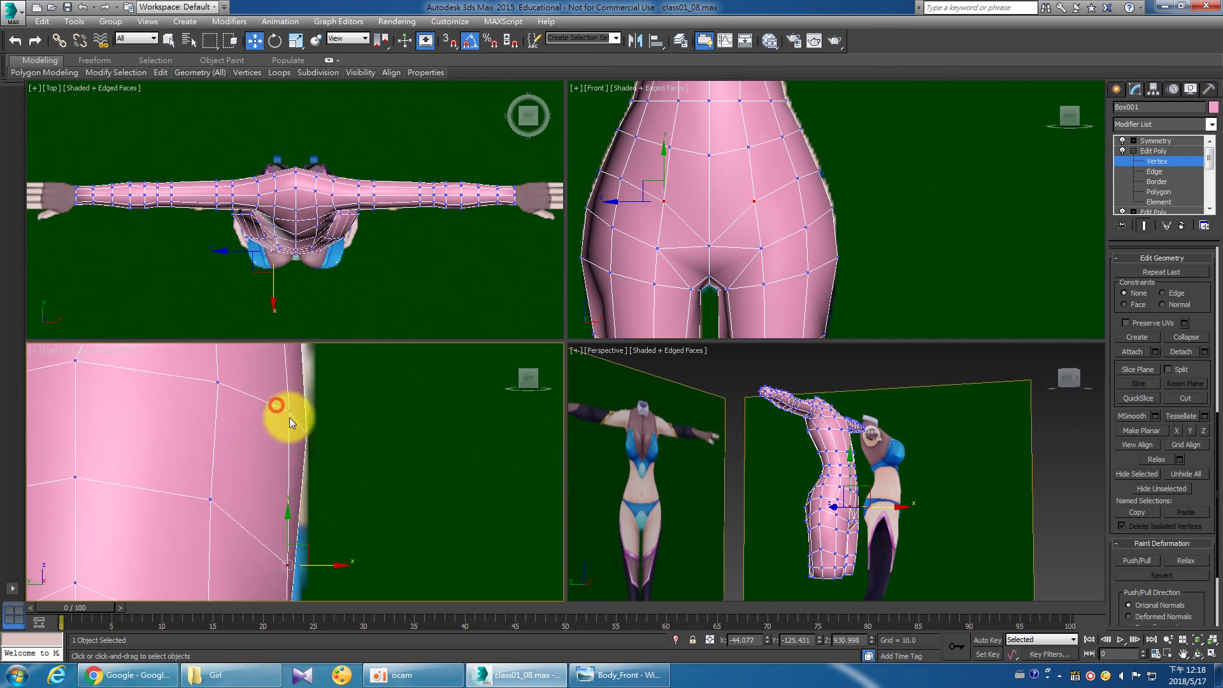
pyautogui.click(289, 414)
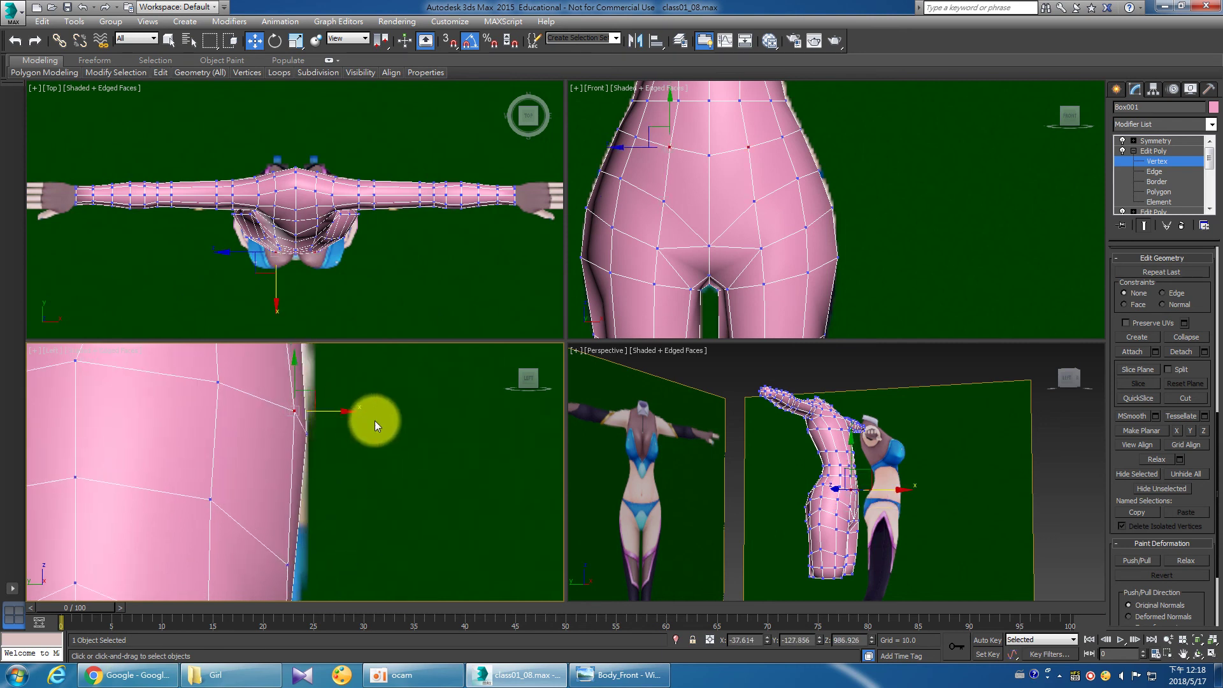
pyautogui.moveTo(375, 420); pyautogui.dragTo(326, 446, button='middle')
pyautogui.moveTo(285, 384); pyautogui.dragTo(335, 386)
# Undo the last move and readjust the upper-thigh outline vertex along X to match the silhouette.
pyautogui.scroll(-2, 342, 425)
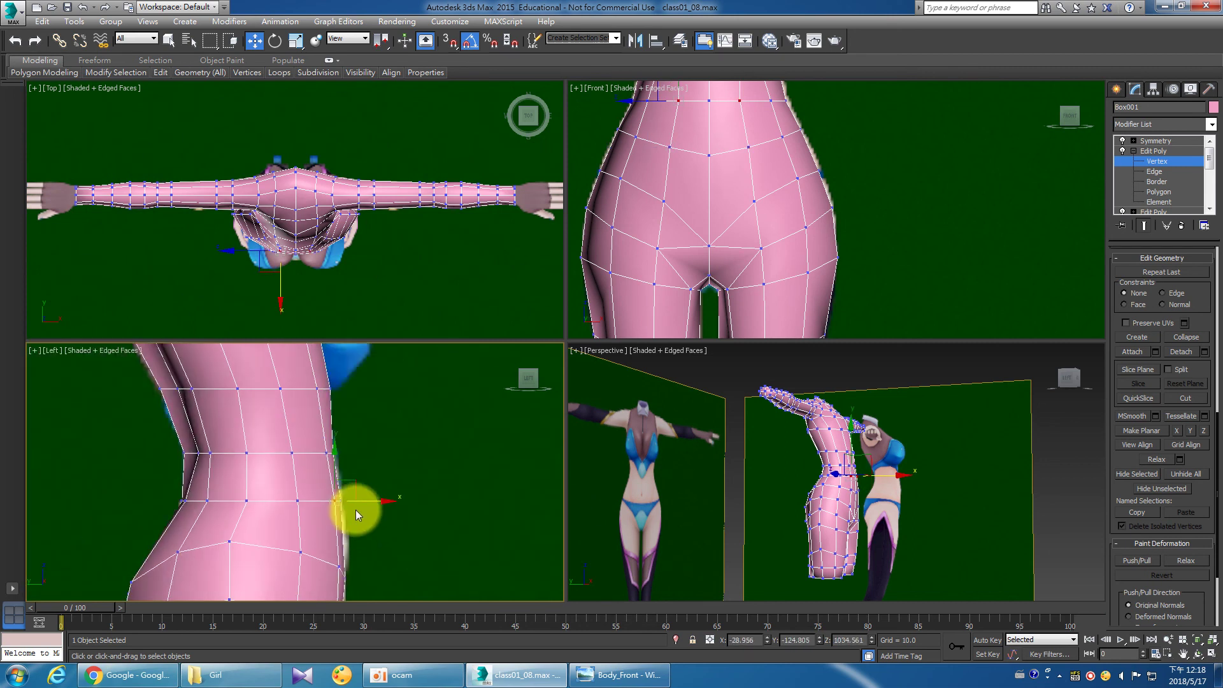
pyautogui.scroll(2, 346, 457)
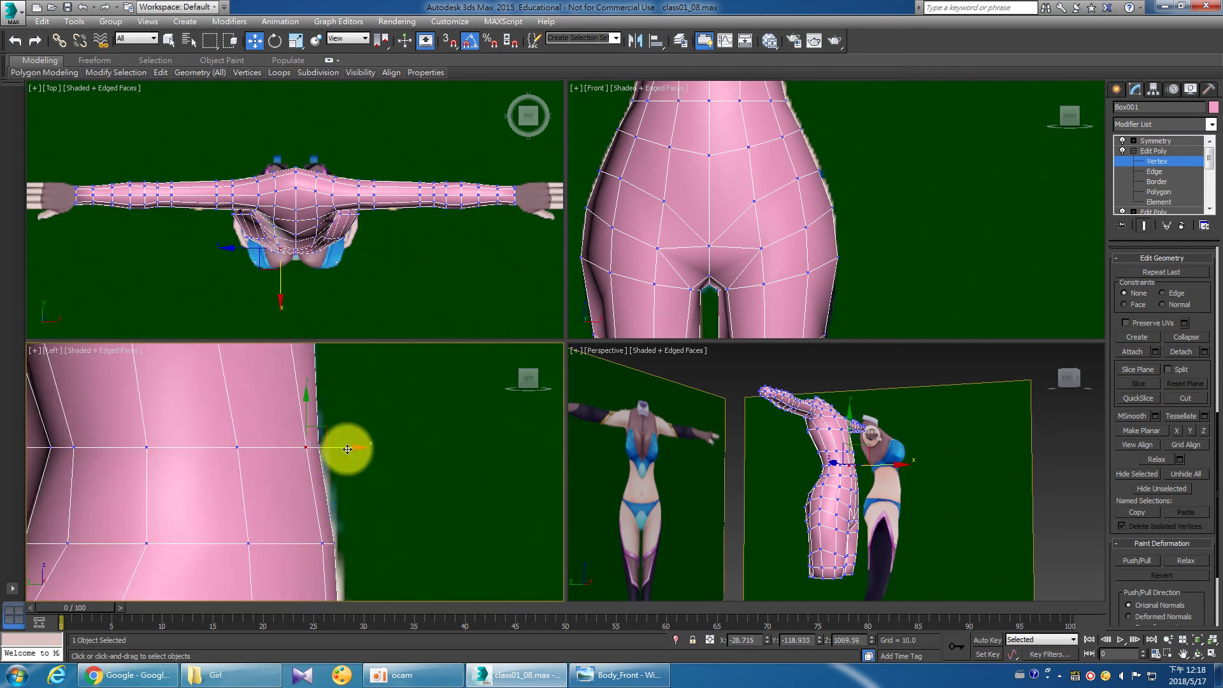
pyautogui.hotkey('ctrl', 'z')
pyautogui.scroll(1, 349, 409)
pyautogui.scroll(1, 325, 408)
pyautogui.moveTo(344, 429); pyautogui.dragTo(354, 471)
pyautogui.moveTo(354, 471); pyautogui.dragTo(410, 515, button='middle')
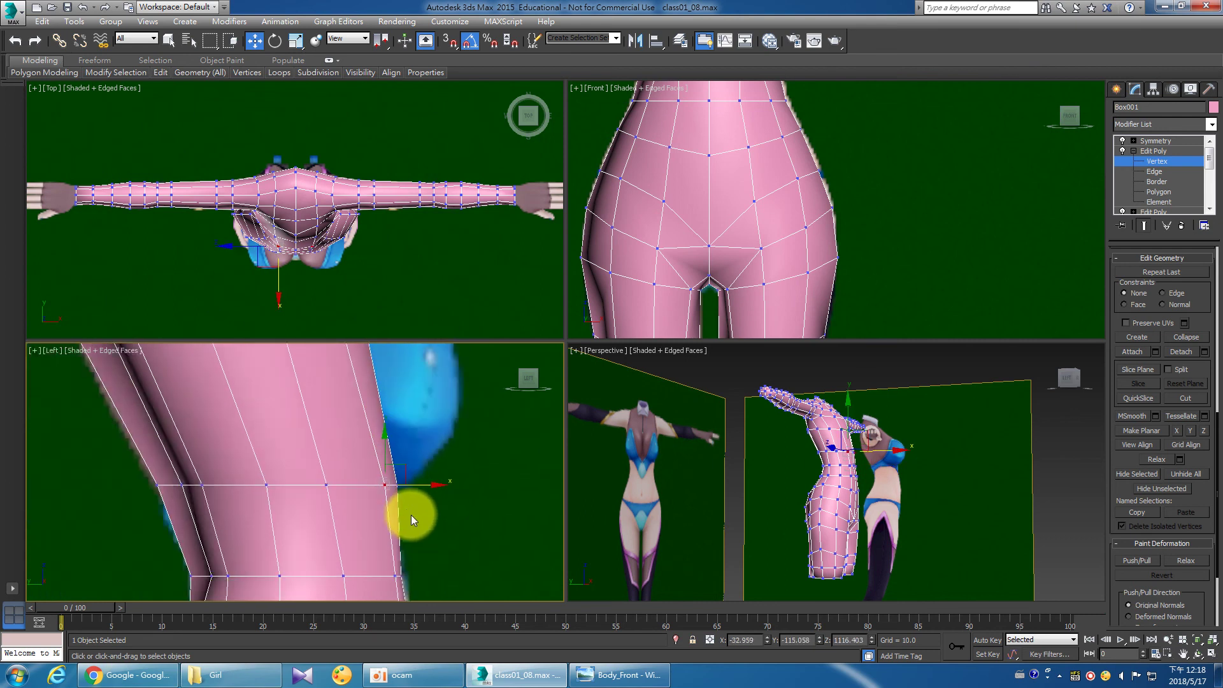
pyautogui.moveTo(387, 475); pyautogui.dragTo(424, 479)
pyautogui.moveTo(427, 479); pyautogui.dragTo(185, 480, button='middle')
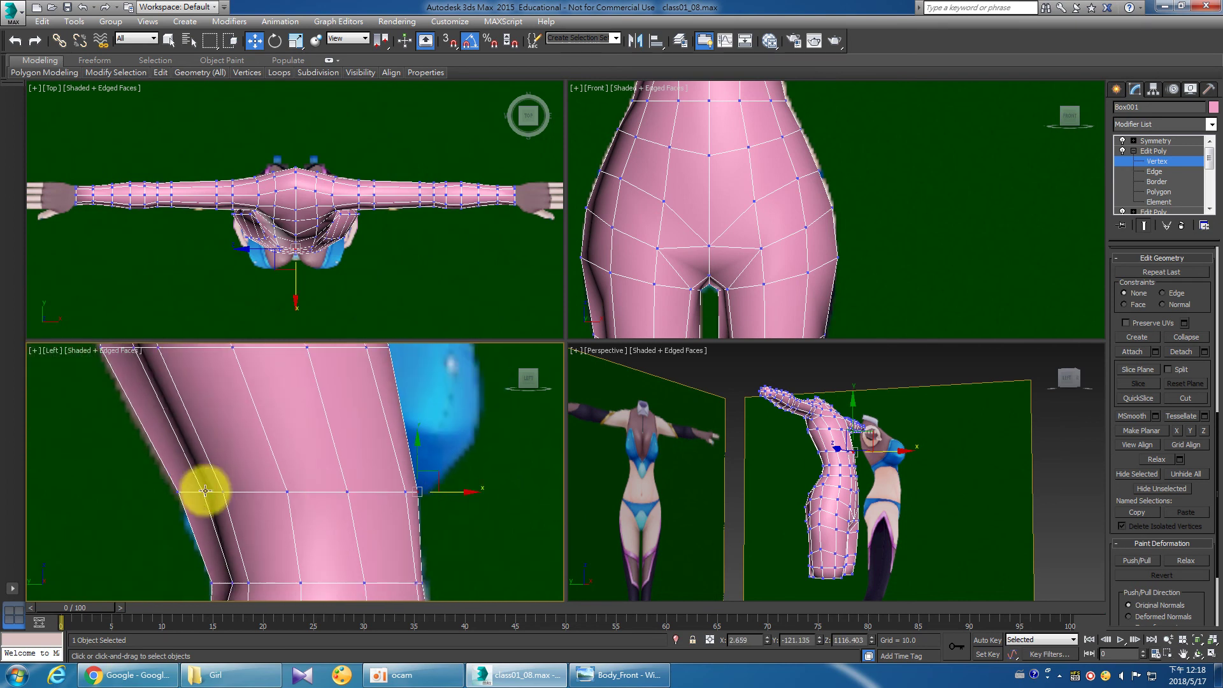
pyautogui.moveTo(242, 496); pyautogui.dragTo(234, 495)
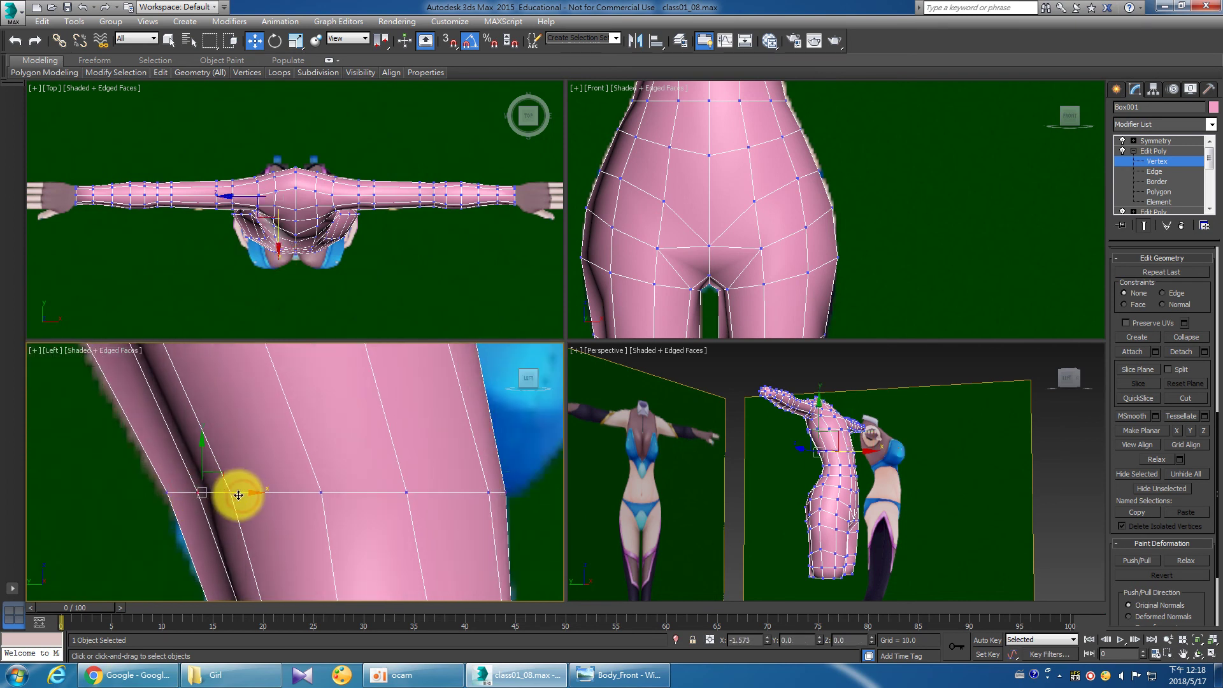
pyautogui.scroll(-2, 268, 503)
pyautogui.moveTo(268, 519); pyautogui.dragTo(295, 483, button='middle')
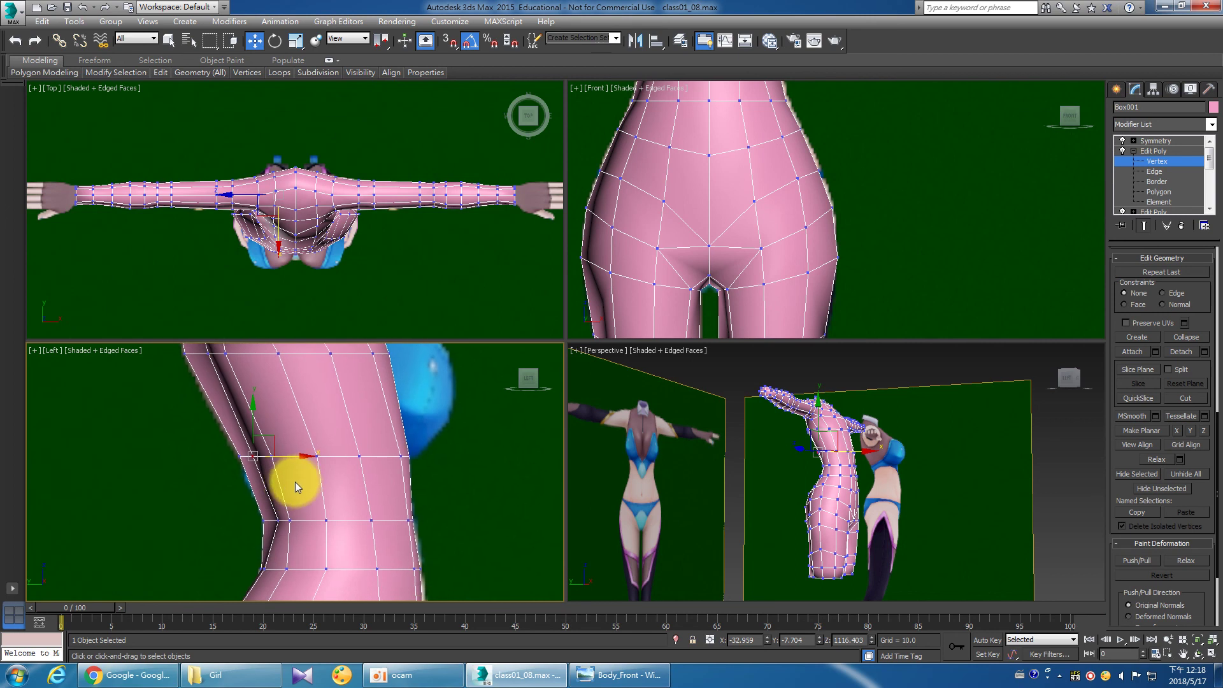
pyautogui.moveTo(270, 447); pyautogui.dragTo(272, 448)
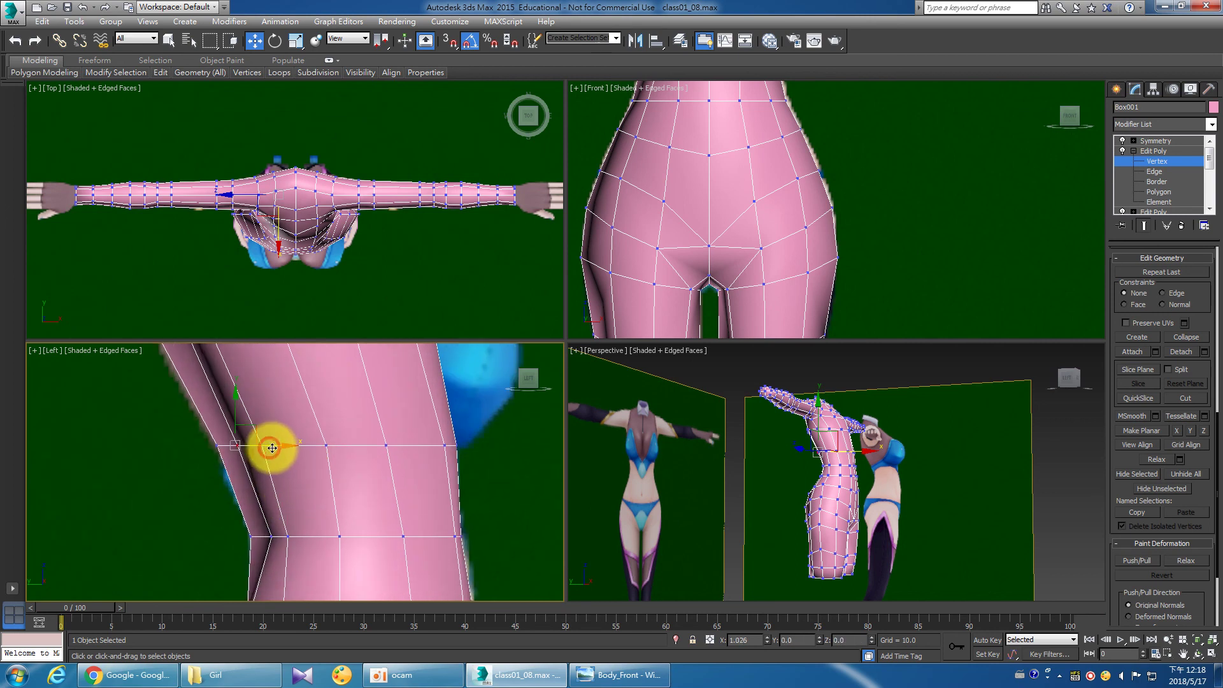
# Pull the lower back-outline hip vertices inward to tighten the silhouette, then deselect.
pyautogui.click(270, 537)
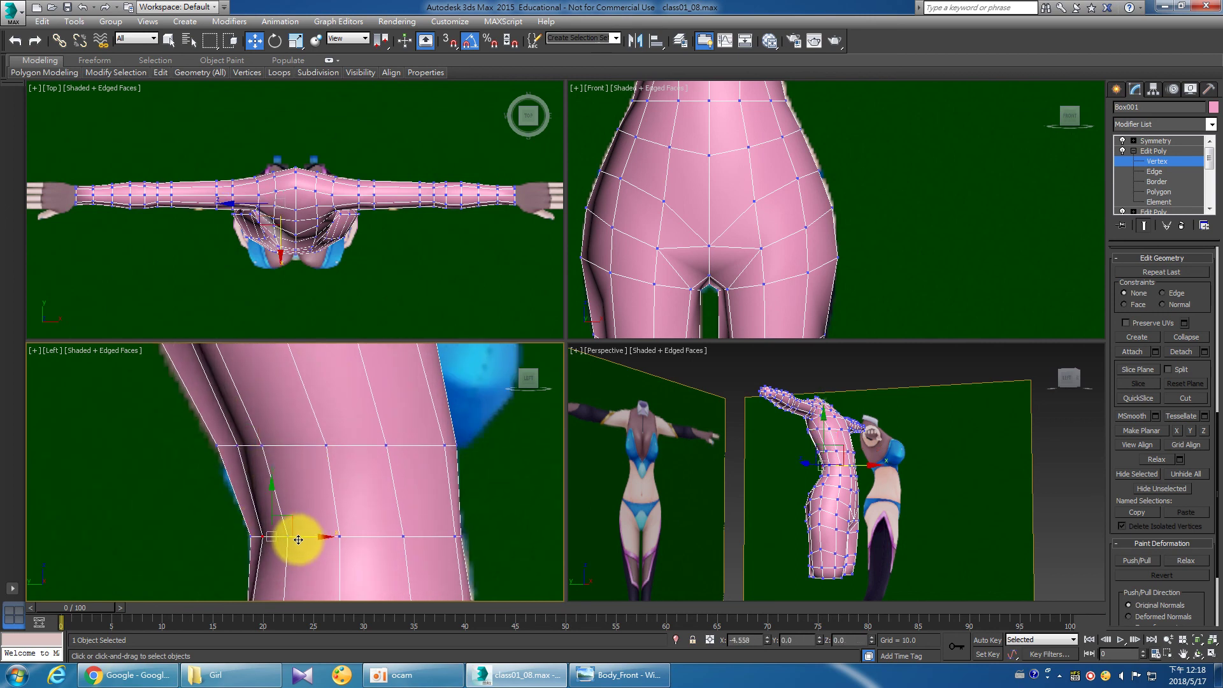
pyautogui.moveTo(317, 512); pyautogui.dragTo(324, 520, button='middle')
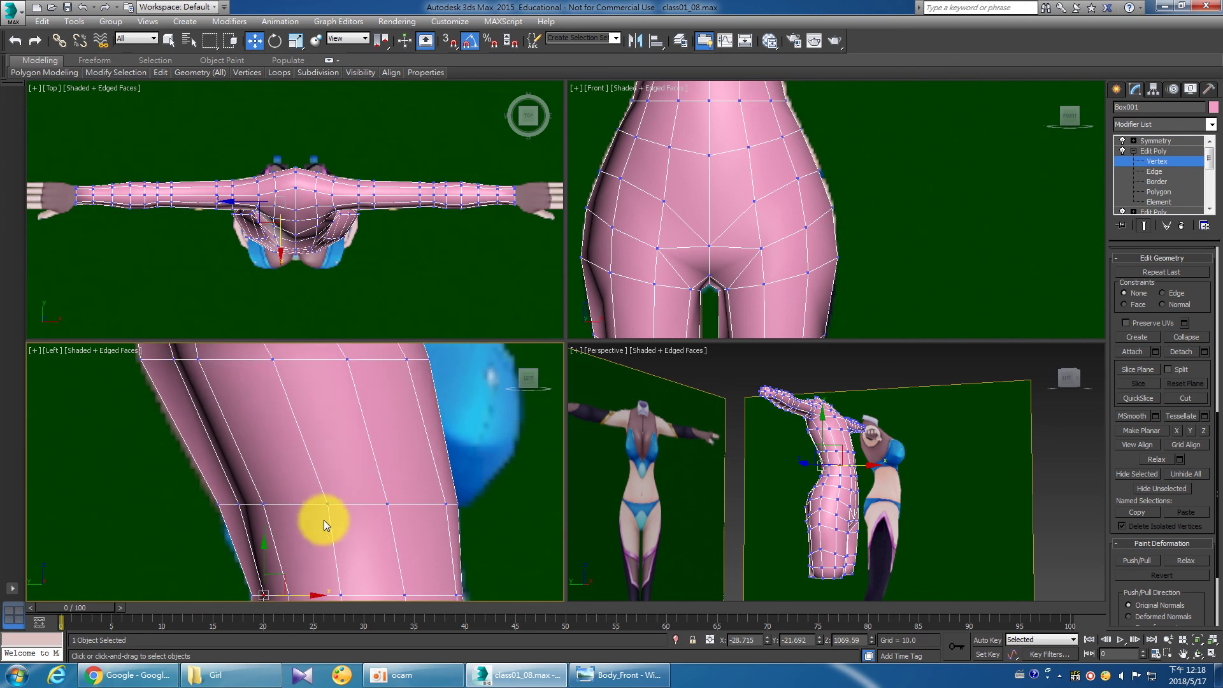
pyautogui.moveTo(310, 507); pyautogui.dragTo(313, 507)
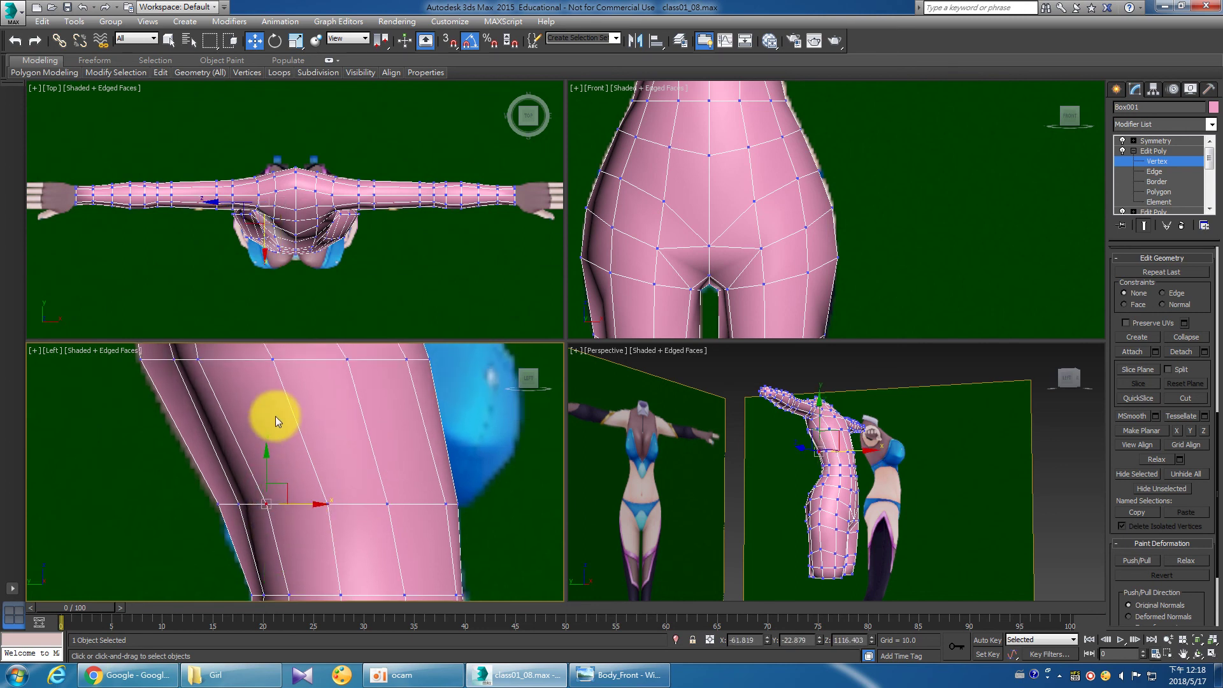
pyautogui.moveTo(275, 416); pyautogui.dragTo(323, 501, button='middle')
pyautogui.click(246, 445)
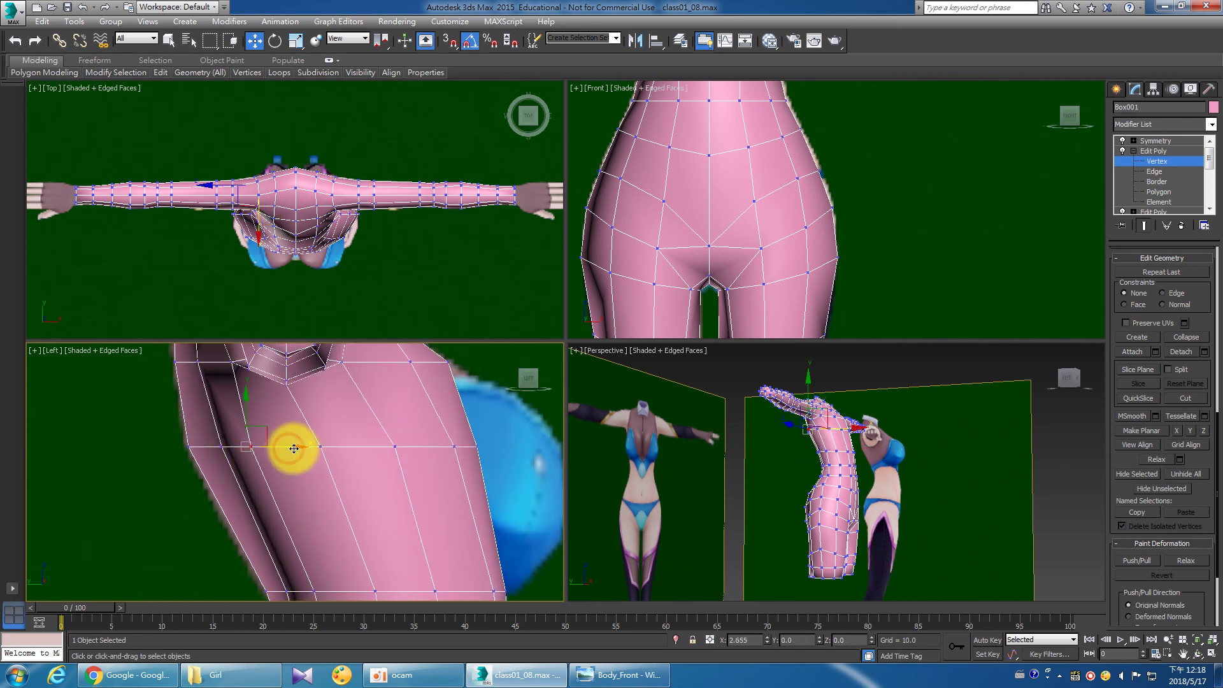
pyautogui.moveTo(298, 451); pyautogui.dragTo(257, 446)
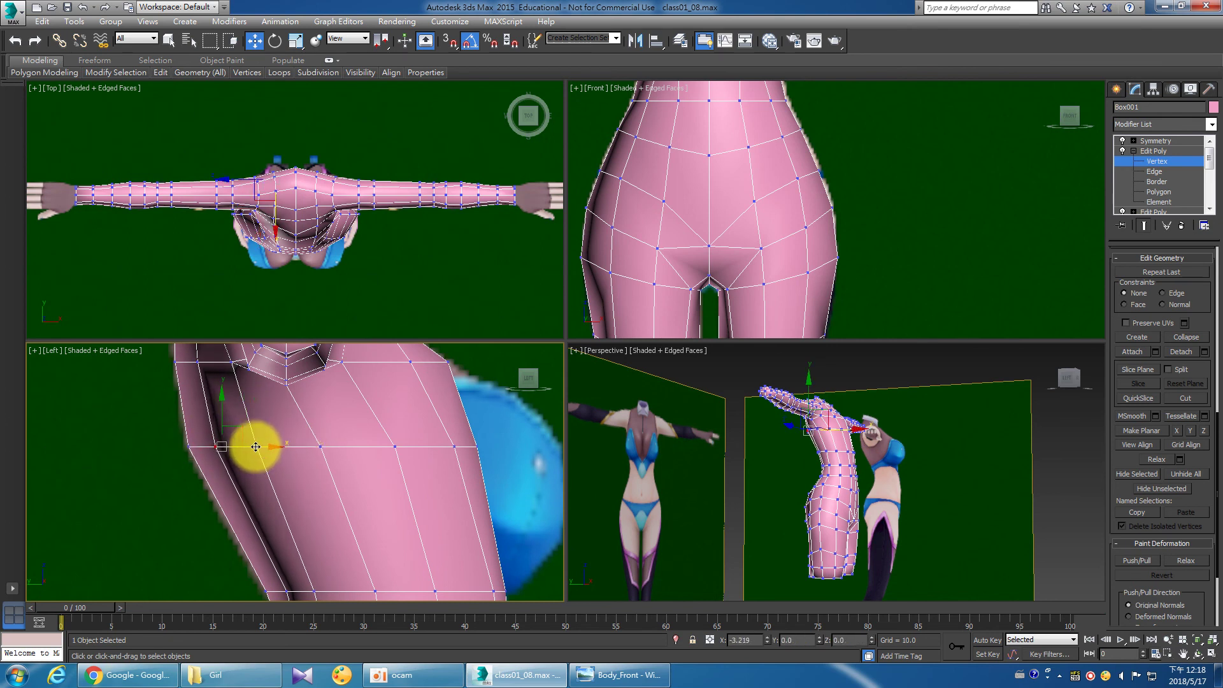
pyautogui.moveTo(256, 446); pyautogui.dragTo(177, 440)
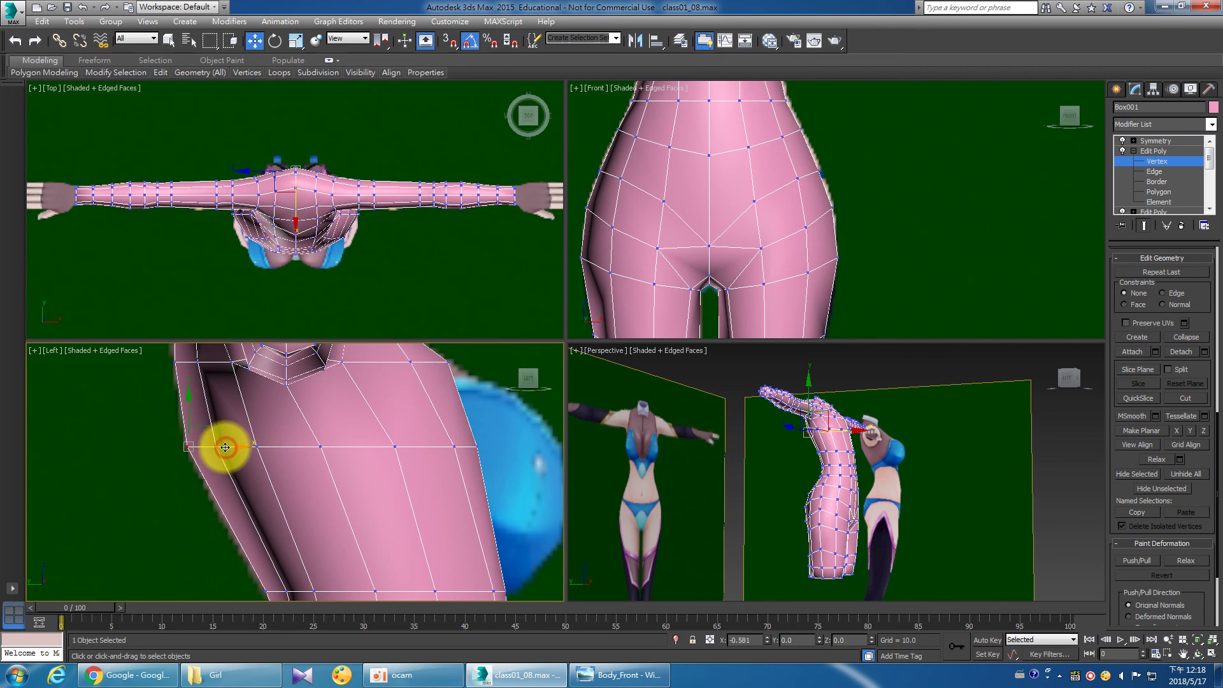
pyautogui.click(937, 558)
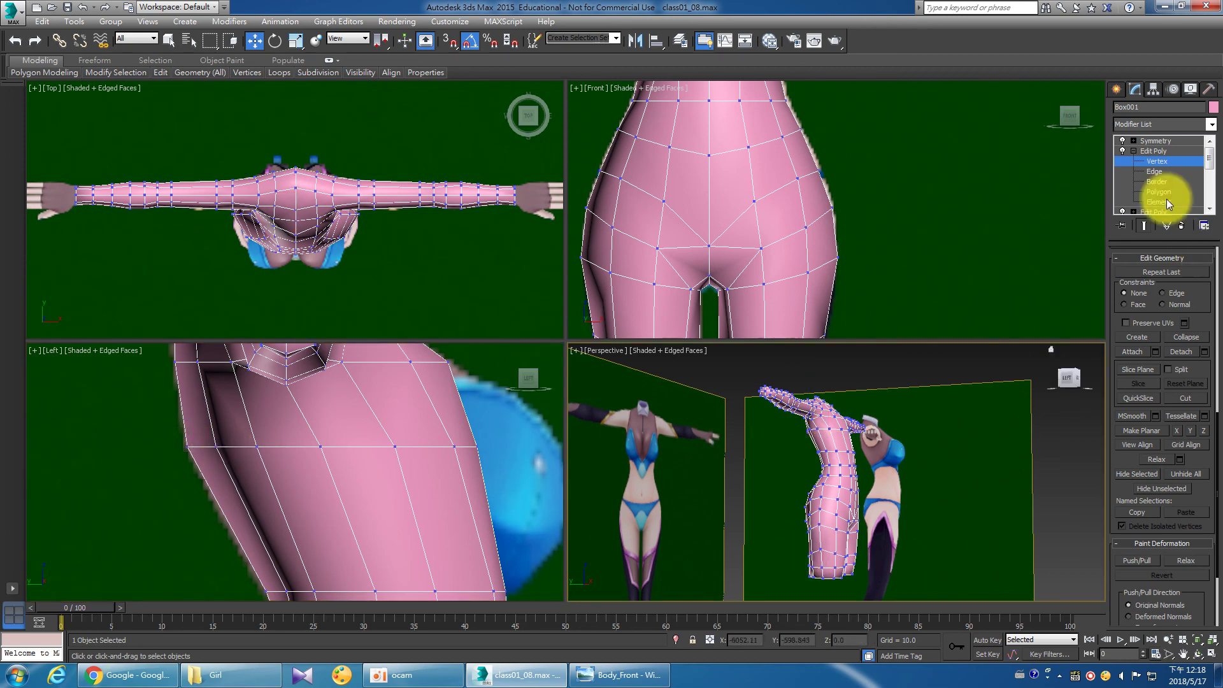
# Return to object level with the Symmetry result shown, and freeze the three reference planes.
pyautogui.click(1146, 153)
pyautogui.click(1154, 140)
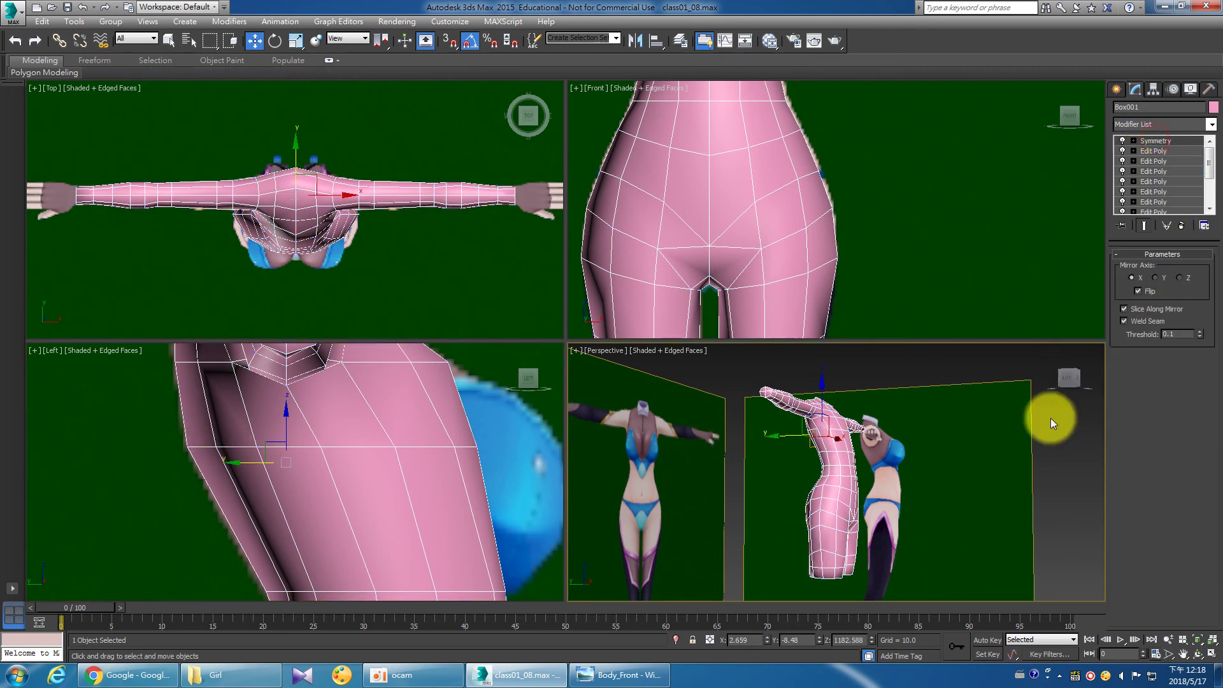
pyautogui.click(1013, 507)
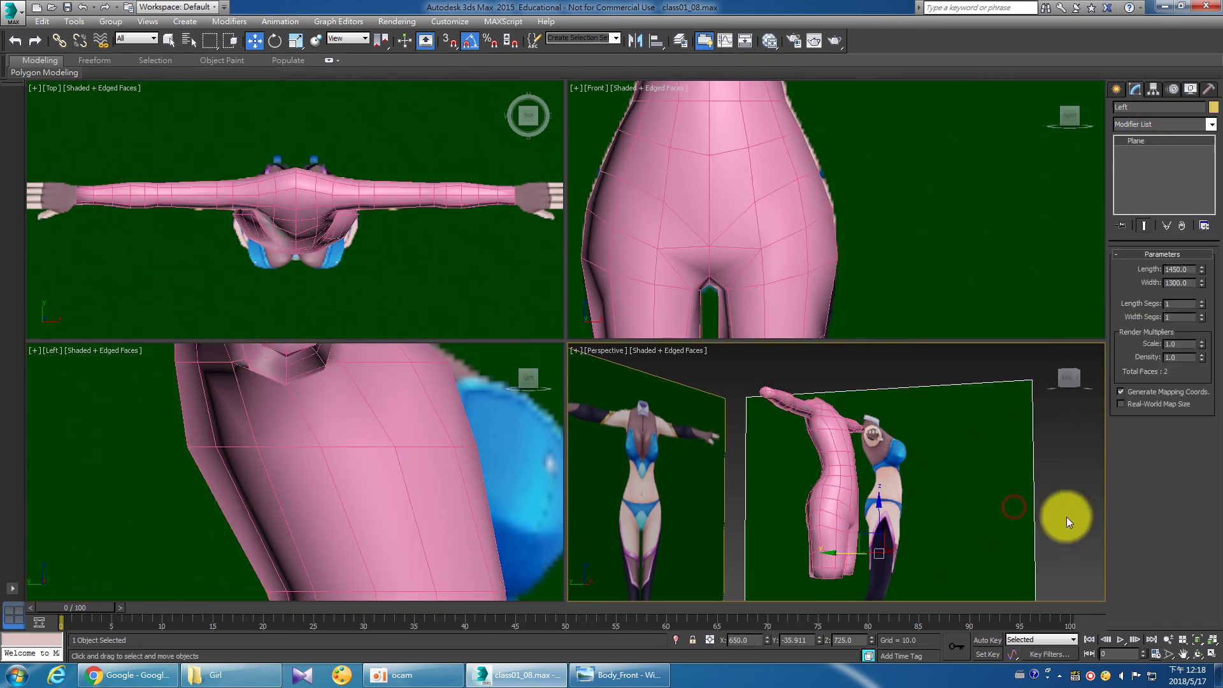
pyautogui.click(1084, 544)
pyautogui.scroll(-2, 1054, 510)
pyautogui.scroll(-3, 1019, 486)
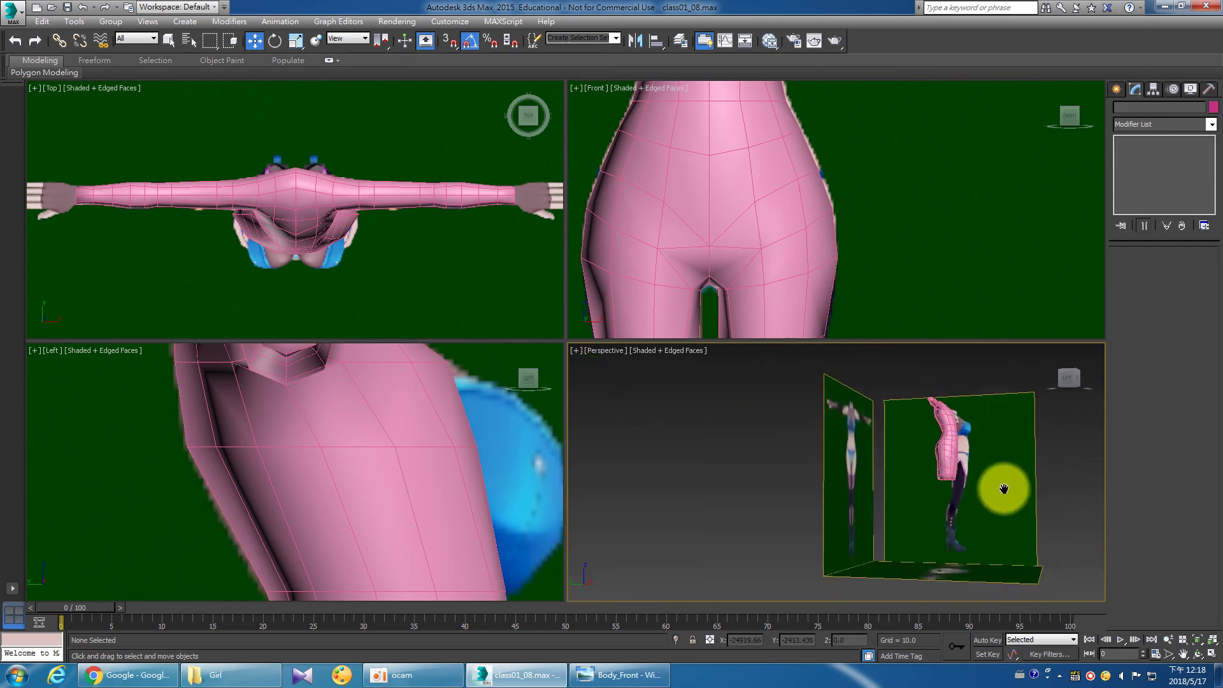
pyautogui.scroll(-2, 956, 528)
pyautogui.moveTo(892, 573); pyautogui.dragTo(854, 510)
pyautogui.rightClick(854, 511)
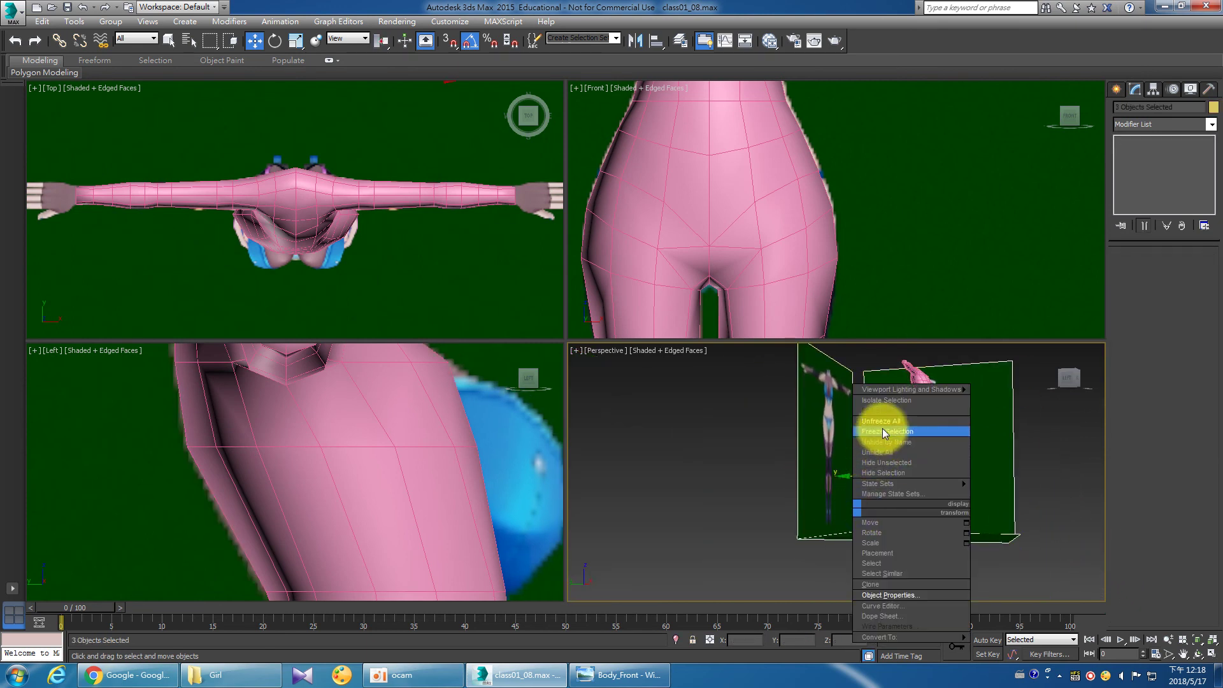
pyautogui.click(886, 431)
# Maximize the Perspective view, select the body mesh, and orbit to check it front and back.
pyautogui.click(1212, 639)
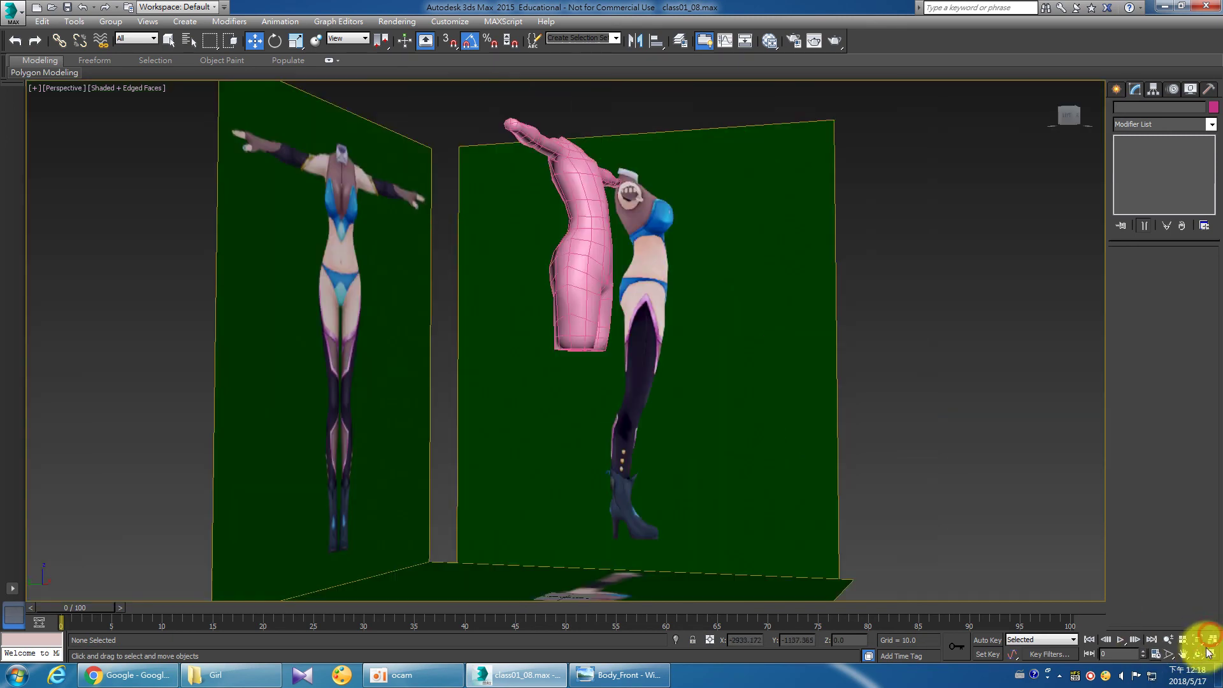
pyautogui.moveTo(841, 464)
pyautogui.mouseDown()
pyautogui.moveTo(545, 431)
pyautogui.moveTo(527, 417)
pyautogui.mouseUp()
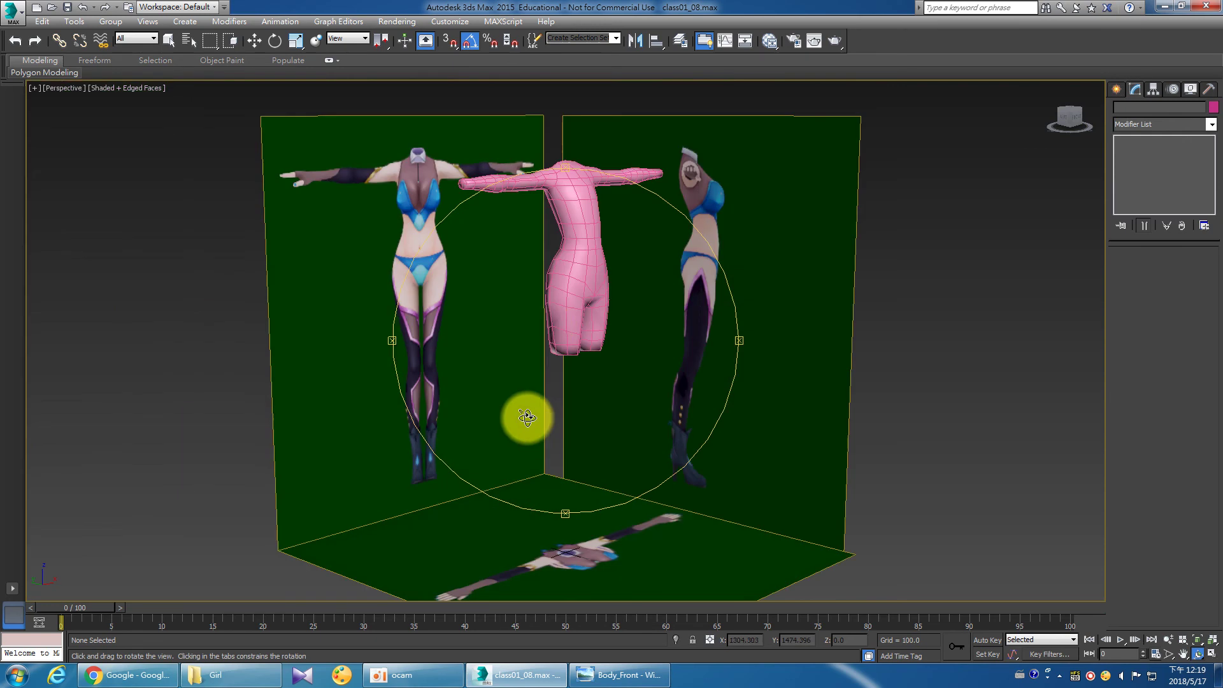
pyautogui.press('w')
pyautogui.click(582, 276)
pyautogui.press('z')
pyautogui.hotkey('ctrl', 'r')
pyautogui.moveTo(620, 342)
pyautogui.mouseDown()
pyautogui.moveTo(587, 366)
pyautogui.moveTo(499, 363)
pyautogui.moveTo(762, 369)
pyautogui.moveTo(847, 357)
pyautogui.moveTo(682, 355)
pyautogui.moveTo(592, 380)
pyautogui.moveTo(603, 384)
pyautogui.mouseUp()
pyautogui.rightClick(603, 385)
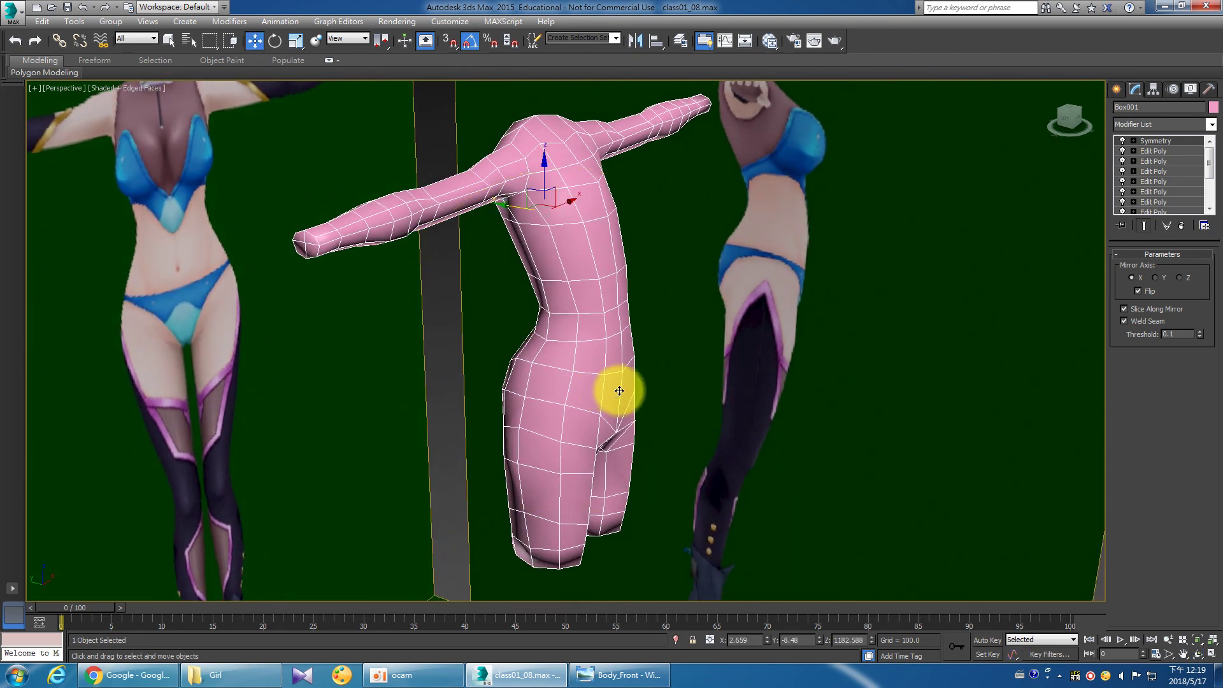